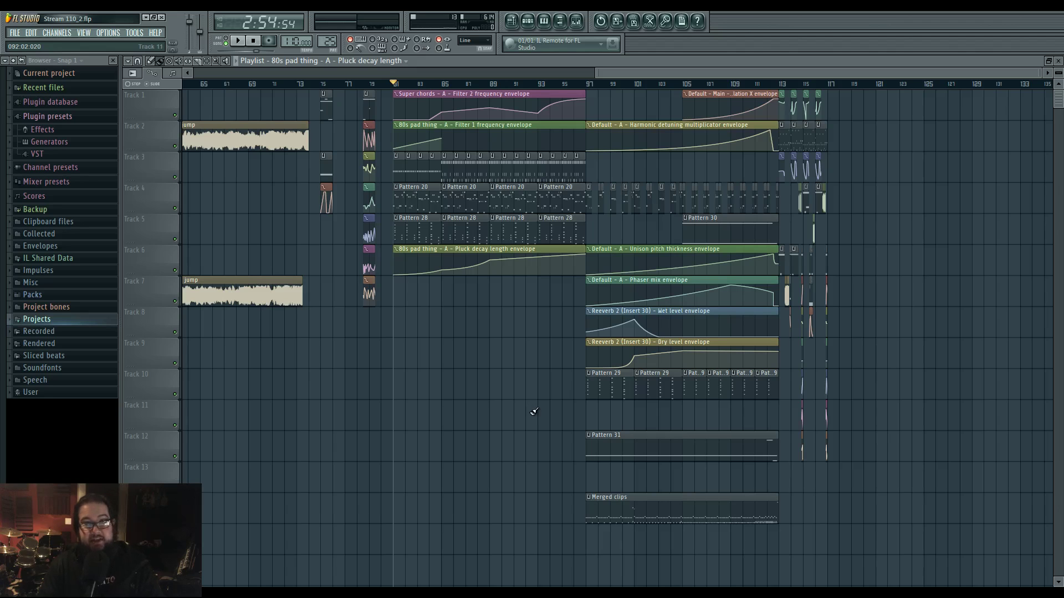
Play the Stream 110_2 arrangement from bar 81, following the playhead across the playlist, and check the mixer levels.
scroll(559, 412, "up", 3)
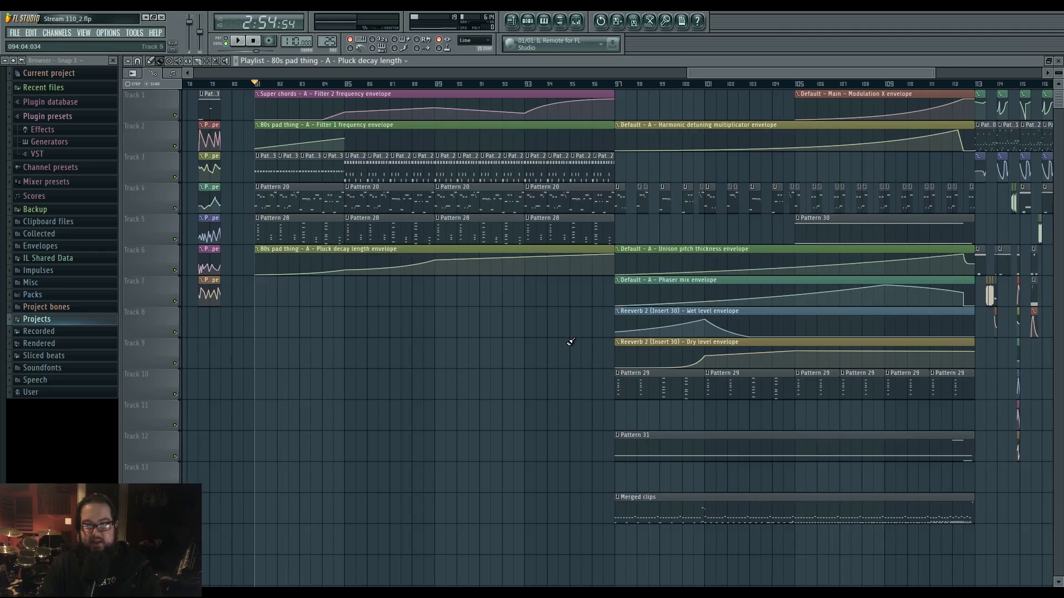
scroll(562, 346, "down", 1)
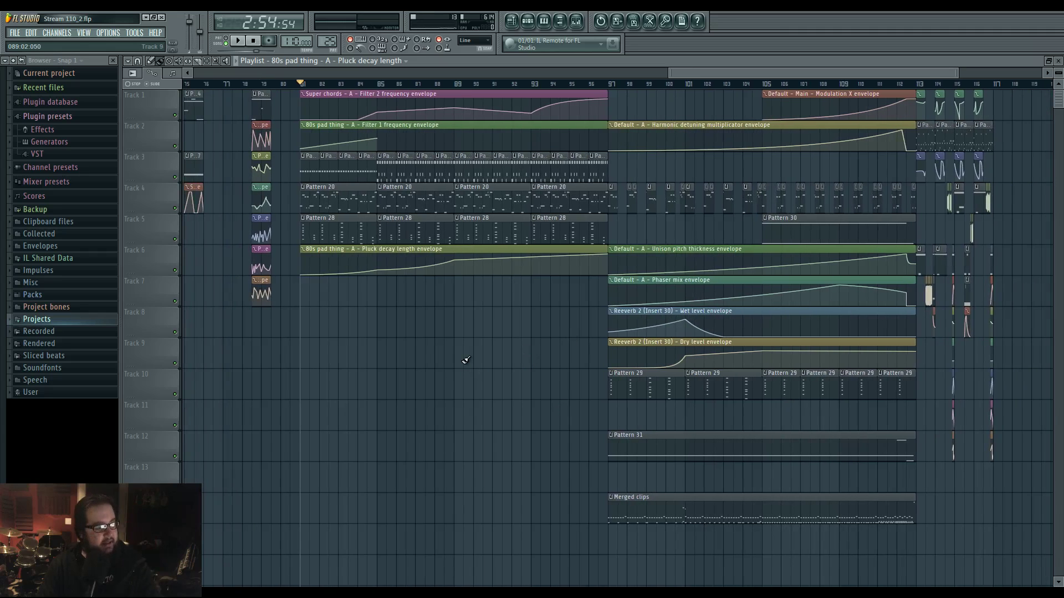
key("space")
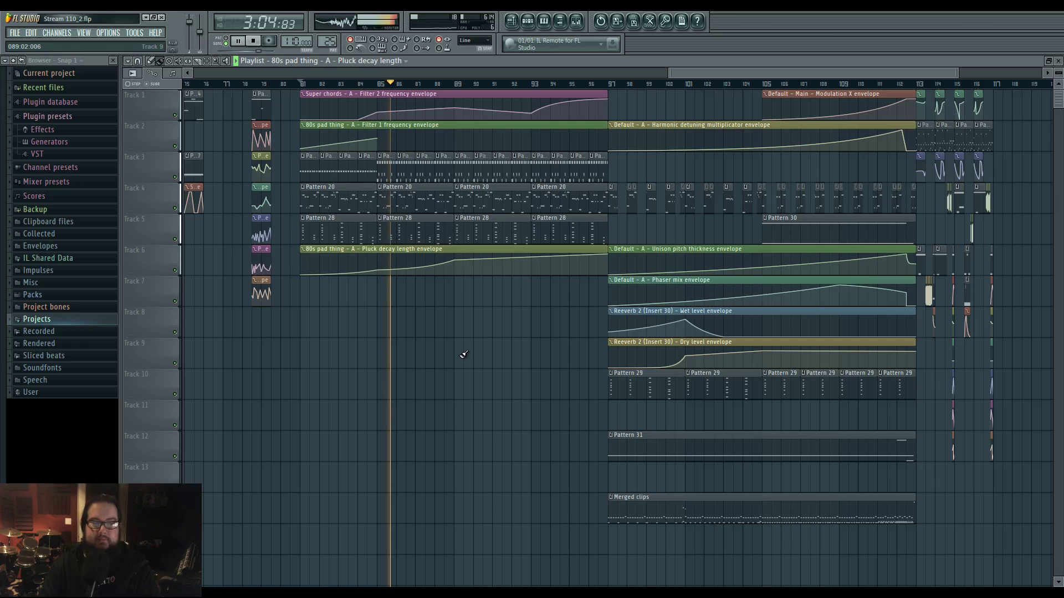
left_click_drag(540, 352, 439, 354)
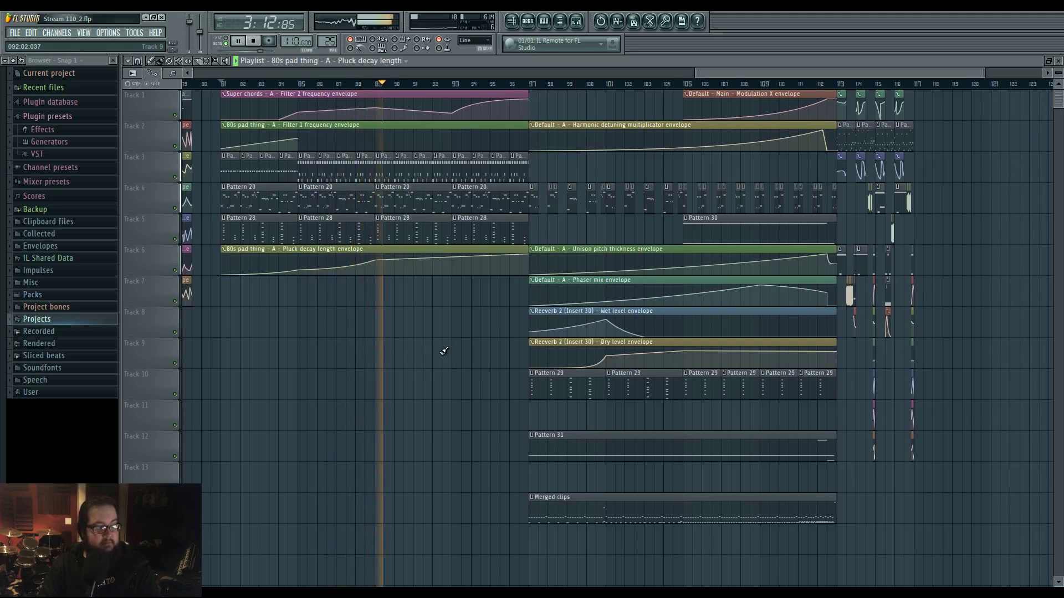
mouse_move(450, 351)
left_mouse_down()
mouse_move(425, 351)
mouse_move(442, 356)
left_mouse_up()
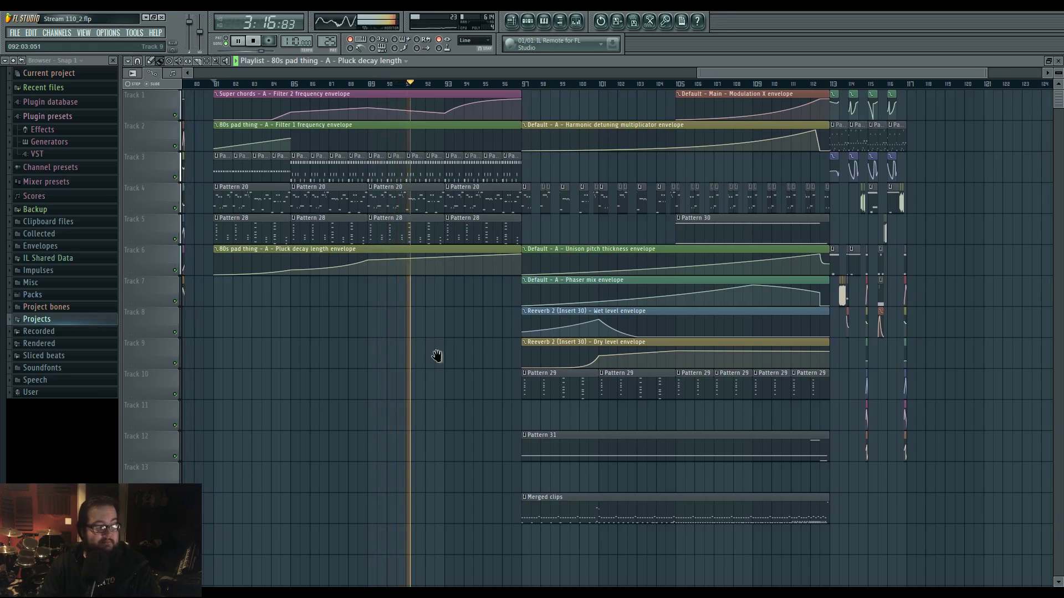
scroll(438, 356, "down", 4)
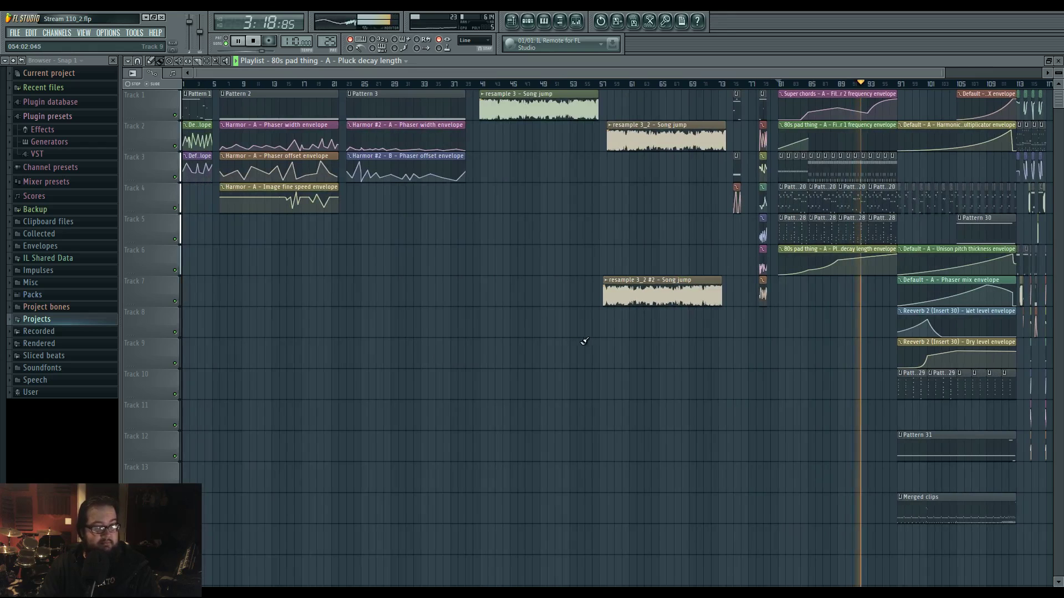
scroll(442, 354, "right", 5)
scroll(521, 384, "up", 2)
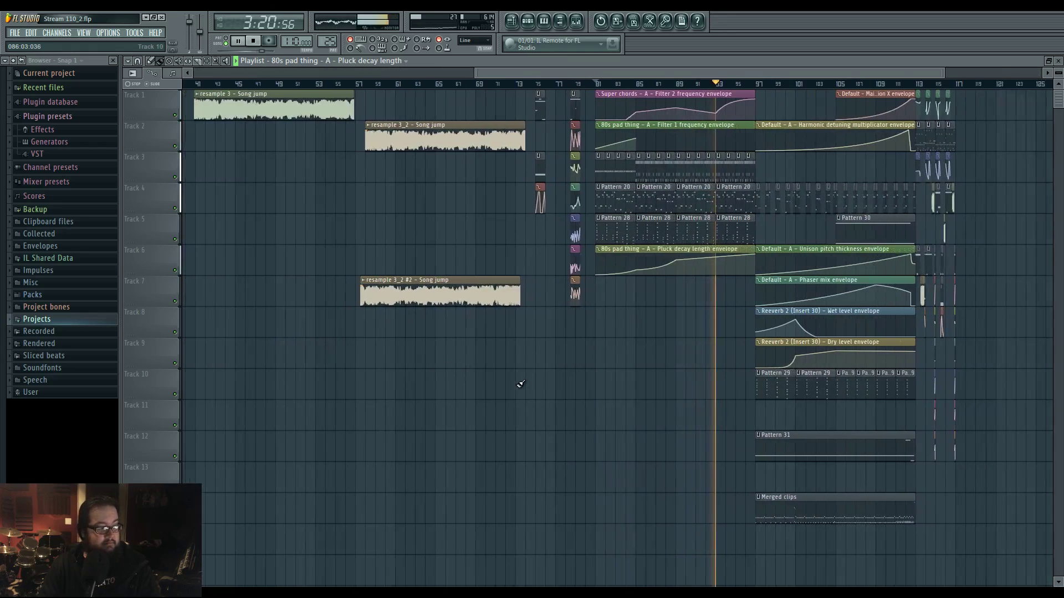
scroll(521, 384, "up", 2)
scroll(427, 387, "right", 5)
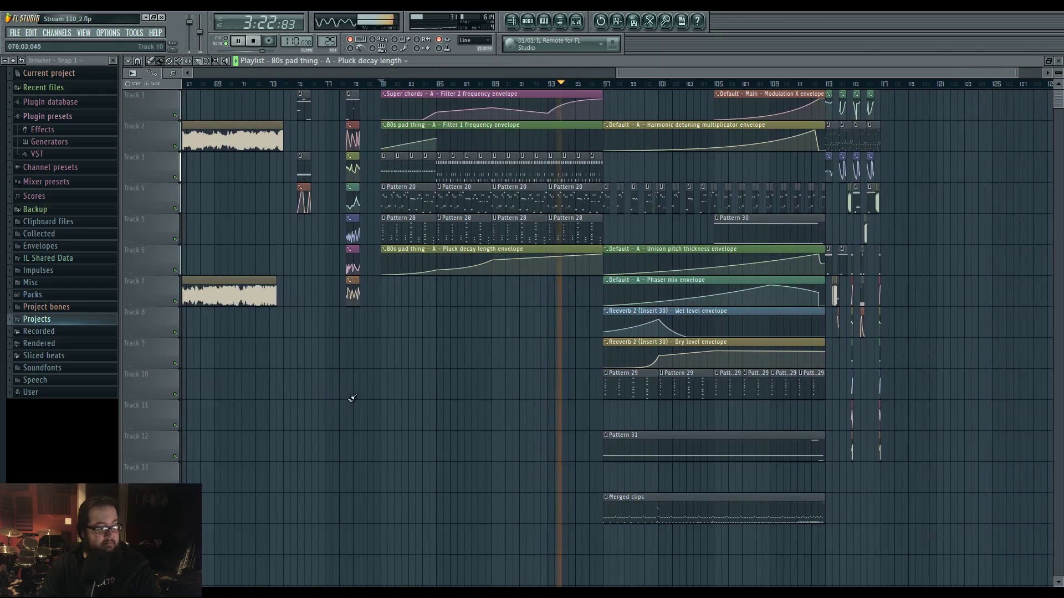
scroll(409, 397, "right", 1)
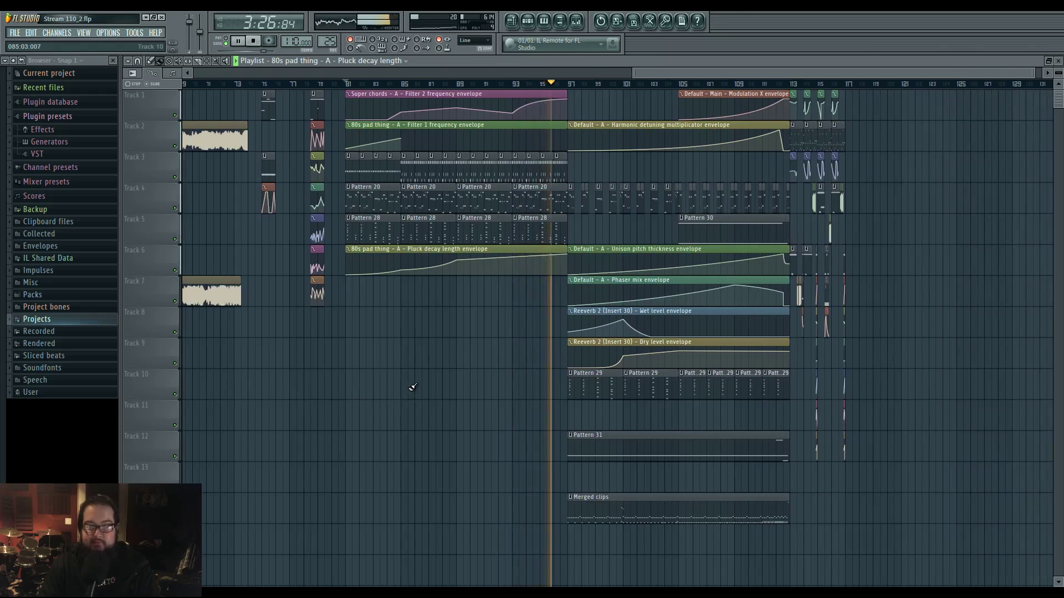
scroll(470, 390, "right", 3)
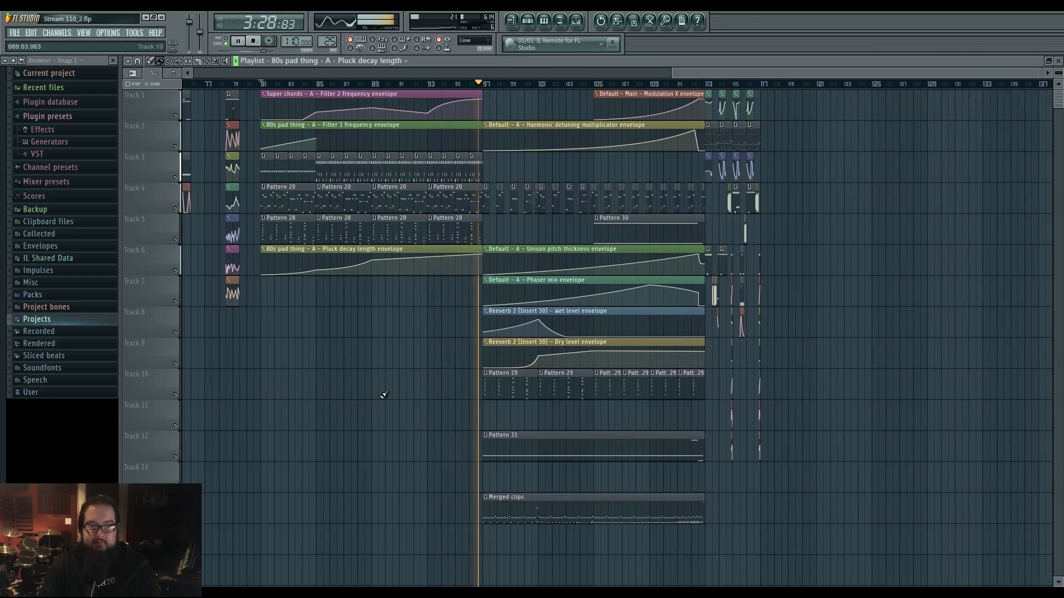
scroll(392, 384, "right", 1)
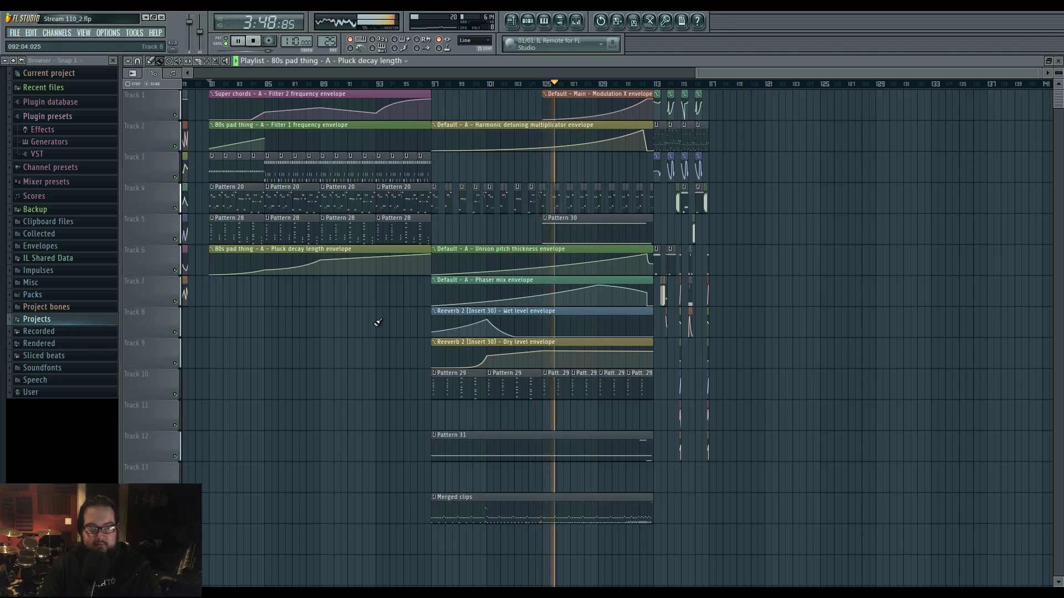
left_click(582, 25)
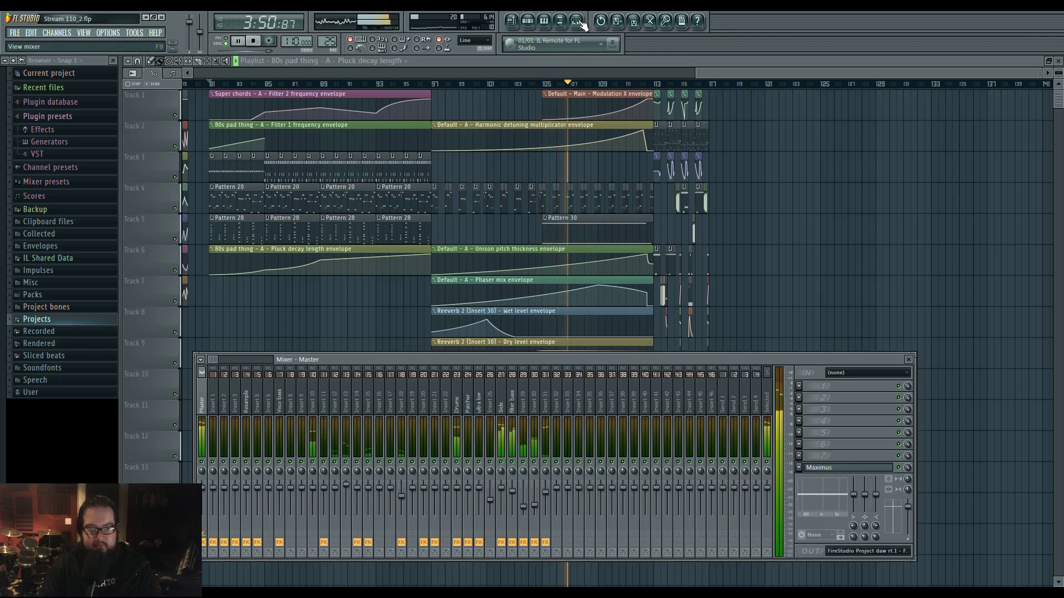
left_click(580, 23)
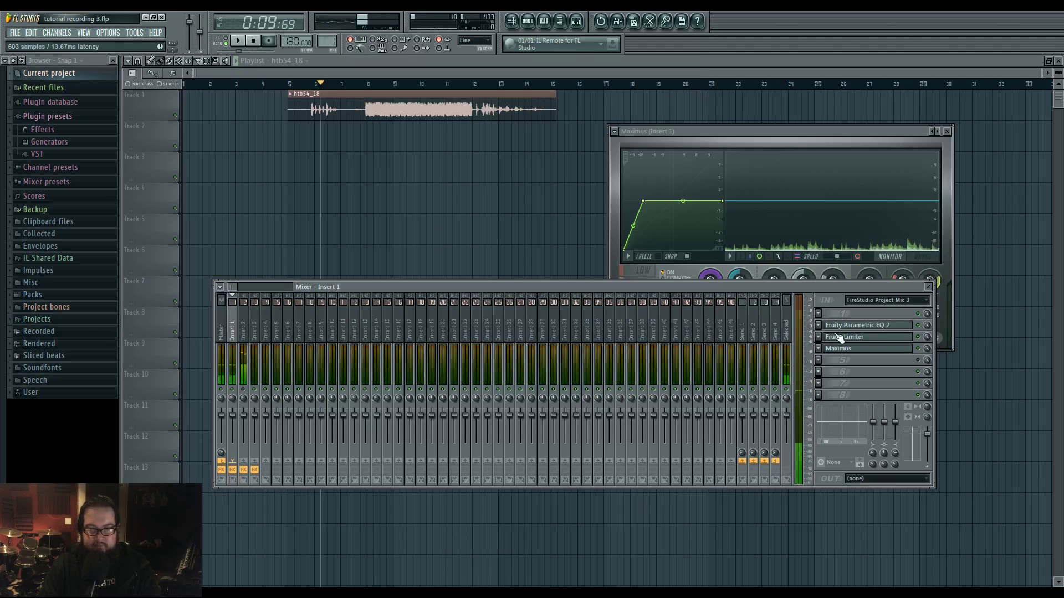
In the tutorial recording 3 project, load Edison into the first effect slot of mixer track Insert 1.
left_click(819, 314)
left_click(912, 188)
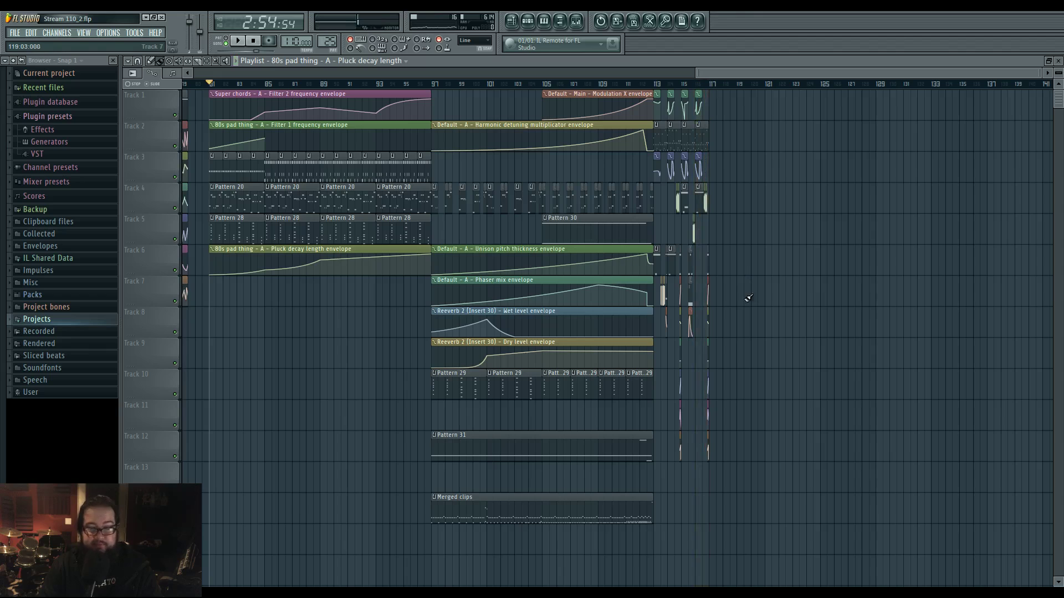
left_click_drag(365, 317, 392, 320)
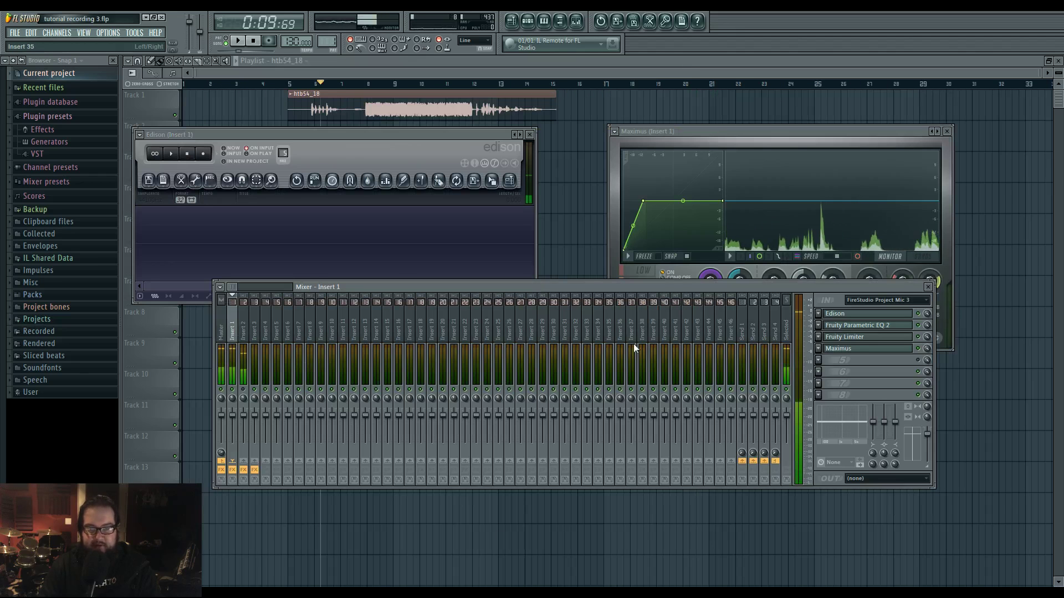
Move Edison down to Insert 1's fourth effect slot, after Maximus, and open its editor.
left_click(849, 315)
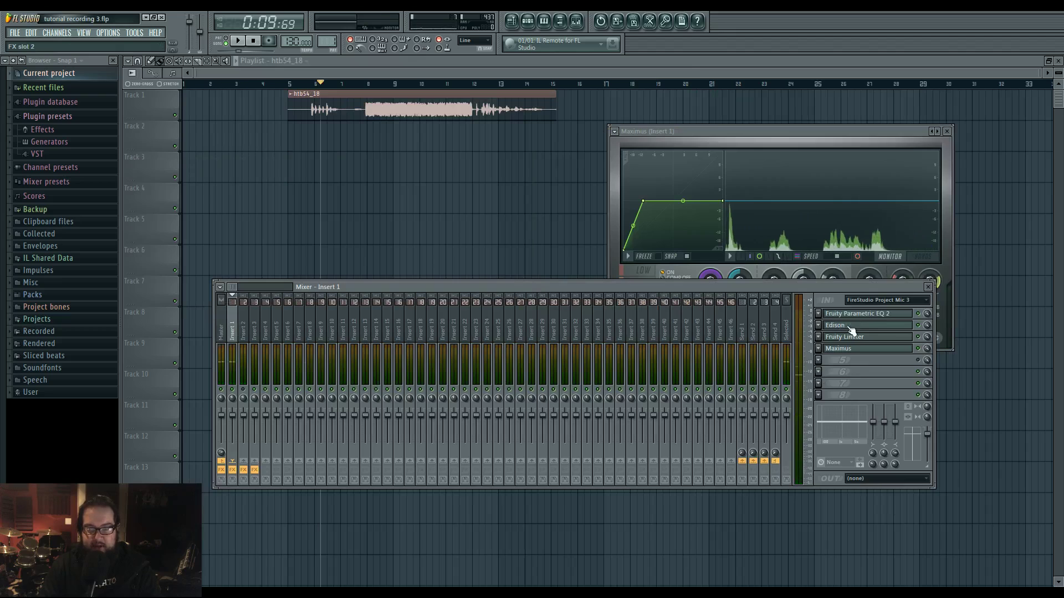
left_click_drag(850, 354, 850, 366)
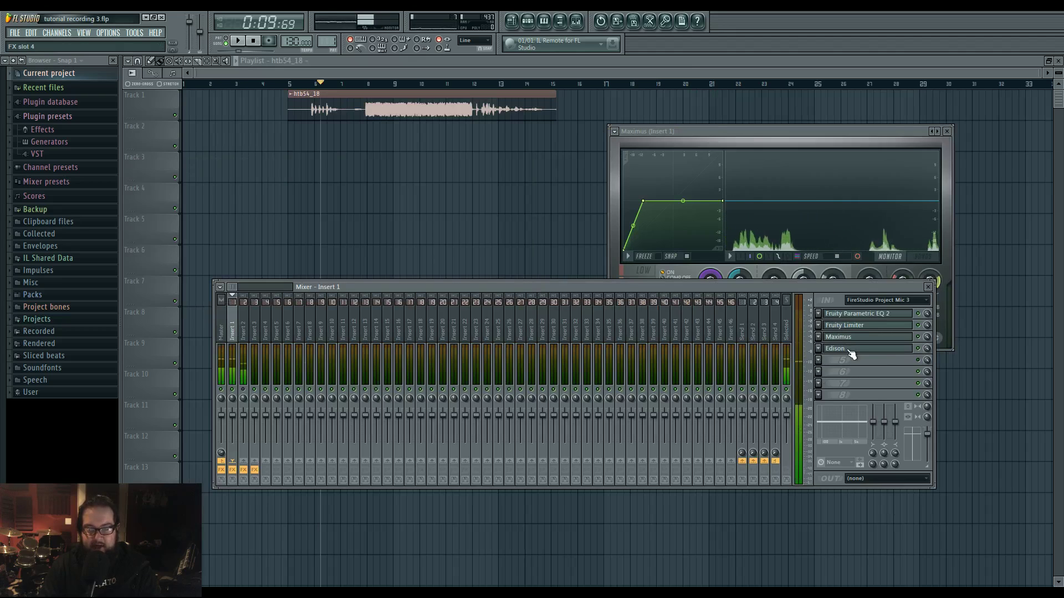
left_click(857, 352)
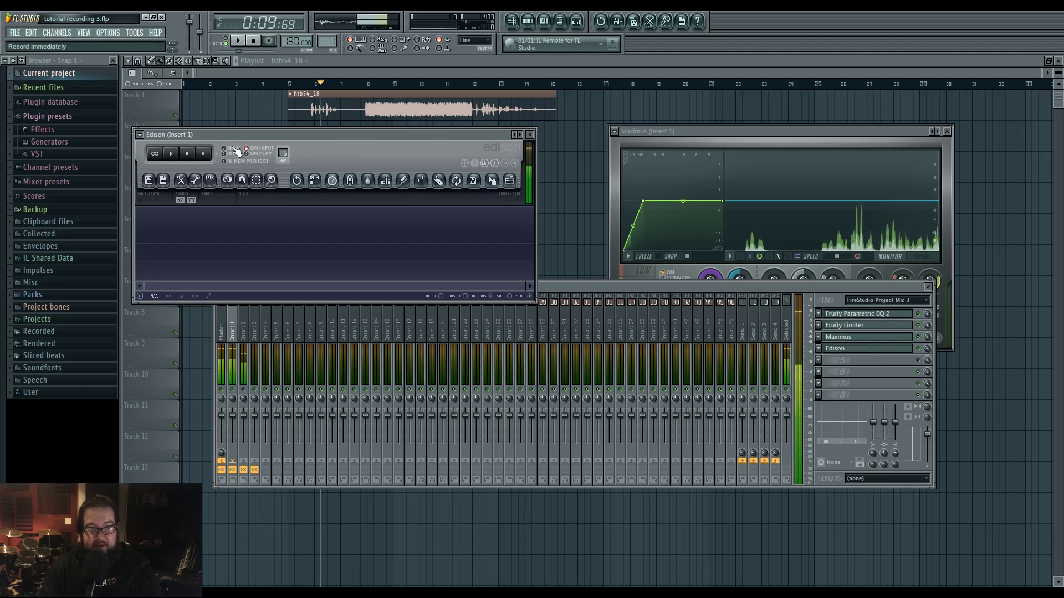
Record Insert 1's input into Edison in Now mode while Stream 110_2 plays, and stop the playback and recording.
left_click(204, 155)
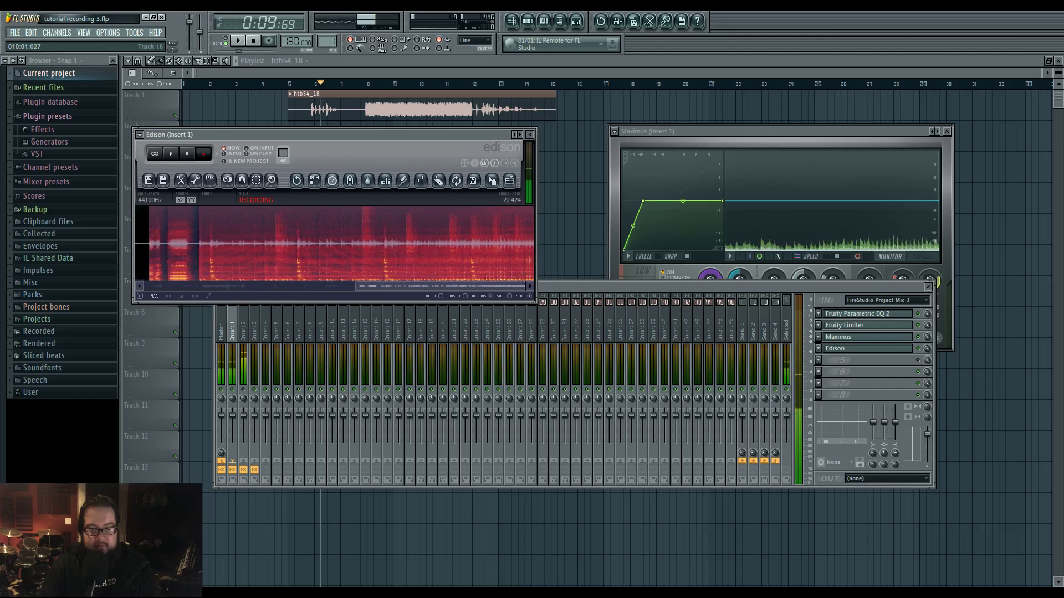
mouse_move(471, 593)
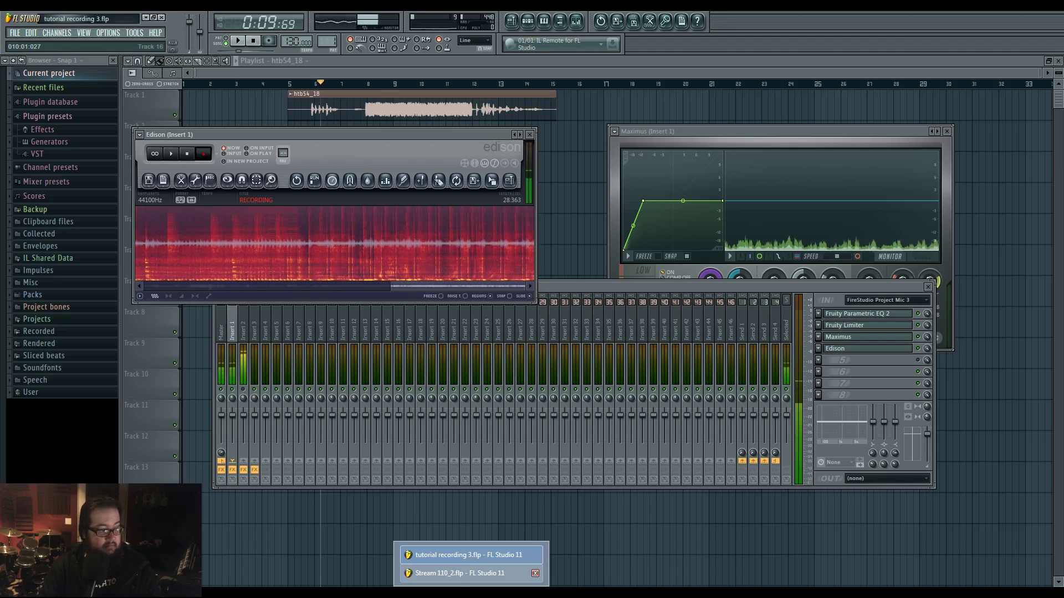
left_click(460, 573)
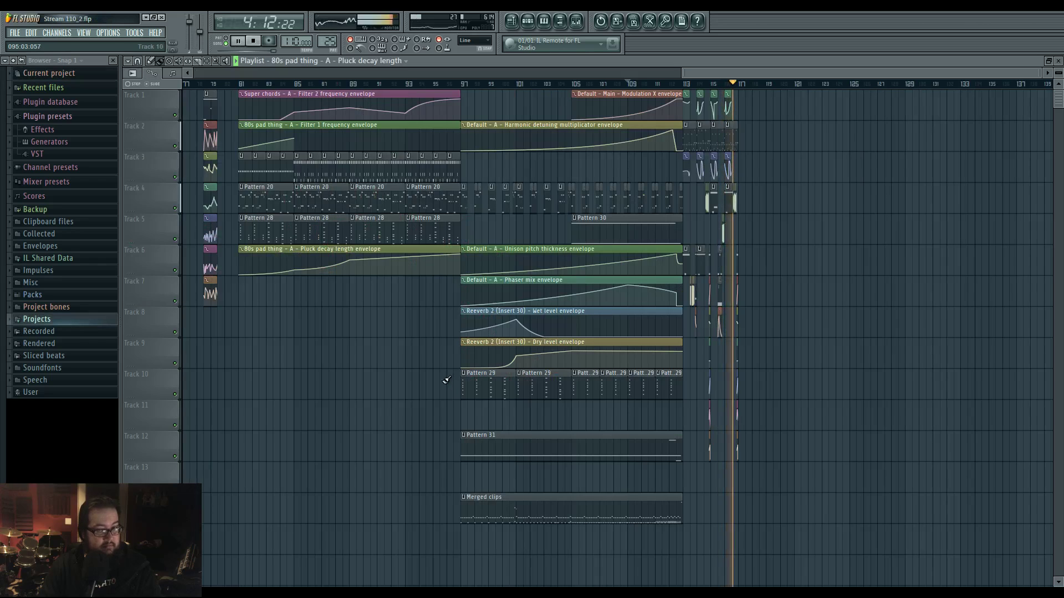
left_click(254, 41)
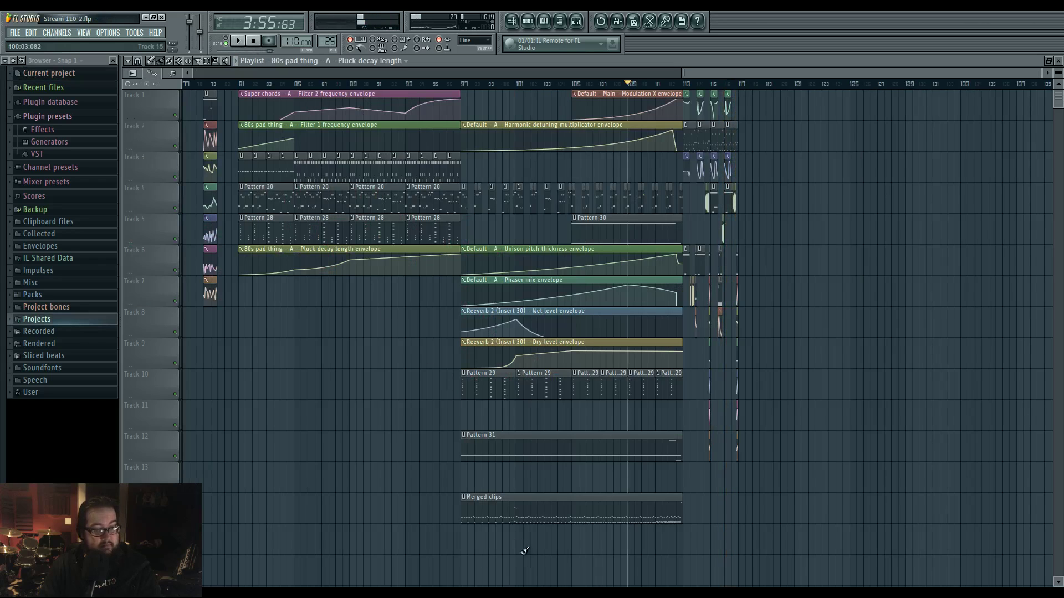
key("alt+Tab")
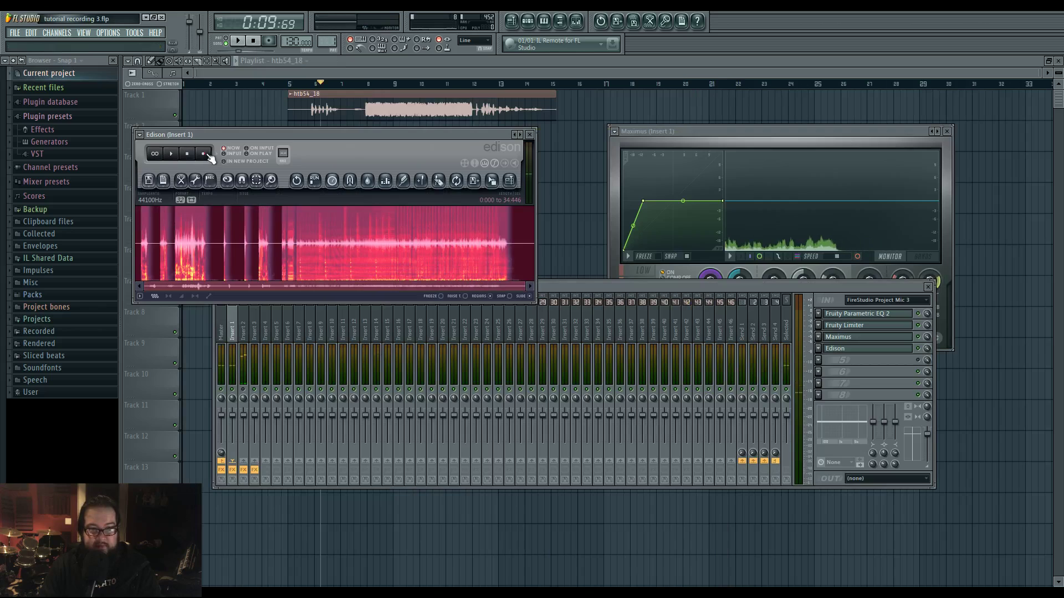
Place the Edison recording on Track 1 of the playlist at bar 17 and preview it briefly.
left_click_drag(492, 182, 607, 117)
scroll(629, 142, "right", 5)
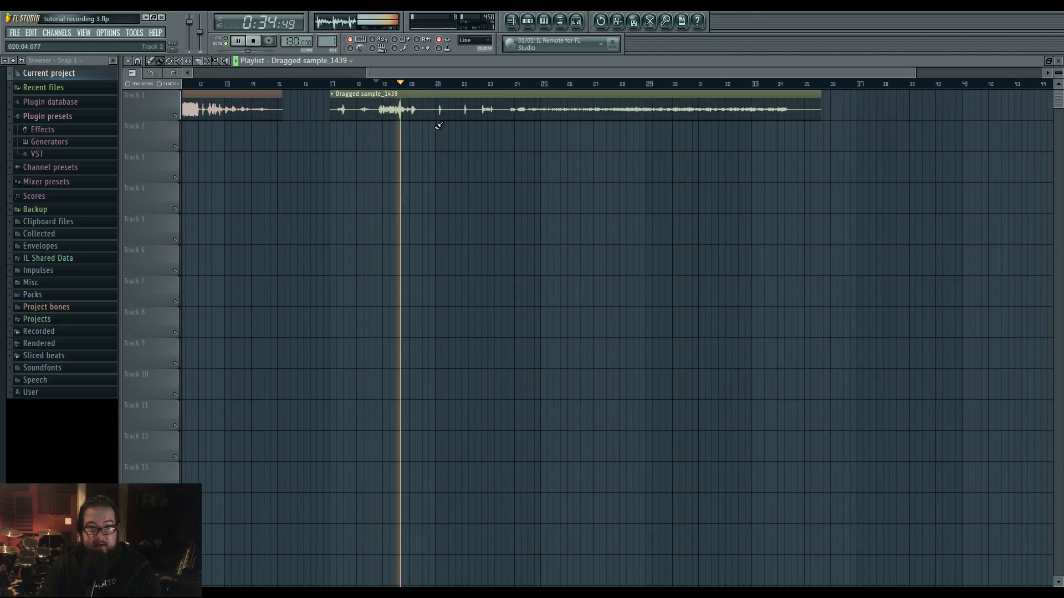
key("space")
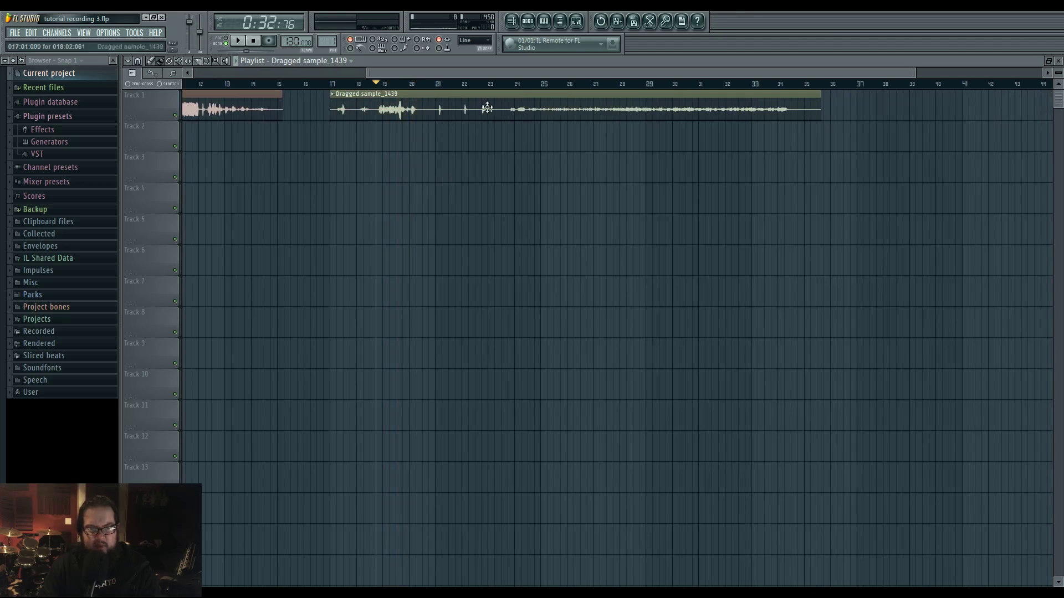
Try setting Insert 1's mixer input to (none), and restore it to FireStudio Project Mic 3.
left_click(575, 25)
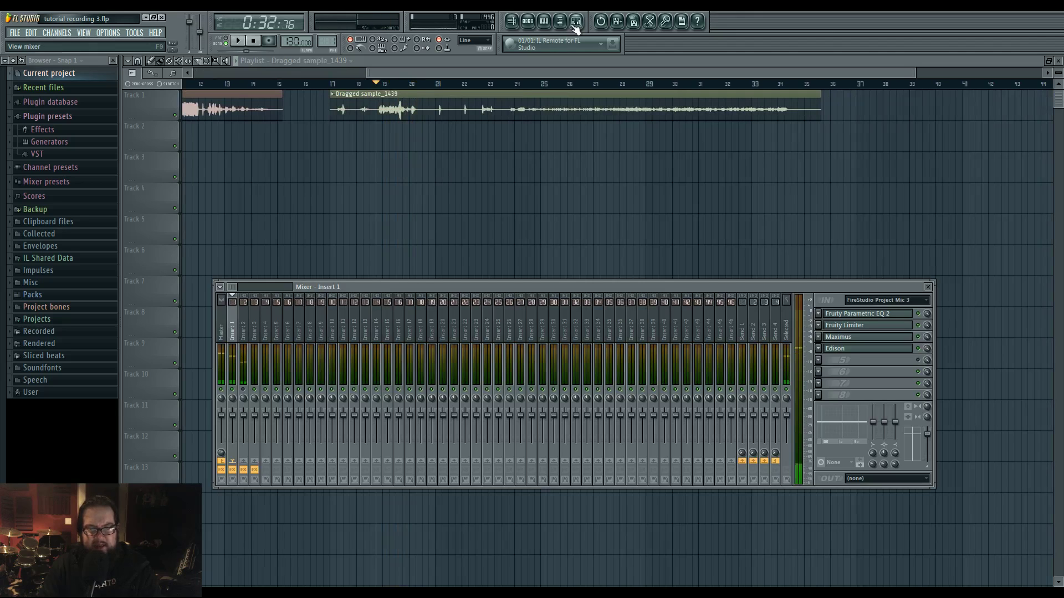
left_click(894, 300)
left_click(870, 488)
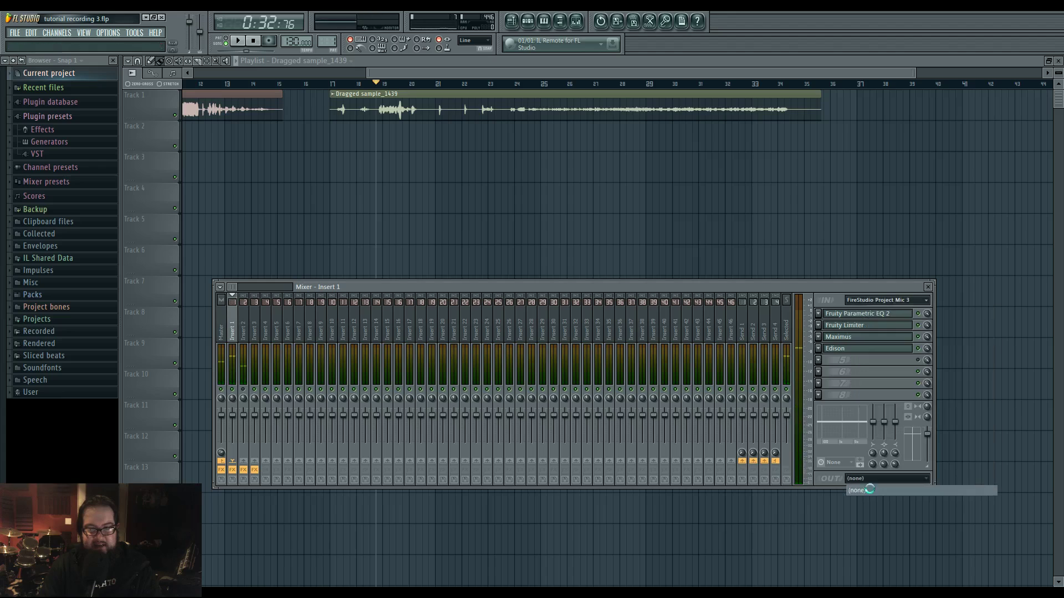
key("space")
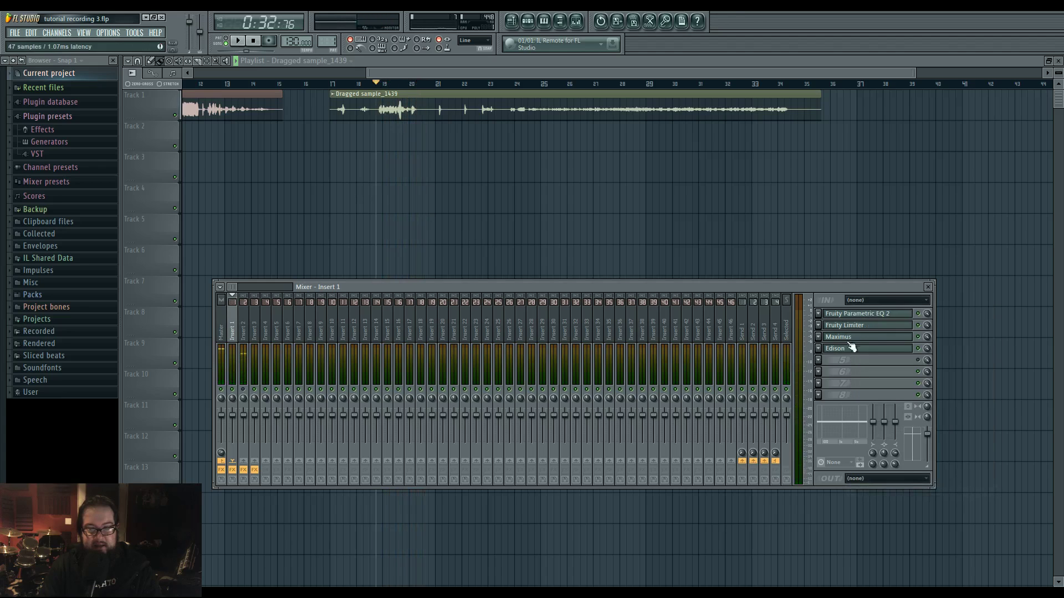
key("space")
left_click(881, 301)
left_click(899, 401)
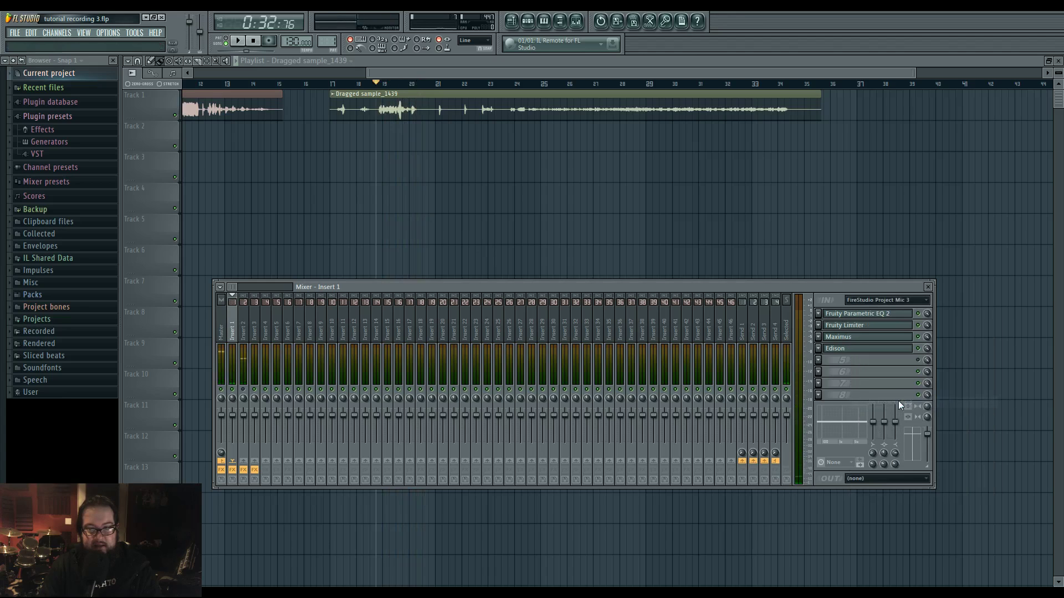
Listen to the new recording on Track 1, close the mixer and replay the clip from about bar 21.
key("space")
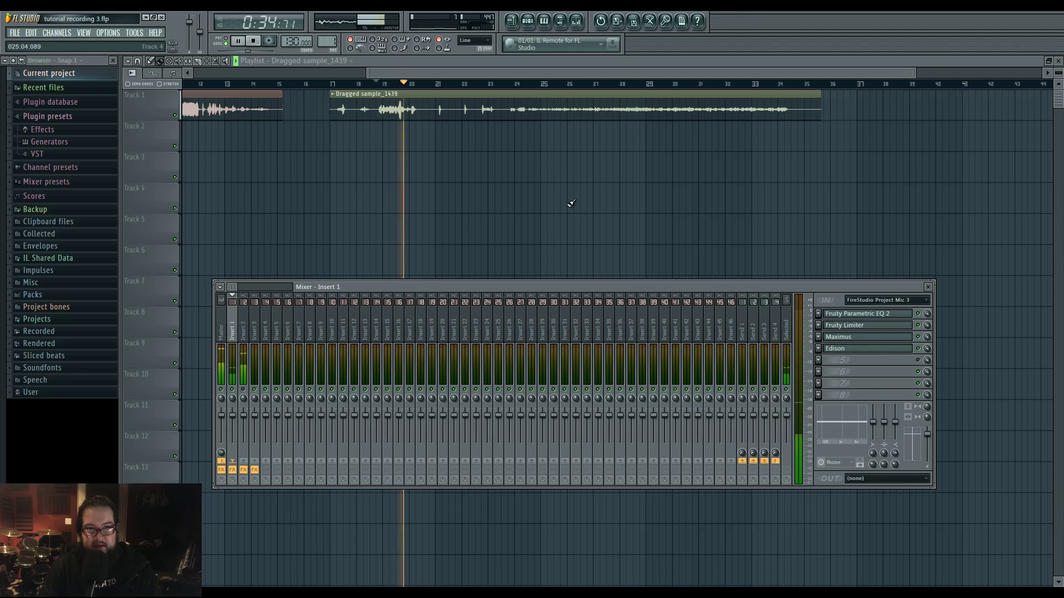
key("space")
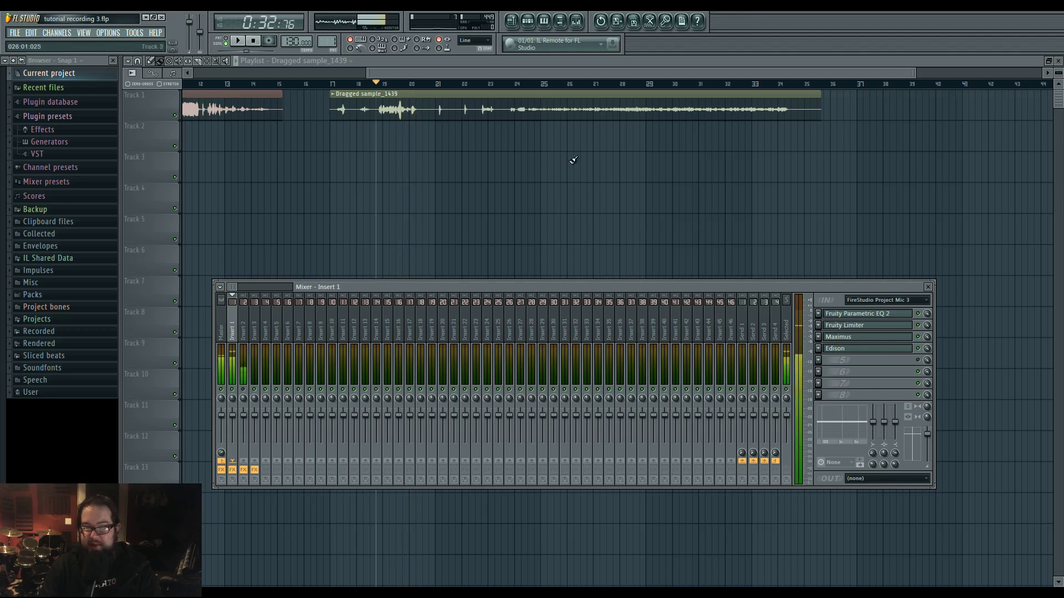
key("F9")
left_click(434, 85)
key("space")
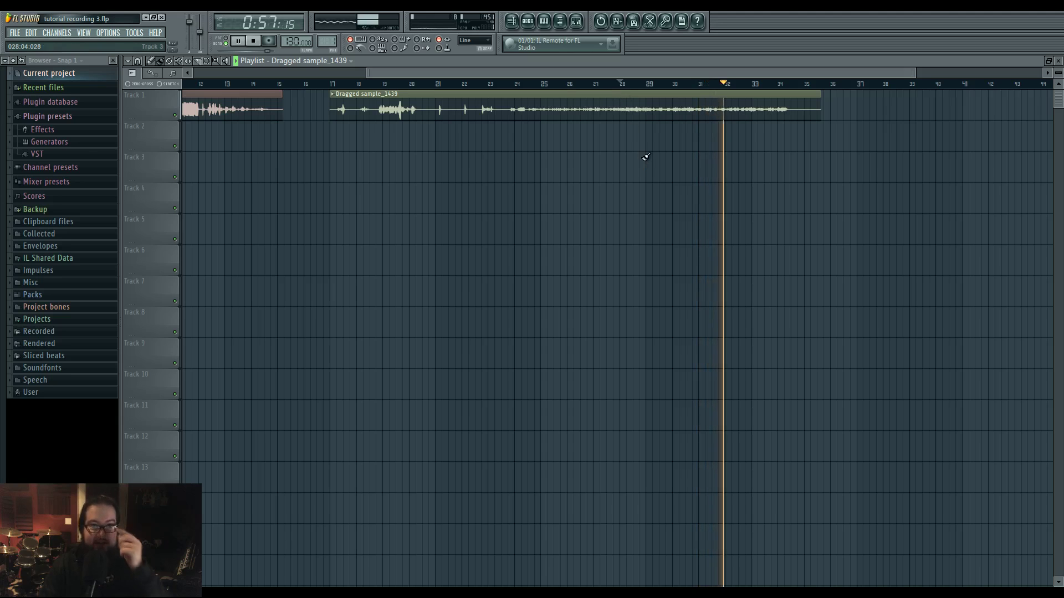
Play the htb54_18 clip on Track 1 from bar 8 to compare it with the new recording.
scroll(646, 232, "left", 5)
left_click(232, 84)
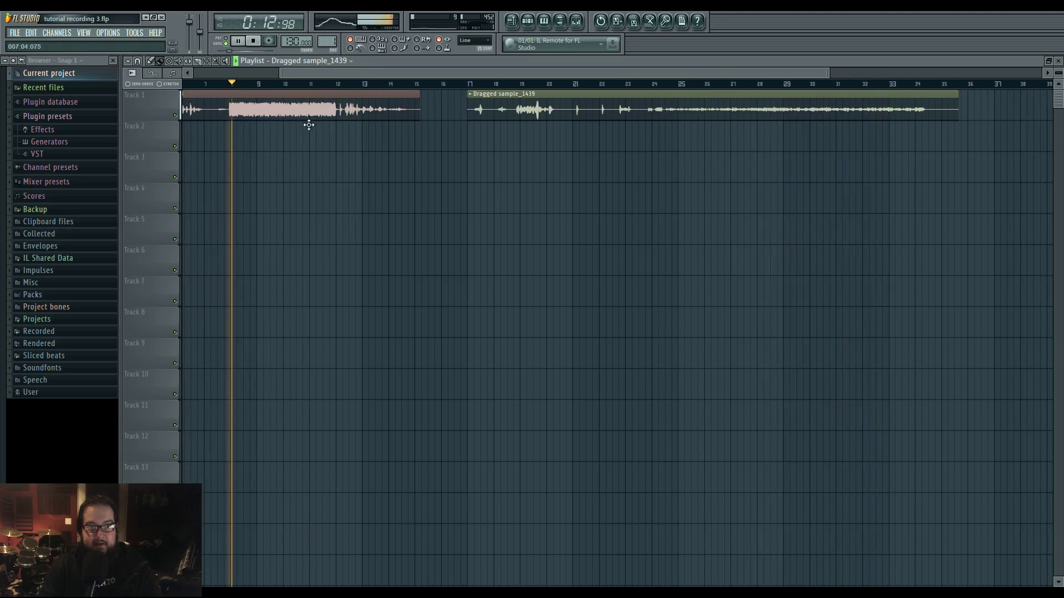
scroll(563, 200, "left", 5)
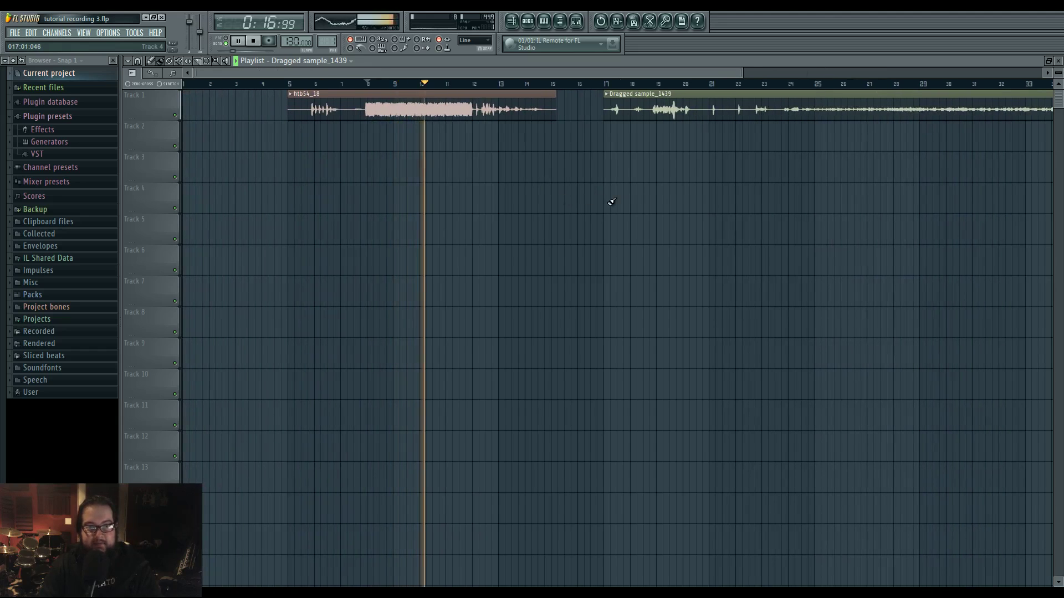
scroll(649, 192, "right", 2)
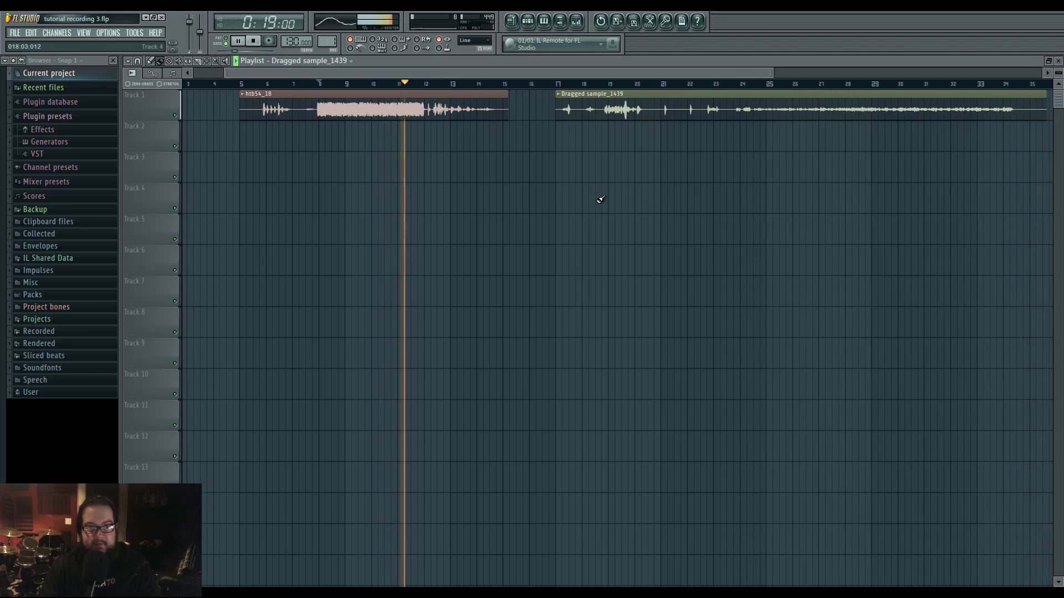
Play the Dragged sample_1439 clip from about bar 31, and replay an earlier part of Track 1 for comparison.
scroll(713, 202, "right", 5)
left_click(813, 85)
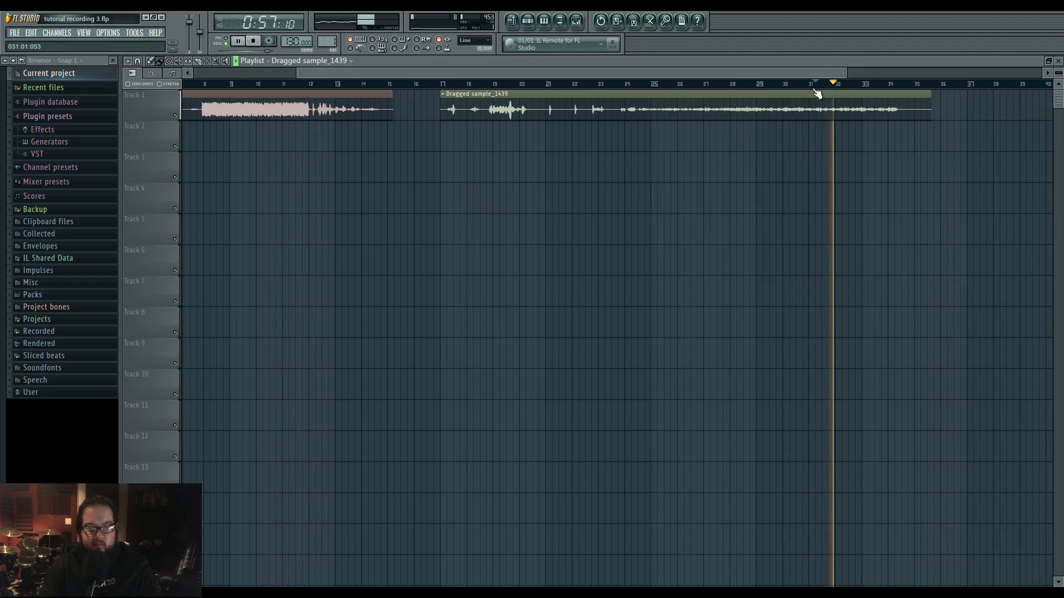
scroll(443, 167, "left", 7)
left_click(363, 84)
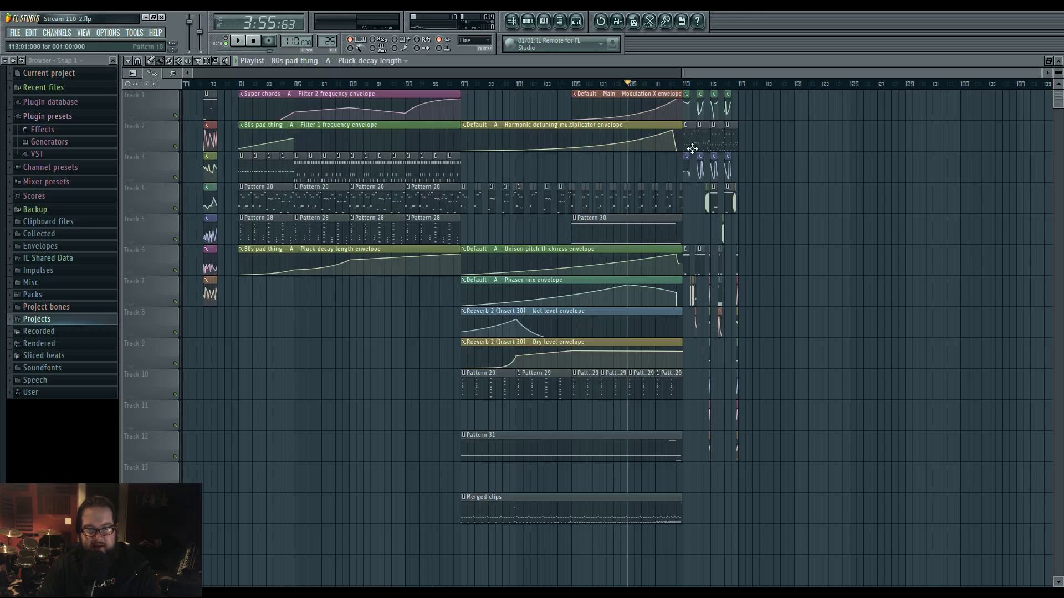
Preview the Stream 110_2 arrangement from bar 113, and audition the section starting at bar 81.
left_click(684, 84)
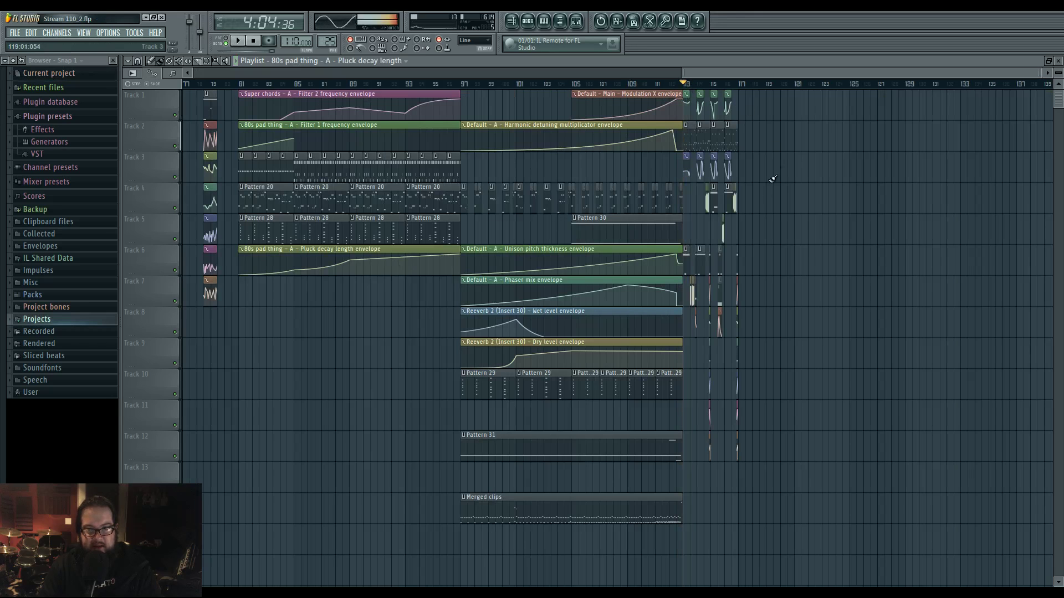
scroll(444, 361, "left", 3)
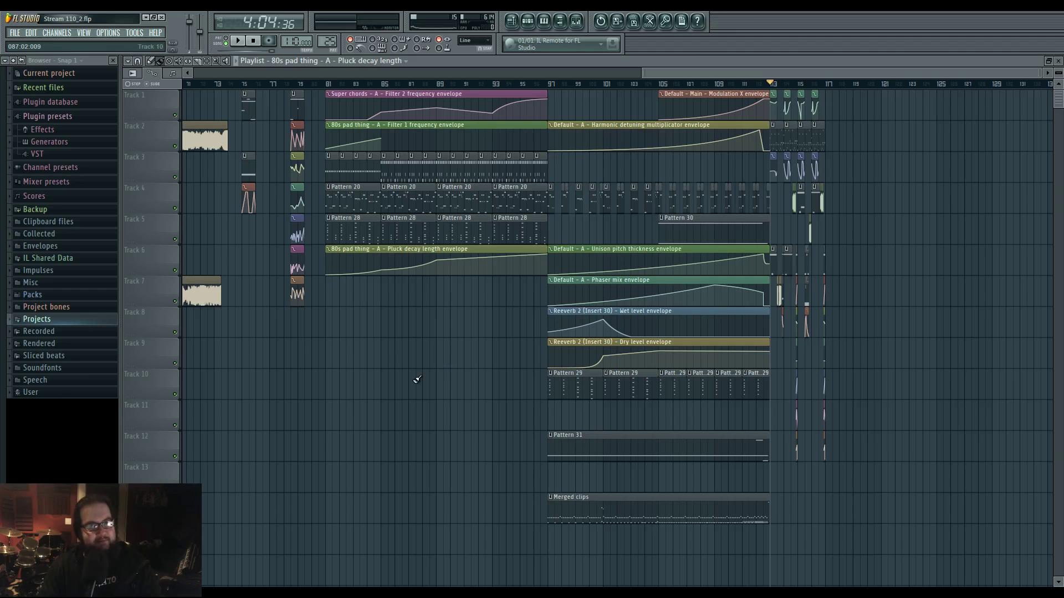
scroll(443, 372, "right", 2)
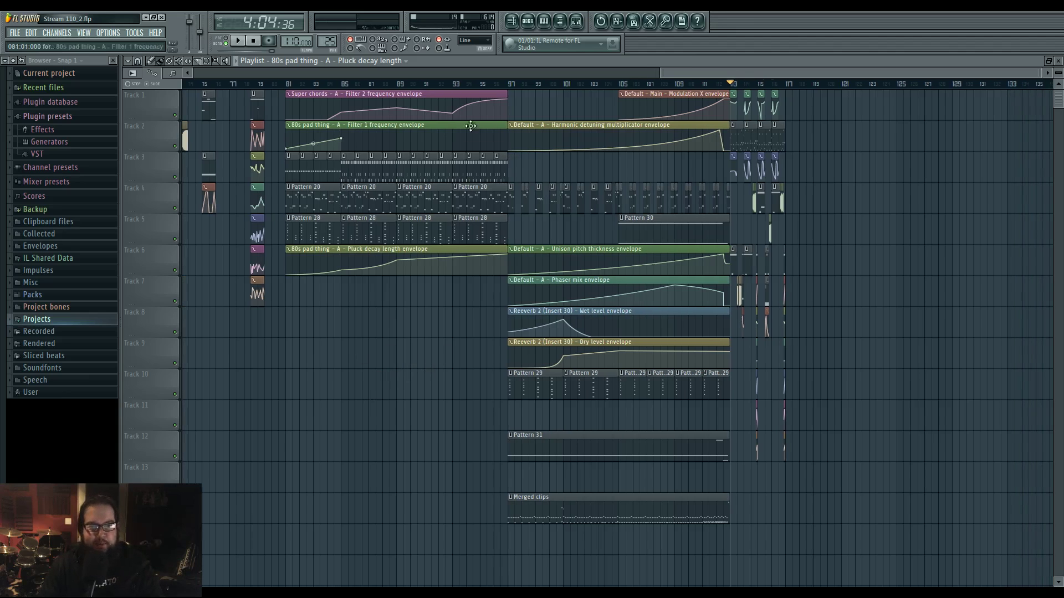
left_click(509, 84)
left_click_drag(511, 87, 295, 86)
scroll(488, 340, "left", 5)
key("space")
key("space")
scroll(532, 328, "up", 3)
Select bars 81 to 85 in the playlist and play them with the mixer open.
left_click_drag(420, 85, 586, 91)
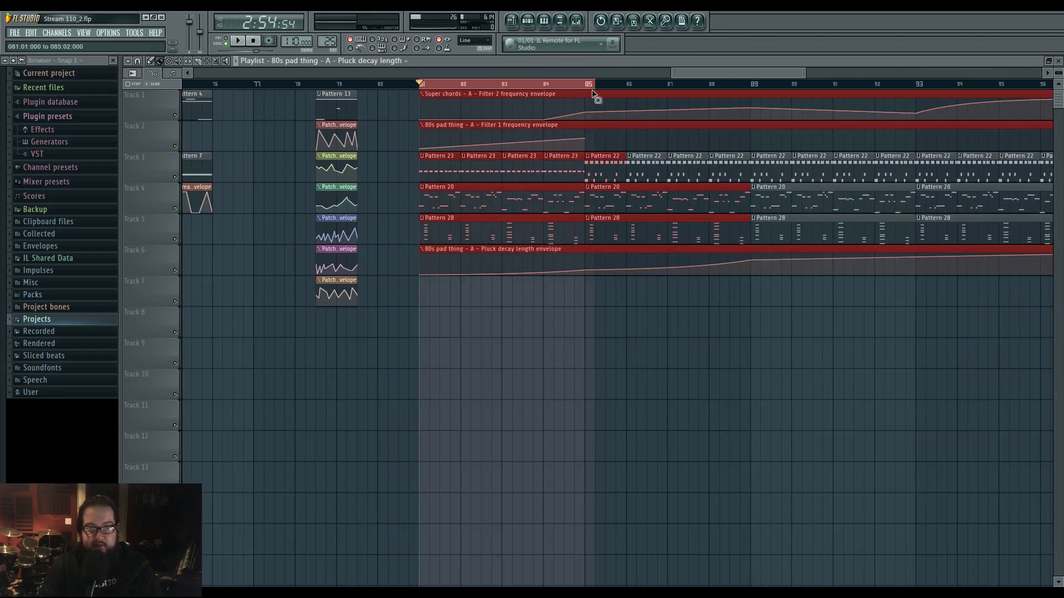
left_click(576, 22)
key("space")
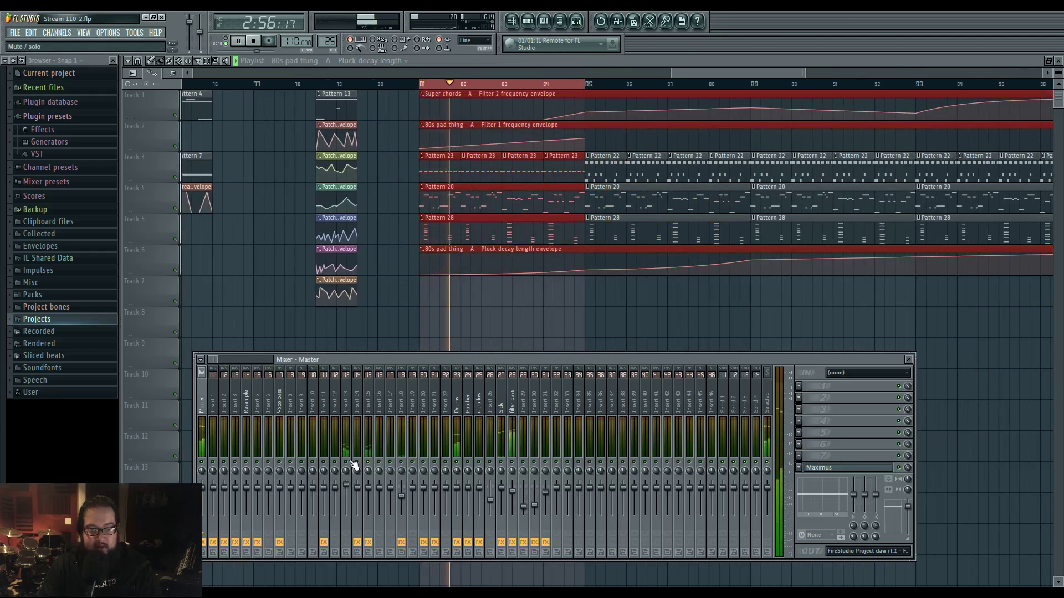
Replay the selected bars several times while checking the individual mixer track levels.
key("space")
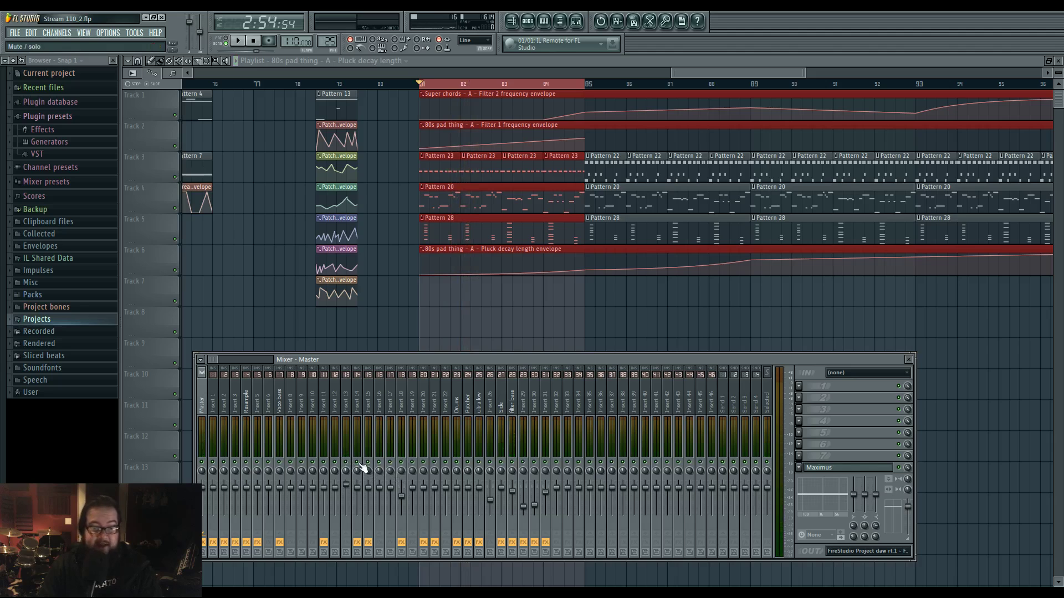
key("space")
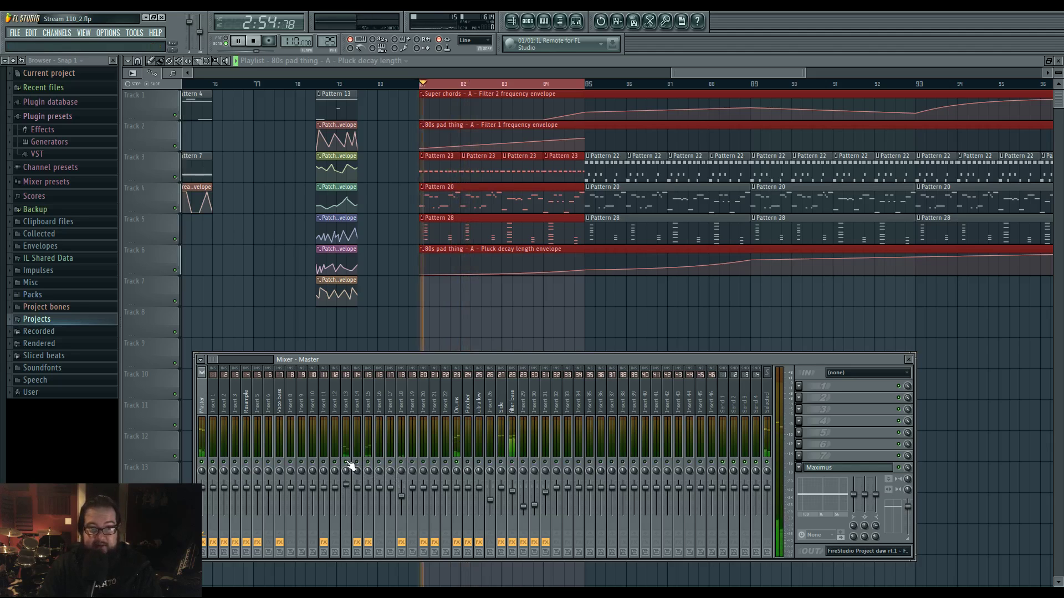
key("space")
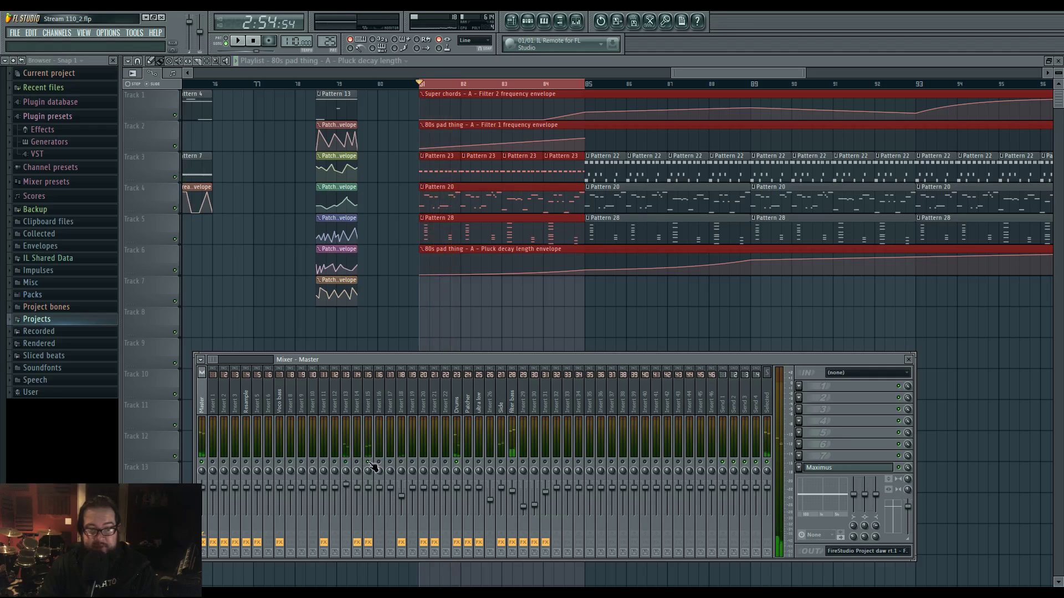
key("space")
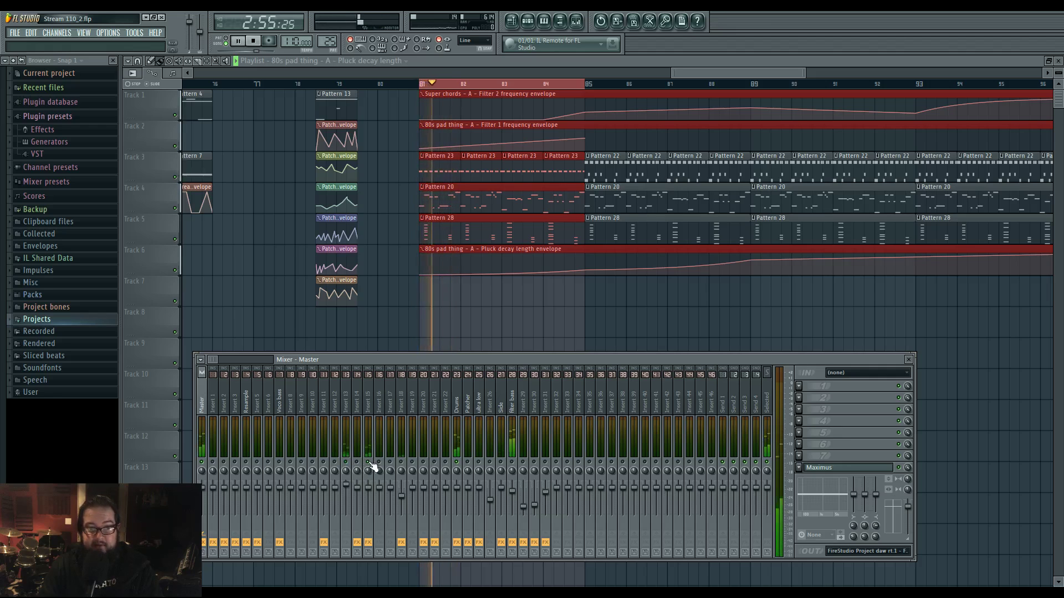
key("space")
key("space")
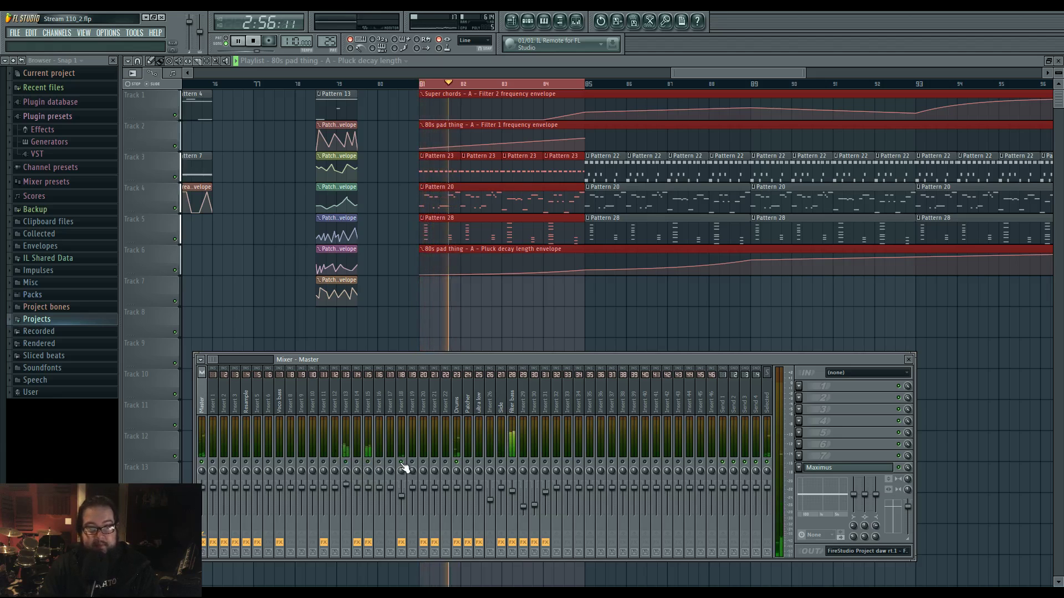
key("space")
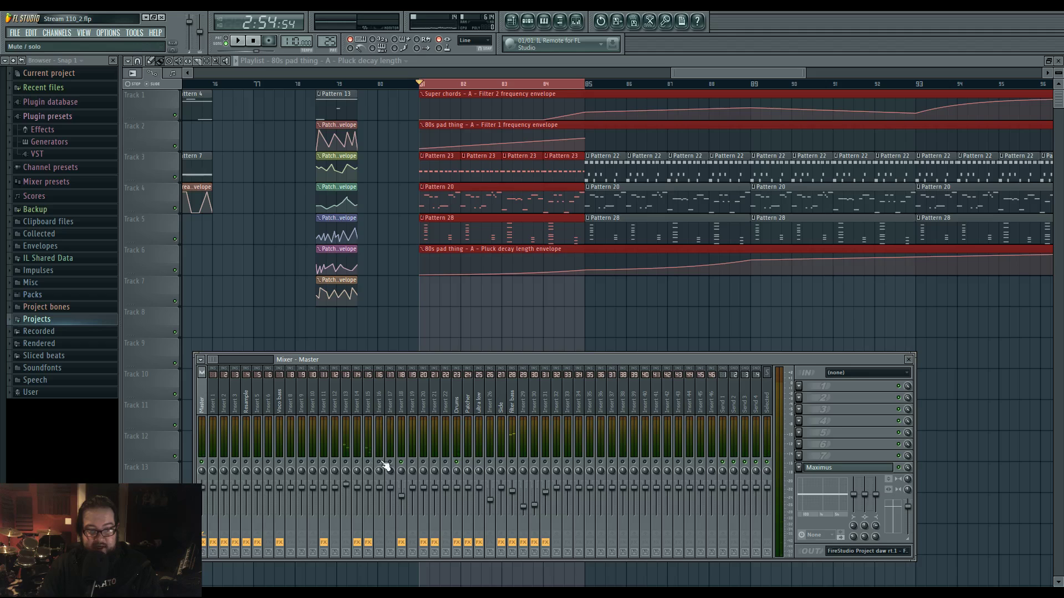
On the Drums mixer track, move Maximus down to slot 2 and load Fruity Free Filter in slot 1.
left_click(458, 407)
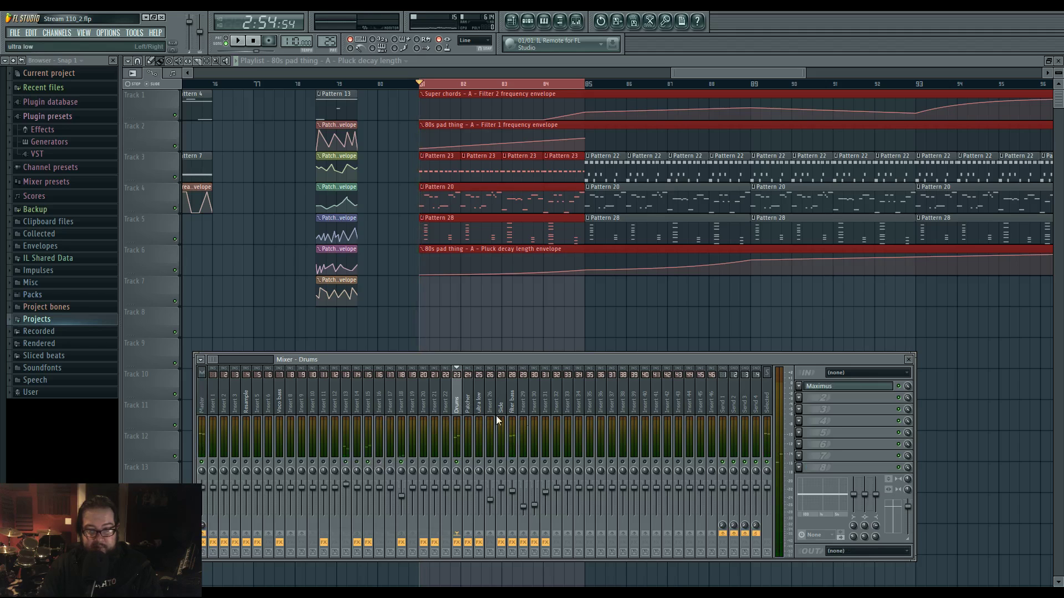
left_click_drag(834, 387, 832, 402)
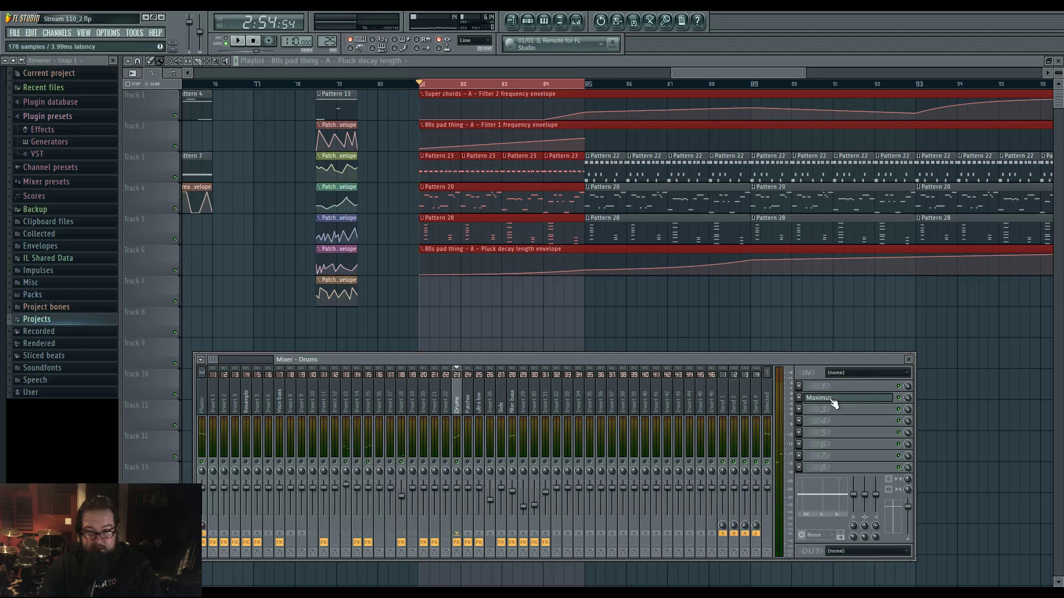
left_click(800, 387)
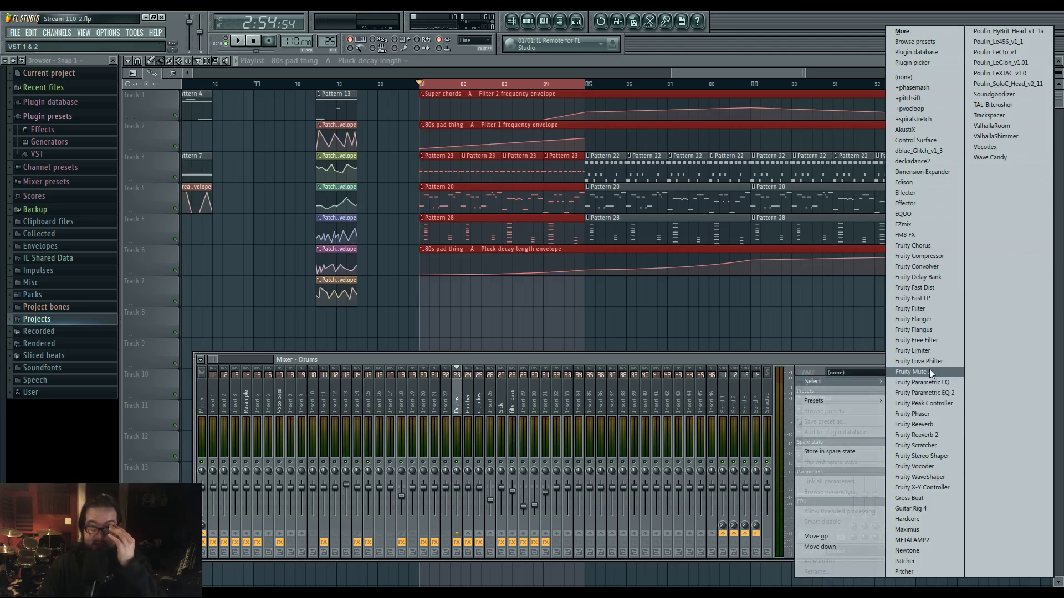
left_click(939, 342)
Create an automation clip for the filter's Freq and shape it as a straight rise from 0% to maximum over bars 81 to 85.
left_click_drag(270, 159, 343, 215)
right_click(343, 237)
left_click(391, 304)
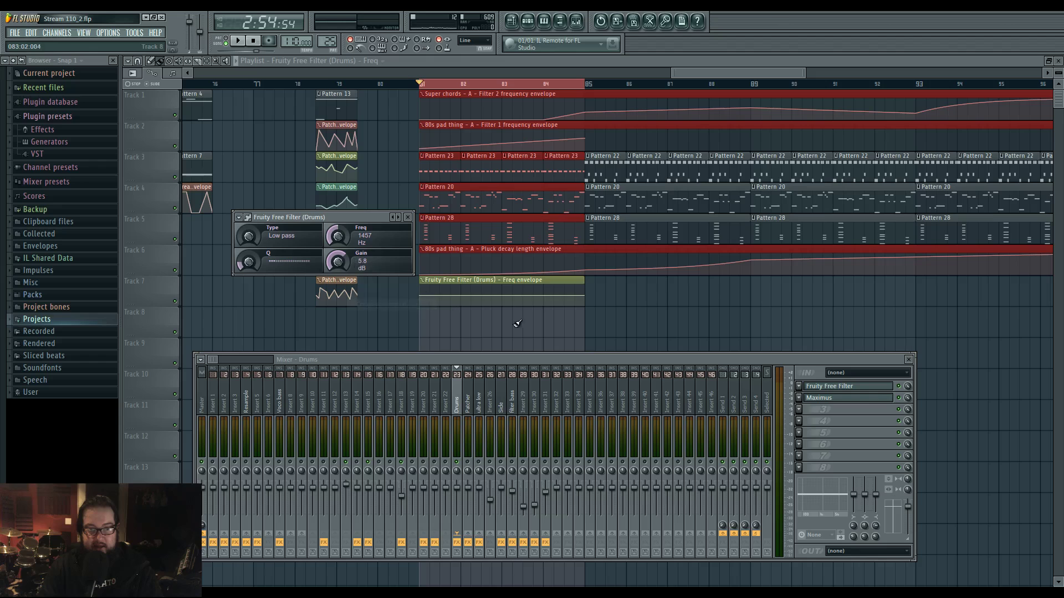
key("F12")
left_click_drag(420, 296, 422, 307)
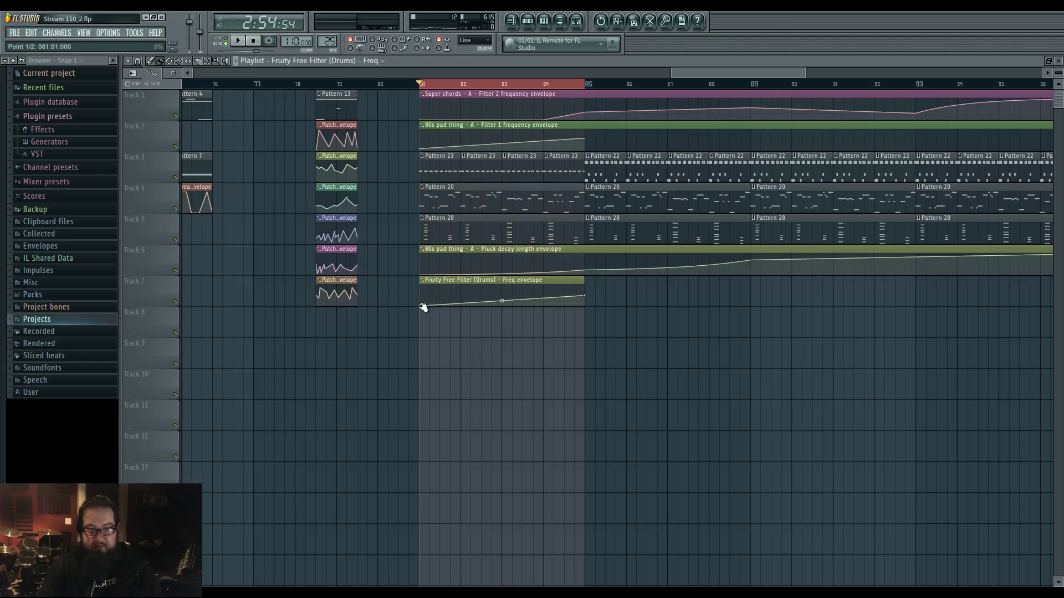
left_click_drag(584, 295, 583, 237)
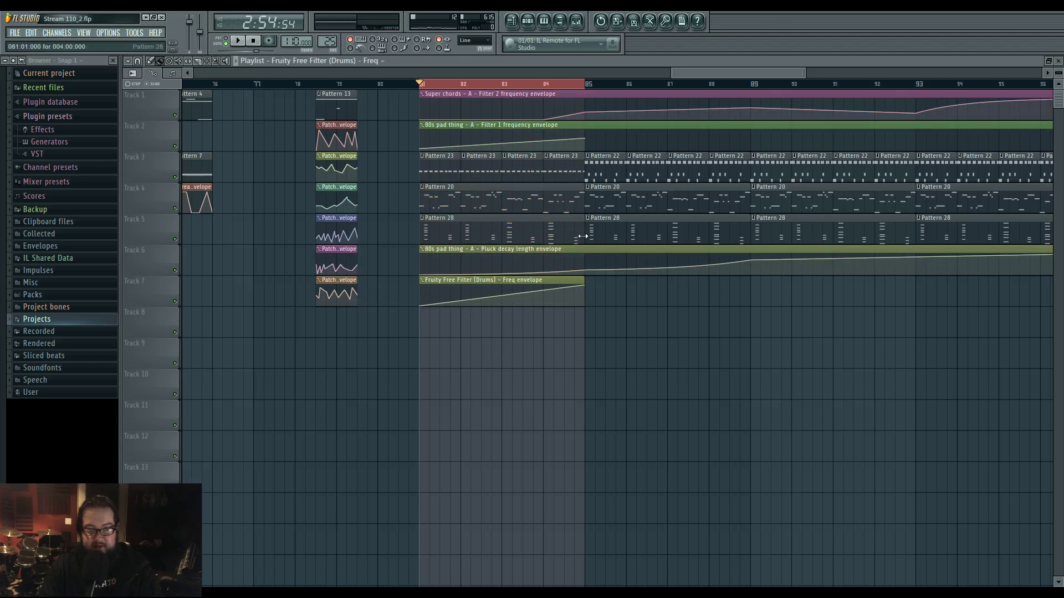
Create an automation clip for the filter's Q and raise its start point so it falls in a curve over the selected bars.
left_click(584, 23)
left_click(849, 388)
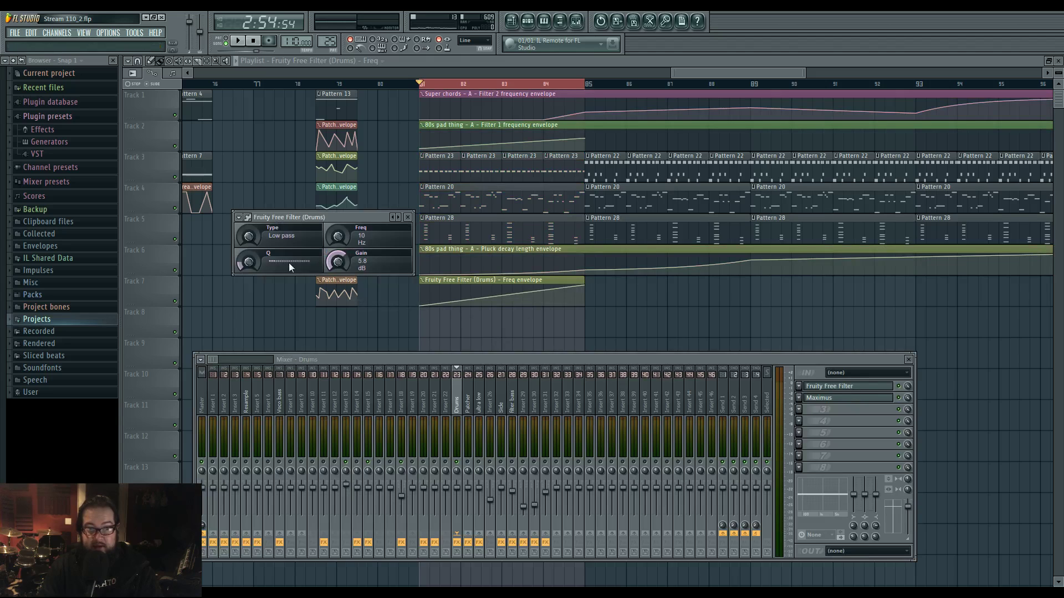
right_click(259, 258)
left_click(294, 314)
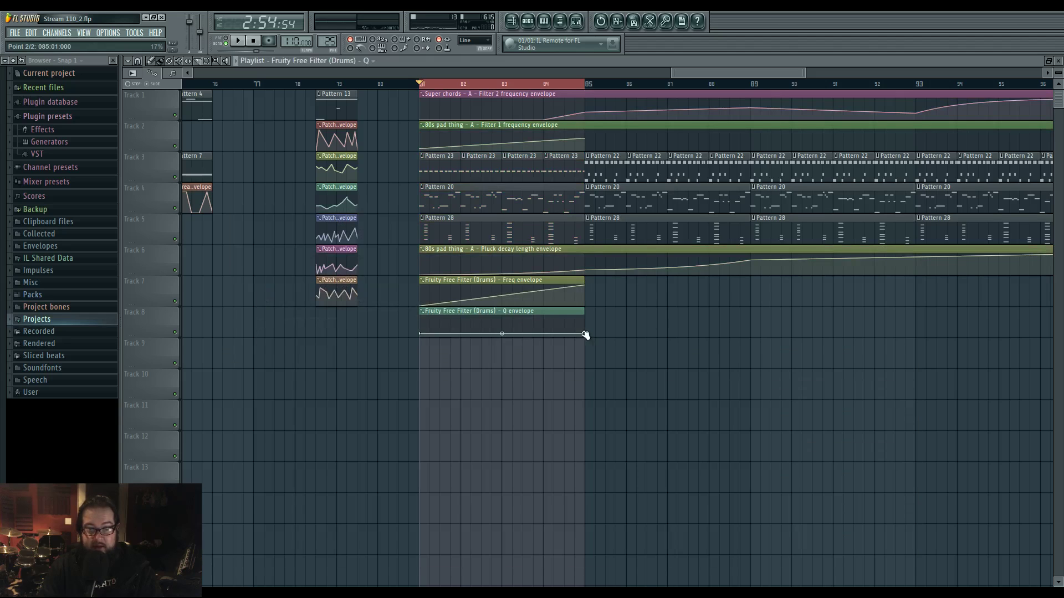
left_click_drag(424, 336, 425, 323)
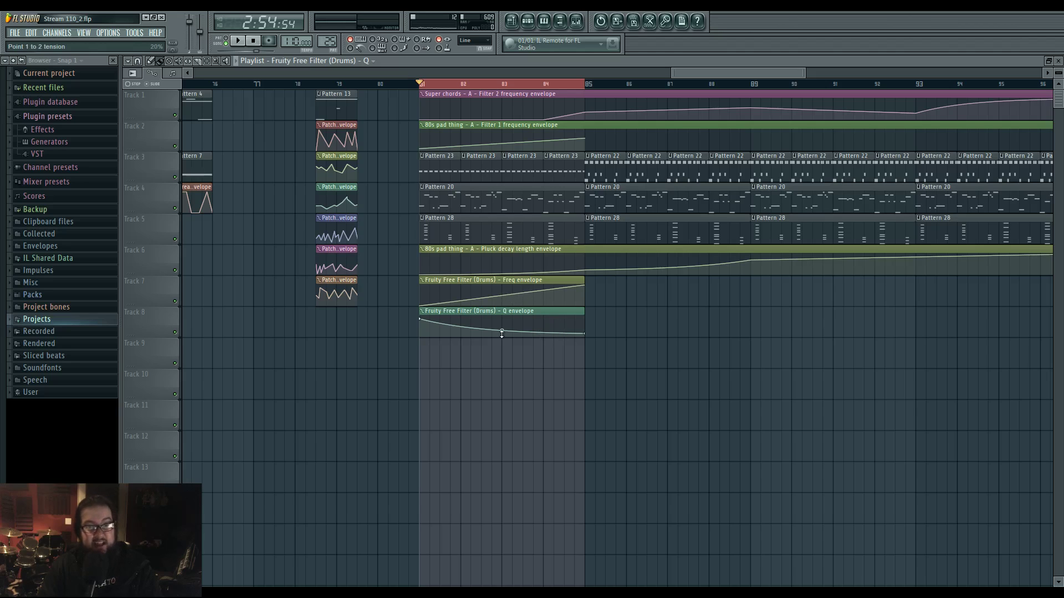
Create an automation clip for the Fruity Free Filter's mix level, staying high and curving steeply down to the minimum at bar 85.
left_click(576, 21)
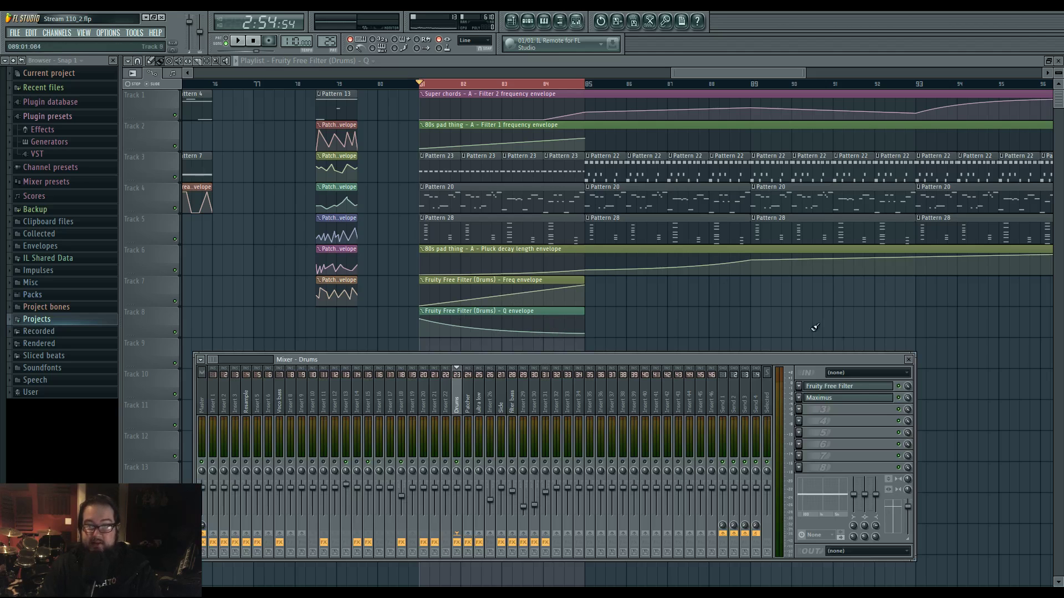
right_click(905, 388)
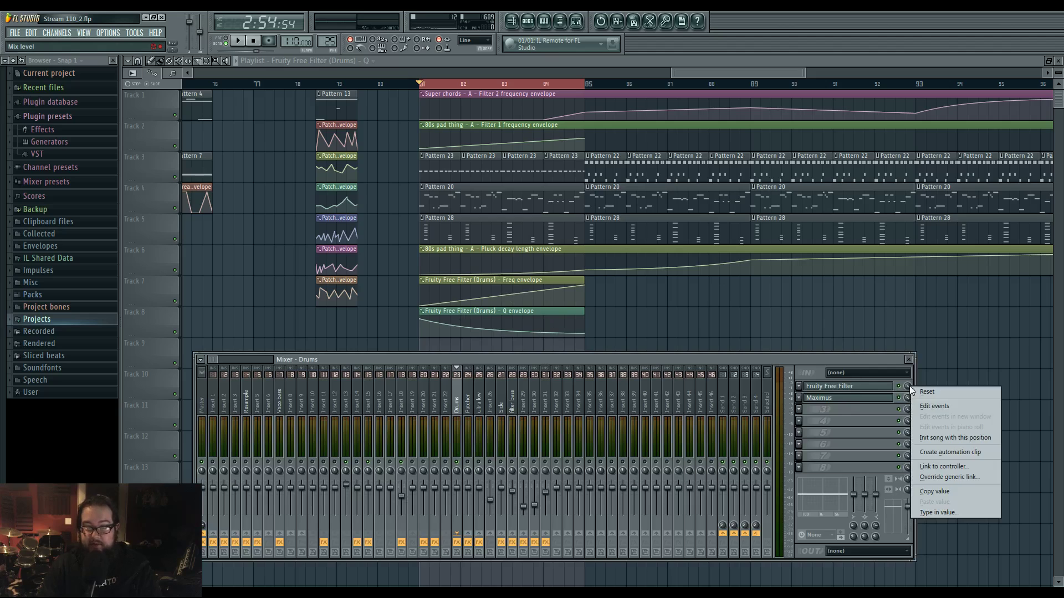
left_click(942, 452)
left_click_drag(583, 348, 583, 368)
right_click(565, 350)
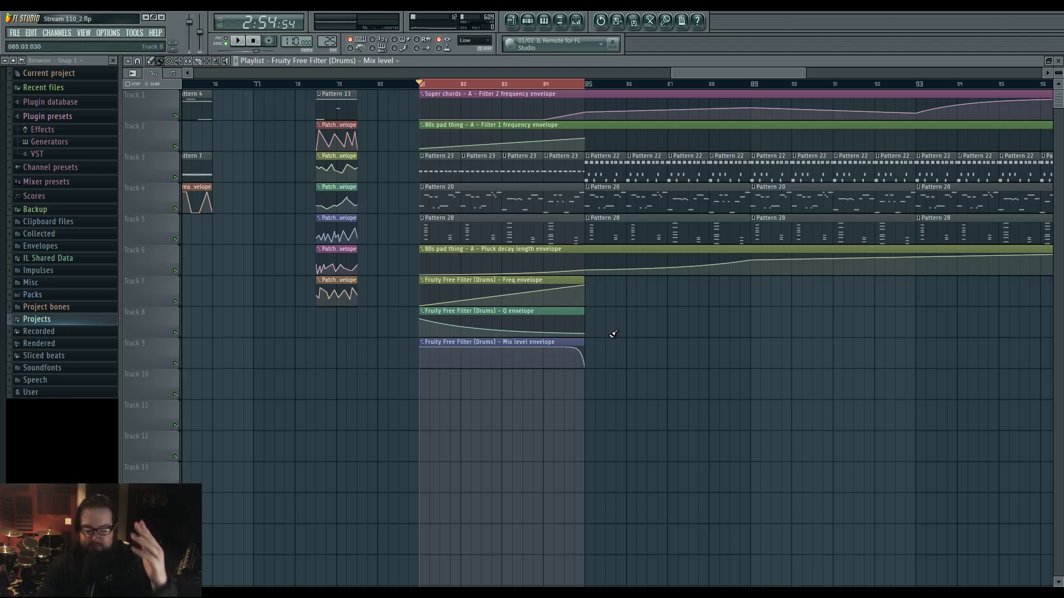
Check the Fruity Free Filter settings and play the automated section from bar 81 while viewing the Drums track in the mixer.
left_click(585, 21)
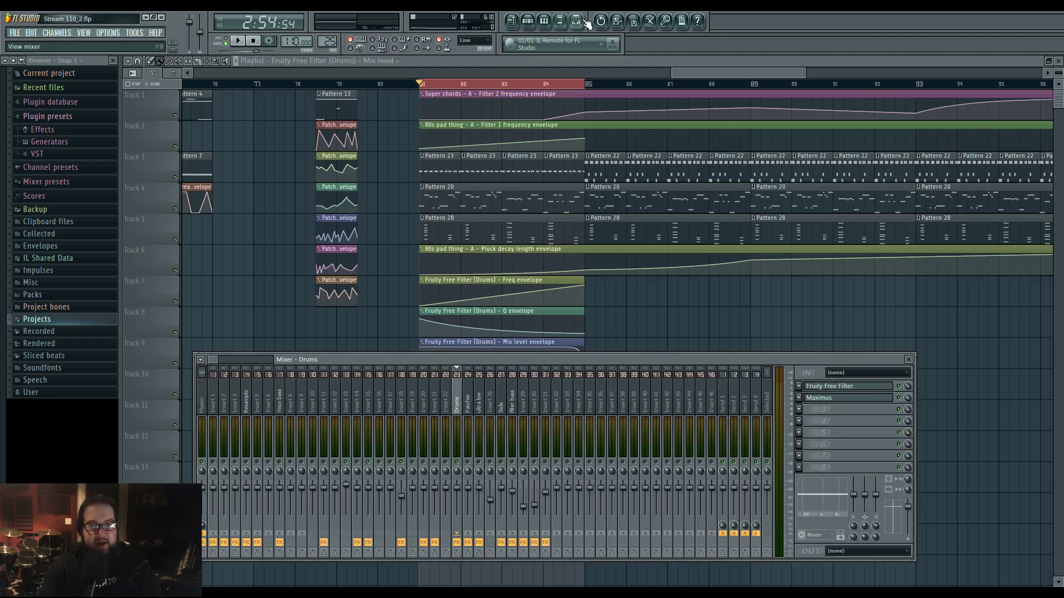
left_click(869, 388)
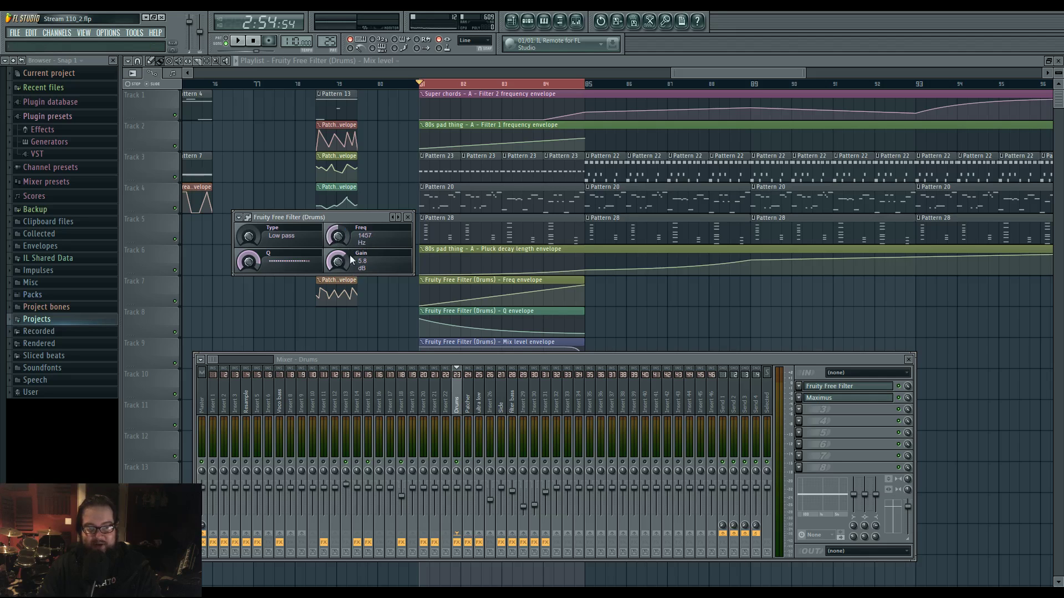
left_click(684, 314)
key("space")
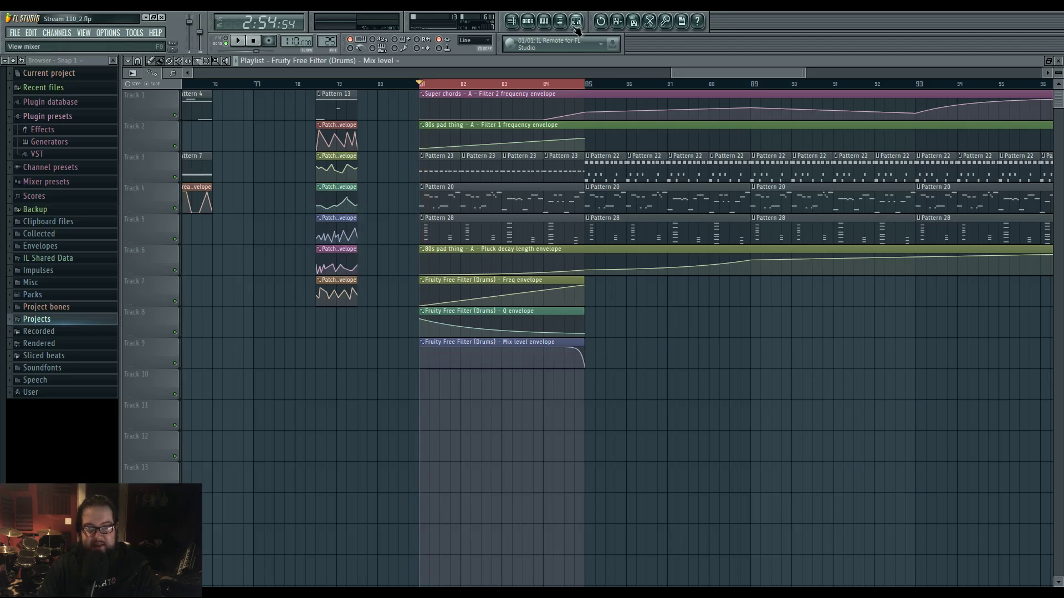
left_click(577, 24)
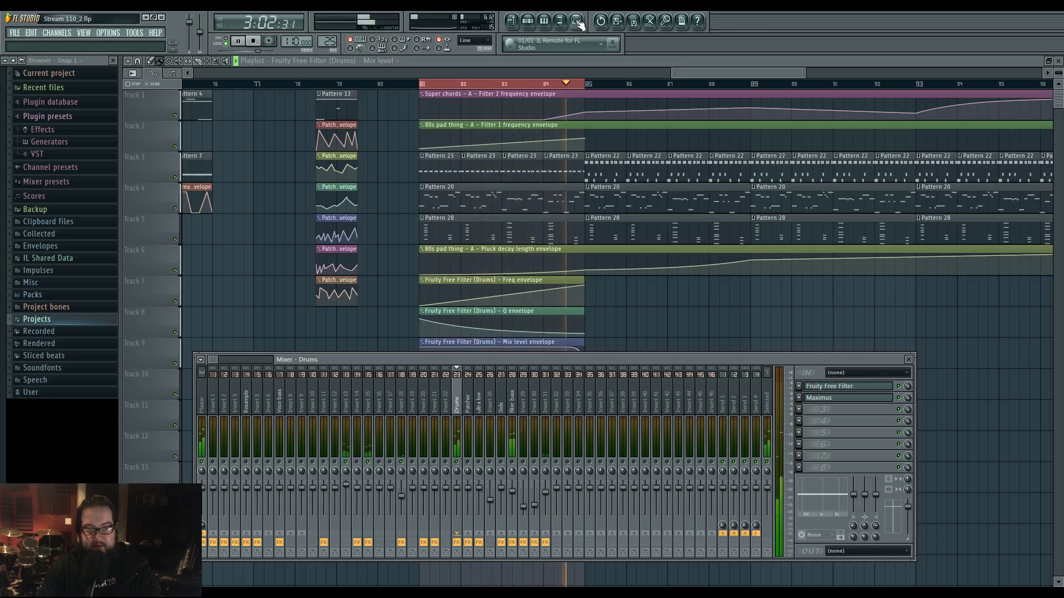
key("space")
Replay the section from bar 81 with the mixer hidden to hear the drum filter sweep against its envelopes.
left_click(576, 21)
left_click(577, 21)
key("space")
key("F9")
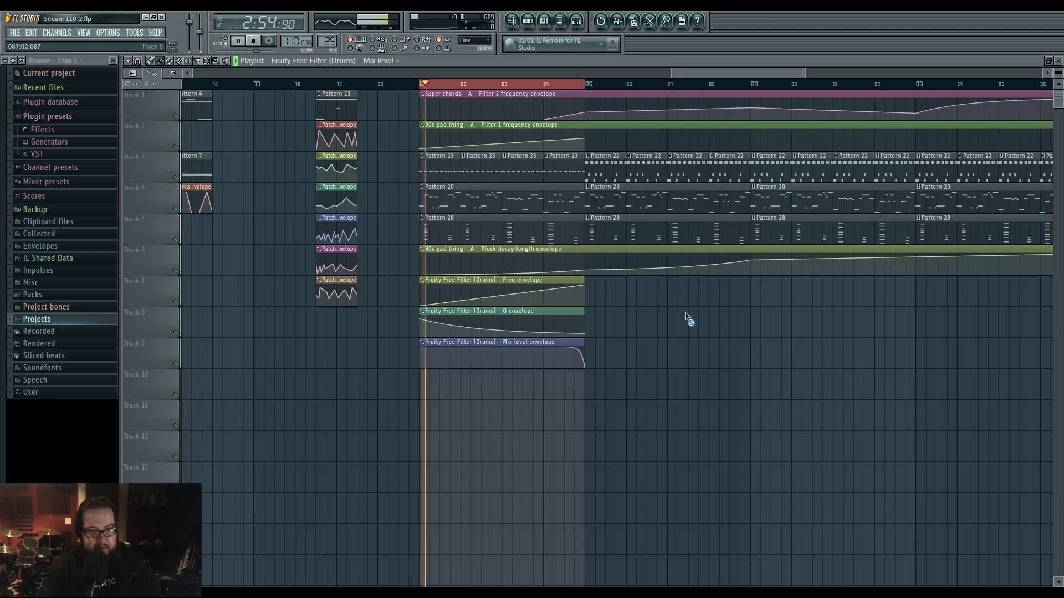
left_click_drag(683, 325, 610, 325)
left_click_drag(553, 304, 591, 308)
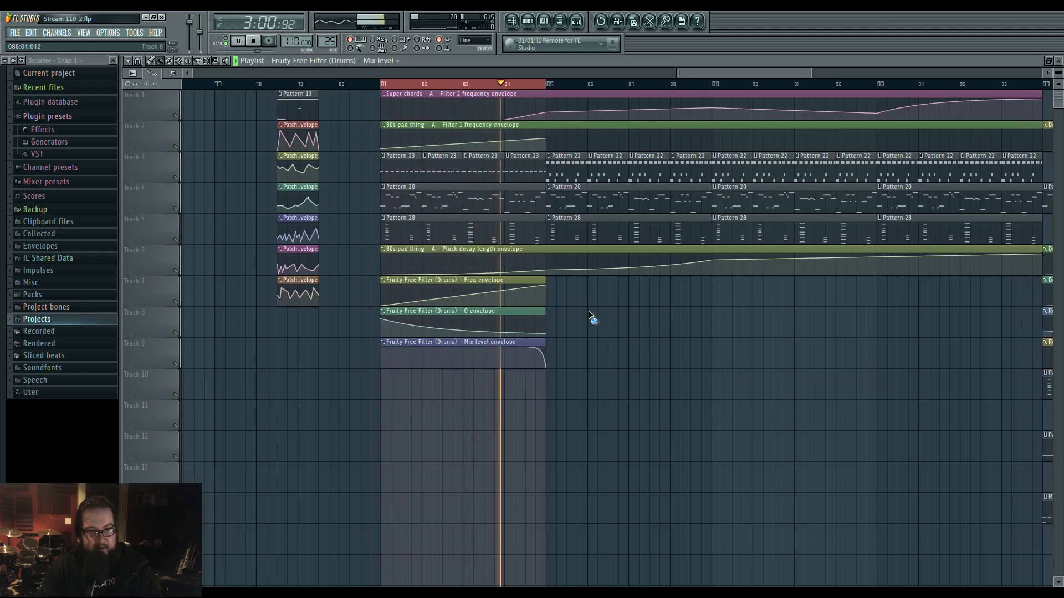
key("space")
Load Fruity Chorus in slot 2 of the Drums track, above Maximus in slot 3, and create an automation clip for its Depth.
left_click(576, 22)
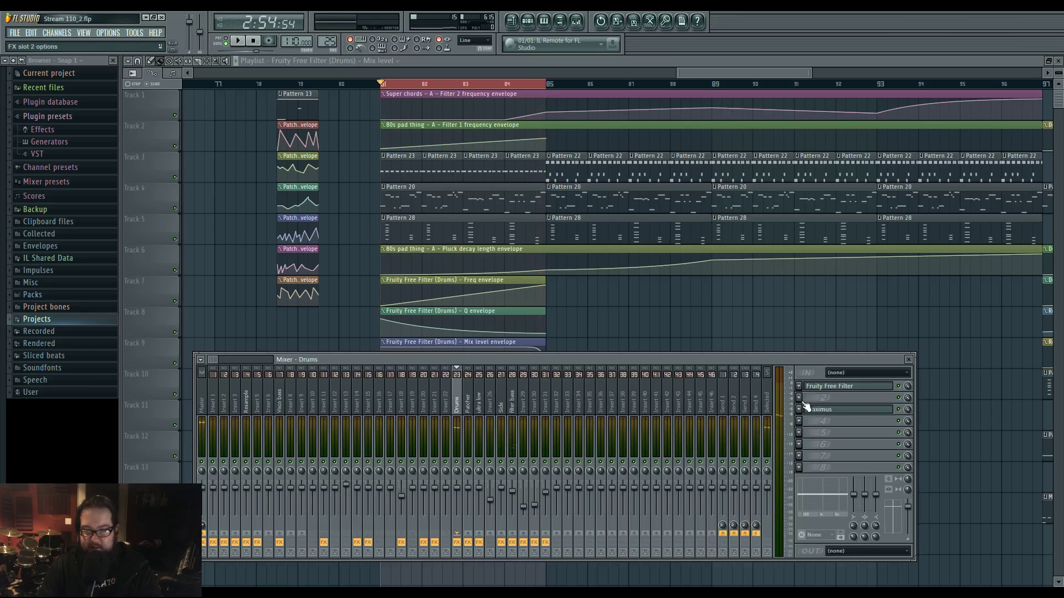
right_click(824, 400)
mouse_move(809, 381)
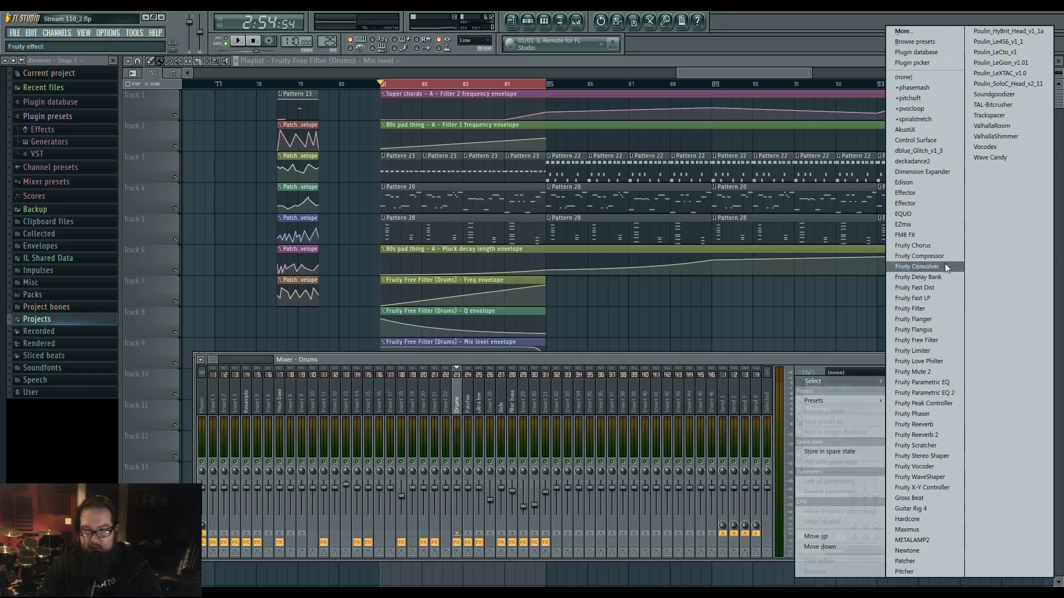
left_click(937, 246)
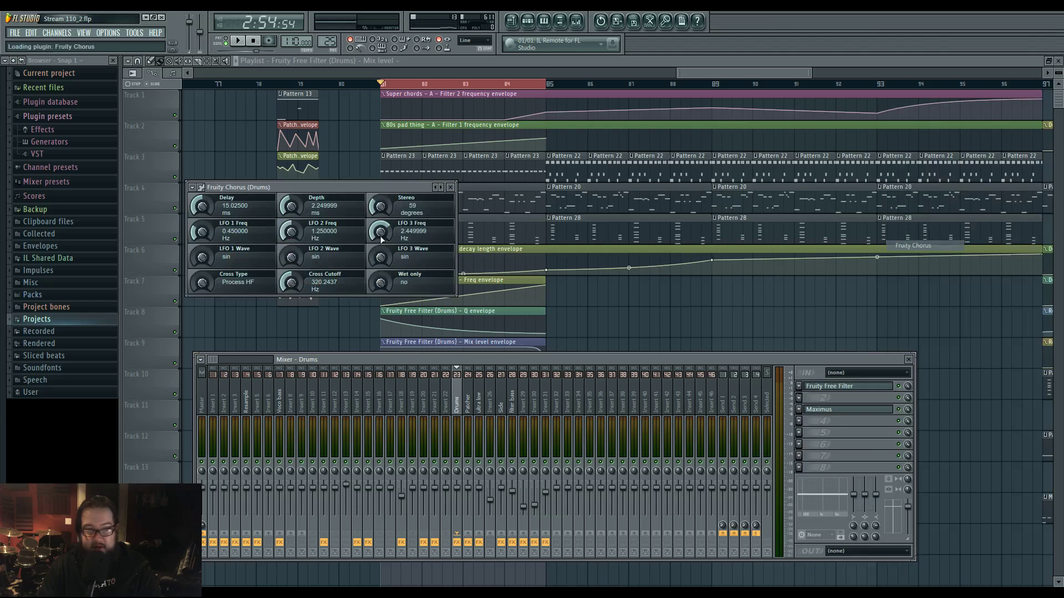
right_click(294, 207)
left_click(351, 268)
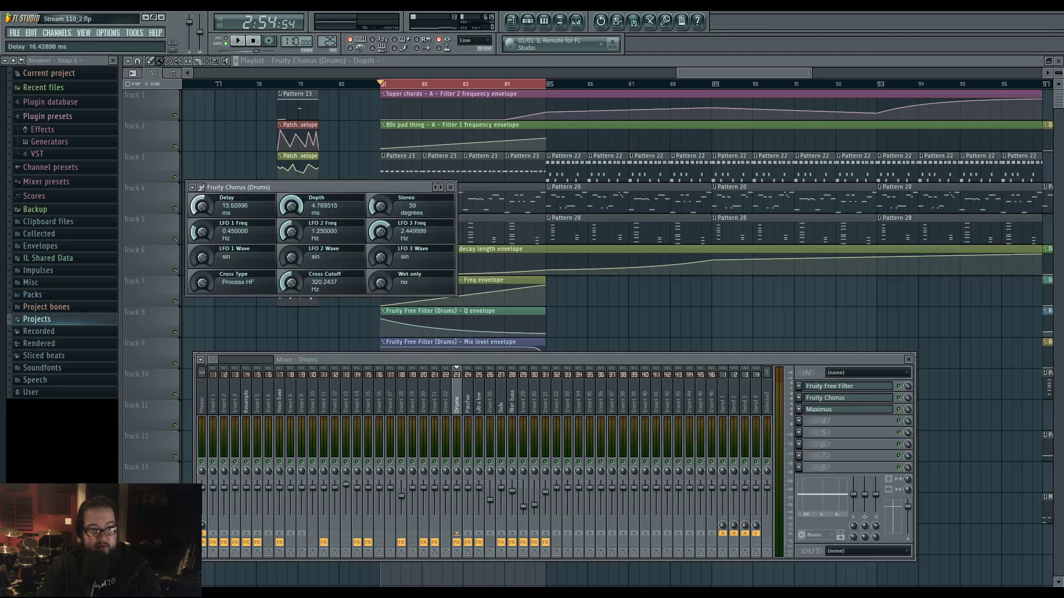
Create an automation clip for the Fruity Chorus Delay and raise its Cross Cutoff to about 4872 Hz.
right_click(200, 207)
left_click(245, 268)
left_click_drag(294, 280, 344, 281)
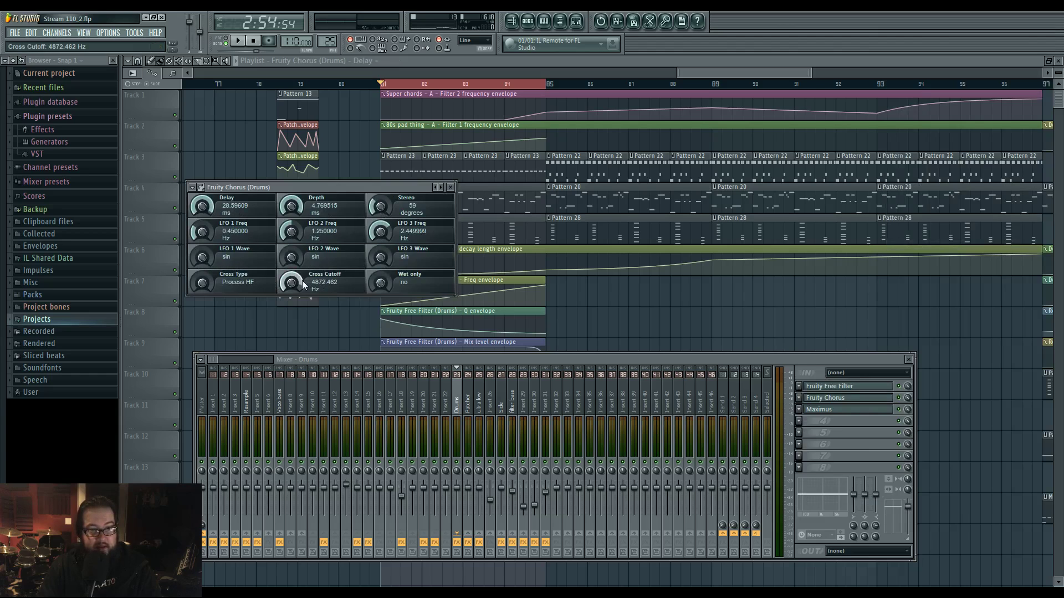
Slope the Fruity Chorus Depth and Delay envelopes down to their minimum at bar 85.
left_click(606, 308)
left_click_drag(547, 381, 552, 442)
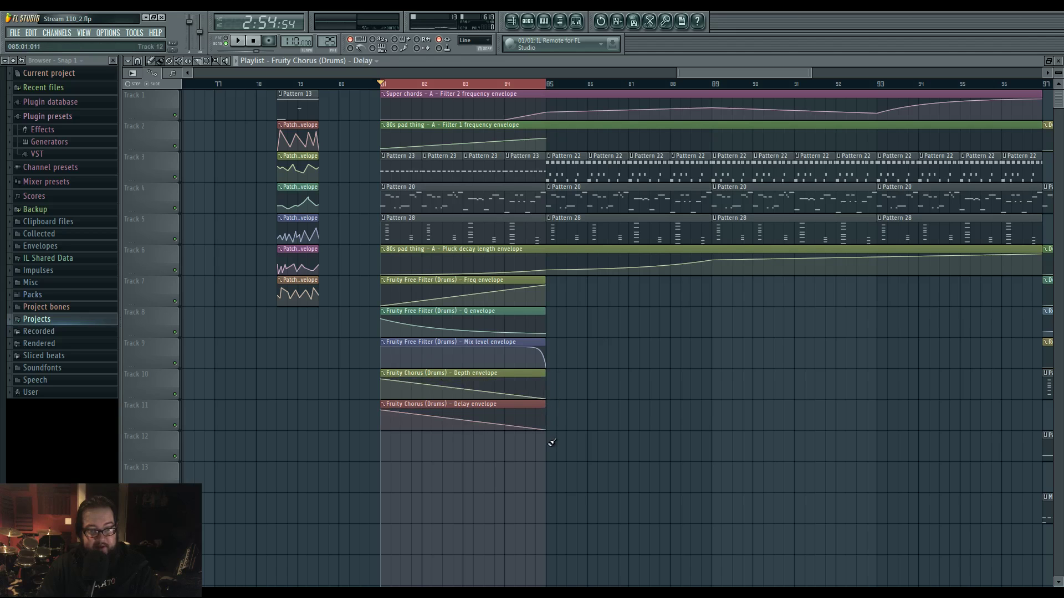
Link the Fruity Chorus slot's mix level on the Drums track to the Fruity Free Filter (Drums) - Mix level automation clip.
left_click(576, 20)
right_click(907, 398)
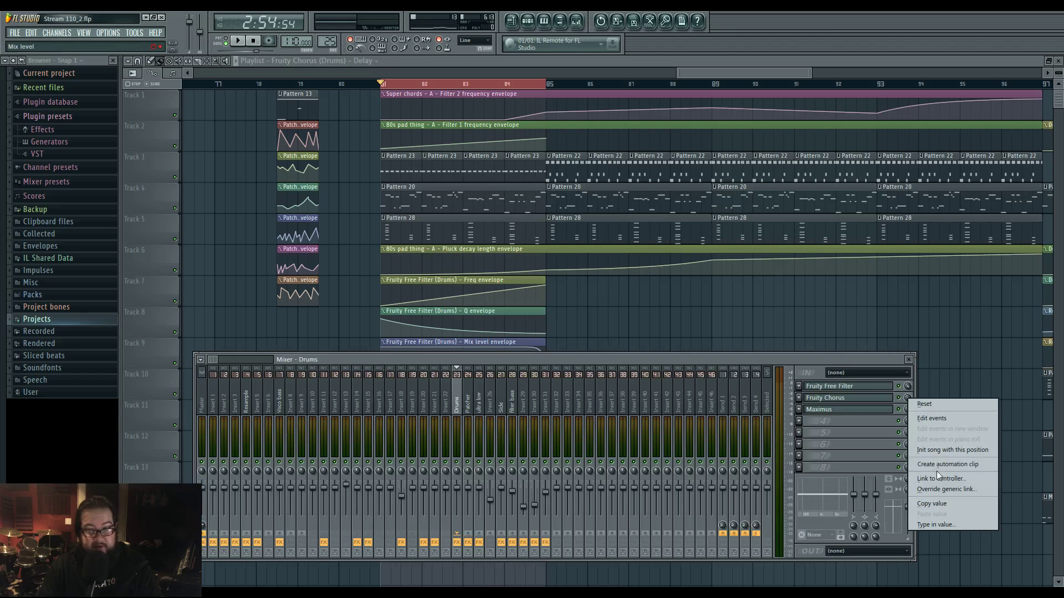
left_click(935, 490)
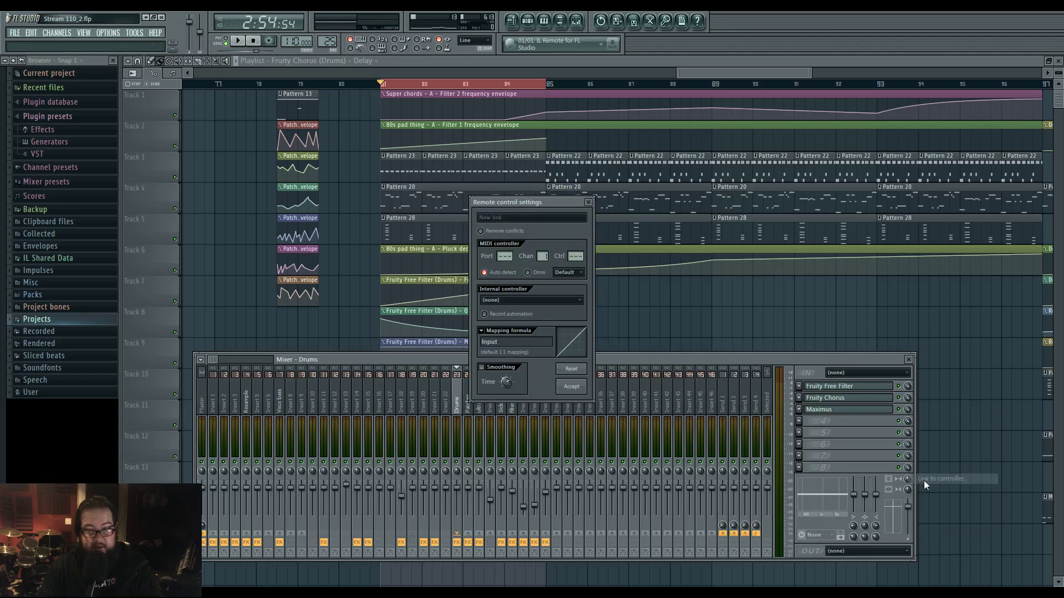
left_click(507, 302)
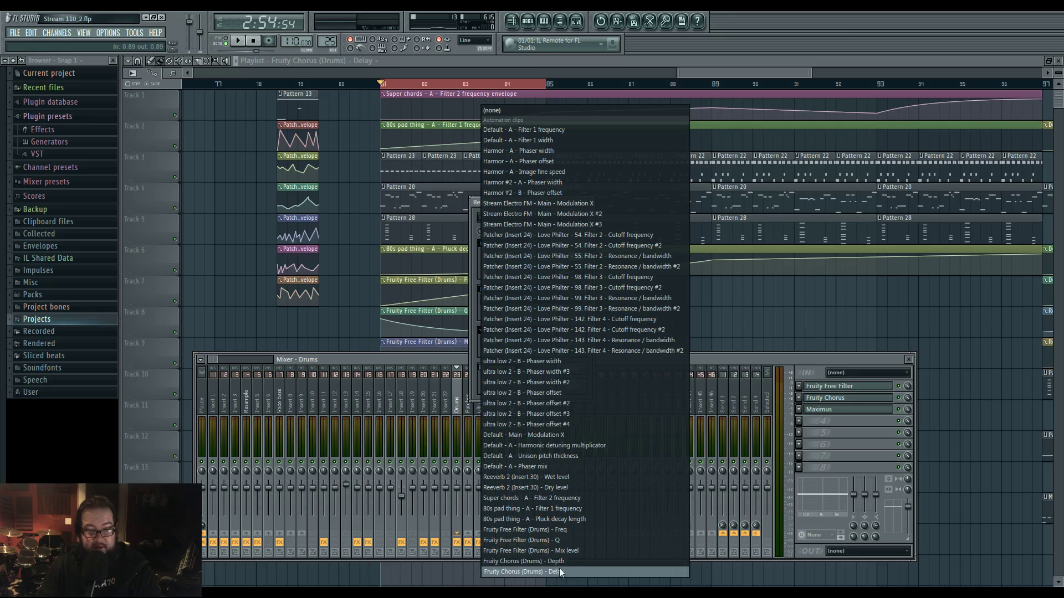
left_click(576, 552)
left_click(576, 389)
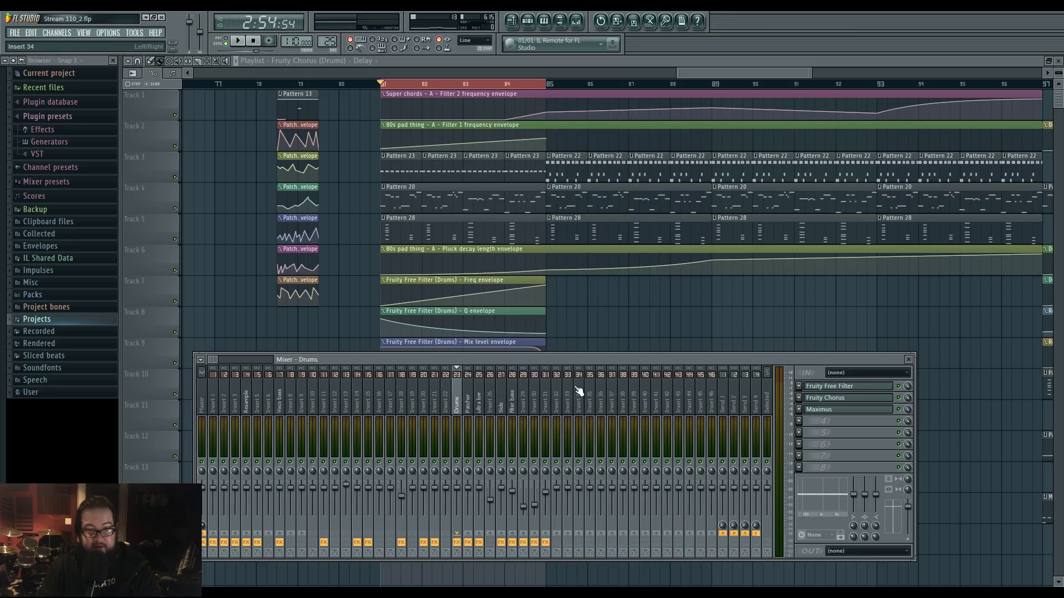
key("F9")
Play the section from bar 81 and bend the Fruity Chorus Depth and Delay envelopes to stay high and fall late.
left_click(484, 342)
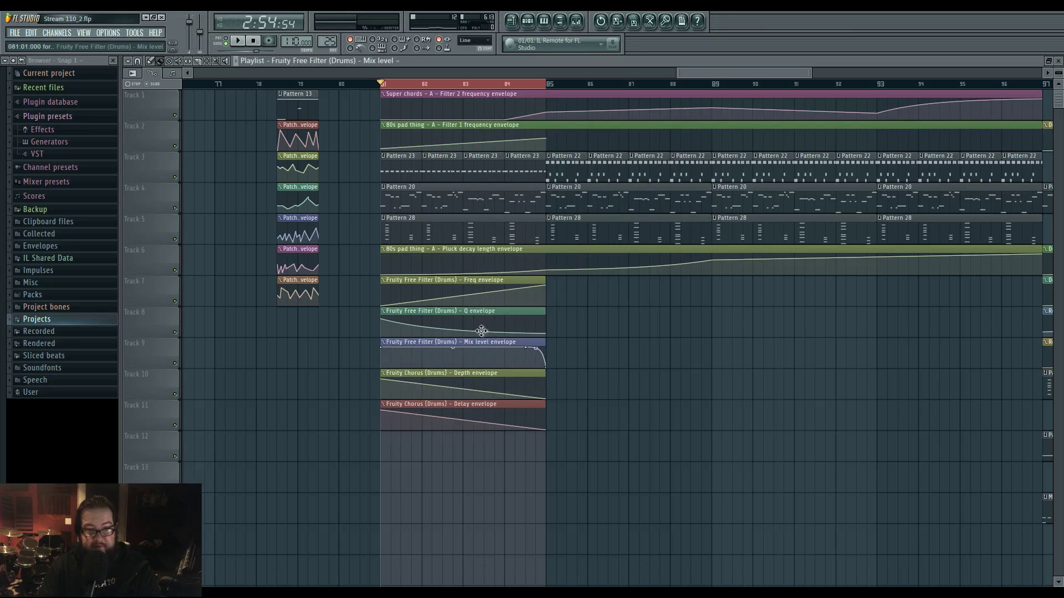
key("space")
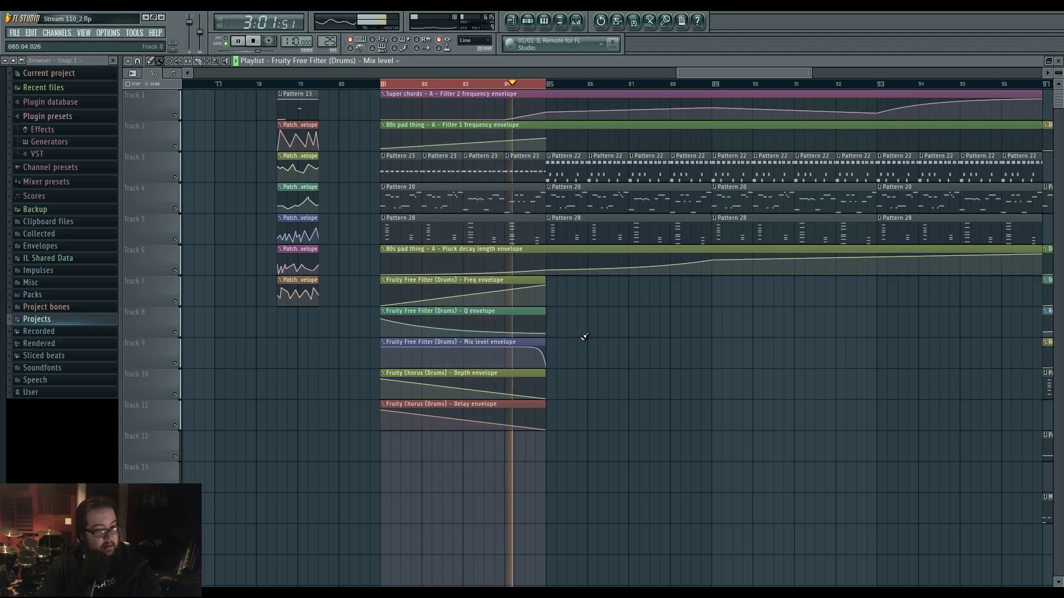
key("space")
key("space")
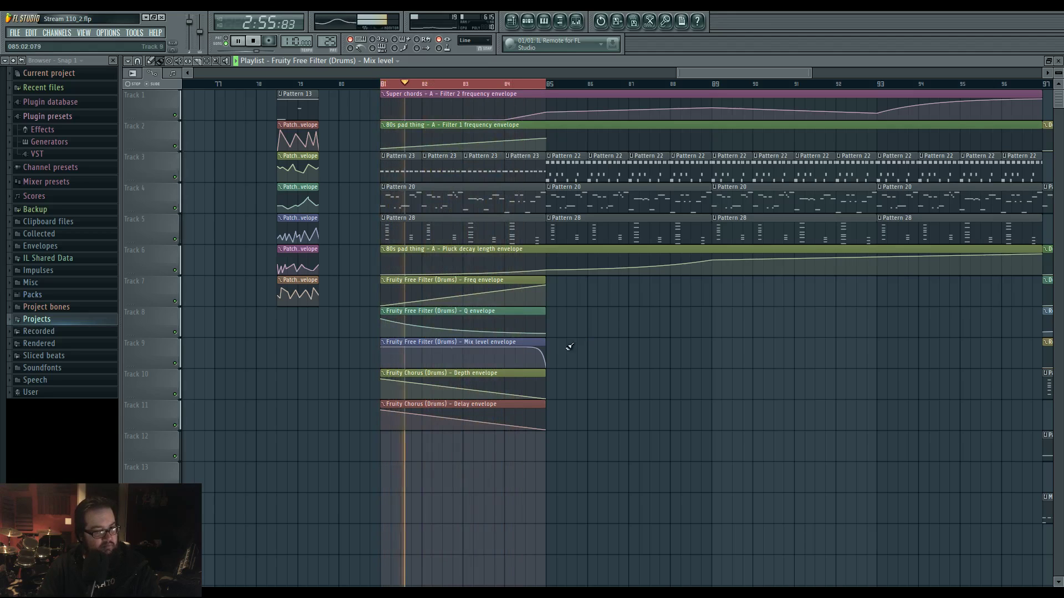
left_click_drag(463, 388, 463, 412)
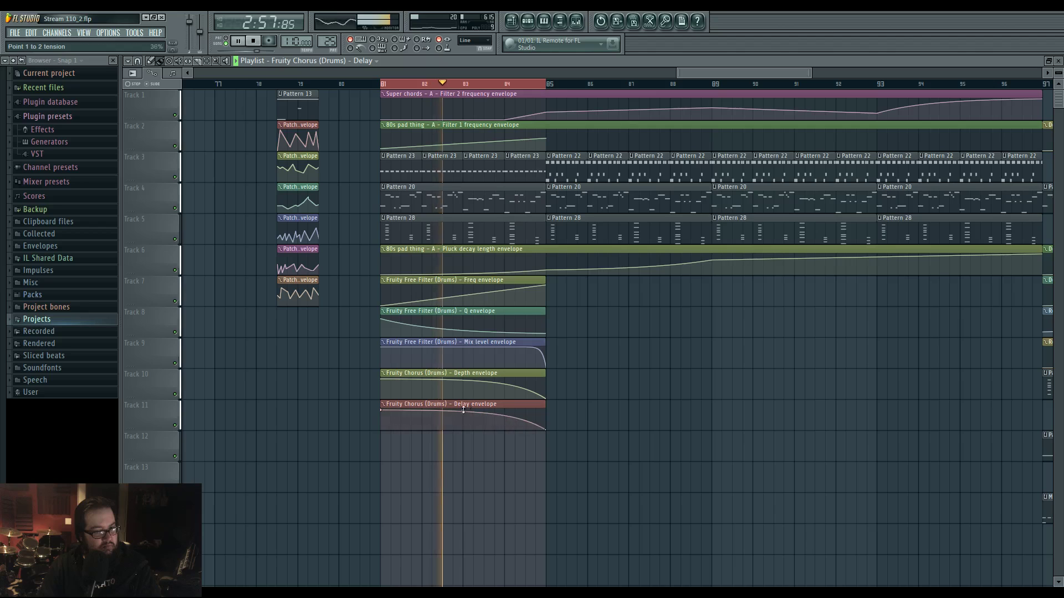
Watch the automated Fruity Chorus settings on the Drums track while bars 81 to 85 play.
left_click(575, 23)
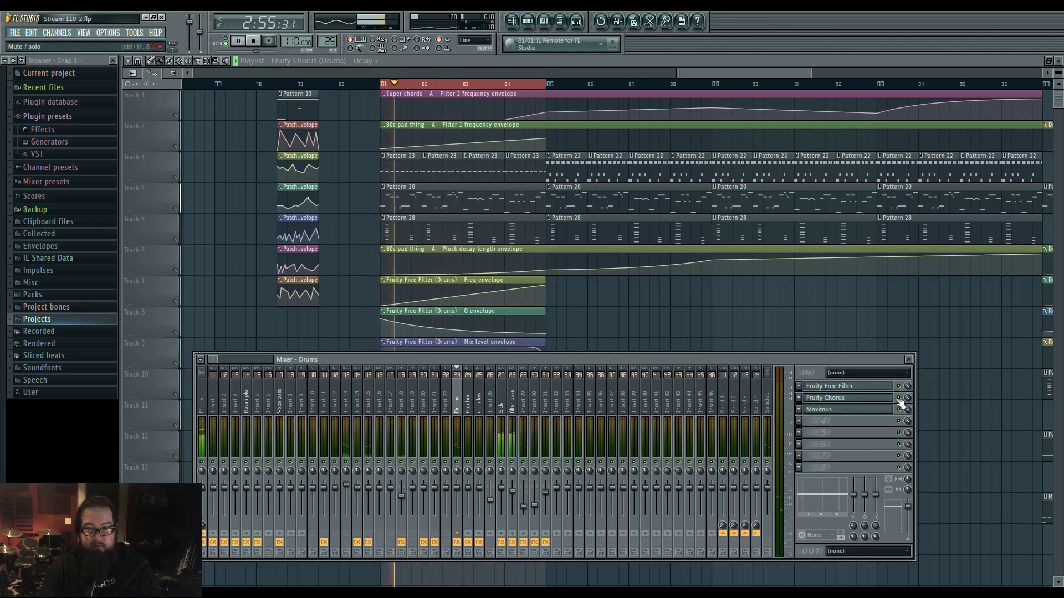
left_click(885, 399)
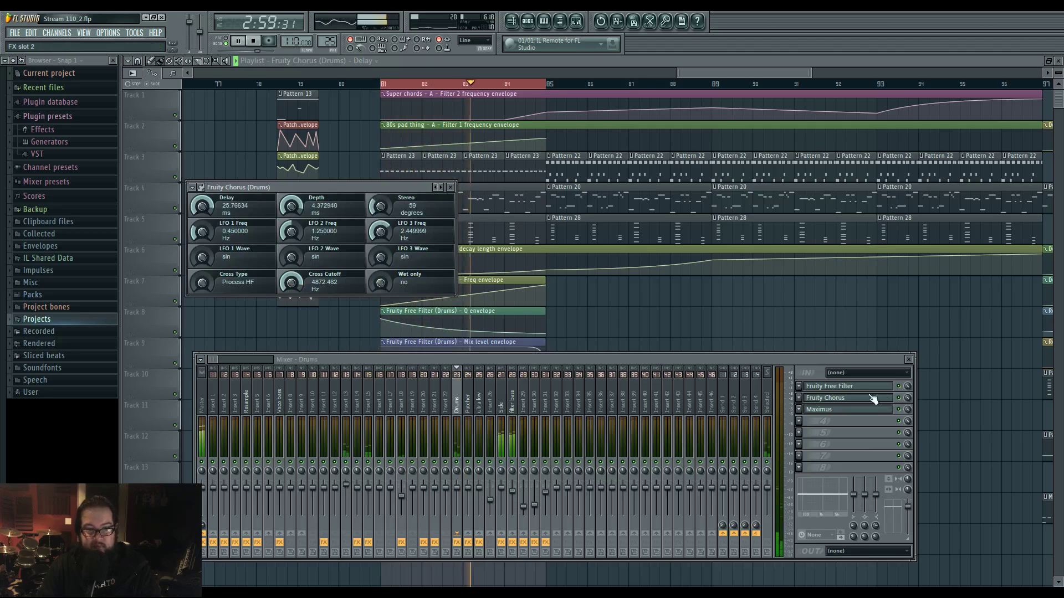
key("F12")
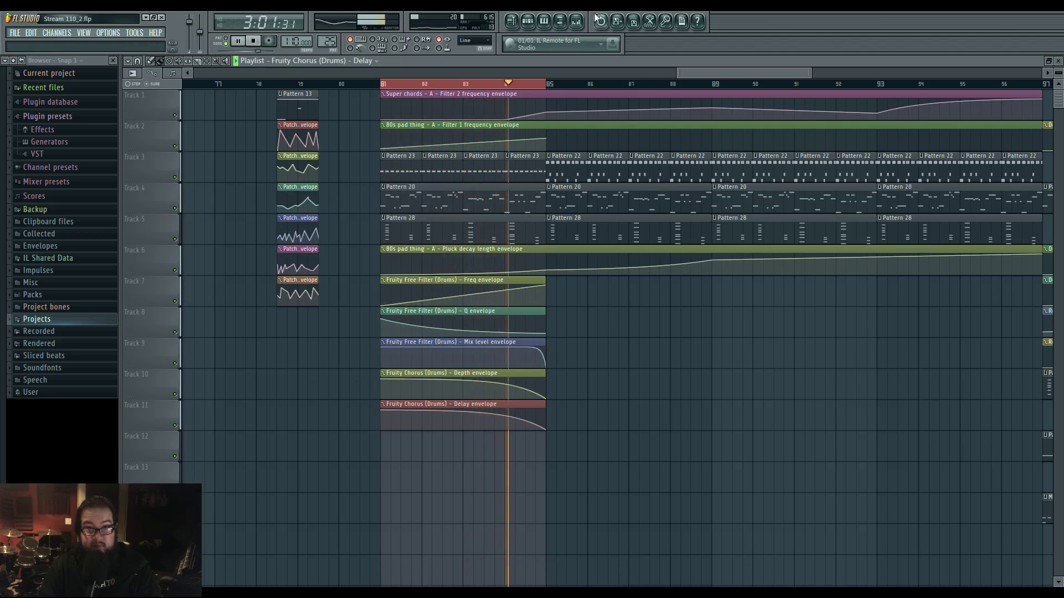
Raise the Fruity Chorus LFO 1 Freq to about 4.5 Hz and LFO 2 Freq to about 4.25 Hz, and lower Cross Cutoff to about 70 Hz.
key("F9")
key("space")
left_click(848, 400)
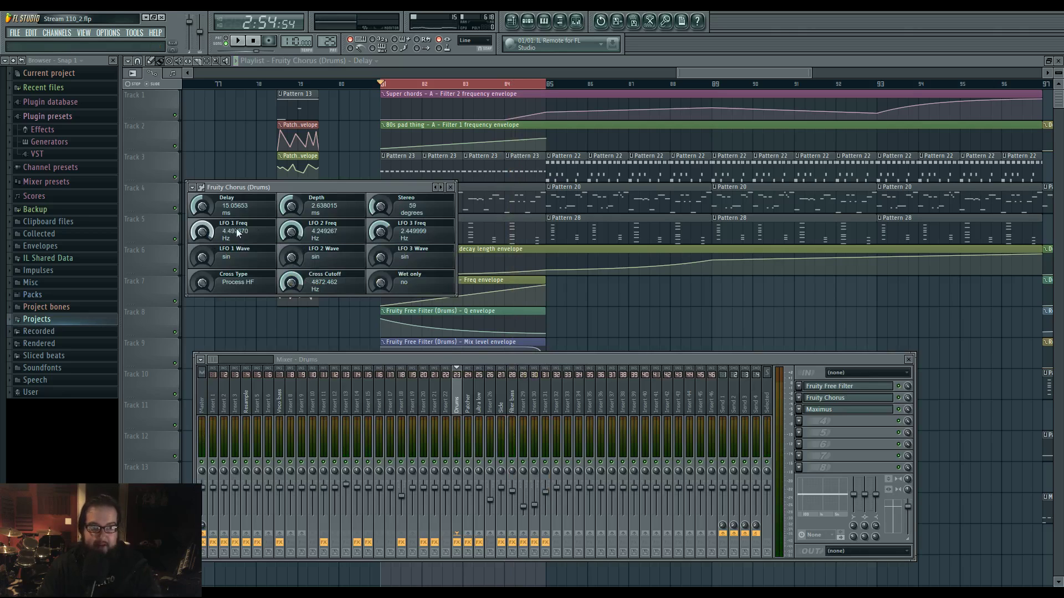
key("space")
left_click_drag(293, 285, 293, 313)
key("space")
key("space")
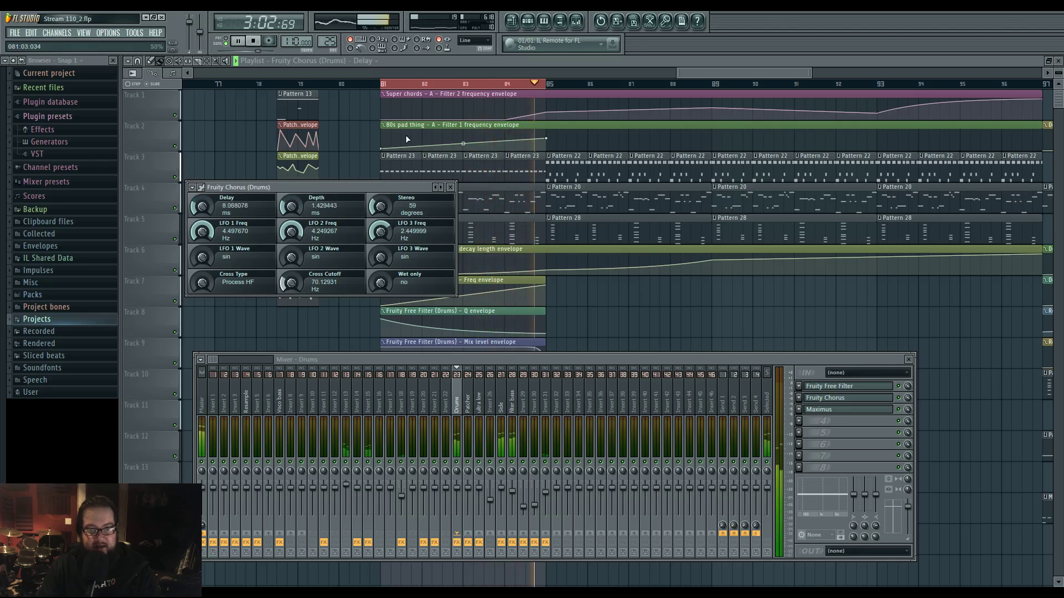
Play the arrangement from bar 81 past bar 85 without the loop to hear the transition out of the drum effects.
key("F12")
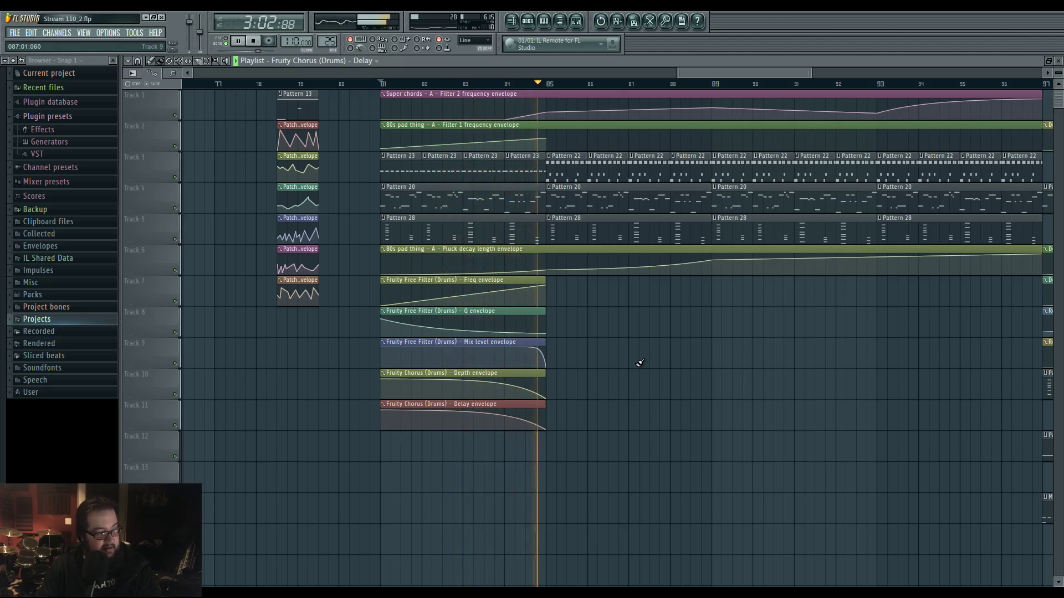
scroll(582, 357, "down", 3)
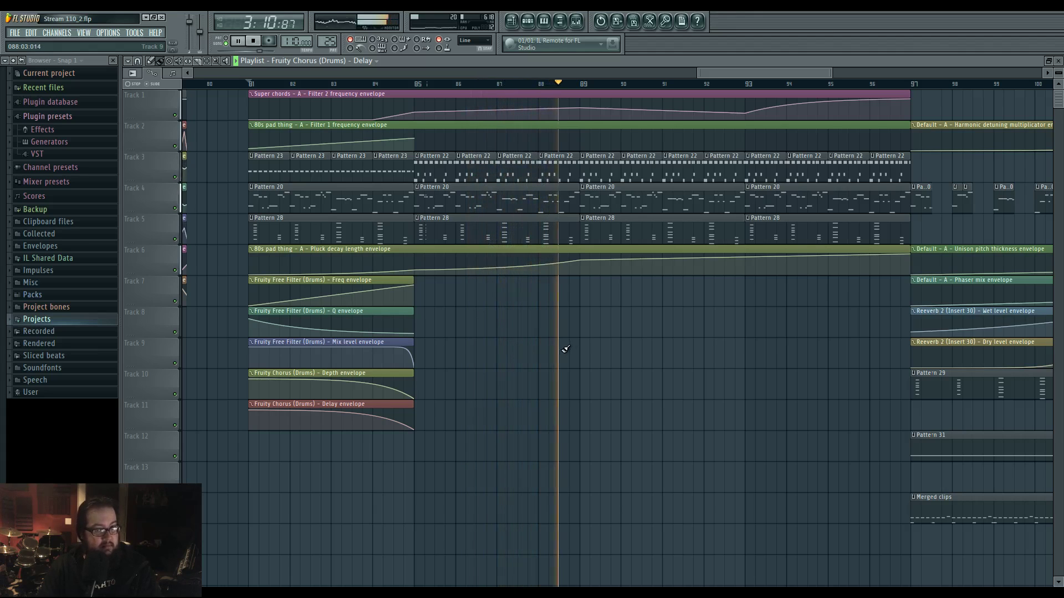
scroll(541, 334, "down", 1)
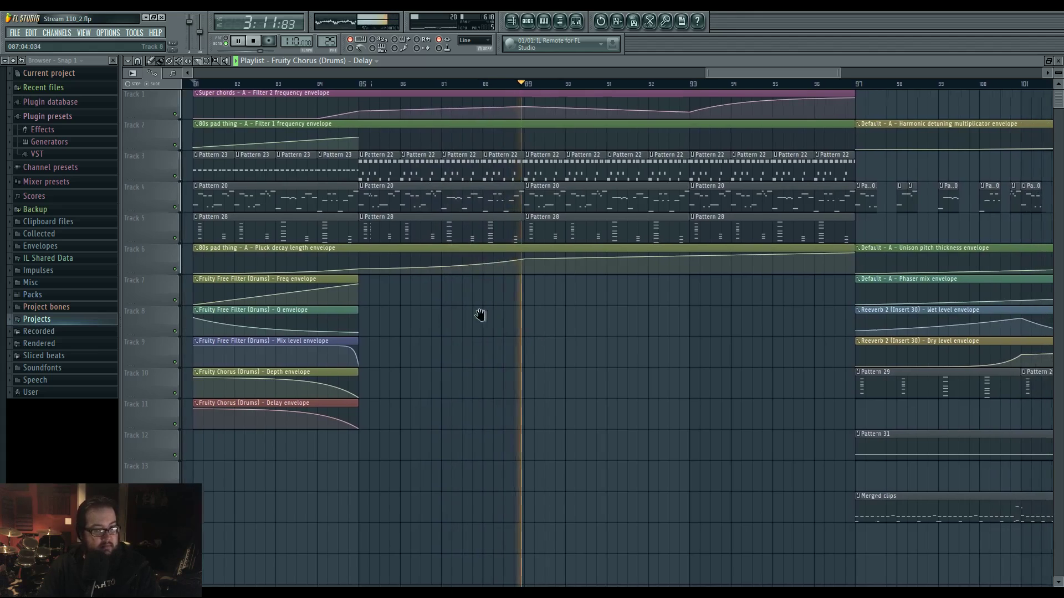
key("space")
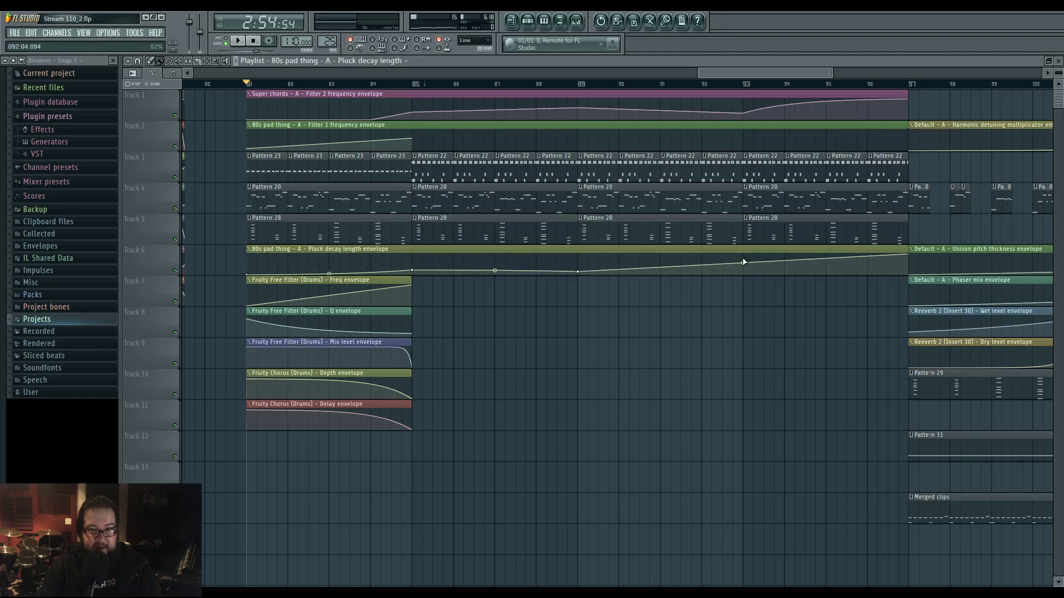
Reshape the 80s pad thing Pluck decay length envelope to rise gradually from bar 89 to bar 97, and play it back.
left_click_drag(661, 266, 661, 256)
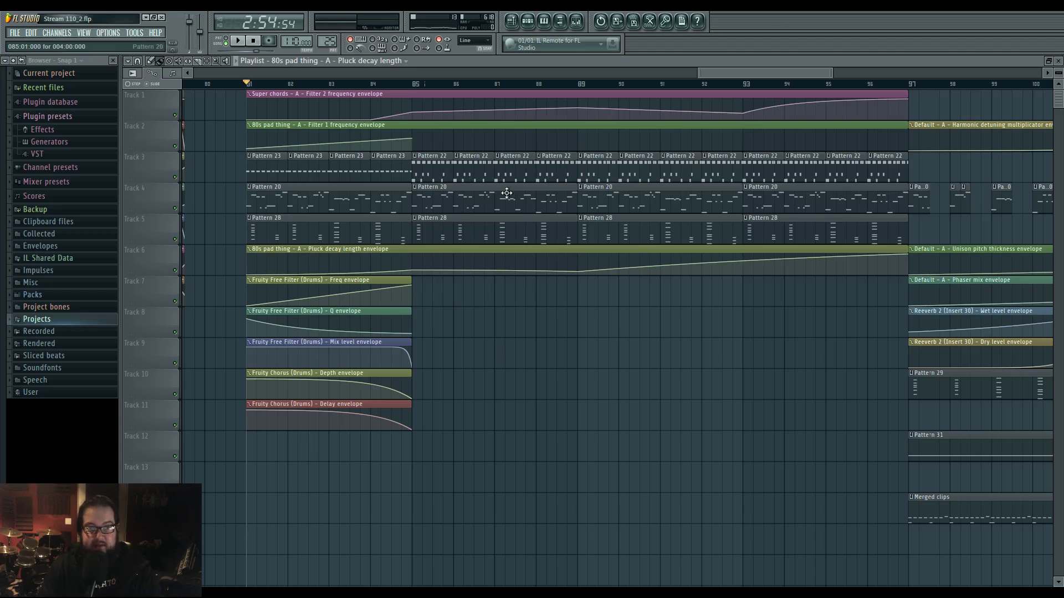
key("space")
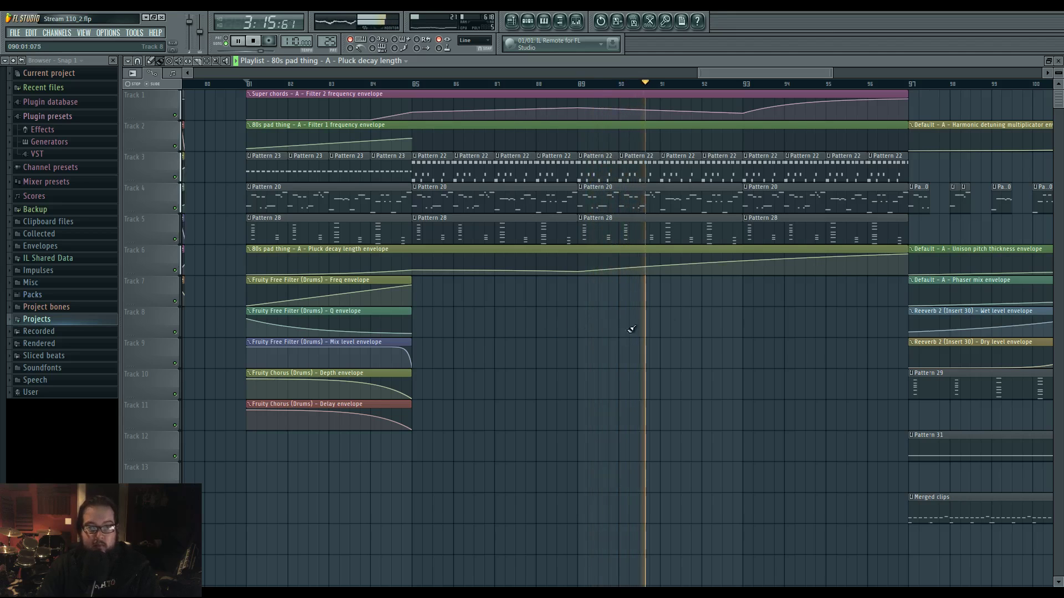
left_click_drag(743, 263, 743, 264)
left_click_drag(776, 347, 670, 347)
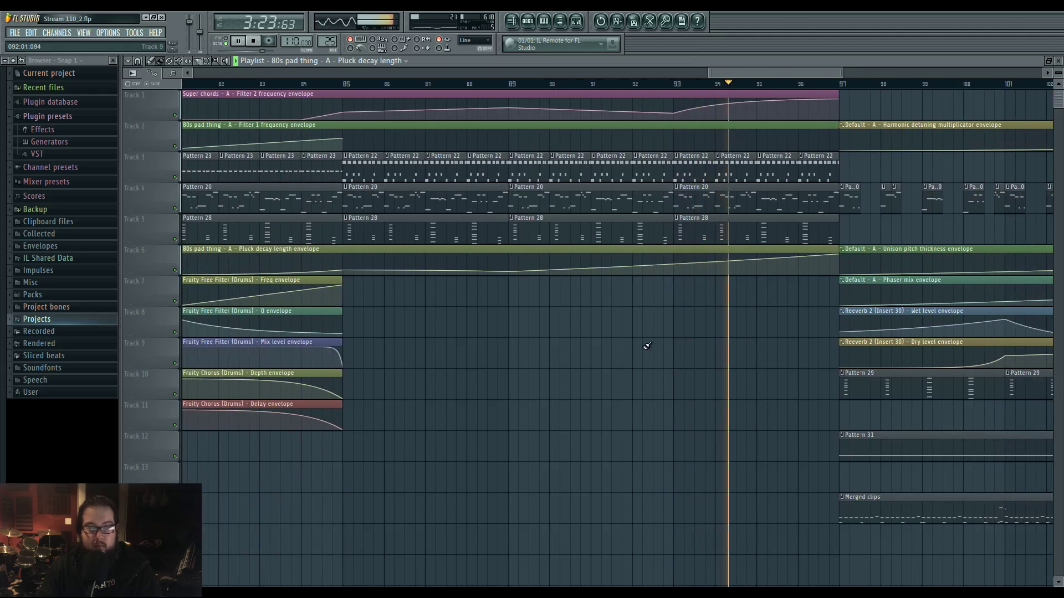
left_click_drag(593, 344, 650, 355)
In Insert 31's Fruity Parametric EQ 2, move the band 5 cut to a lower frequency and lower band 6 slightly.
left_click(576, 22)
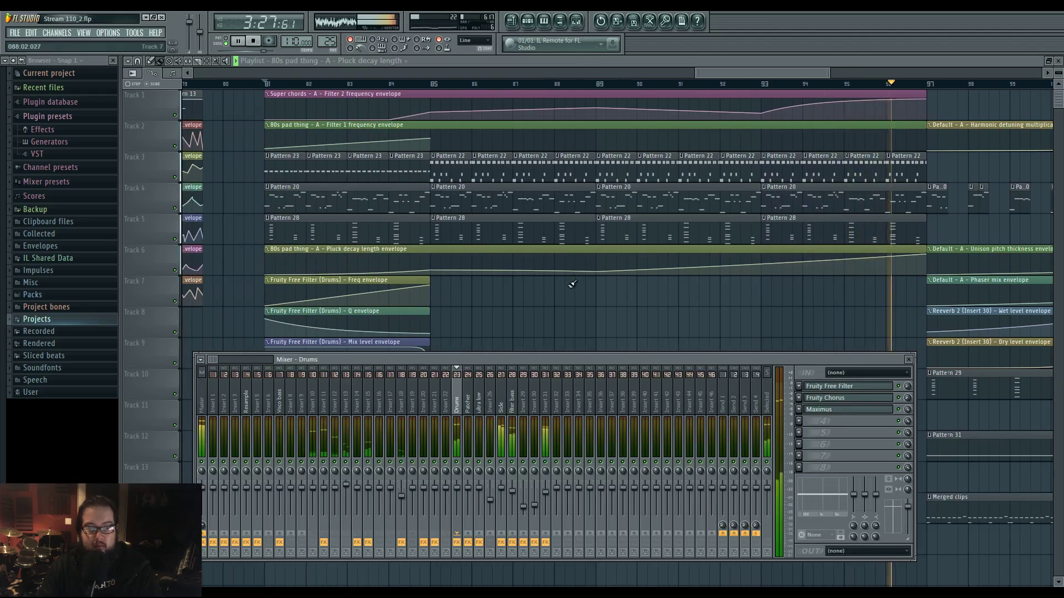
left_click(547, 388)
left_click(837, 398)
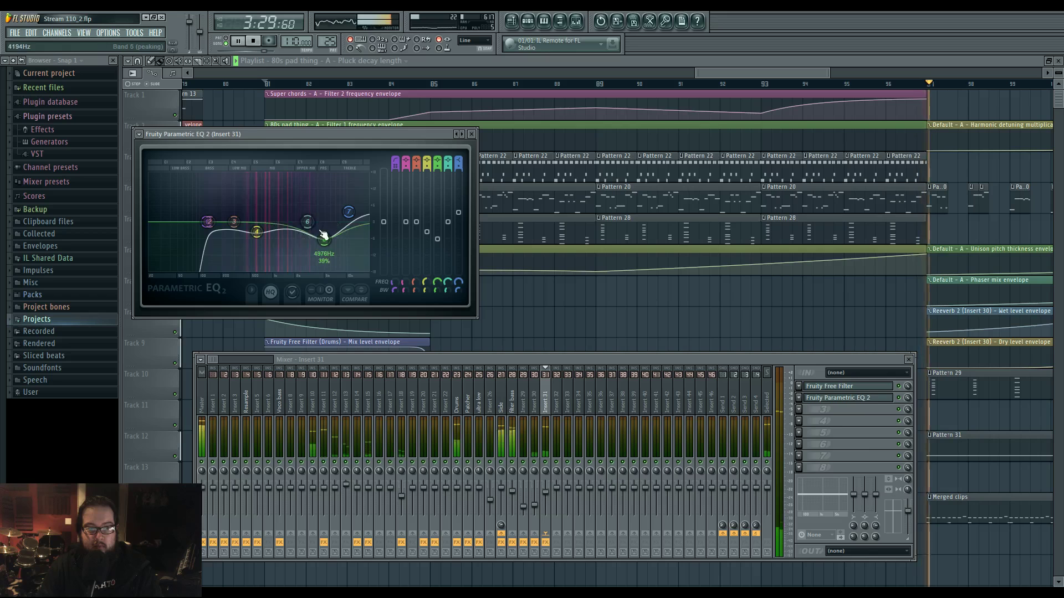
mouse_move(320, 239)
left_mouse_down()
mouse_move(306, 239)
mouse_move(313, 227)
mouse_move(322, 242)
left_mouse_up()
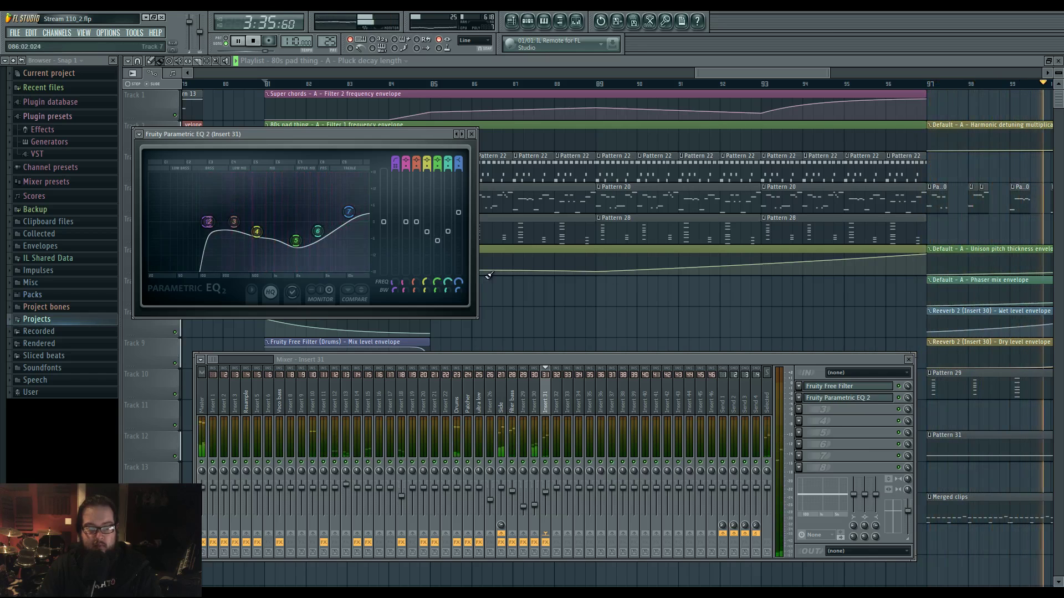
key("F12")
key("space")
Place a full four-bar Pattern 20 clip on Track 11 at bar 97.
left_click_drag(665, 319, 177, 328)
left_click_drag(665, 213, 418, 211)
scroll(418, 211, "down", 1)
left_click_drag(286, 210, 464, 196)
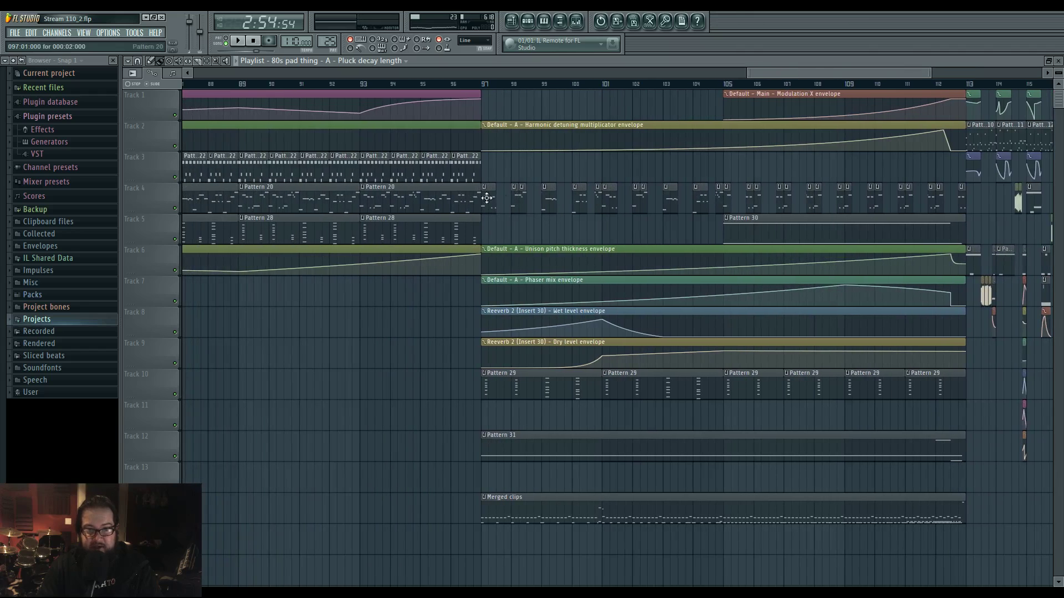
left_click_drag(378, 267, 538, 204)
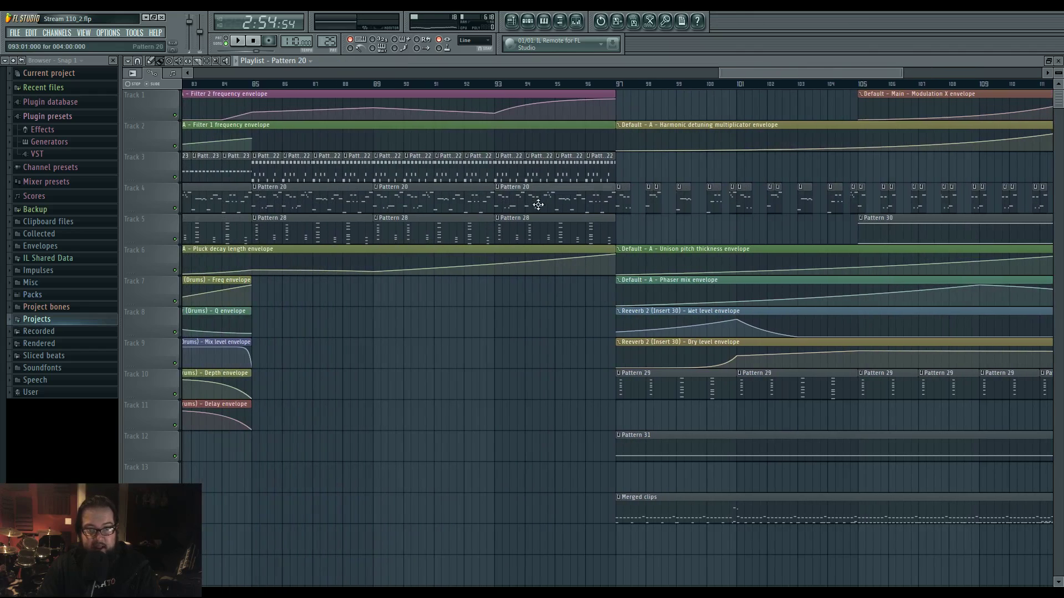
left_click_drag(860, 212, 423, 400)
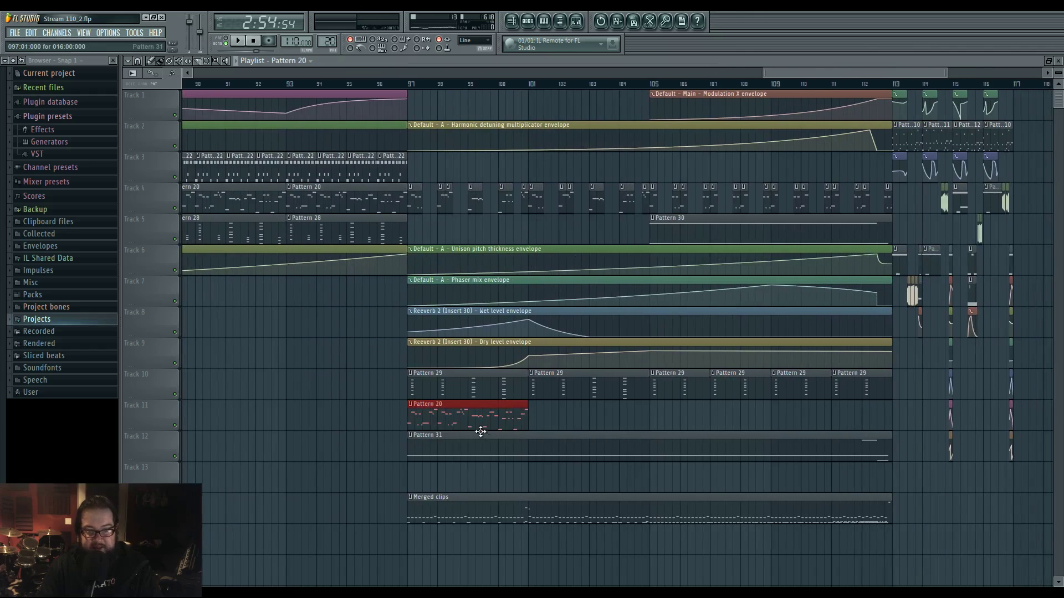
Make the Pattern 20 clip on Track 11 at bar 97 unique.
scroll(370, 424, "up", 4)
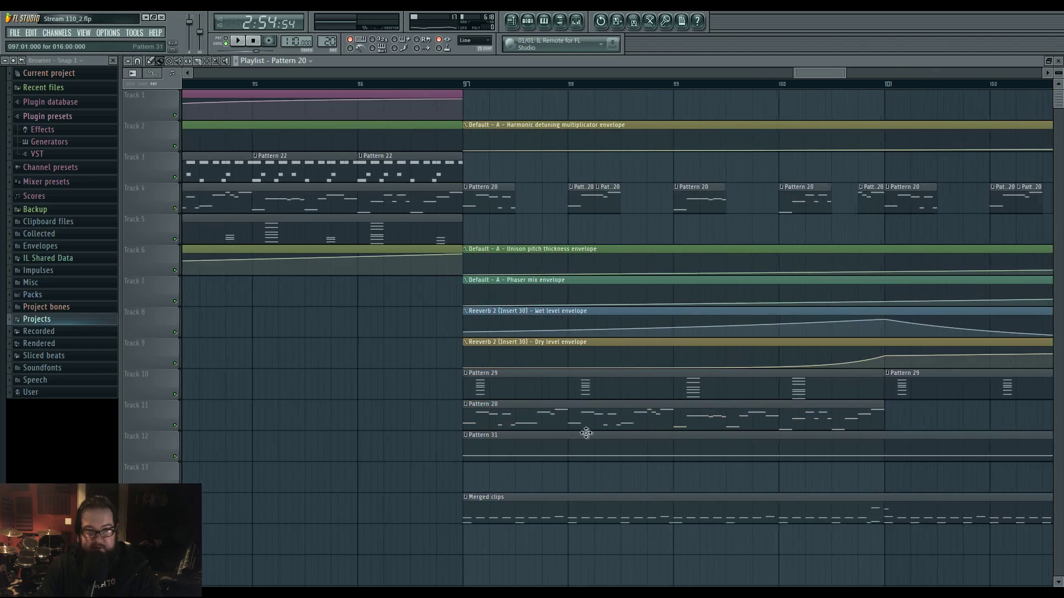
scroll(764, 368, "up", 3)
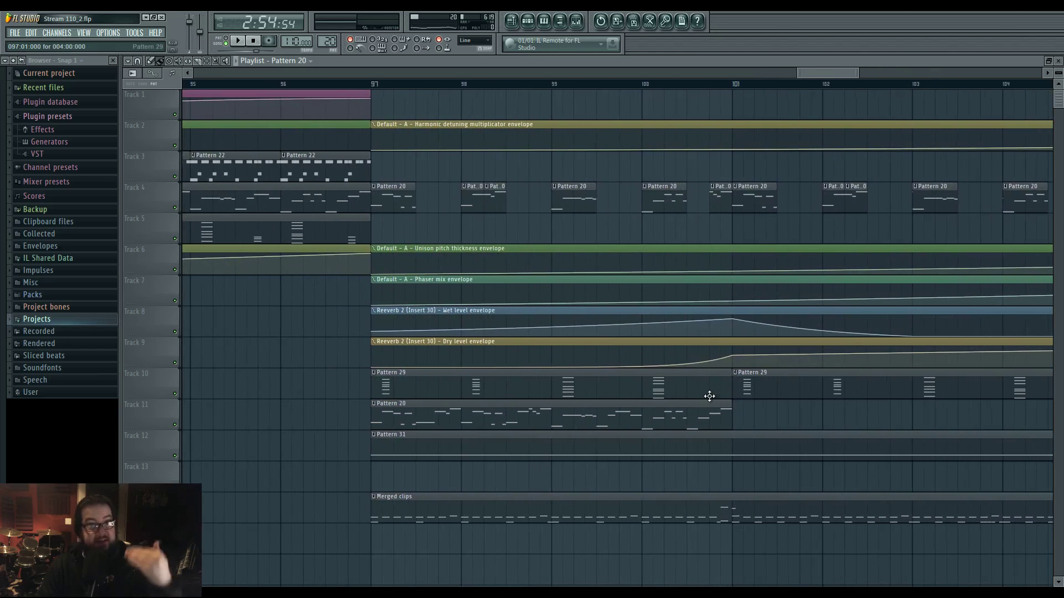
right_click(373, 410)
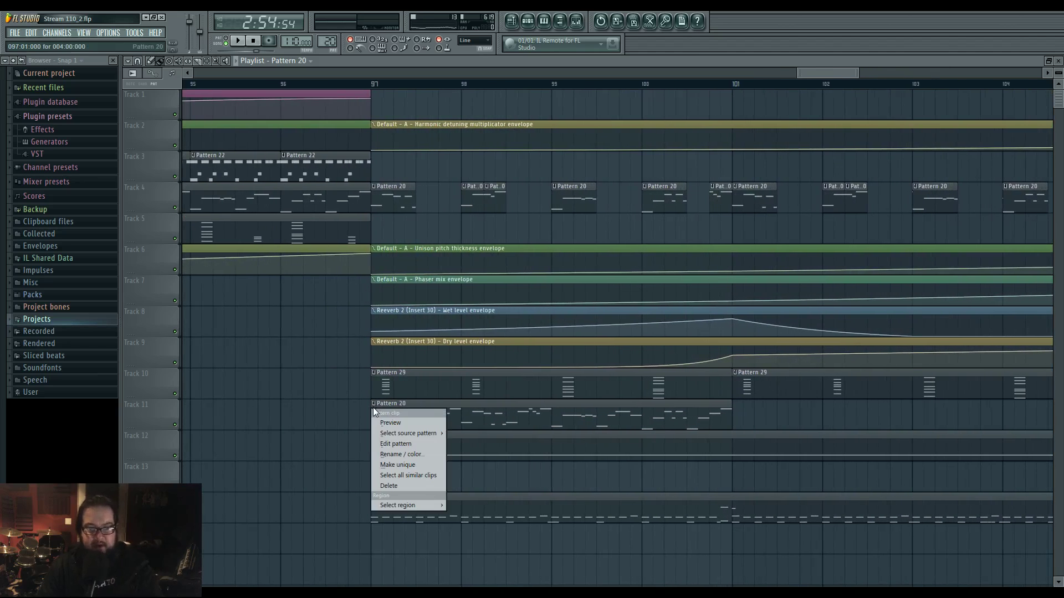
left_click(408, 466)
Inspect the Mod X values of the unique clip's 80s pad thing notes in the piano roll, play them, and return to the playlist.
double_click(403, 421)
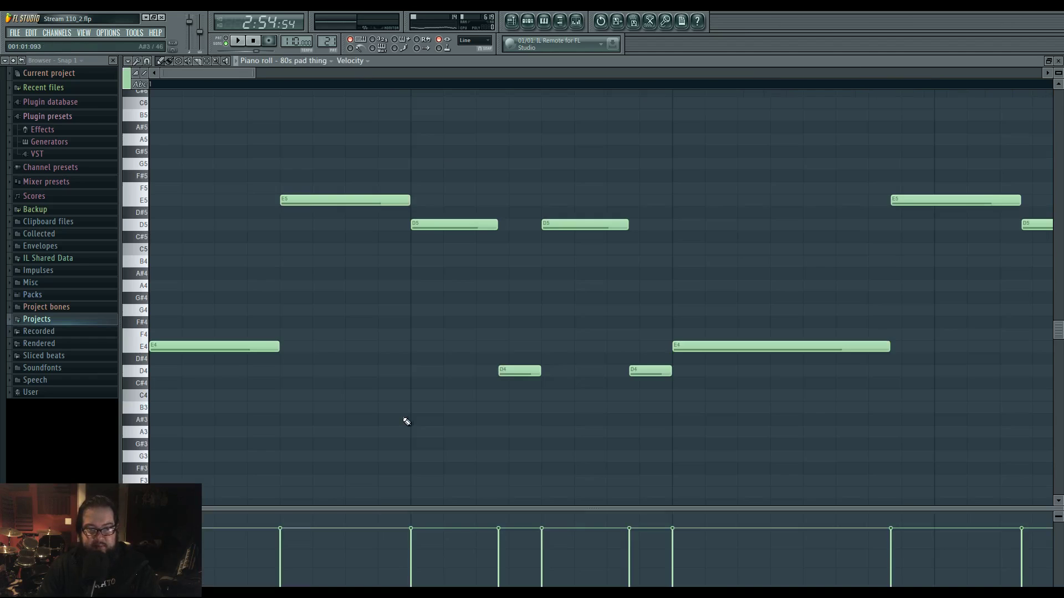
scroll(385, 426, "down", 3)
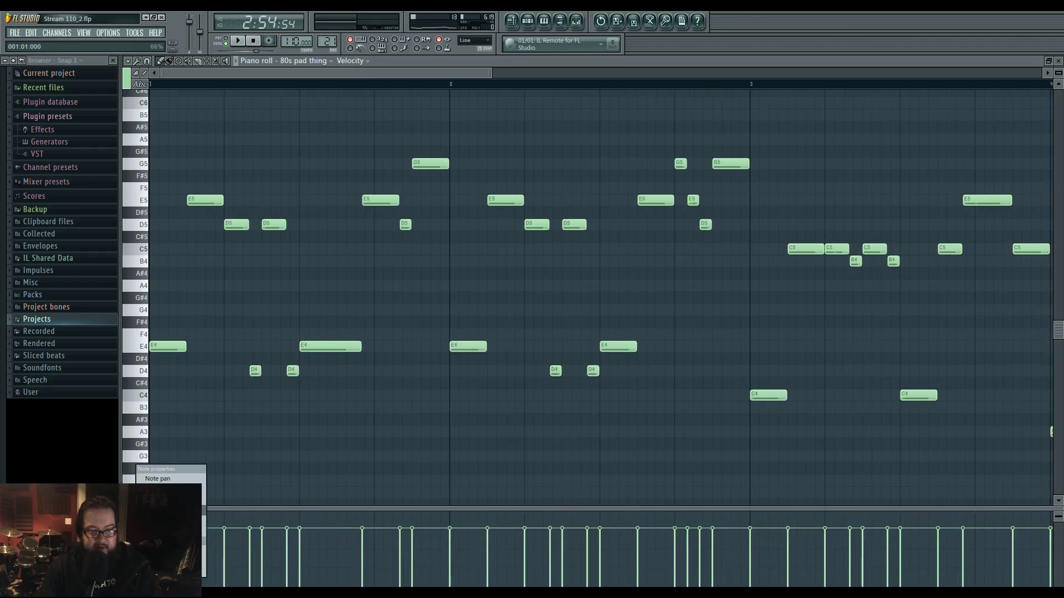
left_click(160, 519)
key("space")
key("space")
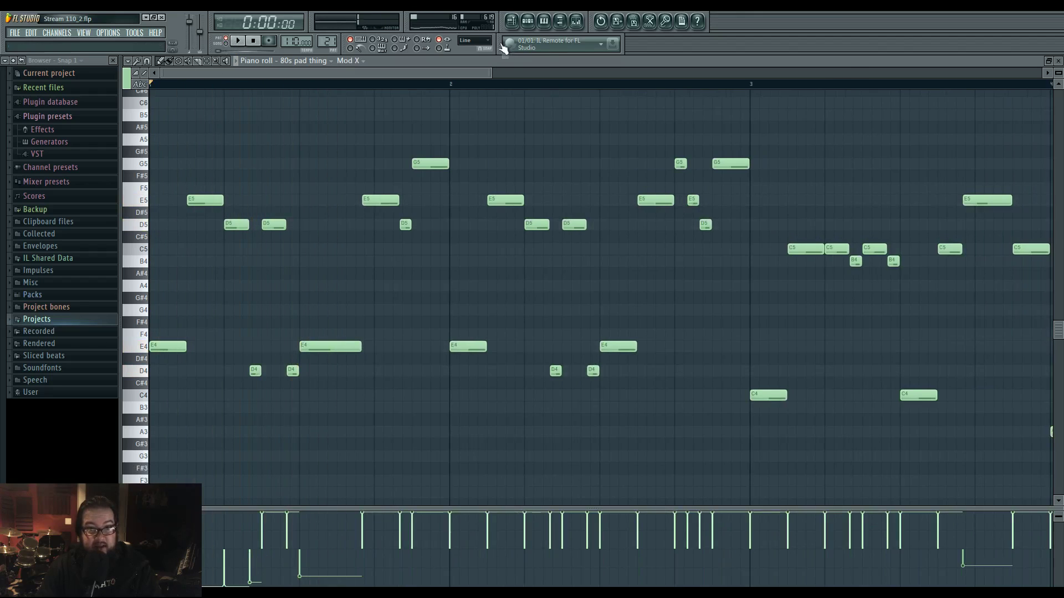
left_click(511, 21)
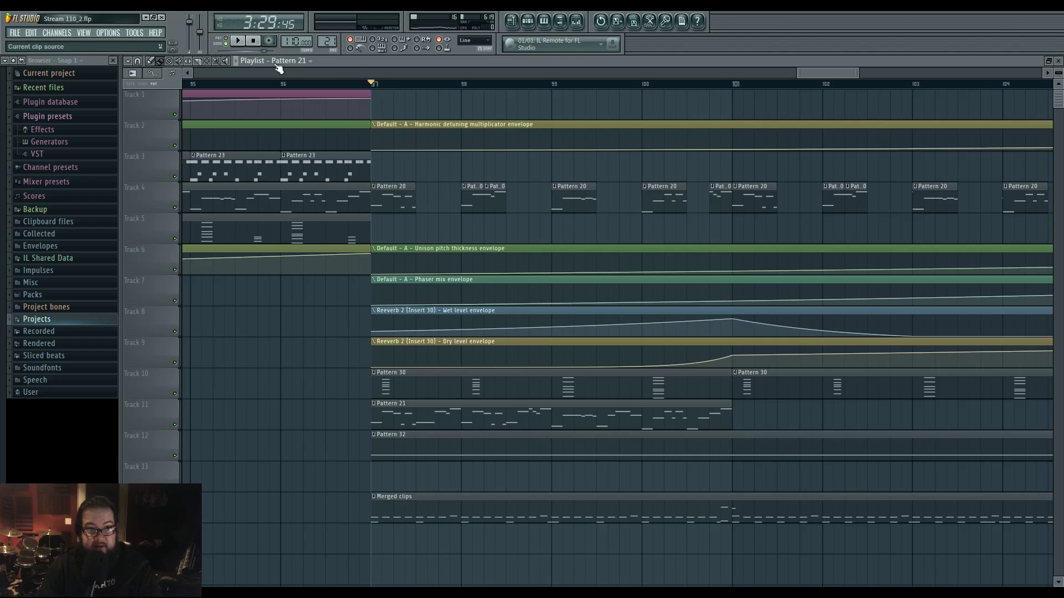
Open Pattern 21's 80s pad thing notes in the piano roll and examine their Mod X values during playback.
left_click(528, 21)
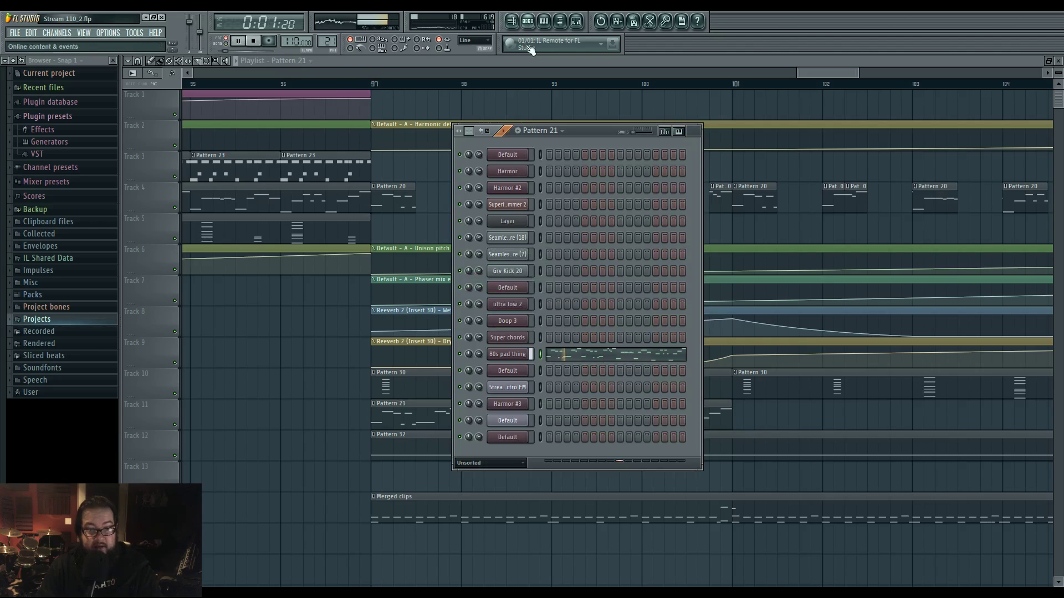
left_click(569, 352)
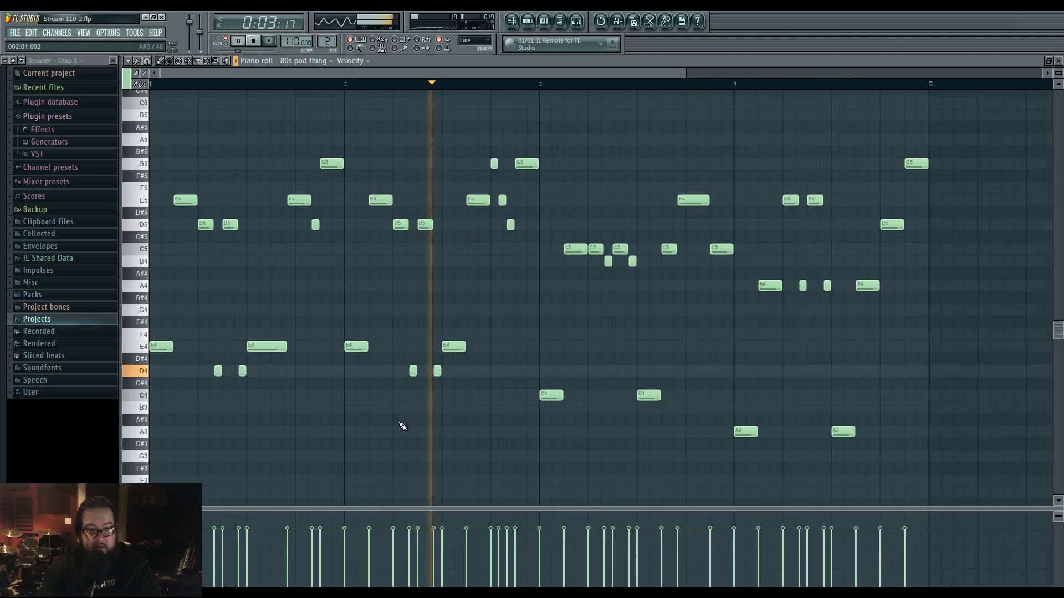
right_click(137, 576)
left_click(167, 505)
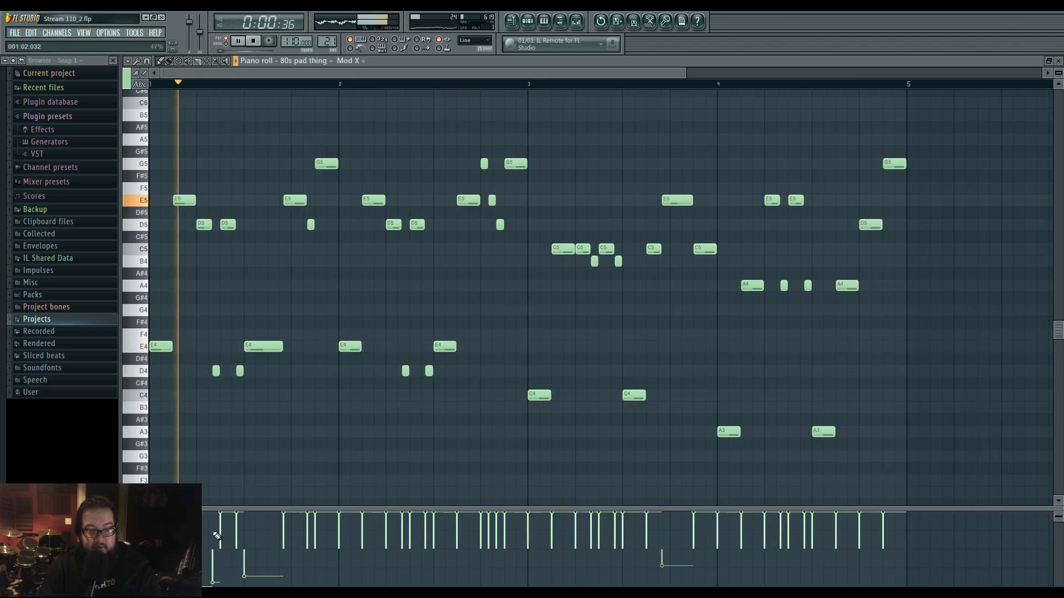
key("space")
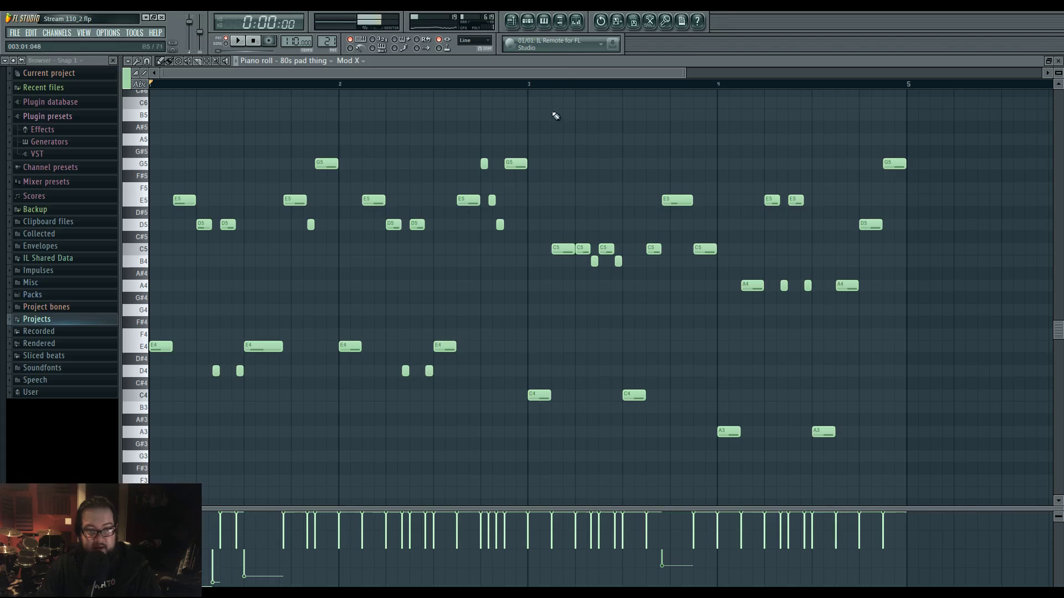
Open the 80s pad thing's Harmor, review its envelope, effects and image pages, and play the pattern.
left_click(529, 22)
left_click(508, 356)
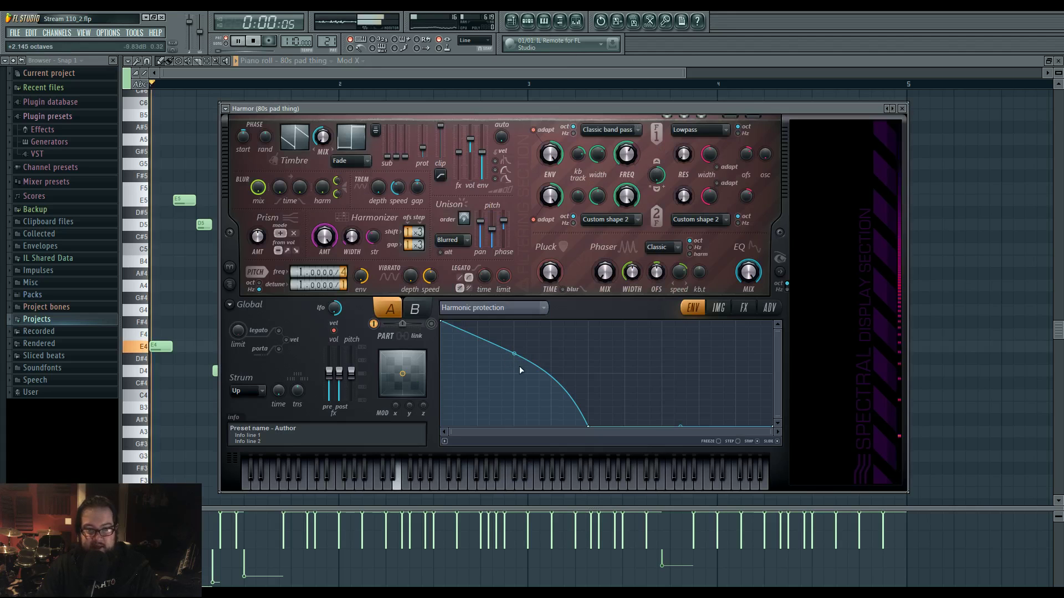
left_click(719, 308)
left_click(744, 308)
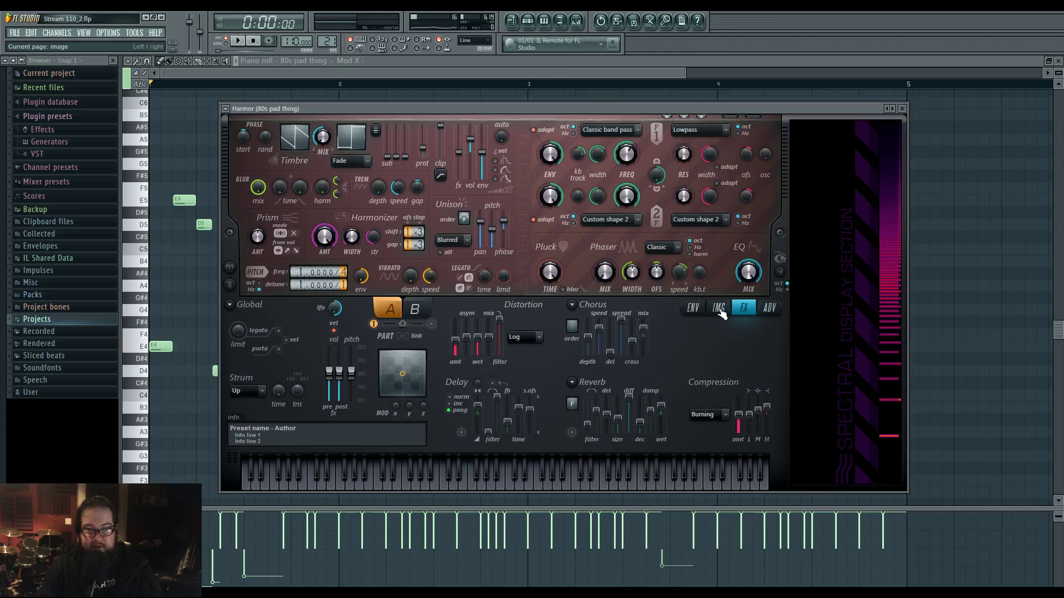
left_click(722, 310)
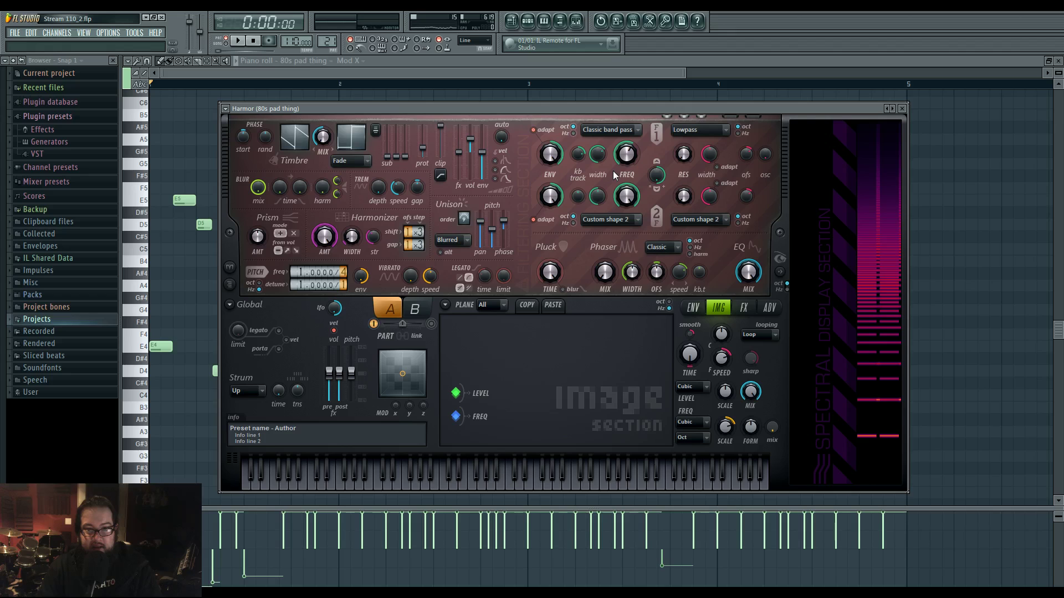
key("space")
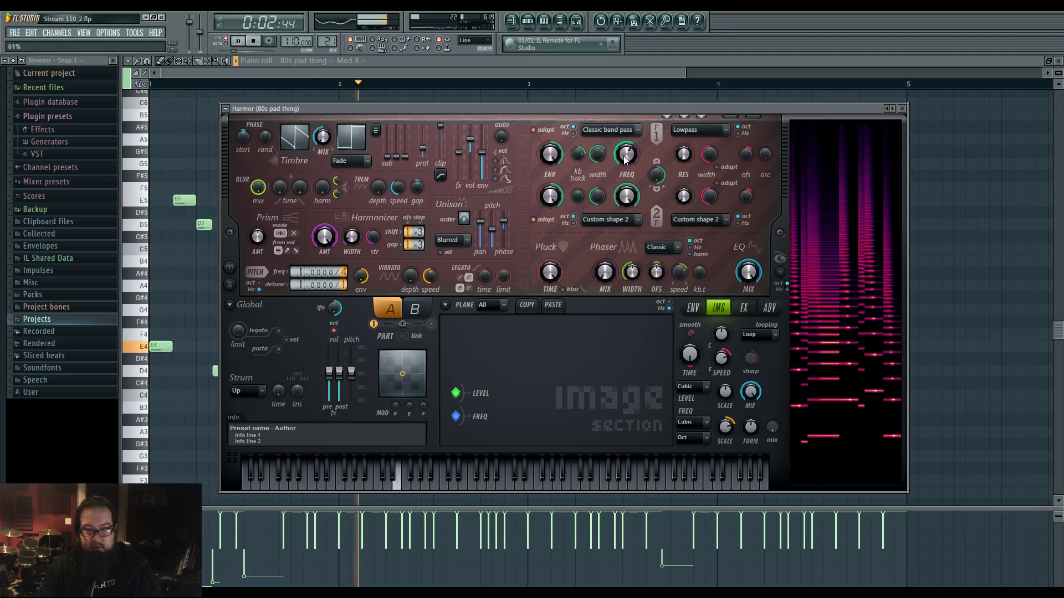
key("space")
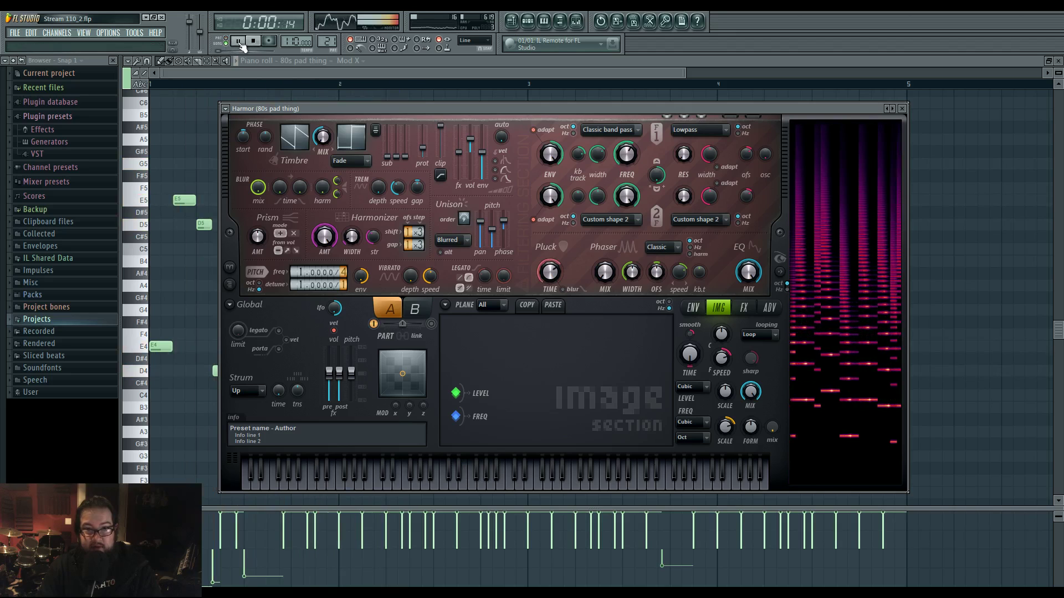
Play the arrangement from bar 81 while viewing the 80s pad thing's Harmor settings and the mixer levels.
left_click(511, 21)
scroll(374, 87, "down", 6)
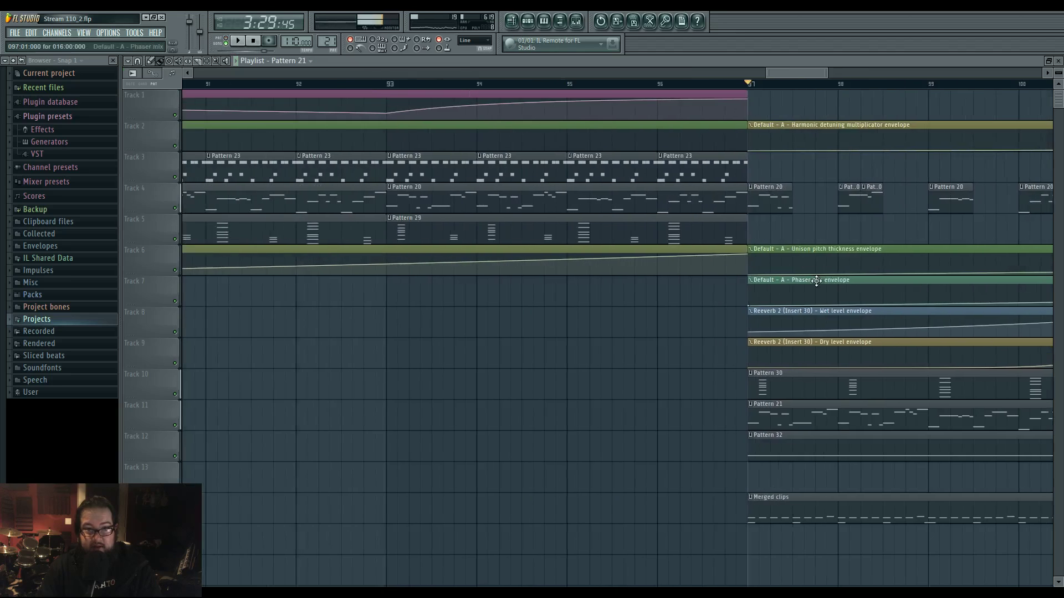
key("space")
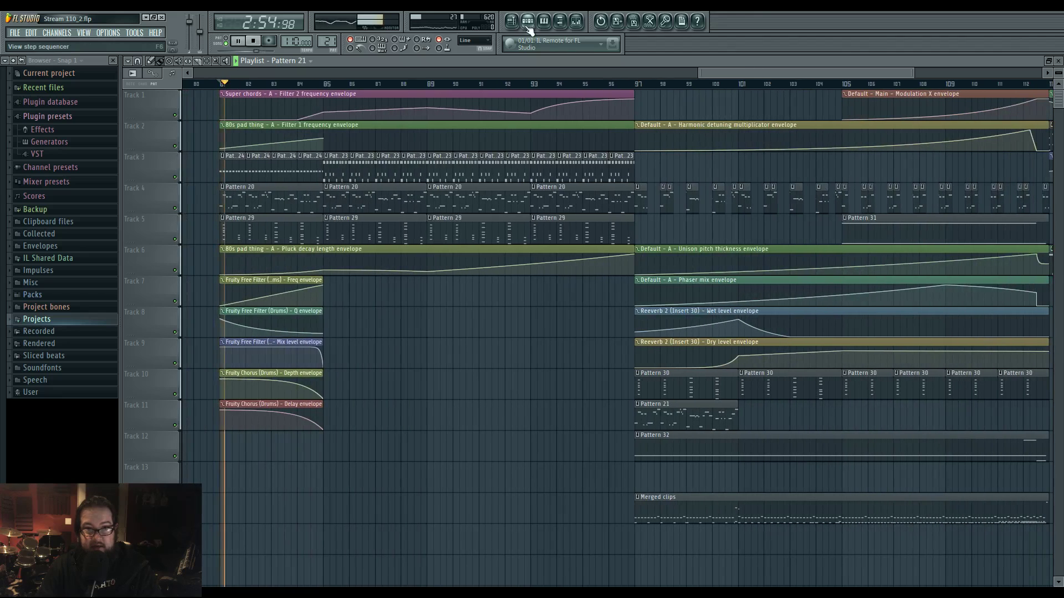
key("F6")
left_click(519, 364)
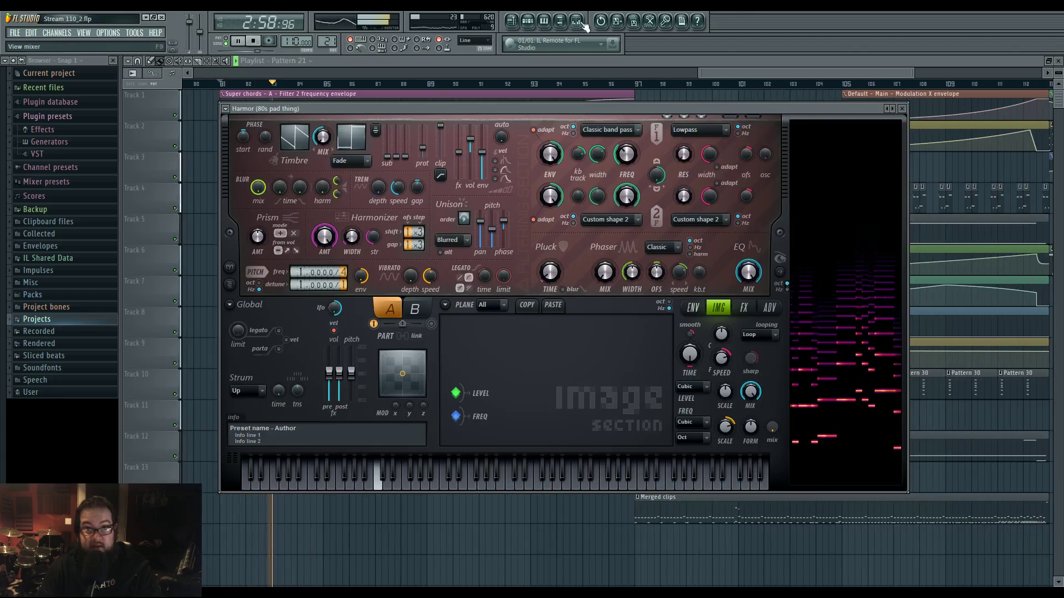
key("F9")
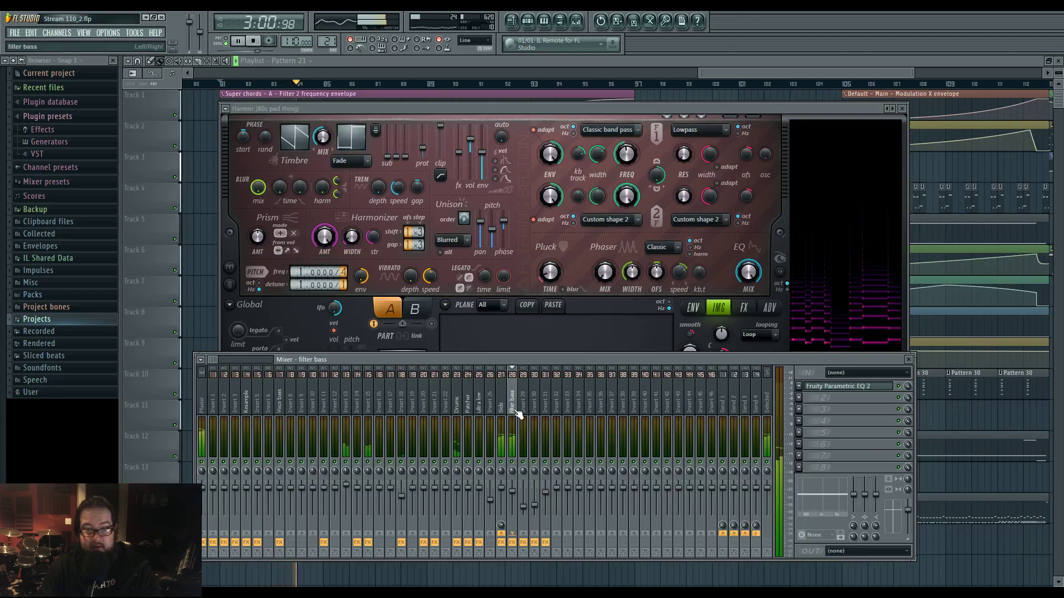
left_click(620, 110)
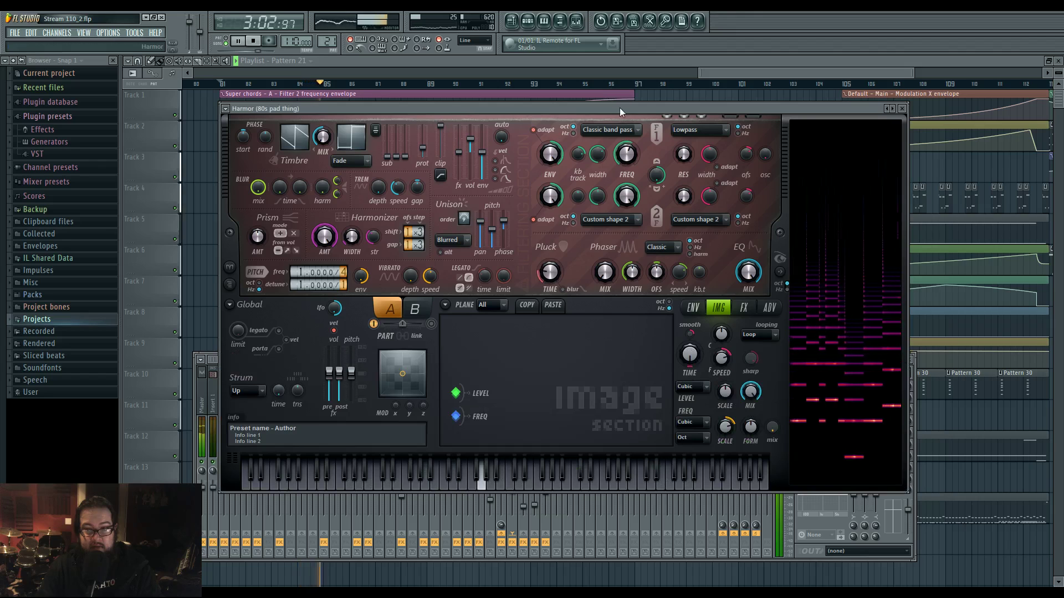
Stop playback and bring up the Pluck amount envelope in the 80s pad thing's Harmor.
key("space")
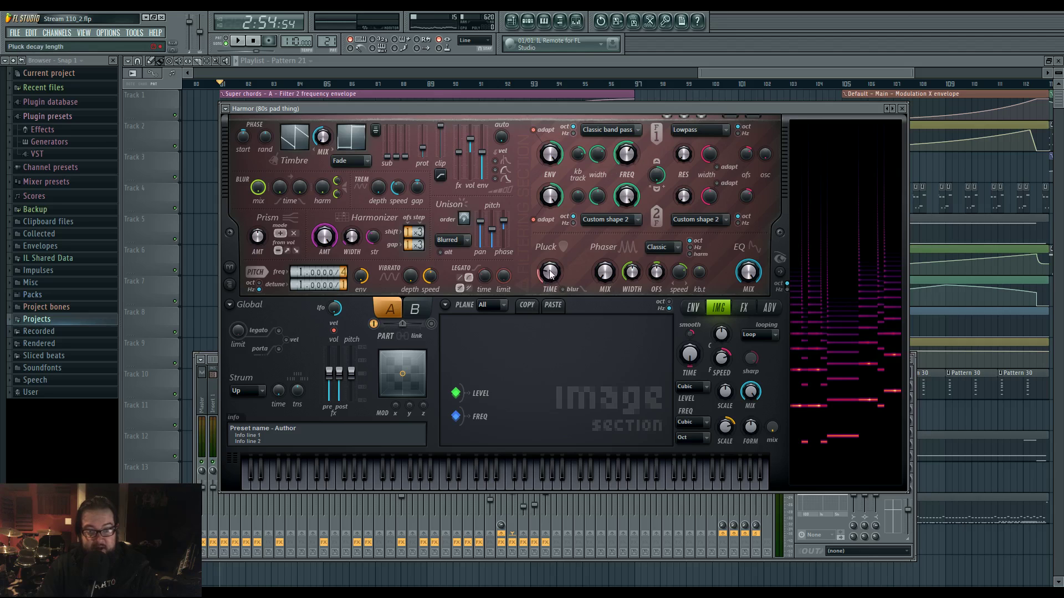
right_click(552, 274)
left_click(599, 298)
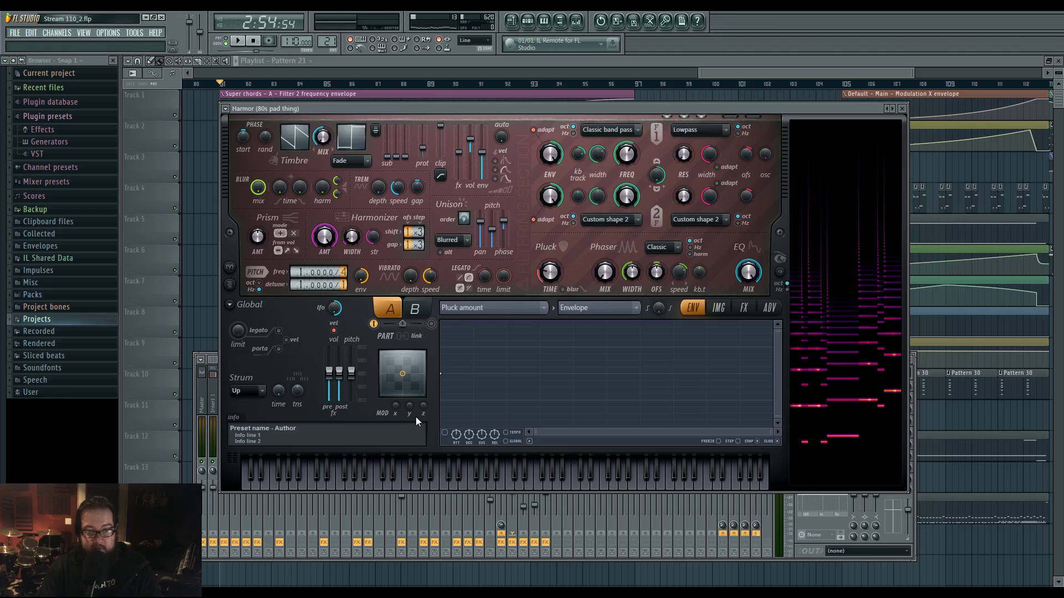
Move the 80s pad thing Pluck decay length envelope clip from Track 6 to Track 13 in the playlist.
left_click(570, 61)
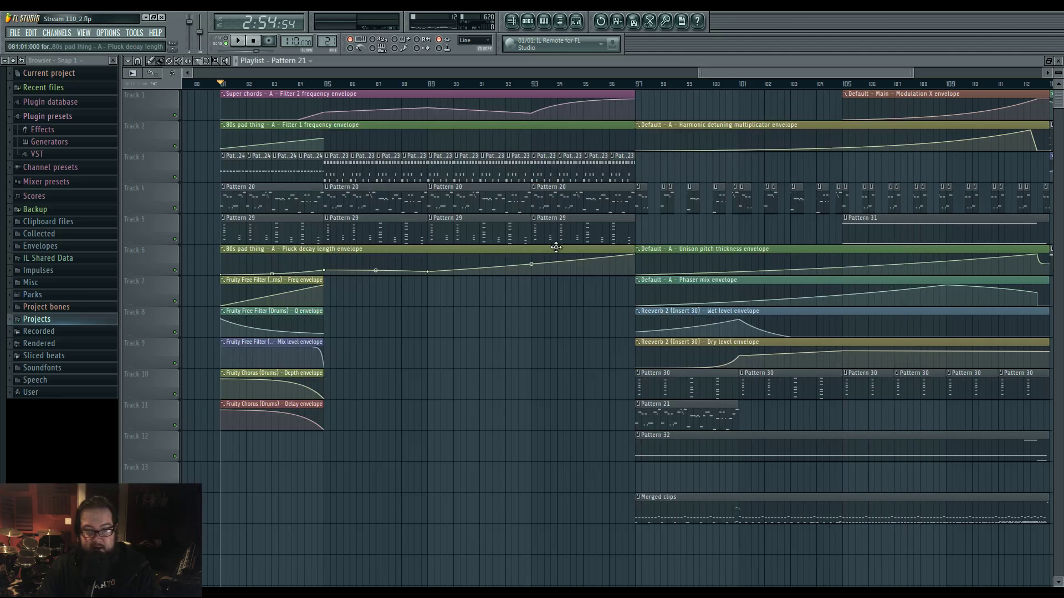
left_click_drag(556, 254, 551, 469)
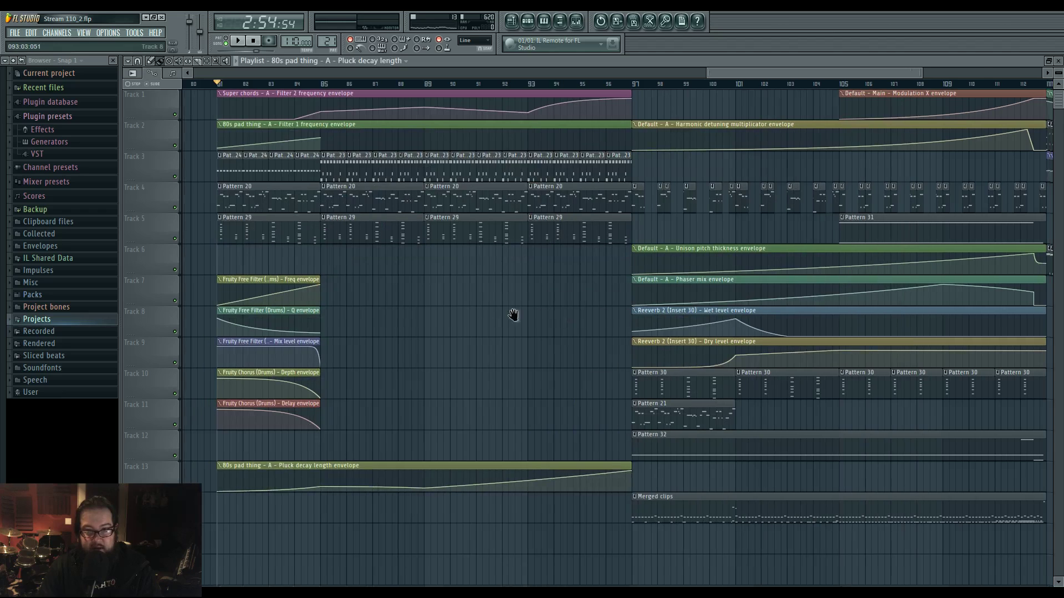
Mute the Track 4 clips in bars 97–104 and replace Track 11's Pattern 21 clip with Pattern 20 clips at bars 97 and 101.
scroll(547, 317, "down", 3)
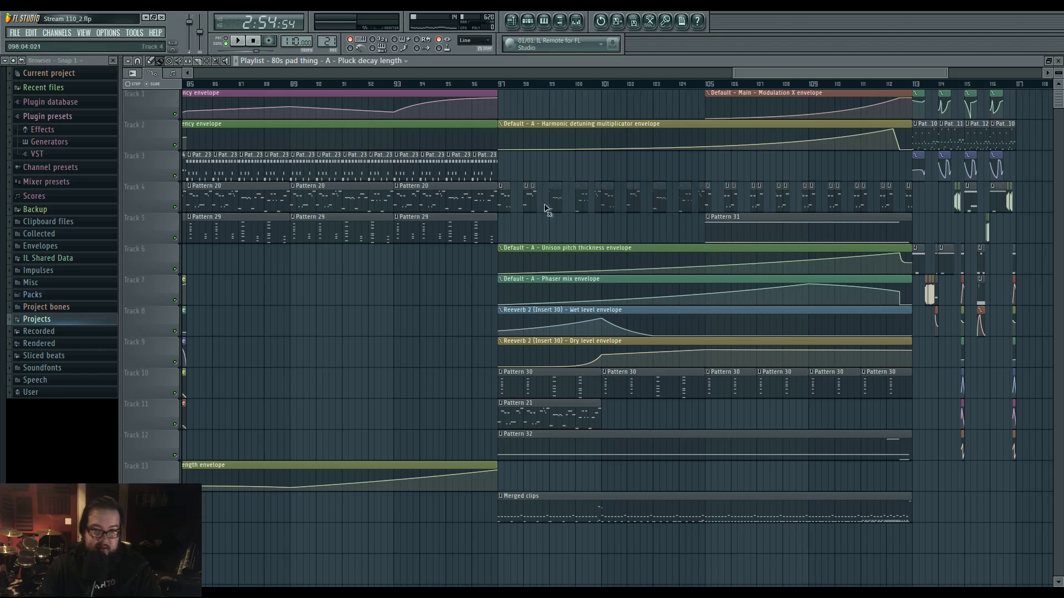
left_click_drag(538, 423, 617, 356)
left_click(659, 353)
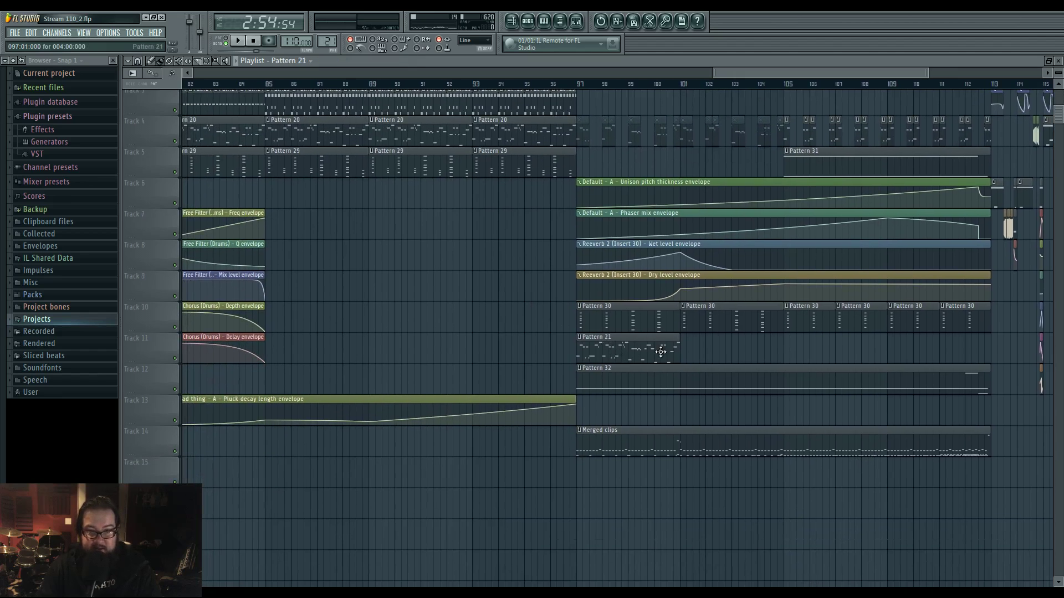
right_click(587, 348)
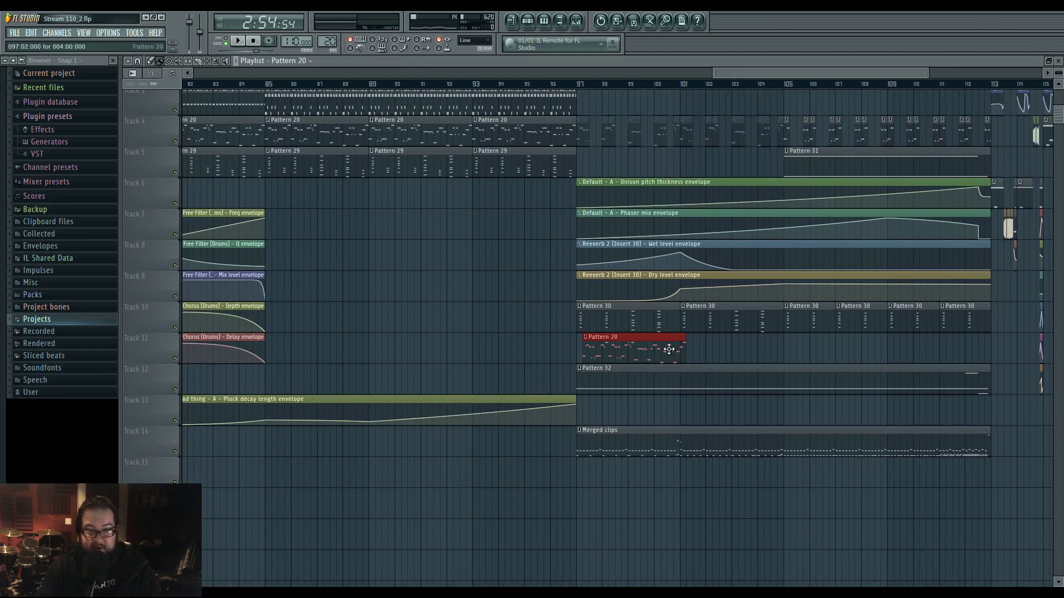
scroll(543, 360, "up", 5)
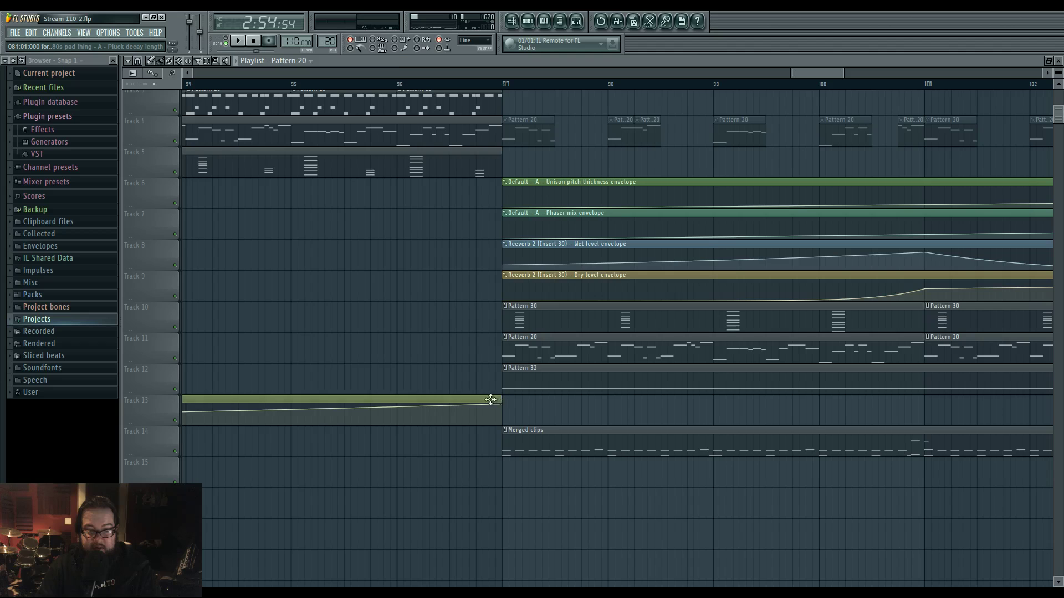
Extend the Track 13 Pluck decay length envelope clip to bar 105 and add an abrupt drop halfway through bar 97.
left_click_drag(501, 401, 796, 409)
scroll(795, 409, "down", 5)
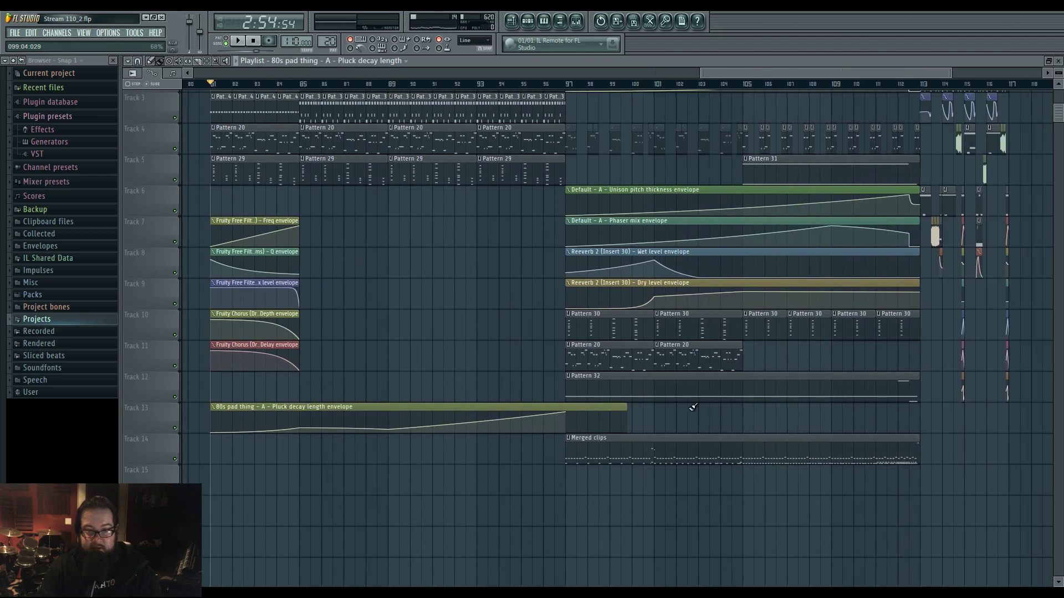
left_click_drag(625, 407, 732, 406)
scroll(737, 407, "up", 5)
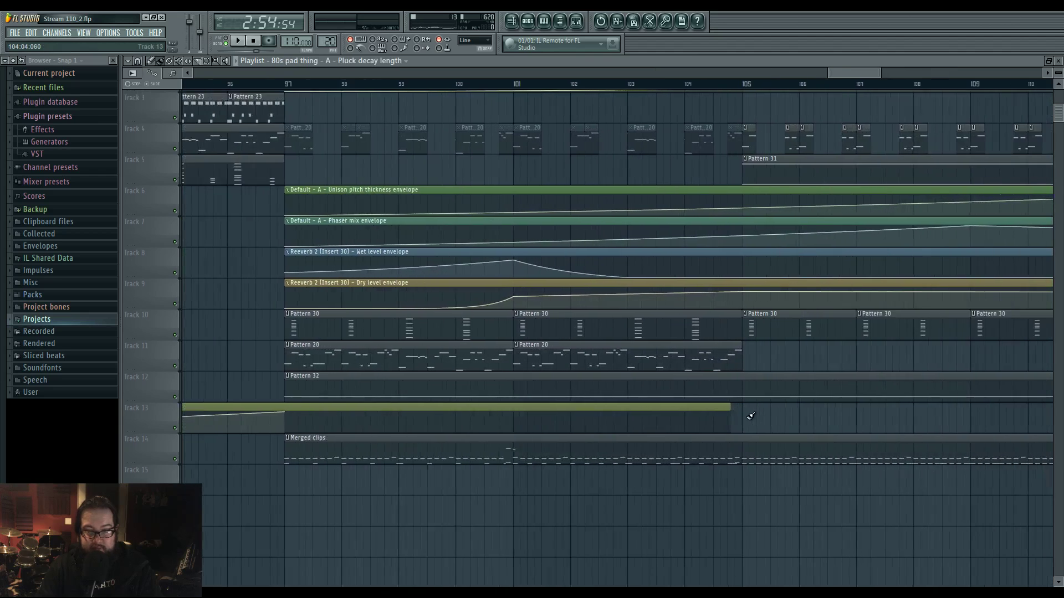
scroll(688, 404, "left", 5)
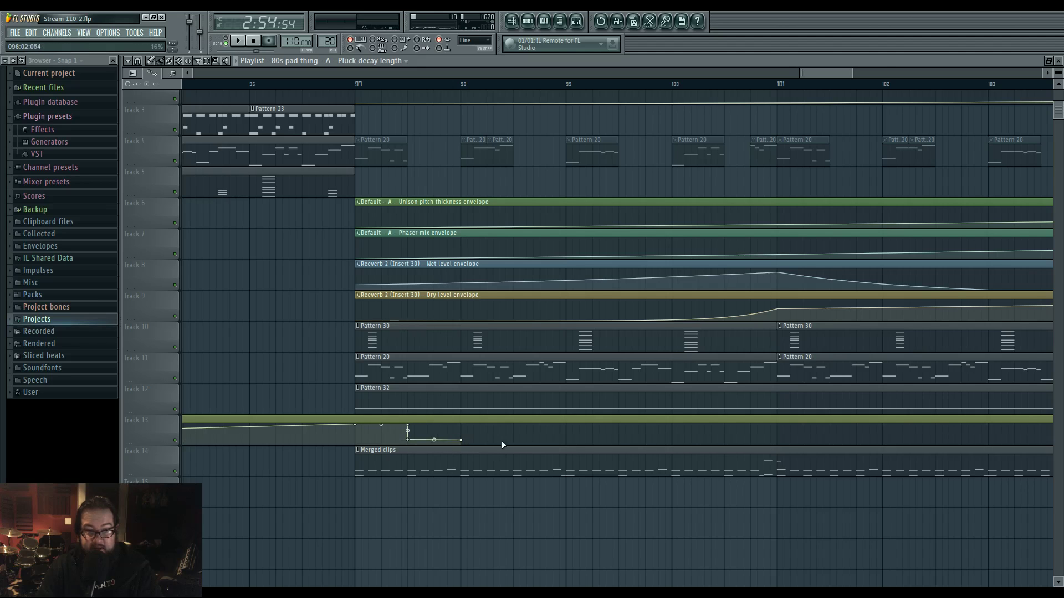
Slice a one-bar stepped piece from the Track 13 envelope at bar 97 and repeat it through bar 104, replacing the remainder.
scroll(495, 445, "down", 3)
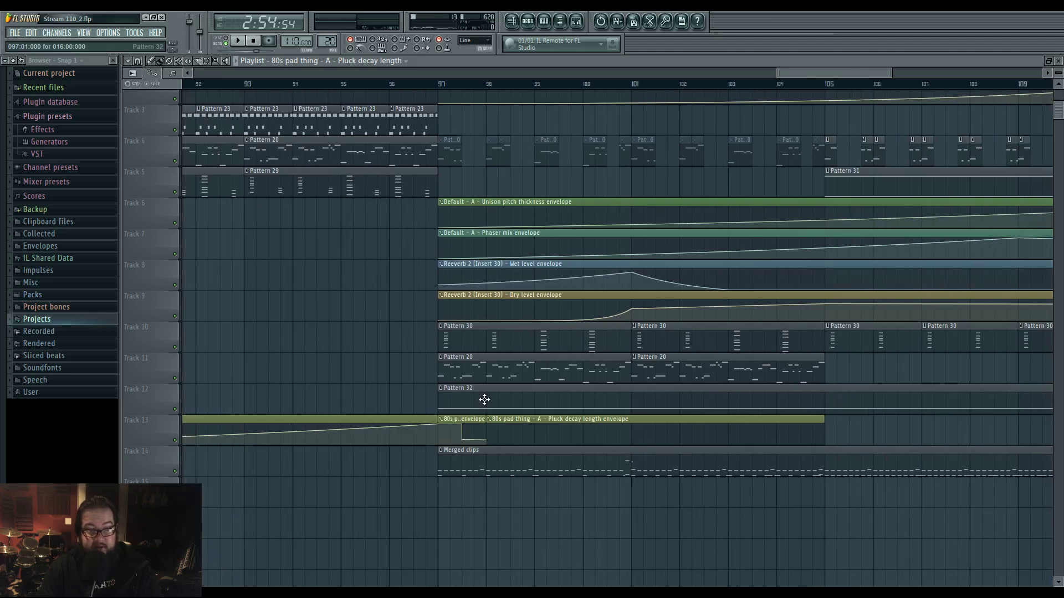
right_click(503, 429)
key("Escape")
right_click(513, 424)
left_click_drag(514, 421, 752, 422)
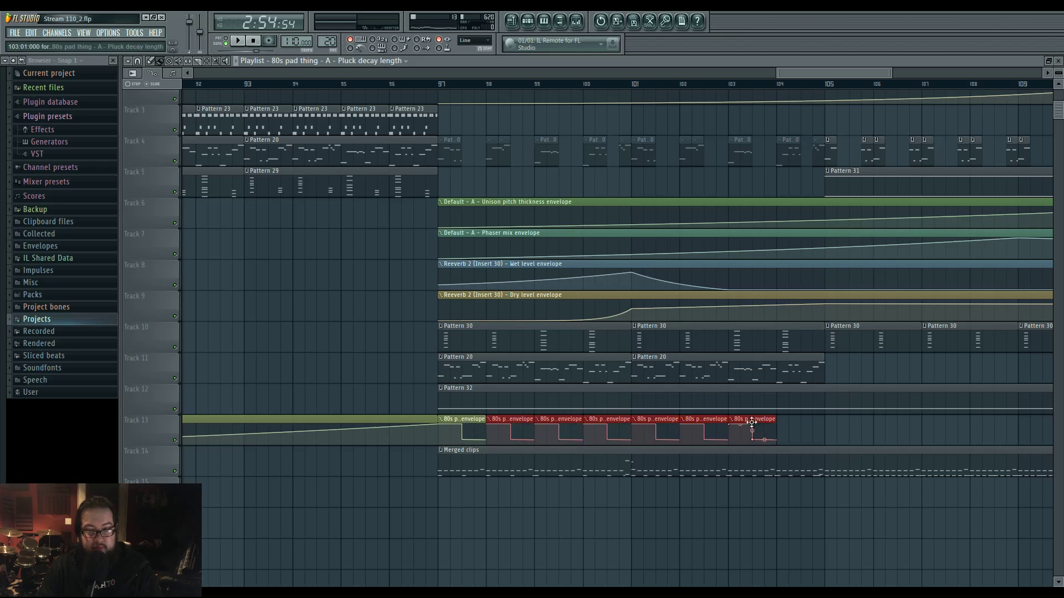
left_click(782, 420)
Deselect the envelope clips and play from bar 97 to hear the stepped pluck decay automation.
key("space")
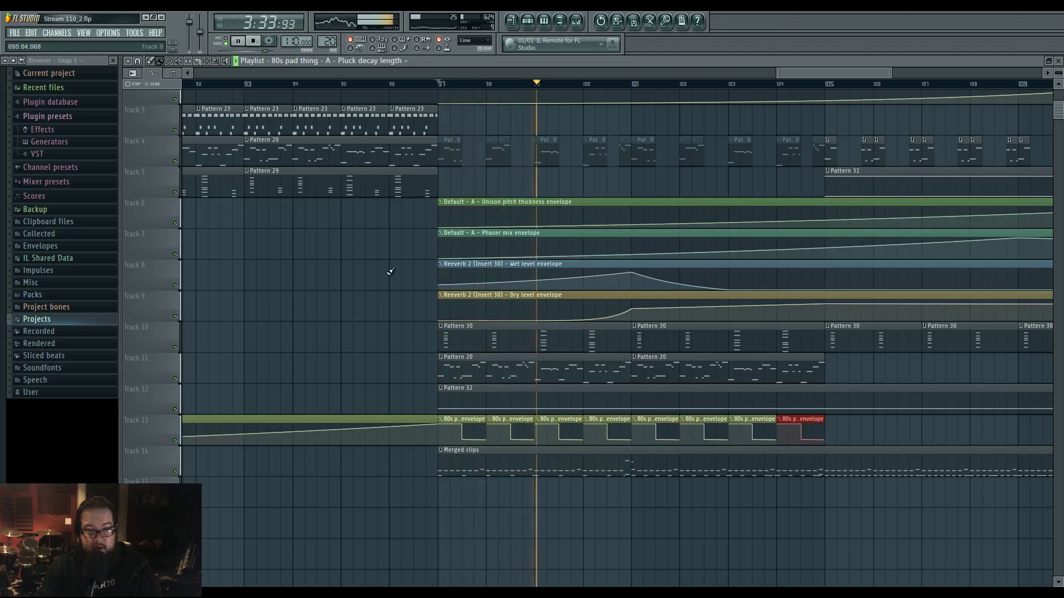
left_click(367, 273)
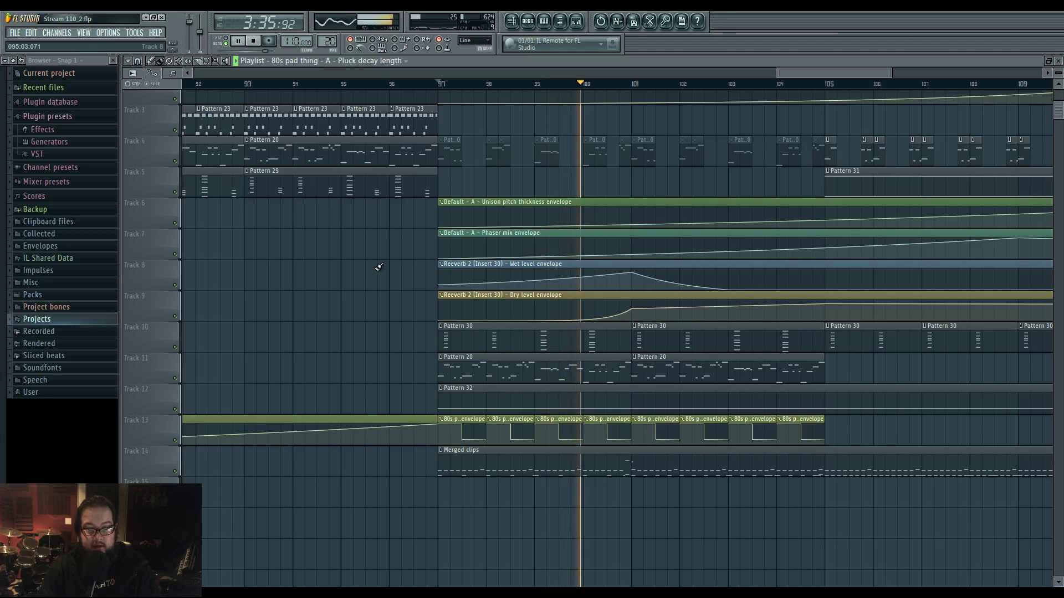
key("space")
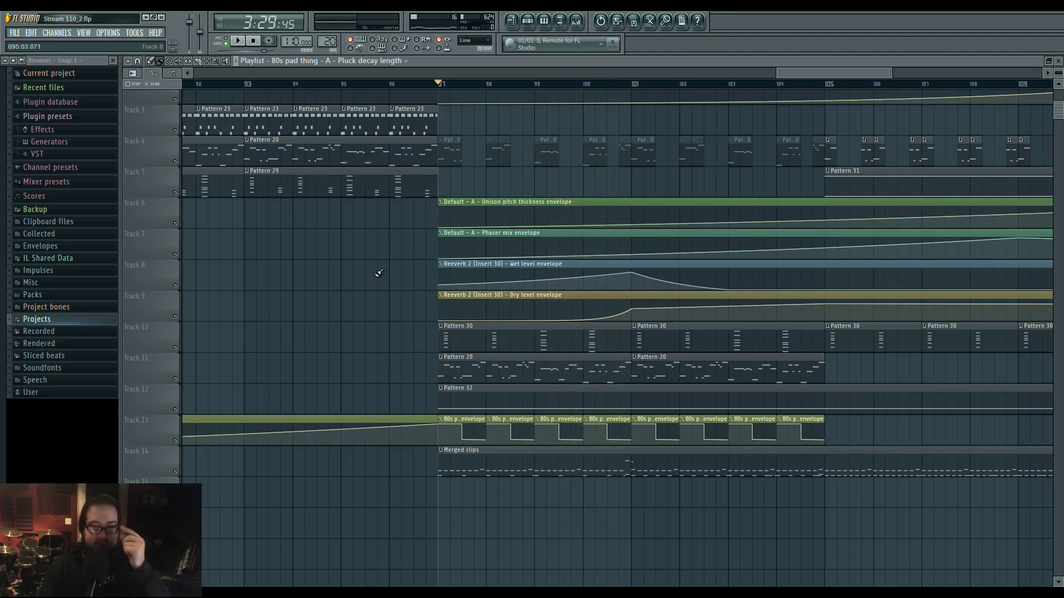
Look over the surrounding arrangement and play the song briefly from bar 105.
scroll(444, 277, "left", 3)
scroll(529, 278, "down", 5)
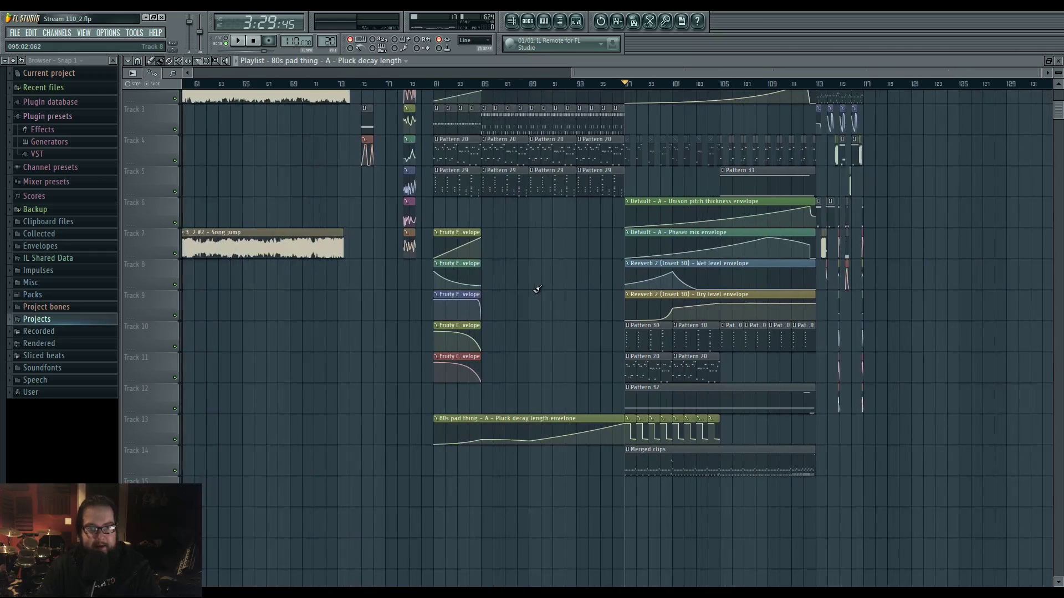
scroll(463, 368, "up", 4)
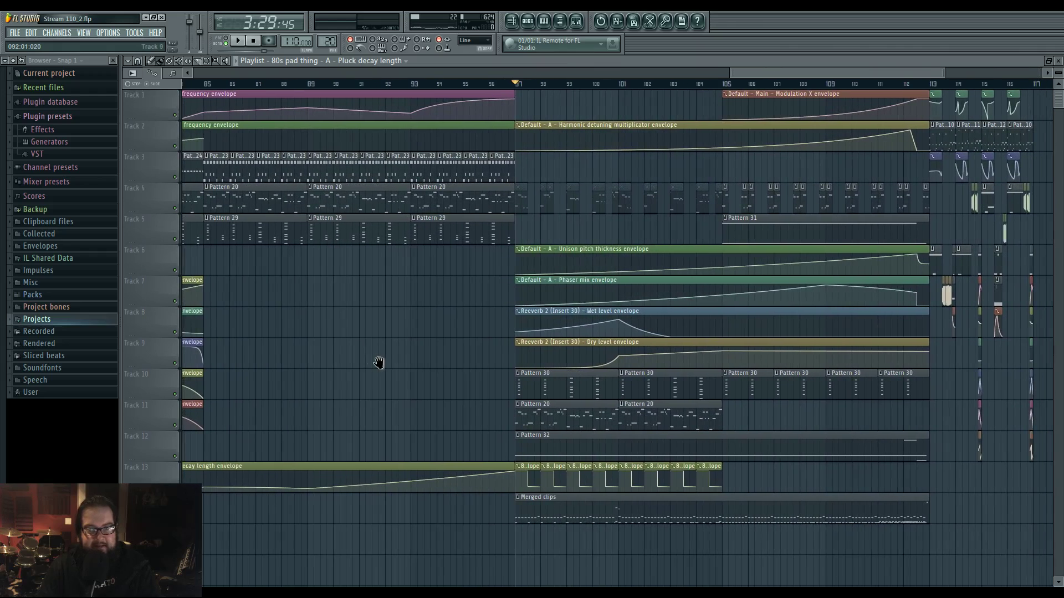
scroll(375, 363, "left", 6)
scroll(513, 377, "right", 6)
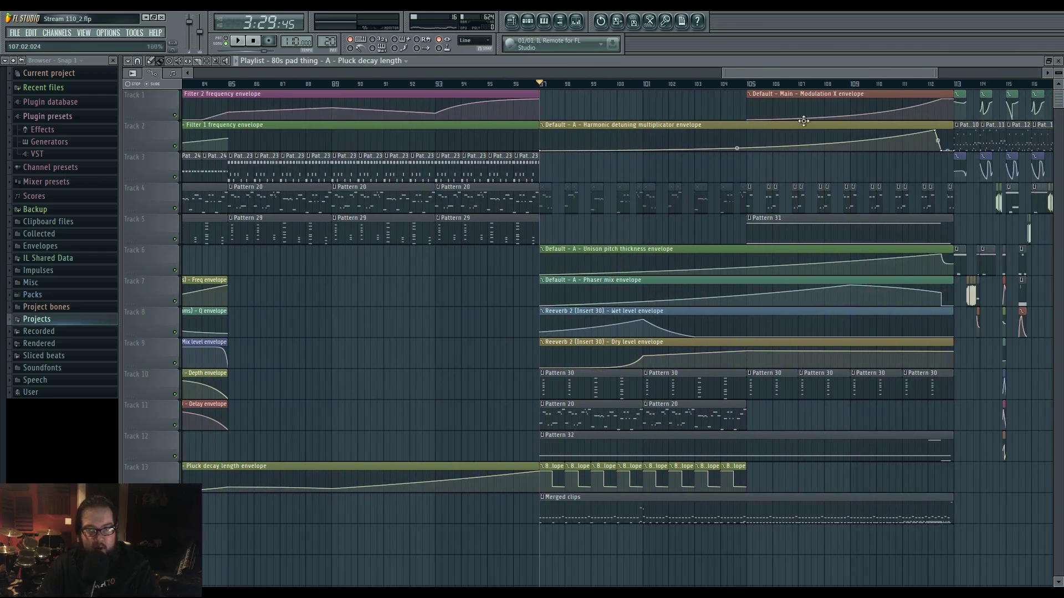
left_click(750, 84)
key("space")
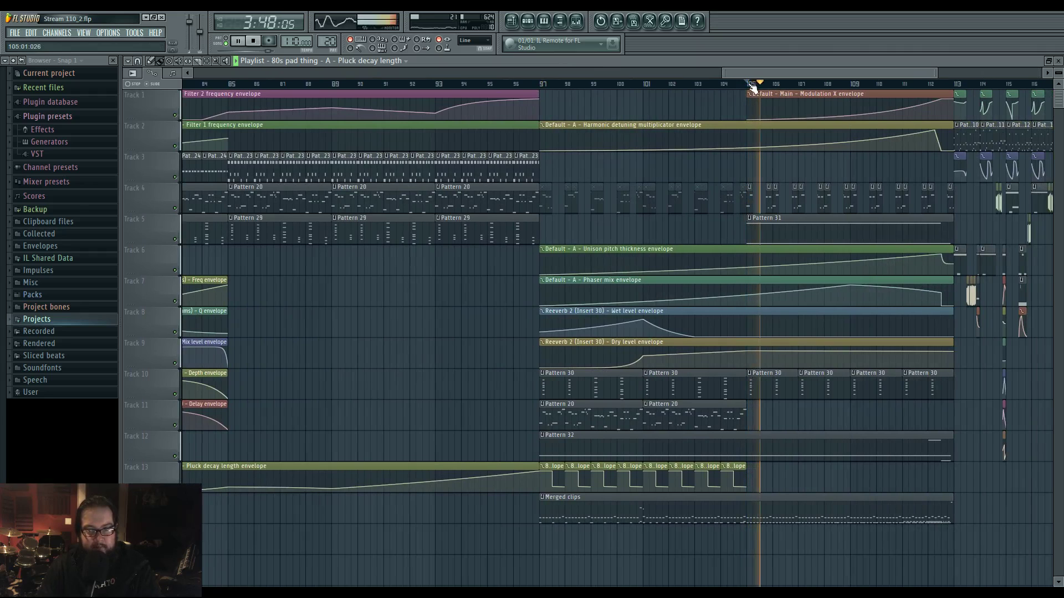
key("space")
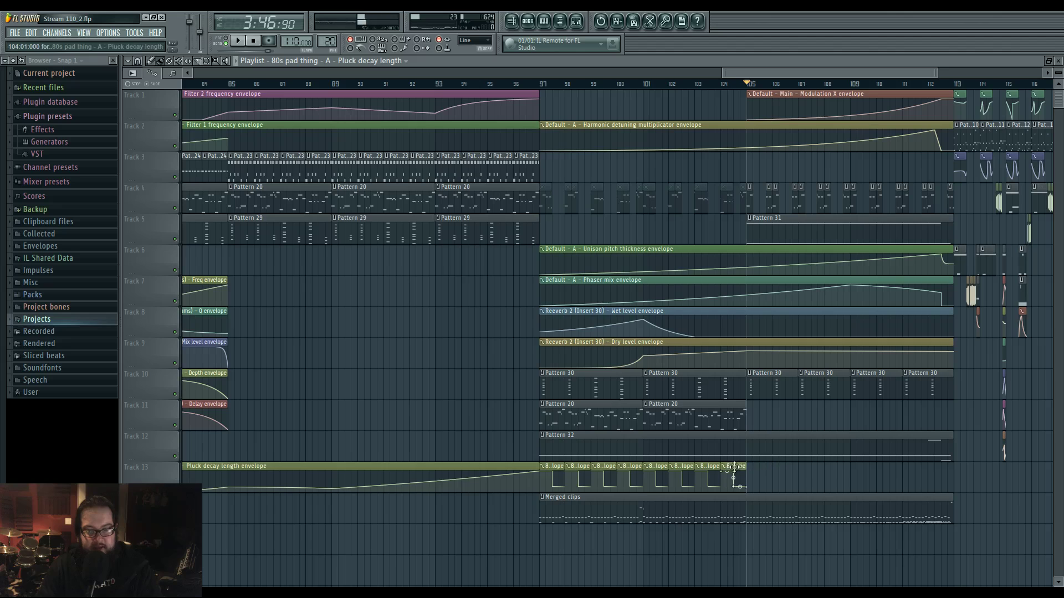
Play the song from bar 105 into the section starting at bar 113 and stop playback.
key("space")
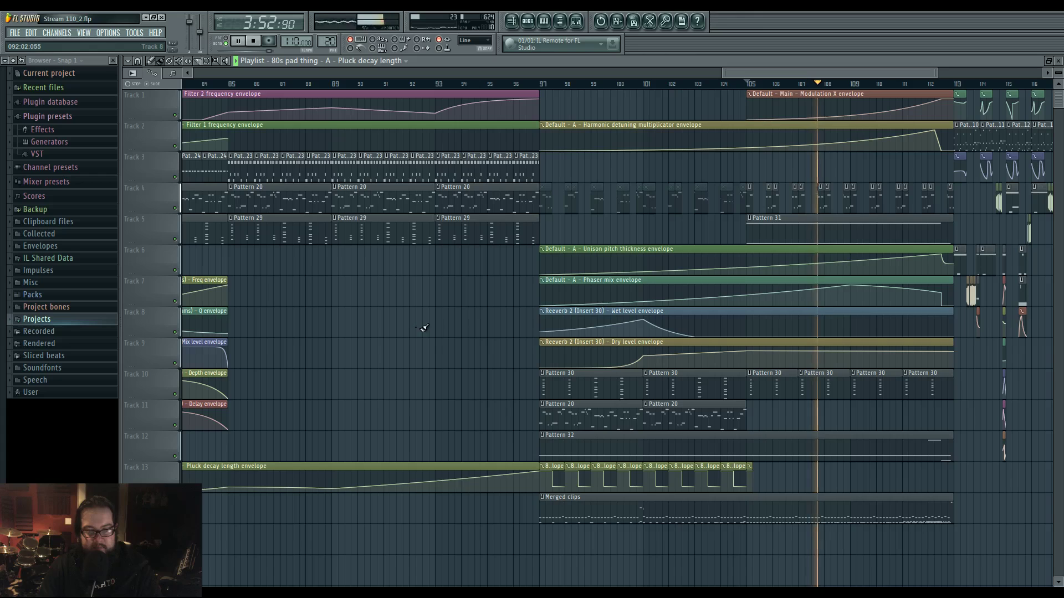
scroll(388, 331, "right", 5)
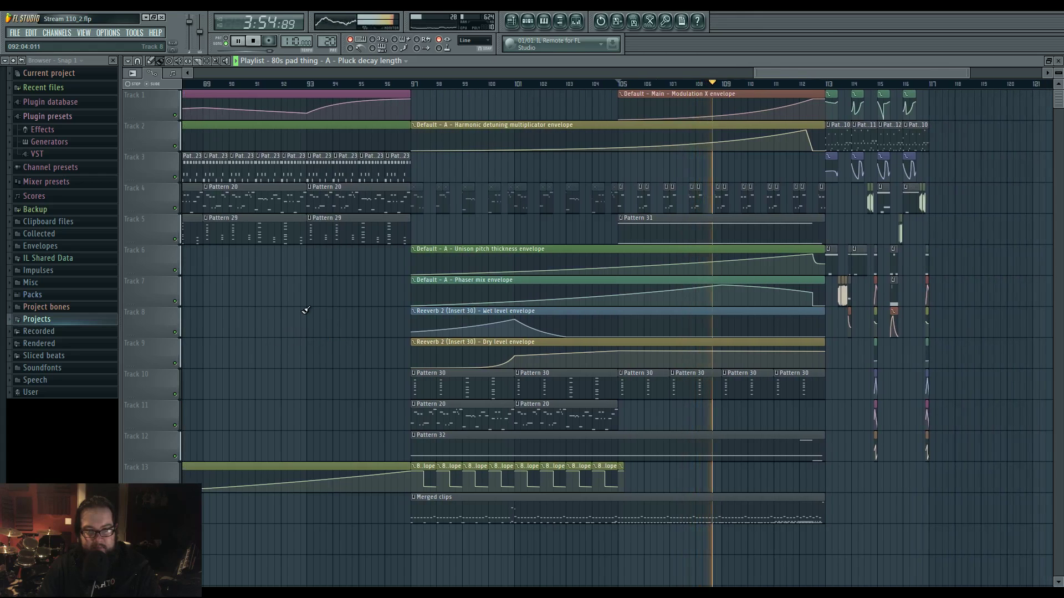
scroll(310, 341, "right", 1)
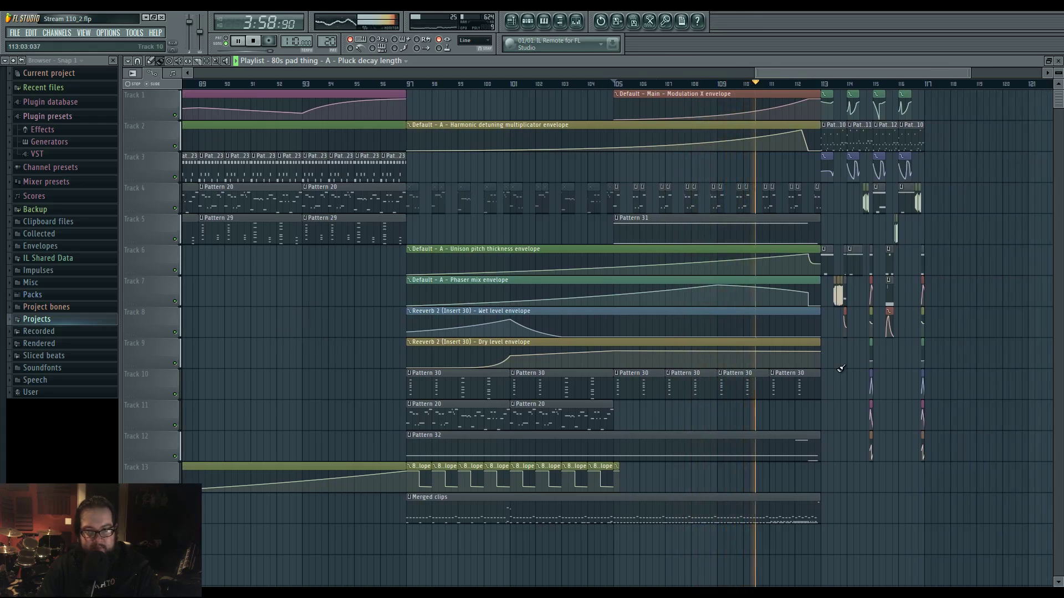
scroll(840, 368, "up", 3)
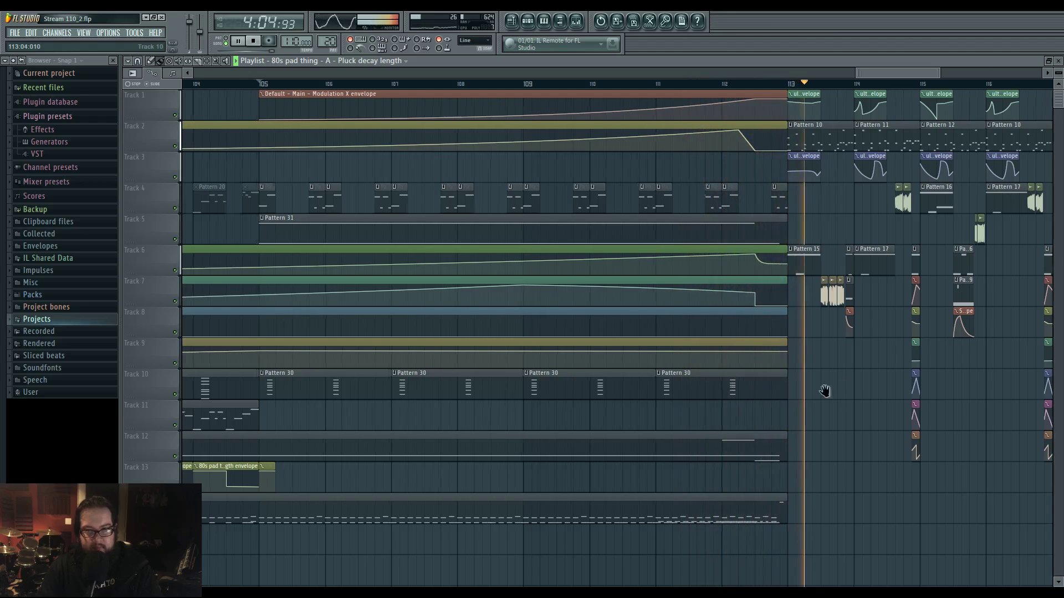
scroll(657, 403, "down", 5)
key("space")
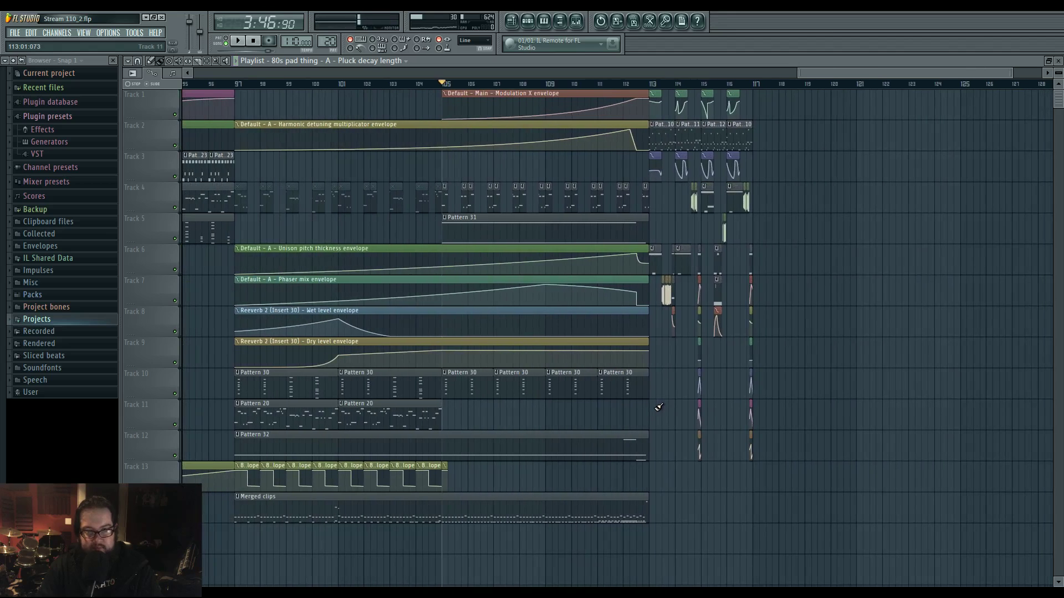
Select the time range from bar 109 to bar 113 across the playlist.
left_click_drag(548, 82, 652, 87)
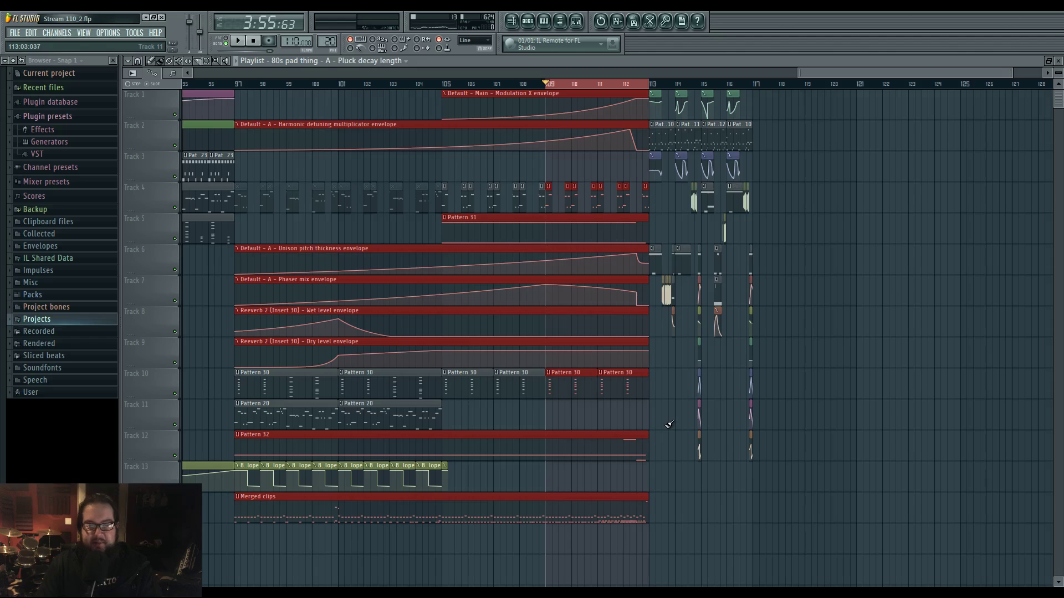
scroll(664, 417, "down", 2)
scroll(663, 416, "up", 2)
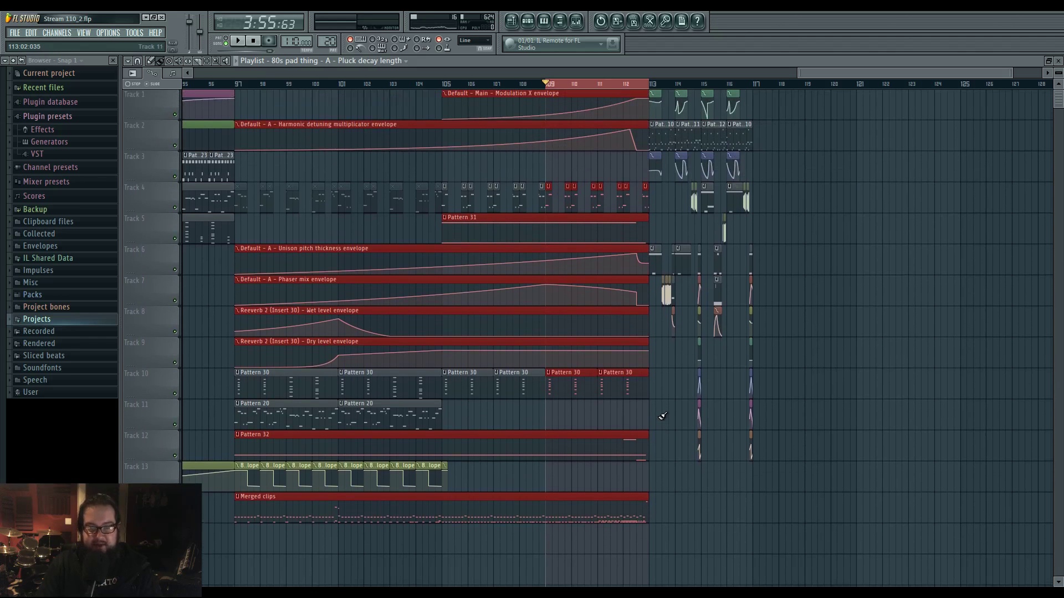
Open the SFX folder of the sample packs and audition an effect sample.
left_click(53, 294)
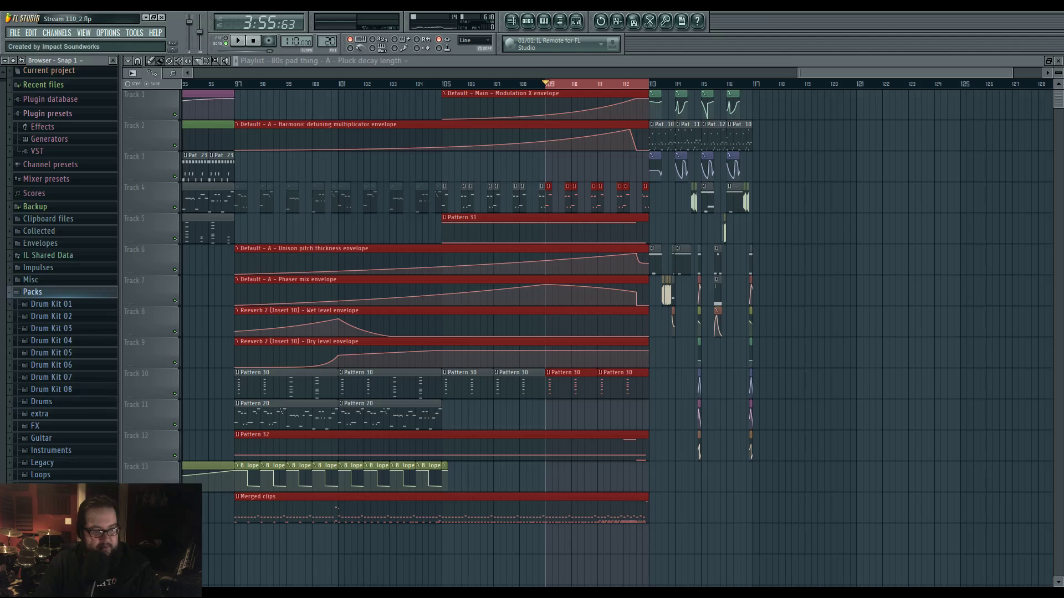
left_click(35, 425)
scroll(83, 317, "up", 2)
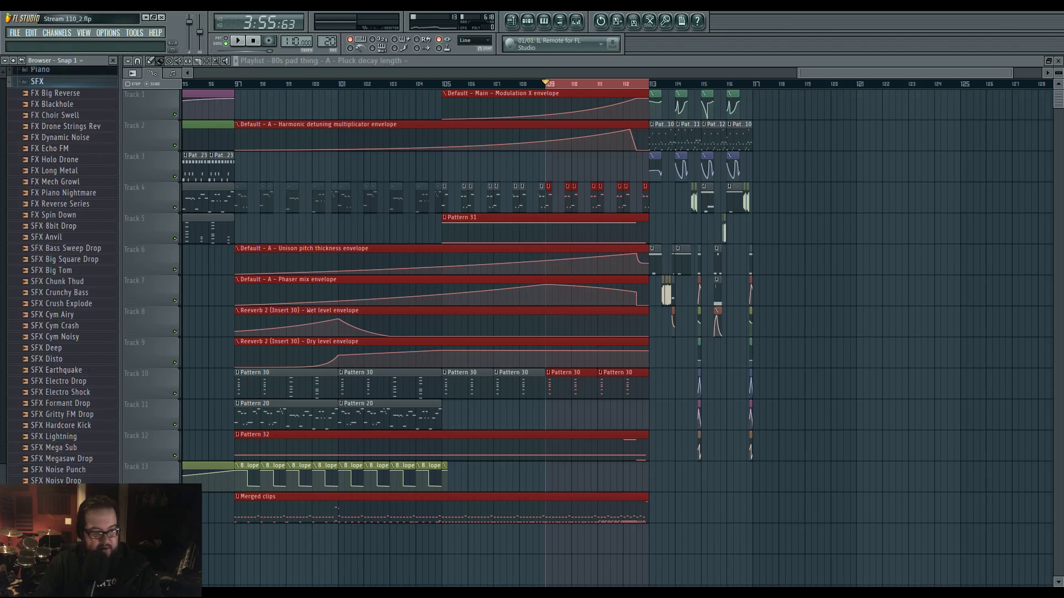
left_click(61, 548)
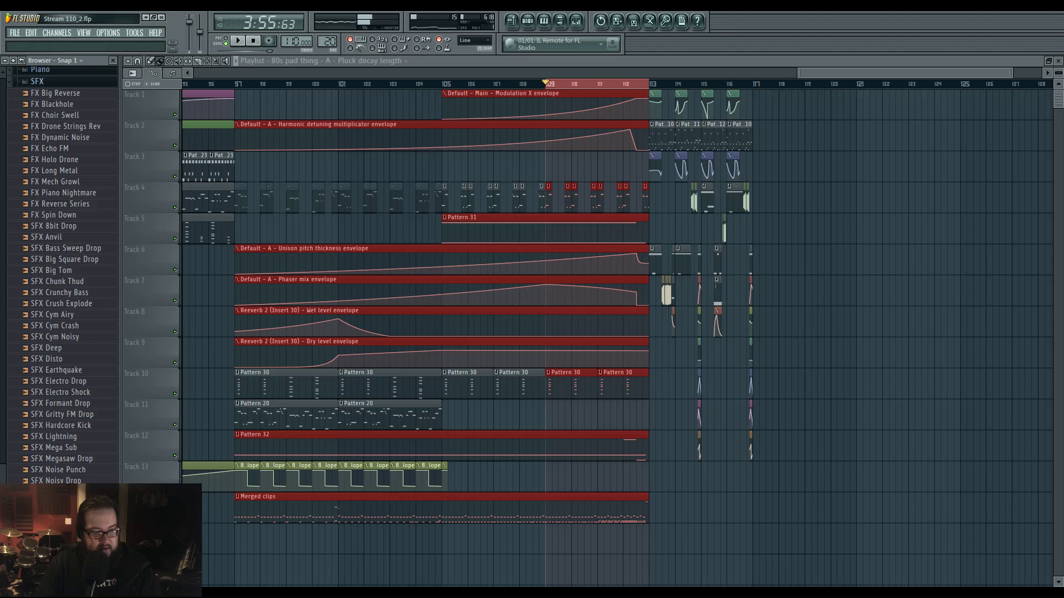
Show the channel rack and add a new Harmor channel.
left_click(527, 21)
left_click(484, 581)
left_click(471, 571)
left_click(56, 33)
mouse_move(83, 43)
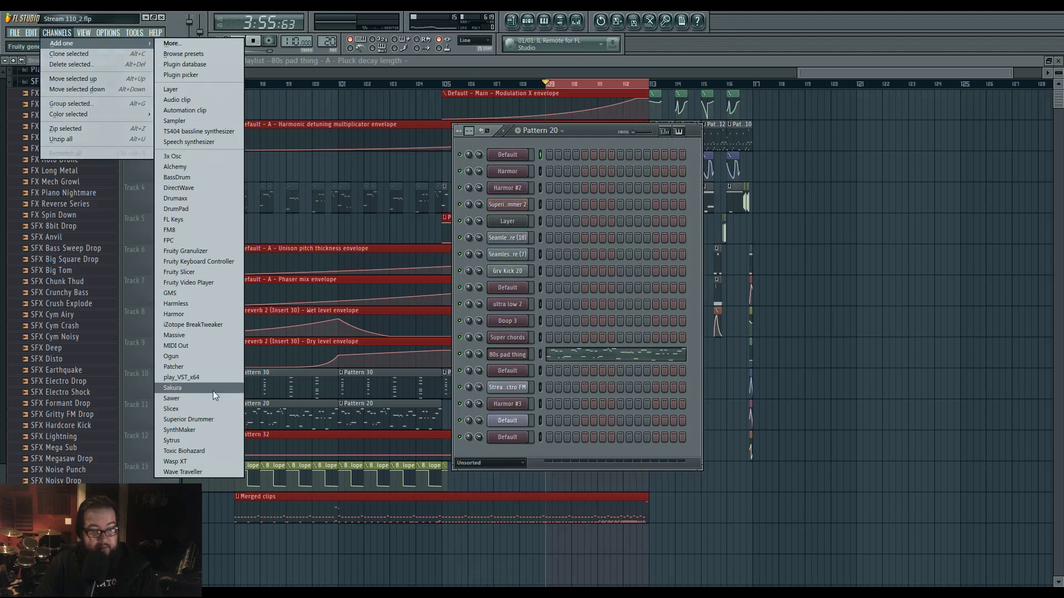
left_click(203, 315)
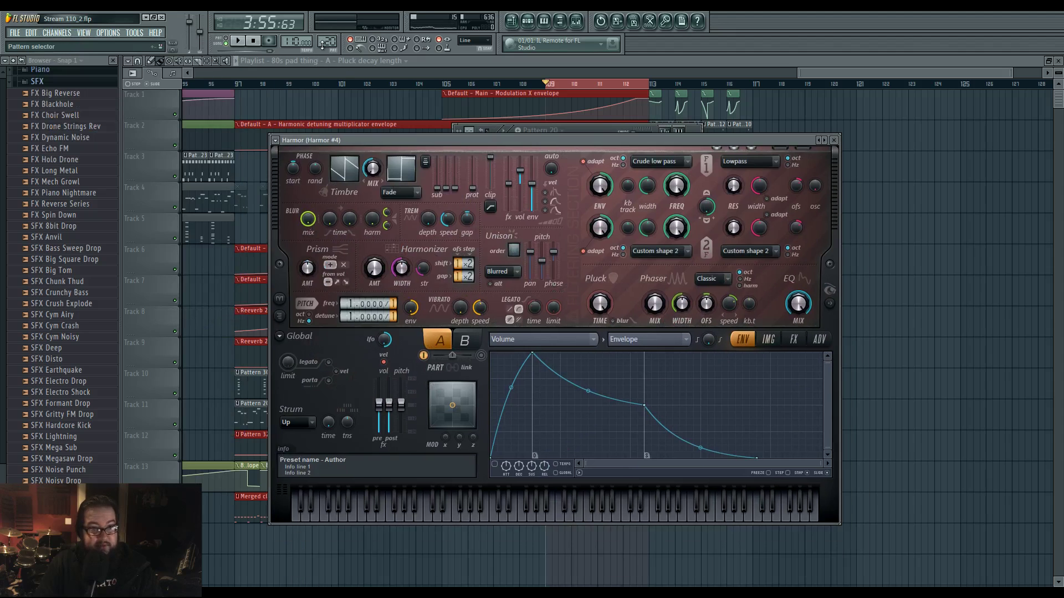
Switch to the empty Pattern 33 and show the new Harmor's image section.
left_click(322, 44)
left_click(388, 46)
left_click_drag(606, 138, 592, 120)
left_click(755, 322)
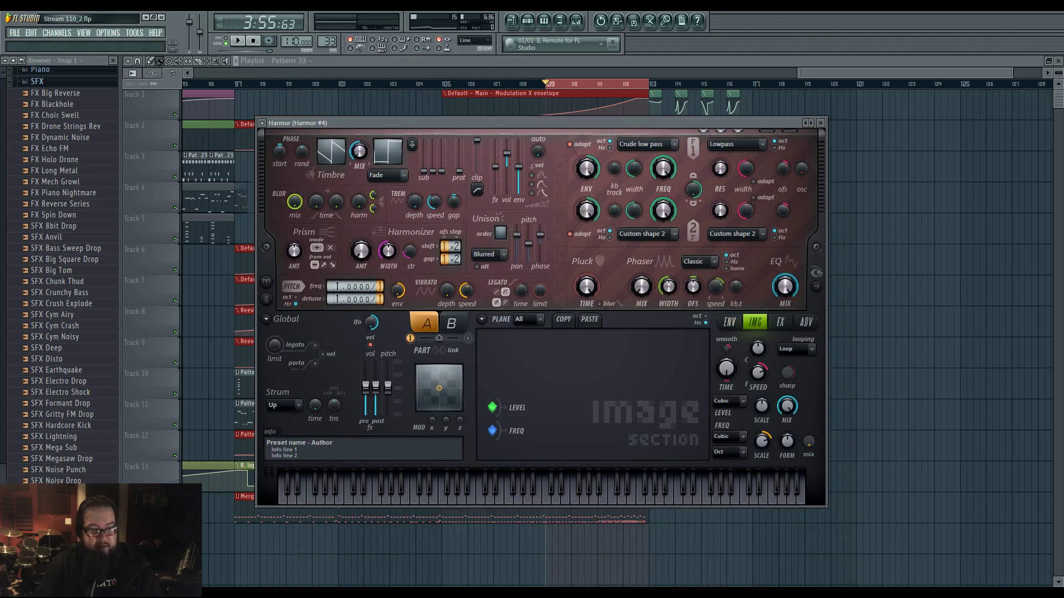
Load the SFX Thunder Sheet sample into the image sections of Harmor's parts A and B.
left_click_drag(61, 526, 534, 429)
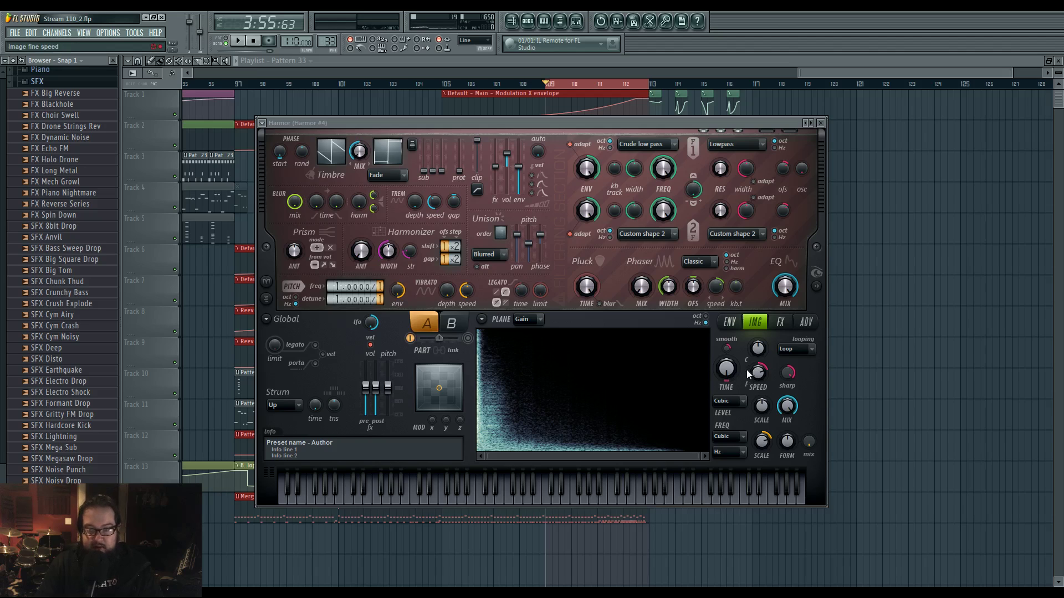
key("z")
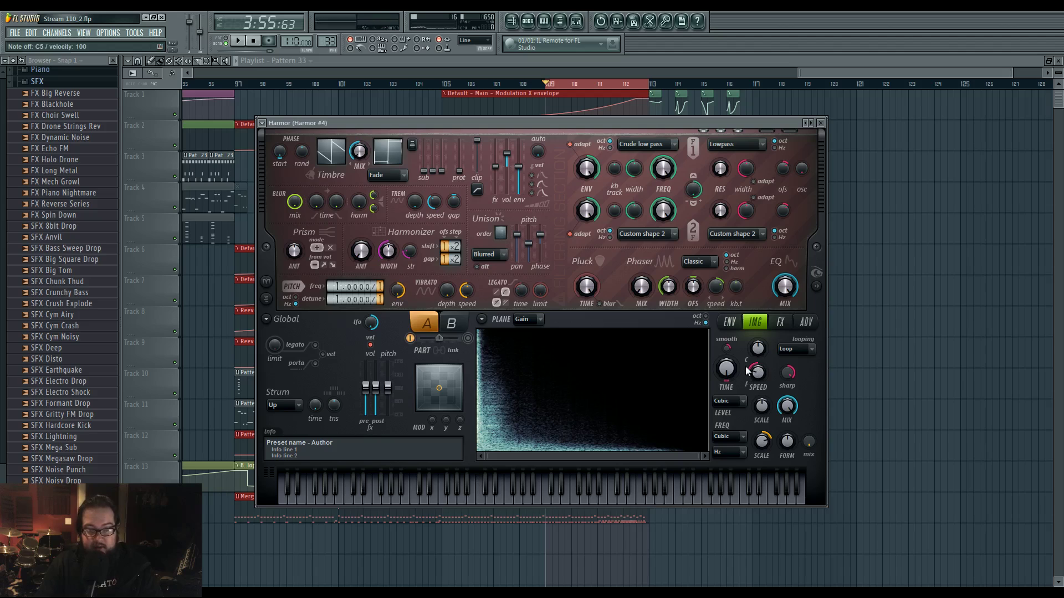
left_click(61, 527)
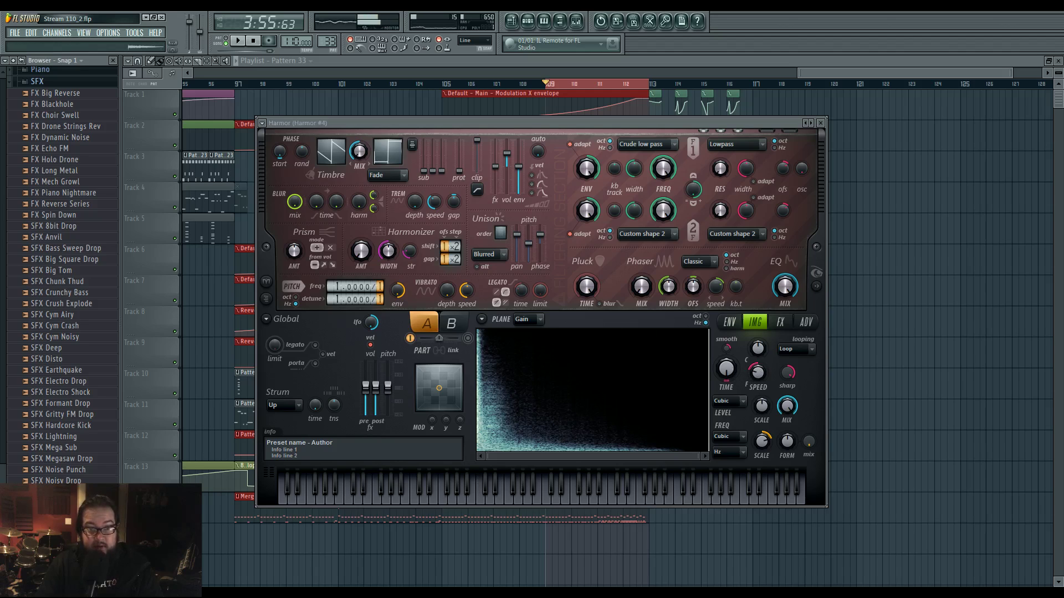
left_click(451, 323)
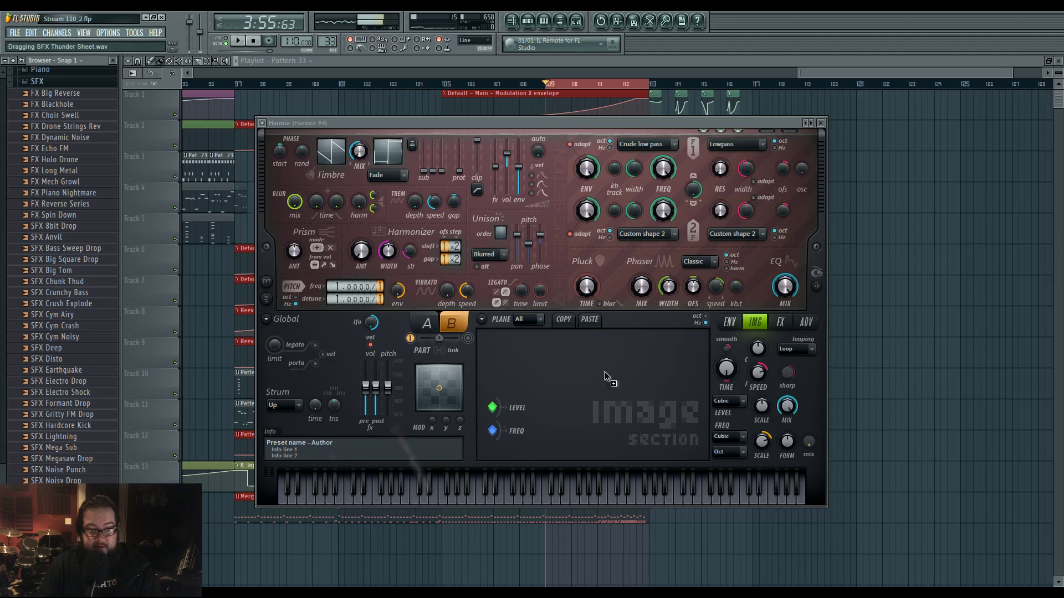
left_click_drag(61, 527, 581, 407)
Enable side processing for the image resynthesis of Harmor's part B and compare it with part A.
left_click(805, 322)
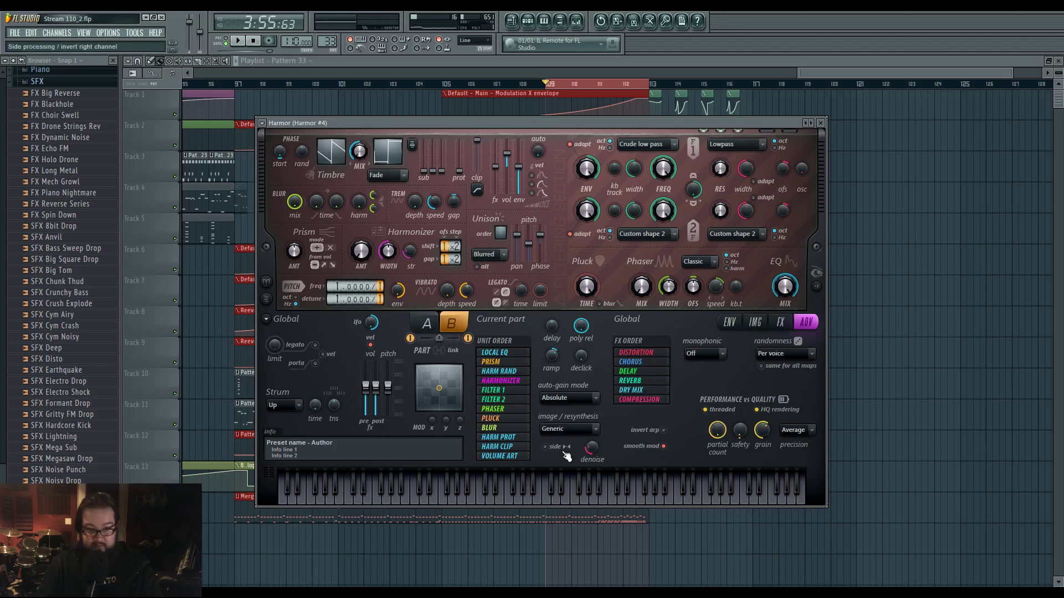
left_click(437, 325)
left_click(453, 327)
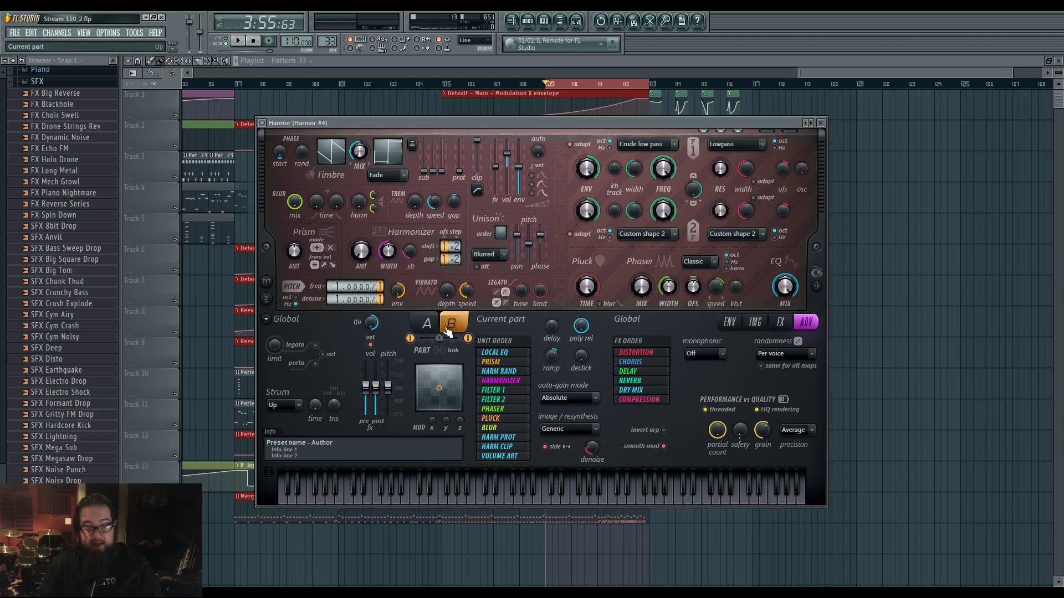
left_click(426, 323)
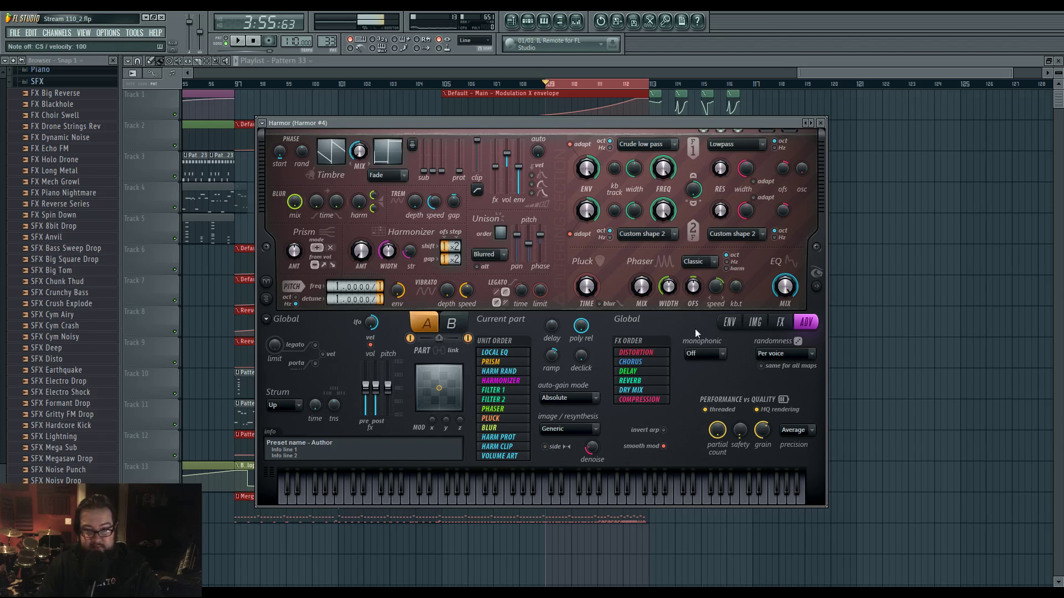
Link Harmor's parts A and B and adjust the image fine speed while auditioning the sound.
left_click(754, 323)
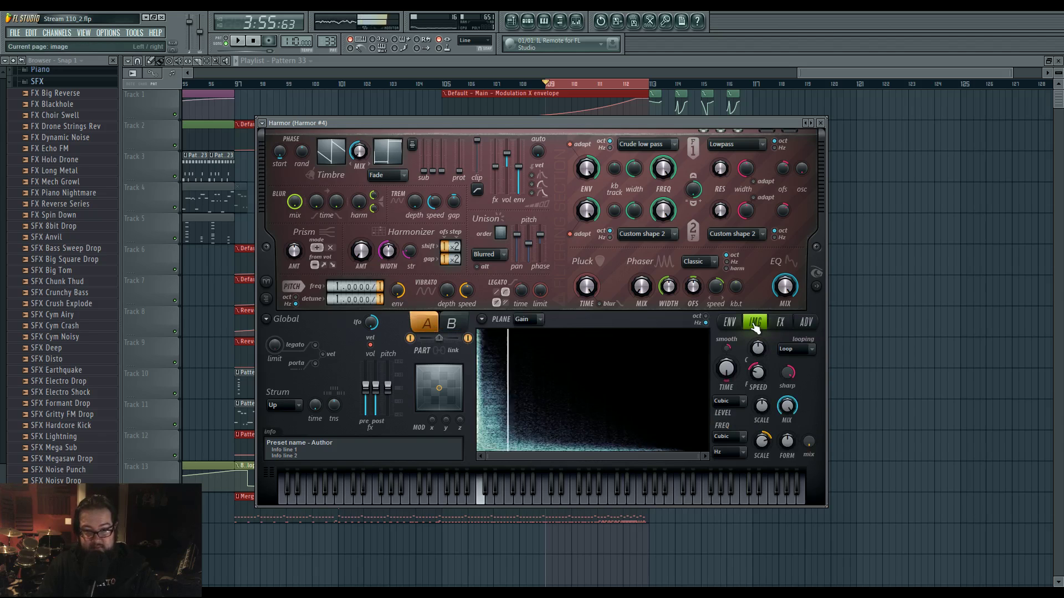
left_click(450, 325)
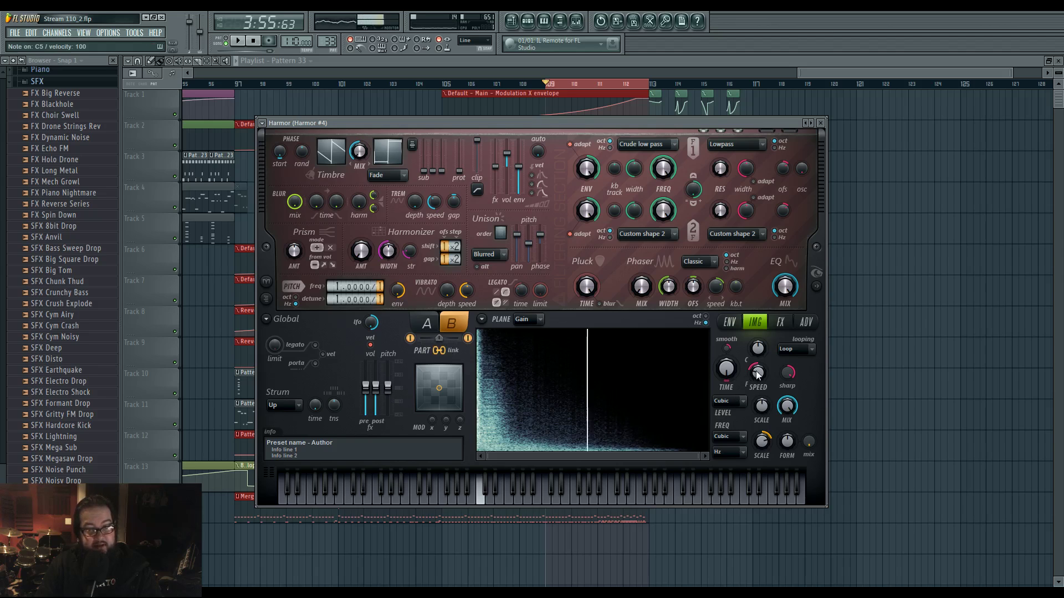
left_click_drag(757, 374, 758, 374)
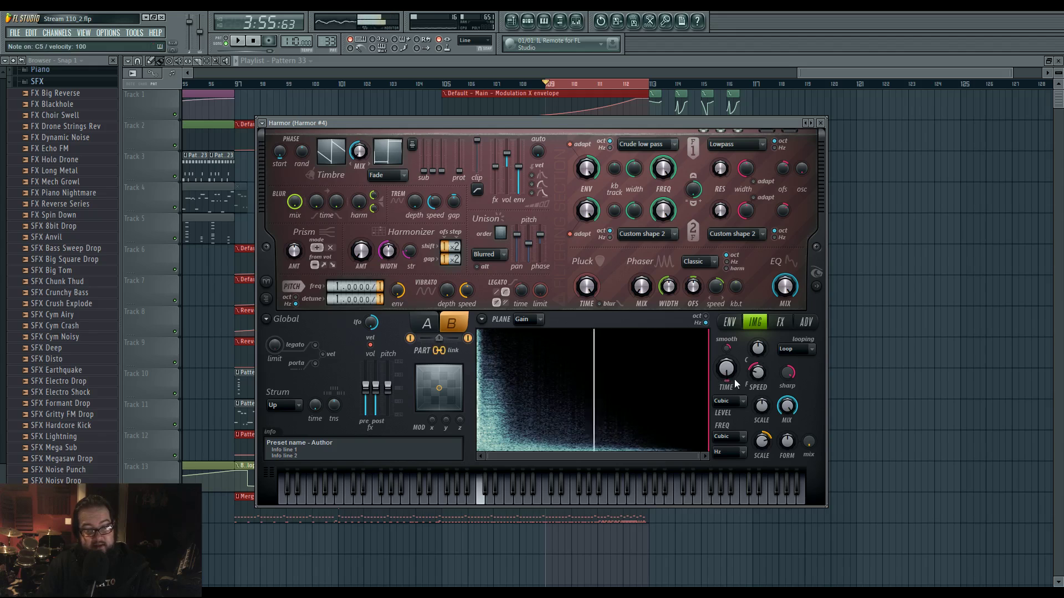
Set the image resynthesis mode of Harmor's parts A and B to High precision.
left_click(805, 322)
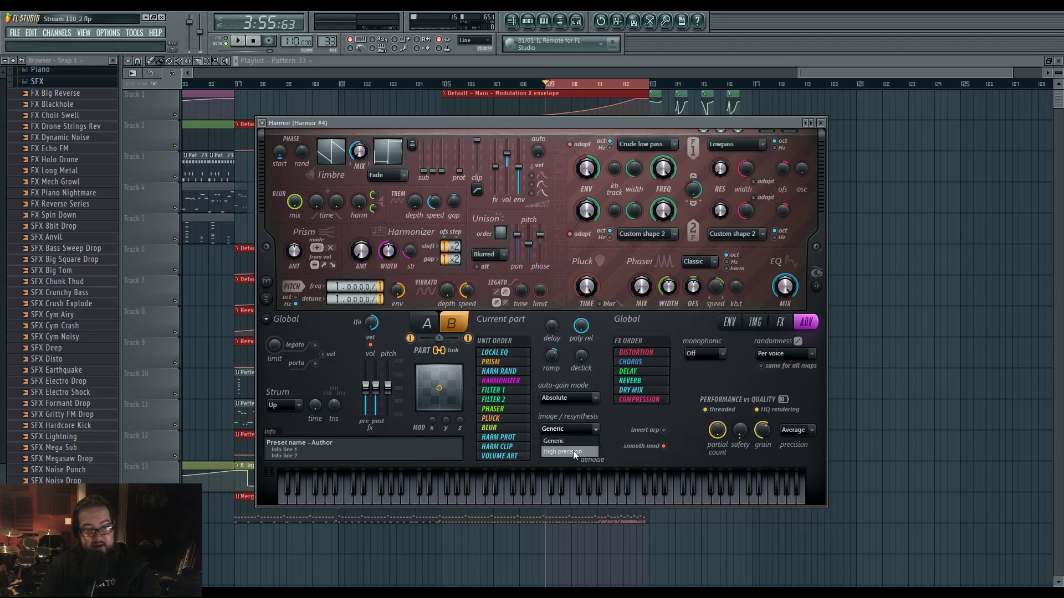
left_click(430, 322)
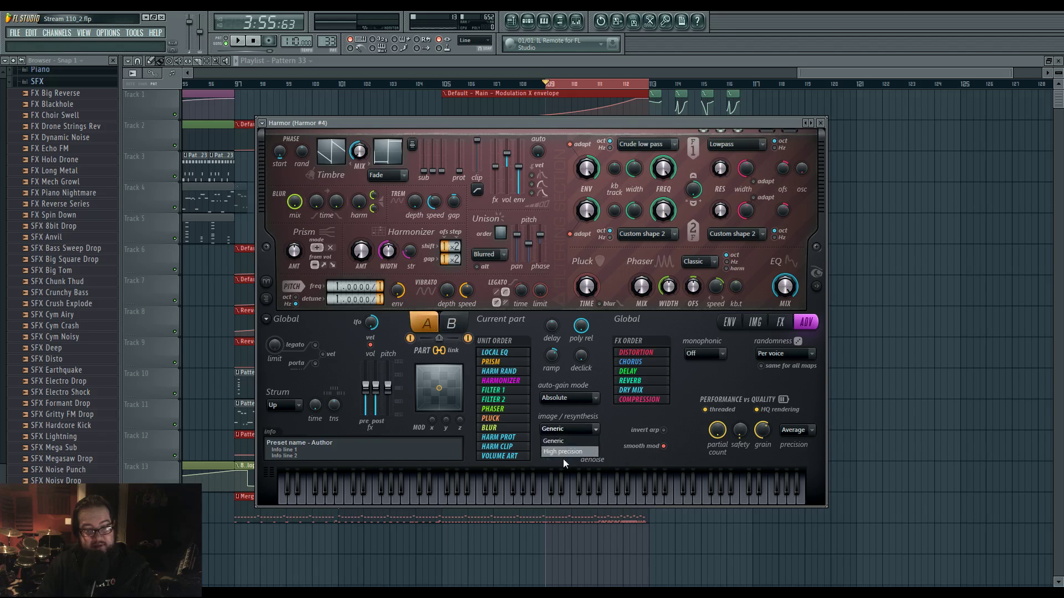
left_click(755, 324)
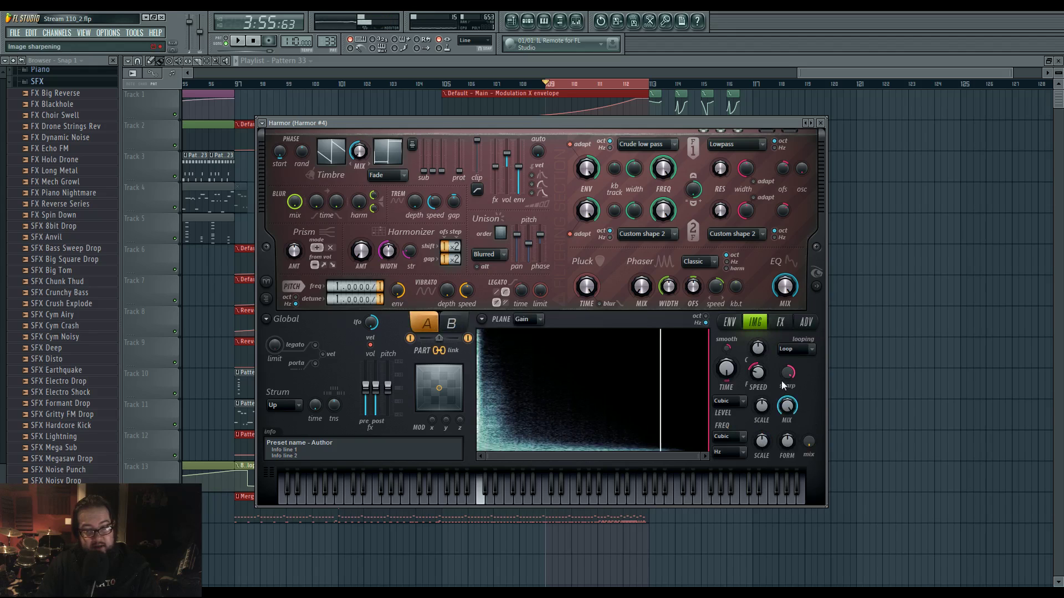
Turn the image sharpening down to its minimum and audition the sound with the visual feedback display expanded.
left_click_drag(787, 374, 788, 416)
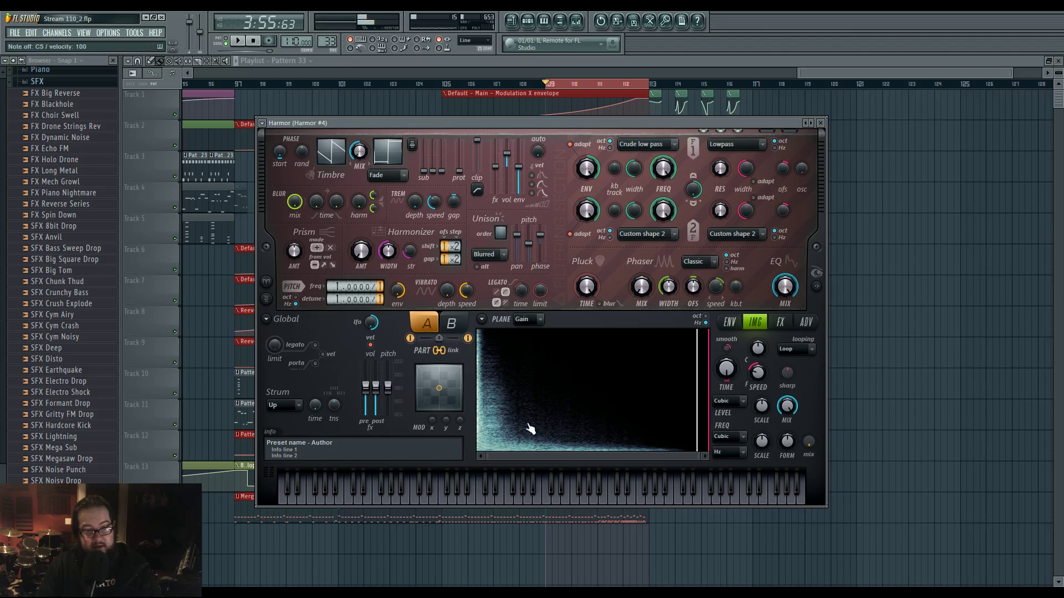
left_click(816, 286)
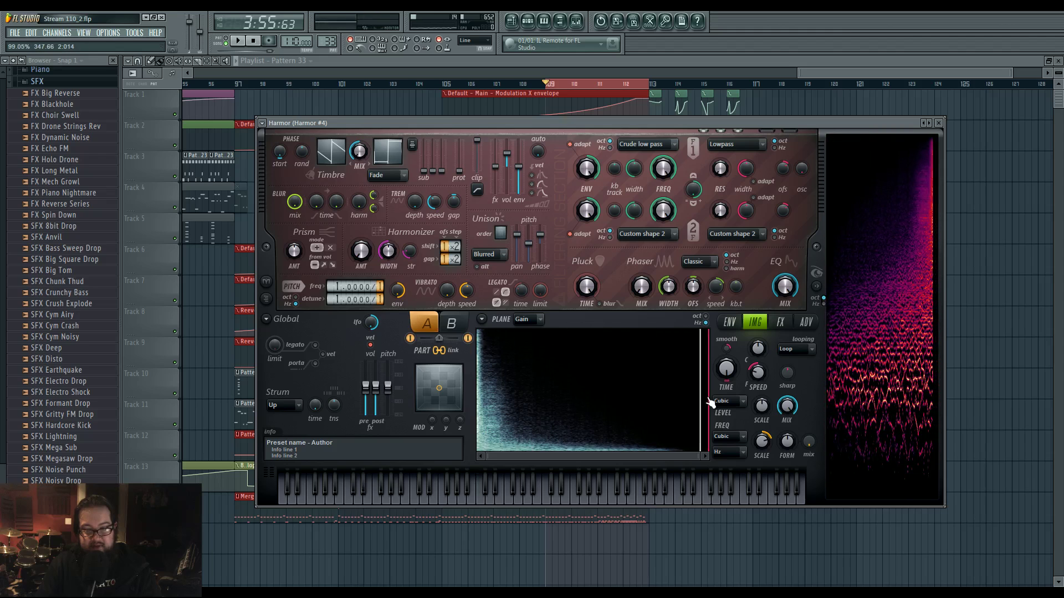
left_click(451, 324)
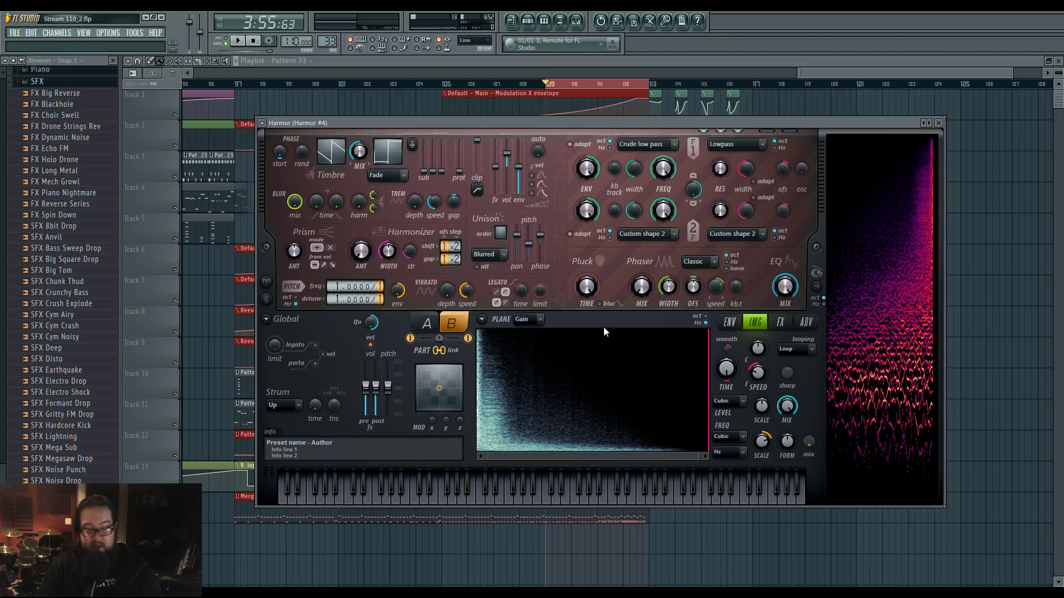
key("z")
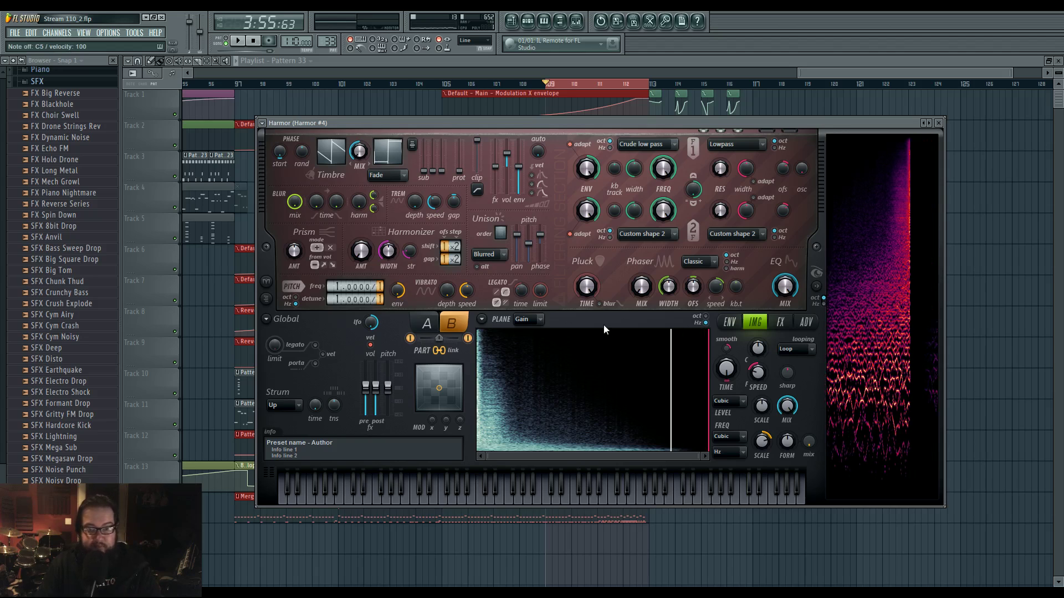
Give part B's image fine speed a tempo-based envelope that starts at maximum and falls to the centre in a convex curve.
right_click(756, 378)
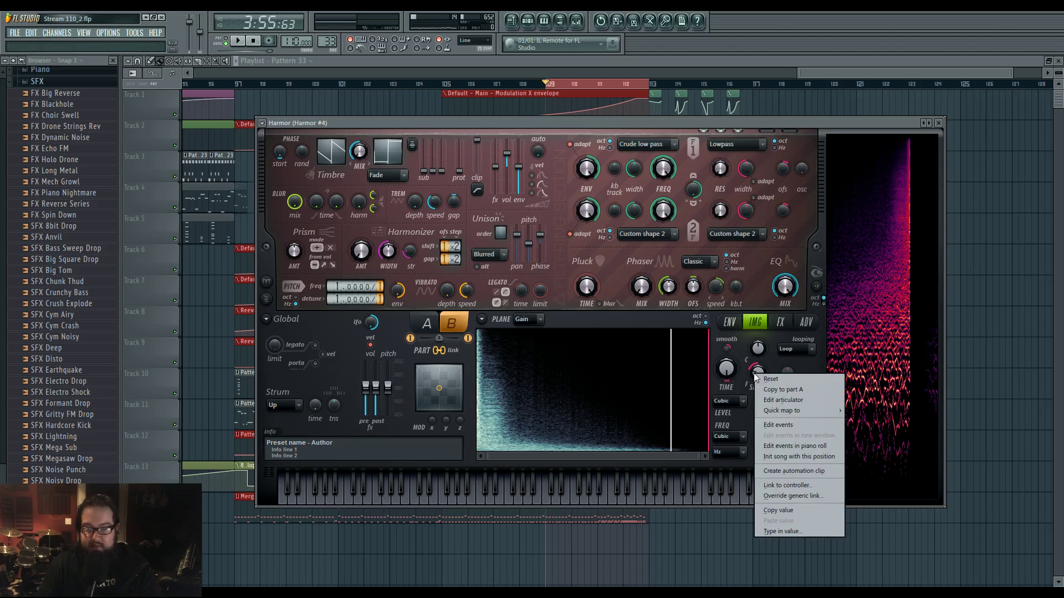
left_click(801, 400)
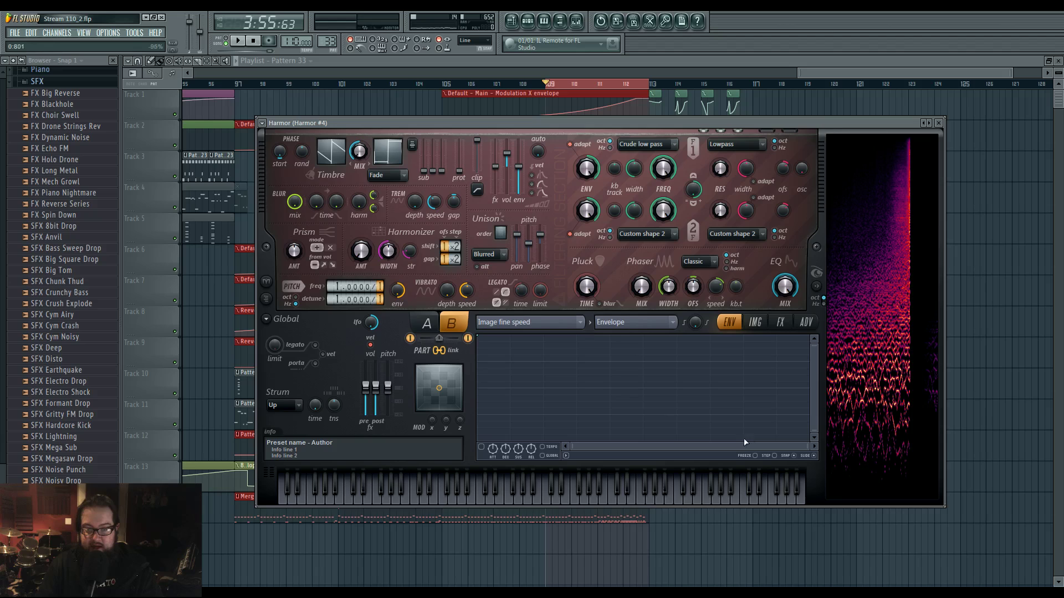
left_click_drag(799, 420, 807, 388)
left_click(552, 446)
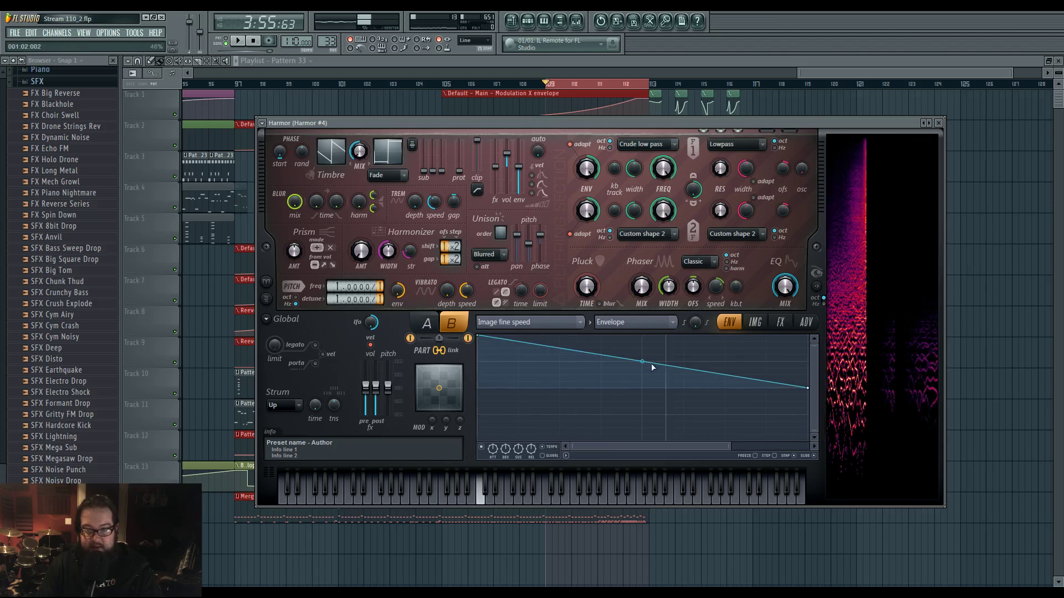
left_click_drag(730, 446, 917, 451)
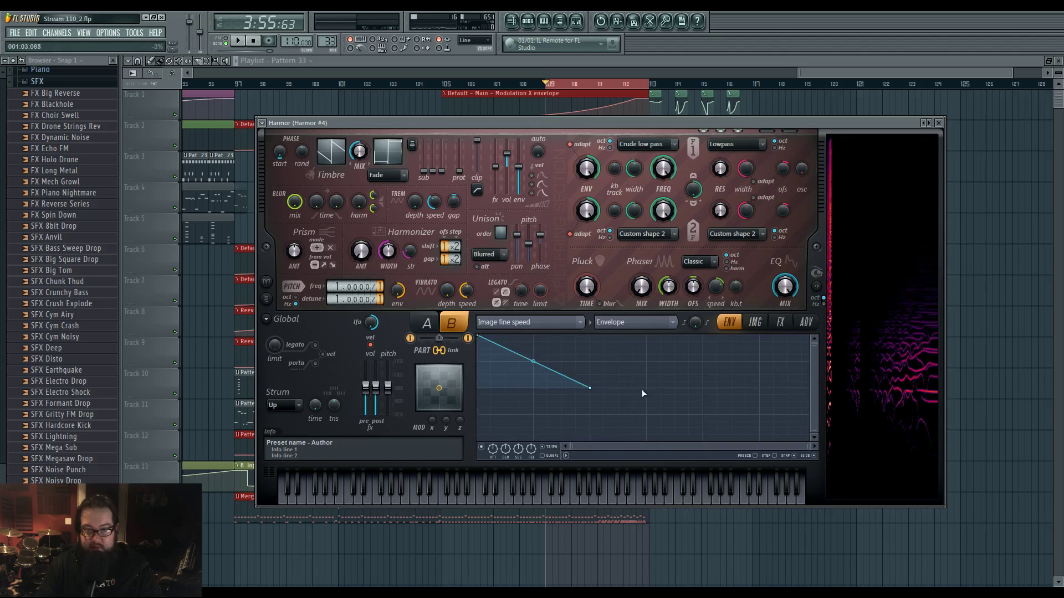
left_click_drag(592, 390, 704, 389)
left_click_drag(586, 366, 586, 341)
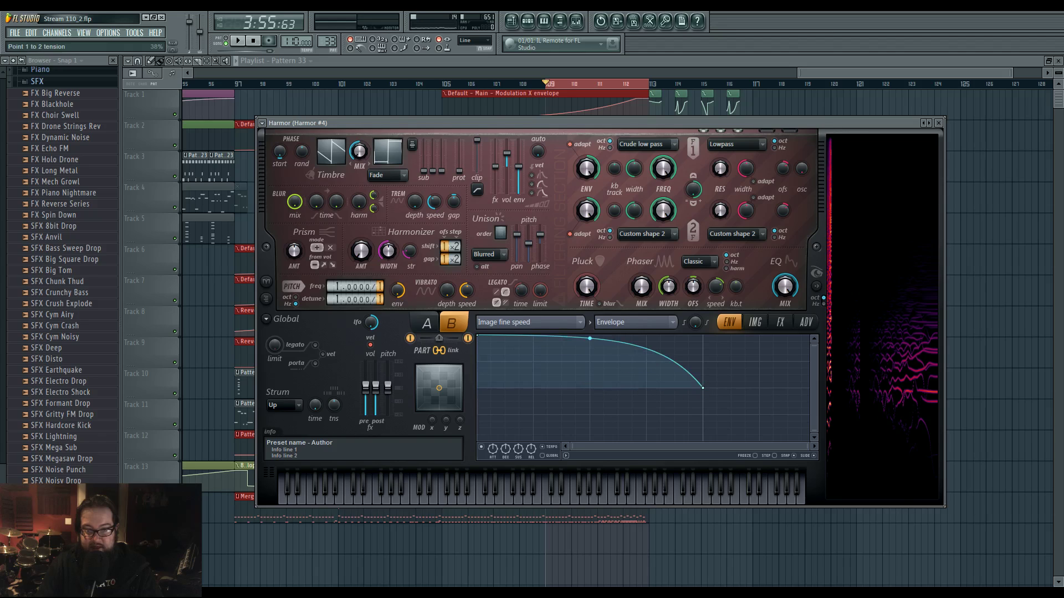
Copy part B's image fine speed envelope to part A and audition the sound against the resynthesis image.
left_click(566, 456)
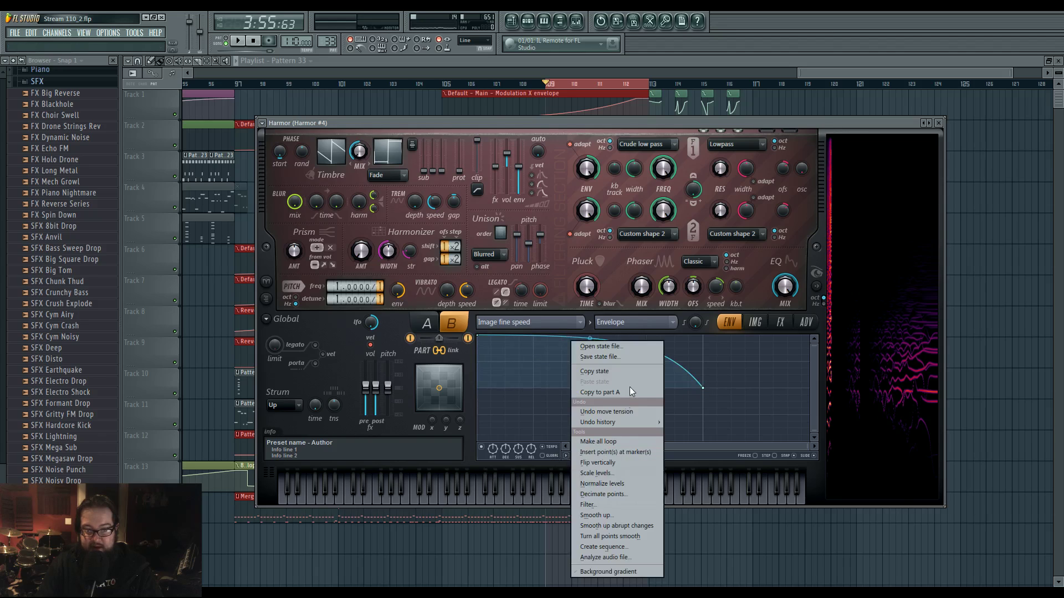
left_click(626, 395)
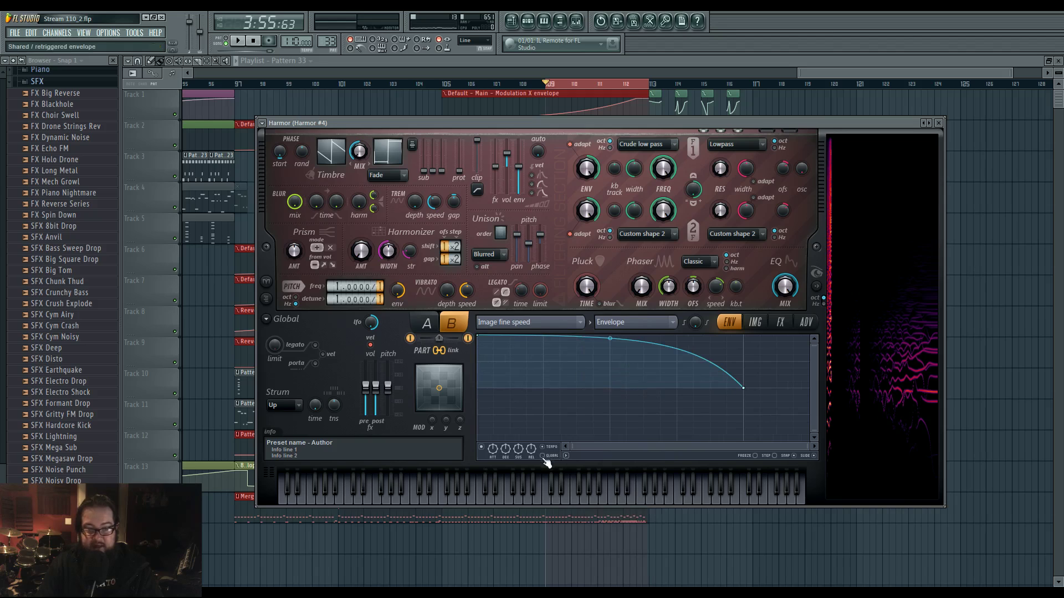
left_click(756, 323)
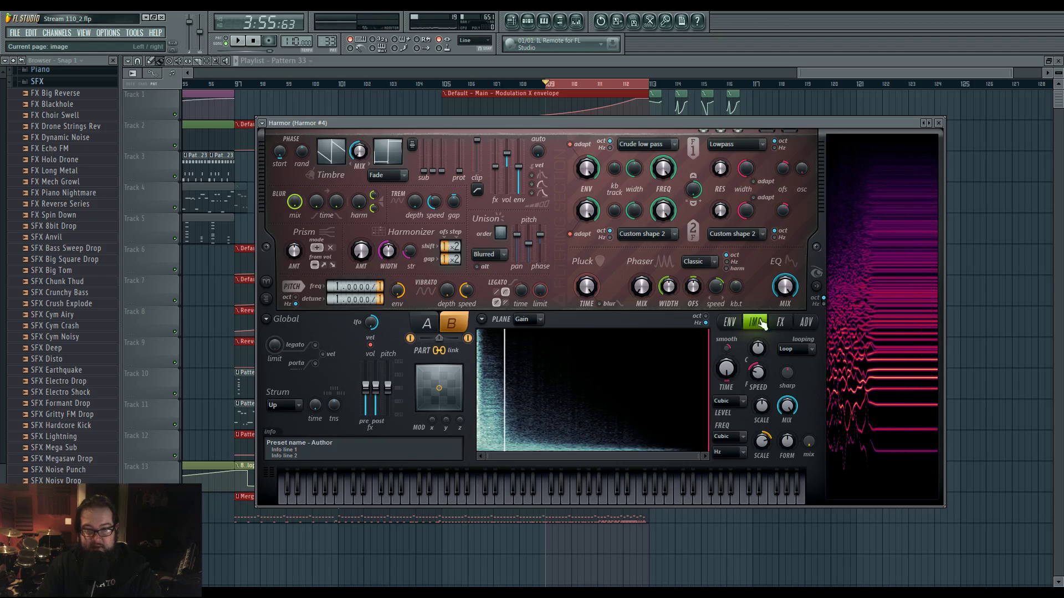
left_click(732, 323)
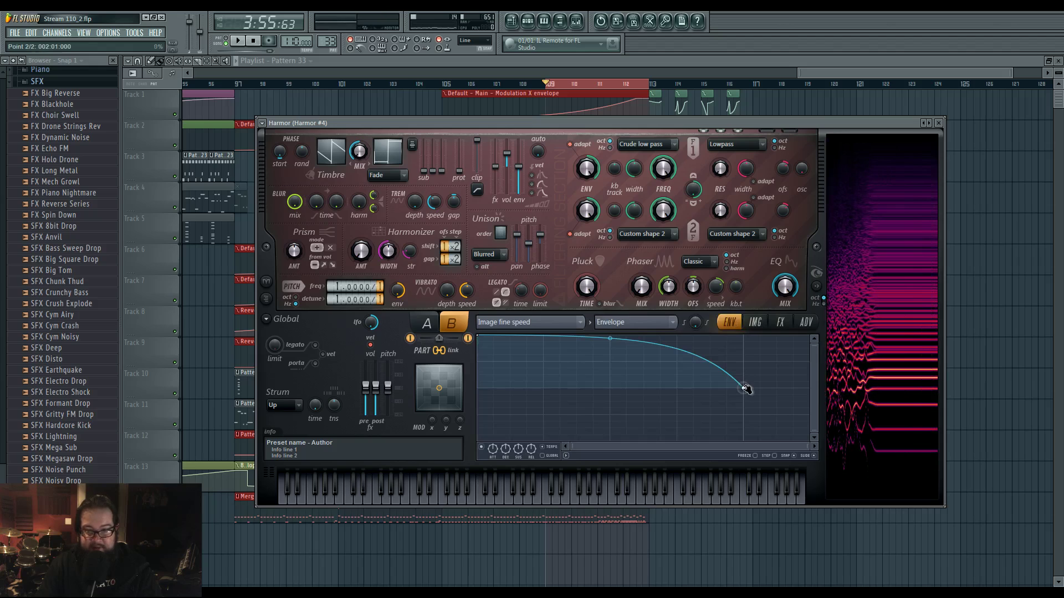
Reduce the image fine speed envelope's tension to a gently convex fall and copy the envelope to part A.
left_click_drag(746, 388, 743, 388)
left_click_drag(610, 340, 611, 353)
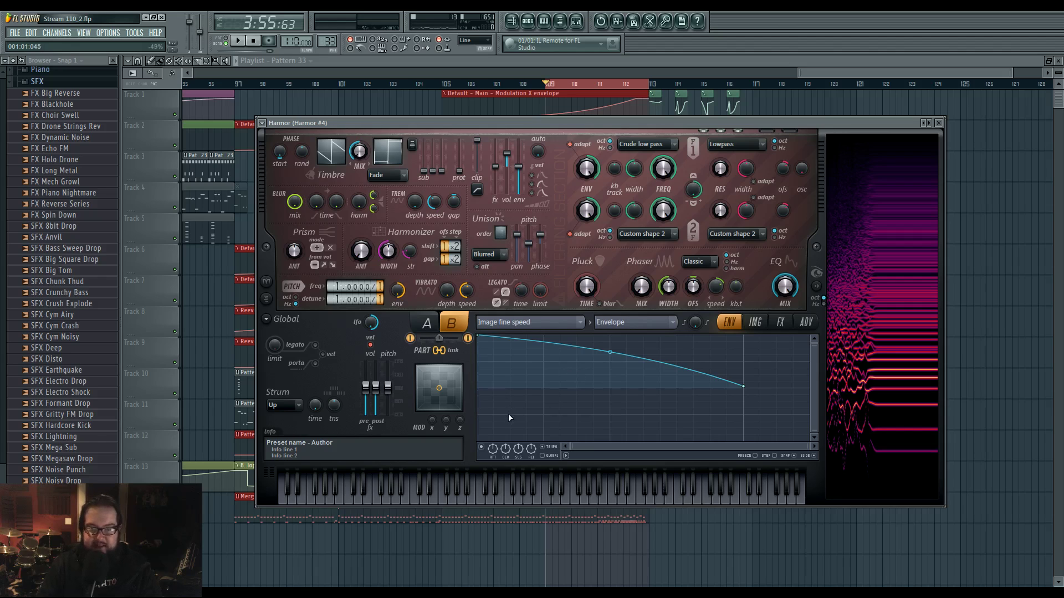
right_click(571, 438)
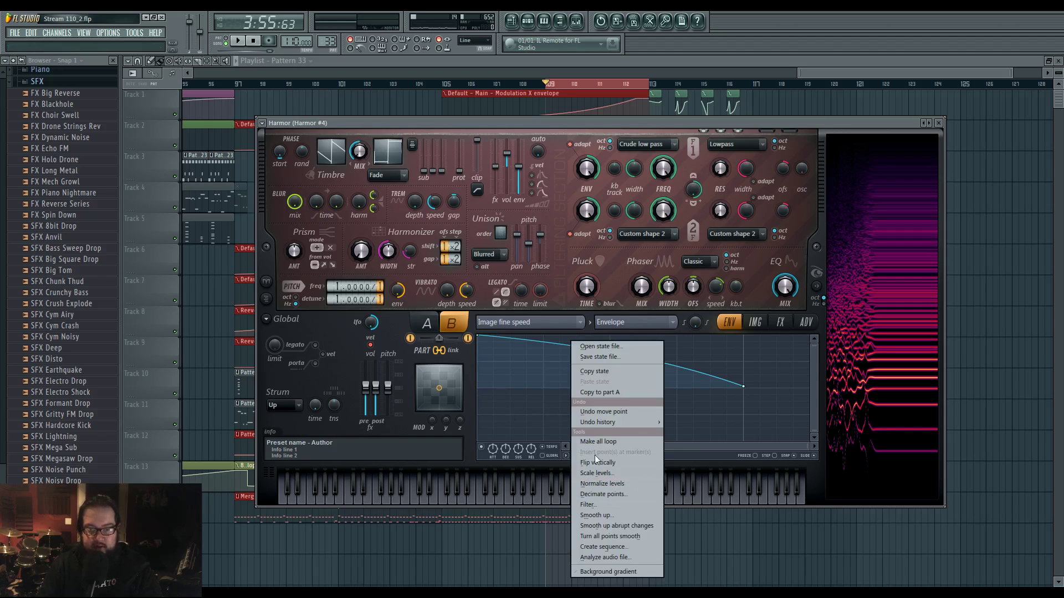
left_click(629, 394)
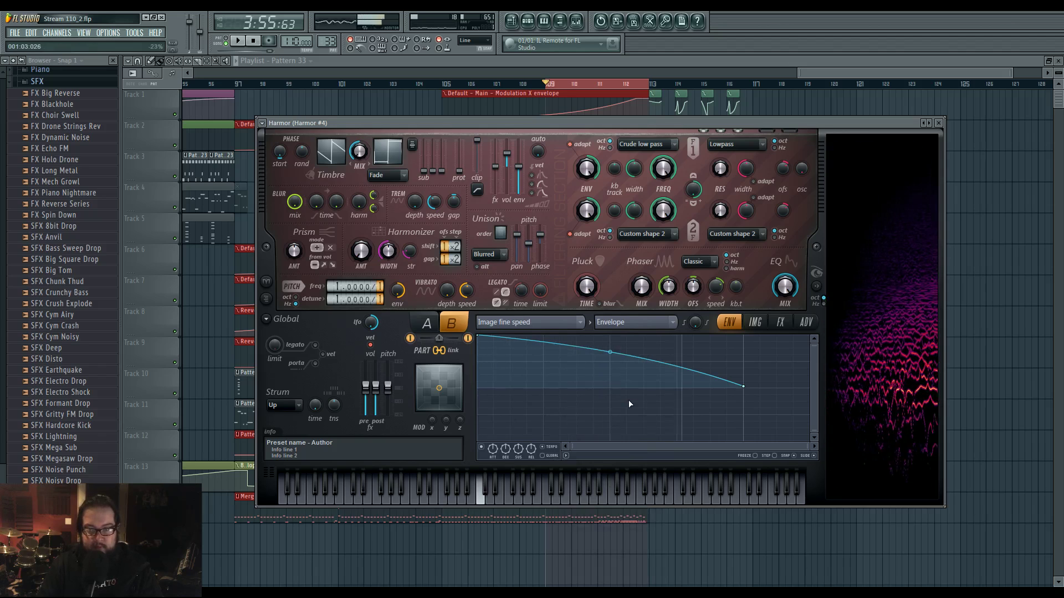
Raise the envelope's end point slightly above the centre, shorten the envelope, and audition it against the image playback.
left_click_drag(746, 389, 744, 383)
left_click_drag(806, 447, 819, 448)
left_click_drag(605, 382, 677, 382)
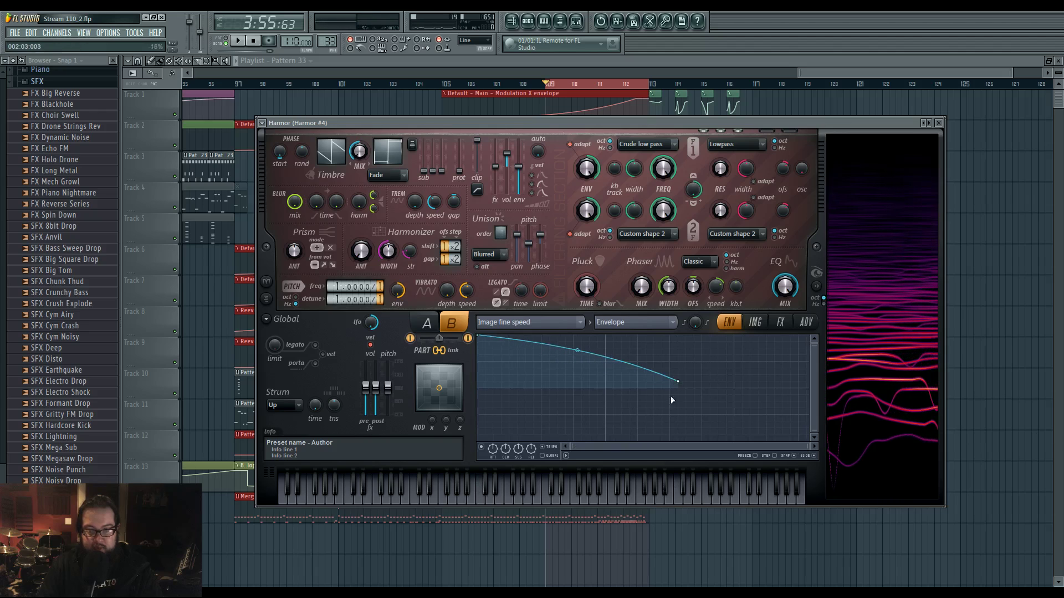
left_click(566, 455)
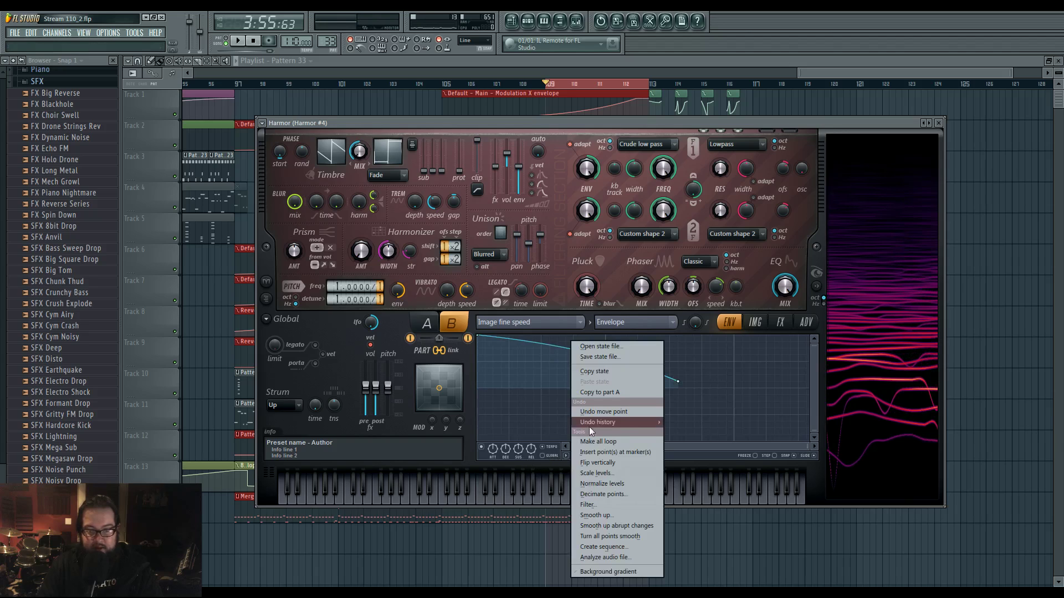
key("Escape")
left_click(763, 323)
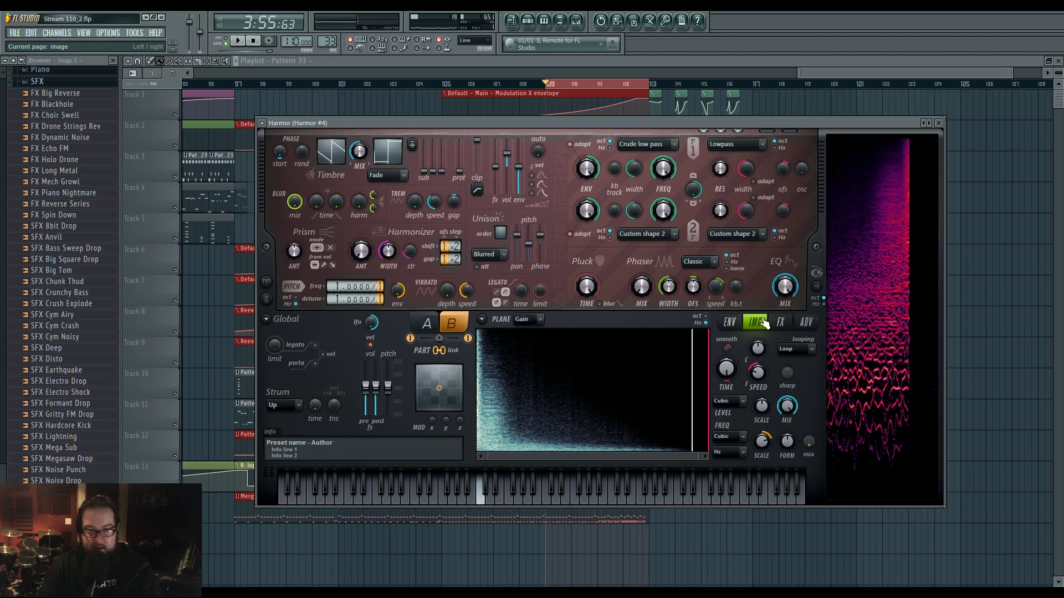
left_click(744, 323)
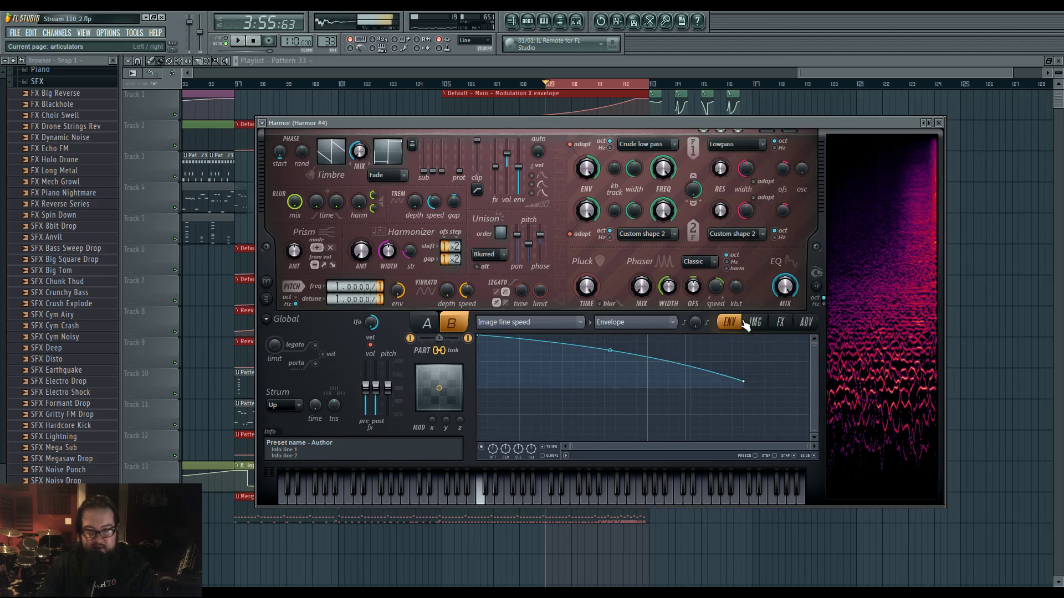
Shorten the image fine speed envelope further, bend its curve slightly concave, and check the playback on the image.
left_click_drag(743, 381, 711, 381)
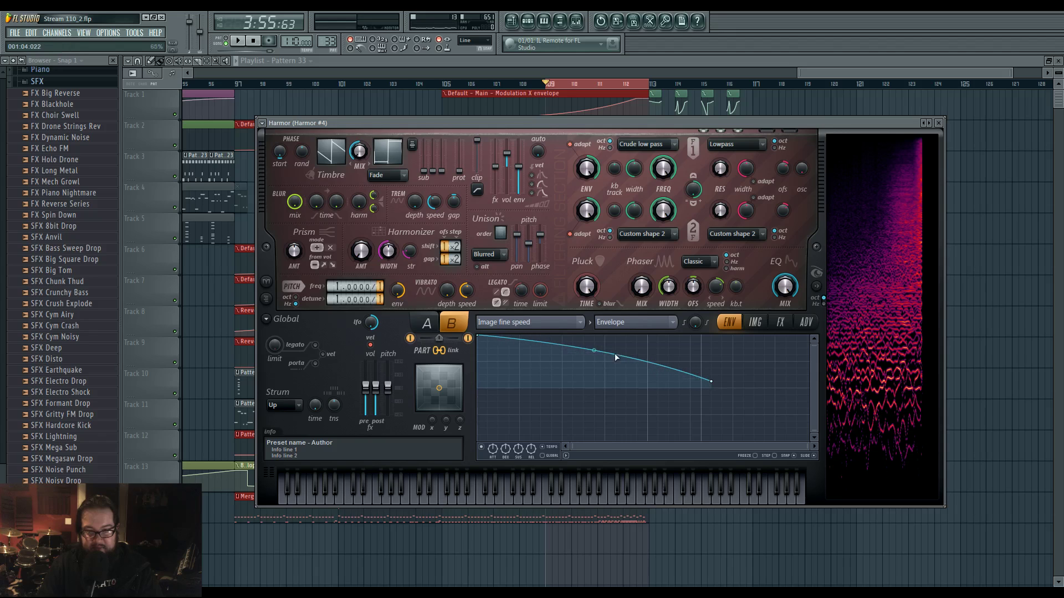
left_click(566, 455)
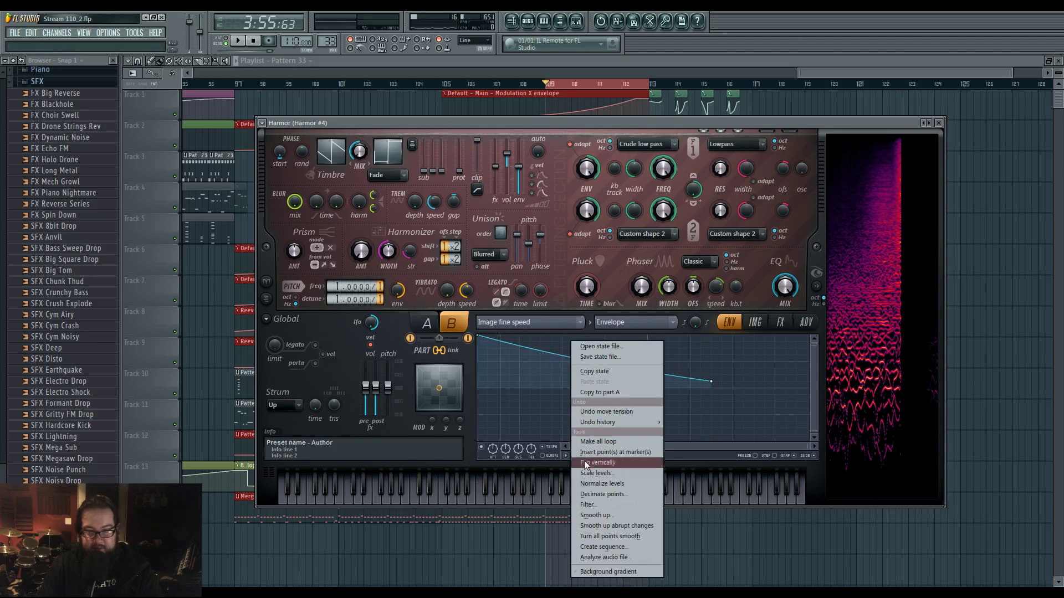
left_click(699, 355)
left_click(757, 323)
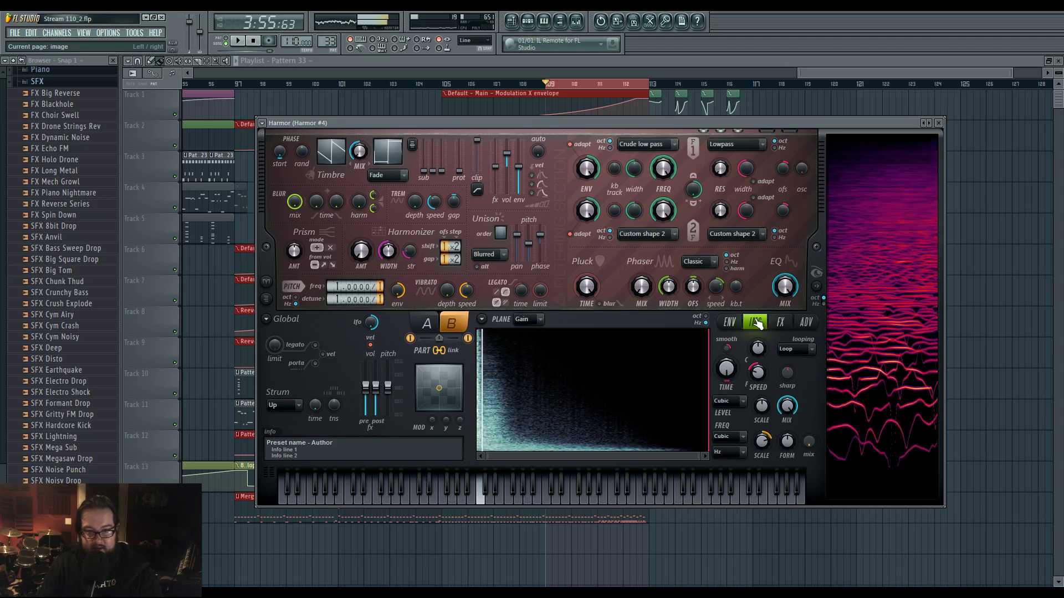
left_click(729, 322)
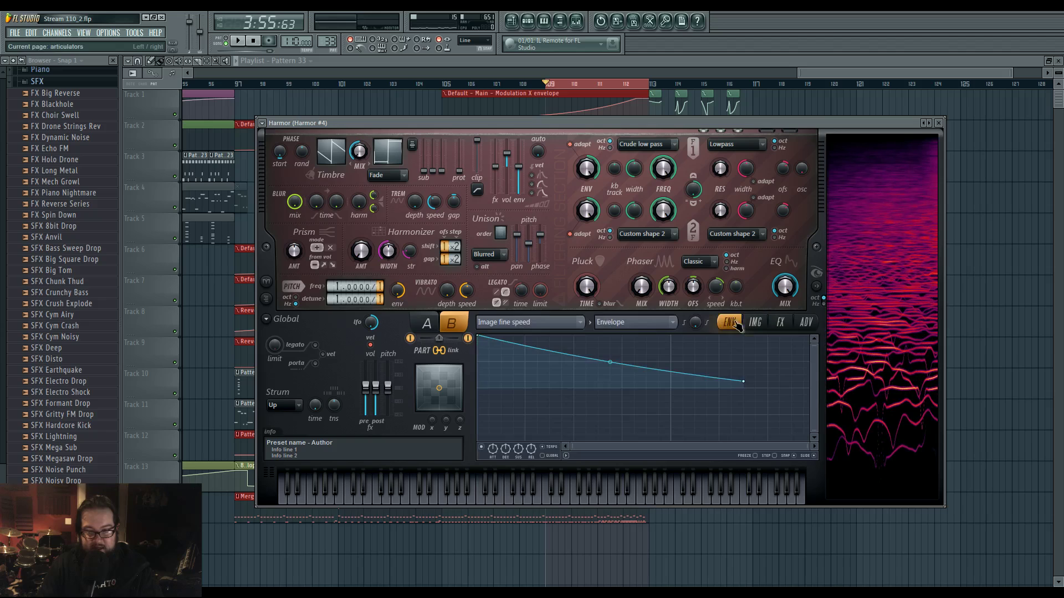
left_click_drag(779, 391, 796, 383)
left_click(755, 322)
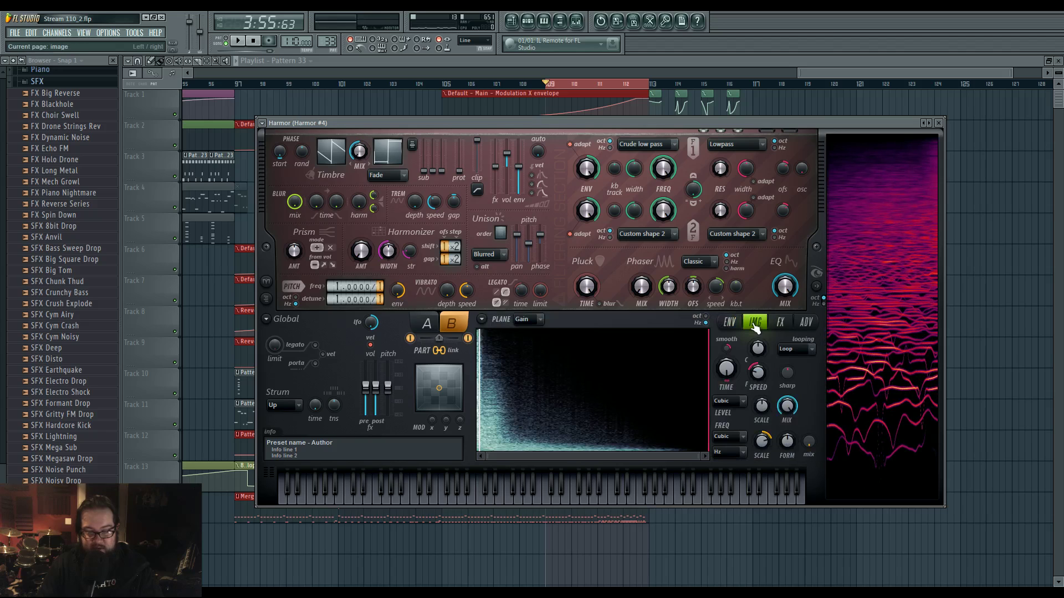
left_click(729, 322)
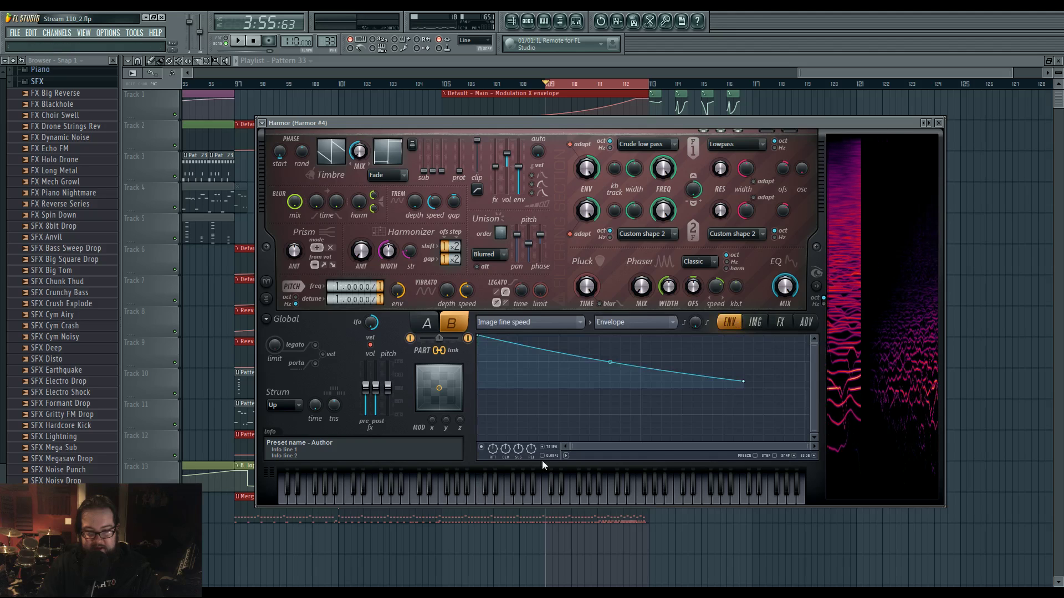
Copy the reshaped image fine speed envelope to part A and audition the result while watching the image playback.
left_click(566, 456)
left_click(629, 391)
left_click(755, 323)
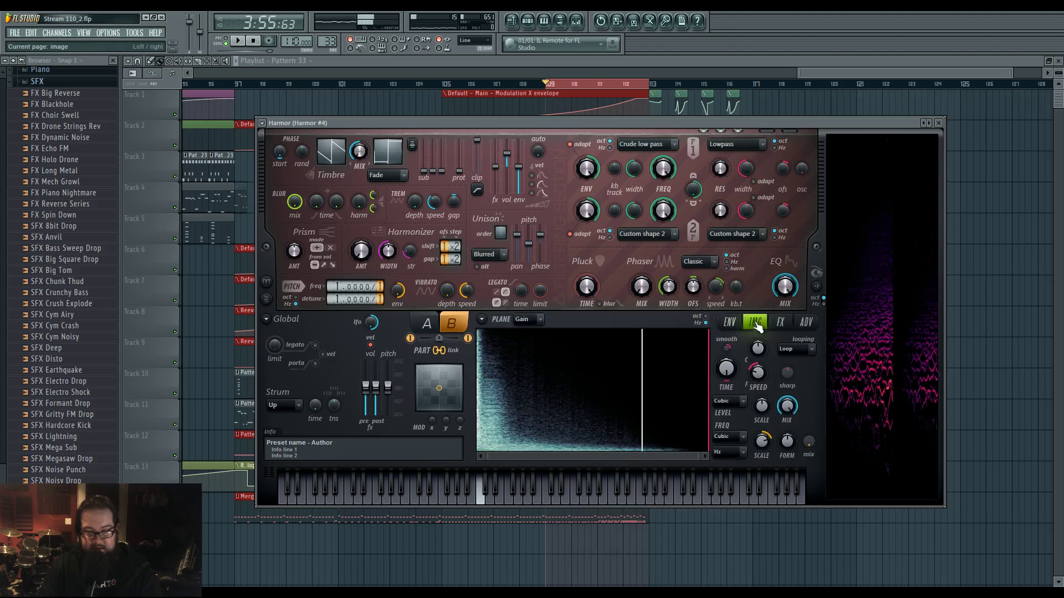
Adjust part B's image time offset and audition the sound.
left_click(729, 322)
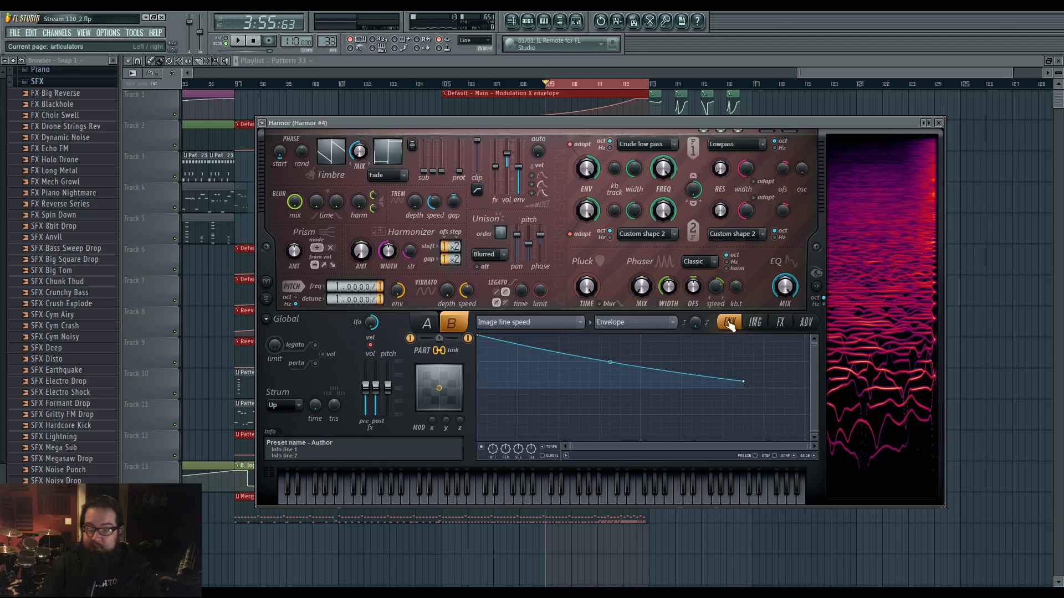
left_click(754, 322)
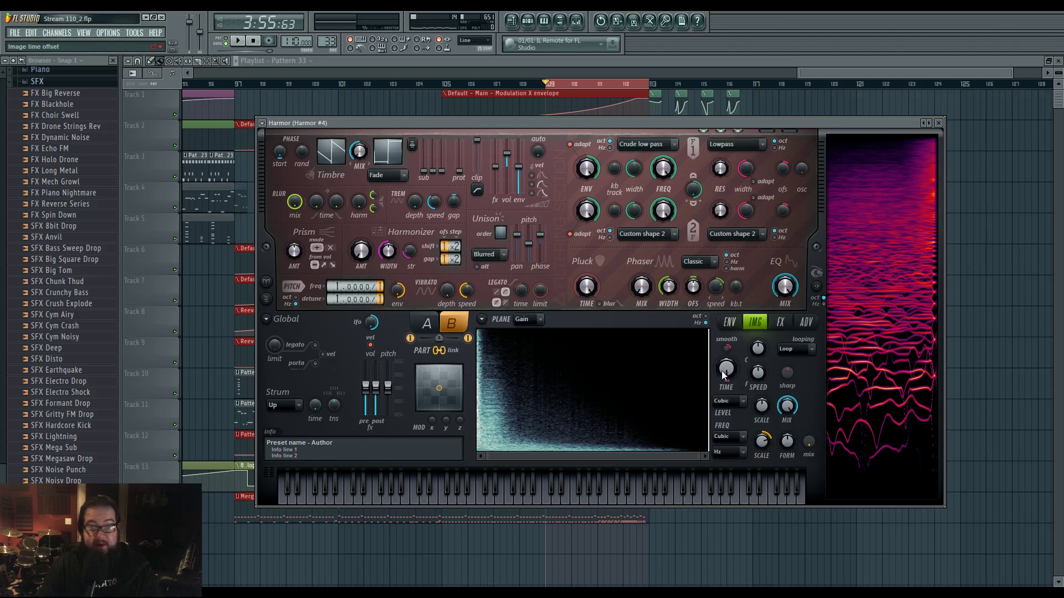
left_click_drag(727, 371, 727, 402)
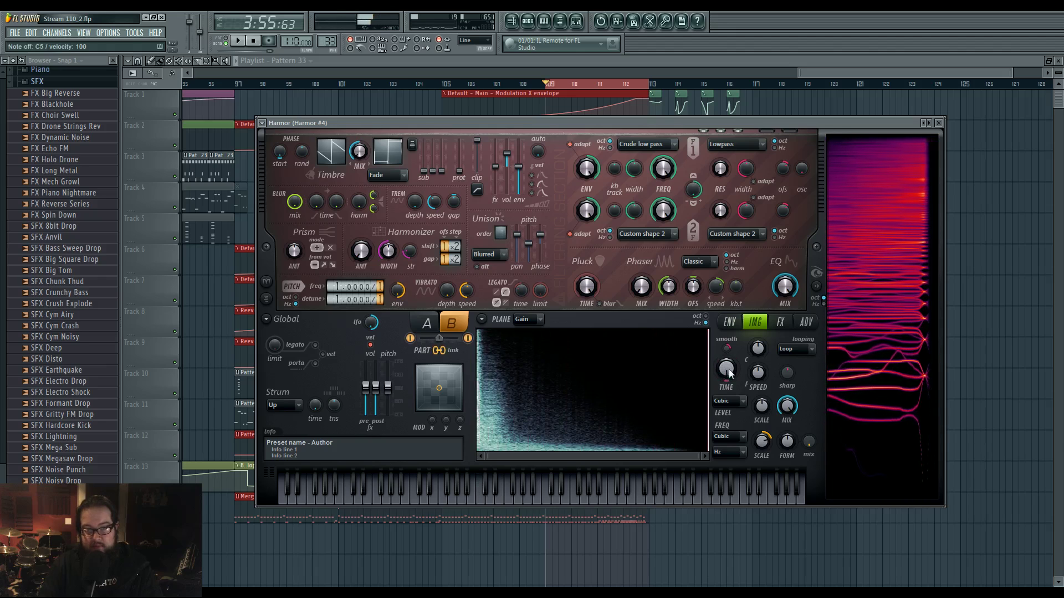
left_click(527, 22)
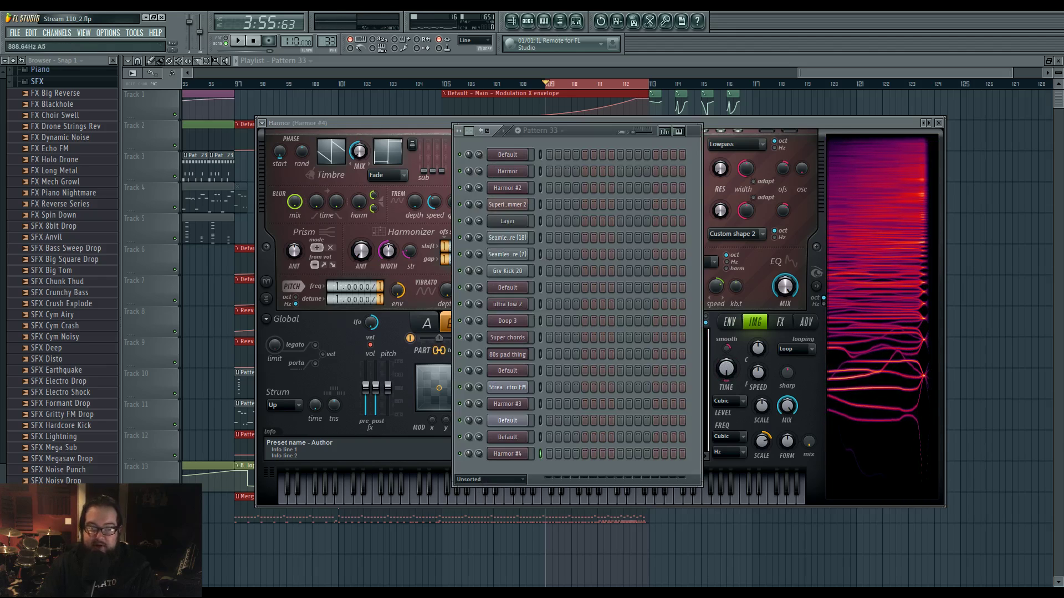
right_click(325, 41)
left_click(383, 47)
left_click(407, 44)
right_click(520, 455)
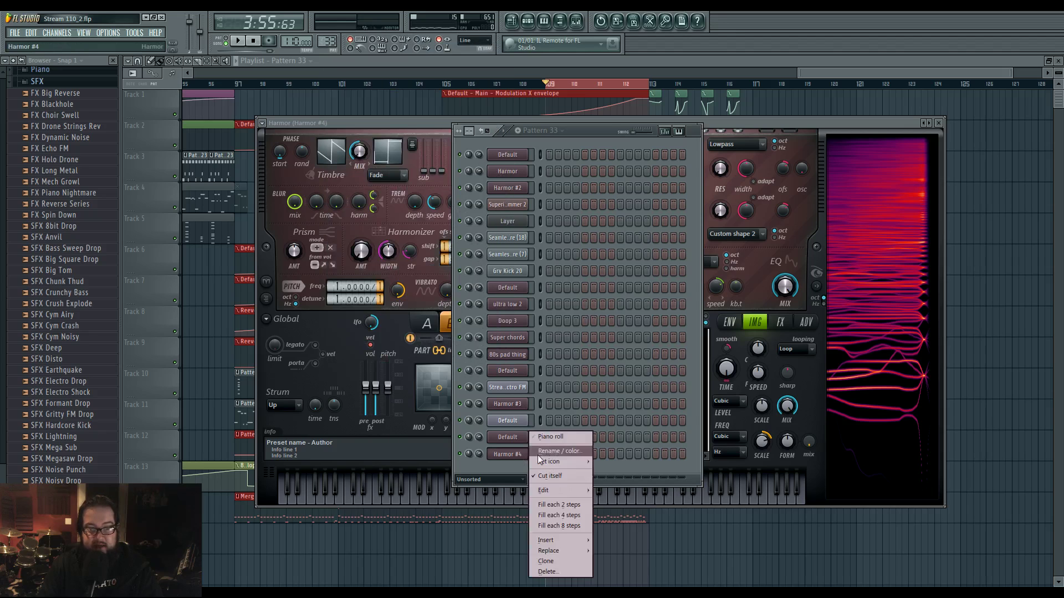
left_click(545, 452)
right_click(515, 450)
left_click(541, 463)
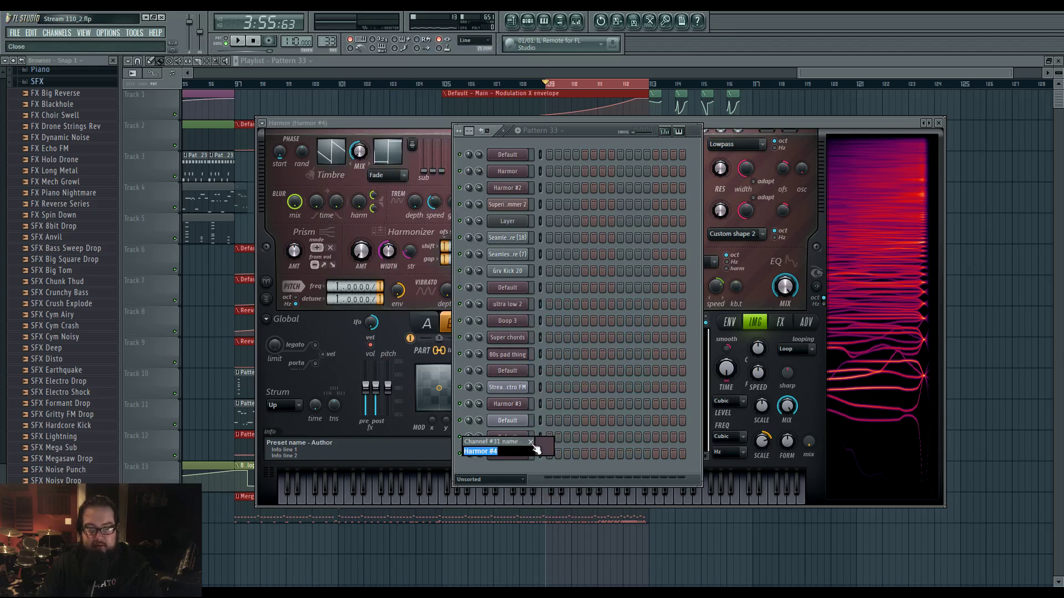
left_click(533, 446)
right_click(531, 463)
right_click(531, 463)
right_click(532, 459)
key("Escape")
right_click(481, 454)
key("Escape")
key("F6")
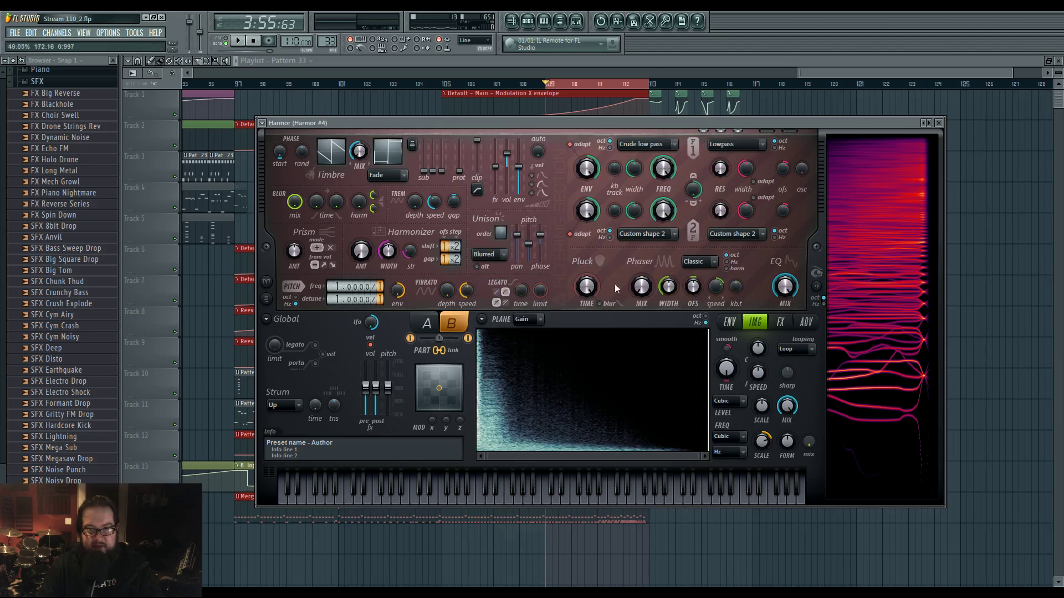
key("F6")
left_click(512, 454)
right_click(512, 455)
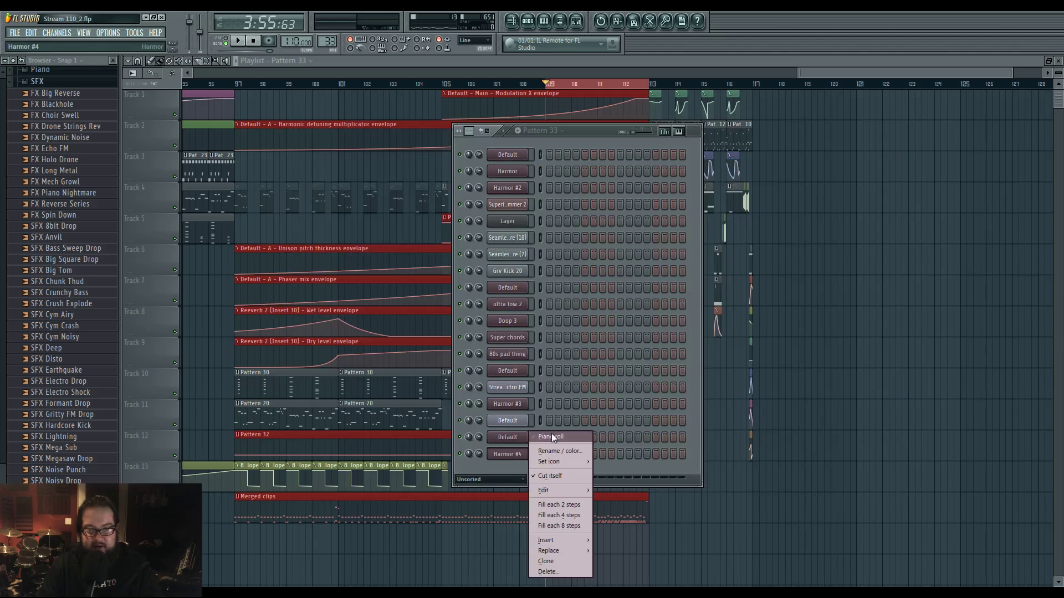
left_click(549, 451)
left_click(543, 449)
right_click(517, 450)
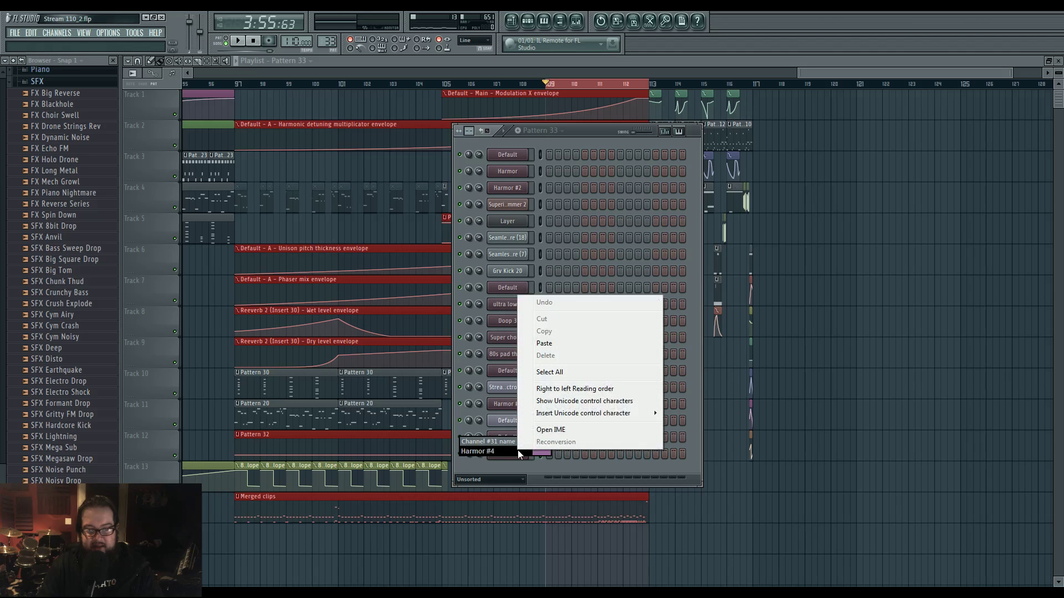
left_click(574, 431)
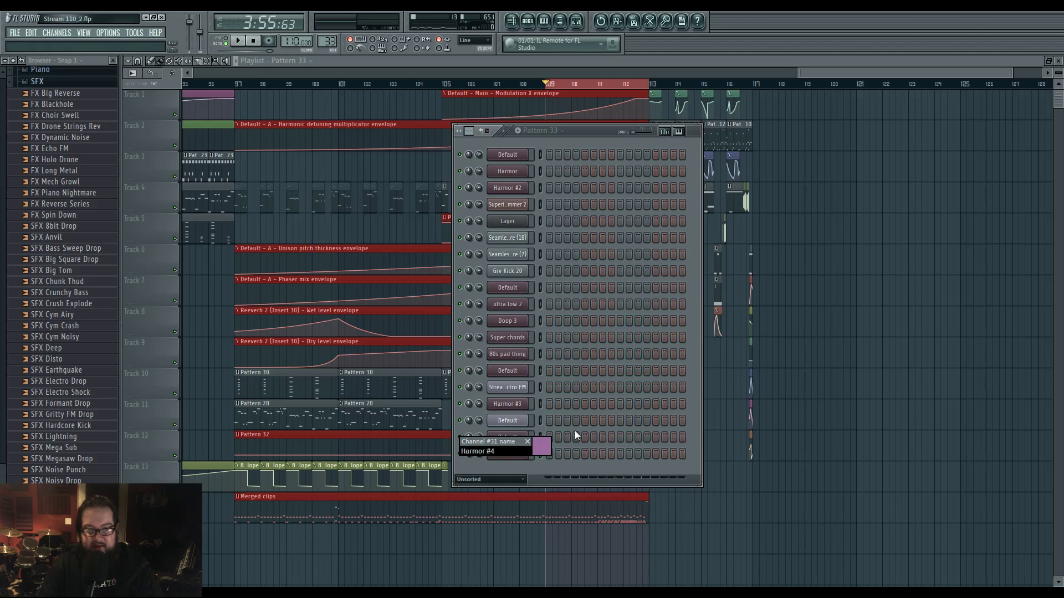
right_click(517, 450)
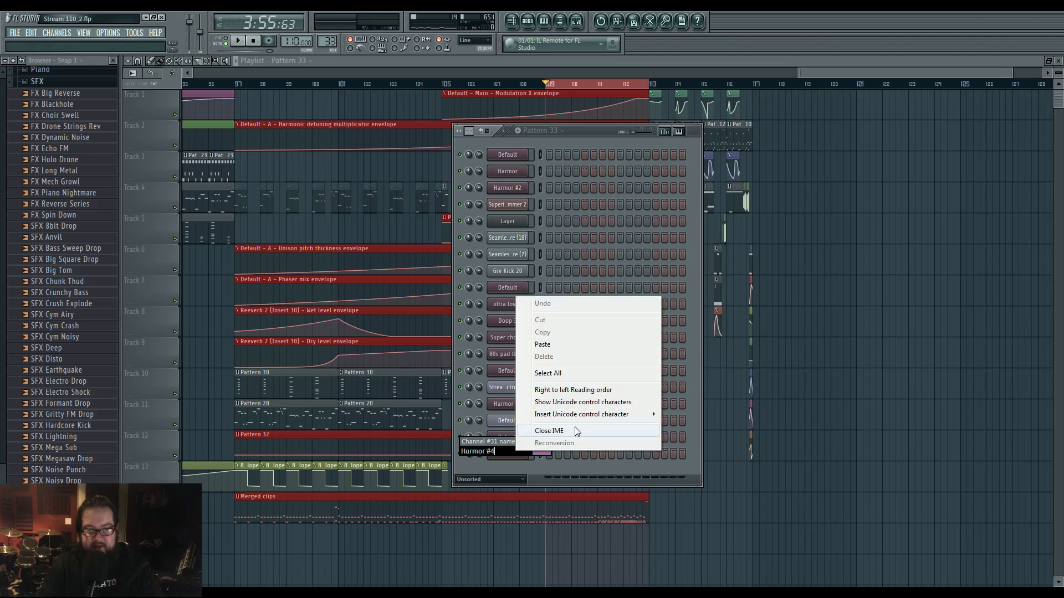
left_click(576, 431)
key("Return")
right_click(516, 456)
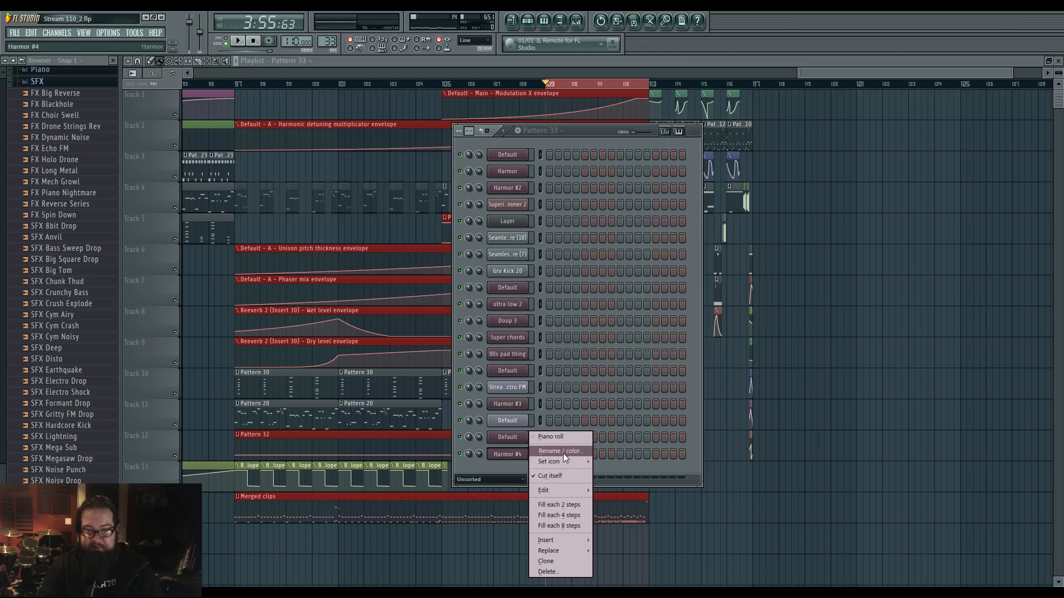
left_click(510, 457)
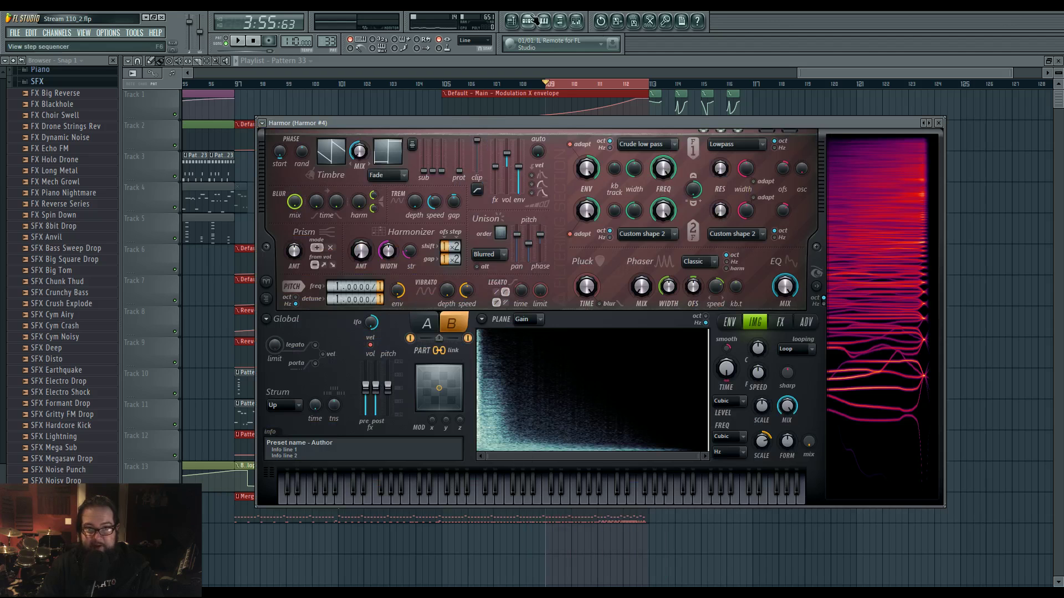
Draw a C5 note about four bars long from the start of Pattern 33 in Harmor #4's piano roll.
left_click(528, 21)
right_click(522, 453)
left_click(550, 436)
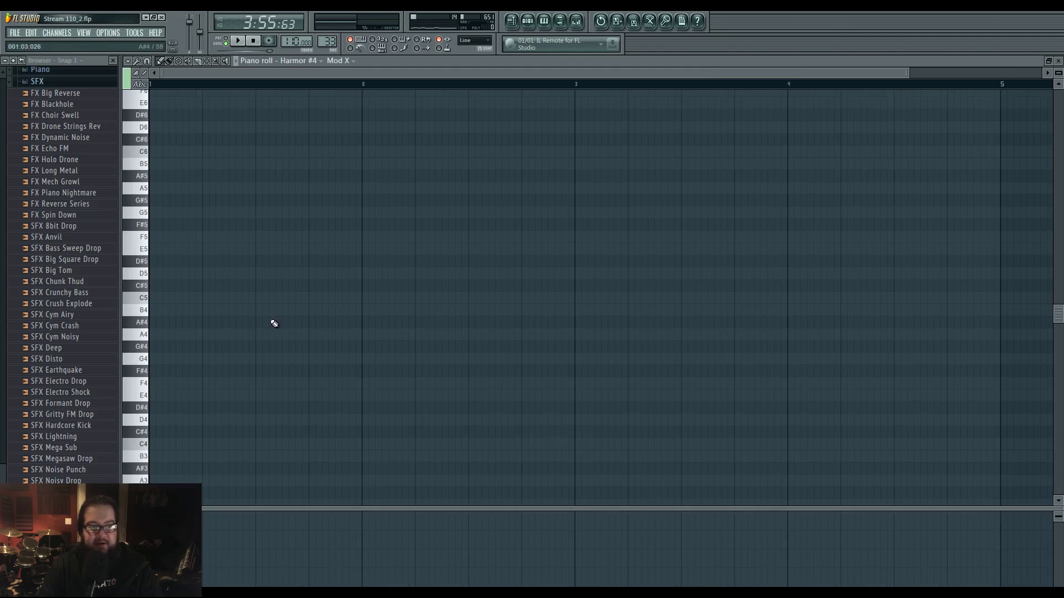
left_click(166, 298)
scroll(224, 334, "down", 1)
left_click_drag(169, 299, 872, 309)
Place Pattern 33 on playlist Track 15, starting at bar 109.
left_click(510, 22)
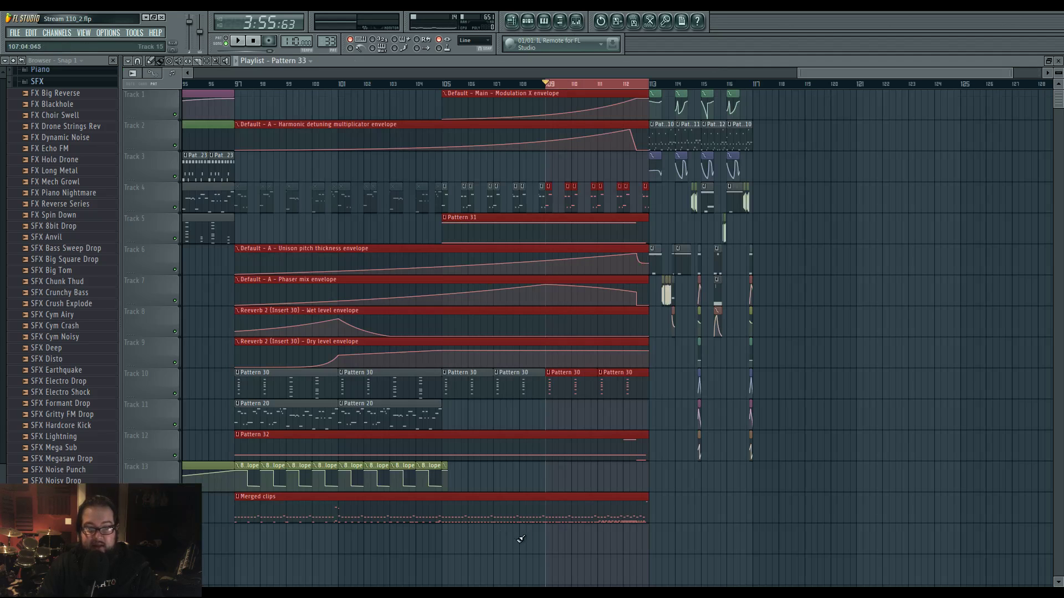
left_click(577, 541)
scroll(580, 465, "down", 5)
scroll(579, 464, "down", 1)
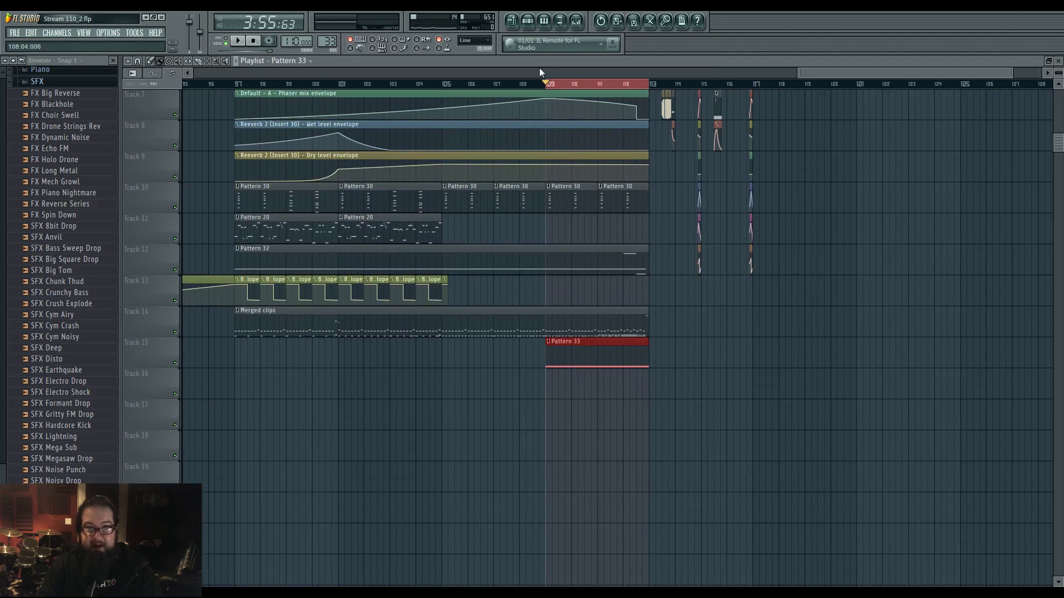
Create an automation clip for Harmor #4 part B's image time offset beneath Pattern 33, spanning bars 109 to 113.
left_click(527, 21)
left_click(505, 452)
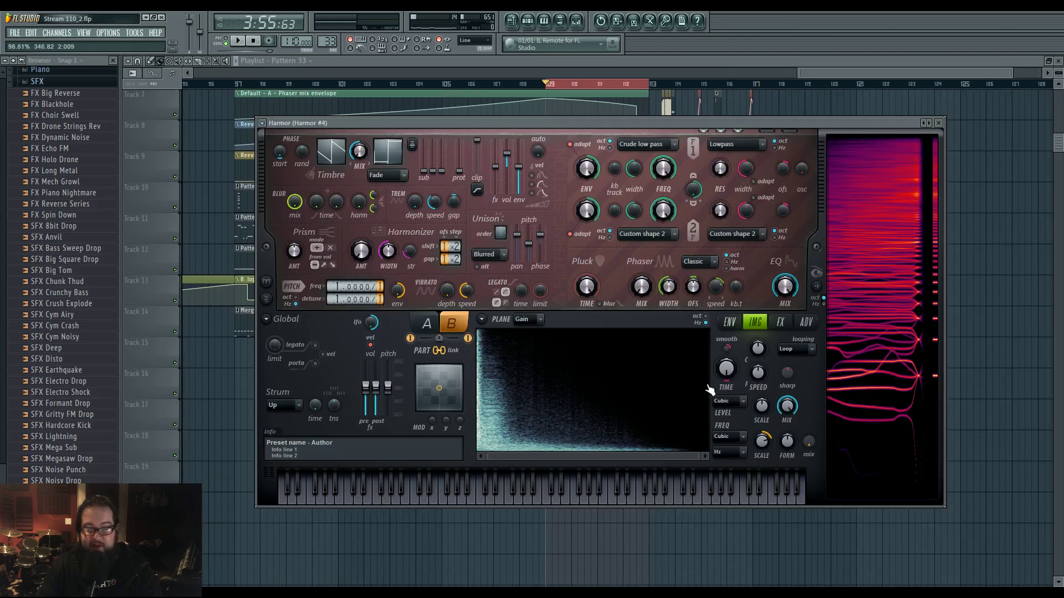
right_click(727, 370)
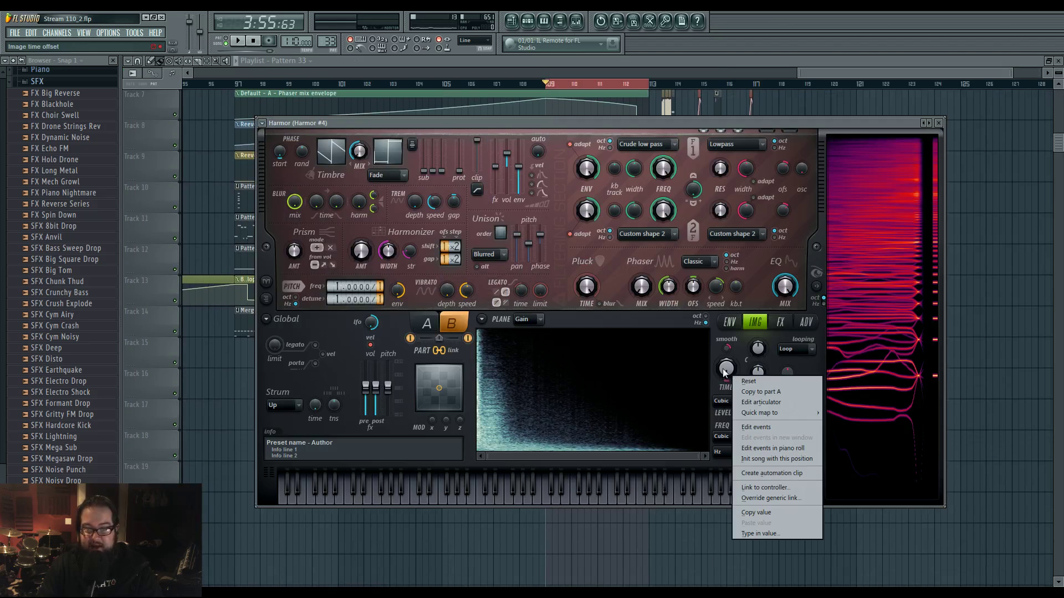
left_click(776, 473)
left_click_drag(578, 104, 572, 473)
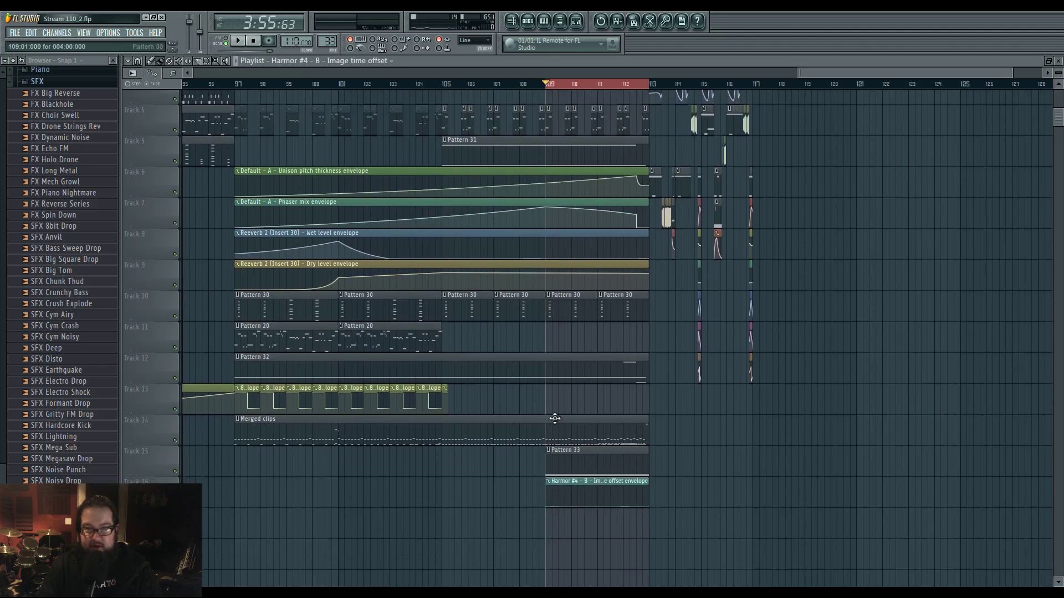
Link Harmor #4 part A's image time offset to the automation clip controlling part B's image time offset.
left_click(527, 21)
scroll(499, 471, "down", 3)
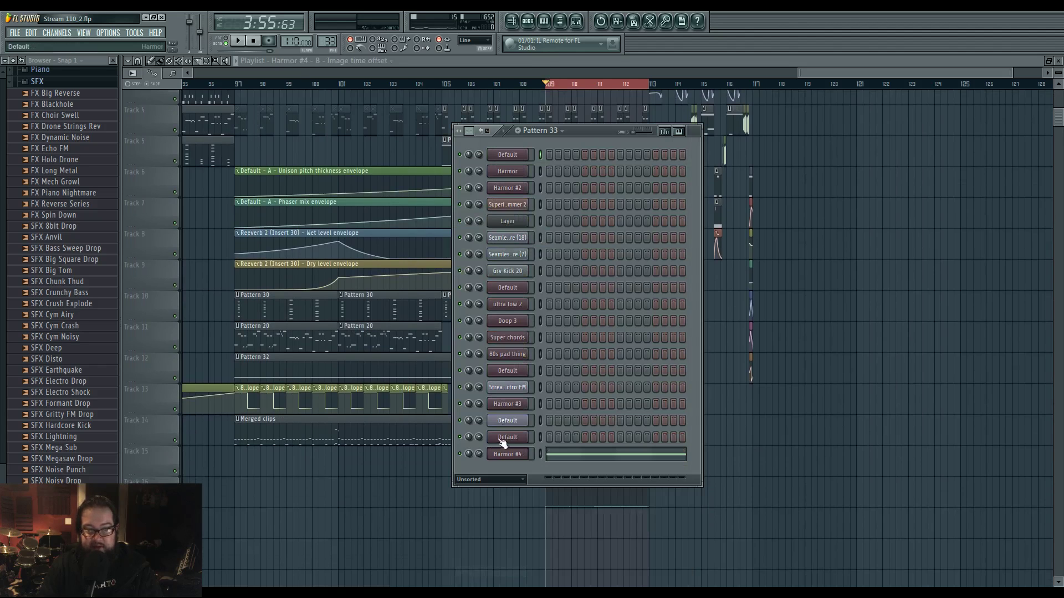
left_click(504, 430)
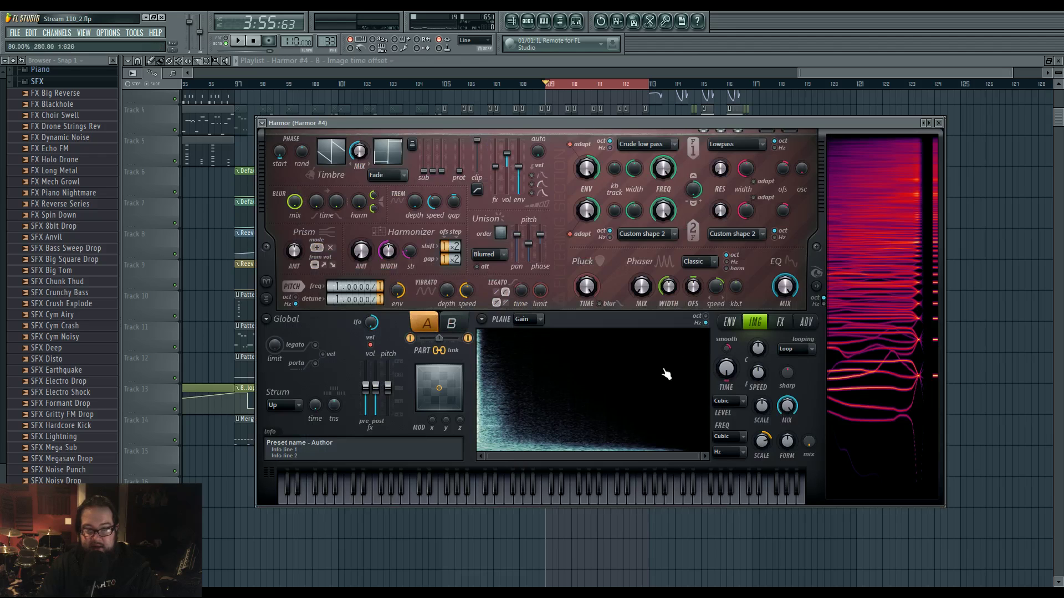
right_click(726, 368)
left_click(774, 477)
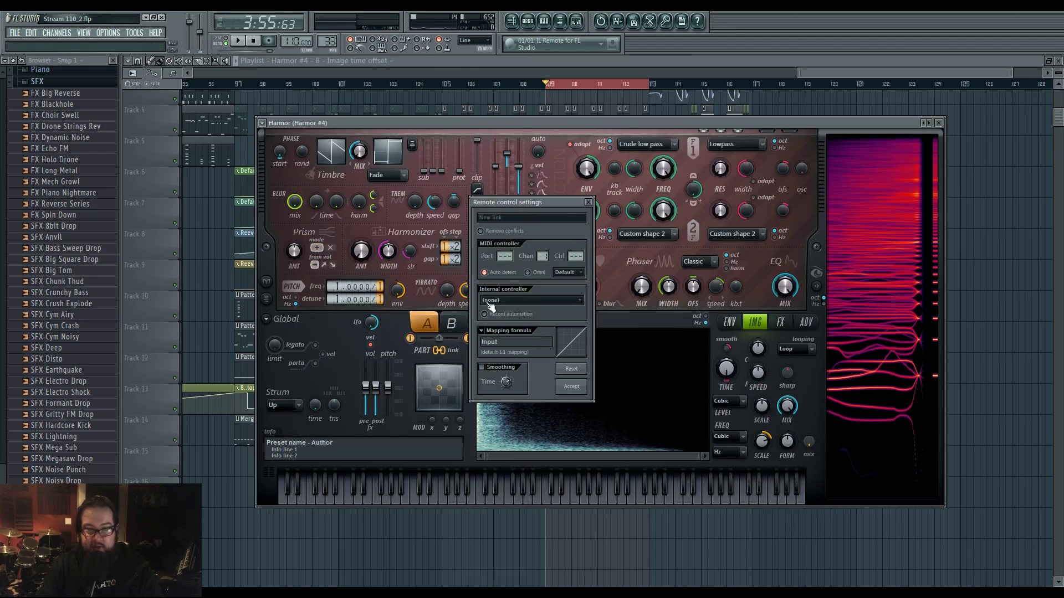
left_click(523, 302)
left_click(554, 571)
left_click(571, 388)
left_click(529, 560)
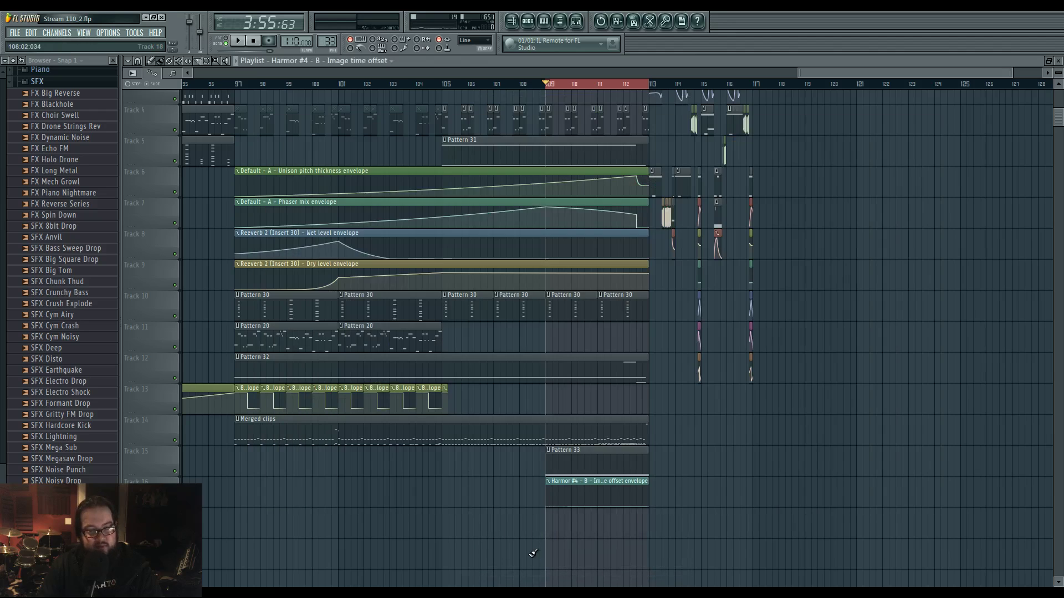
Shape the image time offset automation into a straight ramp falling from bar 109 to bar 113 and start playback.
left_click_drag(549, 505, 555, 529)
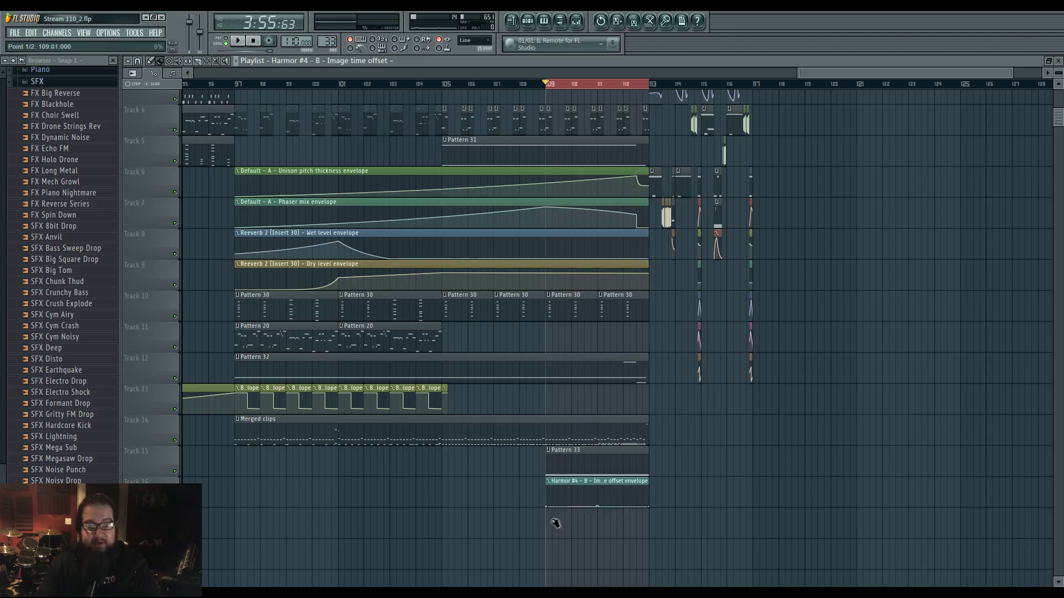
left_click_drag(555, 530, 544, 452)
key("space")
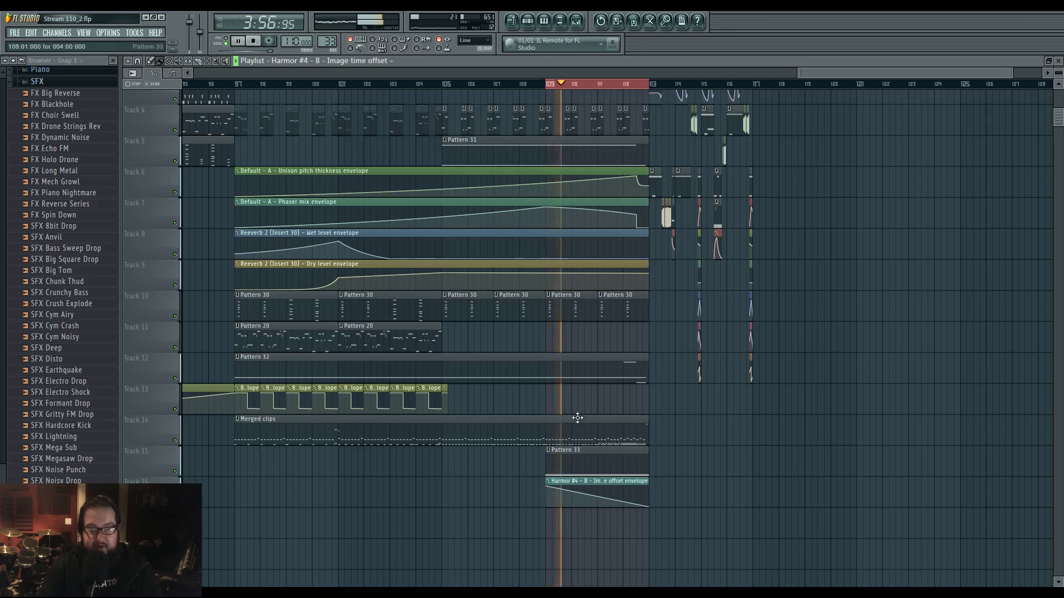
Watch Harmor #4's image playback position while auditioning the automated section.
left_click(534, 25)
left_click(497, 449)
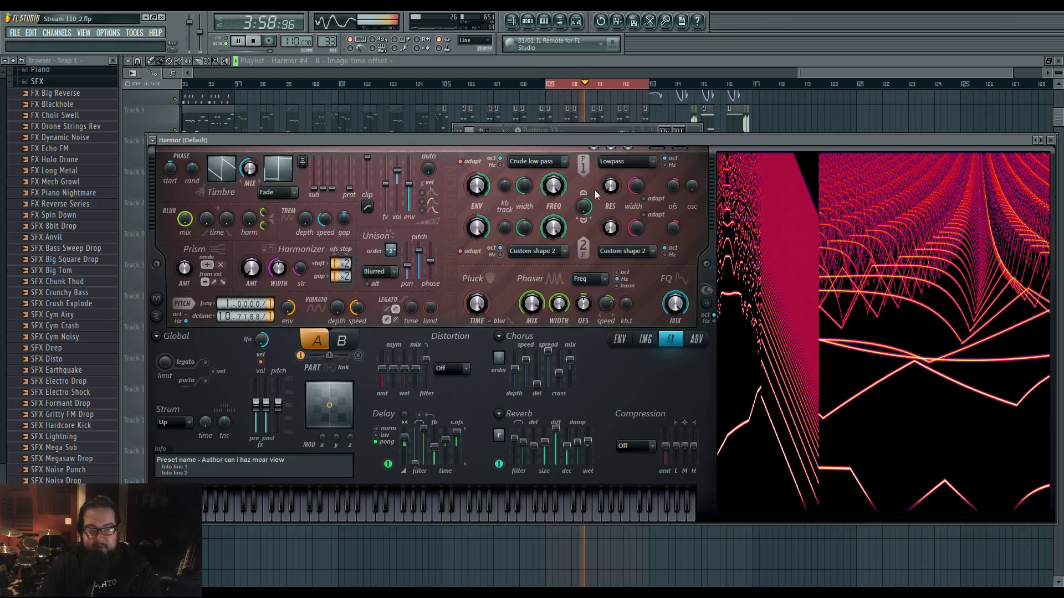
left_click(653, 340)
key("F6")
left_click(504, 455)
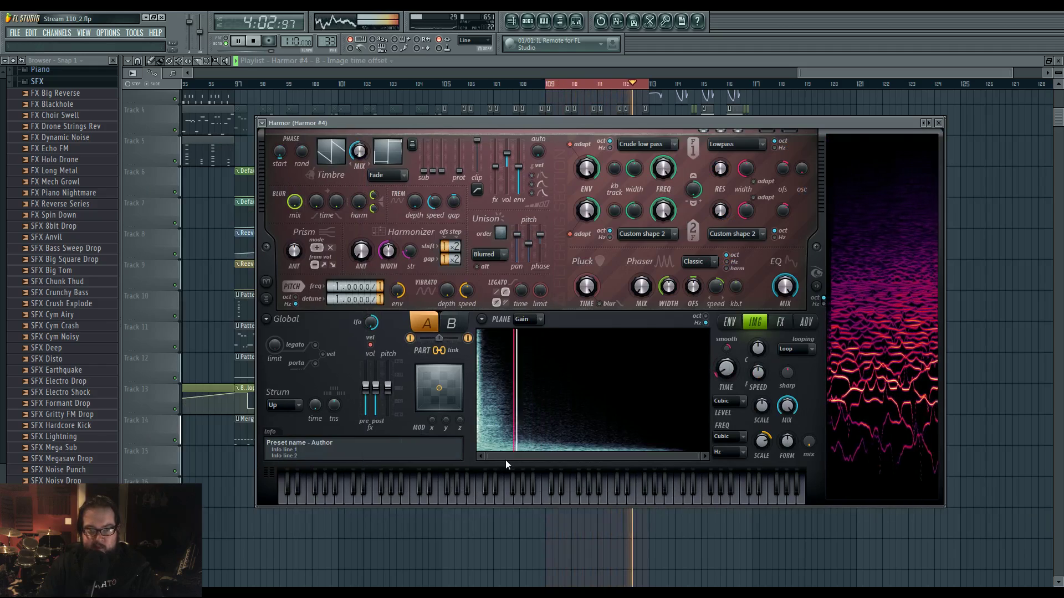
key("space")
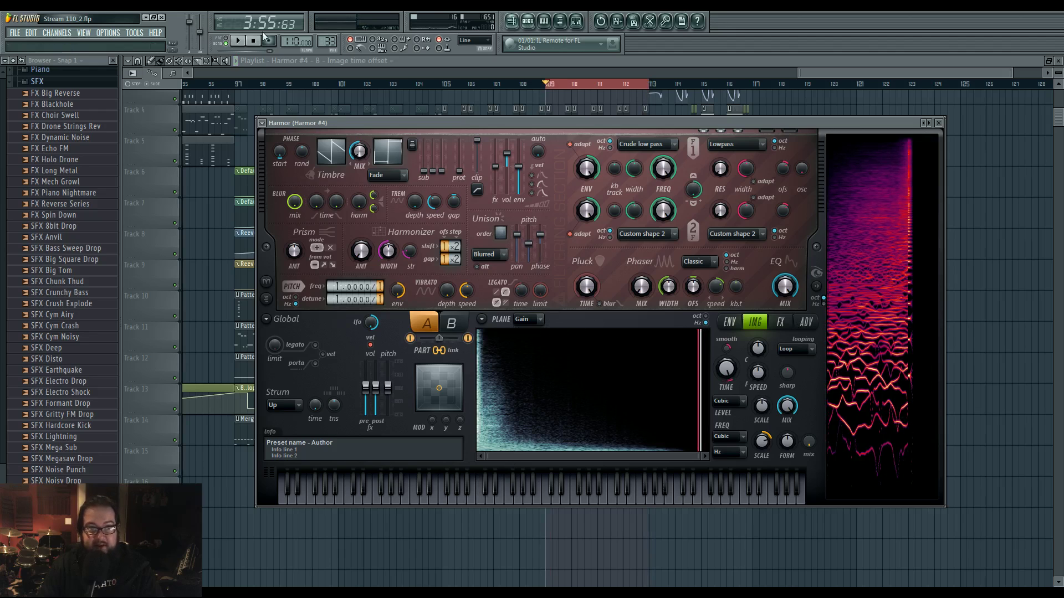
Solo the Pattern 33 track together with its image time offset automation and play the section.
key("F6")
key("F5")
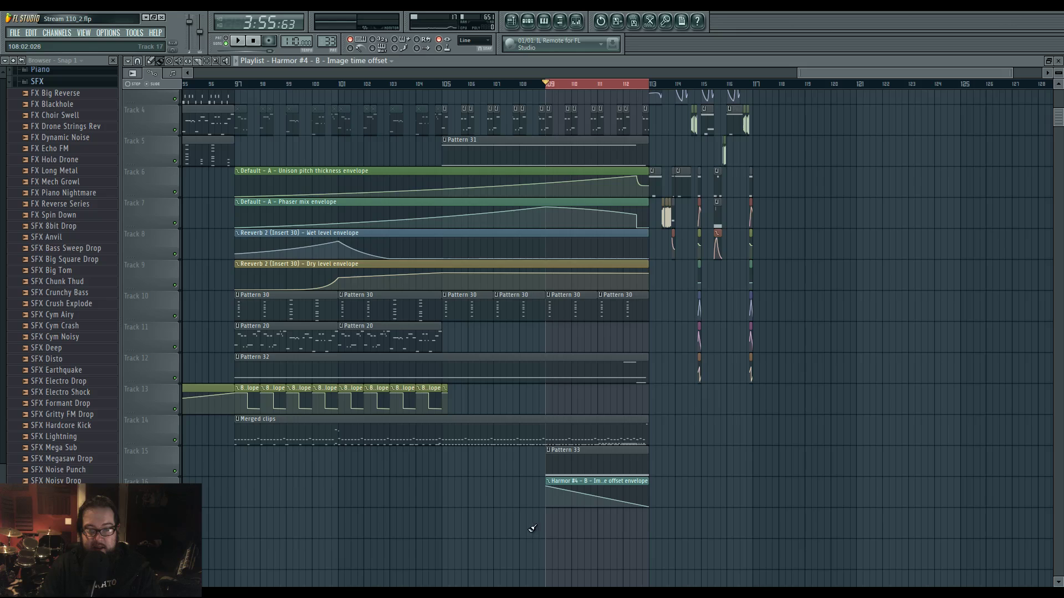
left_click(150, 467)
key("space")
left_click(535, 23)
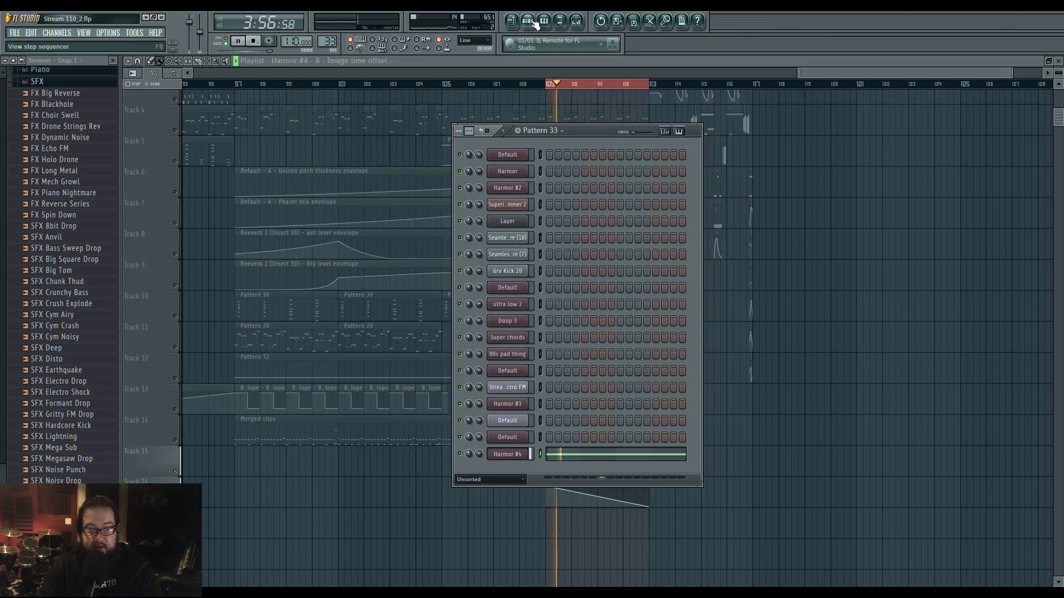
key("space")
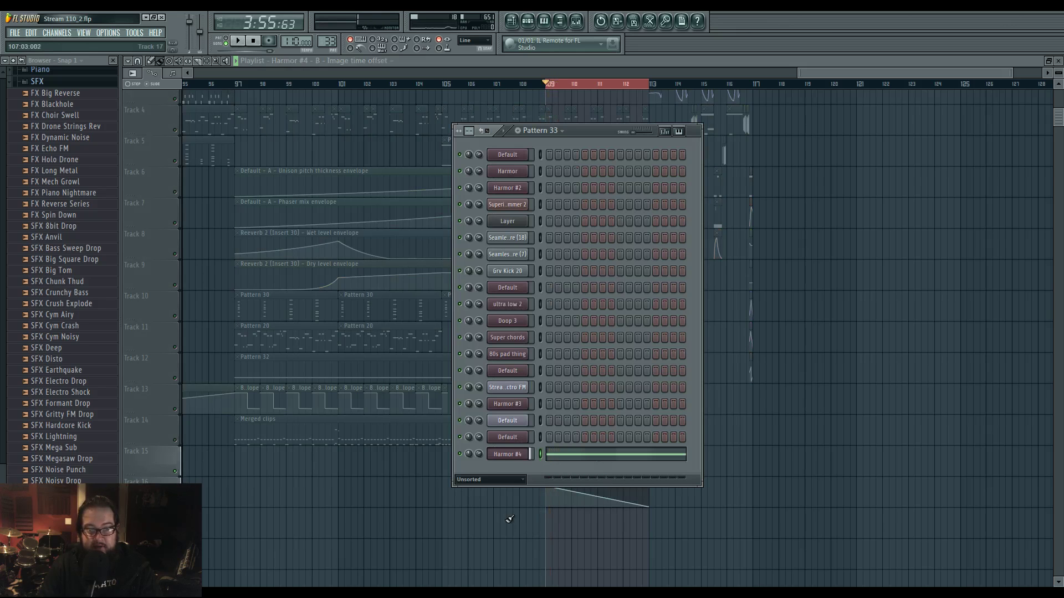
key("F6")
key("space")
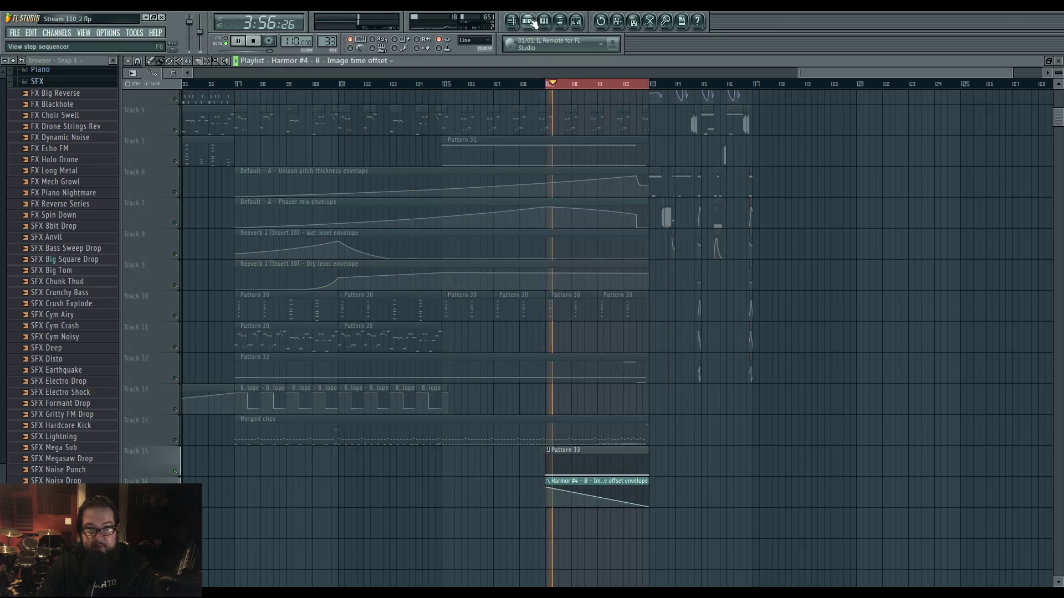
Examine how Harmor #4's image position follows the automation while listening to the soloed thunder sheet.
key("F6")
left_click(513, 461)
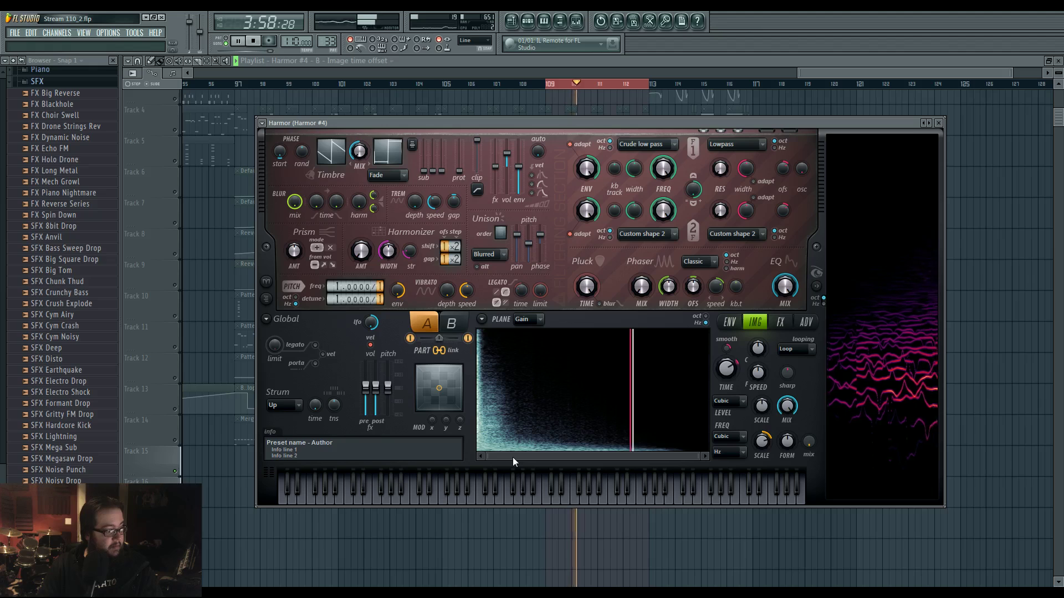
key("space")
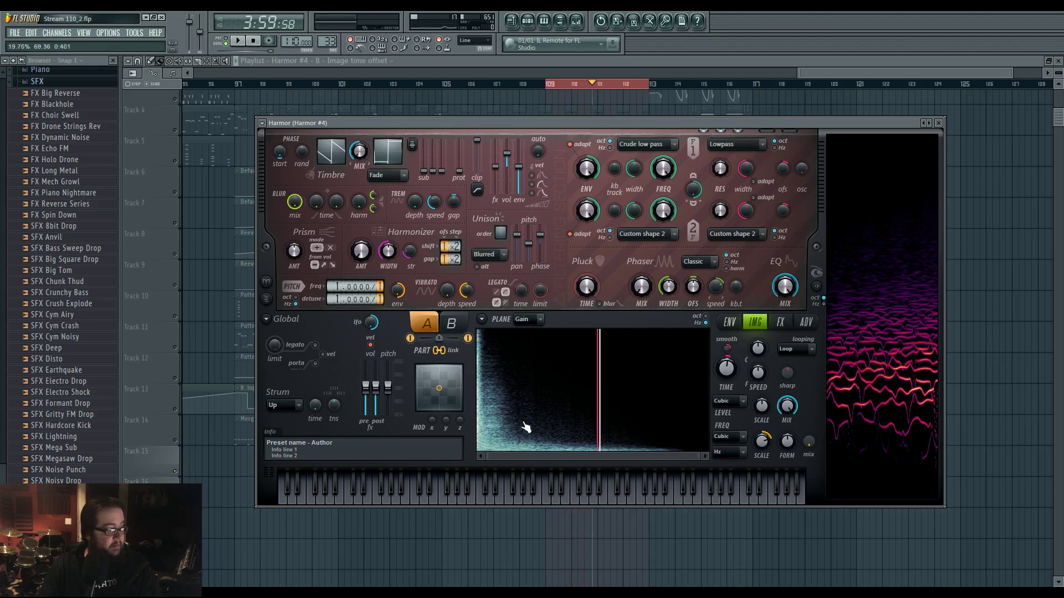
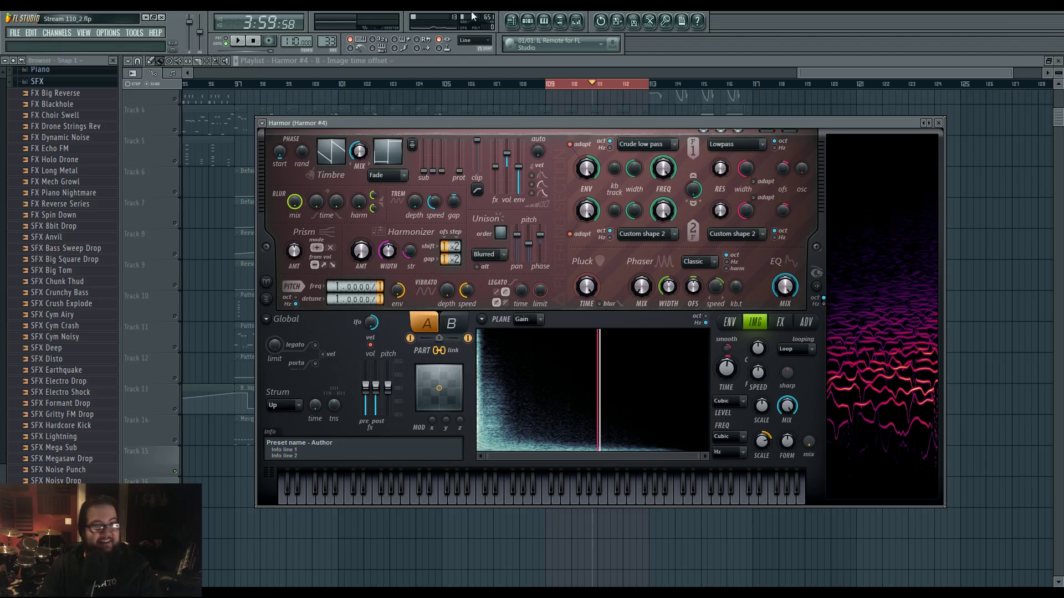
left_click(245, 40)
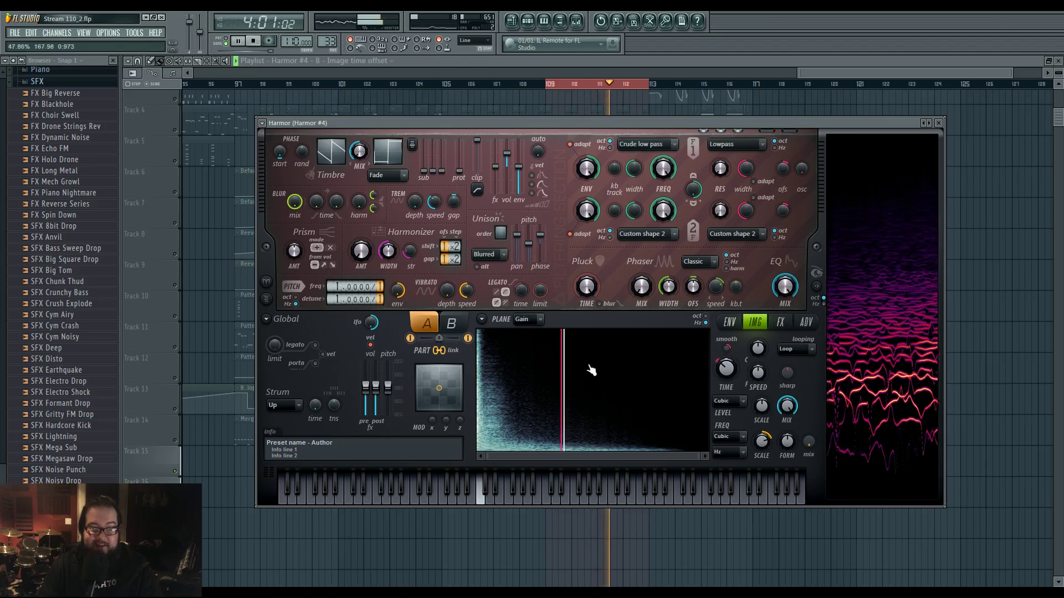
Route Harmor #4 to mixer Insert 32.
left_click(528, 21)
left_click(516, 455)
left_click_drag(639, 123, 637, 323)
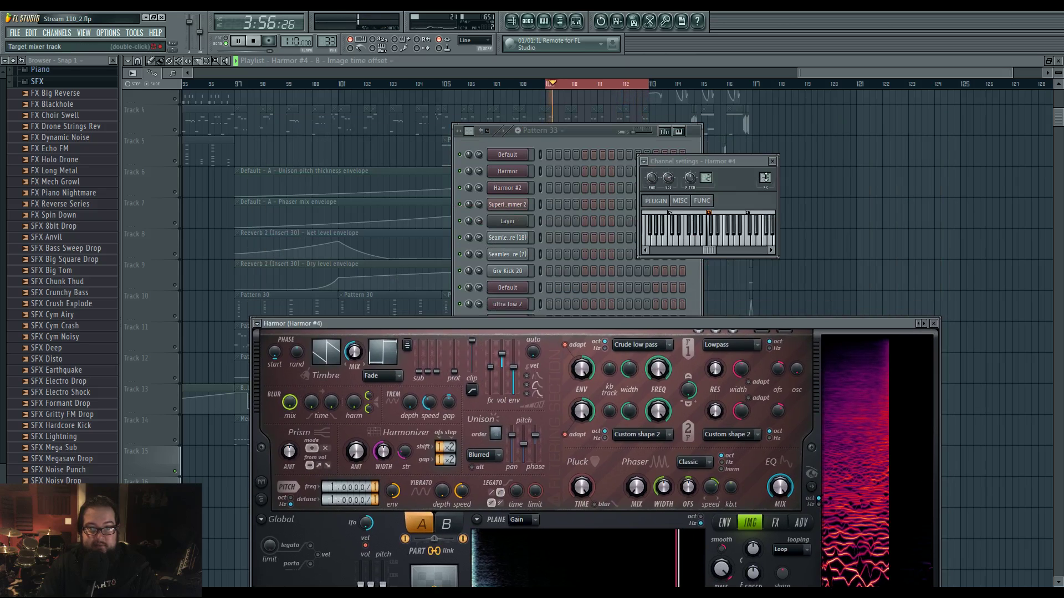
key("F9")
left_click_drag(765, 177, 753, 201)
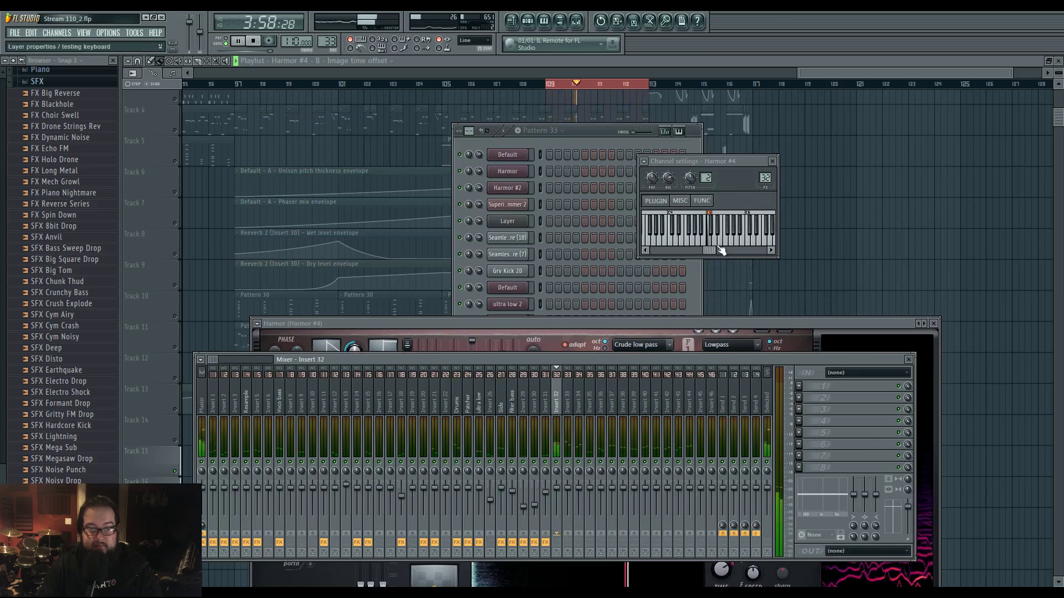
Add Fruity Parametric EQ 2 to Insert 32, cutting the lows and mids and boosting the highs.
left_click(813, 388)
mouse_move(842, 381)
left_click(917, 393)
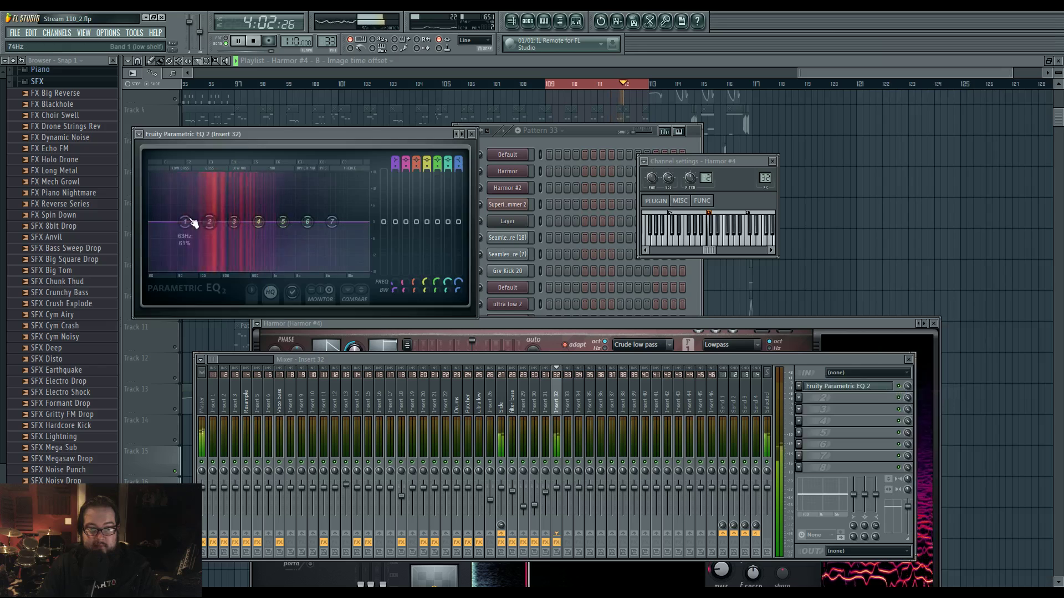
left_click_drag(199, 246, 201, 248)
left_click_drag(234, 222, 309, 227)
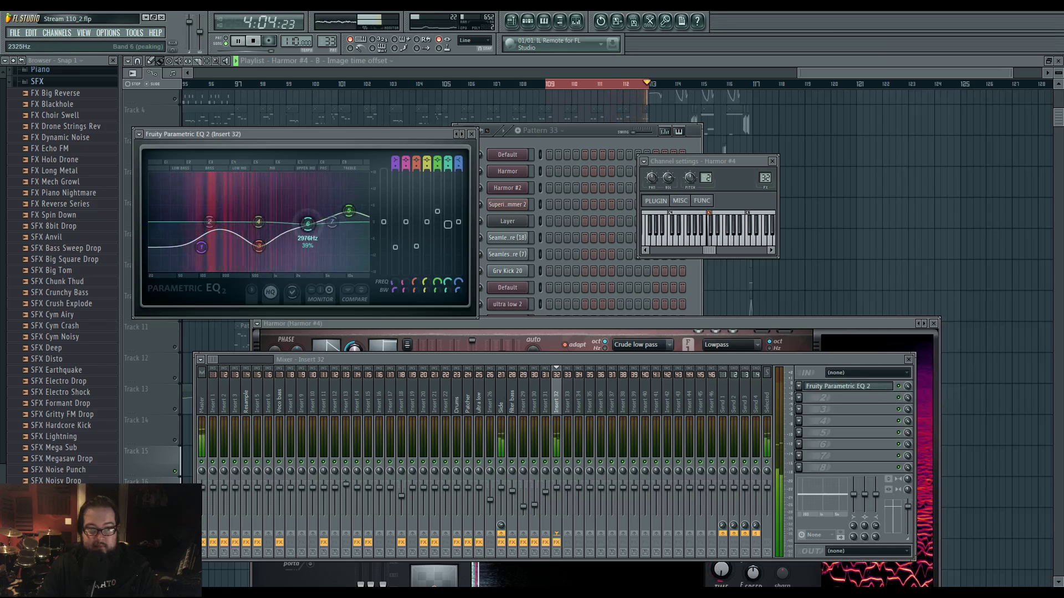
Bend the image time offset automation into a curve that falls fast at first, and play the section.
left_click(628, 331)
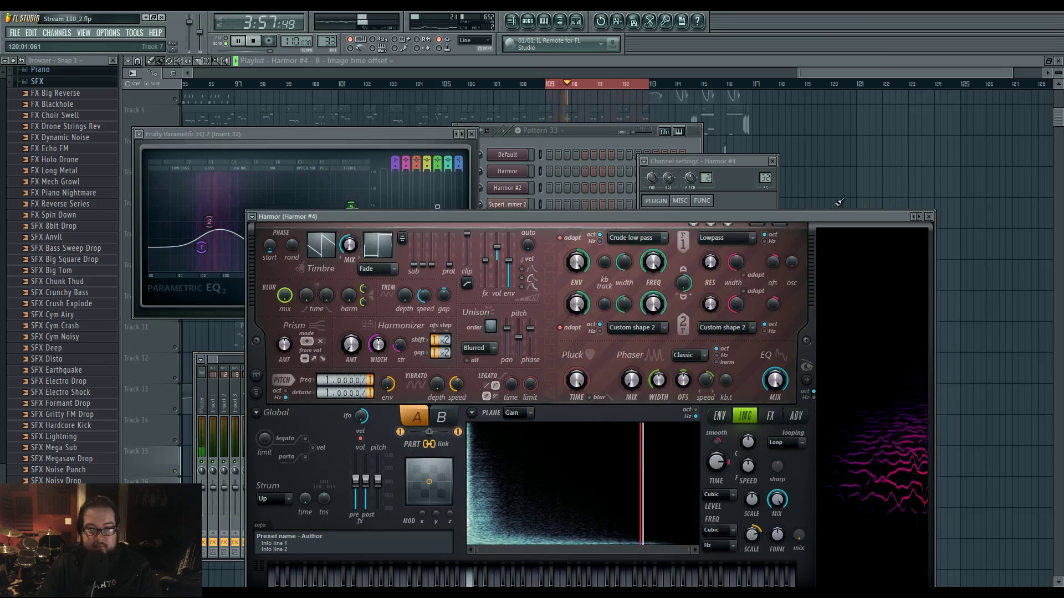
key("F12")
left_click_drag(596, 497, 597, 499)
key("space")
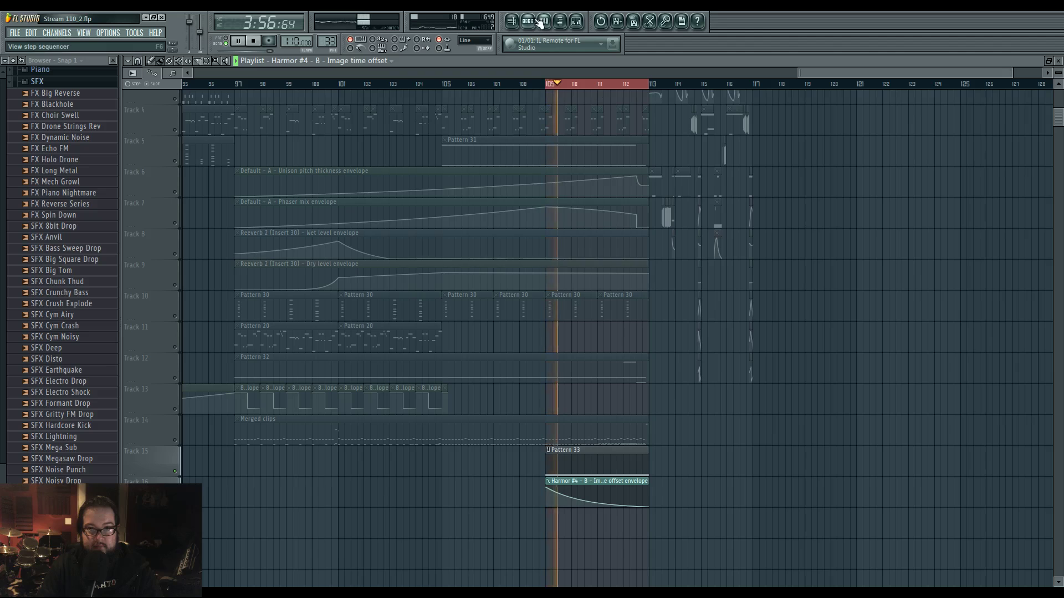
Raise Harmor #4's unison order and adjust its unison pitch and phase.
key("F6")
left_click(514, 454)
left_click_drag(541, 215, 531, 134)
left_click_drag(481, 240, 521, 249)
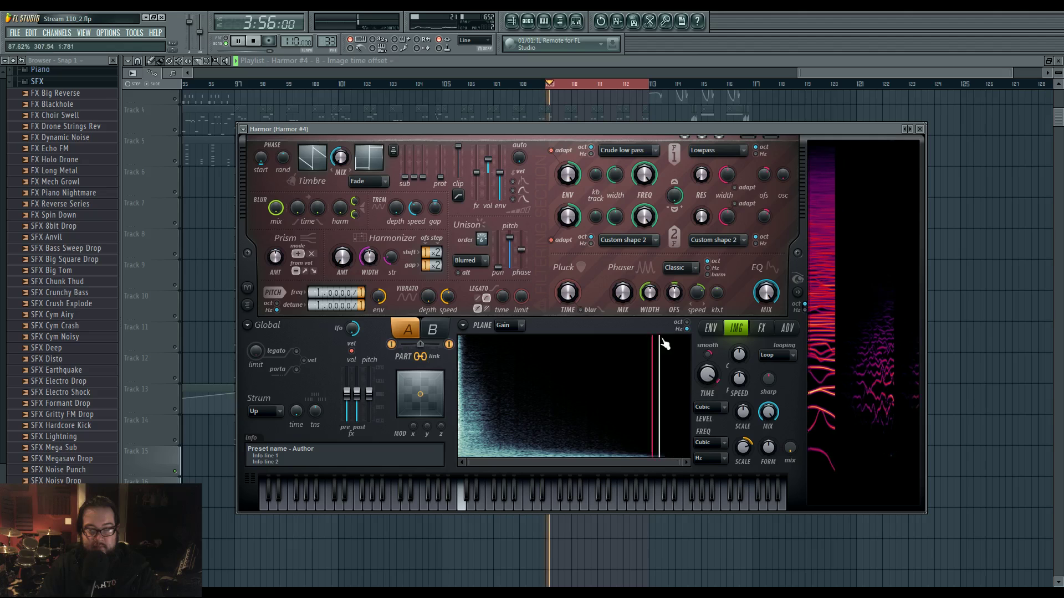
Shape part A's Harmonic unison pitch curve into a straight ramp rising from minimum to maximum and audition it.
left_click(710, 328)
left_click(563, 328)
left_click(720, 307)
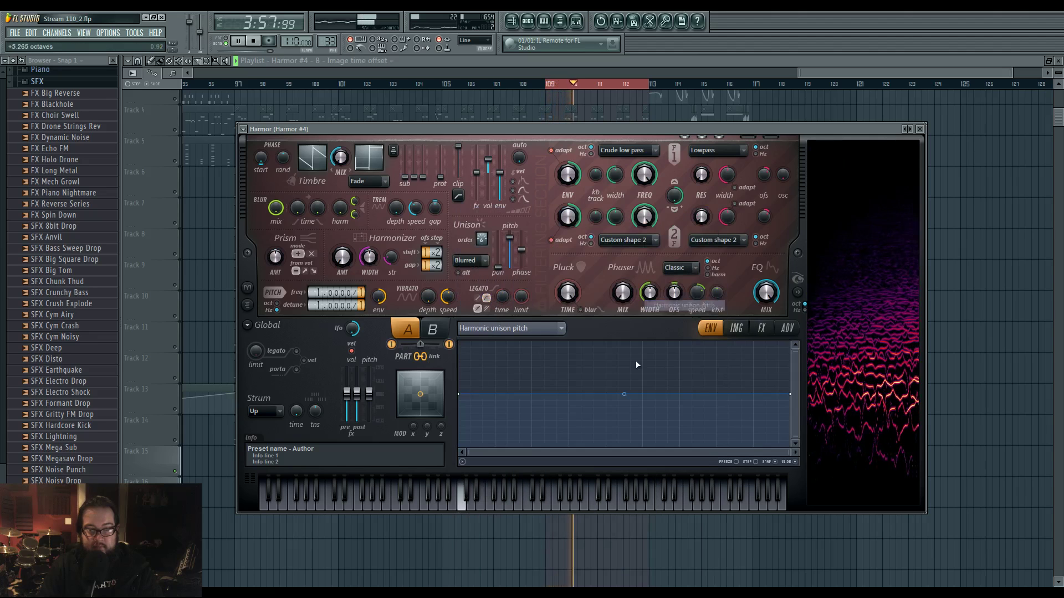
right_click(787, 395)
left_click_drag(787, 395, 790, 342)
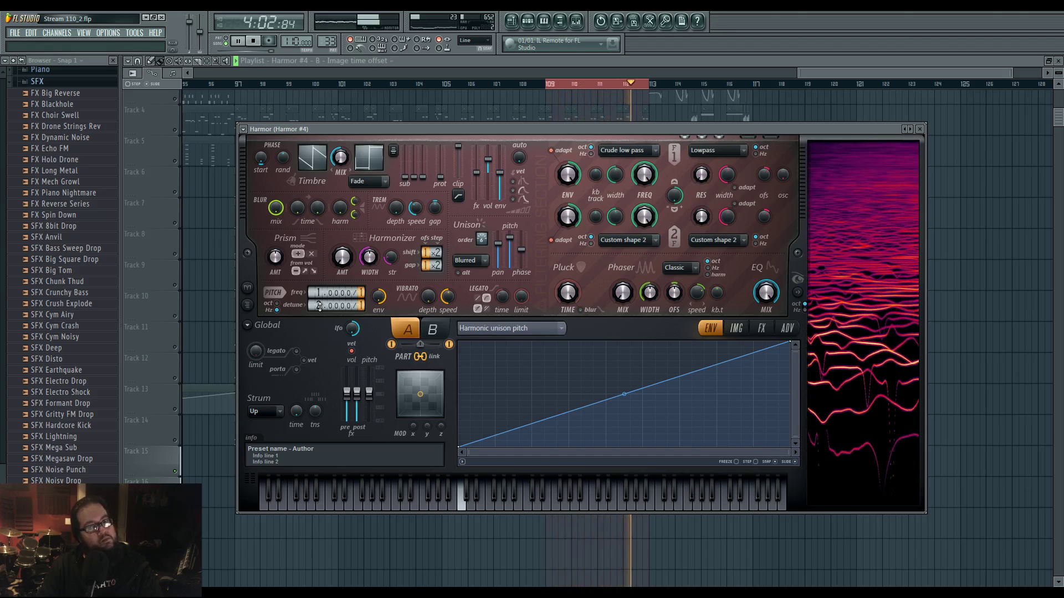
key("space")
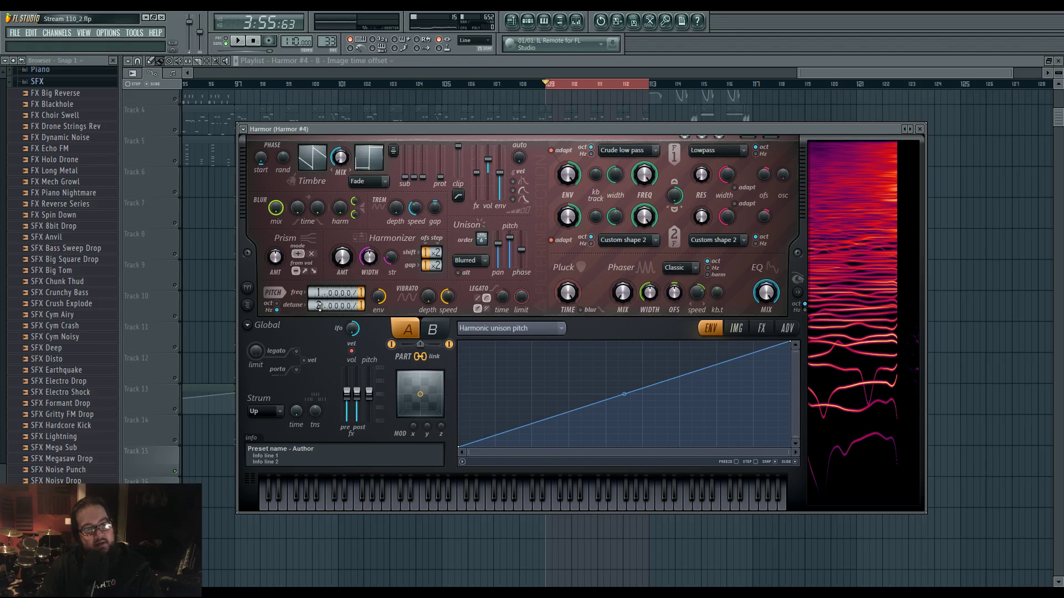
Automate part A's harmonic detuning multiplicator with a slightly falling clip over bars 109 to 113 and audition the sound.
right_click(320, 305)
left_click(373, 383)
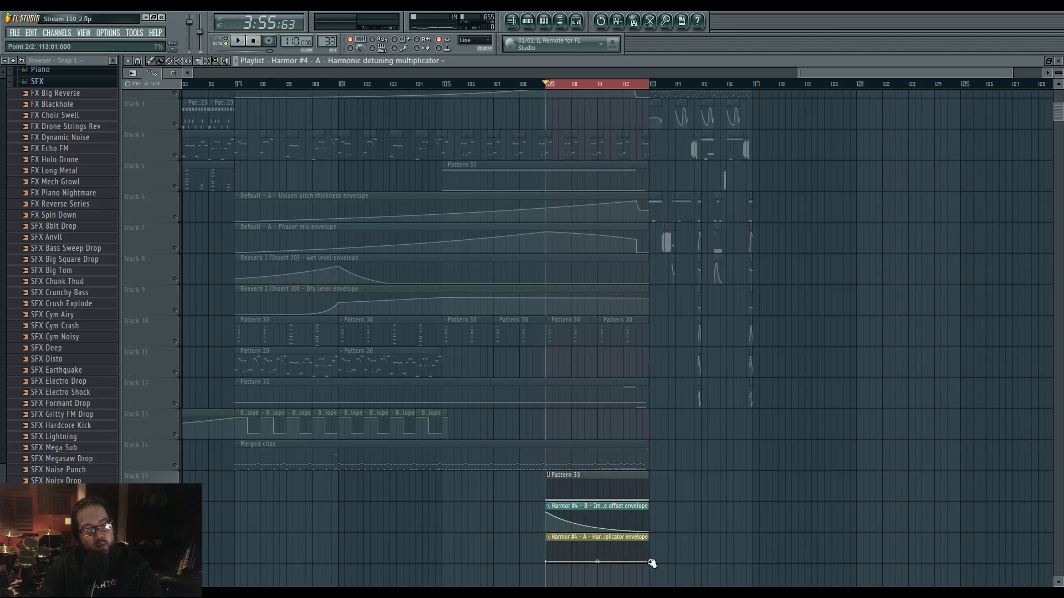
key("F6")
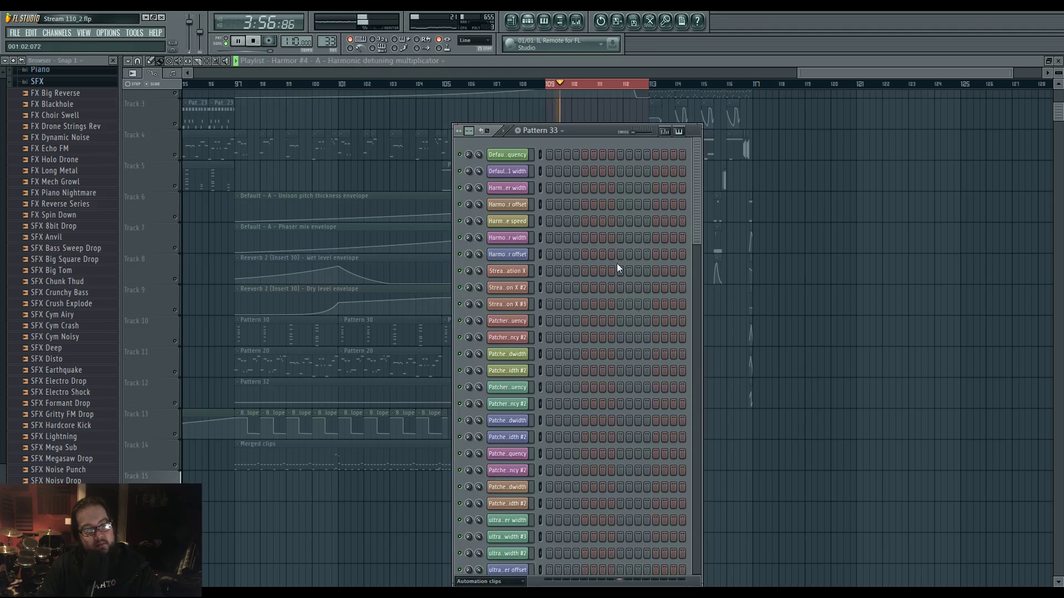
left_click(490, 581)
left_click(491, 572)
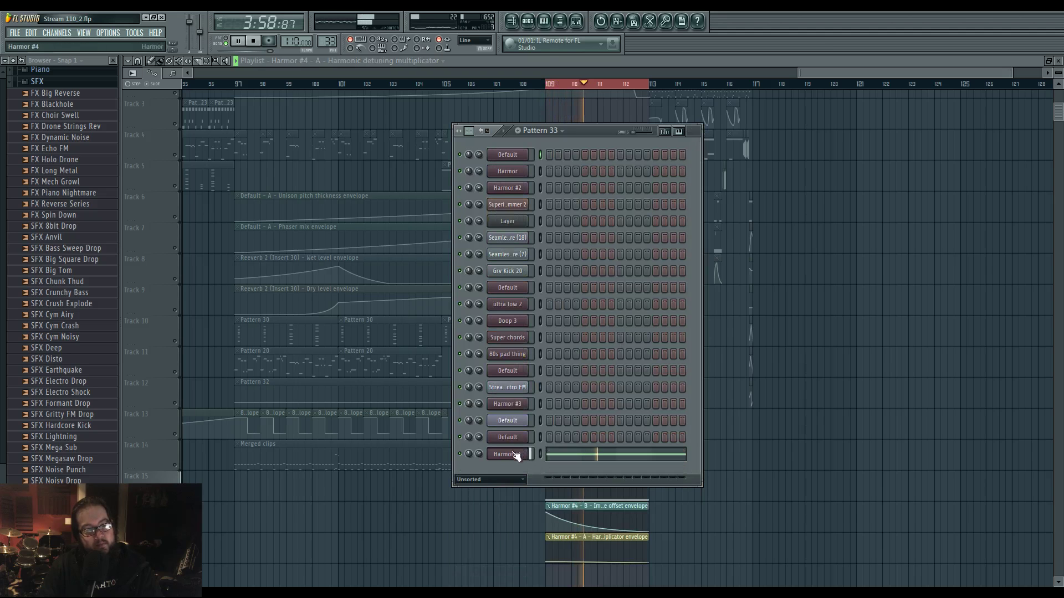
left_click(514, 455)
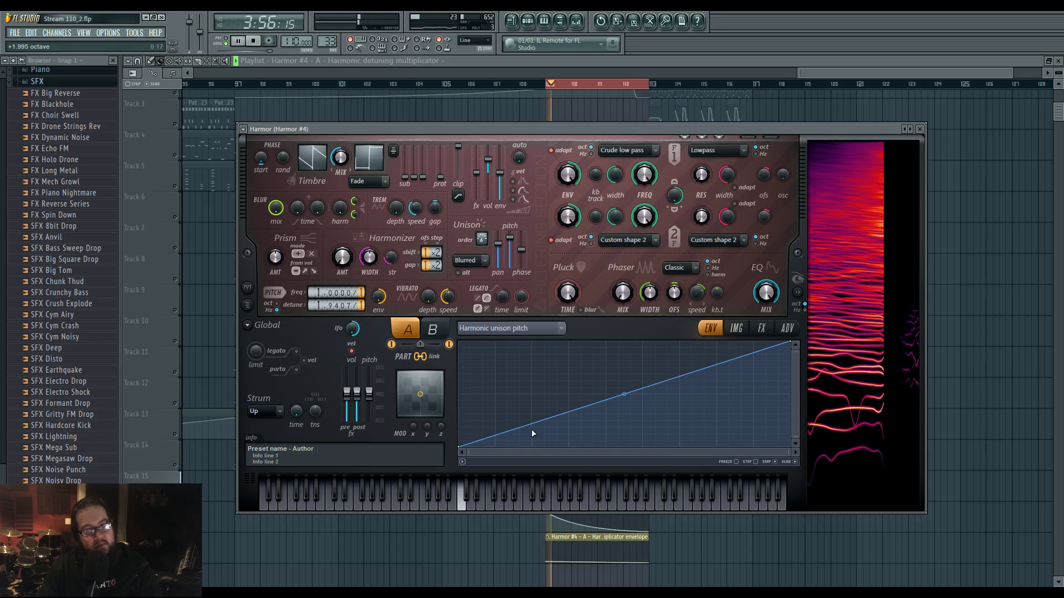
key("space")
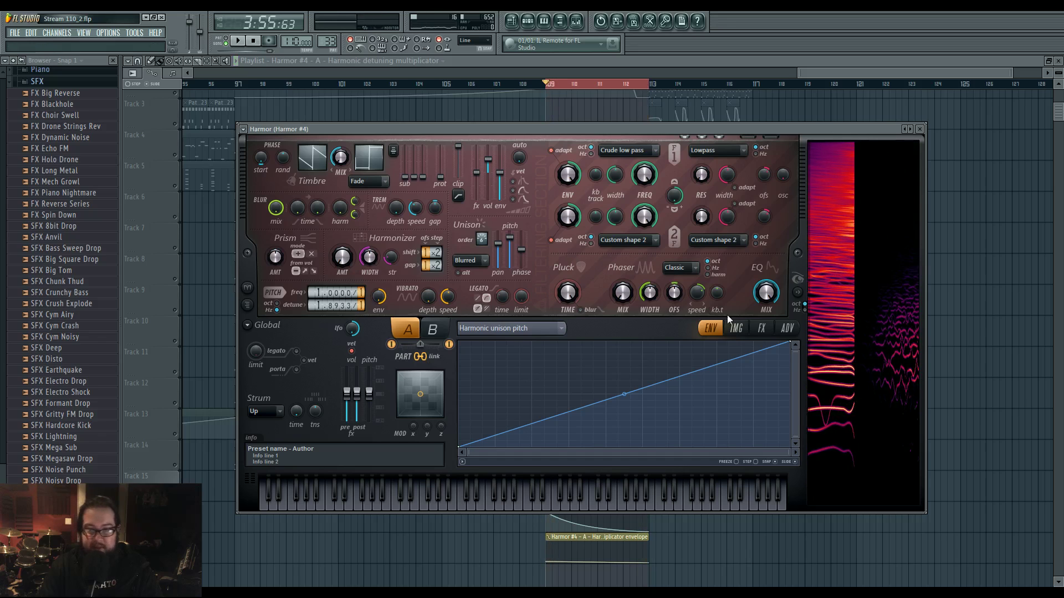
Automate part A's image frequency pixel scale on Track 18 over bars 109 to 113 with a curve rising near the end, and audition it.
left_click(762, 329)
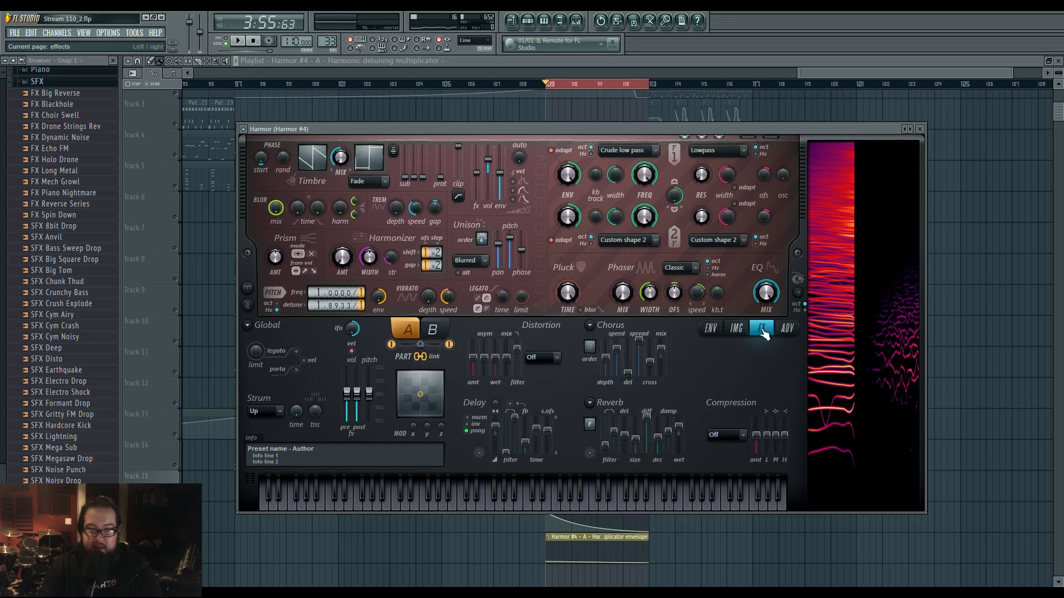
left_click(736, 328)
right_click(748, 449)
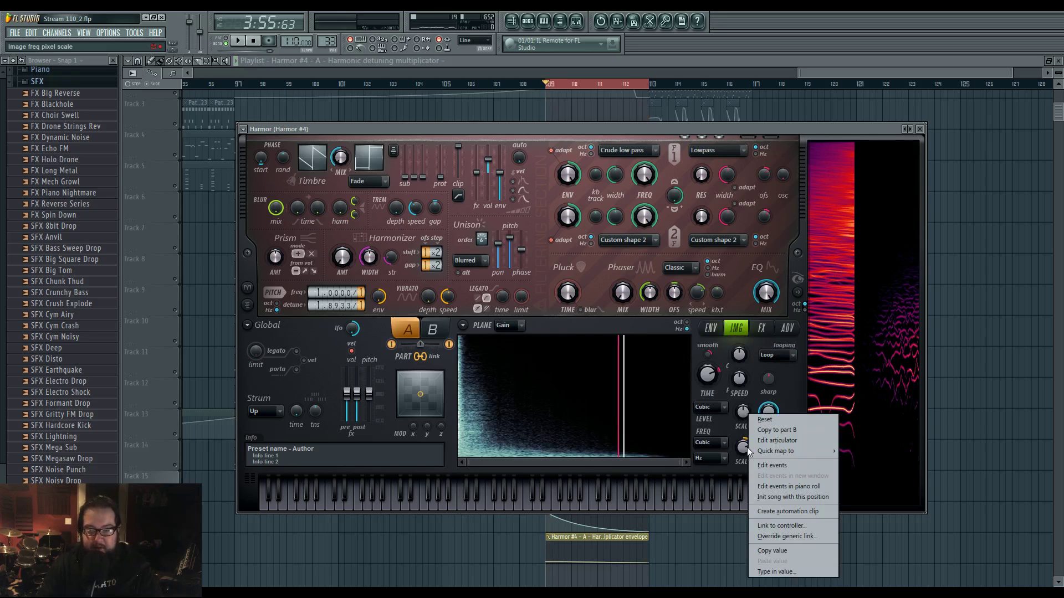
left_click(787, 511)
scroll(750, 473, "down", 5)
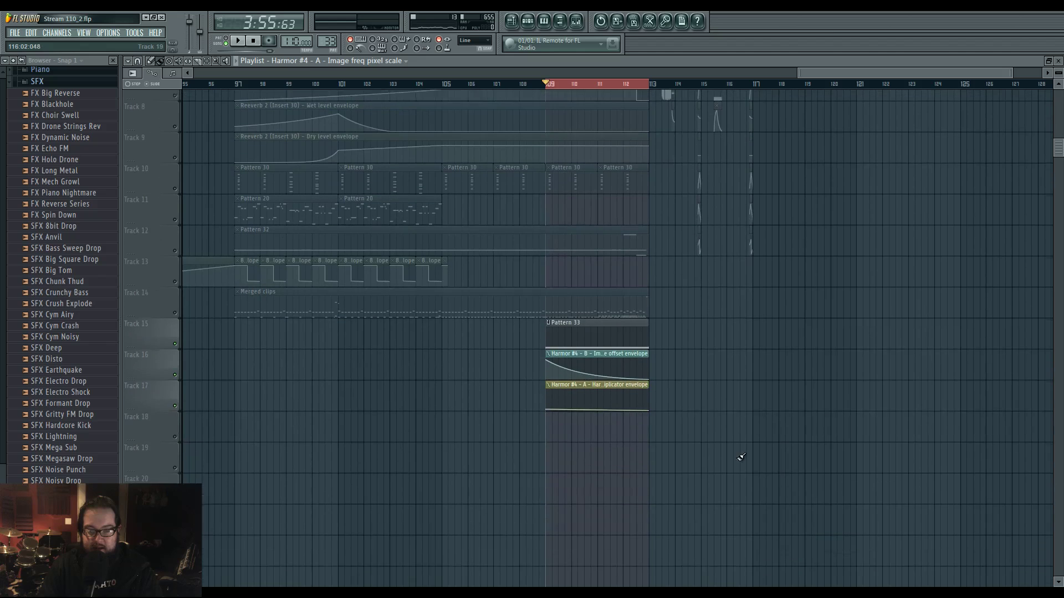
scroll(687, 412, "up", 5)
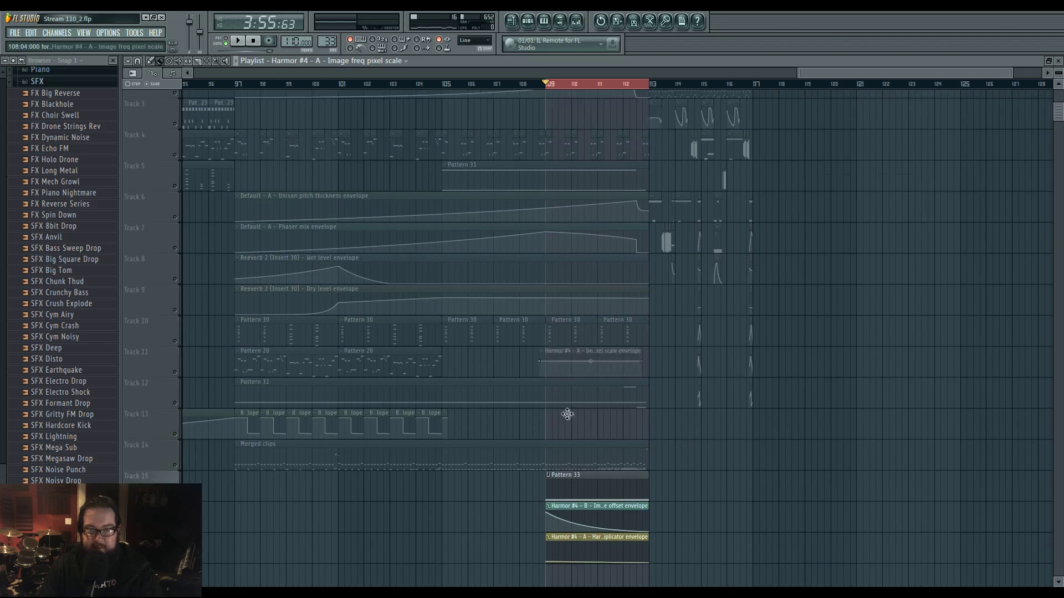
left_click_drag(564, 201, 564, 517)
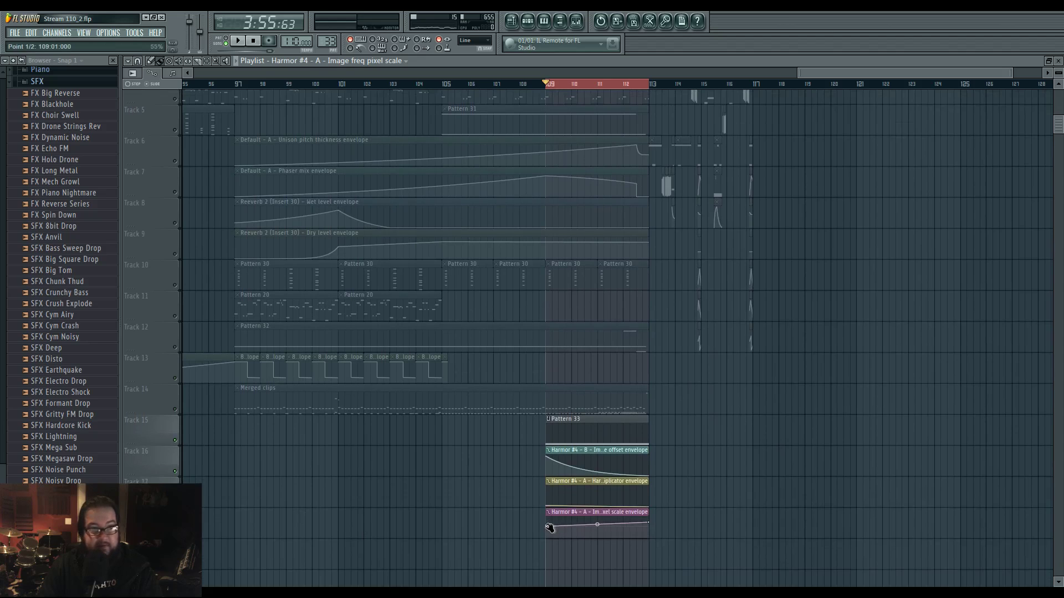
key("space")
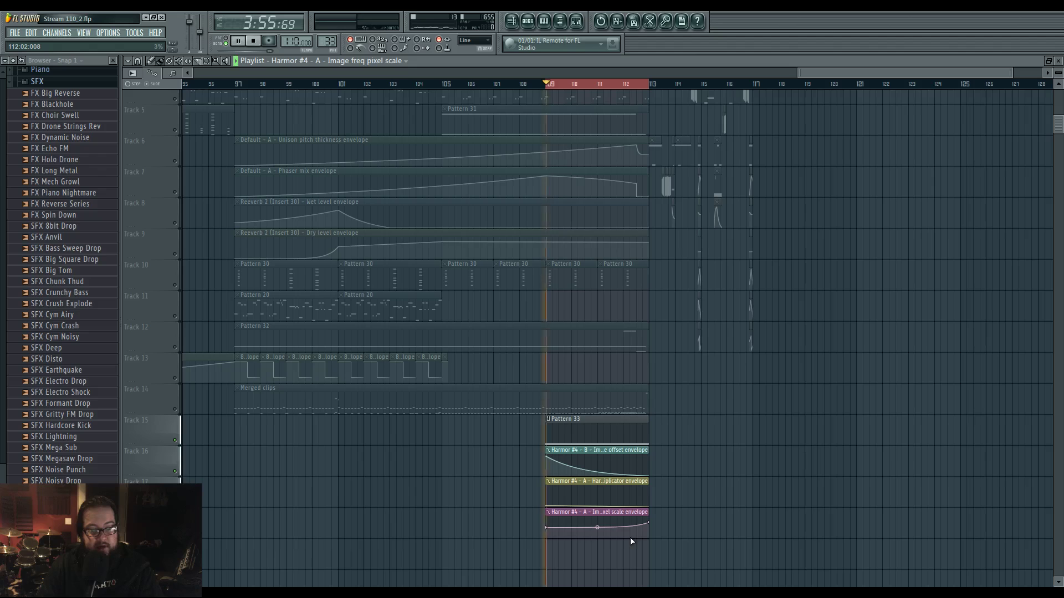
Reopen Harmor #4 from the unsorted channels, lower its unison pitch thickness and audition bars 109 to 113.
left_click(535, 22)
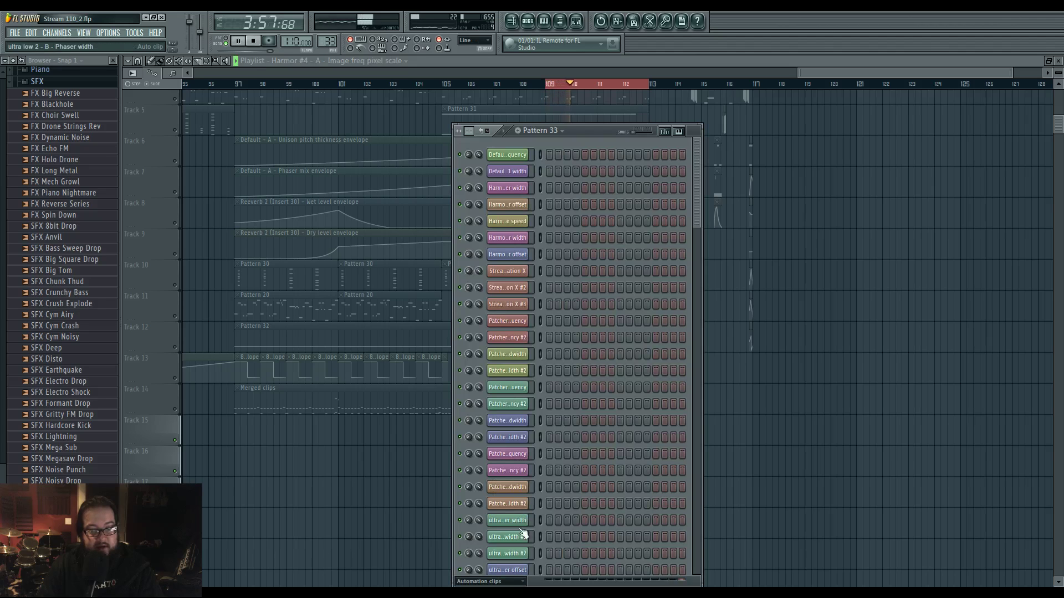
left_click(502, 584)
left_click(507, 521)
left_click(511, 456)
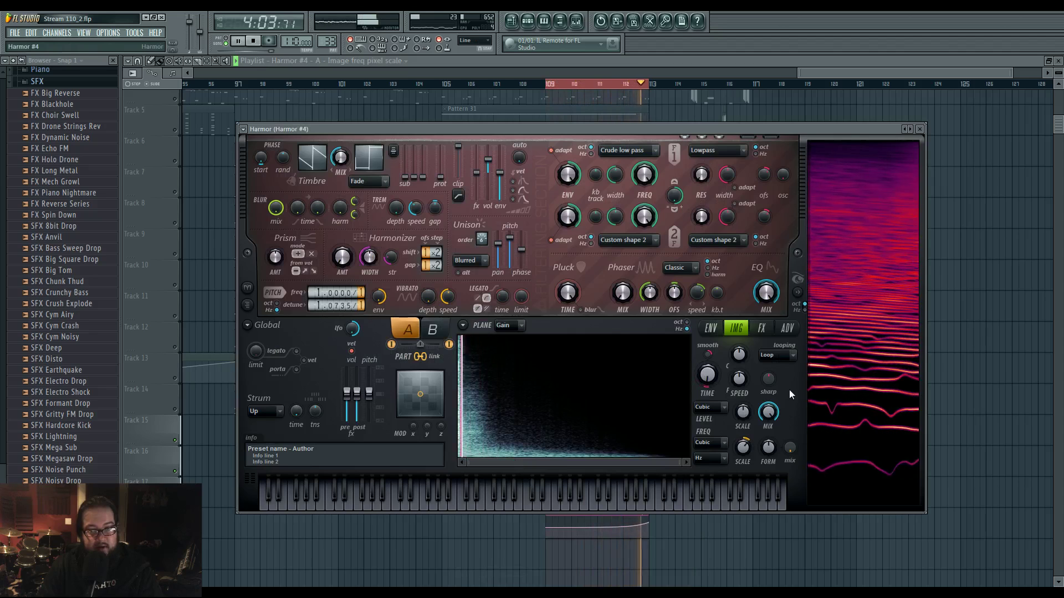
key("space")
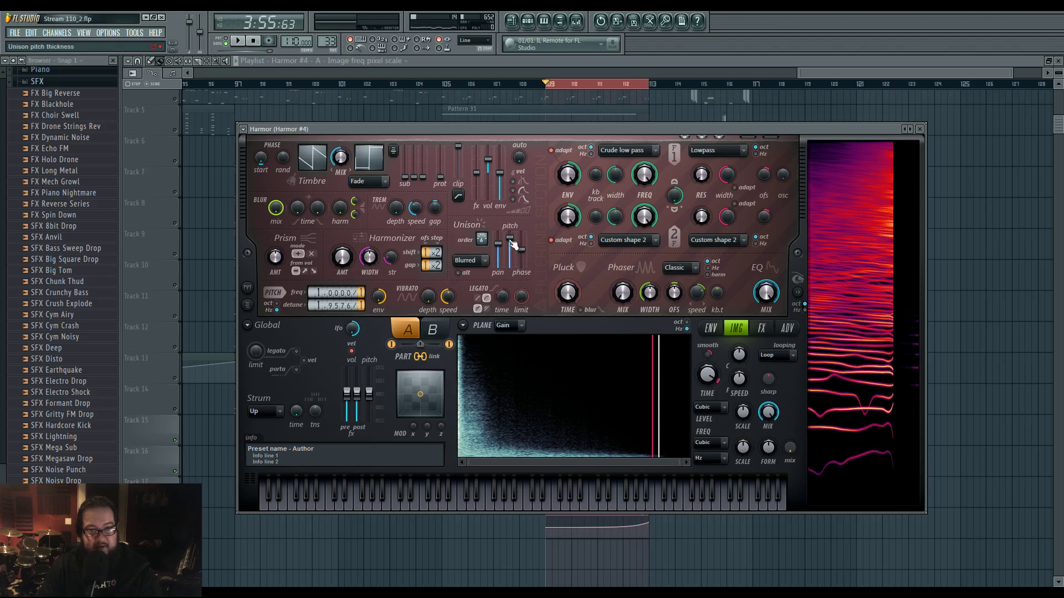
key("space")
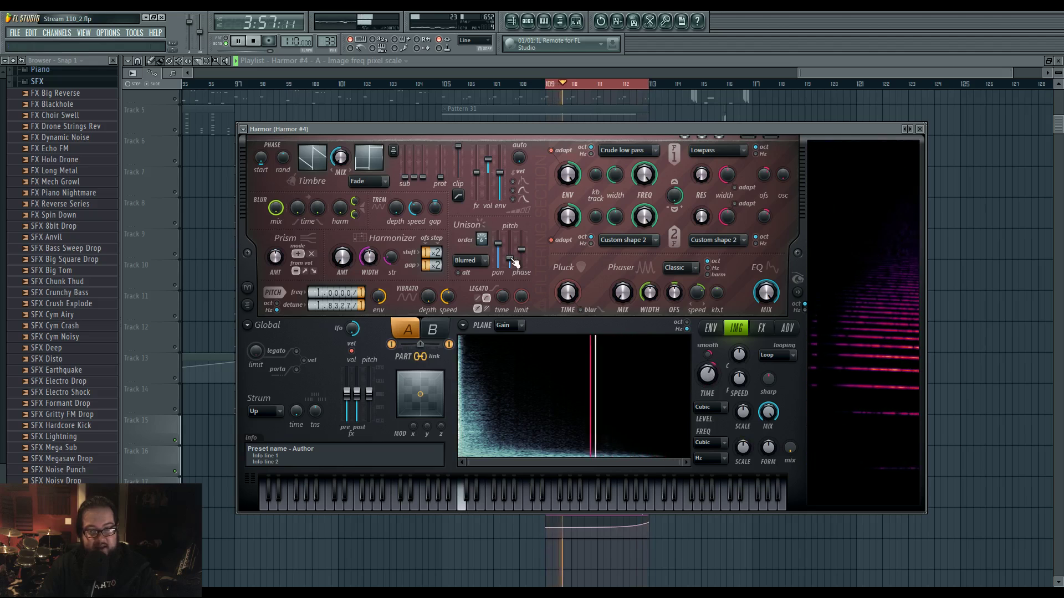
left_click_drag(512, 261, 501, 244)
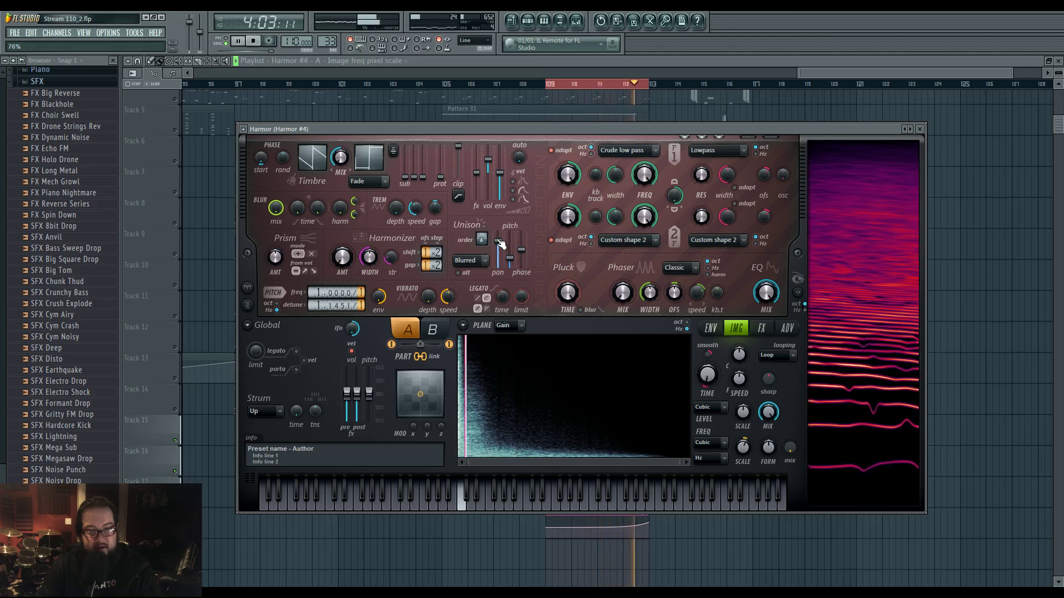
key("space")
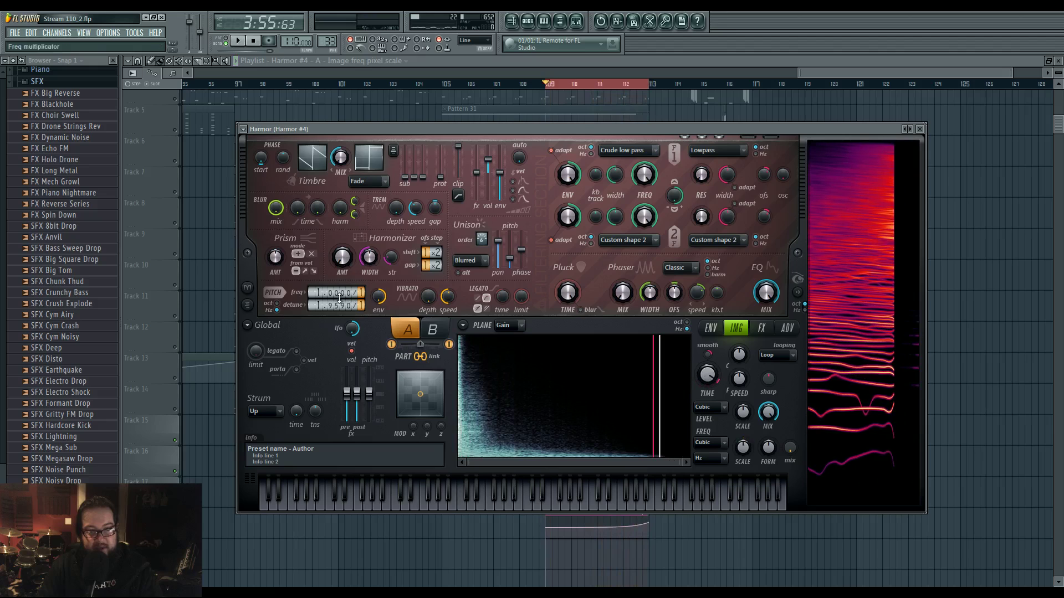
Reshape the harmonic detuning multiplicator automation into a slight rise, play the section and bring Harmor #4 back up.
key("Escape")
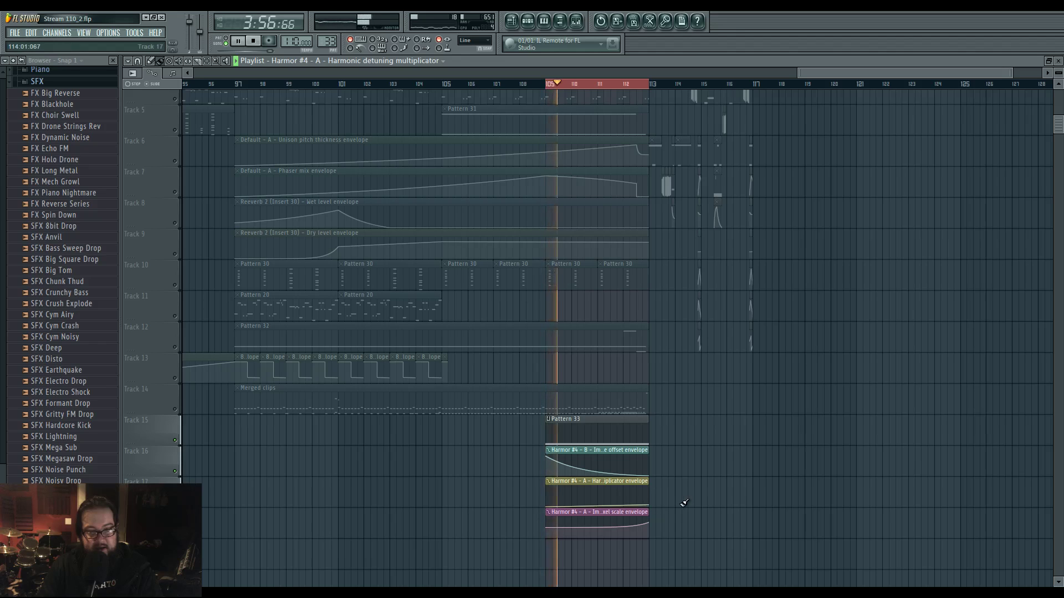
key("F6")
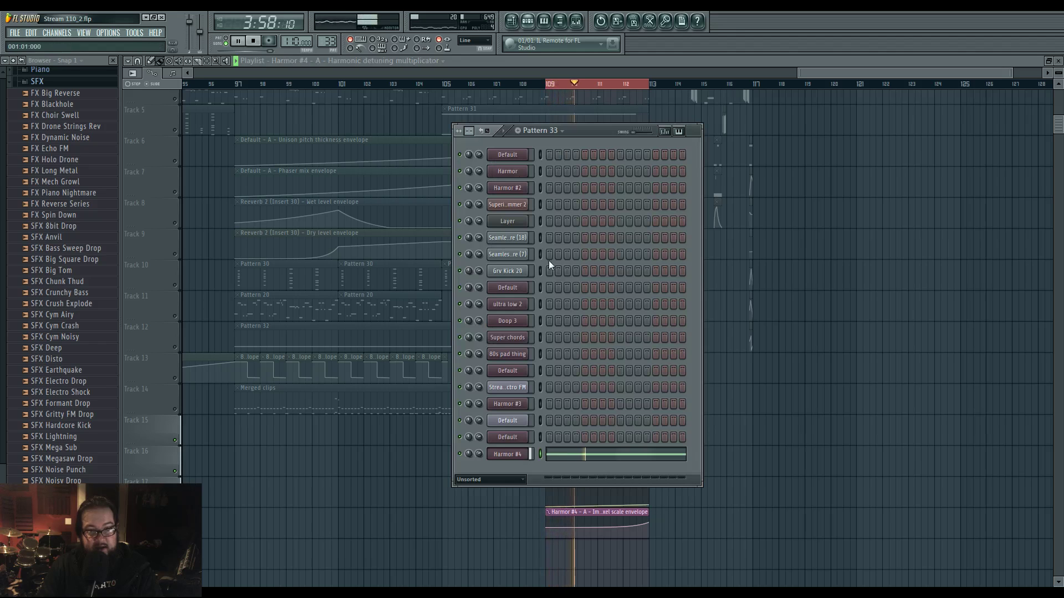
left_click(522, 455)
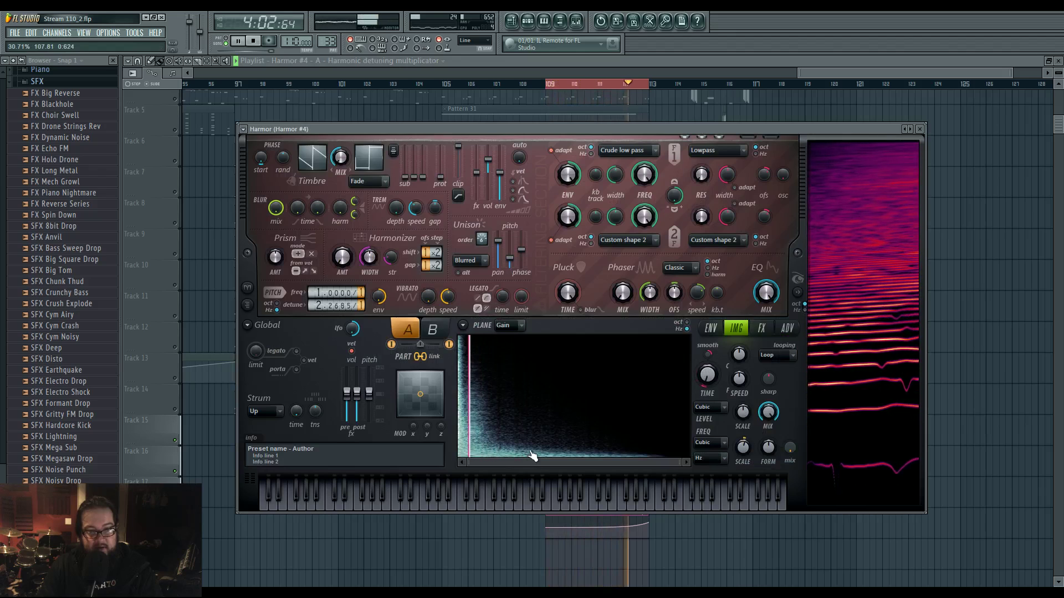
key("space")
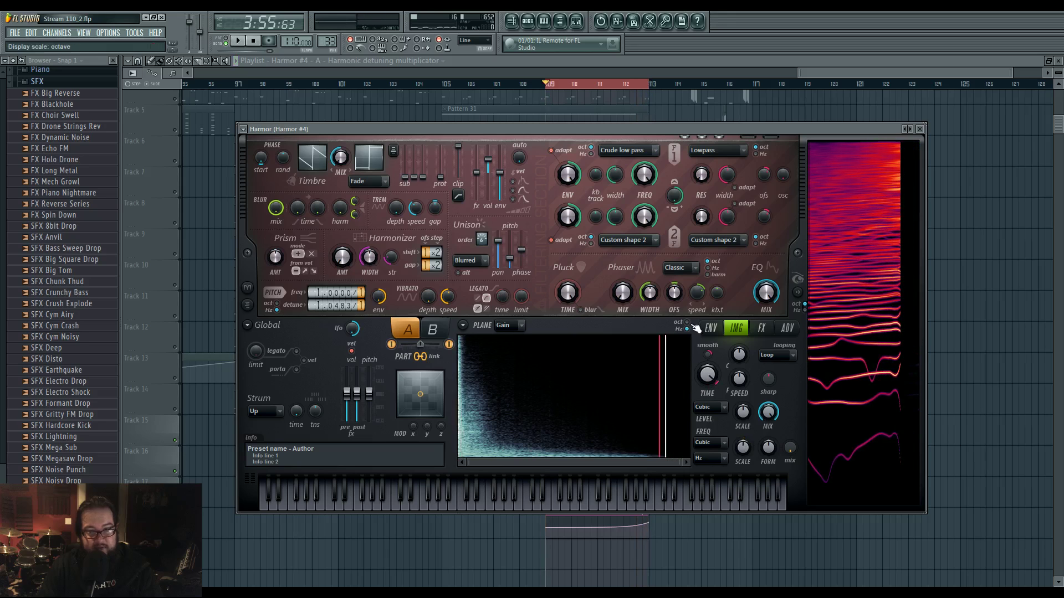
Copy part A's Harmonic unison pitch envelope to part B and return to the image settings.
left_click(710, 328)
left_click(464, 463)
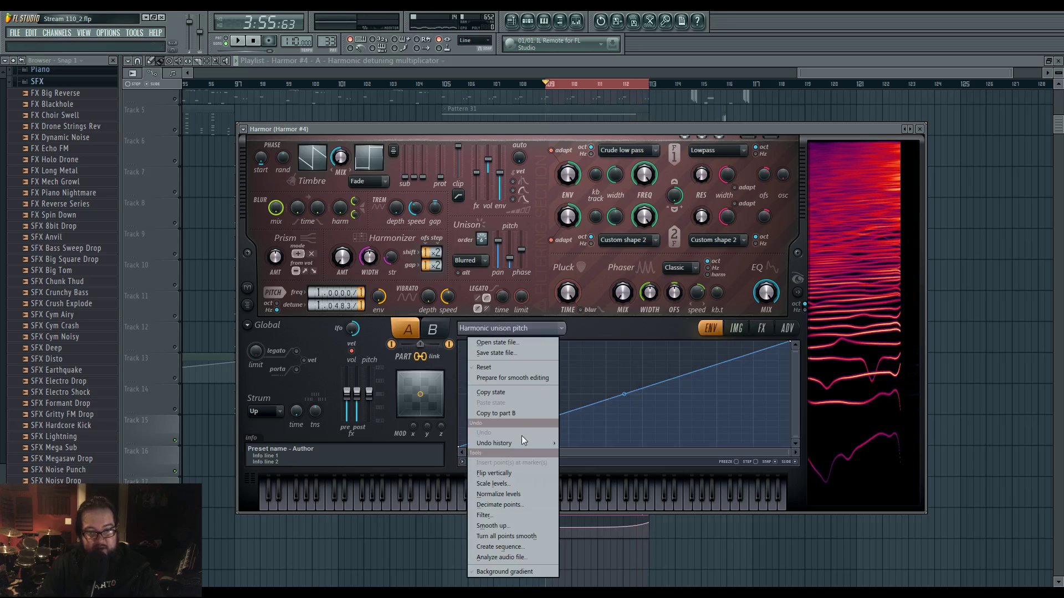
left_click(523, 413)
left_click(736, 328)
left_click(762, 328)
left_click(736, 328)
left_click(762, 328)
left_click(735, 328)
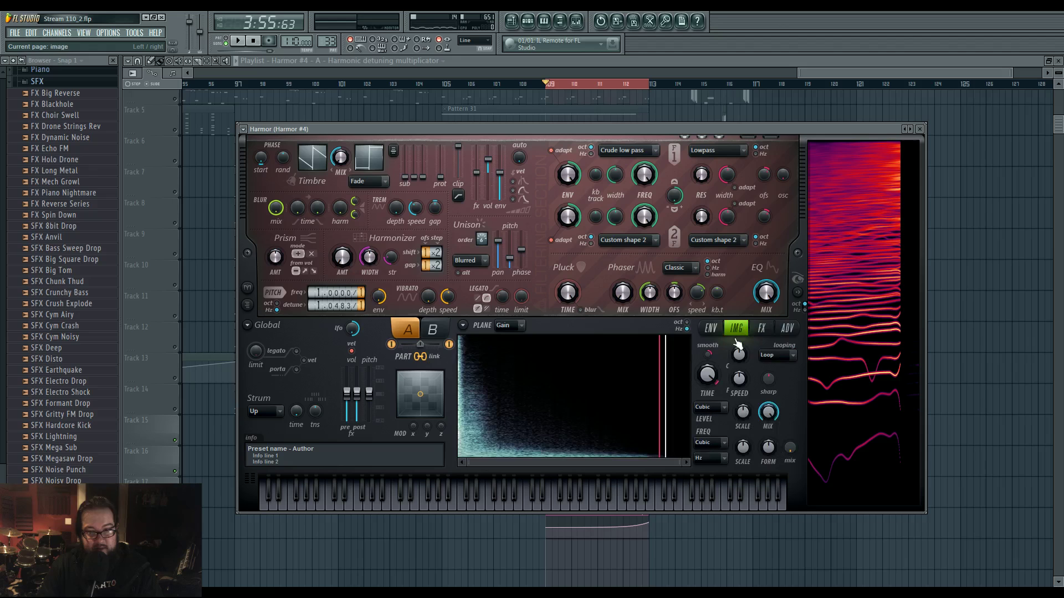
Link part B's image frequency pixel scale to an existing internal controller.
left_click(432, 329)
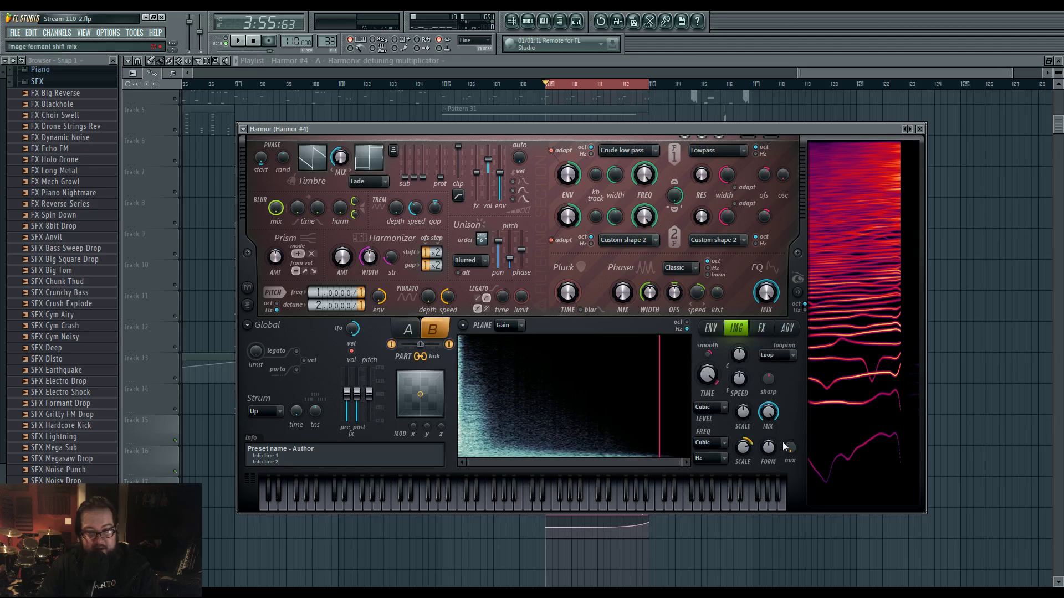
right_click(745, 453)
left_click(792, 526)
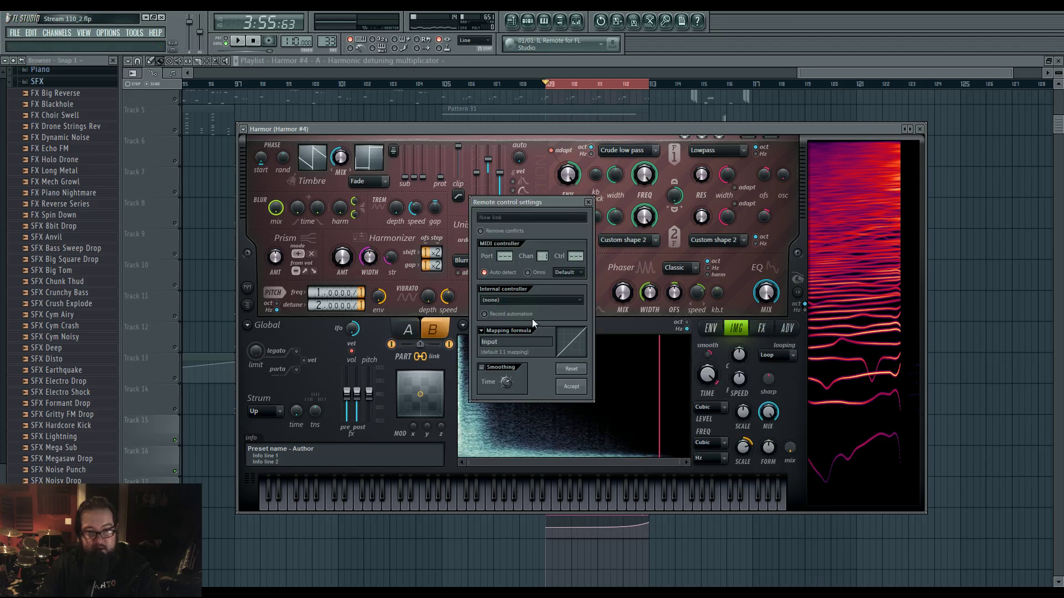
left_click(532, 300)
left_click(546, 363)
left_click(570, 386)
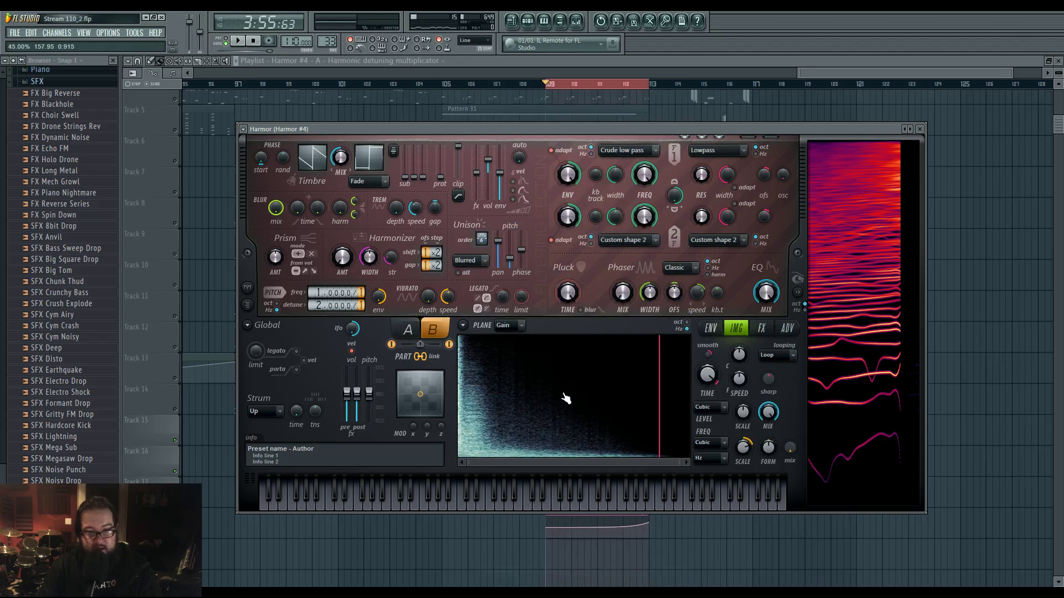
Play bars 109 to 113 twice to hear both parts of the thunder effect together.
key("space")
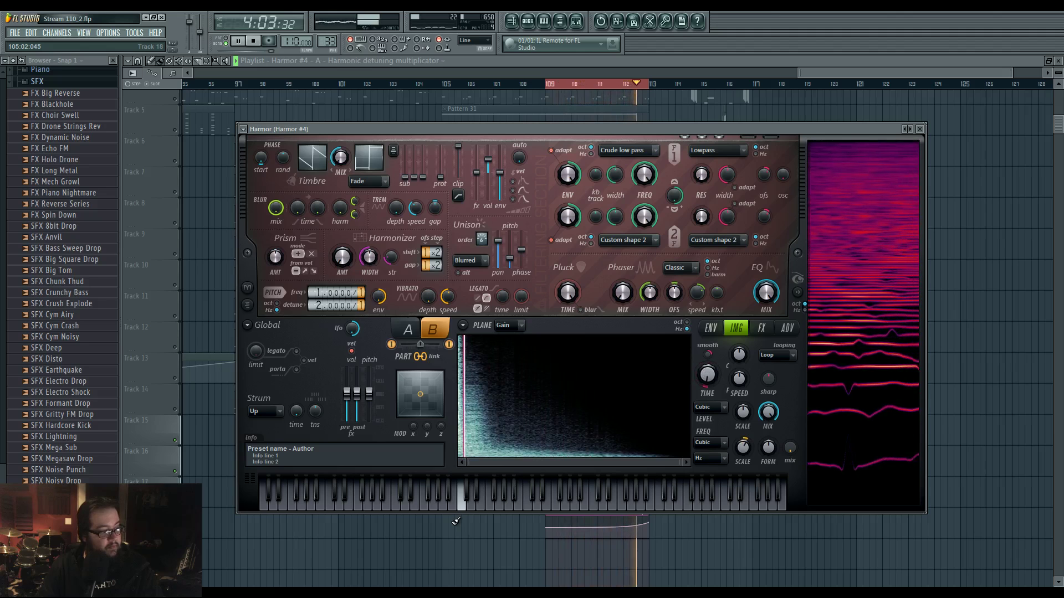
key("space")
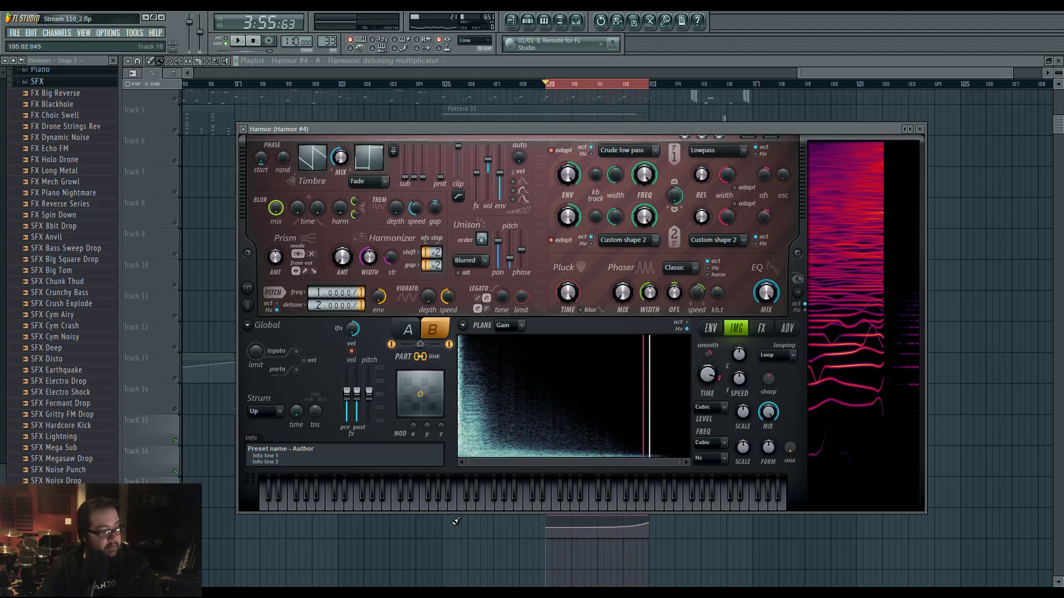
key("space")
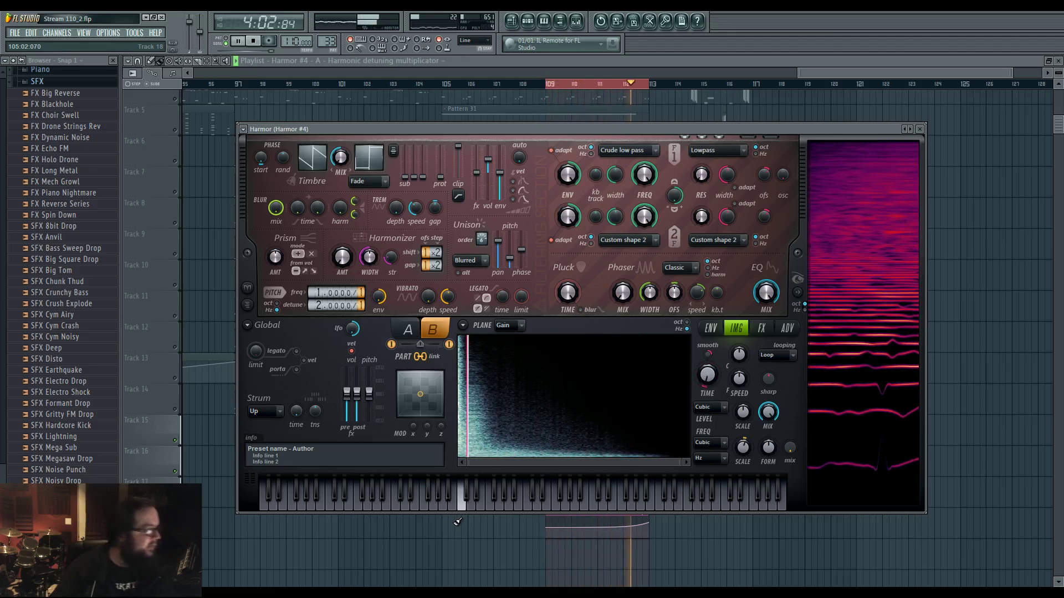
key("space")
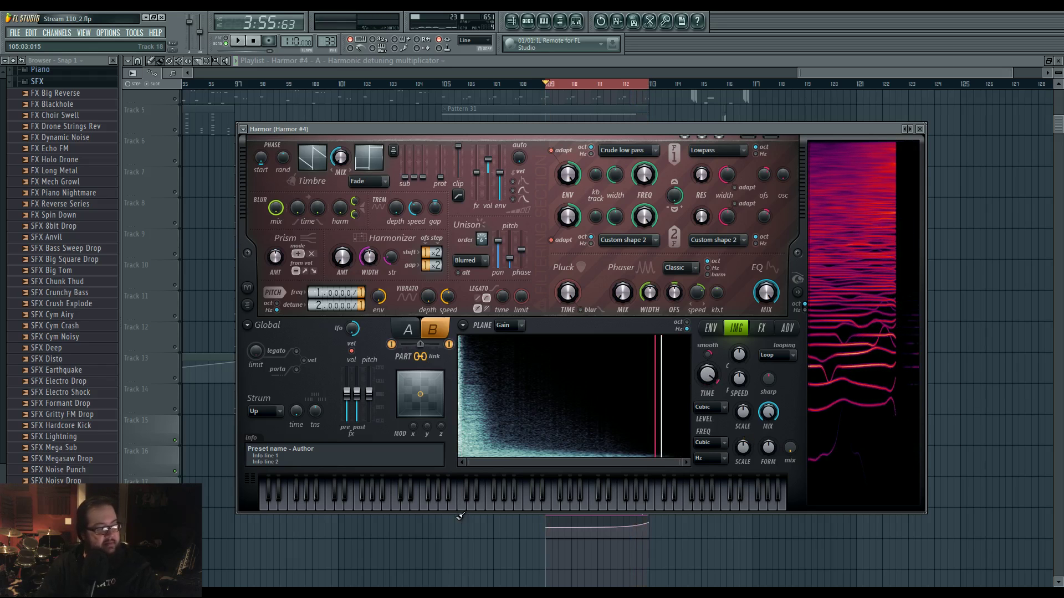
Close the plugin windows, unmute the other tracks and play the full arrangement from bar 105 past the transition at bar 113.
left_click(578, 20)
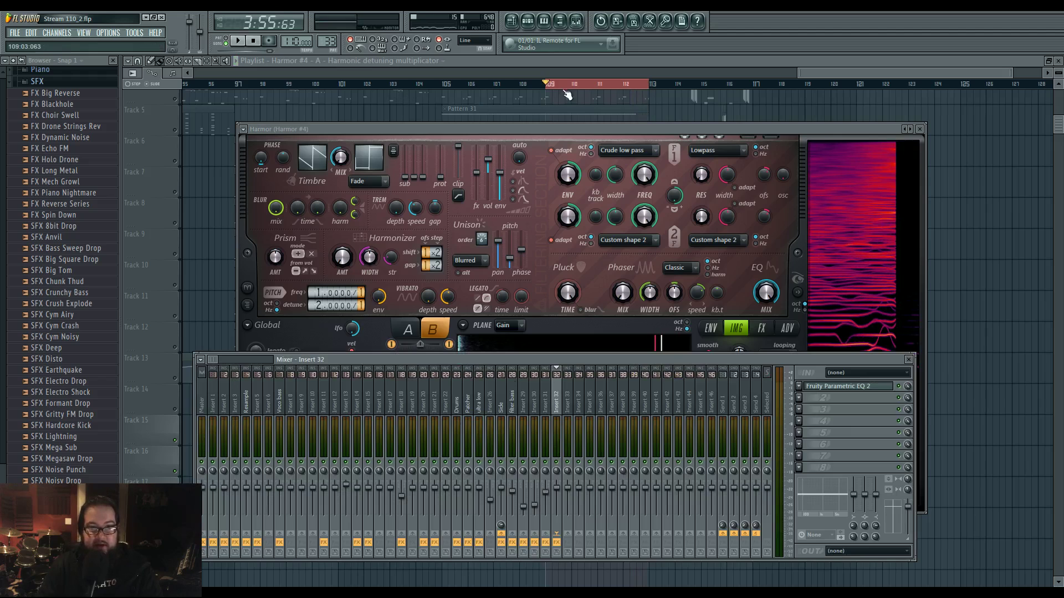
key("F12")
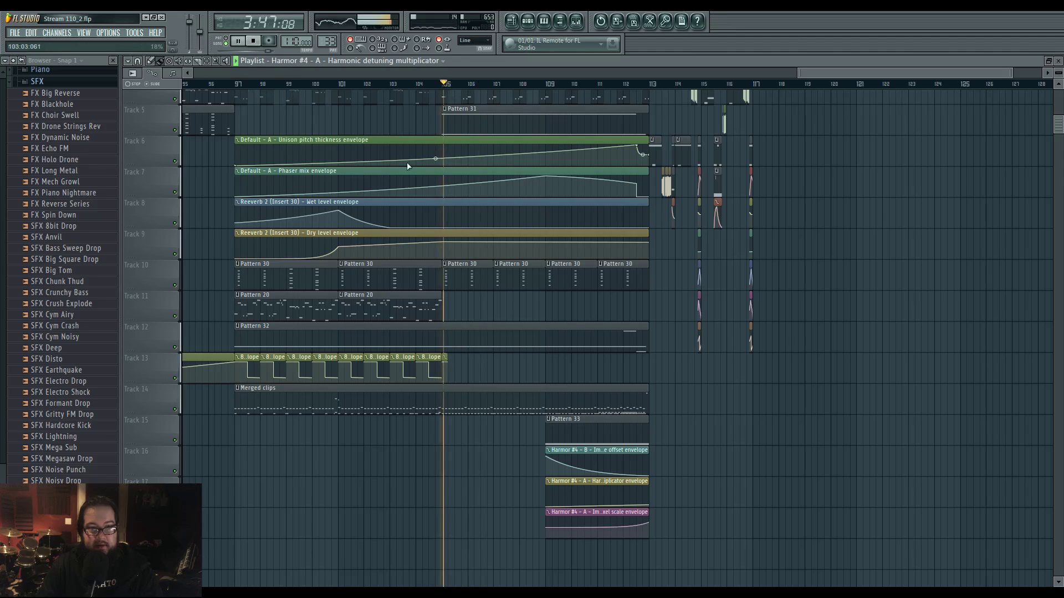
scroll(864, 397, "up", 1)
key("F9")
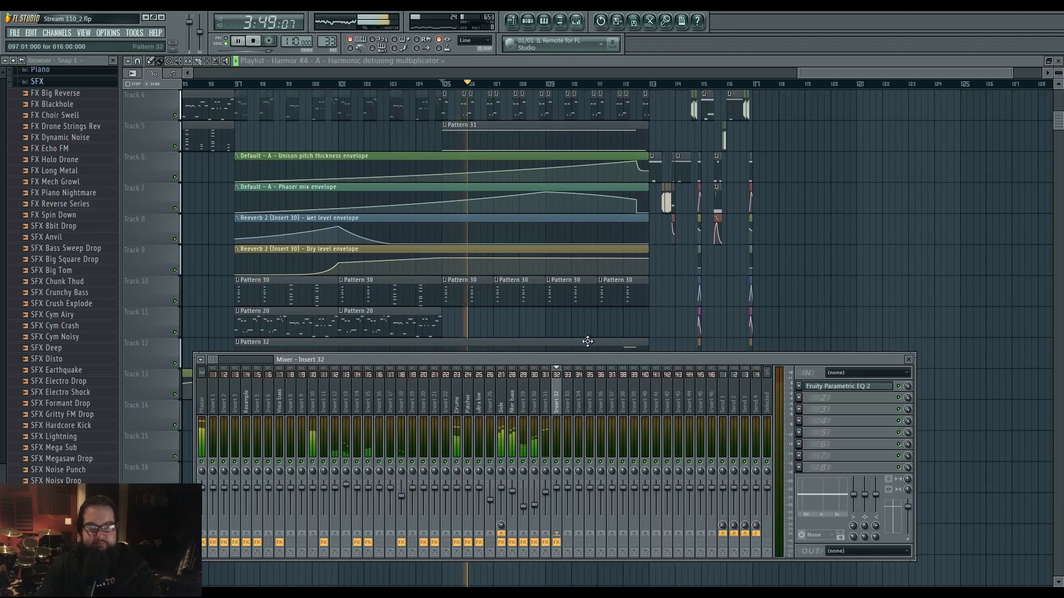
key("F9")
left_click_drag(822, 269, 774, 288)
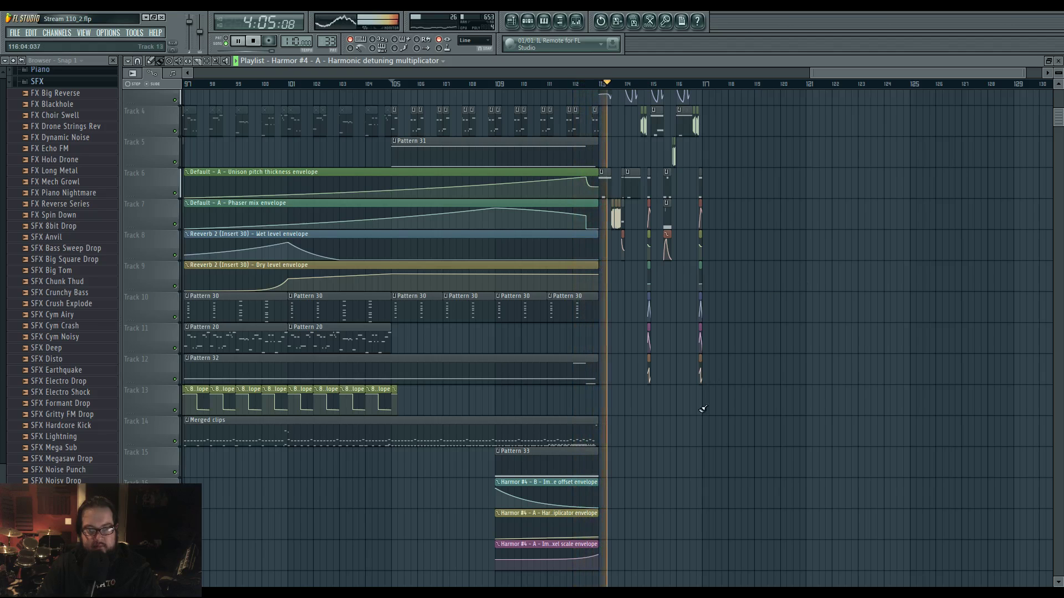
scroll(648, 333, "up", 3)
key("space")
Shorten Harmor #4's C5 note in Pattern 33 so it ends about an eighth note before bar 113.
scroll(604, 416, "up", 3)
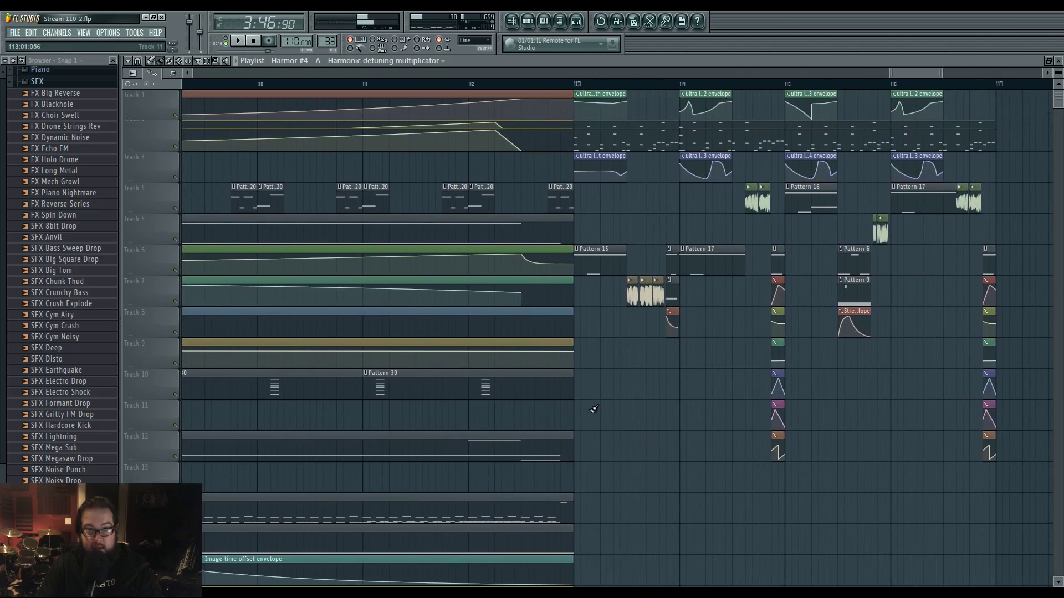
scroll(595, 403, "down", 5)
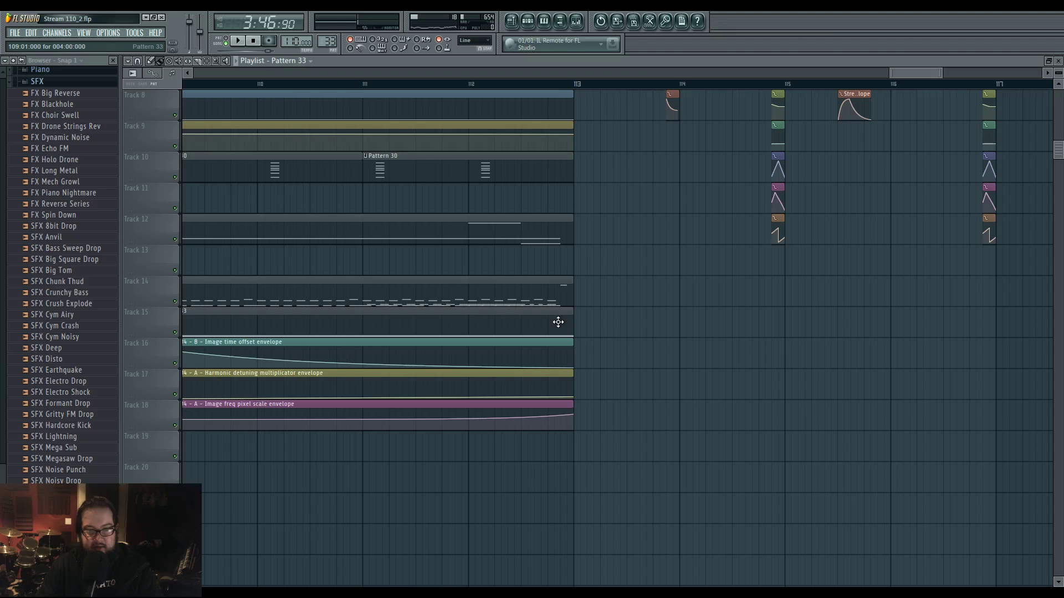
double_click(559, 309)
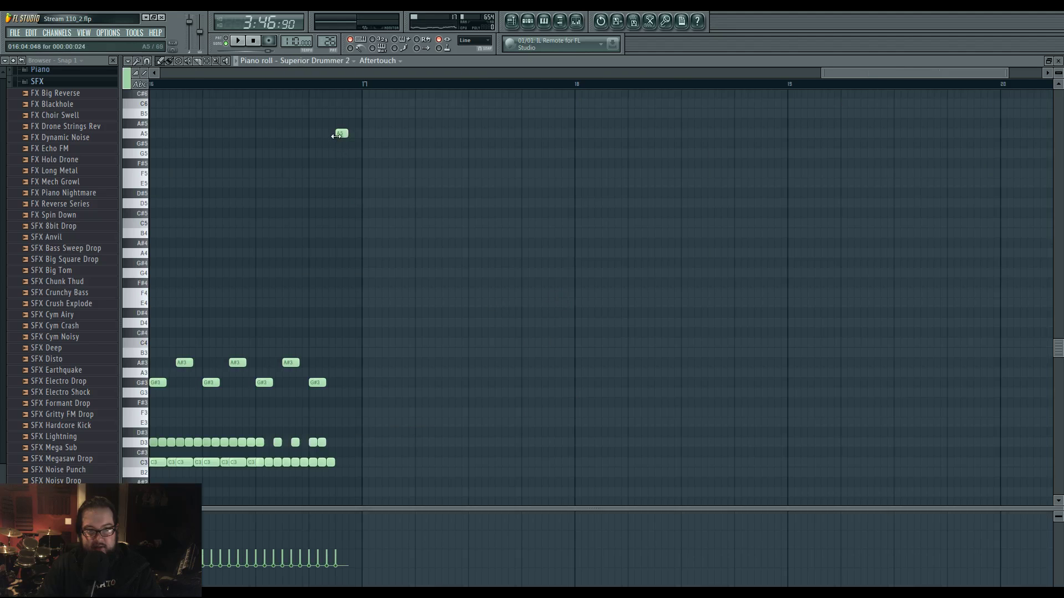
key("F5")
double_click(564, 326)
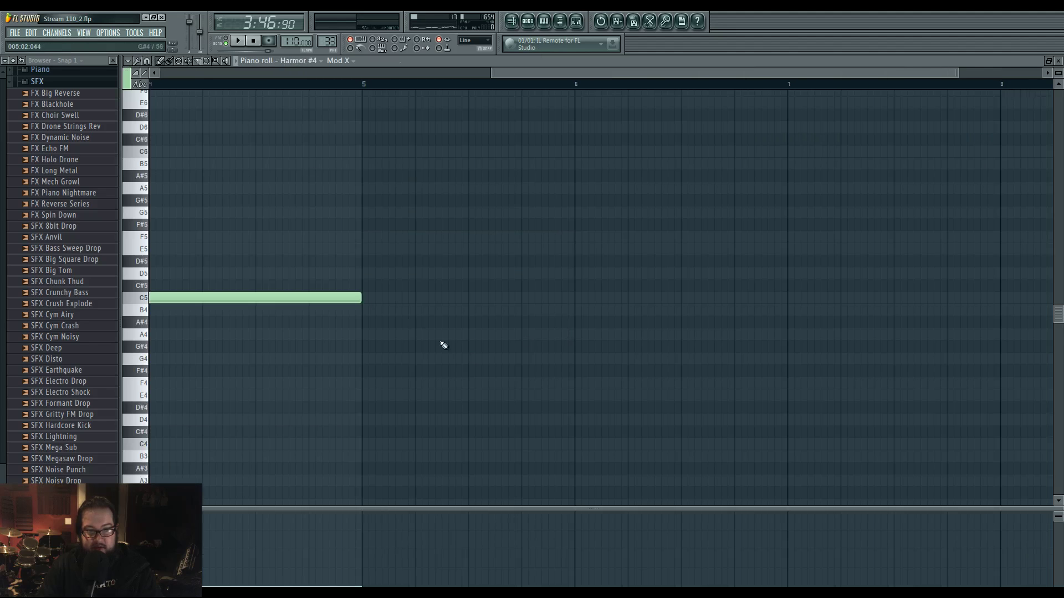
key("F5")
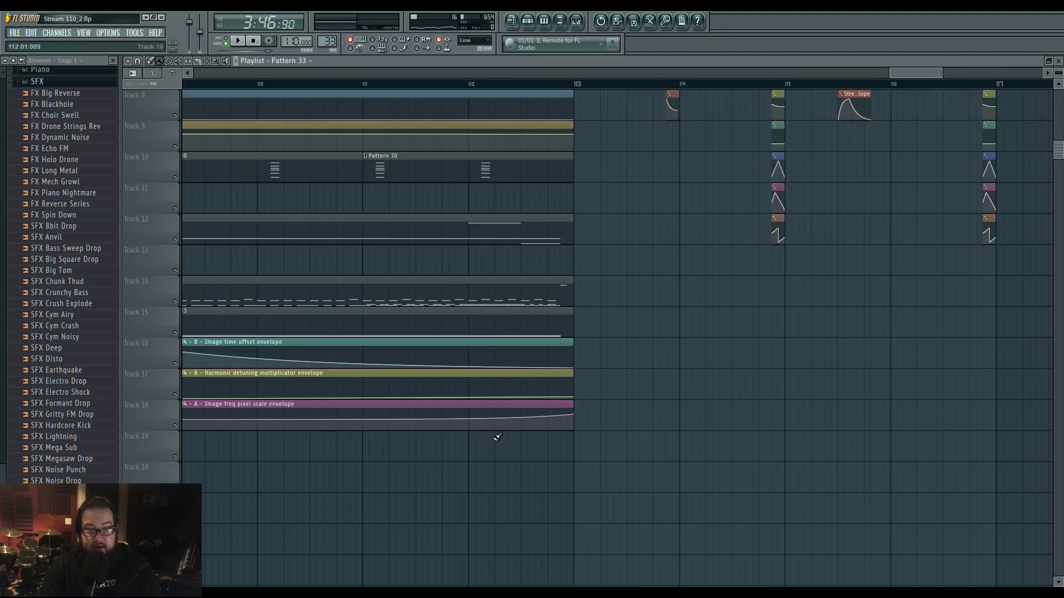
scroll(706, 375, "left", 2)
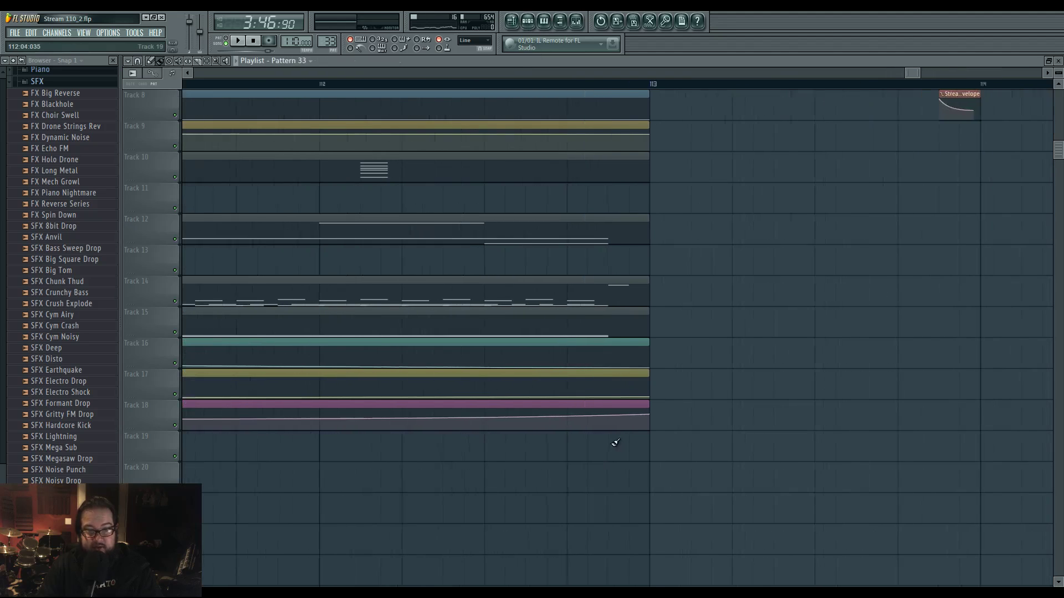
Shorten Harmor #4's part B image time offset envelope to end about an eighth note before bar 113, and reshape its descending curve.
left_click_drag(608, 367, 613, 368)
right_click(653, 370)
left_click(676, 383)
scroll(609, 359, "down", 3)
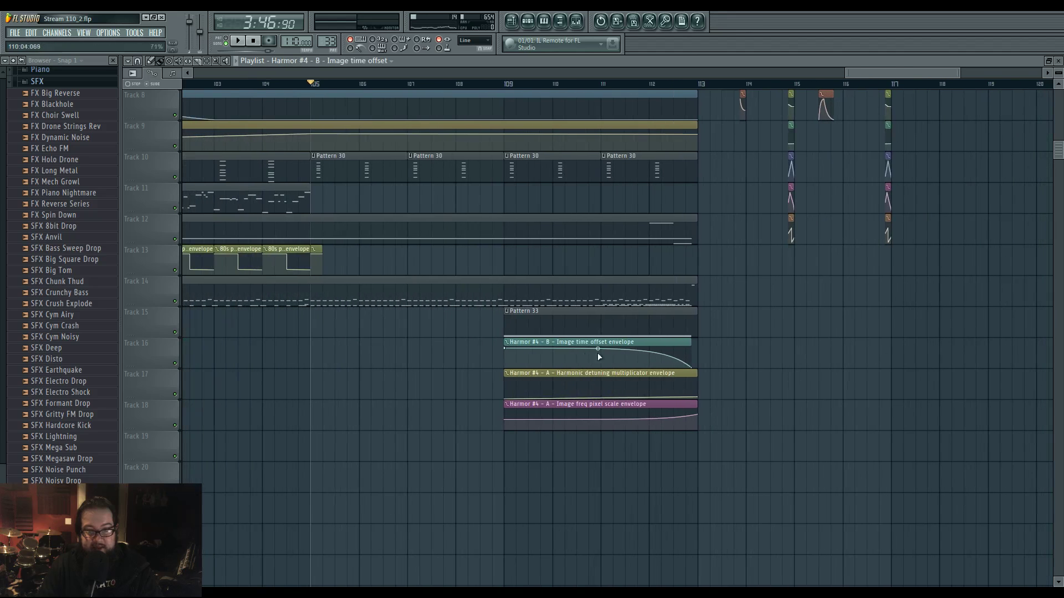
While playing from bar 105, boost bands 5 and 6 and shift band 3 slightly lower in Insert 32's Fruity Parametric EQ 2.
key("space")
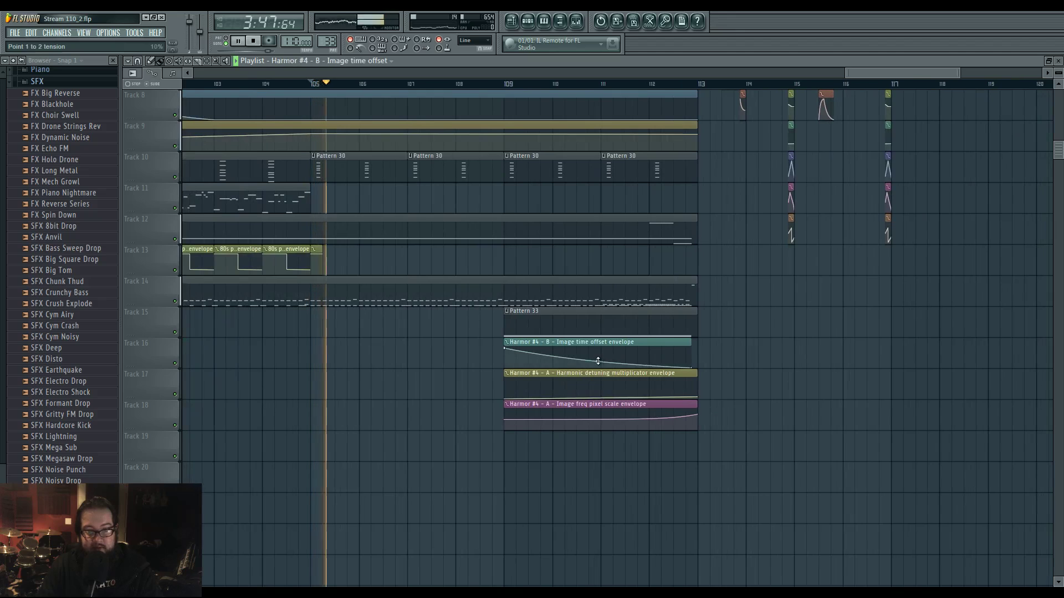
left_click(576, 21)
left_click(840, 389)
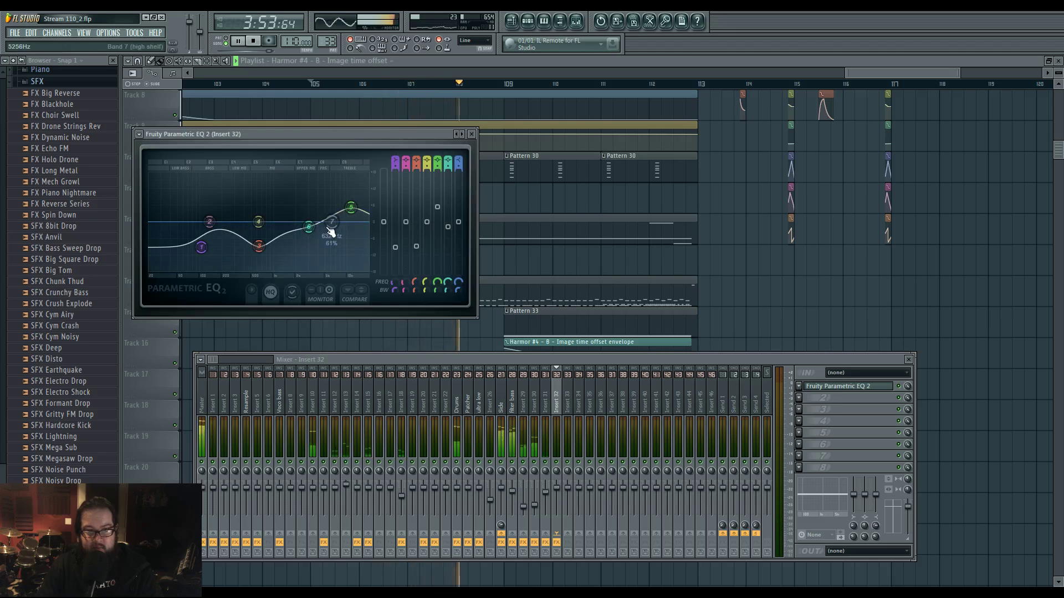
left_click_drag(306, 224, 354, 200)
left_click_drag(258, 245, 252, 246)
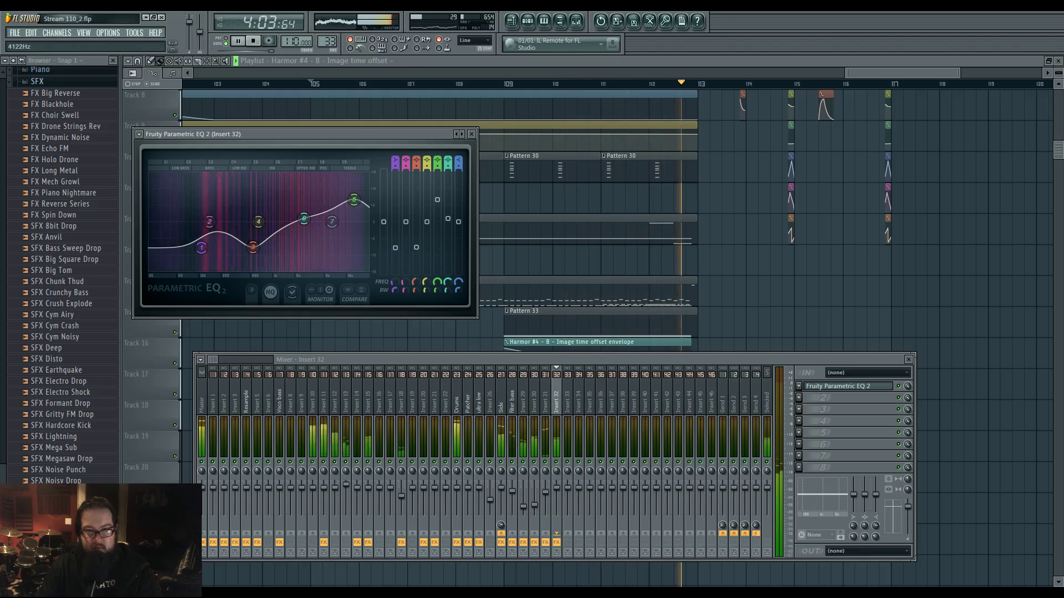
key("F12")
Replay the arrangement from bar 105, and again from bar 112 to check the lead-in to bar 113.
key("space")
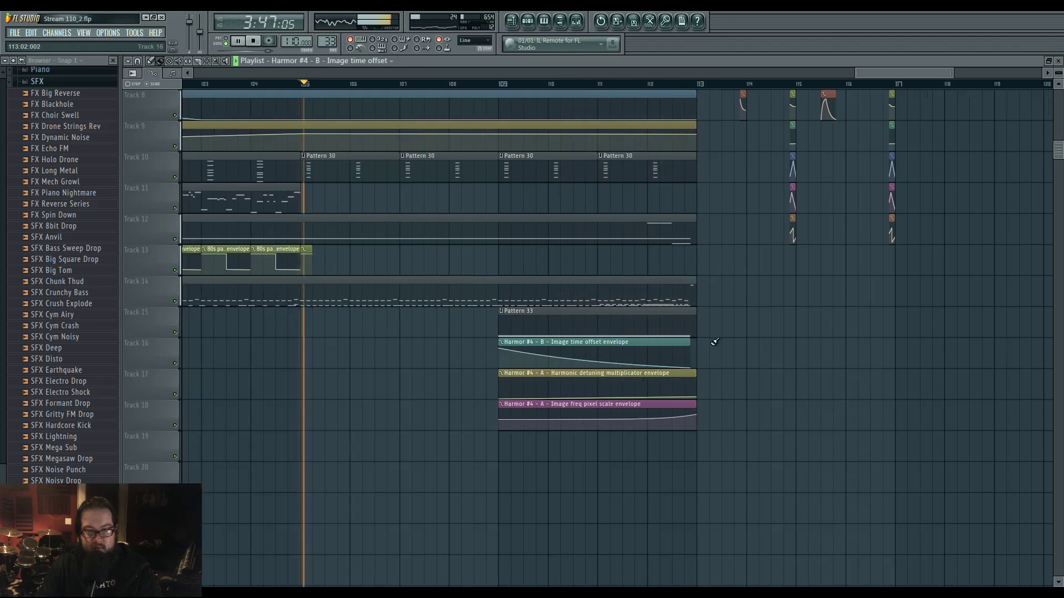
scroll(707, 344, "up", 4, "ctrl")
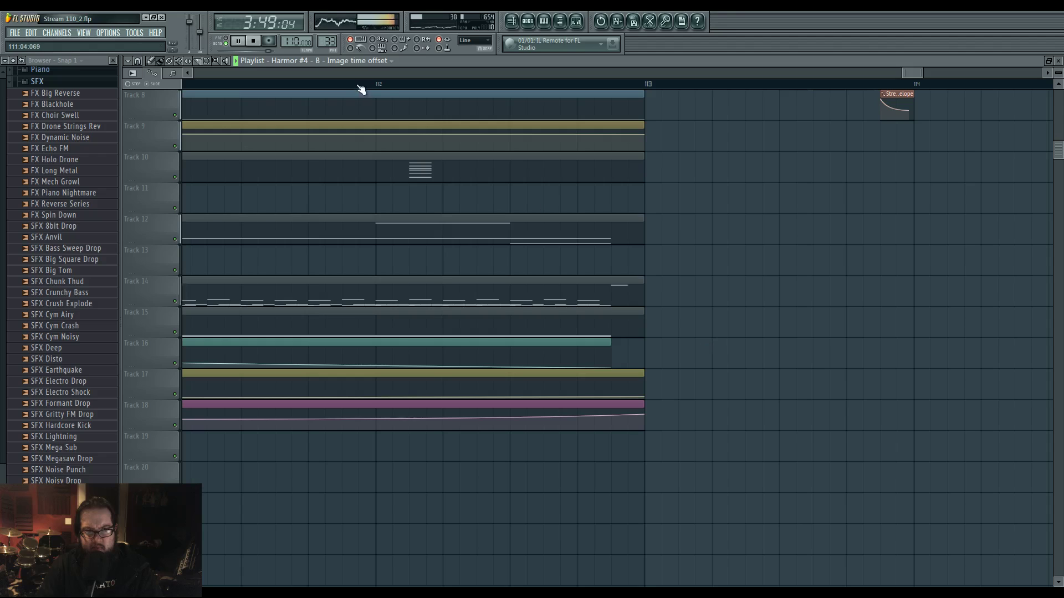
left_click(375, 84)
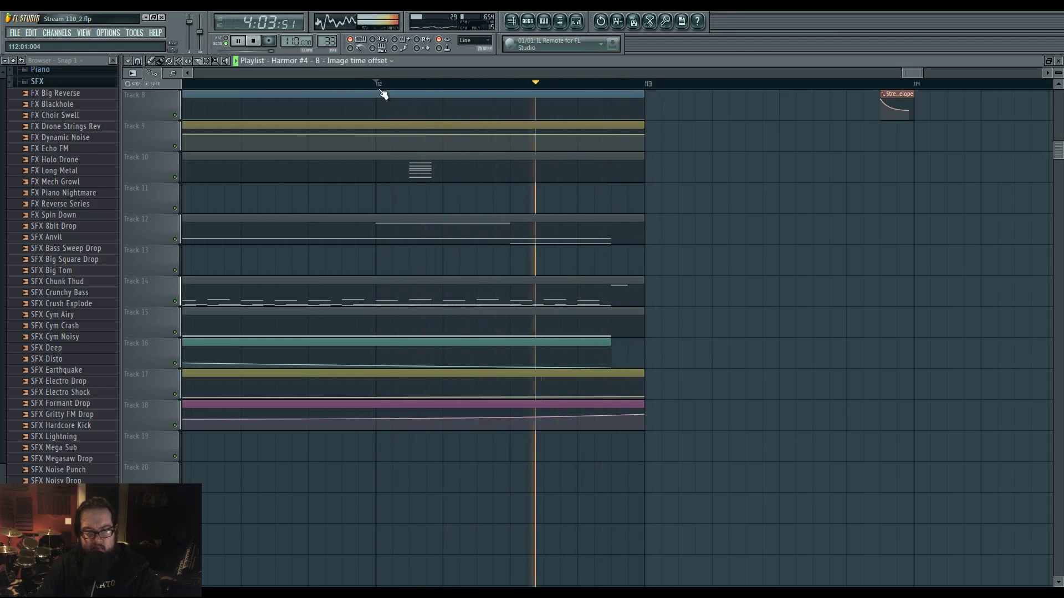
key("space")
Open Harmor #4 and play a few test notes to hear part B's unison sound.
left_click(528, 21)
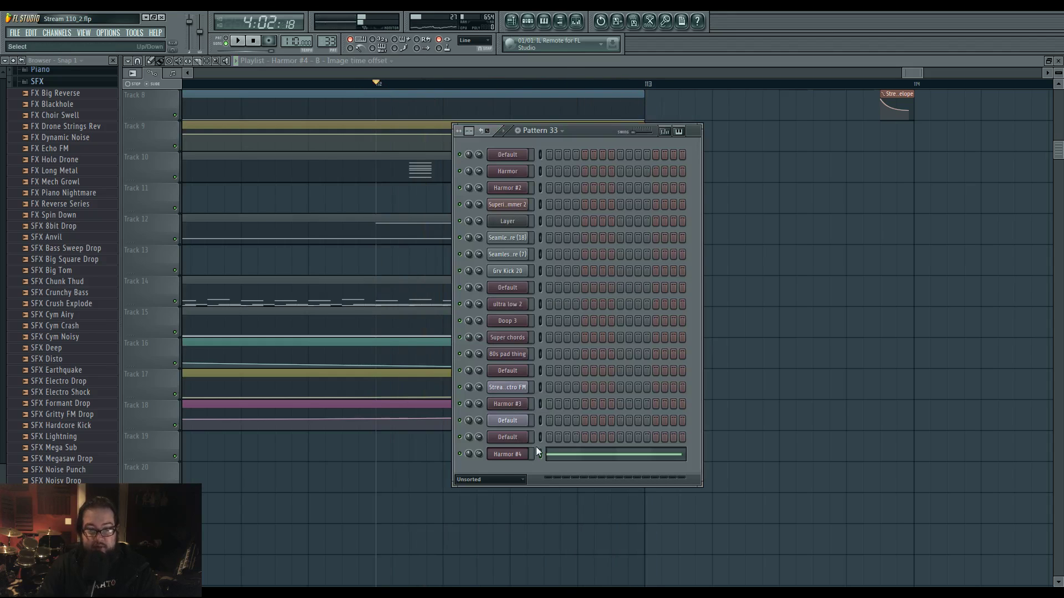
left_click(507, 454)
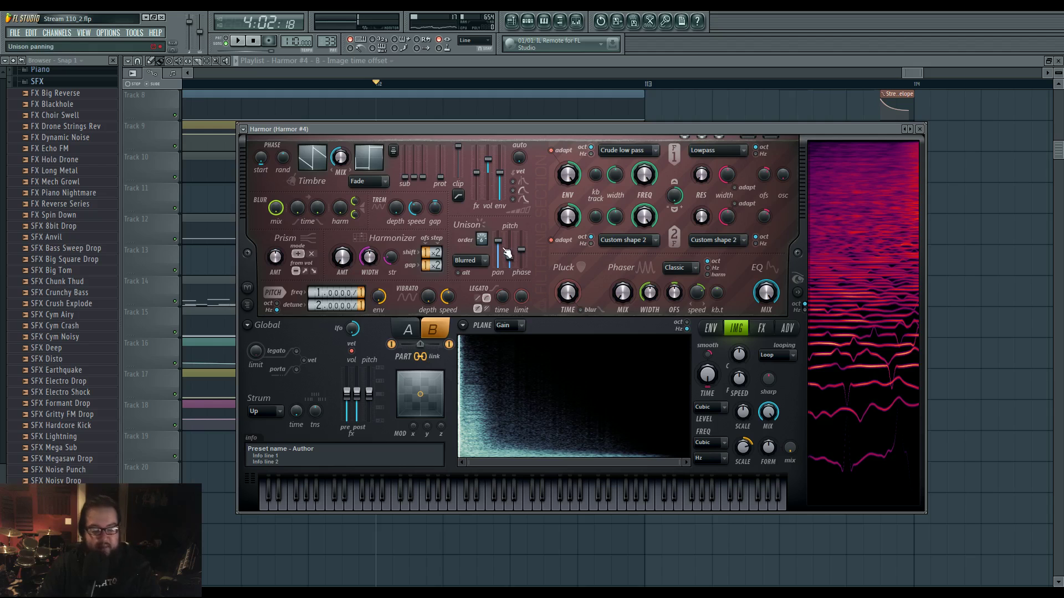
key("w")
key("b")
key("c")
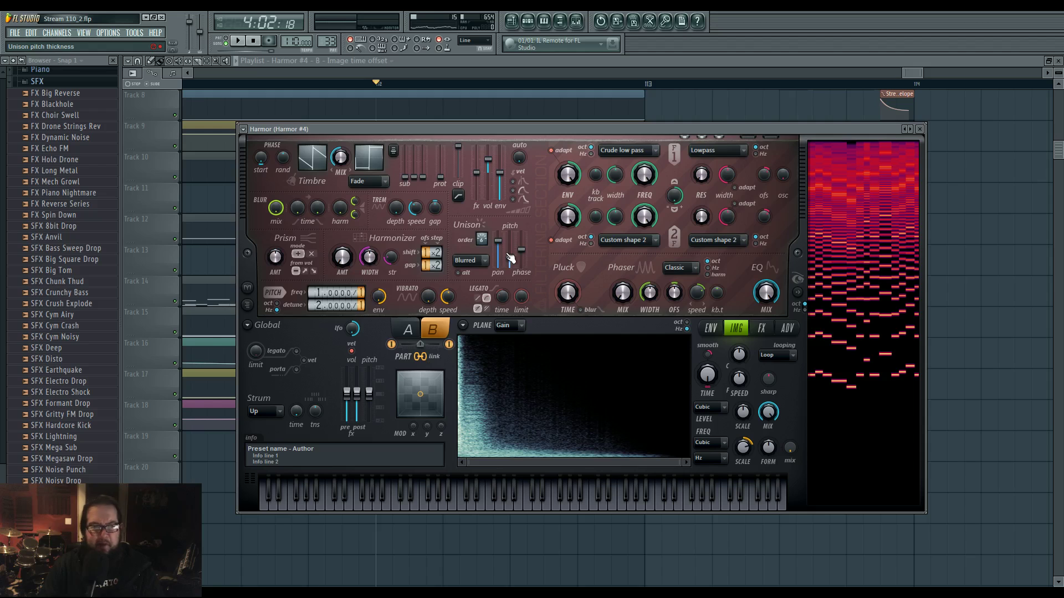
Shape part B's harmonic unison pitch curve with three added points, high, low and high, and play it from bar 112.
left_click(711, 328)
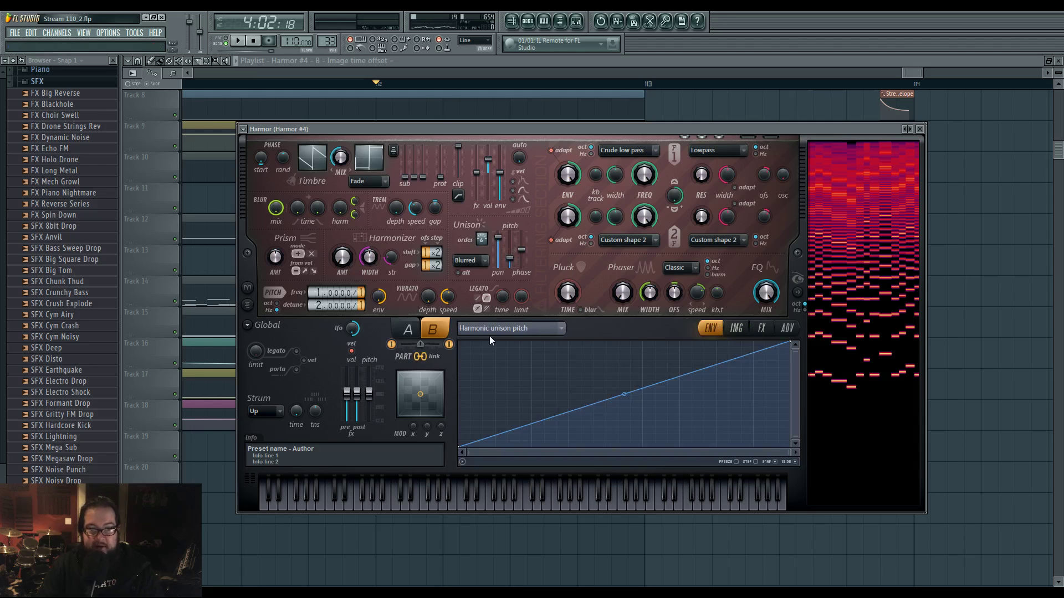
right_click(510, 380)
right_click(592, 422)
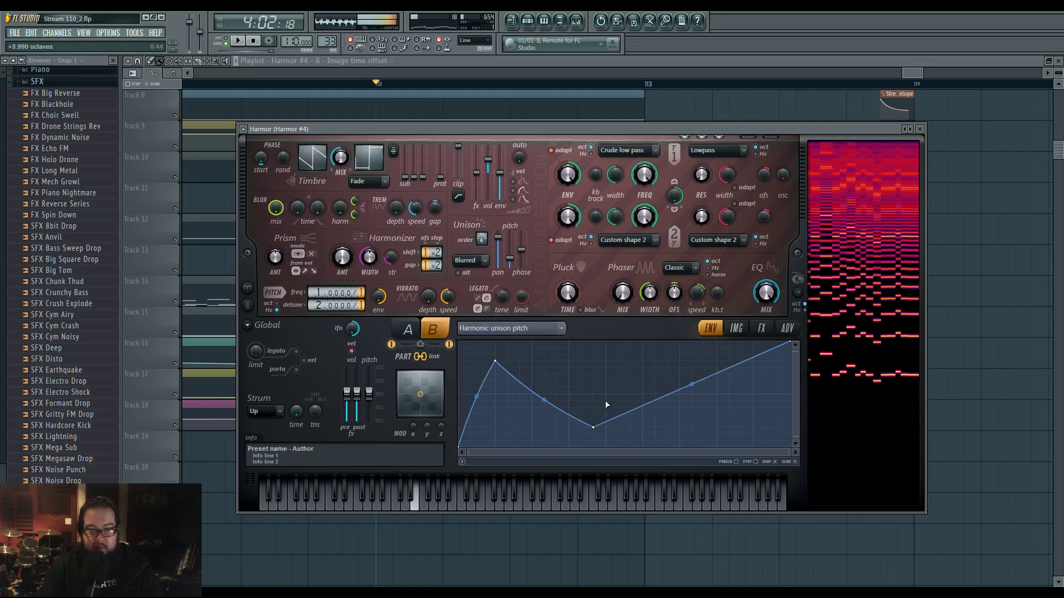
right_click(655, 355)
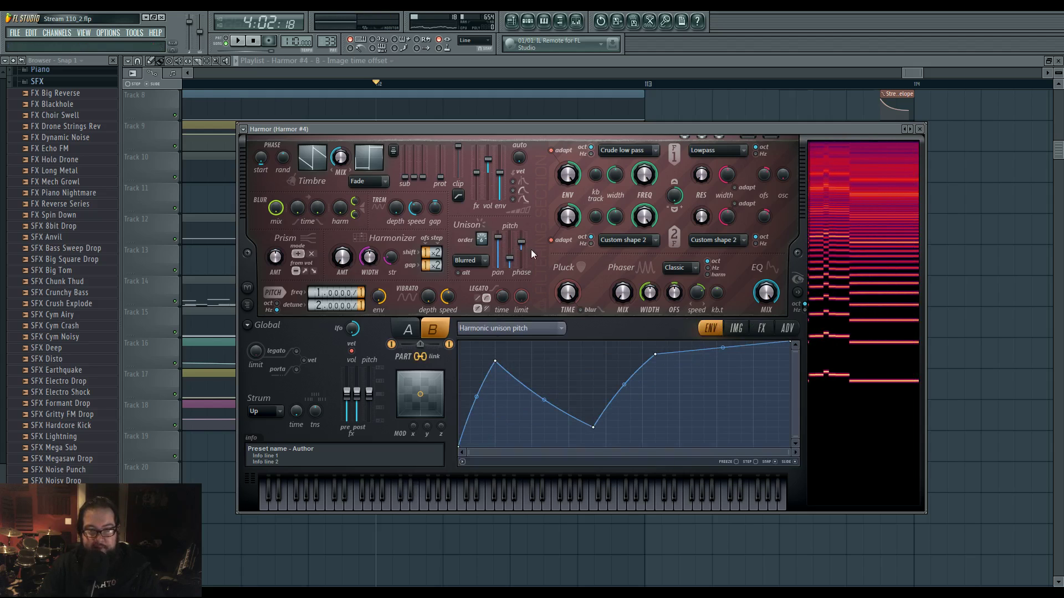
key("space")
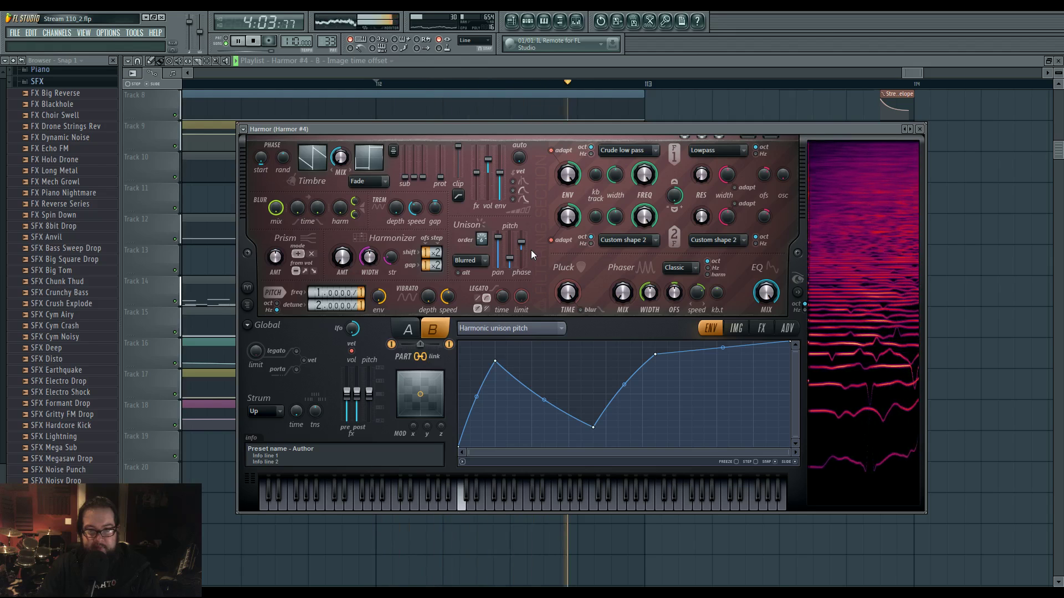
key("space")
Set part B's distortion type to Log and slightly lower its asymmetry.
left_click(762, 328)
left_click(540, 357)
left_click(557, 426)
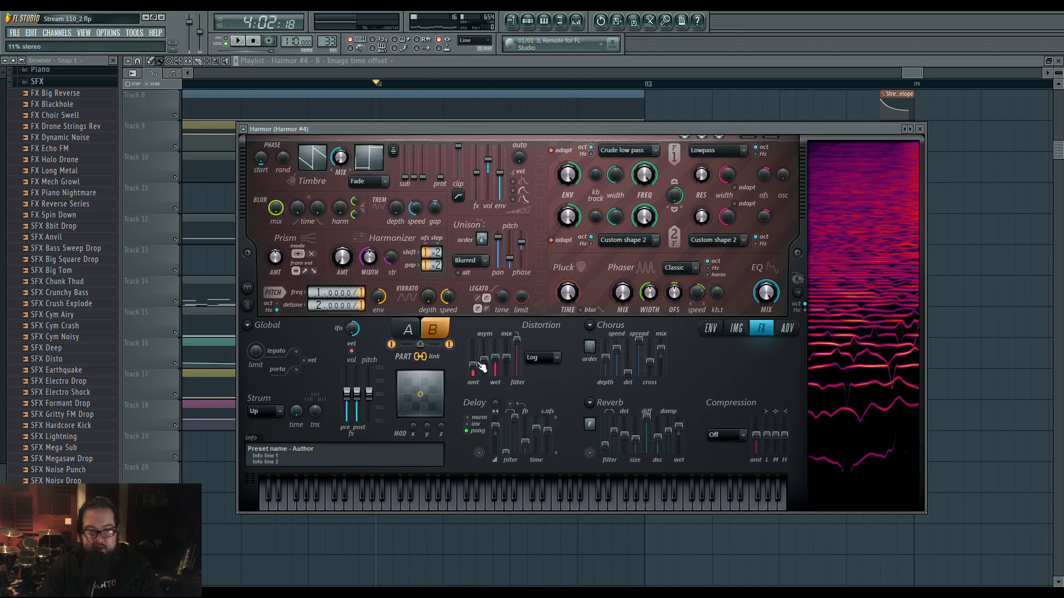
left_click_drag(484, 361, 484, 364)
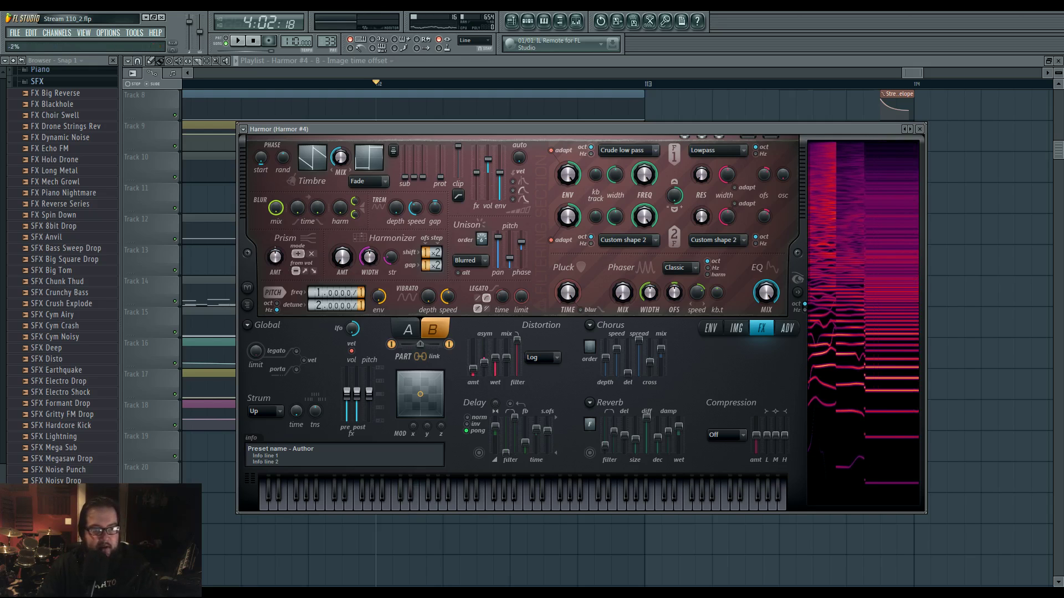
right_click(277, 263)
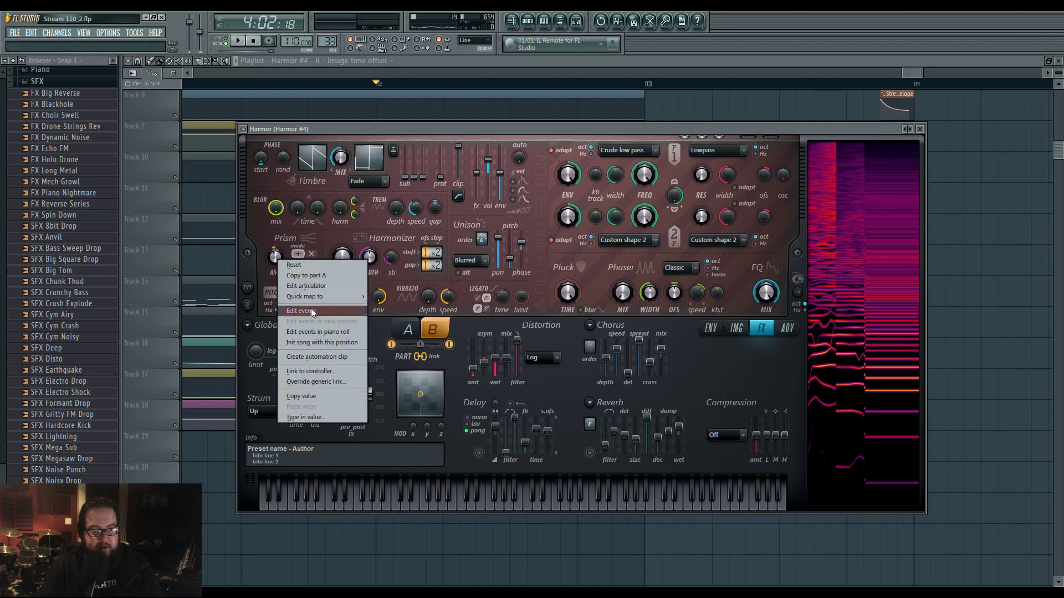
left_click(324, 355)
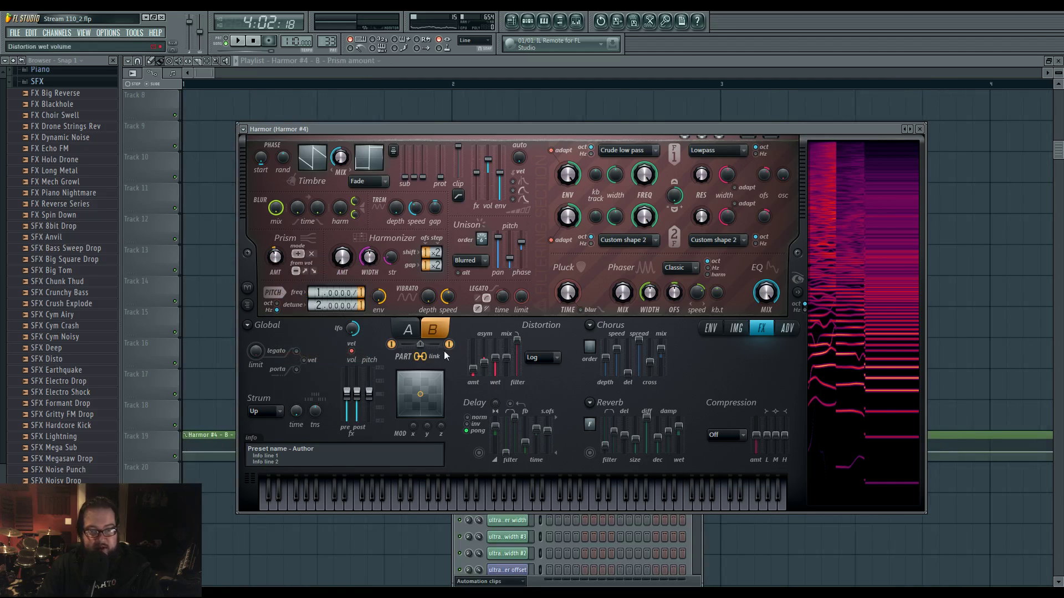
right_click(219, 315)
scroll(255, 366, "down", 4)
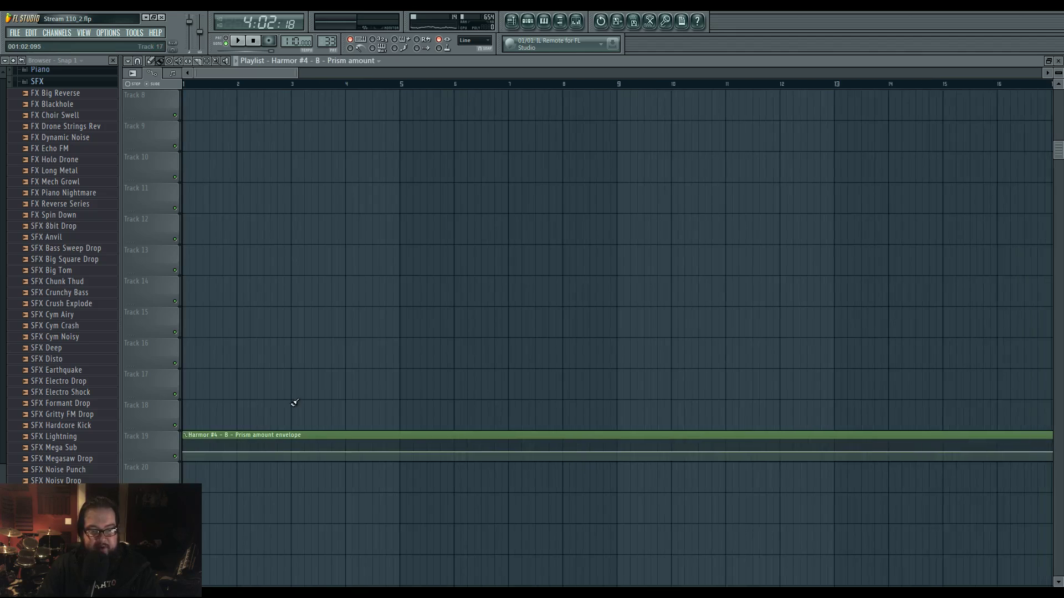
right_click(316, 439)
key("F6")
left_click(498, 479)
left_click(498, 479)
left_click(507, 453)
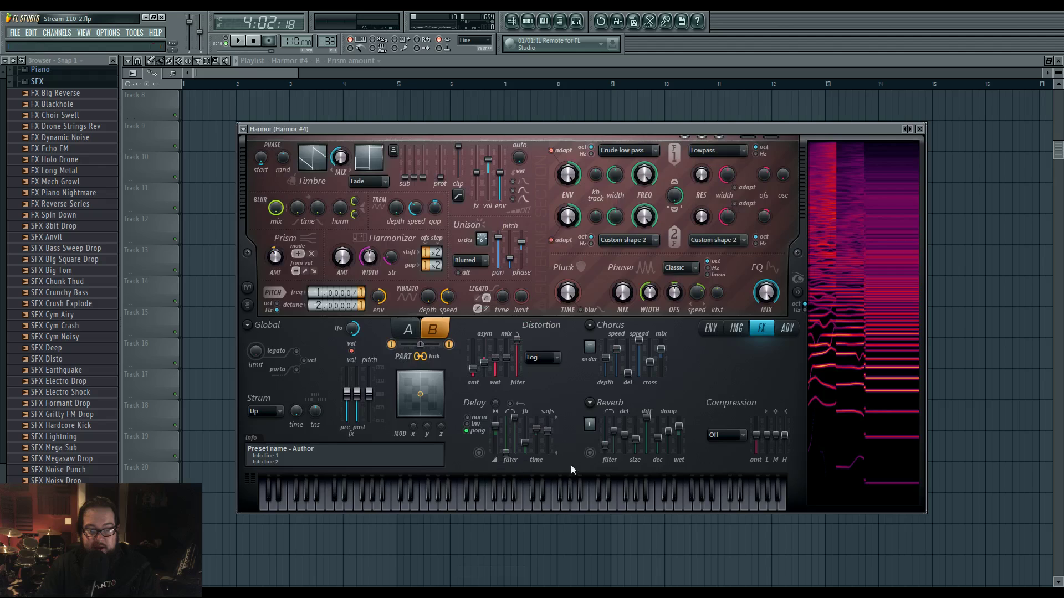
Map part B's prism amount to unison index with a line falling from maximum to minimum, and play the result from bar 112.
right_click(279, 251)
left_click(310, 277)
left_click(615, 331)
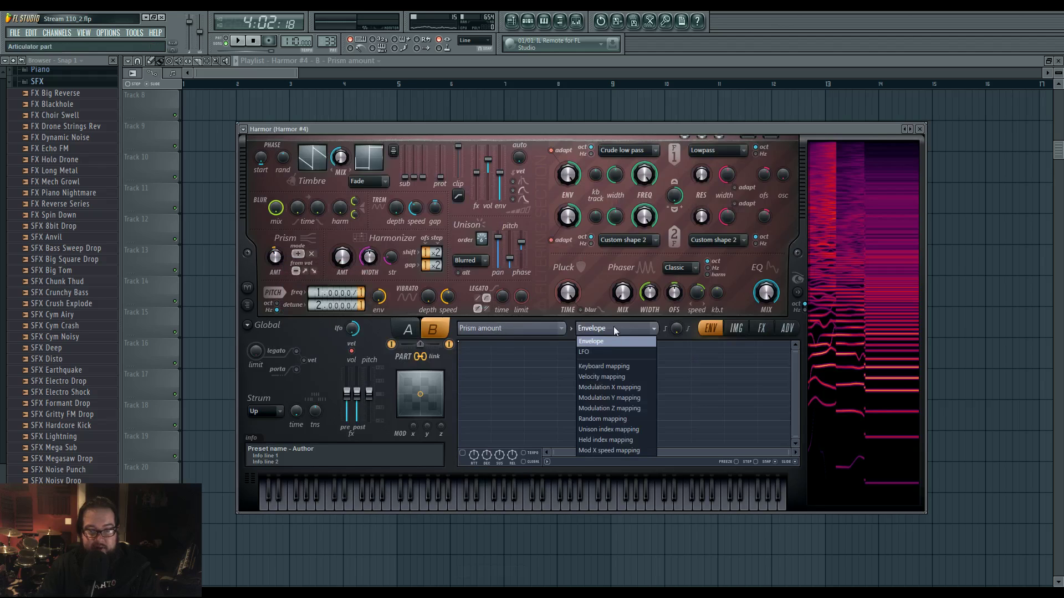
left_click(633, 430)
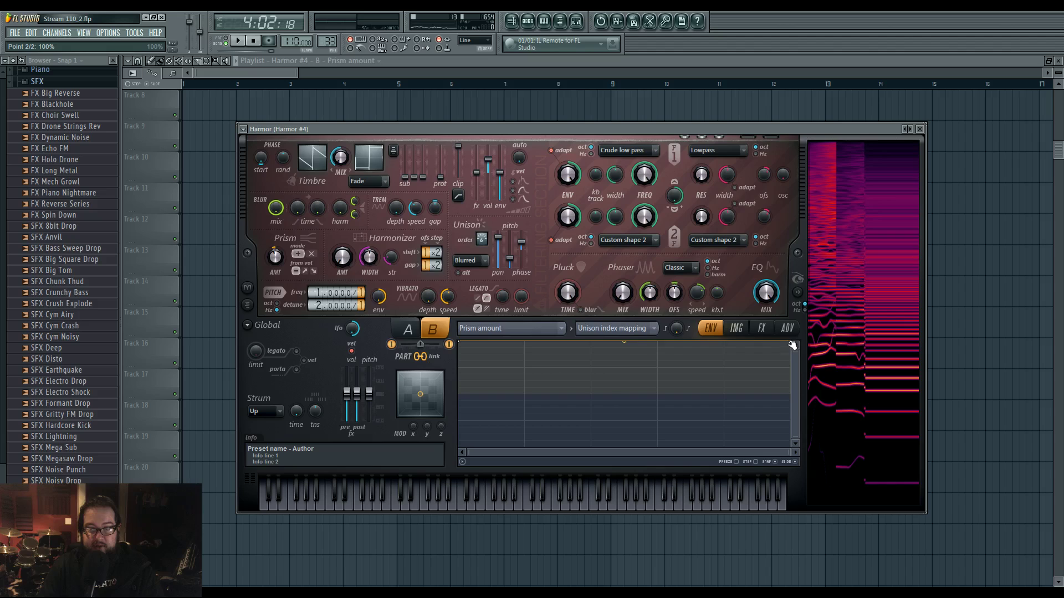
left_click_drag(793, 346, 807, 475)
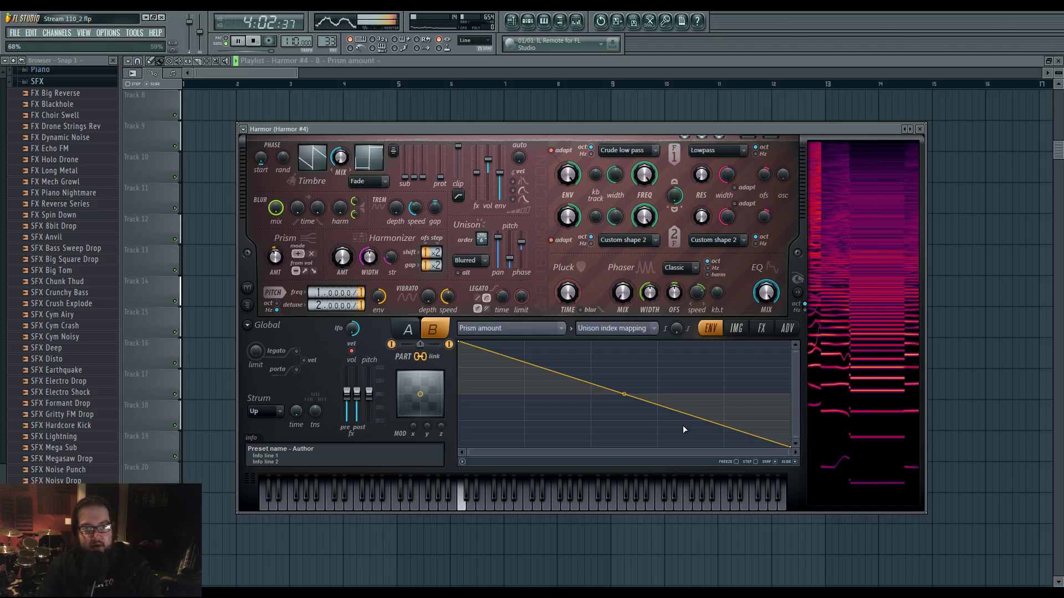
mouse_move(626, 401)
left_mouse_down()
mouse_move(623, 357)
mouse_move(624, 440)
mouse_move(624, 352)
mouse_move(624, 437)
mouse_move(624, 360)
mouse_move(630, 403)
left_mouse_up()
key("space")
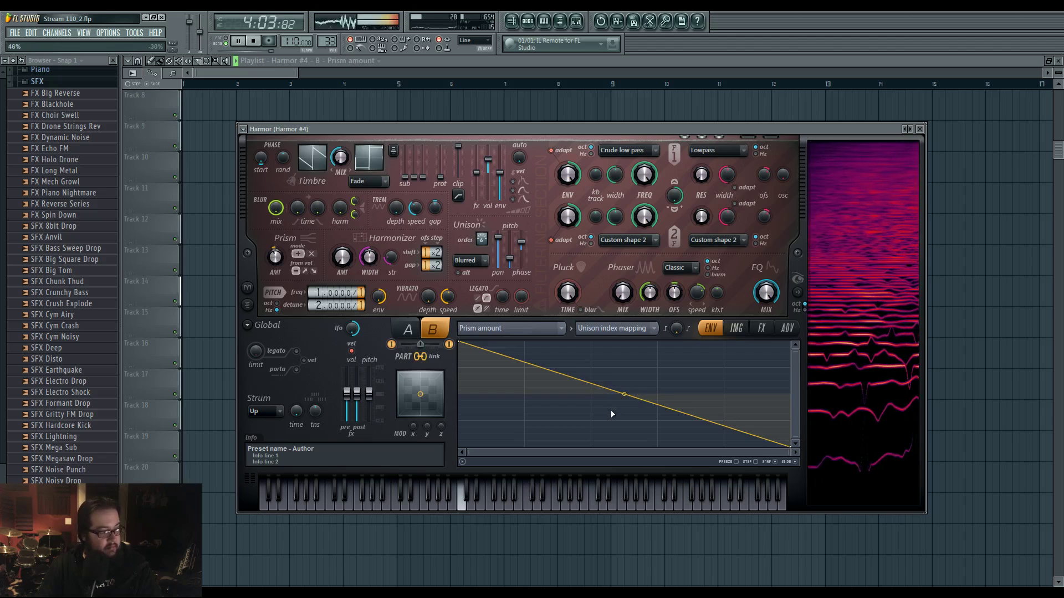
key("space")
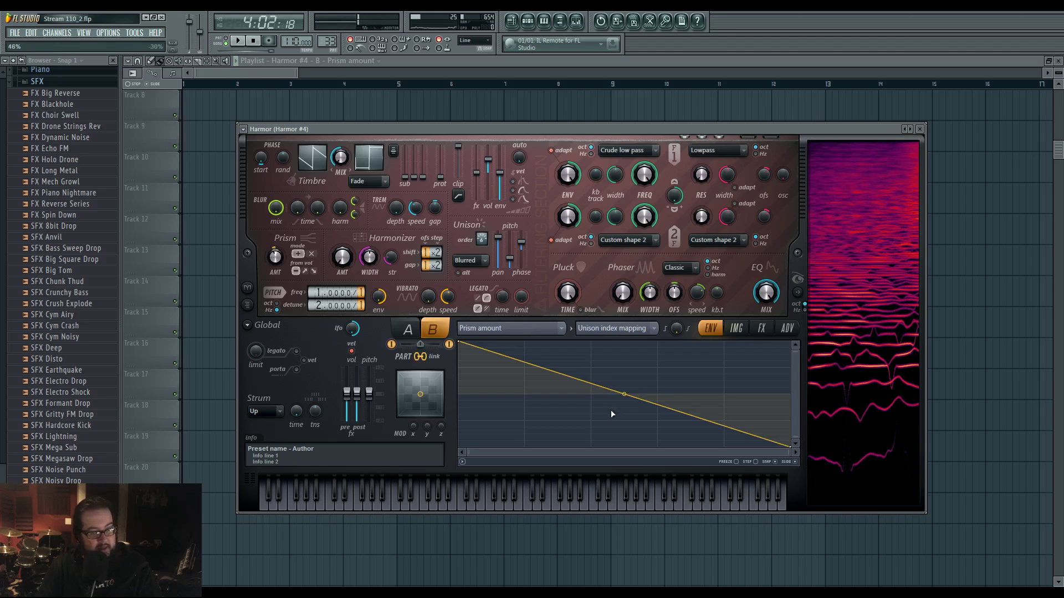
Adjust the lower bands of Fruity Parametric EQ 2 on mixer Insert 32, raising band 2, and return to the Harmor #4 window.
key("F9")
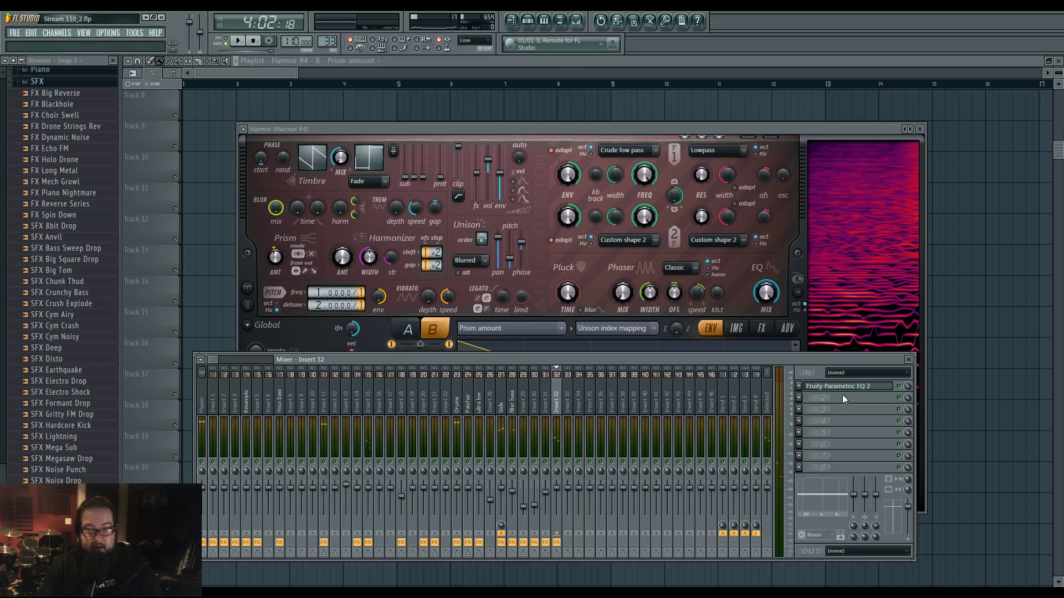
left_click(840, 386)
left_click_drag(354, 200, 354, 195)
left_click_drag(303, 219, 303, 222)
left_click_drag(252, 248, 223, 233)
left_click_drag(201, 247, 203, 251)
left_click(605, 133)
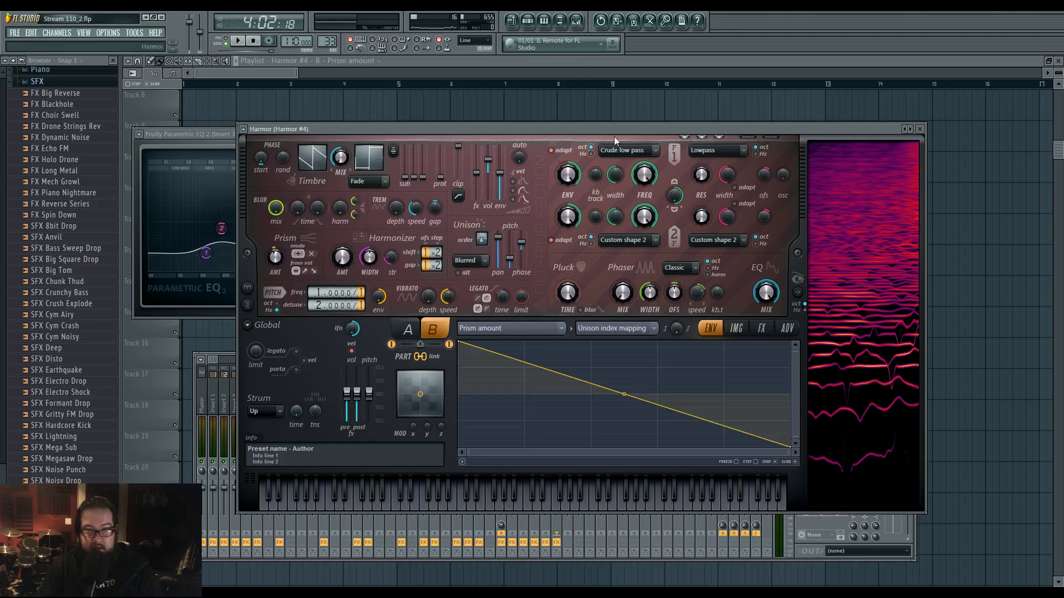
Set the compression effect in Harmor #4 to Burning, play it back briefly, and close the open windows.
left_click(761, 328)
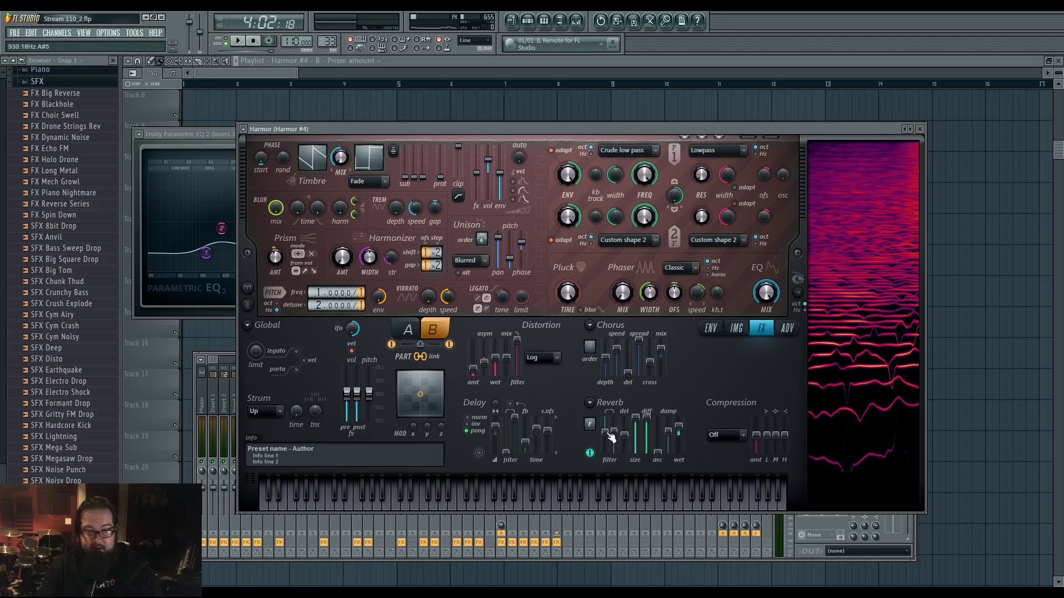
left_click(726, 435)
left_click(725, 493)
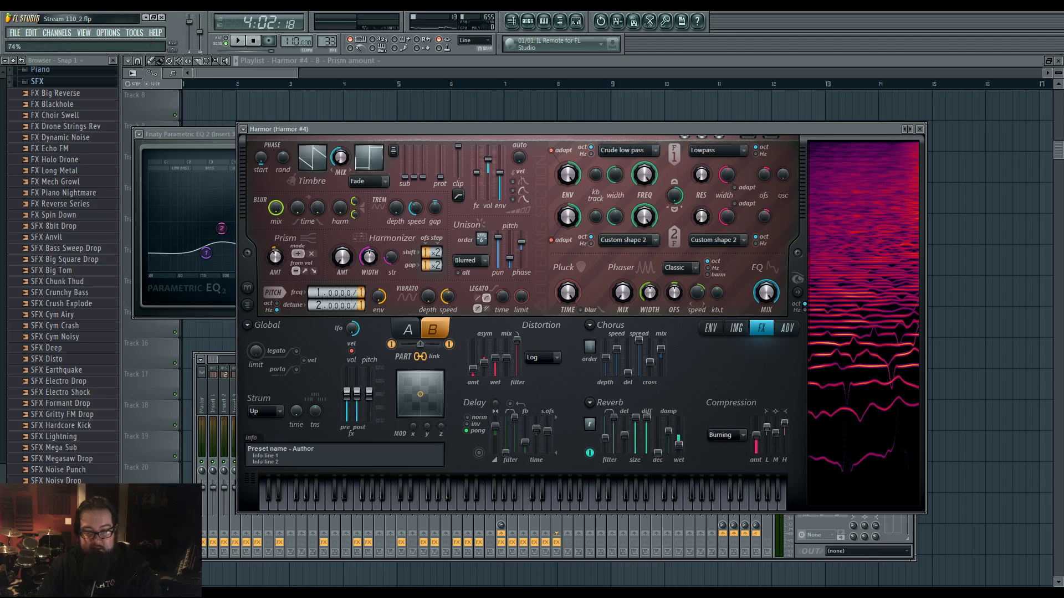
key("space")
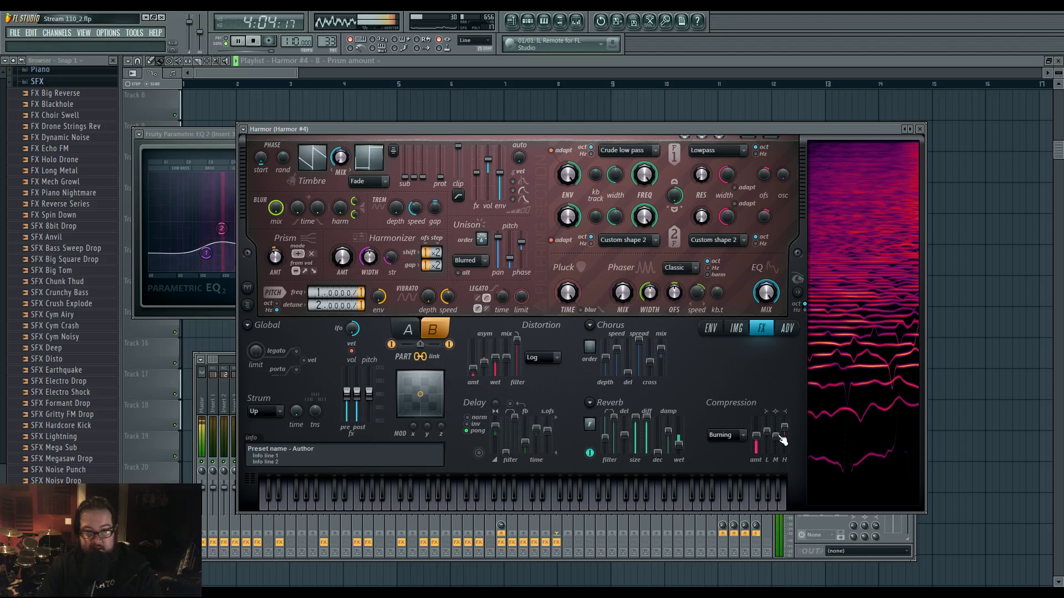
key("F12")
key("space")
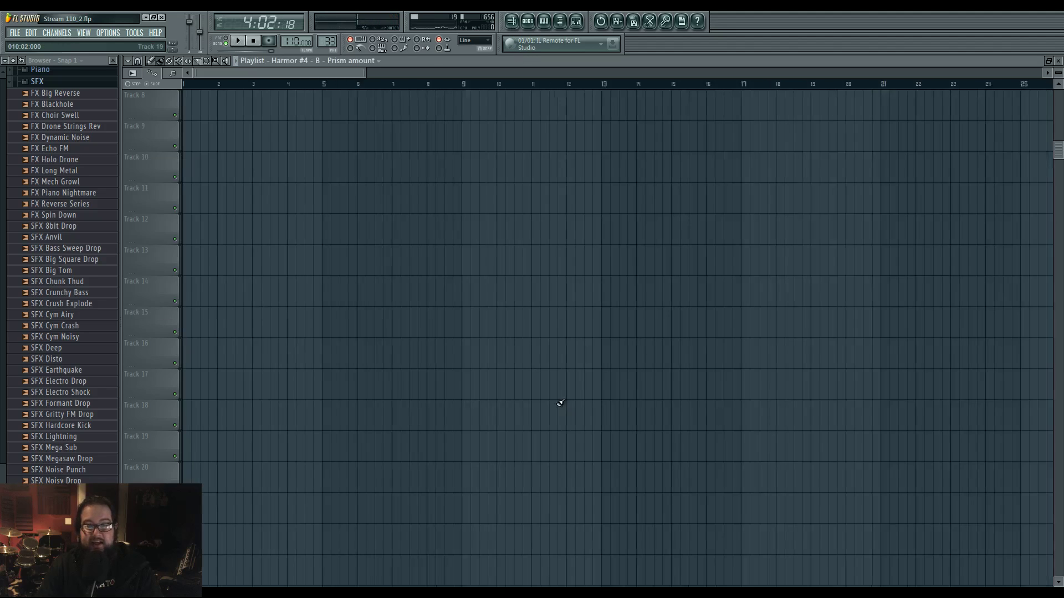
Find the Harmor #4 envelope clips in the playlist and play the section from bar 109.
scroll(566, 438, "down", 12)
scroll(851, 406, "up", 2)
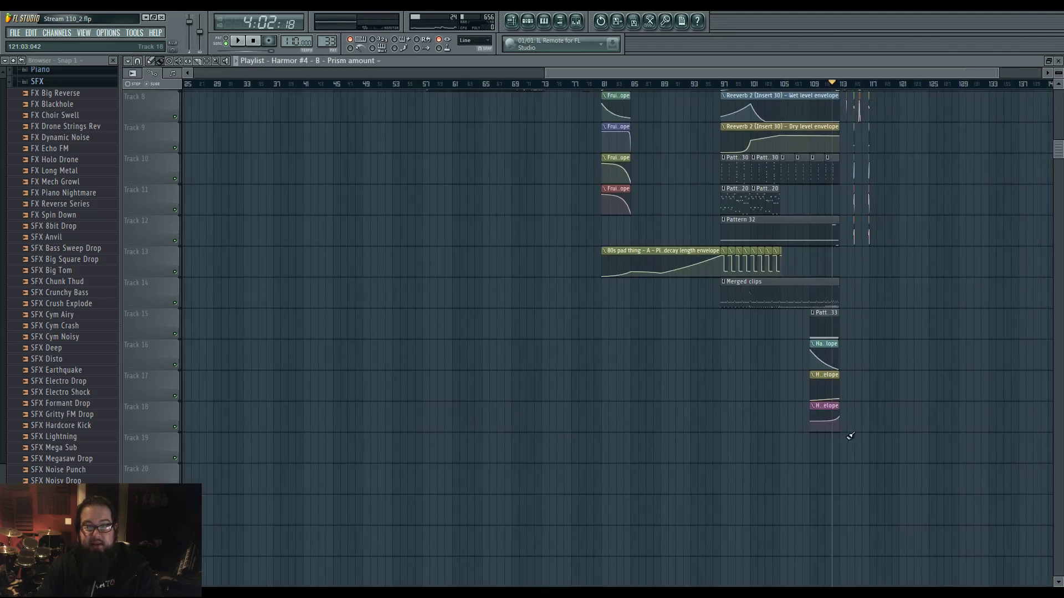
scroll(851, 407, "up", 8)
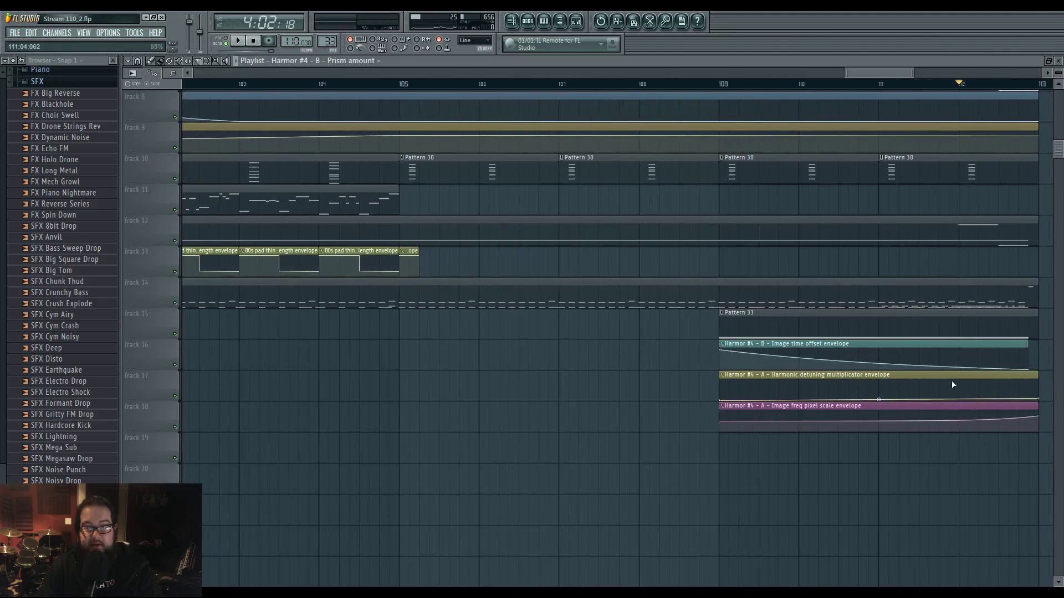
key("space")
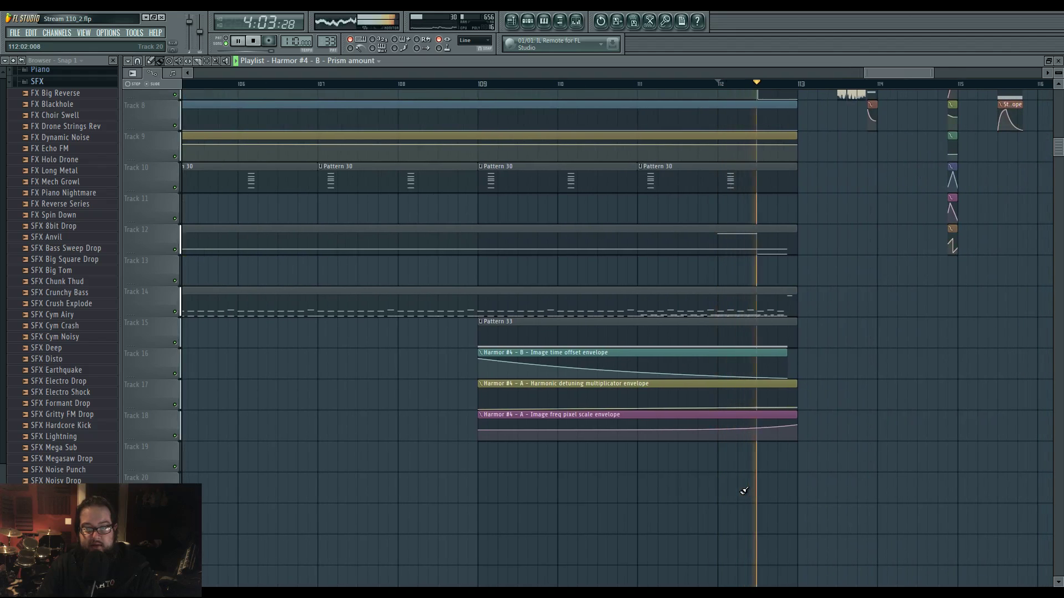
key("space")
left_click(483, 86)
key("space")
Trim the last Pattern 20 clip on Track 4 before bar 113 to about half its length and play through the transition.
scroll(863, 488, "up", 5)
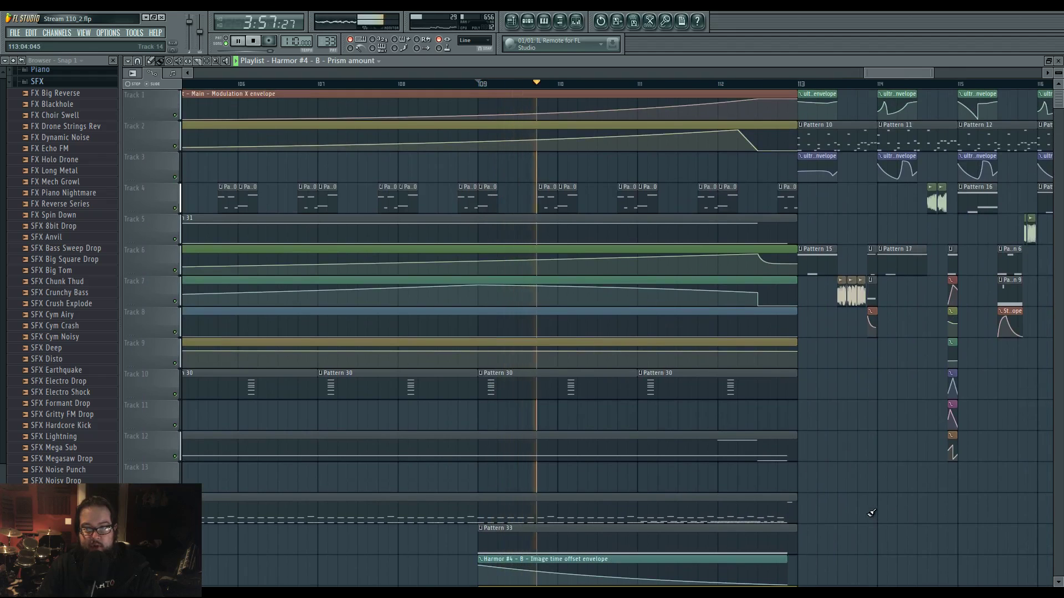
scroll(761, 201, "up", 3)
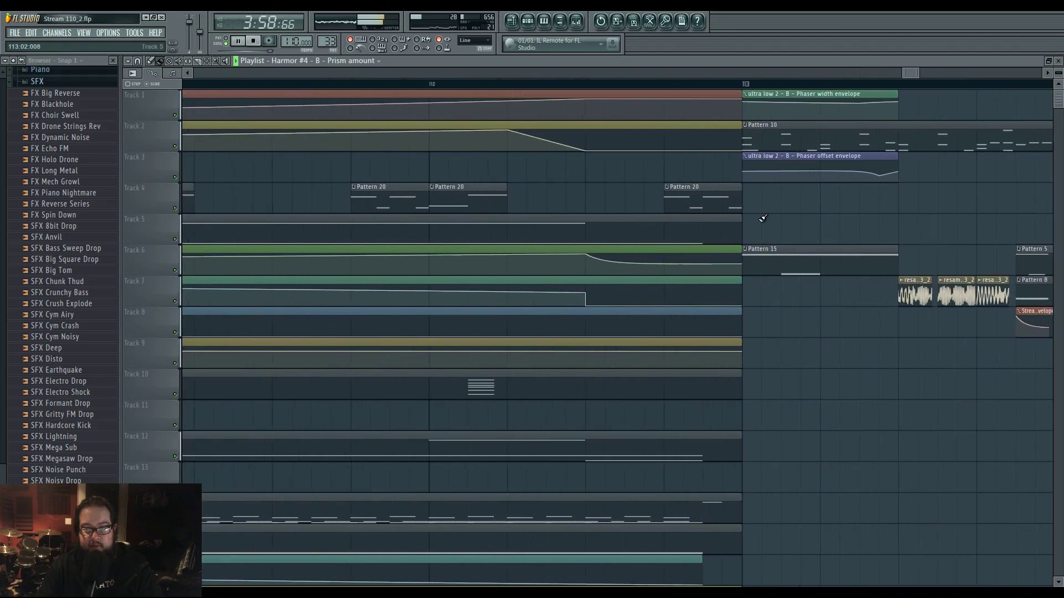
left_click_drag(740, 203, 705, 199)
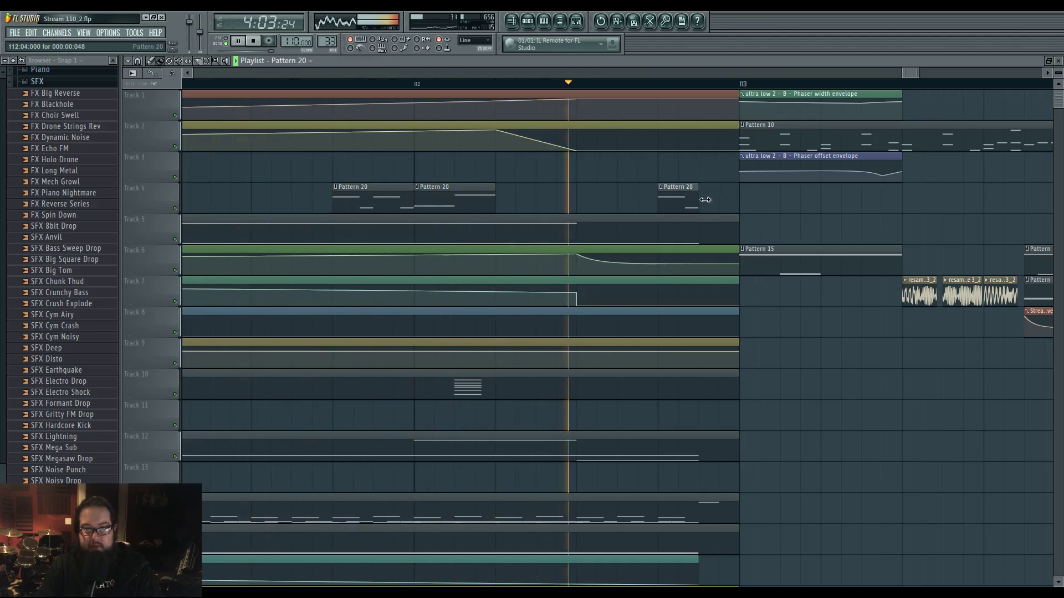
scroll(772, 366, "down", 2)
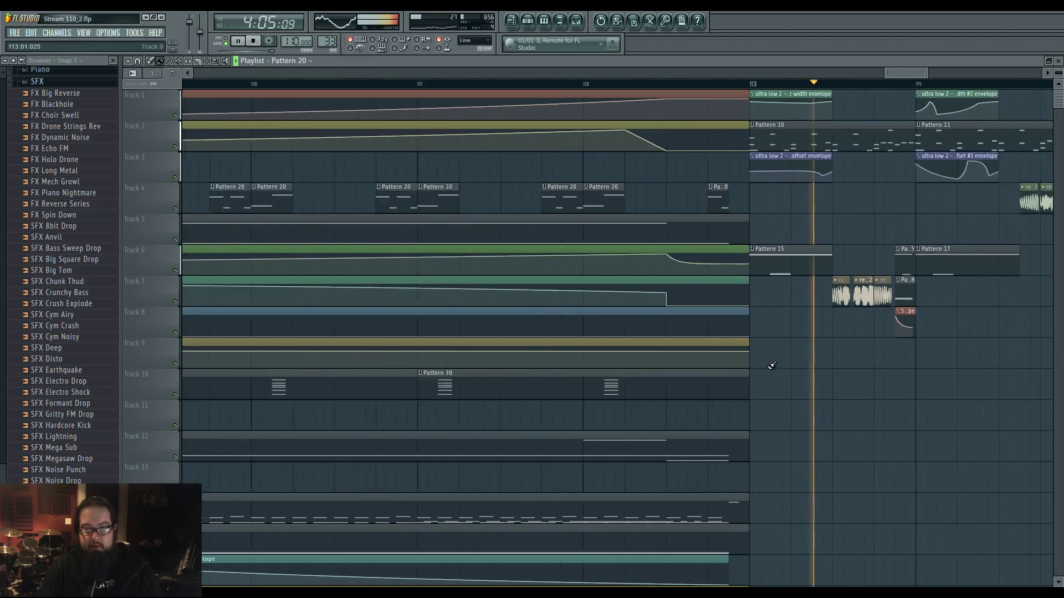
scroll(772, 366, "down", 4)
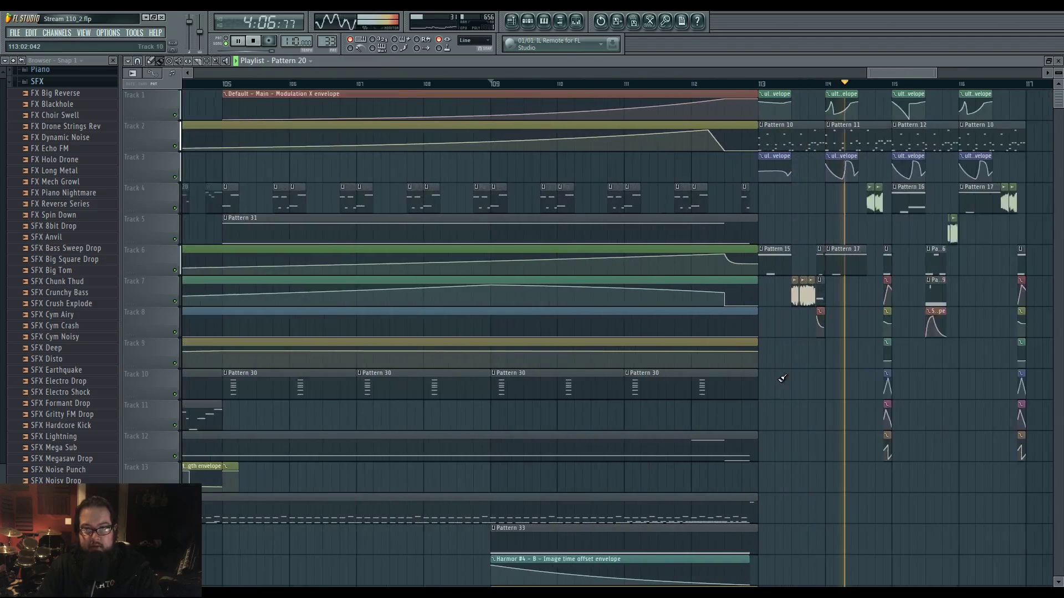
scroll(781, 378, "up", 3)
key("space")
Open the Merged clips pattern from Track 14 and inspect the sample settings of the two Seamless Dubstep Snare channels.
scroll(736, 410, "down", 2)
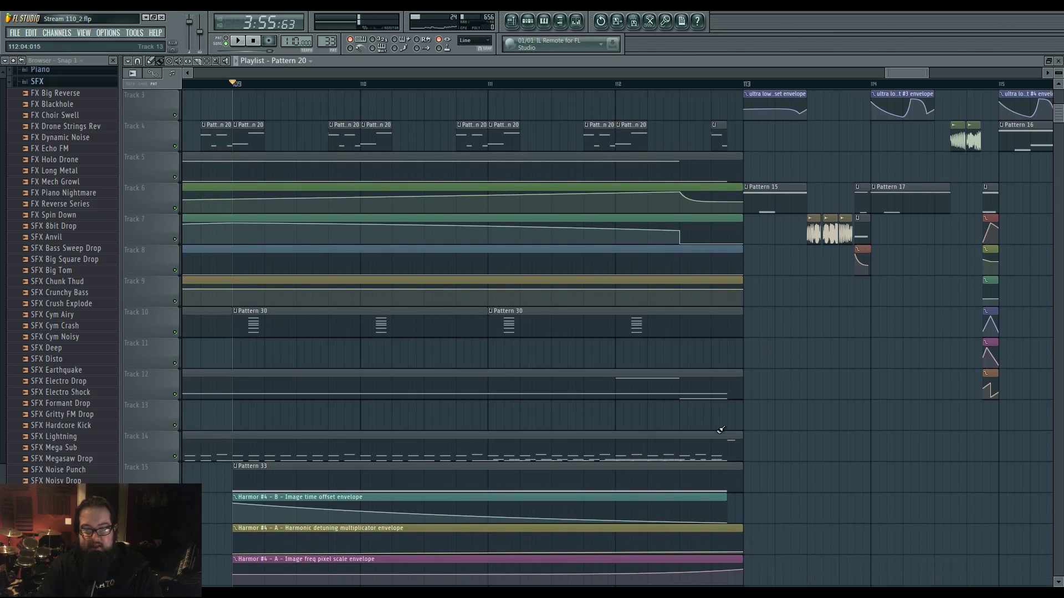
double_click(717, 438)
left_click(527, 25)
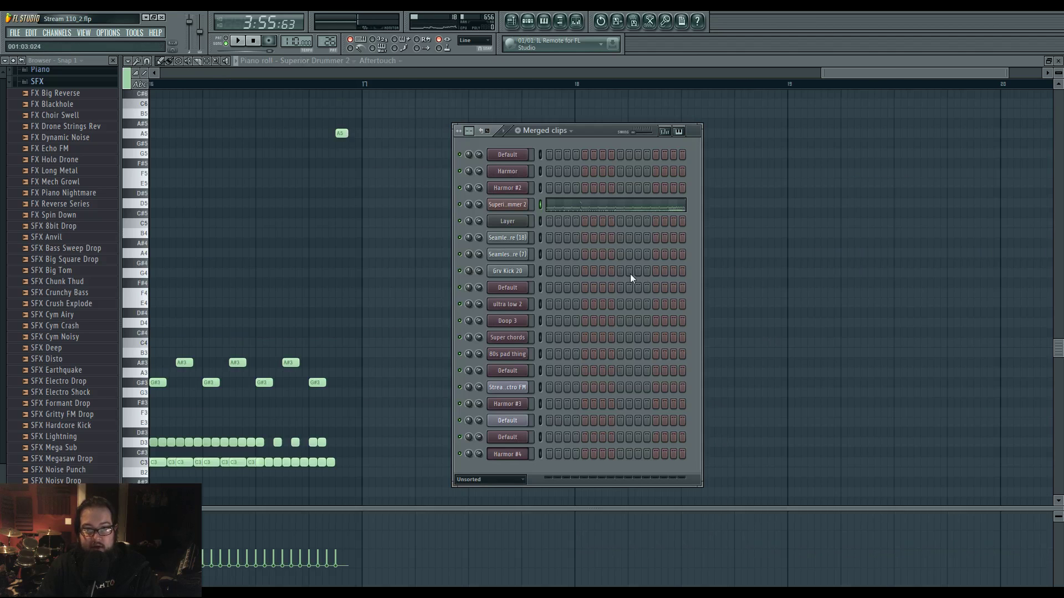
left_click(522, 238)
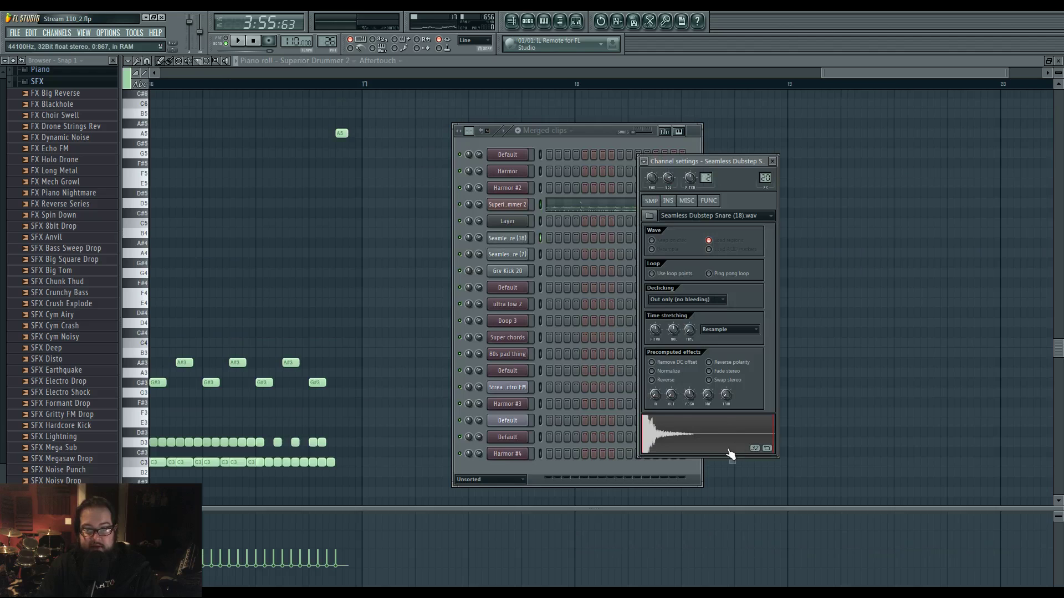
left_click(525, 254)
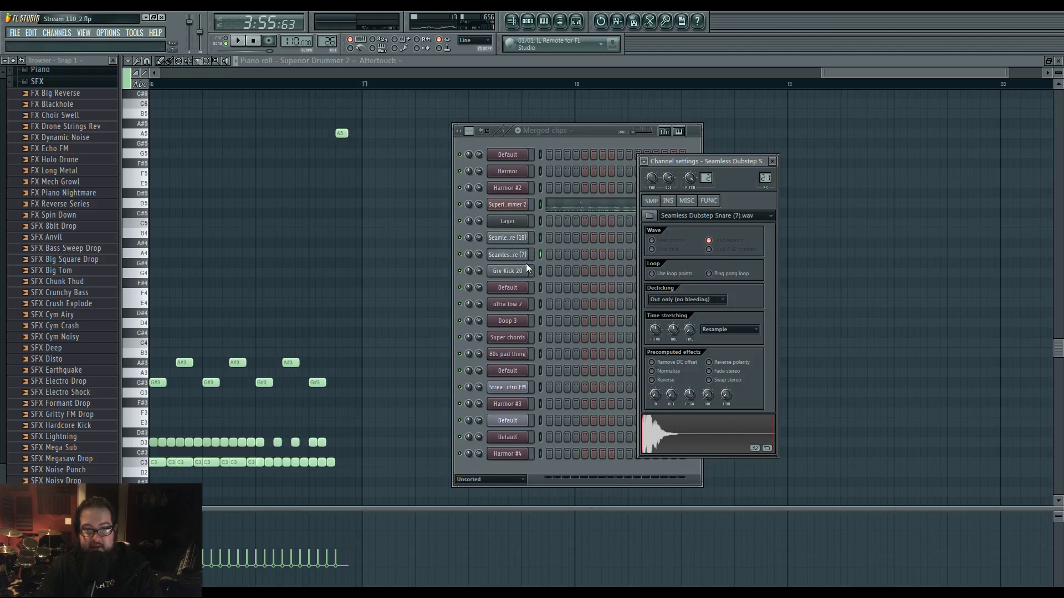
Open the piano roll of the Layer channel for the Merged clips pattern, showing the octave around D3.
right_click(524, 220)
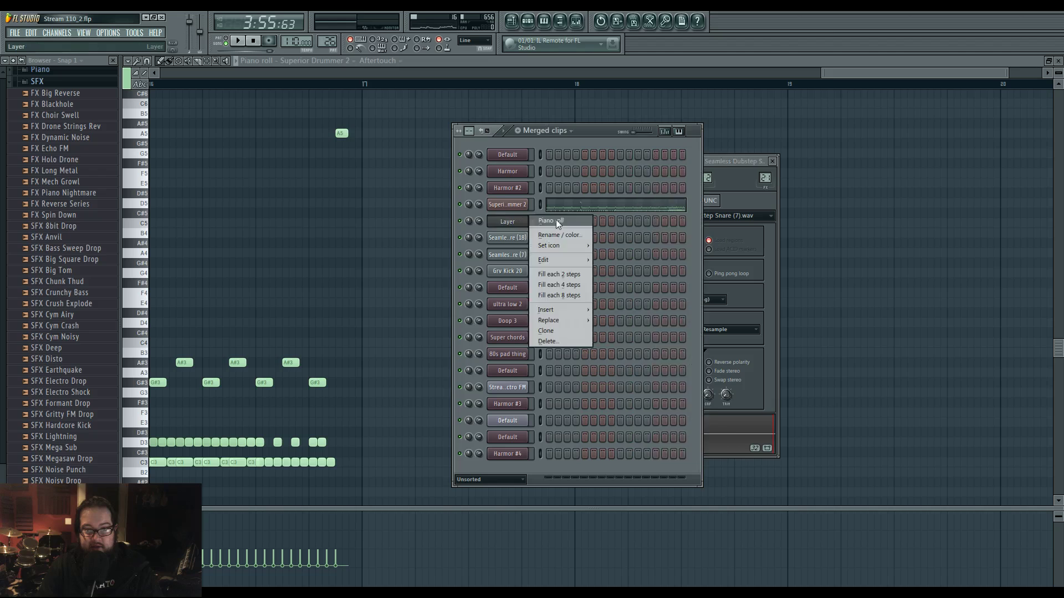
left_click(556, 222)
scroll(233, 401, "down", 3)
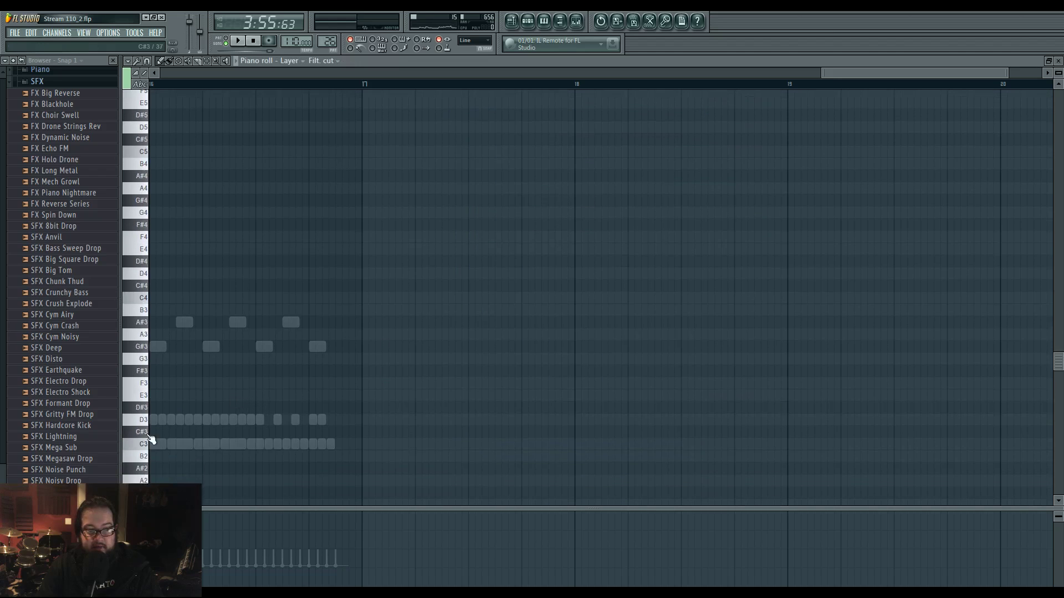
left_click(335, 421)
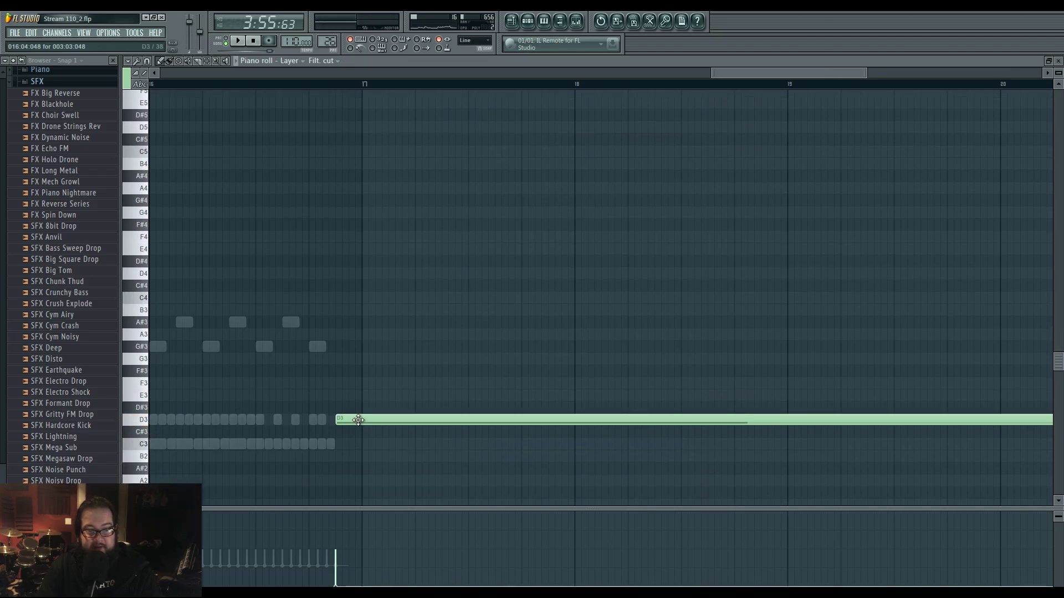
double_click(358, 420)
left_click(460, 498)
double_click(349, 420)
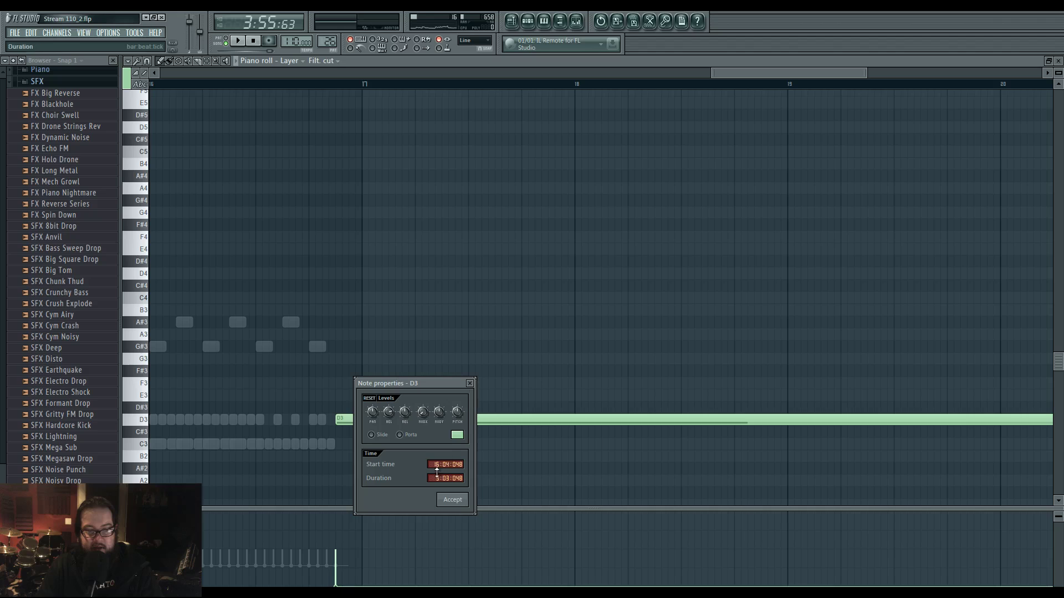
left_click(455, 500)
left_click(338, 420)
right_click(338, 420)
left_click(147, 421)
left_click(337, 420)
double_click(339, 420)
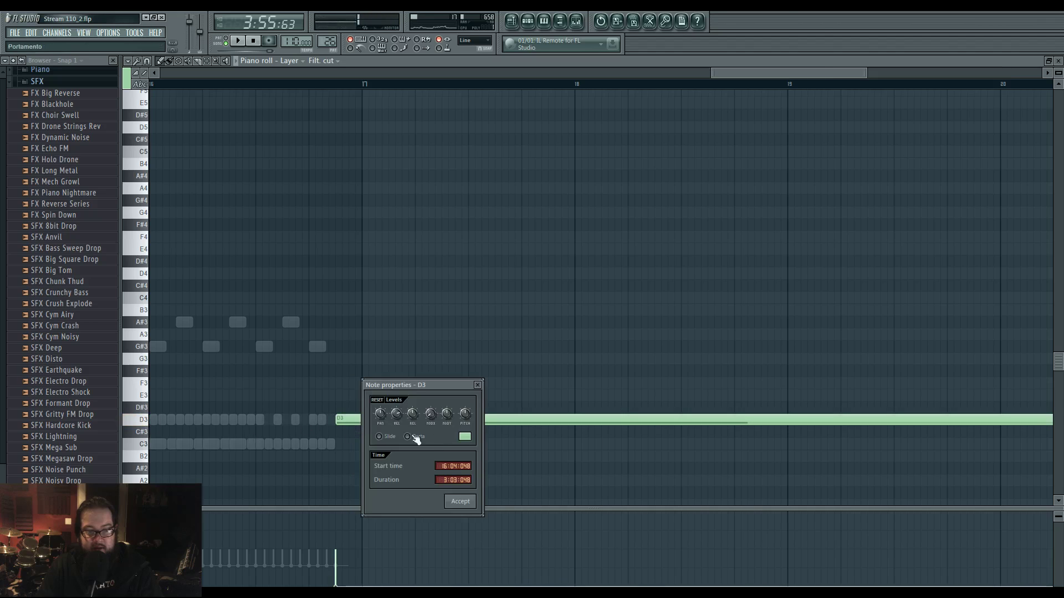
left_click(462, 501)
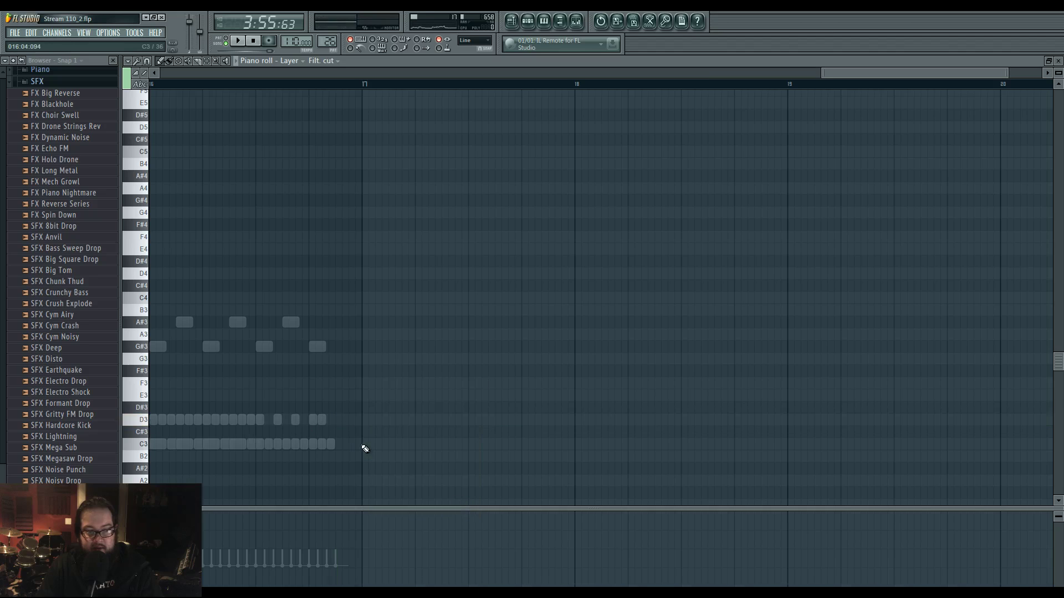
Add a D3 note to the Layer channel right after the last drum hits of bar 16 and shorten it to end at bar 17.
left_click(339, 421)
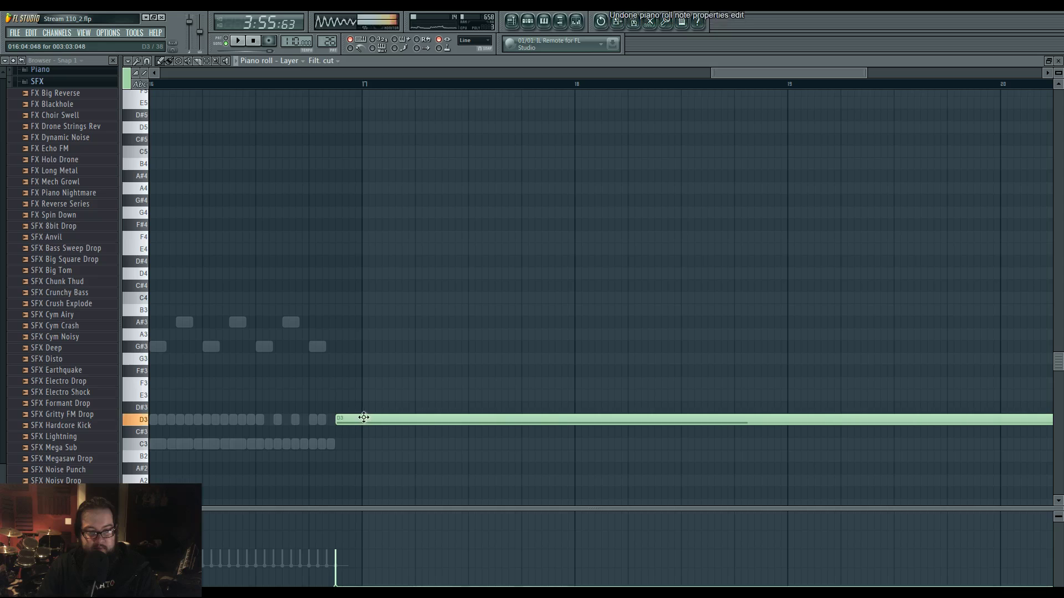
double_click(351, 420)
left_click(468, 496)
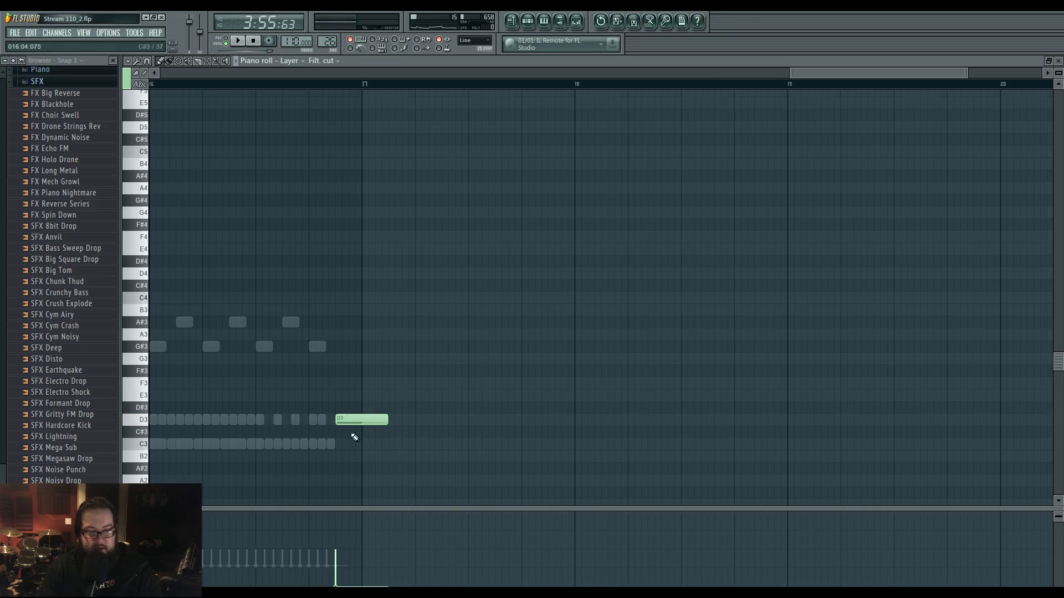
left_click_drag(365, 423, 360, 422)
Adjust the D3 note's filter cutoff, check the resonance lane, and switch back to the cutoff frequency lane.
left_click(339, 552)
right_click(143, 577)
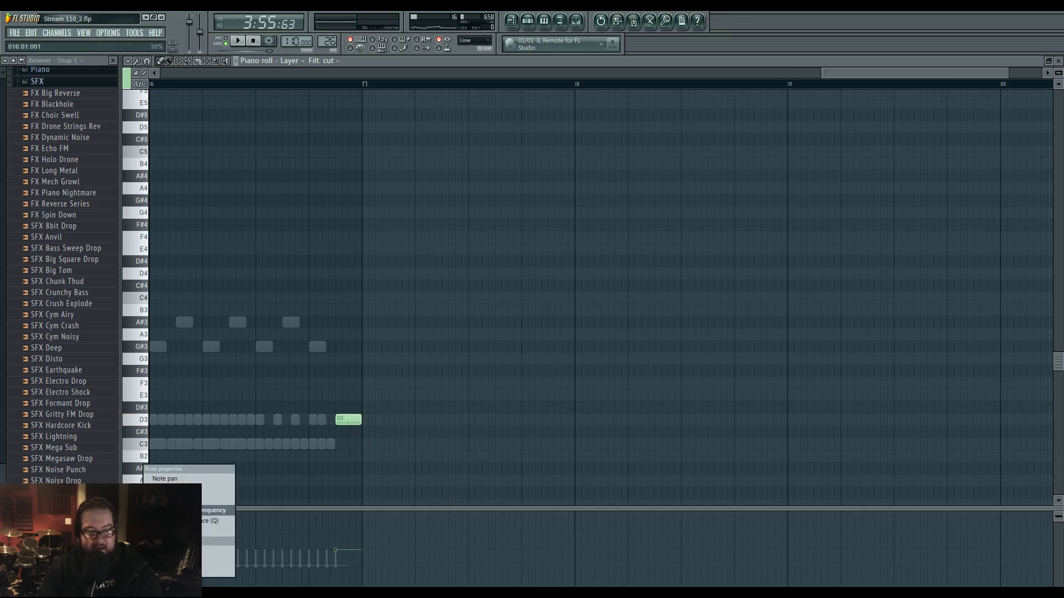
left_click(216, 521)
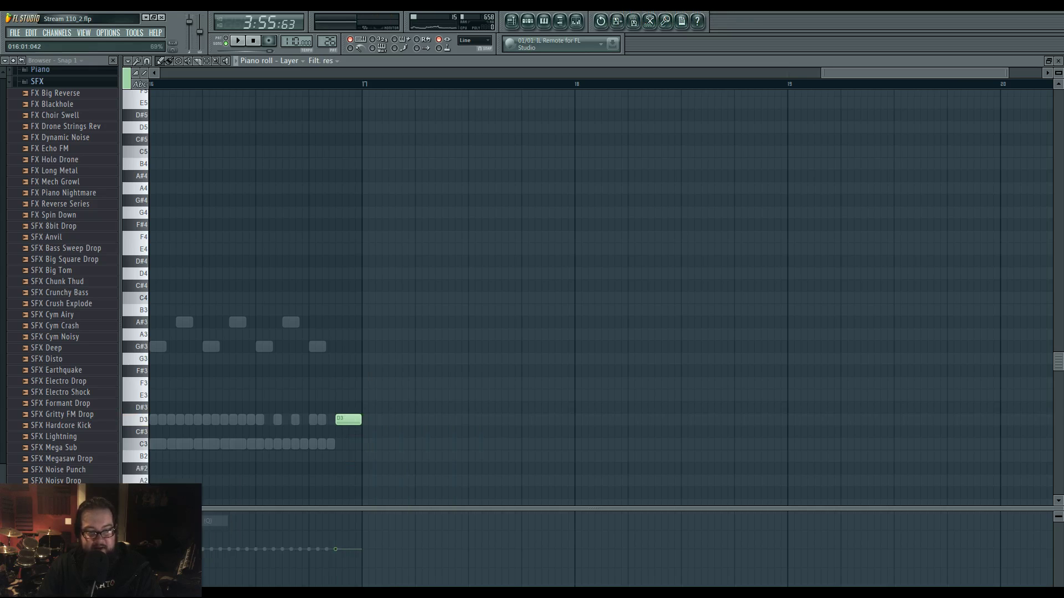
right_click(143, 577)
left_click(219, 511)
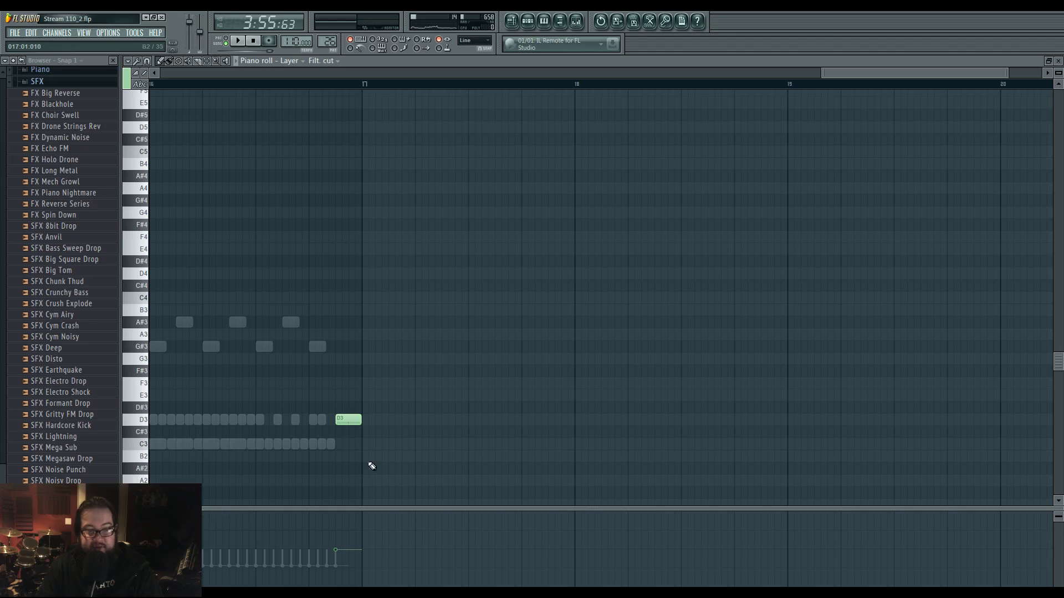
Check the instrument envelope and filter settings of the Seamless Dubstep Snare (18) channel, and return to the Layer piano roll.
key("F6")
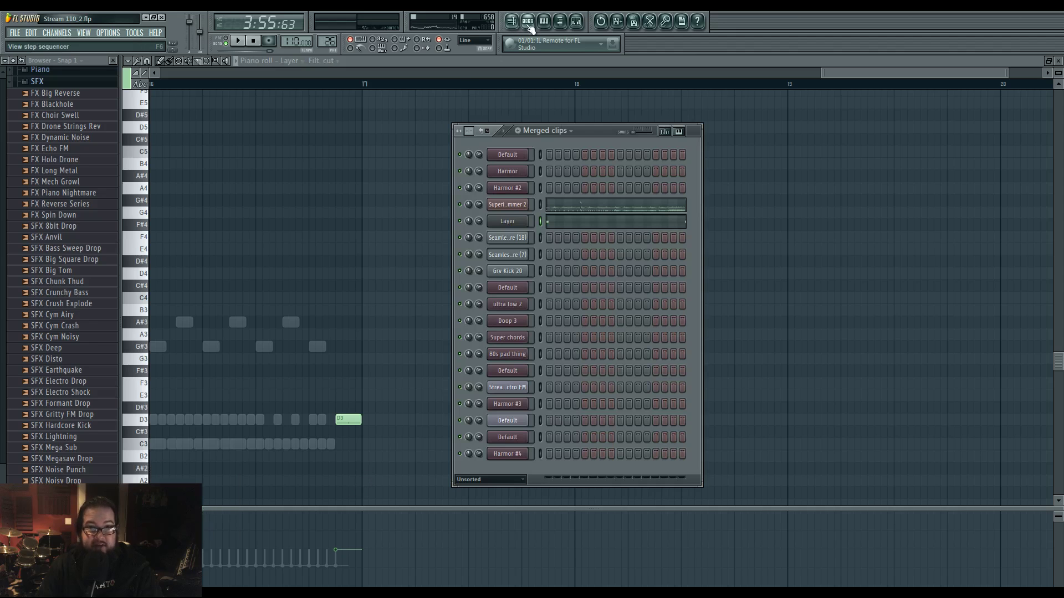
left_click(519, 242)
left_click(668, 201)
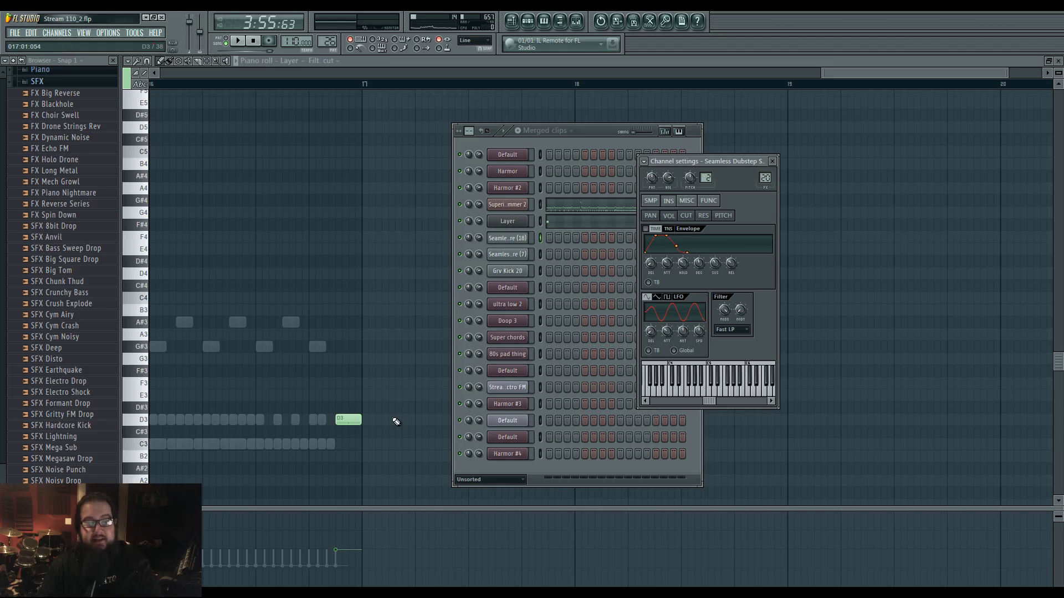
key("F7")
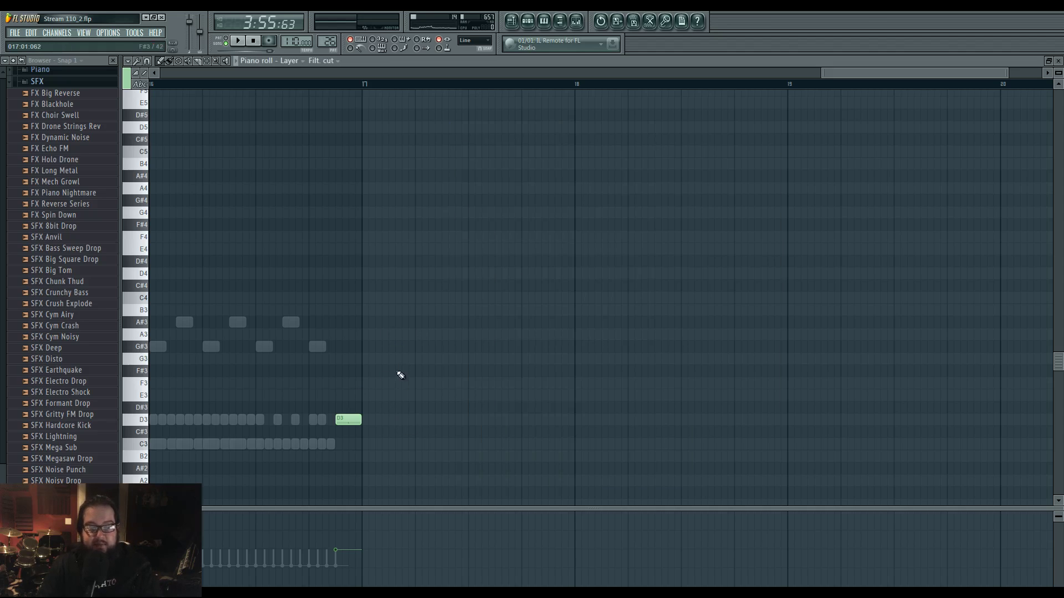
Display the note velocity lane for the Layer channel around the end of bar 16.
mouse_move(338, 462)
left_mouse_down()
mouse_move(320, 460)
mouse_move(651, 445)
left_mouse_up()
left_click_drag(475, 481, 320, 503)
left_click_drag(422, 450, 364, 419)
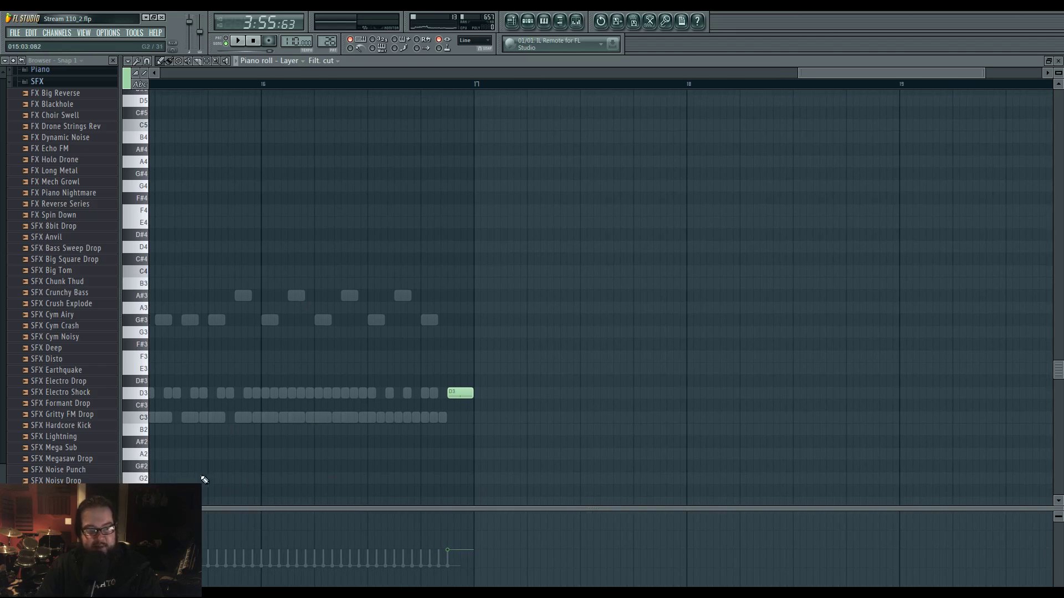
right_click(127, 577)
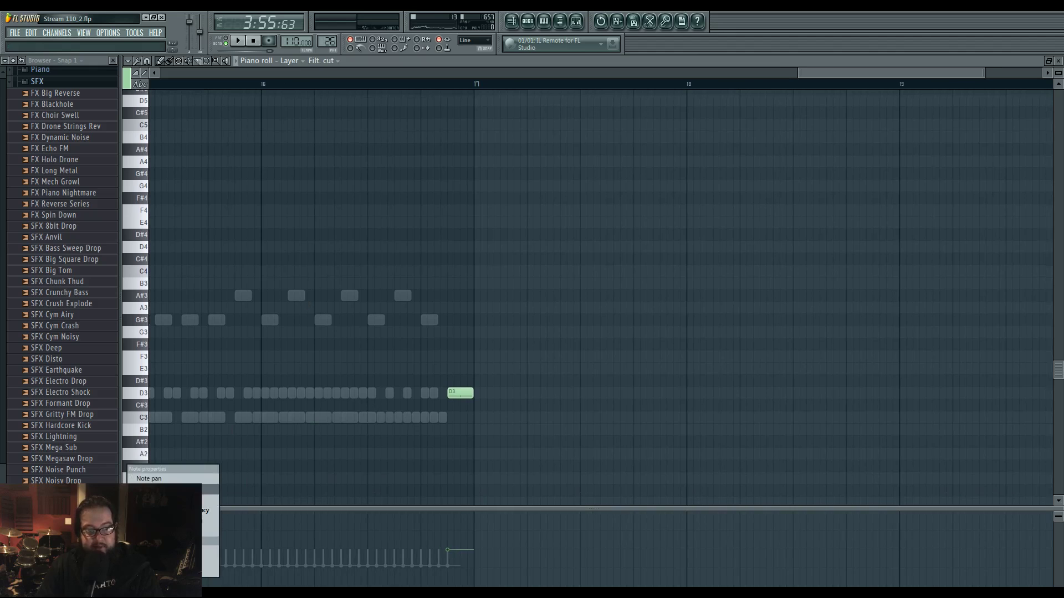
left_click(210, 490)
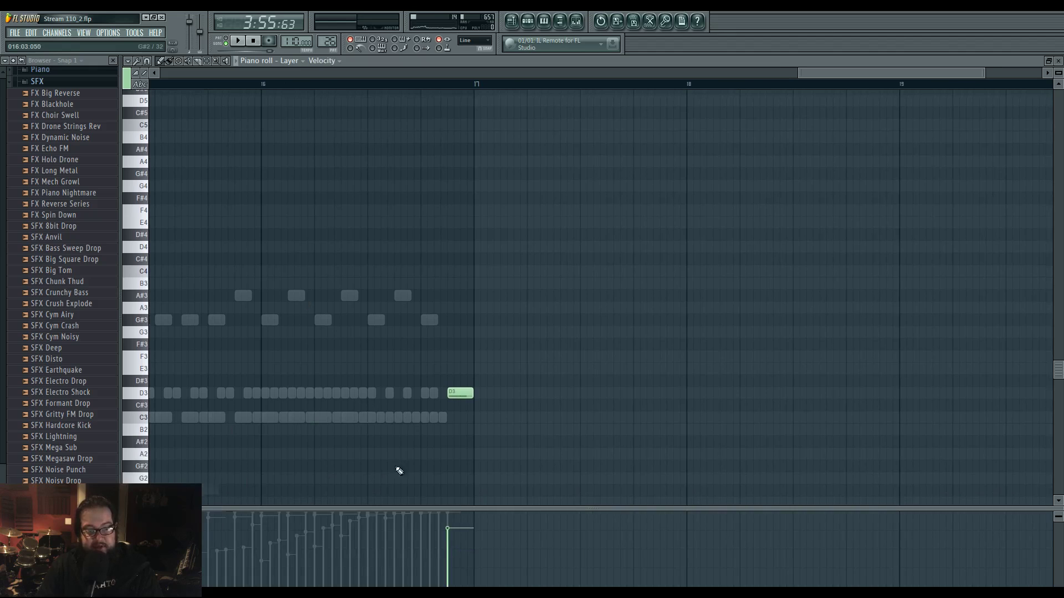
Play the Layer drum fill from the start of bar 16 to check the D3 note, and return to the playlist.
left_click(268, 83)
key("space")
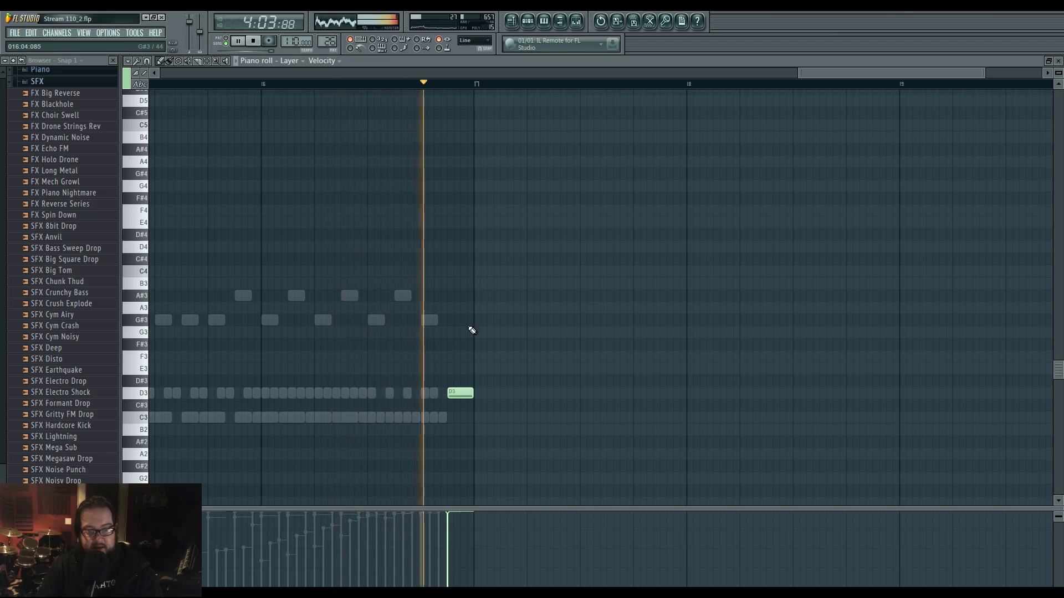
key("space")
left_click(511, 21)
scroll(476, 266, "down", 4)
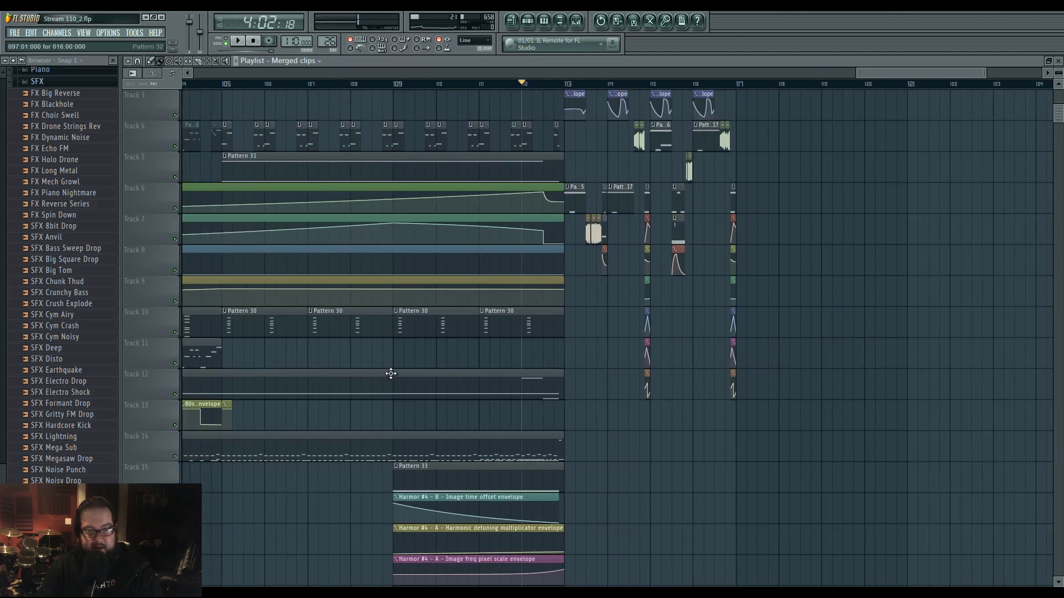
Look over the playlist arrangement of the build-up between bar 97 and the drop at bar 113.
left_click_drag(351, 356, 398, 358)
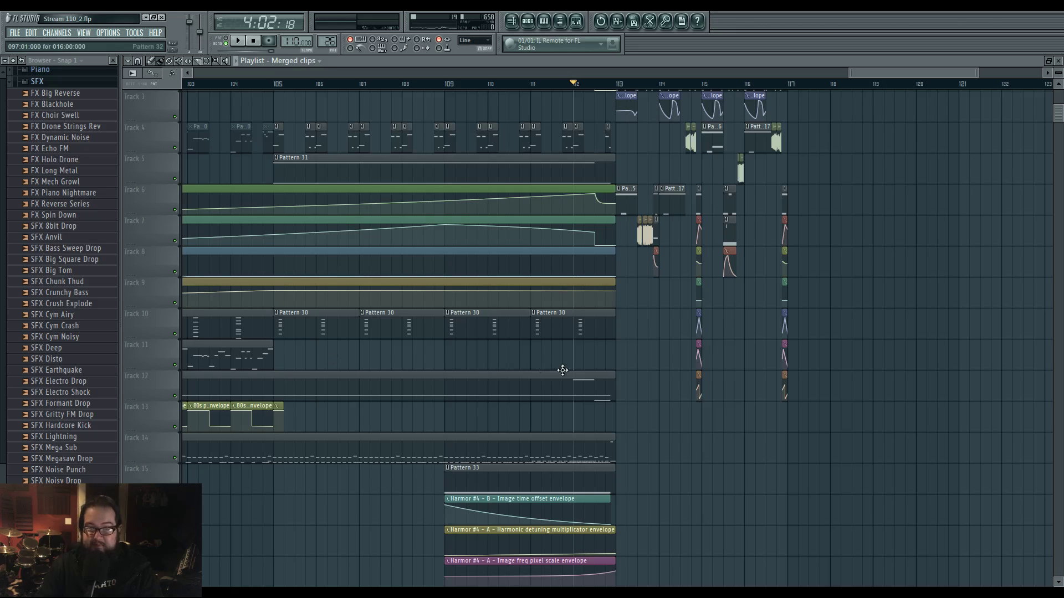
scroll(664, 346, "down", 3)
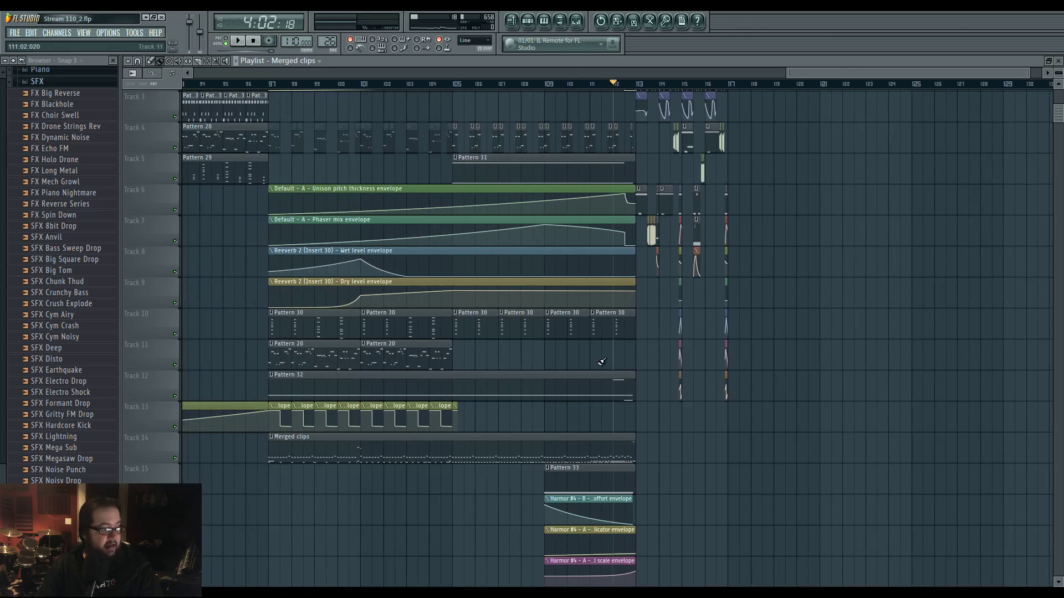
scroll(612, 377, "up", 1)
left_click_drag(612, 377, 673, 386)
left_click(403, 84)
left_click_drag(368, 292, 639, 324)
left_click_drag(573, 291, 400, 323)
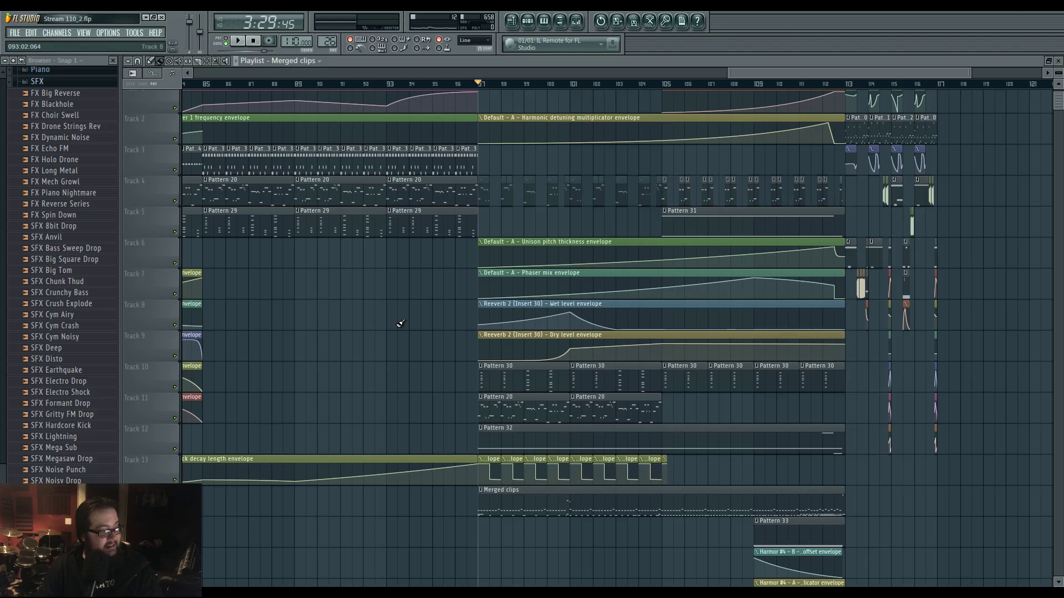
left_click_drag(391, 316, 310, 362)
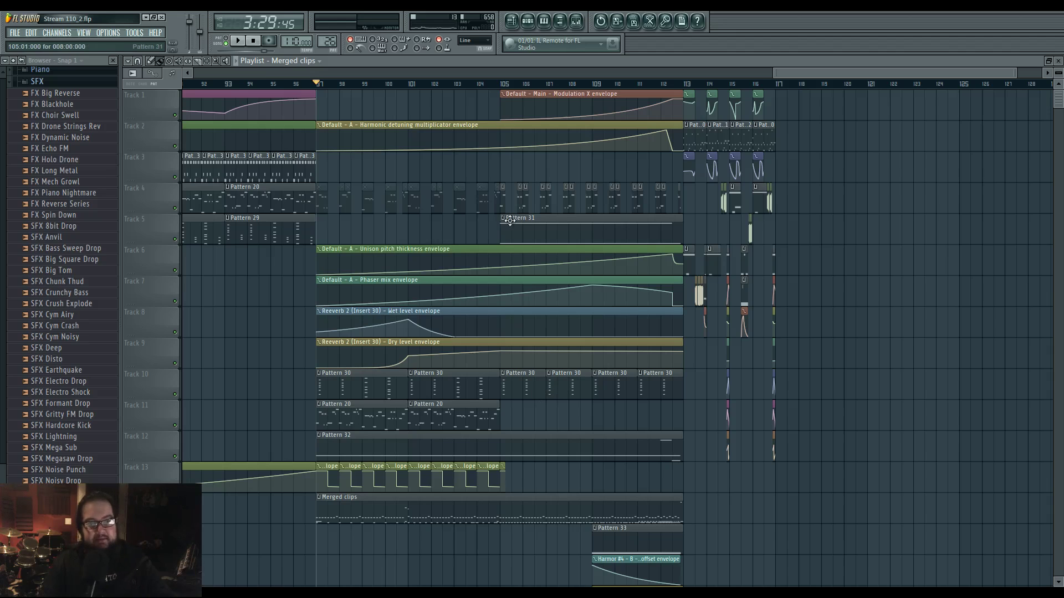
left_click_drag(450, 232, 611, 258)
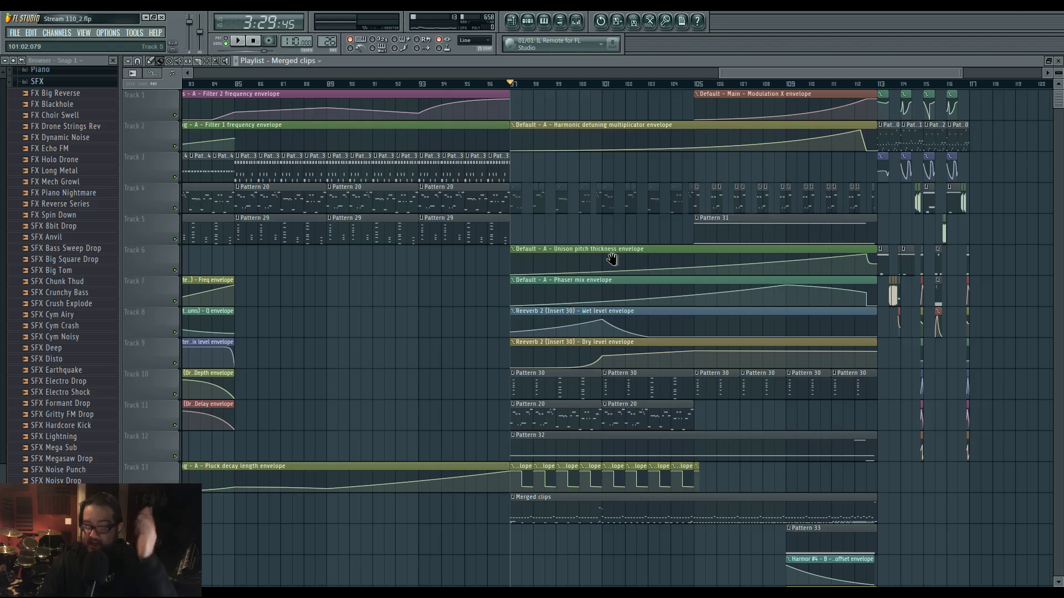
mouse_move(611, 258)
left_mouse_down()
mouse_move(786, 281)
mouse_move(809, 294)
mouse_move(603, 288)
mouse_move(691, 294)
mouse_move(588, 298)
left_mouse_up()
left_click_drag(803, 355, 540, 353)
Move the playhead to bar 113 and play the opening of the drop.
left_click(592, 84)
mouse_move(679, 338)
left_mouse_down()
mouse_move(946, 339)
mouse_move(669, 340)
left_mouse_up()
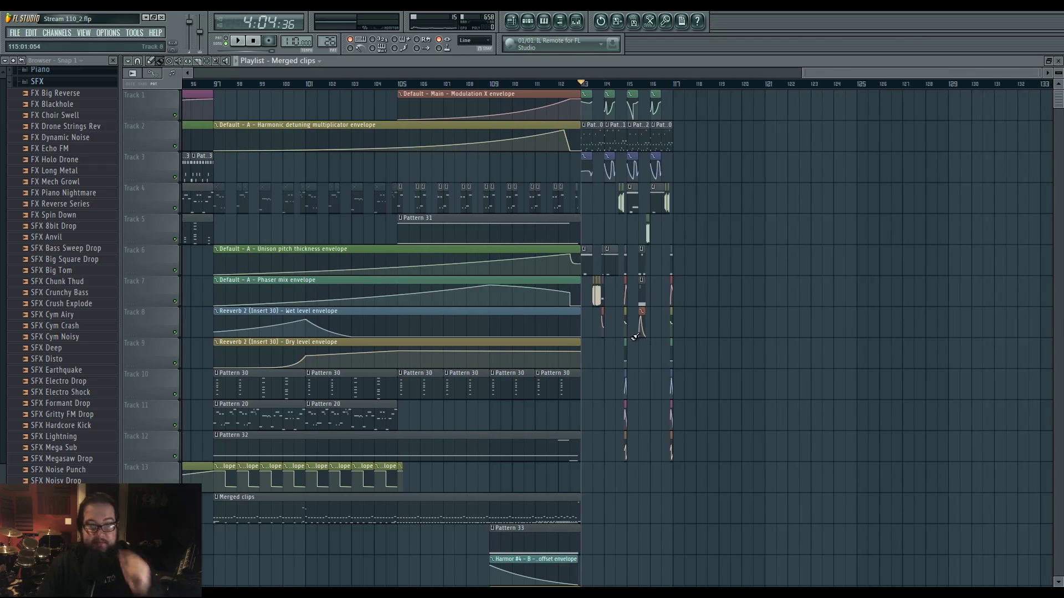
left_click_drag(641, 332, 942, 393)
scroll(687, 359, "up", 2)
scroll(690, 349, "up", 5)
scroll(793, 392, "down", 2)
left_click_drag(796, 392, 723, 405)
scroll(720, 402, "down", 2)
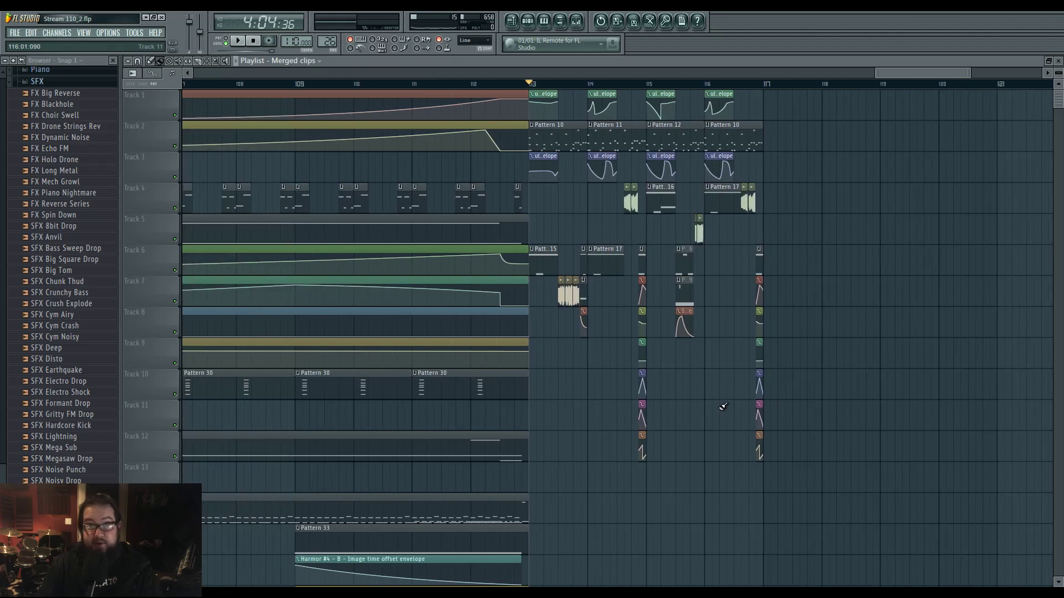
key("space")
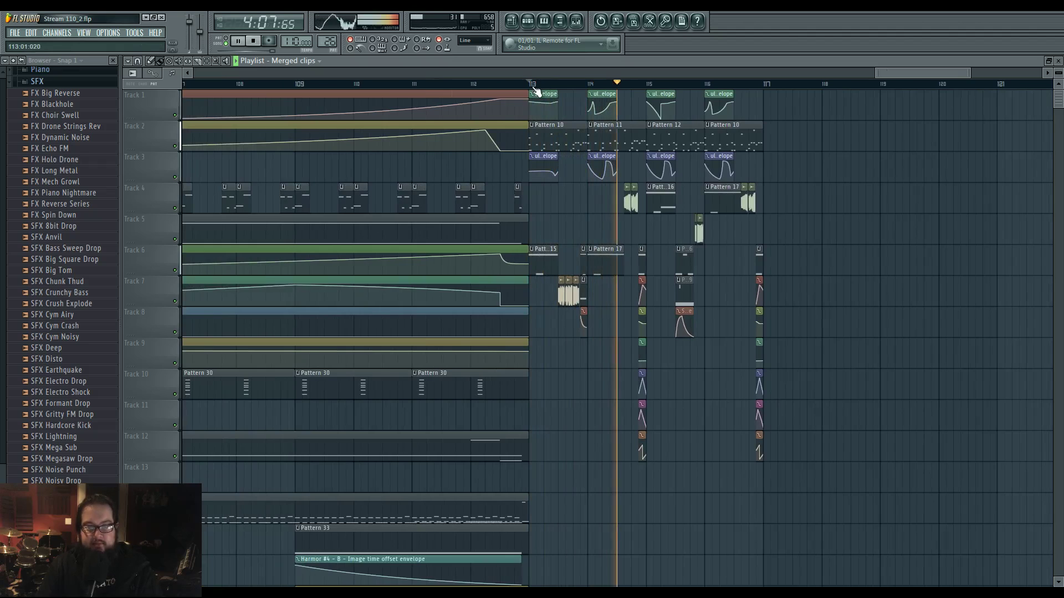
key("space")
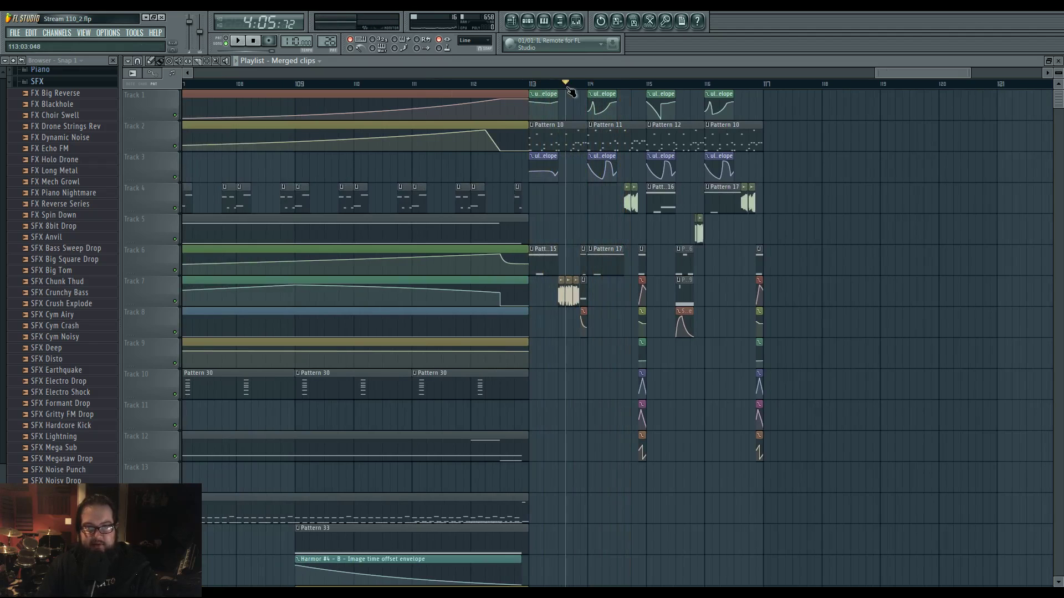
Select bars 113 to 117 as the loop range and play it with the channel rack and mixer displayed.
left_click_drag(533, 87, 755, 91)
left_click(527, 22)
left_click(578, 22)
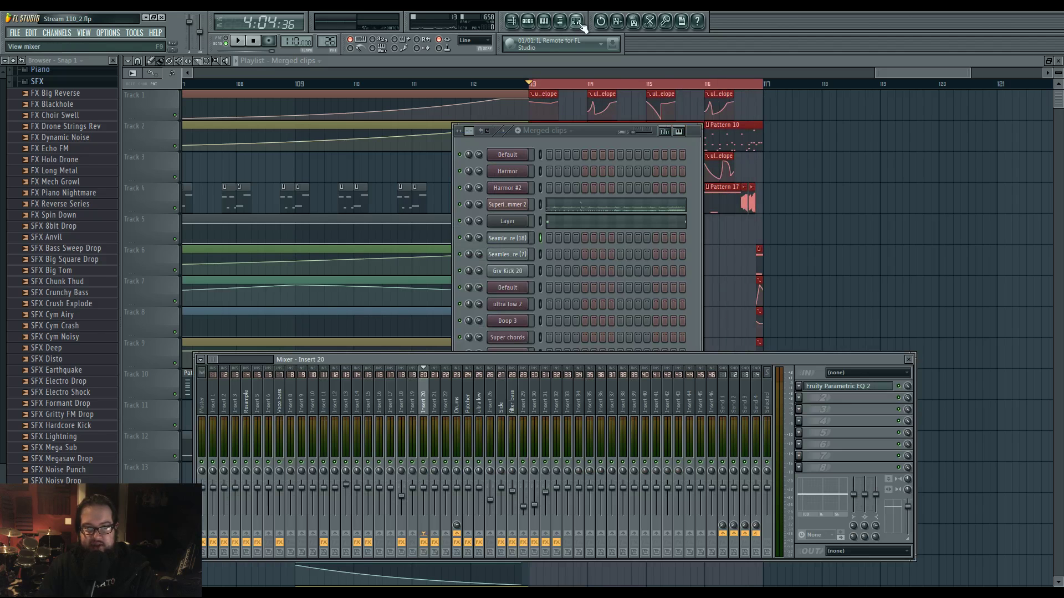
key("space")
left_click_drag(494, 357, 506, 311)
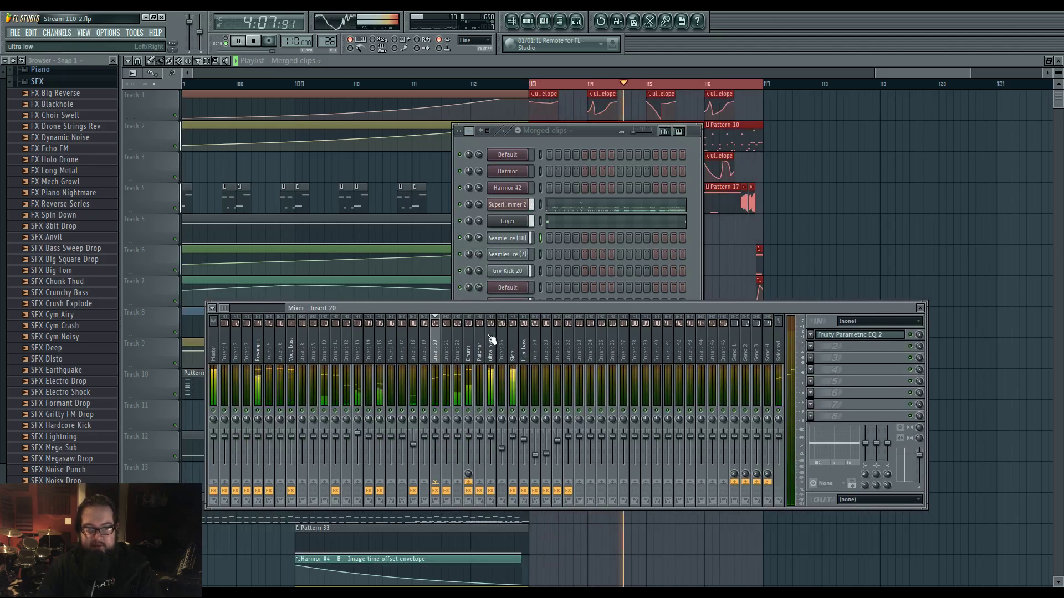
Check the Fruity Parametric EQ 2 on the ultra low mixer track while the drop loop plays.
left_click(492, 337)
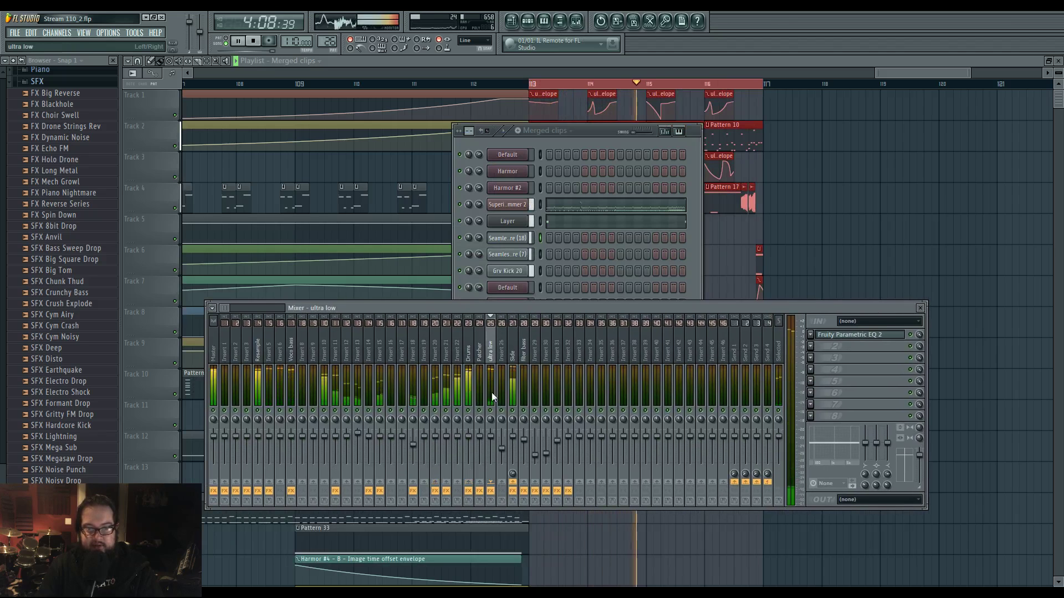
left_click(866, 336)
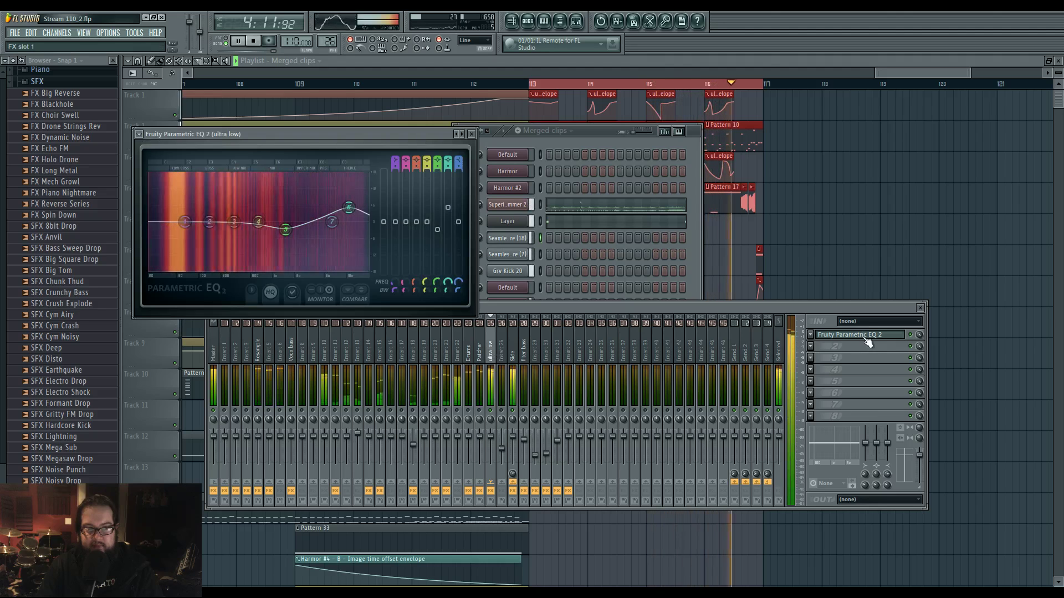
key("space")
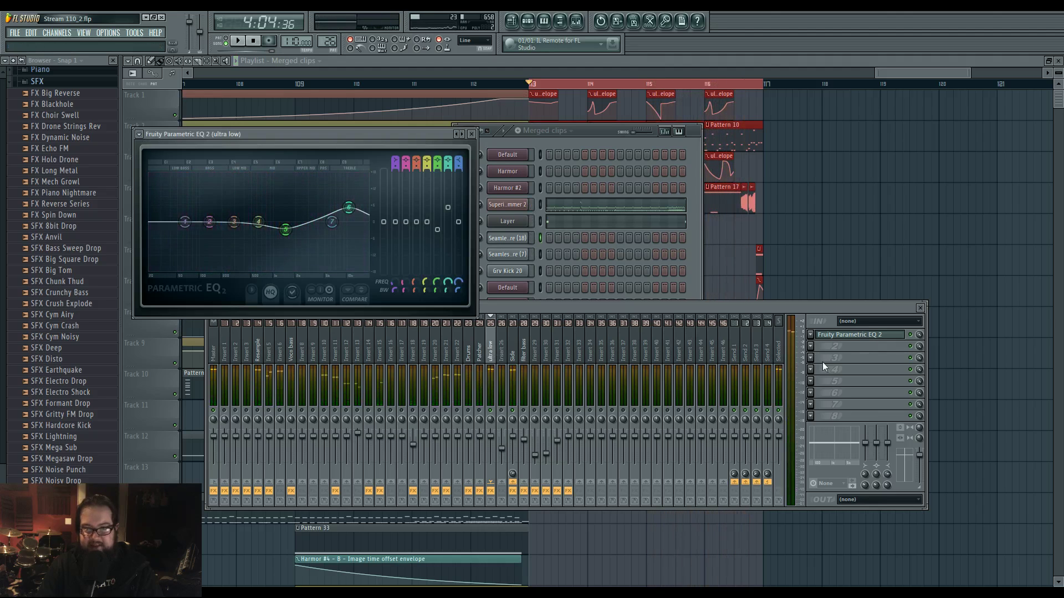
Load Patcher in the ultra low track's second effect slot and route its signal only through a Fruity Parametric EQ 2 inside it.
left_click(813, 347)
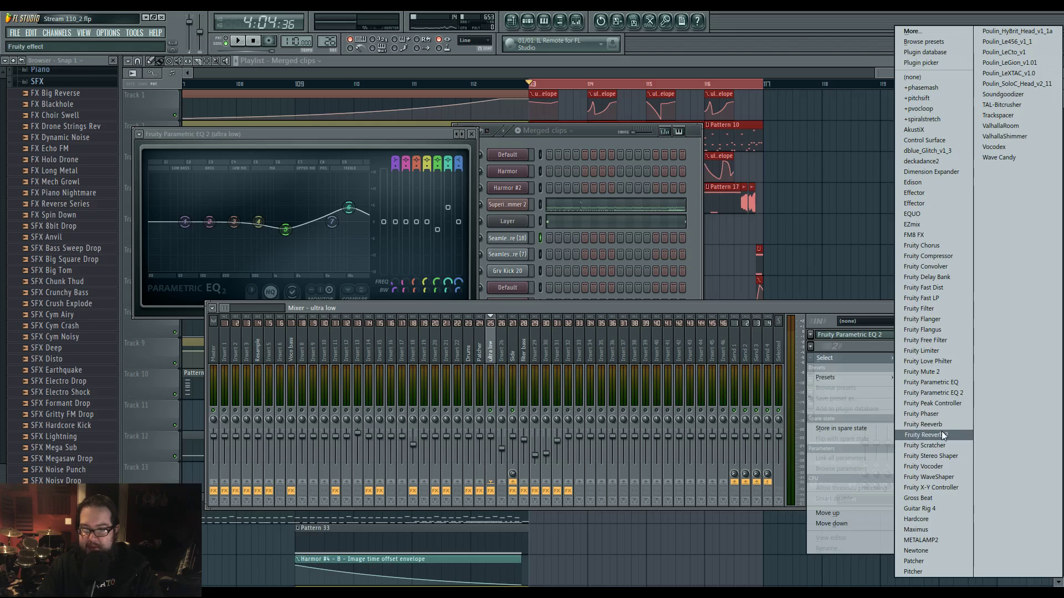
left_click(936, 561)
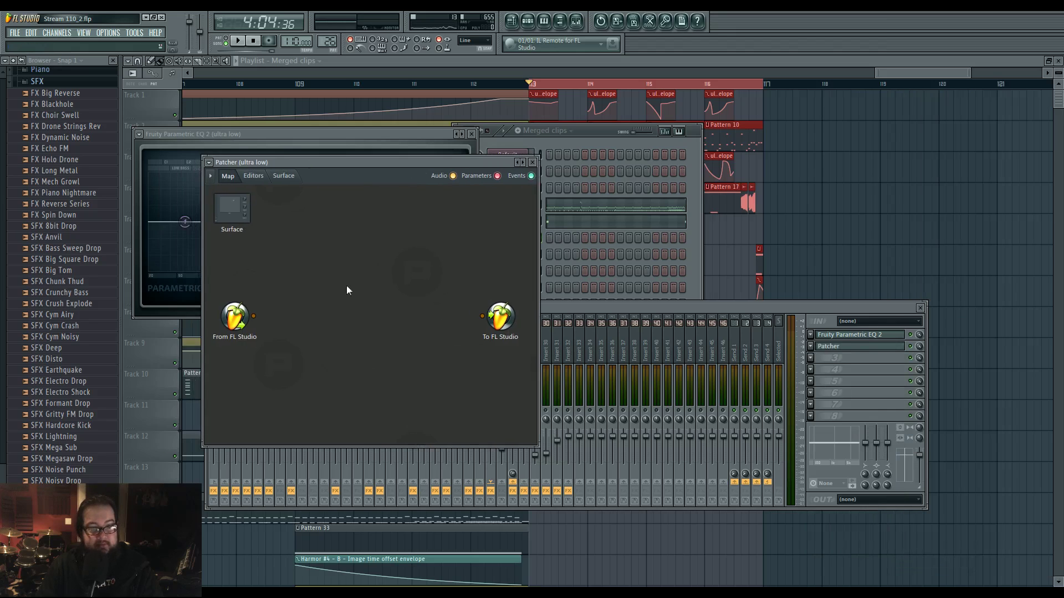
right_click(318, 266)
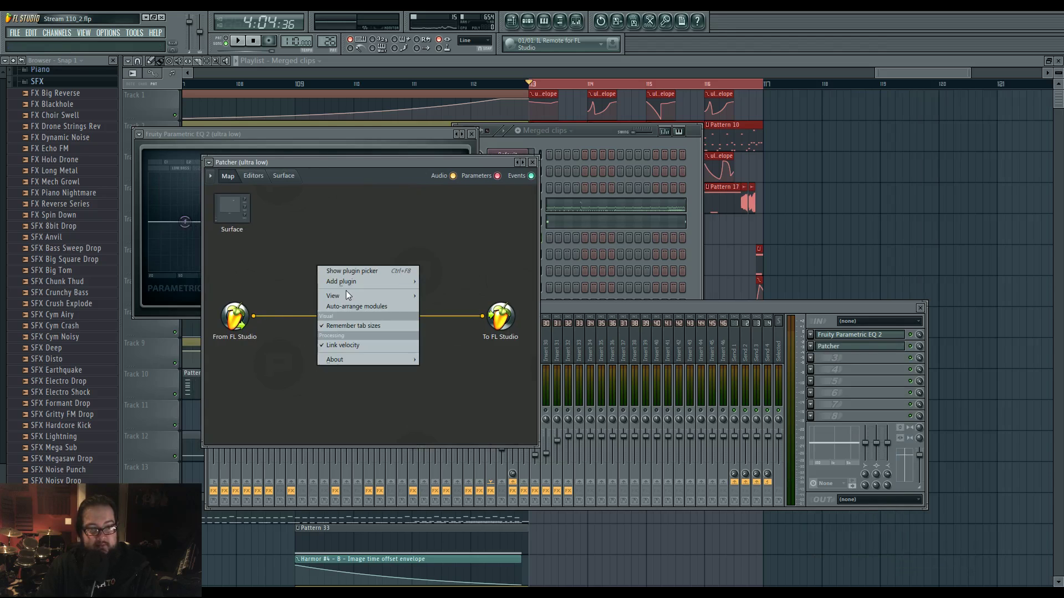
mouse_move(347, 283)
left_click(546, 339)
left_click_drag(254, 317, 292, 265)
left_click_drag(317, 267, 482, 316)
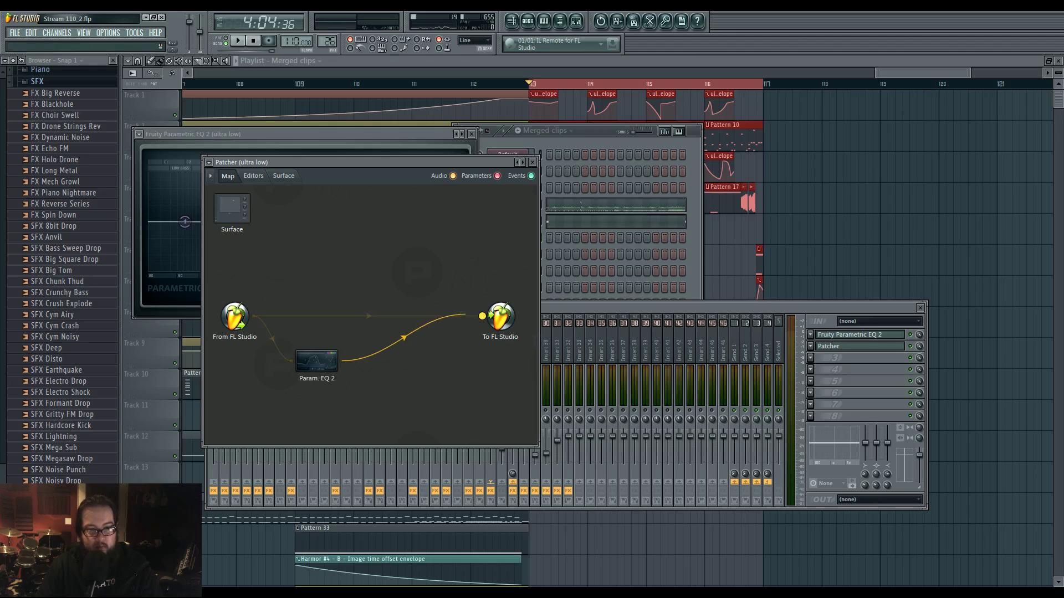
right_click(457, 317)
Open the editor of Patcher's Param. EQ 2, try a filter type on band 3, and disable that band.
right_click(317, 374)
left_click(344, 389)
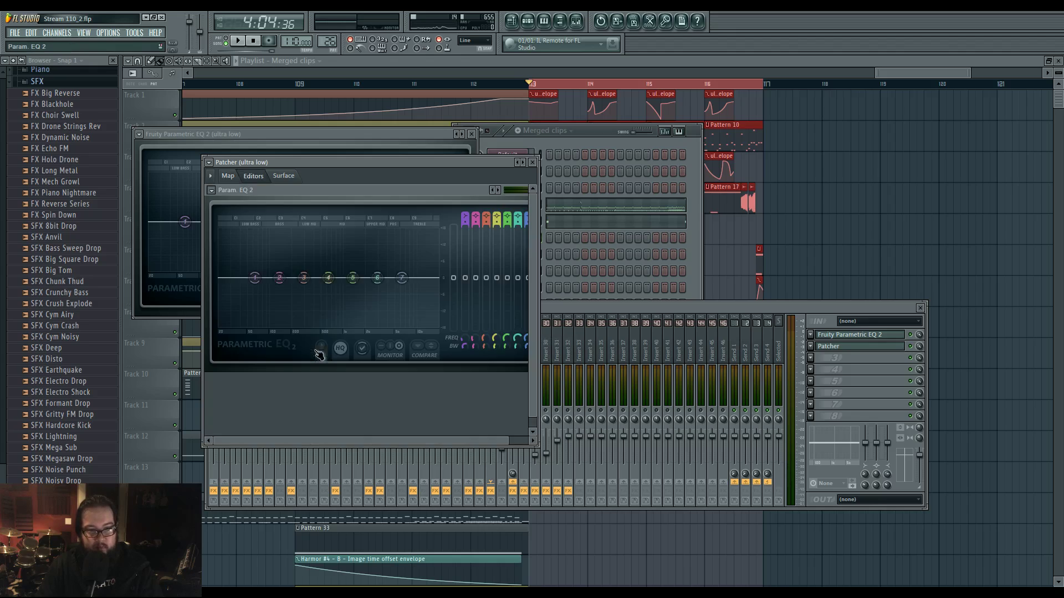
right_click(303, 278)
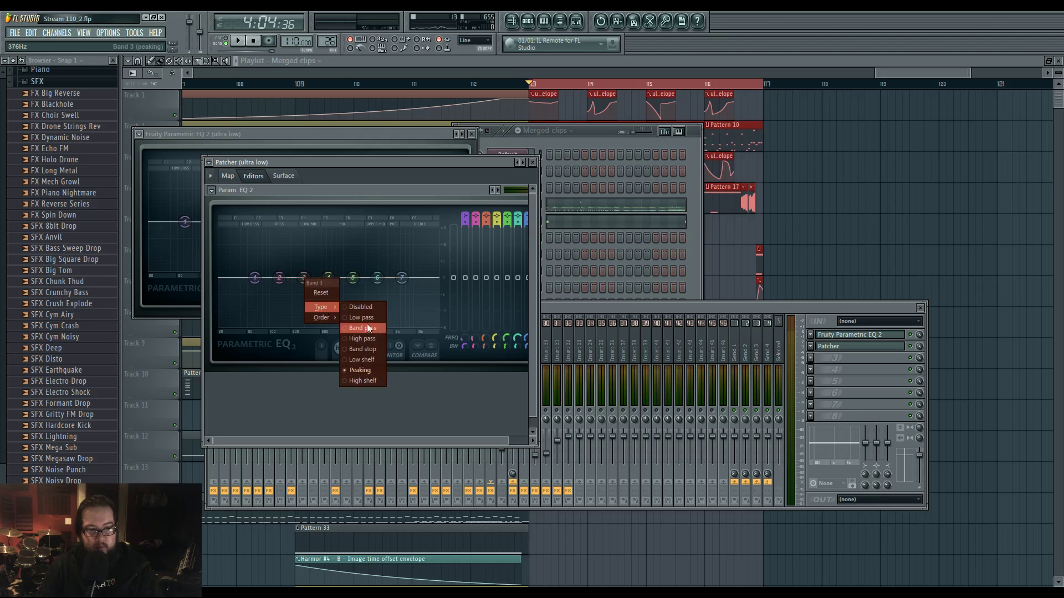
left_click(377, 344)
left_click_drag(303, 282, 315, 281)
right_click(315, 279)
mouse_move(337, 308)
left_click(372, 307)
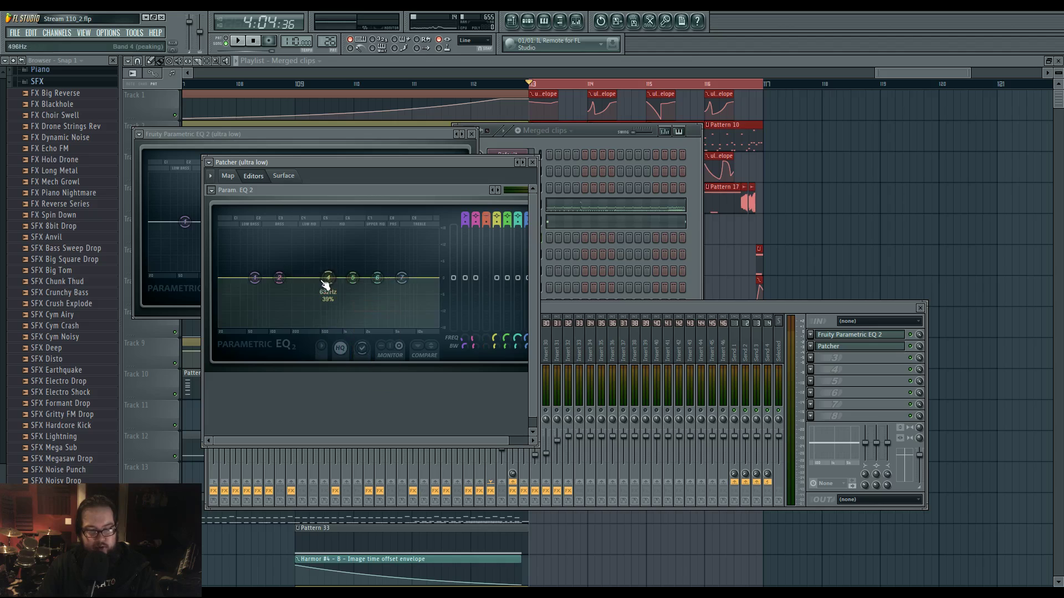
Set band 4 of Param. EQ 2 to a band stop filter with the Steep 8 order.
right_click(329, 278)
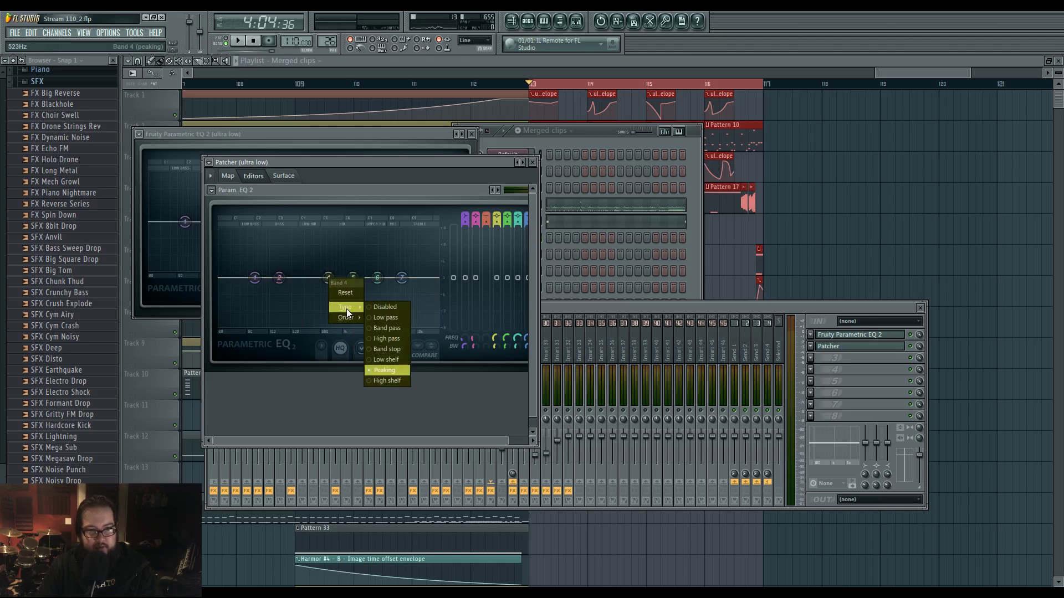
left_click(389, 349)
right_click(331, 282)
mouse_move(345, 318)
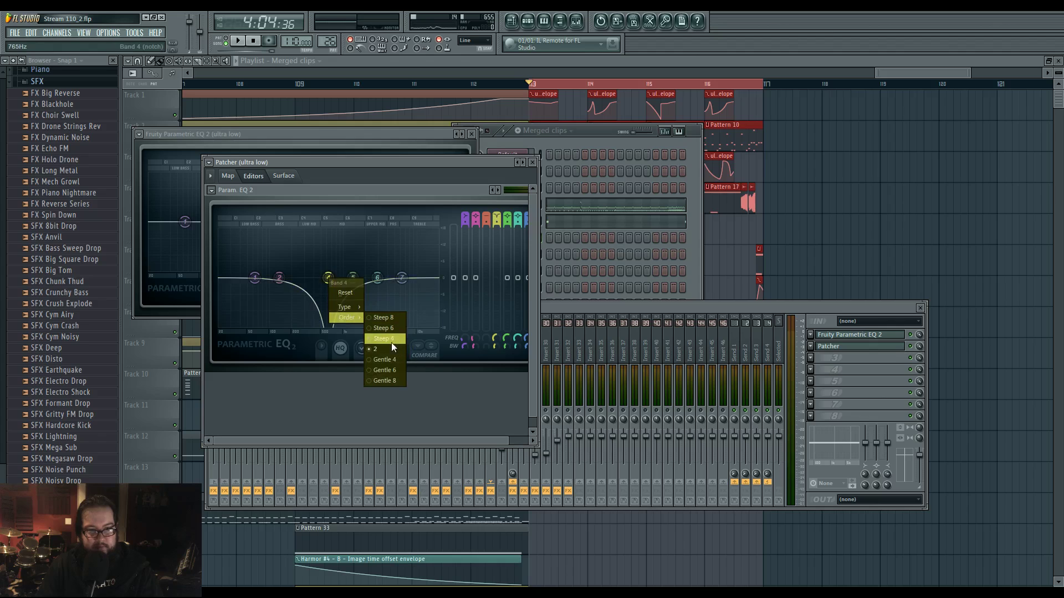
left_click(388, 317)
Place the band 4 notch at about 503 Hz with 100% width, lower bands 5 and 6, and audition the loop.
left_click_drag(329, 278, 365, 302)
left_click_drag(378, 278, 369, 313)
key("space")
key("space")
key("space")
key("space")
mouse_move(314, 280)
left_mouse_down()
mouse_move(329, 278)
mouse_move(317, 277)
left_mouse_up()
key("space")
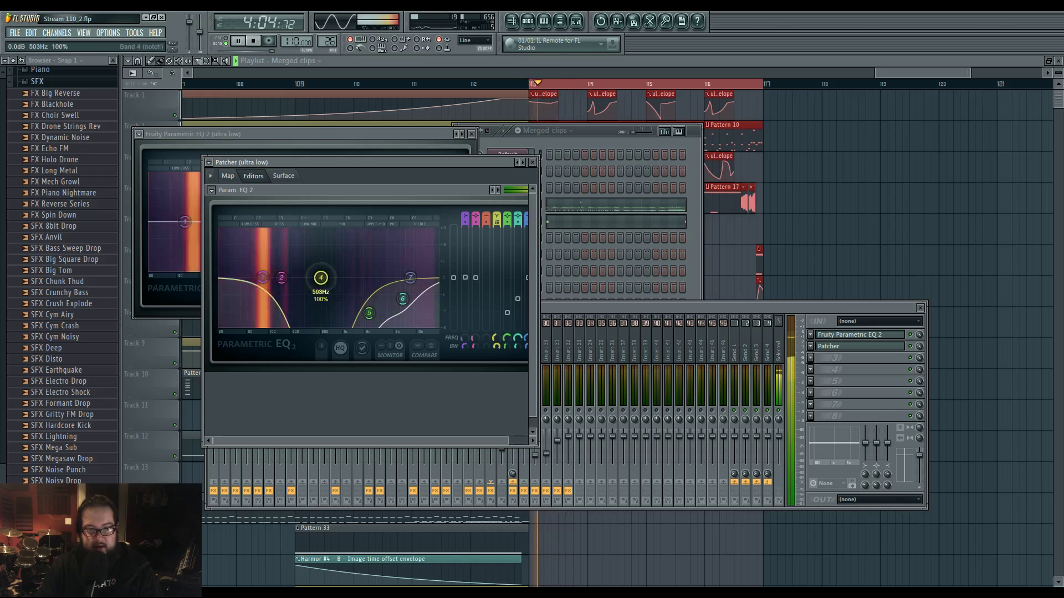
key("space")
Add a second Fruity Parametric EQ 2 to the Patcher map above the first and feed it from the FL Studio input.
left_click(228, 176)
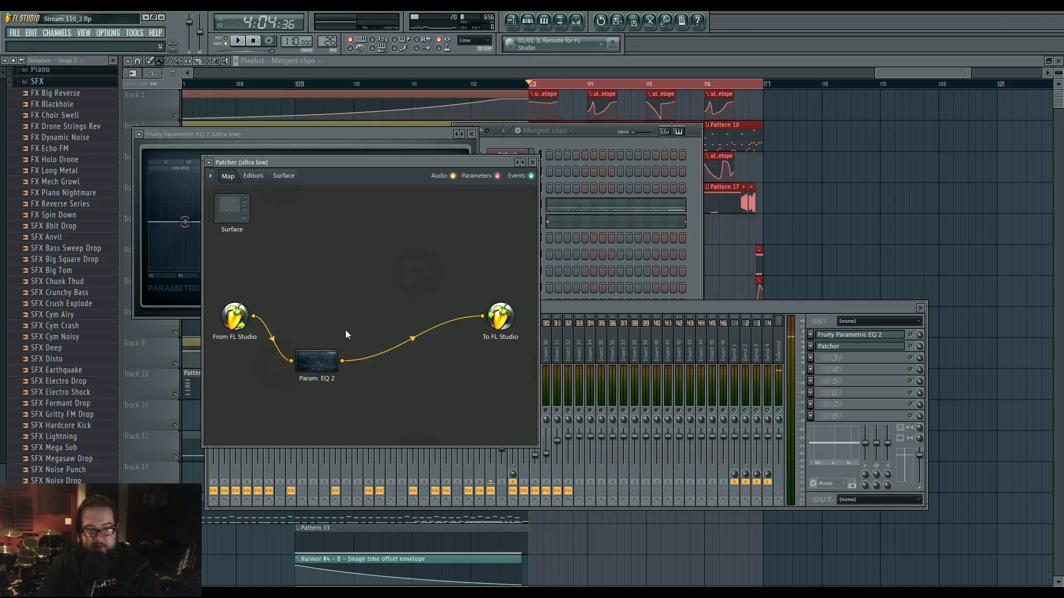
right_click(308, 289)
mouse_move(333, 305)
left_click(515, 336)
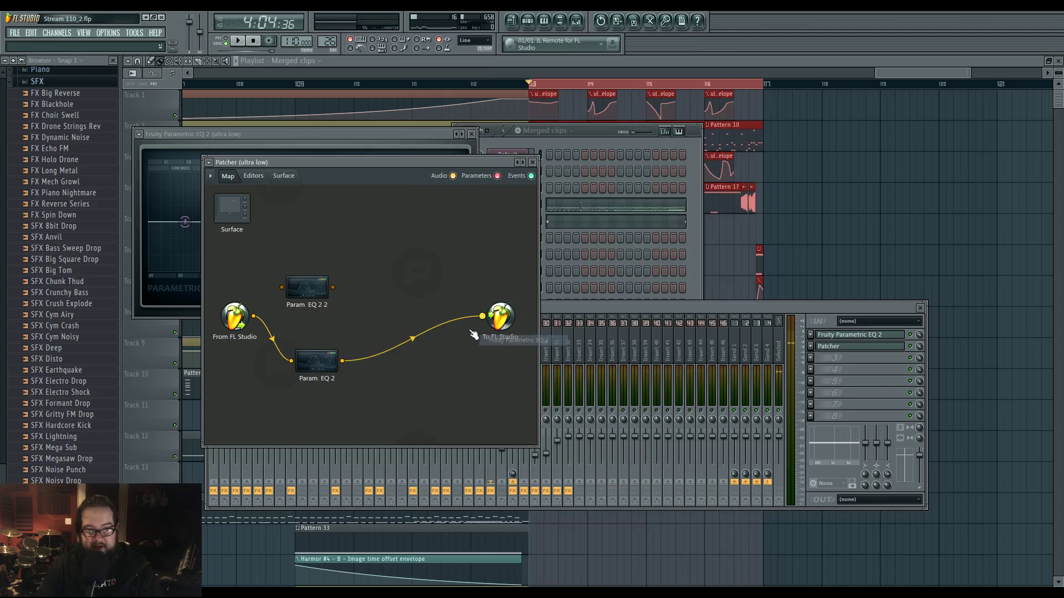
left_click_drag(254, 316, 300, 281)
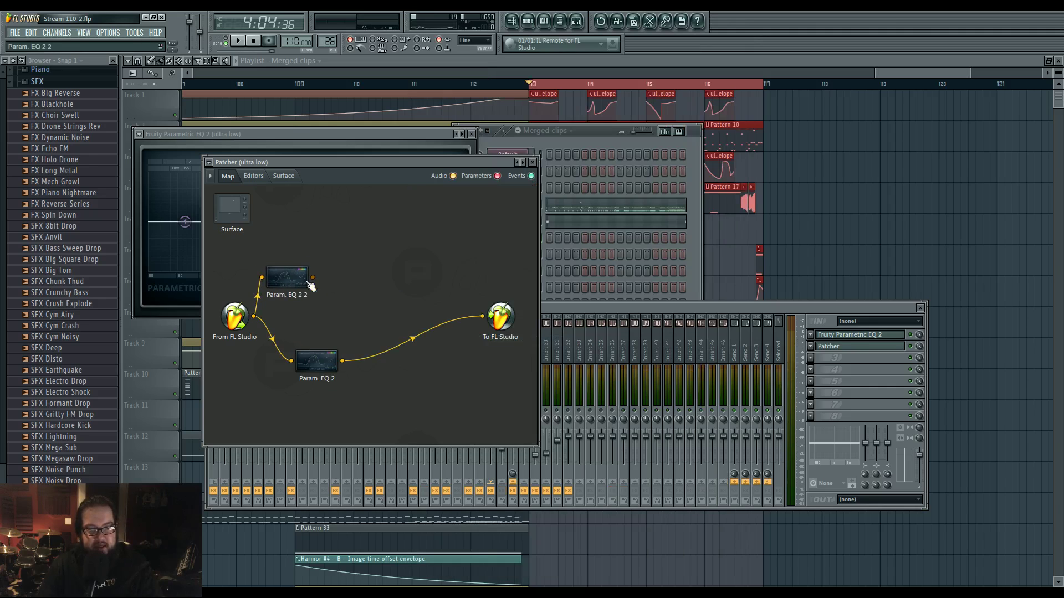
Add a Fruity Chorus to the Patcher map and place it above the second EQ.
right_click(344, 280)
mouse_move(370, 293)
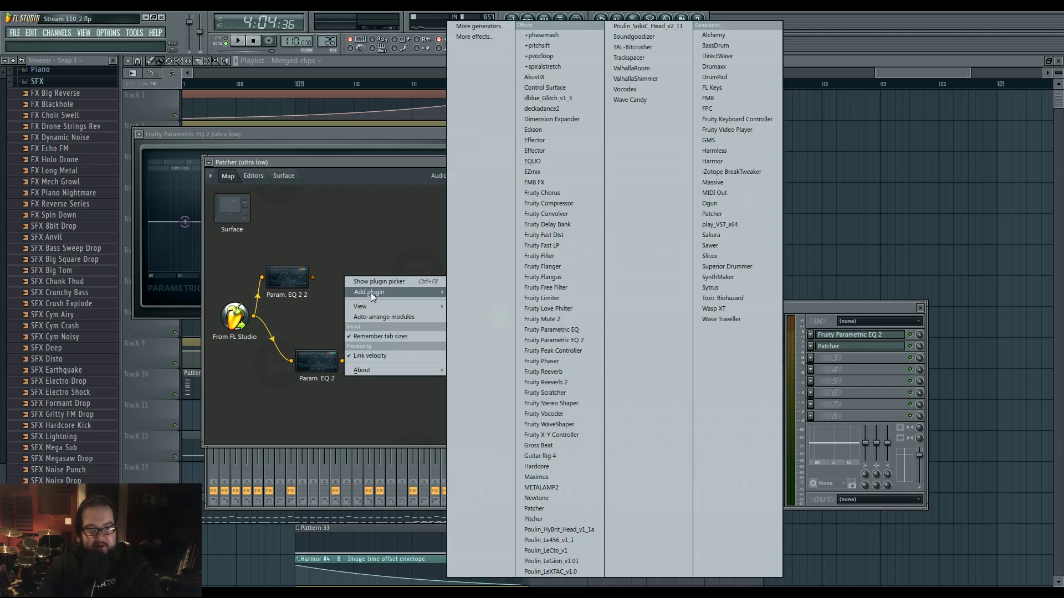
left_click(560, 205)
left_click_drag(363, 280, 366, 232)
right_click(356, 232)
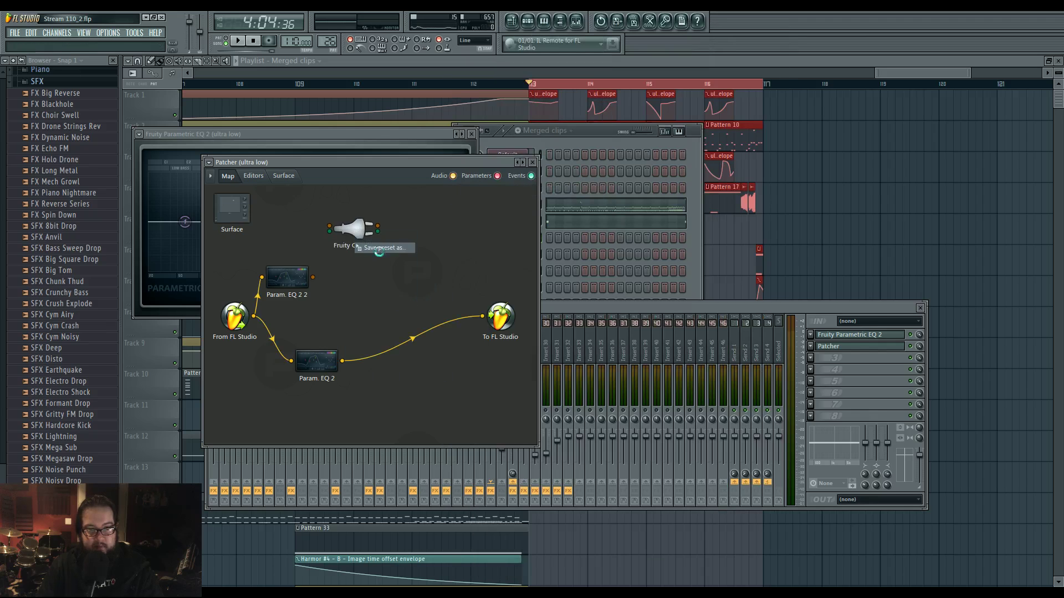
left_click(381, 249)
left_click(860, 135)
Add two more Fruity Chorus modules, stack all three, and connect the second EQ's output to each of them.
right_click(363, 225)
left_click_drag(388, 240, 371, 317)
right_click(362, 269)
left_click_drag(356, 229, 361, 212)
left_click_drag(361, 270, 366, 241)
left_click_drag(369, 318, 340, 238)
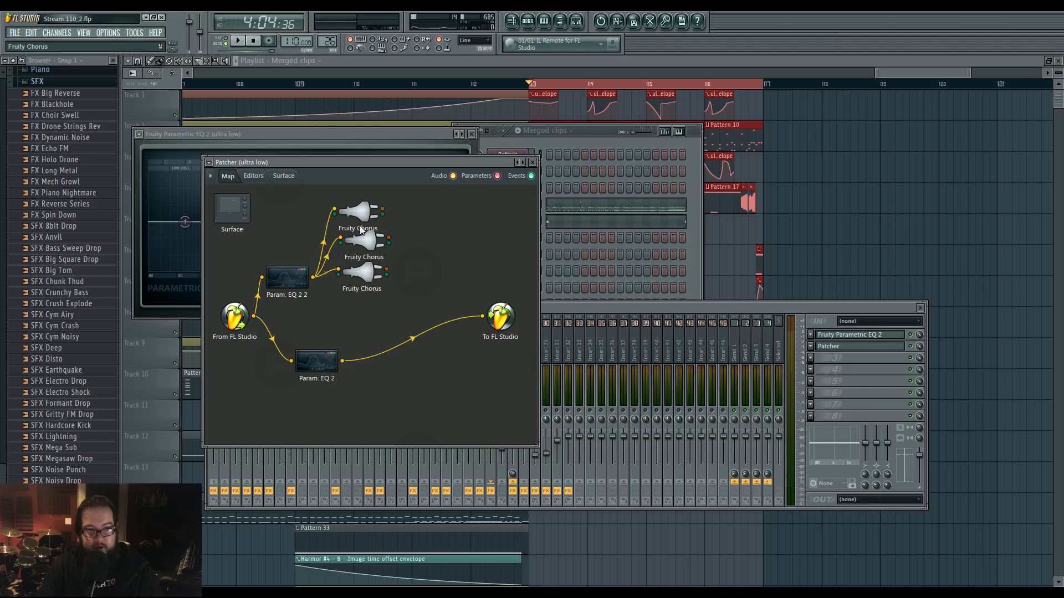
Add a Fruity WaveShaper after the choruses, route the chorus outputs into it, and open the module editors.
right_click(424, 240)
mouse_move(443, 251)
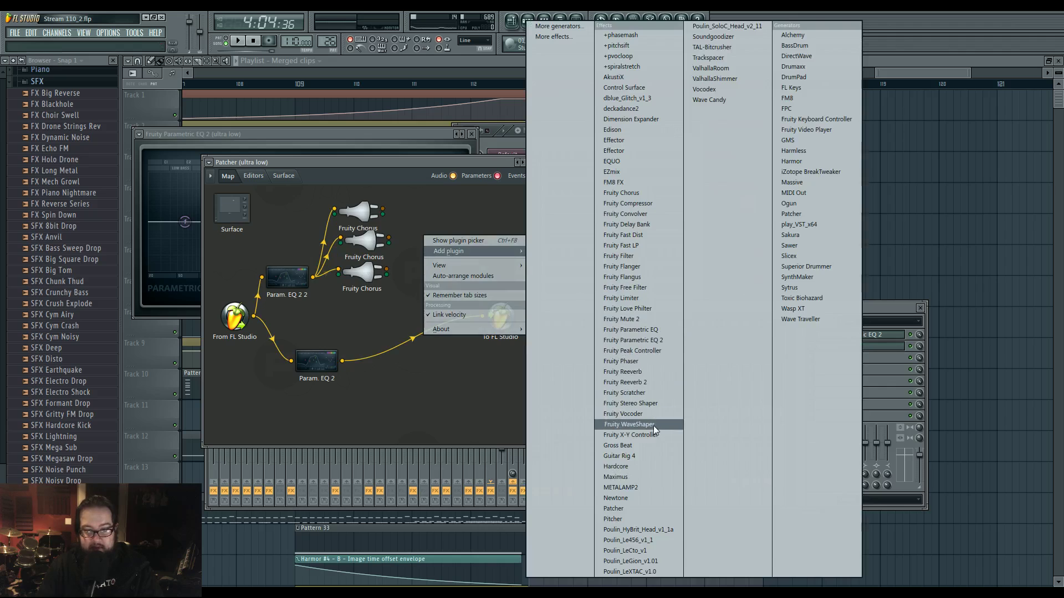
left_click(637, 425)
left_click_drag(427, 236, 443, 239)
left_click_drag(382, 209, 426, 237)
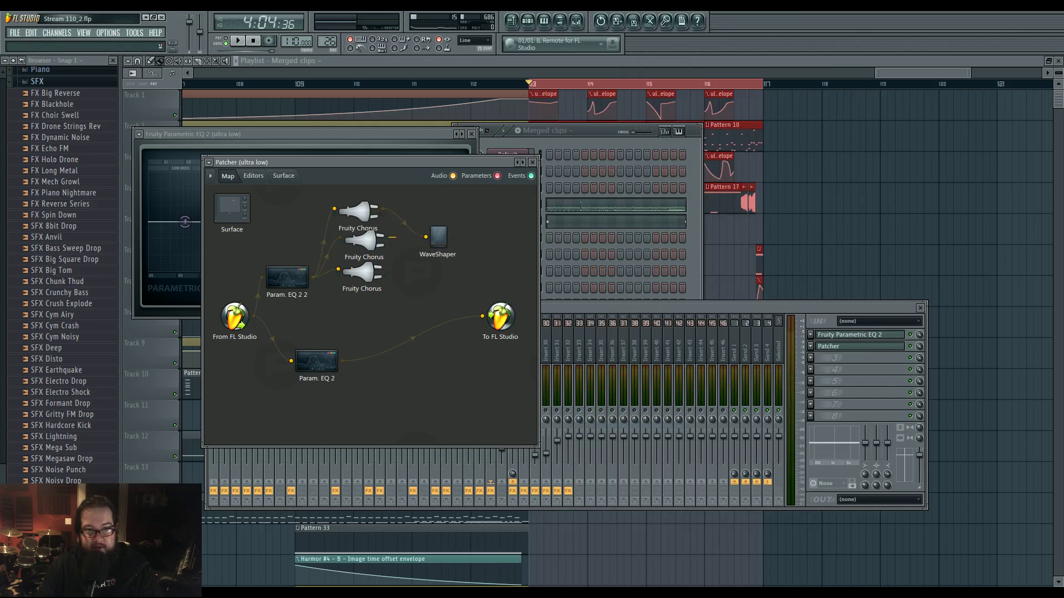
left_click(253, 175)
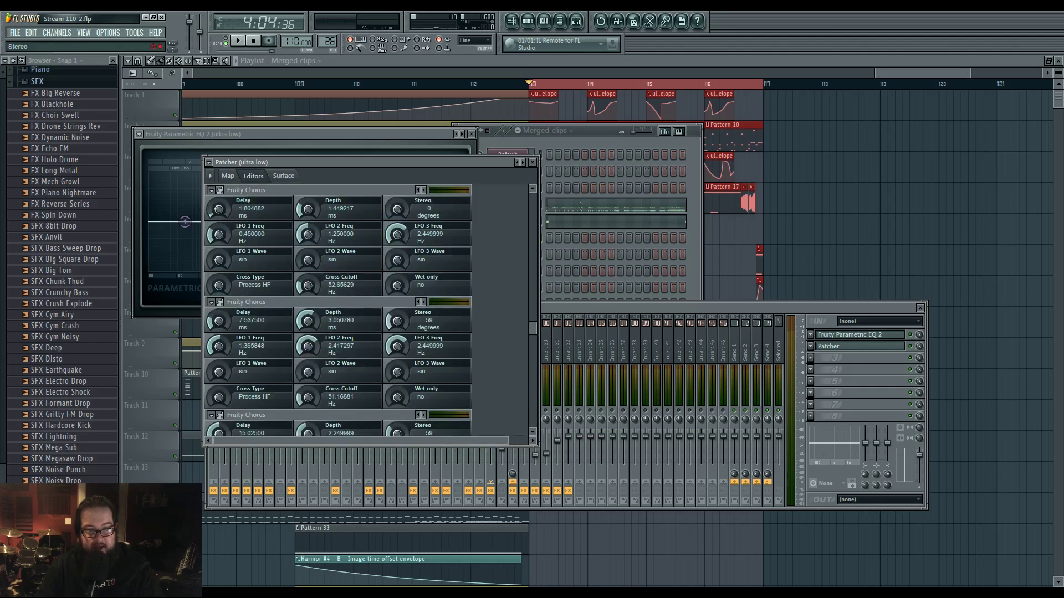
Zero the stereo of the second and third choruses, and set the third to 1.69 ms delay, 4.24 ms depth and 601.5 Hz cross cutoff.
left_click_drag(396, 433, 397, 466)
scroll(482, 275, "down", 2)
scroll(228, 299, "down", 3)
scroll(307, 300, "up", 1)
left_click_drag(308, 377, 307, 355)
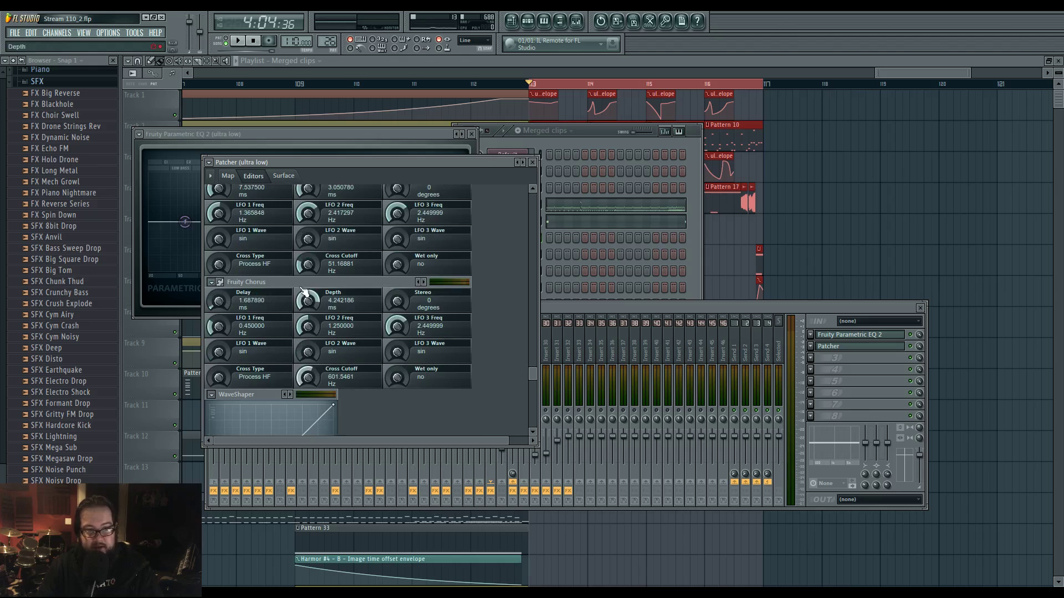
left_click(228, 175)
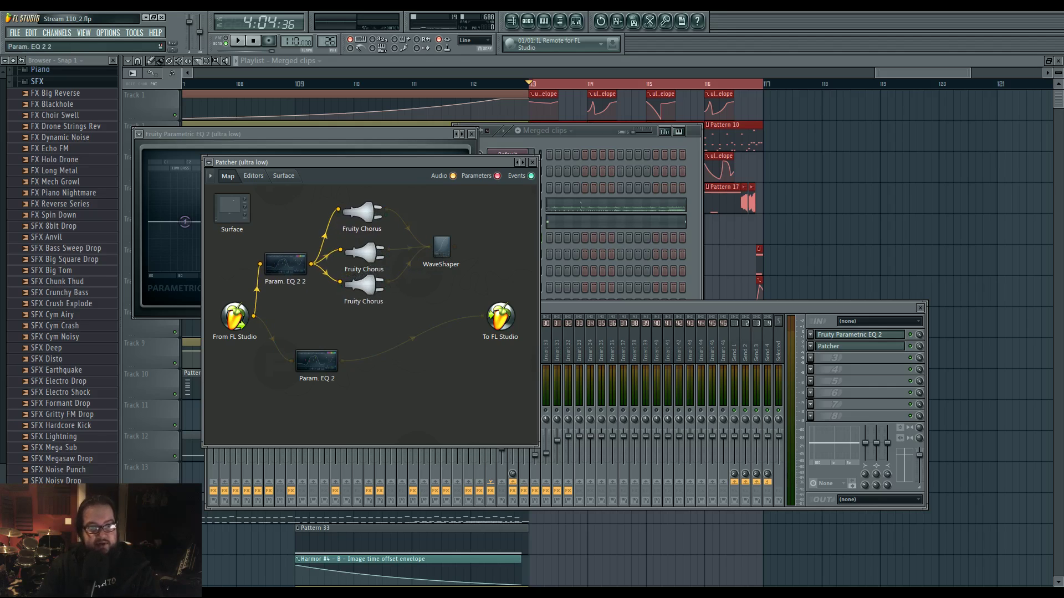
Shape the second EQ's curve with a low-band dip and a high-band boost, and route the WaveShaper to the FL Studio output.
double_click(285, 268)
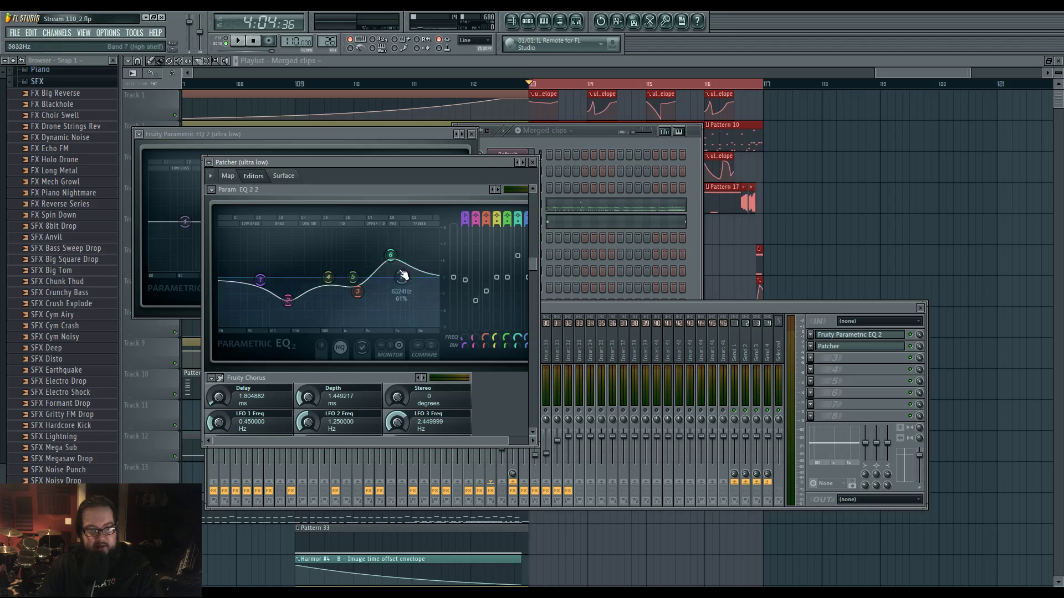
left_click(236, 176)
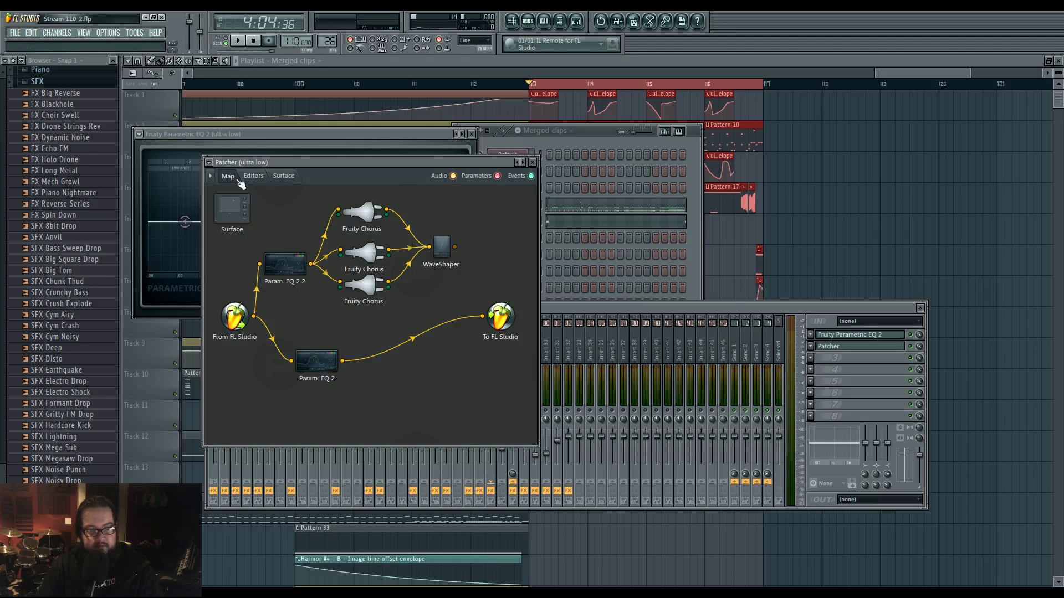
key("space")
key("space")
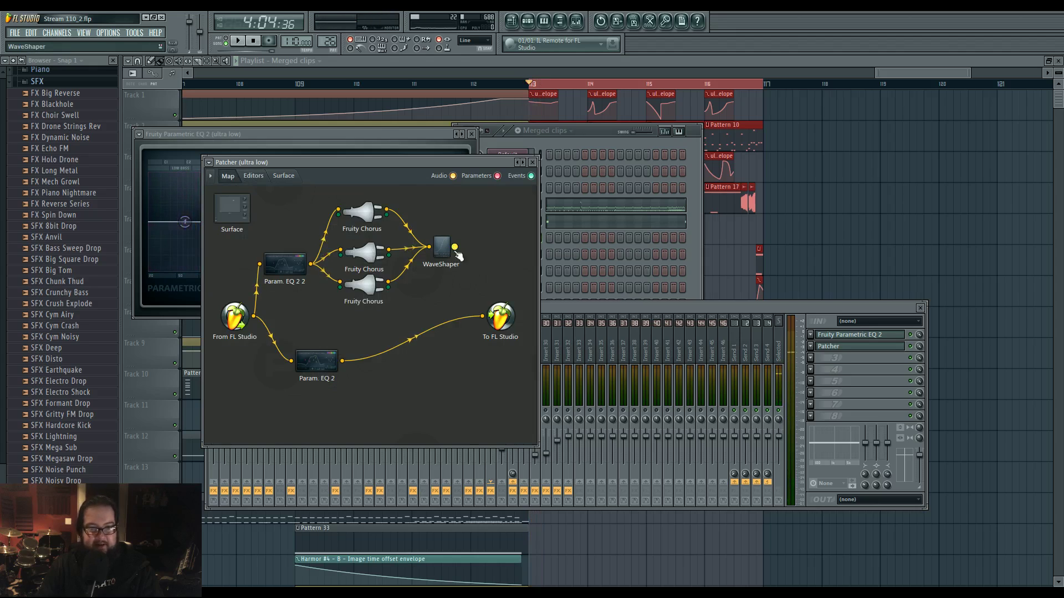
key("space")
key("space")
Lower the ultra low mixer track's volume to 33% (-18.4 dB) while playing the drop.
left_click(553, 308)
key("space")
key("space")
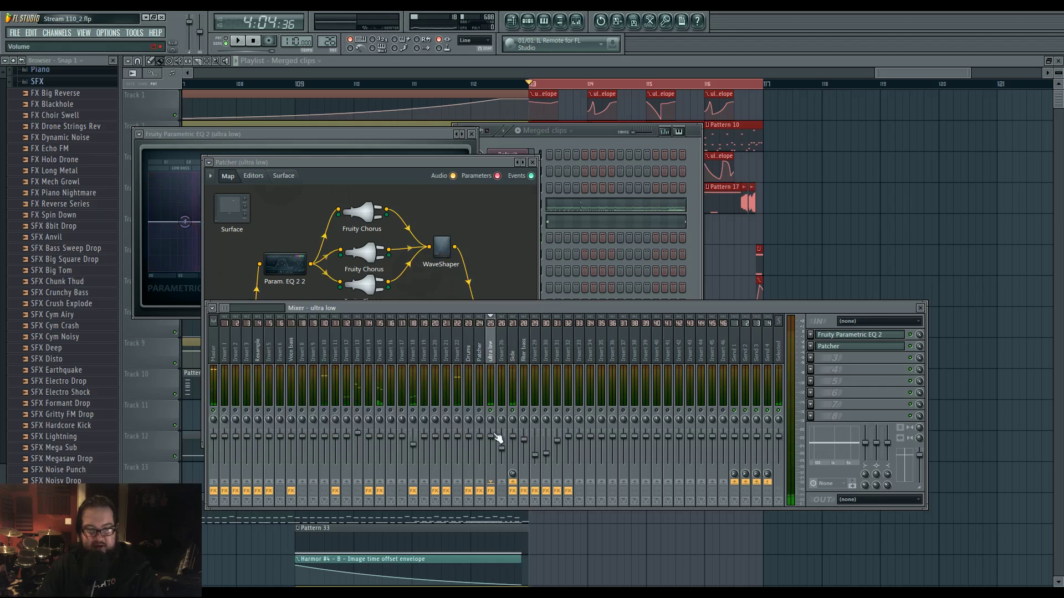
left_click_drag(491, 454, 491, 455)
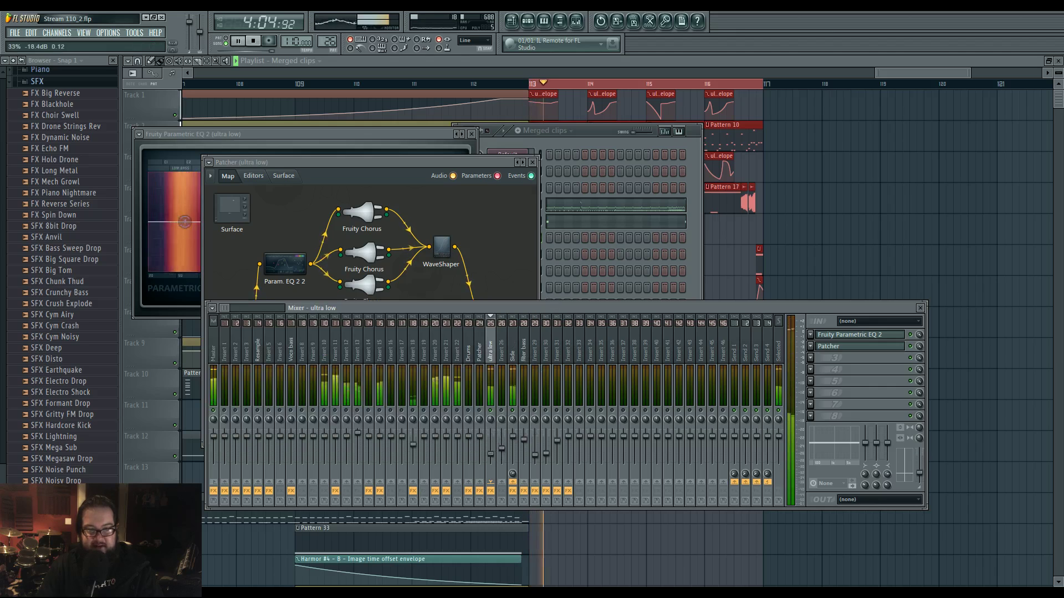
key("space")
Add two points in the lower part of the WaveShaper curve and bow the segment above them upward while listening.
double_click(443, 247)
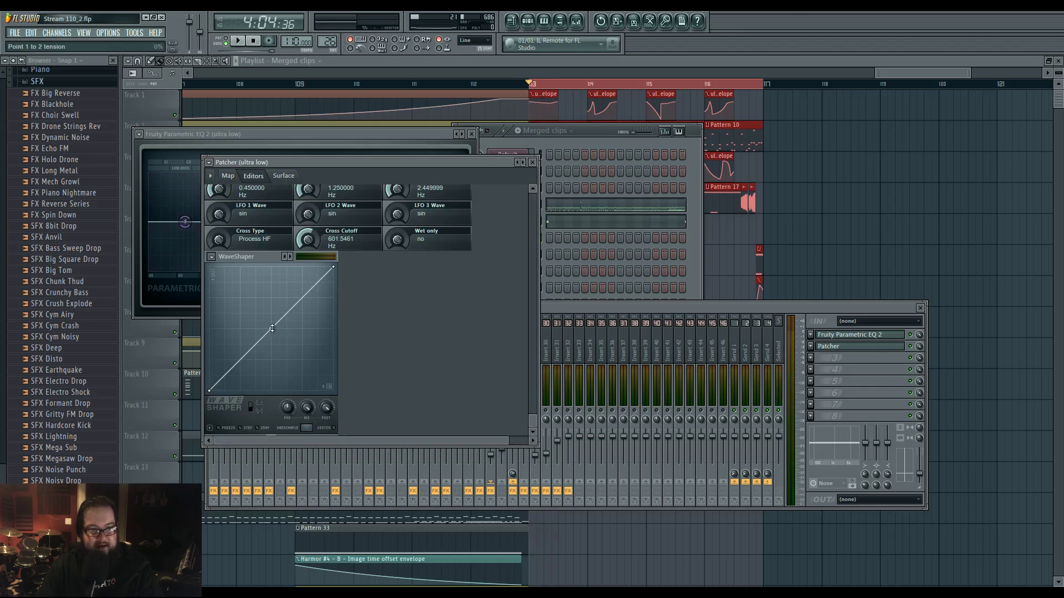
key("space")
left_click_drag(285, 306, 285, 275)
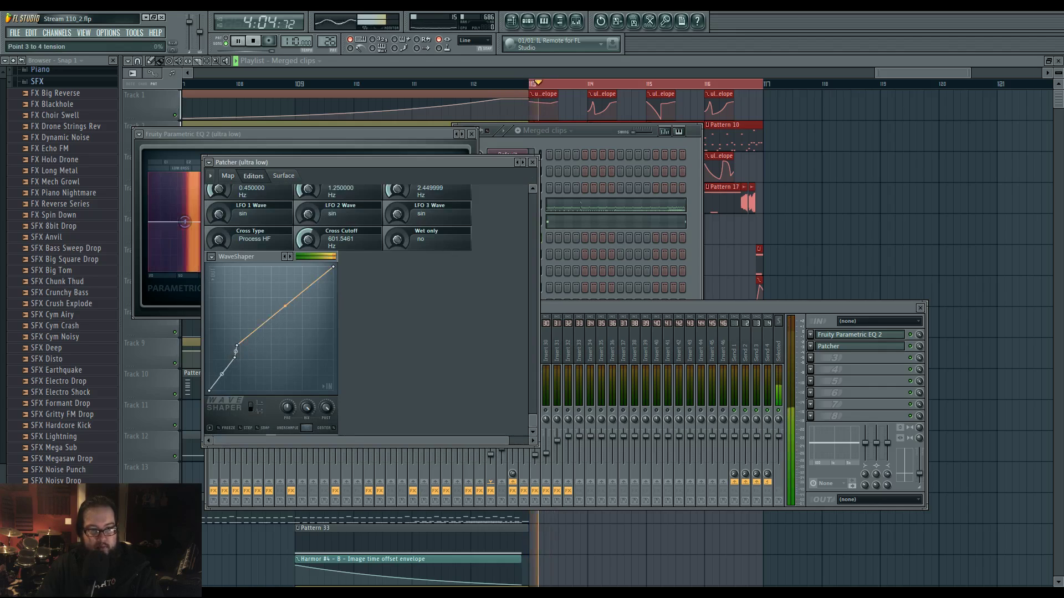
key("space")
Readjust the second EQ's low, mid and high bands while auditioning the looped section.
left_click(228, 176)
double_click(289, 269)
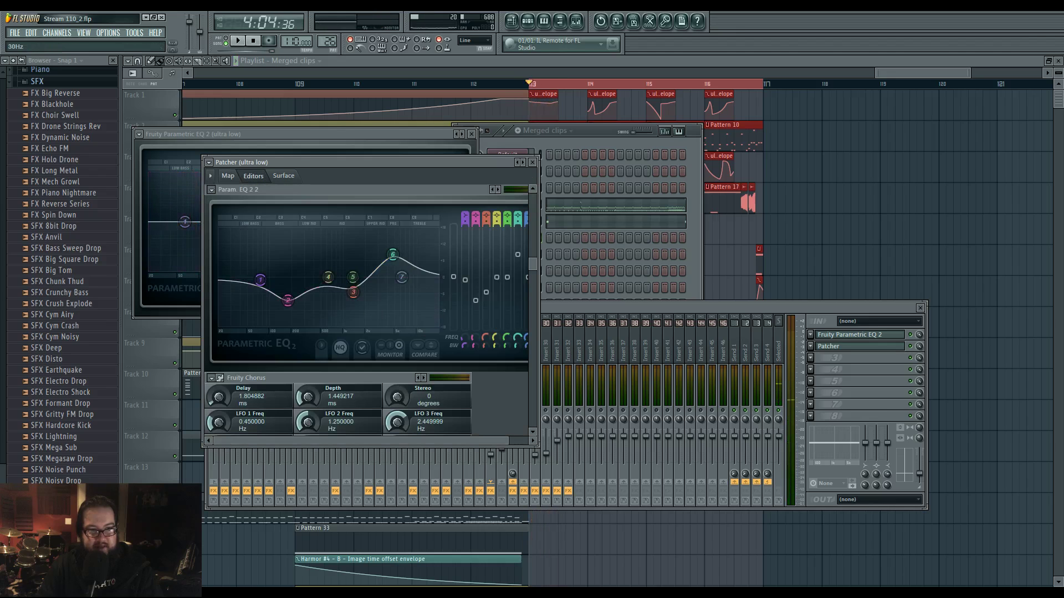
key("space")
mouse_move(268, 312)
left_mouse_down()
mouse_move(289, 255)
mouse_move(297, 273)
mouse_move(322, 245)
mouse_move(322, 288)
mouse_move(352, 273)
mouse_move(340, 247)
mouse_move(348, 285)
mouse_move(296, 253)
mouse_move(264, 319)
left_mouse_up()
left_click_drag(297, 252, 291, 285)
left_click_drag(264, 318, 252, 279)
left_click_drag(322, 288, 312, 262)
left_click_drag(354, 292, 359, 248)
mouse_move(394, 289)
left_mouse_down()
mouse_move(416, 253)
mouse_move(379, 287)
left_mouse_up()
left_click_drag(359, 248, 414, 296)
mouse_move(379, 287)
left_mouse_down()
mouse_move(388, 266)
mouse_move(411, 269)
mouse_move(379, 289)
left_mouse_up()
key("space")
key("space")
key("space")
Set the first chorus to 2.86 ms delay and 3.97 ms depth, the second's cross cutoff to 101.8 Hz, and the third's delay to 6.48 ms.
left_click(228, 176)
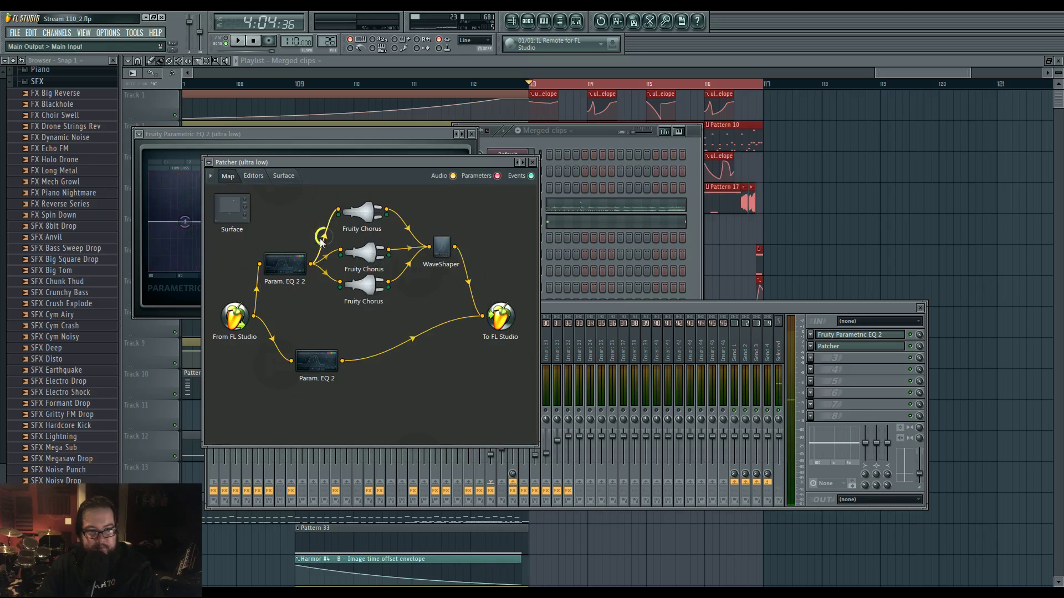
double_click(377, 209)
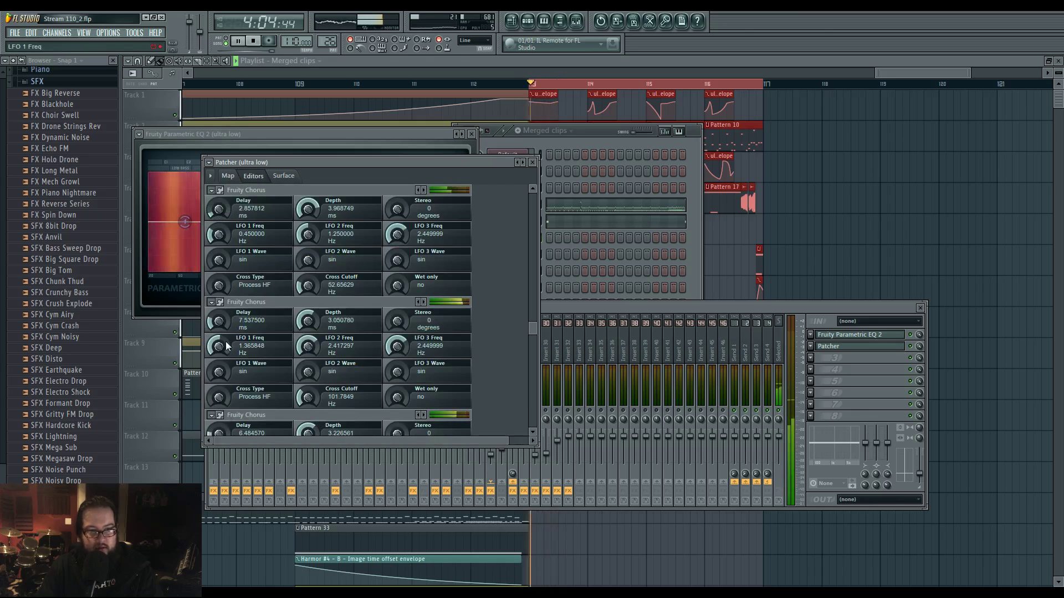
left_click(228, 176)
key("space")
key("space")
Bend the WaveShaper curve's lowest segment downward and bow its upper segment upward while playing the loop.
double_click(436, 251)
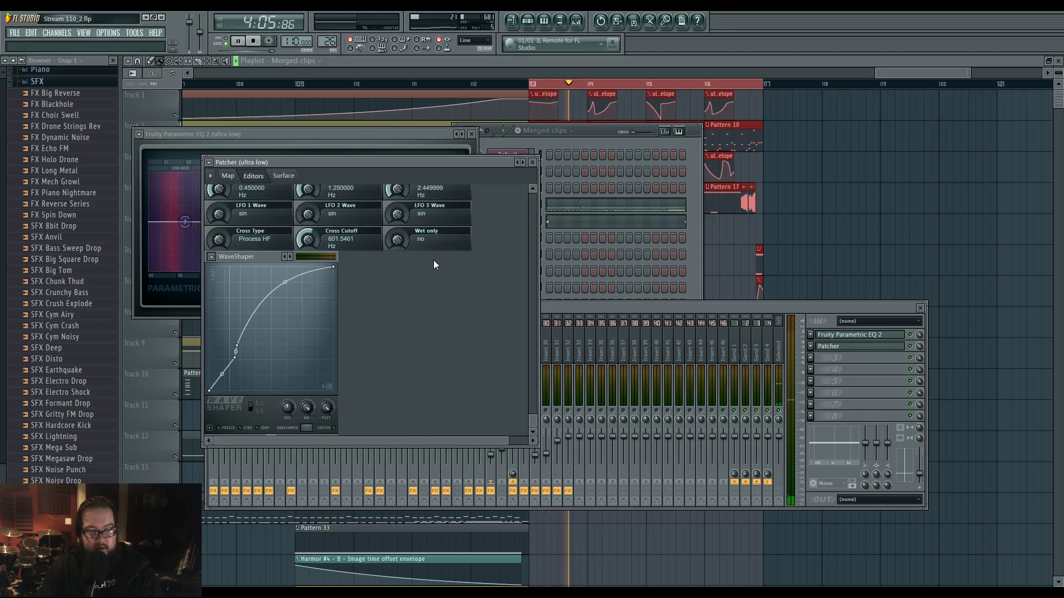
left_click_drag(285, 282, 285, 329)
right_click(256, 300)
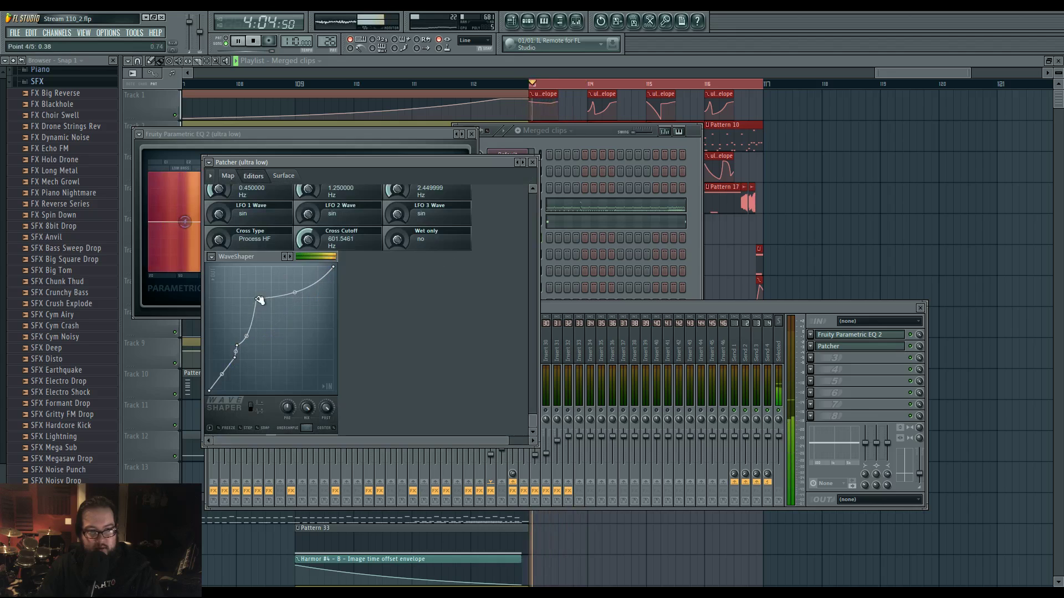
right_click(256, 299)
left_click(275, 315)
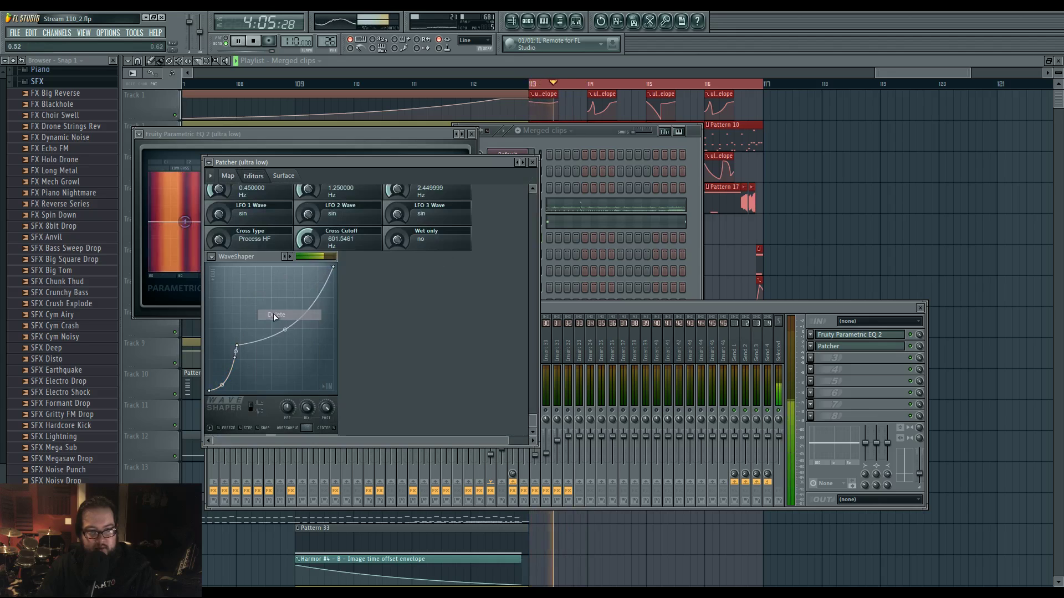
key("space")
left_click_drag(285, 329, 284, 273)
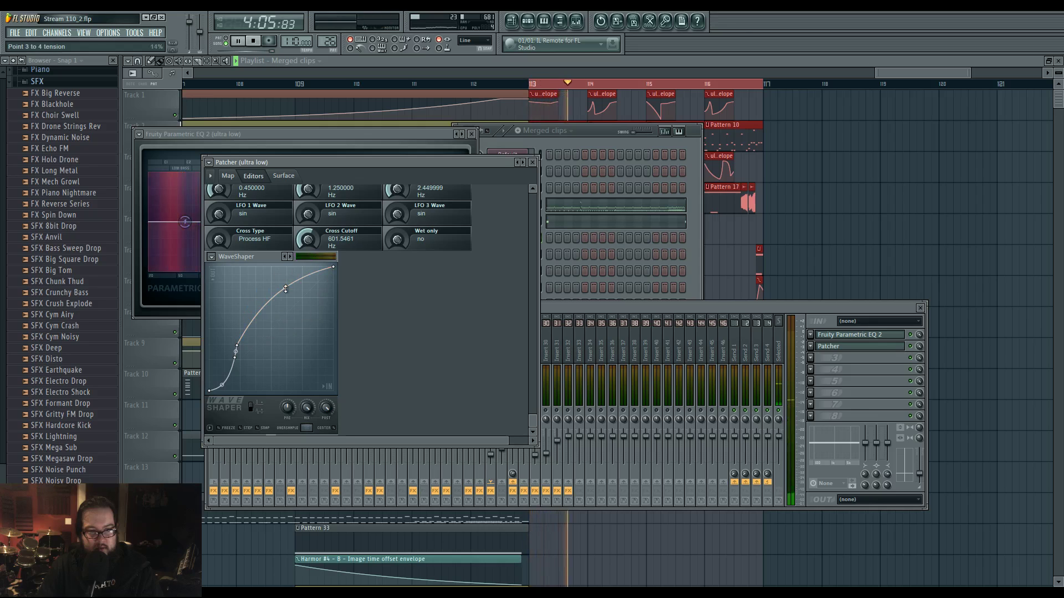
left_click(237, 178)
key("space")
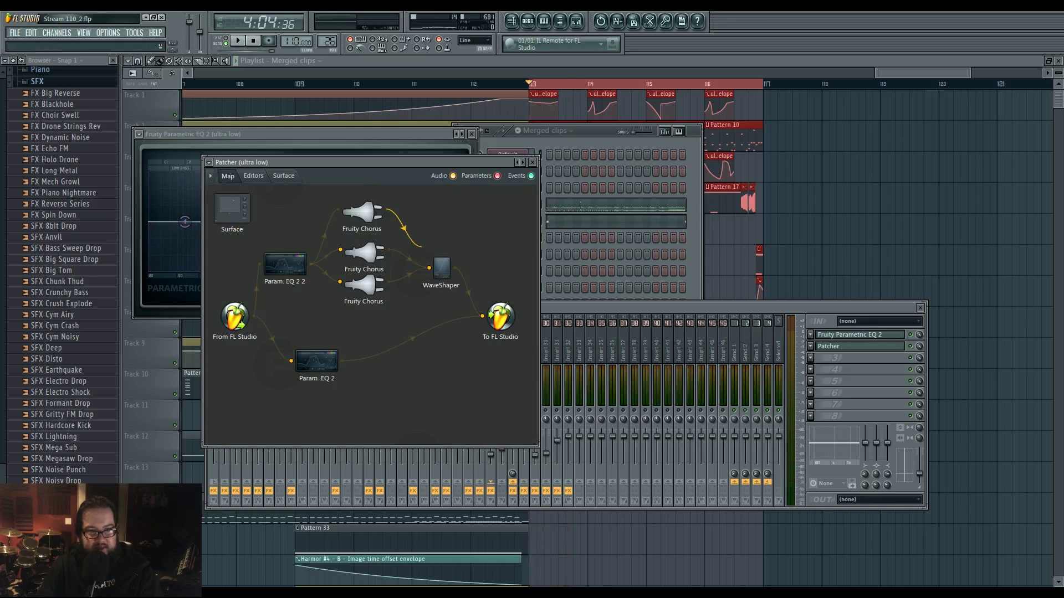
Add a third Fruity Parametric EQ 2 to the Patcher map and feed it from the top Fruity Chorus instead of the WaveShaper.
right_click(440, 227)
mouse_move(458, 244)
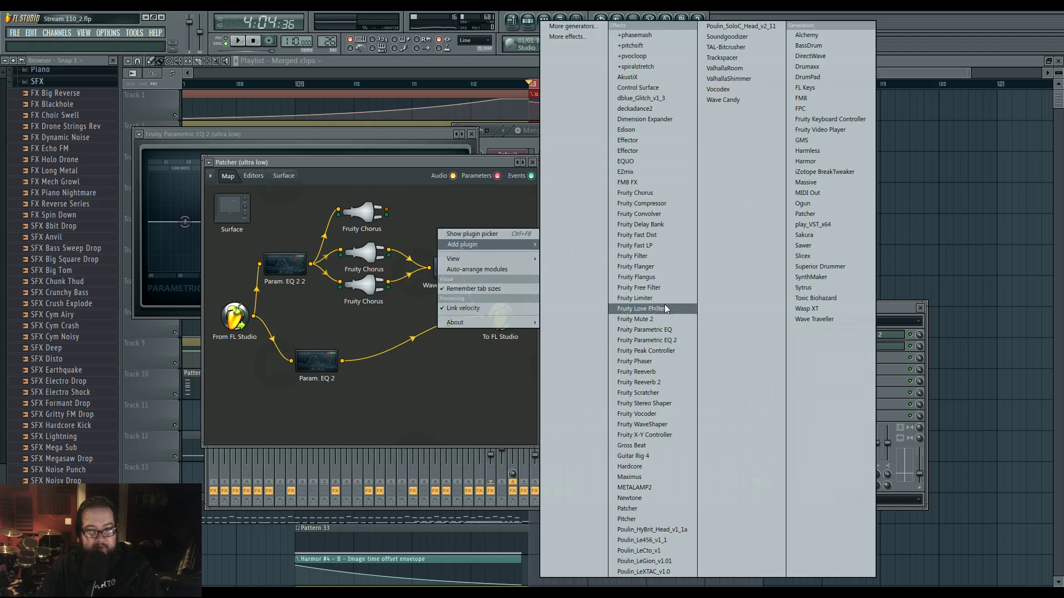
left_click(637, 340)
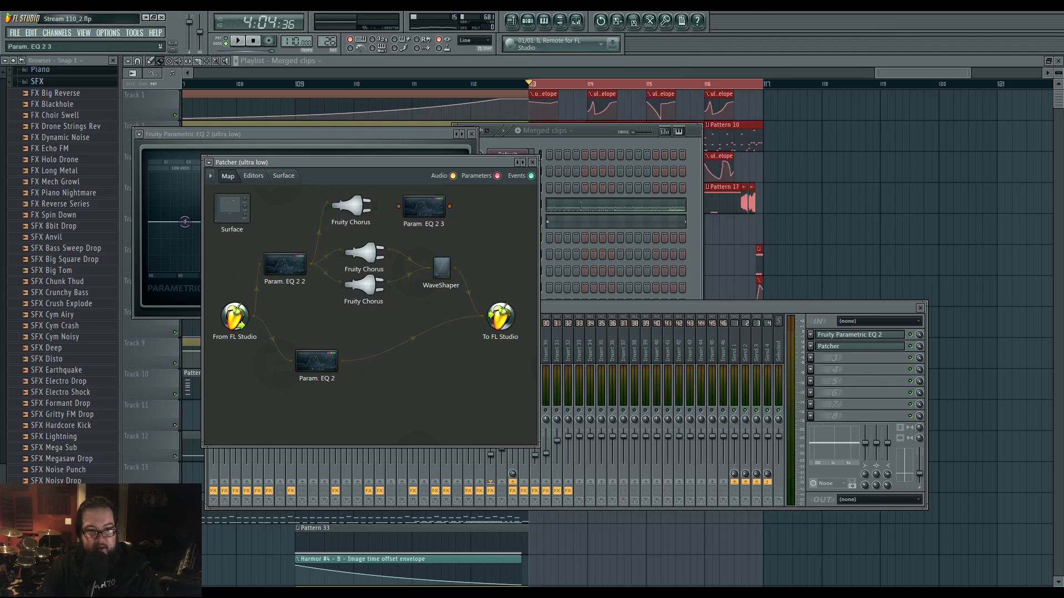
Add a second Fruity WaveShaper after the third EQ, widen the map, and route the new chain to the FL Studio output.
right_click(472, 227)
mouse_move(499, 243)
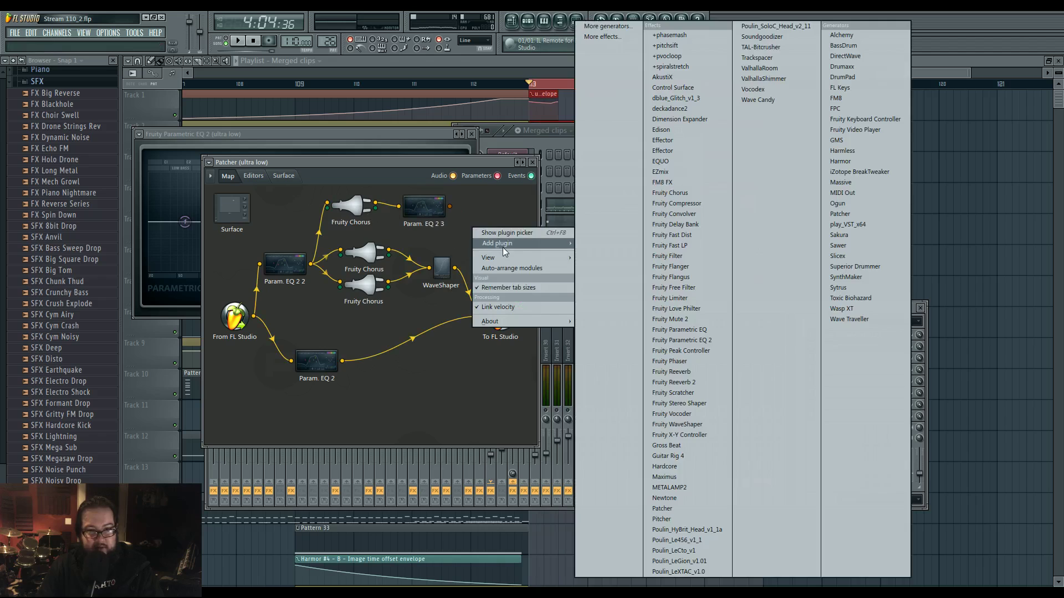
left_click(676, 425)
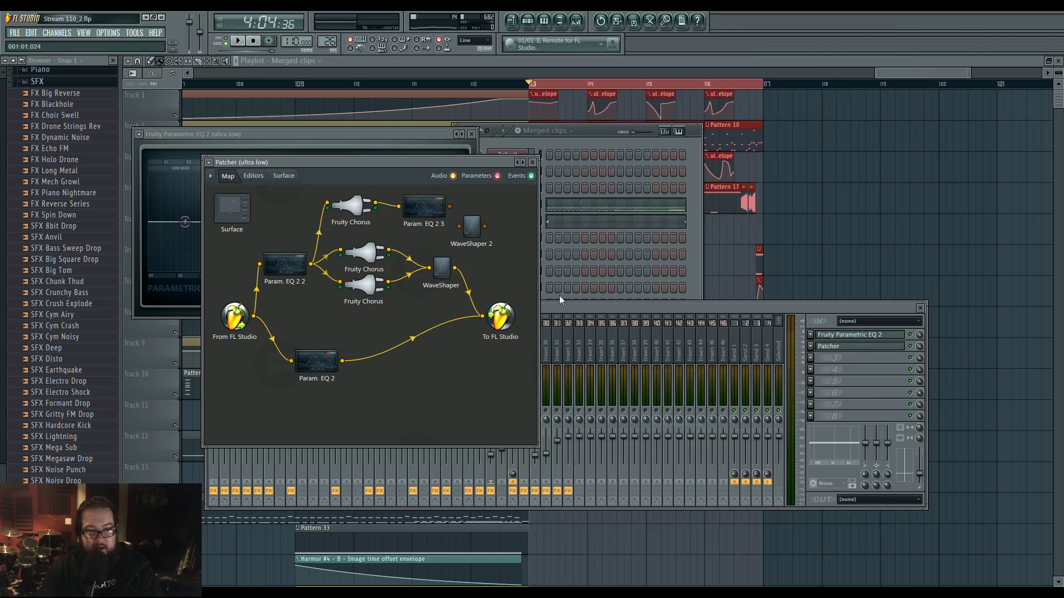
left_click_drag(539, 287, 847, 280)
left_click_drag(503, 309, 742, 312)
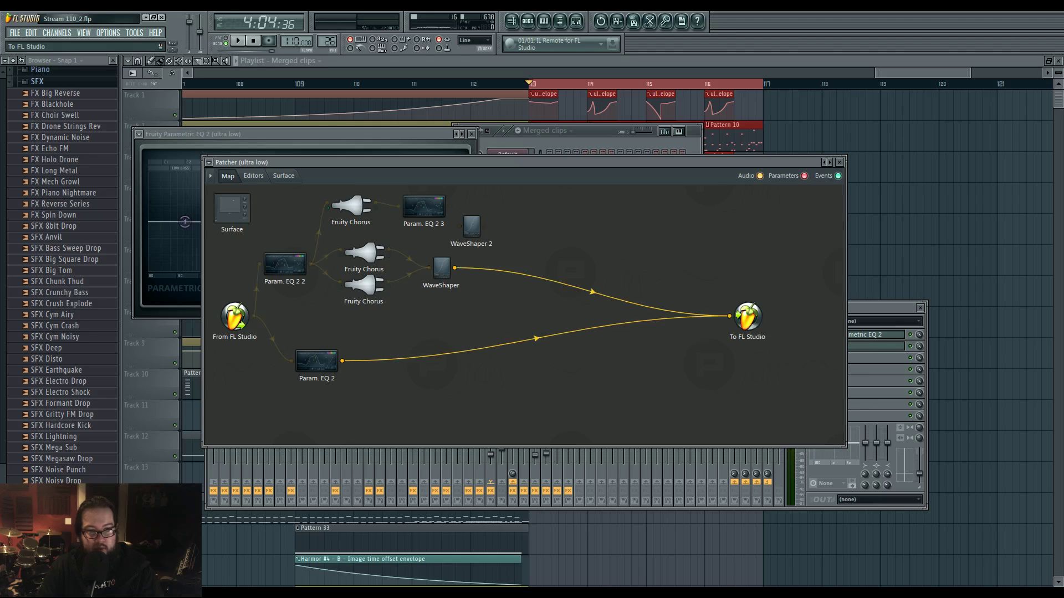
right_click(556, 237)
left_click(597, 253)
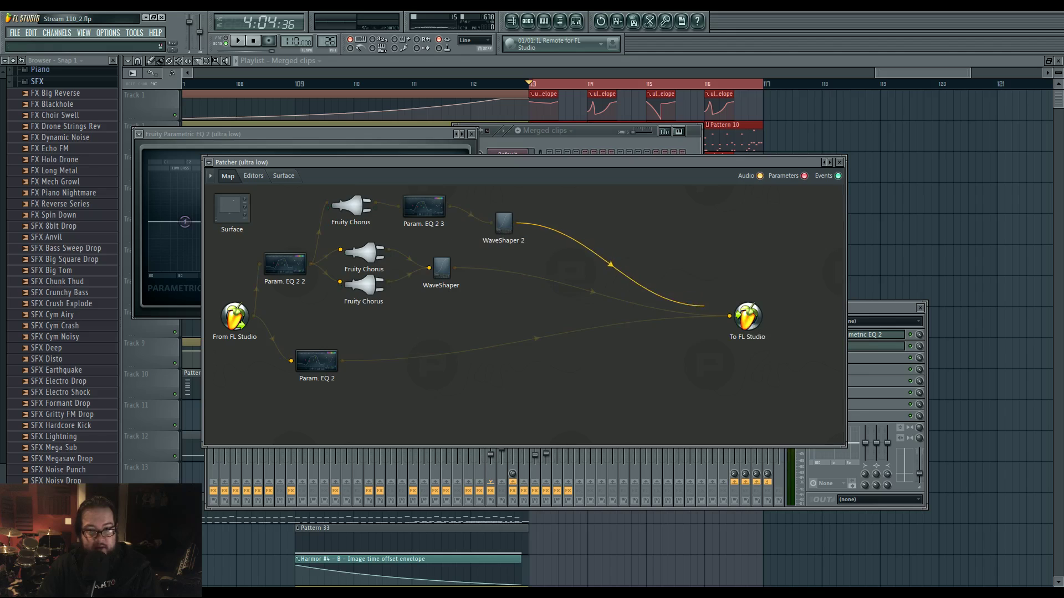
Turn band 1 of the third EQ into a steeper high pass, and dip bands 3, 4 and 6.
double_click(443, 216)
key("space")
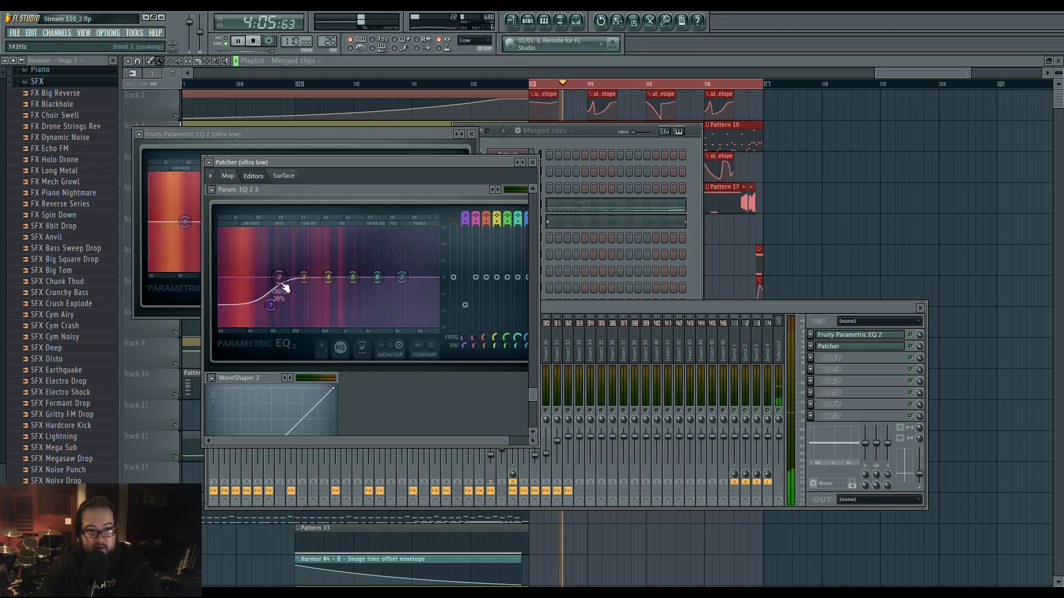
left_click_drag(270, 304, 291, 313)
right_click(290, 314)
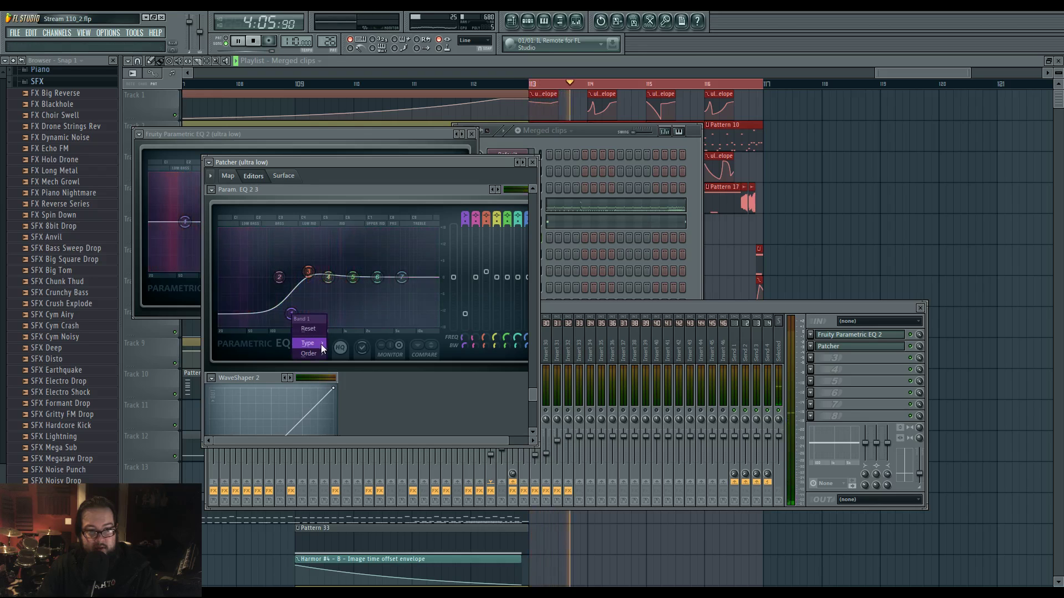
mouse_move(321, 344)
left_click(349, 377)
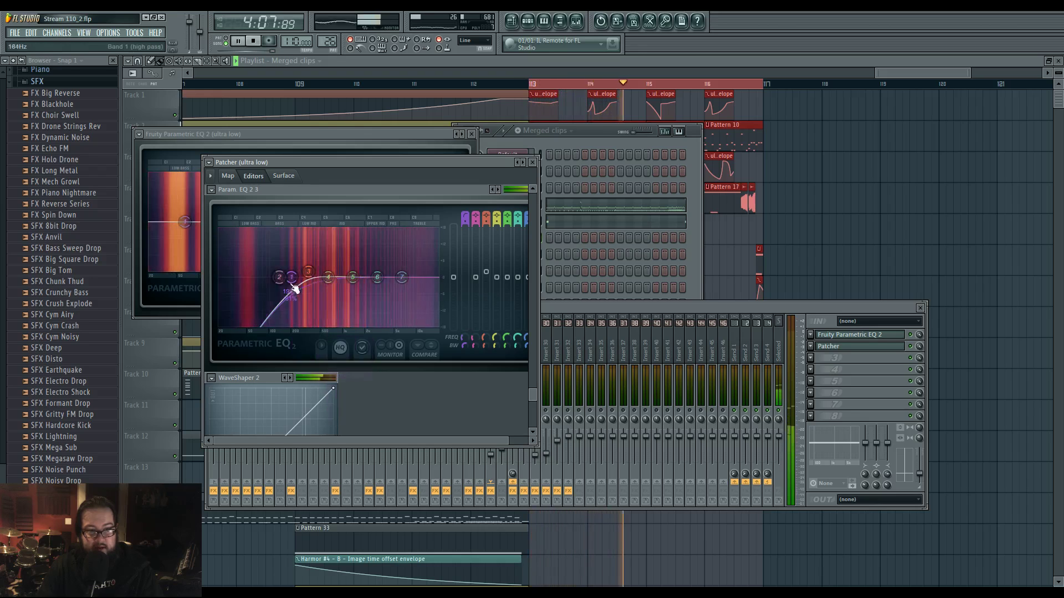
right_click(292, 278)
left_click(349, 355)
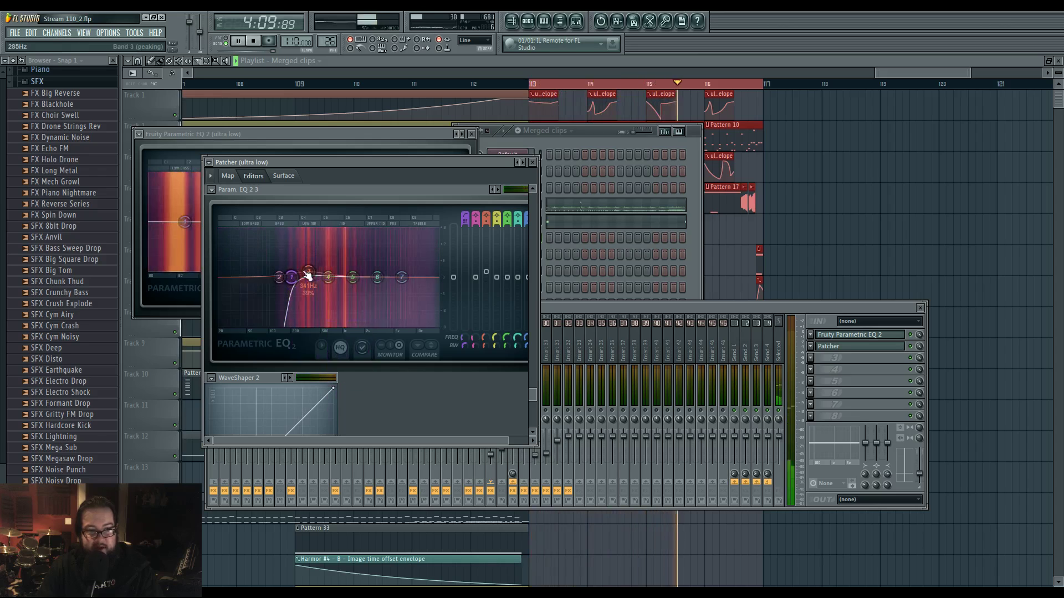
left_click_drag(307, 273, 312, 279)
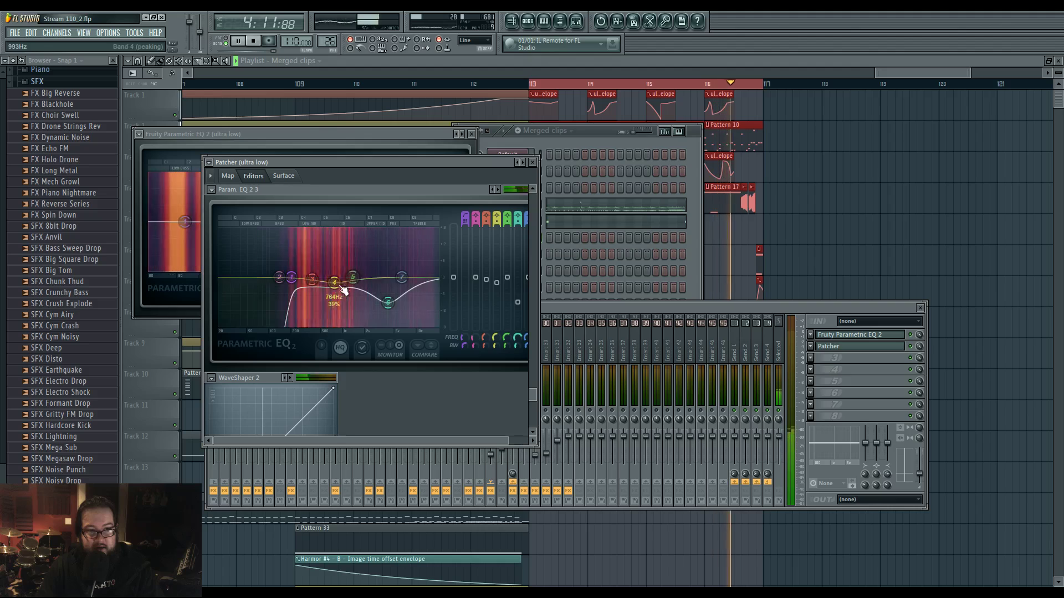
Bow the second WaveShaper's curve upward and add two points that form a vertical step in its lower part.
left_click(228, 175)
double_click(504, 222)
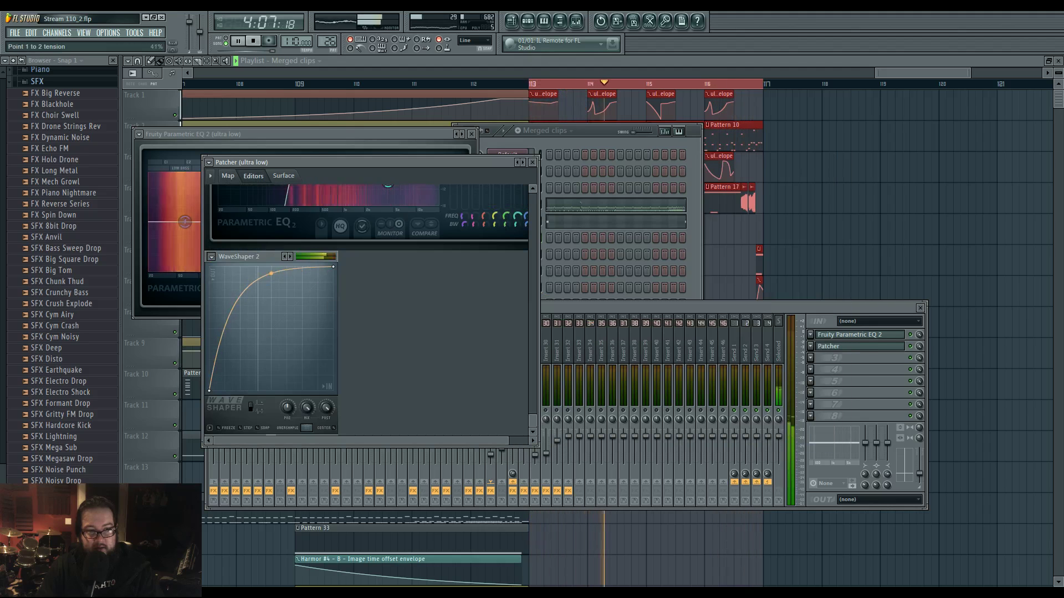
right_click(280, 278)
left_click_drag(280, 278, 241, 337)
right_click(243, 304)
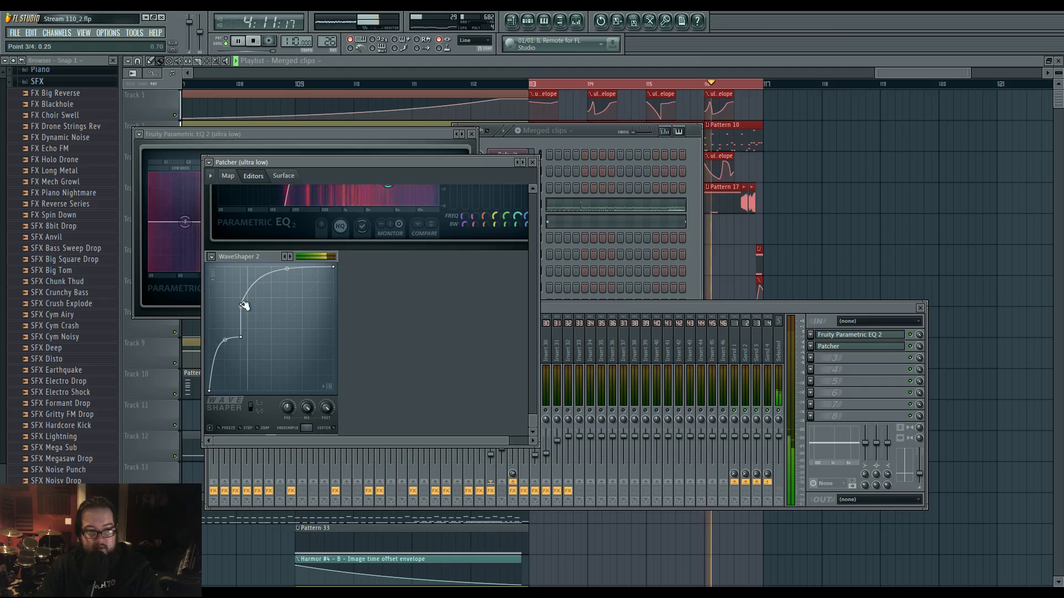
Set the first chorus's delay to 6.48 ms and lower the cross cutoff of the first and second choruses to 8.18 Hz.
left_click(228, 175)
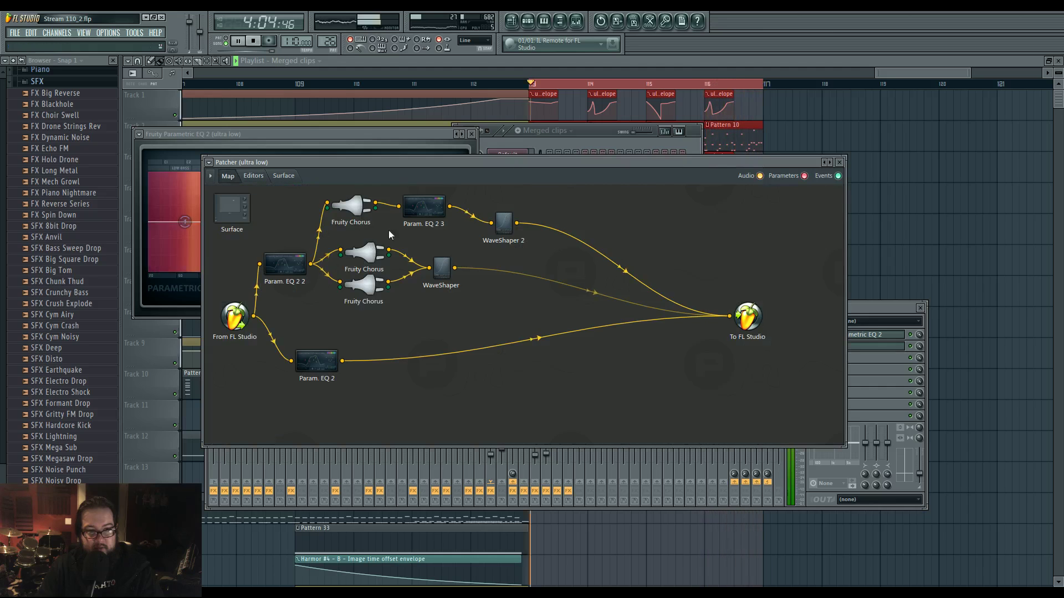
double_click(361, 284)
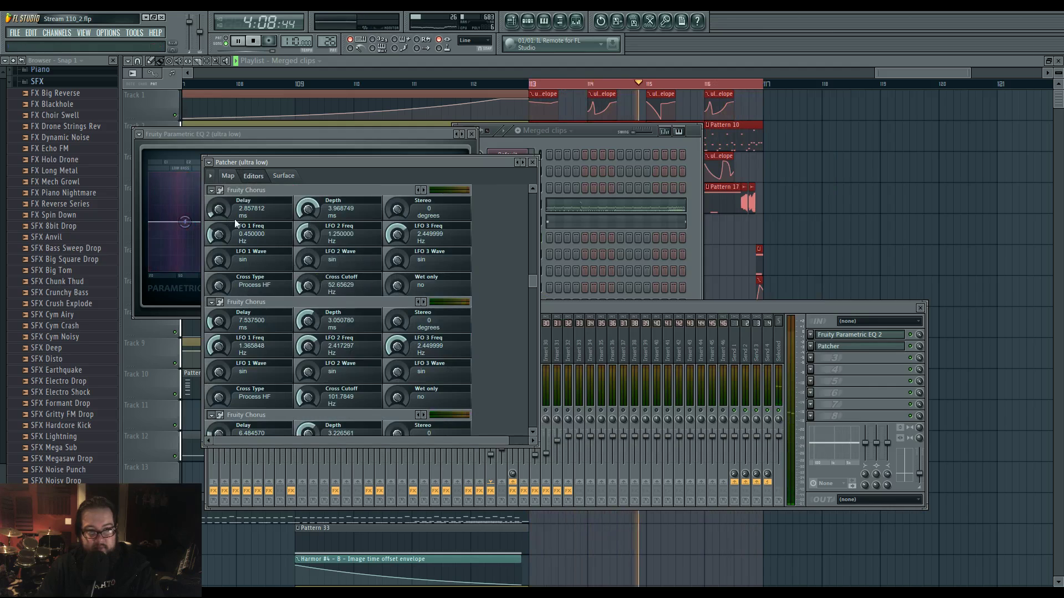
mouse_move(221, 205)
left_mouse_down()
mouse_move(221, 191)
mouse_move(220, 219)
left_mouse_up()
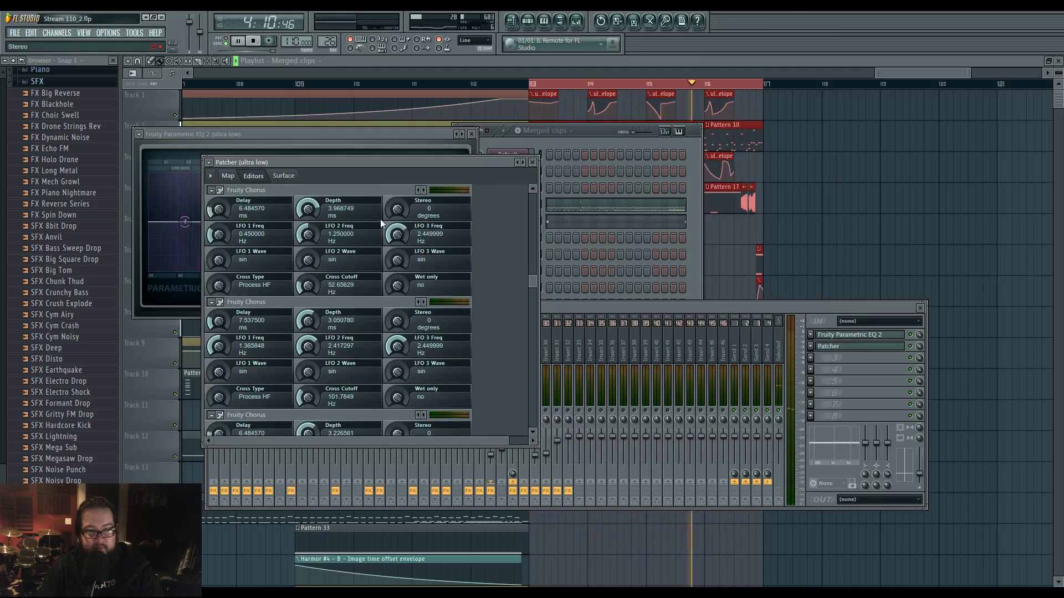
left_click_drag(308, 285, 308, 310)
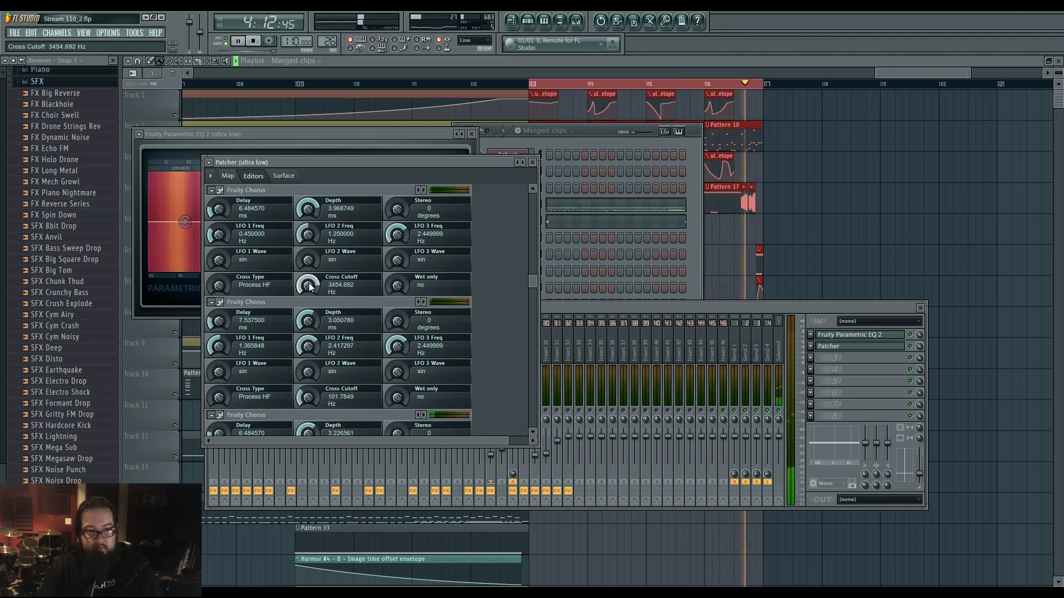
left_click_drag(310, 384, 310, 410)
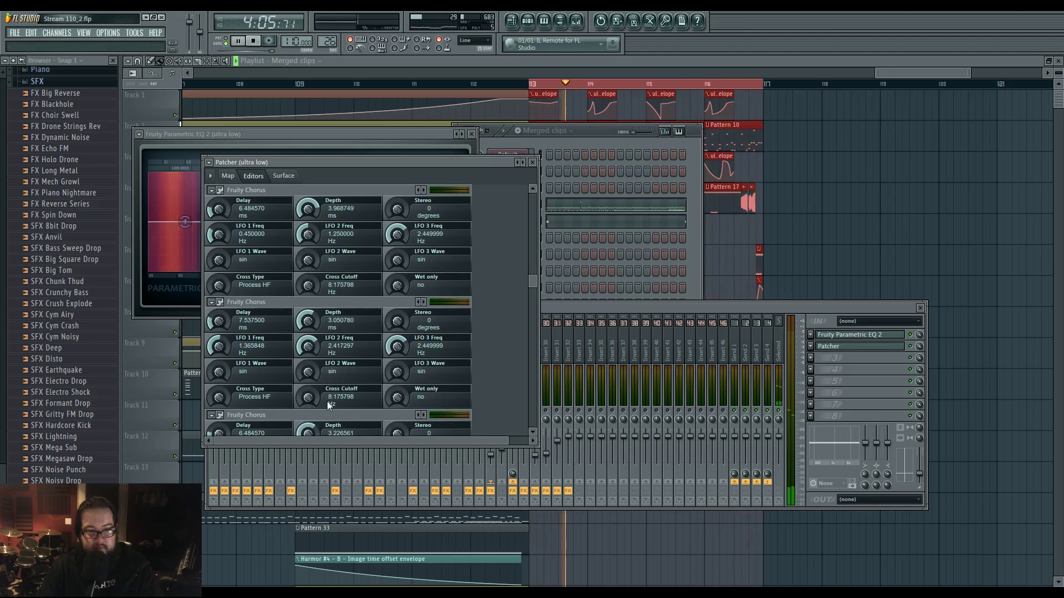
Set the third chorus's cross cutoff to about 11.2 Hz and shift the third EQ's high-pass band 1 lower in frequency.
scroll(500, 318, "down", 4)
left_click_drag(317, 366, 314, 369)
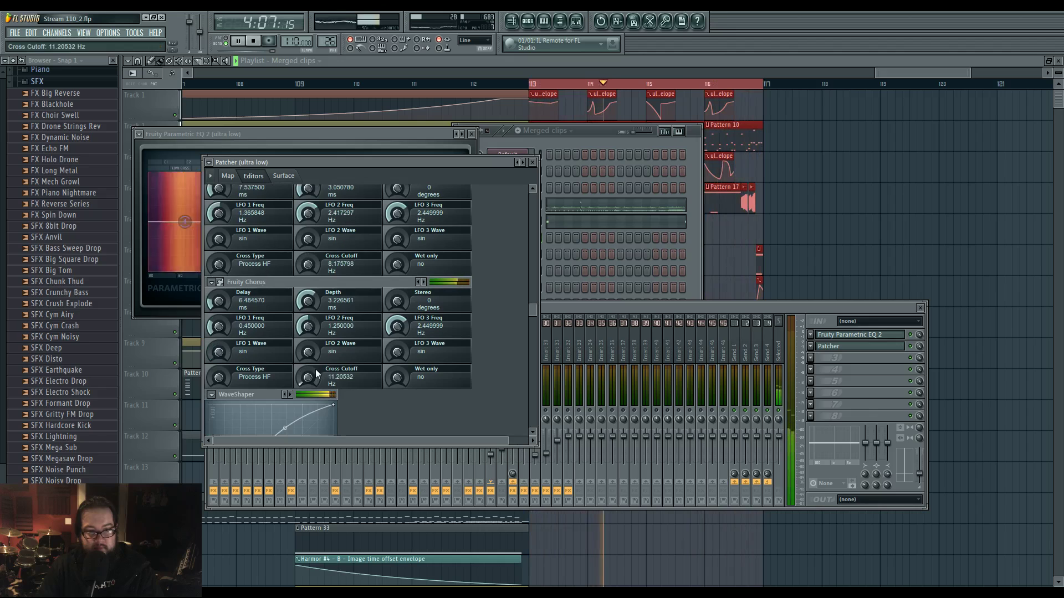
left_click(227, 176)
left_click(253, 176)
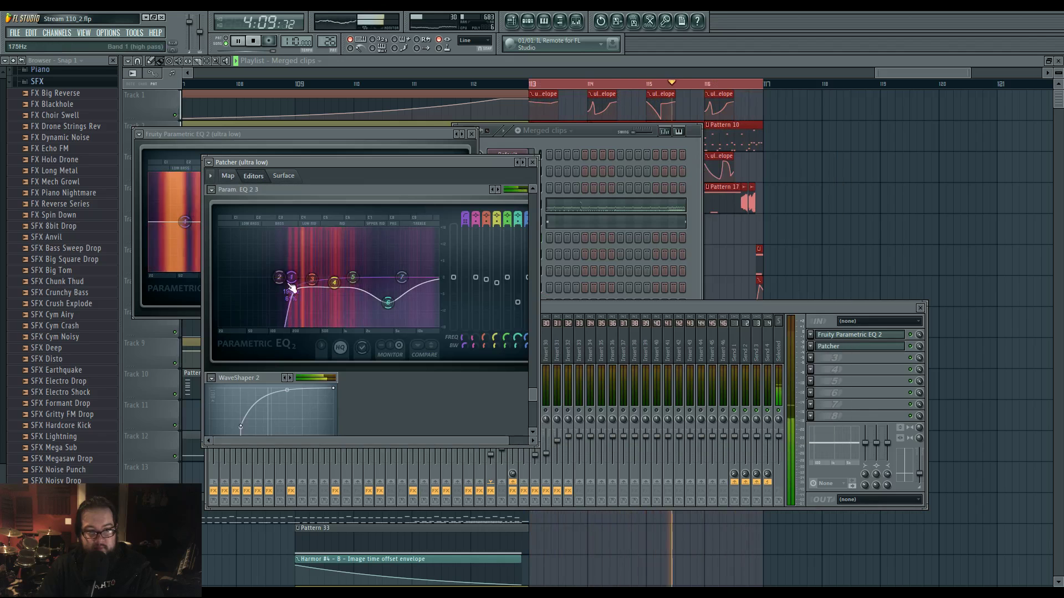
mouse_move(291, 277)
left_mouse_down()
mouse_move(242, 277)
mouse_move(280, 277)
left_mouse_up()
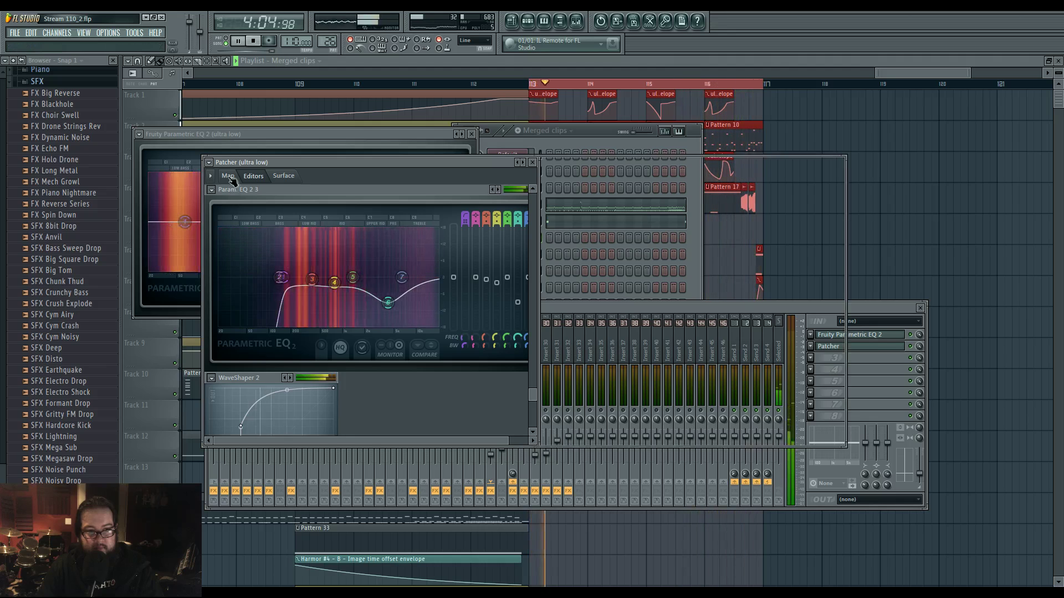
key("space")
Move the FL Studio output node further from the chains and bring band 2 of the second EQ back to the zero line.
left_click(228, 176)
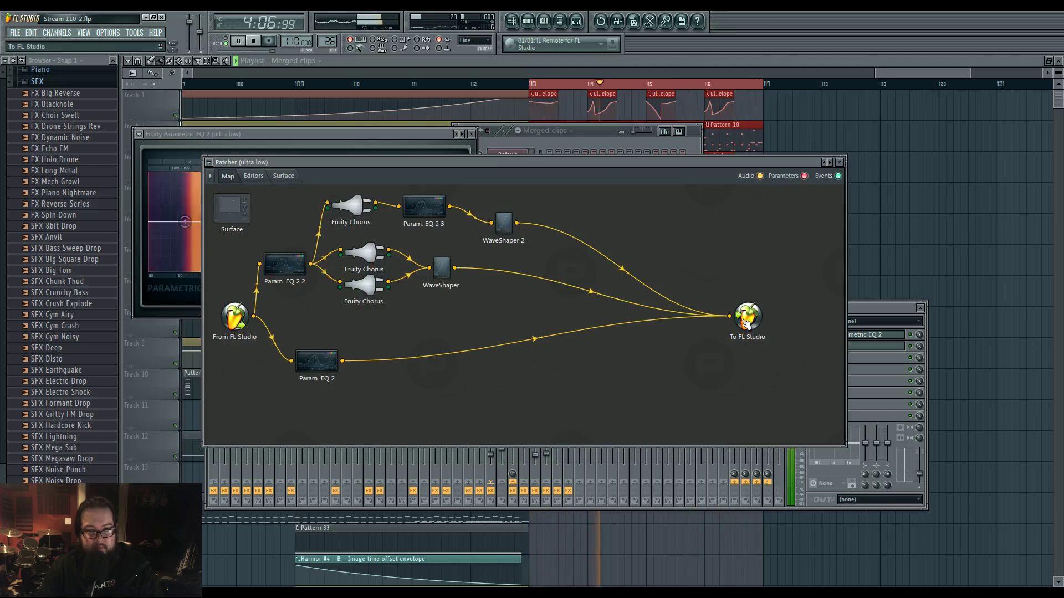
left_click_drag(745, 324, 771, 326)
left_click_drag(288, 270, 288, 273)
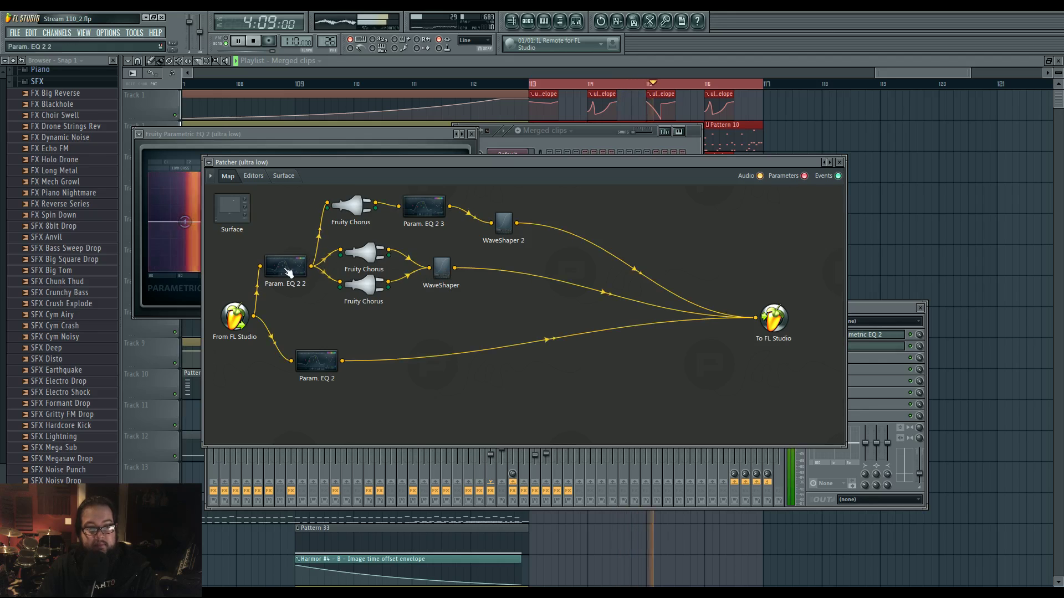
double_click(285, 267)
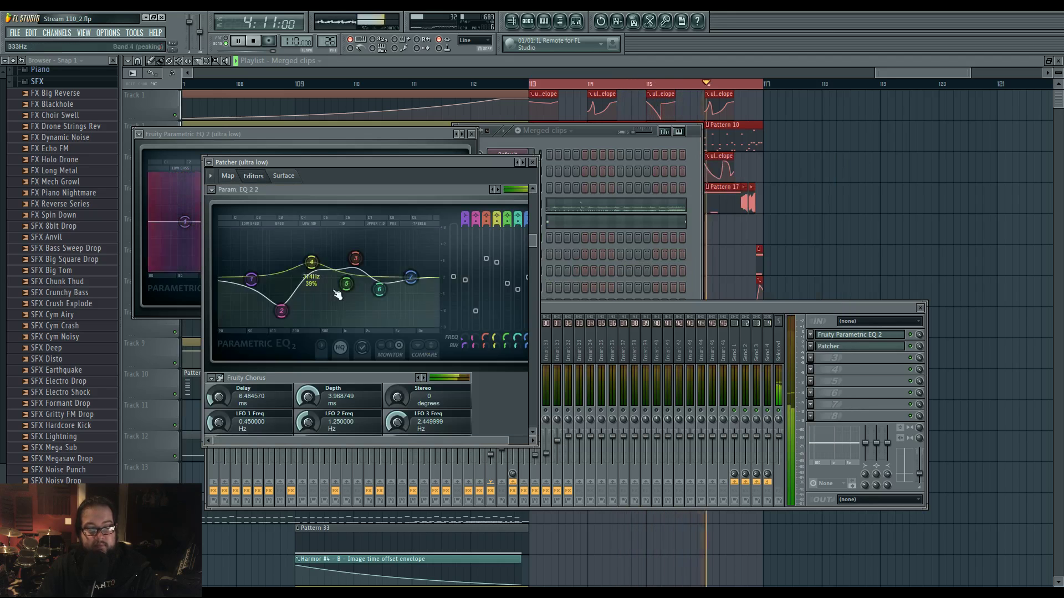
left_click_drag(281, 311, 274, 276)
Shift band 6 of the first EQ down in frequency and bring it back to the zero line.
left_click(227, 175)
double_click(337, 358)
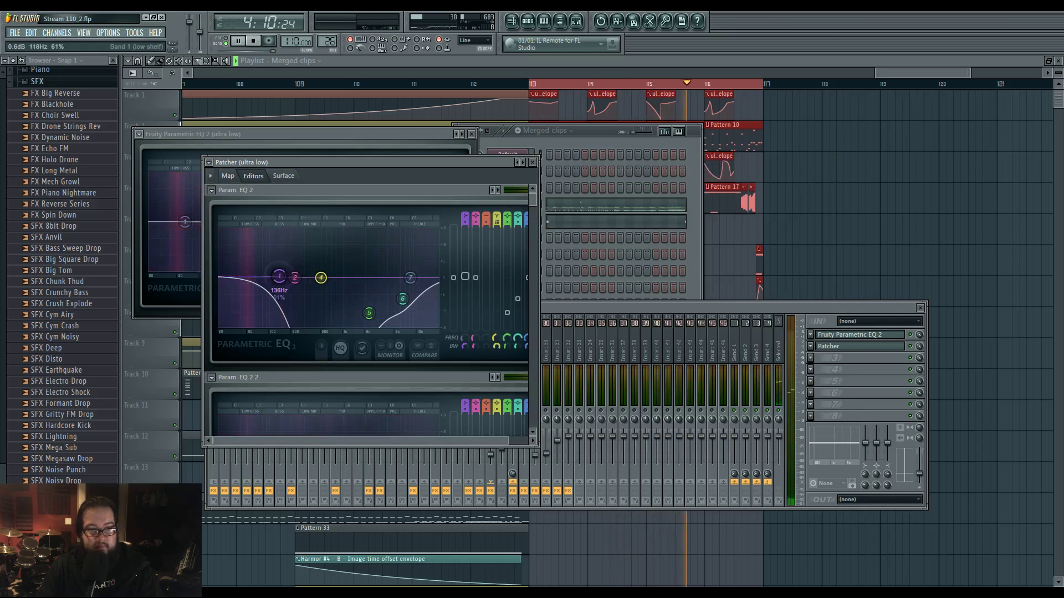
left_click_drag(403, 299, 342, 277)
Insert Maximus in front of the FL Studio output so that all three chains pass through it.
left_click(229, 175)
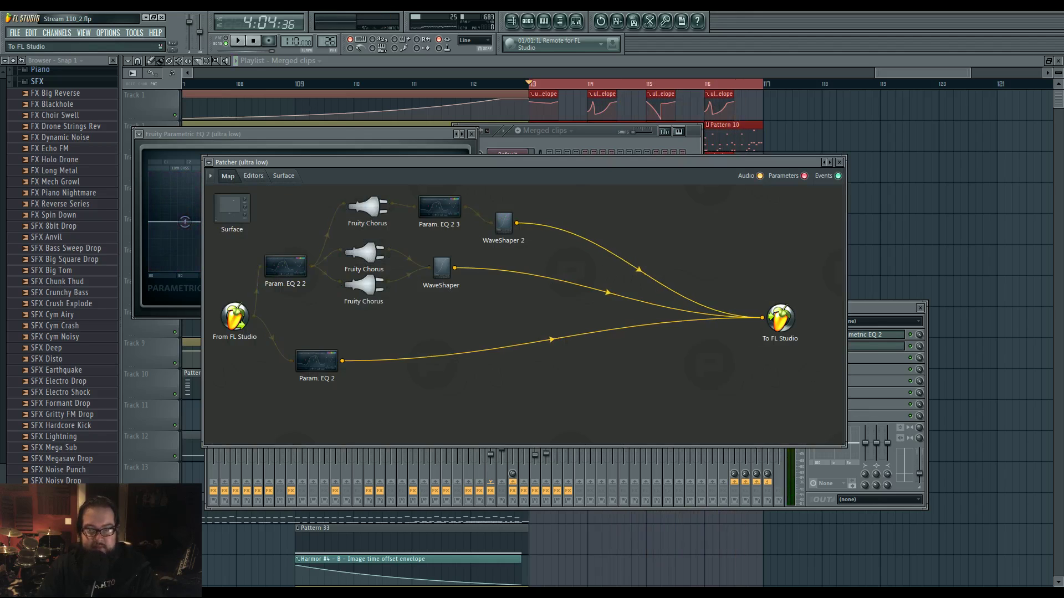
right_click(762, 322)
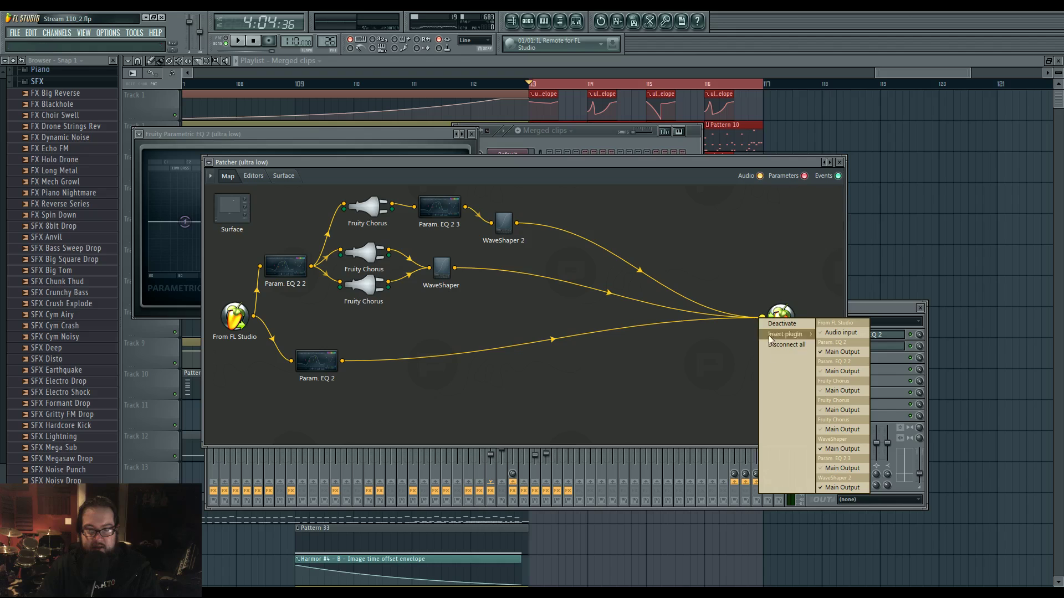
left_click(781, 340)
left_click(843, 477)
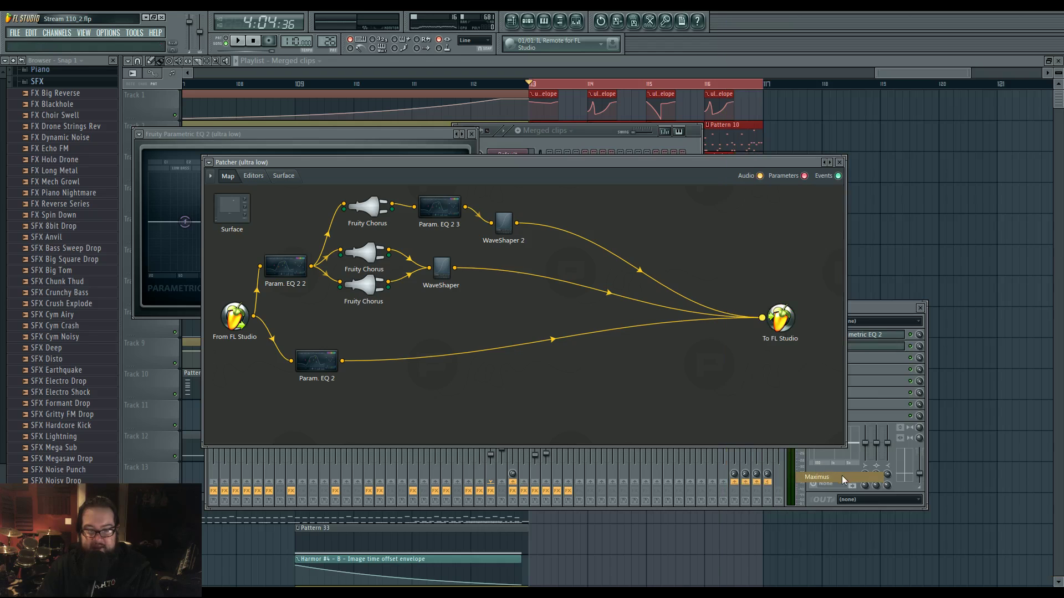
left_click(865, 308)
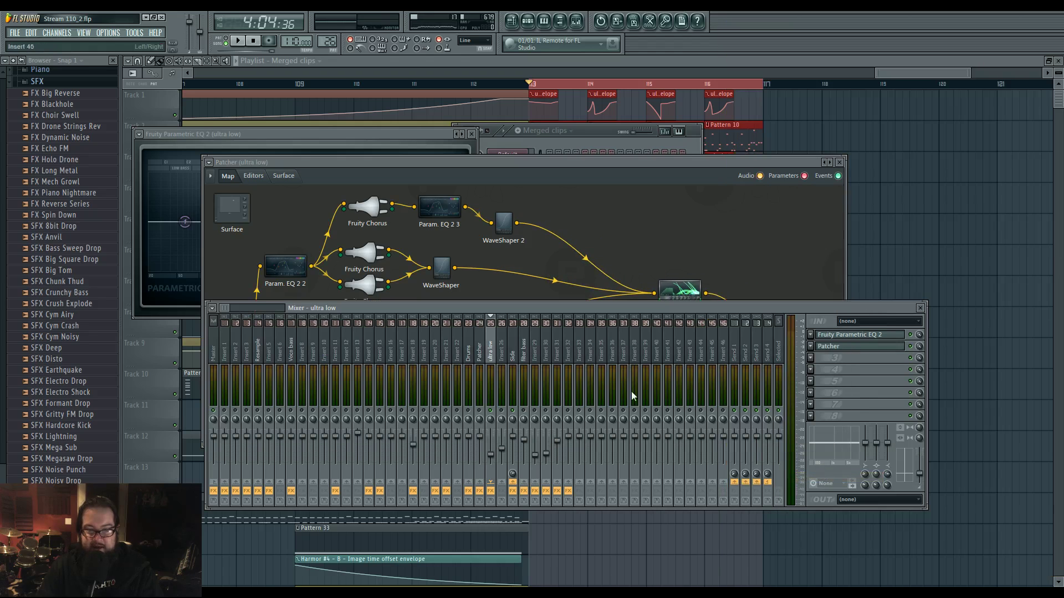
Open Maximus in an enlarged Patcher window, load its Default preset, and audition the bass through it.
key("space")
key("space")
double_click(680, 291)
key("space")
key("space")
key("space")
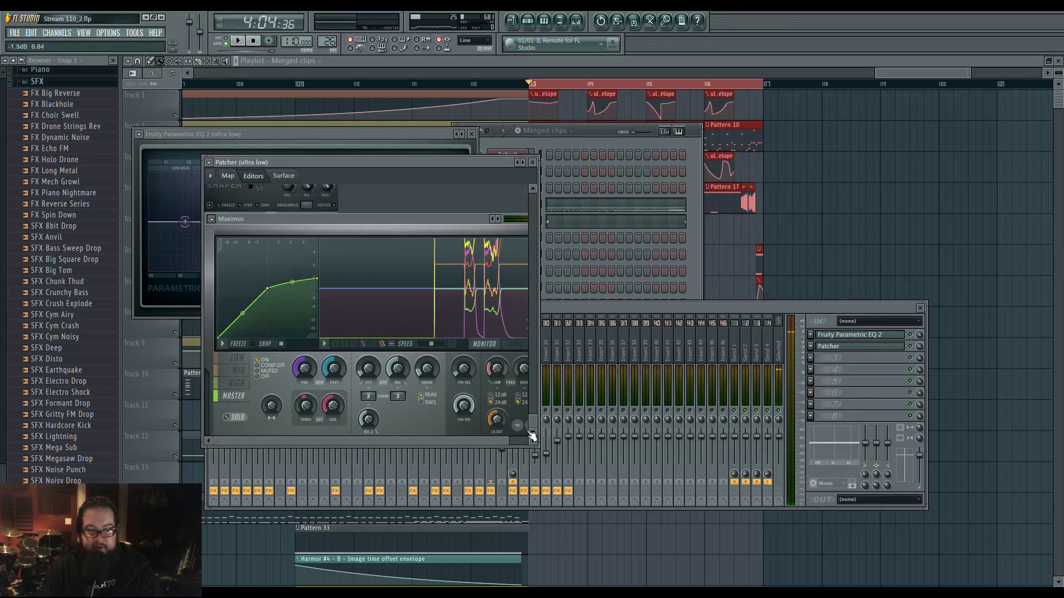
left_click_drag(535, 445, 660, 556)
left_click(495, 339)
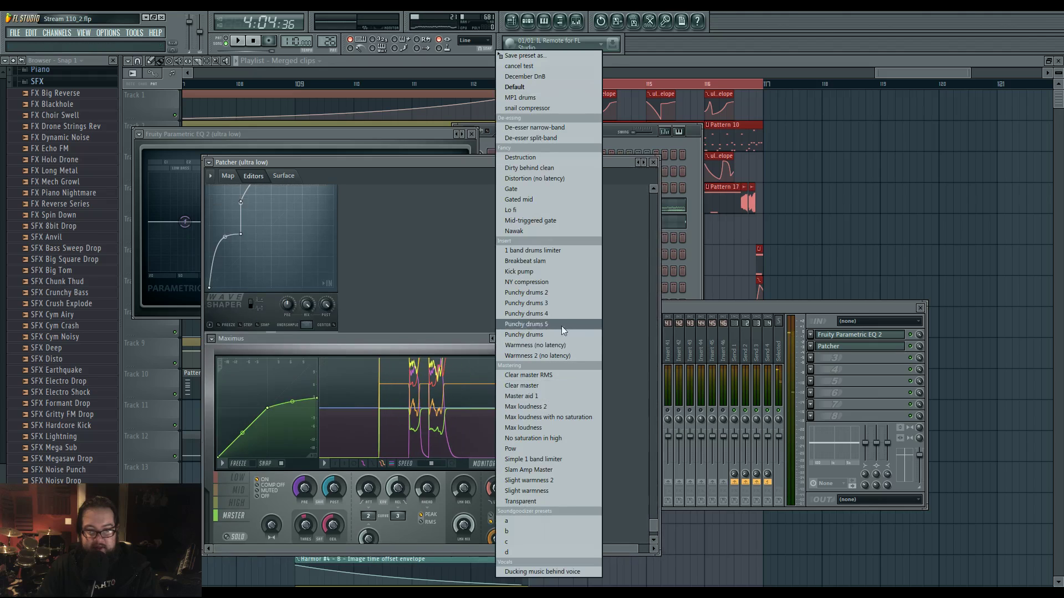
left_click(515, 87)
left_click_drag(388, 161, 455, 105)
key("space")
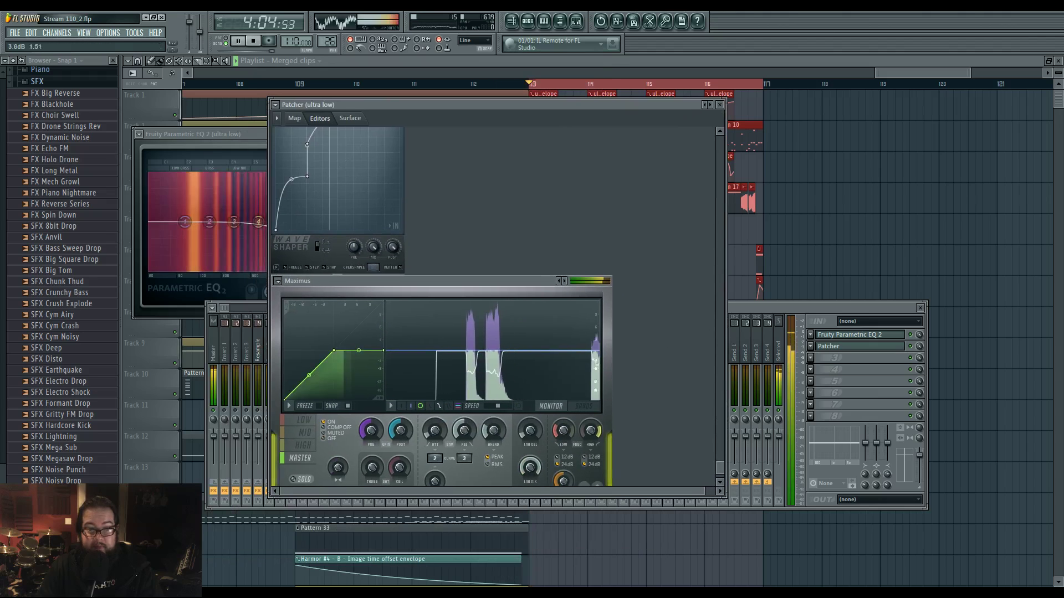
Delete the middle point of the Maximus low band's curve and bow the remaining segment upward with 37% tension.
mouse_move(371, 429)
left_mouse_down()
mouse_move(371, 413)
mouse_move(370, 426)
left_mouse_up()
left_click(305, 421)
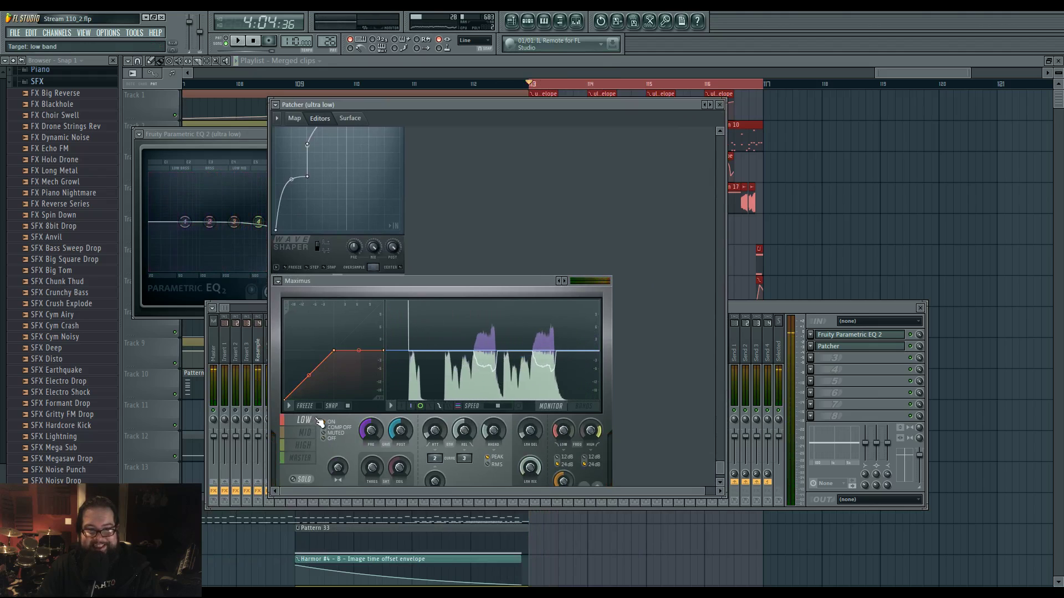
key("space")
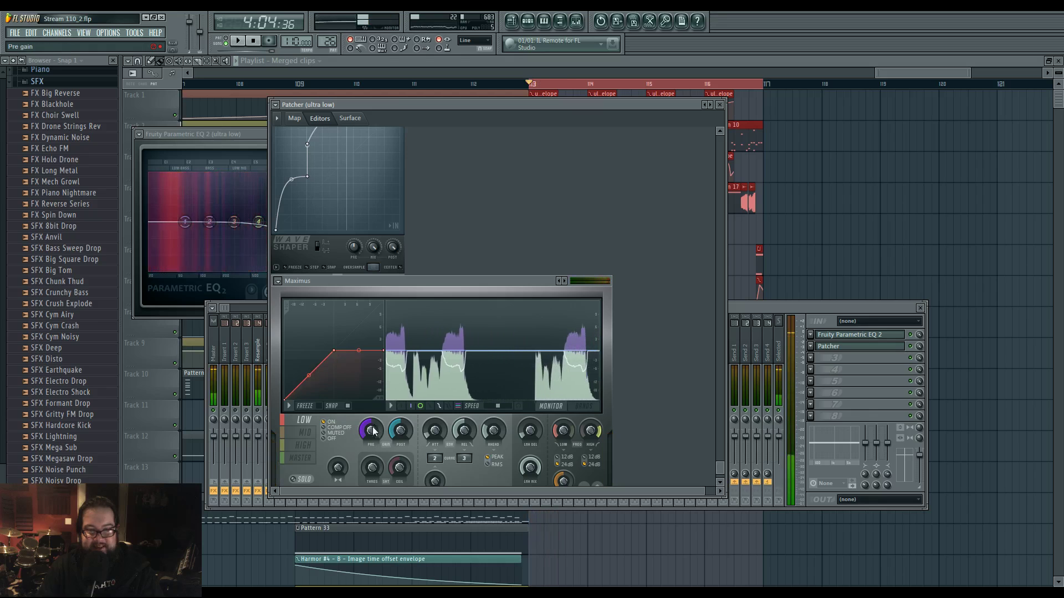
right_click(337, 353)
left_click(340, 376)
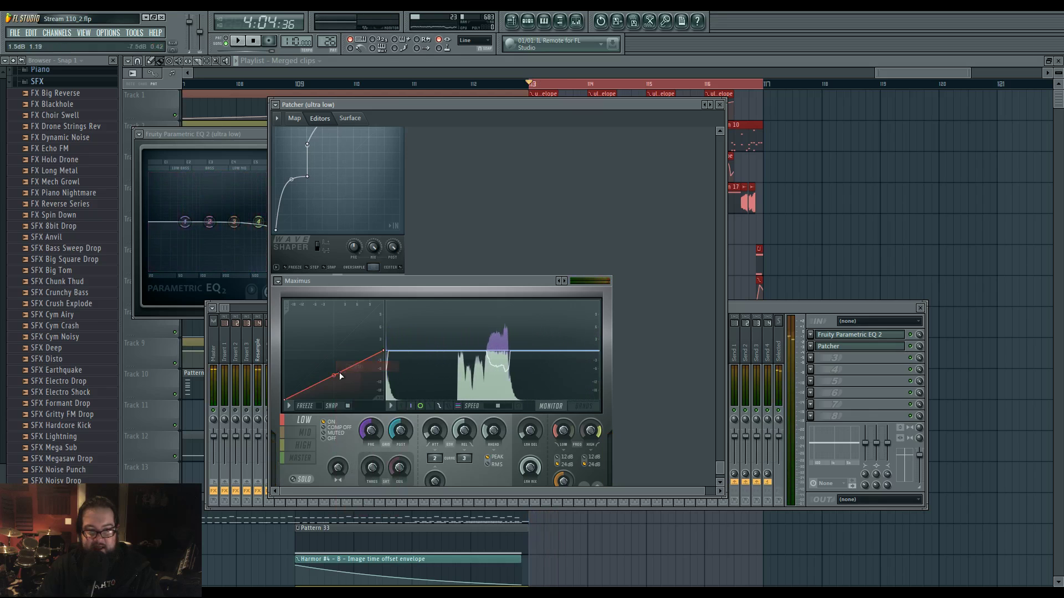
key("space")
key("space")
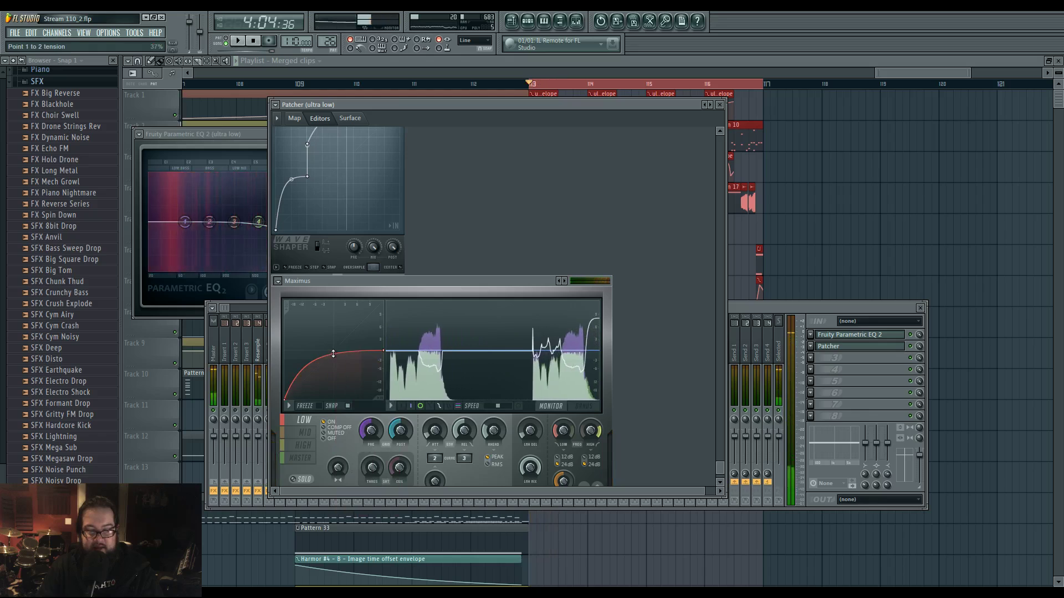
Try a double curve with 27% tension on the first segment of the Maximus high band's curve.
left_click(309, 433)
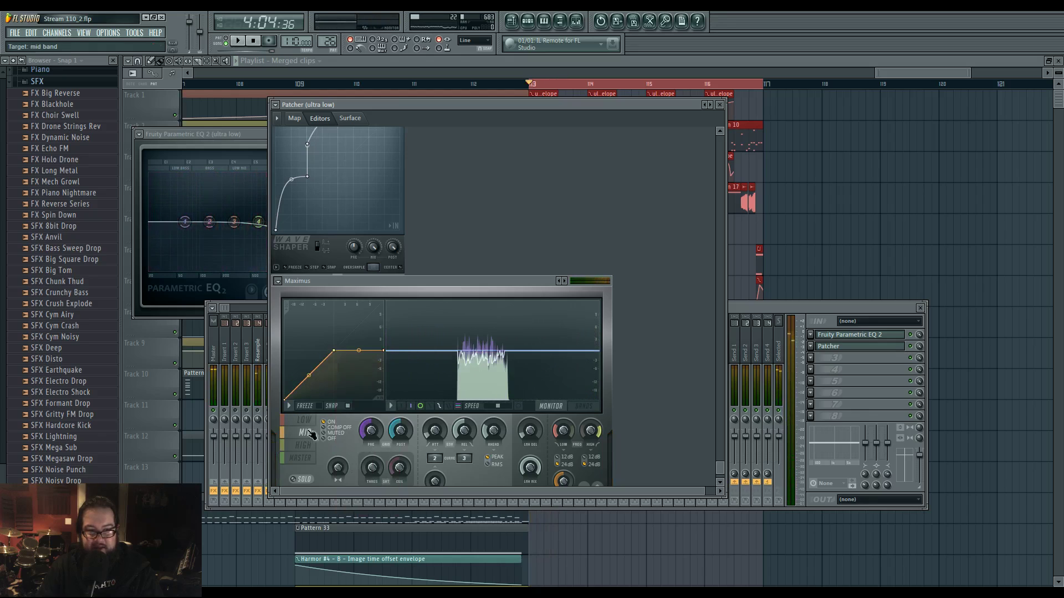
right_click(333, 351)
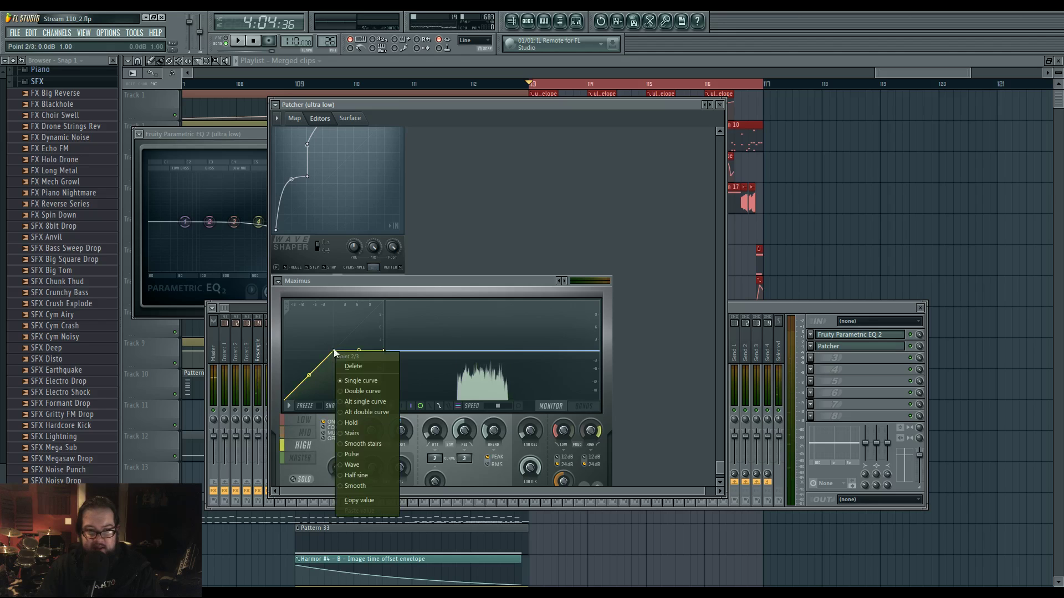
left_click(363, 391)
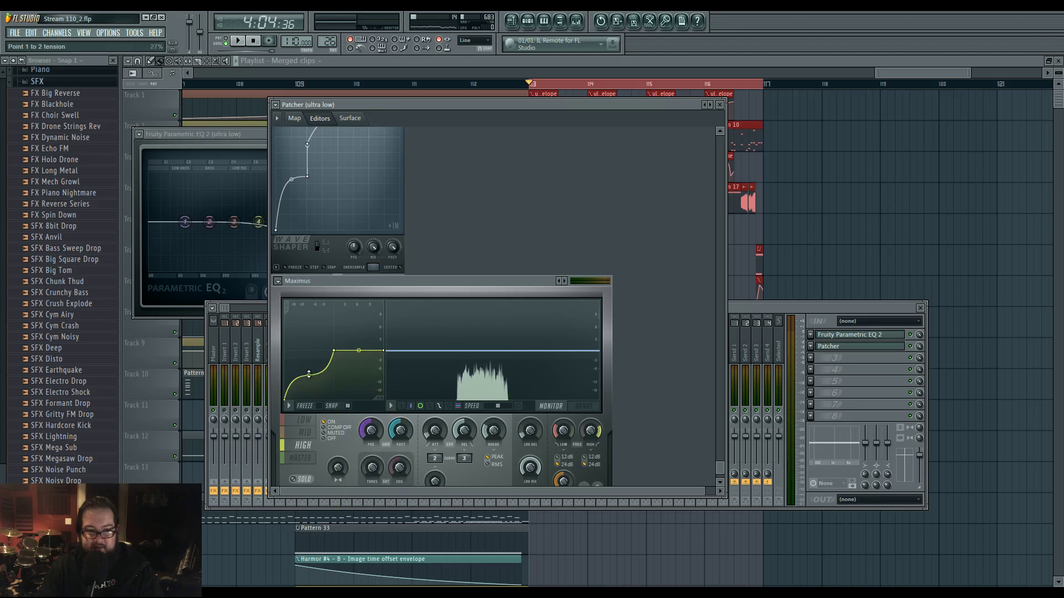
key("space")
left_click_drag(308, 374, 309, 375)
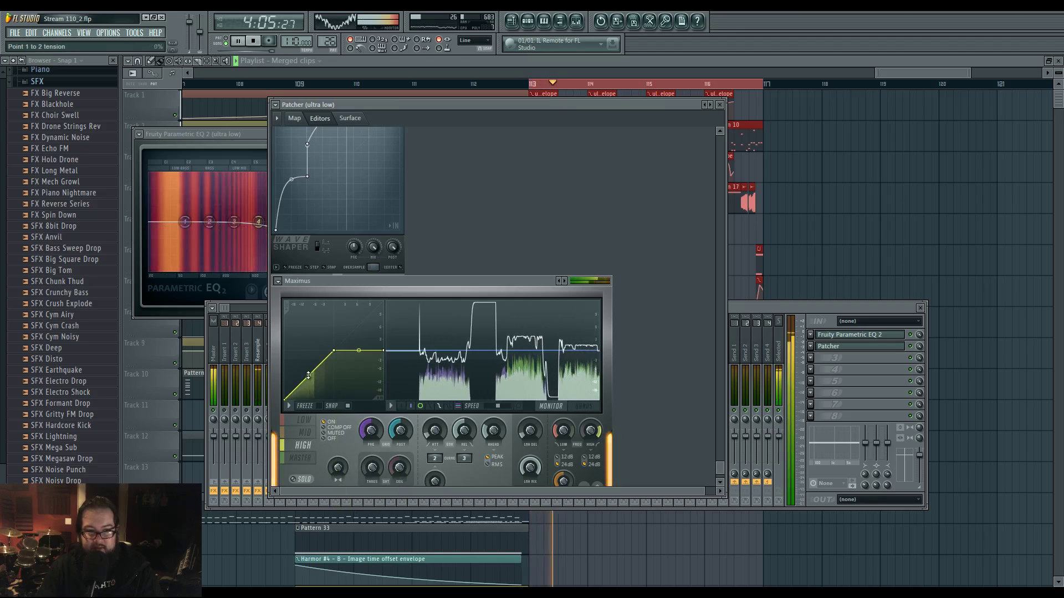
key("space")
Set the stereo separation in Maximus to 13% for the mid band and 40% for the high band.
left_click(303, 420)
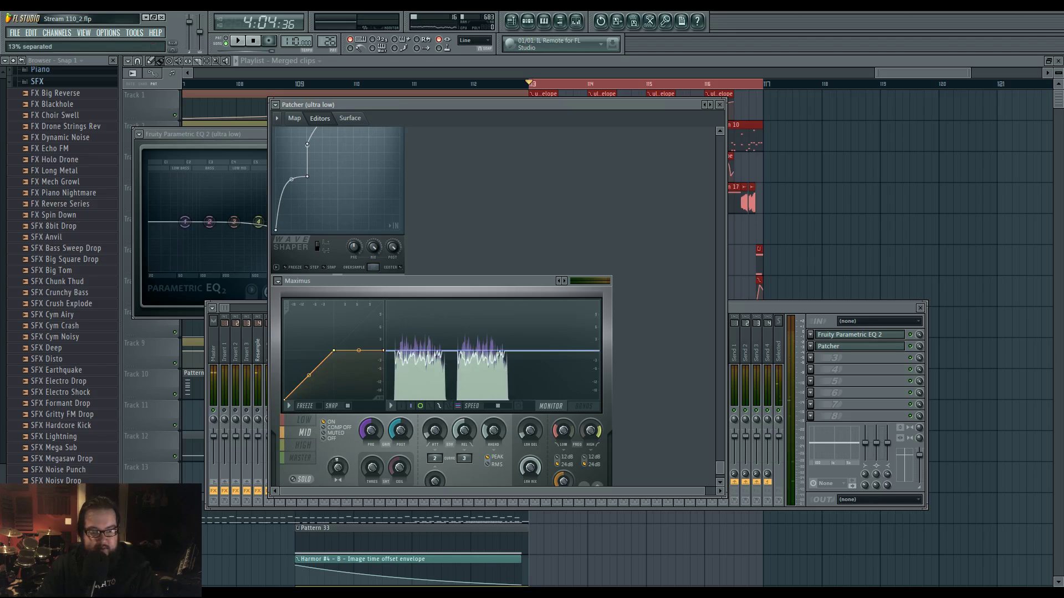
key("space")
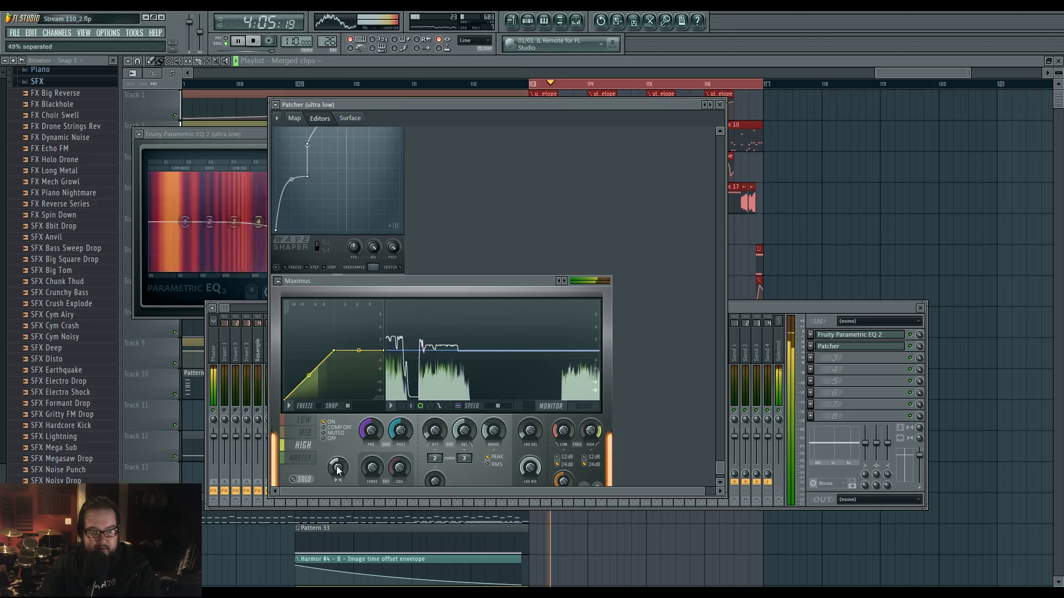
Straighten the Maximus master band's curve, adjust its saturation threshold, and set about 49% saturation in mode B.
left_click(299, 458)
key("space")
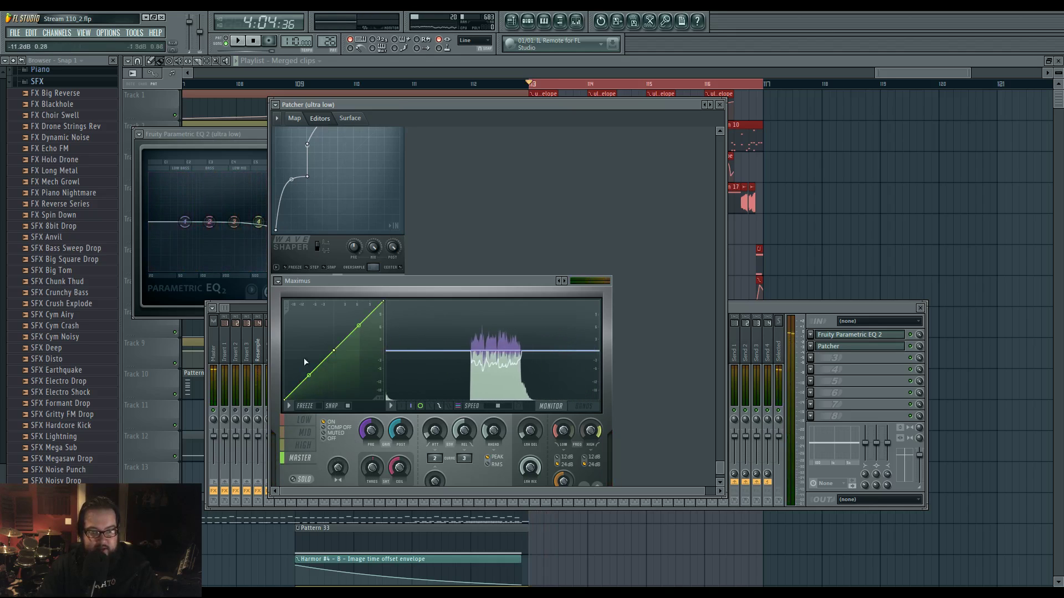
left_click_drag(375, 476, 375, 468)
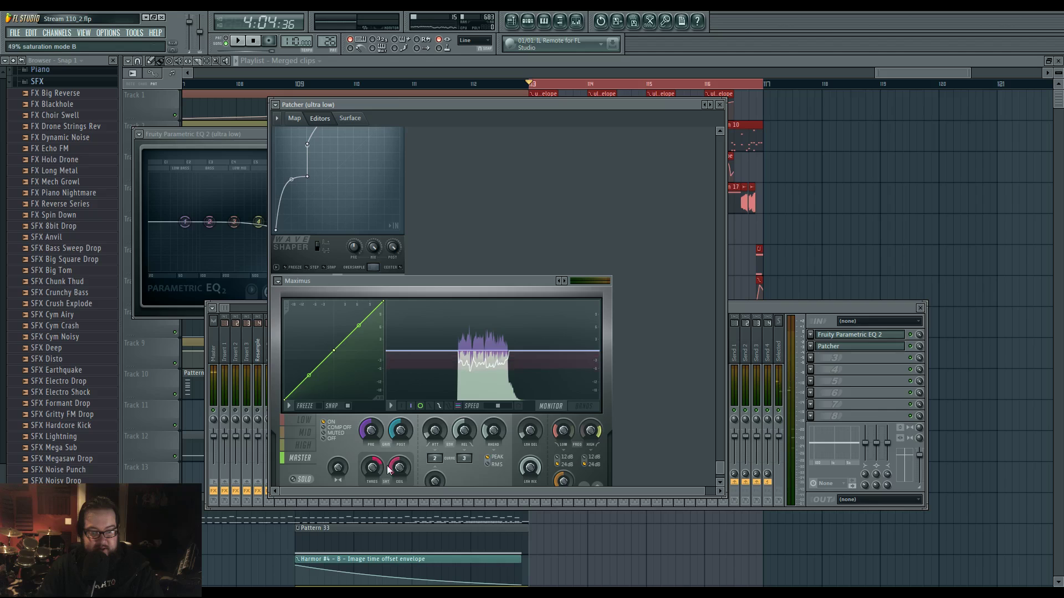
key("space")
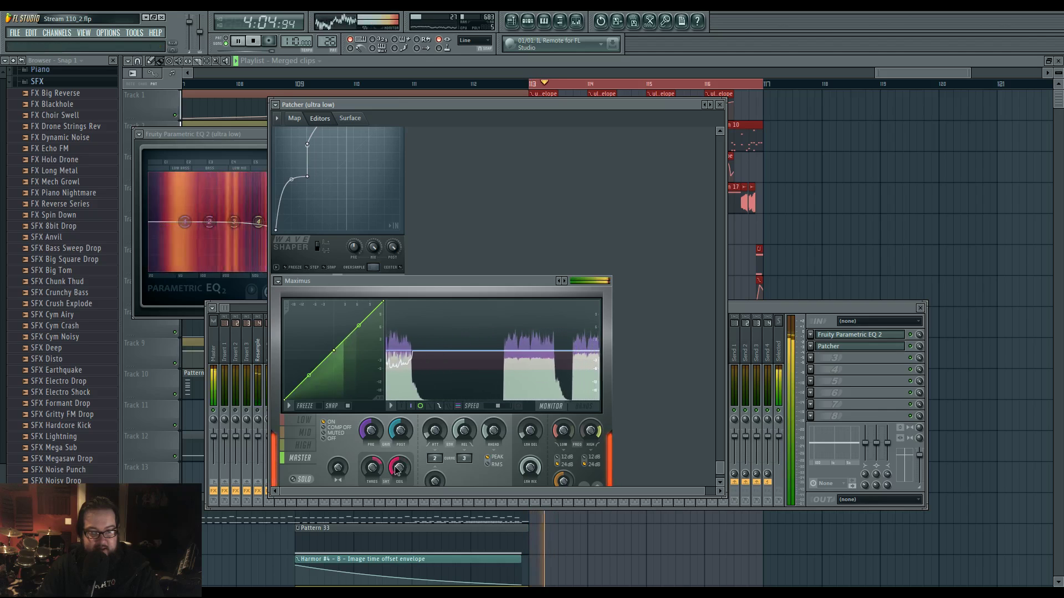
key("space")
key("space")
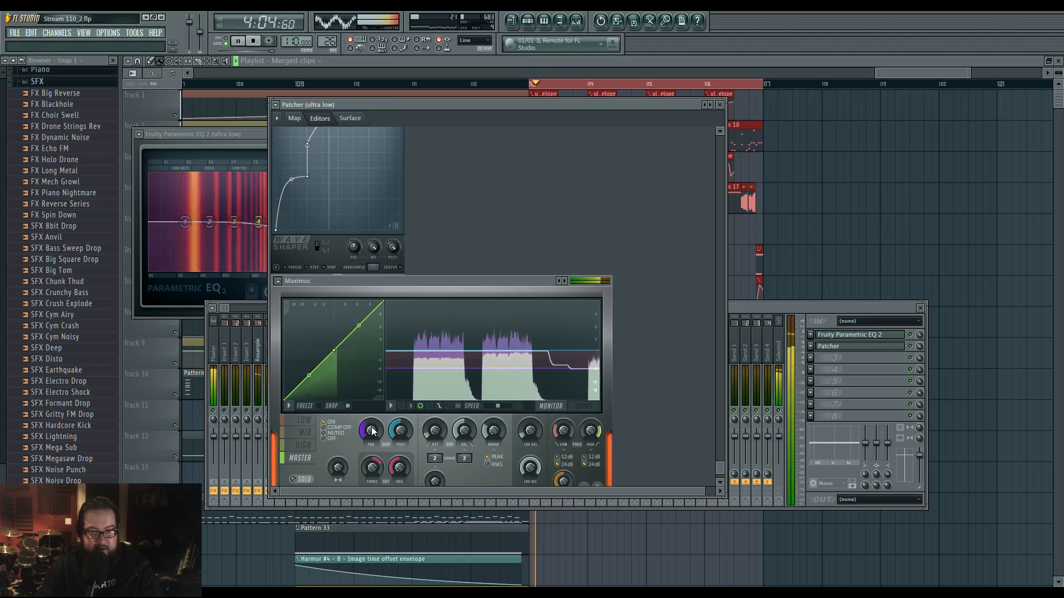
key("space")
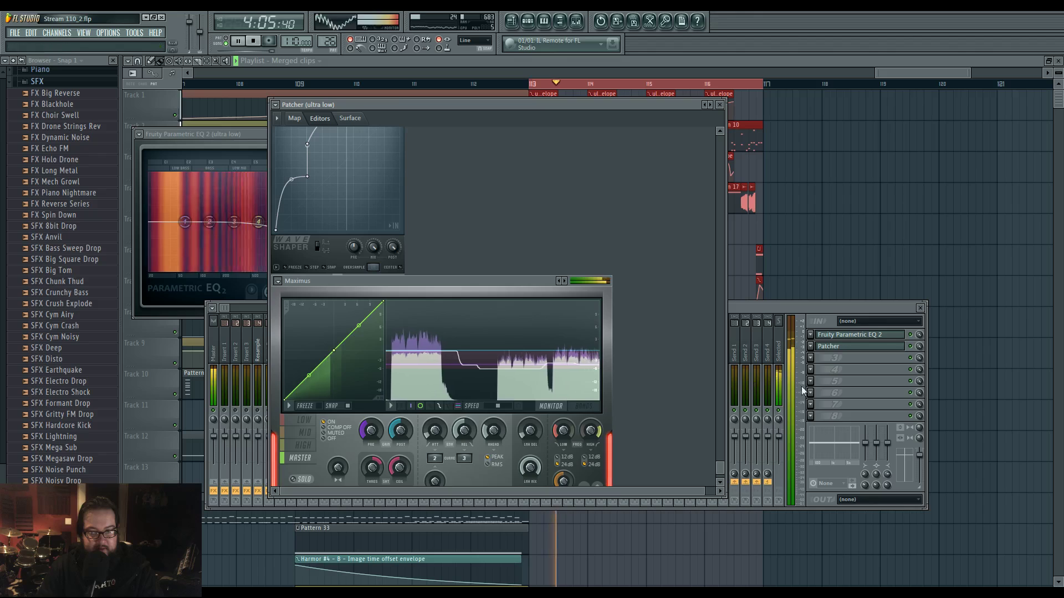
Move Maximus closer to the WaveShapers and insert a Fruity Parametric EQ 2 between it and the FL Studio output.
scroll(397, 137, "up", 10)
left_click(295, 118)
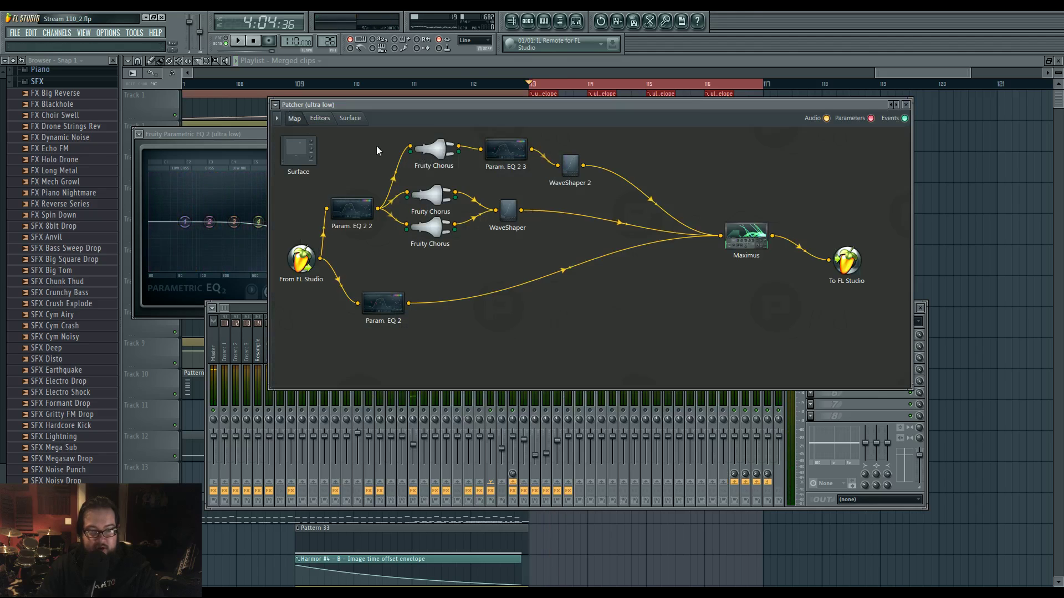
left_click_drag(753, 238, 687, 239)
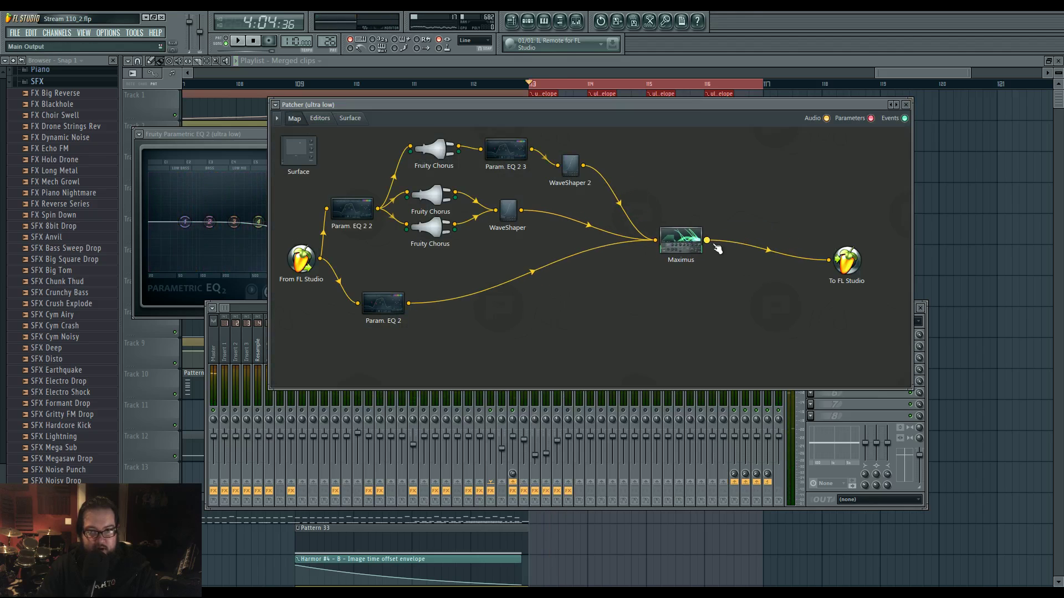
right_click(715, 246)
mouse_move(758, 263)
left_click(869, 343)
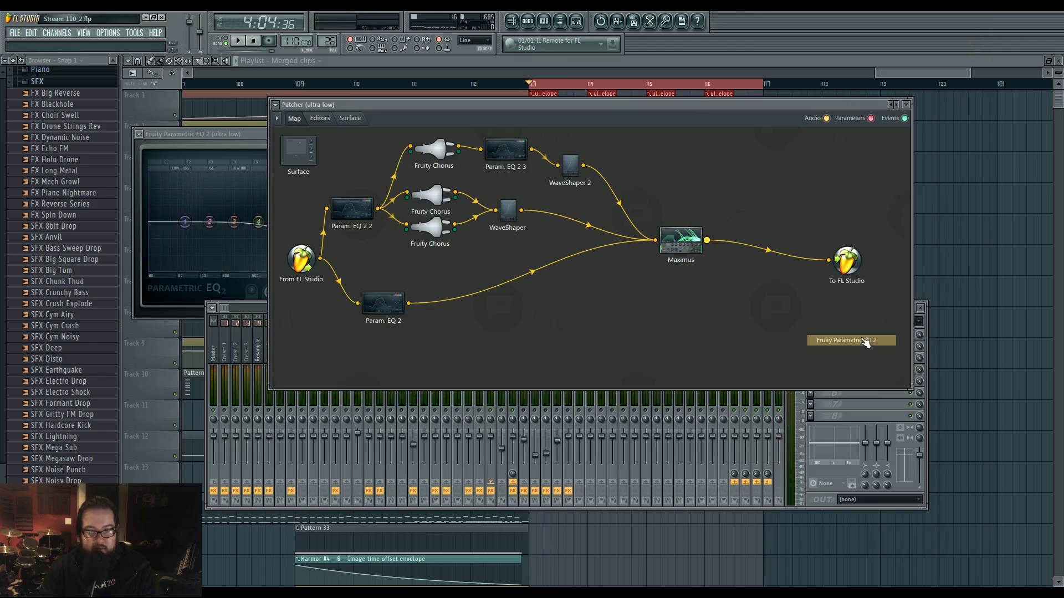
left_click(927, 322)
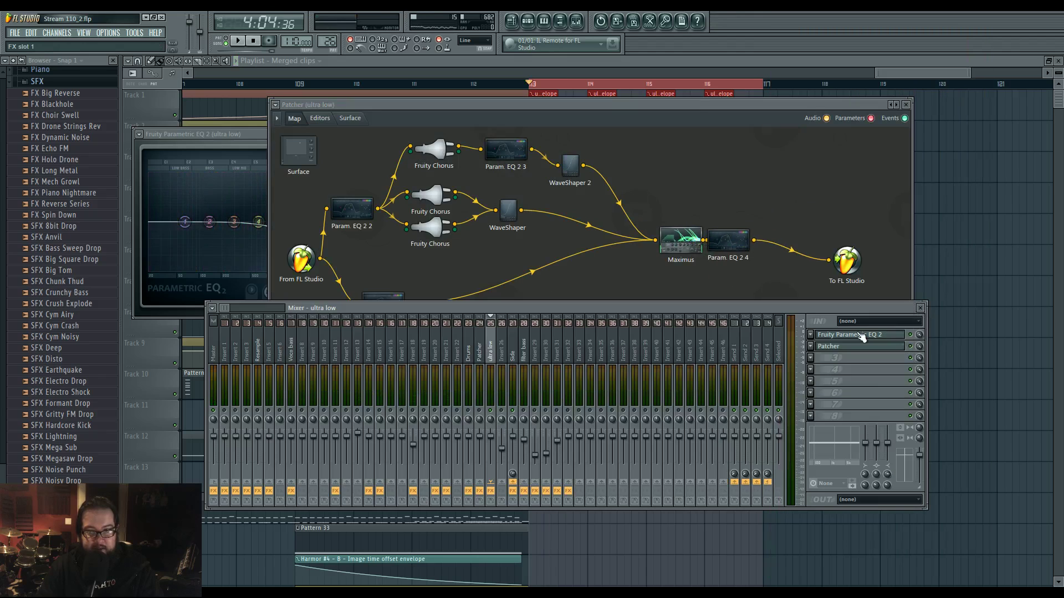
Shape the fourth EQ by dipping band 3 around 300 Hz, raising band 4 slightly, and lowering bands 5 and 6.
left_click(752, 240)
double_click(752, 240)
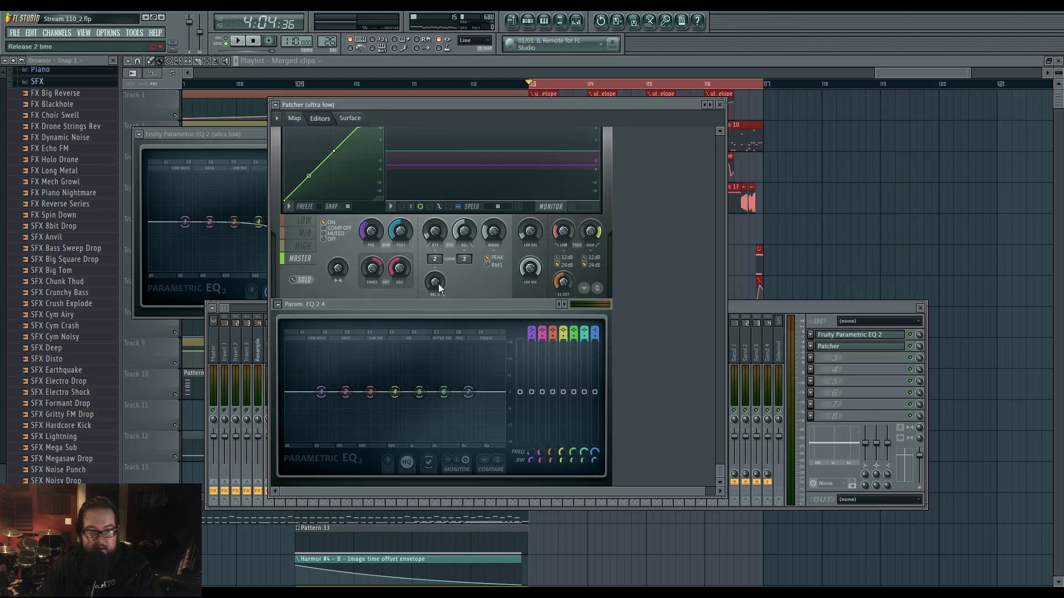
key("space")
mouse_move(394, 392)
left_mouse_down()
mouse_move(437, 396)
mouse_move(408, 383)
mouse_move(399, 401)
left_mouse_up()
left_click_drag(486, 408, 486, 399)
mouse_move(389, 404)
left_mouse_down()
mouse_move(380, 402)
mouse_move(411, 384)
mouse_move(376, 403)
left_mouse_up()
key("space")
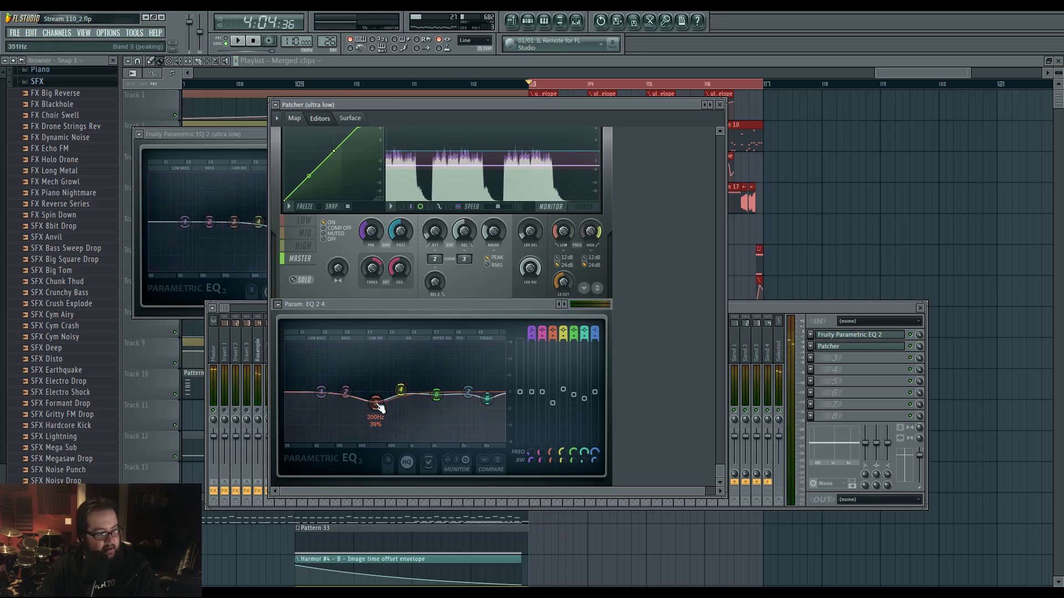
Play the drop from bar 113 to check how the ultra low bass sounds with the fourth EQ in place.
key("space")
key("space")
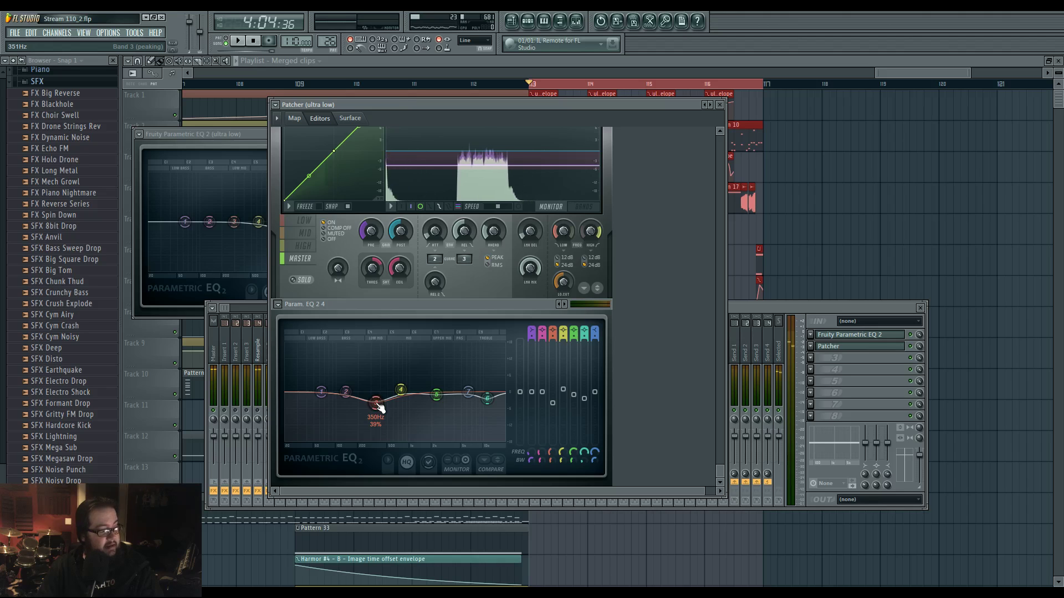
key("space")
key("space")
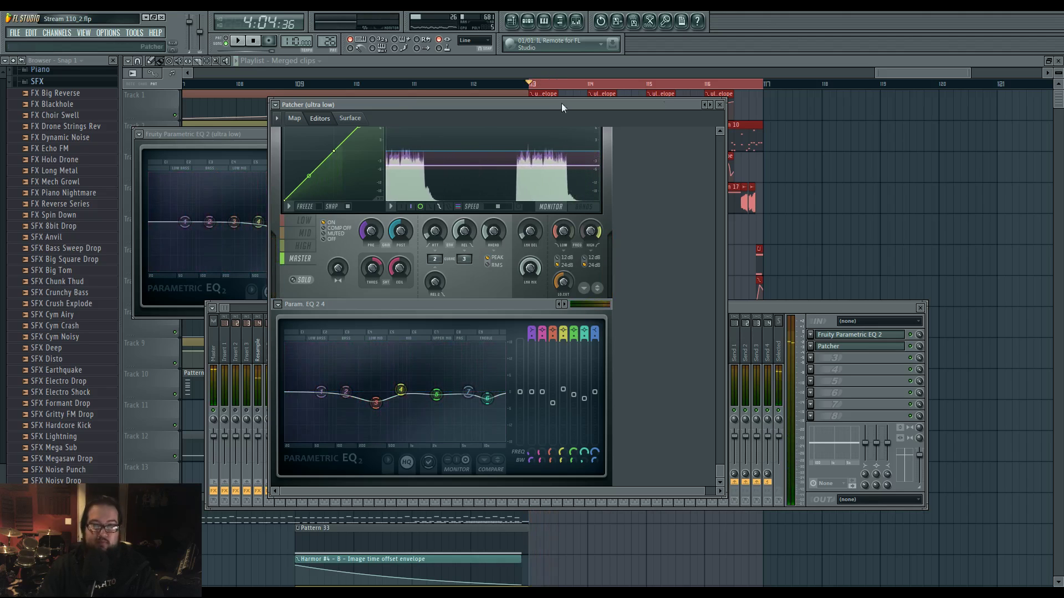
left_click(748, 309)
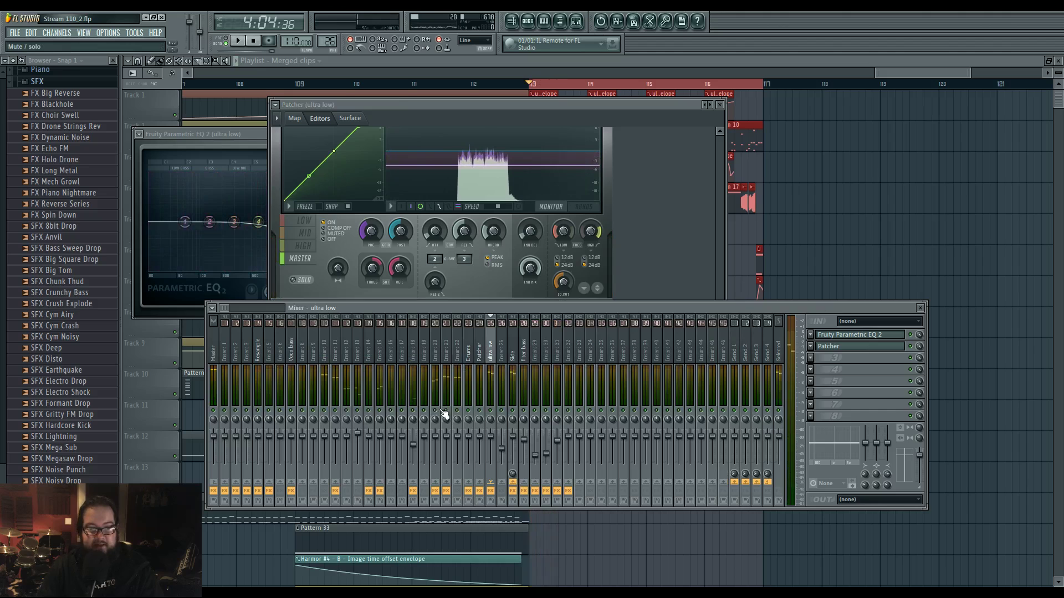
key("space")
key("F12")
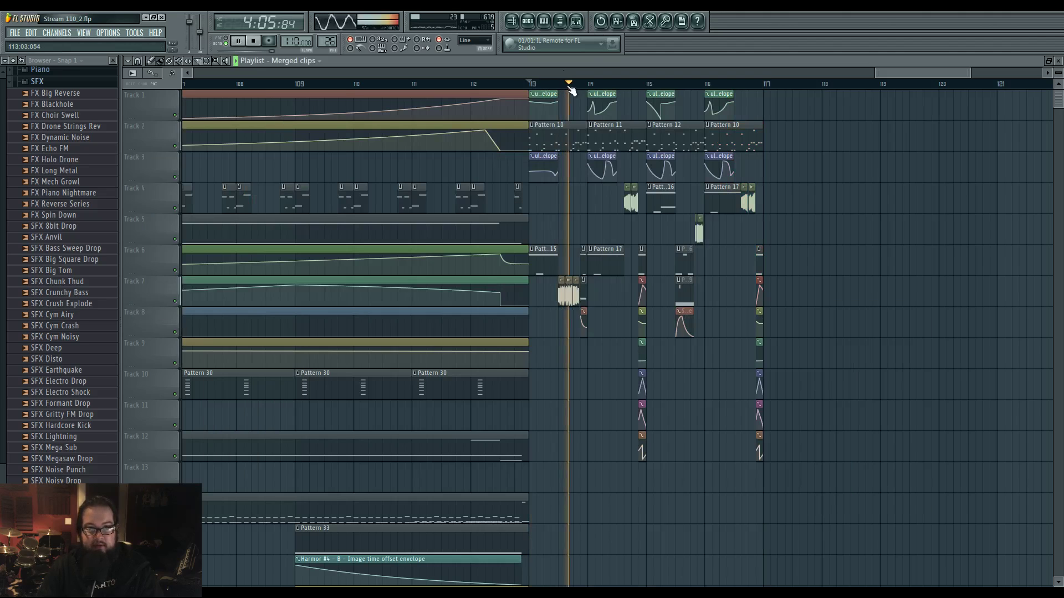
key("F9")
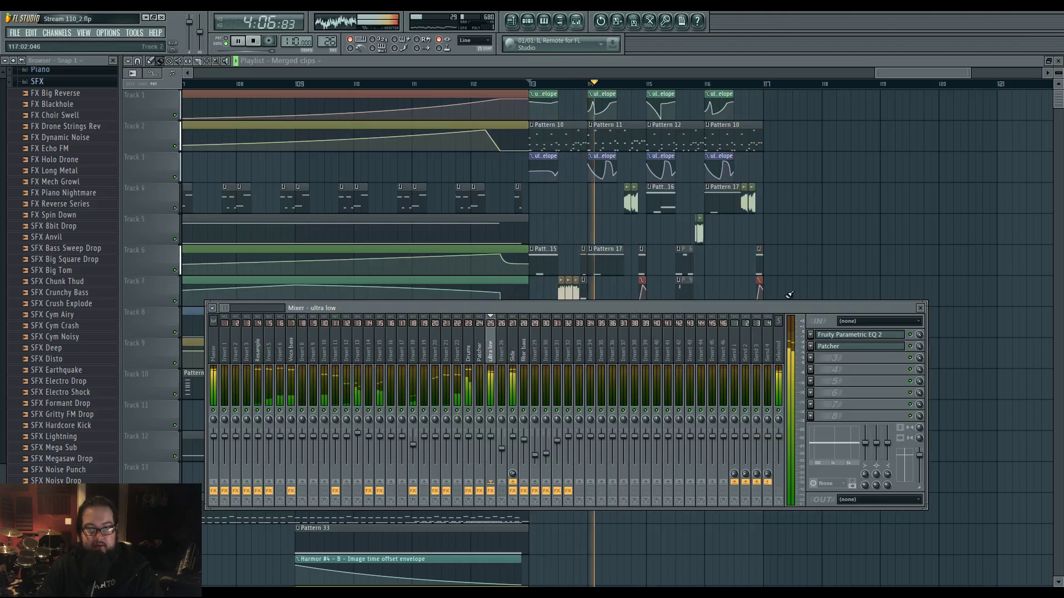
Reshape the fourth EQ during playback: cut band 4 deeply, flatten band 3, and raise band 6 around 4.9 kHz.
left_click(846, 349)
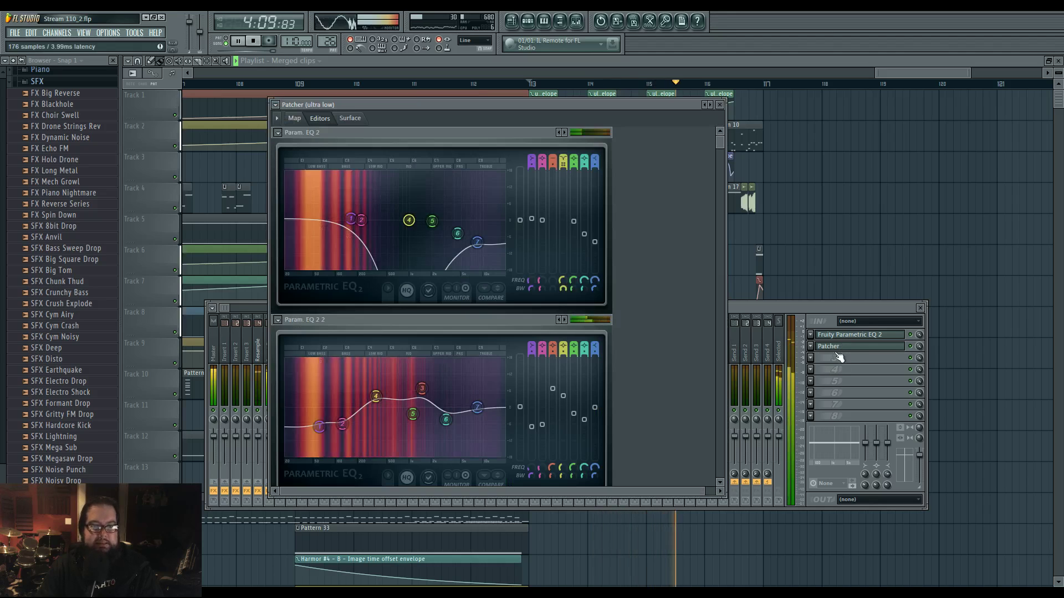
left_click(294, 118)
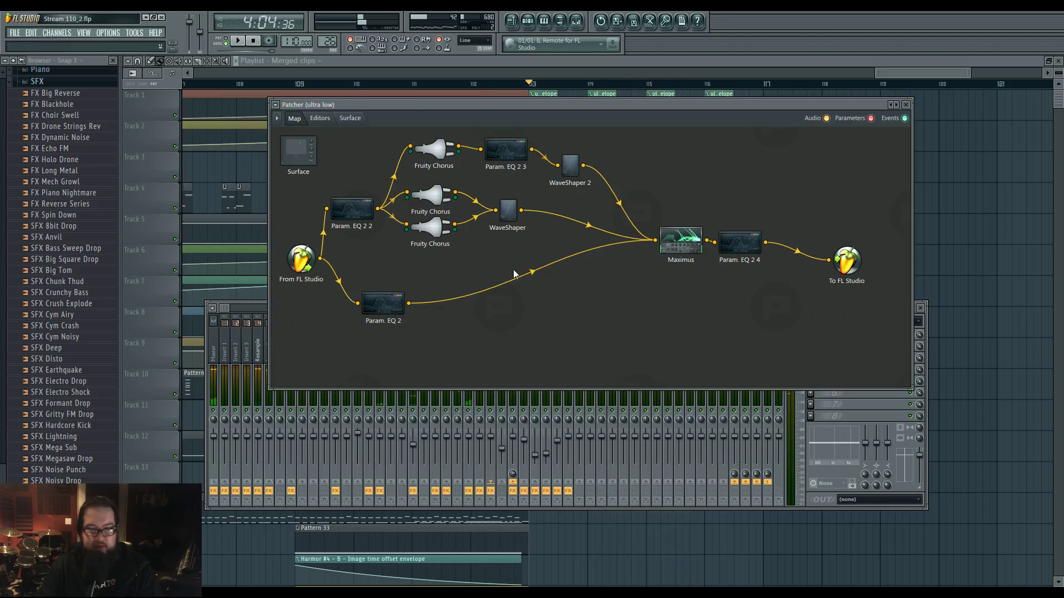
left_click(740, 242)
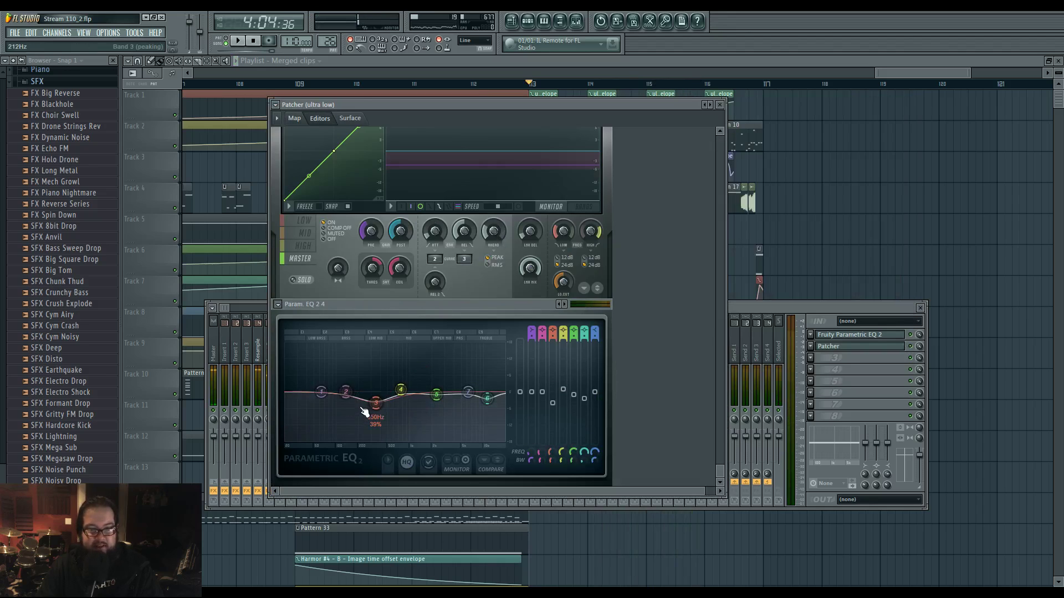
key("space")
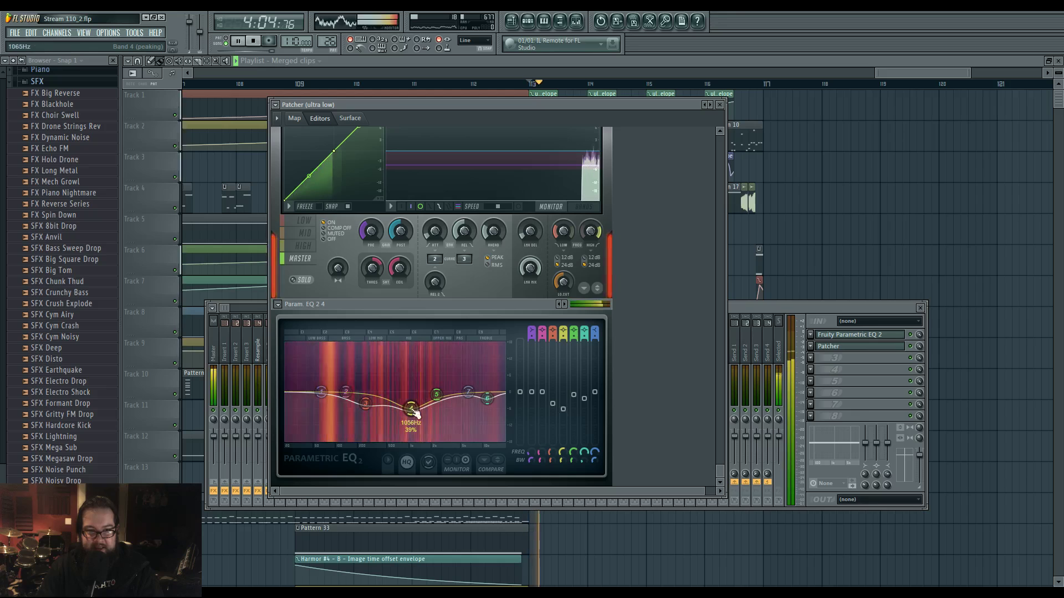
left_click_drag(434, 399, 364, 406)
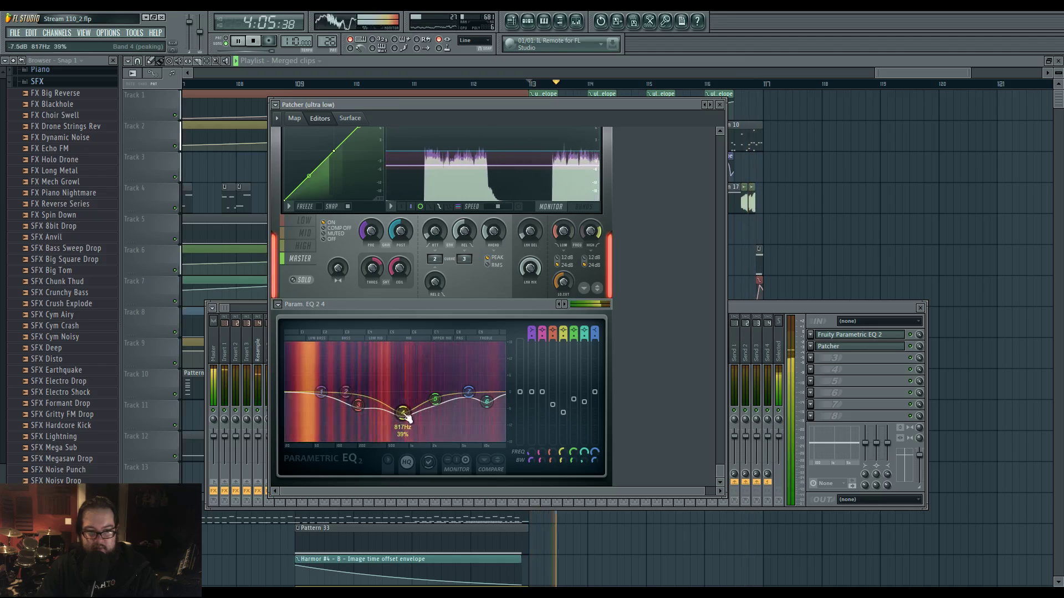
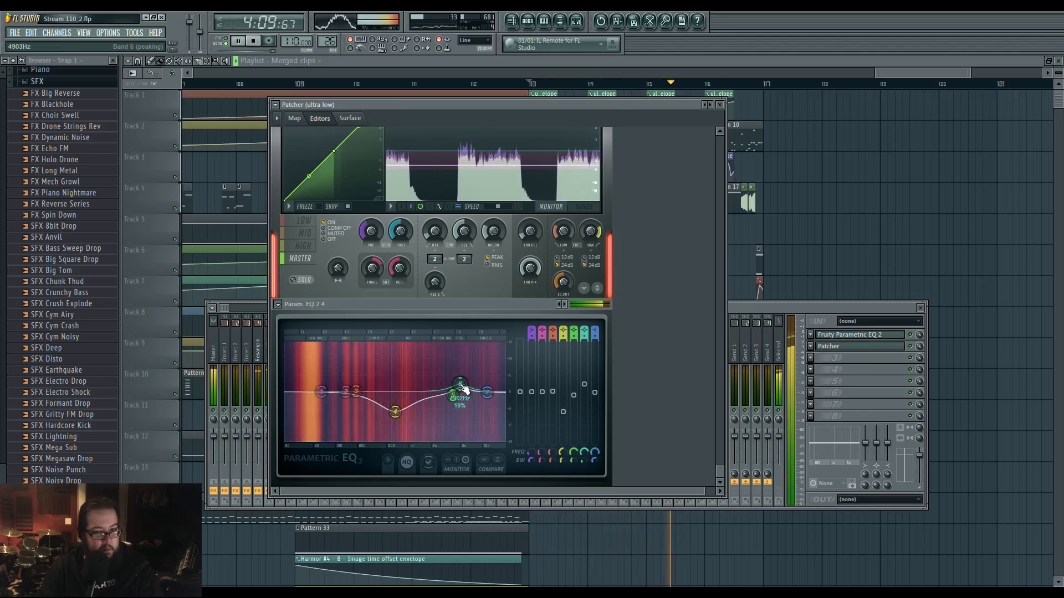
left_click(780, 307)
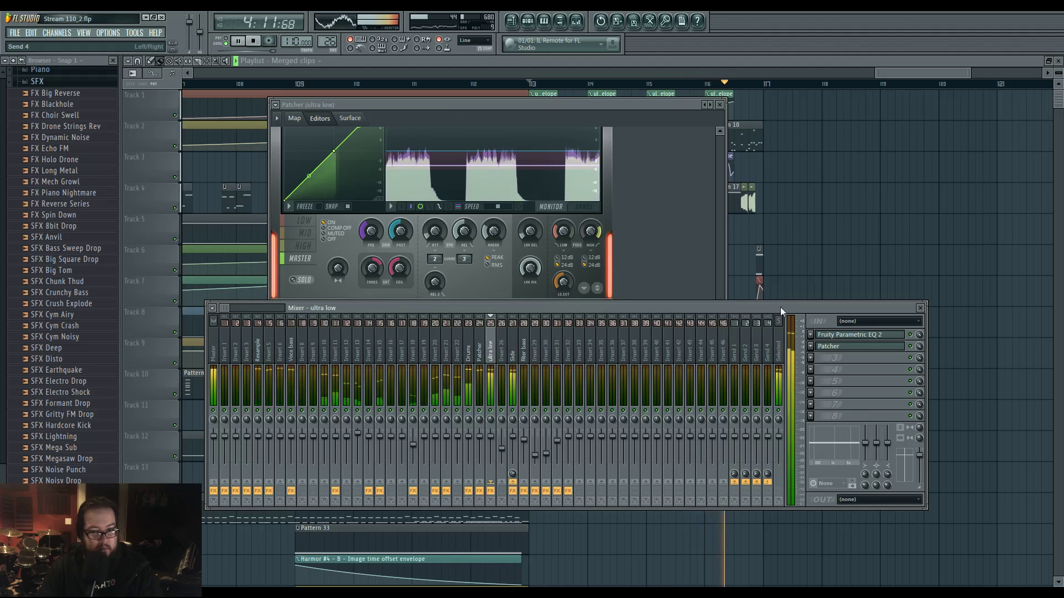
key("space")
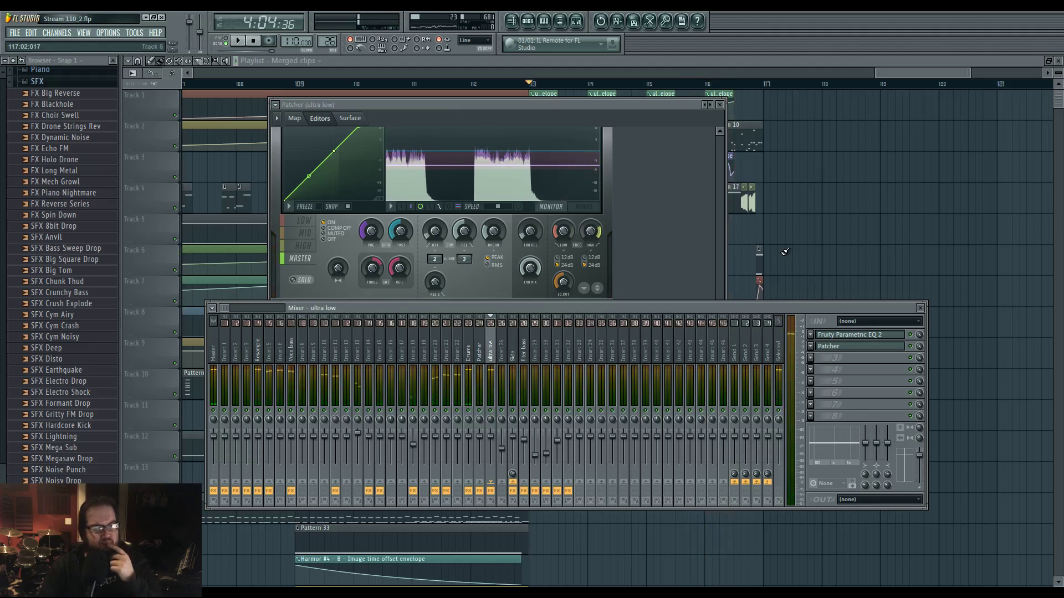
Shift the lower curve point of WaveShaper 2 slightly and move the second point of the first WaveShaper towards lower input.
left_click(295, 119)
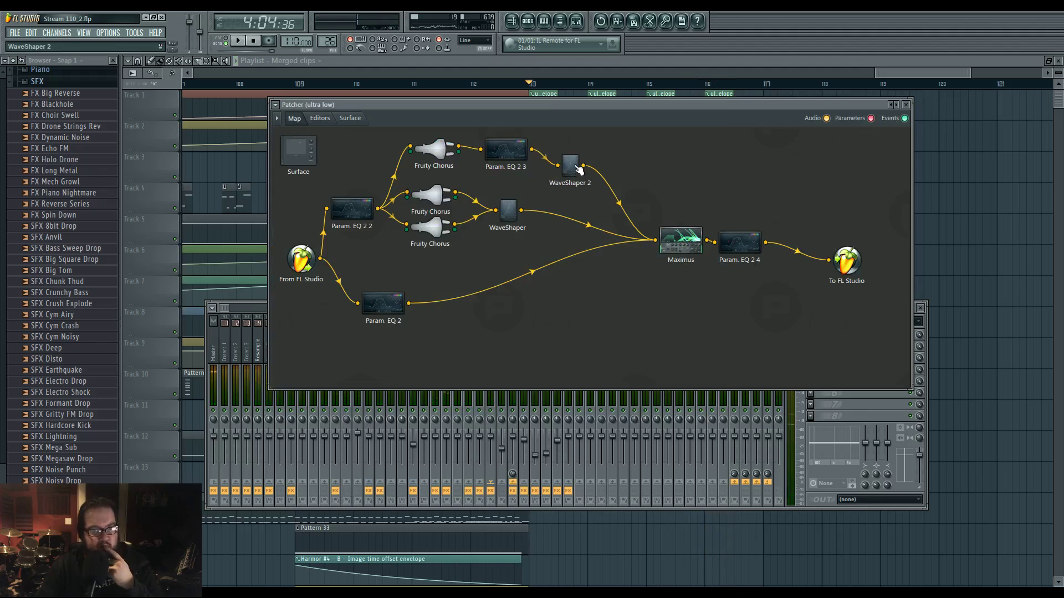
left_click(578, 169)
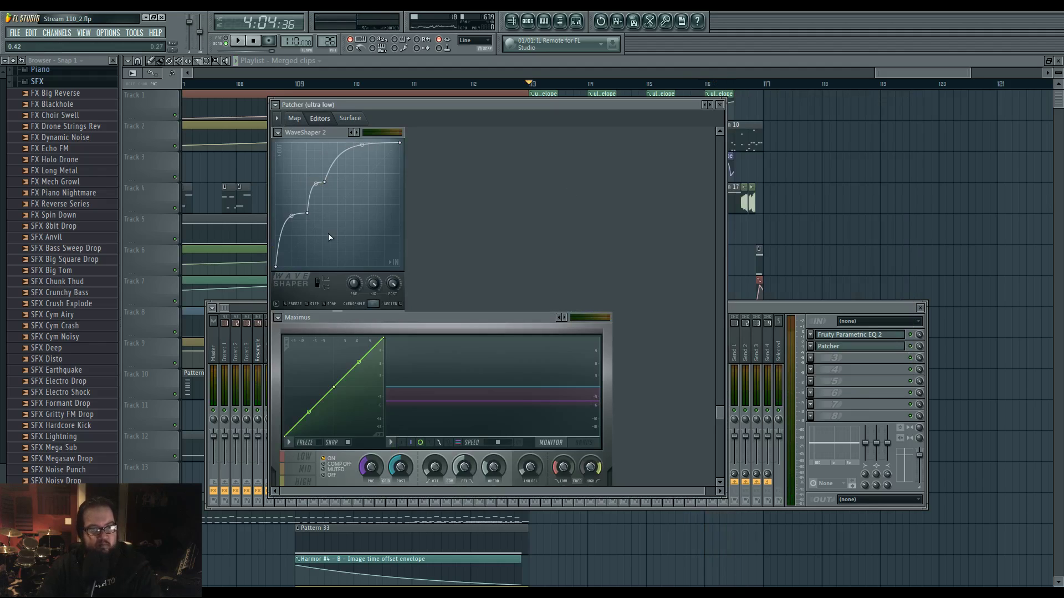
key("space")
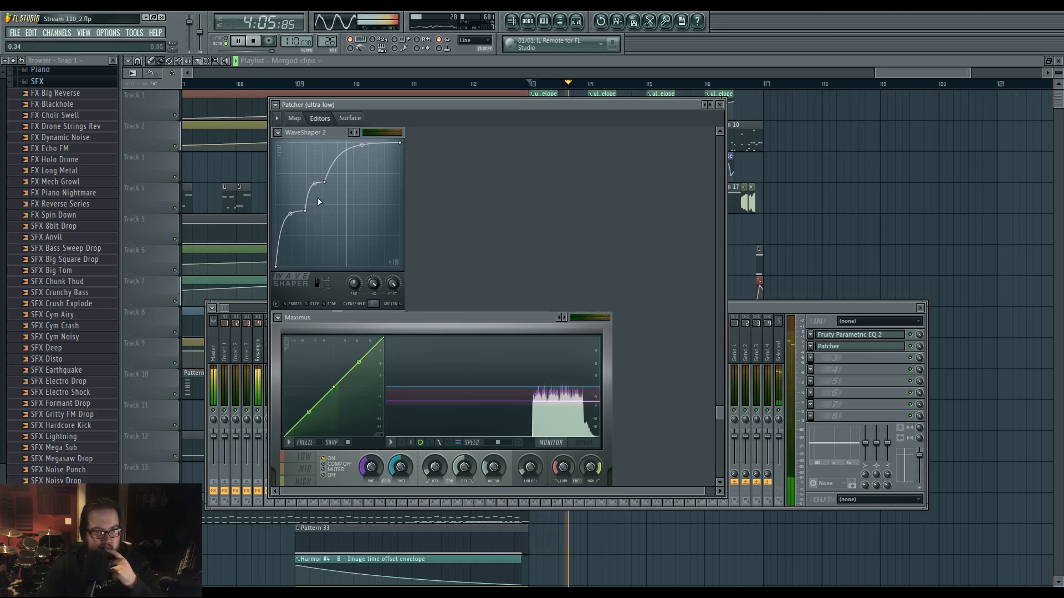
left_click(295, 118)
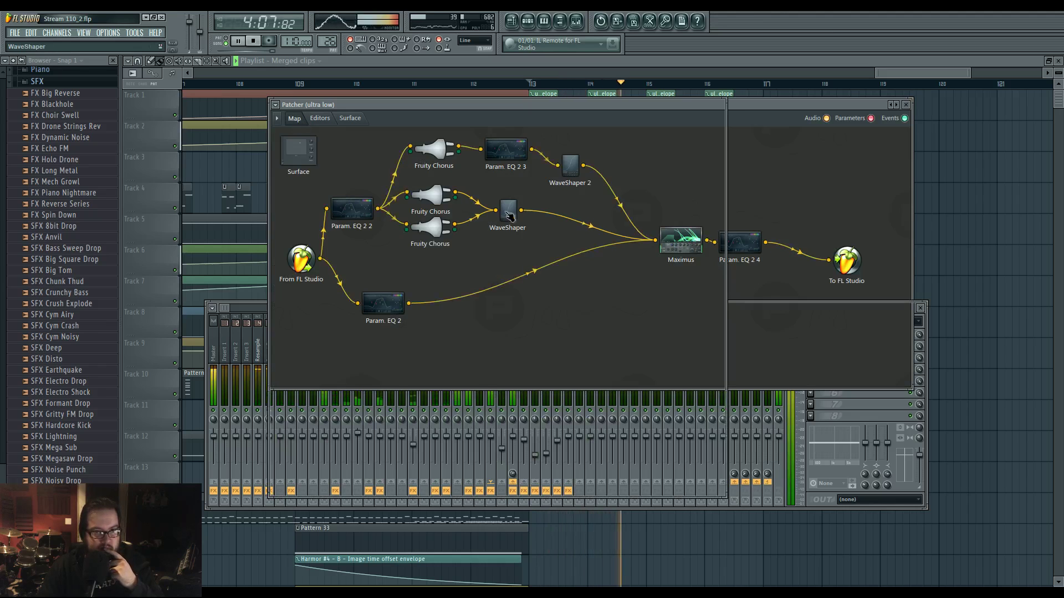
left_click(509, 214)
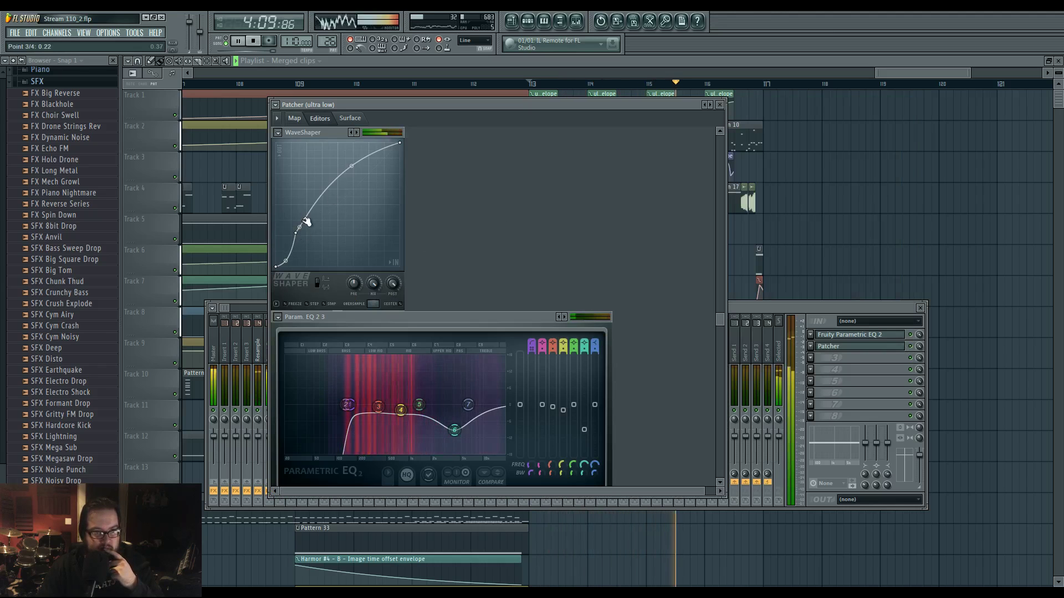
left_click_drag(288, 228, 292, 234)
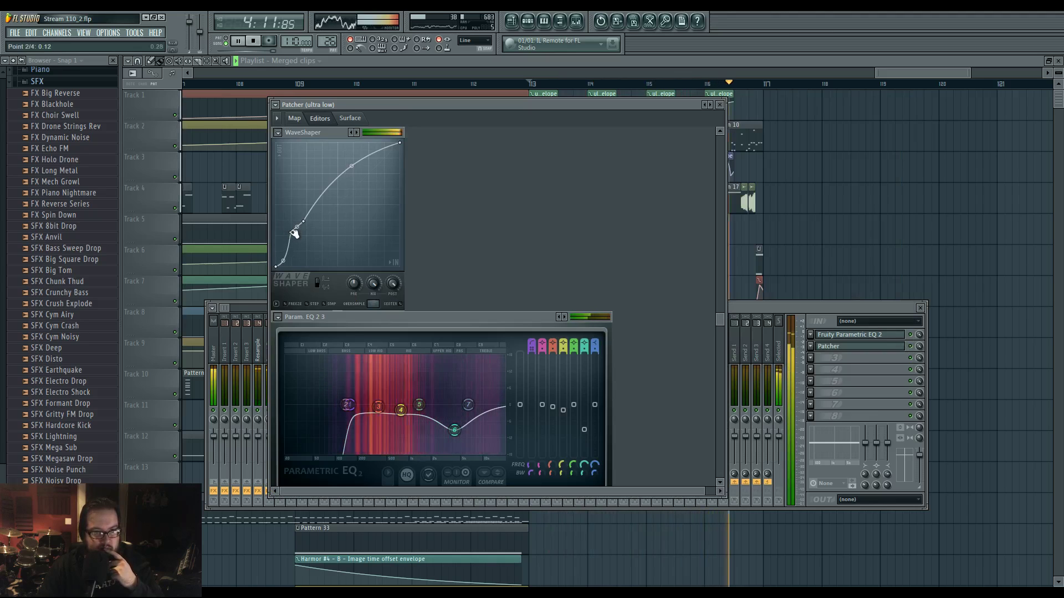
Lower the low-cut frequency of the third EQ, raise its band 5, and pull down band 7.
key("space")
left_click_drag(344, 405, 315, 409)
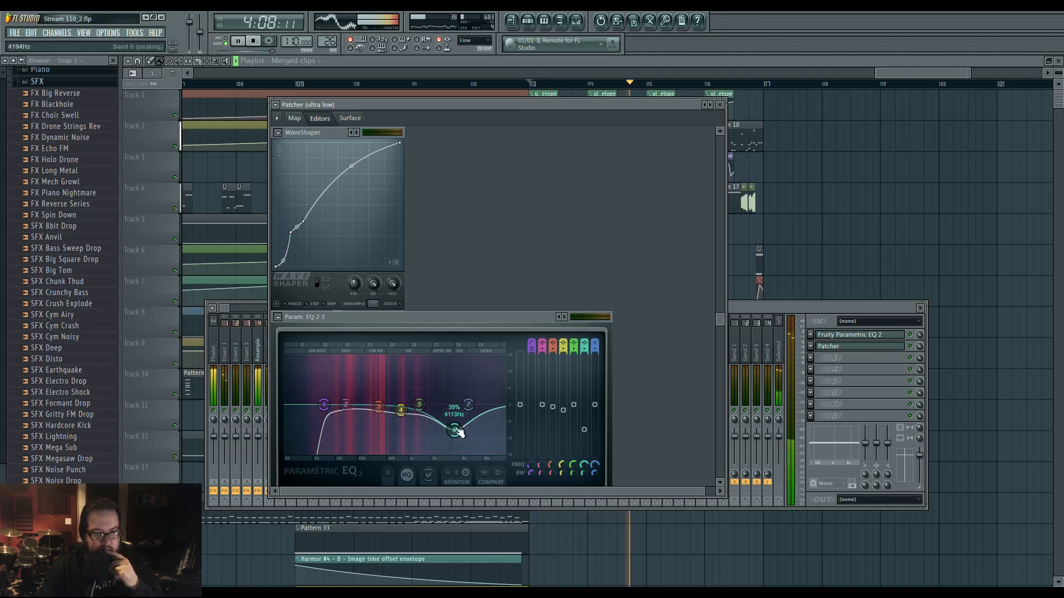
left_click_drag(485, 423, 478, 437)
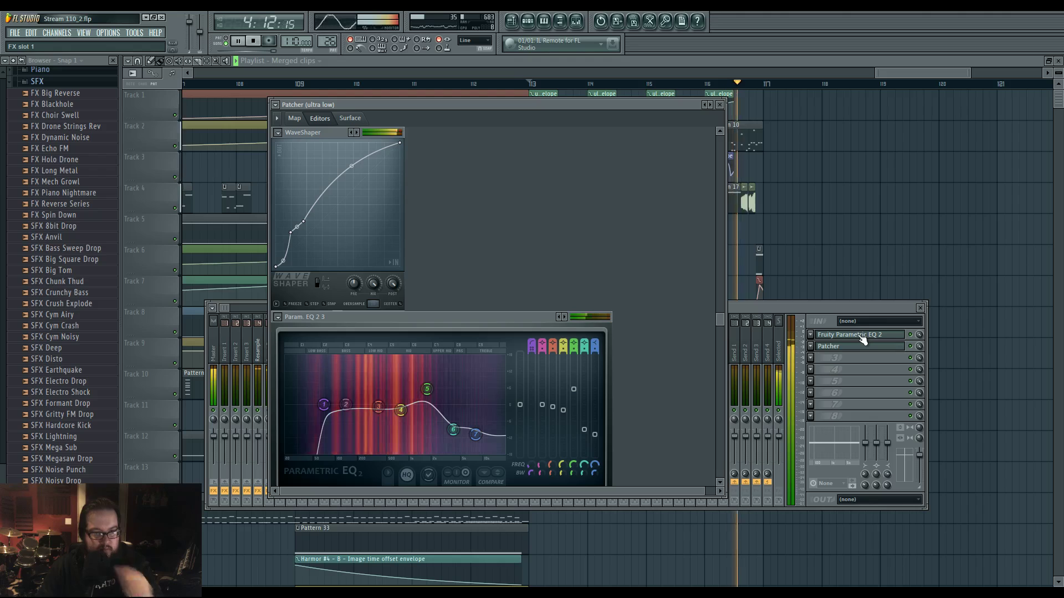
Reopen the fourth EQ from the Patcher map and replay the drop several times to judge the processed bass.
left_click(850, 347)
left_click(296, 118)
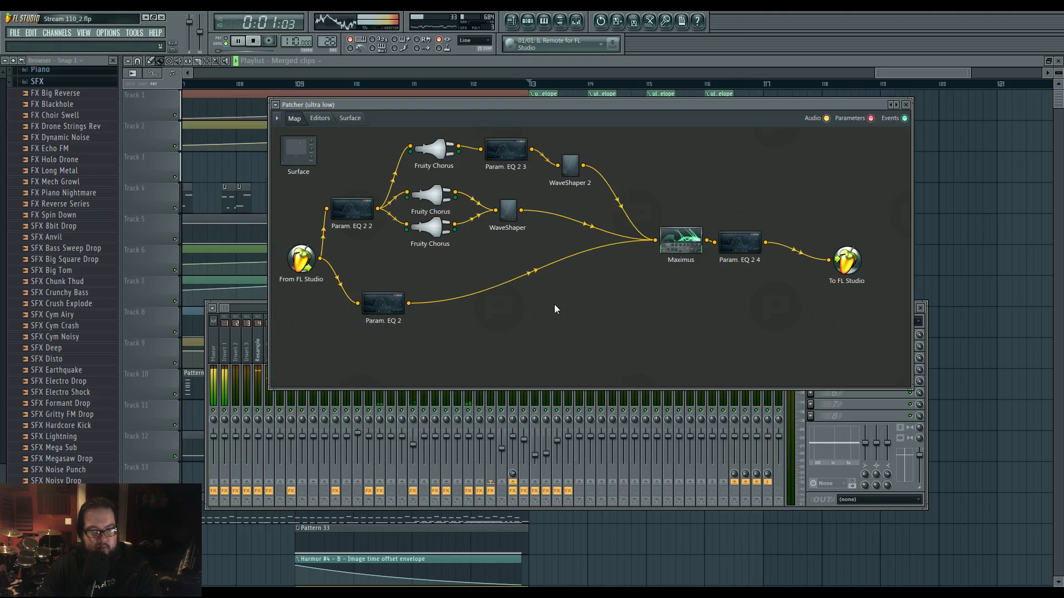
double_click(741, 245)
key("space")
key("space")
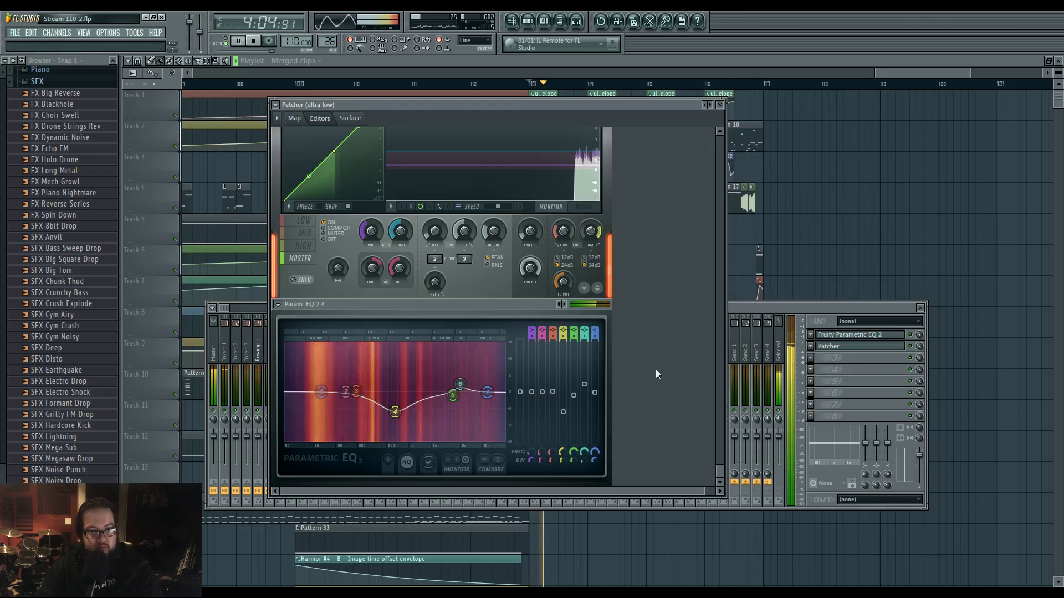
key("space")
mouse_move(487, 393)
left_mouse_down()
mouse_move(470, 366)
mouse_move(478, 392)
mouse_move(437, 372)
mouse_move(445, 394)
mouse_move(397, 396)
mouse_move(412, 407)
mouse_move(395, 412)
left_mouse_up()
key("space")
key("space")
key("space")
key("space")
key("space")
key("space")
key("space")
key("space")
key("space")
key("space")
key("space")
Make the Phaser width and Phaser offset envelope clips at bar 116 unique.
key("F12")
scroll(528, 367, "up", 3)
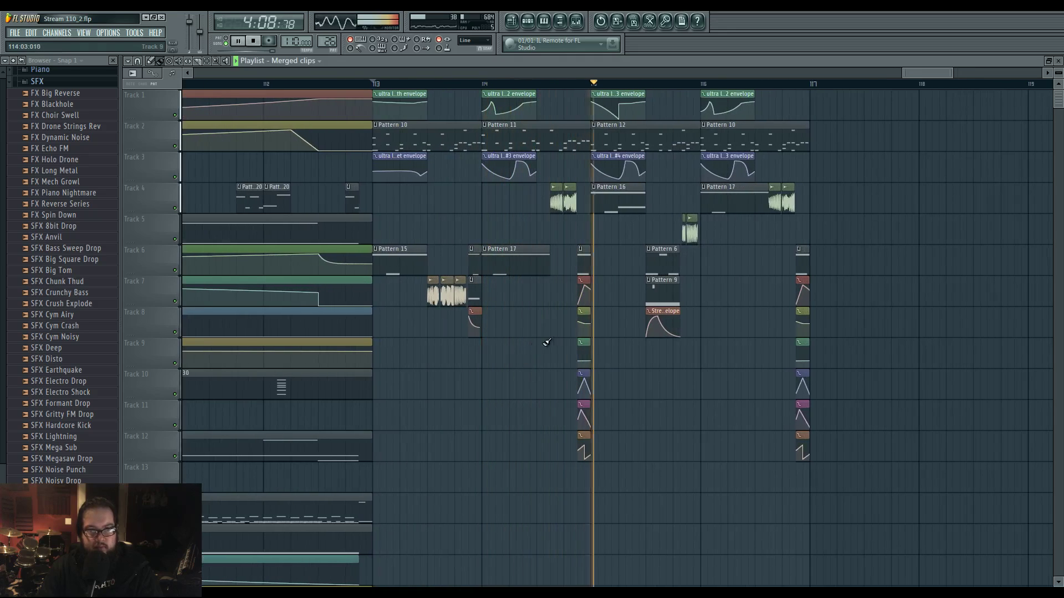
scroll(731, 261, "up", 2)
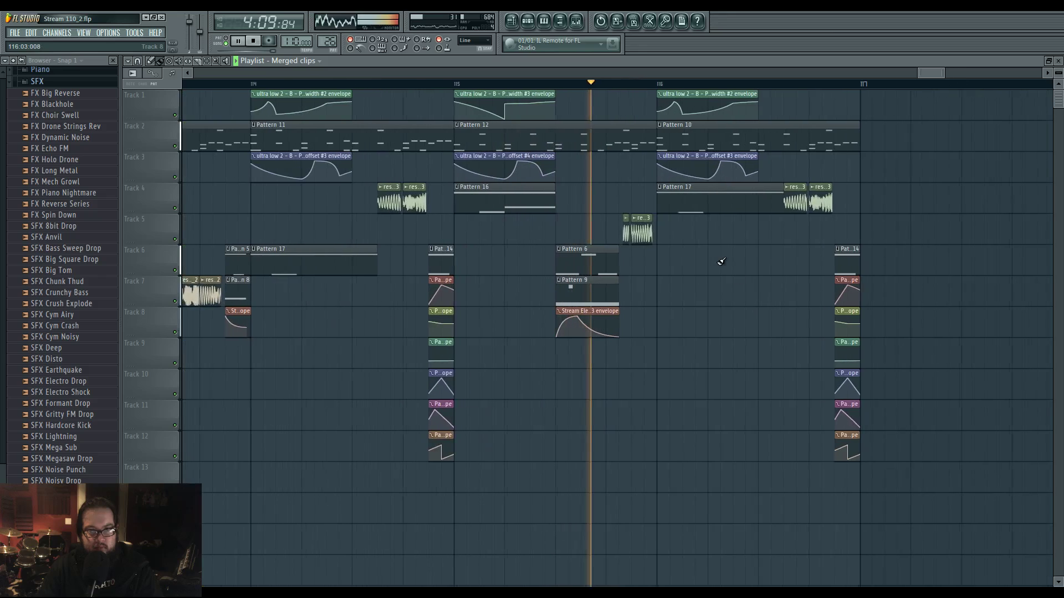
key("space")
left_click(659, 187)
left_click(685, 219)
left_click(662, 95)
left_click(661, 155)
Delete the middle control points of the Phaser offset envelope at bar 116.
right_click(713, 182)
left_click(724, 194)
right_click(712, 182)
left_click(724, 194)
right_click(720, 166)
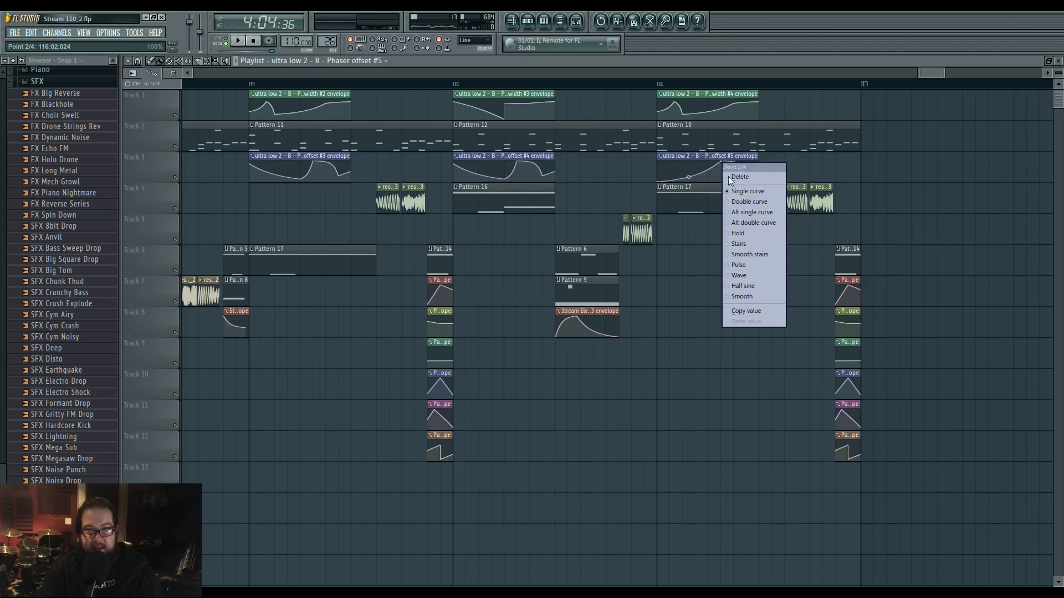
left_click(739, 176)
Reshape the Phaser offset envelope at bar 116 to hold high, fall to a low level, and rise slightly at the end.
key("space")
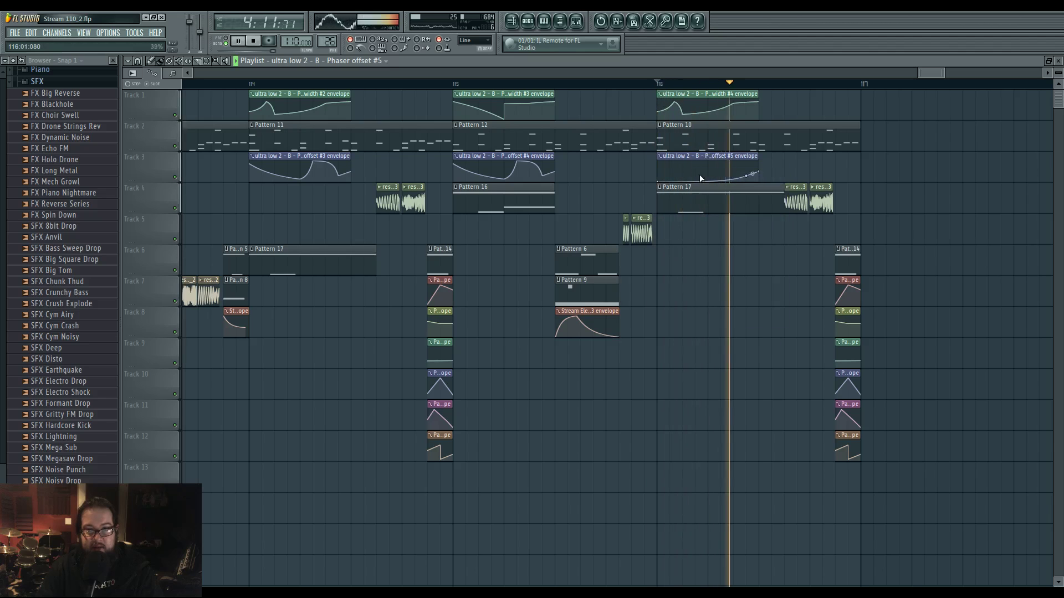
left_click_drag(659, 178, 701, 170)
key("space")
key("space")
right_click(694, 163)
key("space")
key("space")
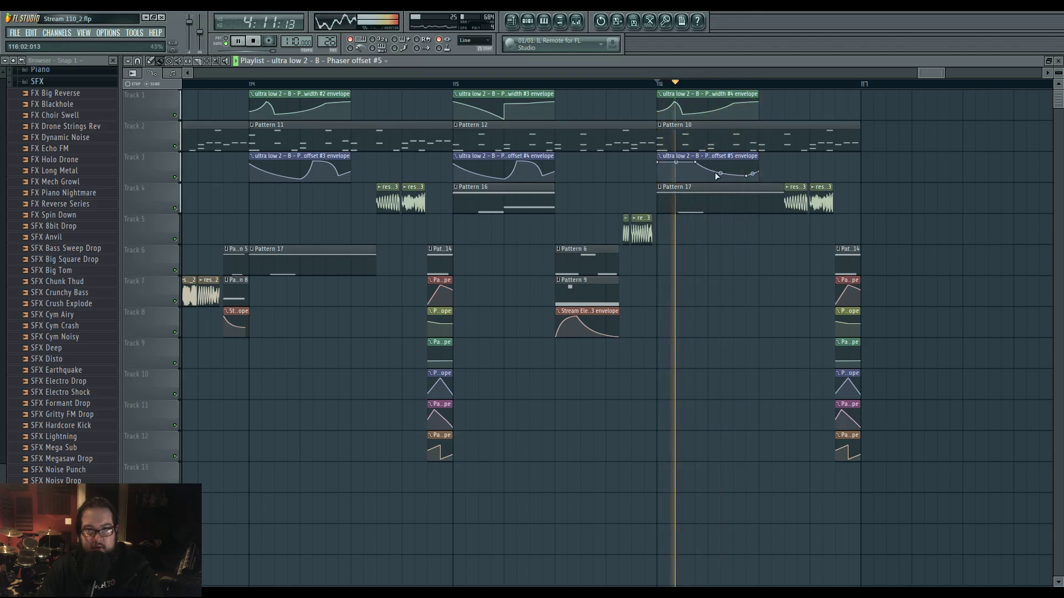
key("space")
key("space")
Reshape the Phaser width envelope at bar 116 to start low, then climb and stay high through its end.
left_click_drag(686, 114, 690, 115)
key("space")
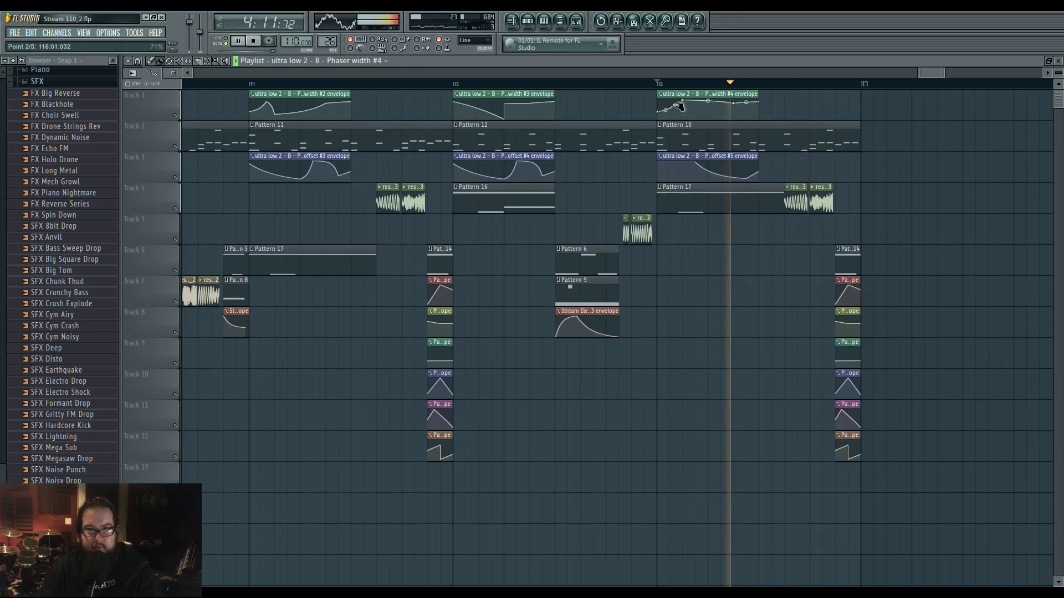
left_click_drag(689, 115, 670, 119)
key("space")
key("space")
left_click_drag(733, 103, 707, 101)
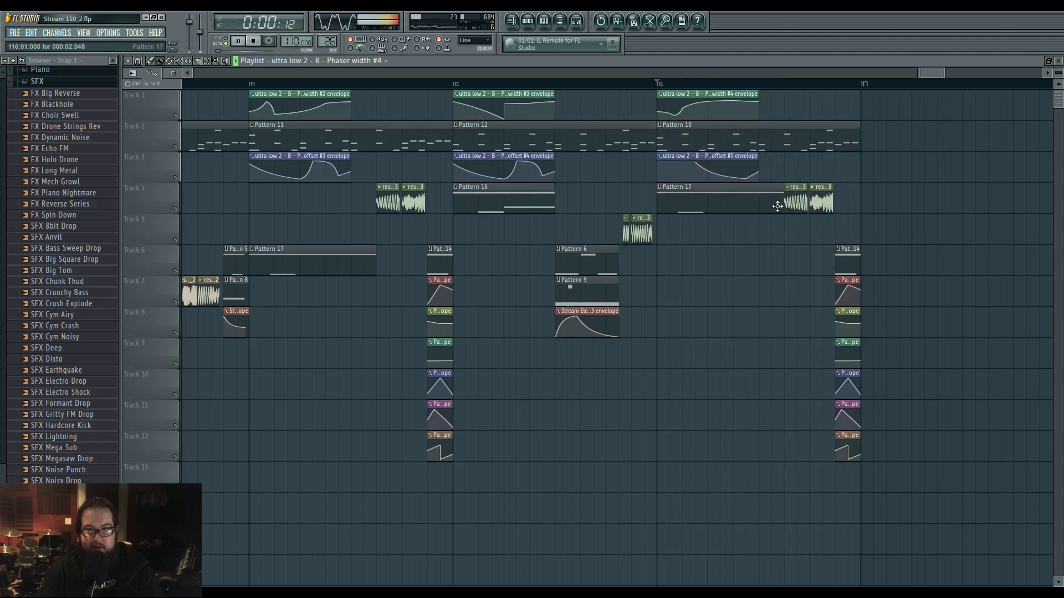
Play the arrangement from bar 93 to review the transition into the build-up at bar 97.
scroll(719, 267, "down", 5)
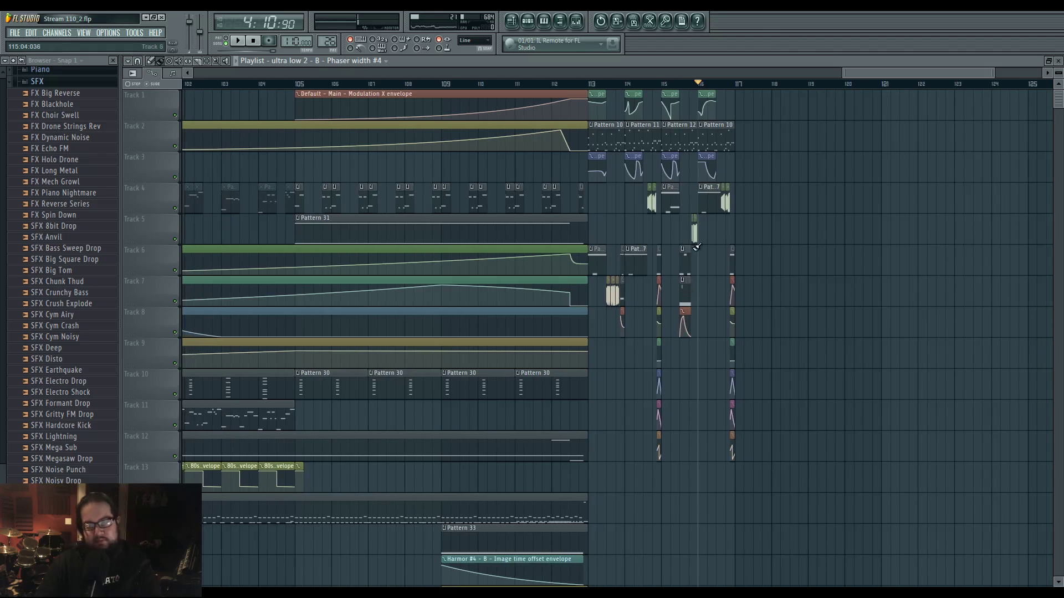
left_click(577, 24)
left_click(577, 24)
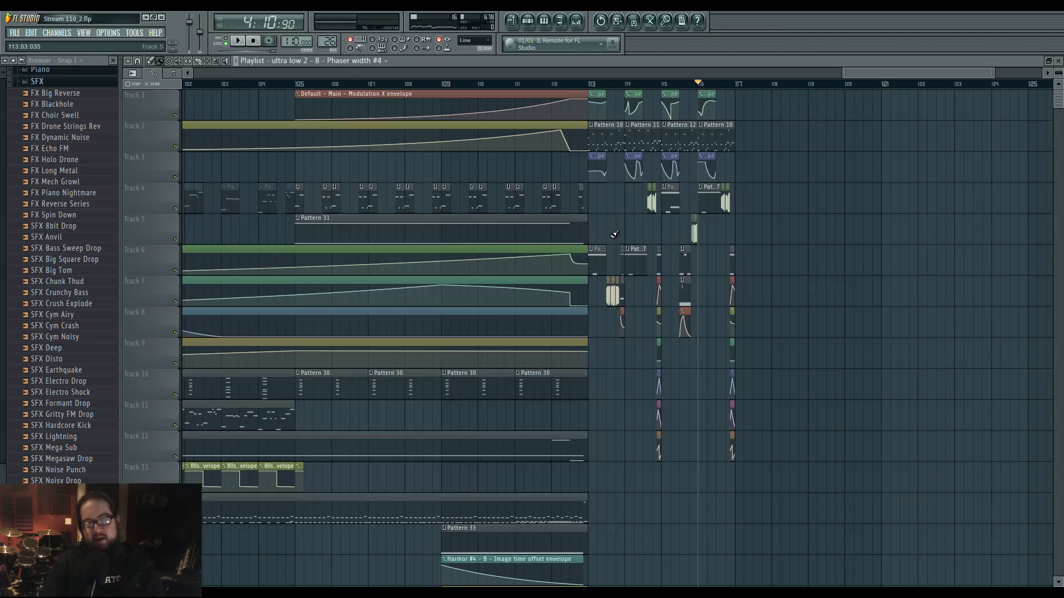
left_click_drag(645, 223, 524, 327)
left_click_drag(555, 185, 801, 222)
left_click_drag(541, 232, 734, 222)
left_click(566, 84)
key("space")
left_click_drag(412, 327, 388, 327)
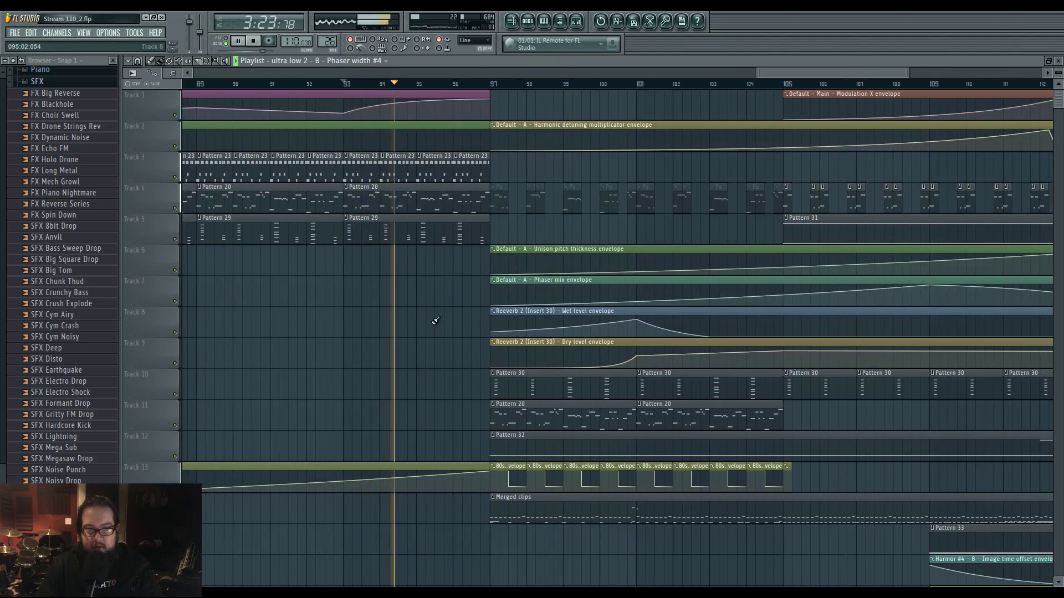
scroll(406, 309, "right", 1)
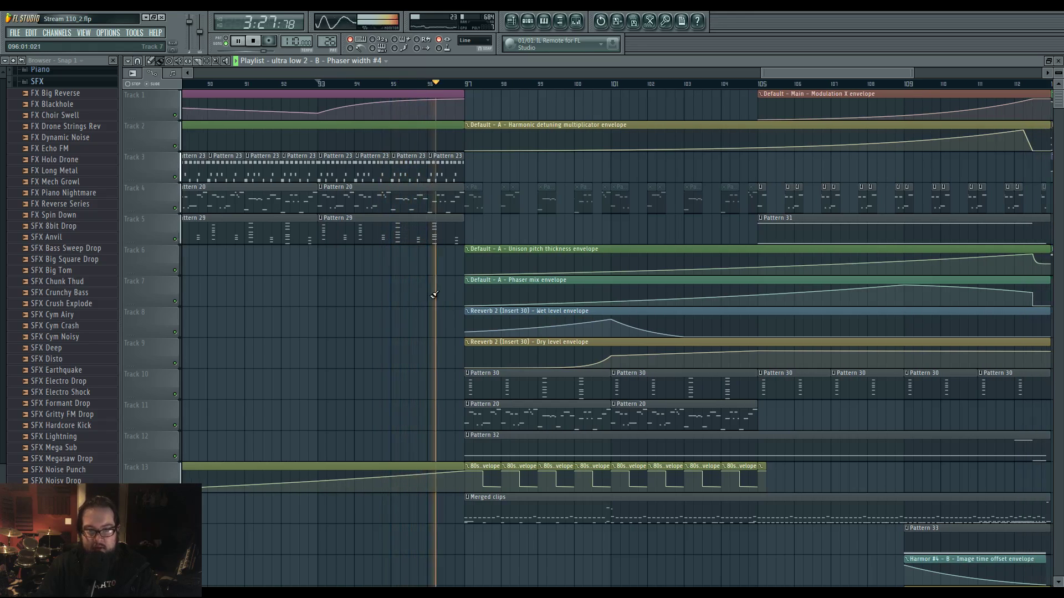
scroll(388, 300, "right", 4)
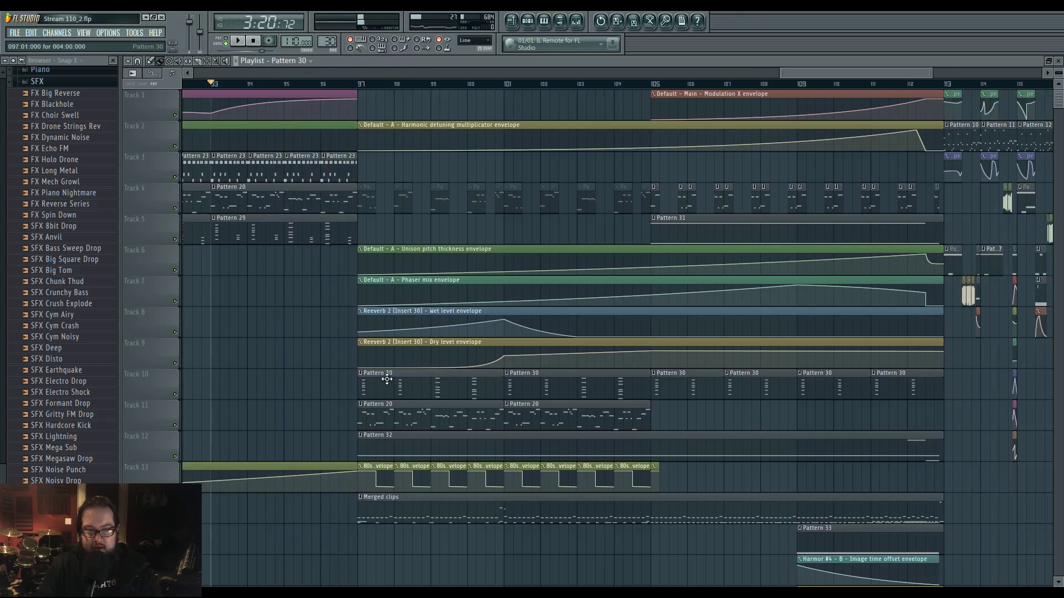
Add a Pattern 30 clip on Track 13 spanning bars 113 to 116 and play the drop with it.
scroll(387, 379, "right", 12)
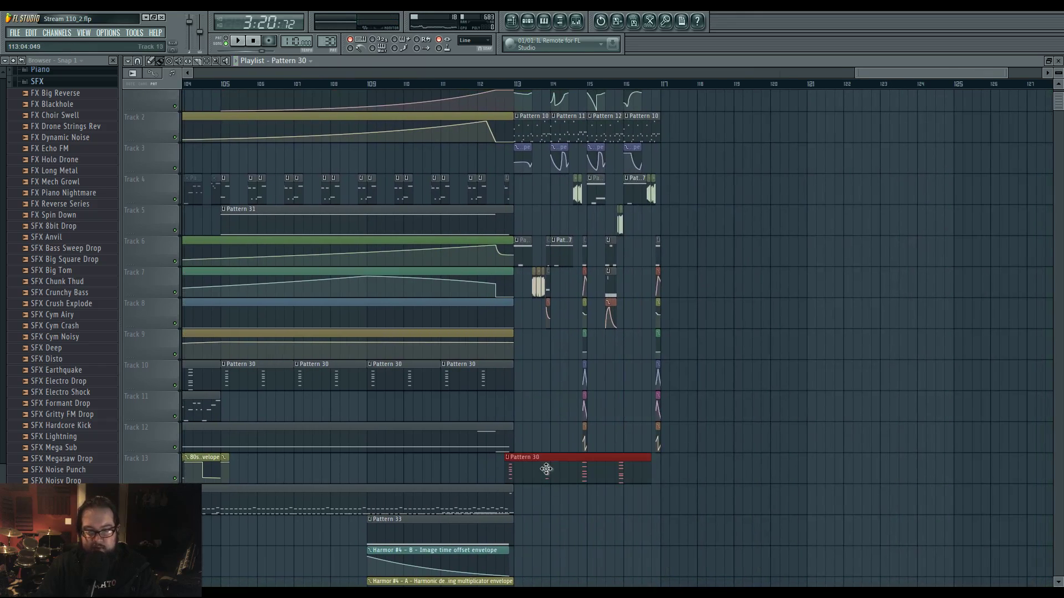
scroll(537, 405, "up", 4)
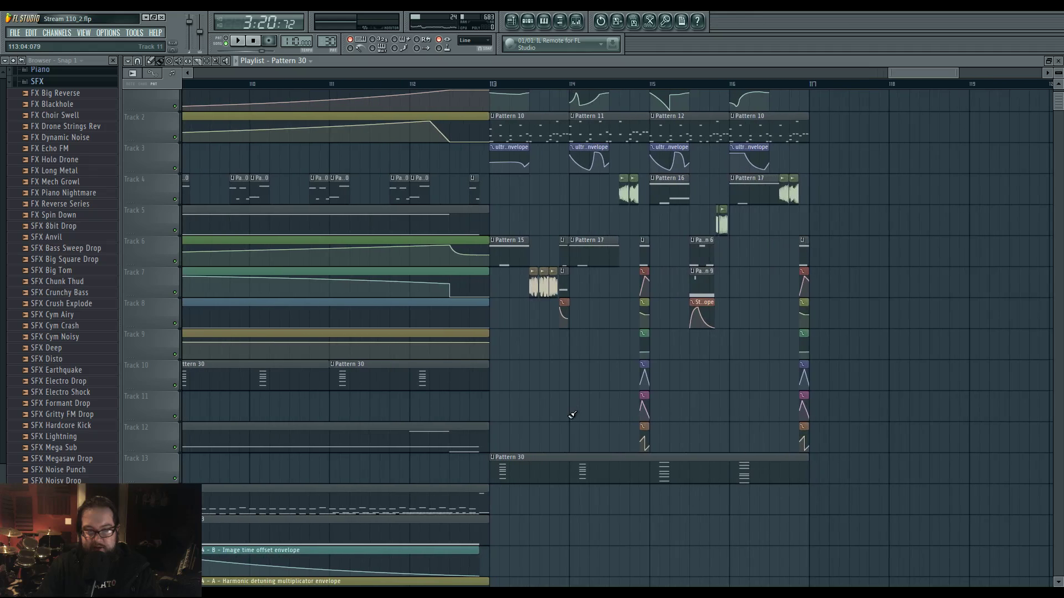
key("space")
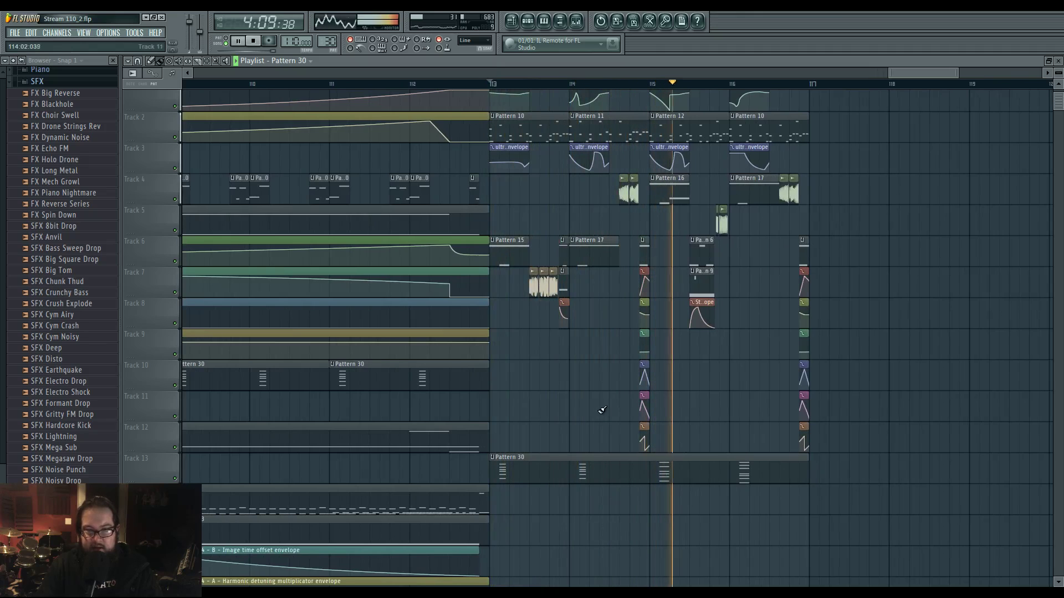
key("space")
scroll(608, 415, "up", 1)
key("space")
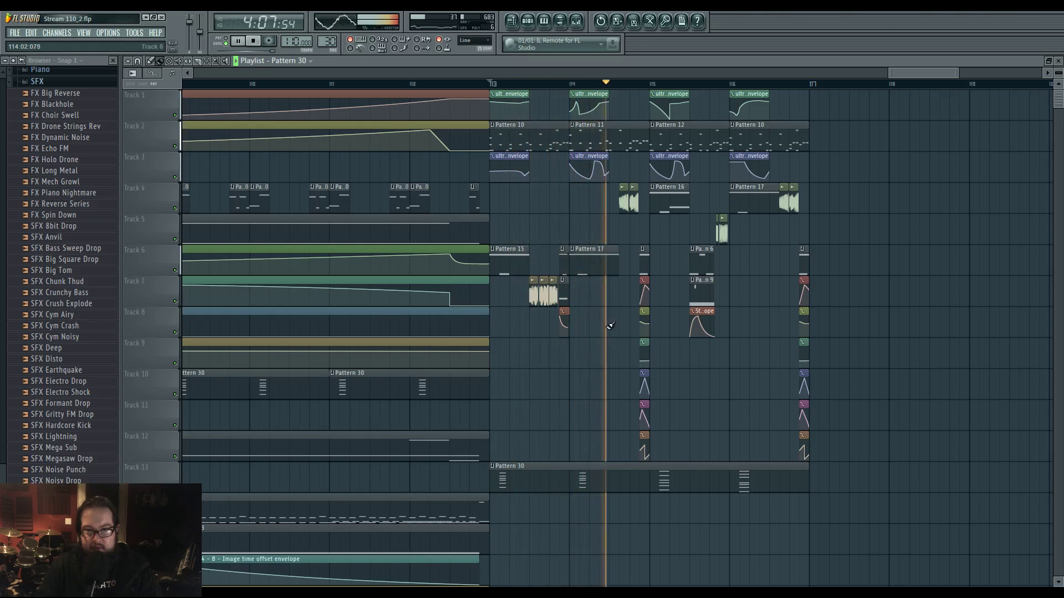
Make the Pattern 17 clip at bar 114 on Track 6 unique, check its ultra low 2 slide note, and play the drop.
left_click(576, 252)
left_click(593, 313)
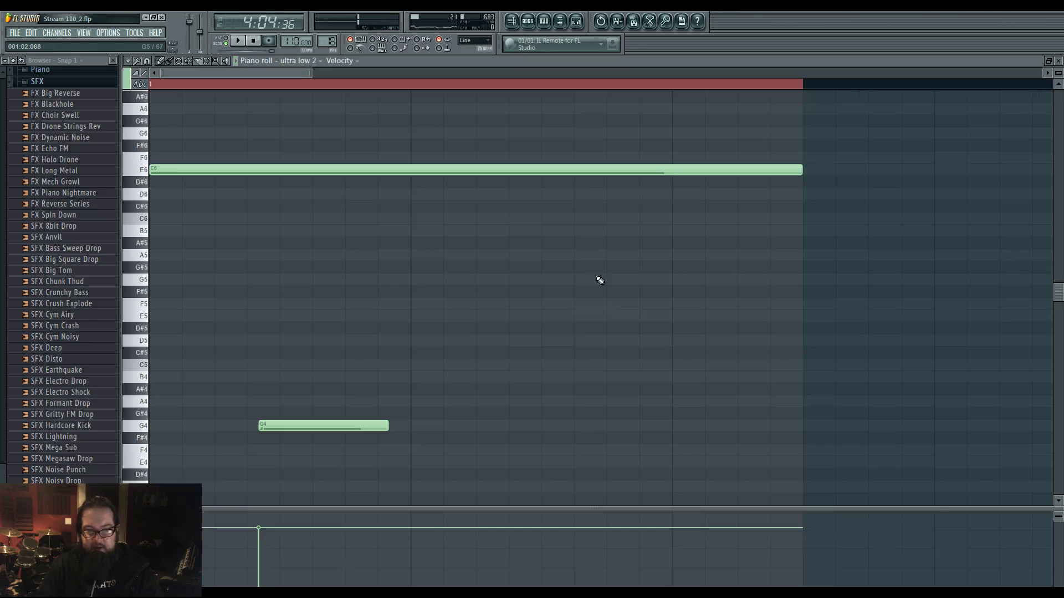
scroll(294, 346, "down", 2)
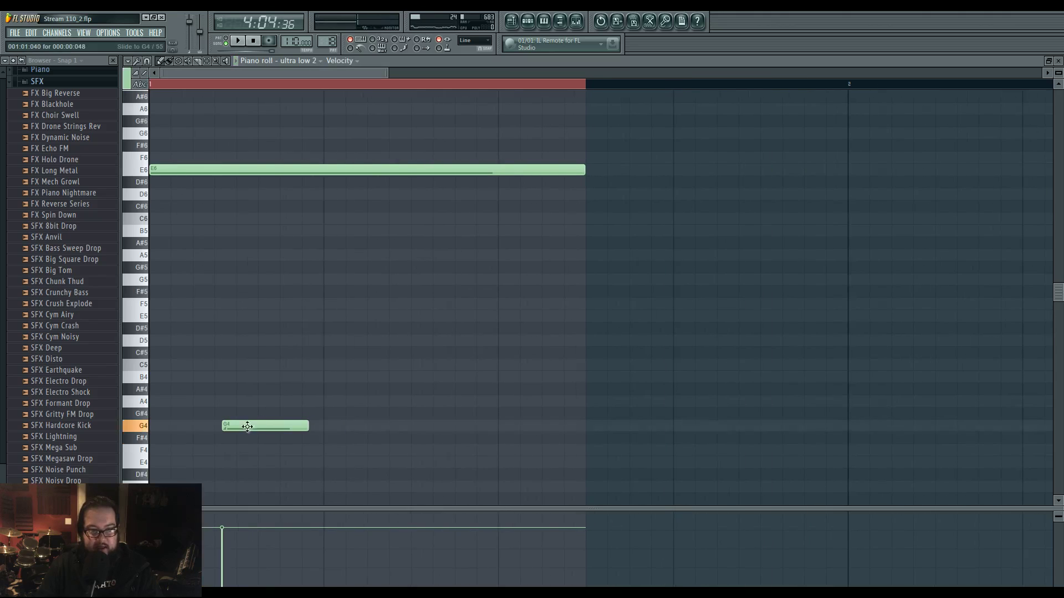
key("F5")
key("space")
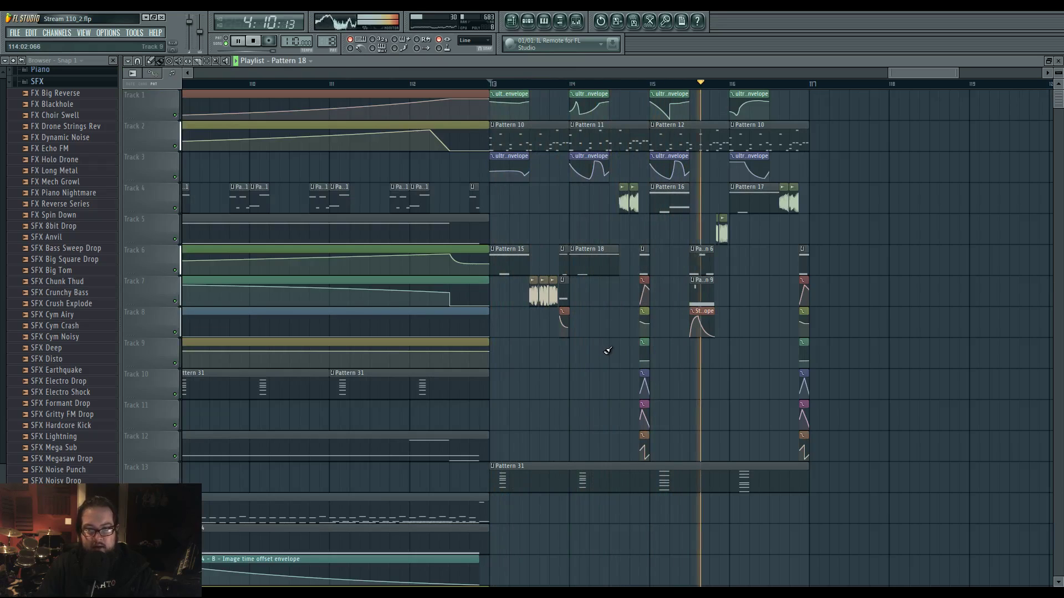
key("space")
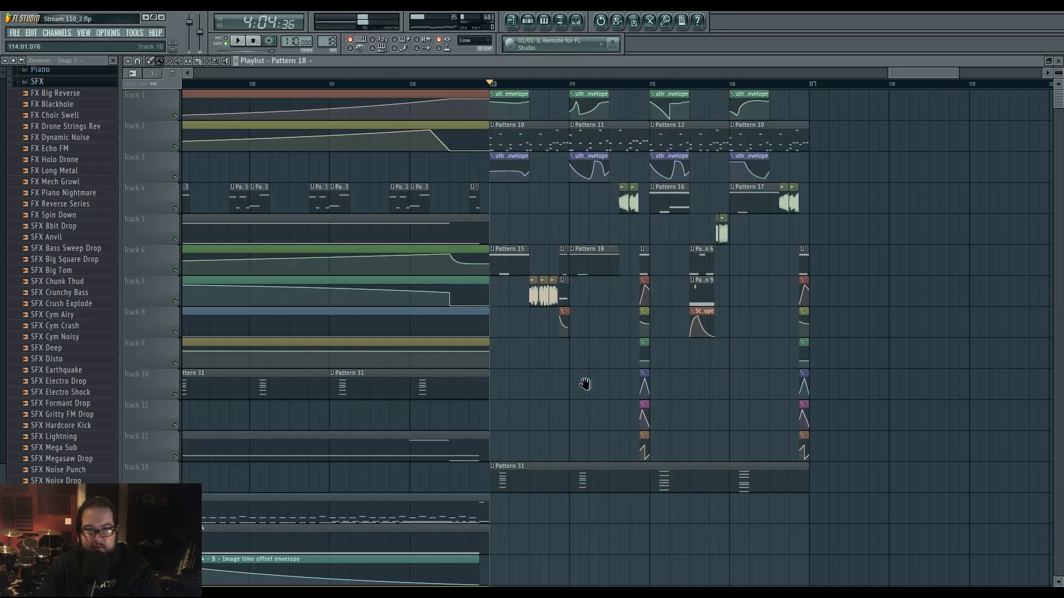
Divide the Pattern 31 part on Track 13 into two-bar clips starting at bars 113 and 115.
scroll(590, 384, "right", 3)
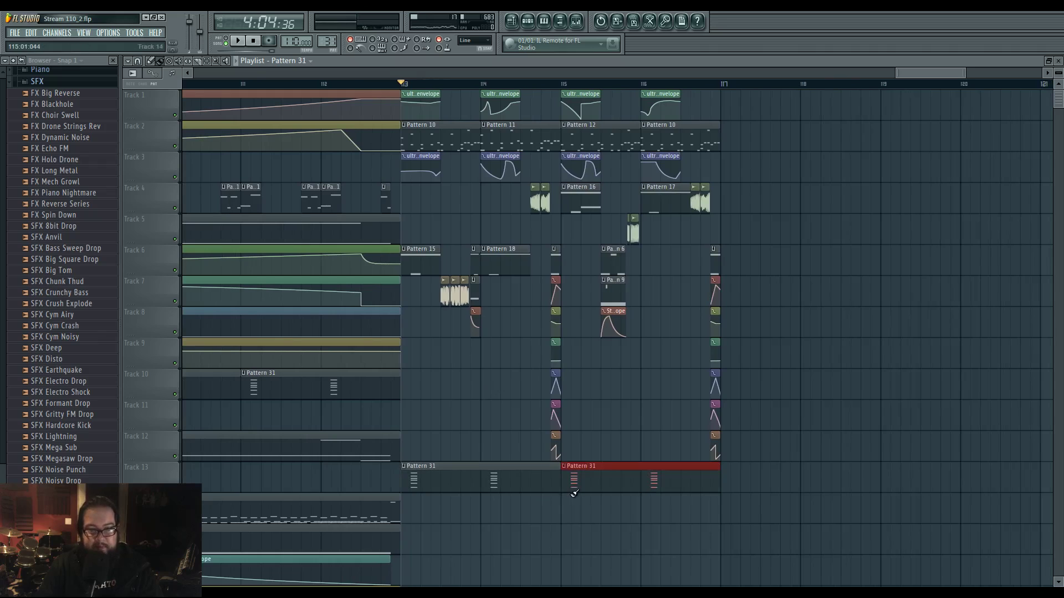
key("space")
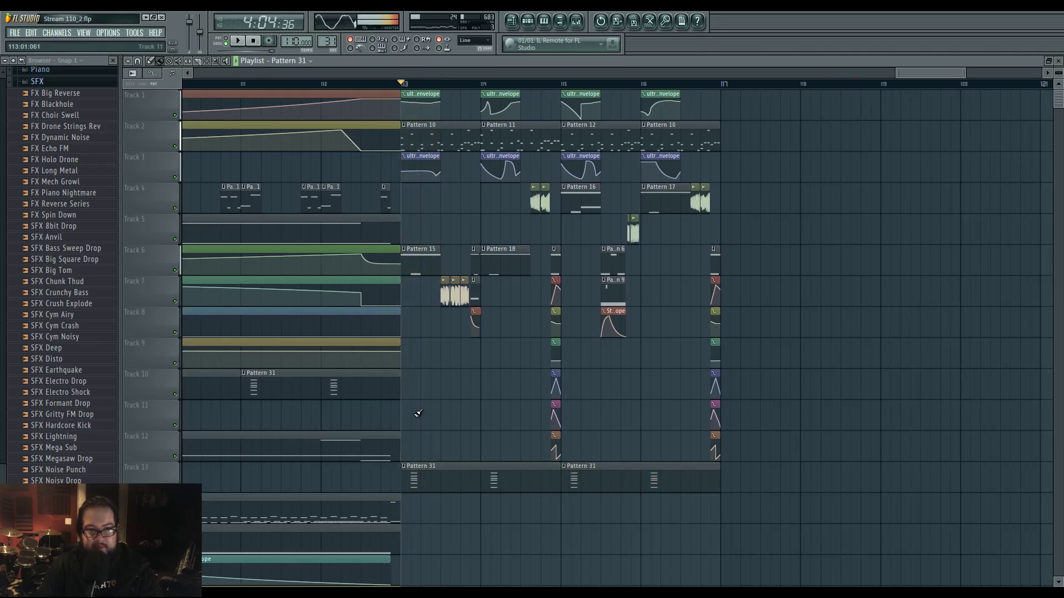
key("space")
Create a volume automation clip for the ultra low mixer track over the first one and a half beats of bar 113.
scroll(432, 405, "up", 5)
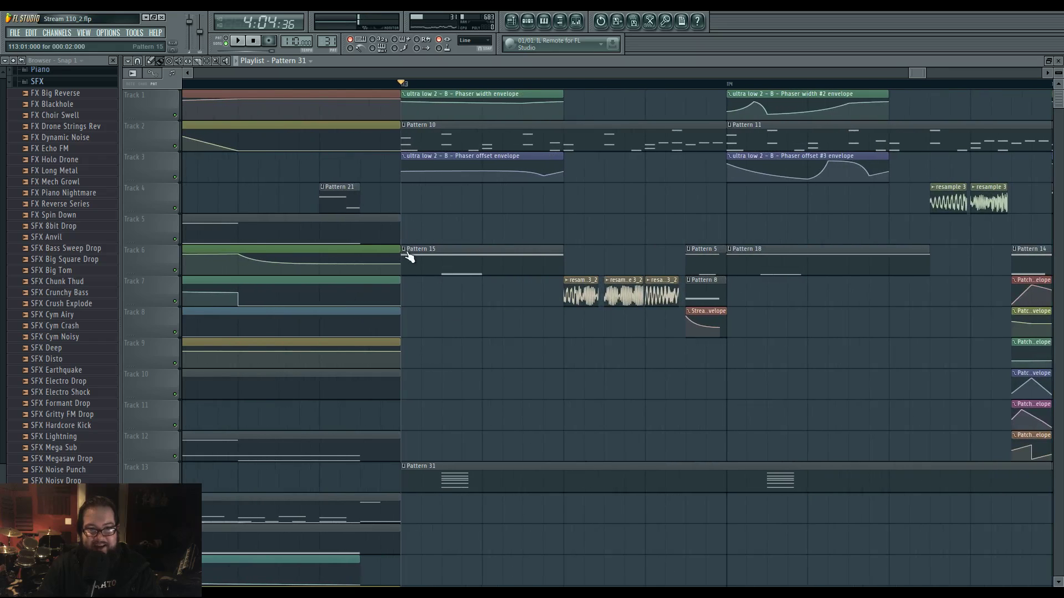
left_click_drag(406, 85, 522, 87)
key("F9")
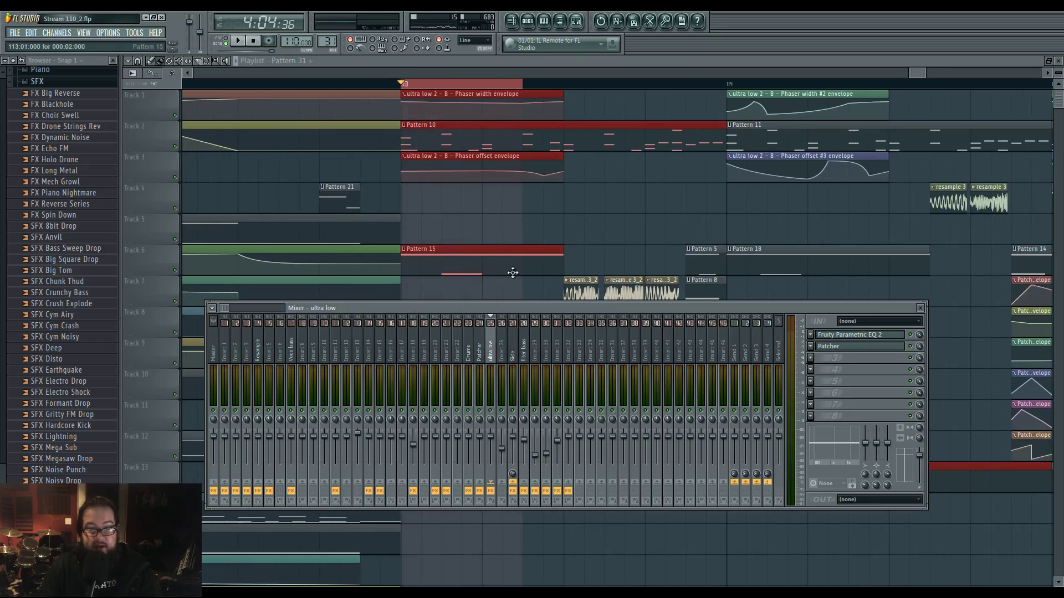
key("space")
key("space")
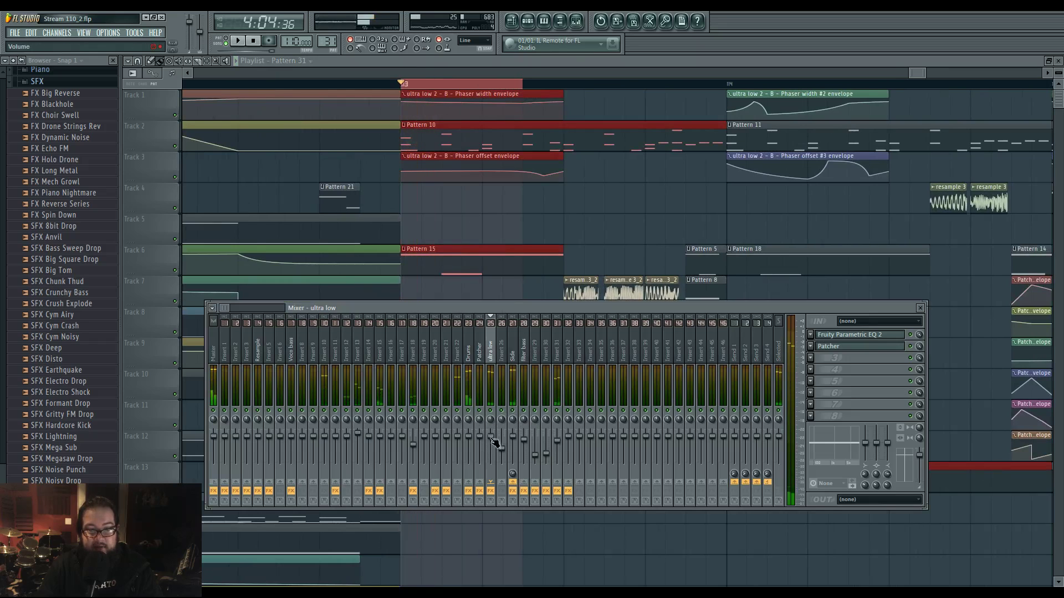
right_click(490, 437)
left_click(533, 504)
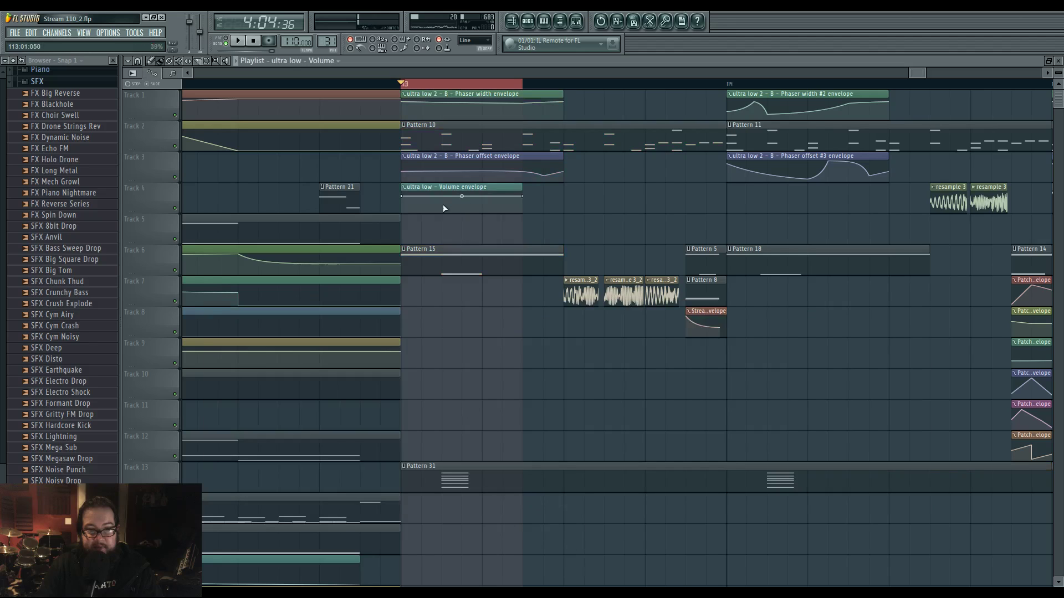
Shape the ultra low volume envelope to drop abruptly after half a beat and curve back to its starting level, clear the time selection, and play it.
left_click_drag(446, 197, 463, 211)
key("space")
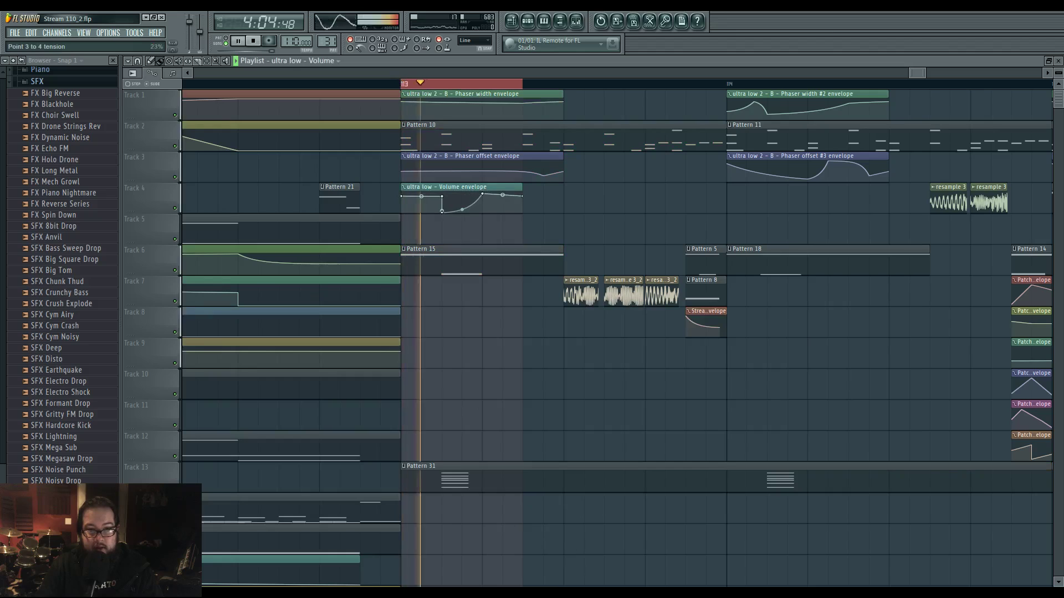
key("space")
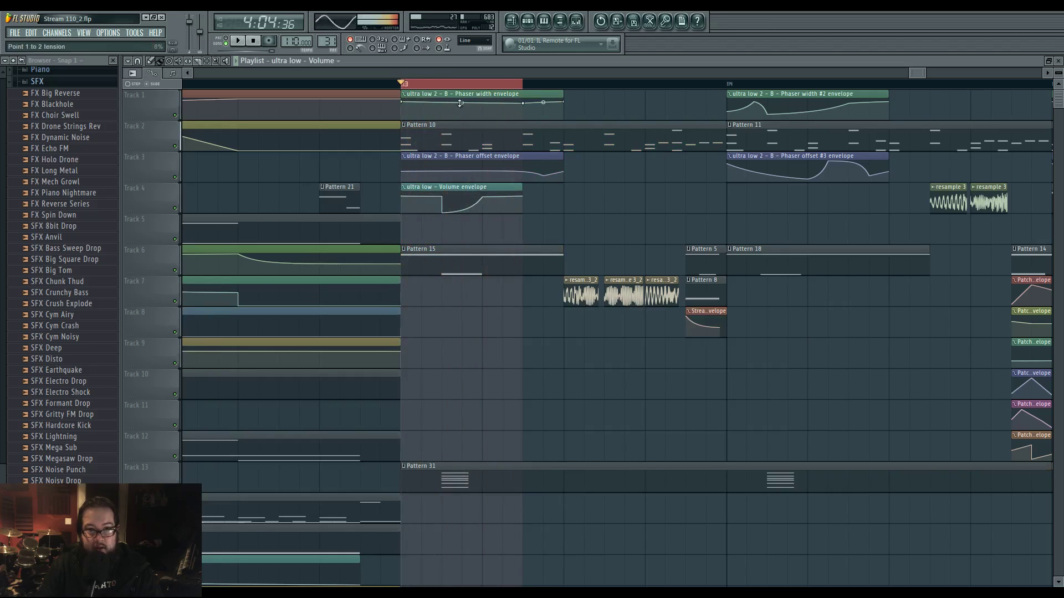
right_click(464, 85)
key("space")
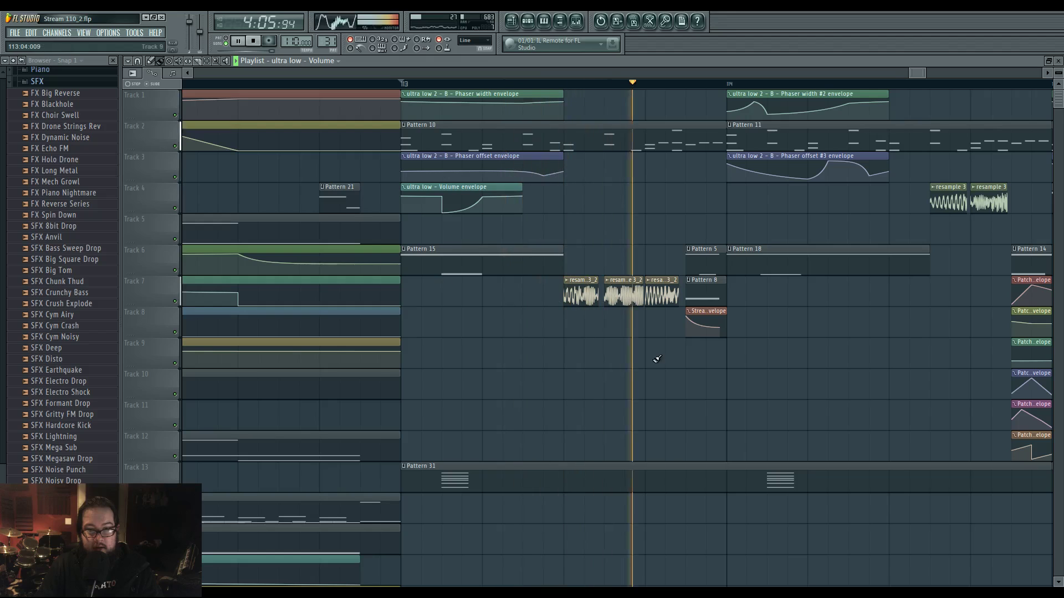
key("space")
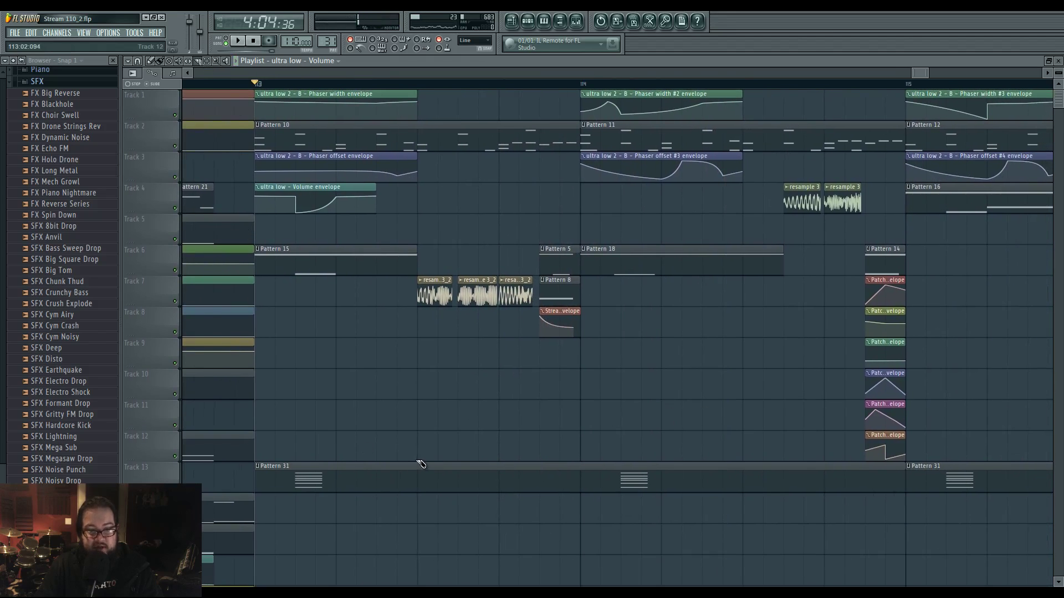
Trim Pattern 31 on Track 13 to one beat at bar 113, remove the remaining parts, and place a copy on beat 2 of bar 114.
scroll(425, 505, "down", 3)
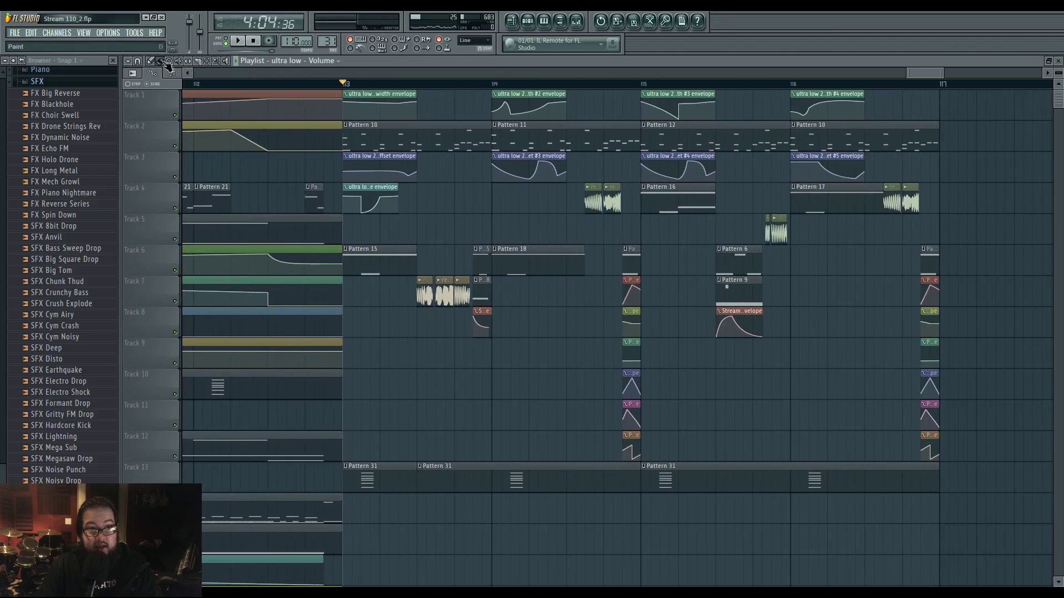
right_click(566, 485)
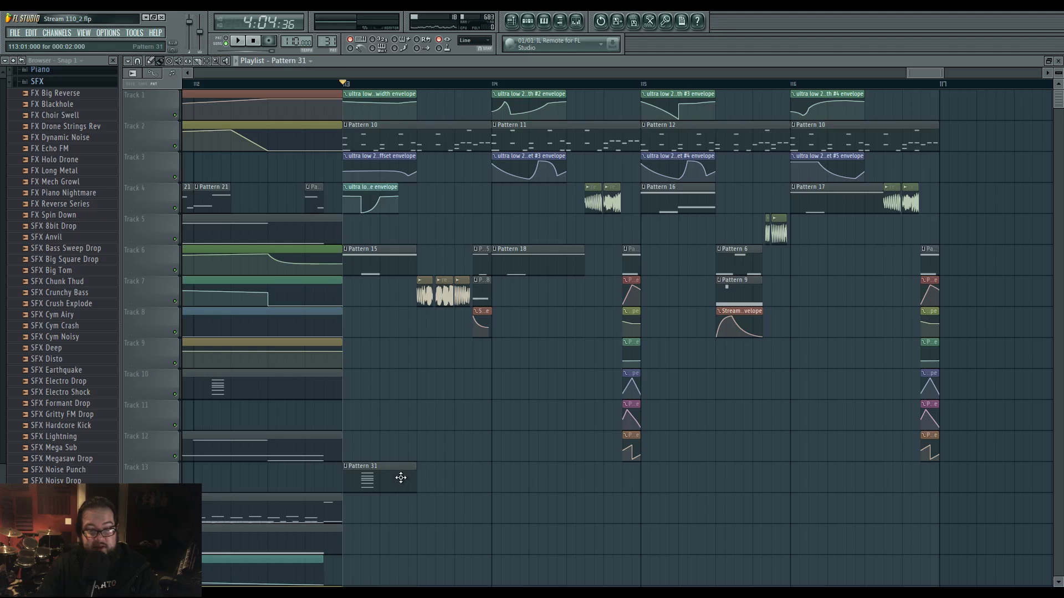
scroll(410, 485, "up", 3)
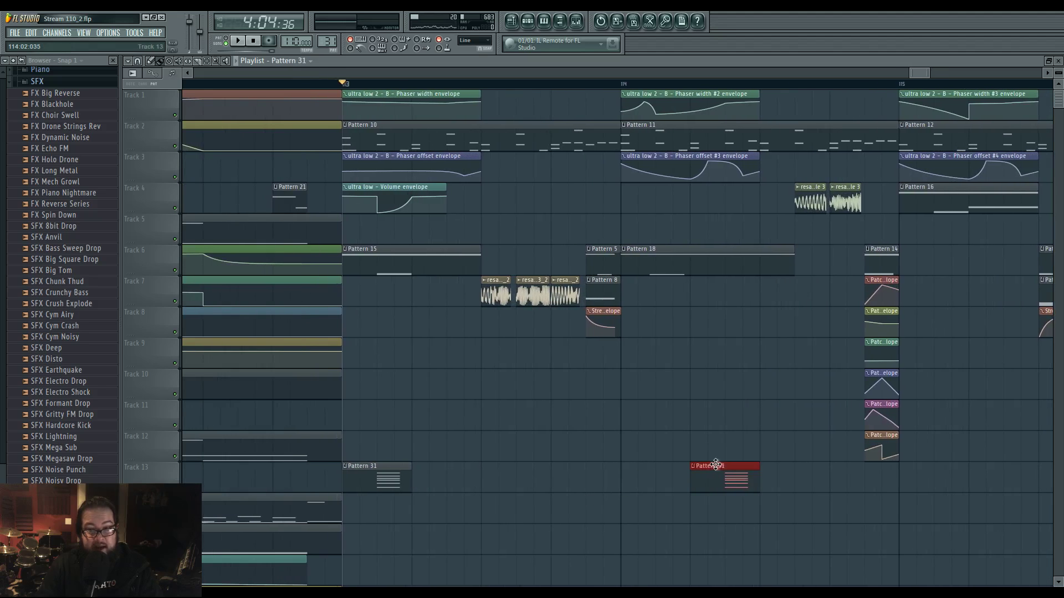
key("space")
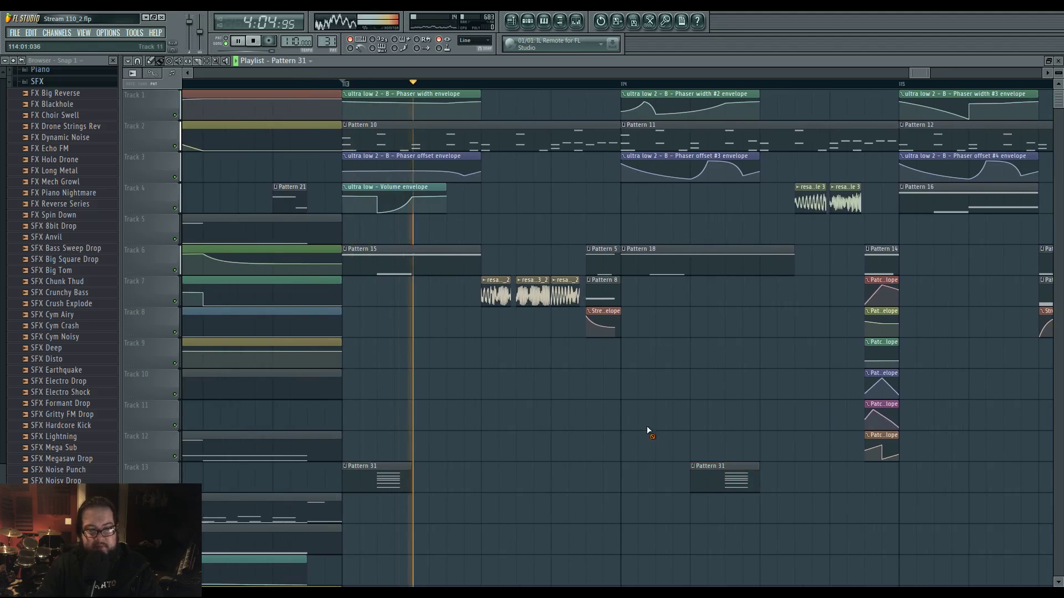
Try the Pattern 31 clip and the ultra low volume envelope one beat further into bar 113.
scroll(437, 429, "up", 3)
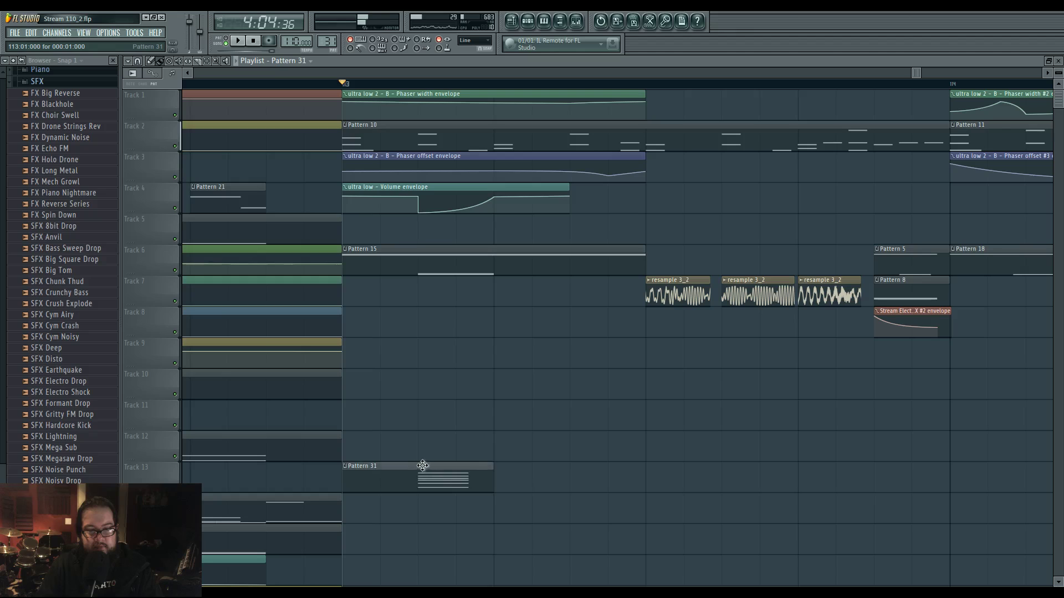
left_click_drag(420, 468, 575, 465)
key("space")
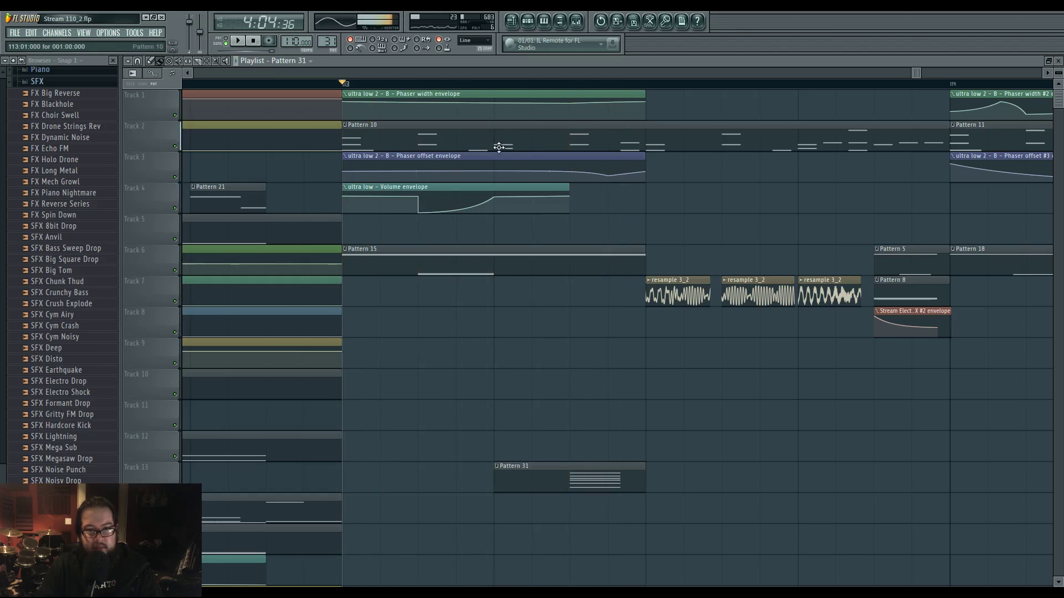
left_click_drag(490, 188, 641, 188)
key("space")
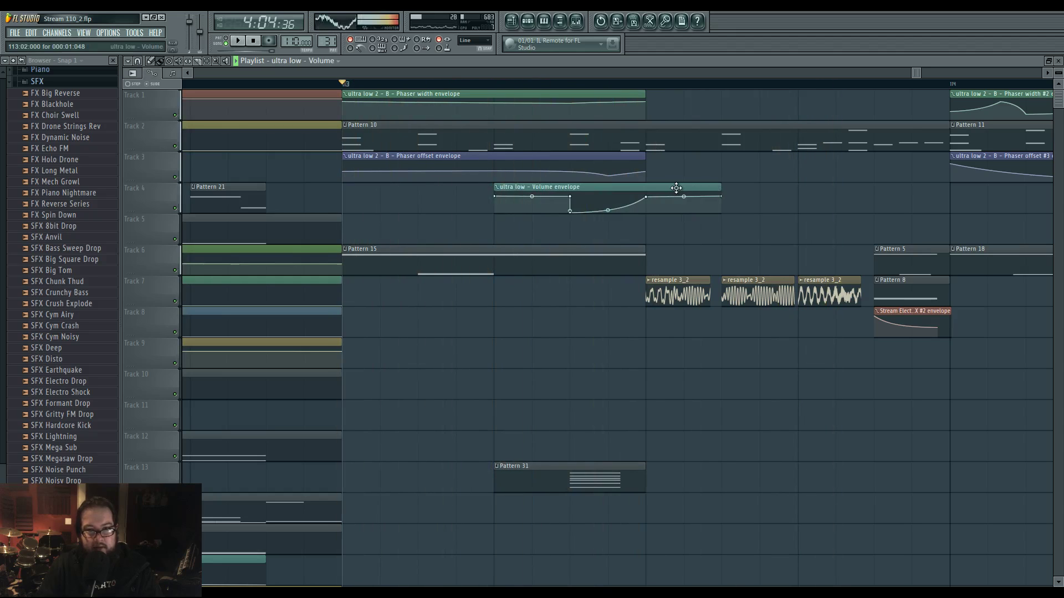
Try both the volume envelope and the Pattern 31 clip a quarter beat earlier, with the envelope's rise straightened.
left_click_drag(676, 188, 638, 188)
mouse_move(579, 469)
left_mouse_down()
mouse_move(541, 468)
mouse_move(564, 469)
left_mouse_up()
key("space")
key("space")
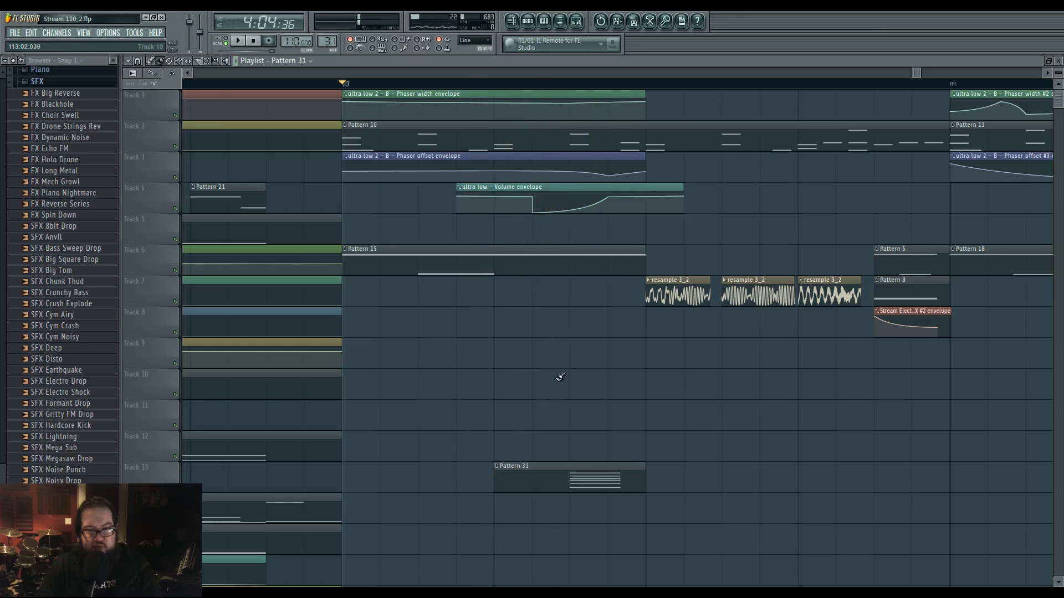
key("space")
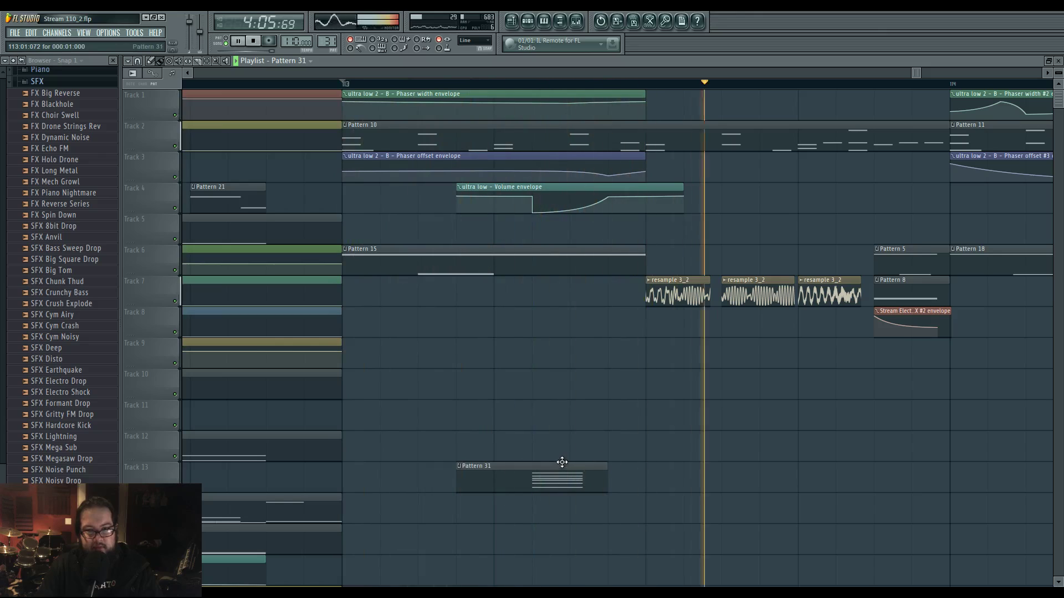
left_click(636, 208)
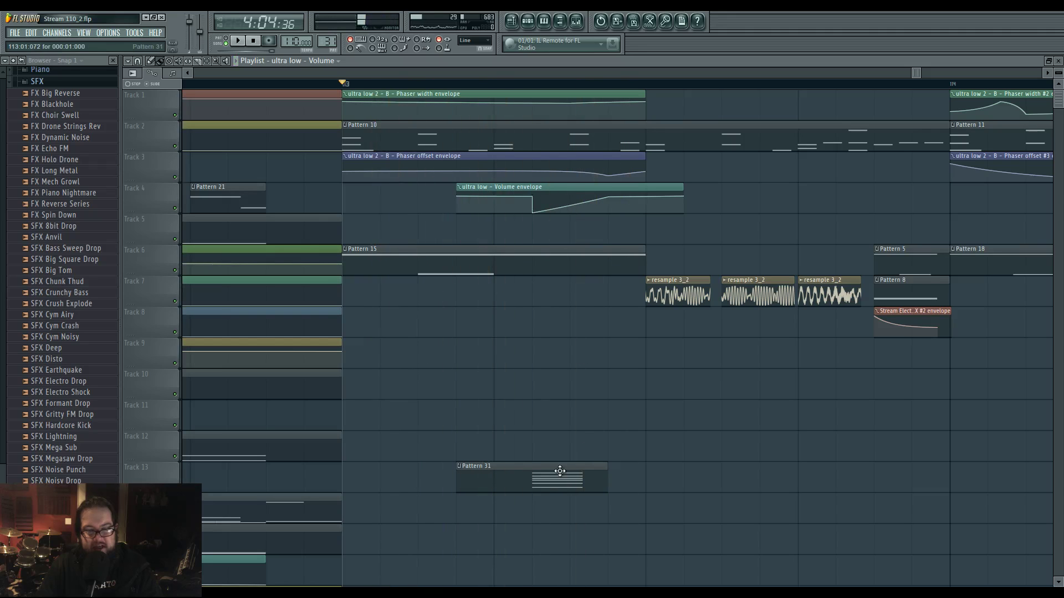
Try Pattern 31 in place of the third resample 3_2 clip in bar 113, then undo the sample clip's deletion.
left_click_drag(561, 466, 820, 462)
key("space")
key("space")
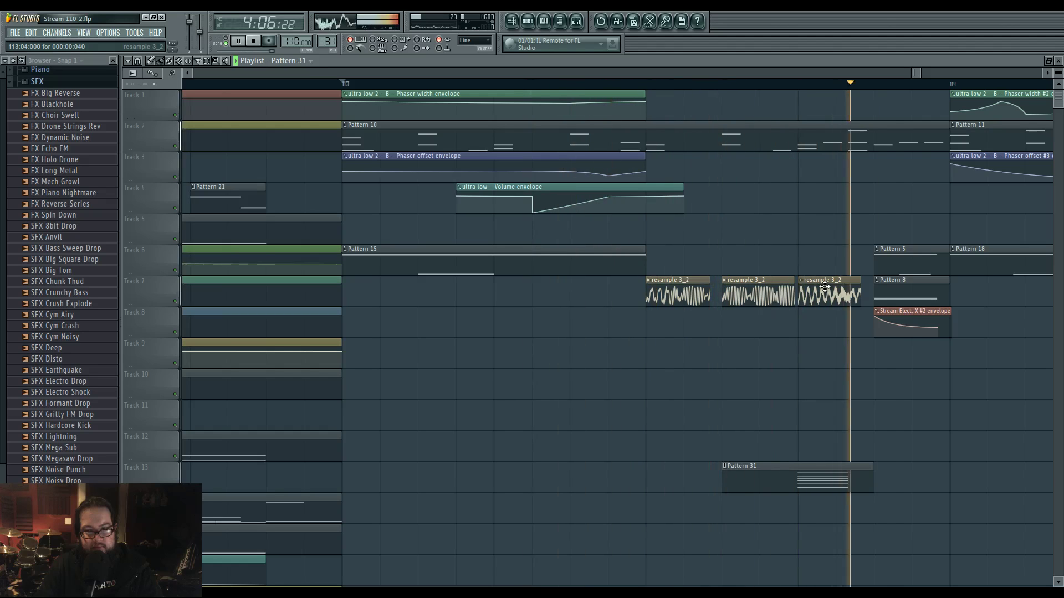
right_click(825, 286)
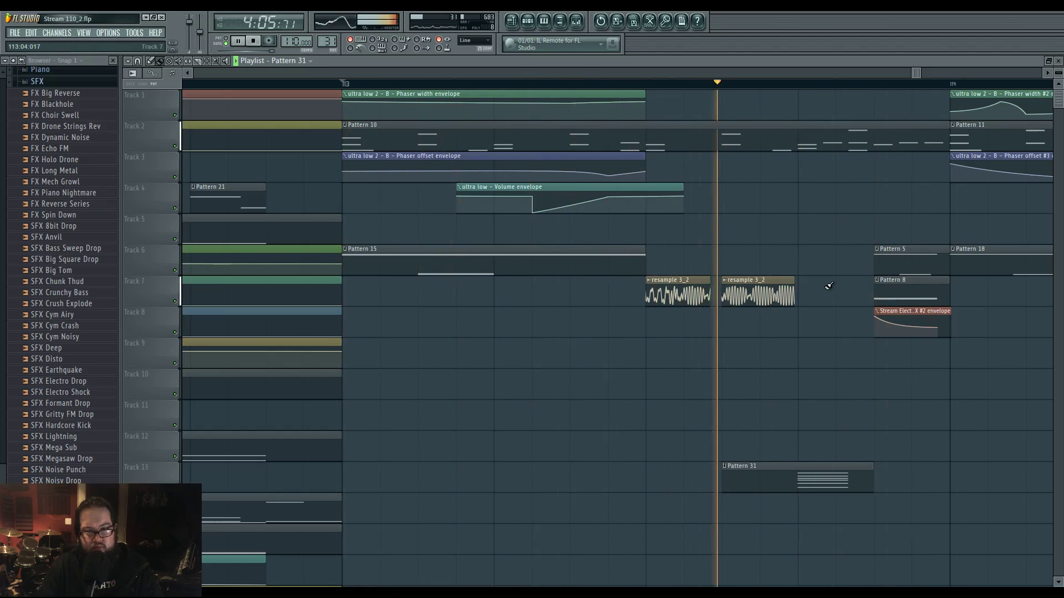
key("space")
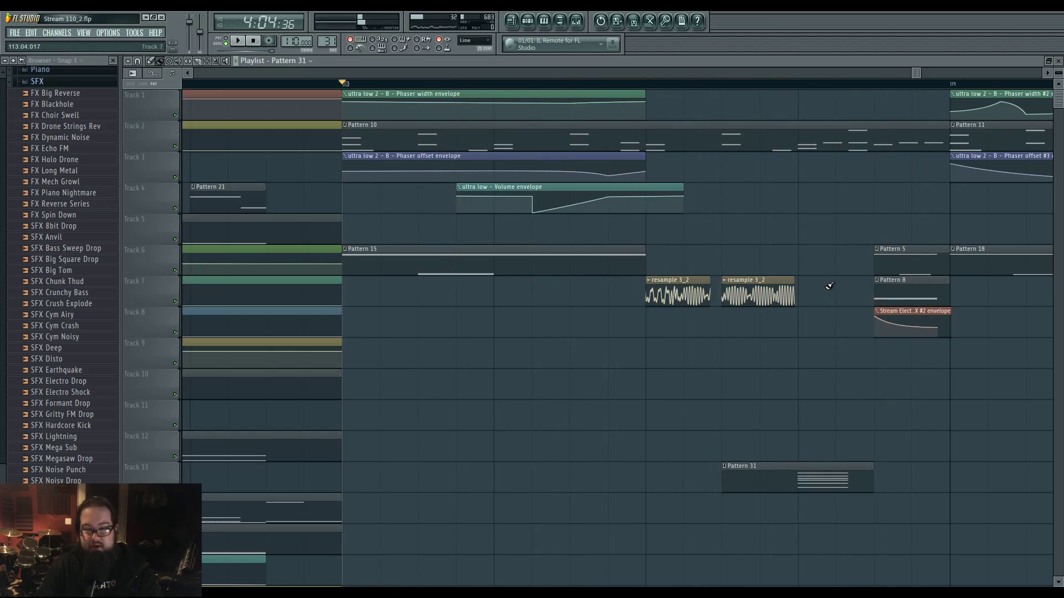
key("ctrl+z")
Return the Pattern 31 clip and volume envelope to the start of bar 113, bend the envelope's rise to stay low longer, and play it.
left_click_drag(798, 477, 421, 464)
key("space")
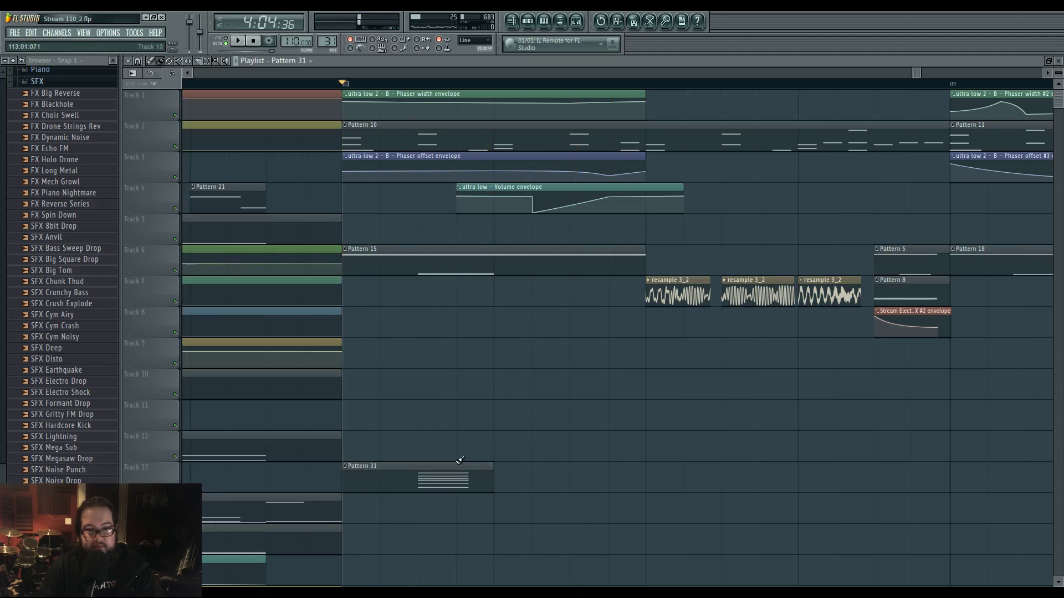
left_click_drag(493, 188, 380, 188)
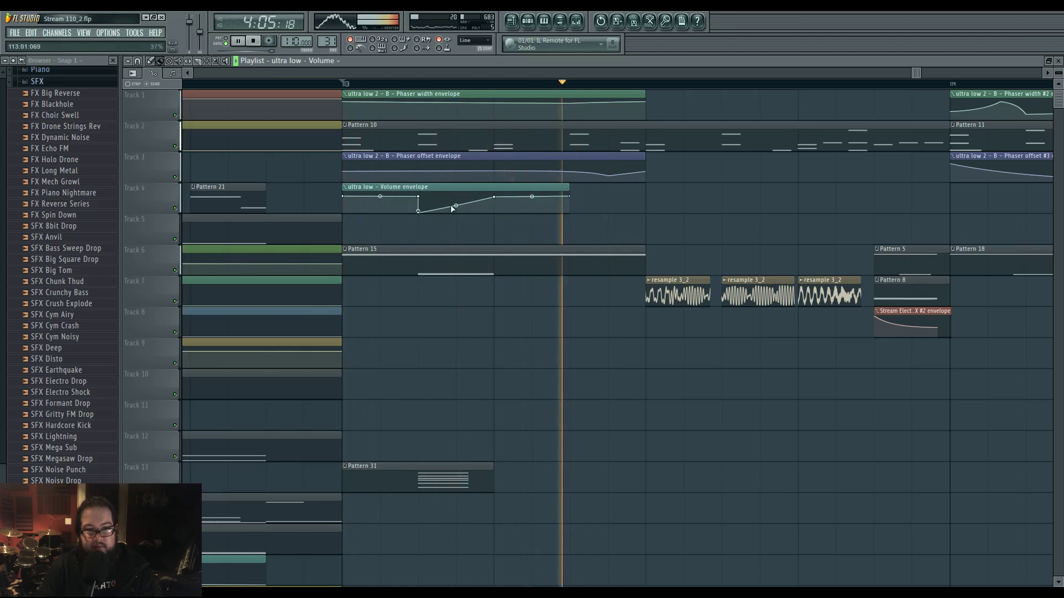
left_click_drag(456, 210, 462, 222)
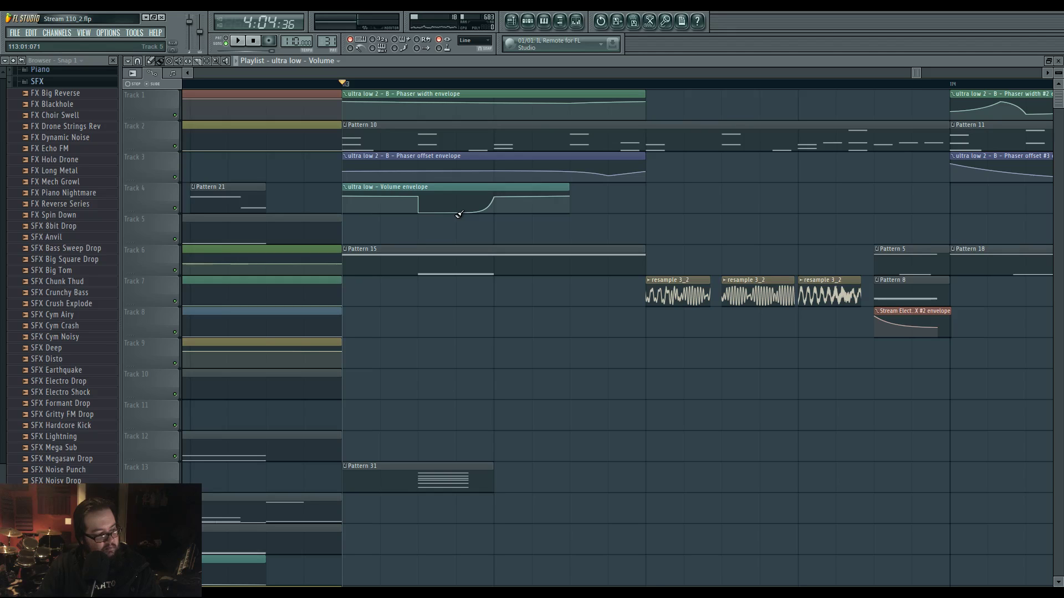
key("space")
key("space")
key("space")
scroll(570, 324, "down", 5)
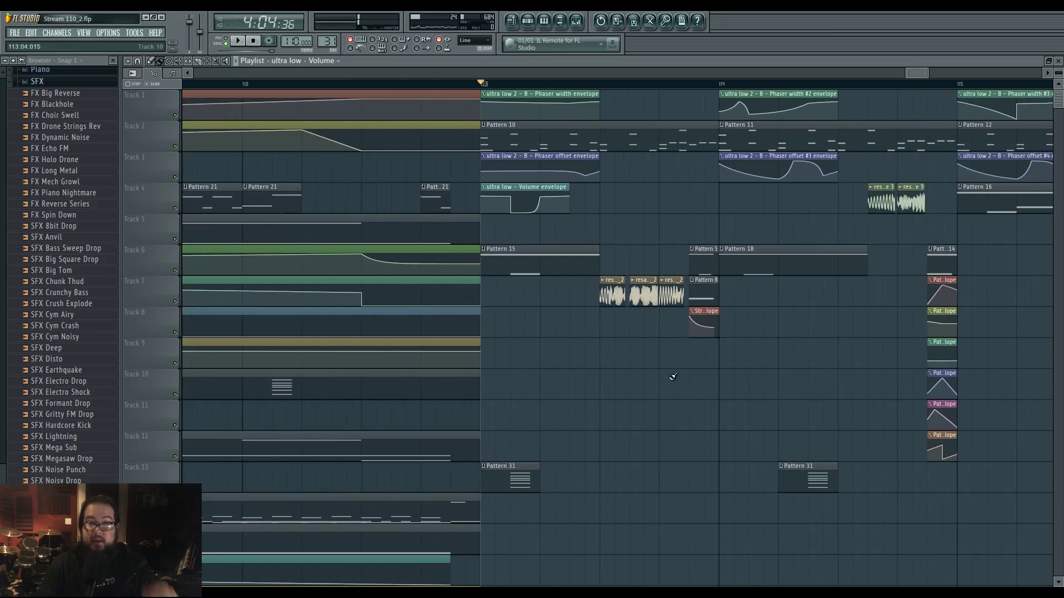
Play the drop from bar 113 to check how the bass ducks around the chord stab.
key("space")
left_click(564, 73)
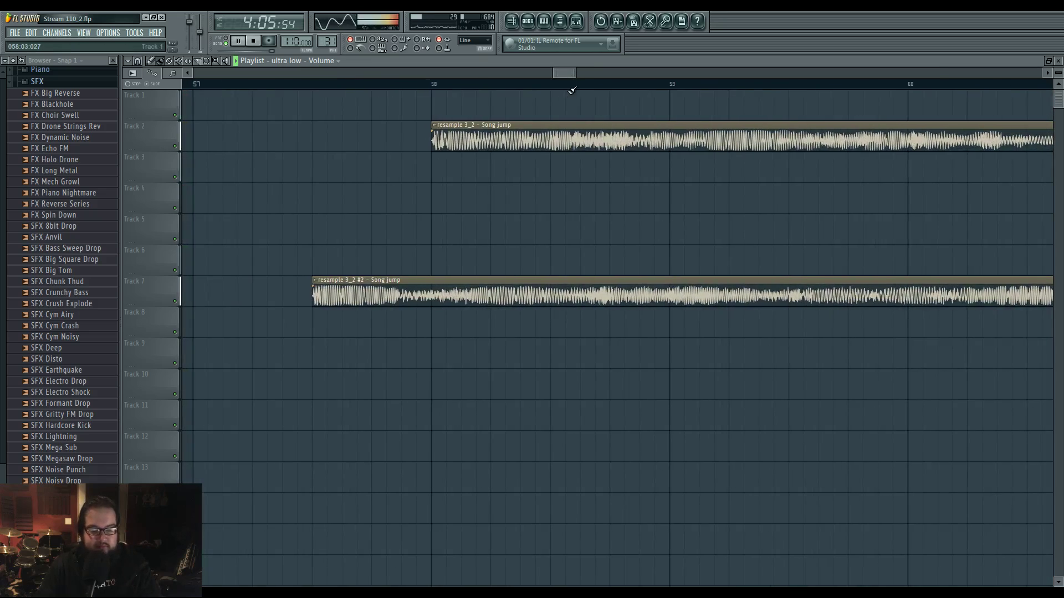
left_click(423, 50)
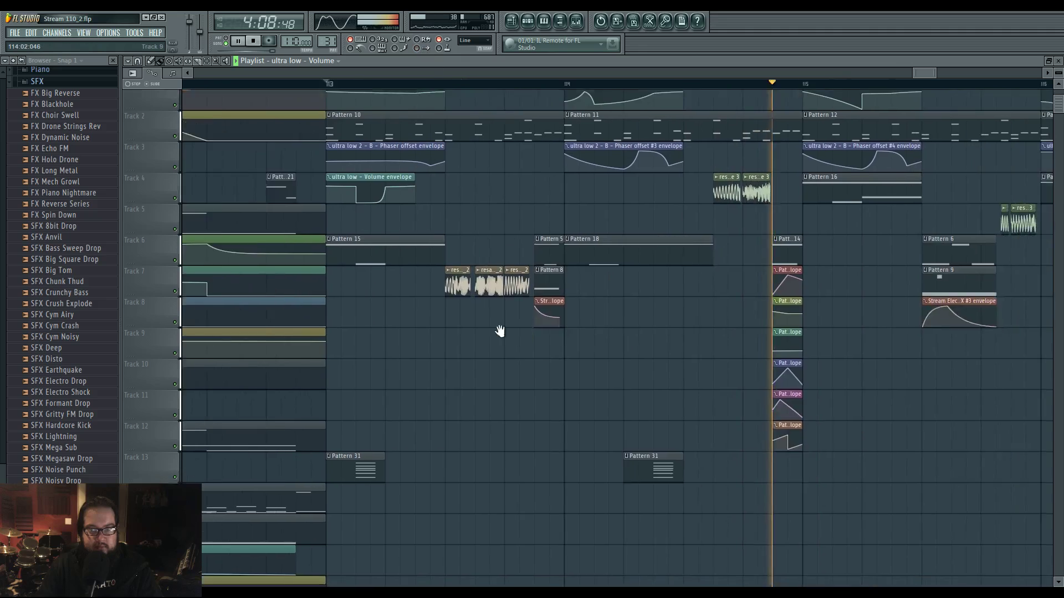
key("space")
key("space")
left_click_drag(499, 331, 584, 352)
left_click(413, 84)
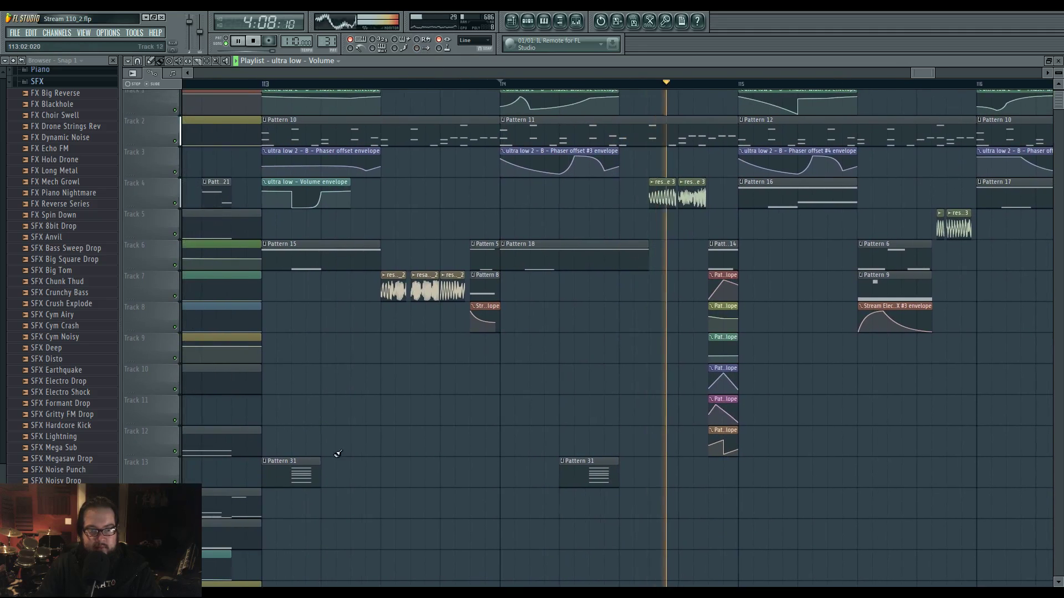
Copy the ultra low volume envelope onto Track 5, aligned with the Pattern 31 clip in bar 114, and listen to it.
key("space")
key("space")
left_click(565, 194)
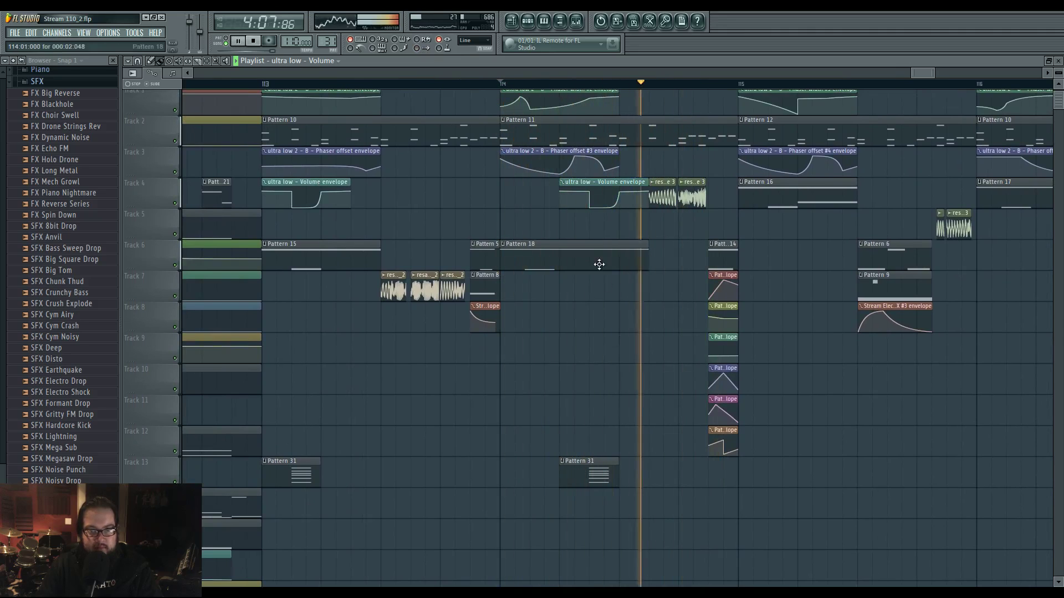
key("space")
left_click_drag(601, 211, 603, 243)
key("space")
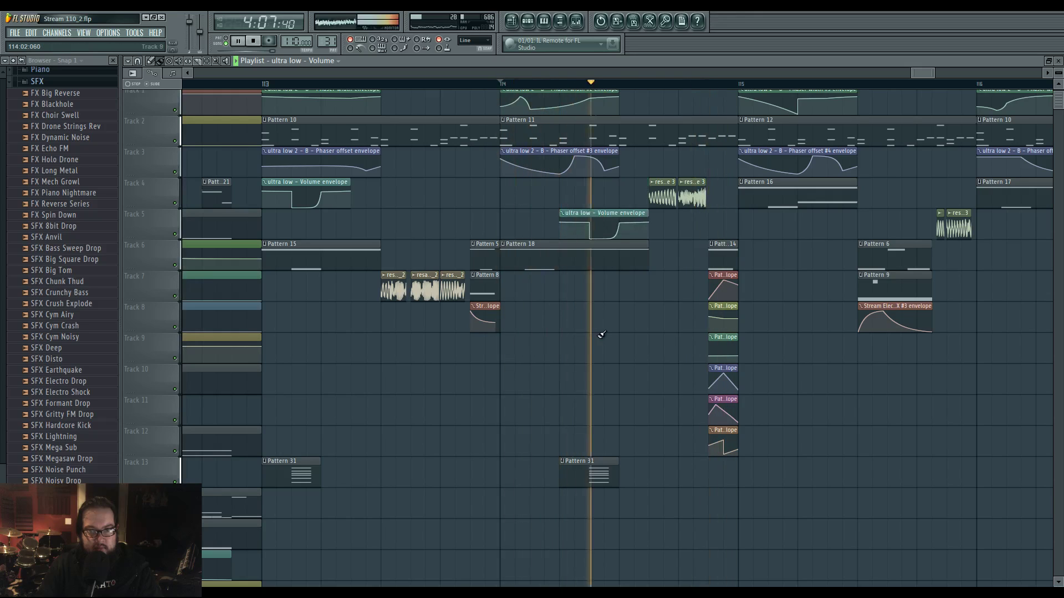
left_click(502, 246)
left_click(554, 310)
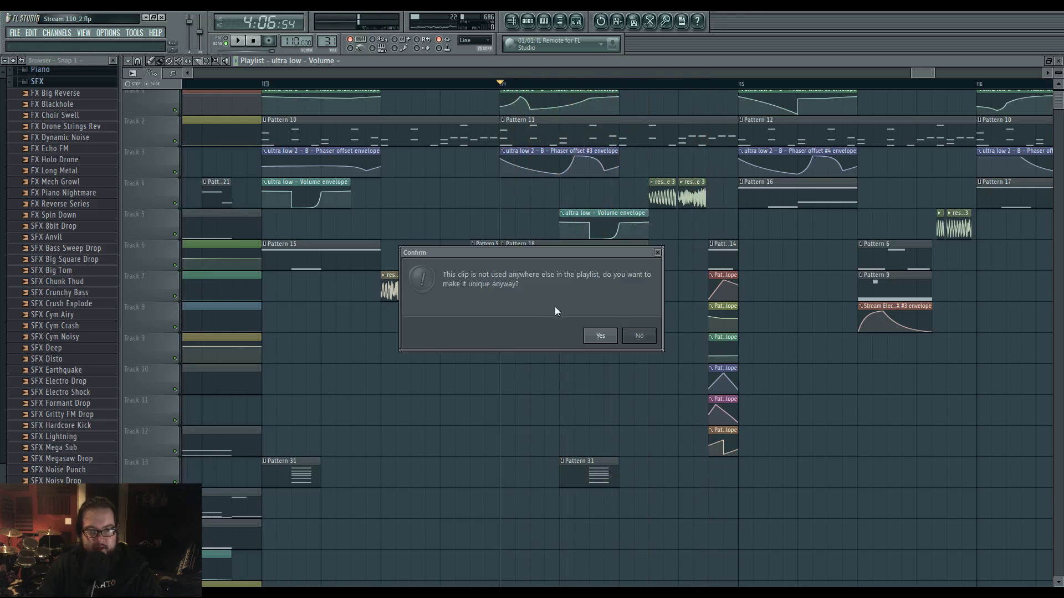
left_click(638, 334)
In Pattern 18, set quarter-beat slide notes on E6 at beat 2 and on E5 at beat 3.
scroll(477, 332, "up", 2)
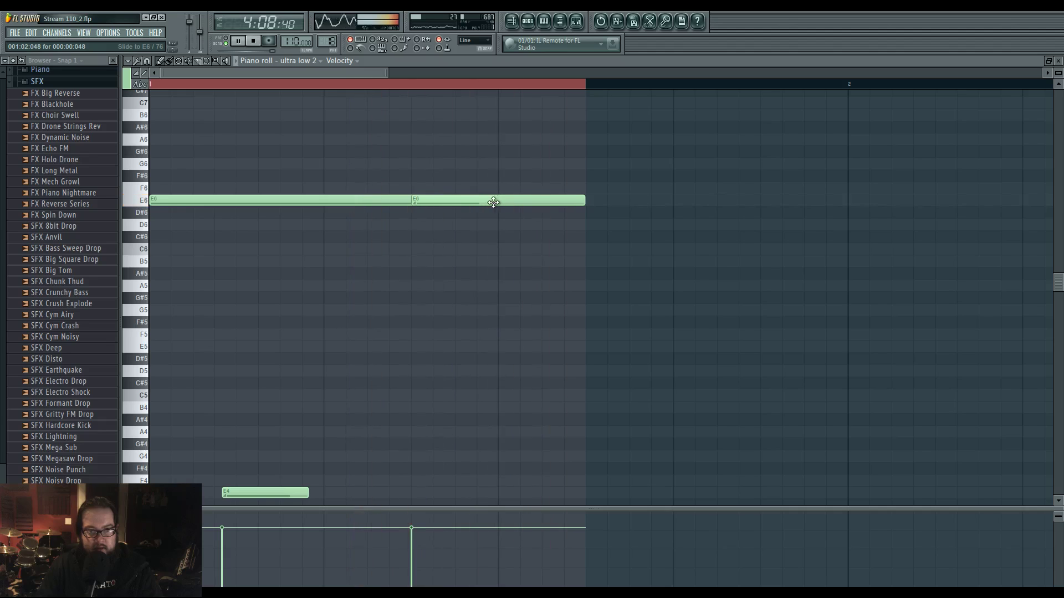
key("space")
left_click(500, 445)
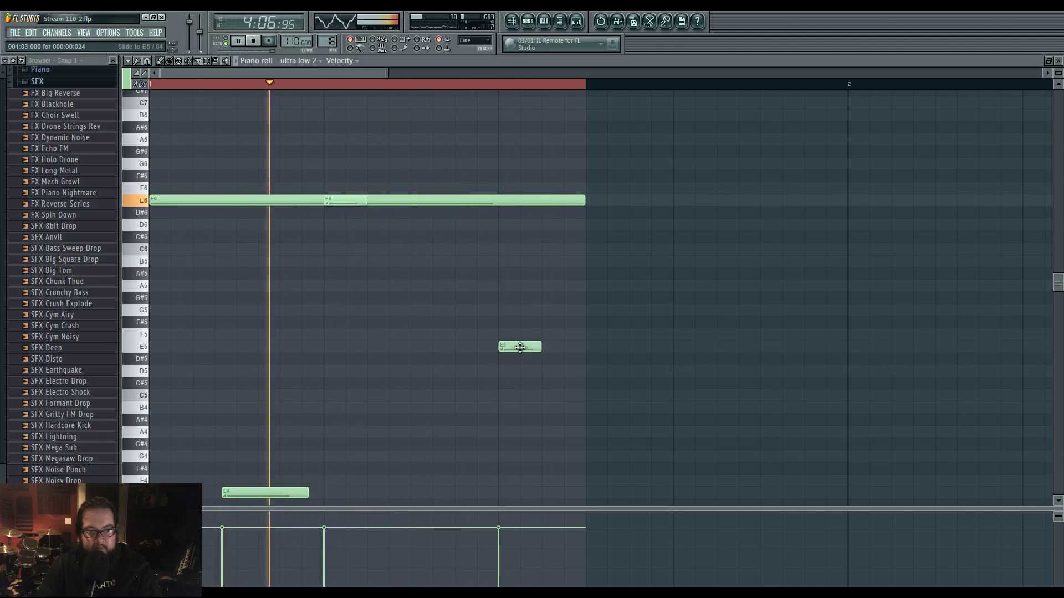
left_click(512, 22)
key("space")
Examine the notes of the 80s pad thing pattern and of Pattern 1 at the song's start, and play Pattern 1.
scroll(592, 360, "down", 5, "ctrl")
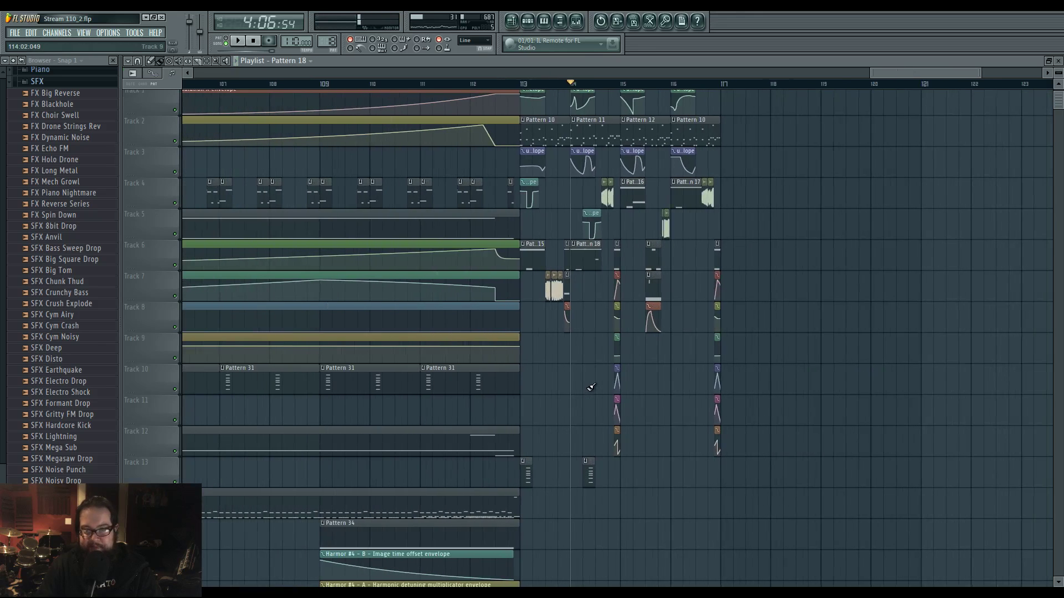
scroll(552, 386, "down", 6, "ctrl")
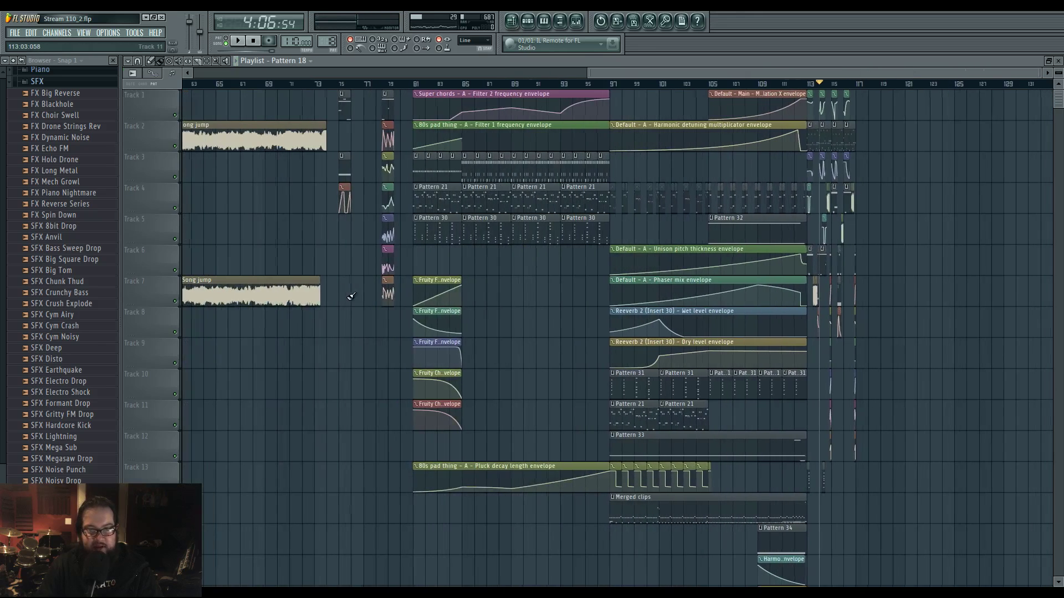
left_click_drag(494, 344, 326, 344)
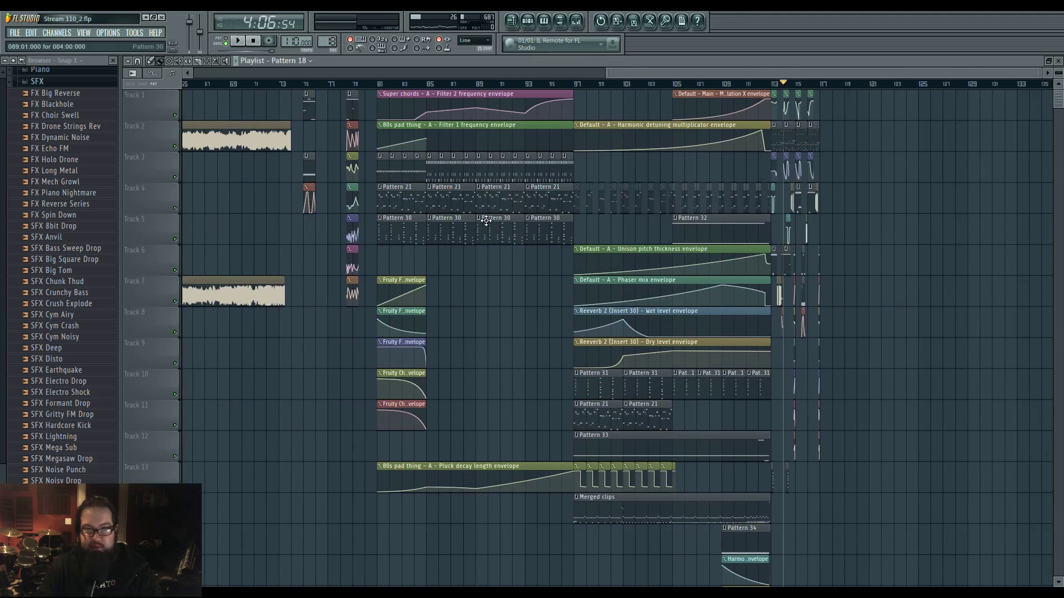
left_click_drag(367, 264, 901, 313)
left_click_drag(658, 290, 310, 277)
double_click(829, 201)
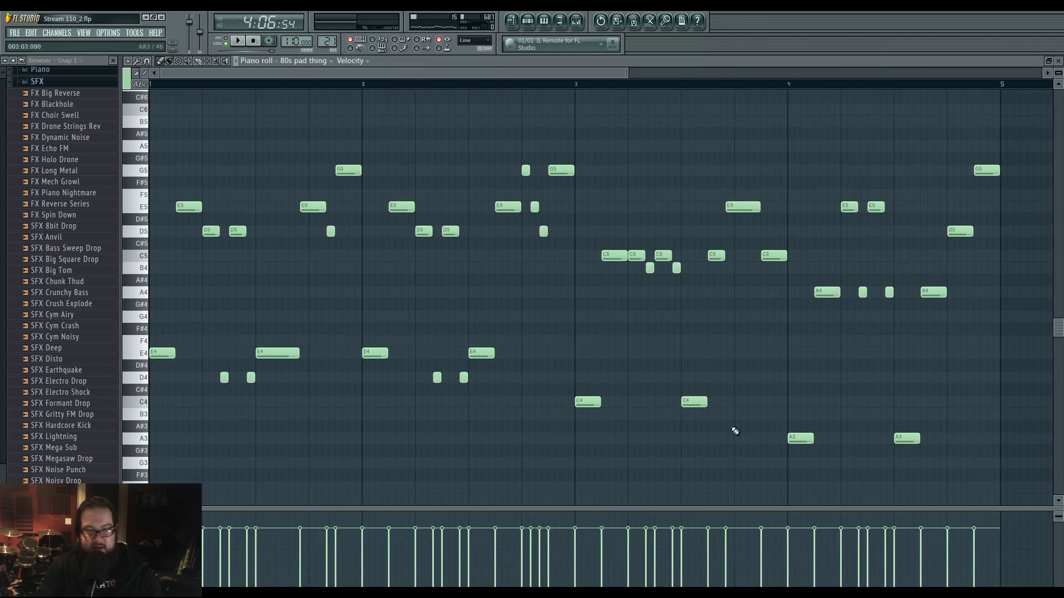
left_click(512, 21)
double_click(219, 110)
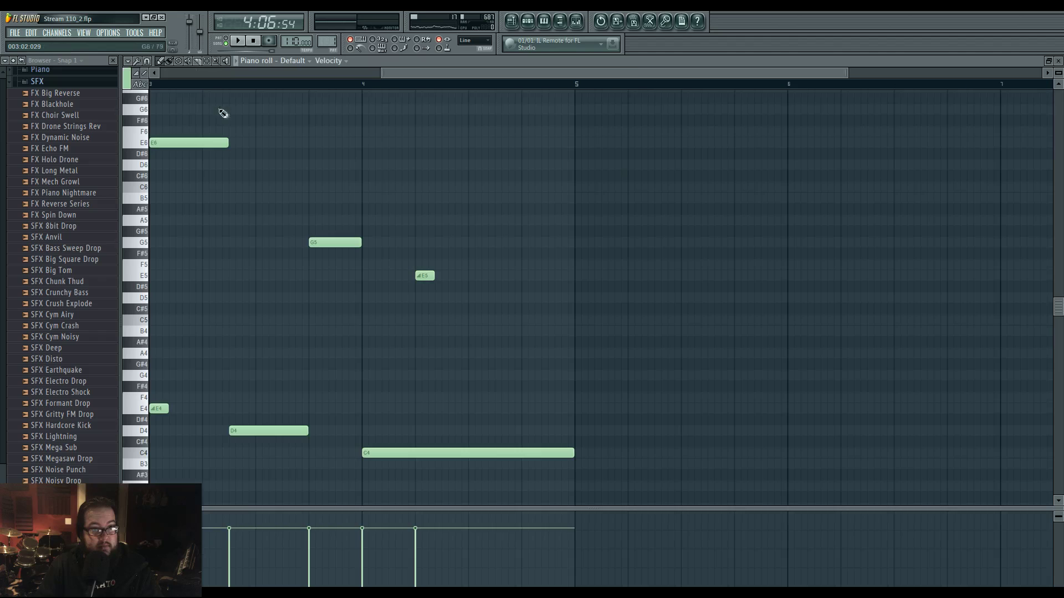
left_click(237, 41)
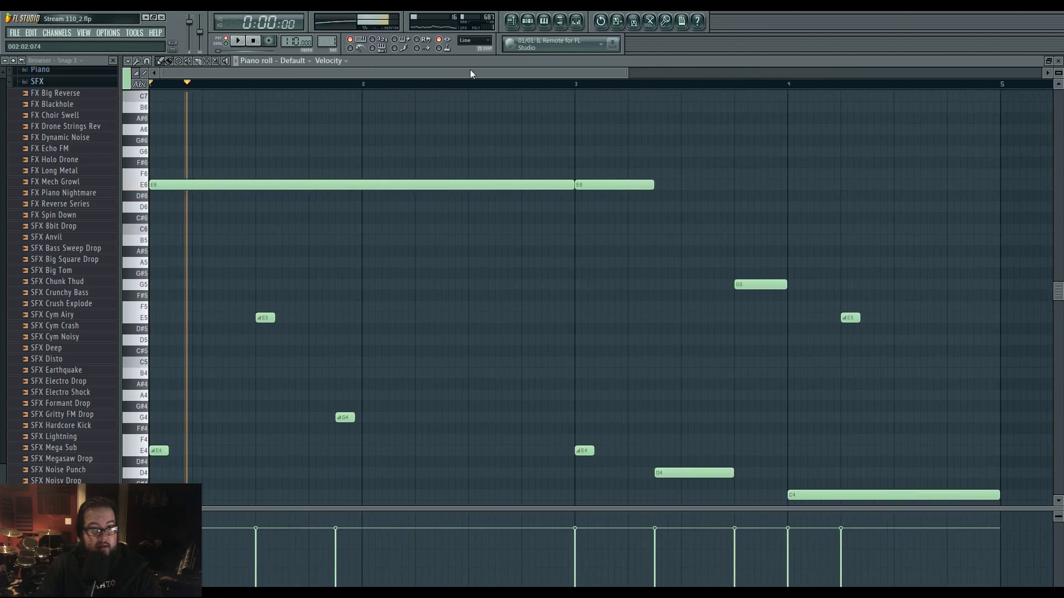
left_click(513, 22)
right_click(185, 97)
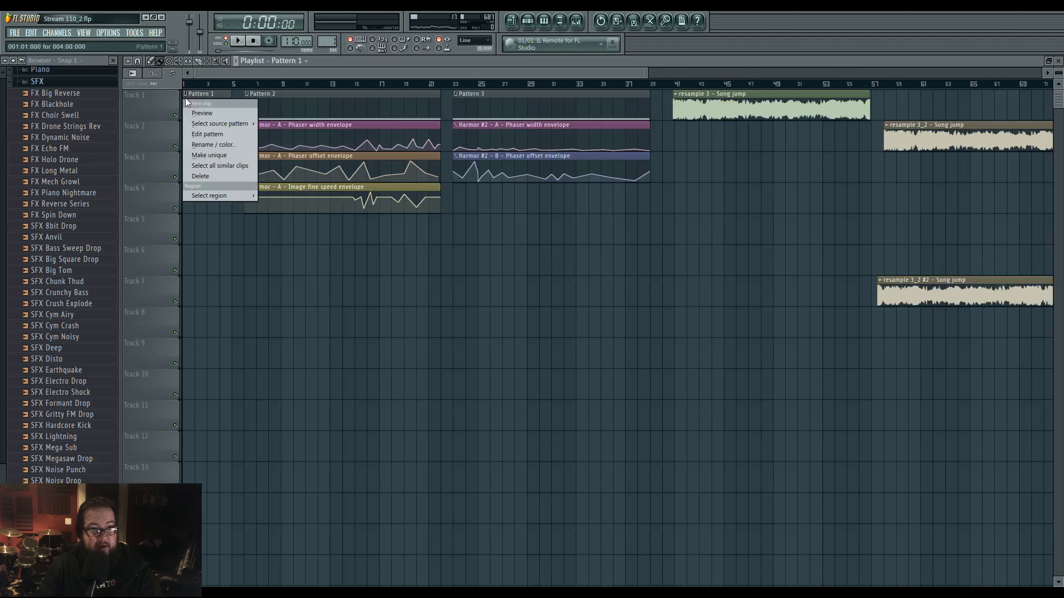
left_click(211, 155)
left_click(636, 336)
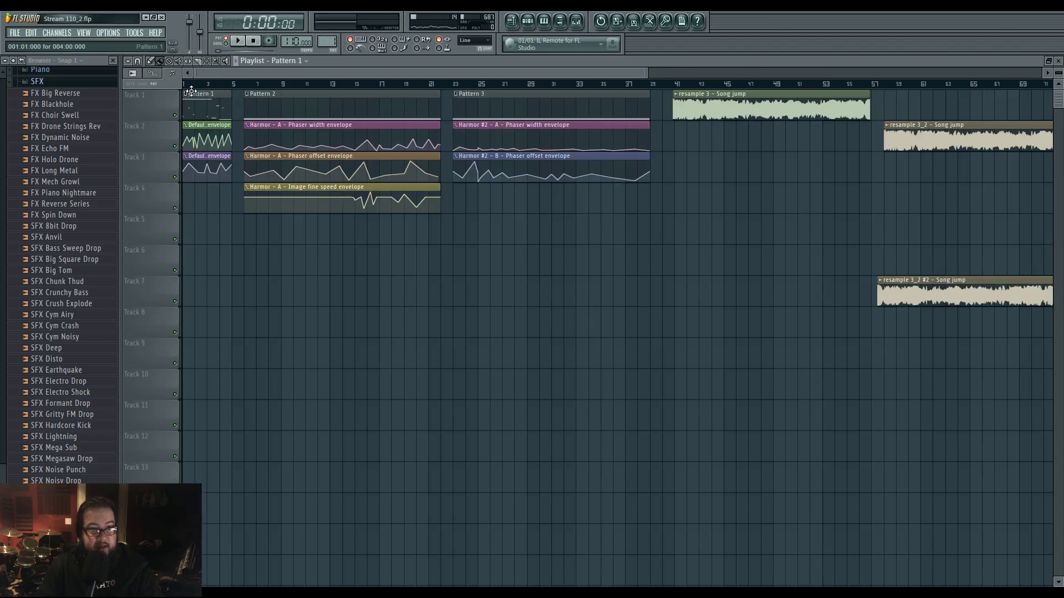
Duplicate Pattern 1 onto Track 6 at bar 1 and make the copy a unique pattern.
right_click(197, 252)
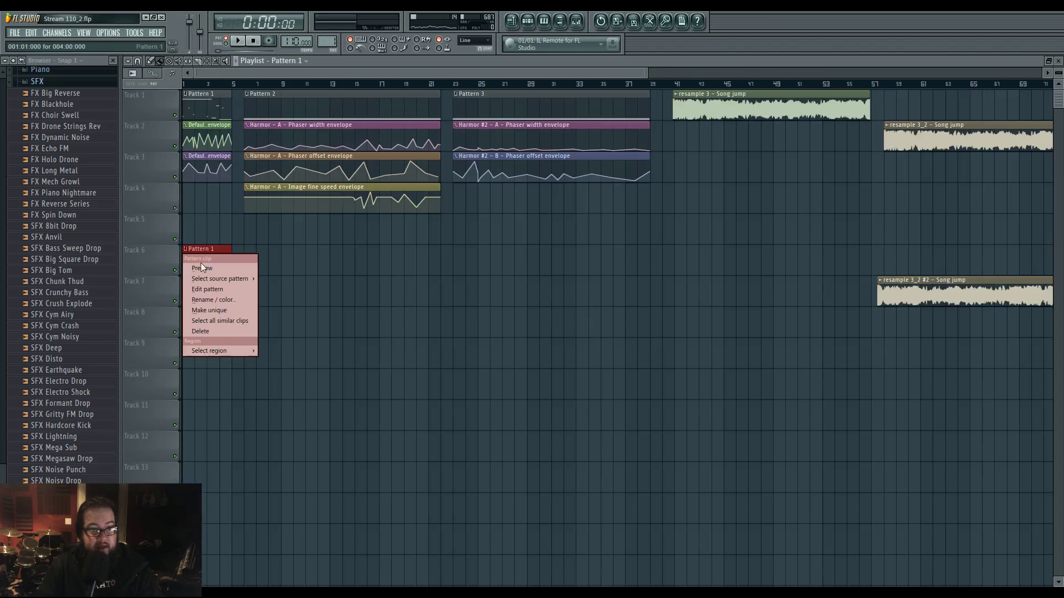
left_click(215, 311)
Shift all clips of the arrangement eight bars later so the song's material starts at bar 9.
scroll(272, 297, "down", 5)
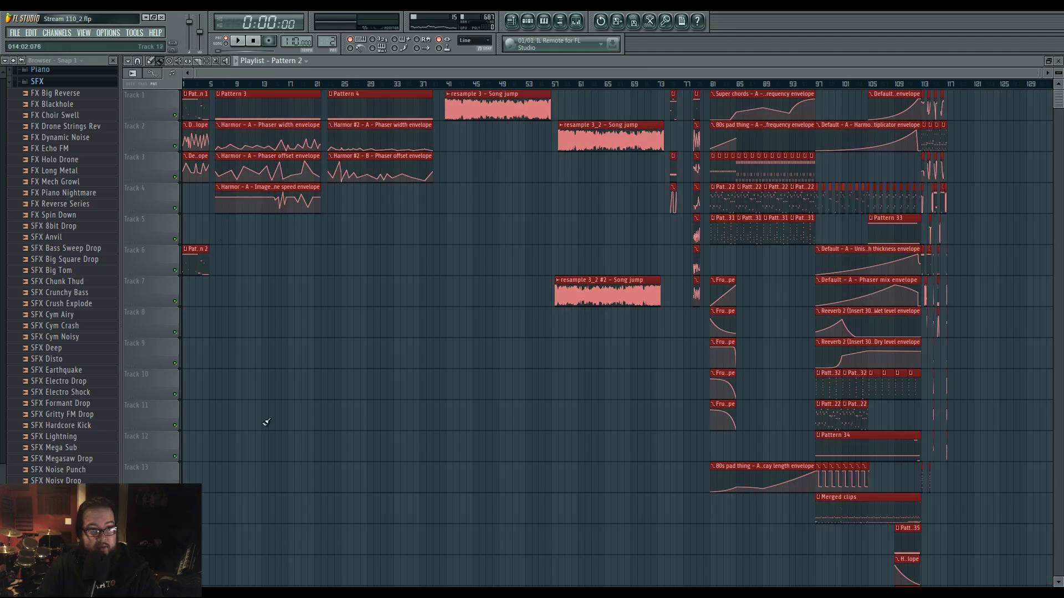
scroll(294, 468, "down", 5)
scroll(295, 467, "up", 5)
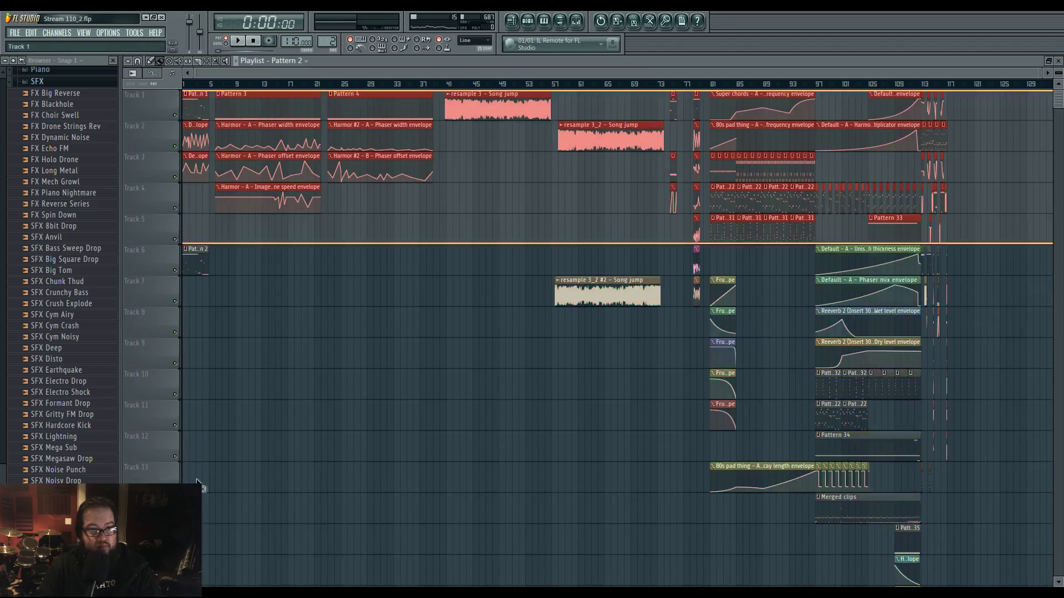
scroll(347, 297, "down", 1)
scroll(347, 297, "up", 1)
left_click_drag(254, 100, 277, 113)
Place Pattern 2 on Track 1 at bar 1, with unique copies of the Filter 1 frequency and width envelopes on Tracks 2 and 3.
left_click(246, 260)
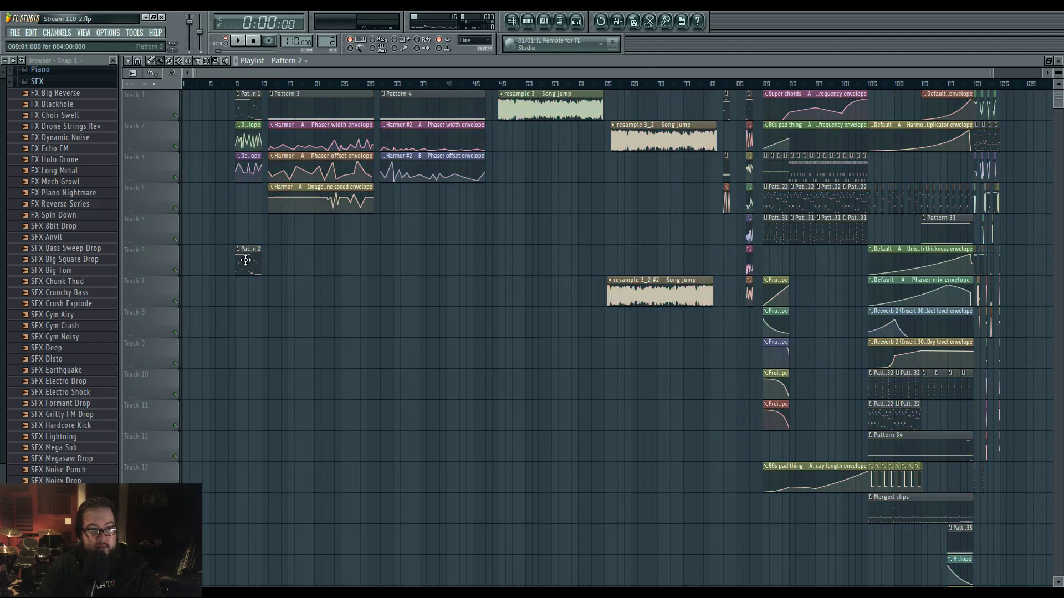
scroll(205, 227, "up", 8)
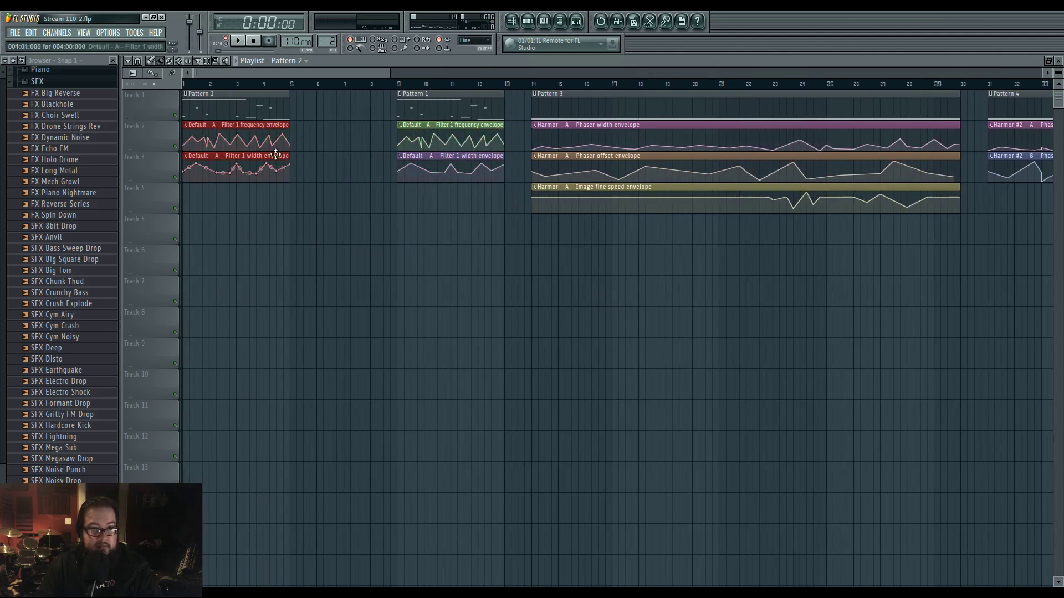
scroll(690, 286, "up", 5)
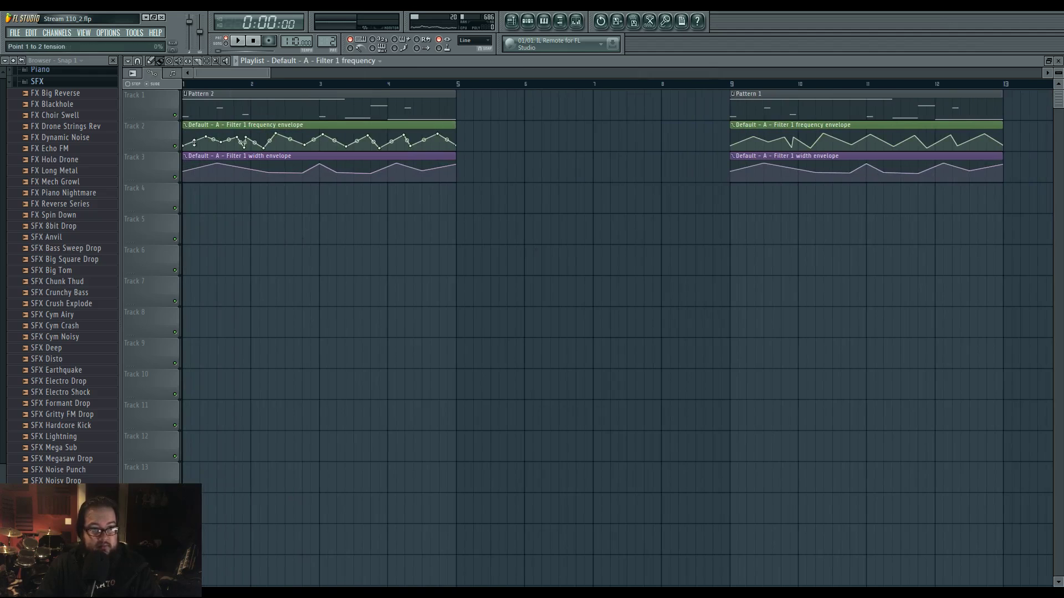
left_click(188, 125)
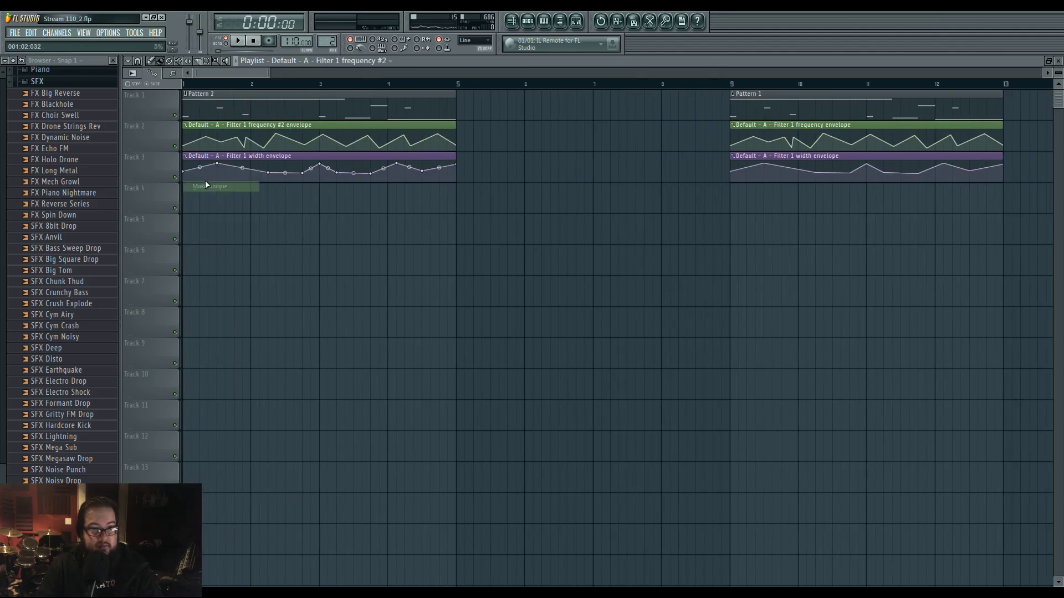
left_click(188, 158)
left_click(209, 217)
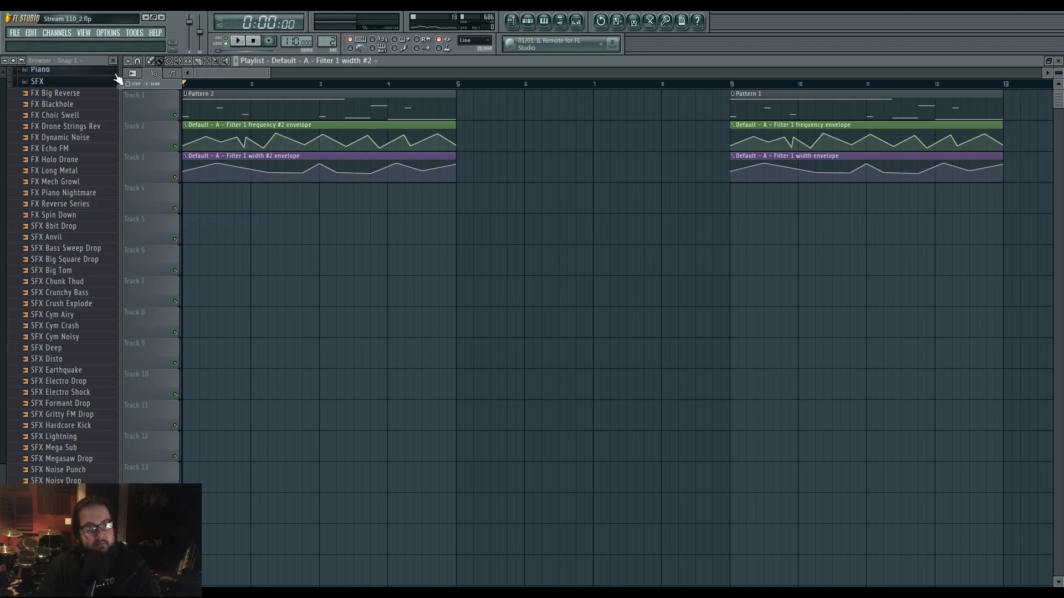
key("space")
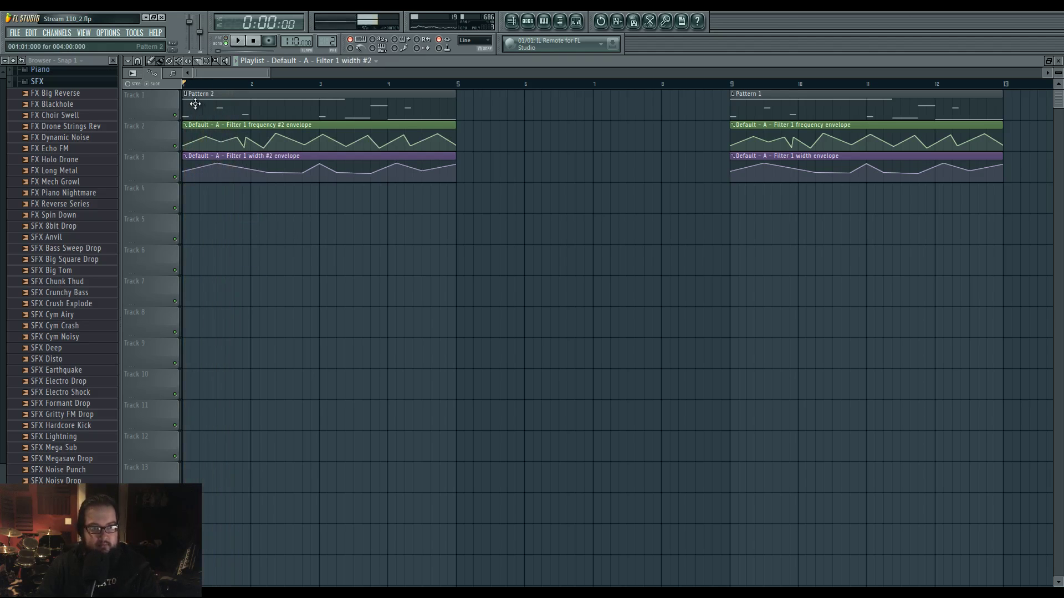
In Pattern 2, lower the bar 1 G4 slide note to C4 and add an A4 slide note around the middle of bar 2.
double_click(202, 107)
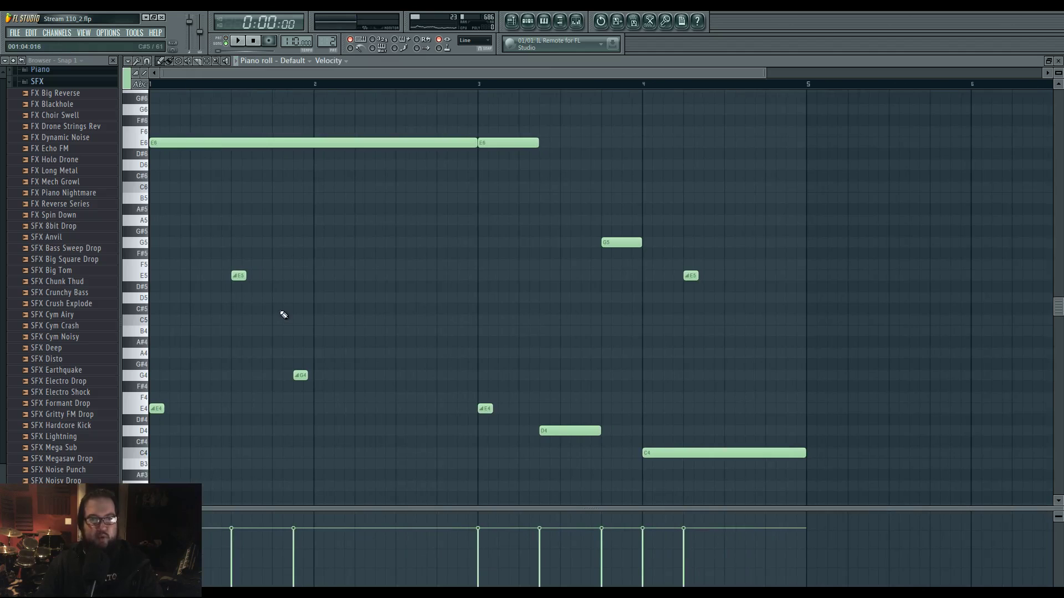
scroll(354, 310, "up", 1)
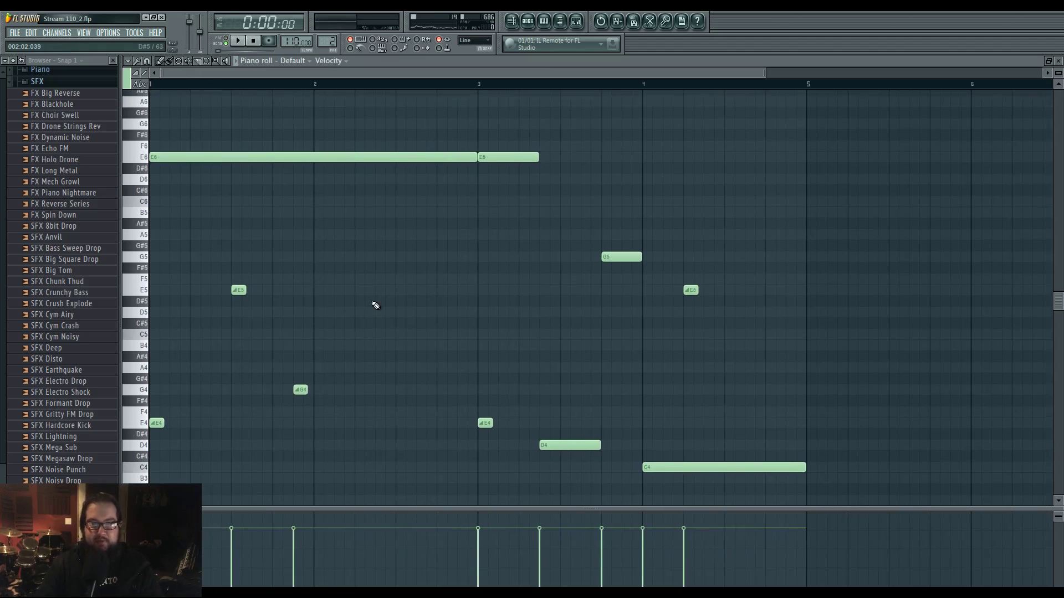
scroll(375, 306, "down", 2)
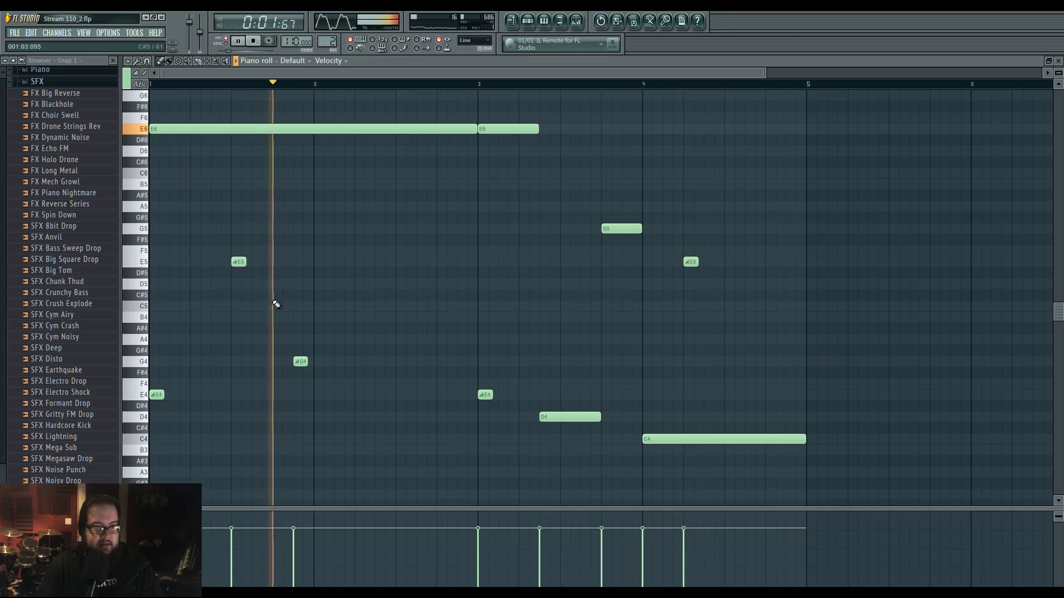
left_click_drag(301, 361, 301, 439)
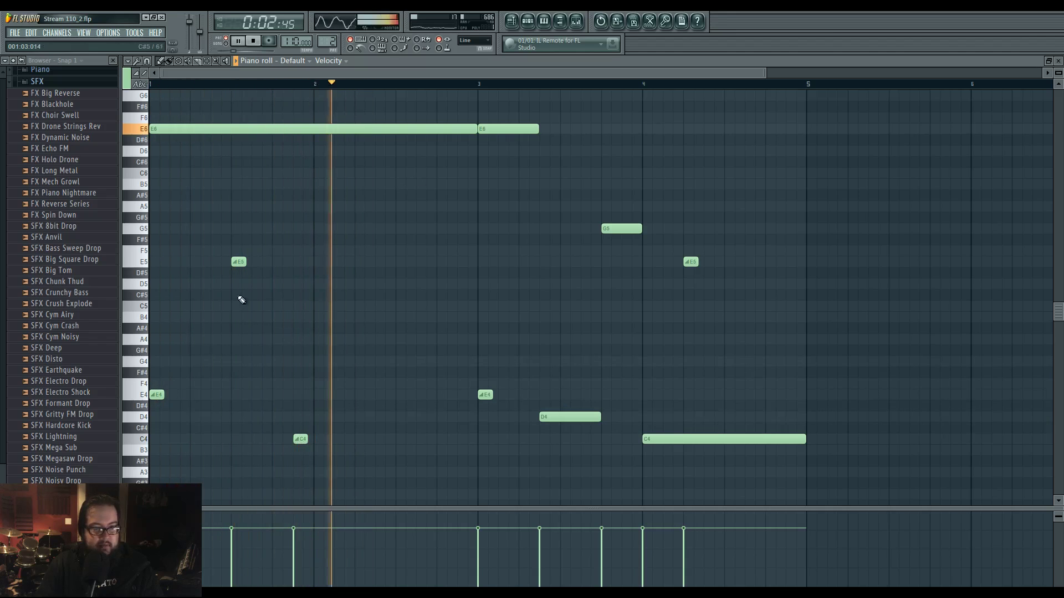
key("space")
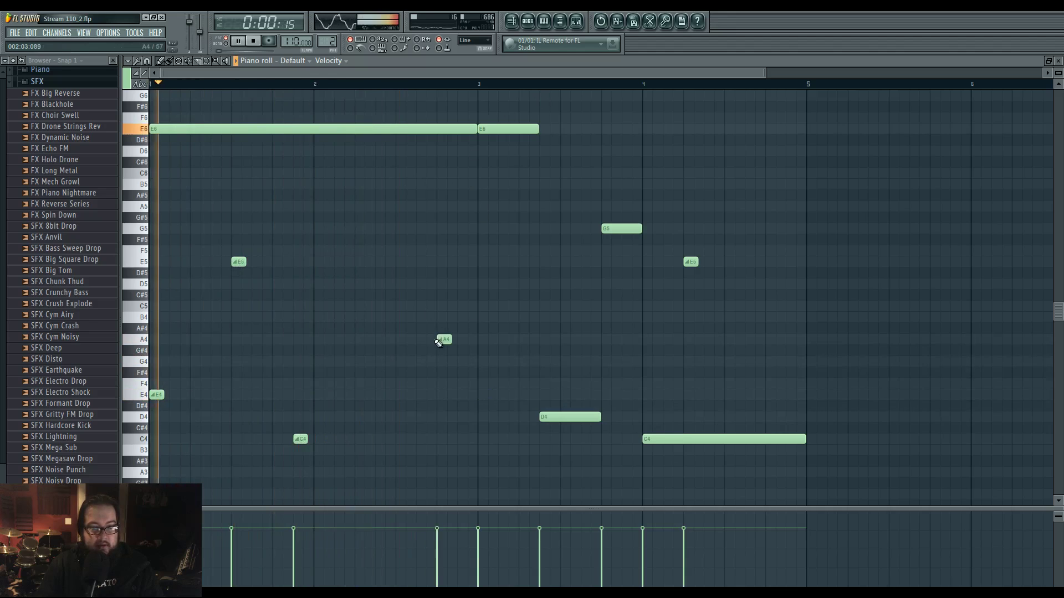
left_click_drag(443, 340, 387, 339)
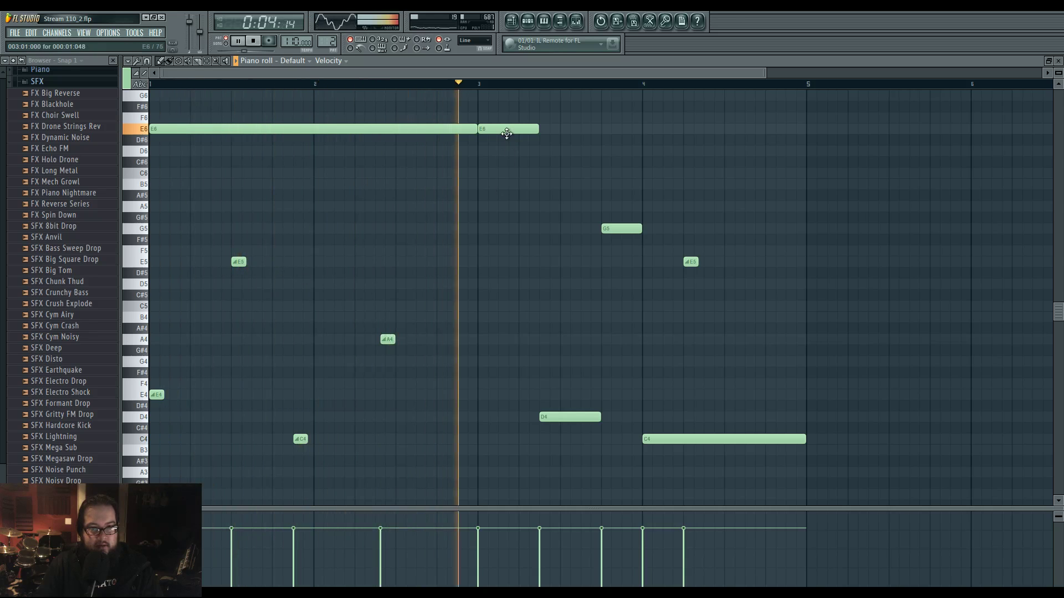
Raise the E5 slide note in bar 4 of Pattern 2 to A5 and listen to the pattern.
scroll(524, 249, "up", 3)
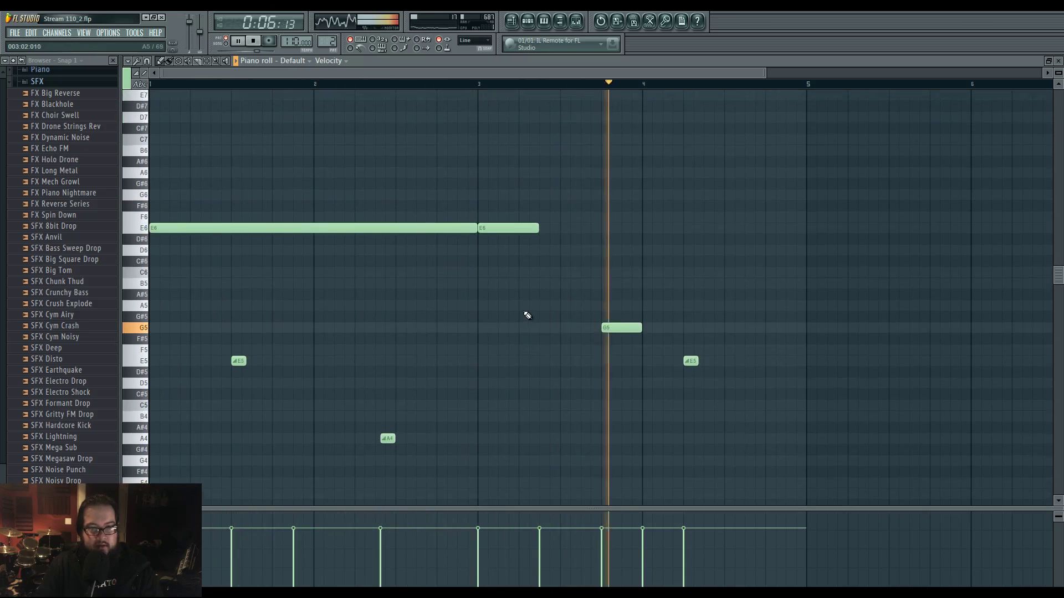
scroll(554, 335, "down", 3)
scroll(584, 332, "up", 2)
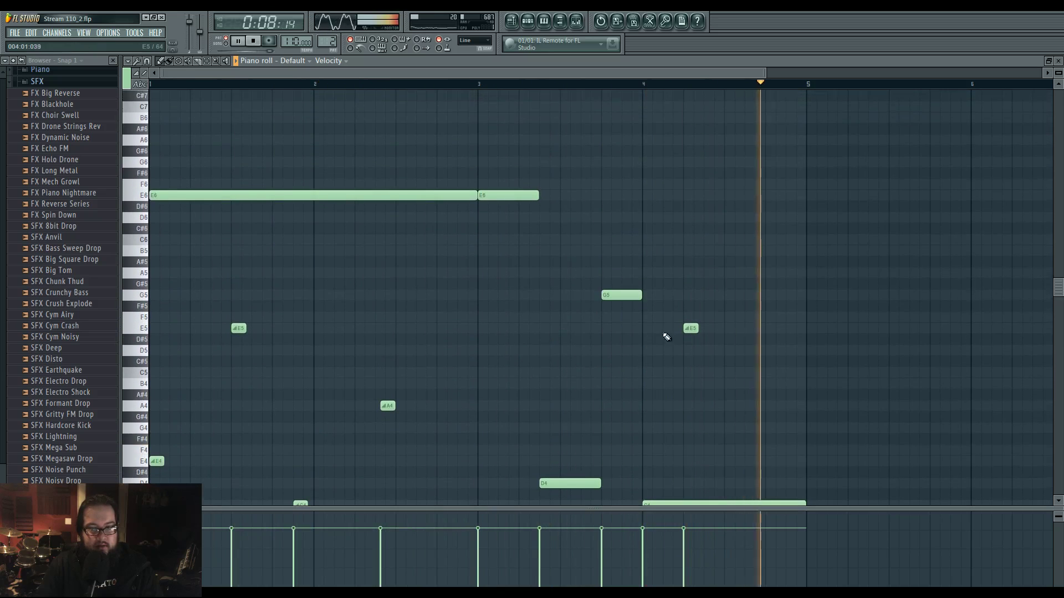
left_click_drag(692, 328, 692, 275)
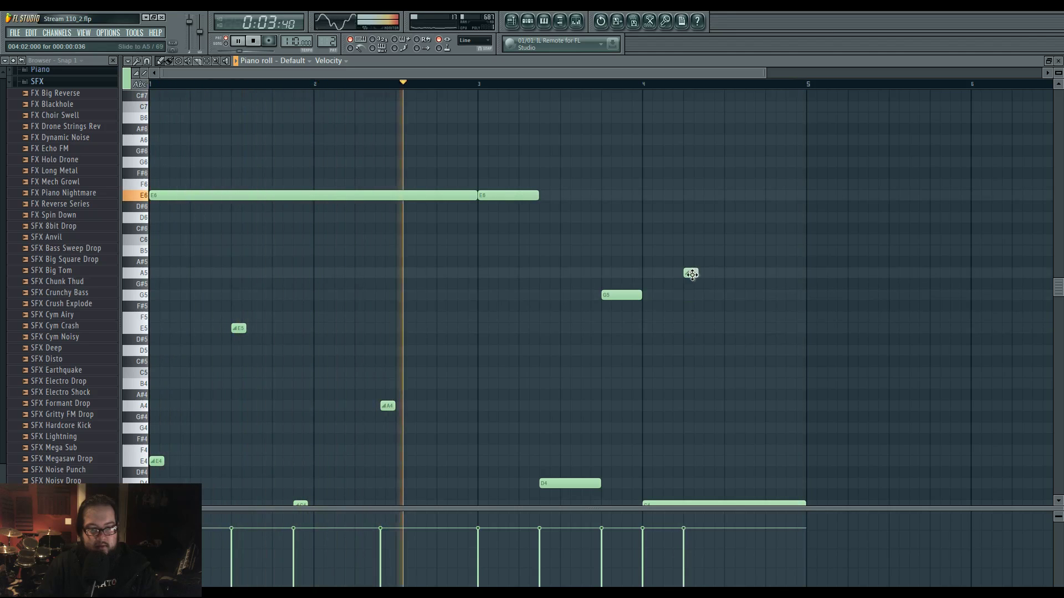
mouse_move(692, 275)
left_mouse_down()
mouse_move(693, 319)
mouse_move(692, 274)
left_mouse_up()
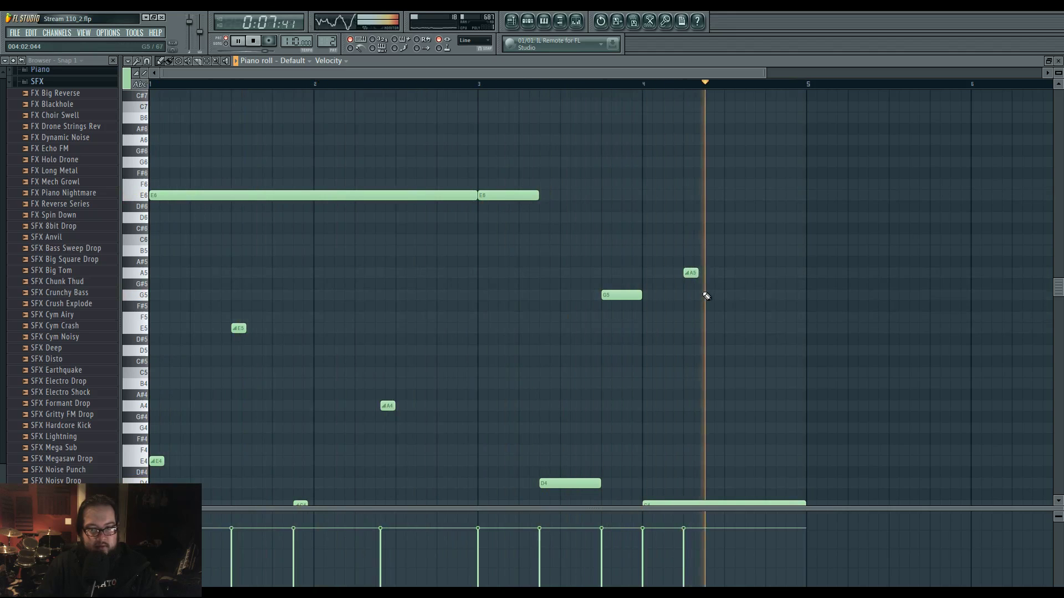
In bar 3 of Pattern 2, lower the E6 note to D6, add a lengthened D5 slide note below it, and listen.
scroll(612, 349, "down", 3)
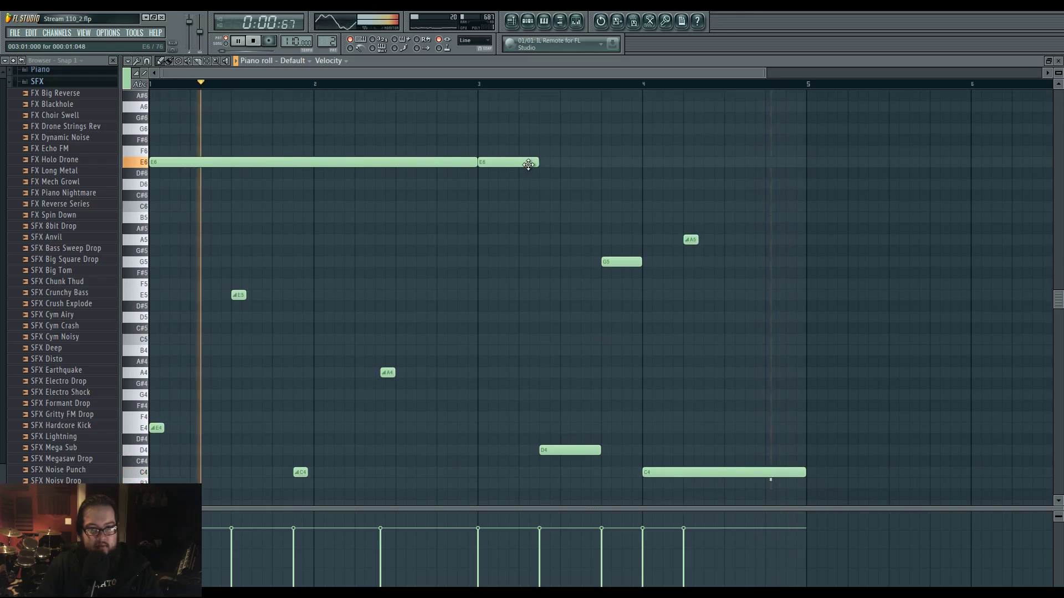
left_click_drag(524, 162, 525, 184)
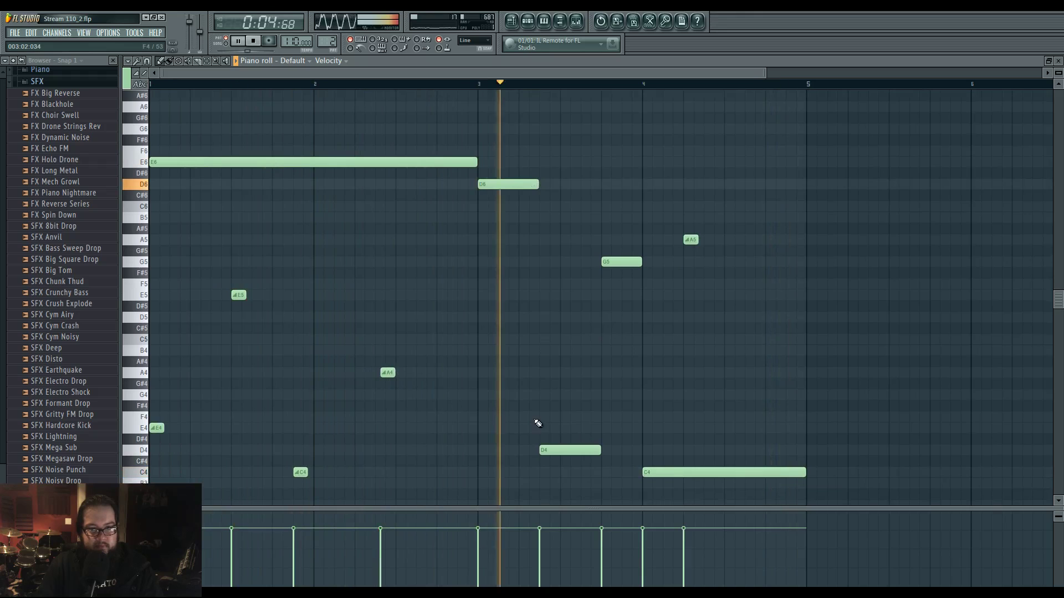
left_click(521, 317)
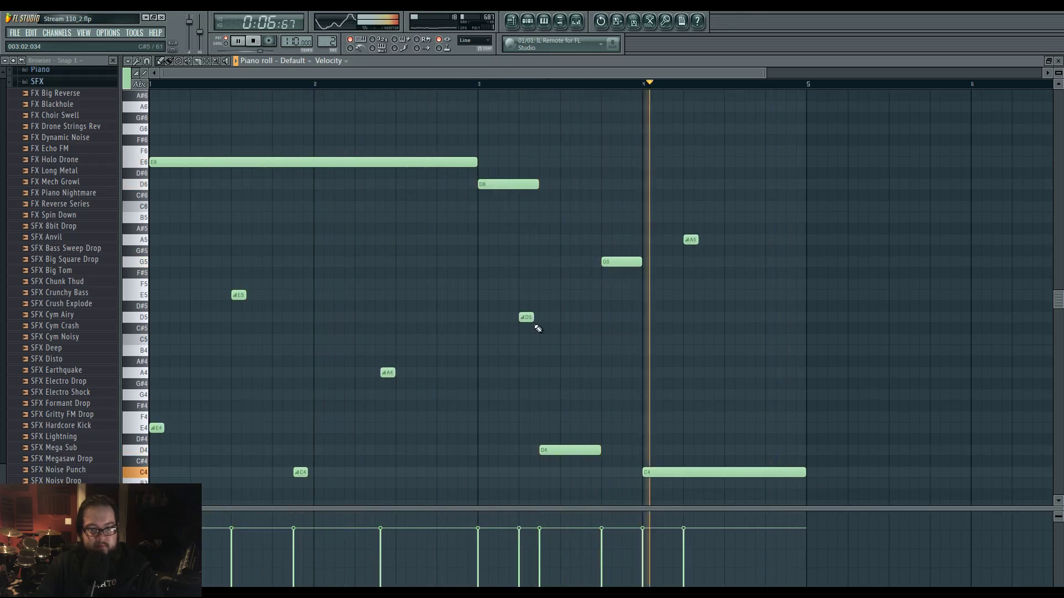
left_click(478, 83)
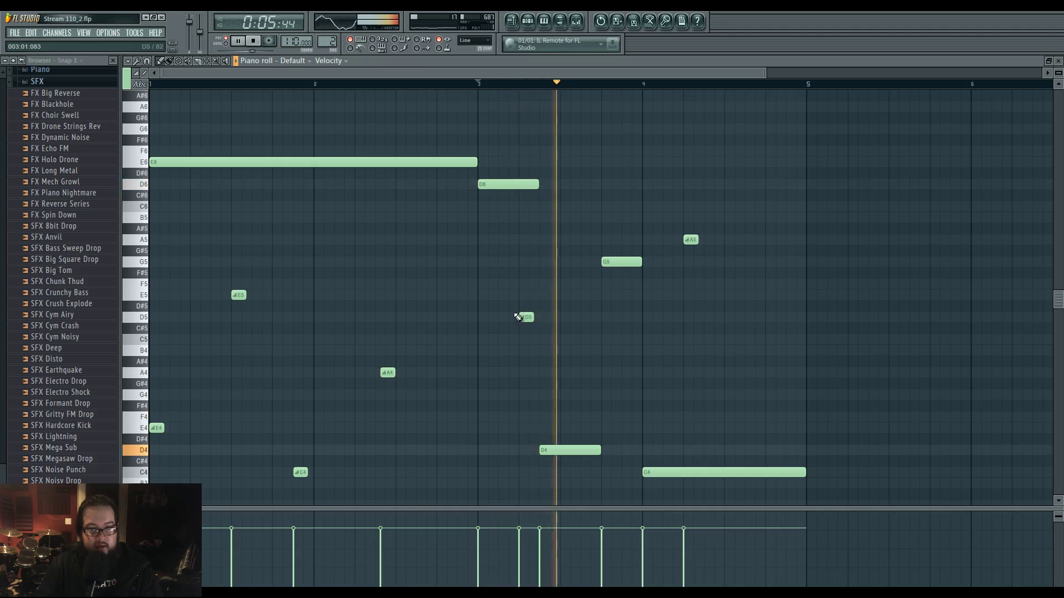
mouse_move(527, 318)
left_mouse_down()
mouse_move(514, 317)
mouse_move(533, 318)
left_mouse_up()
key("space")
key("space")
key("space")
key("space")
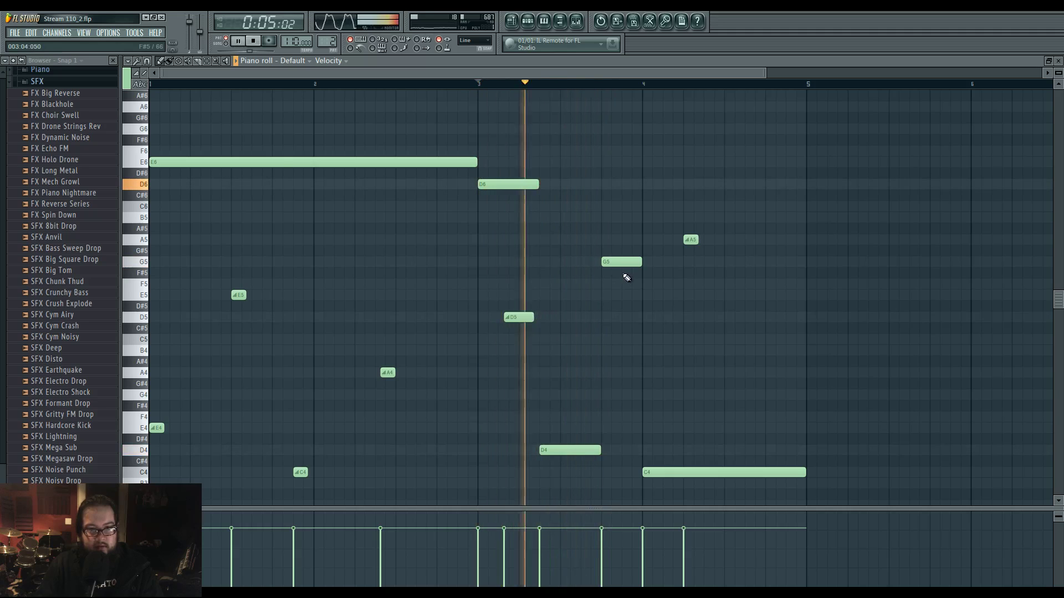
Replace the D4 and G5 notes in bar 3 with a single C5 note that lasts until bar 4.
left_click_drag(625, 263, 618, 339)
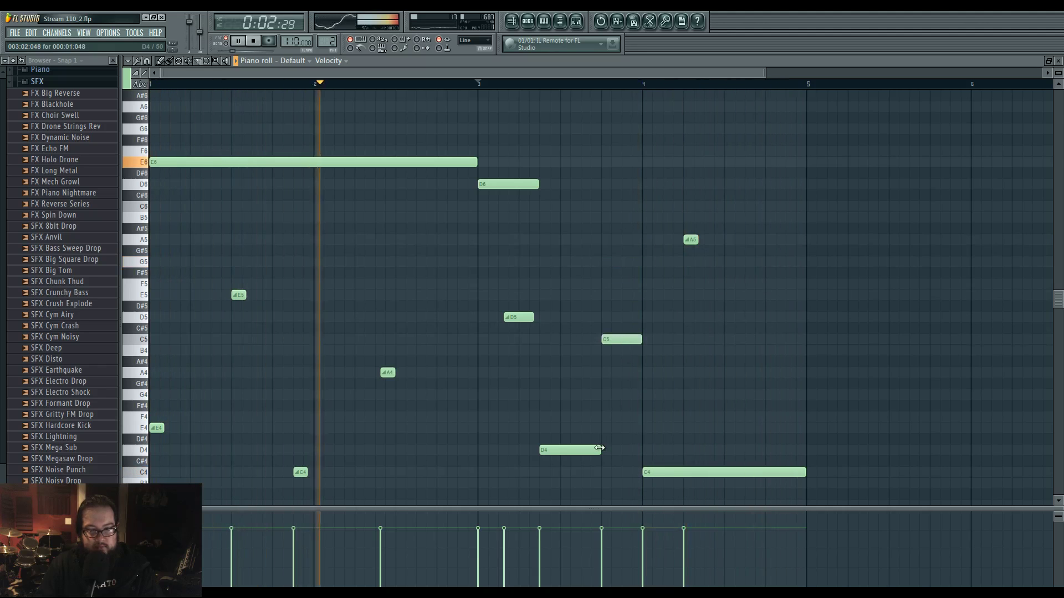
left_click_drag(589, 449, 642, 343)
right_click(621, 339)
In the playlist, thin out the Filter 1 frequency #2 envelope's points in bars 1 and 2 for slower, shallower sweeps.
left_click(511, 22)
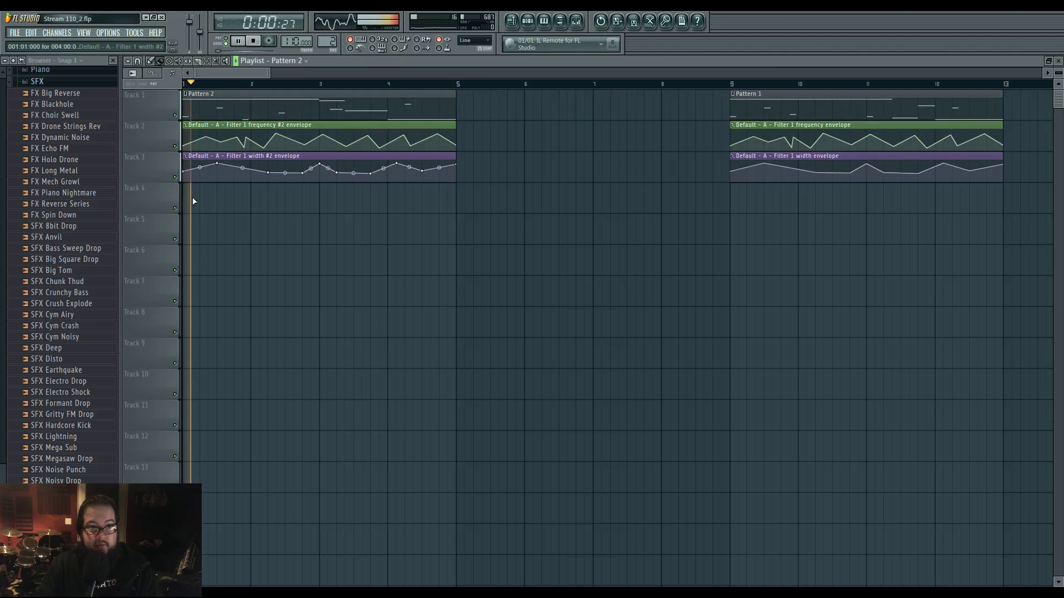
scroll(221, 188, "up", 3)
scroll(250, 230, "down", 2)
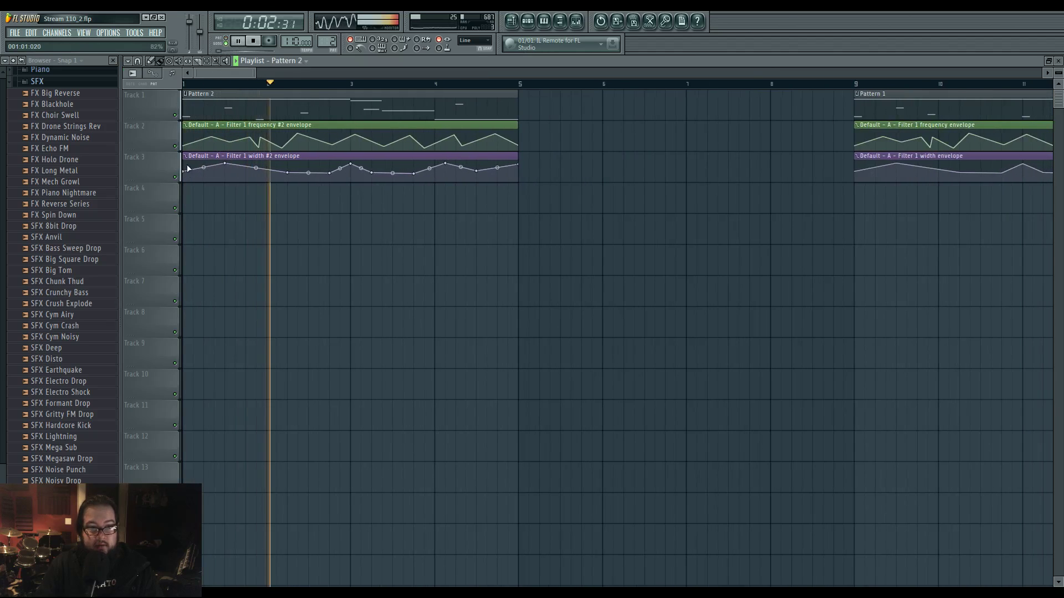
left_click(229, 145)
right_click(228, 143)
left_click(243, 162)
right_click(250, 138)
left_click(266, 156)
right_click(262, 140)
left_click(277, 159)
right_click(292, 138)
left_click(308, 157)
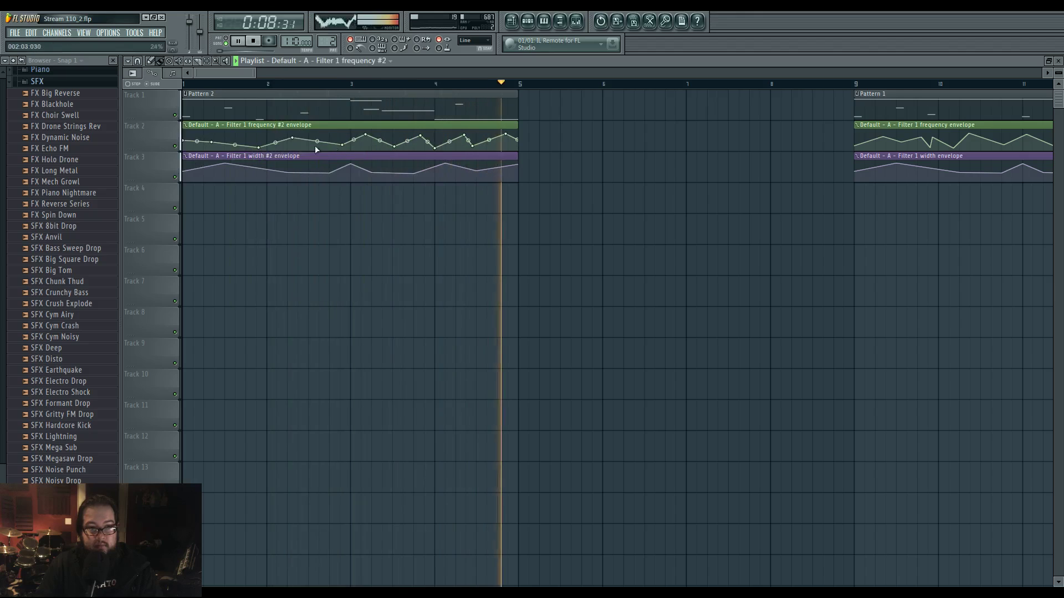
Reshape the Filter 1 frequency #2 envelope to peak mid-bar 3, dip before bar 4 and peak again early in bar 4.
right_click(365, 135)
left_click(382, 153)
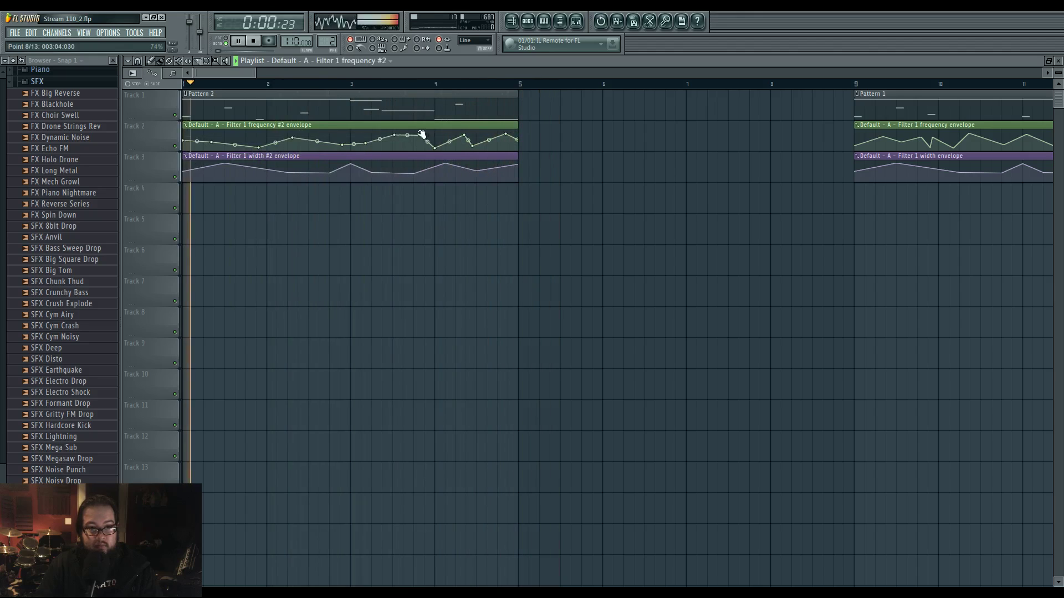
right_click(465, 136)
left_click(476, 149)
right_click(474, 147)
left_click(488, 160)
right_click(476, 150)
right_click(456, 146)
right_click(445, 136)
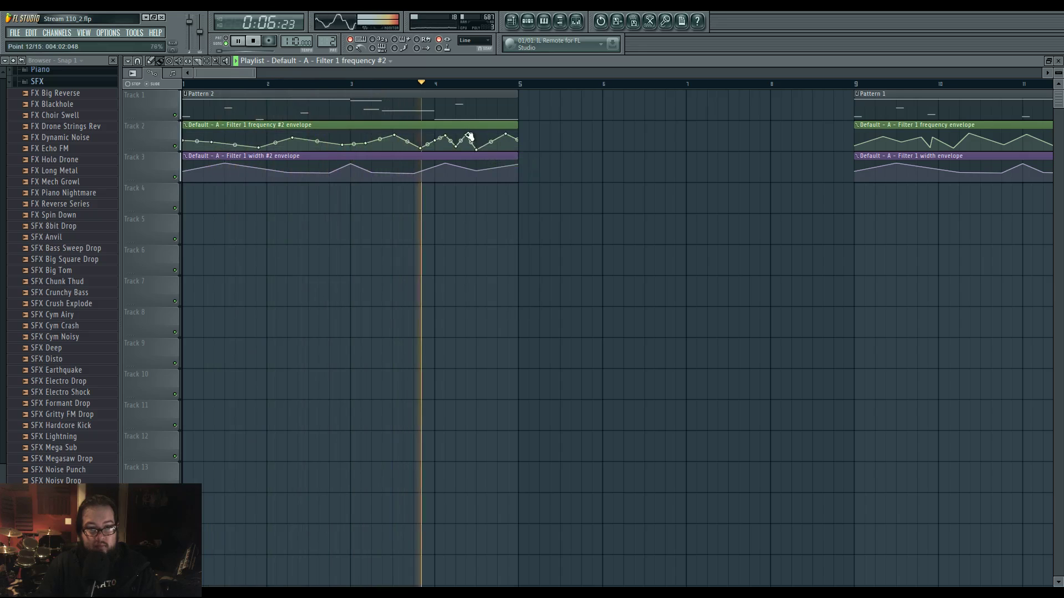
Remove the surplus points in bar 4 of the frequency #2 envelope, leaving a curved rise to a peak near its end.
right_click(481, 145)
left_click(501, 150)
key("space")
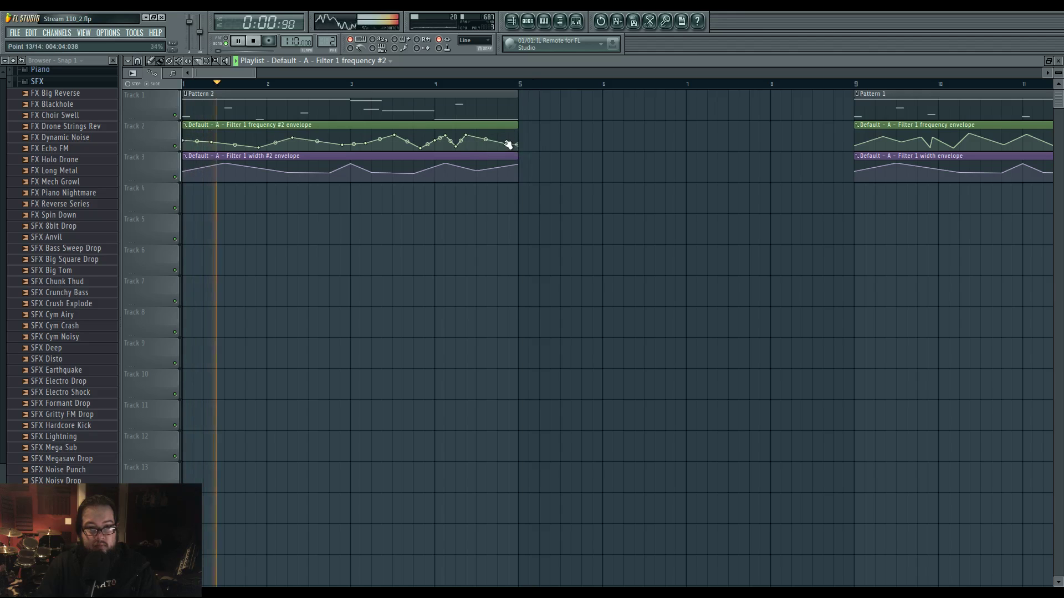
right_click(469, 137)
left_click(481, 151)
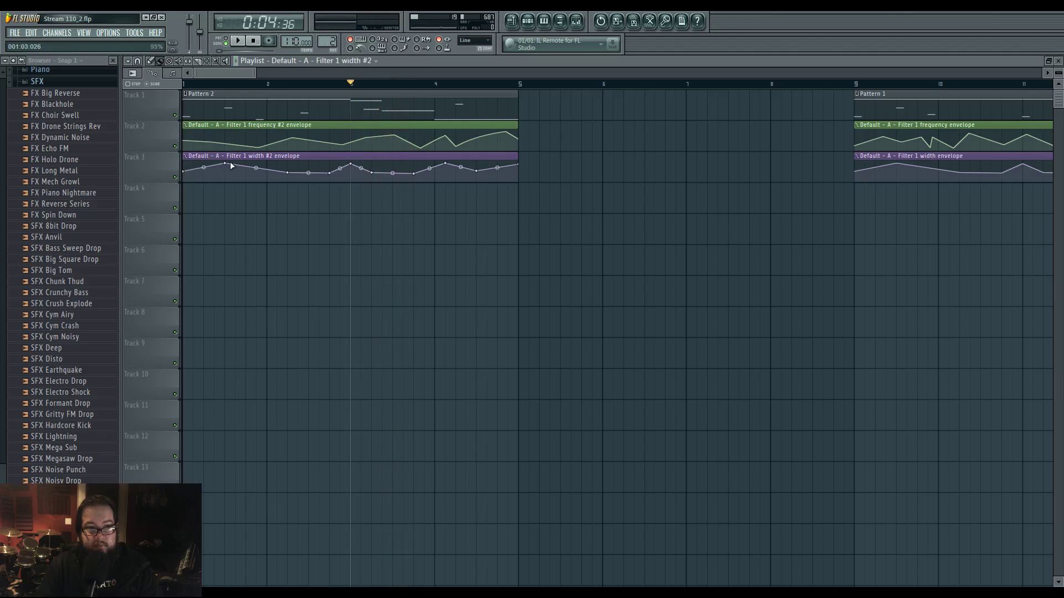
Reshape the Filter 1 width #2 envelope with peaks early in bar 3 and at bar 4, followed by a dip early in bar 4.
right_click(352, 171)
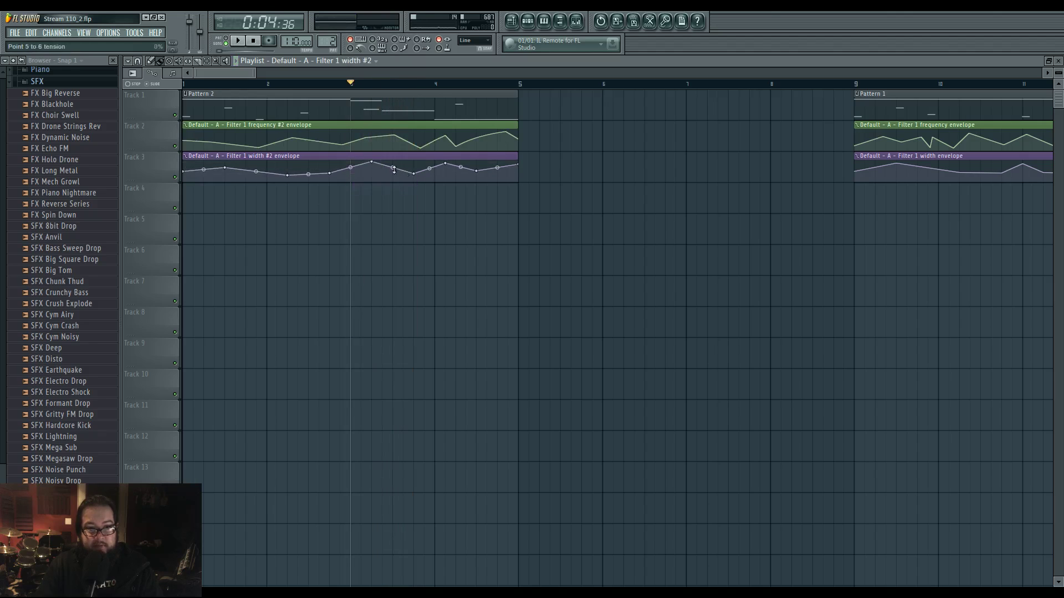
key("space")
right_click(445, 164)
left_click(462, 178)
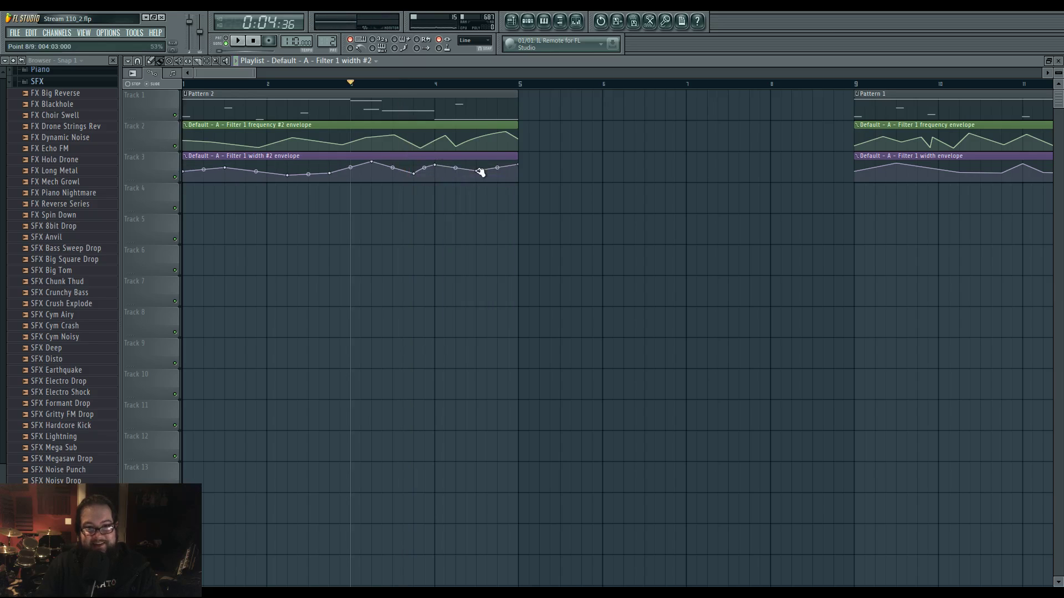
key("space")
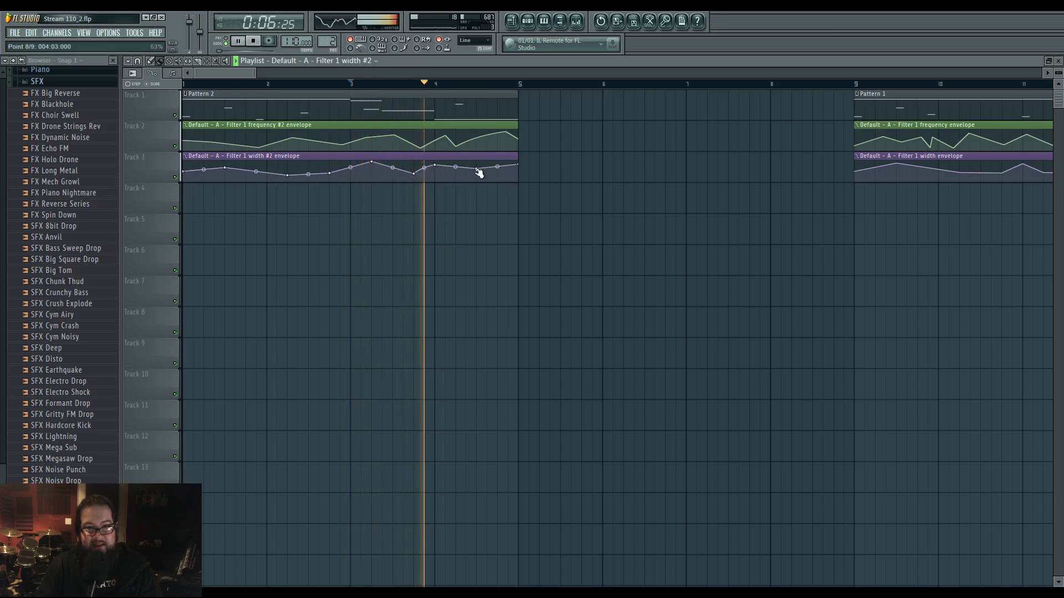
left_click(454, 179)
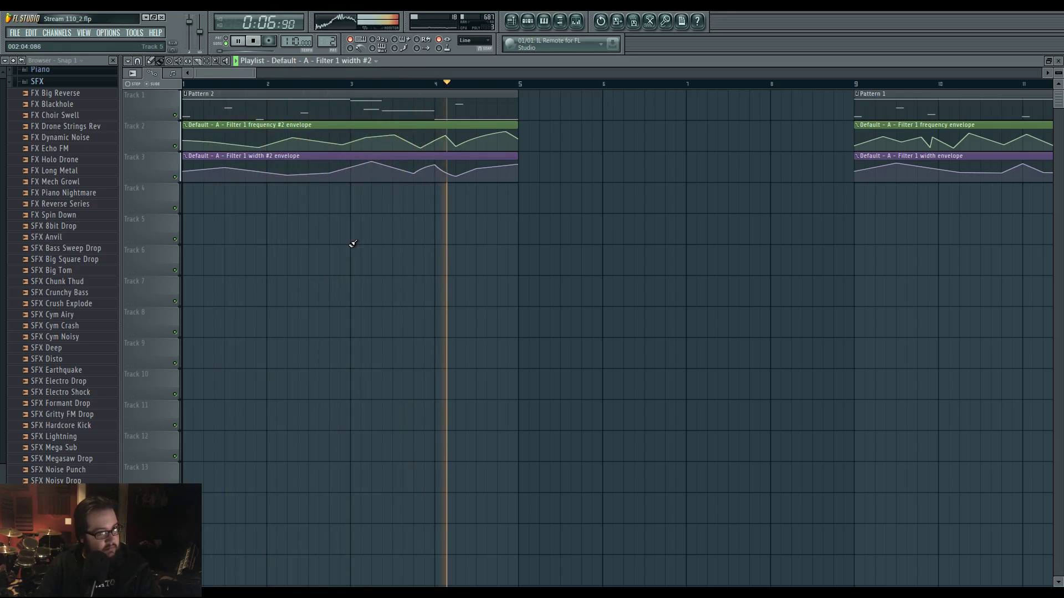
Select bars 1 to 4 of the playlist and clear the Edison recorder on mixer Insert 1.
left_click(529, 21)
right_click(333, 268)
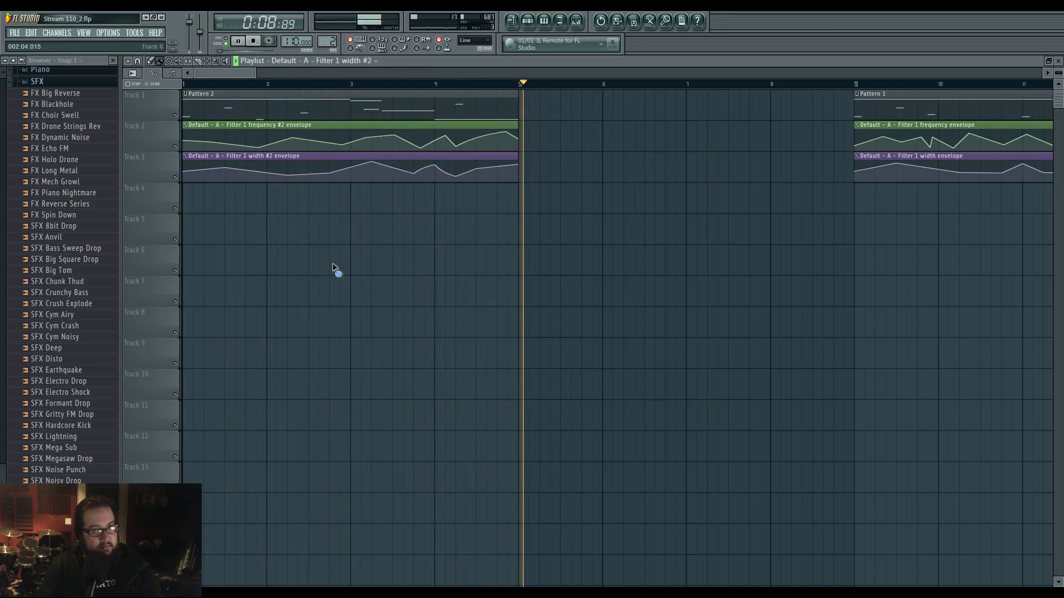
left_click_drag(518, 85, 87, 66)
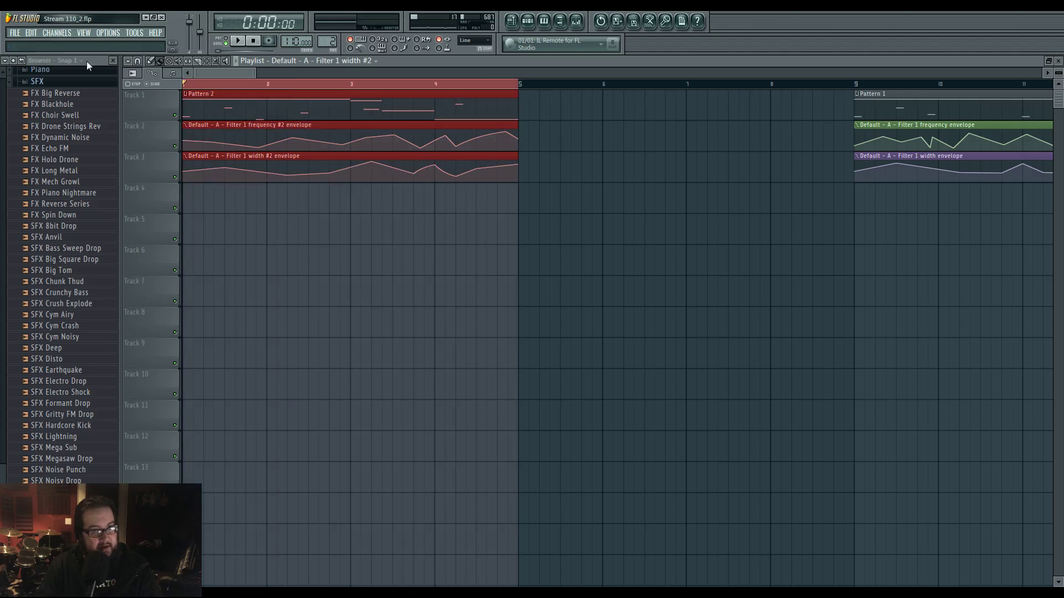
left_click(563, 22)
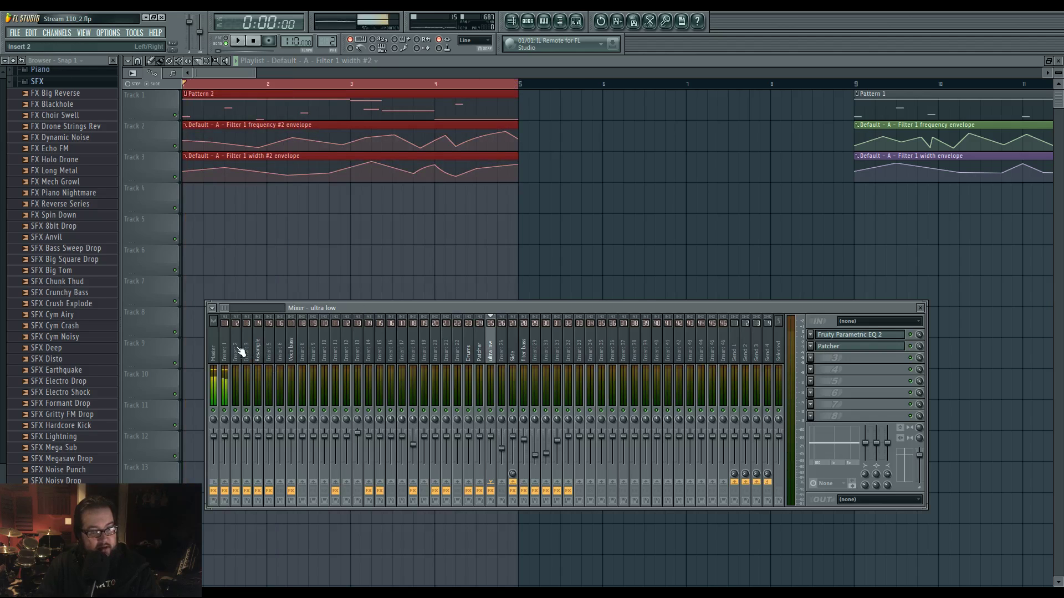
left_click(865, 336)
key("Delete")
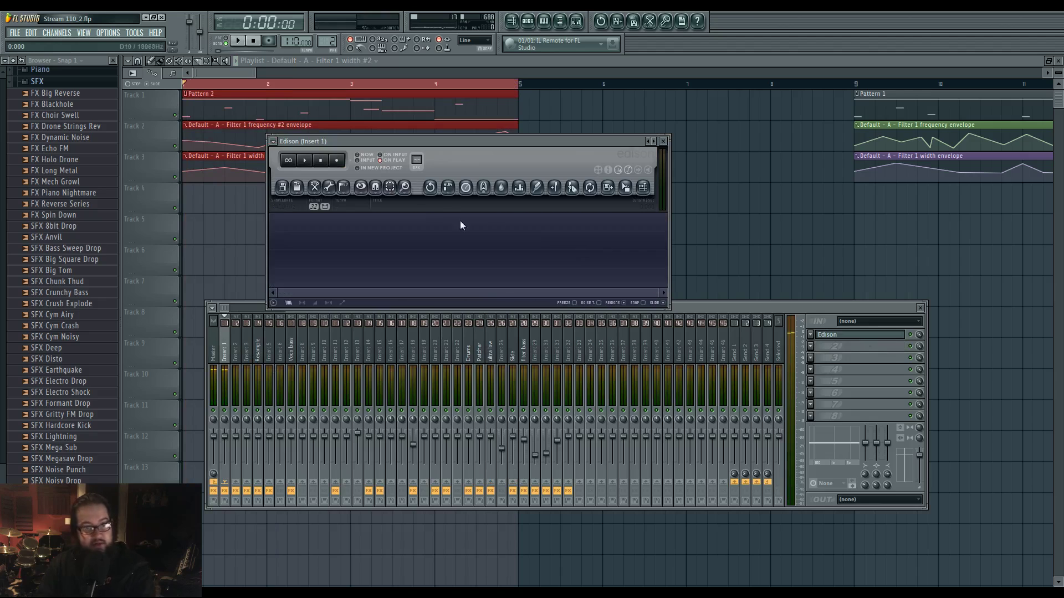
Record the playback of the selected four bars into Edison on Insert 1.
left_click(230, 42)
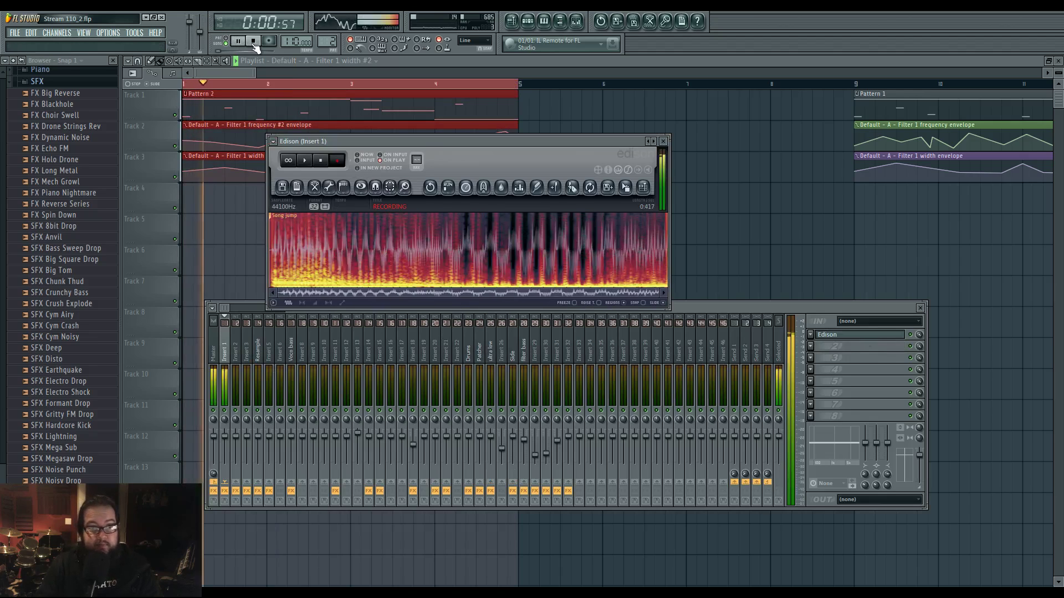
left_click_drag(417, 141, 493, 205)
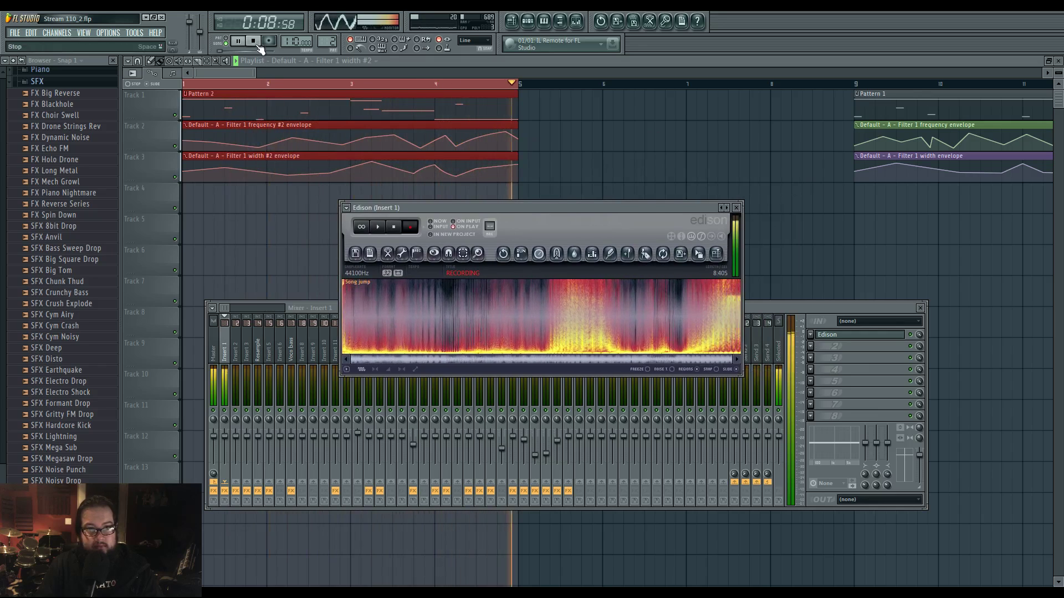
key("space")
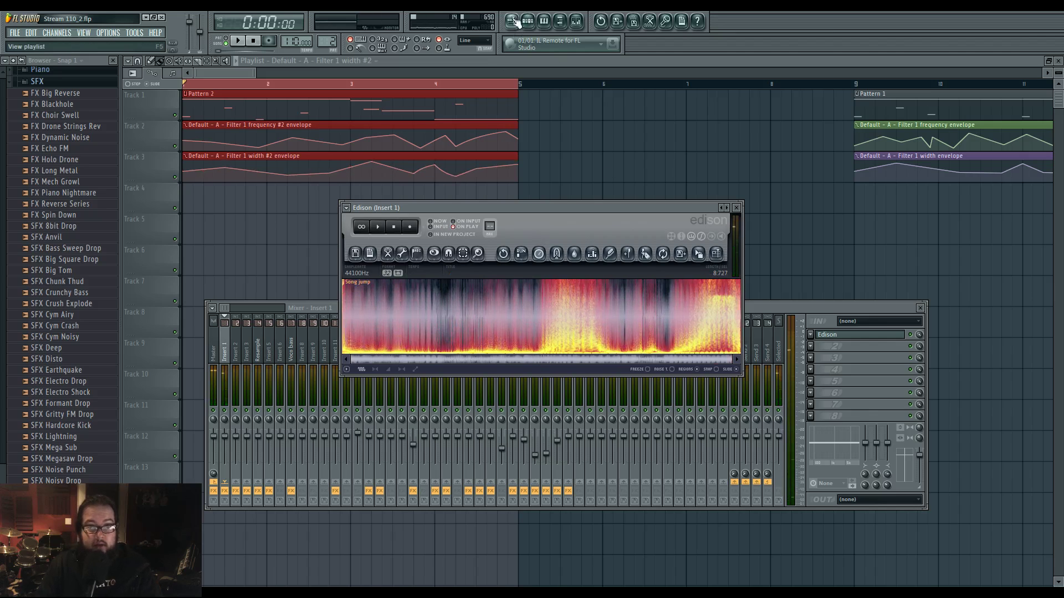
Listen to the arrangement from Pattern 1 at bar 9 and from Pattern 3 at bar 14.
key("F6")
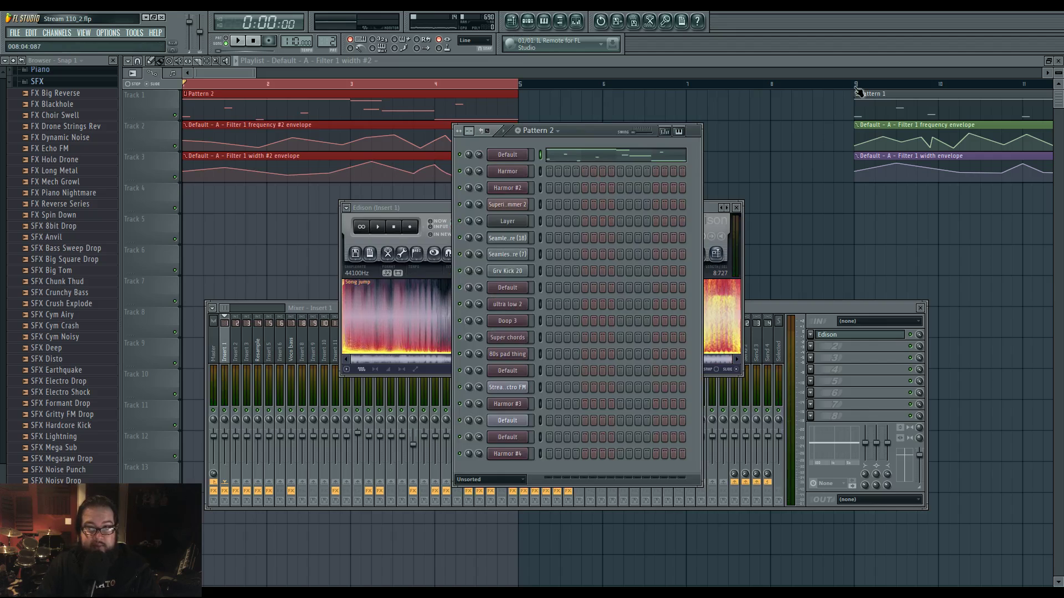
key("F12")
scroll(397, 292, "left", 3)
scroll(413, 287, "down", 4)
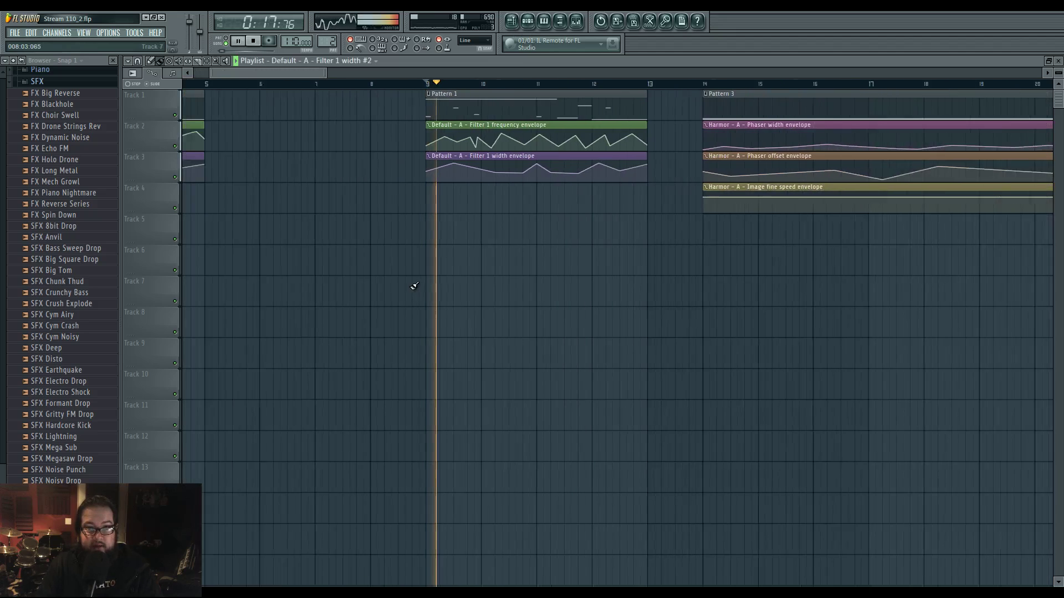
left_click_drag(373, 299, 250, 314)
scroll(333, 221, "right", 3)
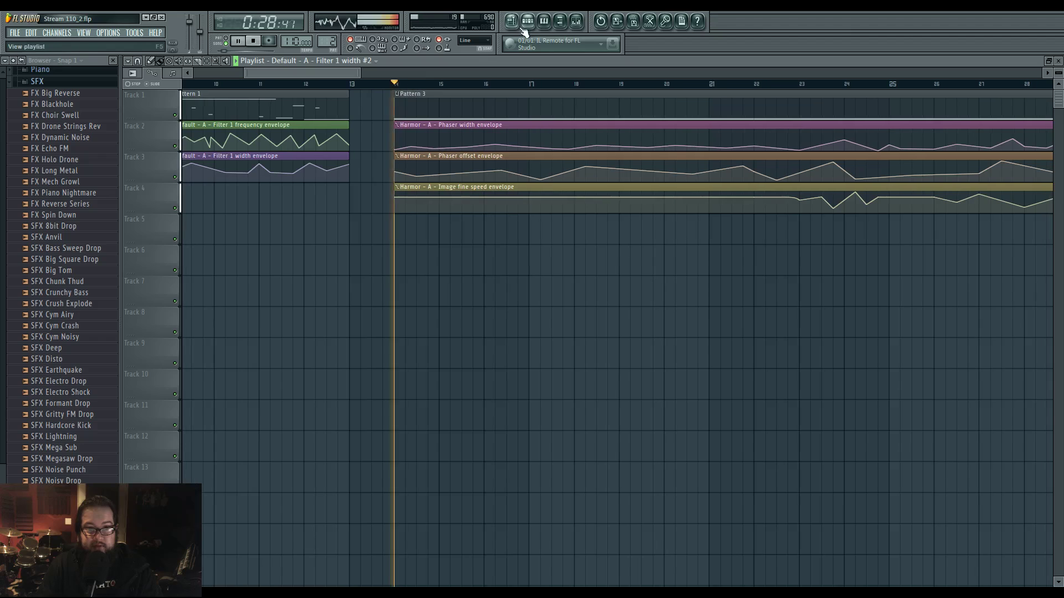
left_click(527, 22)
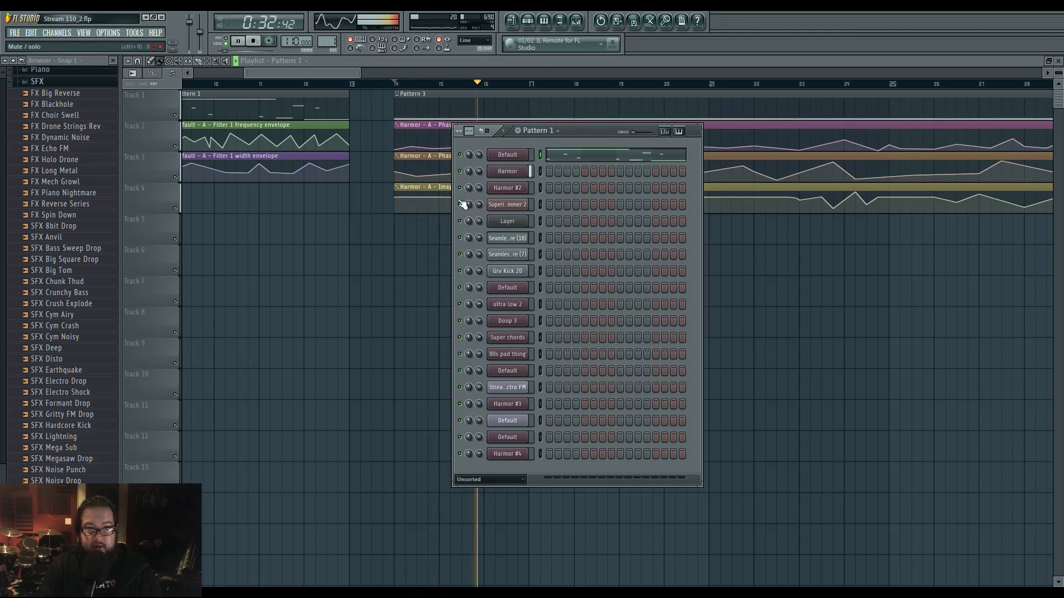
key("F6")
scroll(413, 235, "down", 6)
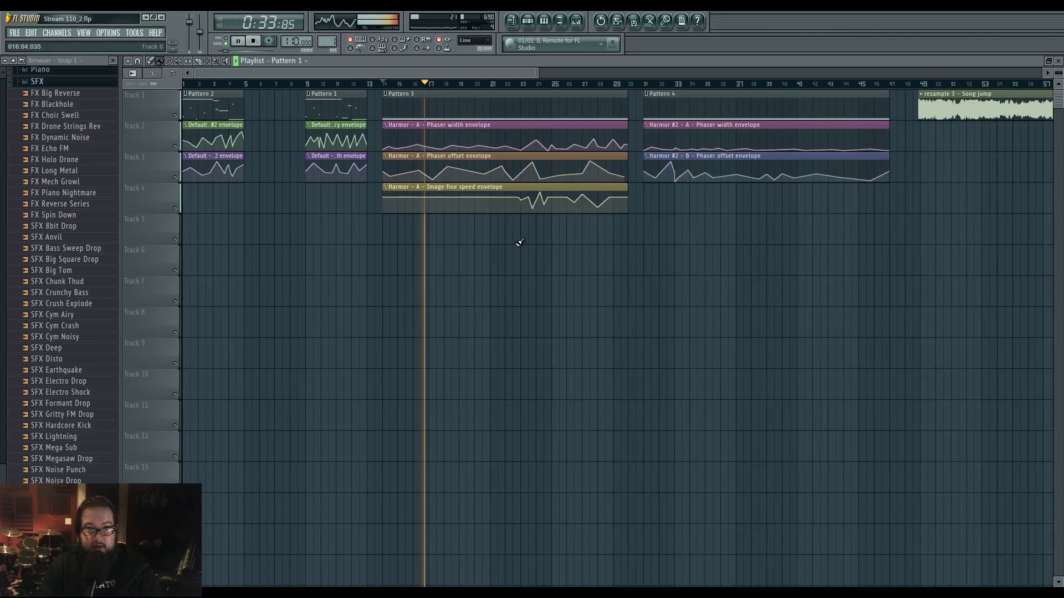
scroll(499, 261, "up", 3)
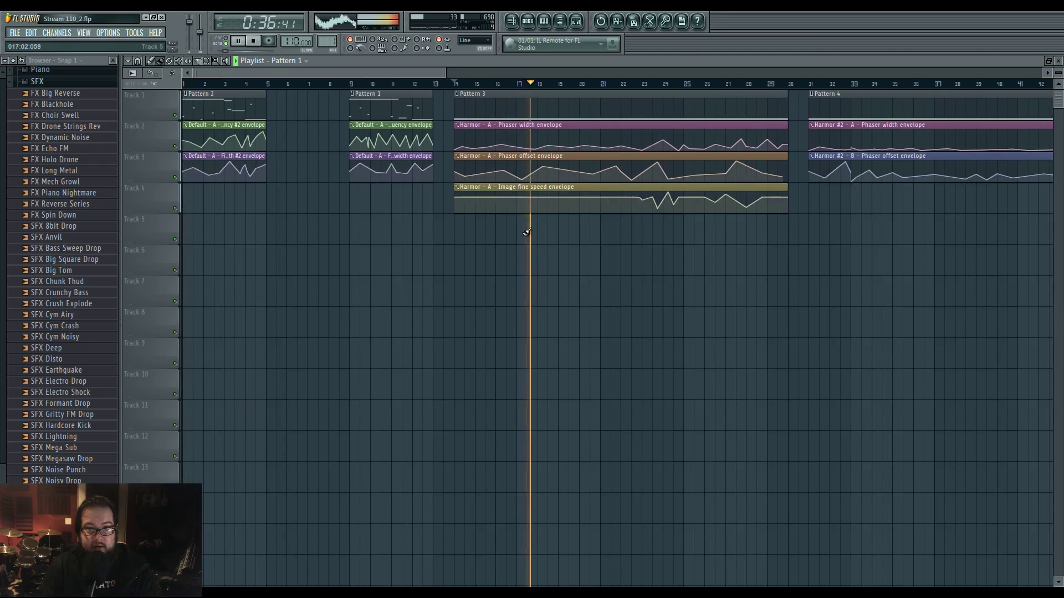
Examine Pattern 3's Harmor notes and channel, along with the Edison recordings on mixer Inserts 2 and 1.
left_click(527, 22)
key("F7")
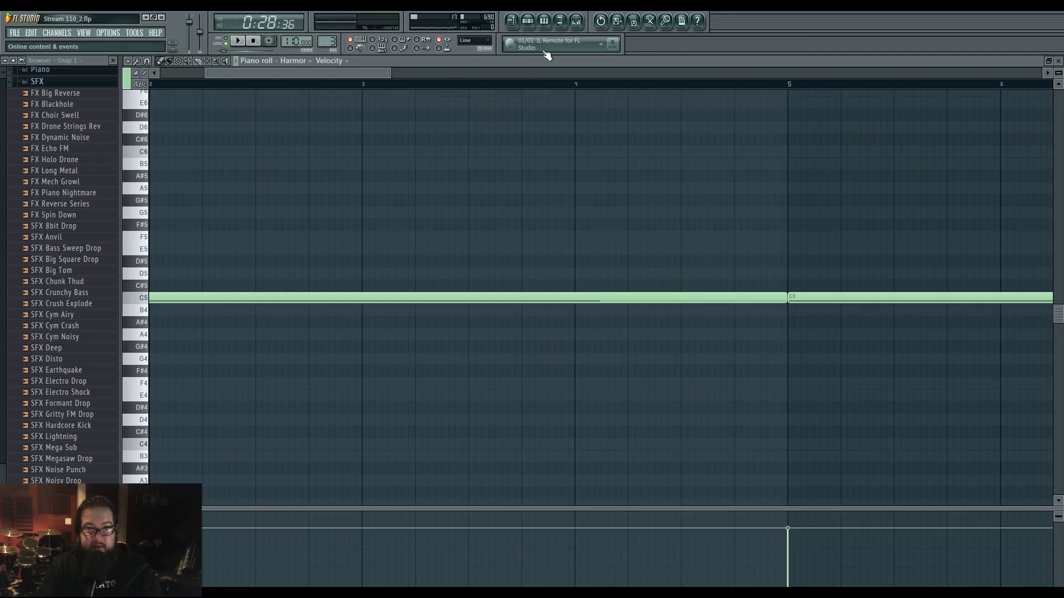
left_click(527, 21)
left_click(517, 173)
key("F9")
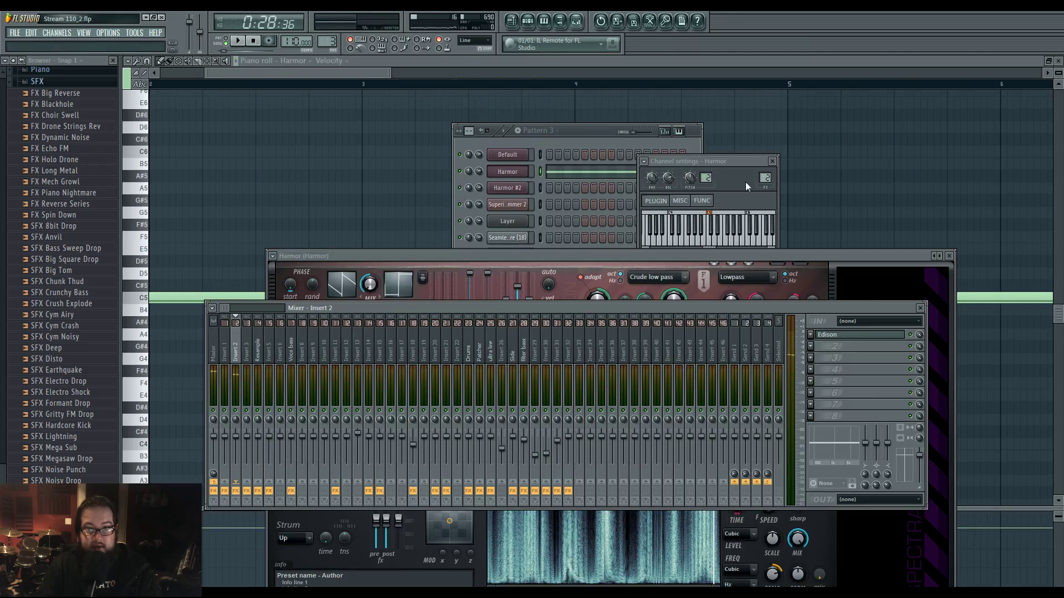
left_click(835, 335)
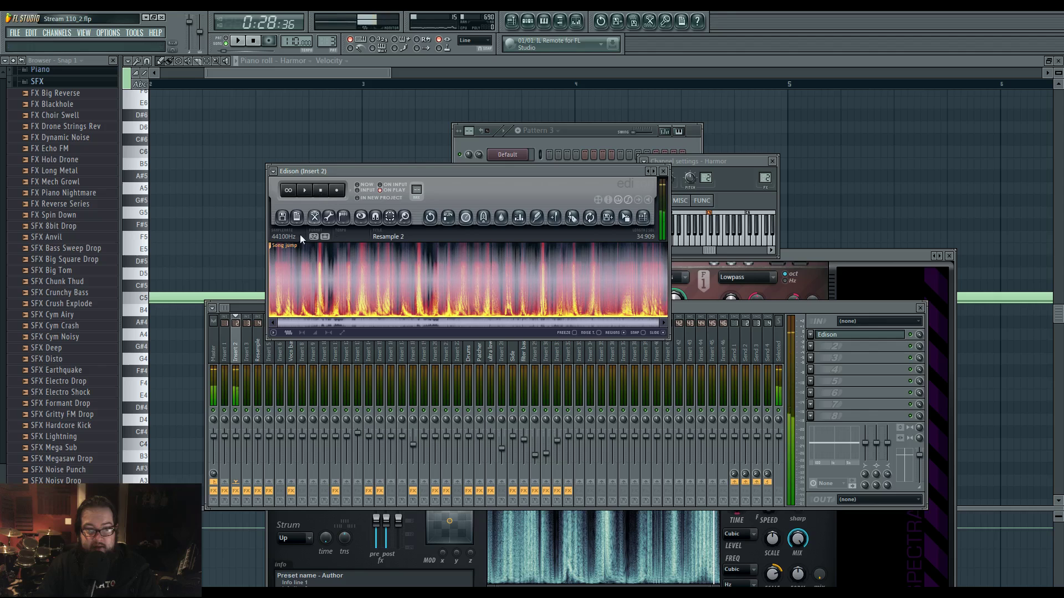
left_click(226, 349)
left_click(826, 339)
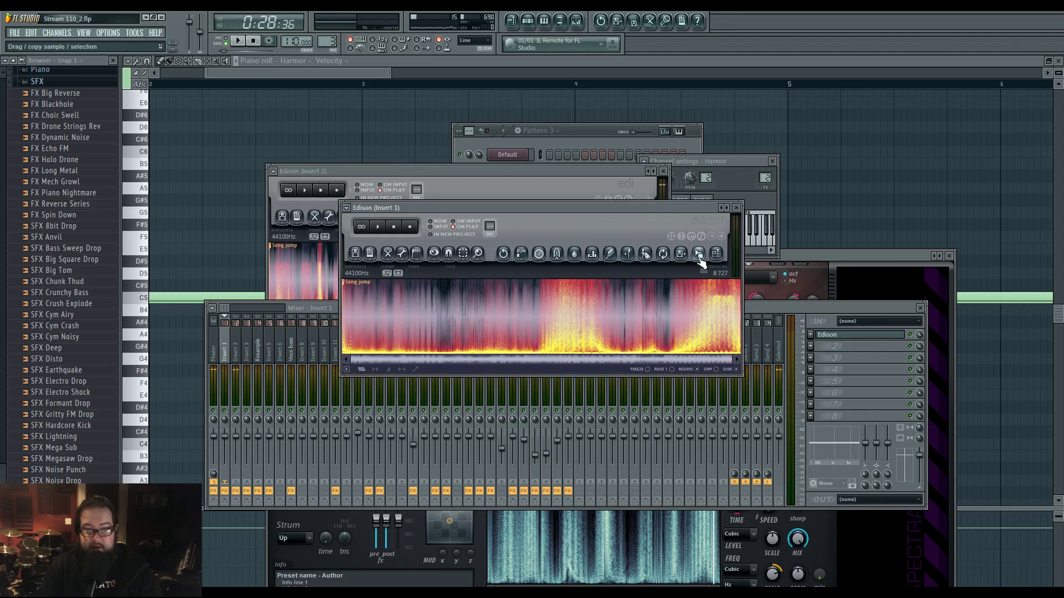
Examine Harmor's parts A and B, along with Pattern 3's channels, its playlist clips at bar 14 and the mixer inserts.
left_click(813, 255)
left_click(436, 456)
left_click_drag(623, 257, 634, 184)
left_click(451, 378)
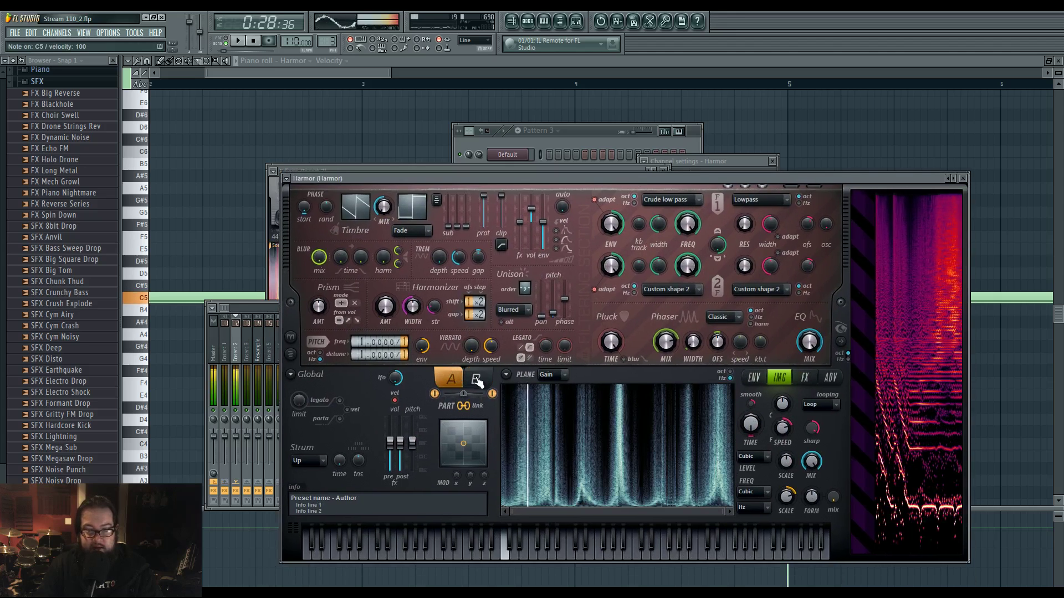
left_click(596, 135)
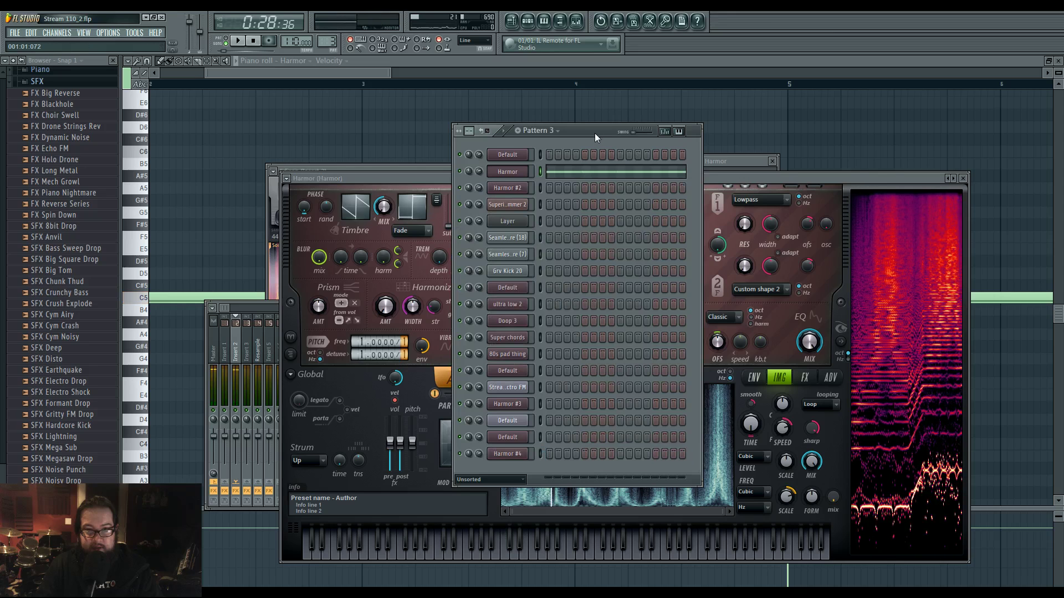
left_click(522, 19)
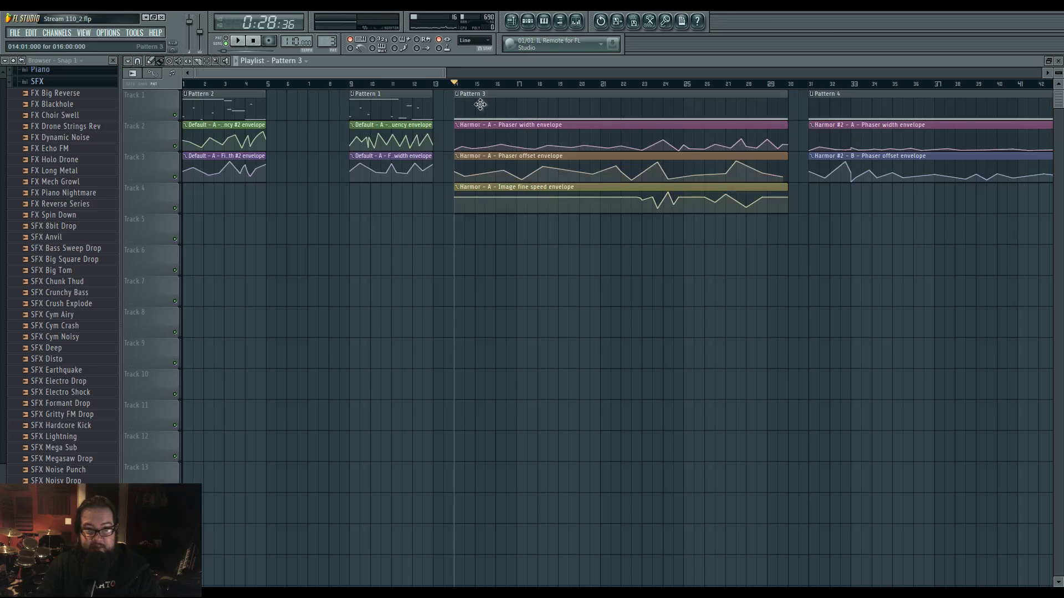
left_click(522, 20)
left_click(529, 22)
left_click(505, 173)
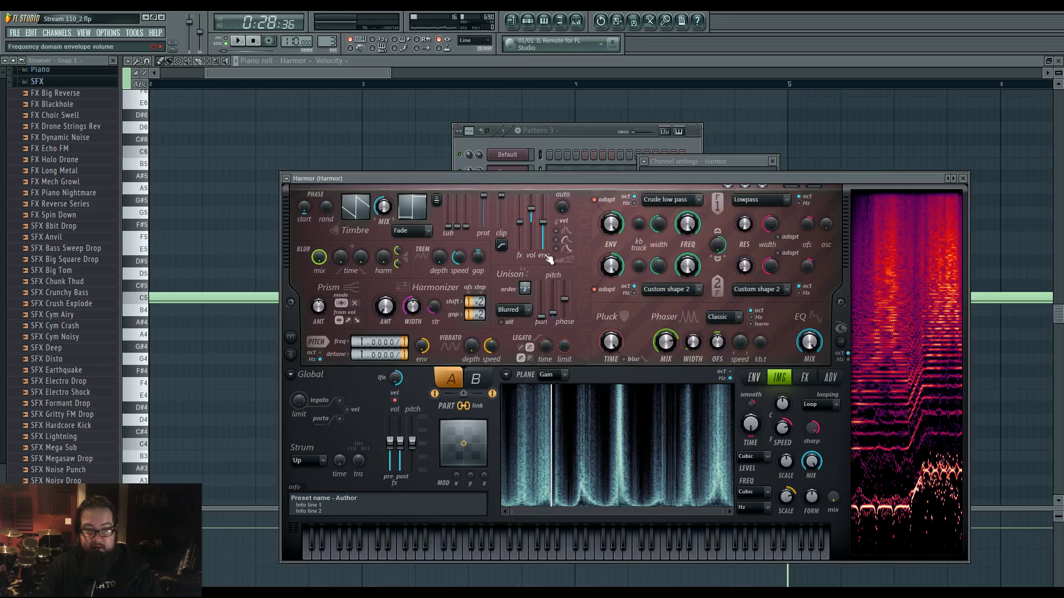
left_click(478, 377)
left_click(459, 378)
left_click(489, 376)
left_click(458, 375)
left_click(577, 22)
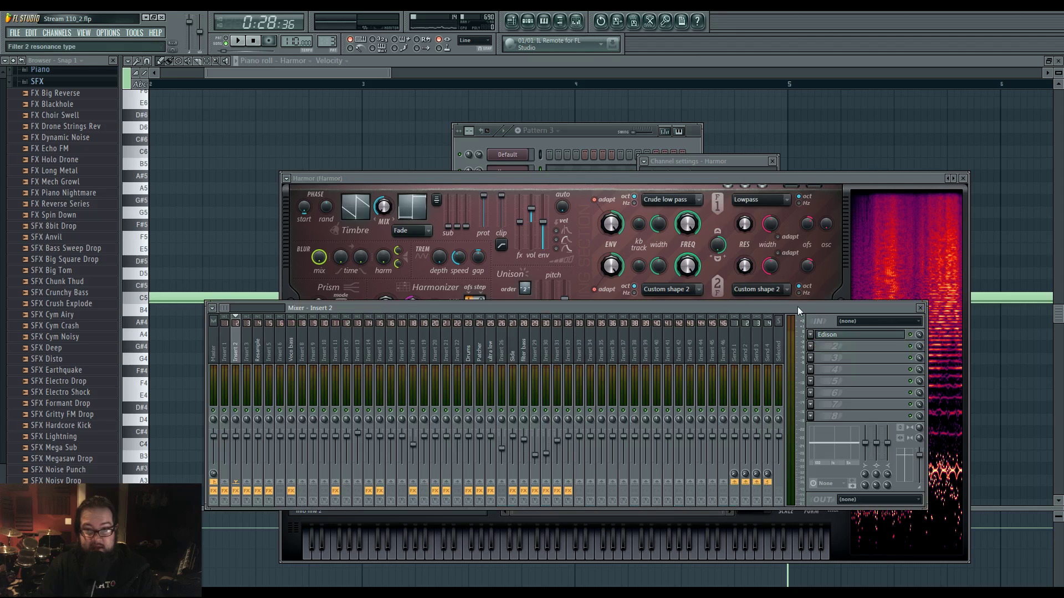
left_click(590, 181)
Load the newest file by date, Dragged sample_1439 from the Sliced beats folder, into Harmor's part A through audio analysis.
left_click(506, 375)
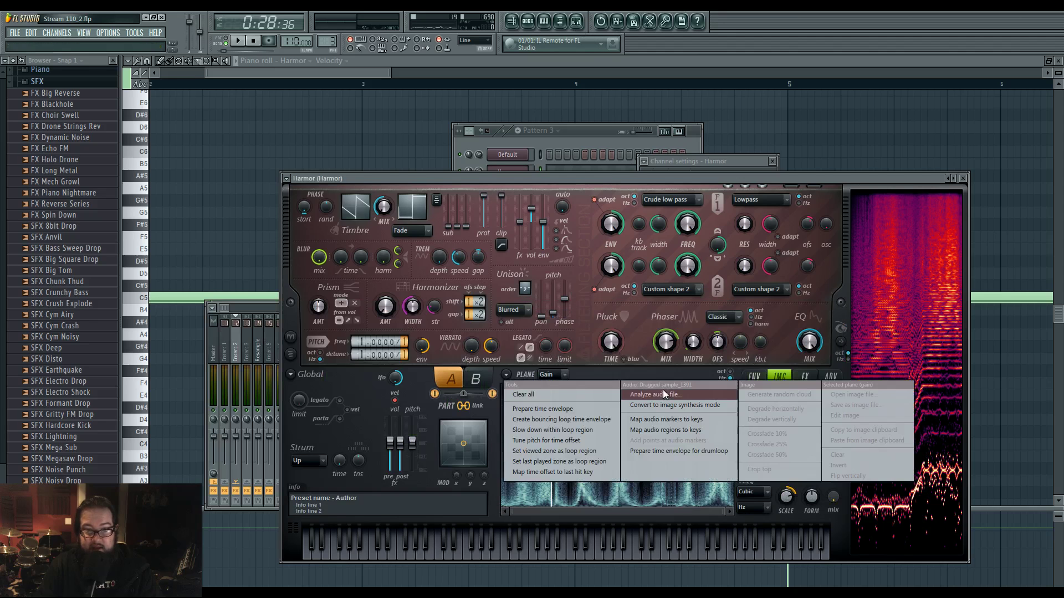
left_click(667, 395)
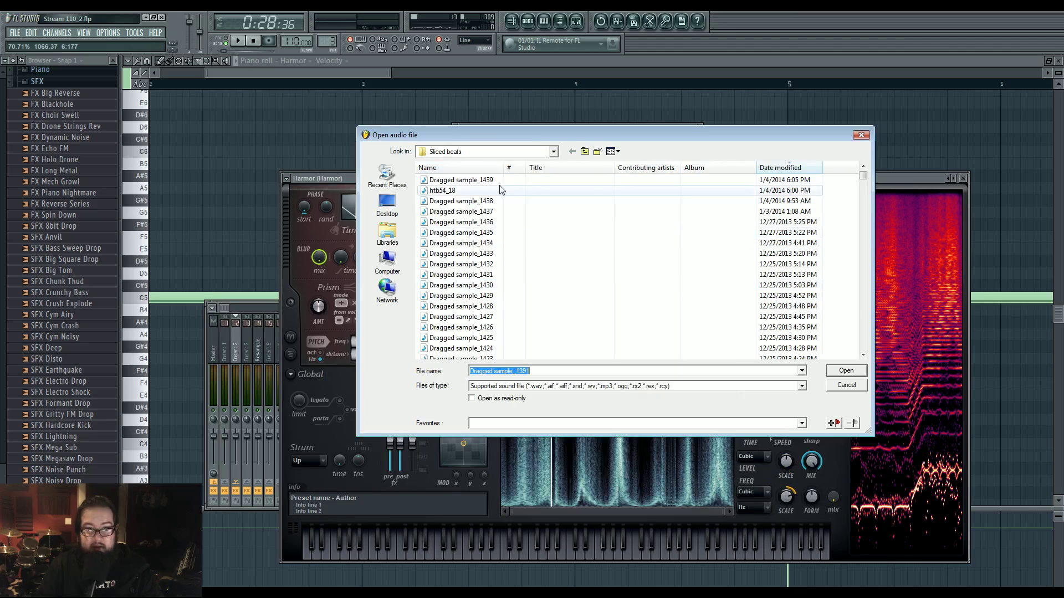
left_click(781, 170)
left_click(780, 170)
left_click(781, 170)
left_click(789, 170)
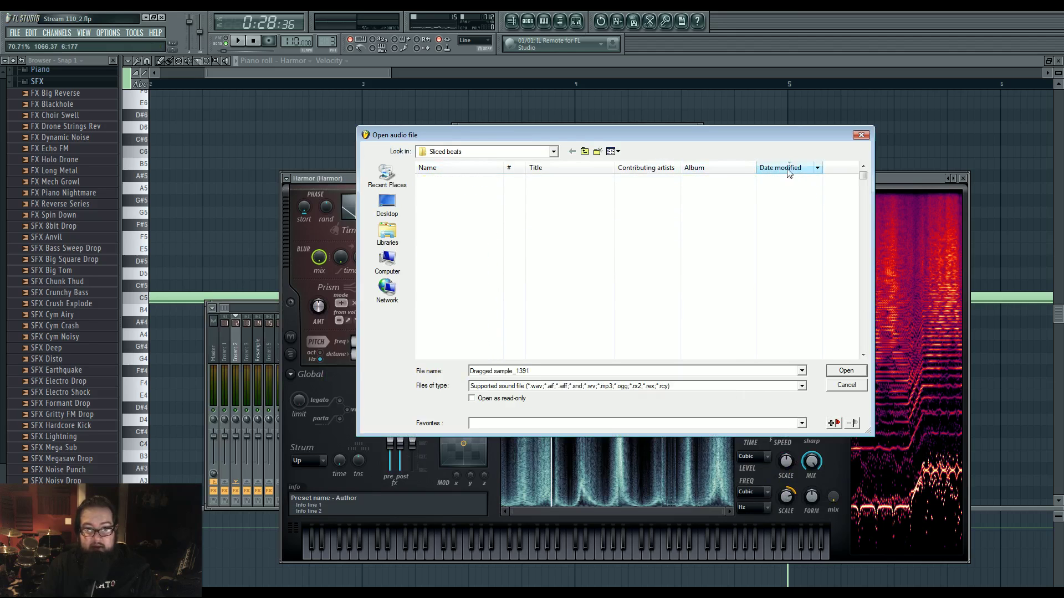
left_click(483, 181)
double_click(482, 180)
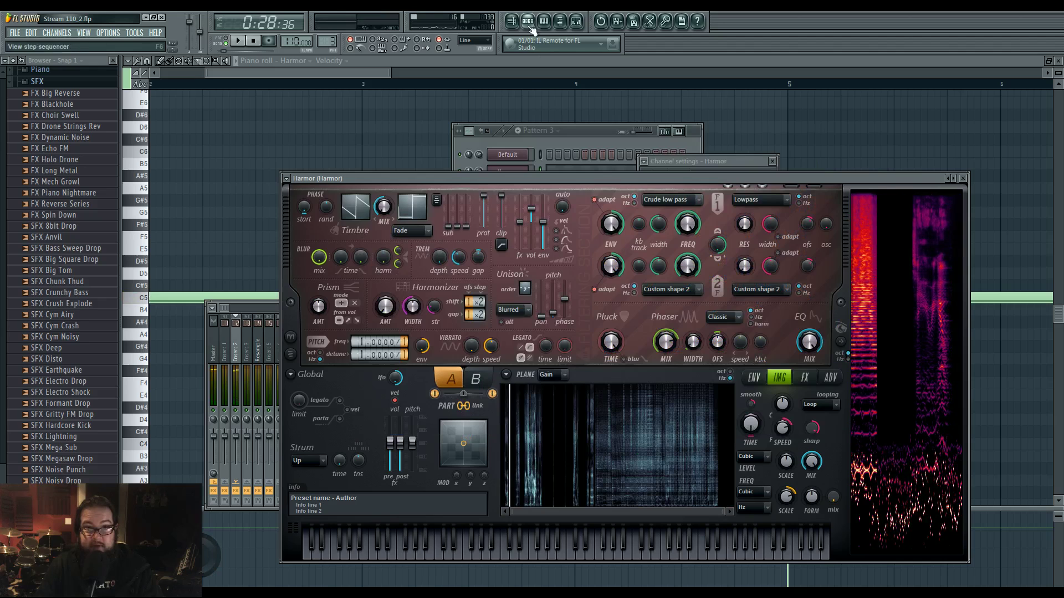
Switch to Windows Explorer and open the Stream 110 folder inside Project Data on New Volume (G:).
left_click(579, 23)
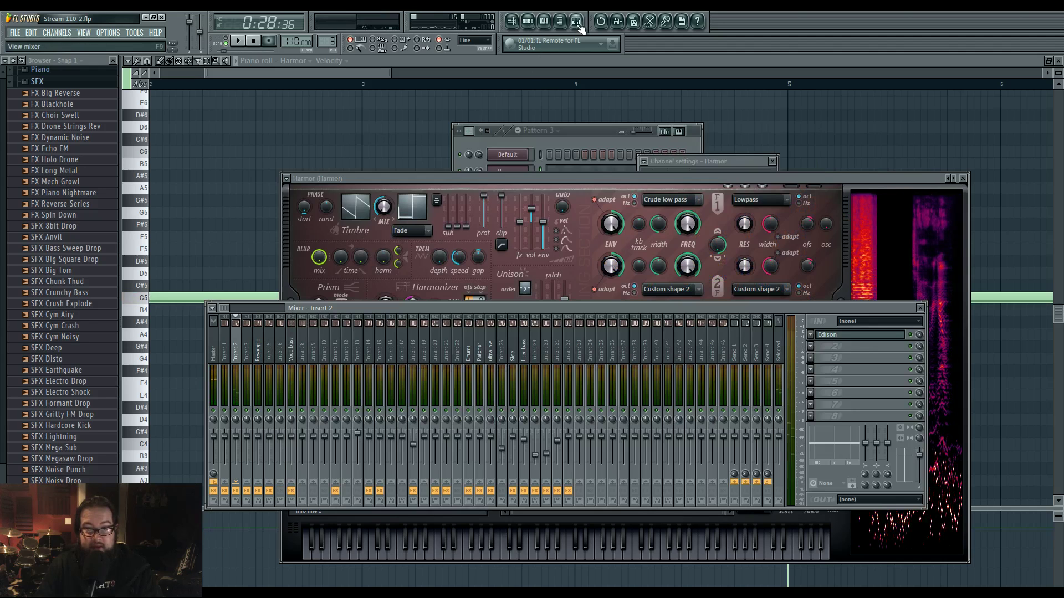
left_click(522, 234)
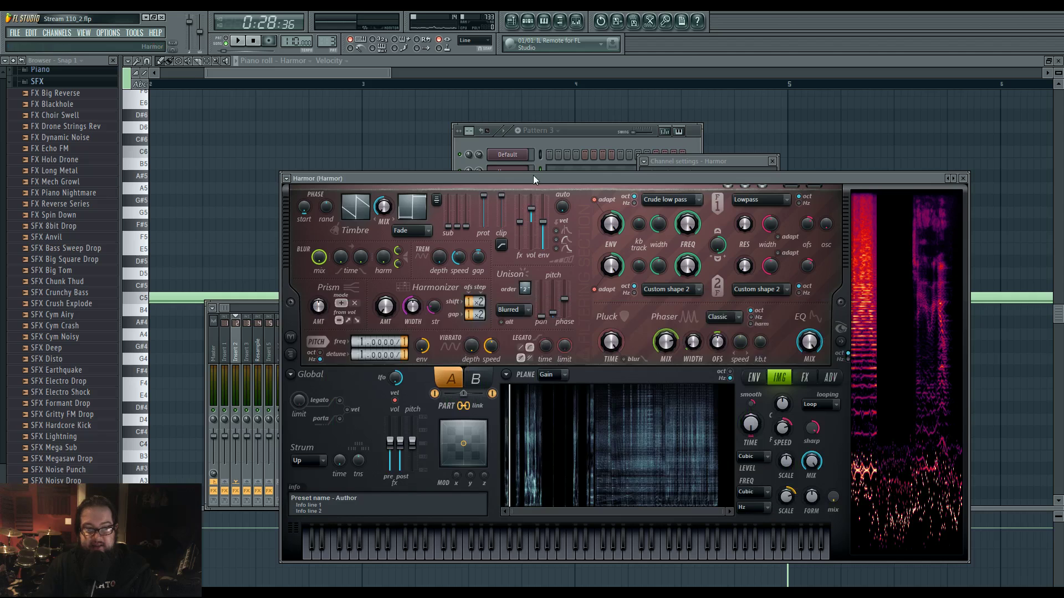
left_click(225, 351)
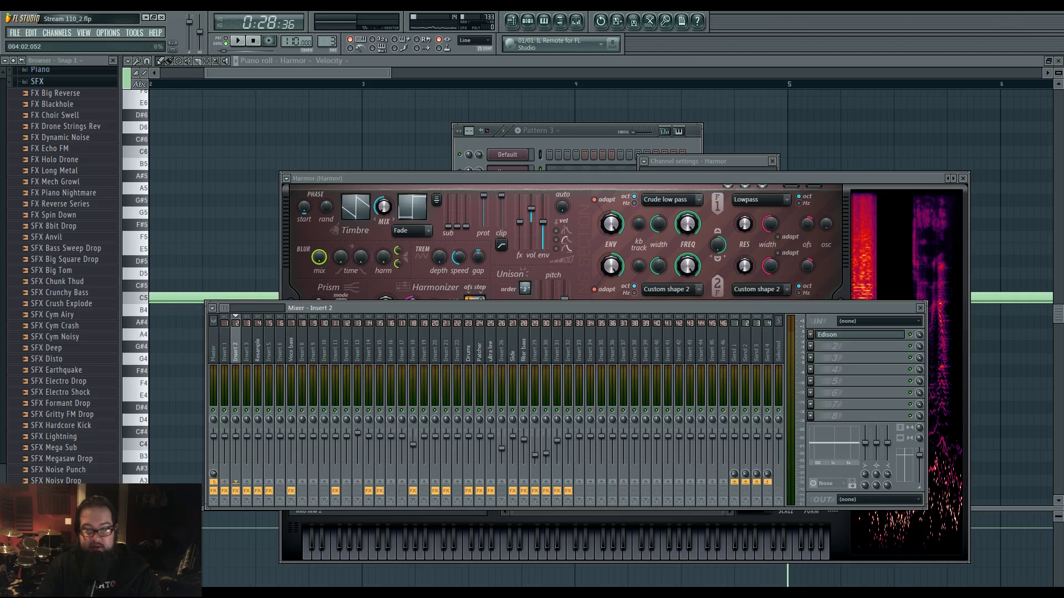
left_click(15, 594)
left_click(186, 431)
double_click(853, 280)
double_click(576, 359)
scroll(589, 400, "down", 7)
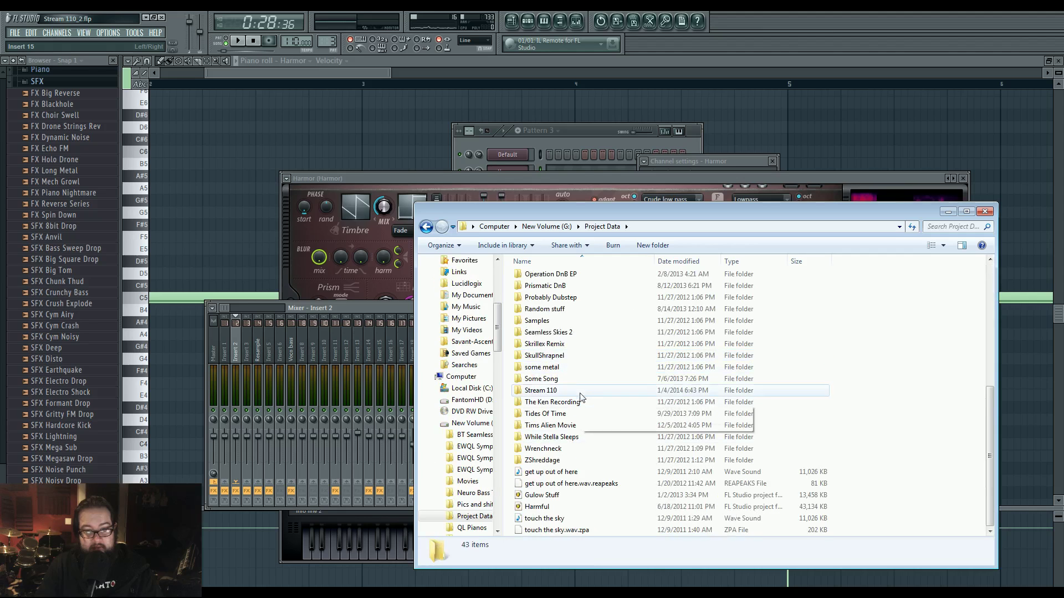
Show the Date modified column in the Stream 110 folder and sort the files newest first.
left_click_drag(574, 221, 489, 235)
right_click(778, 277)
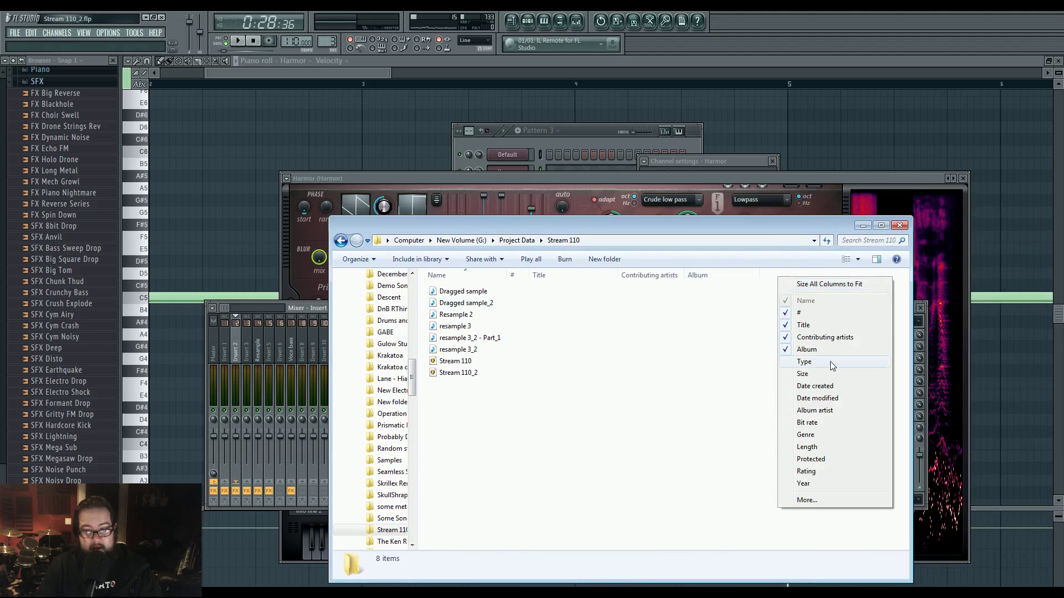
left_click(831, 399)
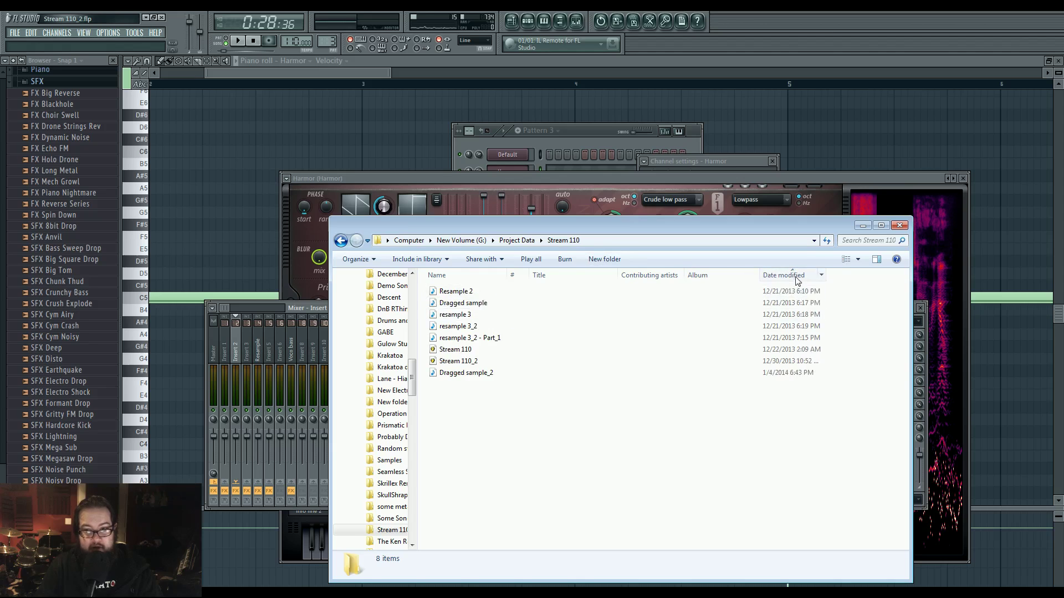
left_click_drag(549, 220, 707, 196)
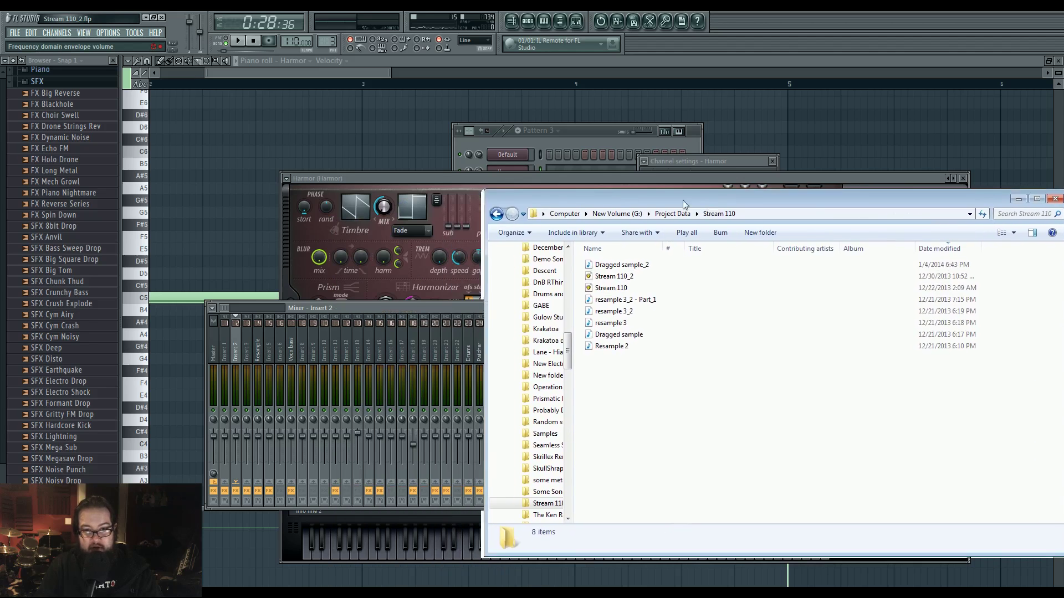
Load Dragged sample_2 from the Stream 110 folder into the image synthesis display of Harmor's part A.
left_click(472, 179)
left_click(475, 379)
left_click(451, 379)
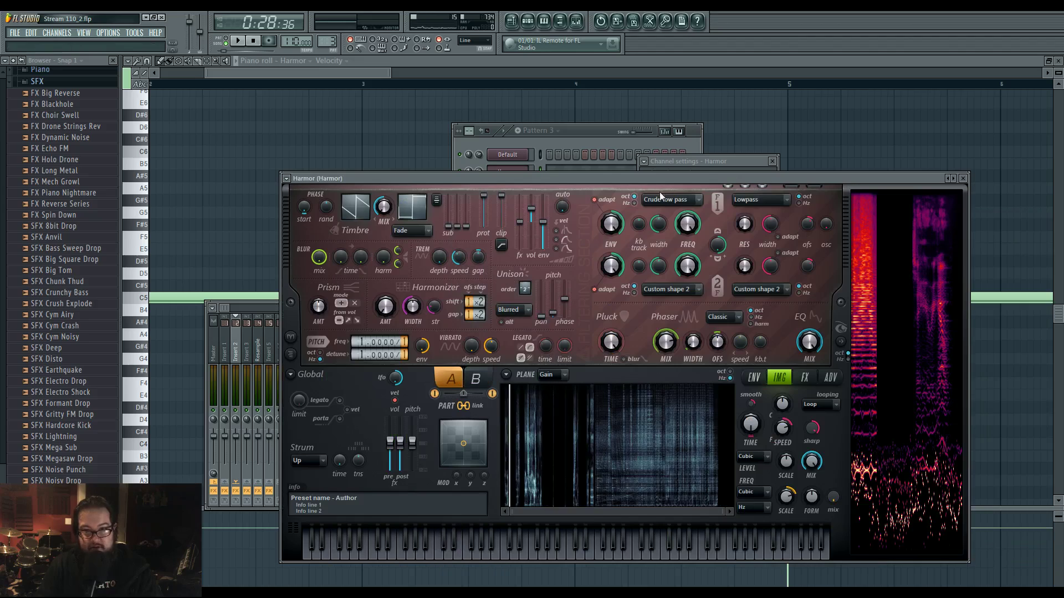
left_click_drag(659, 180, 595, 146)
left_click(690, 595)
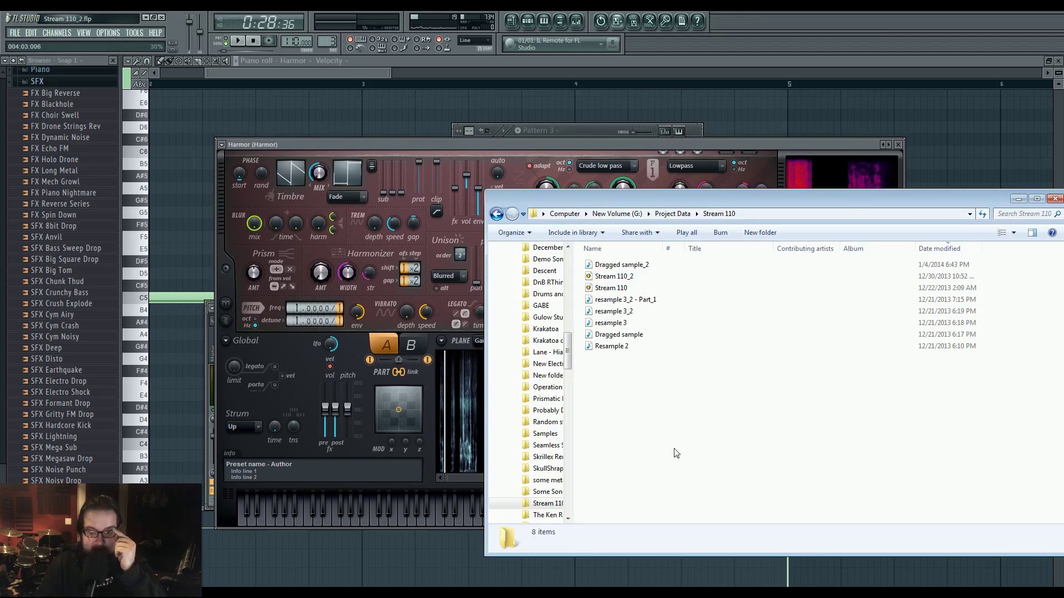
left_click(626, 266)
left_click_drag(597, 313, 453, 412)
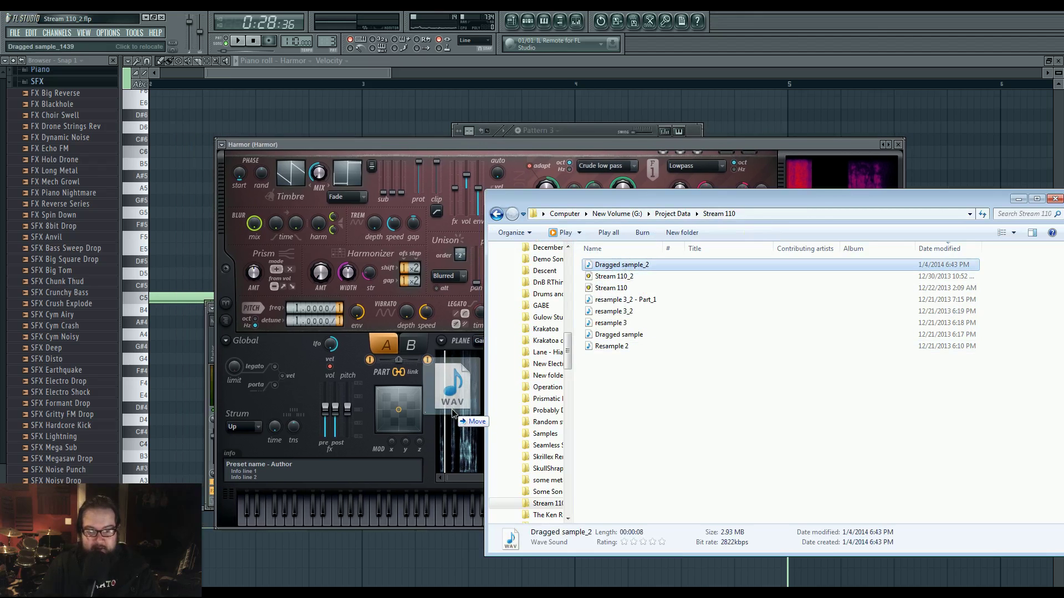
Listen to the resampled Harmor sound by playing Pattern 3 from bar 14 in the playlist.
left_click(564, 142)
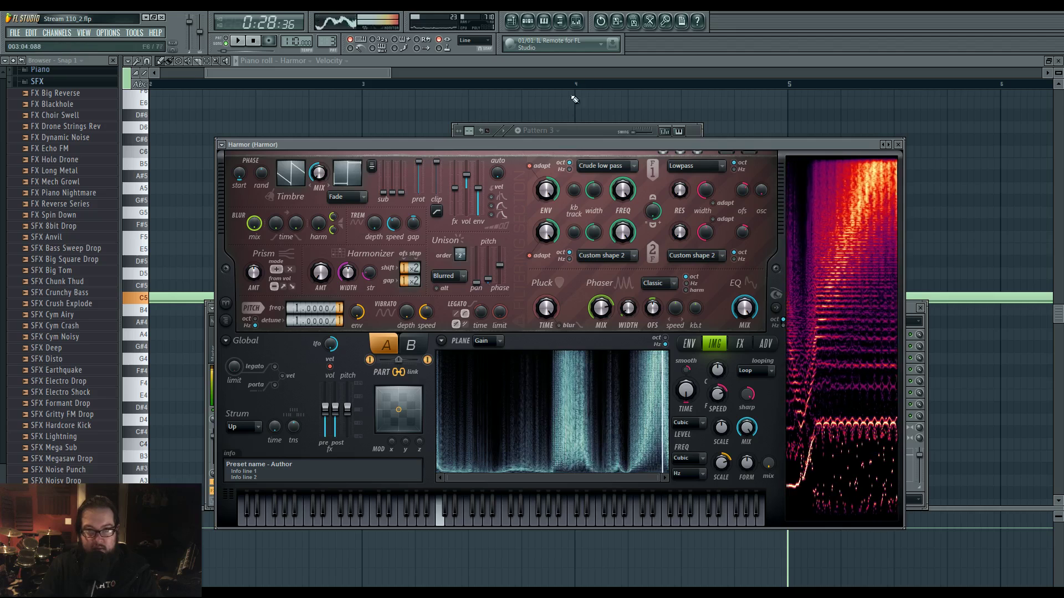
left_click(511, 23)
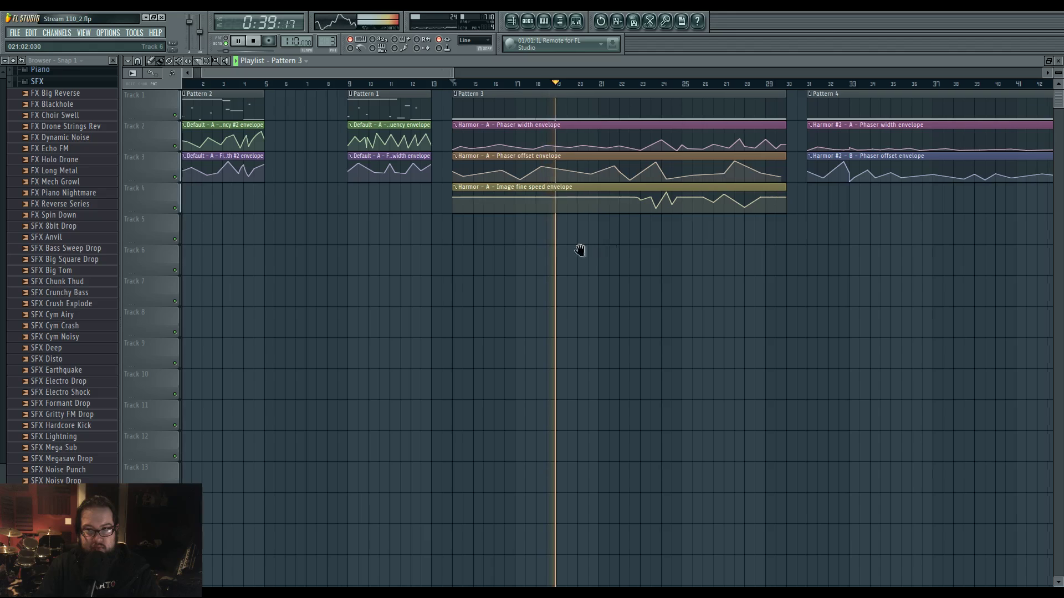
scroll(600, 247, "right", 3)
key("space")
left_click(392, 129)
left_click(427, 184)
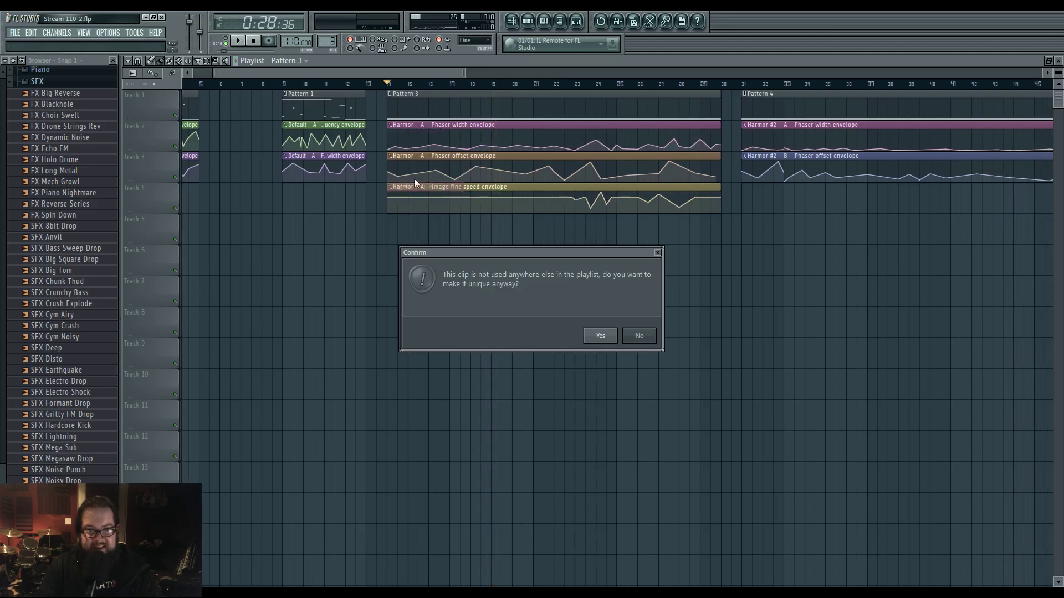
left_click(631, 340)
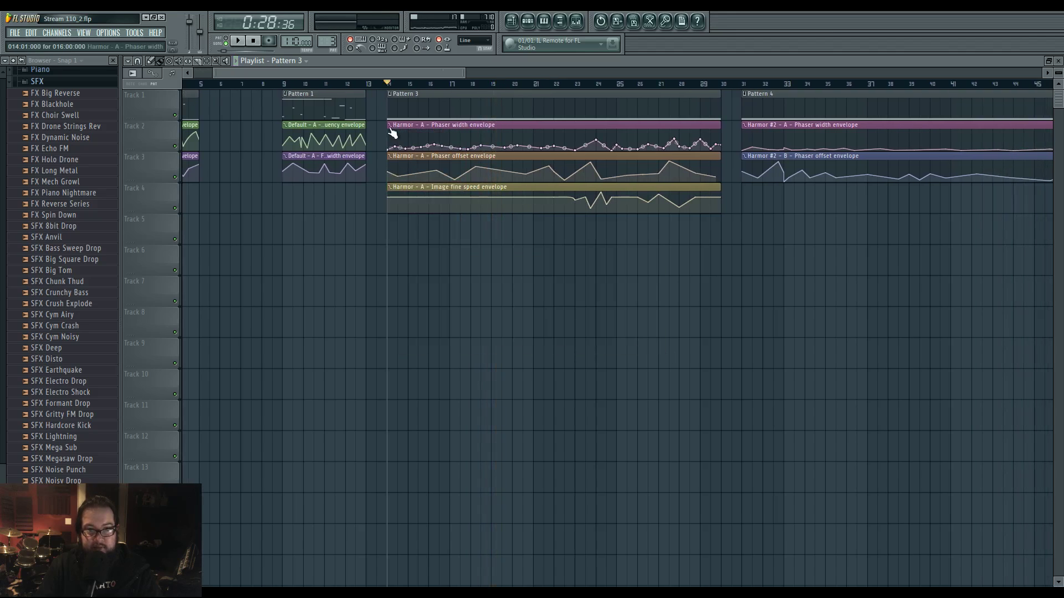
Reshape the start of Pattern 3's Phaser width envelope, deleting points between bars 14 and 16 and raising the one at bar 15.
scroll(407, 150, "up", 3)
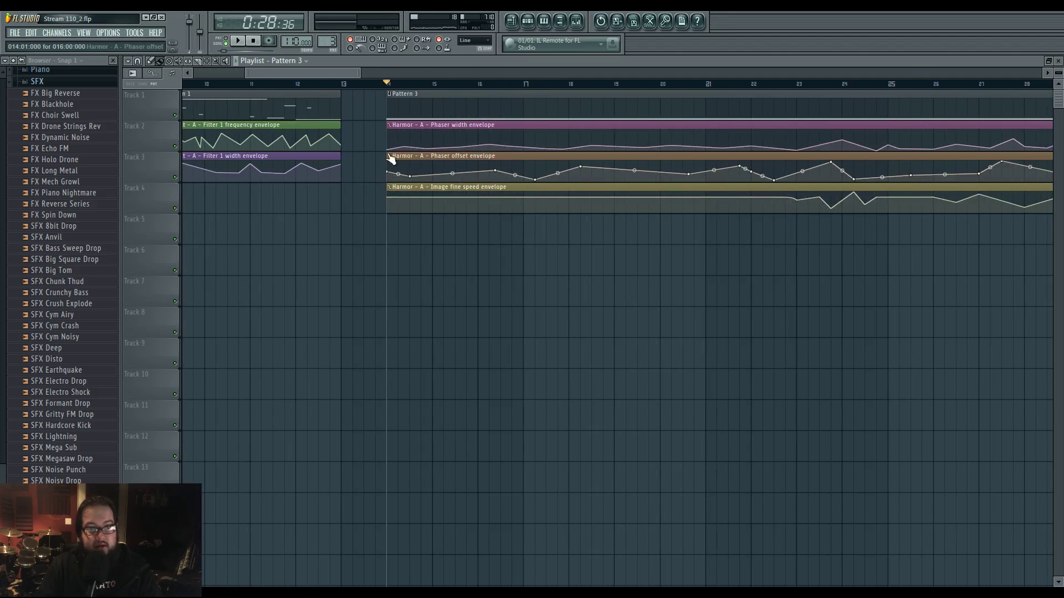
right_click(410, 149)
left_click(429, 157)
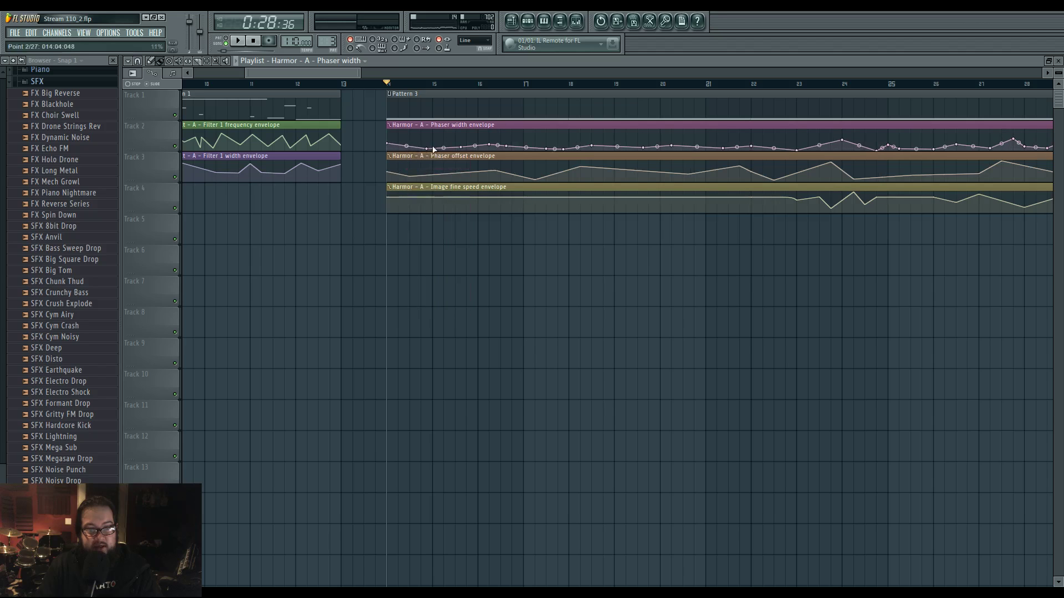
right_click(446, 169)
right_click(463, 146)
left_click(472, 161)
right_click(491, 149)
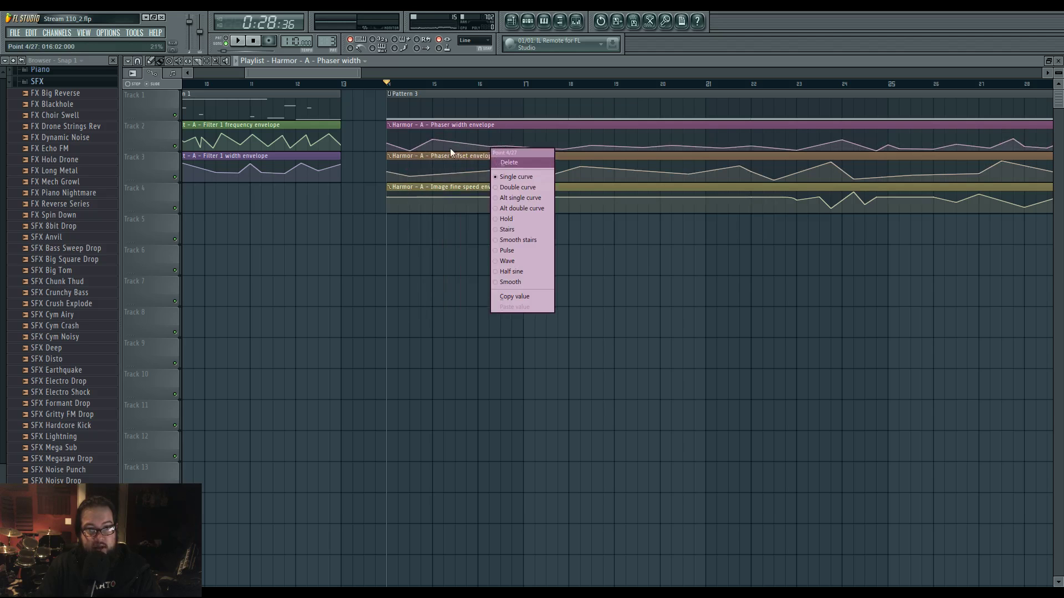
Delete the points forming the peak near bars 15 and 16 of Harmor's Phaser width envelope and dip the Phaser offset envelope at bar 15.
left_click(509, 163)
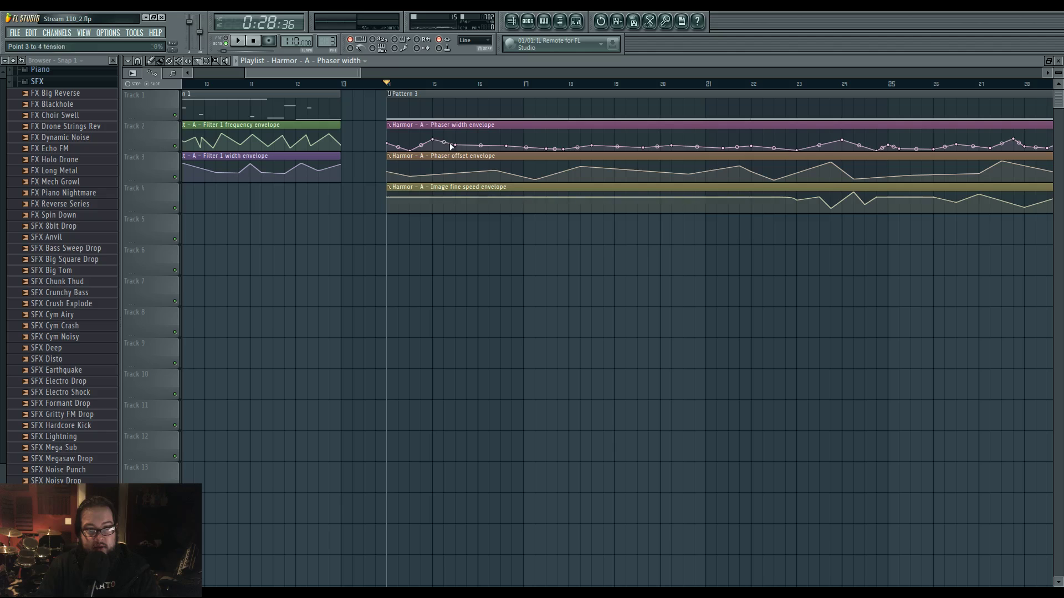
right_click(507, 147)
left_click(521, 161)
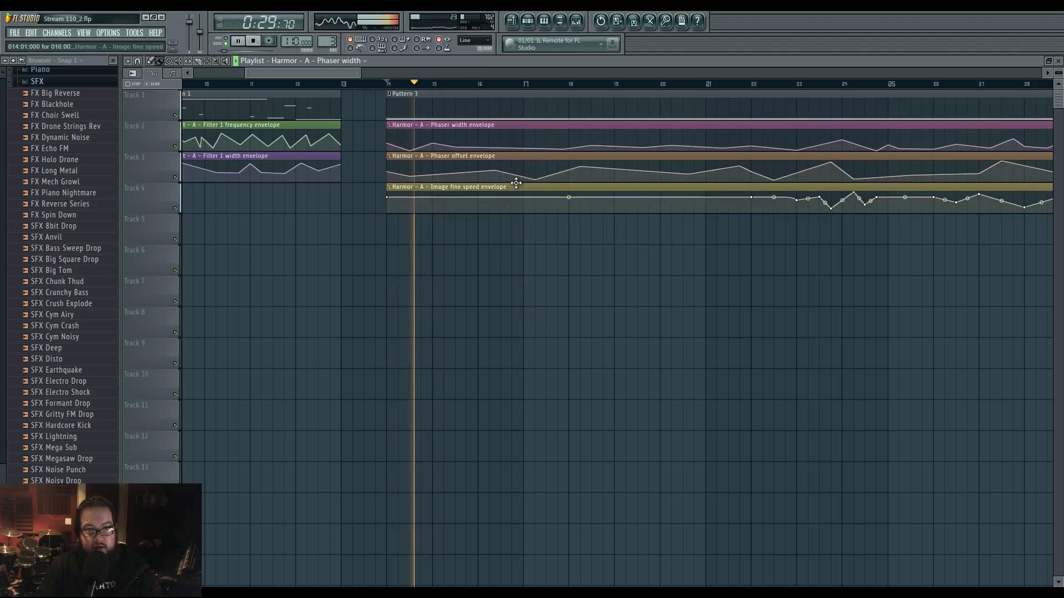
right_click(433, 166)
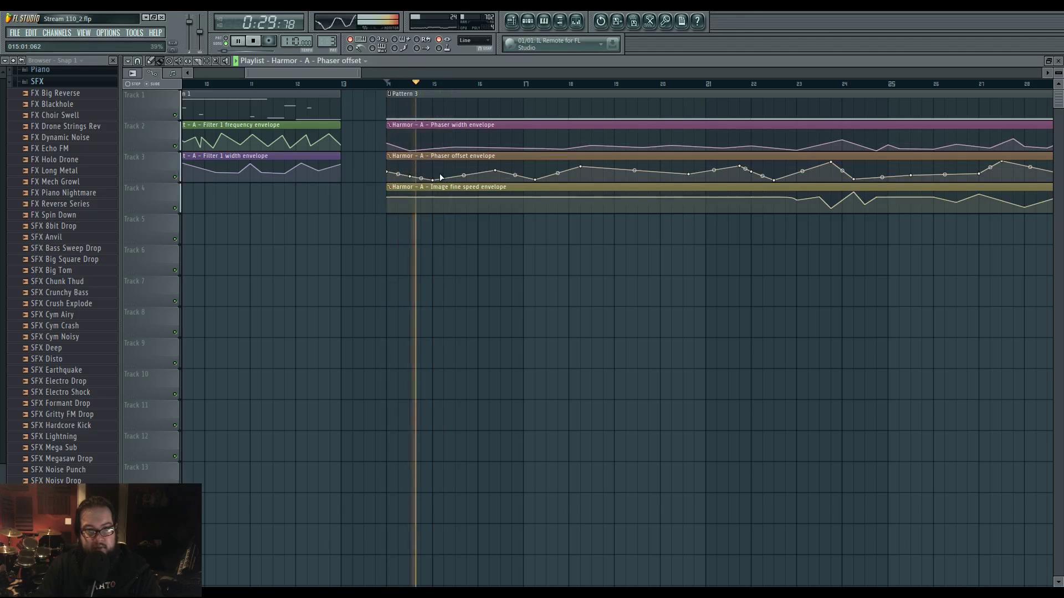
left_click(437, 148)
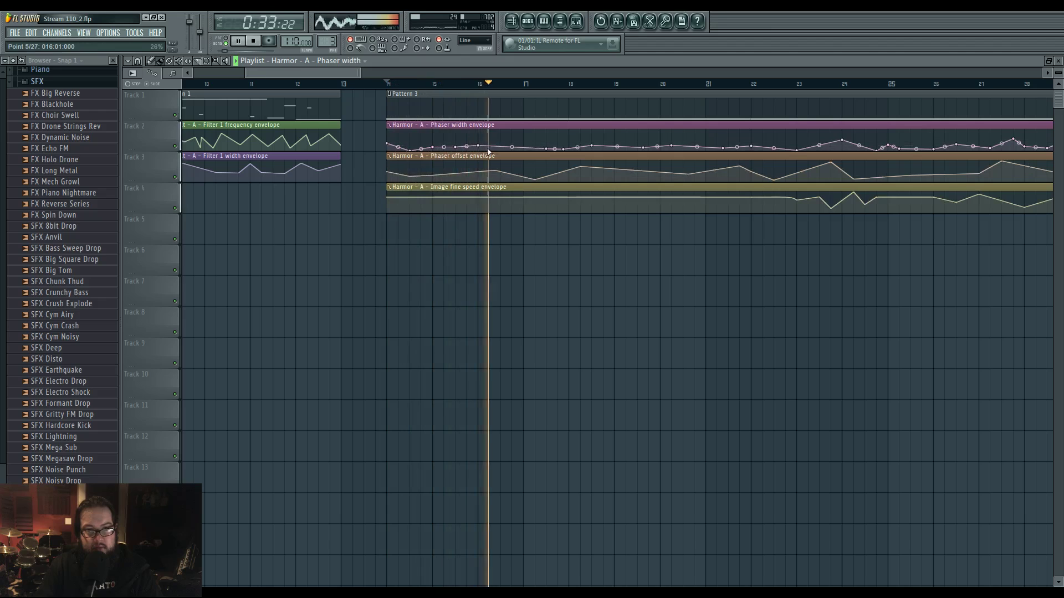
Add low peaks near bars 17 and 18 of the Phaser width envelope and reshape the Phaser offset envelope with extra peaks and dips through bar 19.
left_click(496, 170)
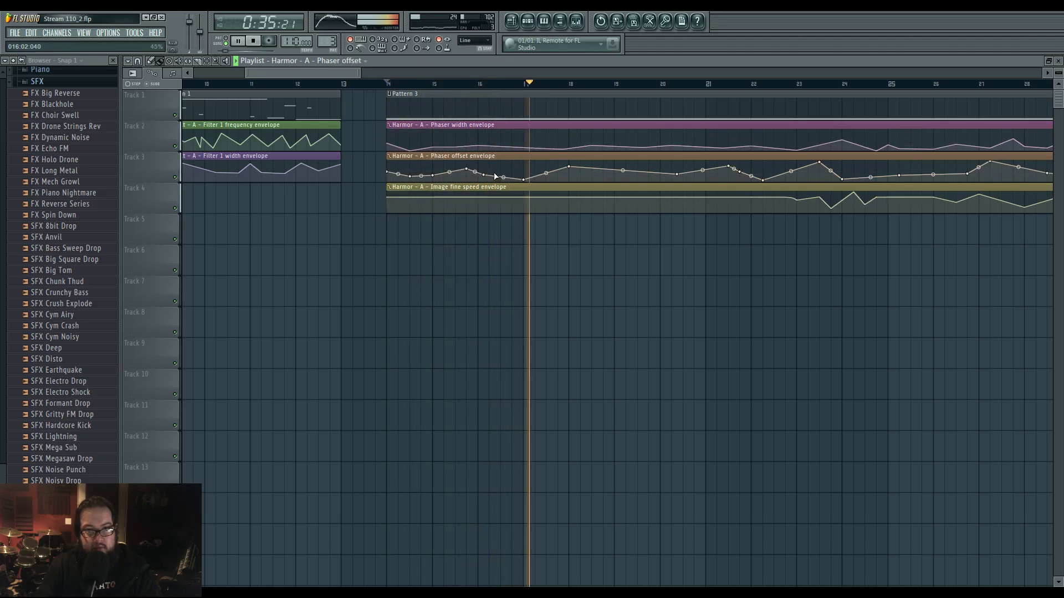
right_click(501, 148)
right_click(524, 146)
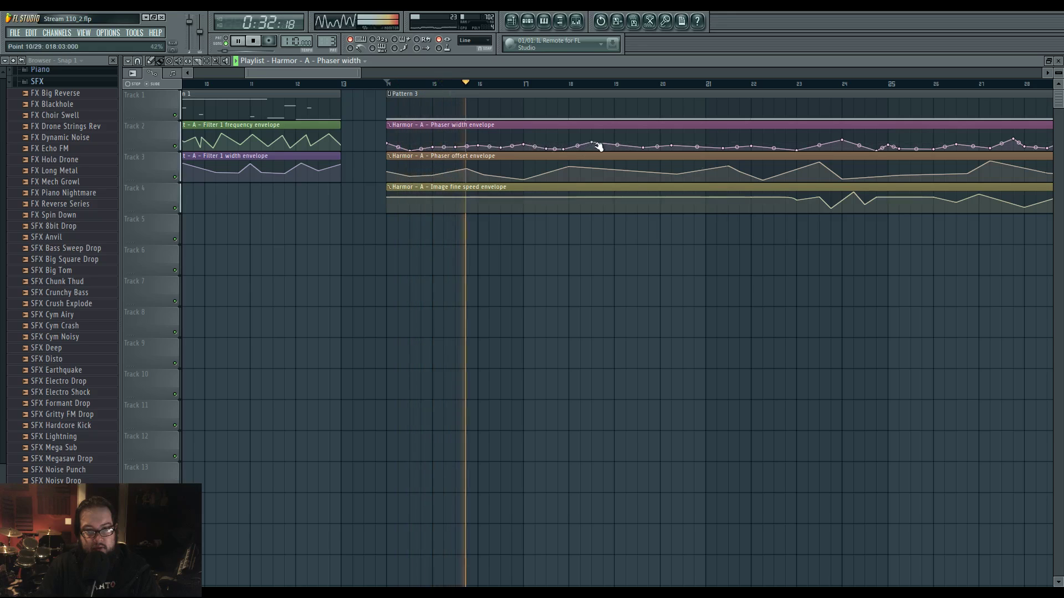
right_click(641, 175)
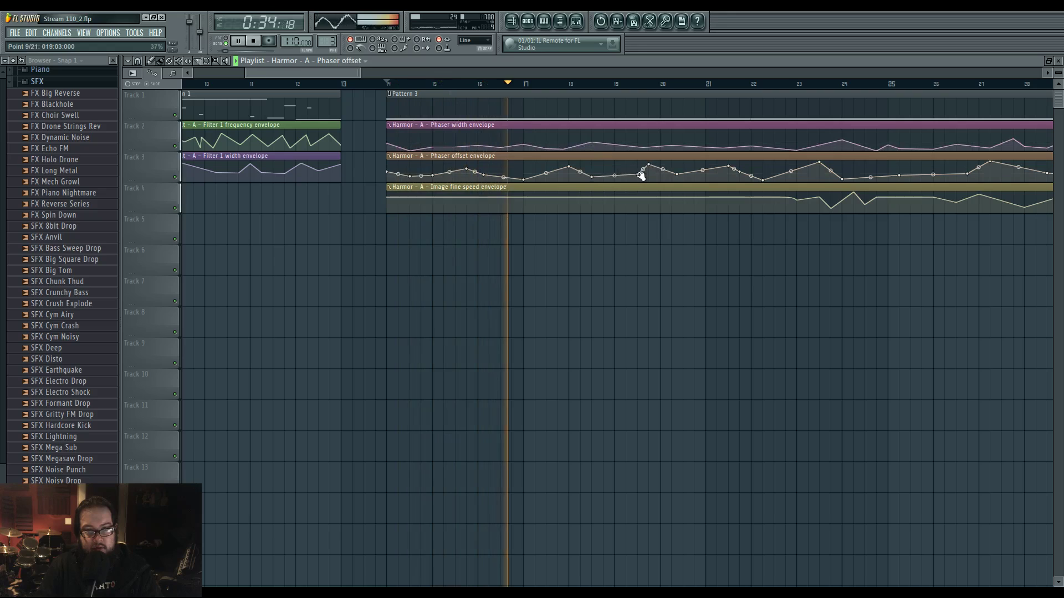
right_click(619, 174)
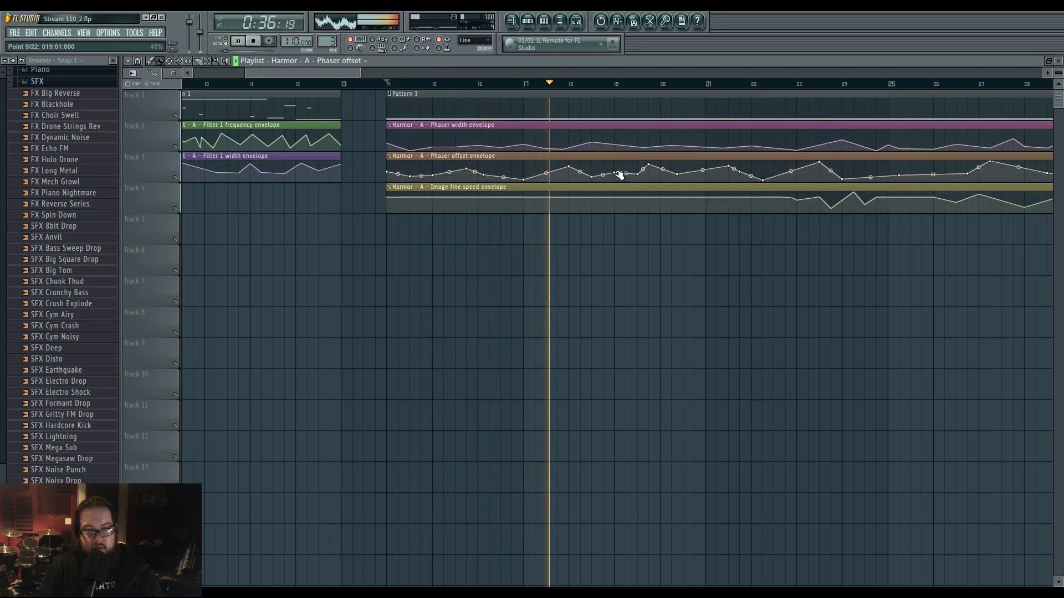
scroll(581, 249, "right", 4)
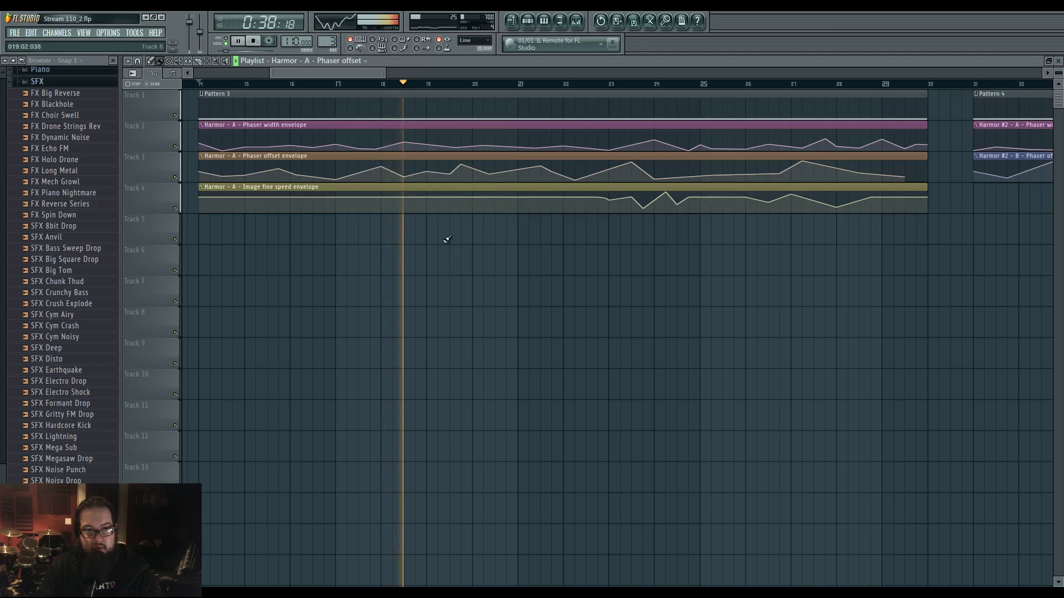
left_click_drag(404, 143, 404, 146)
Play back the Pattern 3 section to hear the reshaped phaser envelopes.
left_click(385, 83)
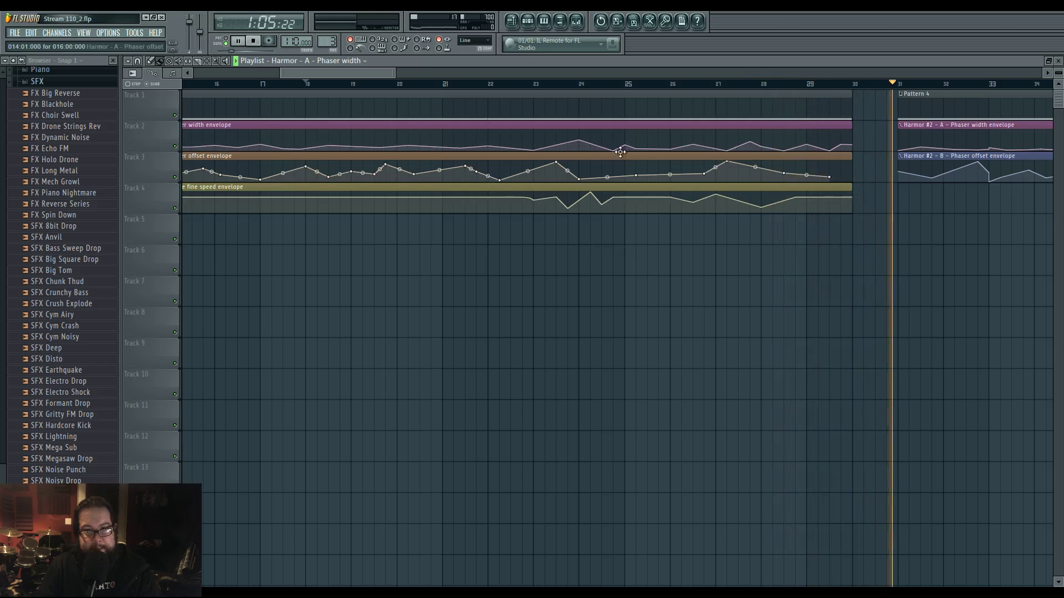
key("space")
key("space")
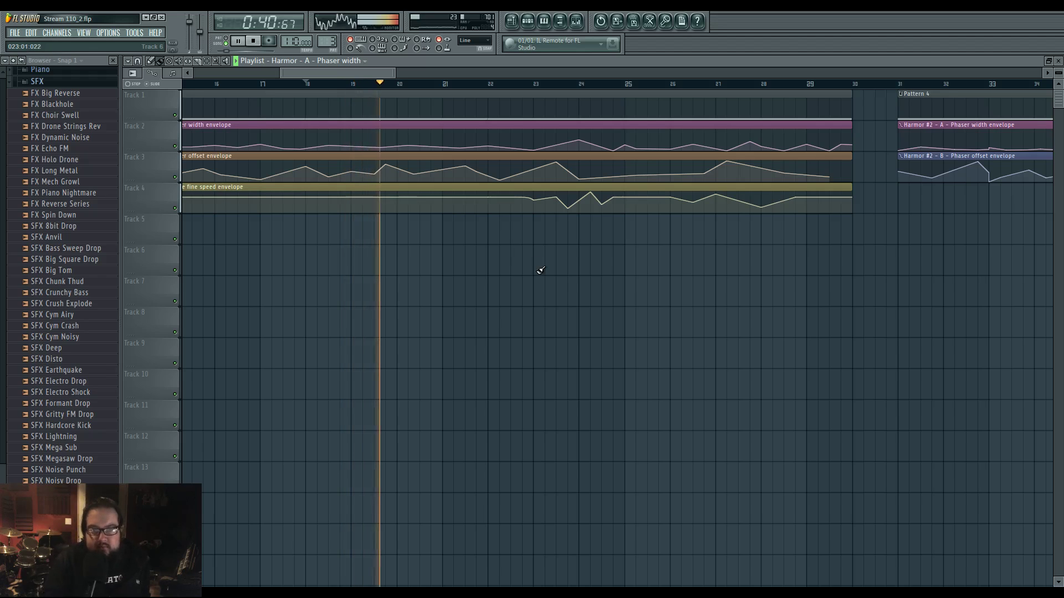
left_click_drag(499, 73, 318, 67)
scroll(577, 273, "right", 4)
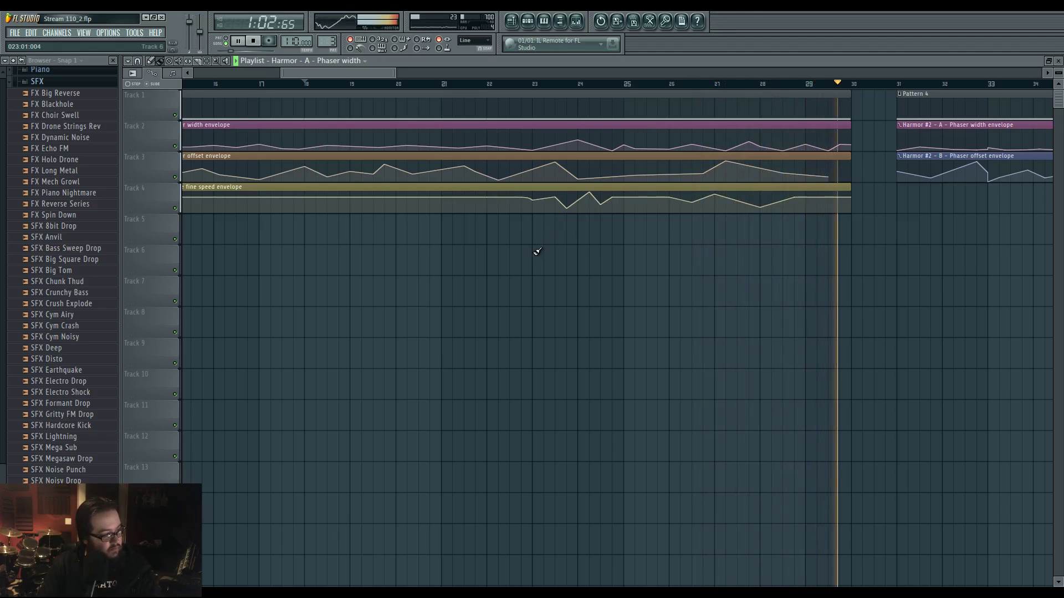
Record the Pattern 3 playback into Edison on mixer Insert 2, replacing the existing take, and trim the excess off its end.
scroll(536, 256, "down", 4)
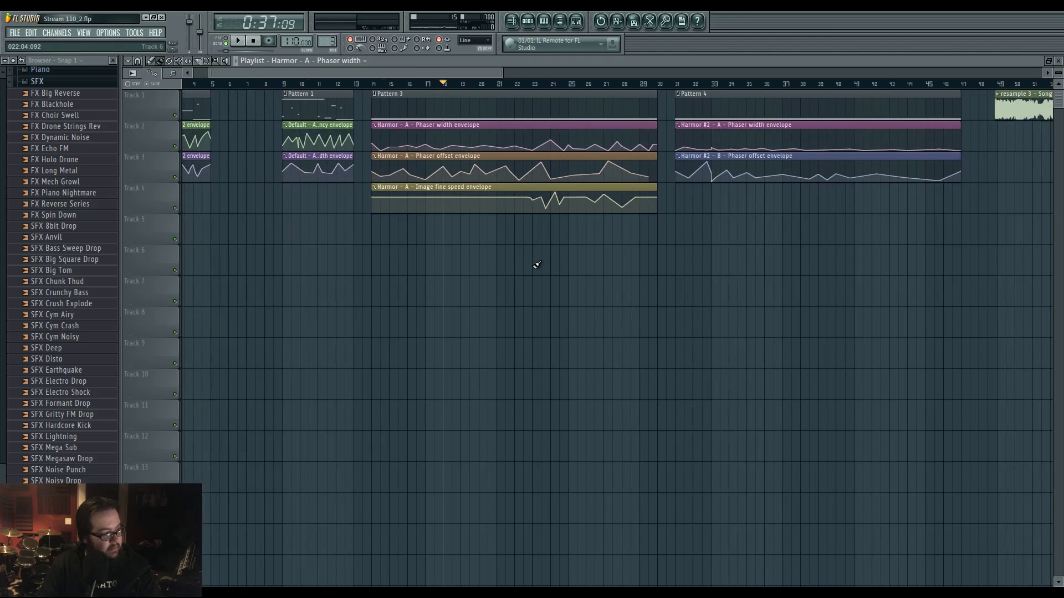
scroll(535, 263, "down", 2)
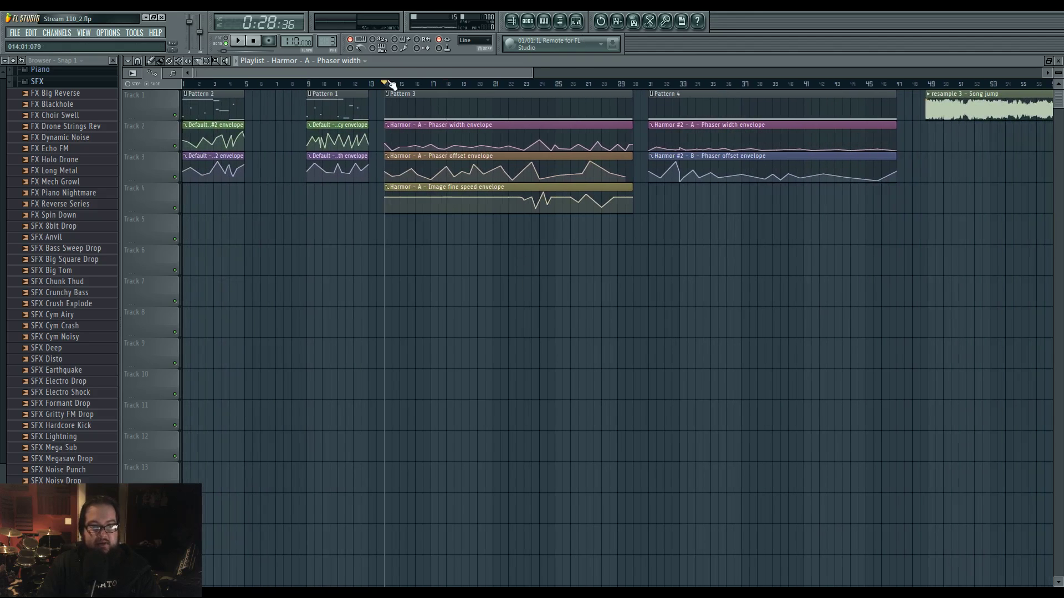
left_click(576, 23)
left_click(853, 335)
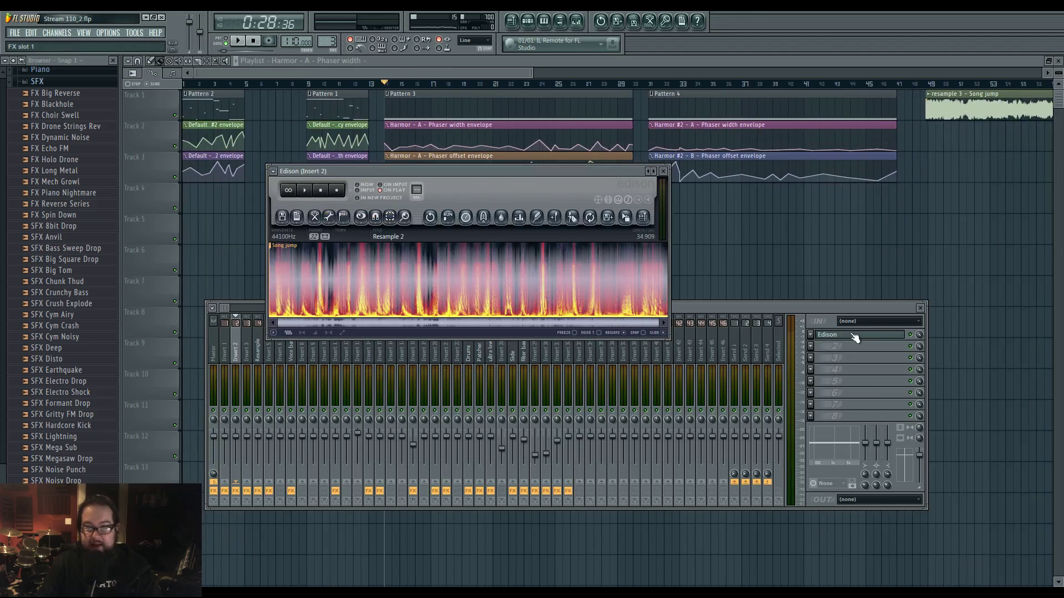
key("Delete")
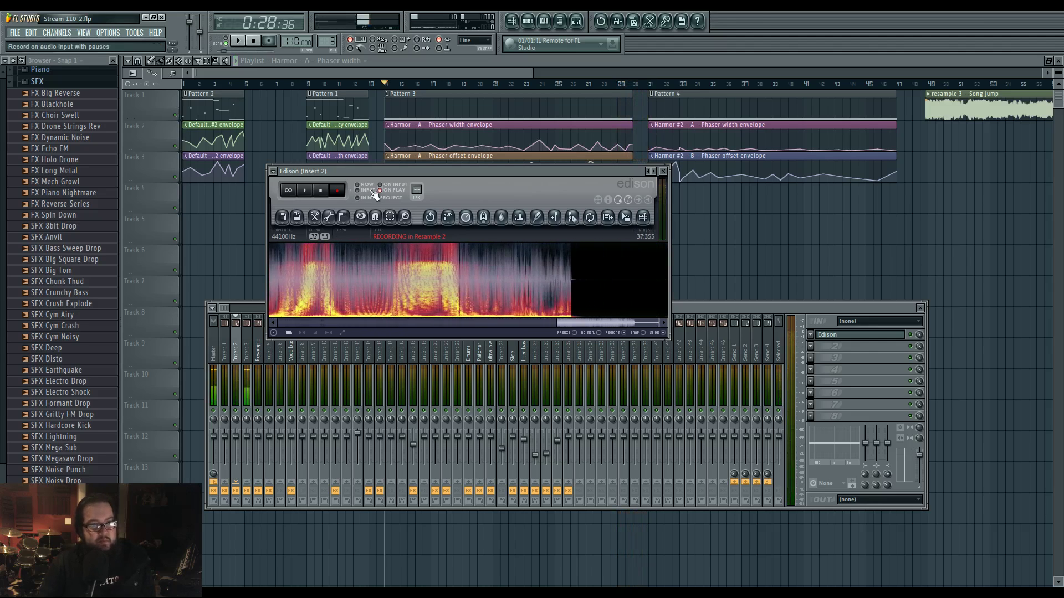
key("space")
left_click_drag(644, 273, 694, 274)
key("Delete")
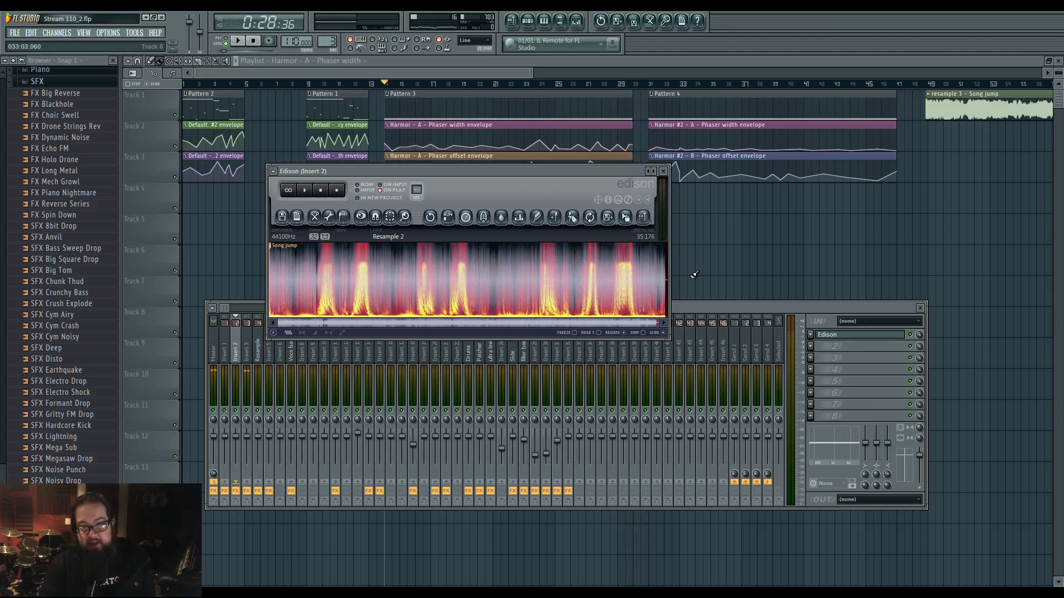
Open Harmor #2 and load the trimmed Edison recording as the image source of part B.
left_click(529, 23)
left_click_drag(441, 171, 443, 231)
left_click(520, 188)
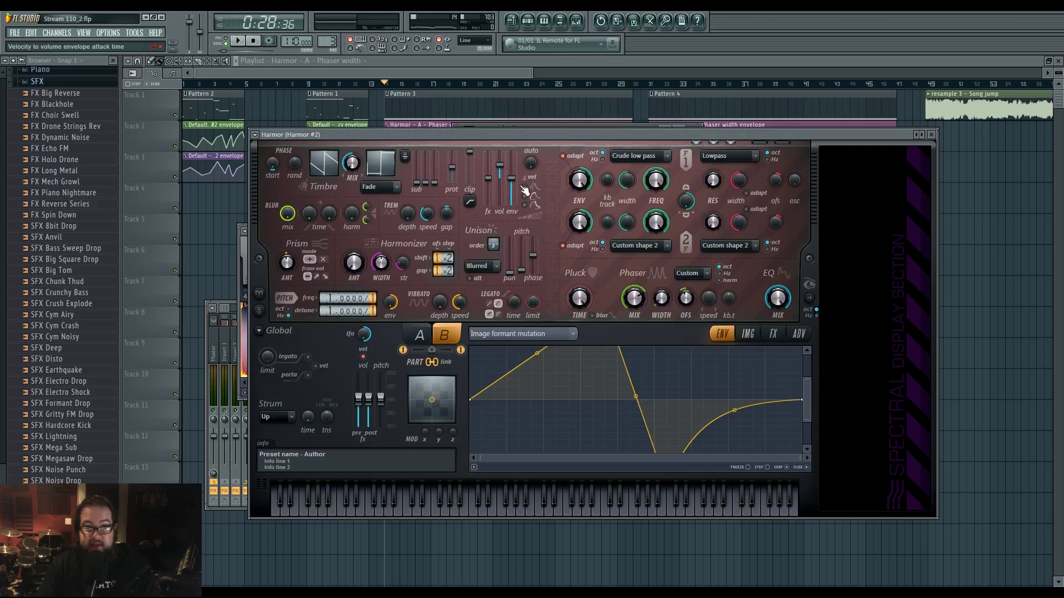
left_click(448, 336)
left_click(747, 335)
left_click(243, 290)
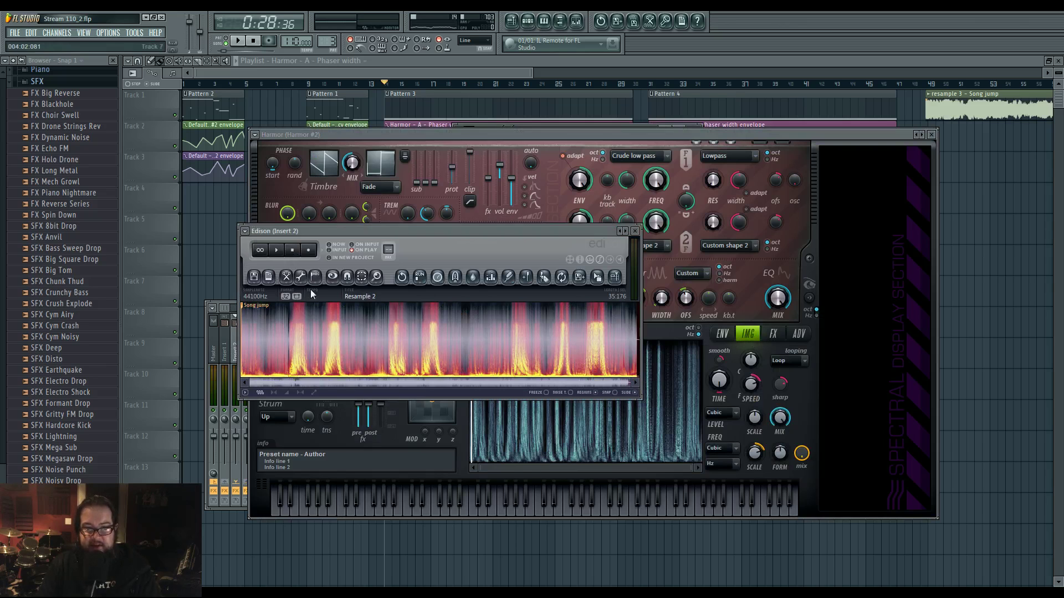
left_click_drag(468, 241, 786, 262)
left_click_drag(915, 299, 557, 396)
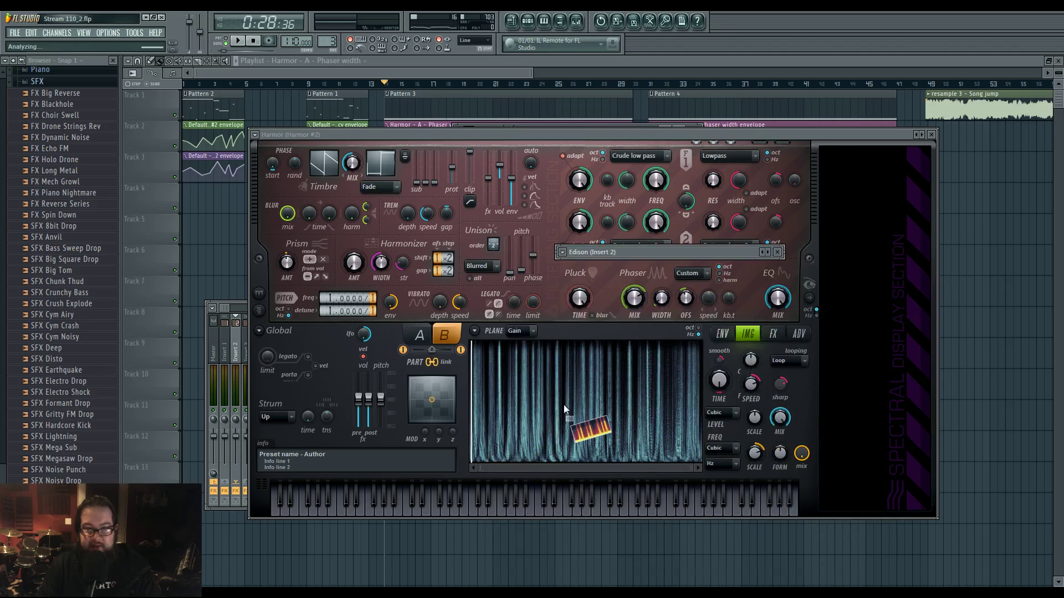
Load the Resample 2_2 file from the Stream 110 folder in Windows Explorer into part A of Harmor #2.
left_click(420, 337)
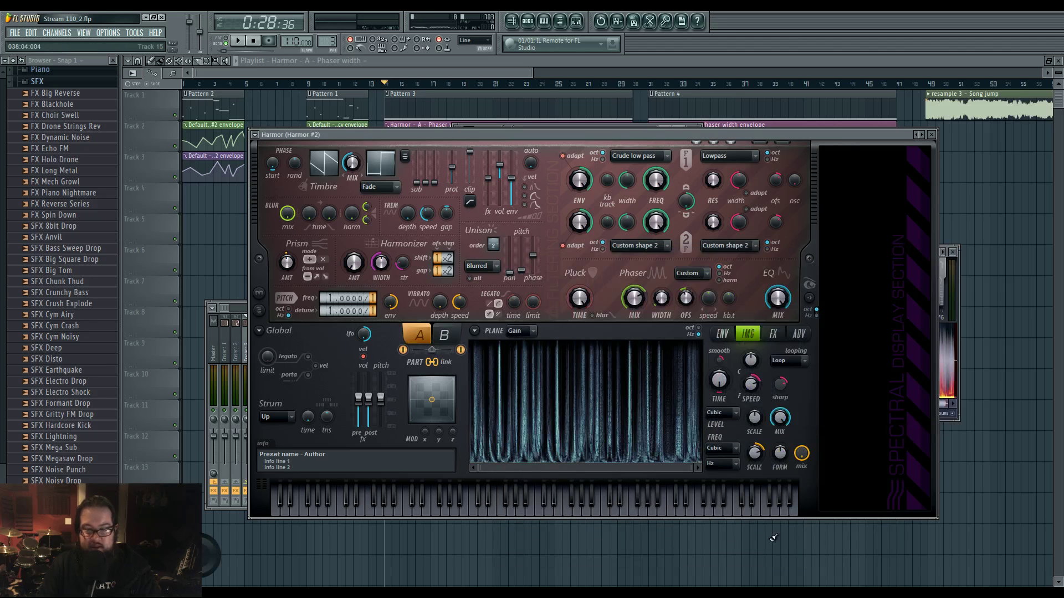
left_click(683, 592)
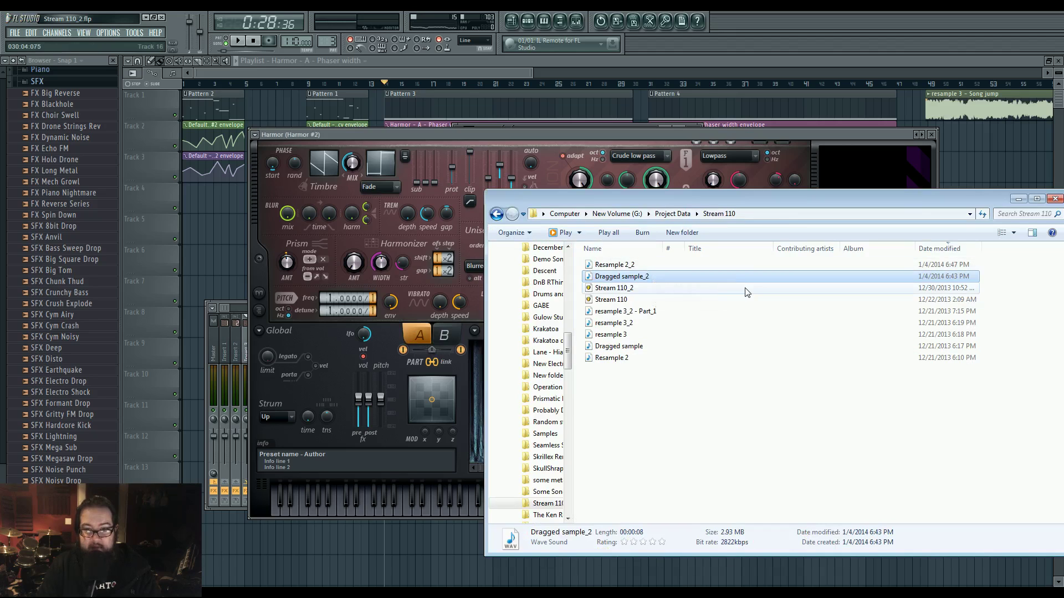
left_click(658, 267)
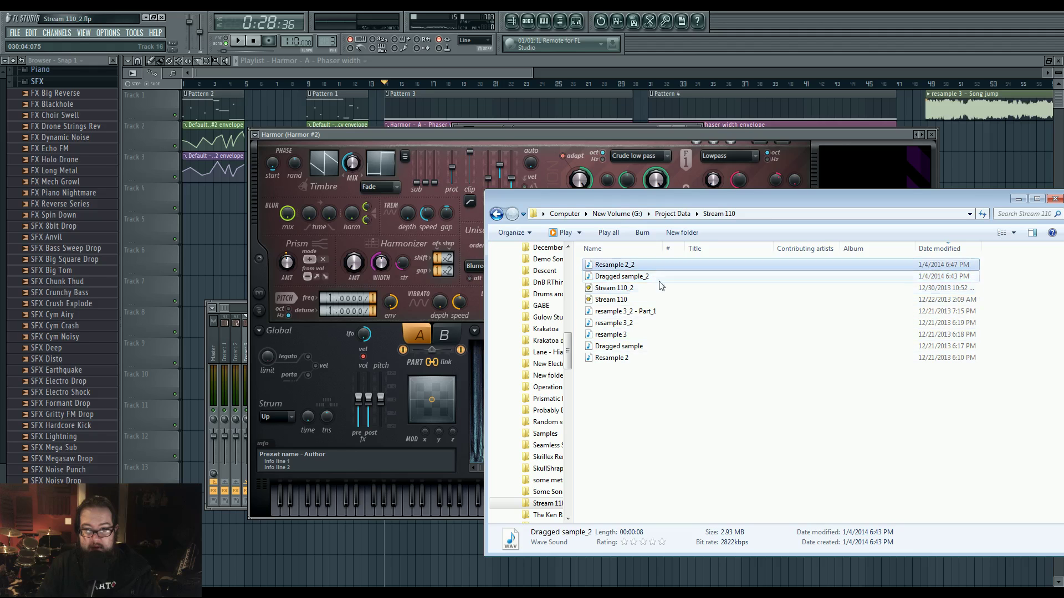
left_click_drag(615, 269, 491, 134)
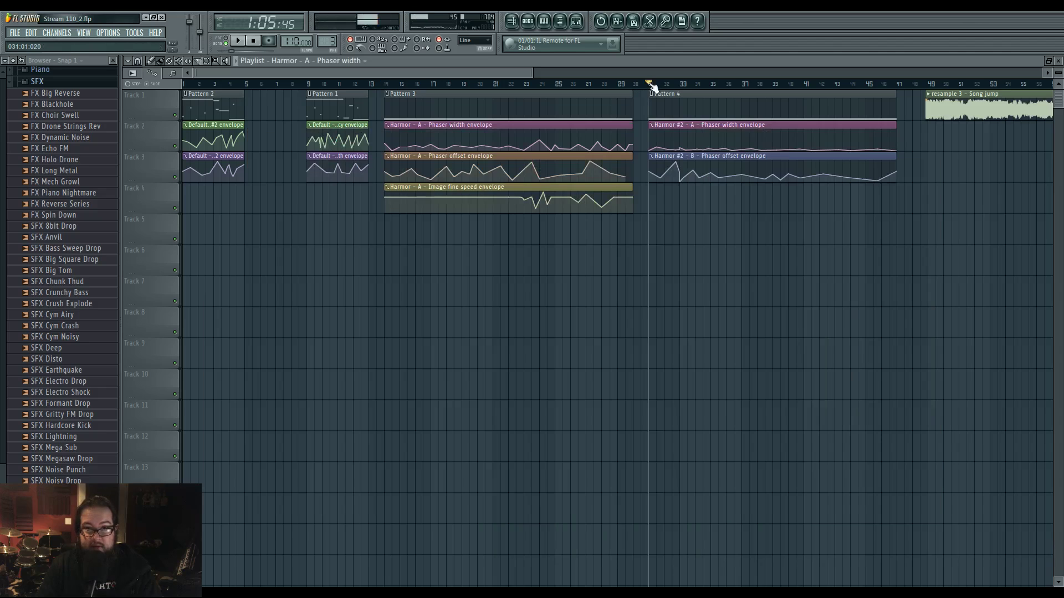
Play Pattern 4 from bar 31 and check the Harmor #2 channel's level on mixer Insert 3.
left_click(646, 84)
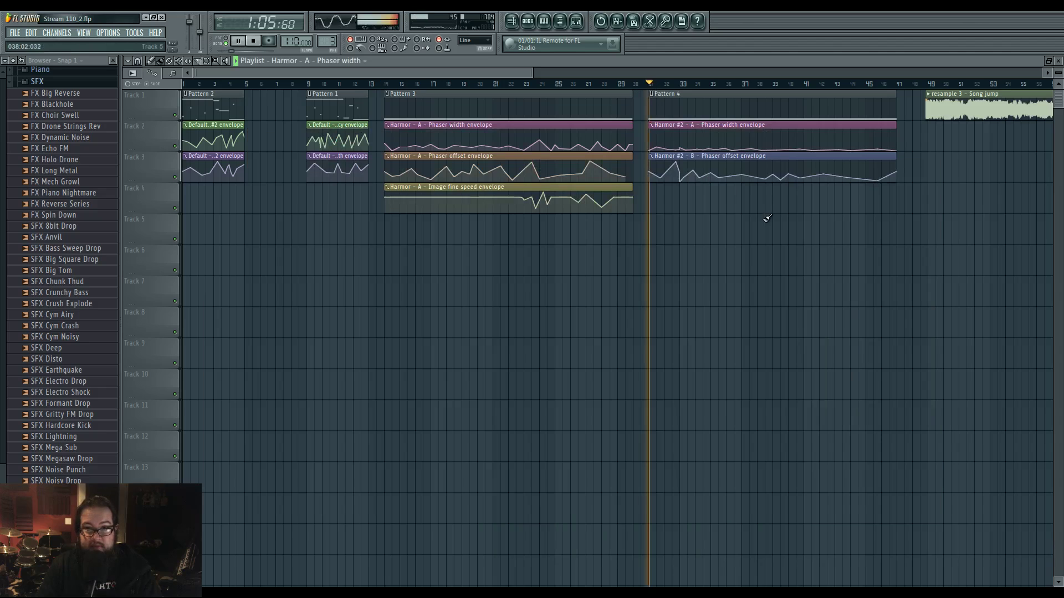
key("space")
scroll(615, 242, "up", 3)
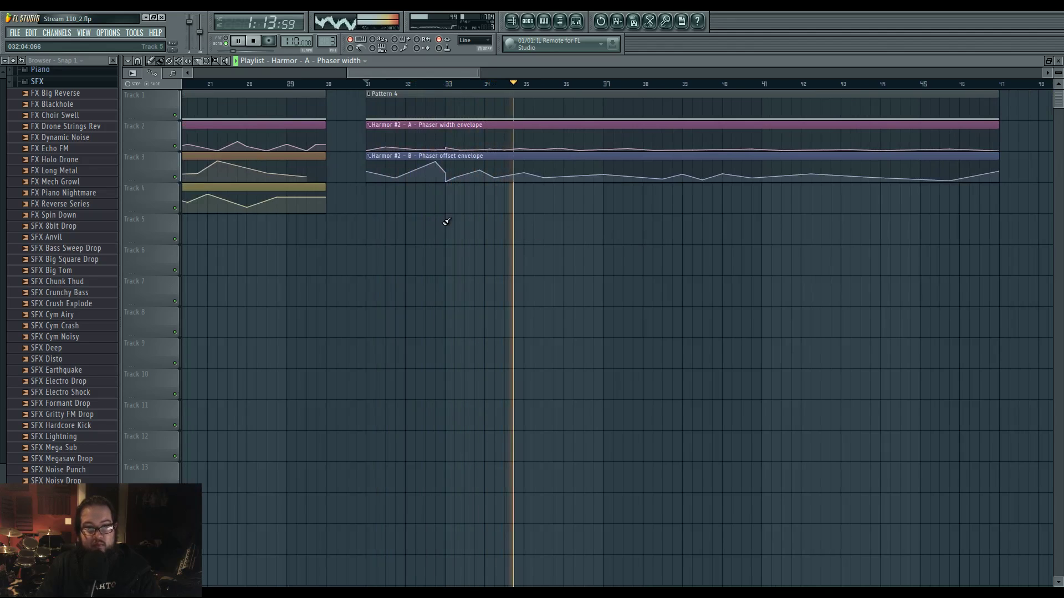
left_click(529, 22)
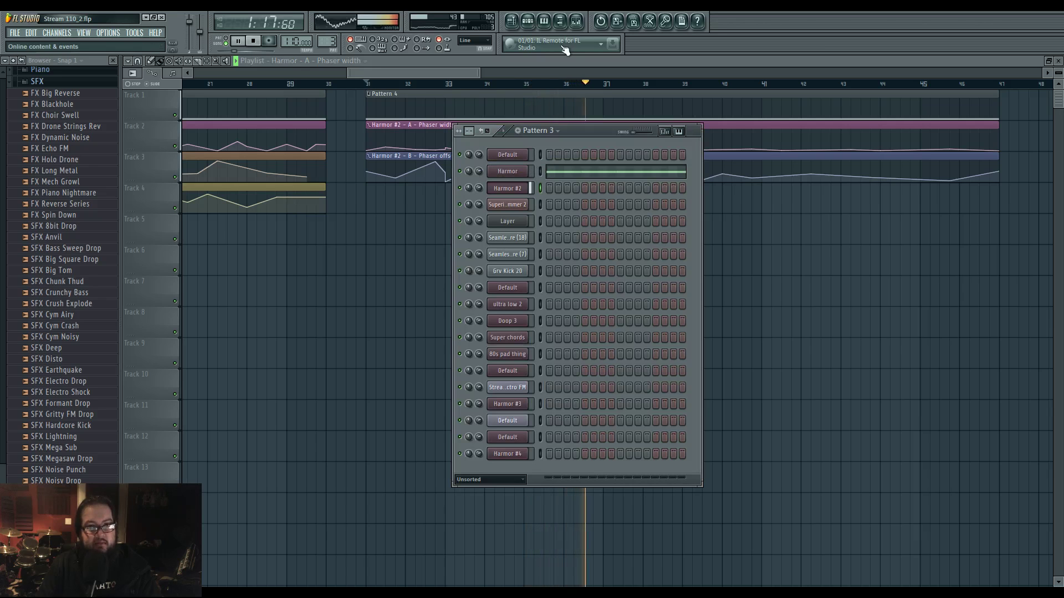
left_click(577, 22)
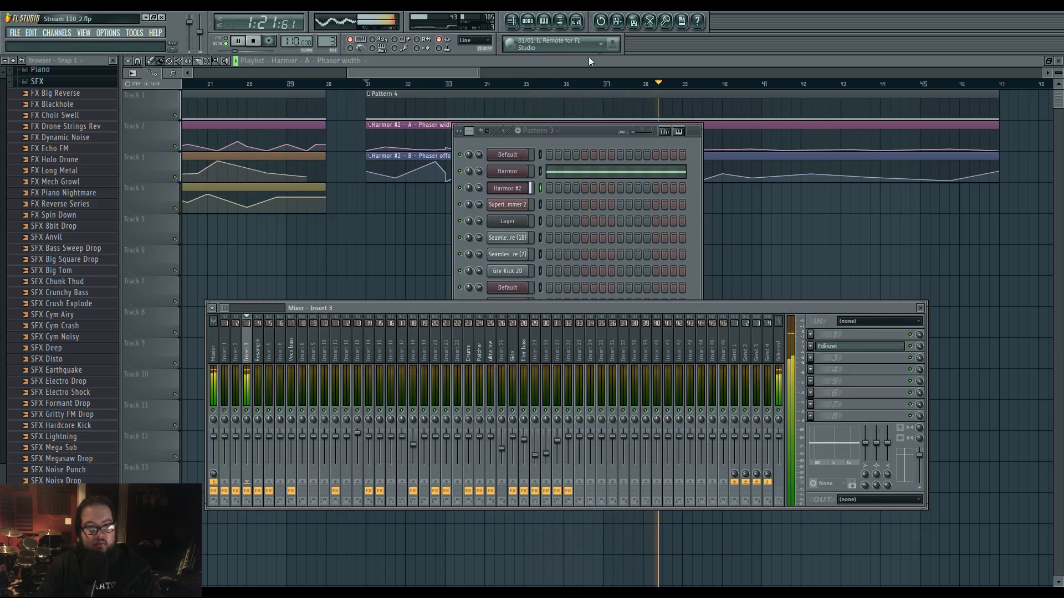
key("F12")
key("space")
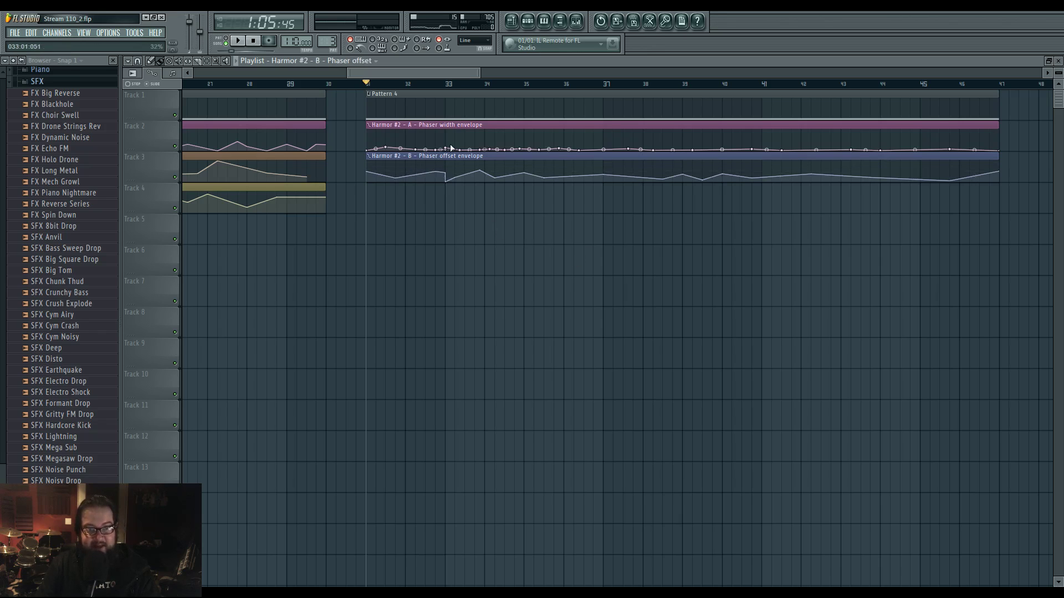
Delete the points near bars 31 and 33 from the Phaser width envelope of Harmor #2.
right_click(383, 147)
left_click(398, 160)
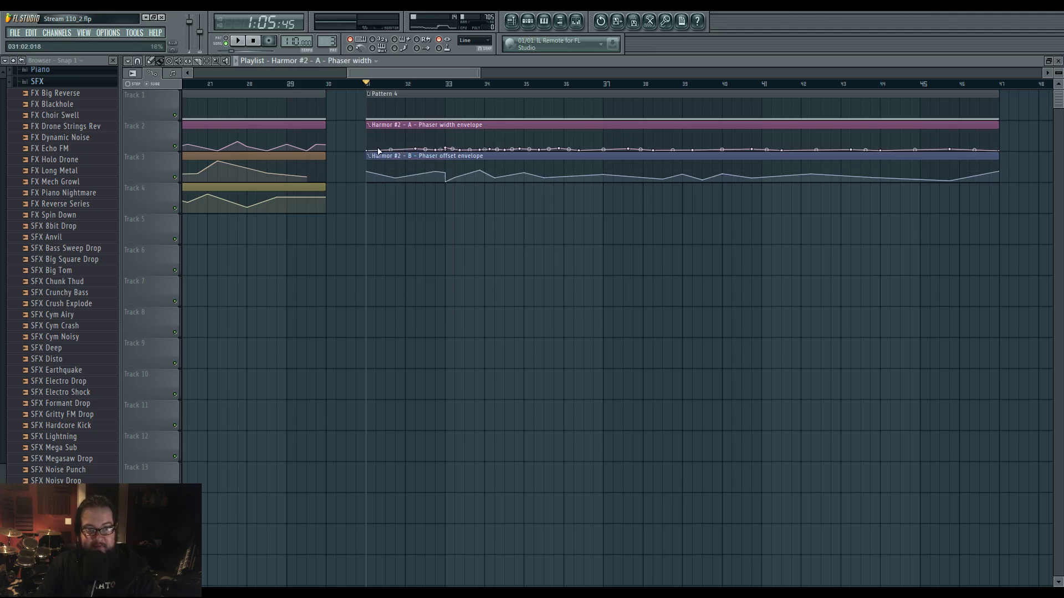
right_click(449, 150)
left_click(463, 160)
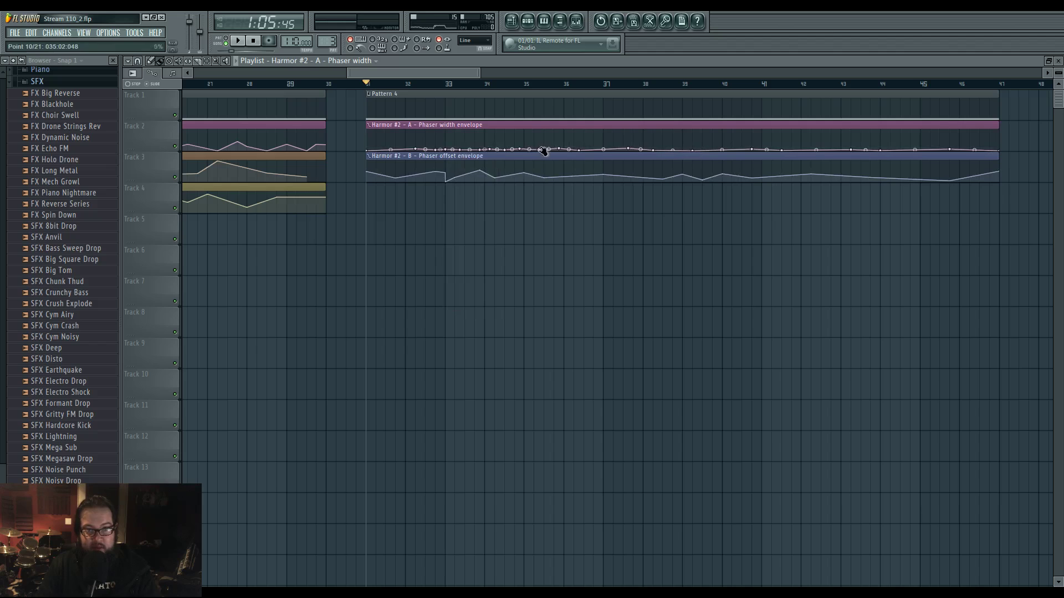
Remove unwanted points from the Harmor #2 Phaser offset envelope and shape stronger peaks near bars 35, 37, 40, 41, 43 and 45.
right_click(526, 177)
left_click(533, 185)
right_click(551, 182)
left_click(554, 184)
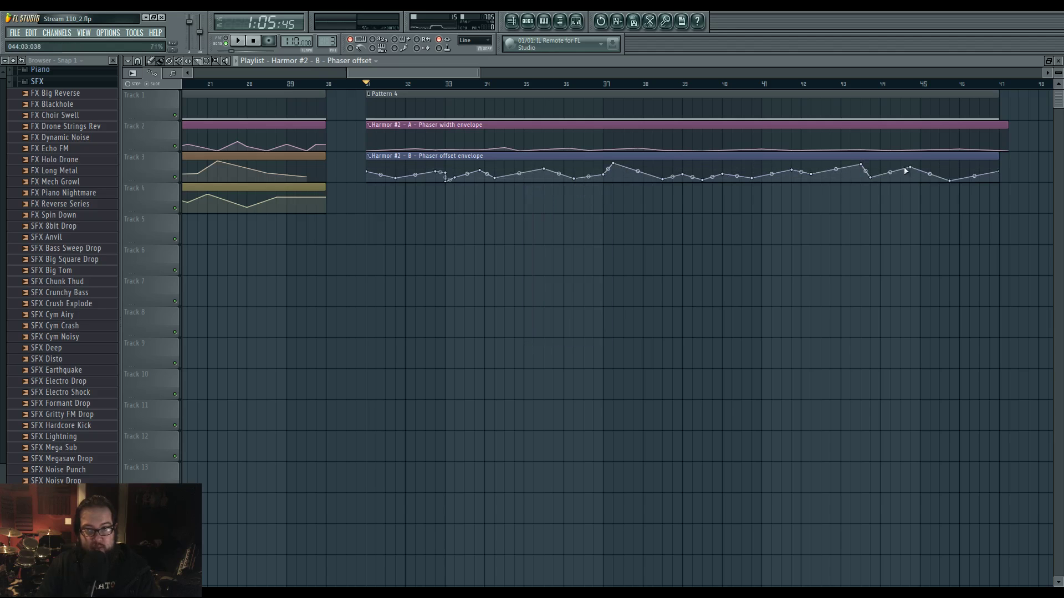
right_click(720, 180)
left_click(697, 181)
right_click(718, 182)
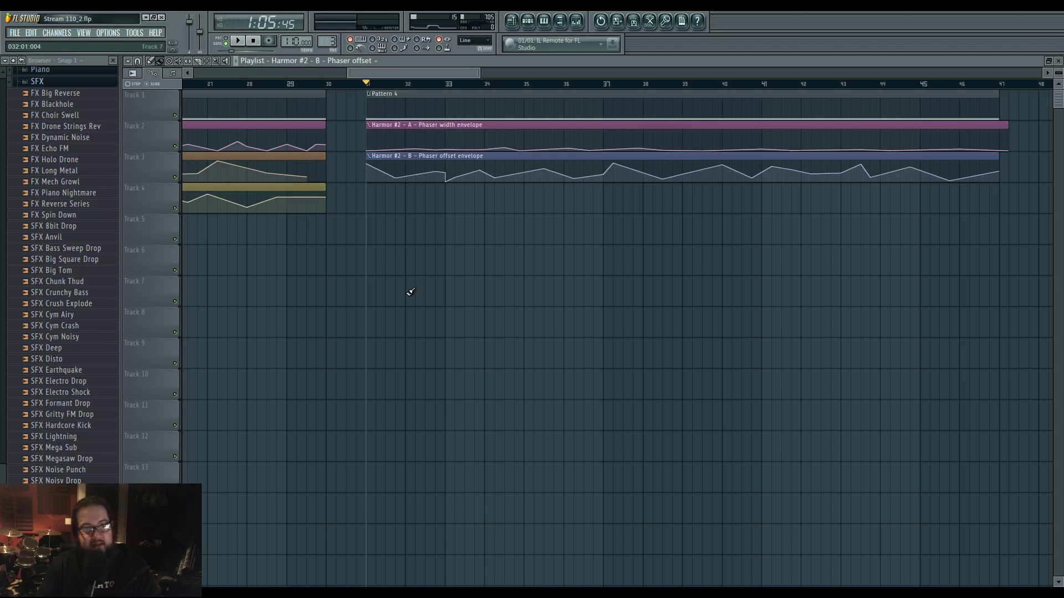
Play Pattern 4 from bar 31 and inspect the Insert 3 level and Harmor #2's part B Image formant mutation envelope.
key("space")
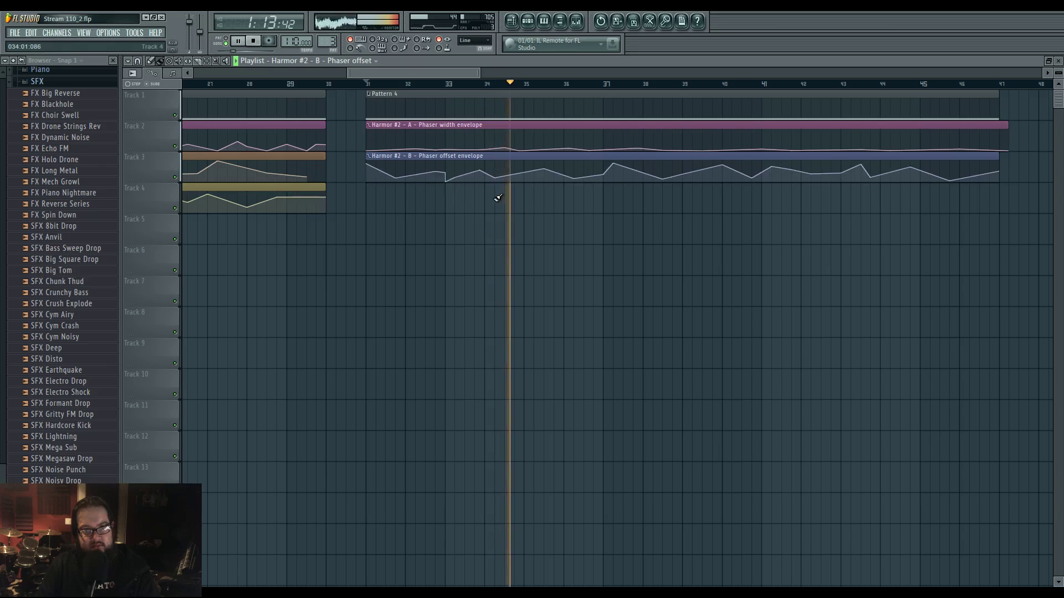
left_click(578, 21)
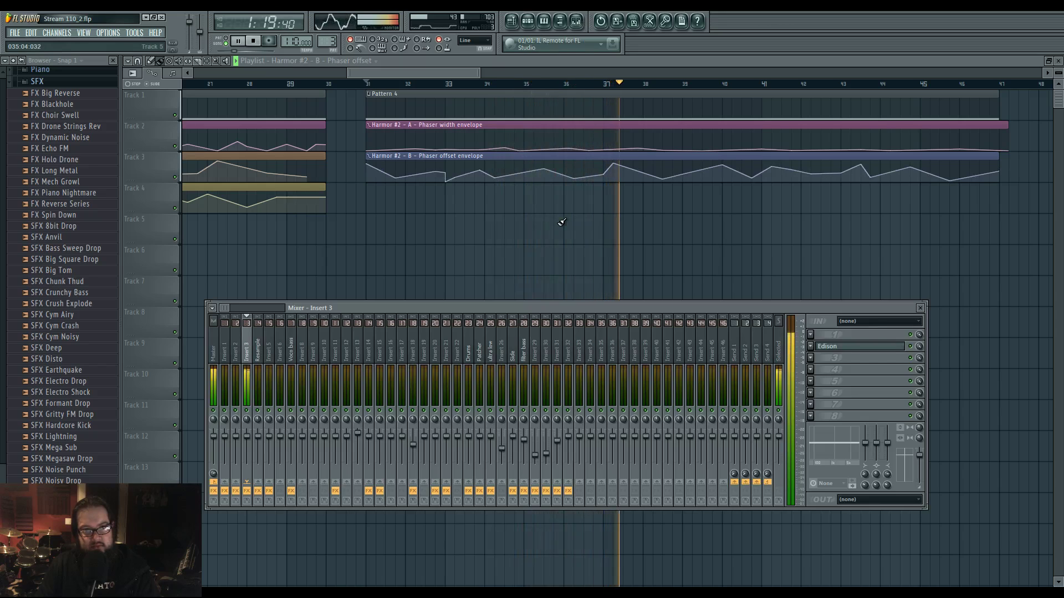
key("F6")
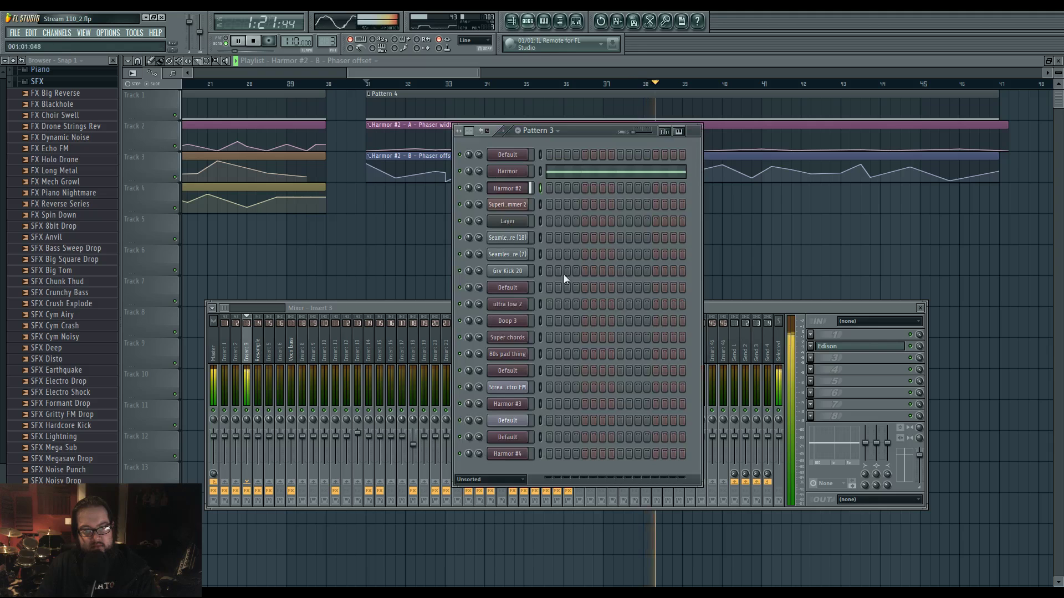
left_click(507, 187)
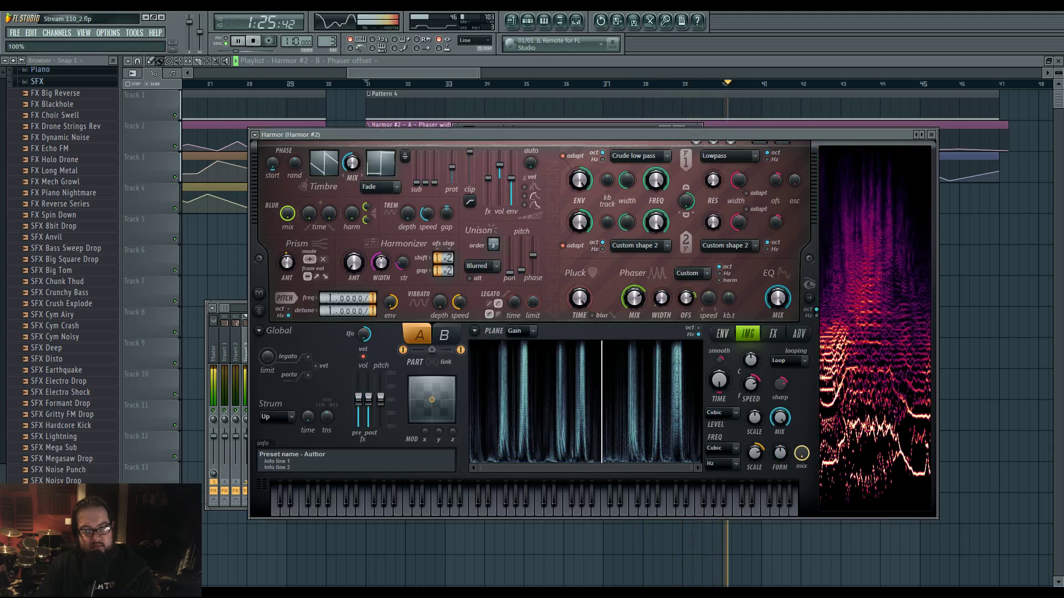
left_click(444, 334)
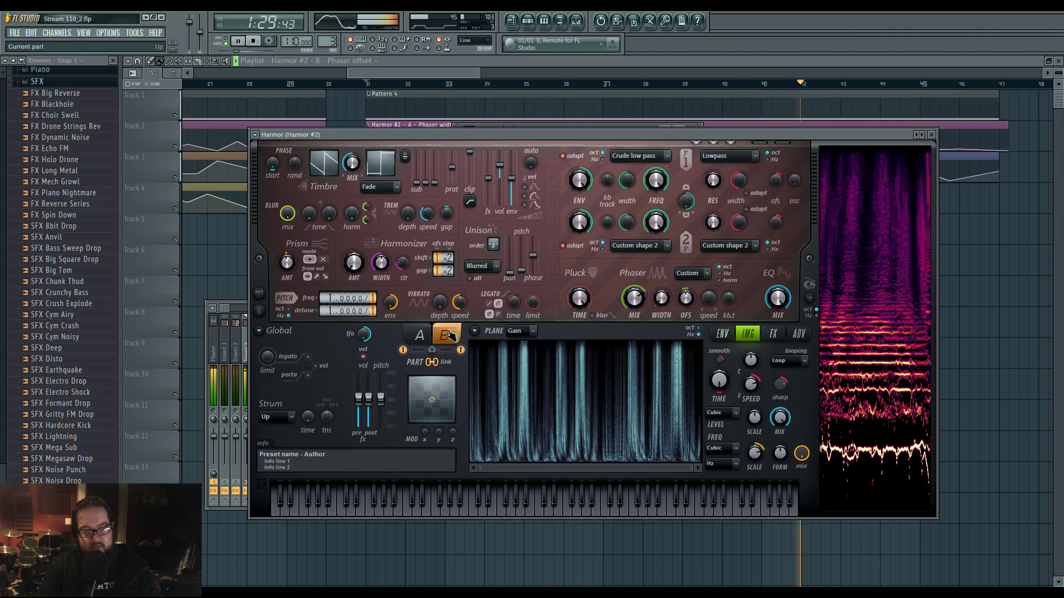
left_click(722, 333)
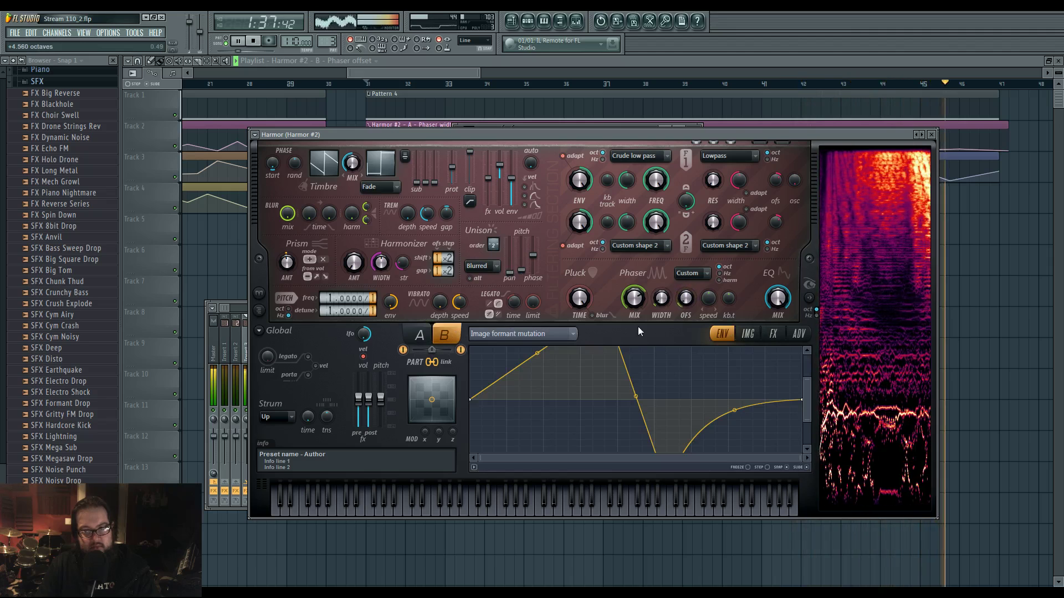
left_click(979, 274)
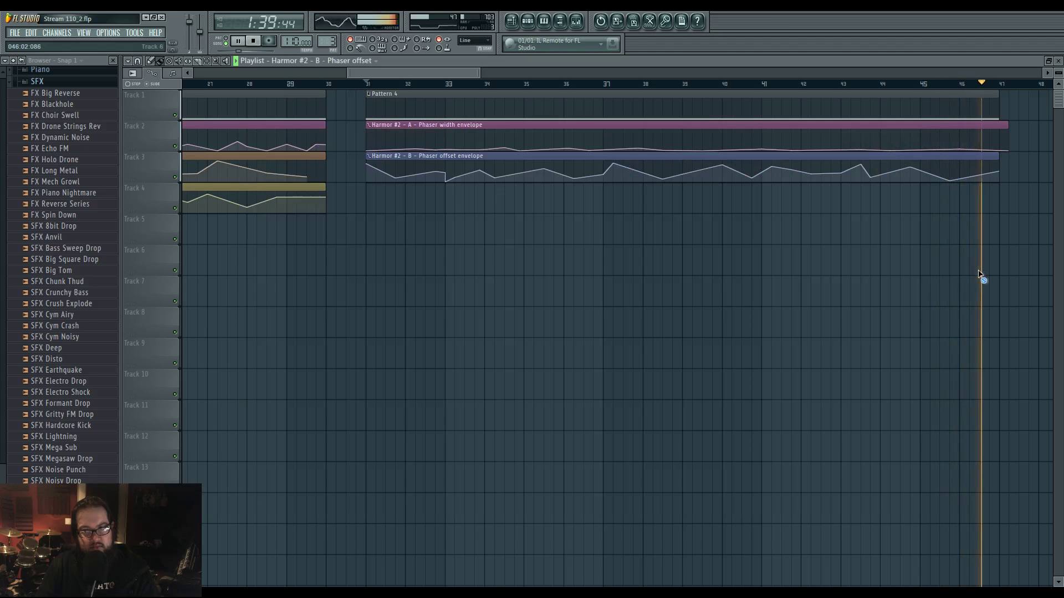
key("space")
Select the Pattern 4 time range from bar 31 and record its playback into Edison on Insert 3.
scroll(775, 266, "right", 1)
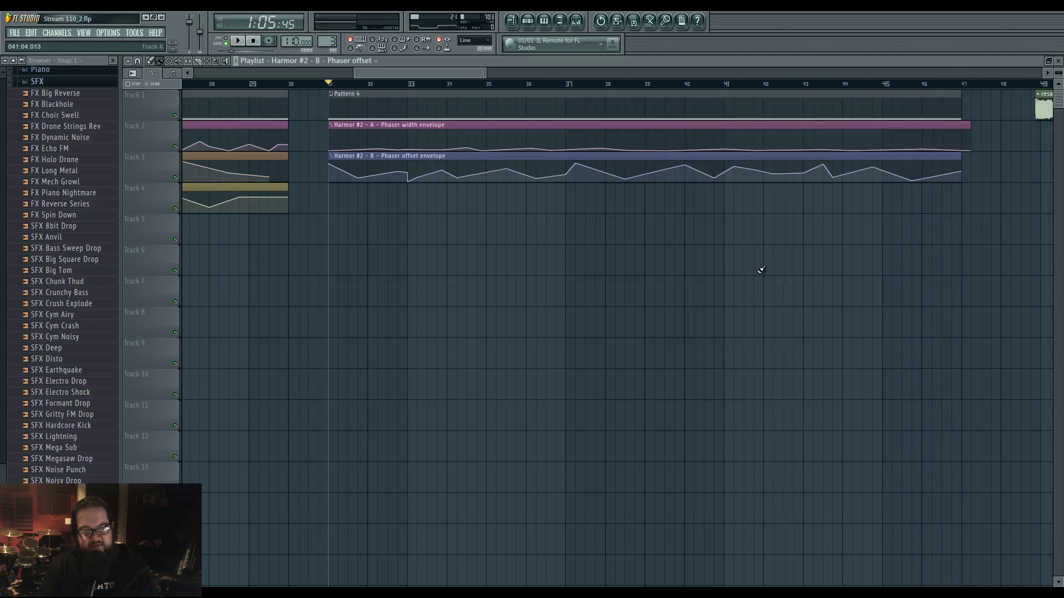
scroll(762, 270, "down", 2)
left_click_drag(444, 86, 905, 86)
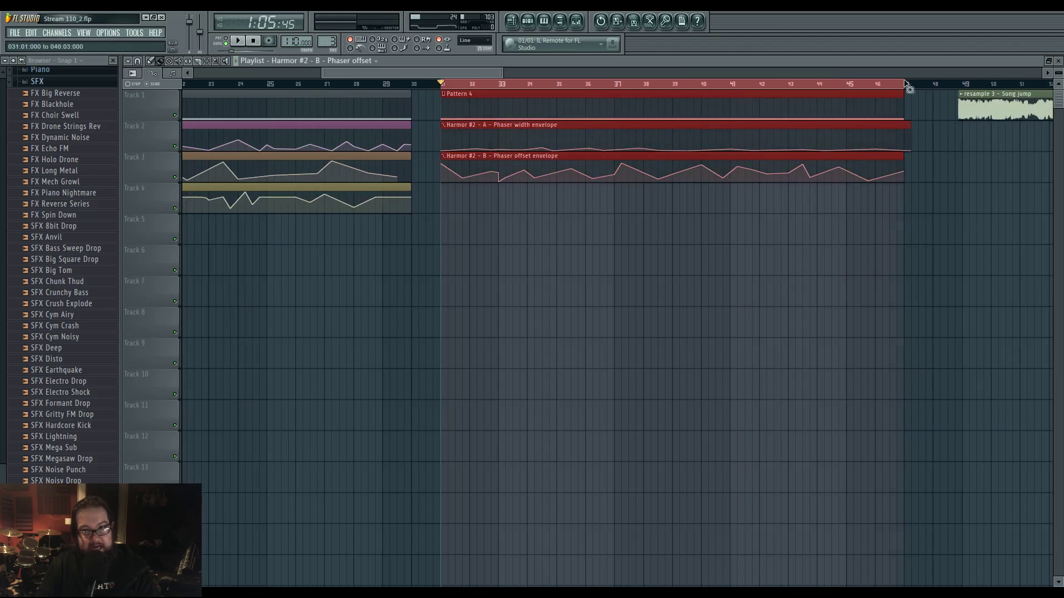
left_click(632, 21)
key("ctrl+e")
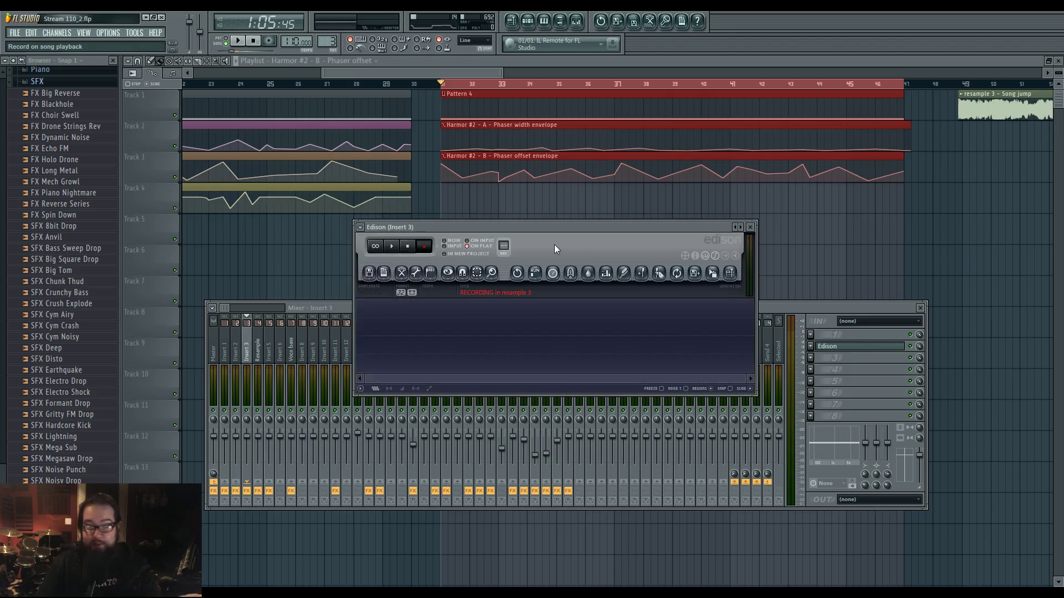
left_click(239, 44)
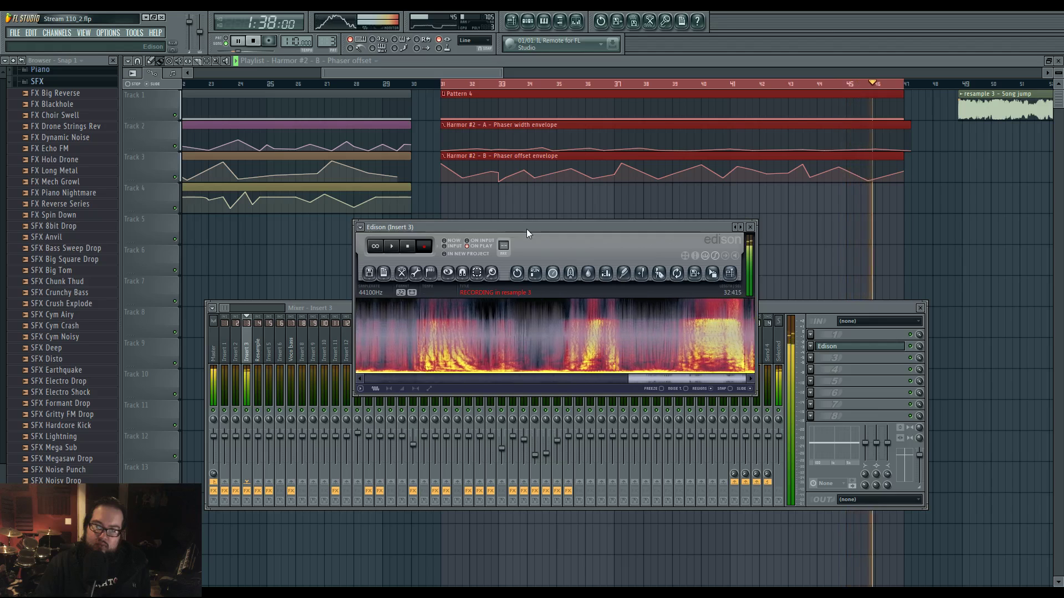
left_click(252, 41)
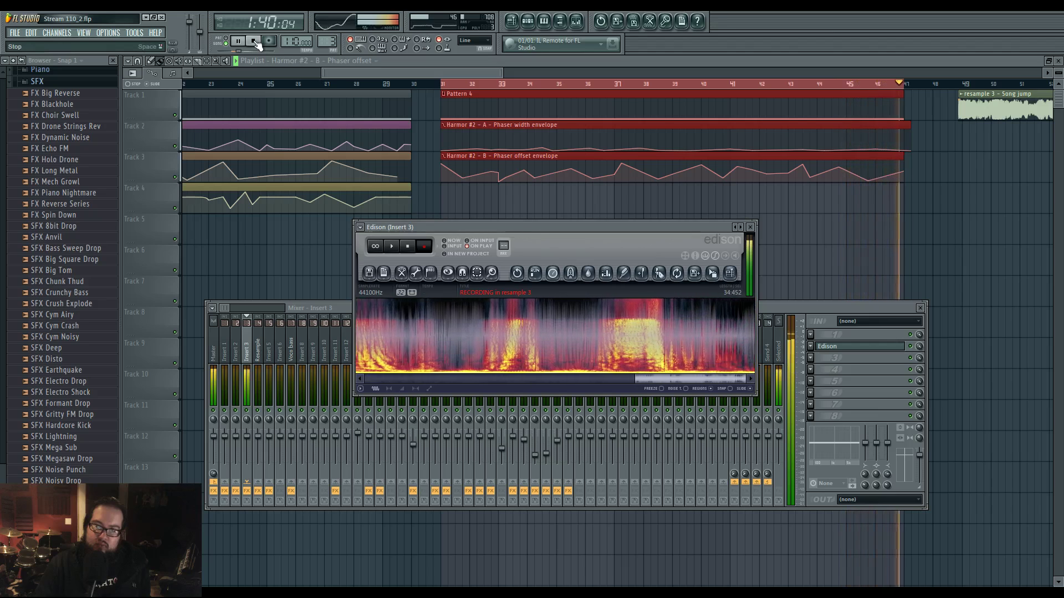
left_click(430, 246)
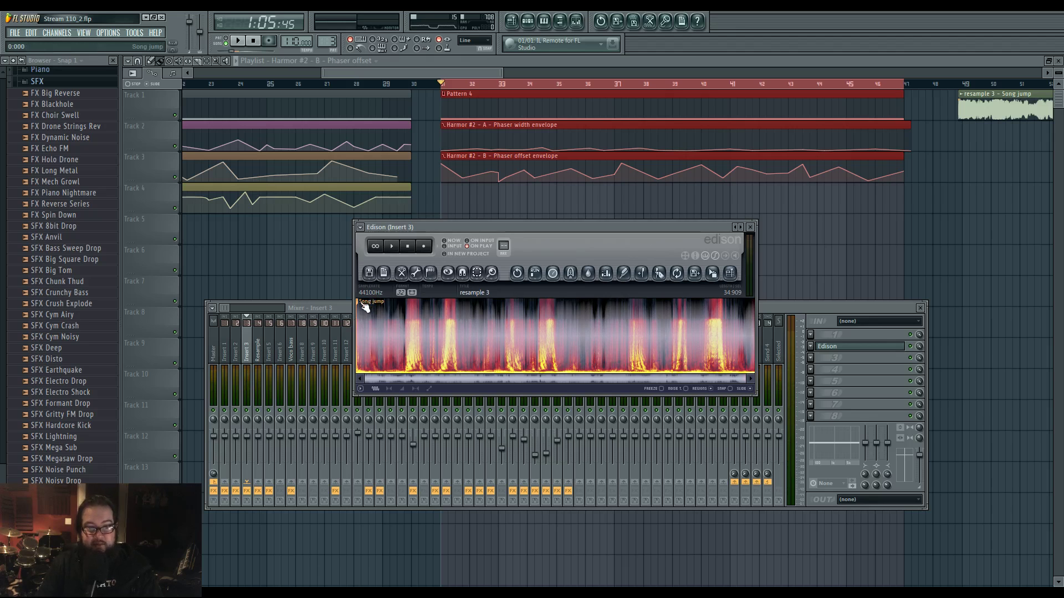
Send the Edison recording to the playlist as an audio clip and place it on Track 9 at bar 69.
left_click_drag(713, 273, 790, 272)
scroll(534, 297, "right", 5)
scroll(572, 297, "down", 4)
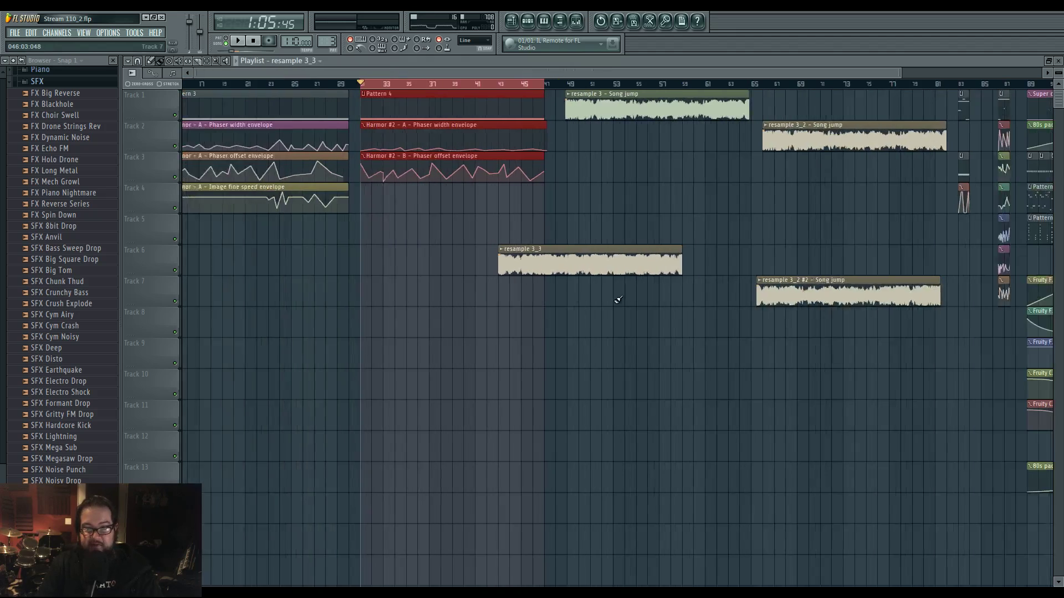
scroll(516, 308, "right", 3)
left_click_drag(389, 261, 582, 331)
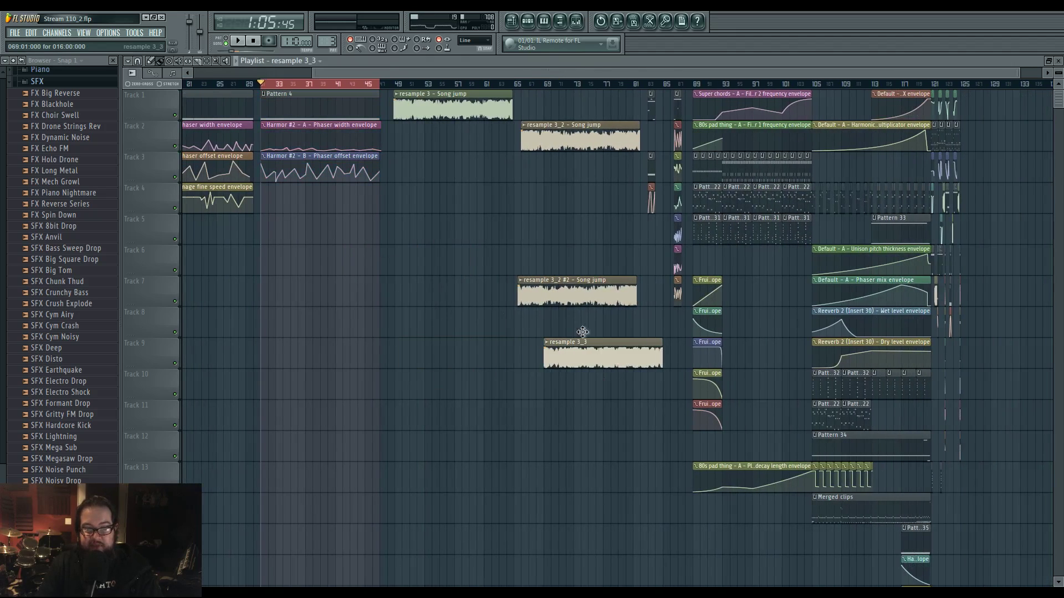
Route the resample 3_3 channel to the Resample mixer track and inspect that track's Maximus and Fruity Parametric EQ 2.
left_click(585, 343)
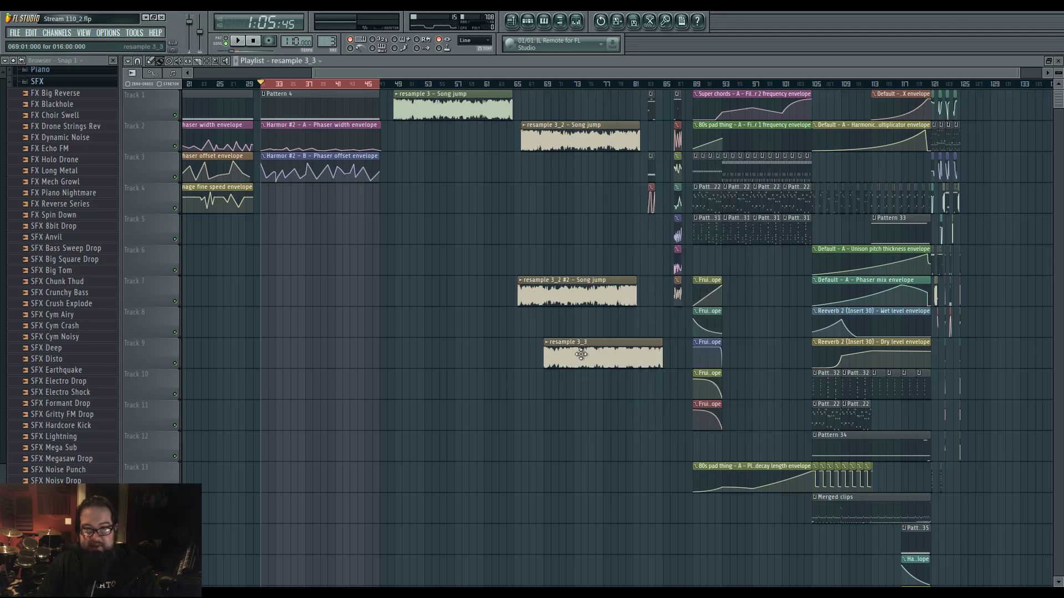
left_click(765, 178)
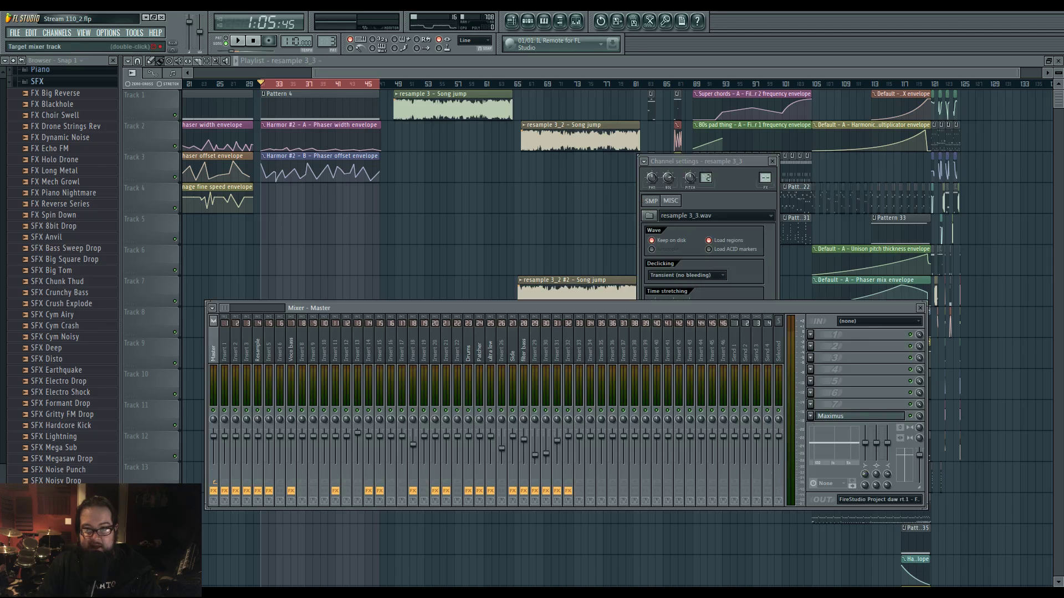
left_click(780, 201)
left_click(852, 336)
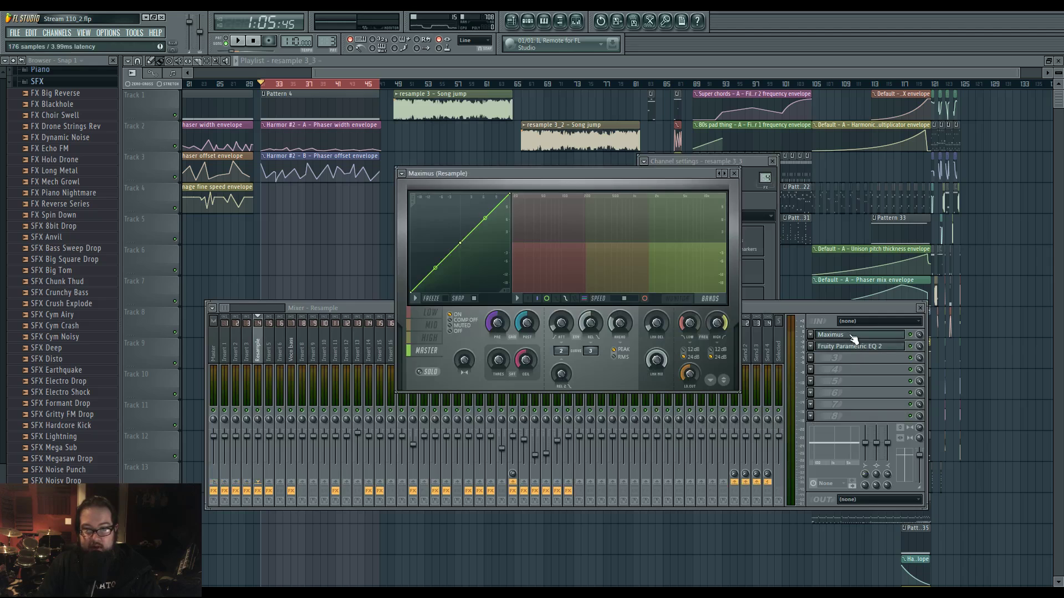
left_click(848, 346)
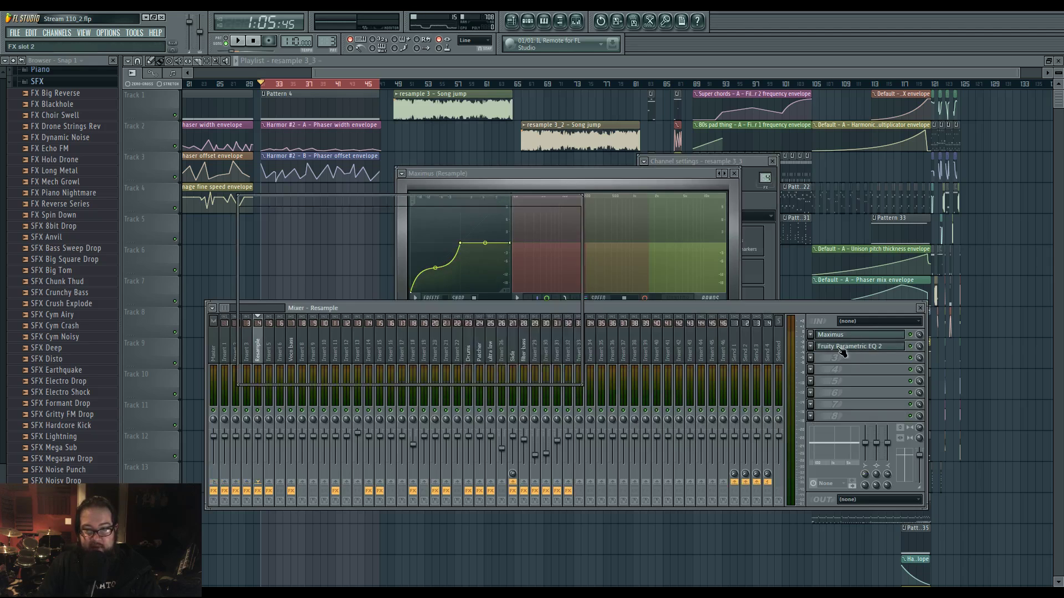
left_click(537, 175)
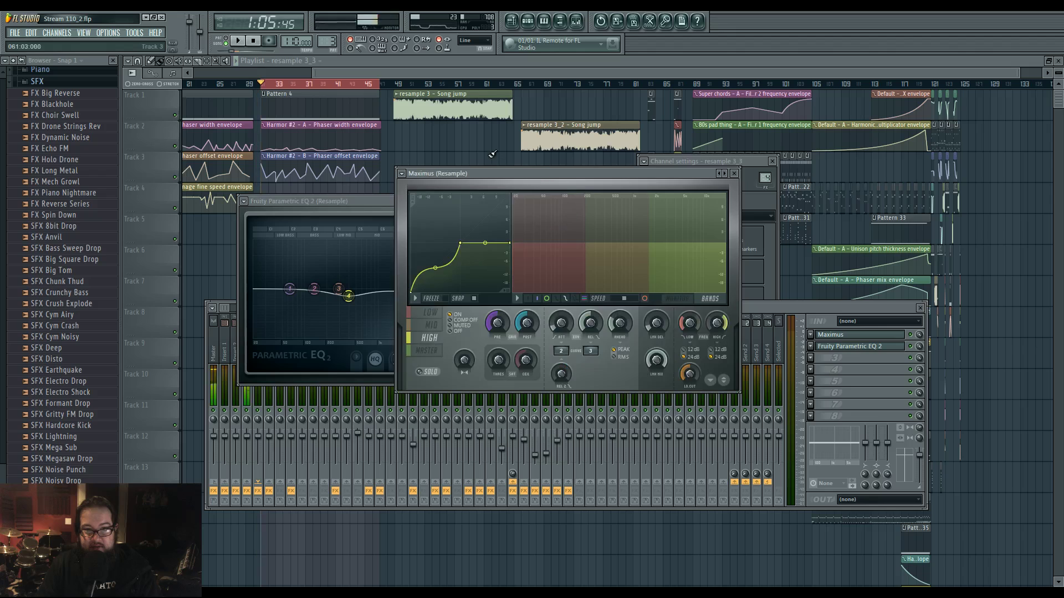
key("F12")
Recheck the resample 3_3 channel settings and its Resample mixer track effects, and start playback from bar 31.
double_click(601, 346)
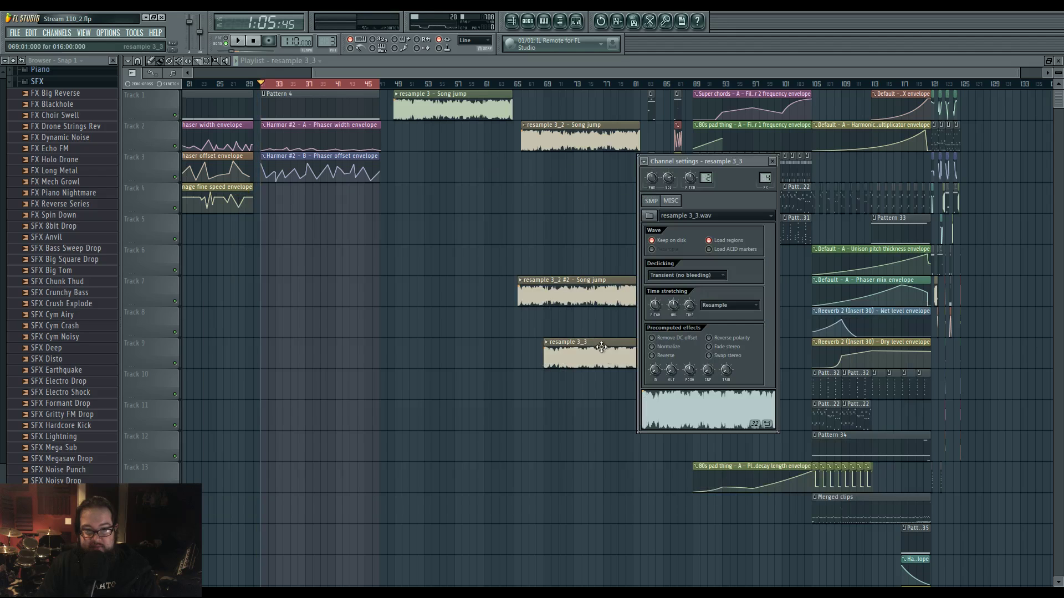
double_click(765, 178)
left_click(867, 332)
key("F12")
key("space")
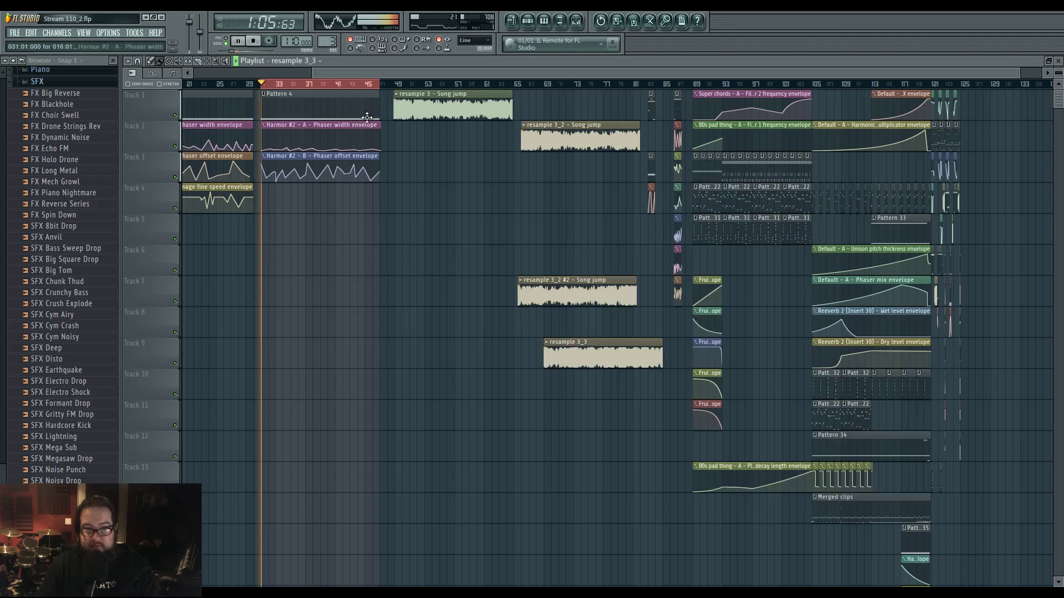
Place another resample 3_3 clip on Track 9 at bar 127 and play the song from there.
scroll(430, 394, "right", 3)
scroll(743, 351, "up", 2)
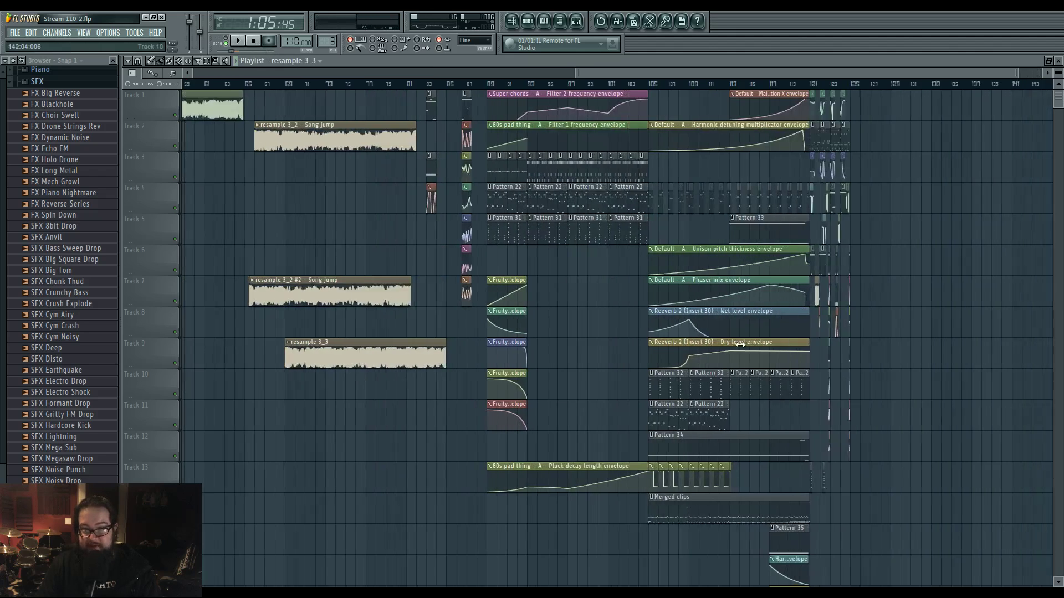
left_click(938, 346)
scroll(573, 354, "right", 4)
scroll(573, 353, "right", 2)
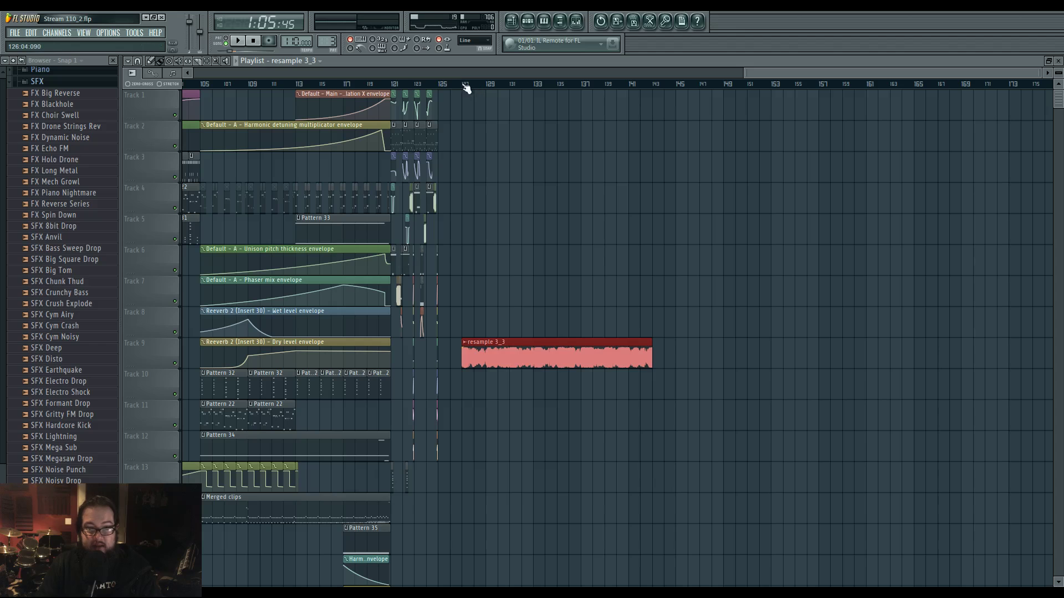
left_click(464, 85)
Curve the mid band envelope in the Resample track's Maximus, shift its knee to a slightly higher level, and review the low and master bands.
key("F9")
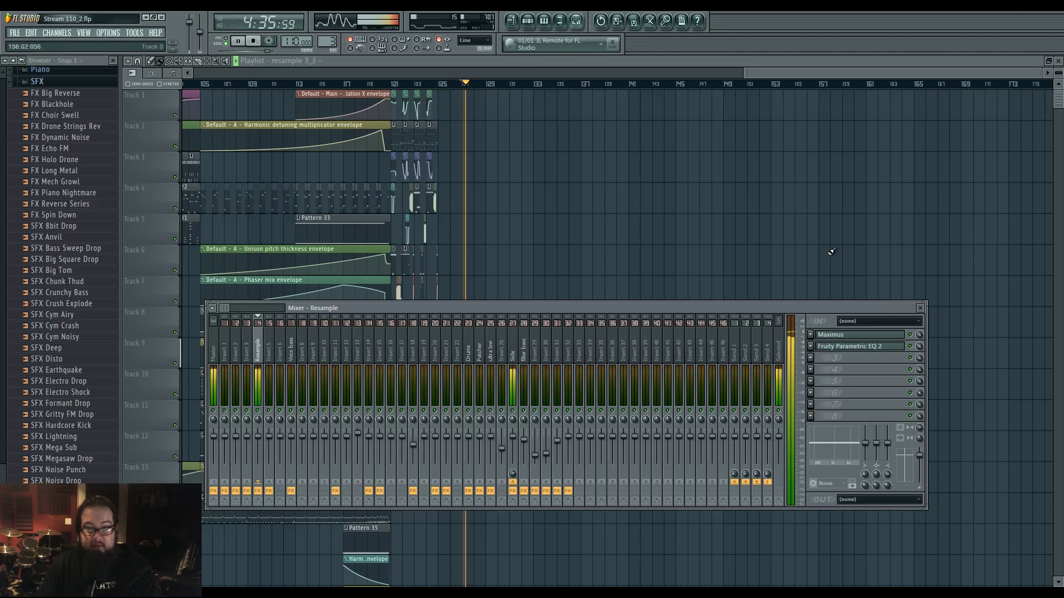
left_click(861, 336)
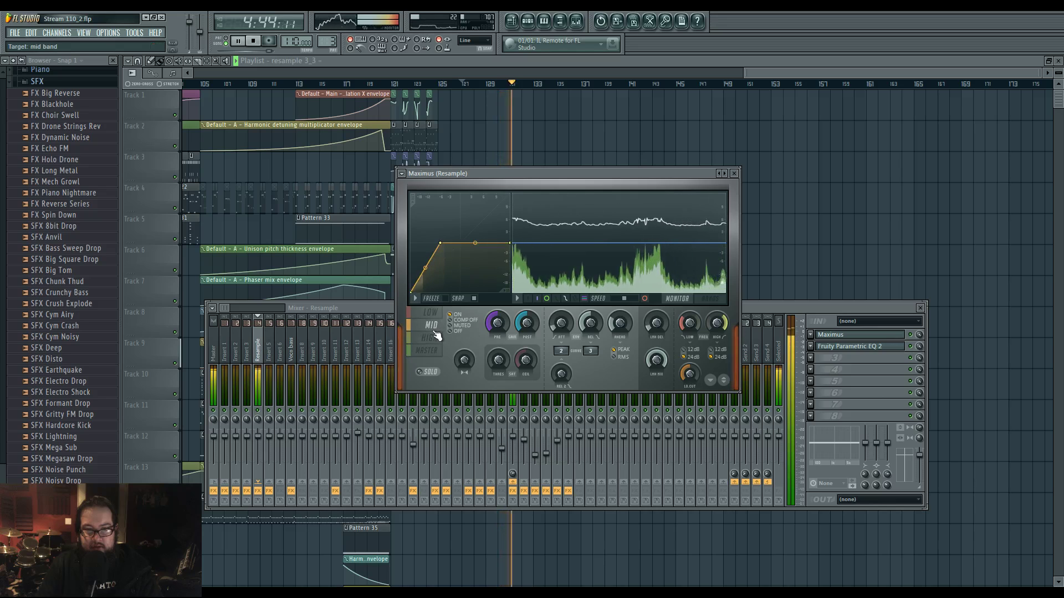
right_click(442, 243)
left_click(477, 281)
left_click_drag(443, 244, 450, 242)
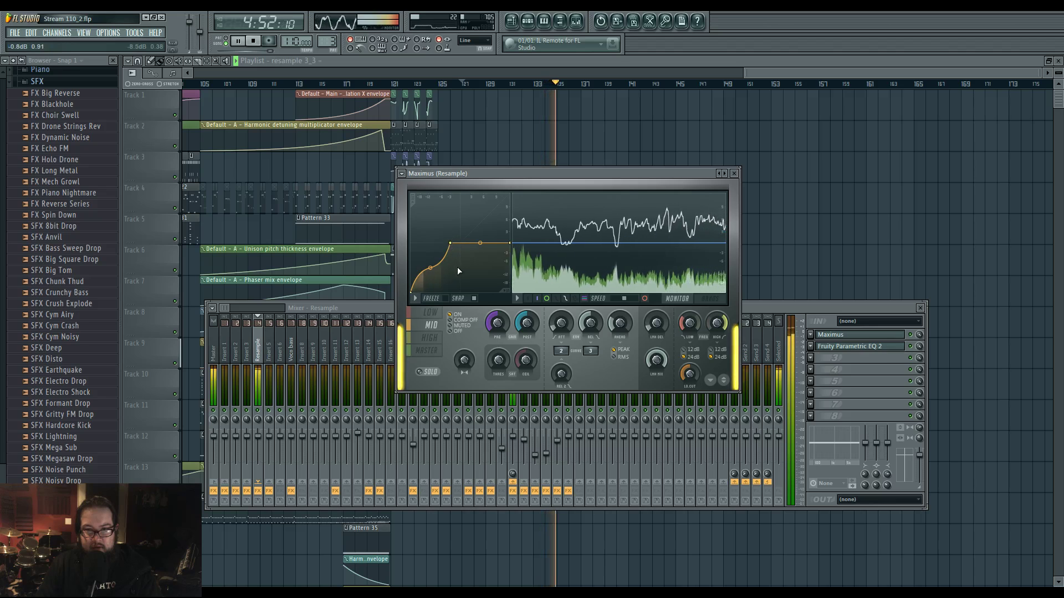
left_click(432, 312)
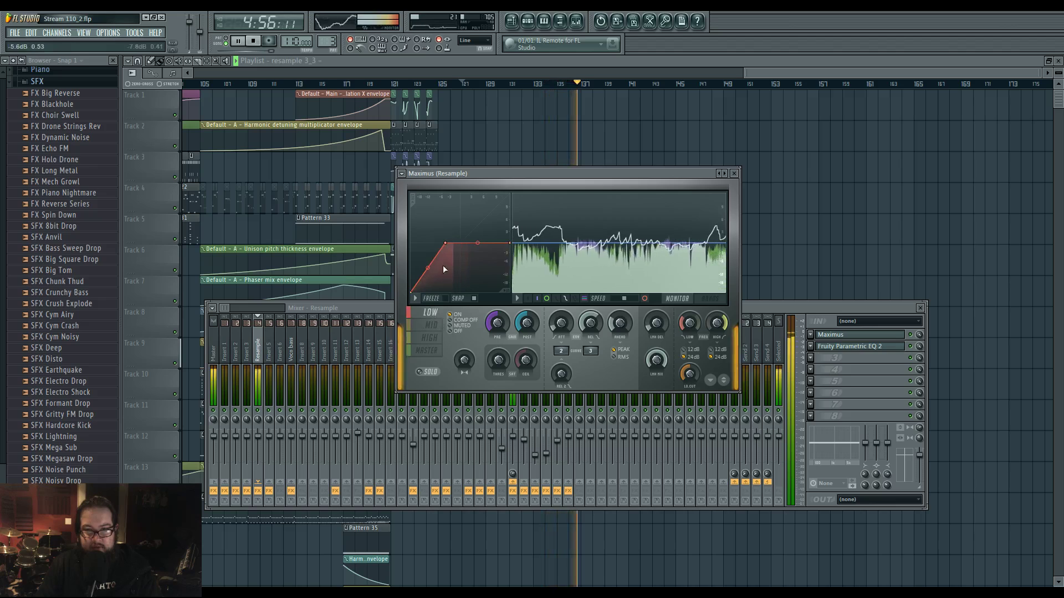
left_click(427, 350)
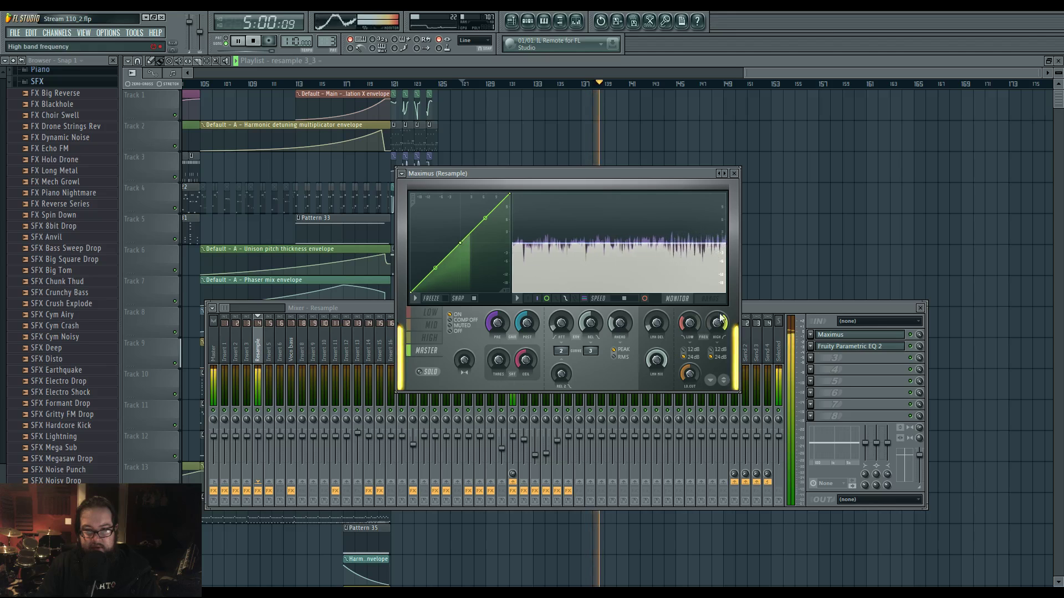
Raise bands 5 and 7 and lower band 6 in the Resample track's Fruity Parametric EQ 2, and stop playback.
left_click(749, 308)
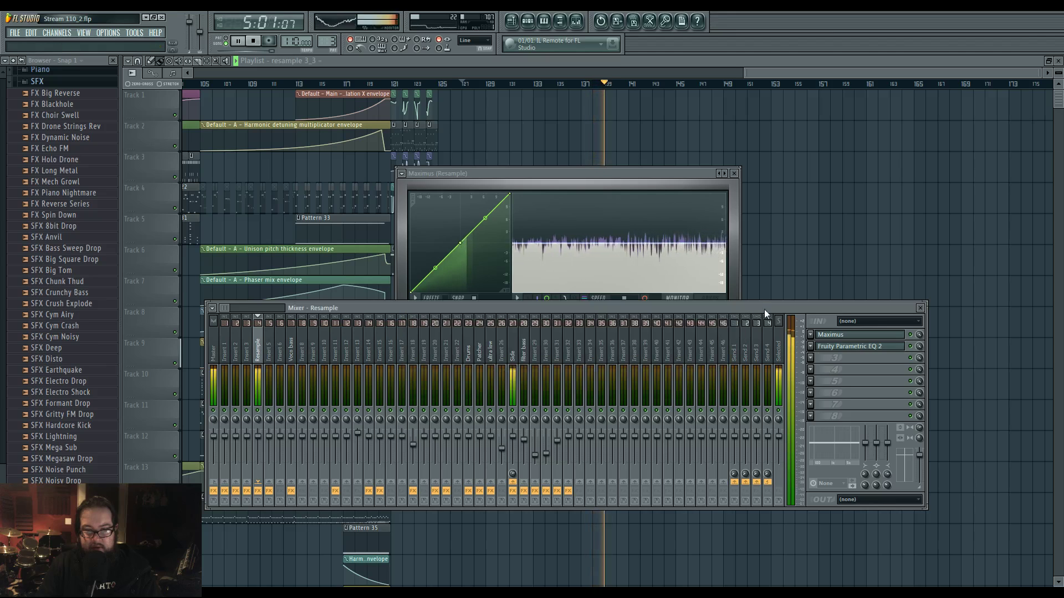
left_click(842, 349)
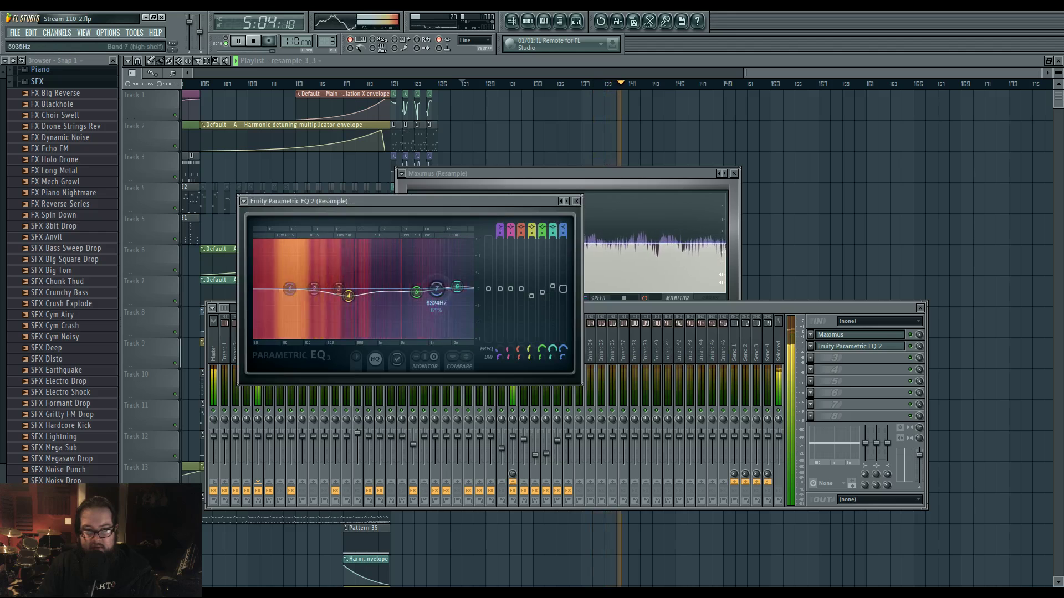
left_click_drag(457, 286, 396, 283)
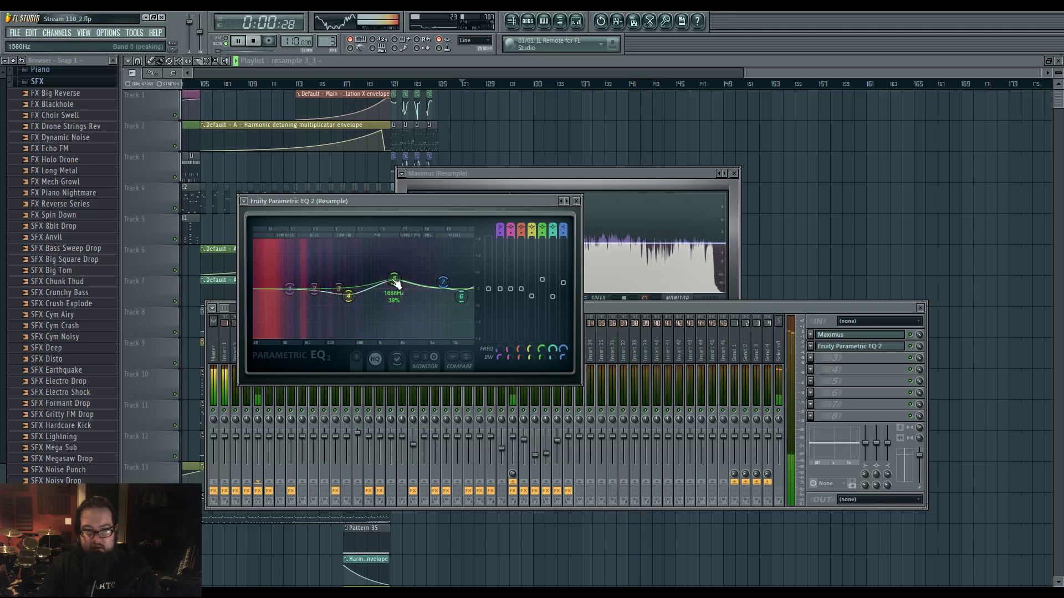
key("space")
key("F12")
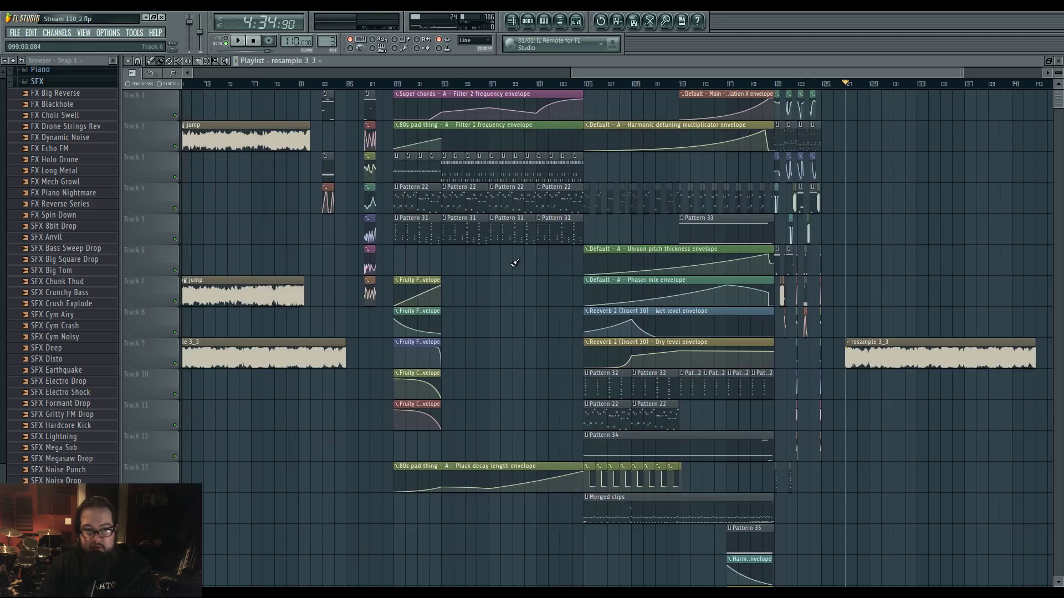
Place a copy of the resample 3_2 #2 clip on Track 8 at bar 145 and set the song position there.
scroll(522, 263, "left", 5)
double_click(498, 291)
key("Escape")
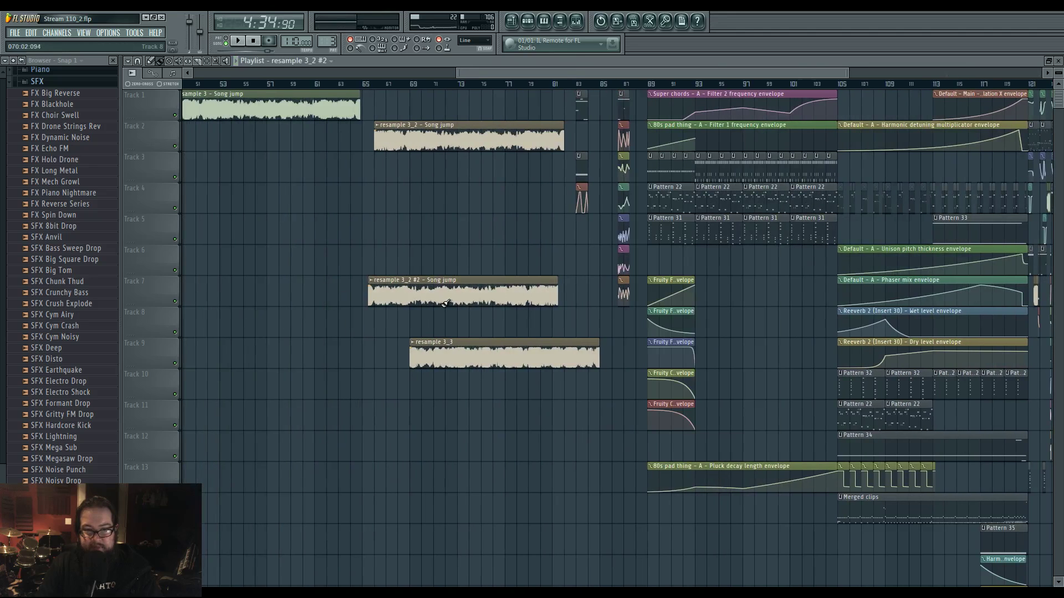
scroll(484, 321, "right", 9)
left_click(829, 321)
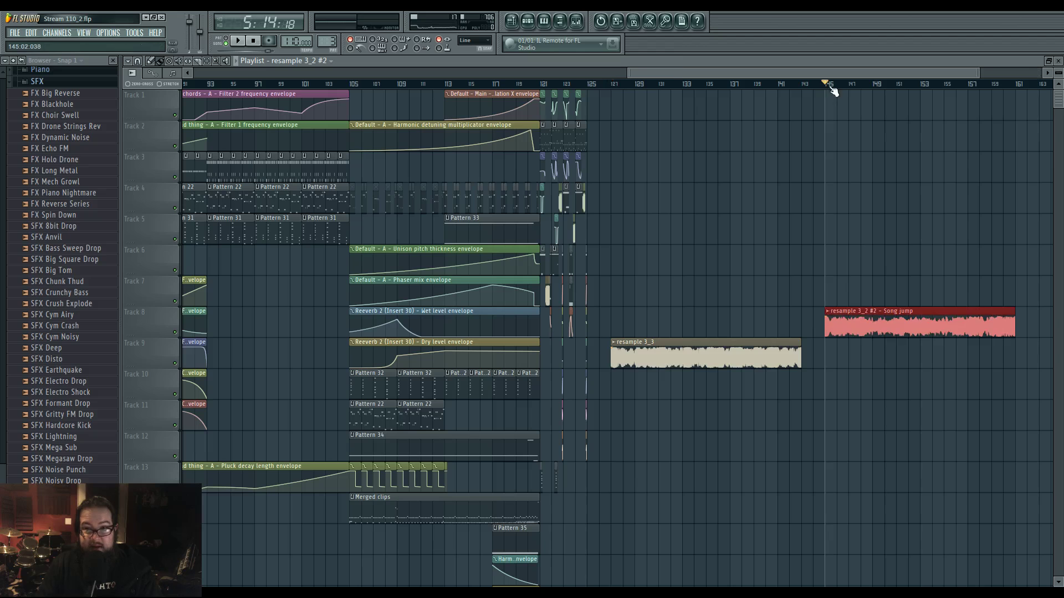
Play the resample 3_2 #2 clip from bar 145 while checking the Resample track in the mixer, and stop playback.
scroll(803, 221, "right", 2)
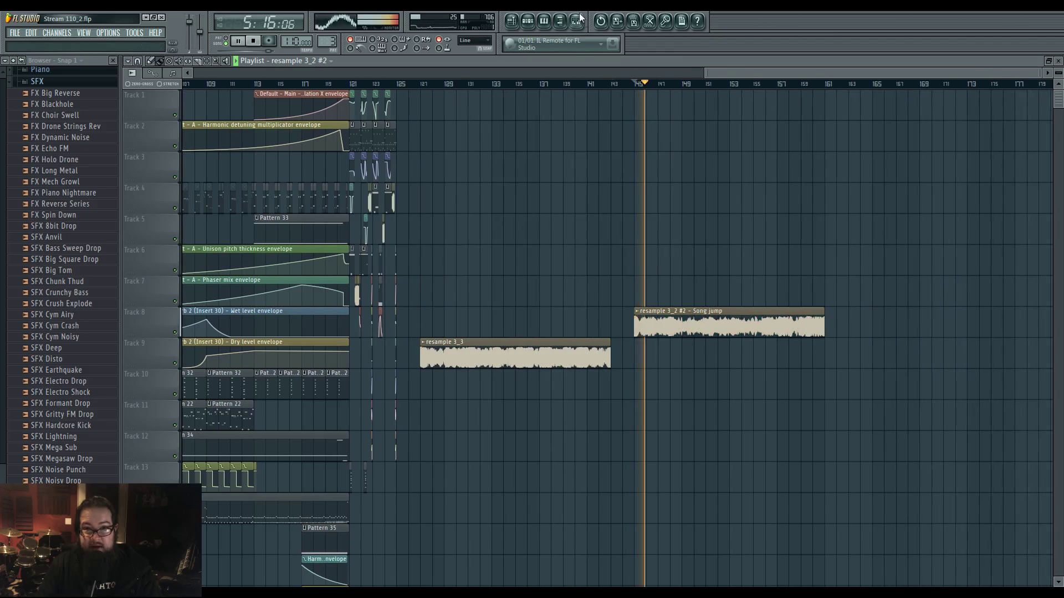
left_click(577, 21)
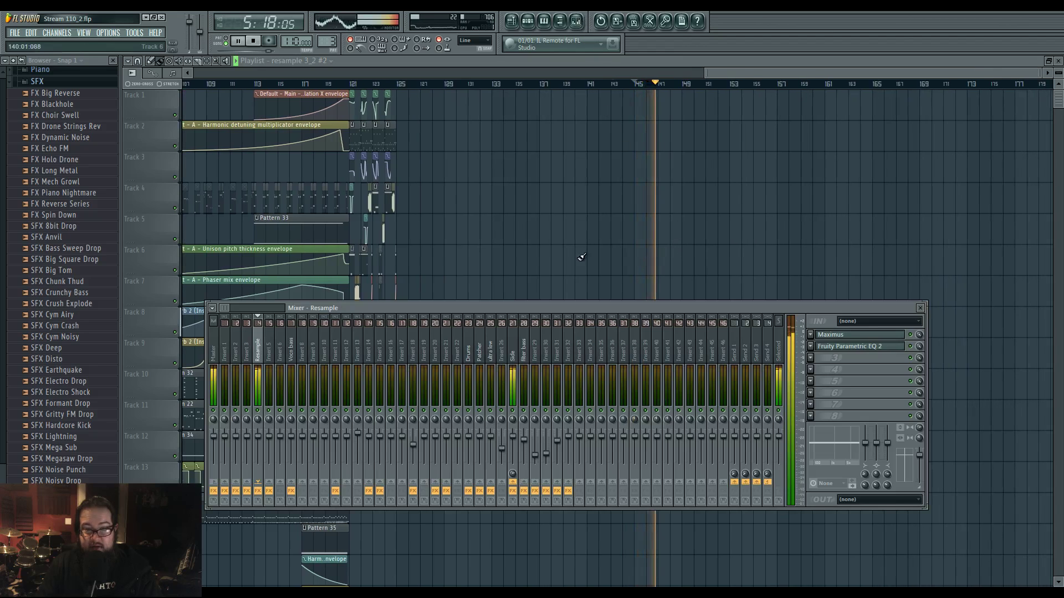
key("F9")
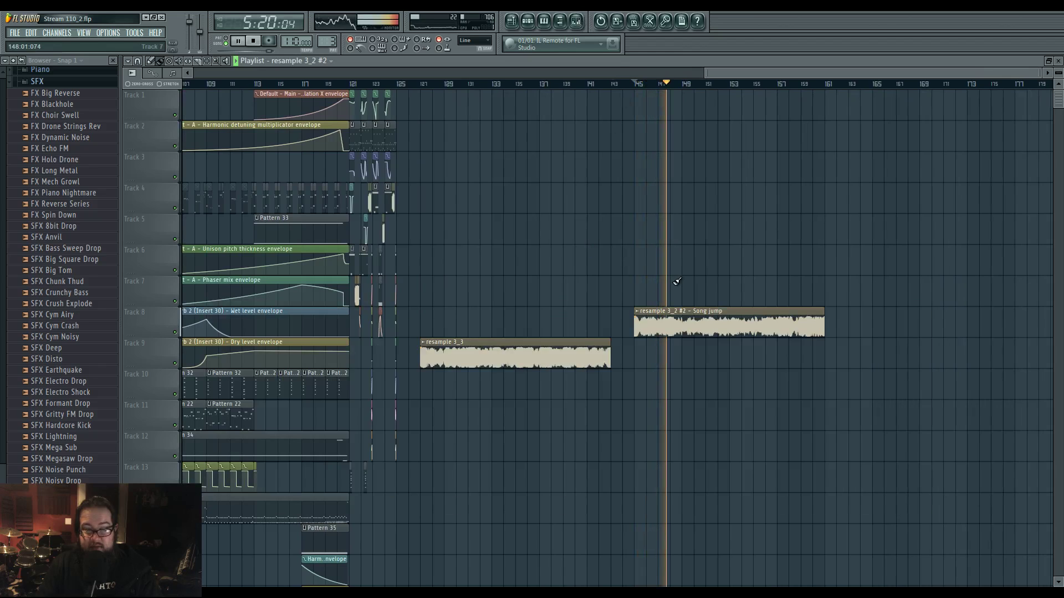
left_click(575, 22)
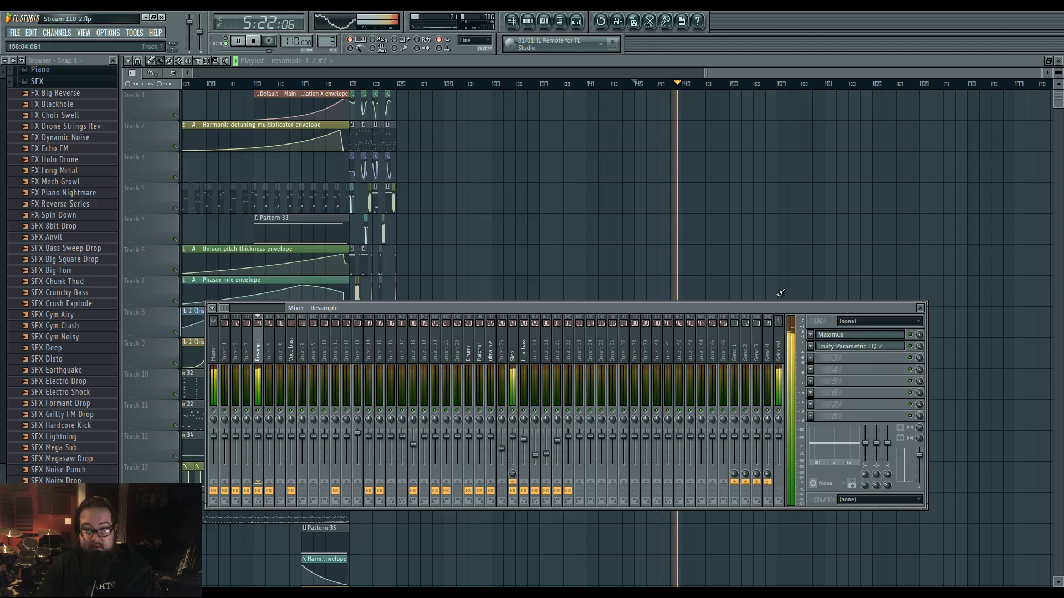
key("F9")
key("space")
scroll(634, 268, "left", 3)
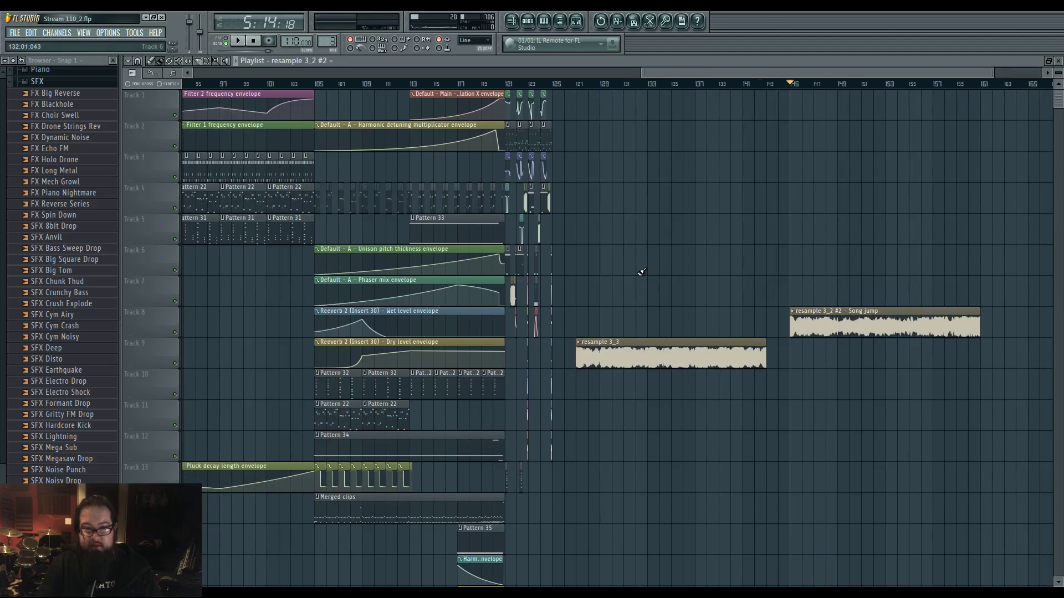
Set the song position to bar 121, play the arrangement from there briefly, and stop.
scroll(594, 237, "up", 5)
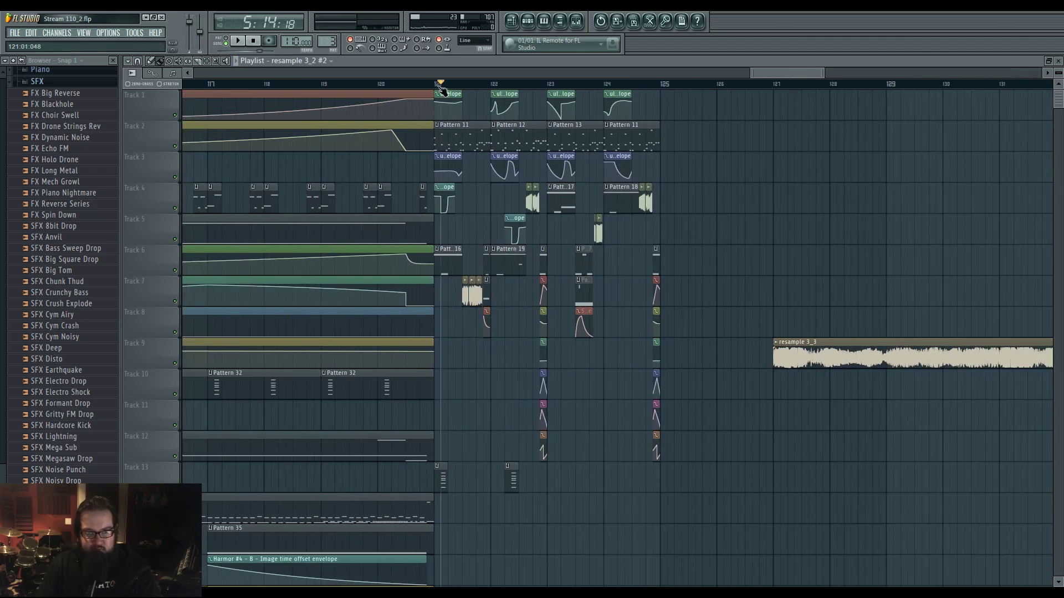
left_click(439, 86)
key("space")
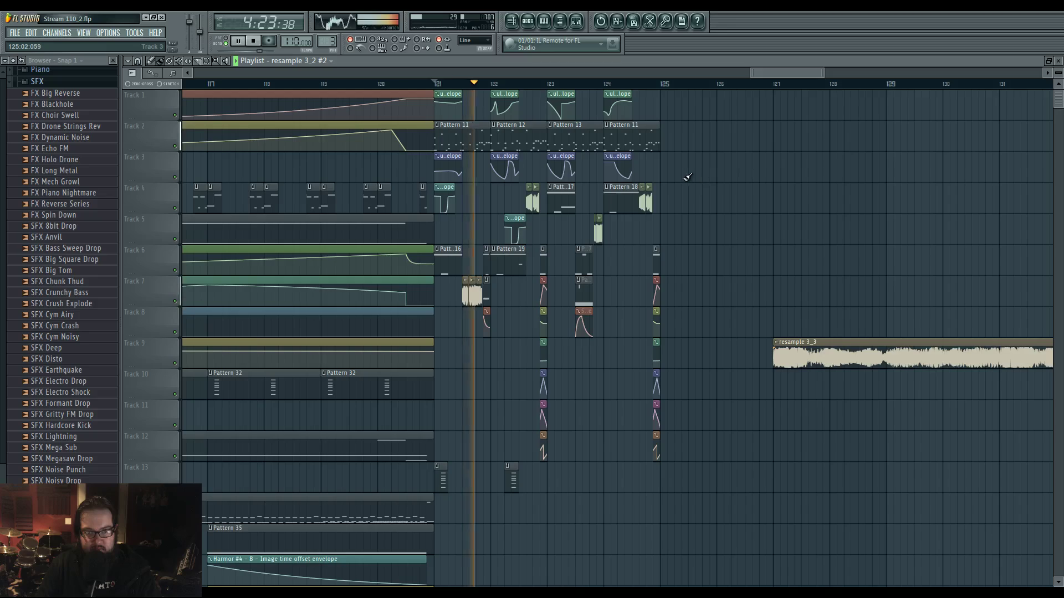
key("space")
scroll(628, 235, "down", 5)
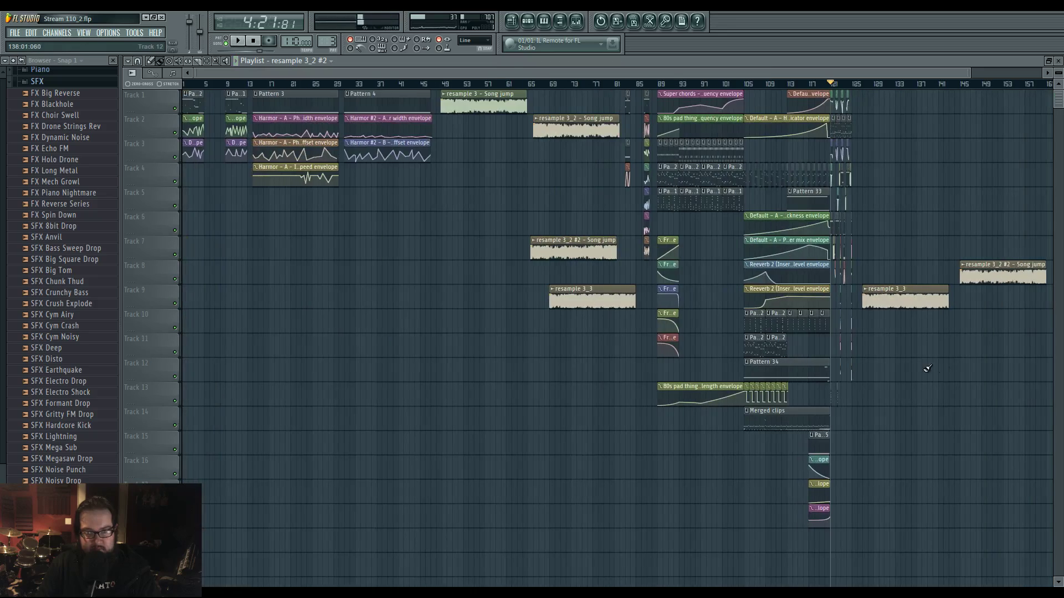
Replay bars 121 and 122 to review the ultra low volume envelope and the resample 3_2 clips, and select Pattern 19.
scroll(762, 335, "up", 7)
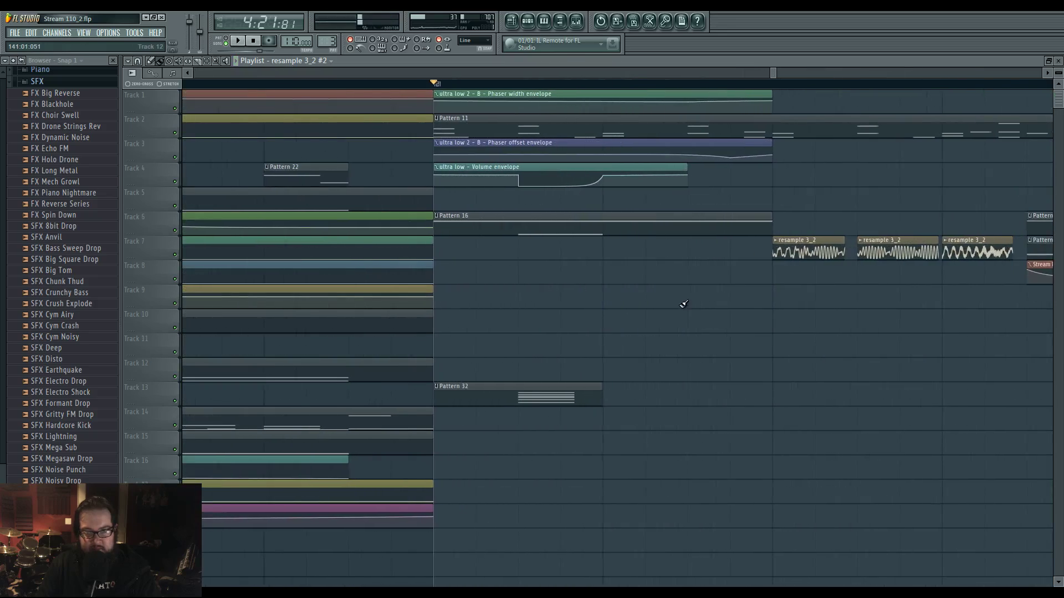
key("space")
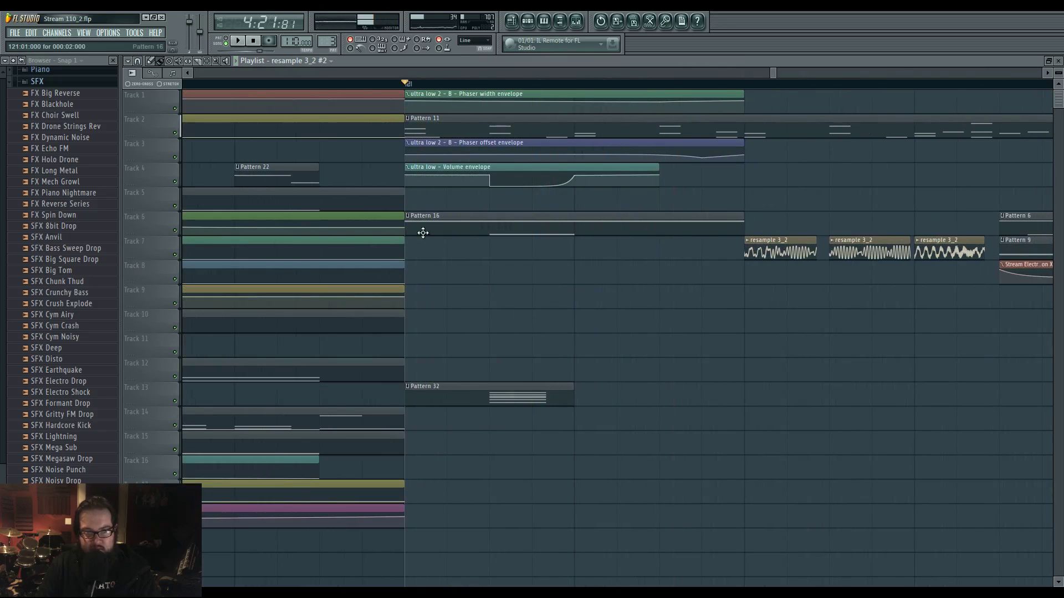
scroll(507, 253, "down", 3)
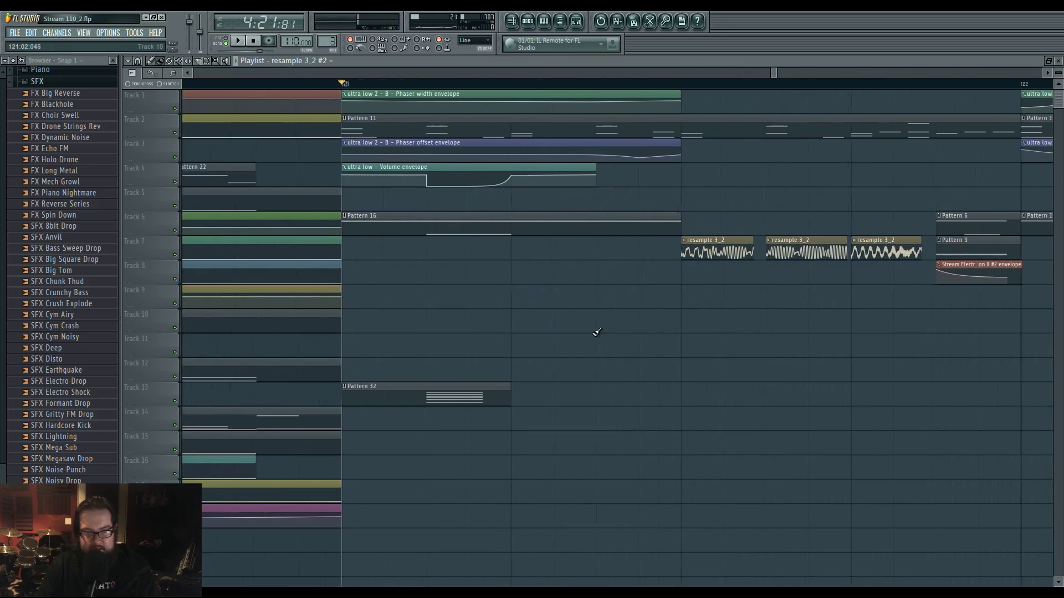
left_click(487, 183)
key("space")
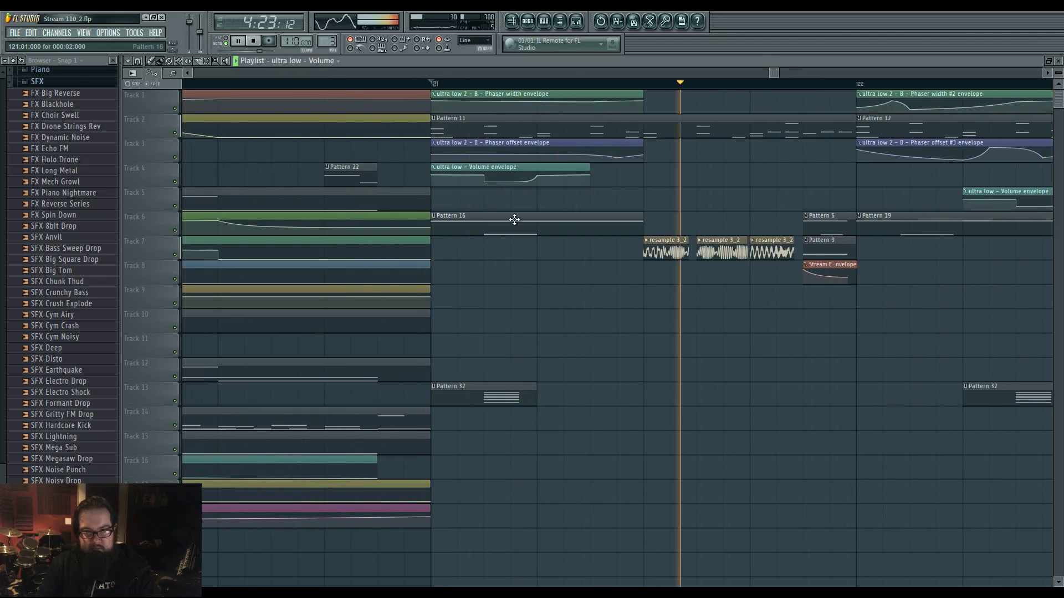
left_click_drag(777, 346, 639, 349)
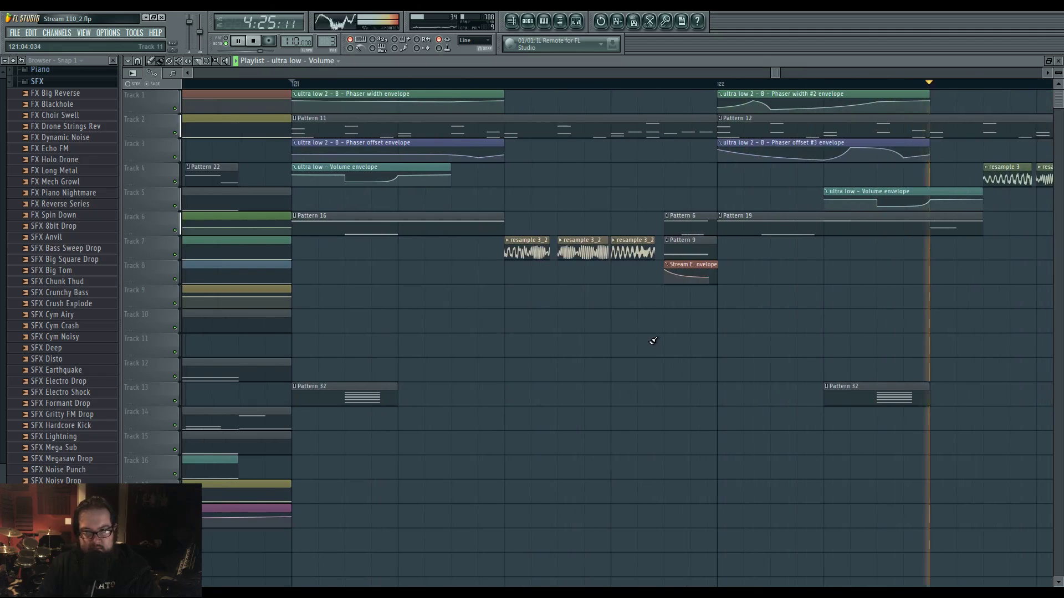
left_click_drag(806, 253, 806, 226)
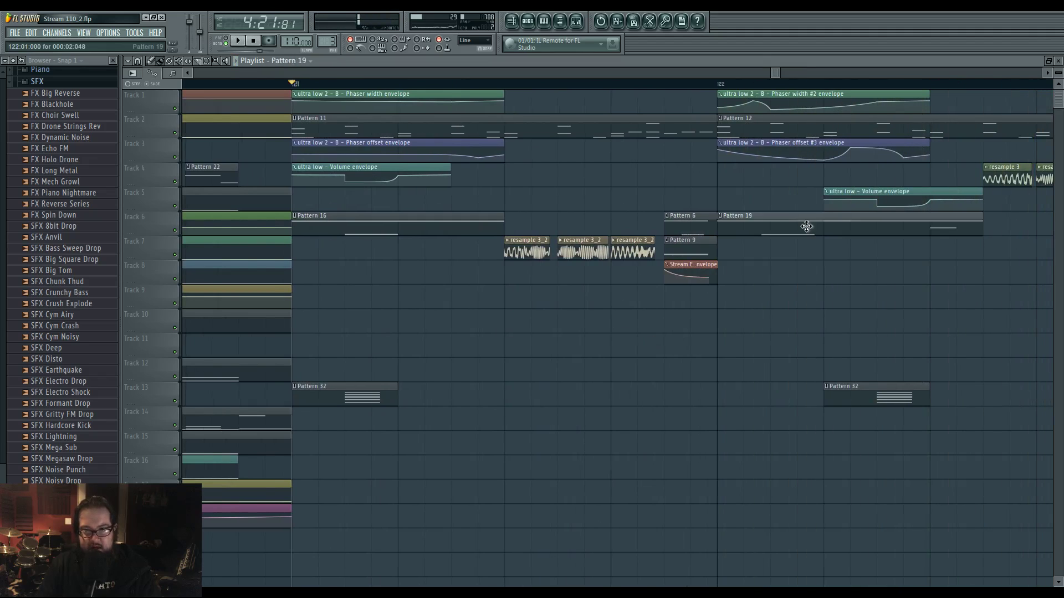
Open Pattern 19's ultra low 2 notes to review them, and play the song from bar 122.
right_click(724, 216)
right_click(724, 216)
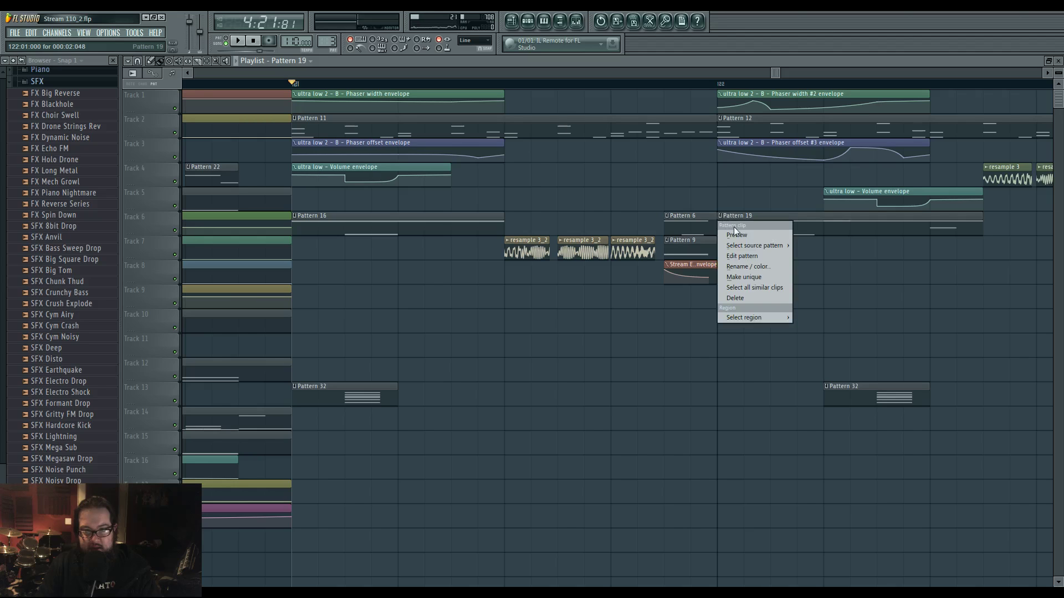
left_click(761, 277)
left_click(600, 335)
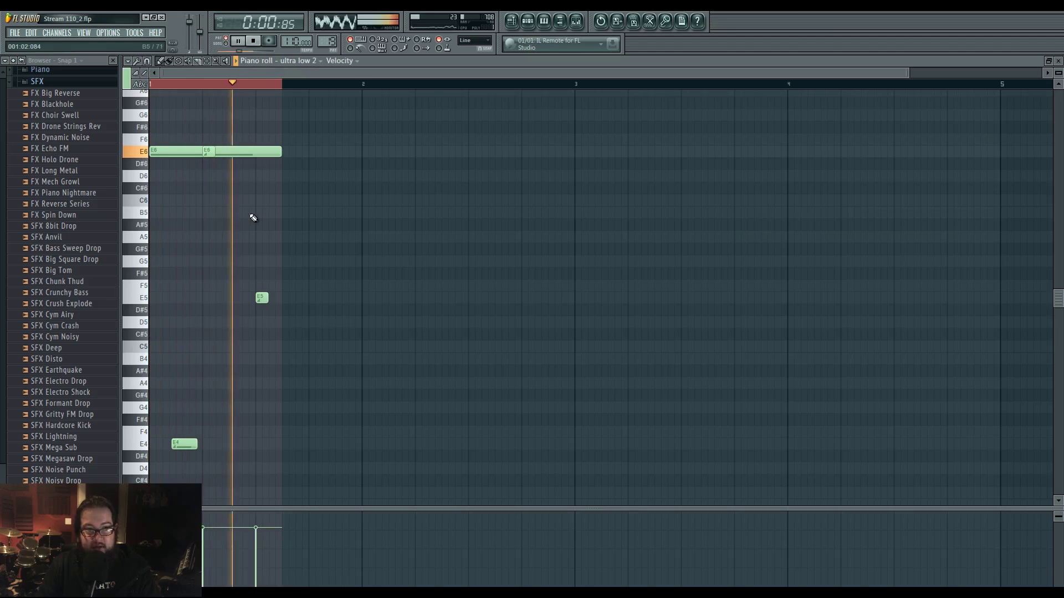
left_click(512, 22)
left_click(726, 84)
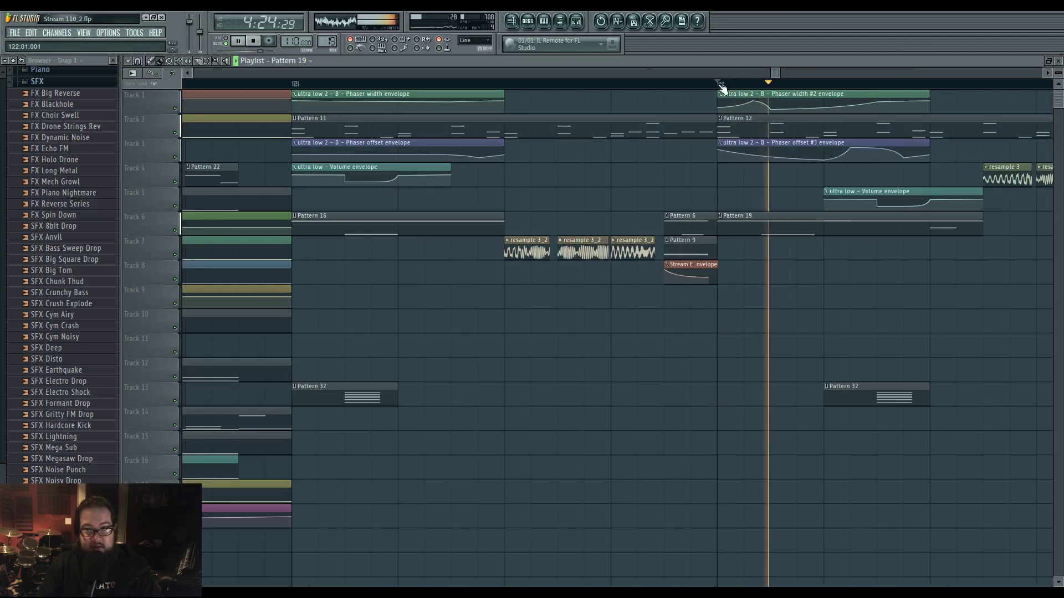
left_click(724, 86)
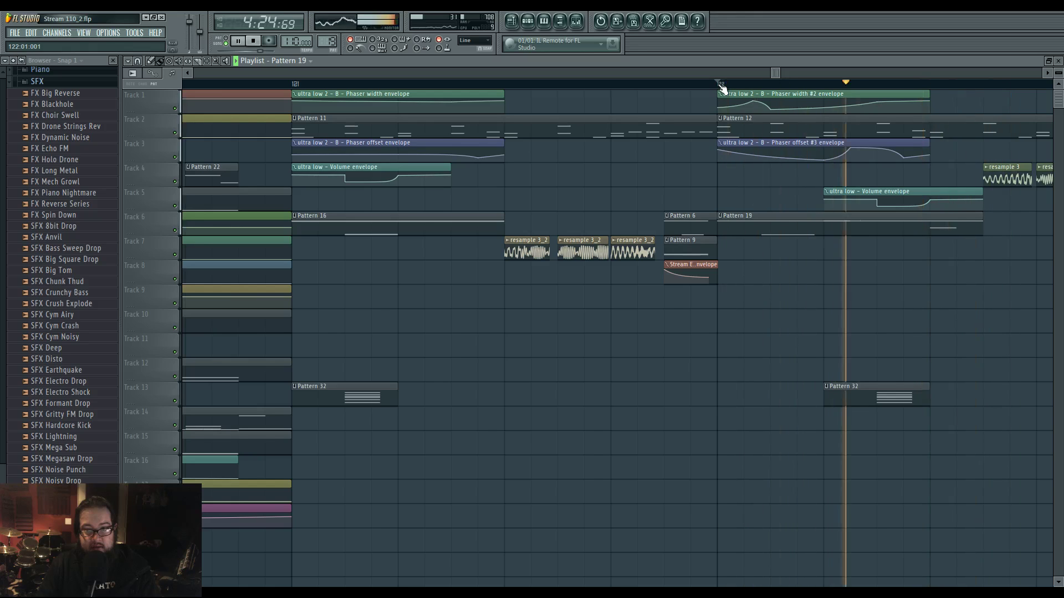
Lower Pattern 19's slide note on beat 2 by about an octave, and delete the ultra low volume envelope clip on Track 5 in bar 122.
double_click(754, 218)
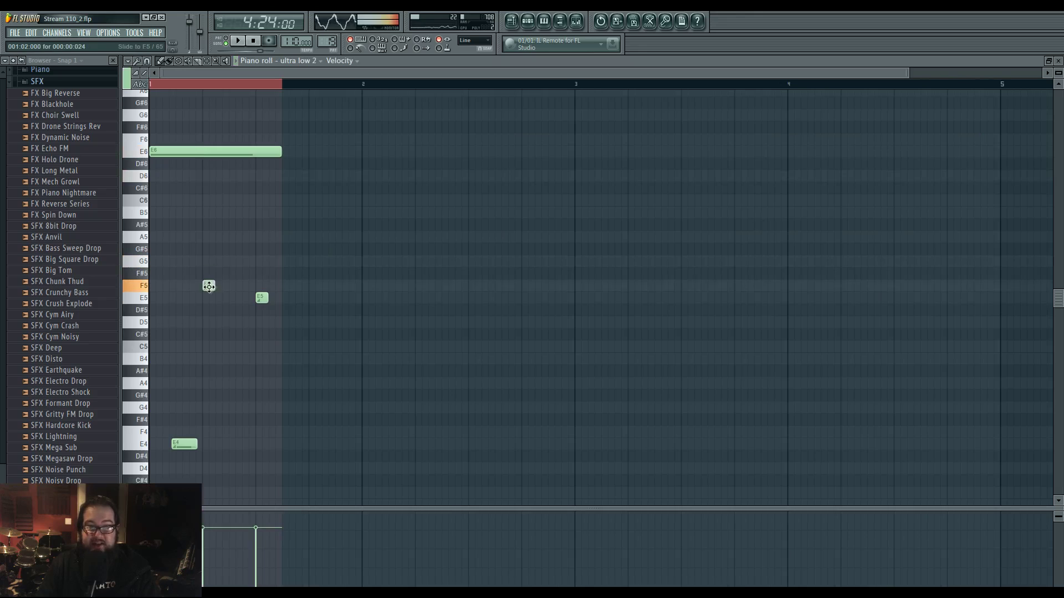
key("F5")
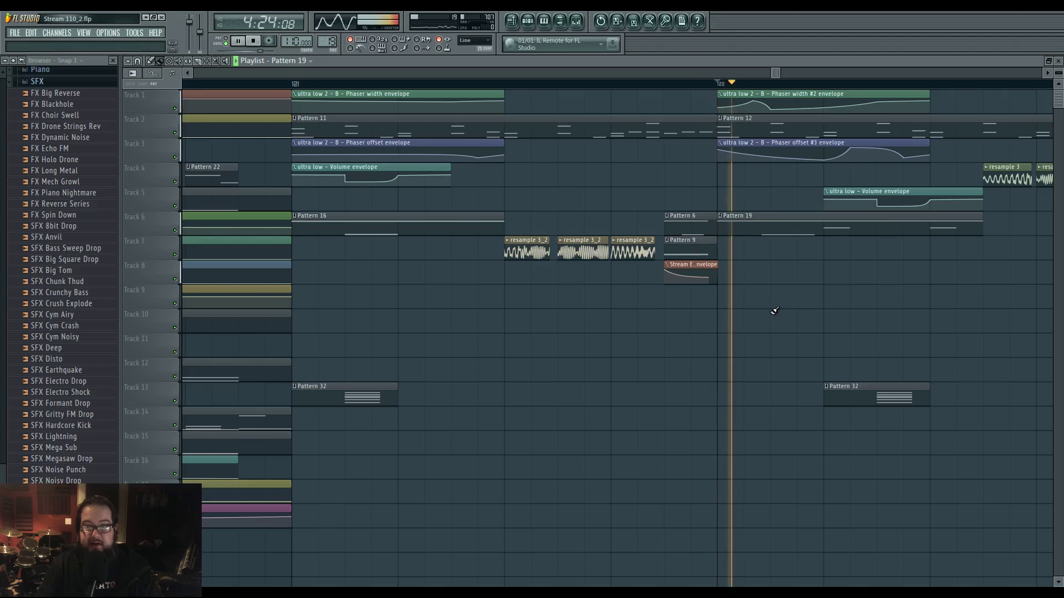
key("space")
left_click_drag(886, 397, 862, 394)
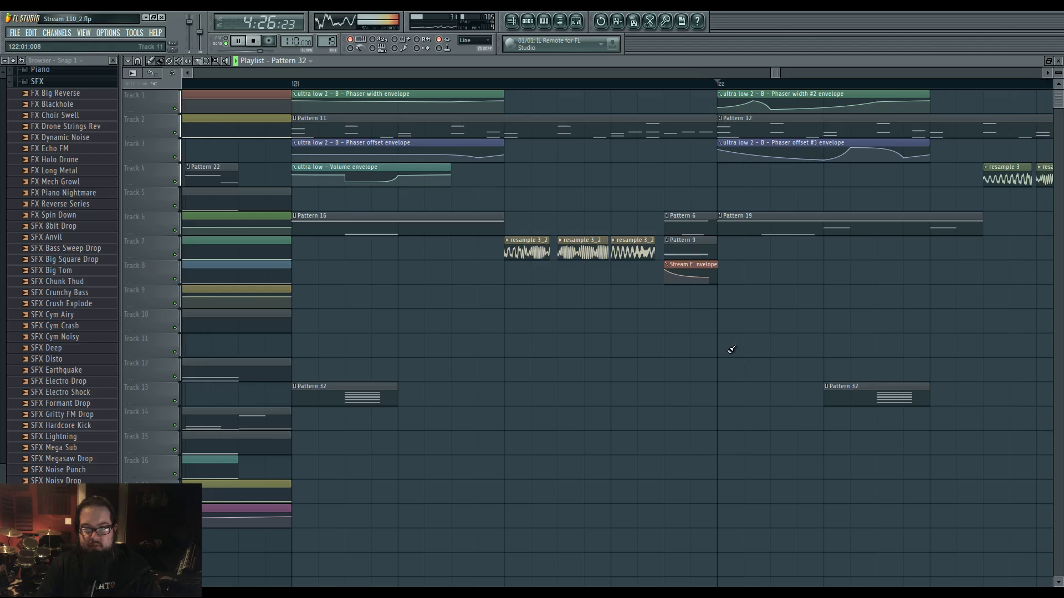
Play the arrangement from bar 121 to hear the edited section, and replay it from bar 124.
scroll(543, 80, "down", 3)
left_click(405, 81)
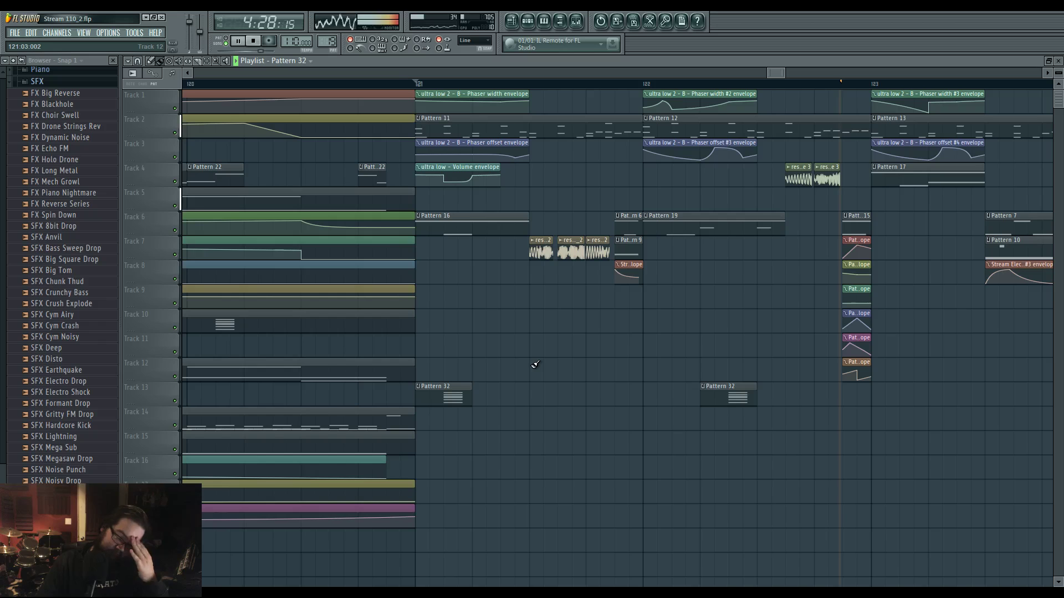
scroll(649, 339, "down", 4)
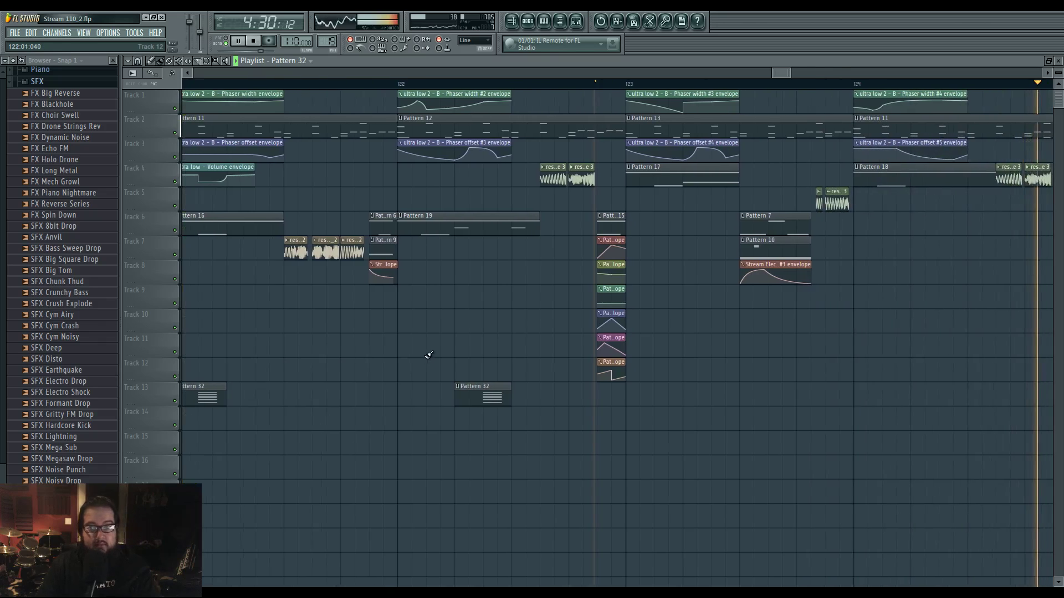
key("space")
key("space")
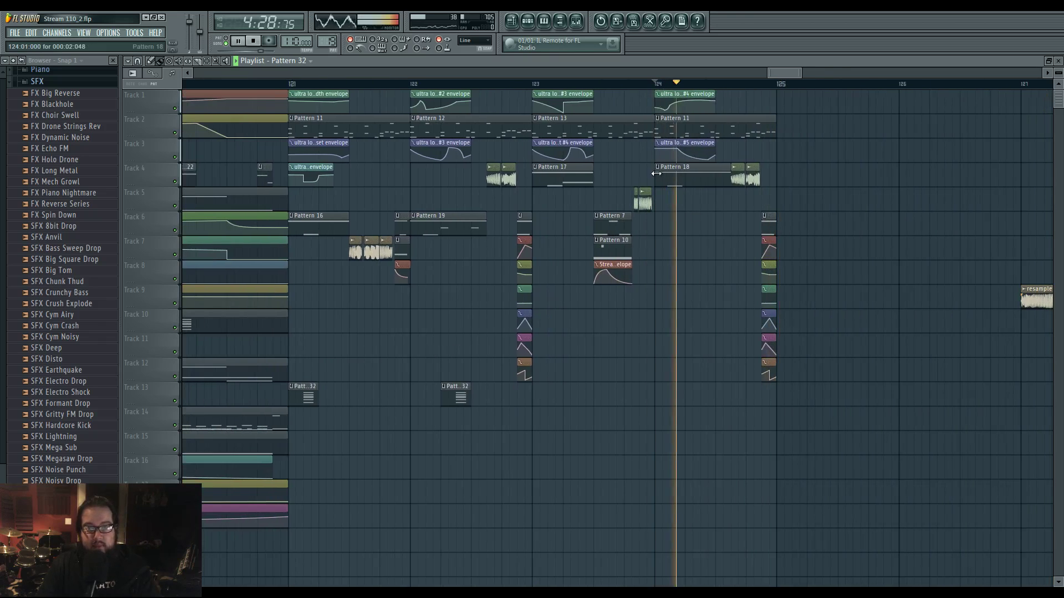
Open Pattern 18's ultra low 2 notes to check its slide note, and replay bar 124 in the playlist.
double_click(668, 175)
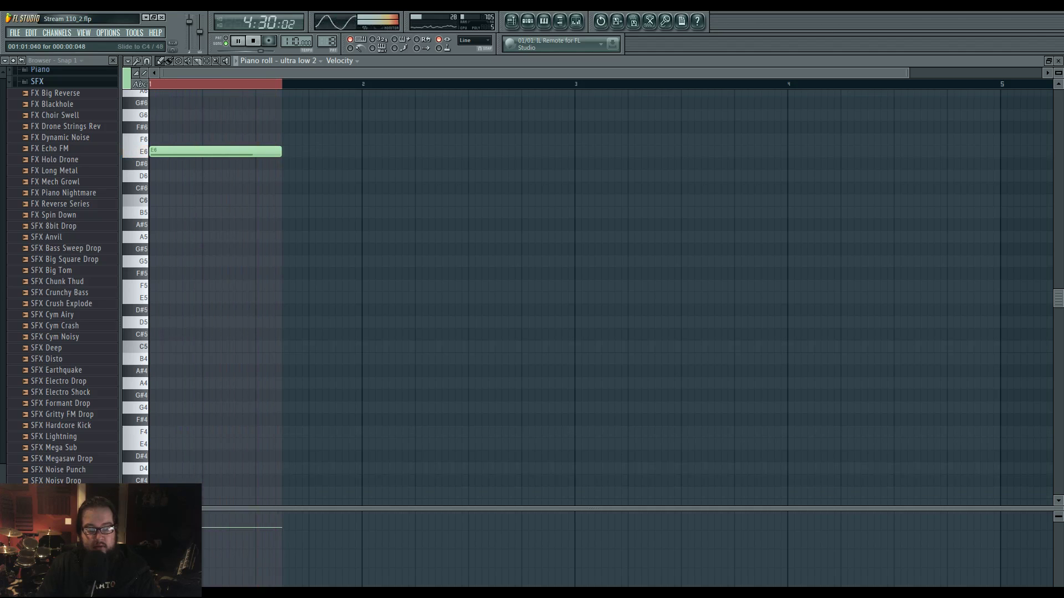
left_click(512, 27)
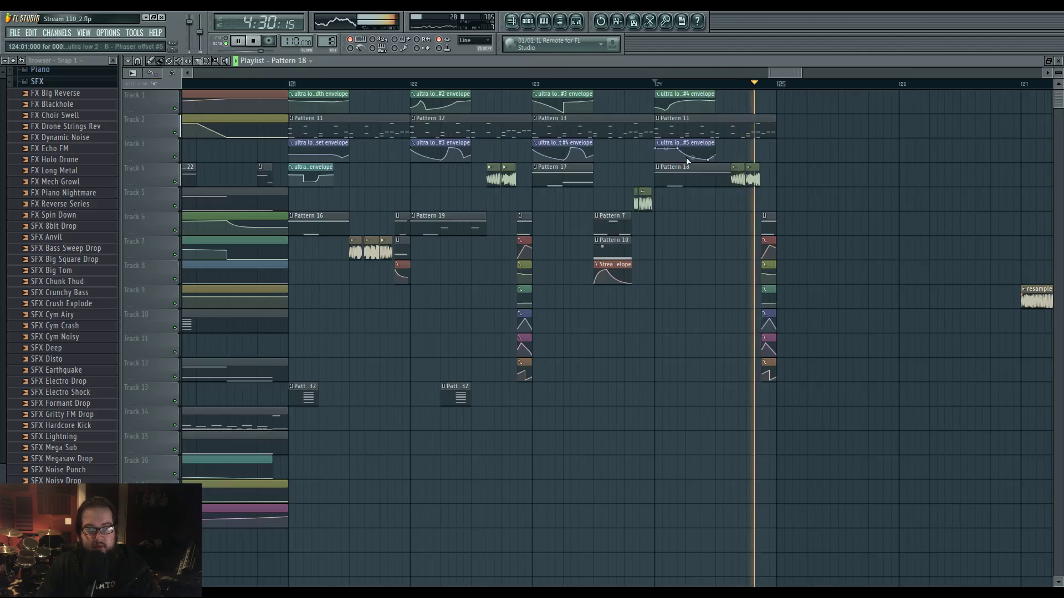
scroll(712, 255, "down", 3)
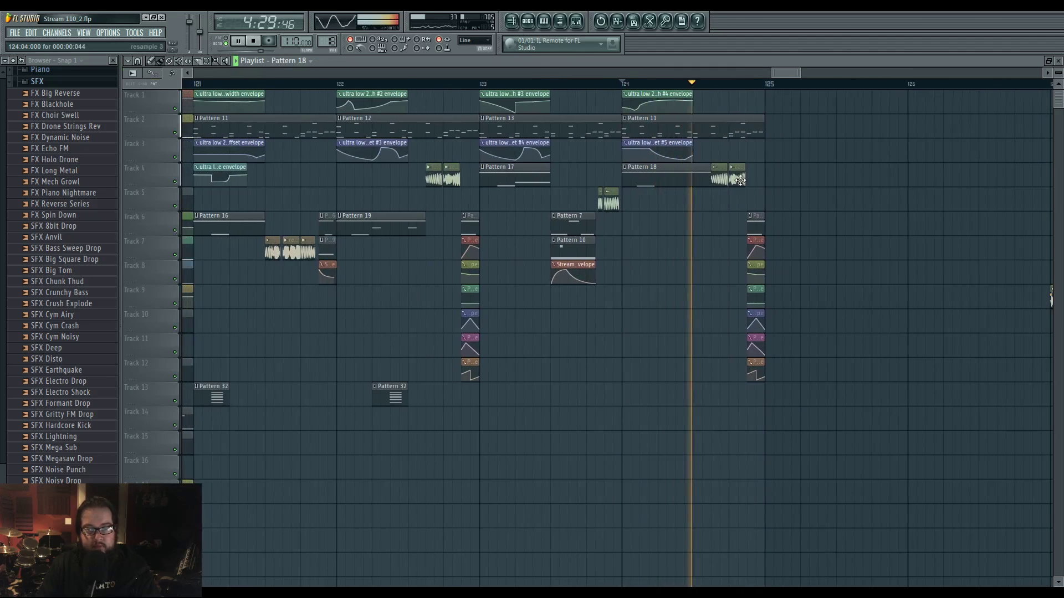
scroll(743, 233, "up", 3)
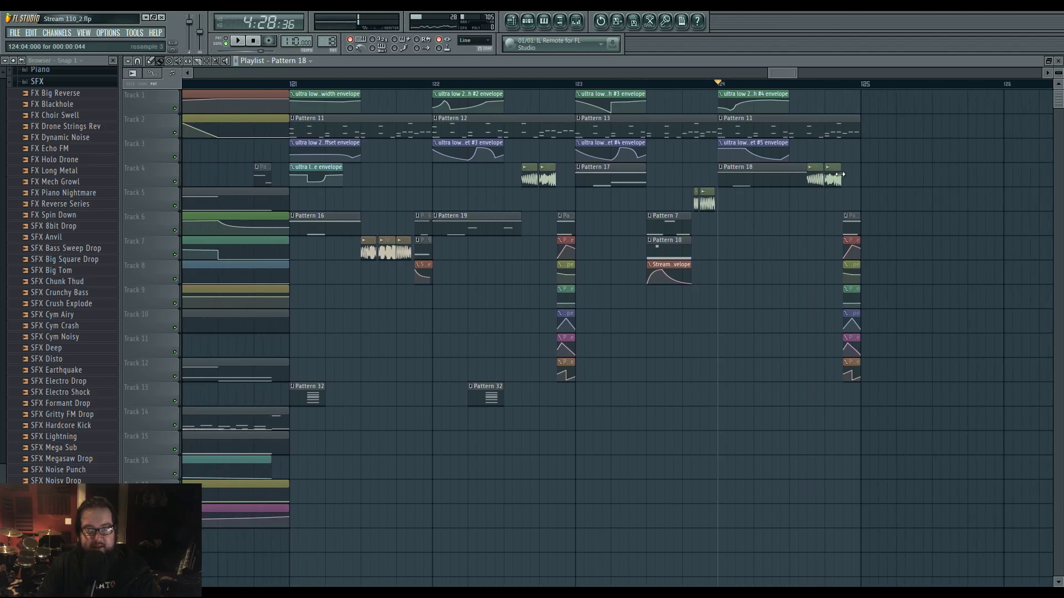
Delete the two resample 3 clips after Pattern 18 on Track 4, and play the resample 3_3 clip from bar 127.
scroll(765, 230, "down", 6)
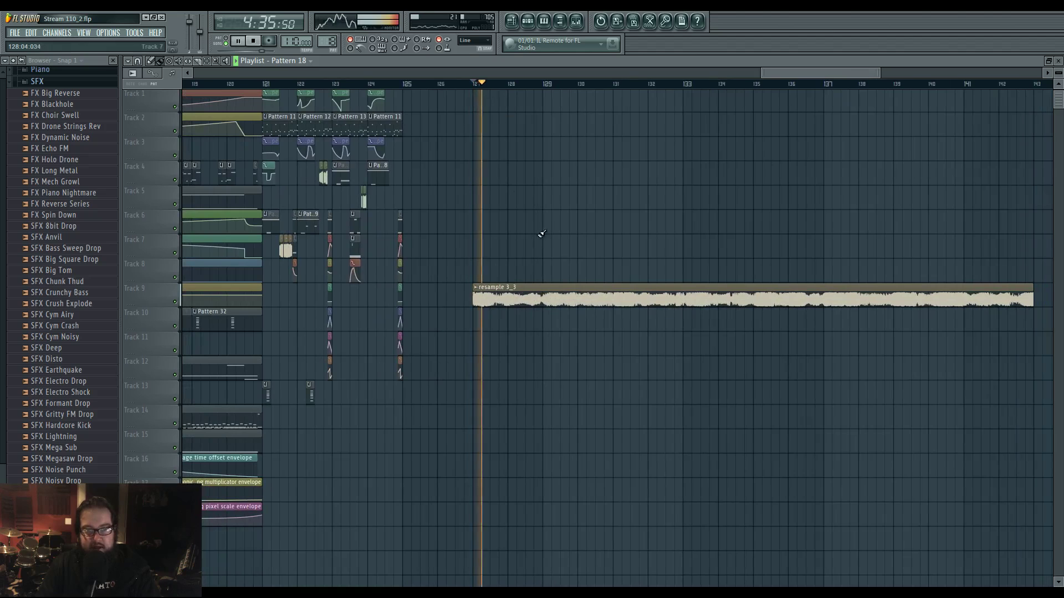
scroll(515, 230, "up", 3)
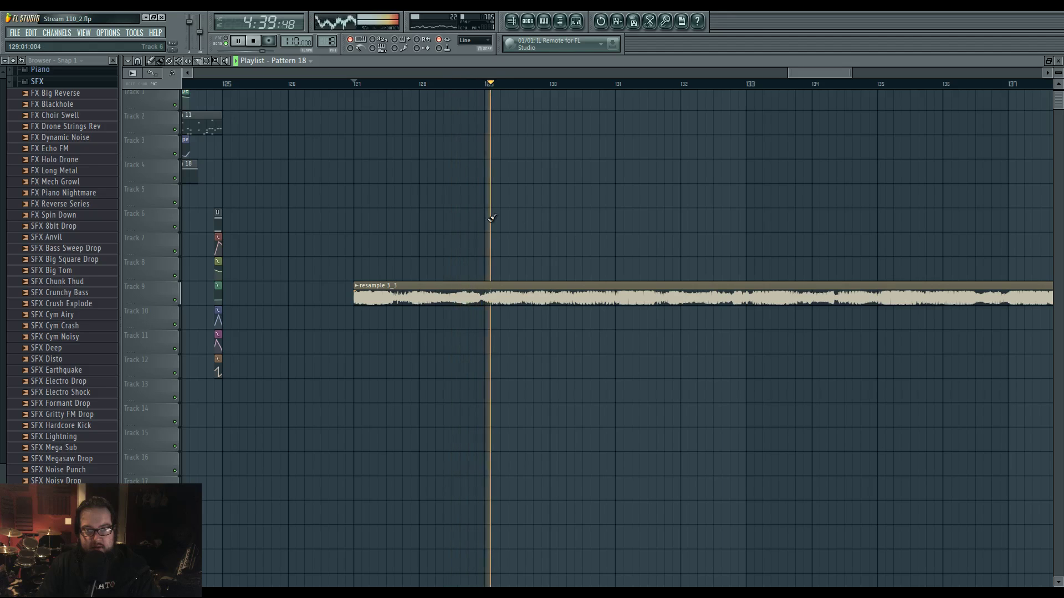
mouse_move(619, 219)
left_mouse_down()
mouse_move(605, 219)
mouse_move(625, 221)
left_mouse_up()
scroll(560, 238, "up", 4)
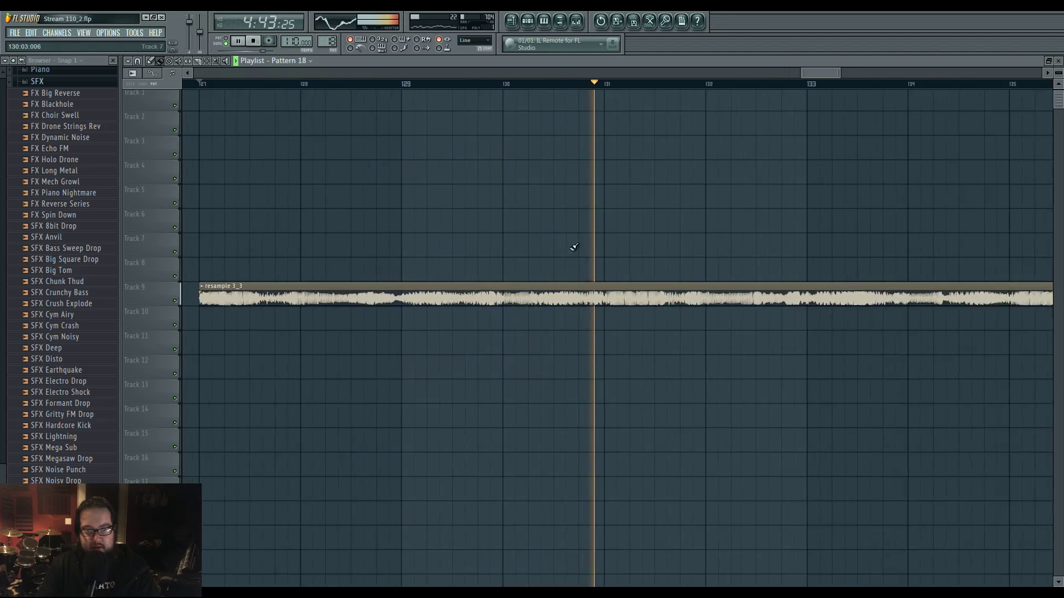
Audition the resample 3_3 clip from several points around bars 129 and 130 to find a usable bass slice.
left_click(547, 84)
left_click(502, 87)
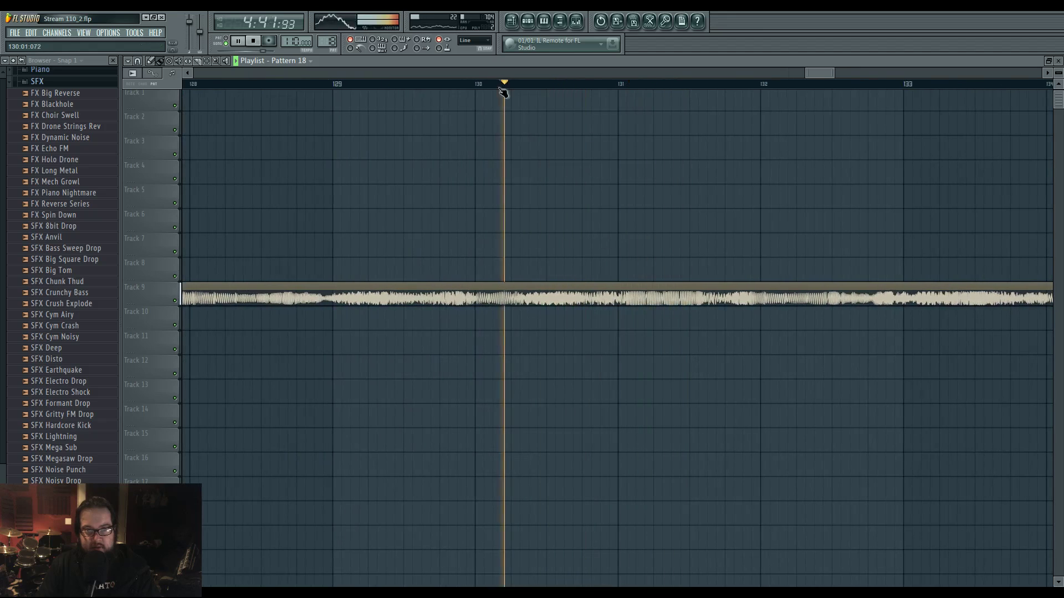
left_click(511, 86)
left_click(401, 86)
left_click(480, 86)
left_click(481, 86)
left_click(441, 86)
left_click(444, 86)
left_click(404, 86)
left_click(444, 86)
left_click(441, 86)
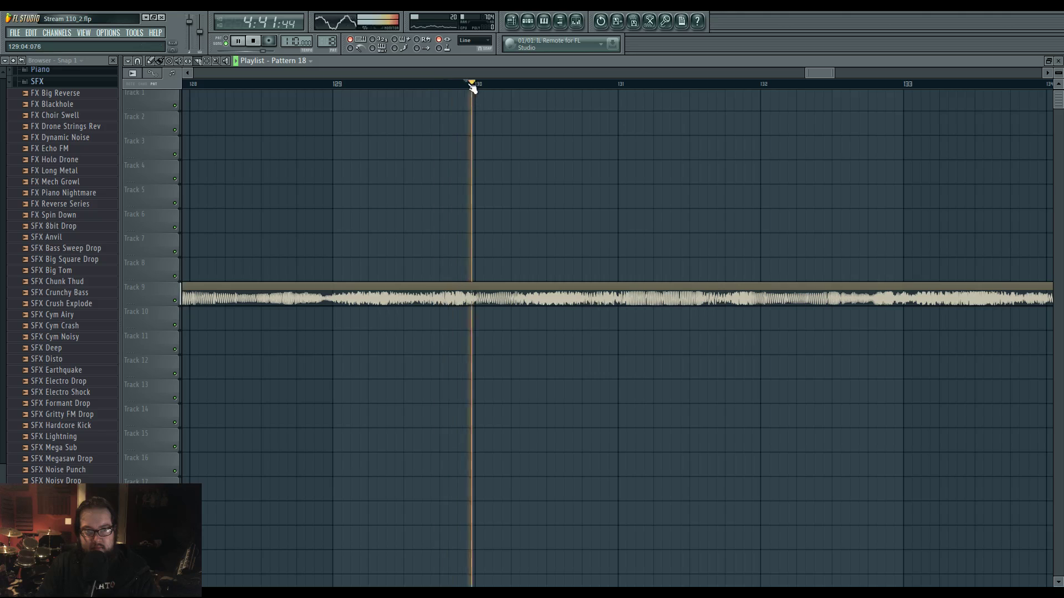
Stop playback and place a one-beat slice of resample 3_3 on Track 5 directly after Pattern 18 in bar 124.
key("space")
key("space")
key("space")
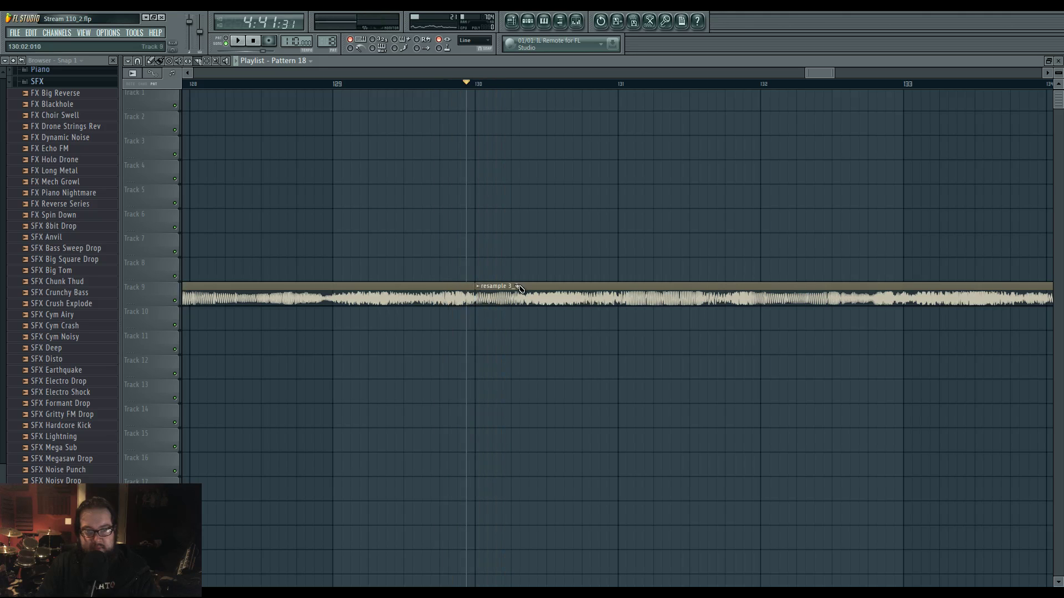
scroll(389, 237, "left", 10)
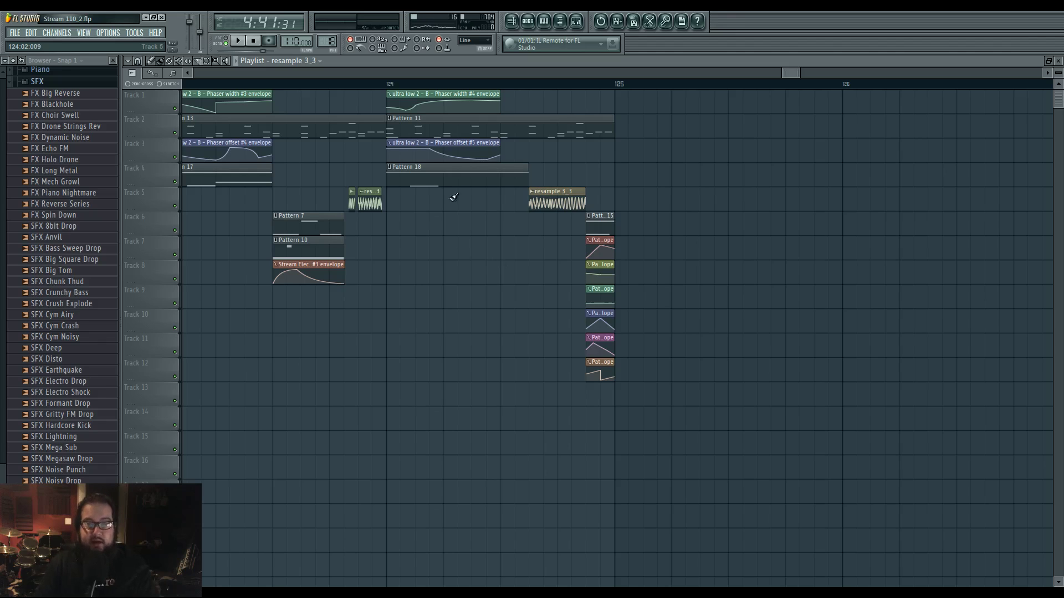
Replay bar 124 and check the channel settings of the resample 3_3 slice.
key("space")
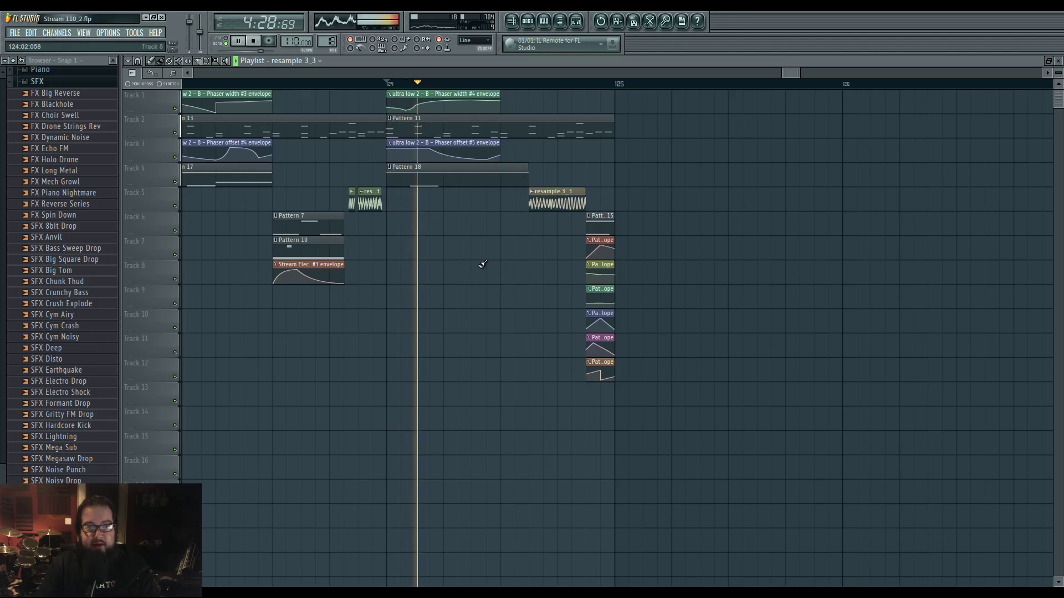
key("space")
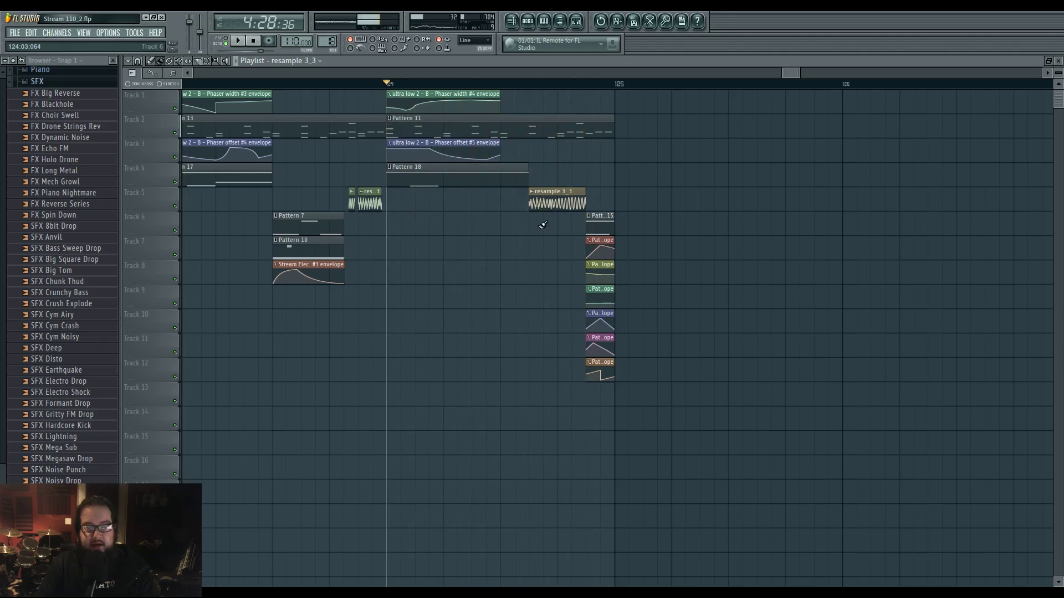
double_click(543, 199)
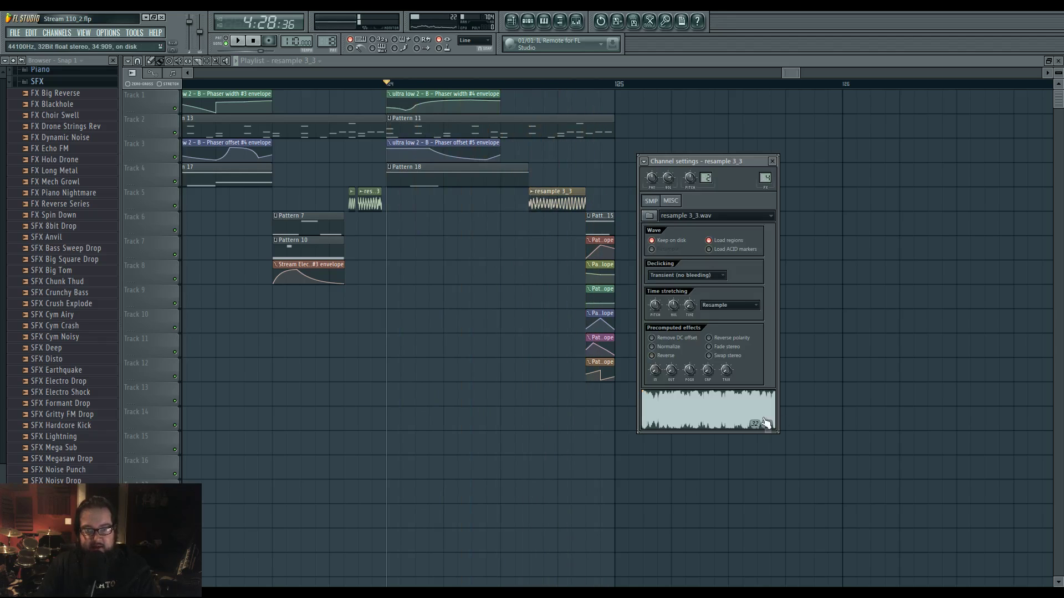
key("Escape")
key("space")
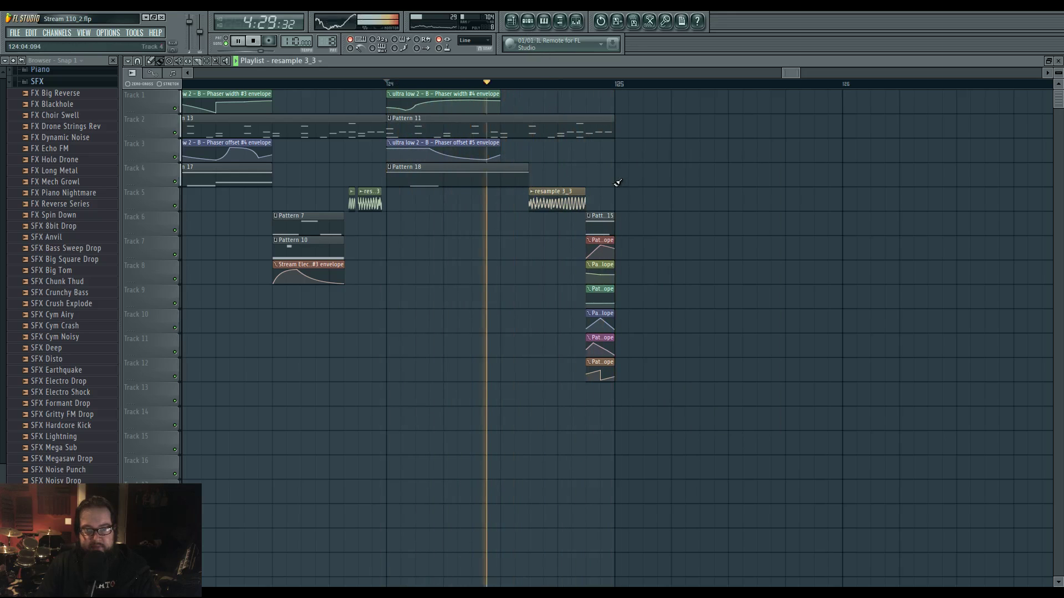
key("space")
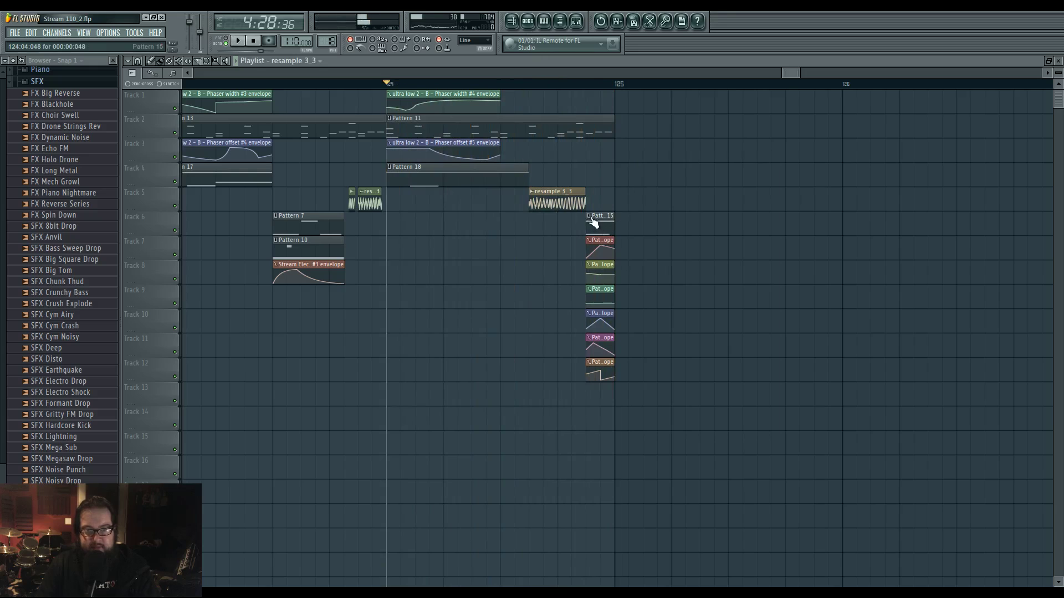
Make the Pattern 15 clip at the end of bar 124 unique and trim Pattern 11 out of that looped last half-beat.
right_click(592, 221)
left_click(609, 278)
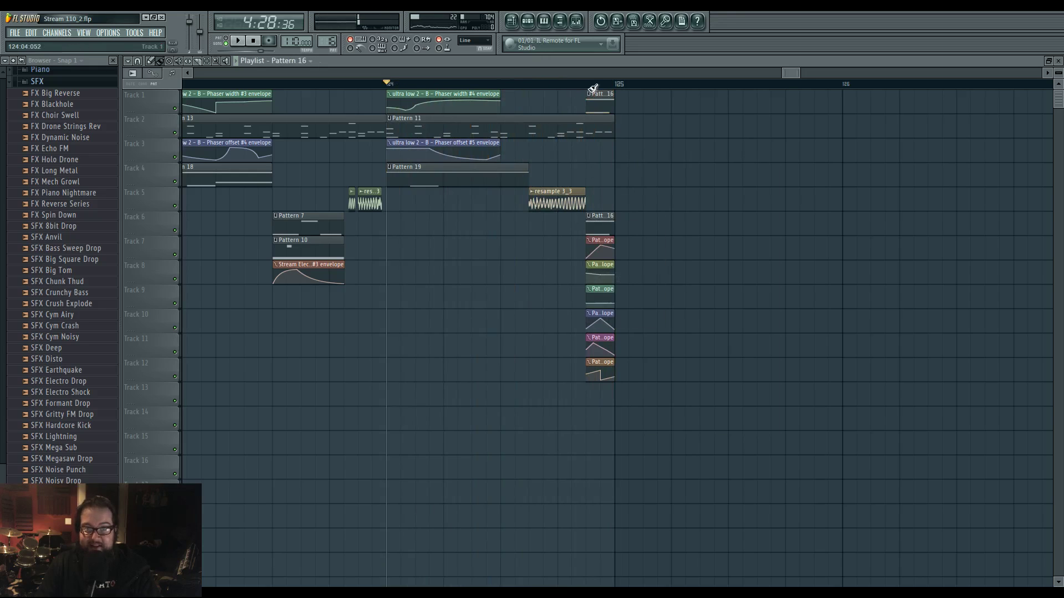
left_click_drag(588, 85, 612, 86)
left_click_drag(589, 124, 612, 119)
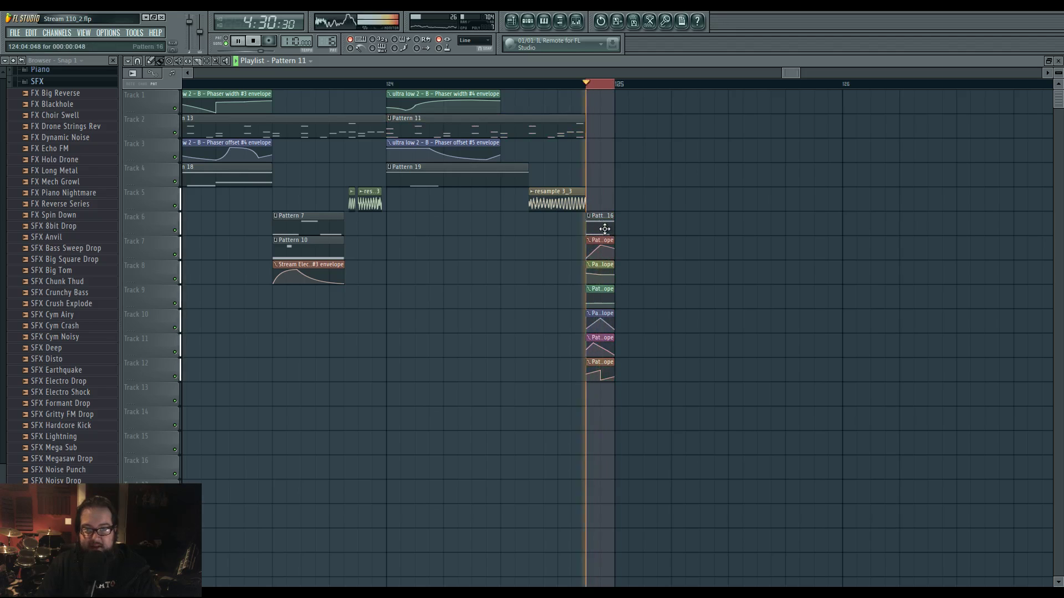
Lower the long E5 note on the Default channel of Pattern 16 and return to the playlist.
double_click(582, 130)
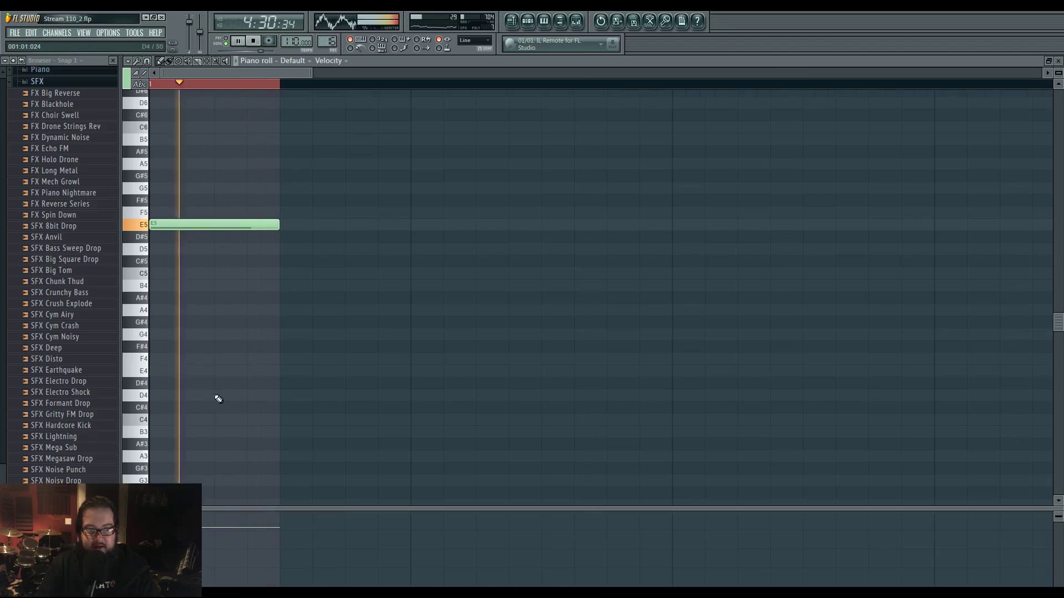
left_click_drag(200, 224, 188, 319)
left_click(511, 21)
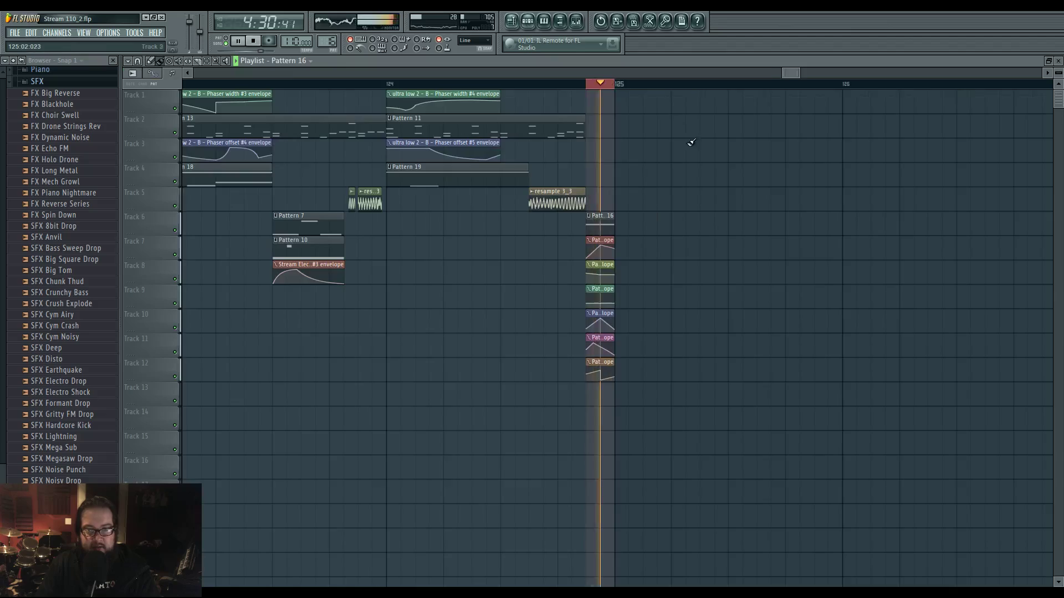
Make the Love Philter cutoff and resonance automation clips under Pattern 16 at the end of bar 124 unique.
scroll(624, 268, "down", 6)
scroll(836, 299, "up", 8)
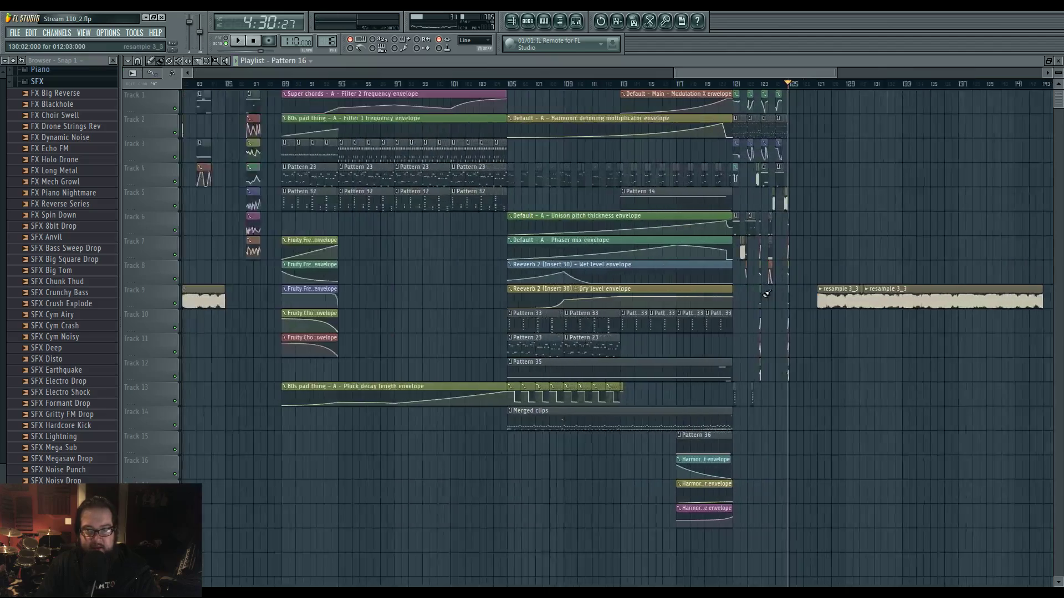
scroll(818, 300, "up", 4)
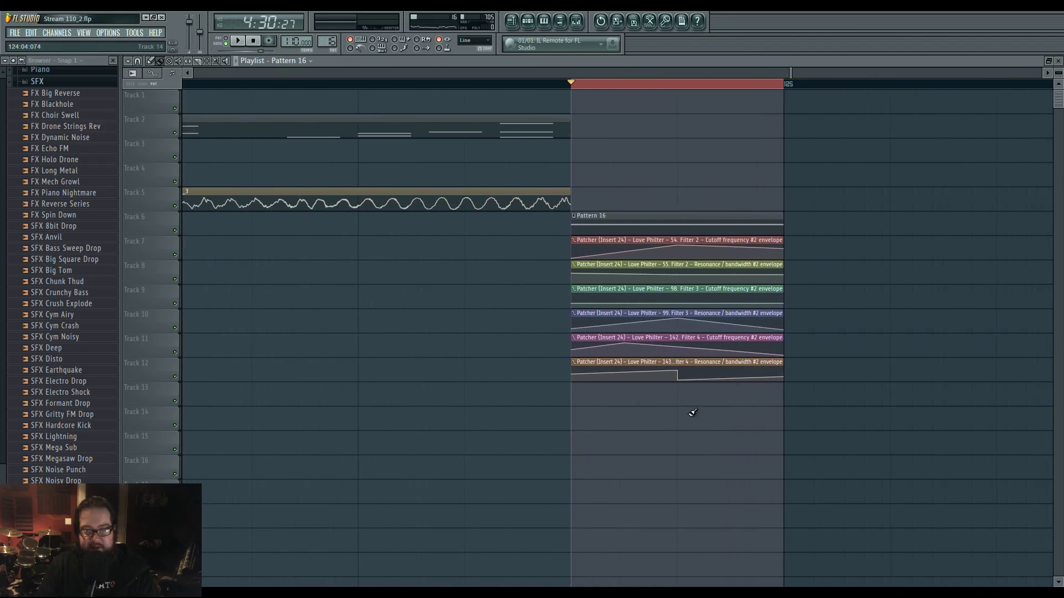
left_click(575, 241)
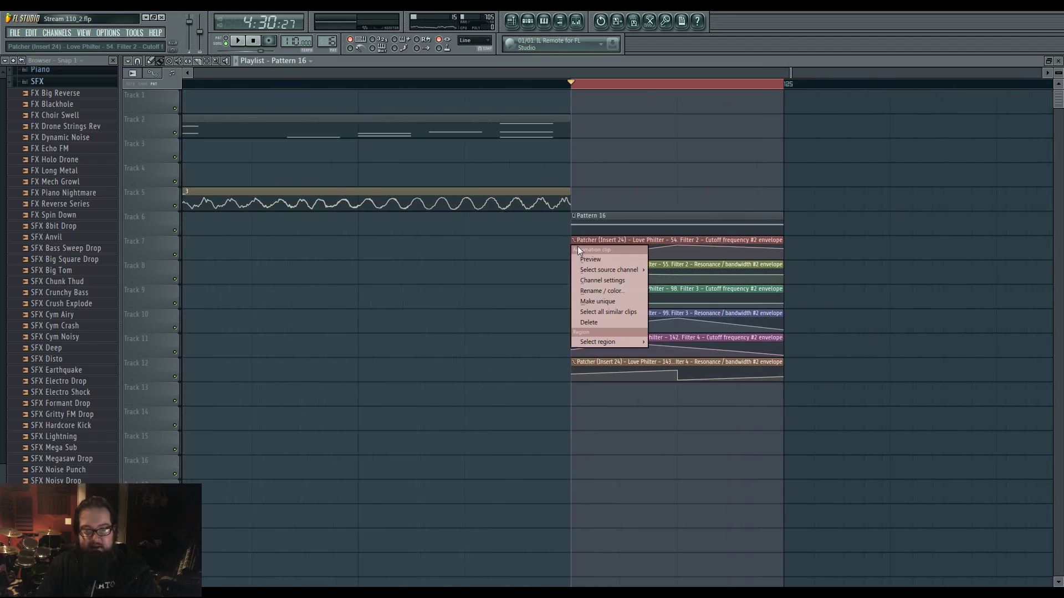
left_click(591, 300)
left_click(574, 264)
left_click(595, 326)
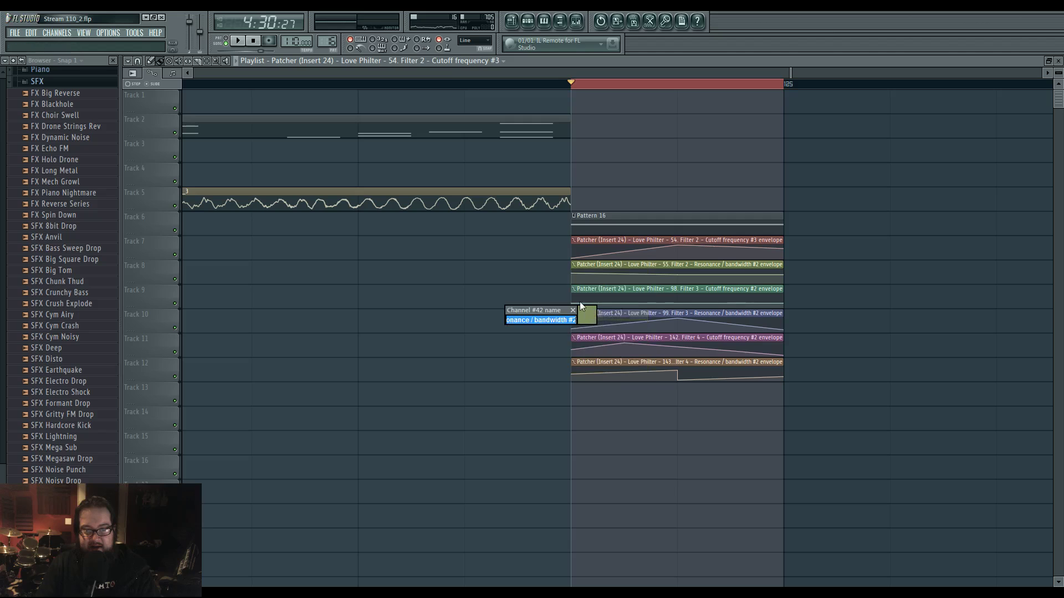
left_click(573, 265)
left_click(597, 325)
left_click(573, 289)
left_click(596, 348)
left_click(574, 314)
left_click(596, 373)
left_click(573, 338)
left_click(599, 399)
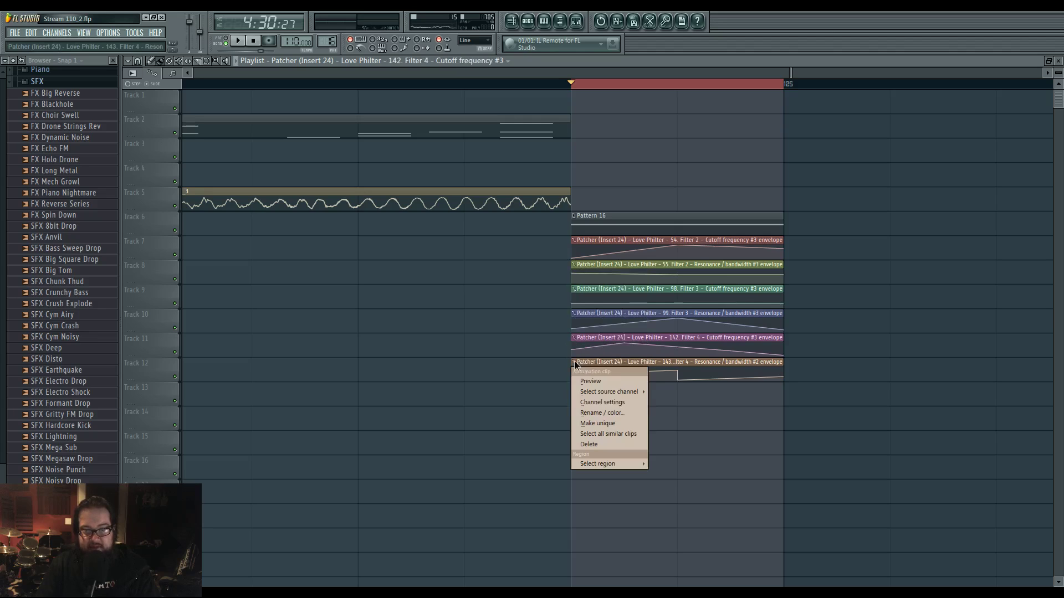
Reshape the new envelopes: remove the Filter 4 resonance step, peak the Filter 3 cutoff late, and dip the Filter 2 resonance before the middle.
right_click(677, 371)
left_click(702, 386)
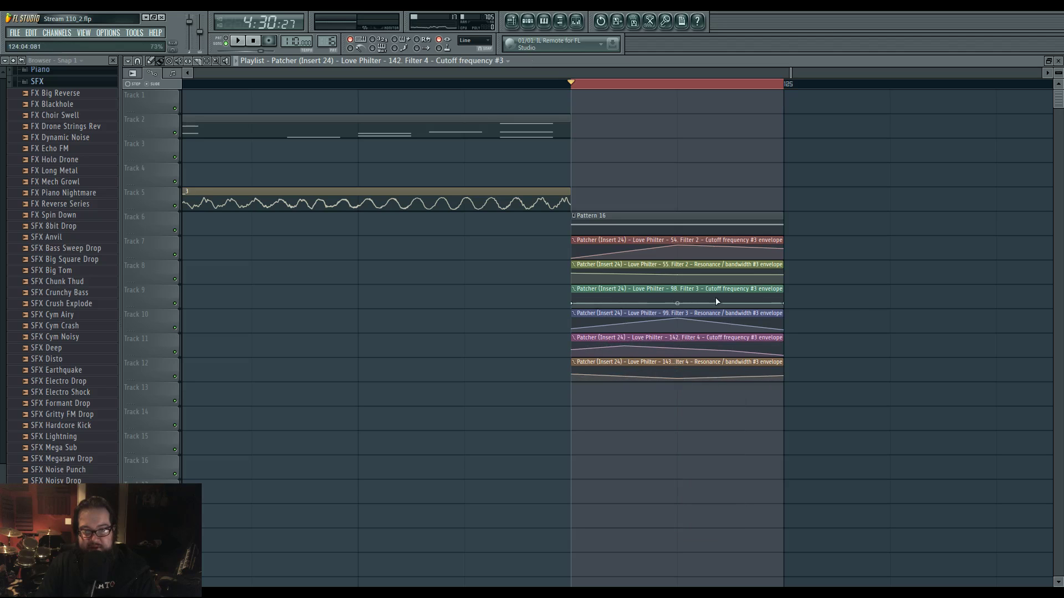
right_click(677, 275)
left_click(703, 290)
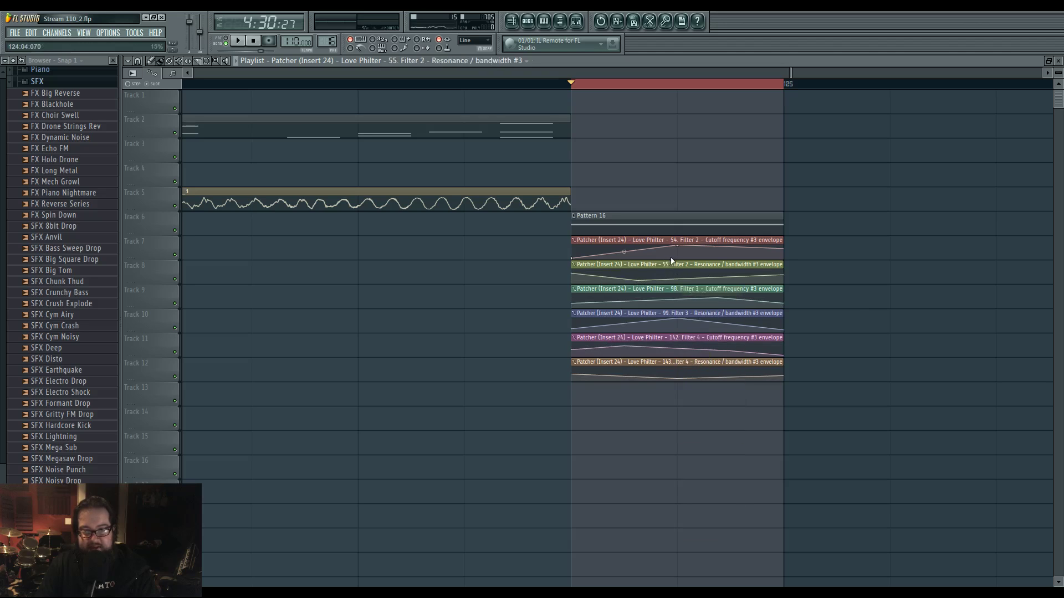
Reshape the Filter 2 cutoff envelope during loop playback so it starts higher, falls gently to the middle, and stays level to the end.
left_click(679, 253)
key("space")
left_click_drag(783, 253, 784, 245)
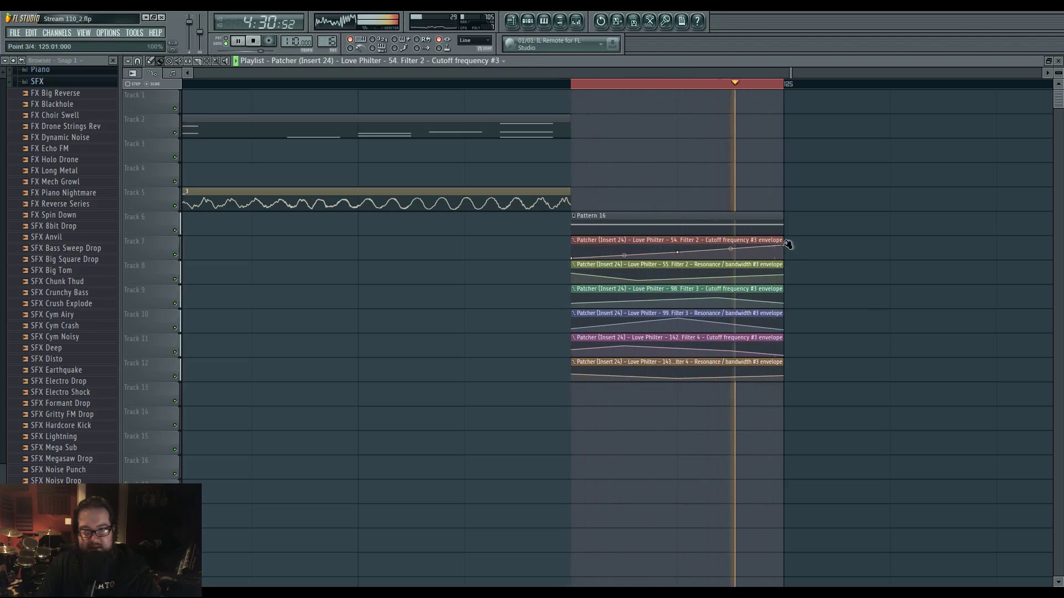
left_click_drag(675, 252, 673, 249)
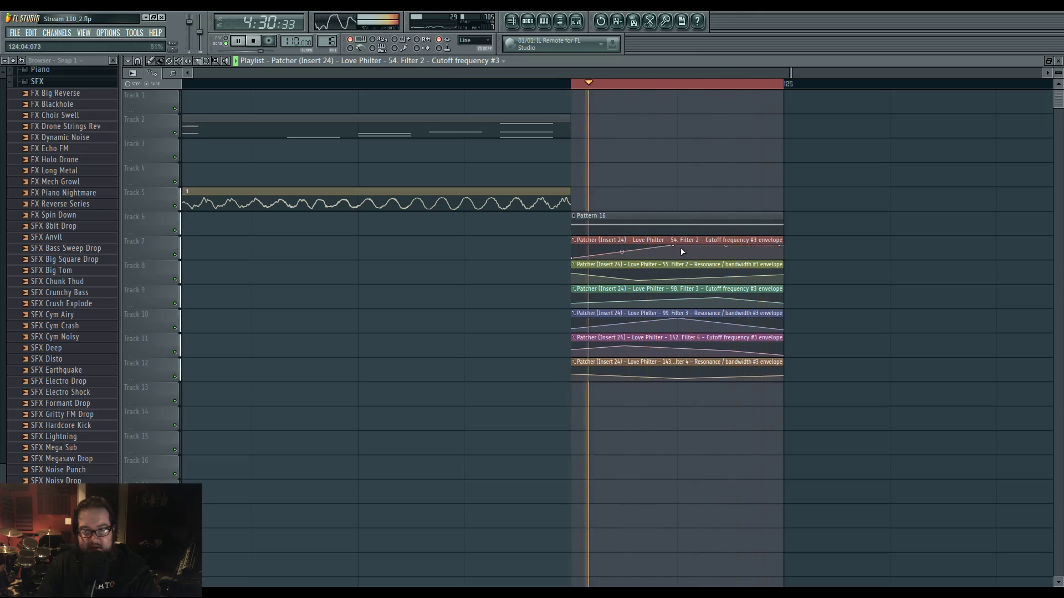
left_click_drag(779, 248, 780, 250)
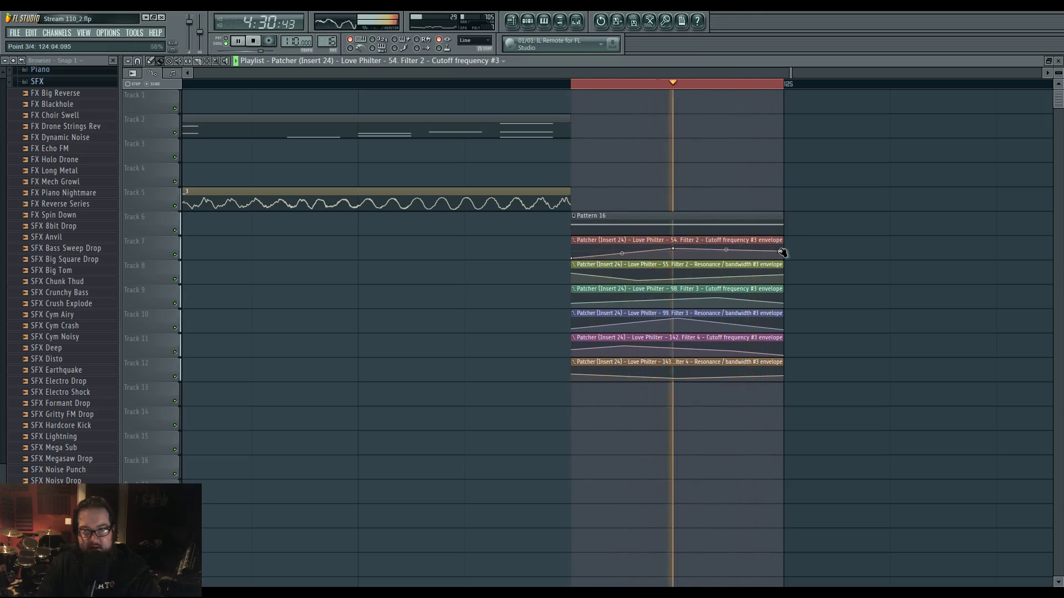
left_click_drag(571, 258, 574, 248)
left_click_drag(673, 249, 676, 250)
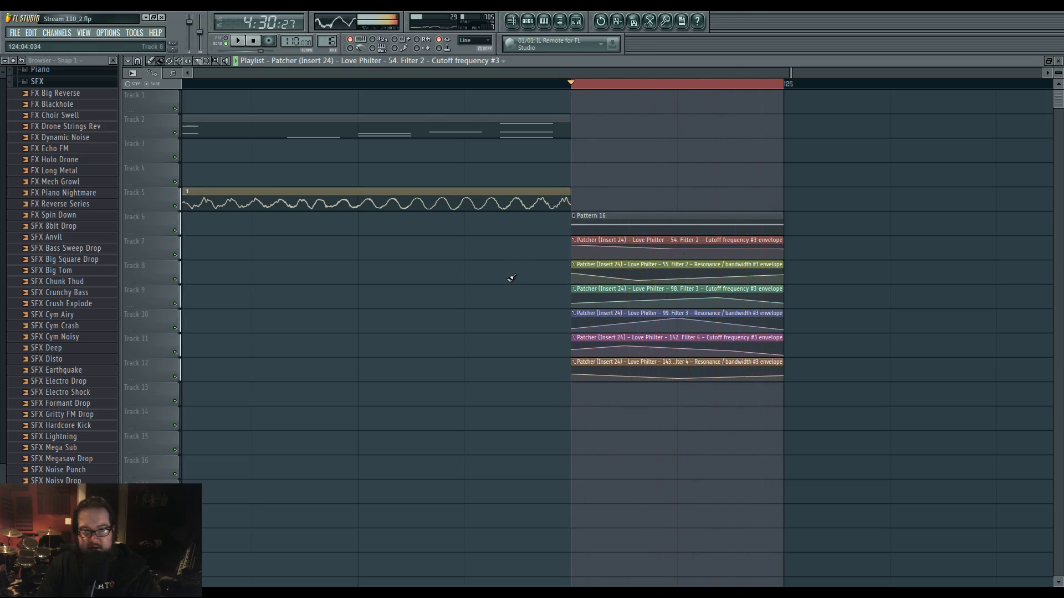
Clear the loop range at the end of bar 124 and play the drop from bar 121.
left_click(632, 86, "ctrl")
scroll(615, 170, "down", 6)
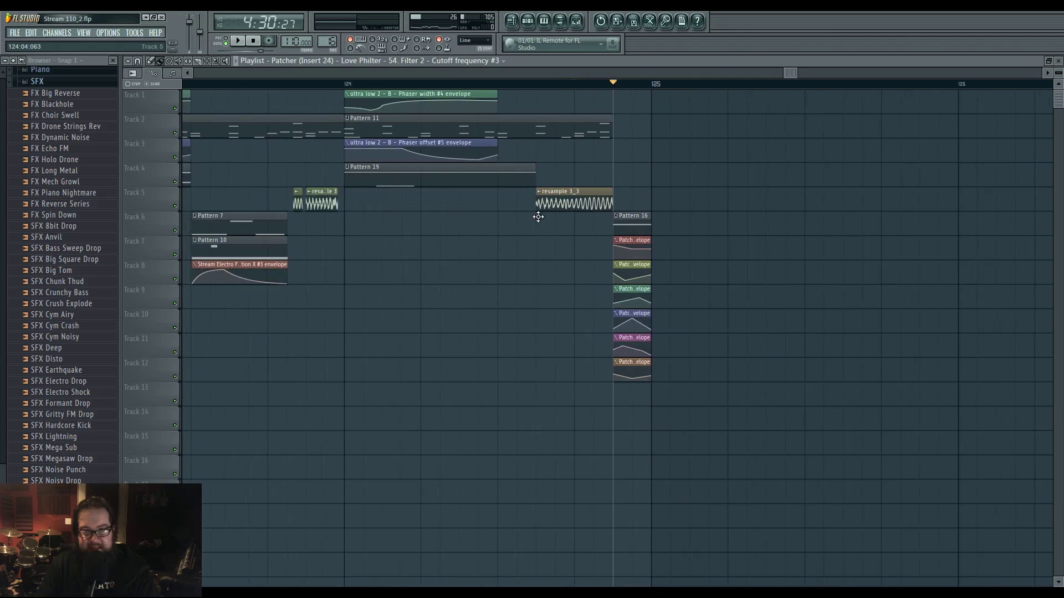
scroll(723, 297, "left", 3)
scroll(723, 297, "down", 3)
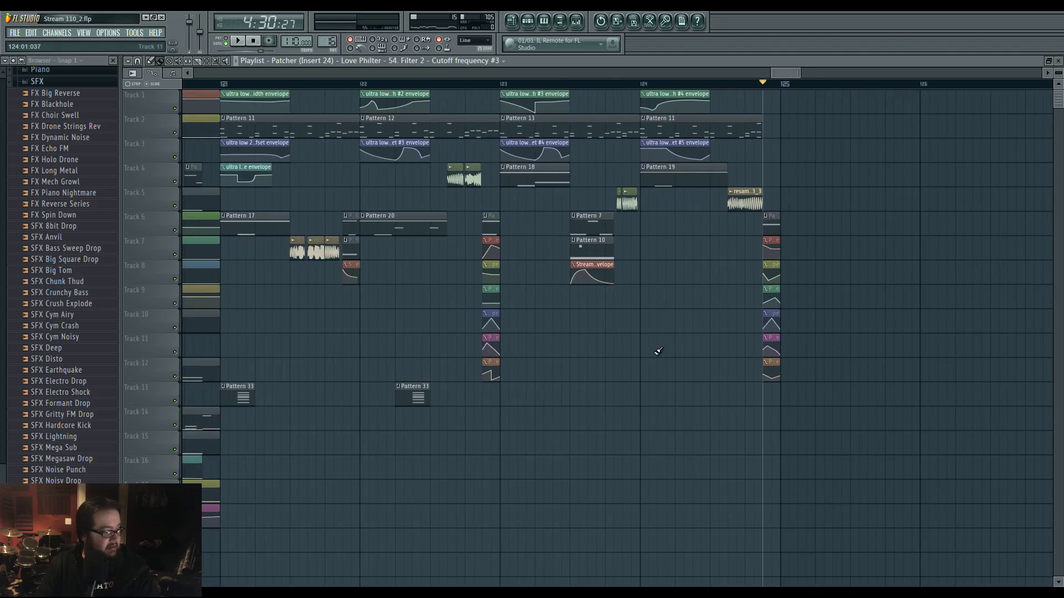
scroll(657, 353, "down", 2)
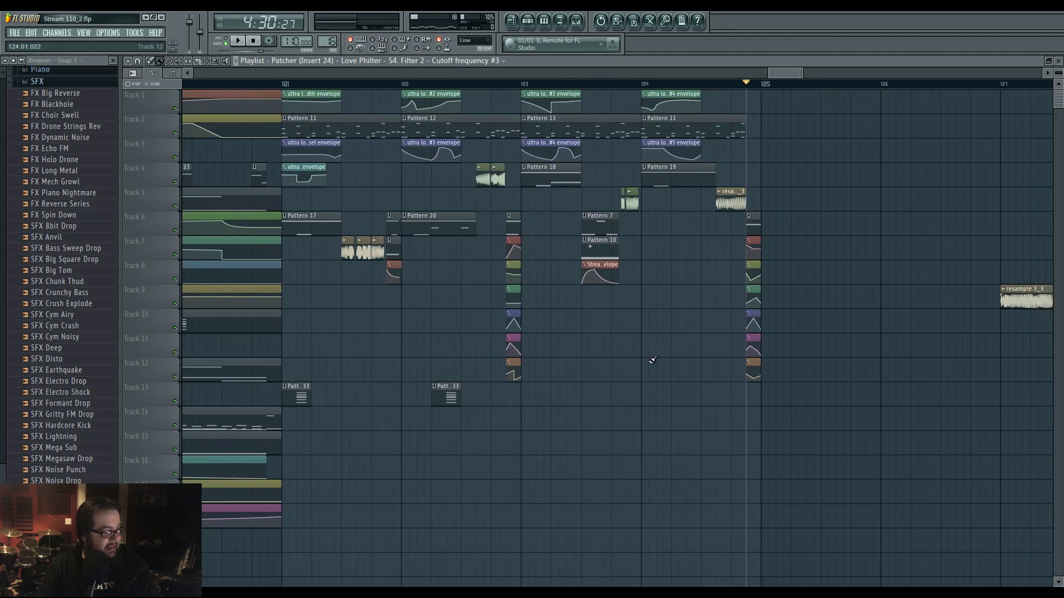
scroll(655, 377, "left", 3)
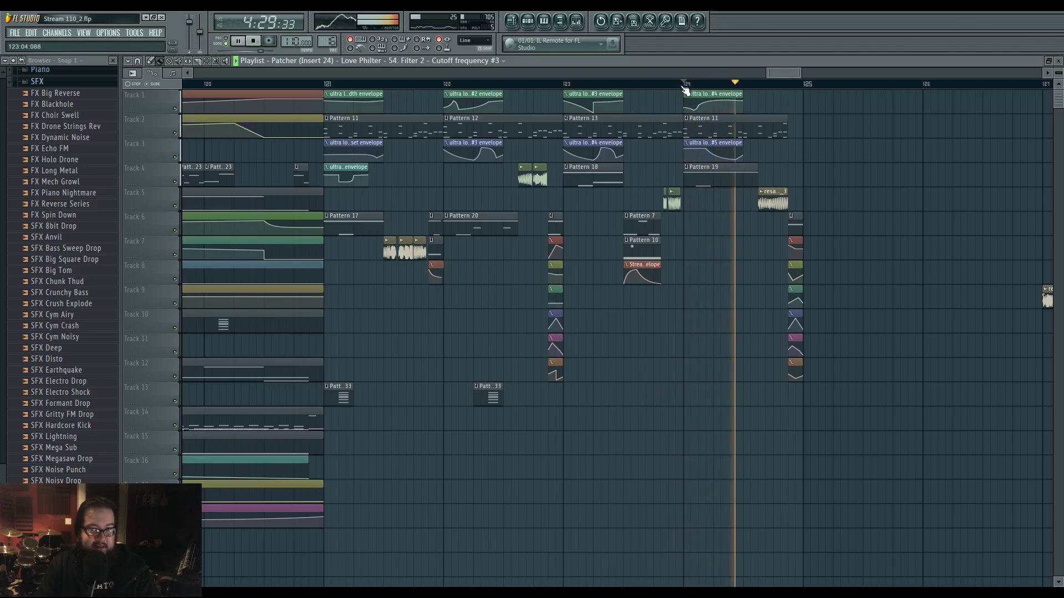
left_click(330, 85)
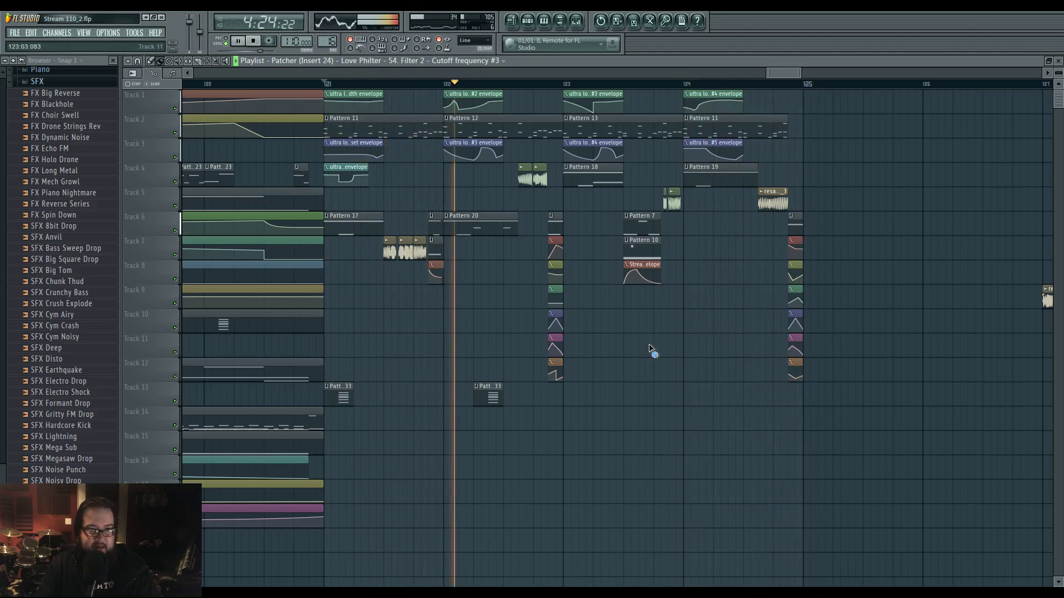
Replay the drop from bar 123 several times to judge how bars 123 and 124 flow together.
scroll(591, 332, "up", 3)
left_click_drag(363, 304, 599, 316)
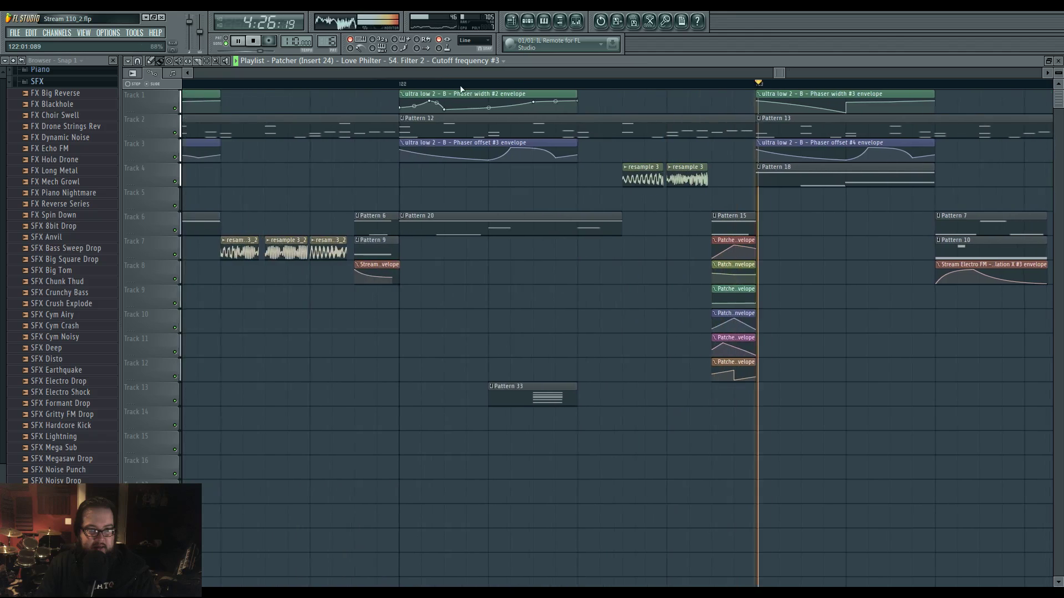
left_click_drag(775, 338, 399, 333)
scroll(537, 247, "down", 3)
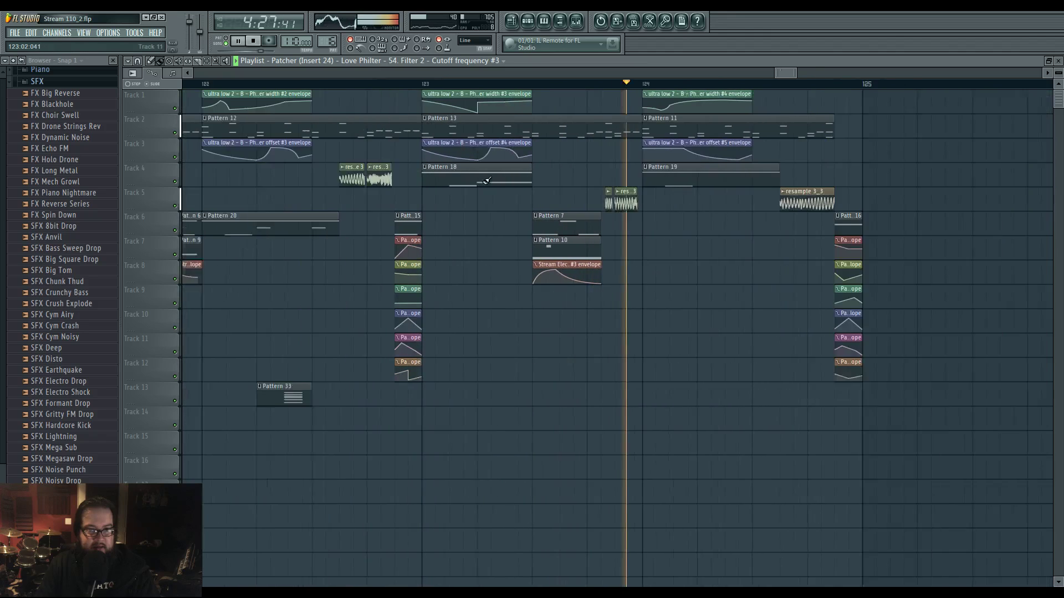
left_click(438, 85)
scroll(575, 324, "up", 3)
key("space")
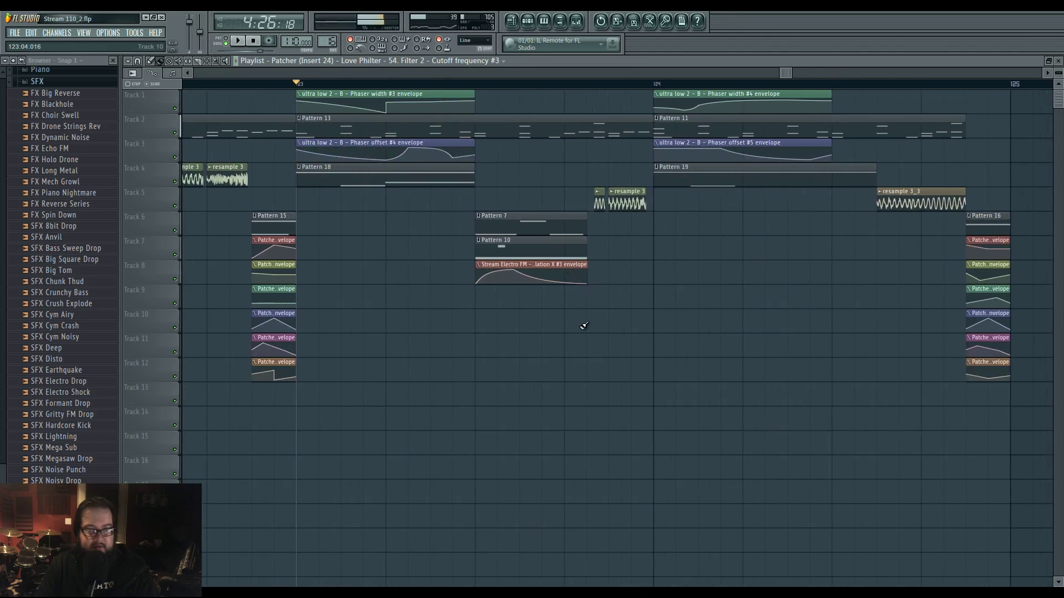
key("space")
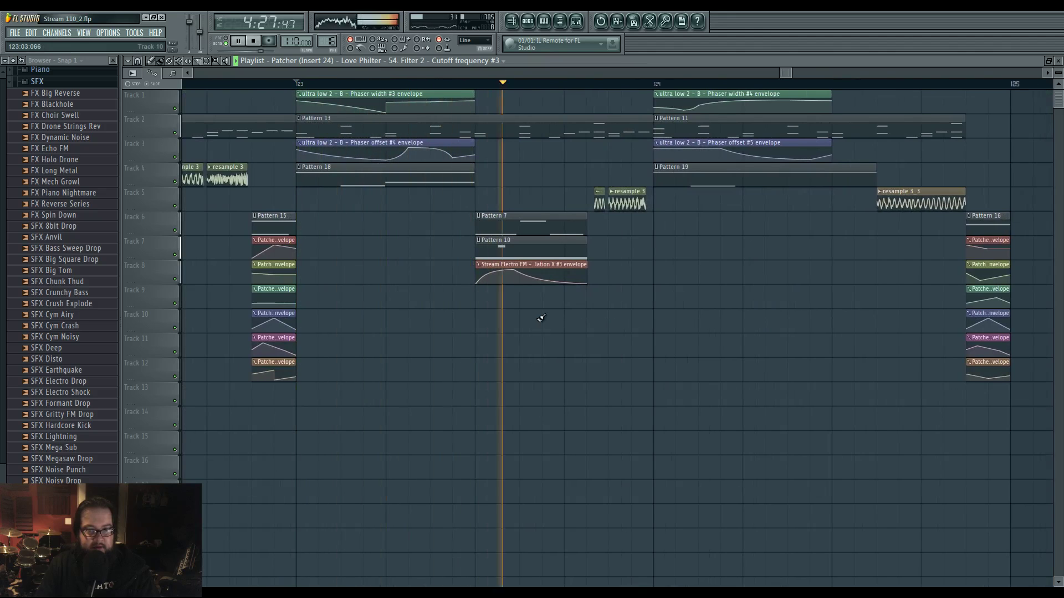
scroll(543, 319, "down", 4)
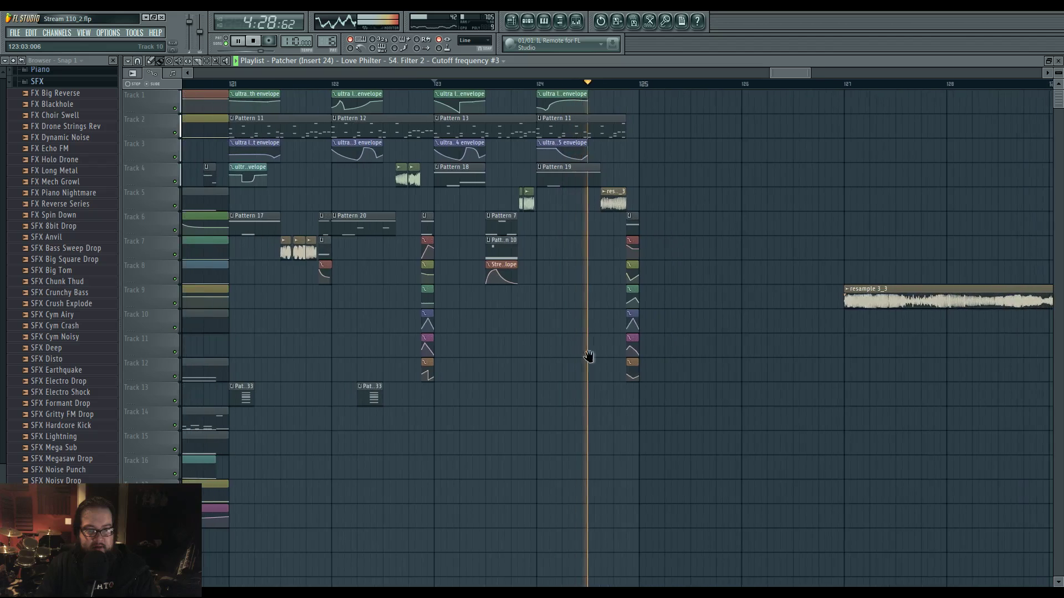
scroll(634, 362, "up", 4)
left_click(452, 84)
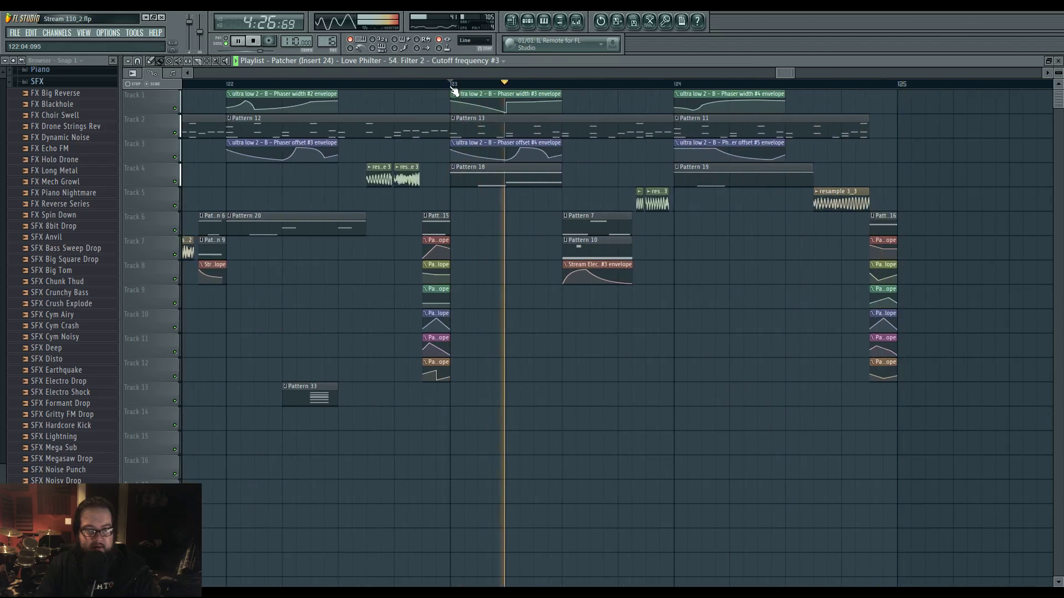
scroll(635, 235, "up", 2)
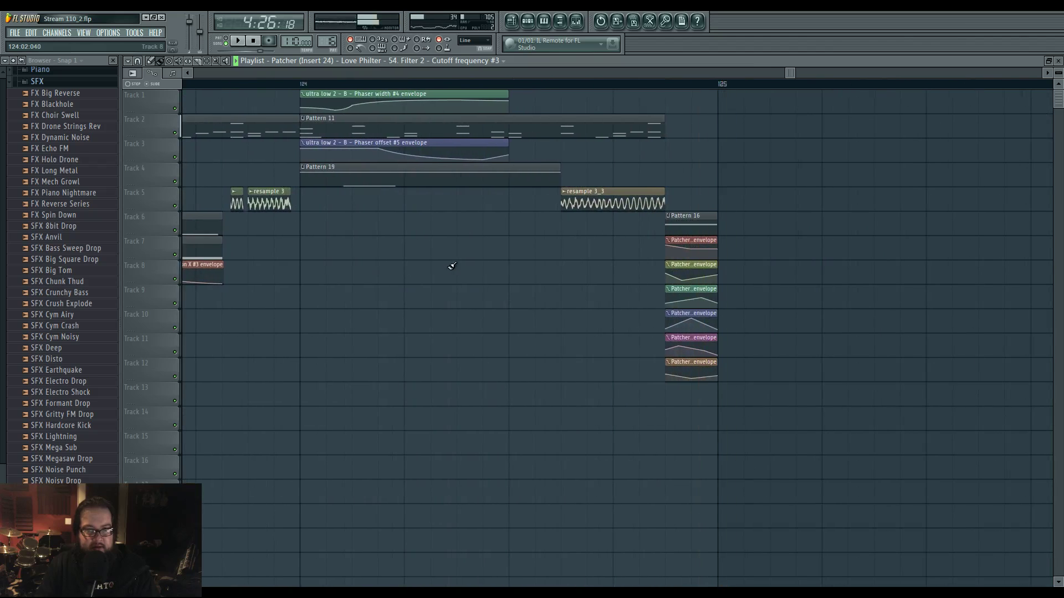
Raise the short slide note in Pattern 19's ultra low 2 part to A4 and return to the playlist.
double_click(334, 180)
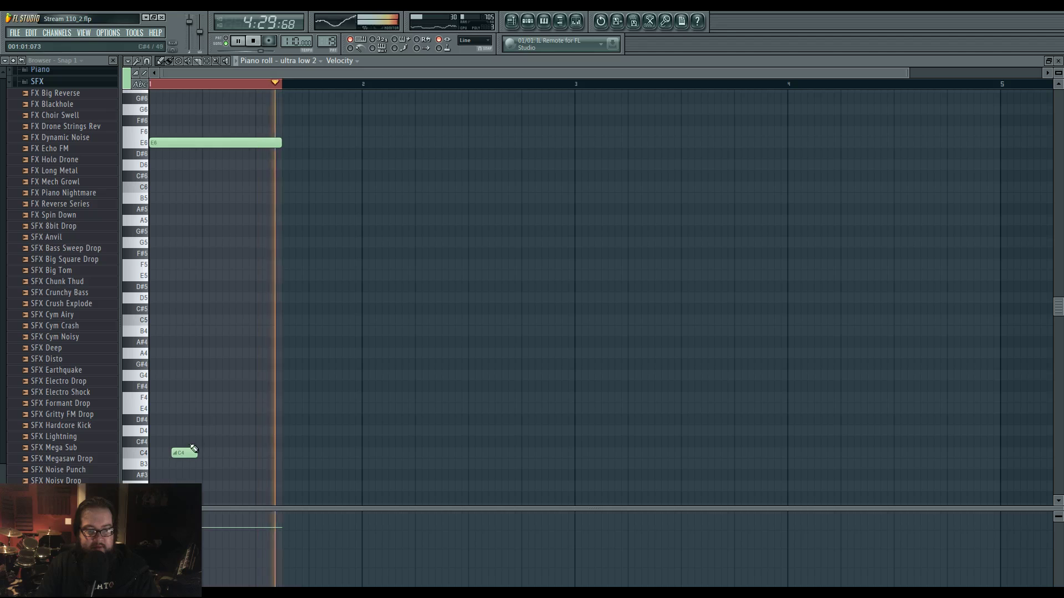
left_click_drag(182, 370, 185, 353)
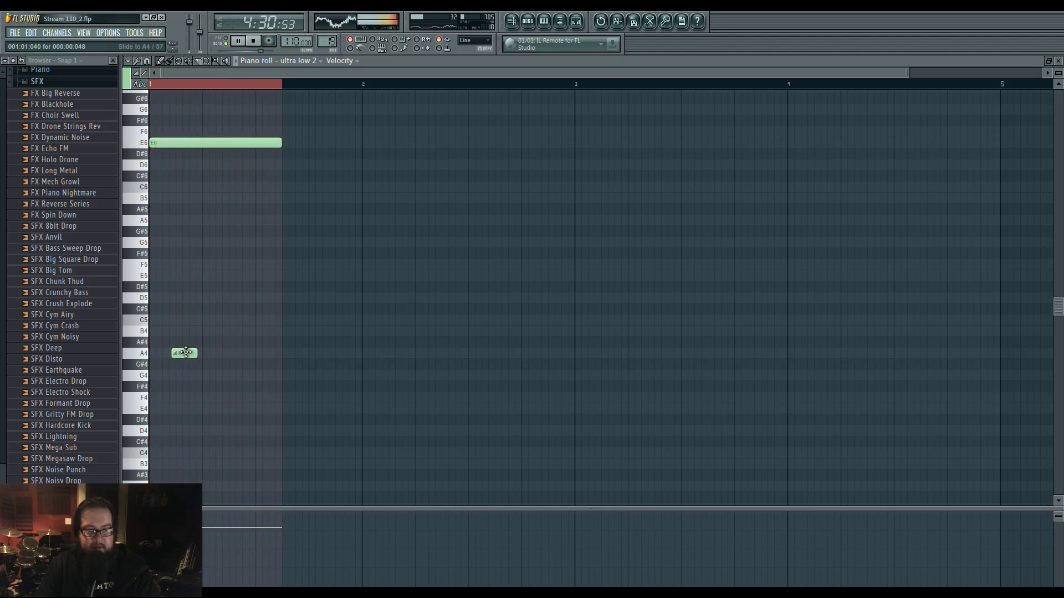
left_click(511, 21)
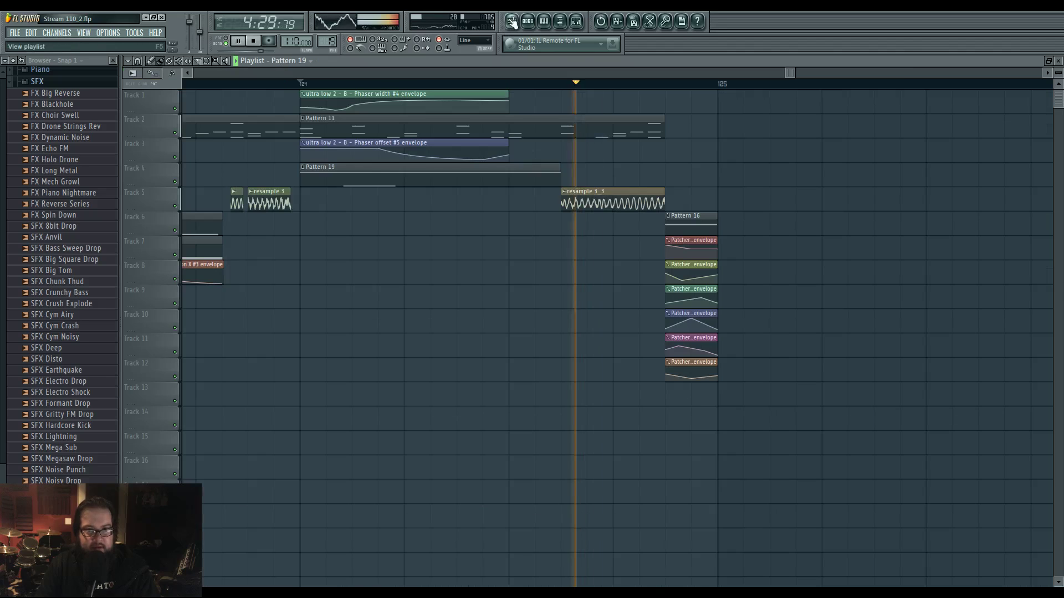
Replay the end of bar 124 while slipping the audio inside the resample 3_3 clip on Track 5.
left_click(561, 83)
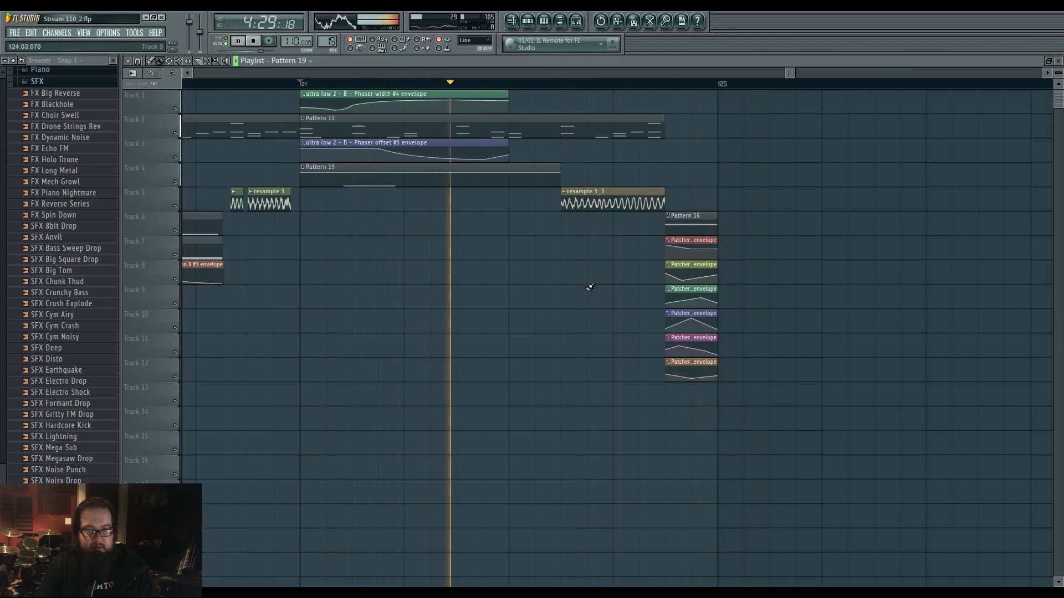
key("space")
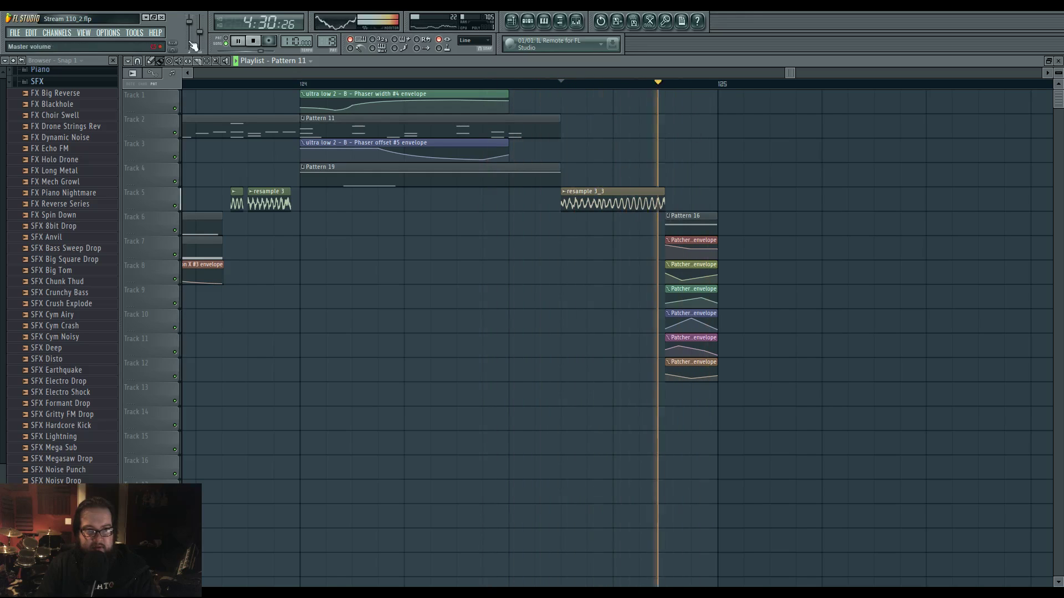
key("space")
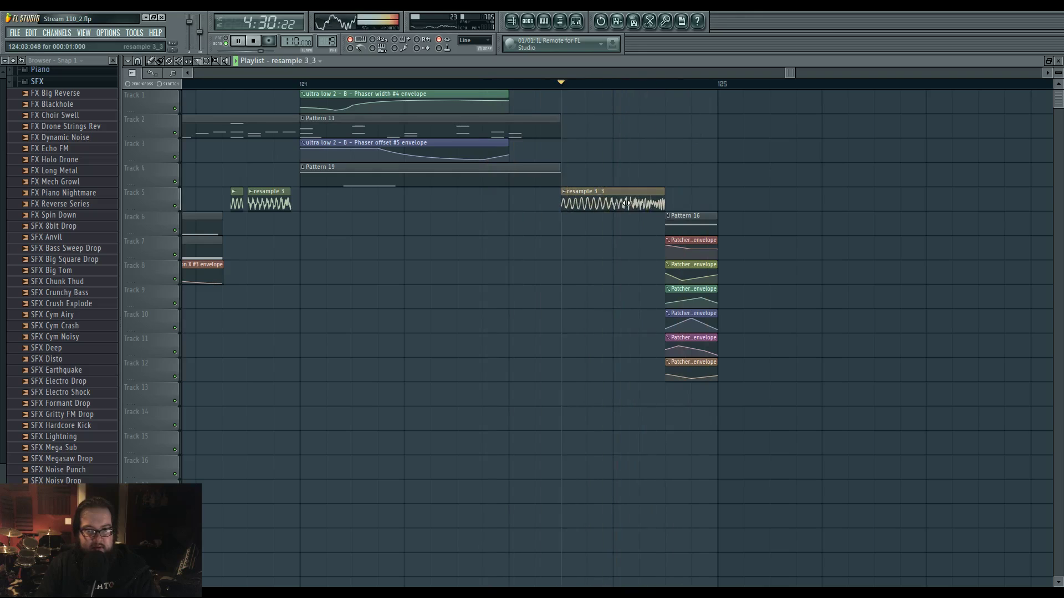
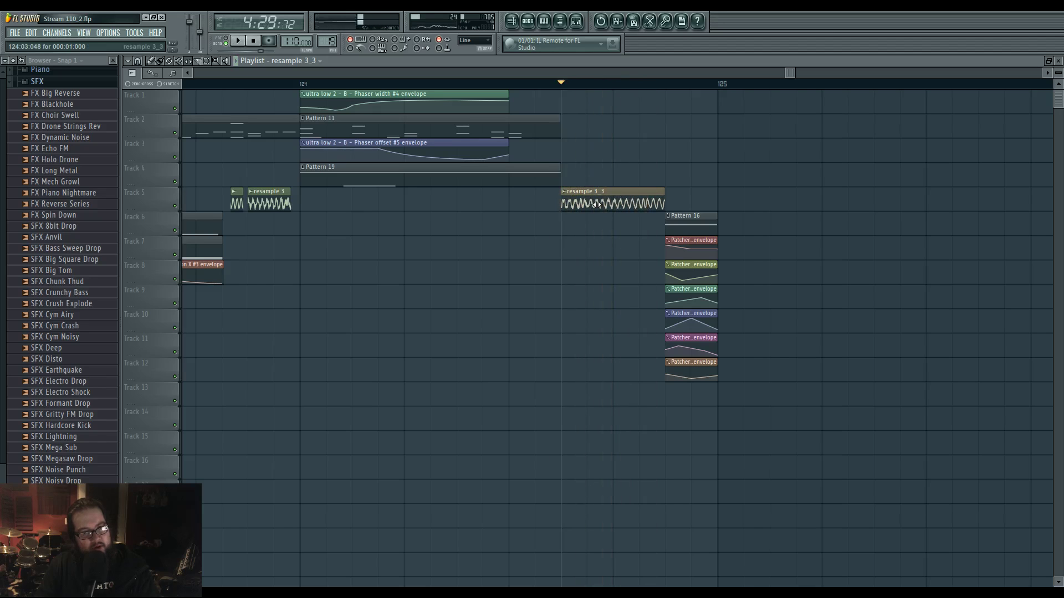
Move Pattern 16 and its Patcher envelopes past the start of bar 125, and extend resample 3_3 and Pattern 11 to the end of bar 124.
left_click_drag(730, 176, 687, 388)
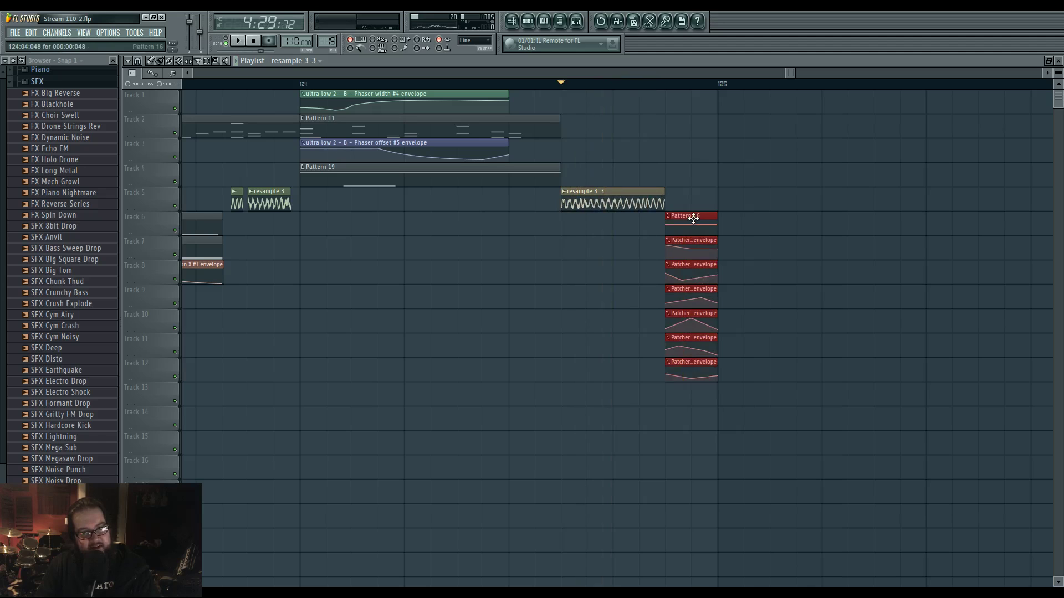
left_click_drag(693, 218, 903, 214)
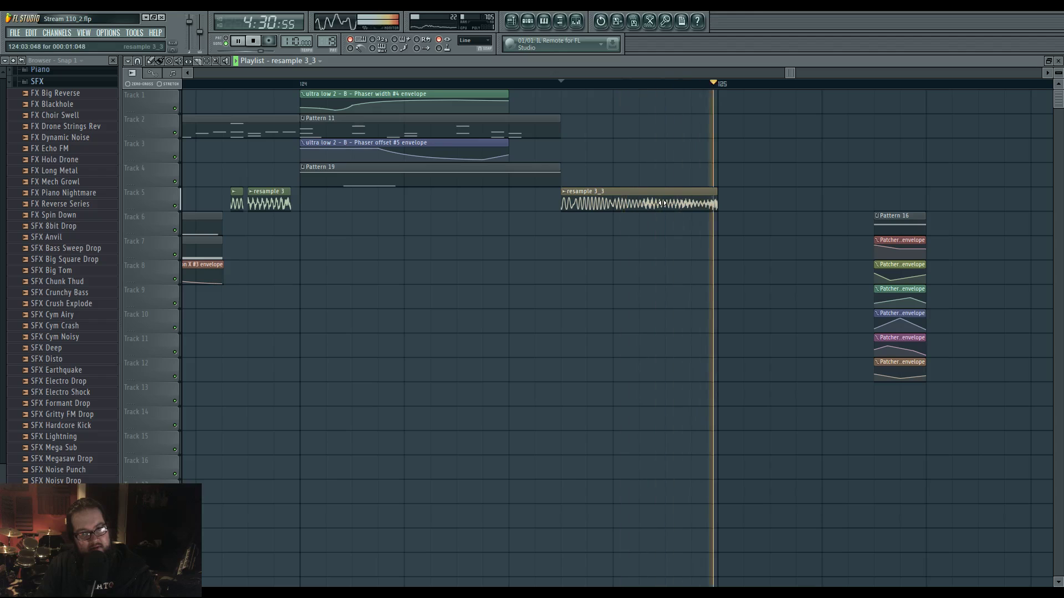
left_click(326, 84)
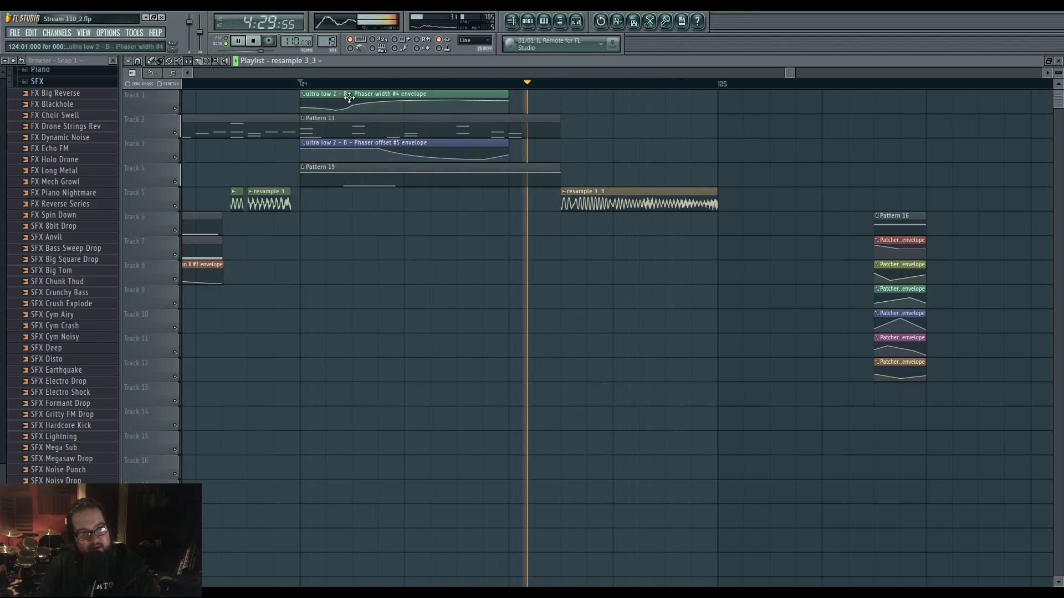
left_click_drag(559, 122, 713, 124)
Try the short slide note in Pattern 19's ultra low 2 part at C5 and return to the playlist.
double_click(509, 174)
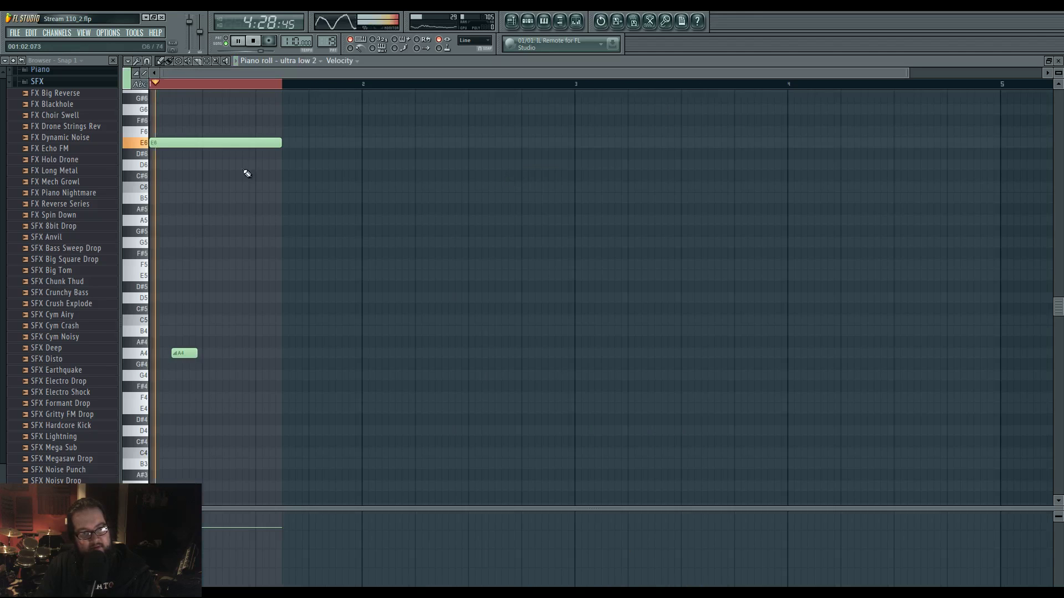
key("space")
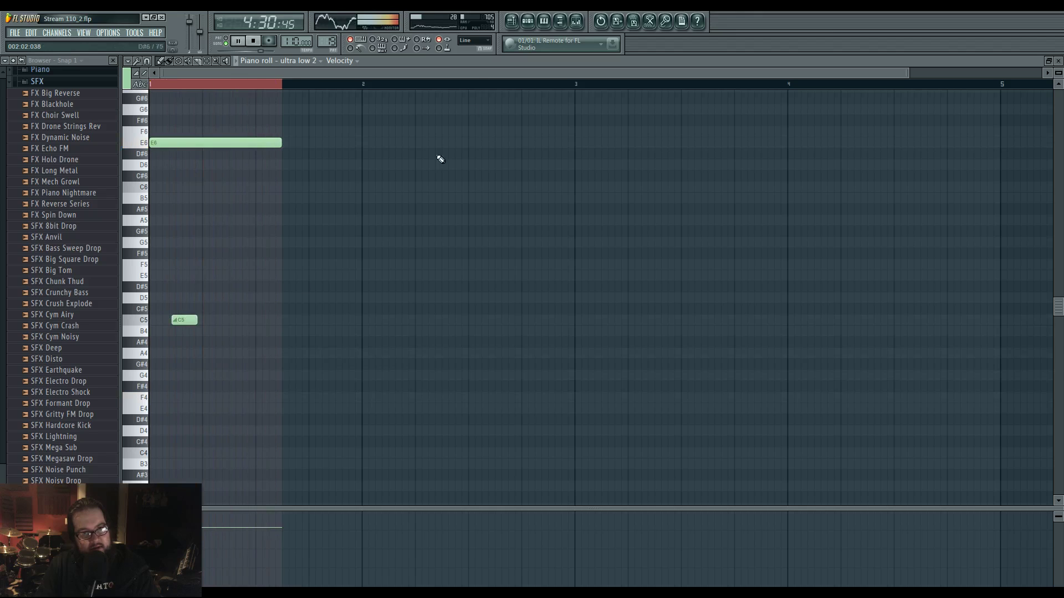
left_click(512, 23)
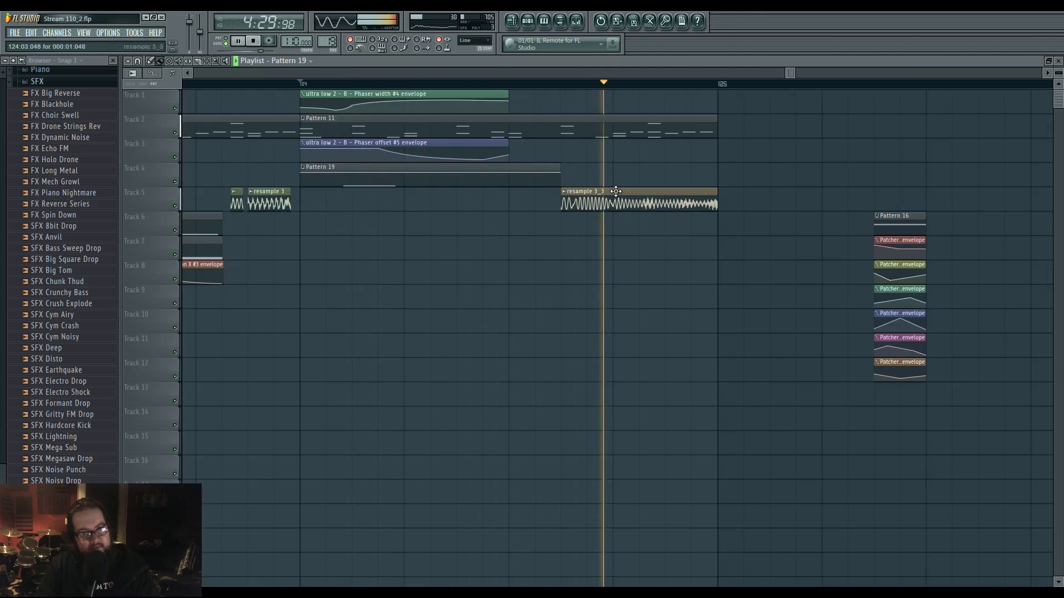
Loop 124:03:048 to 125:01:000 and open Fruity Parametric EQ 2 and Maximus on the Resample mixer track.
left_click_drag(561, 87, 707, 92)
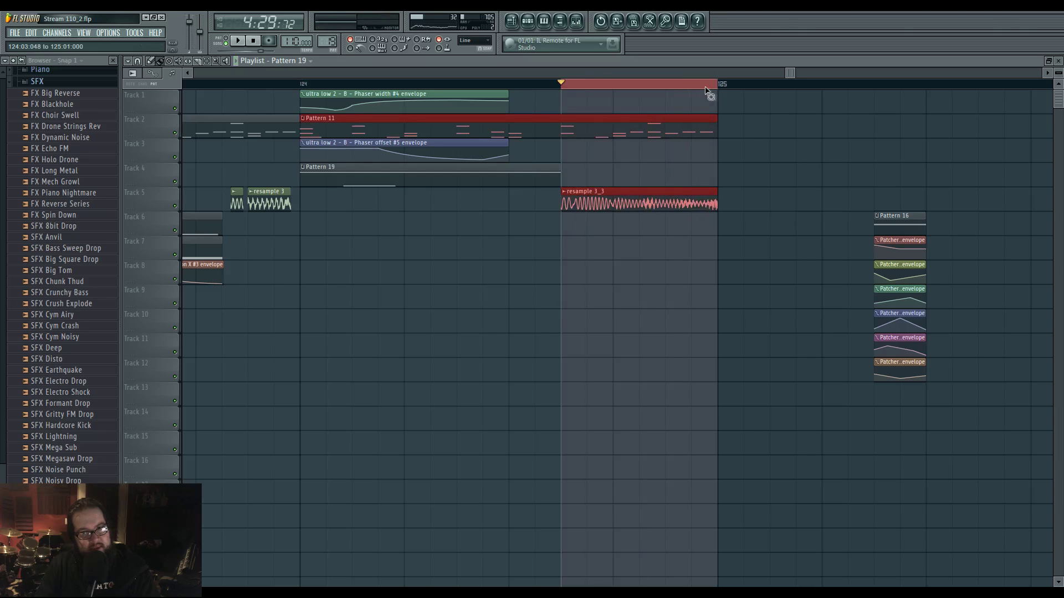
left_click(576, 24)
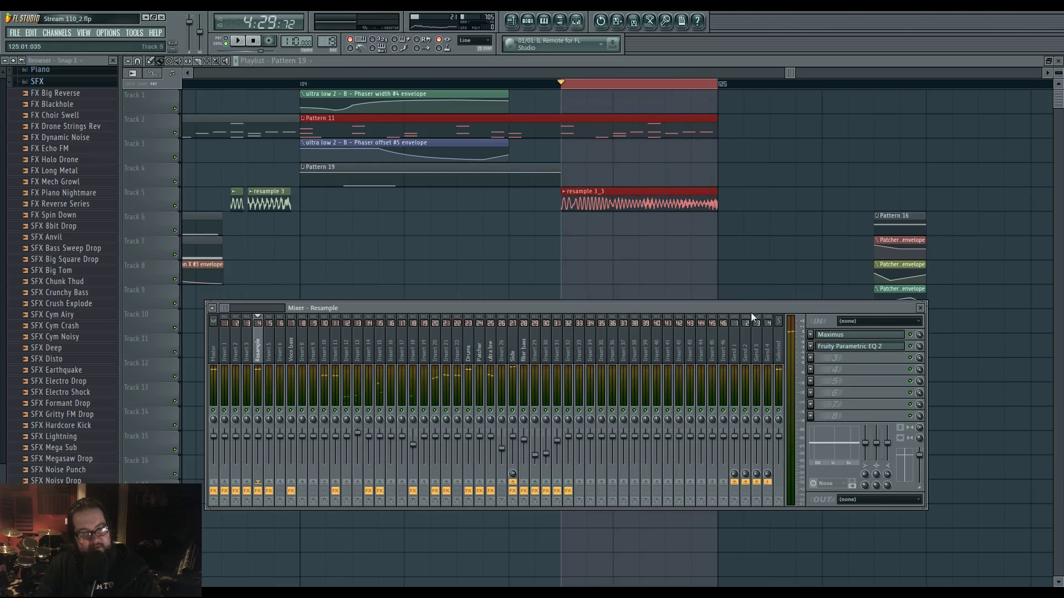
left_click(861, 346)
left_click(839, 335)
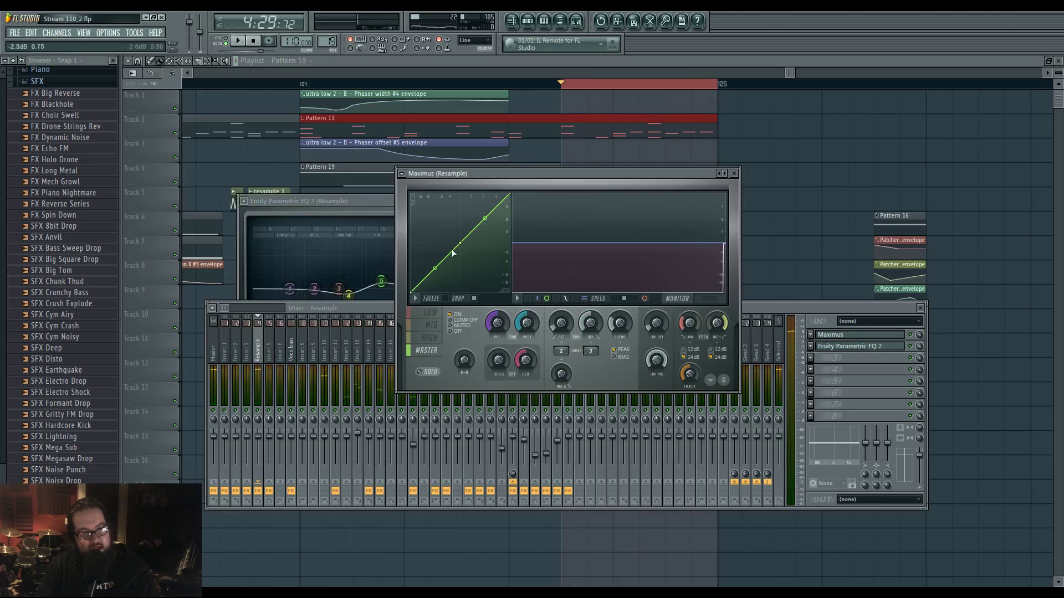
Reshape the High band curve in the Resample track's Maximus into an early rise, a low plateau and a final step up, checking it with playback.
left_click(427, 339)
key("space")
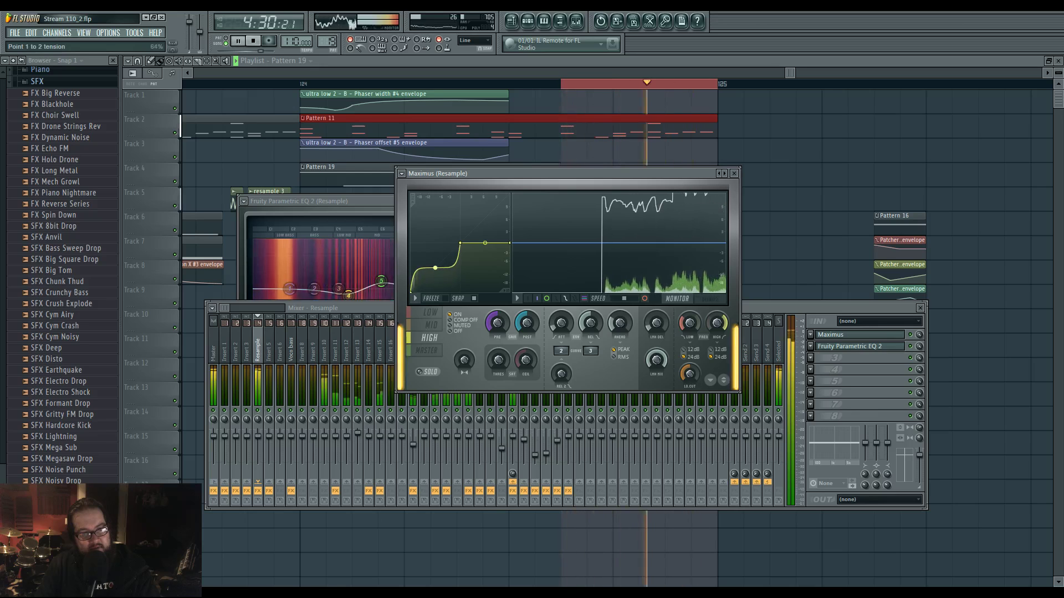
key("space")
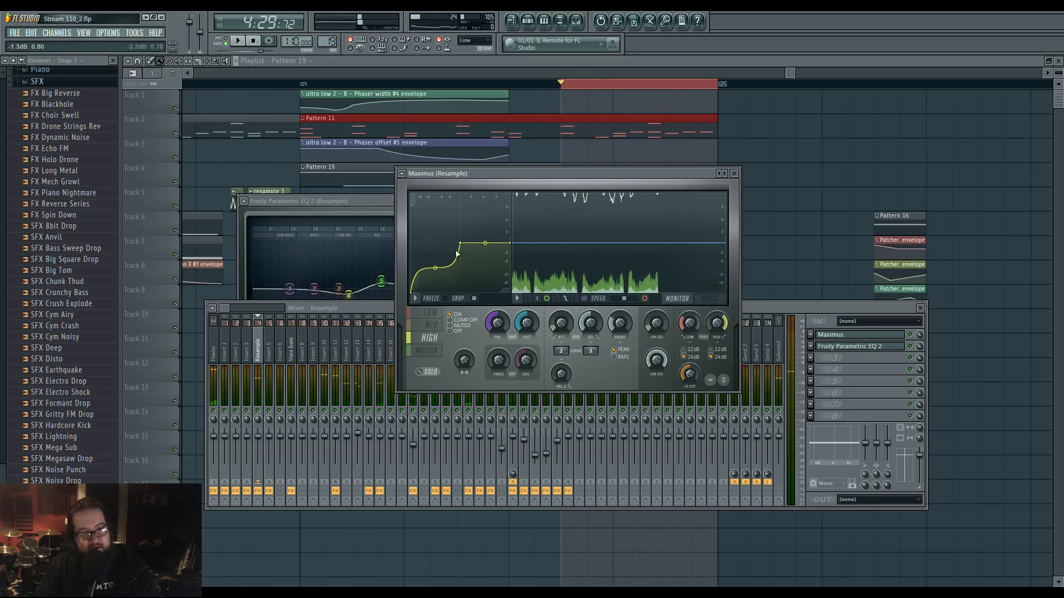
right_click(462, 244)
left_click(480, 267)
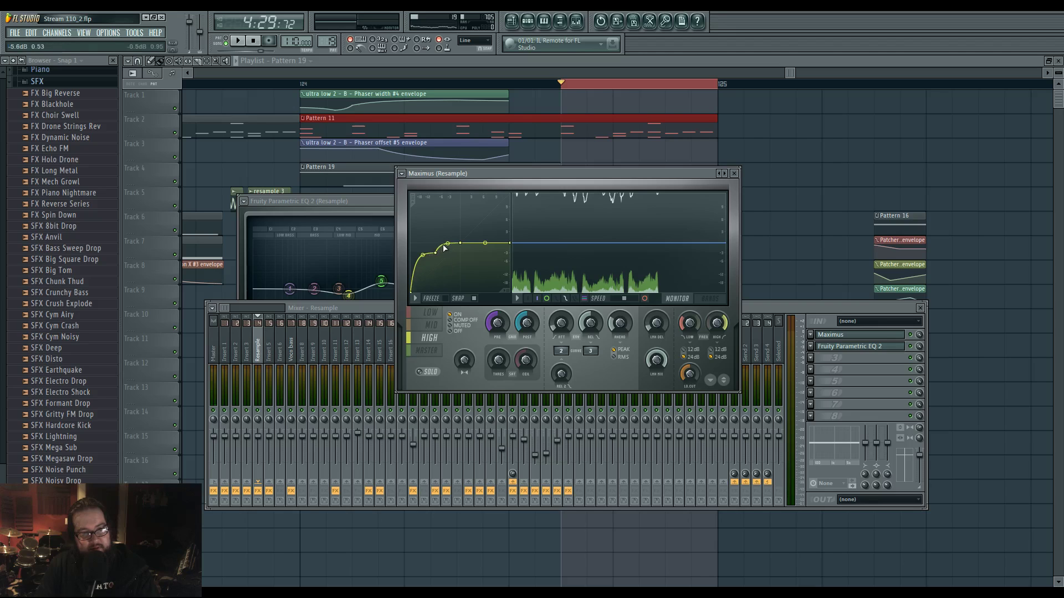
key("space")
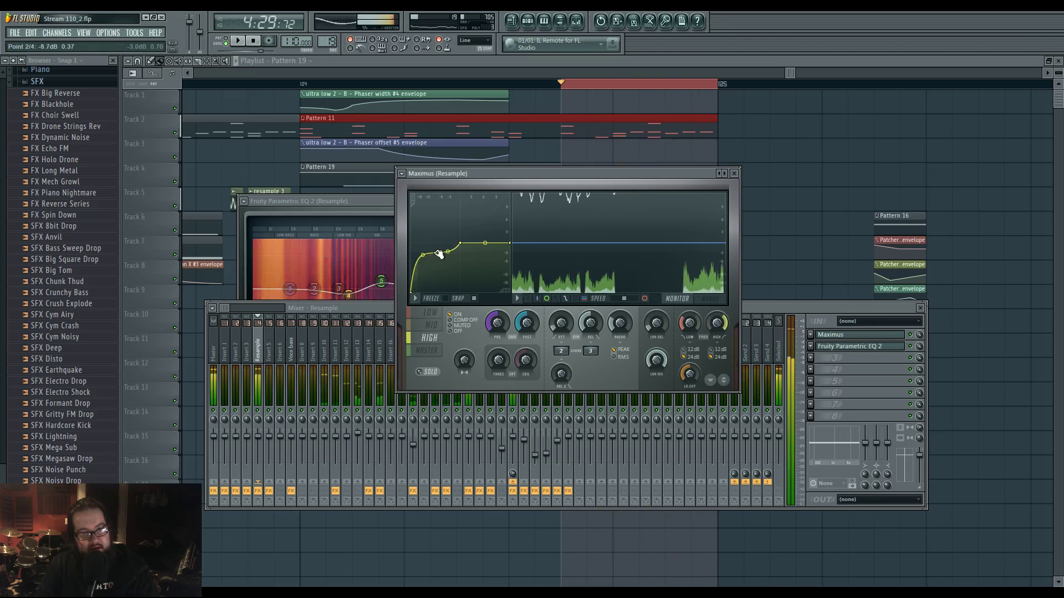
key("space")
left_click(431, 313)
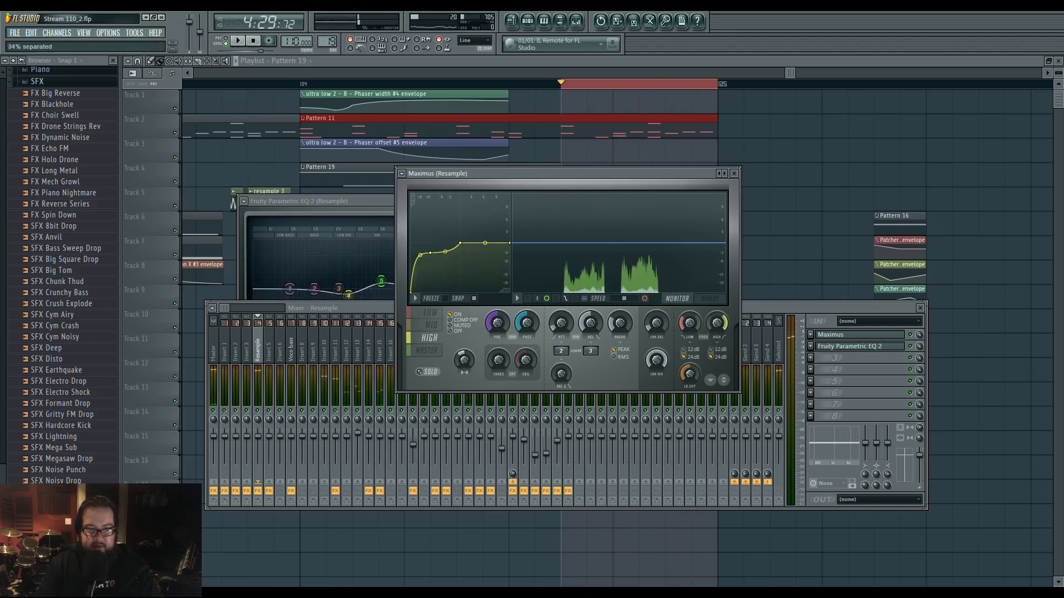
Select the Master mixer track, then return to the playlist and play bars 121 to 124 as a loop.
left_click(215, 339)
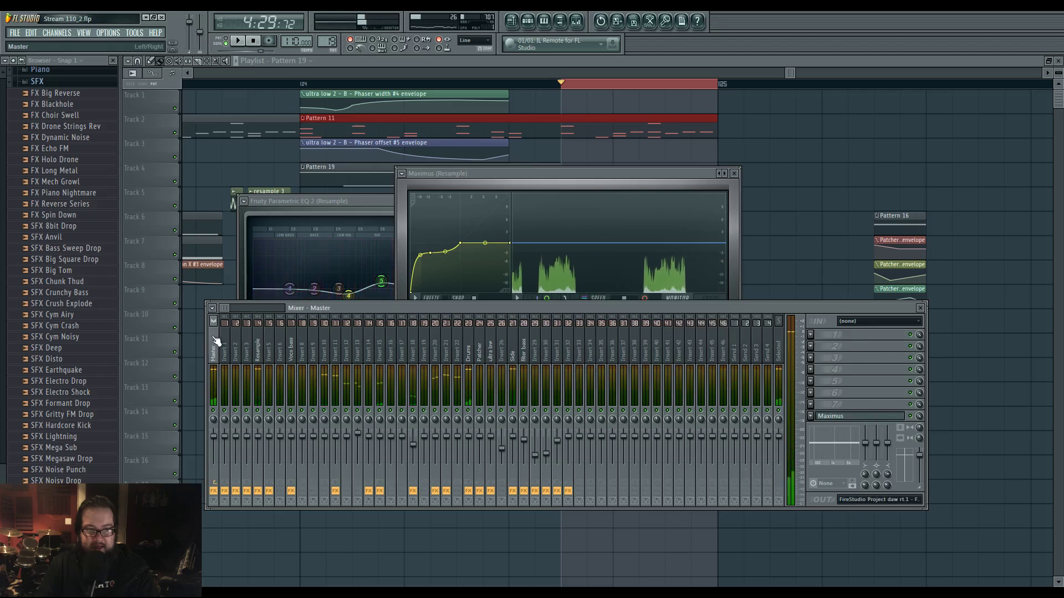
left_click(750, 227)
scroll(748, 223, "down", 5)
right_click(687, 86)
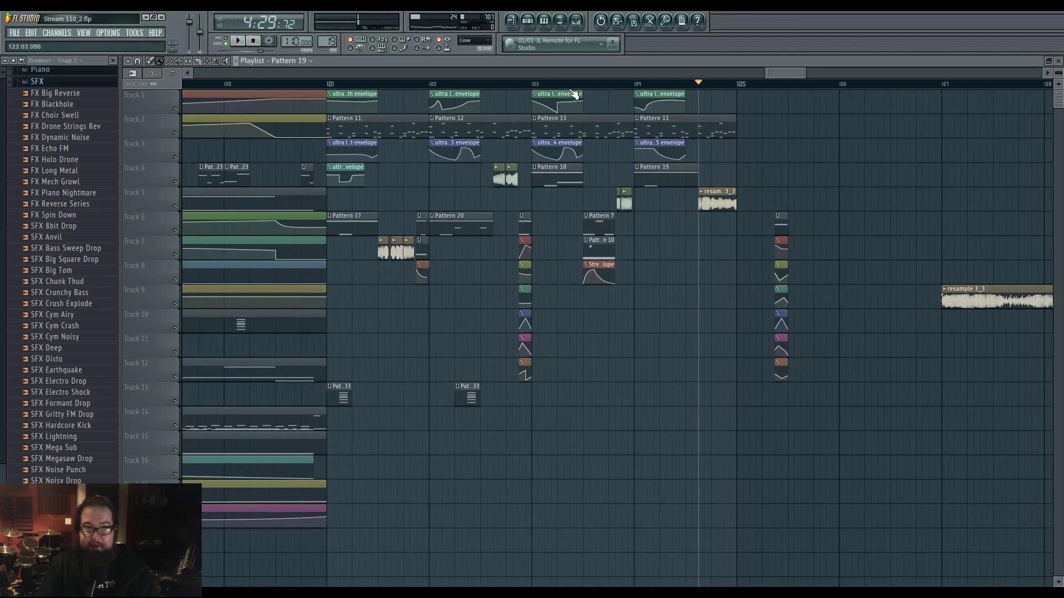
left_click_drag(332, 84, 736, 84)
key("space")
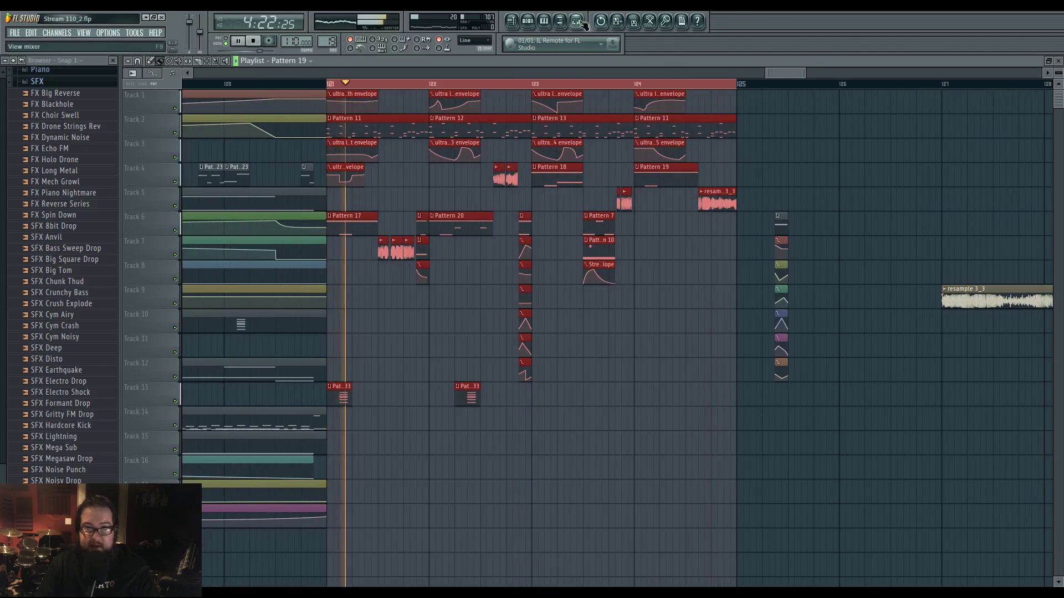
Examine the Low and High bands of the Master track's Maximus during loop playback, closing the plugin and mixer when done.
key("F9")
left_click(845, 415)
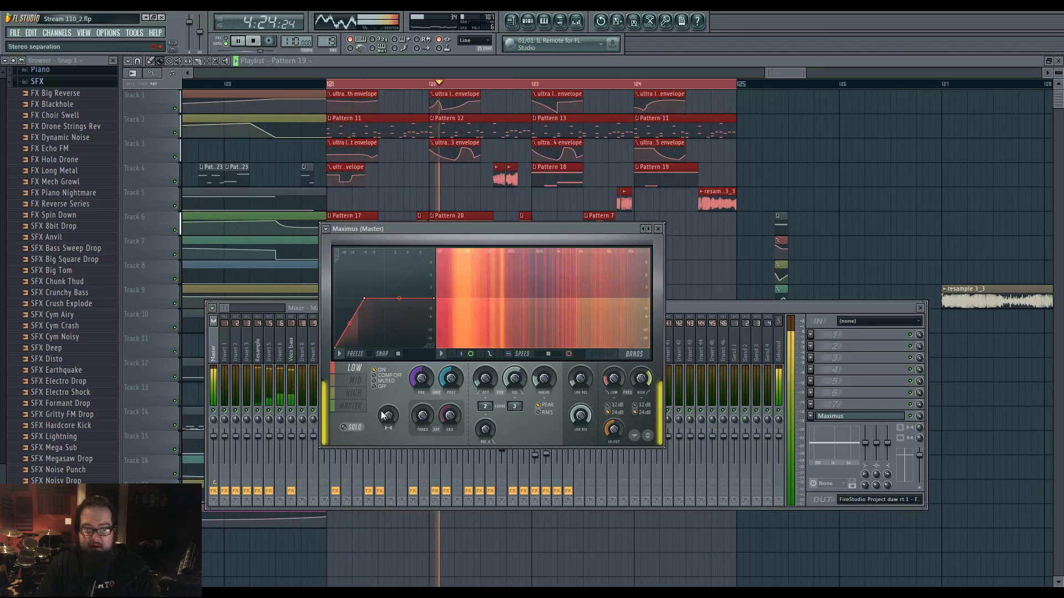
left_click(354, 393)
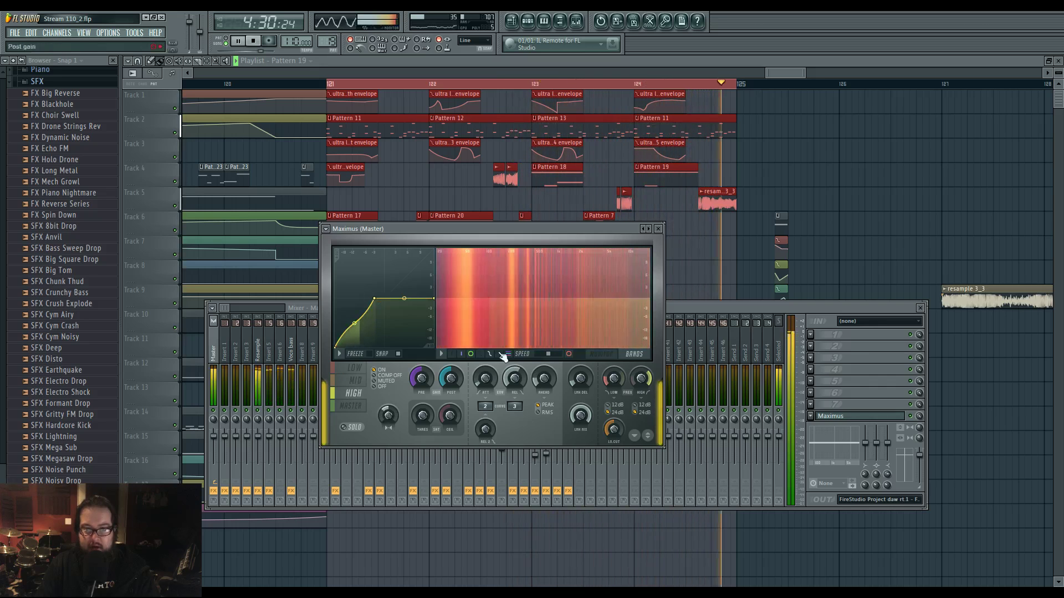
key("F12")
key("space")
Set the short slide note in Pattern 19's ultra low 2 part to A4 and return to the playlist.
mouse_move(785, 73)
left_mouse_down()
mouse_move(633, 72)
mouse_move(822, 70)
mouse_move(775, 76)
mouse_move(793, 73)
left_mouse_up()
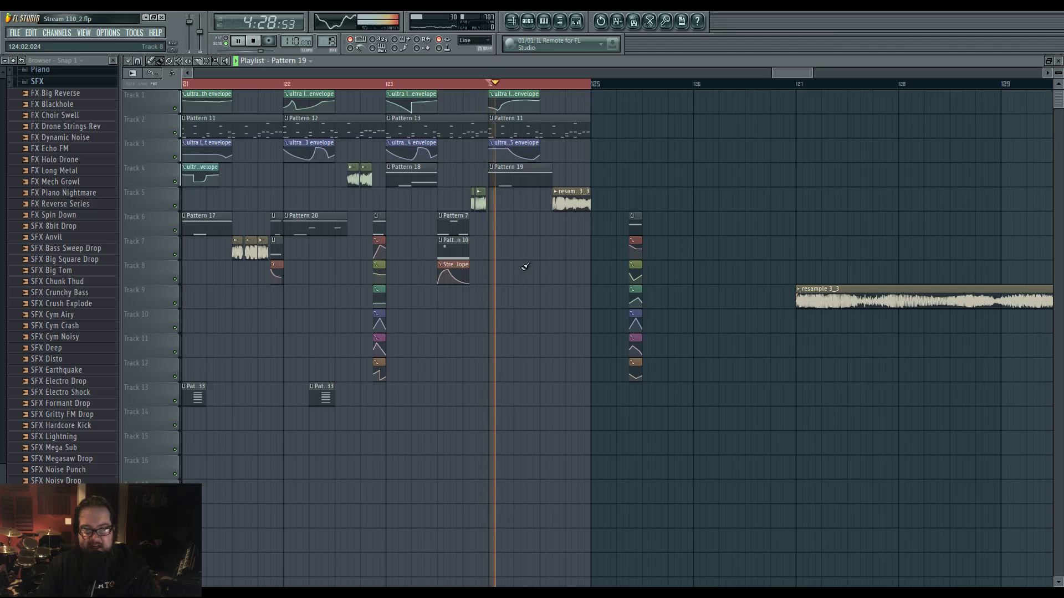
scroll(532, 289, "up", 4)
double_click(532, 188)
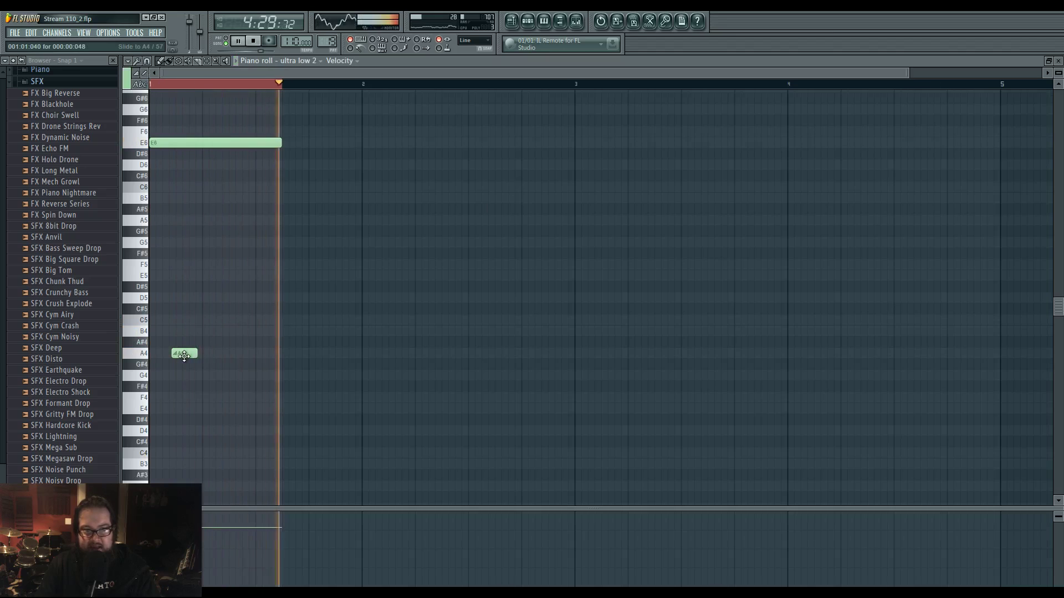
left_click(514, 23)
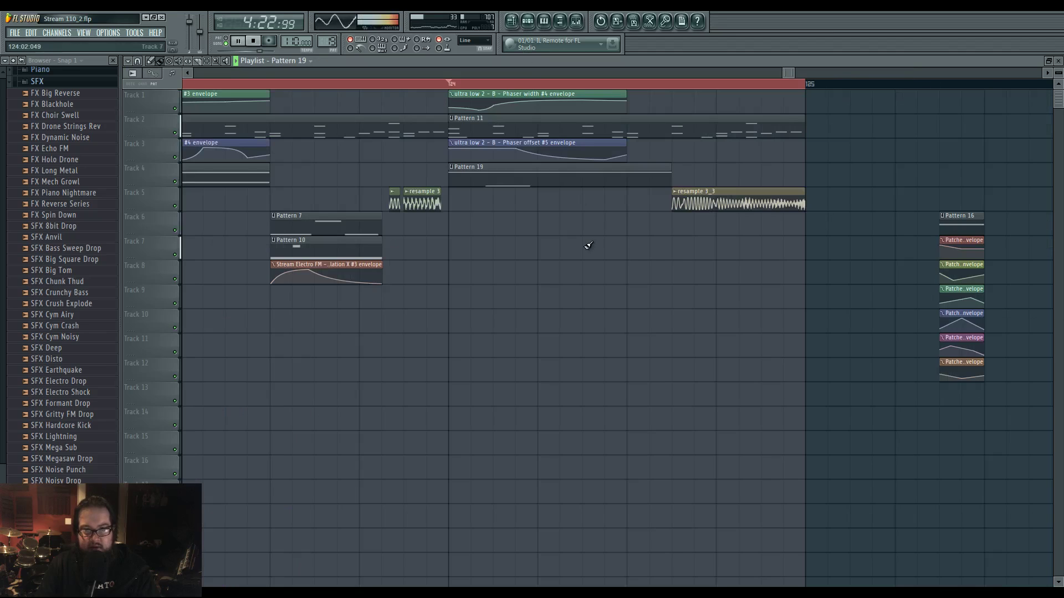
Make the Phaser offset #5 envelope fall smoothly from its start, and extend both bar 124 Phaser envelope clips to Pattern 19's end.
scroll(521, 289, "down", 5)
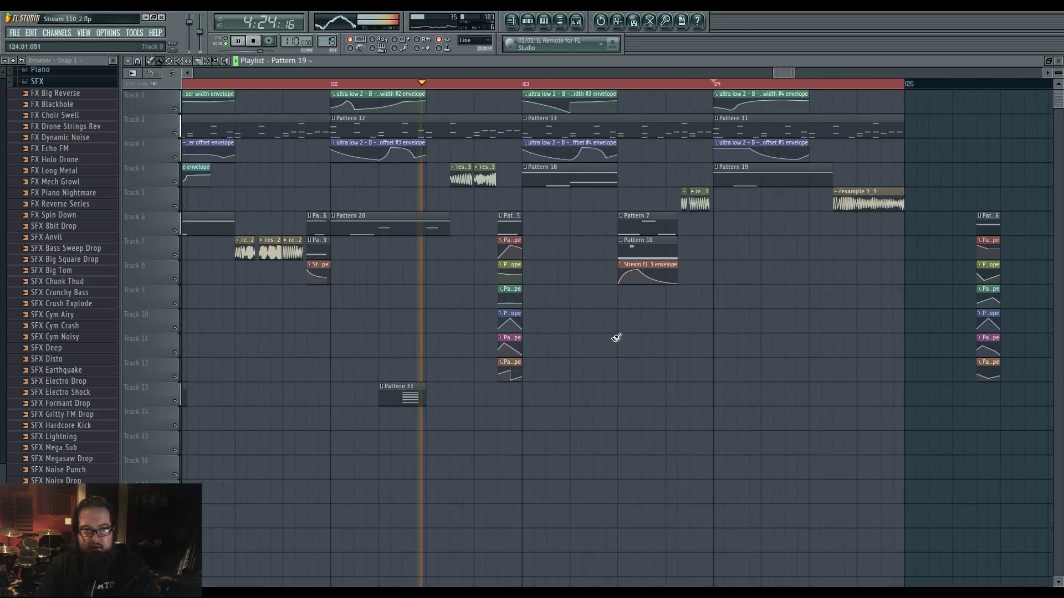
scroll(862, 340, "up", 3)
right_click(639, 151)
left_click(655, 166)
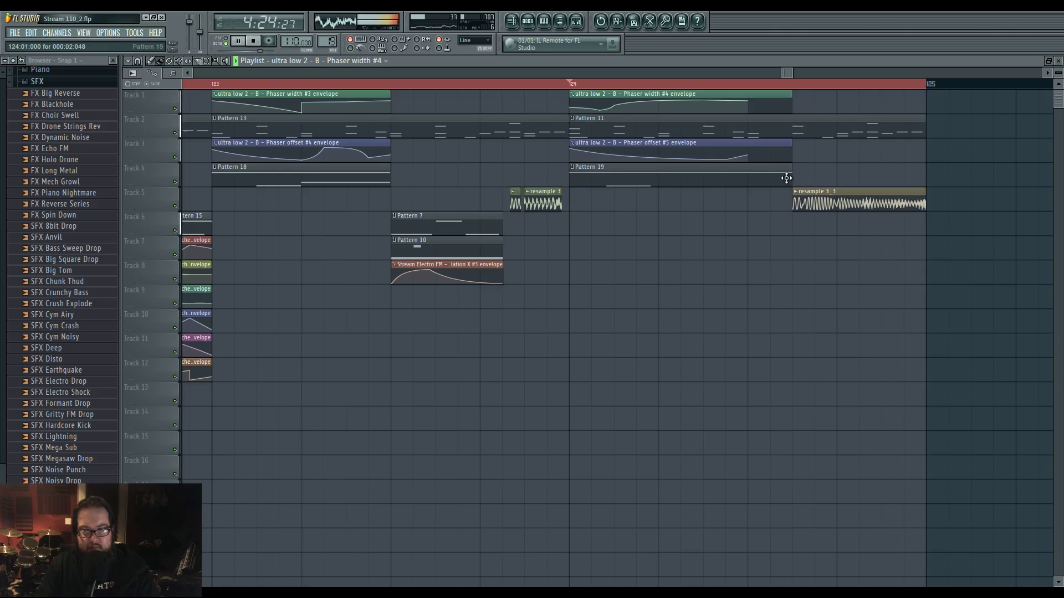
Add a short C5 slide note at the end of Pattern 19's ultra low 2 part and return to the playlist.
double_click(709, 181)
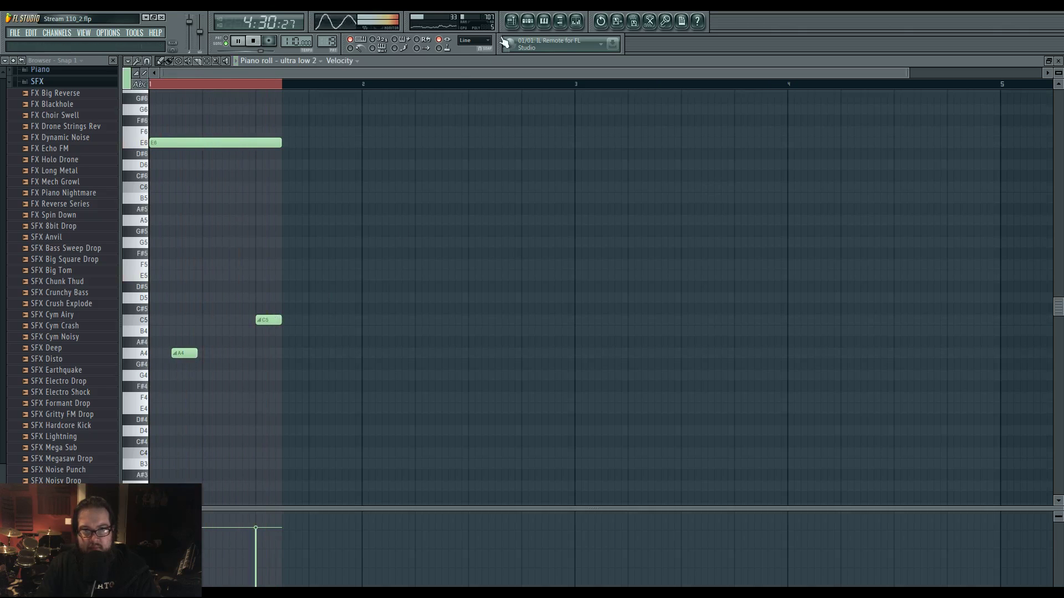
key("F5")
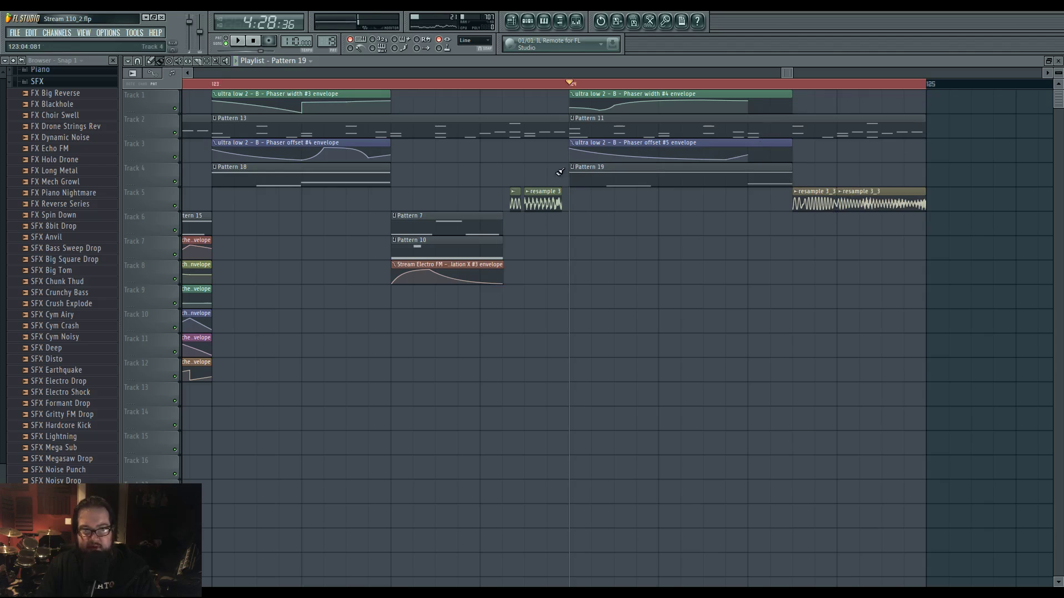
Solo Track 5 and trim the first resample 3_3 slice near the end of bar 124 to a length of 000:00:041.
left_click(178, 201)
key("space")
key("space")
left_click_drag(831, 206, 827, 206)
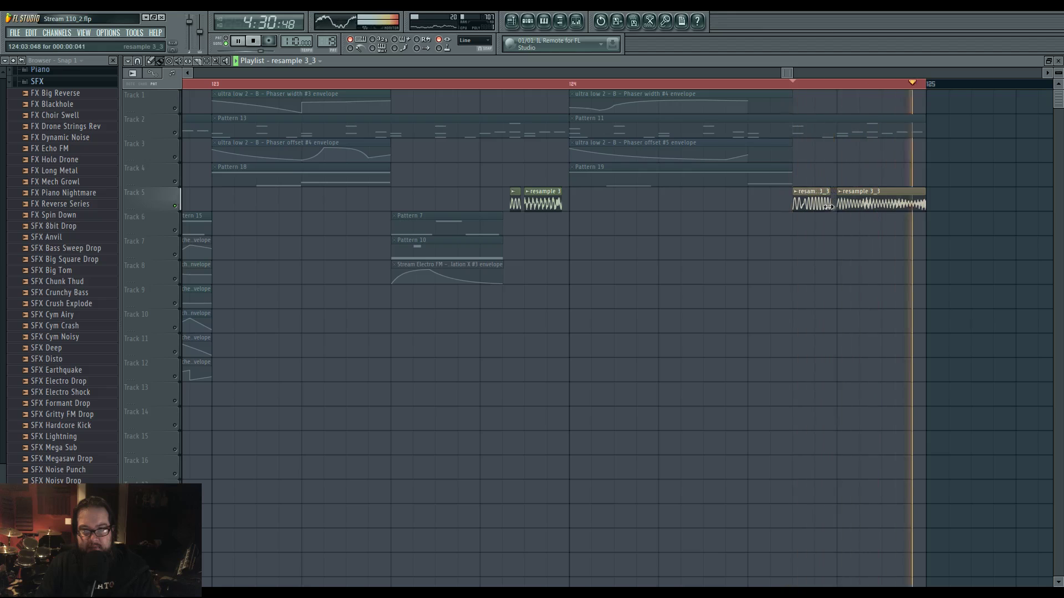
Slip the first resample 3_3 slice to a different part of its audio and replay the soloed ending of bar 124.
double_click(806, 204)
key("Escape")
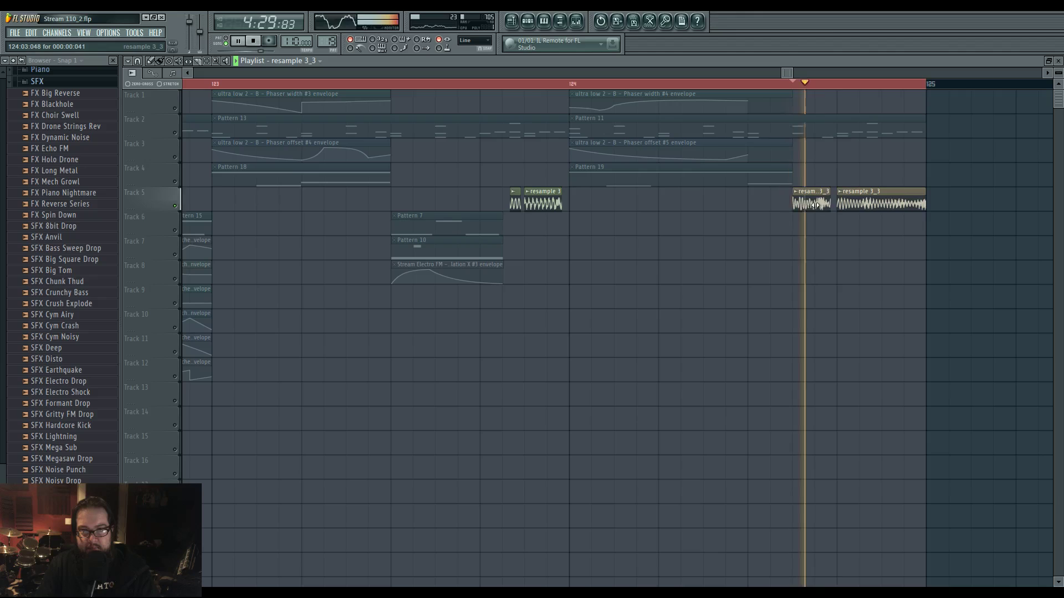
key("space")
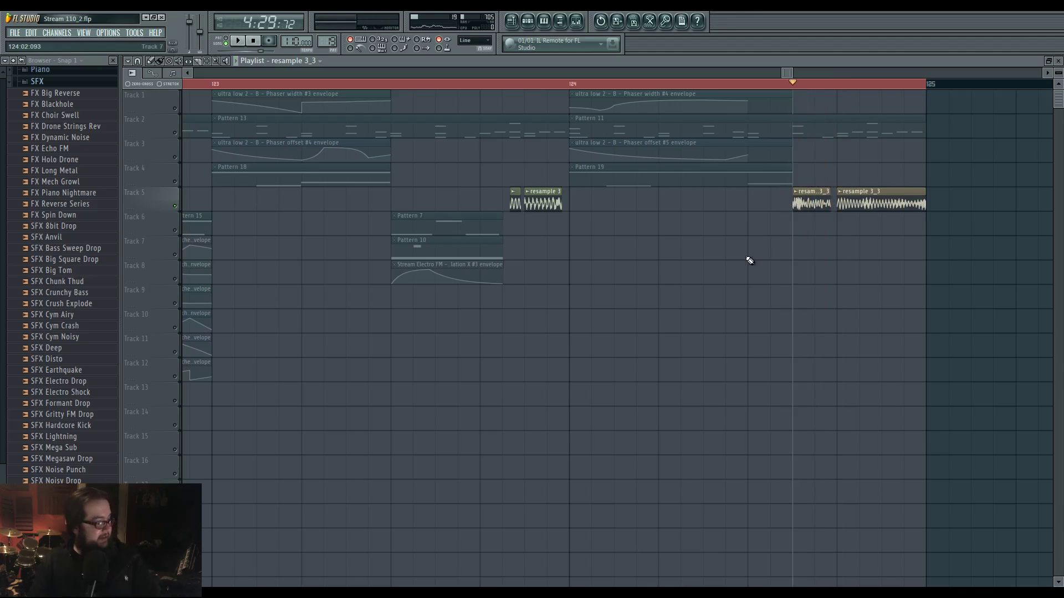
key("space")
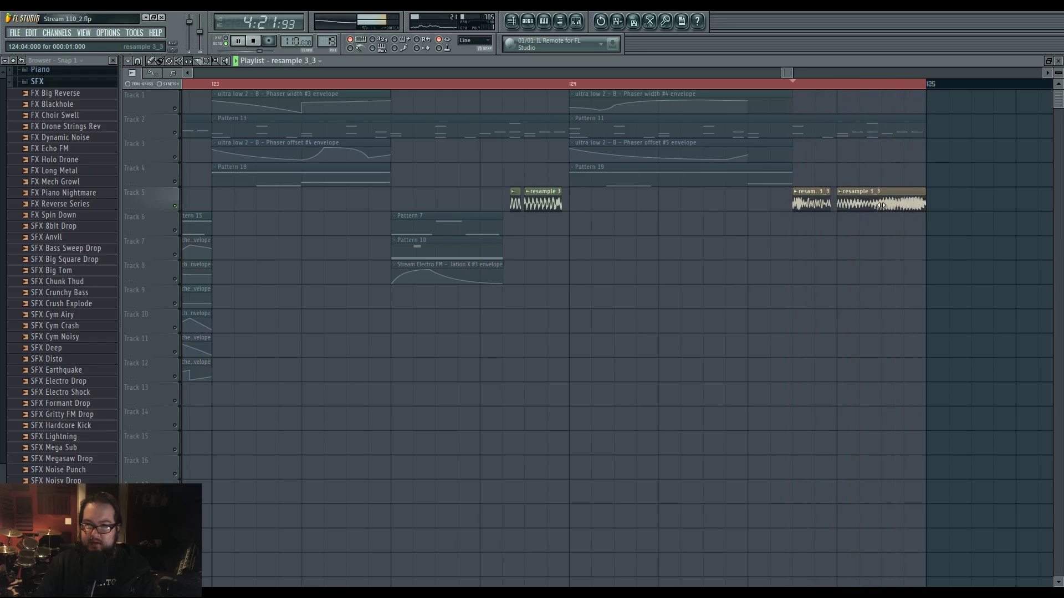
key("space")
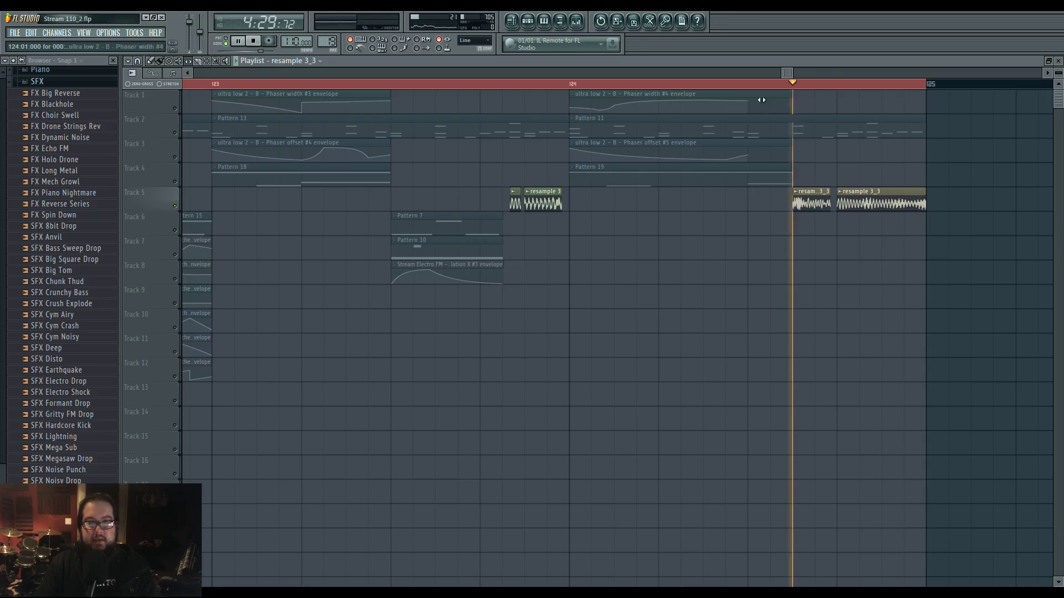
Replay the resample slices from late bar 123, check the mixer levels, and unsolo Track 5 for full playback.
key("space")
left_click(502, 83)
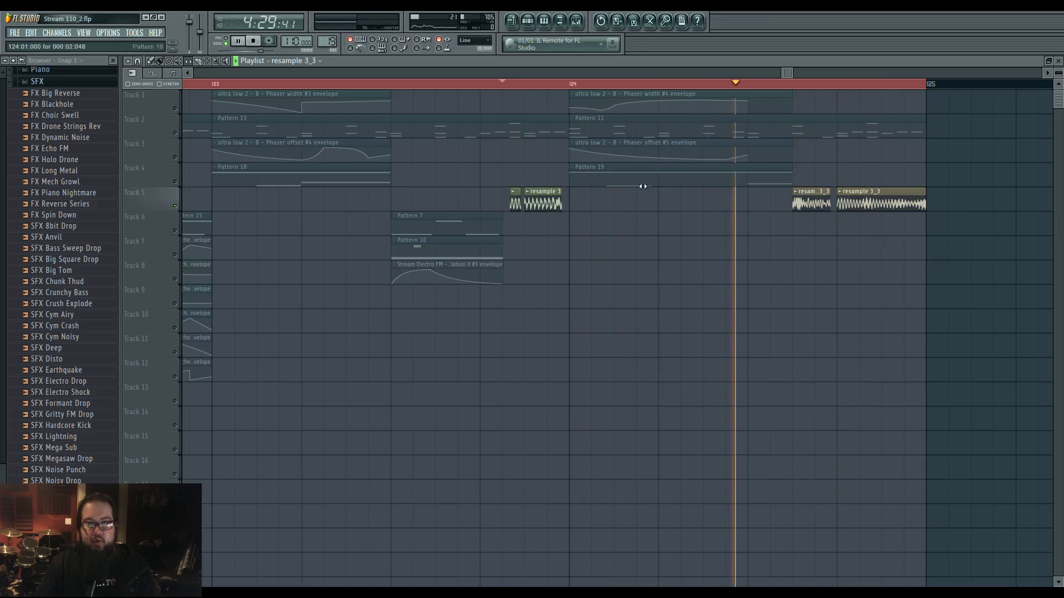
left_click(576, 22)
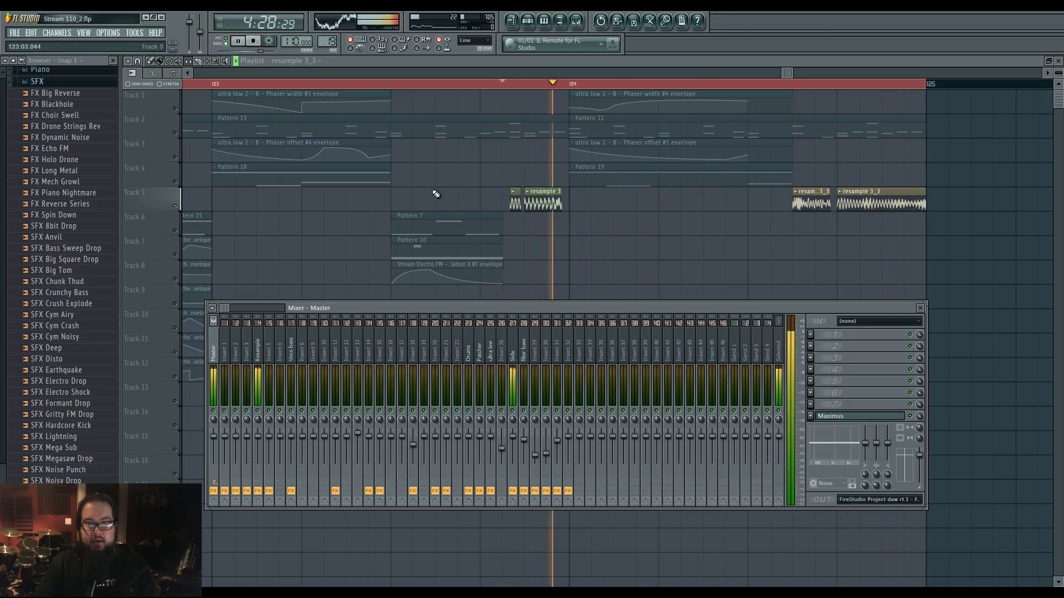
key("F9")
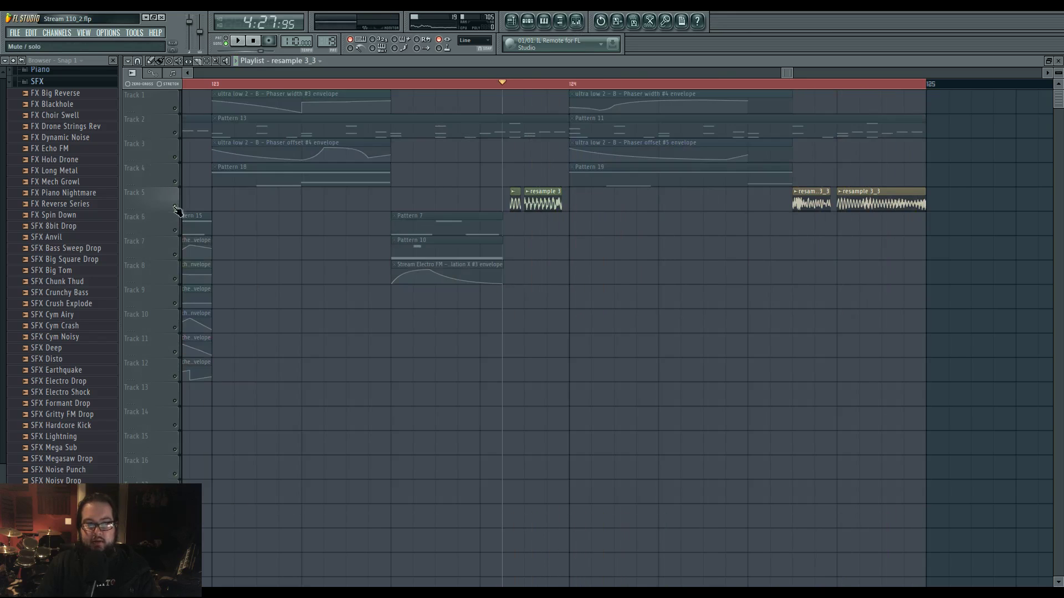
key("space")
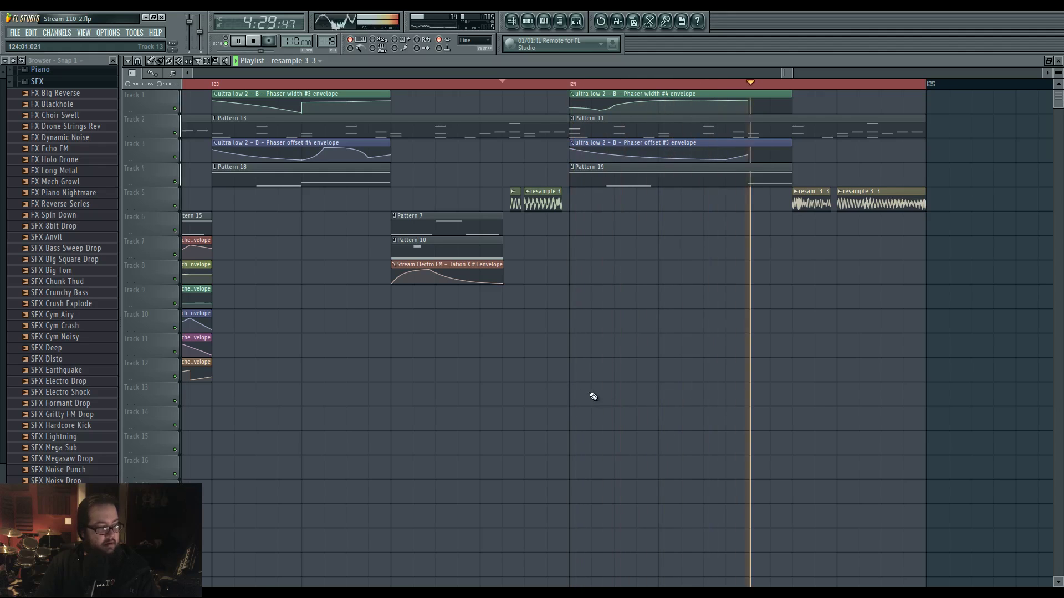
Review Pattern 19's ultra low 2 notes, return to the playlist and replay the ending of bar 124.
double_click(604, 175)
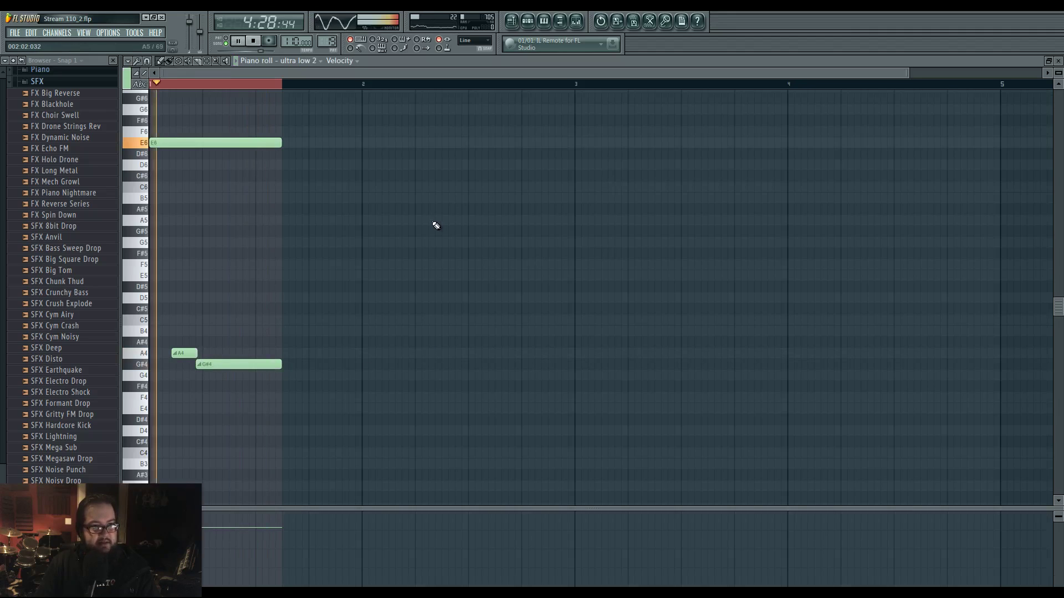
left_click(512, 22)
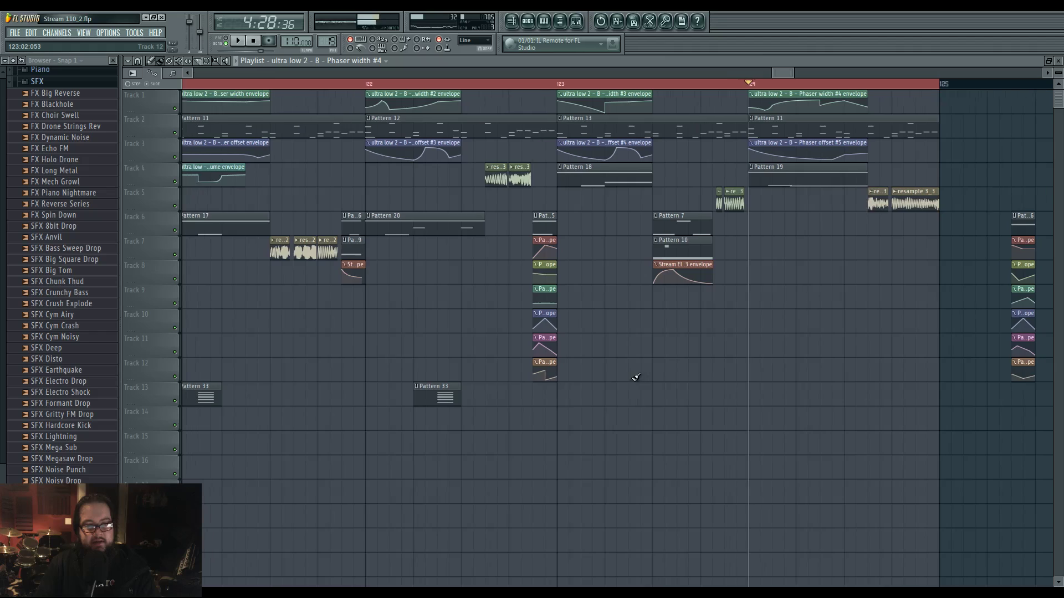
key("space")
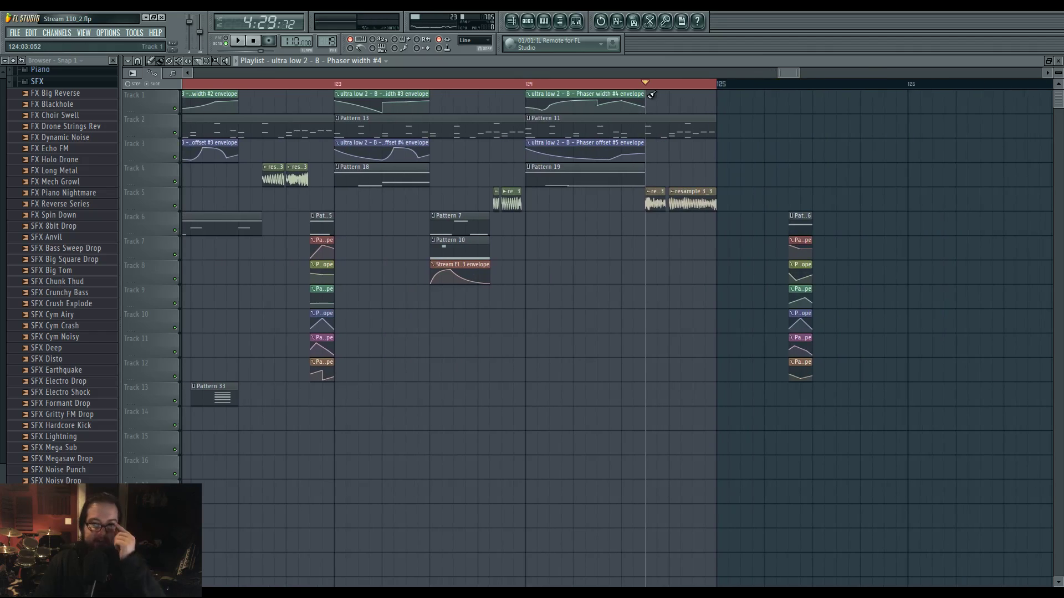
Raise band 6 to about flat near 14 kHz in the Resample mixer track's Fruity Parametric EQ 2 during playback.
left_click(584, 20)
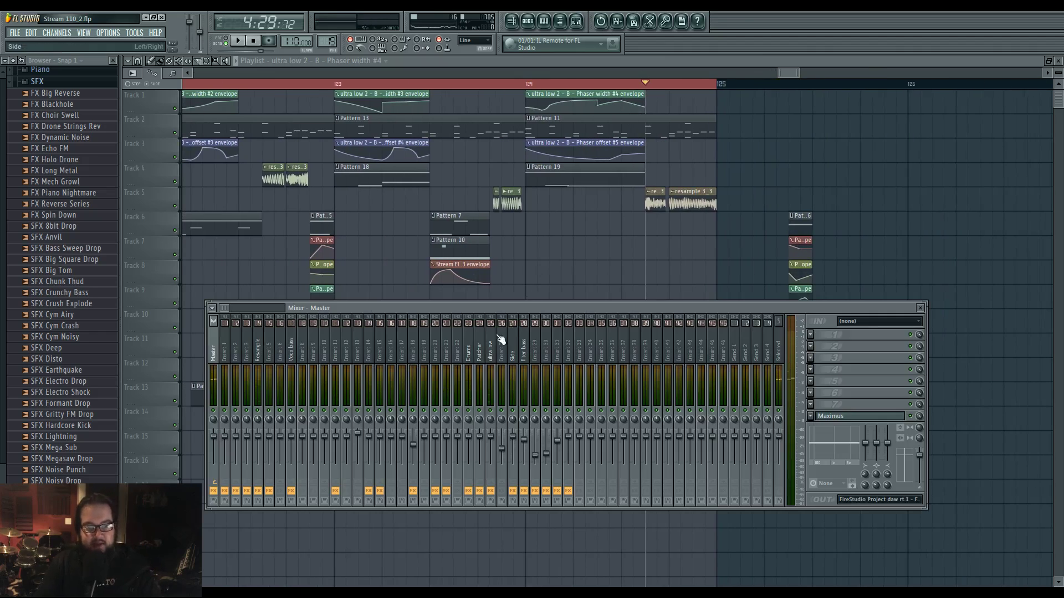
key("space")
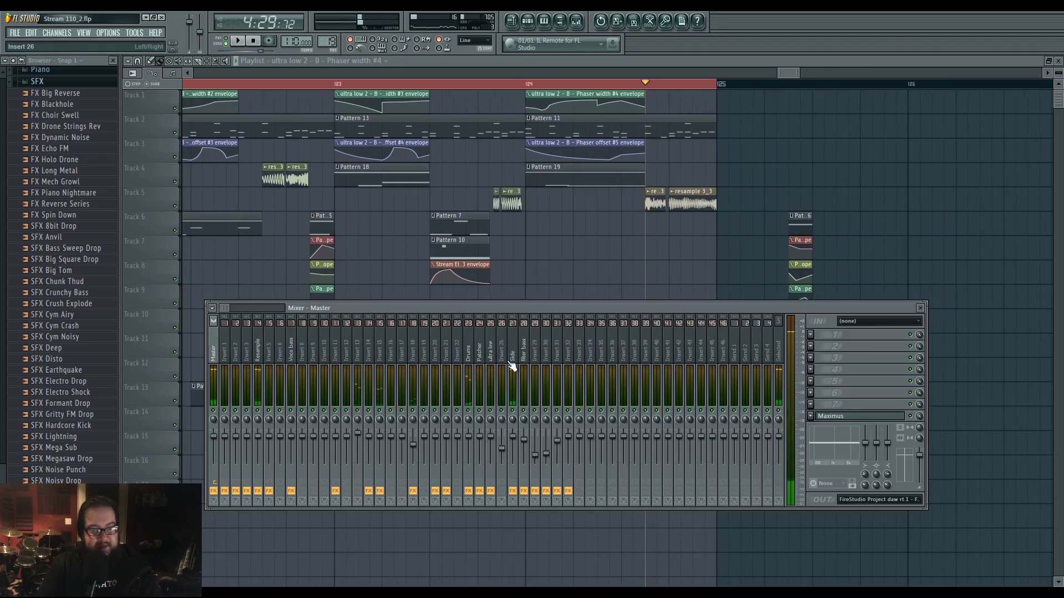
key("space")
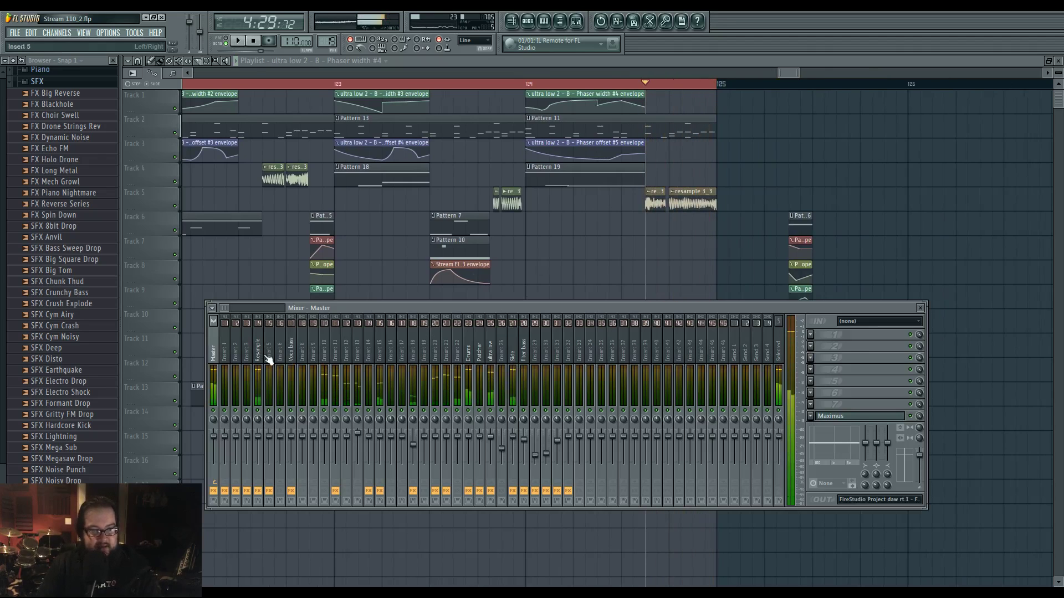
left_click(259, 361)
key("space")
left_click(848, 347)
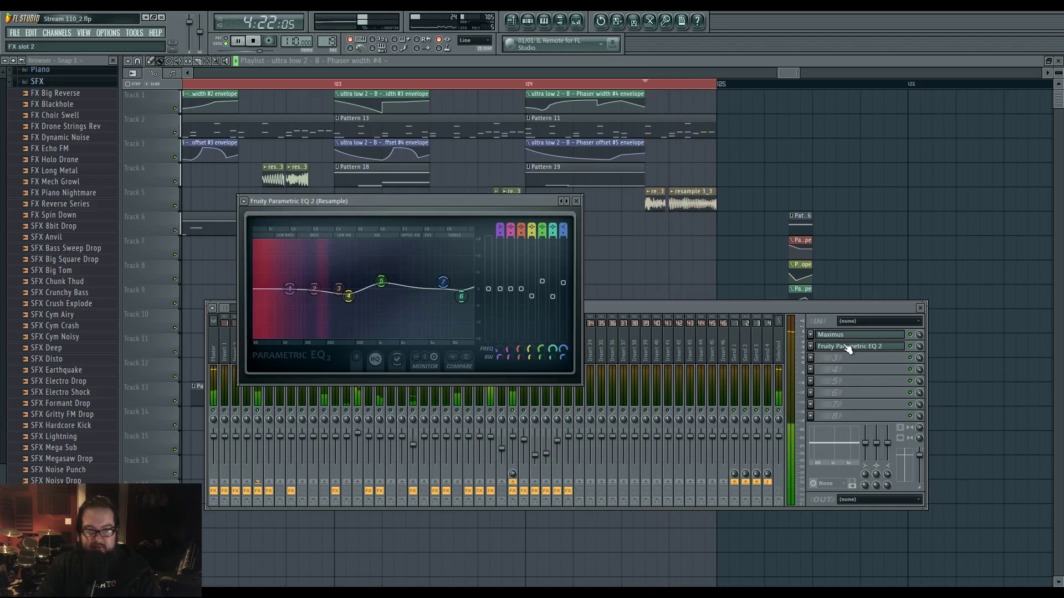
mouse_move(461, 297)
left_mouse_down()
mouse_move(462, 278)
mouse_move(462, 288)
left_mouse_up()
key("space")
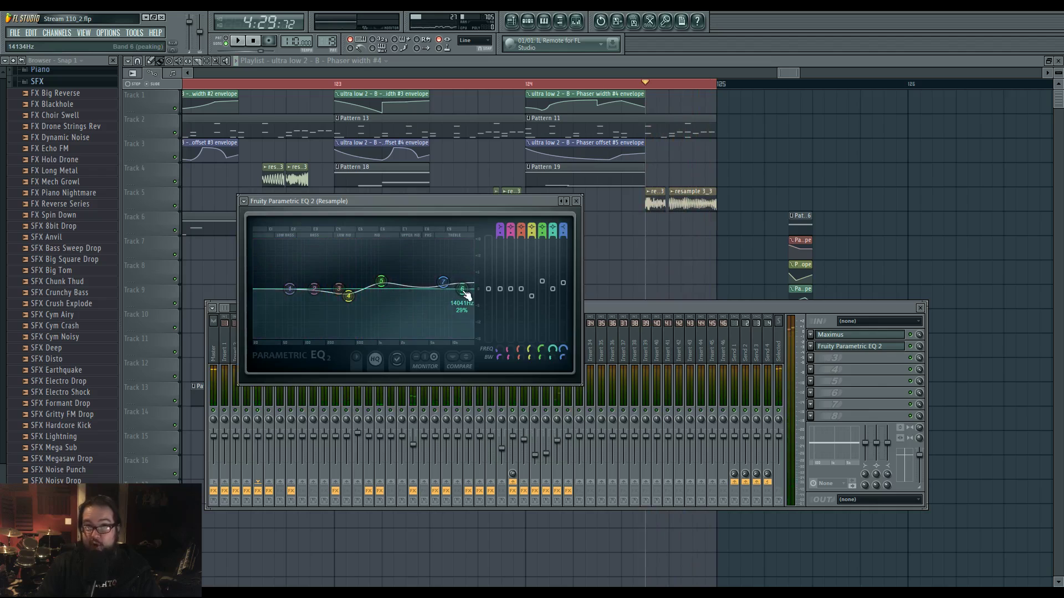
Insert a Fruity Parametric EQ 2 ahead of Maximus on the Resample track, boost its band 6 highs and return to the playlist.
left_click(864, 335)
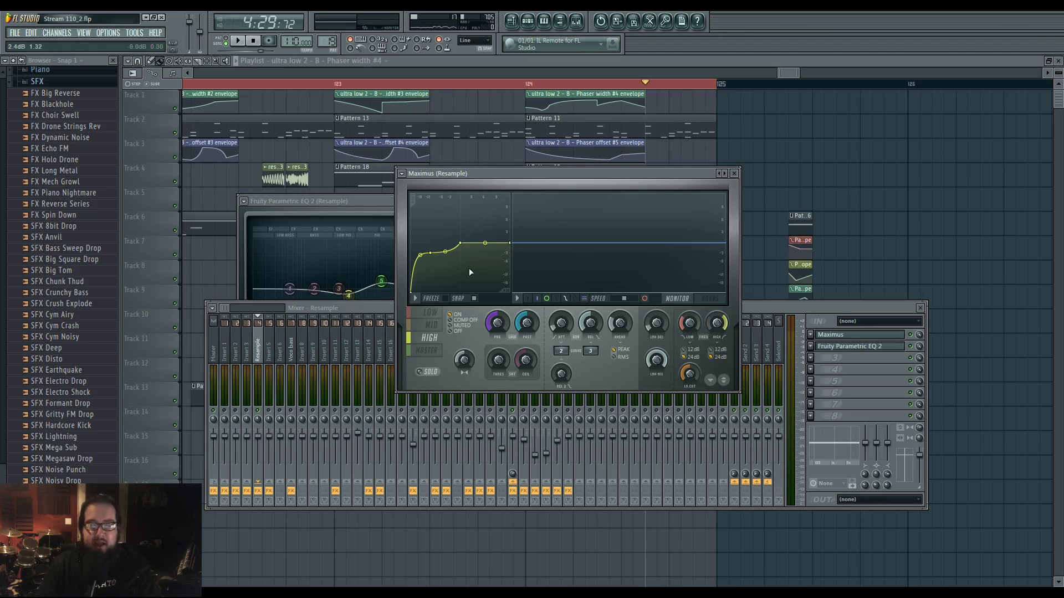
left_click(837, 356)
left_click(809, 335)
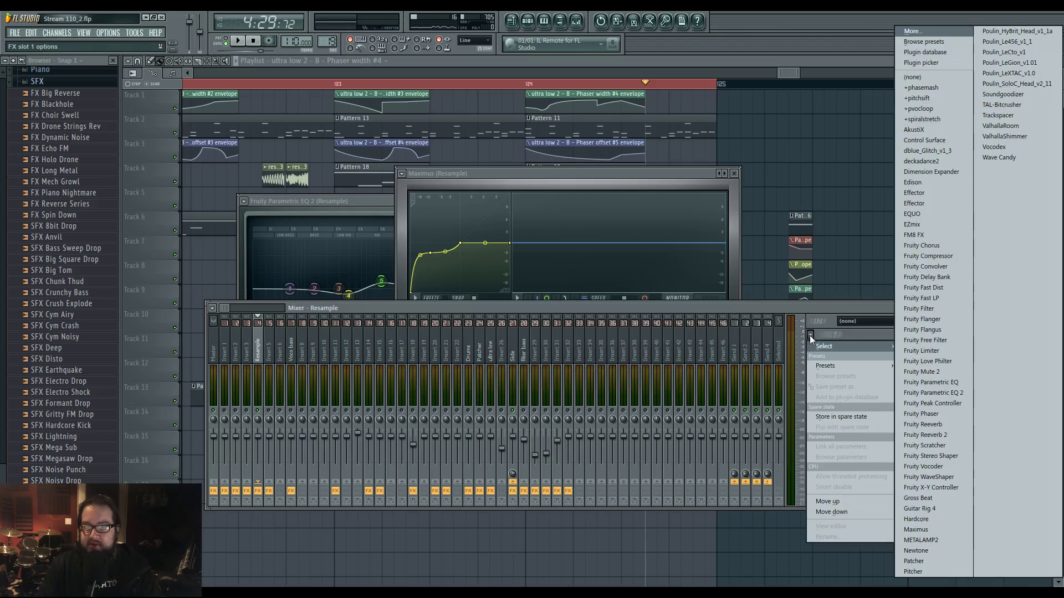
left_click(935, 397)
mouse_move(391, 250)
left_mouse_down()
mouse_move(403, 253)
mouse_move(368, 247)
mouse_move(396, 258)
left_mouse_up()
key("F12")
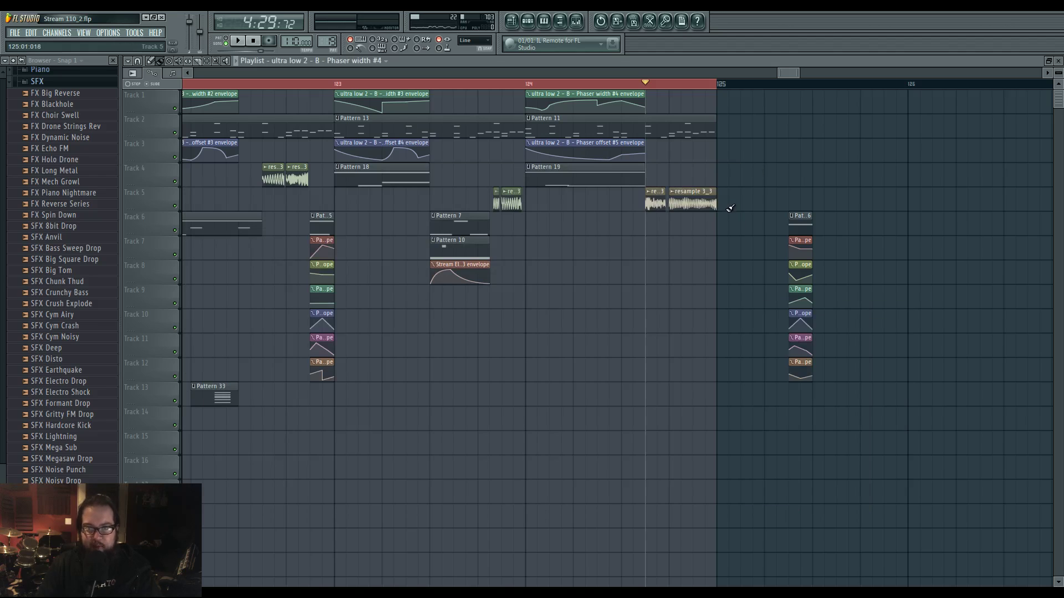
Clear the playlist's time selection and play the long resample 3_3 clip on Track 9 from about bar 132.
scroll(682, 295, "right", 4)
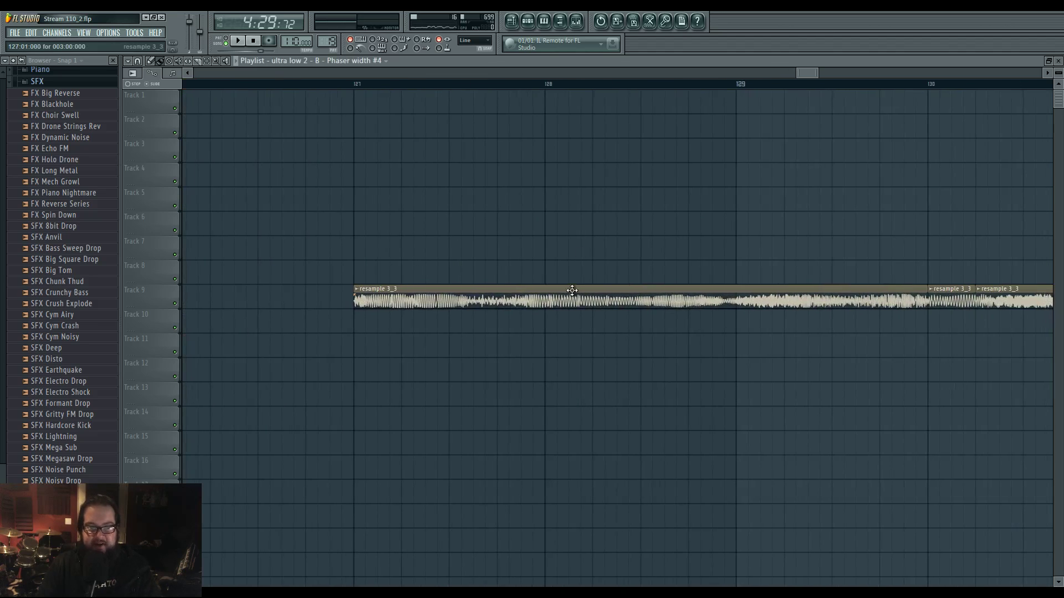
scroll(576, 278, "down", 5)
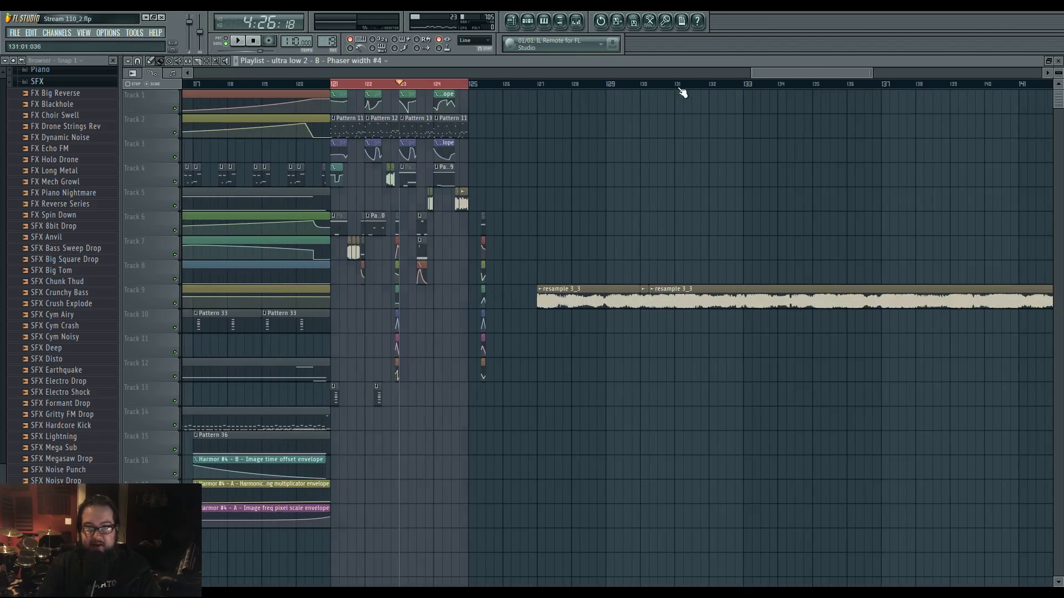
left_click(678, 85)
left_click(709, 85)
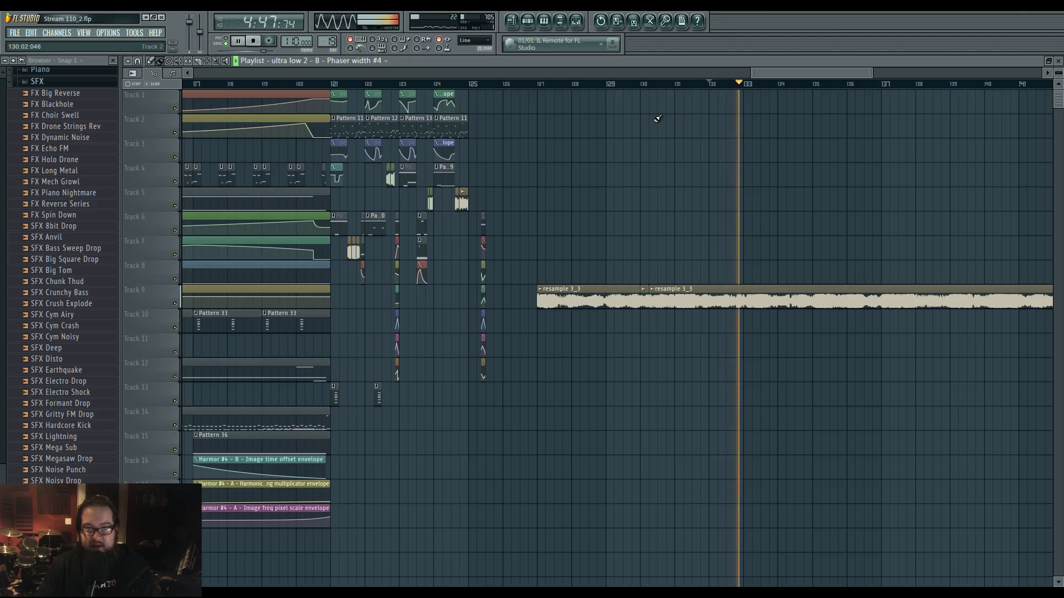
scroll(624, 208, "right", 3)
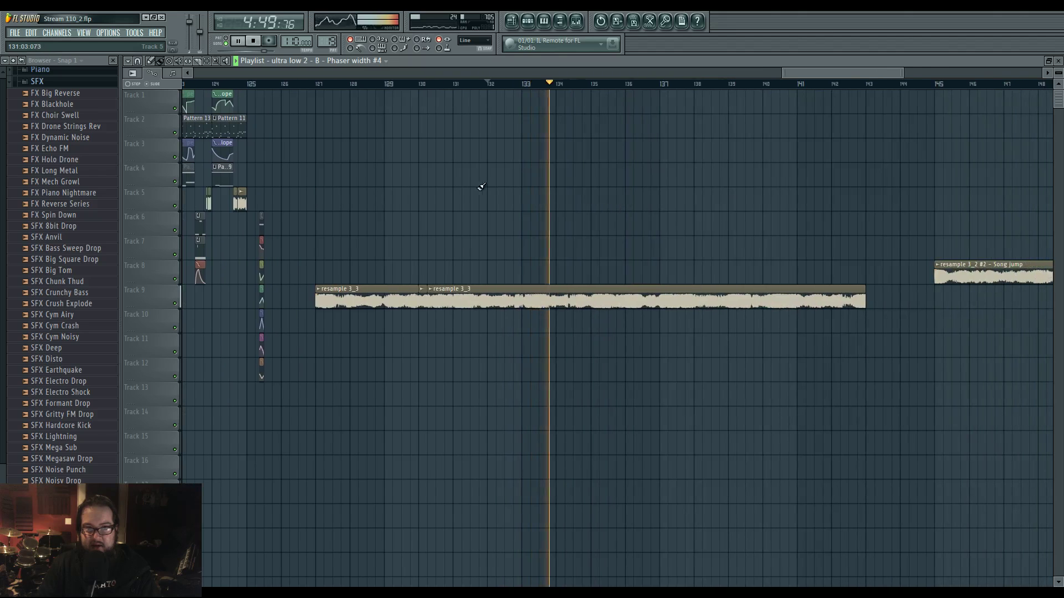
scroll(490, 188, "left", 3)
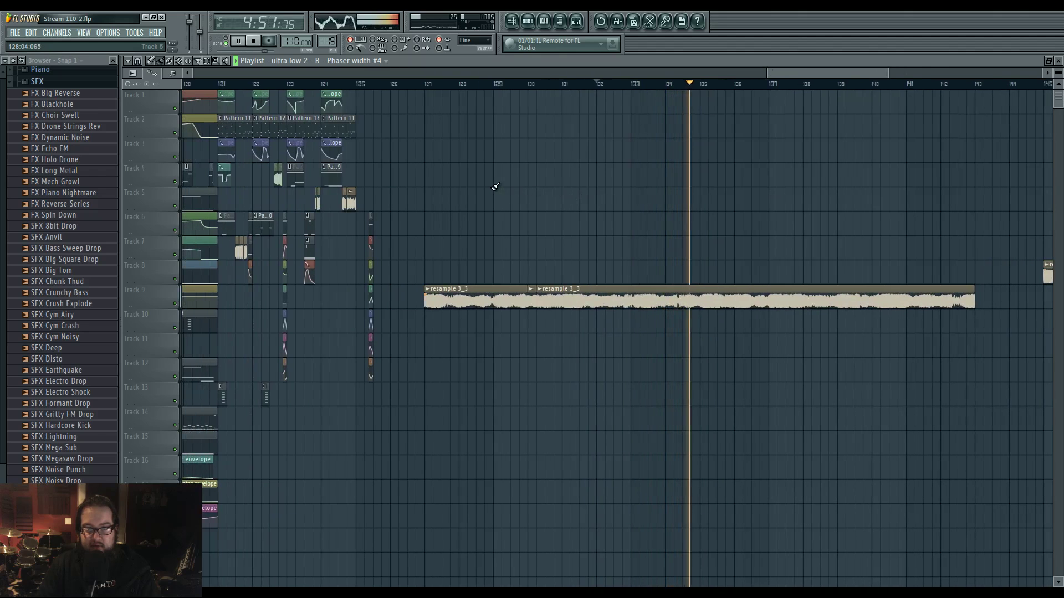
key("space")
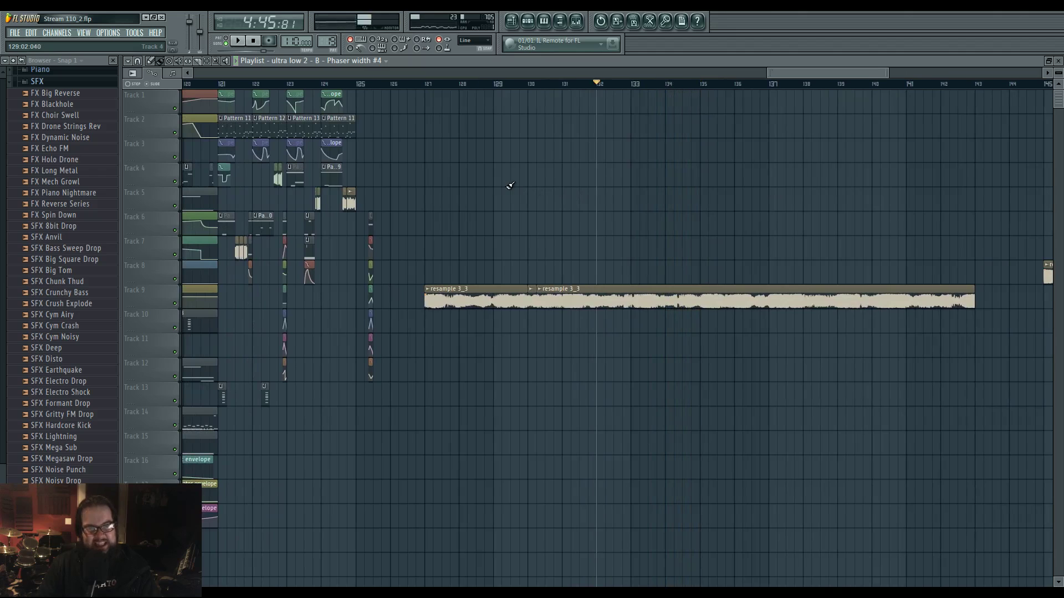
Adjust the high band frequency in the Resample track's Maximus in the bands view during playback, and restore the monitor view.
left_click(577, 24)
left_click(878, 336)
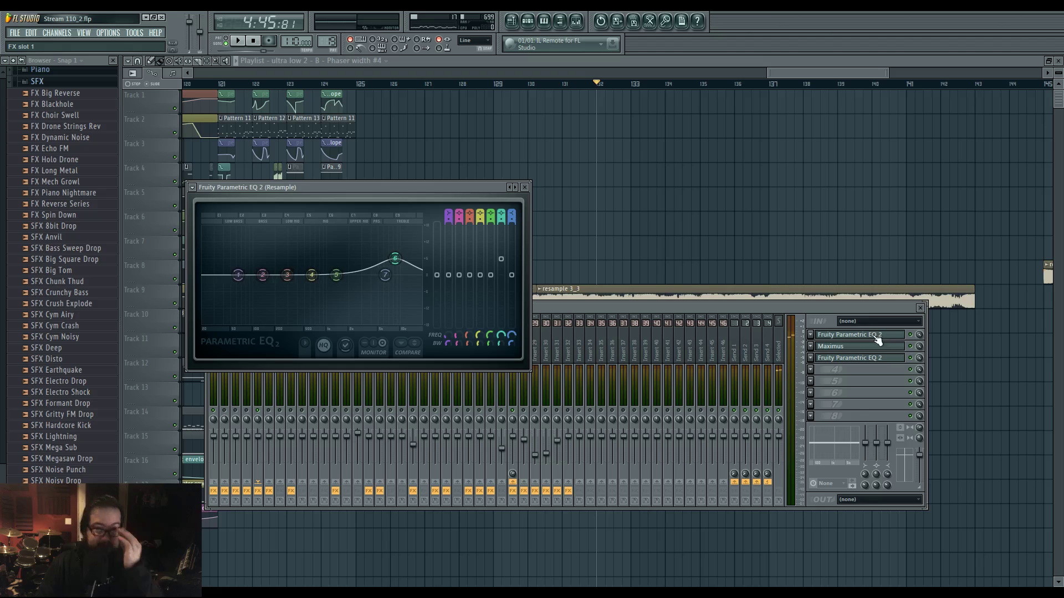
left_click(878, 346)
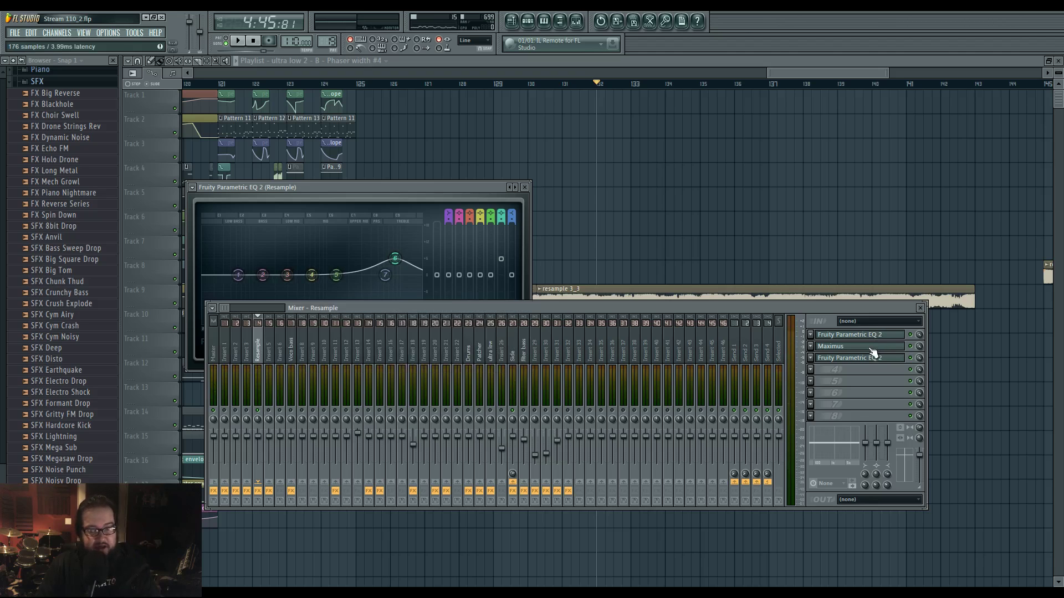
left_click(710, 304)
key("space")
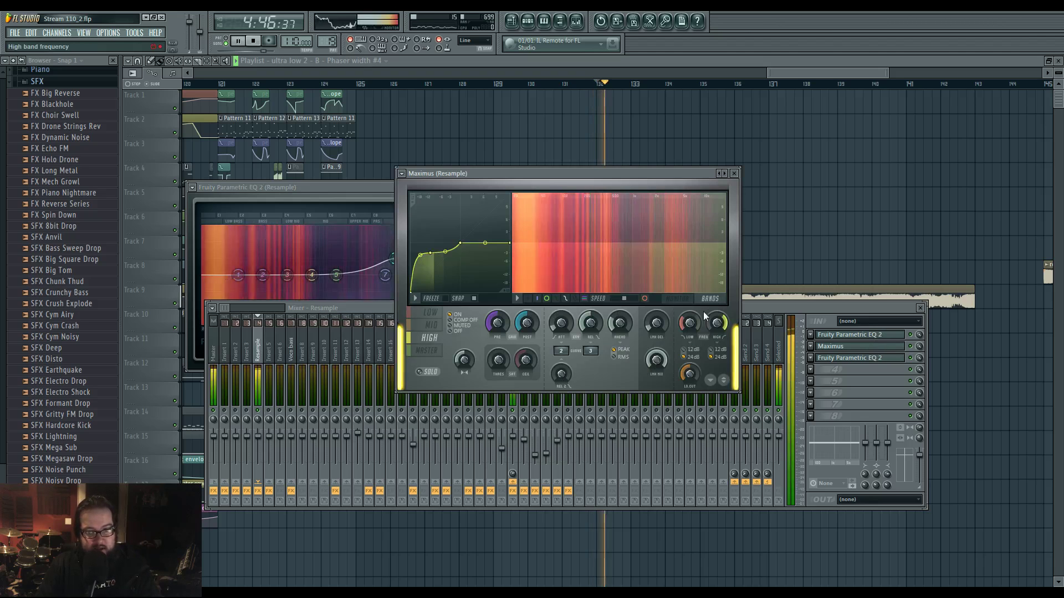
left_click_drag(718, 326, 717, 320)
left_click(677, 299)
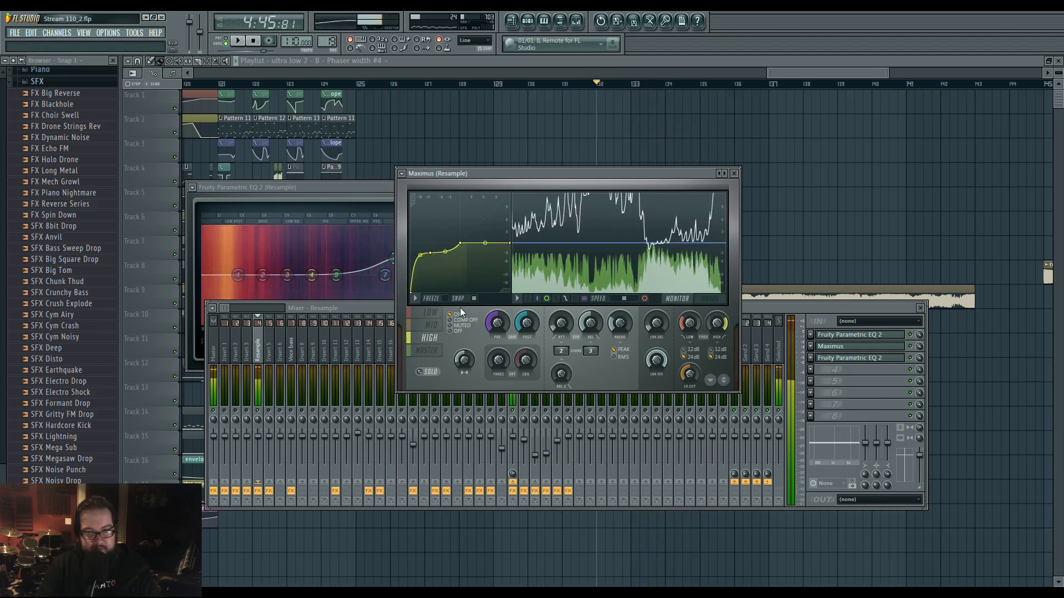
Flatten the upper part of Maximus's high-band curve while auditioning the resample, and close the plugin windows.
key("space")
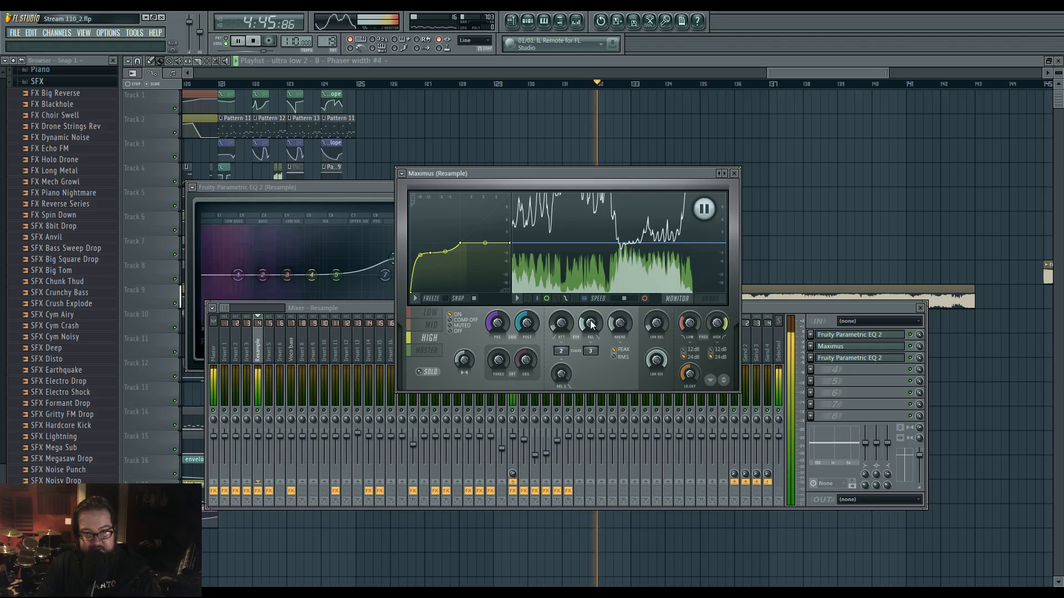
key("space")
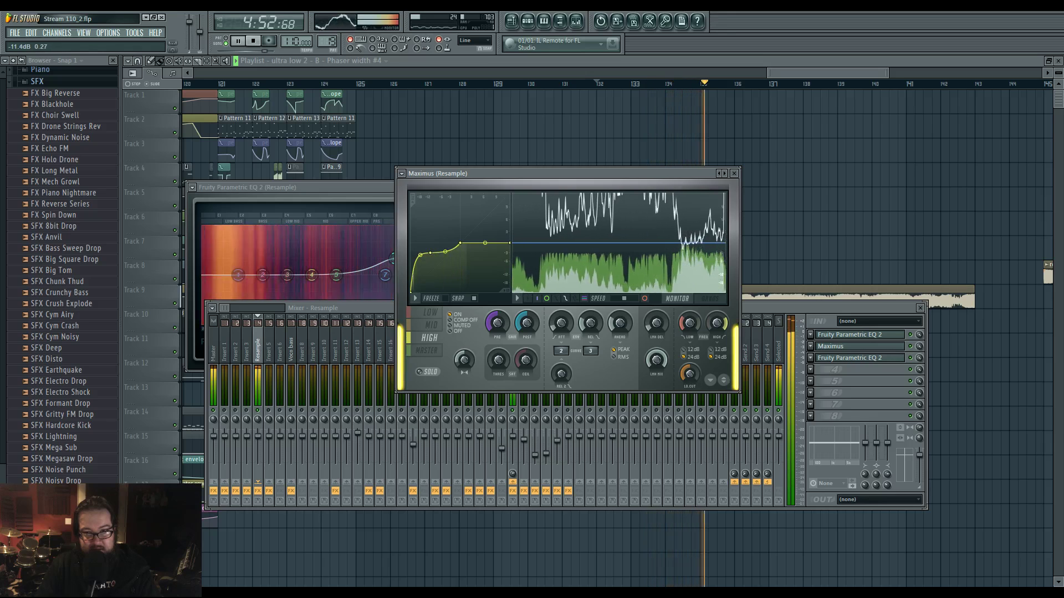
key("space")
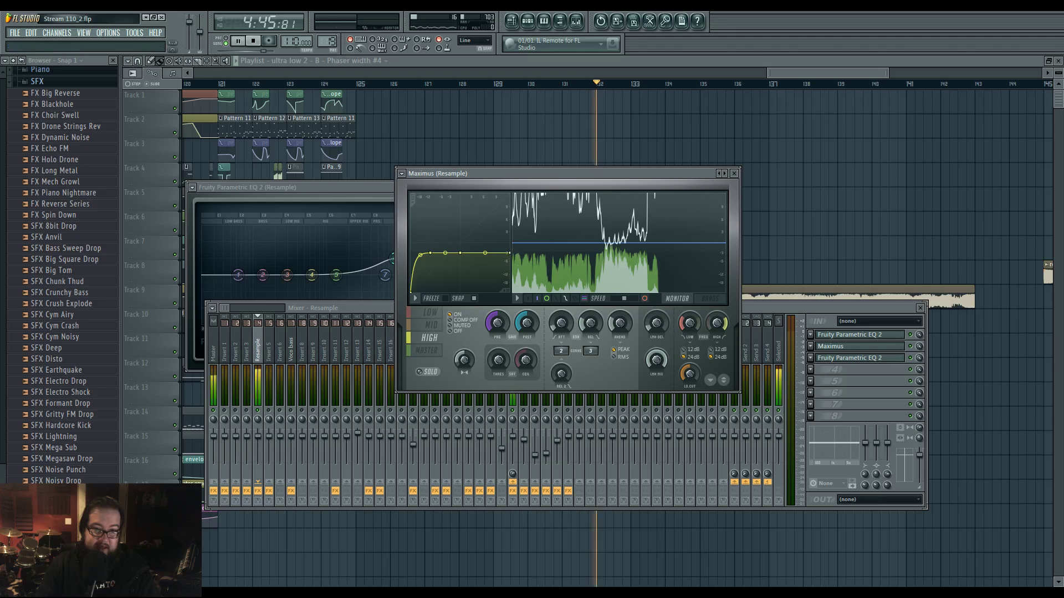
key("space")
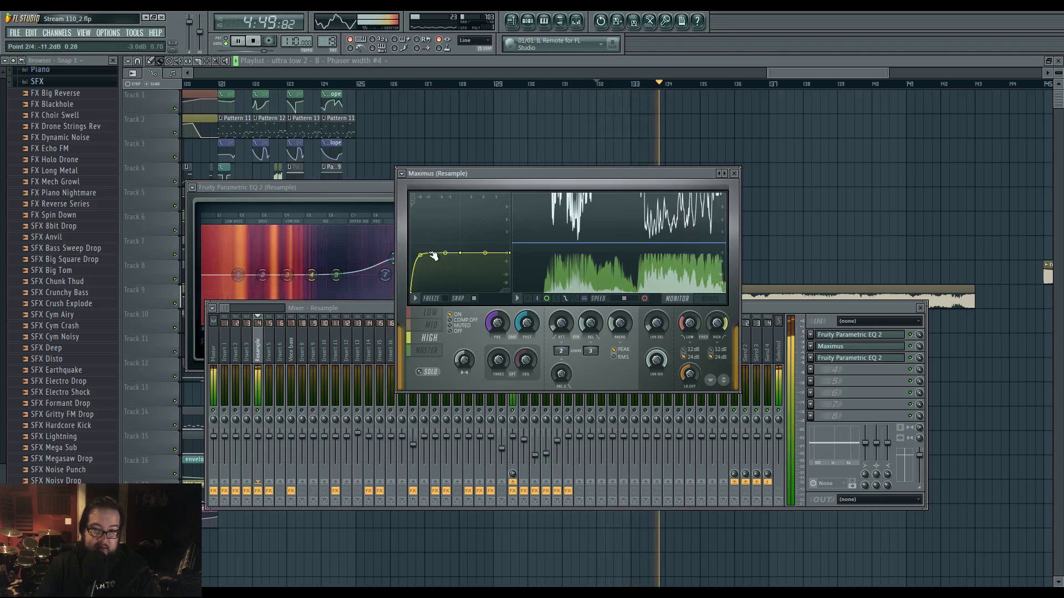
key("space")
key("F12")
Replay bar 124's ending in the full arrangement and check the Resample track's level in the mixer.
key("space")
scroll(321, 261, "up", 4)
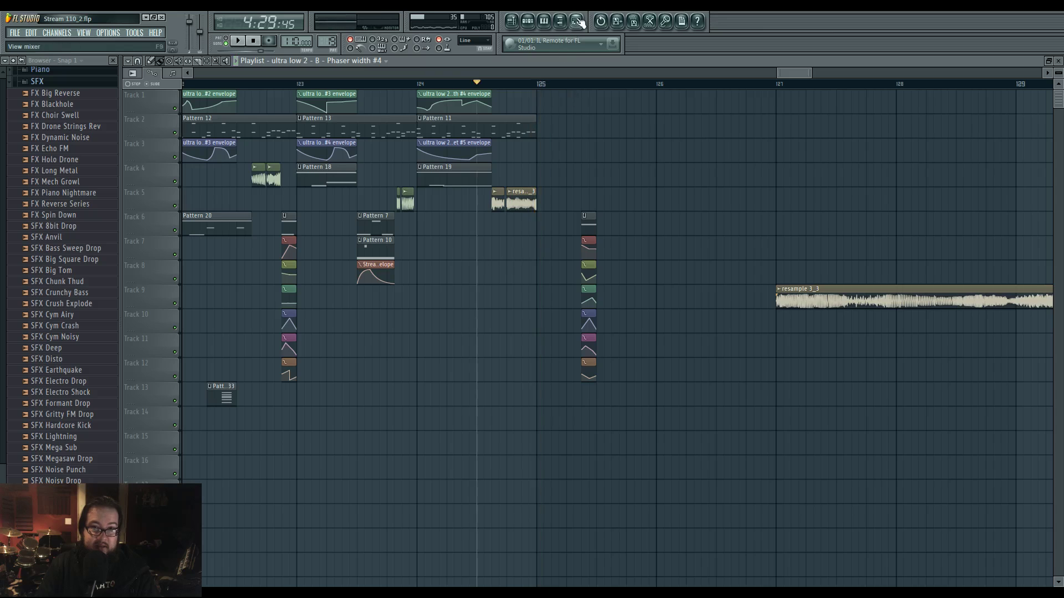
left_click(576, 22)
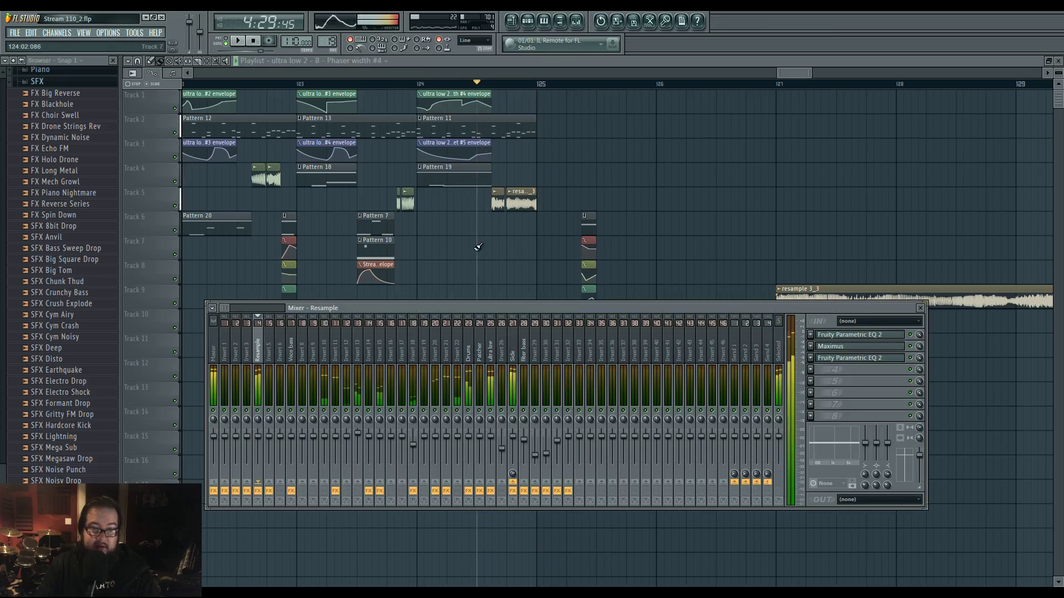
key("F9")
Delete the Pattern 33 clip in bar 122 on Track 13 and replay the drop from bar 121.
left_click_drag(463, 263, 671, 281)
scroll(671, 282, "down", 2)
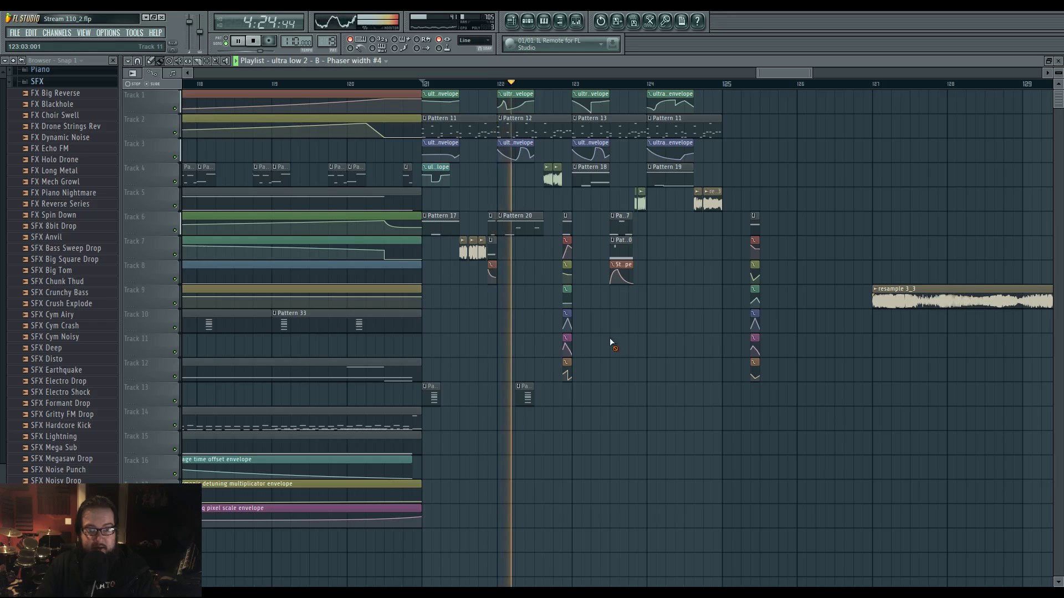
right_click(532, 388)
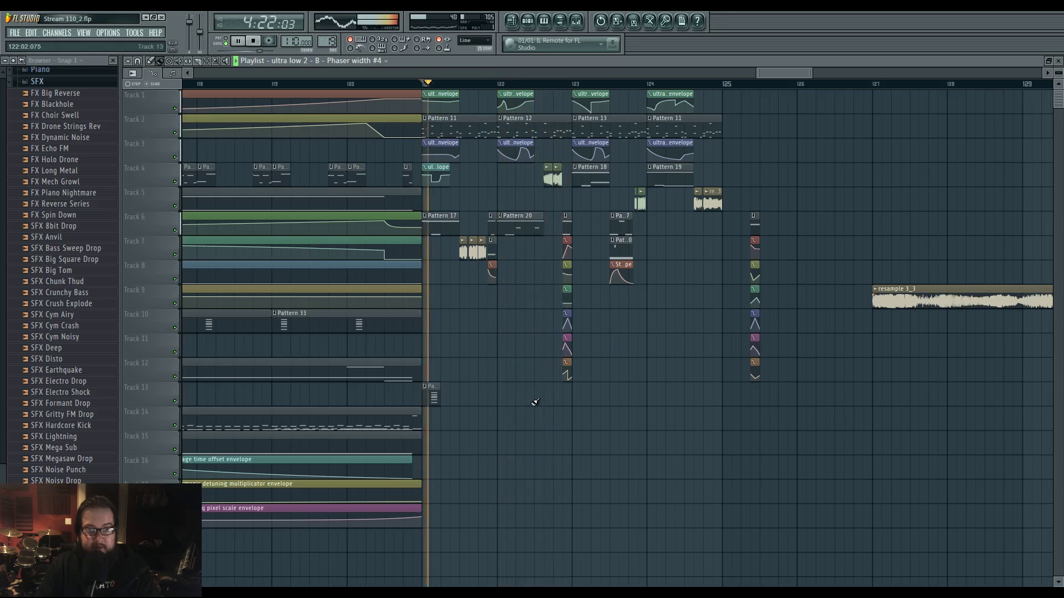
scroll(438, 362, "up", 3)
scroll(437, 361, "up", 2)
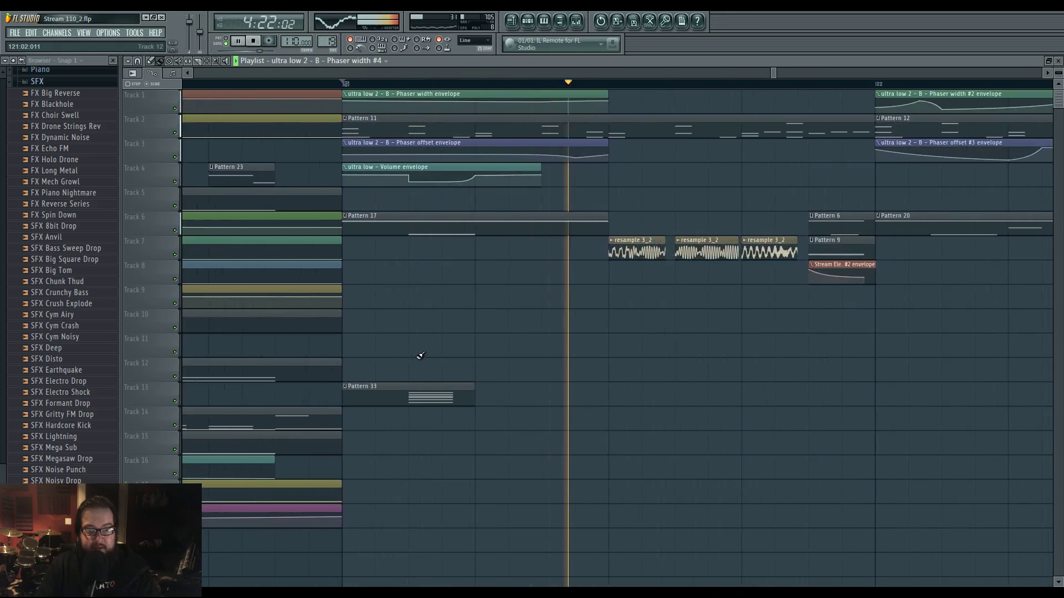
scroll(430, 350, "down", 3)
key("space")
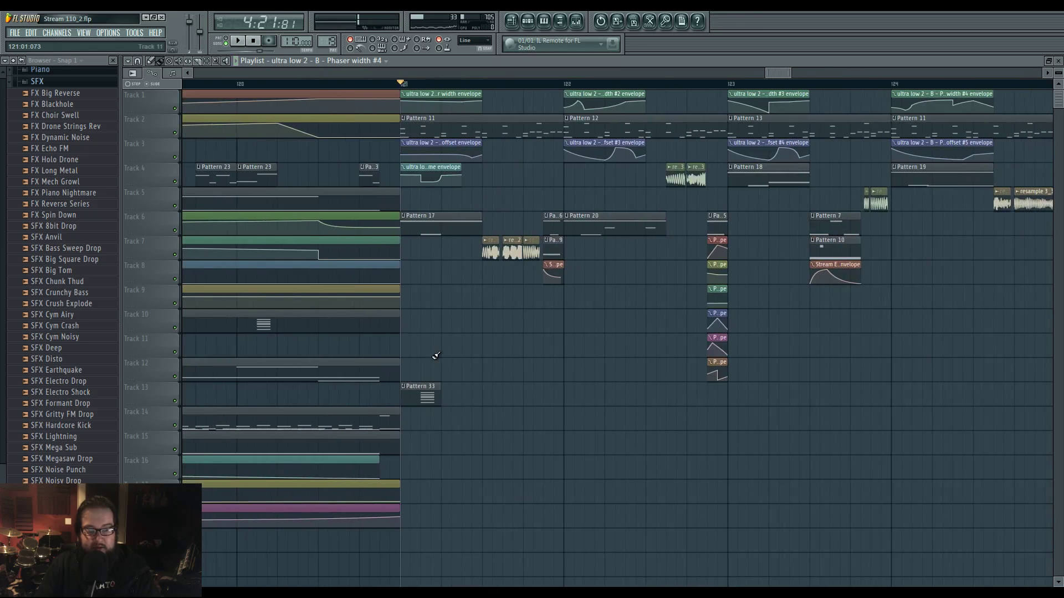
Make the Pattern 33 clip at bar 121 on Track 13 unique so its chord can be edited separately.
left_click(404, 387)
left_click(447, 447)
left_click(512, 20)
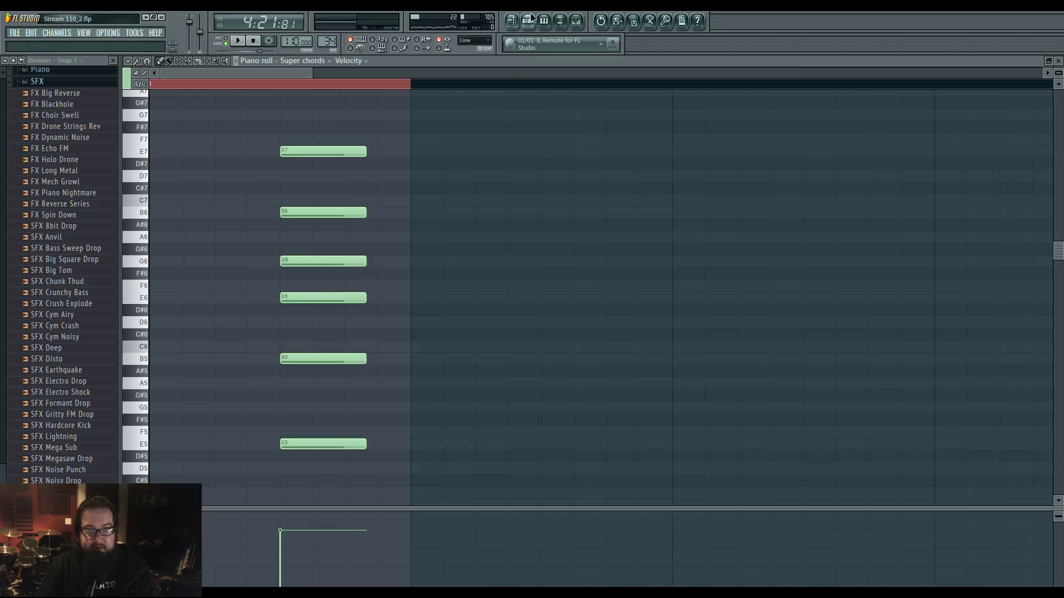
Try a different filter 1 envelope amount in the Super chords Harmor and audition it.
left_click(526, 19)
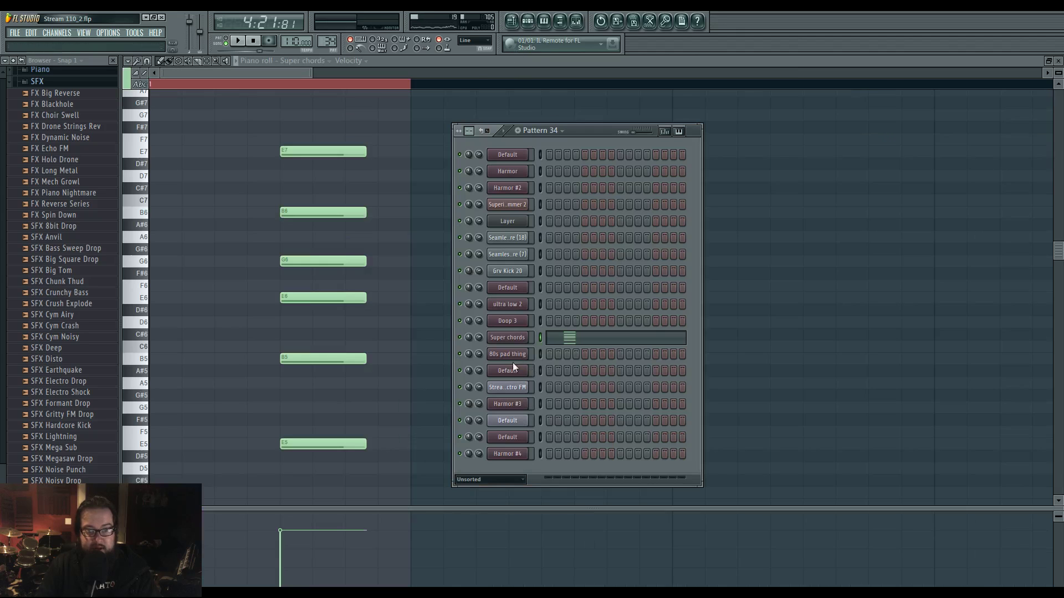
left_click(518, 337)
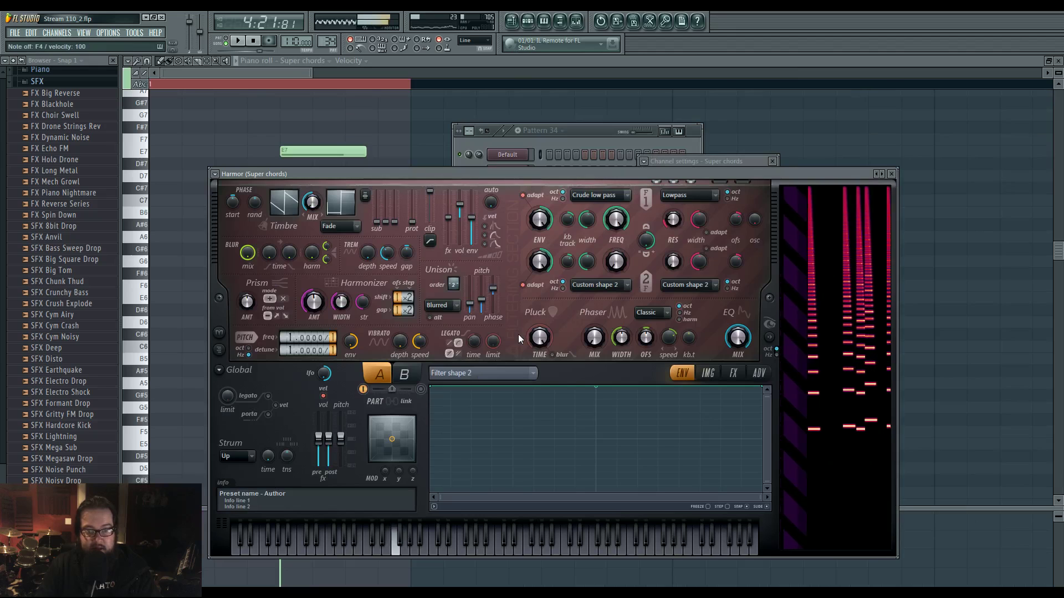
left_click_drag(538, 344, 537, 336)
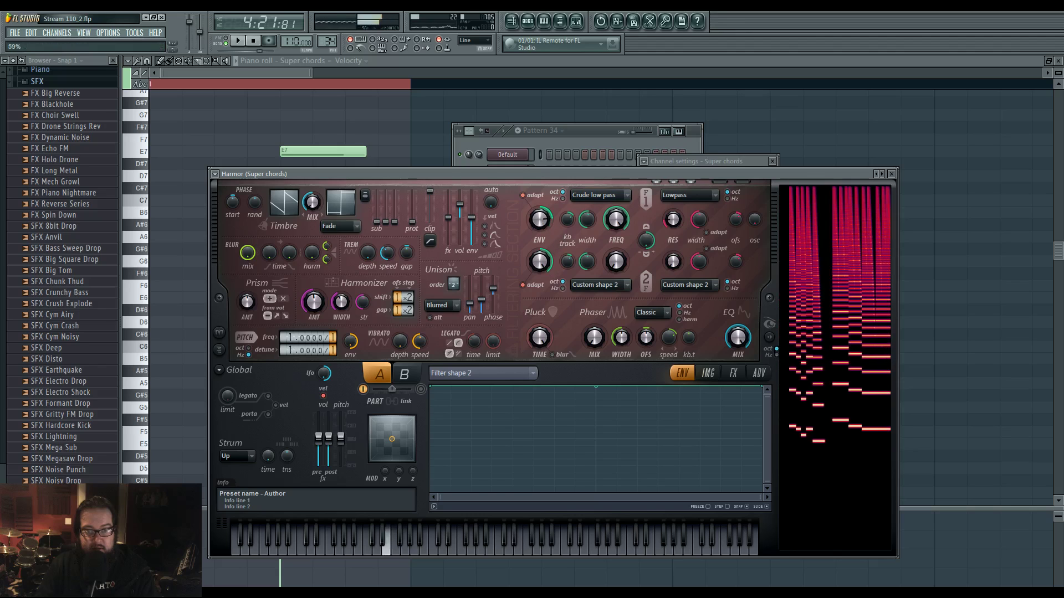
key("space")
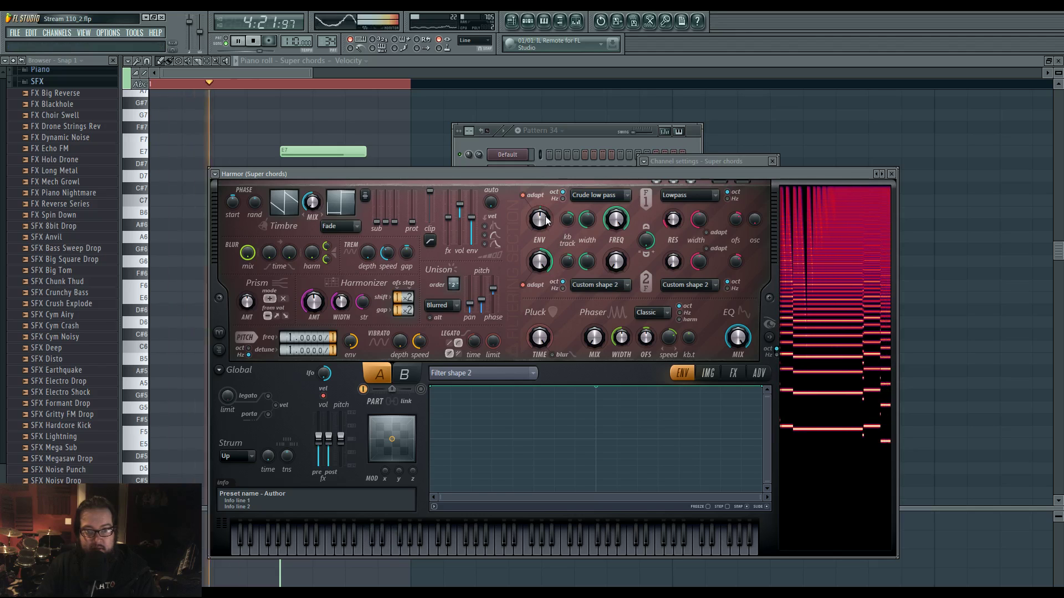
key("space")
Transpose all notes of the bar 121 Super chords chord down one octave and play it back.
left_click(415, 136)
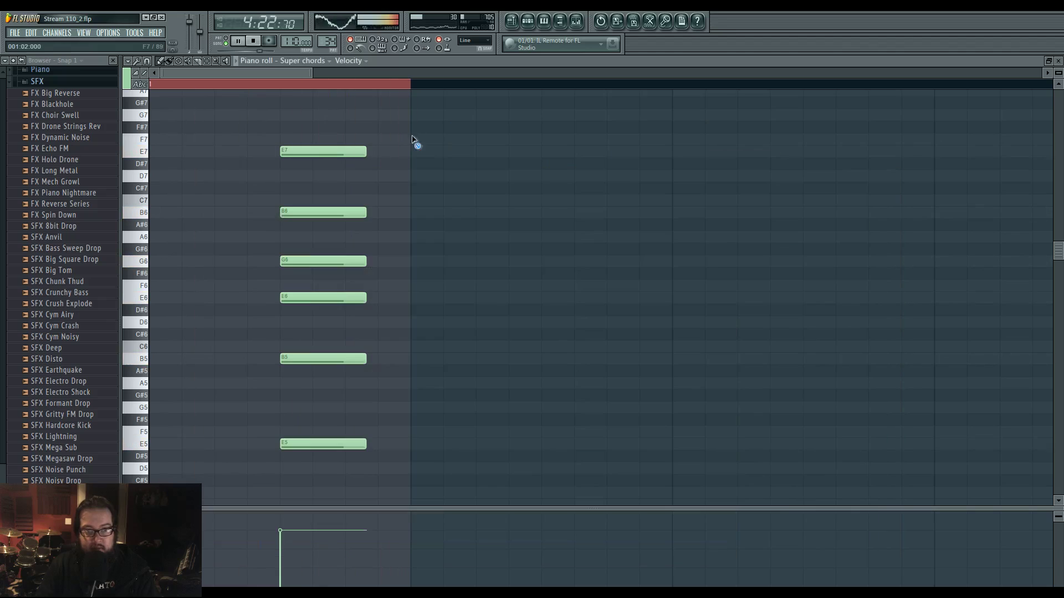
left_click_drag(289, 127, 456, 542)
scroll(392, 438, "down", 5)
scroll(387, 430, "down", 2, "ctrl")
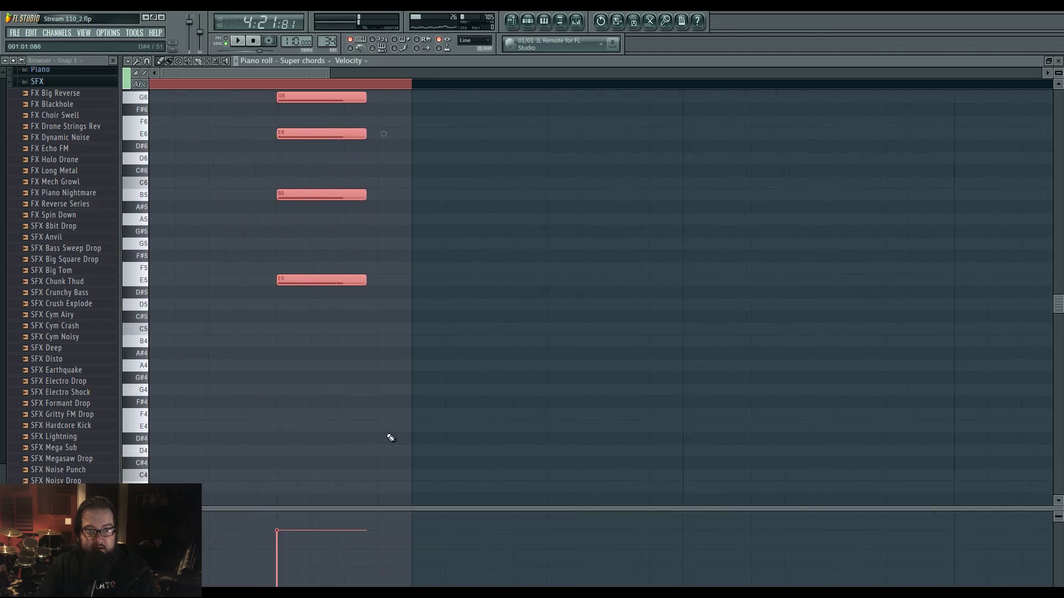
left_click_drag(260, 282, 263, 429)
key("space")
Audition the Super chords Harmor sound and replay the lowered chord in the arrangement from bar 121.
left_click(529, 22)
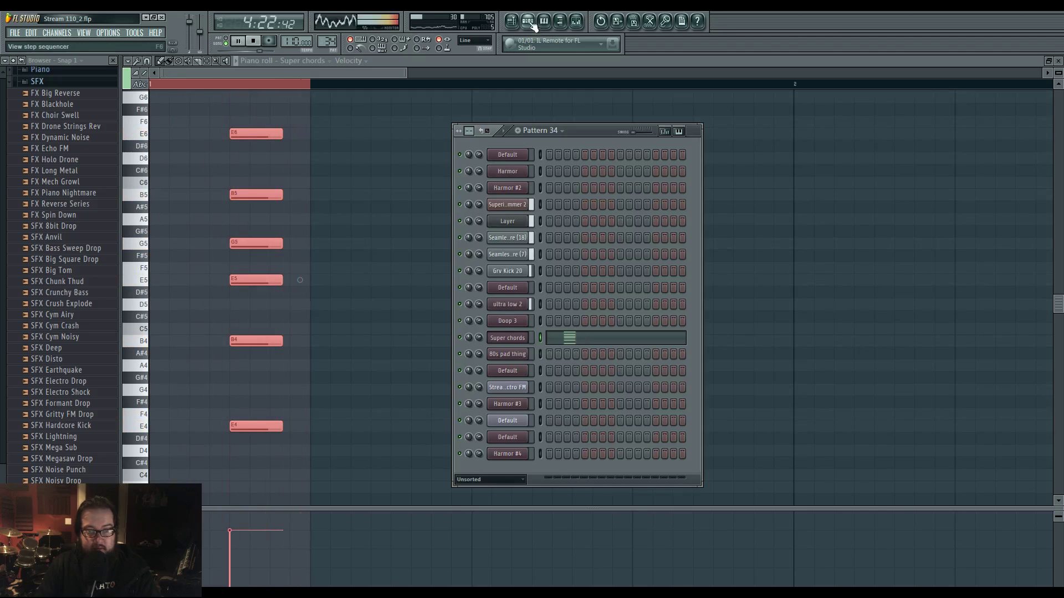
left_click(508, 336)
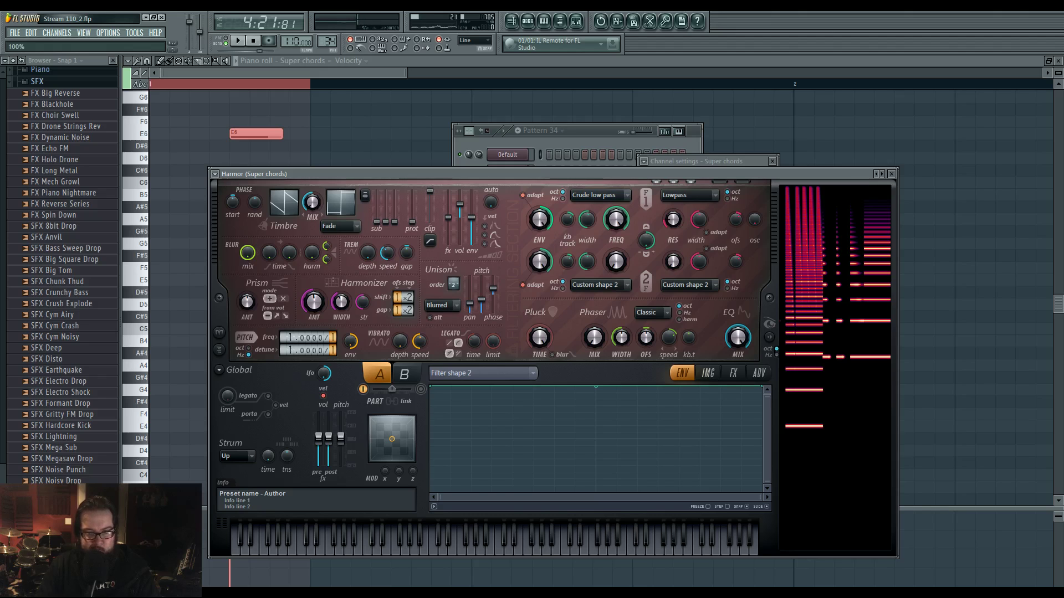
left_click(535, 21)
key("space")
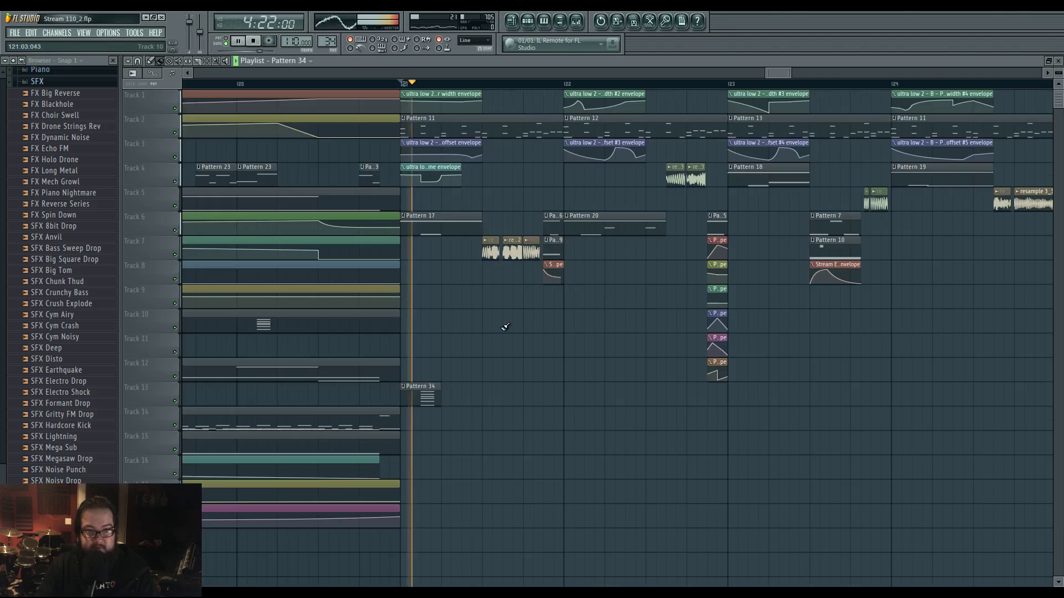
left_click(254, 83)
key("space")
Play the build-up from bar 105 and try the Super chords Harmor's filter 1 envelope amount at 0%.
scroll(599, 373, "down", 8)
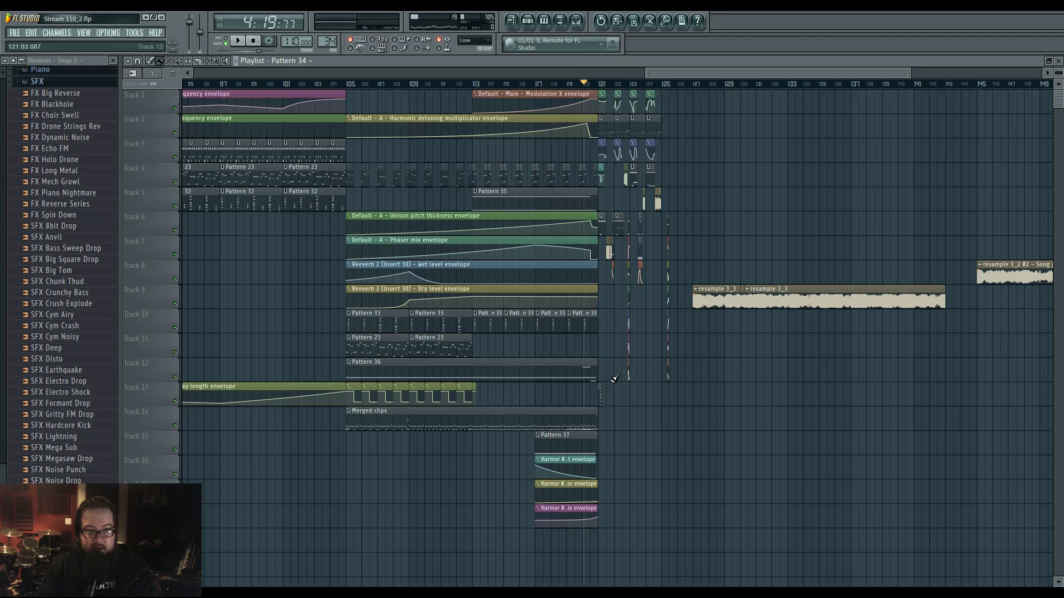
left_click(349, 84)
key("space")
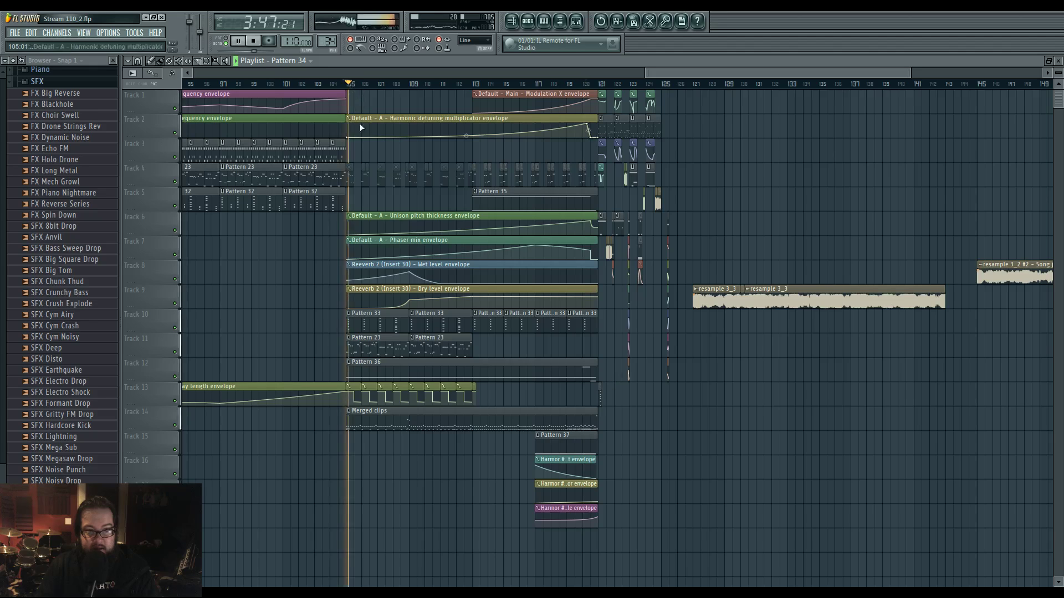
left_click_drag(383, 349, 526, 356)
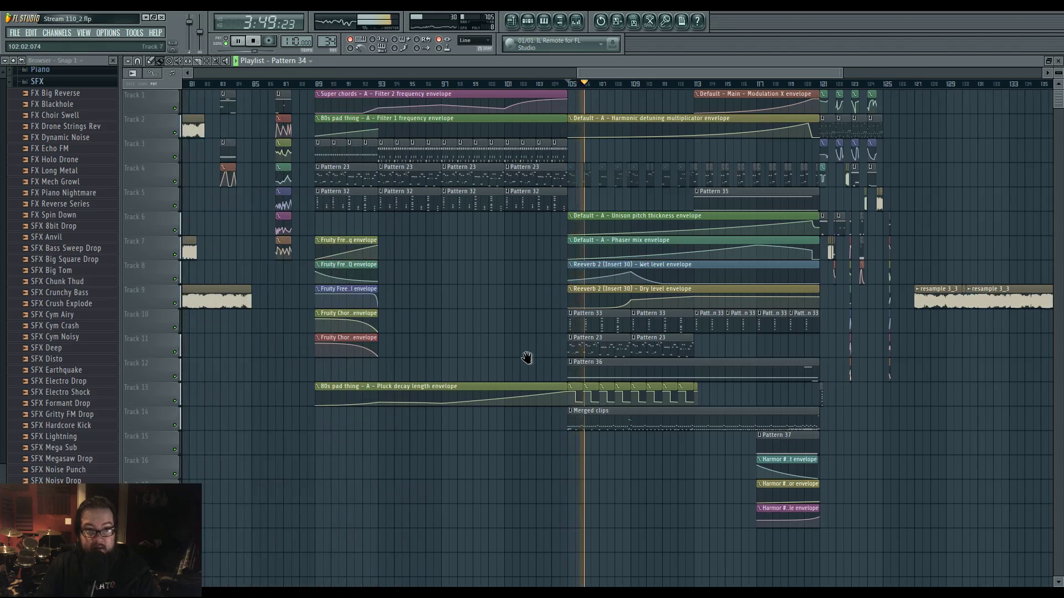
left_click_drag(434, 250, 281, 252)
left_click(528, 22)
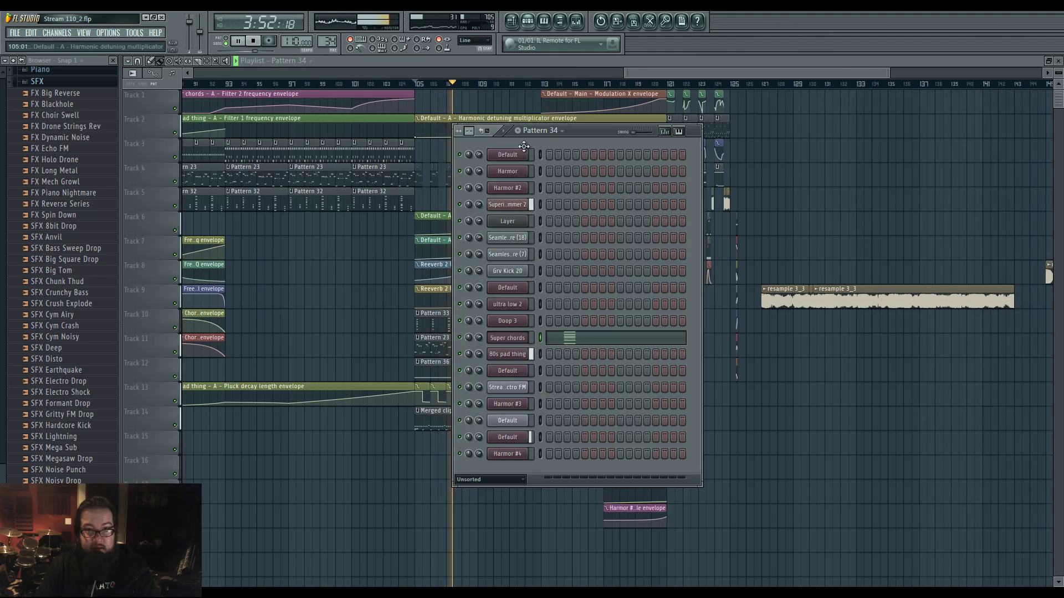
left_click(508, 338)
left_click_drag(563, 229, 543, 222)
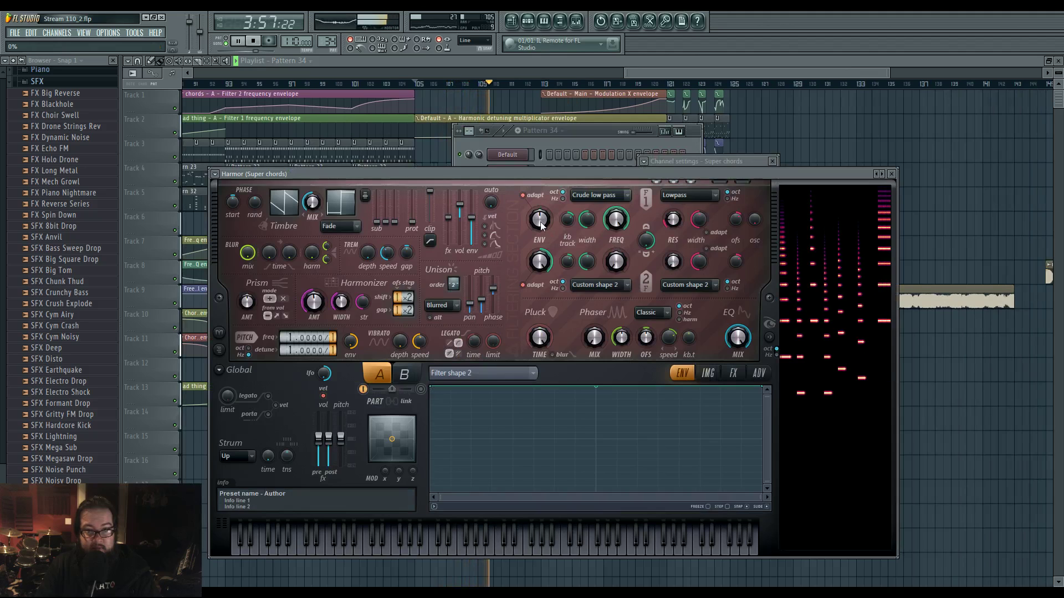
Select the range from mid-bar 118 to bar 123 and create an automation clip for the Super chords filter 1 envelope amount.
left_click_drag(524, 86, 700, 85)
left_click(527, 21)
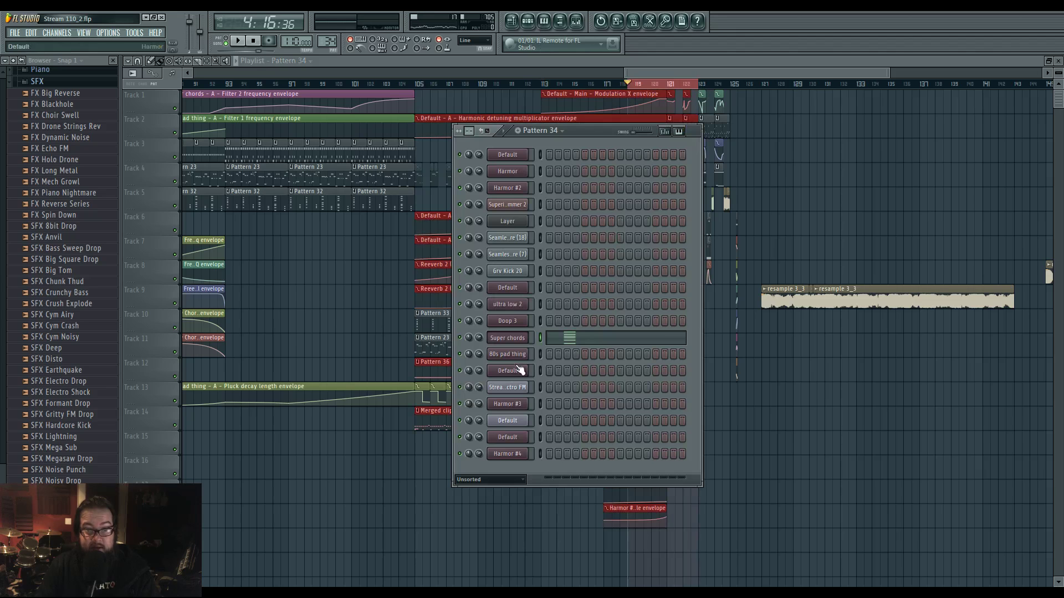
left_click(514, 339)
right_click(532, 220)
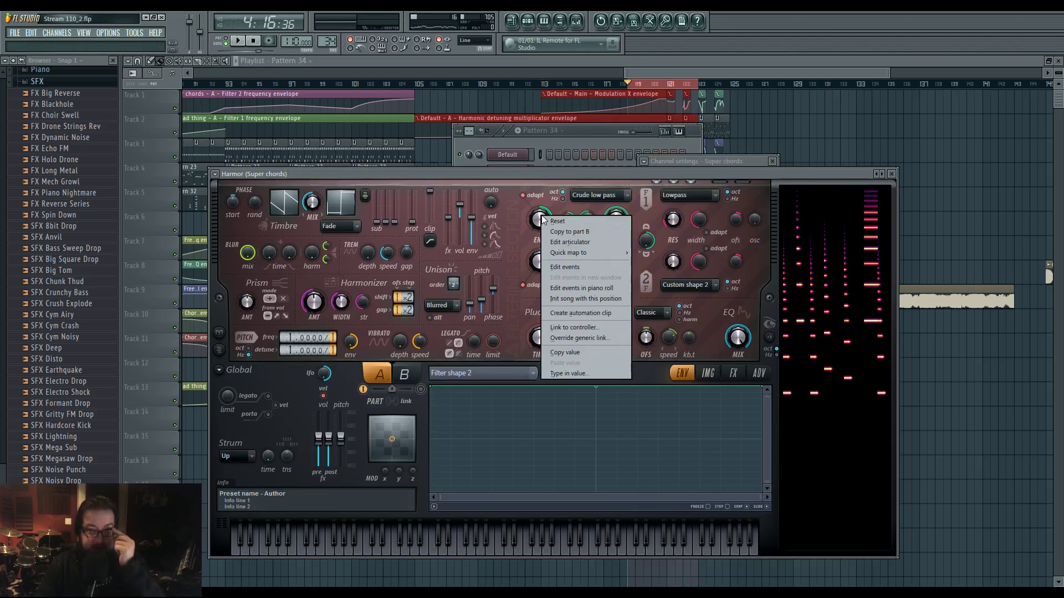
left_click(585, 315)
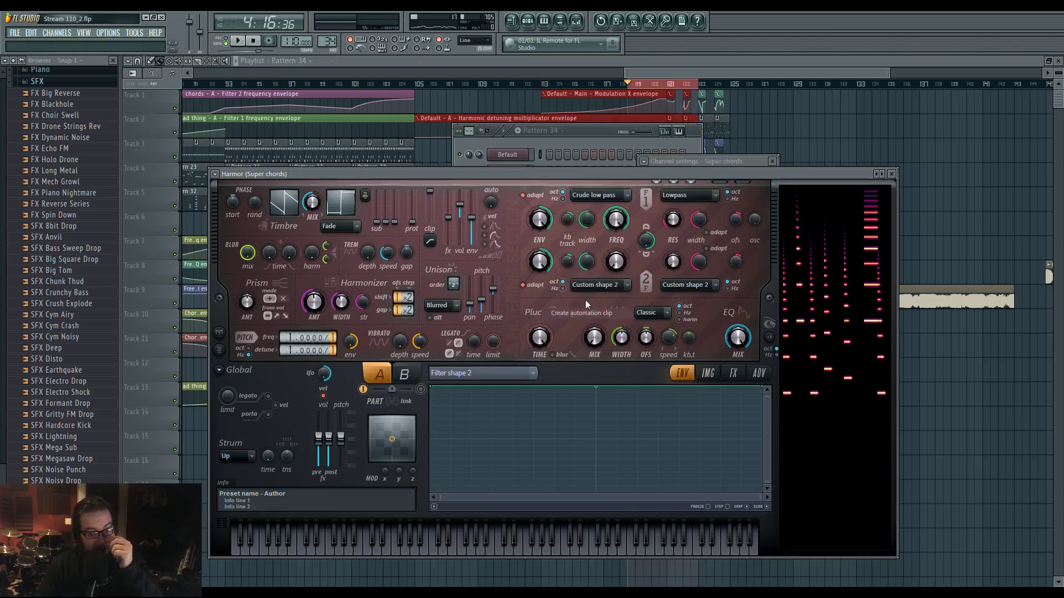
Examine the Super chords Harmor's filter 1 frequency envelope and audition a few notes.
right_click(617, 222)
left_click(674, 255)
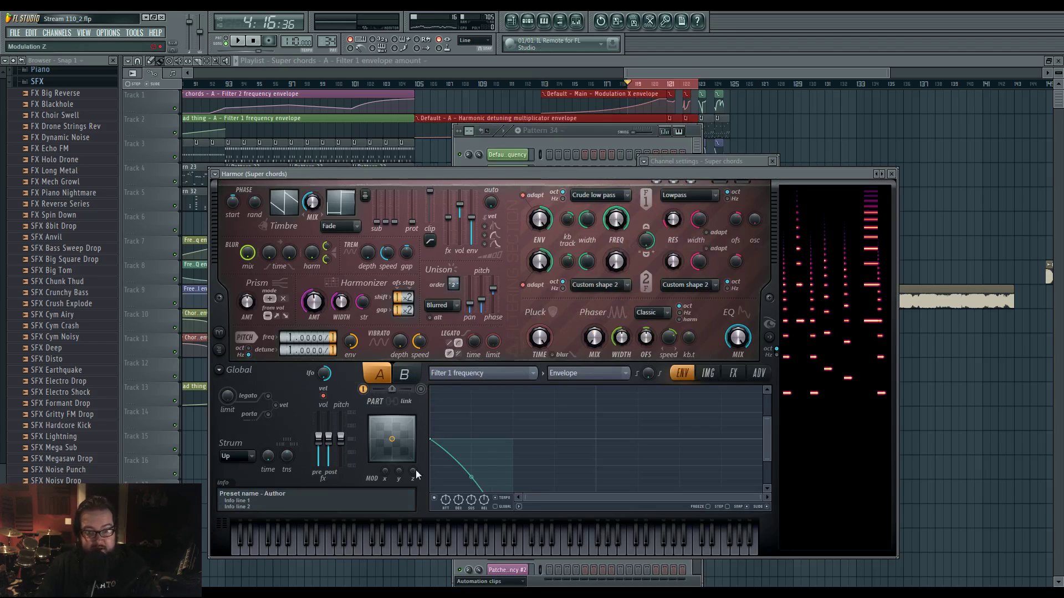
left_click_drag(767, 434, 767, 459)
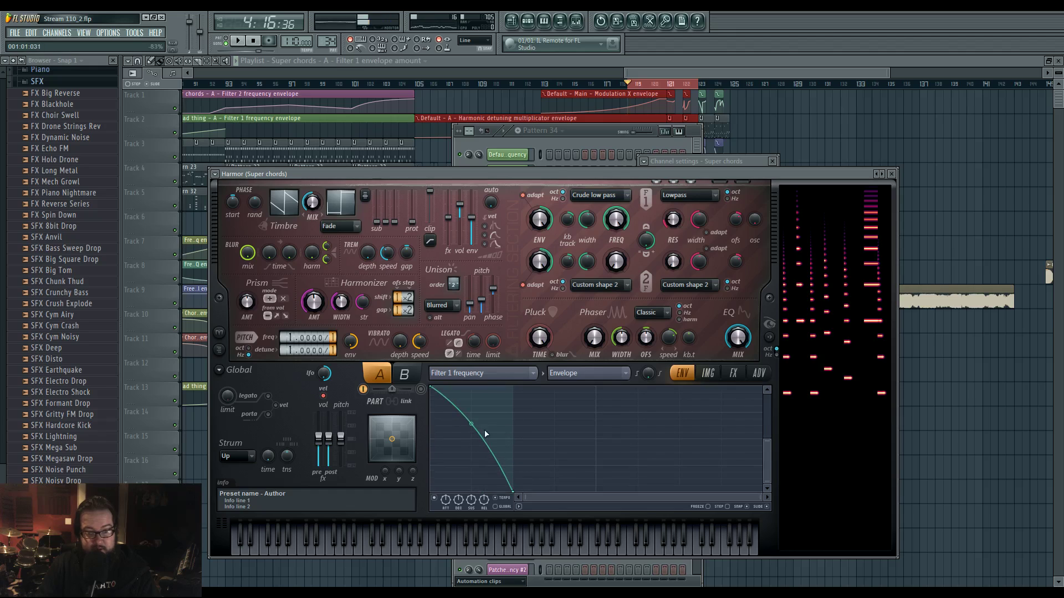
left_click(410, 537)
left_click(443, 538)
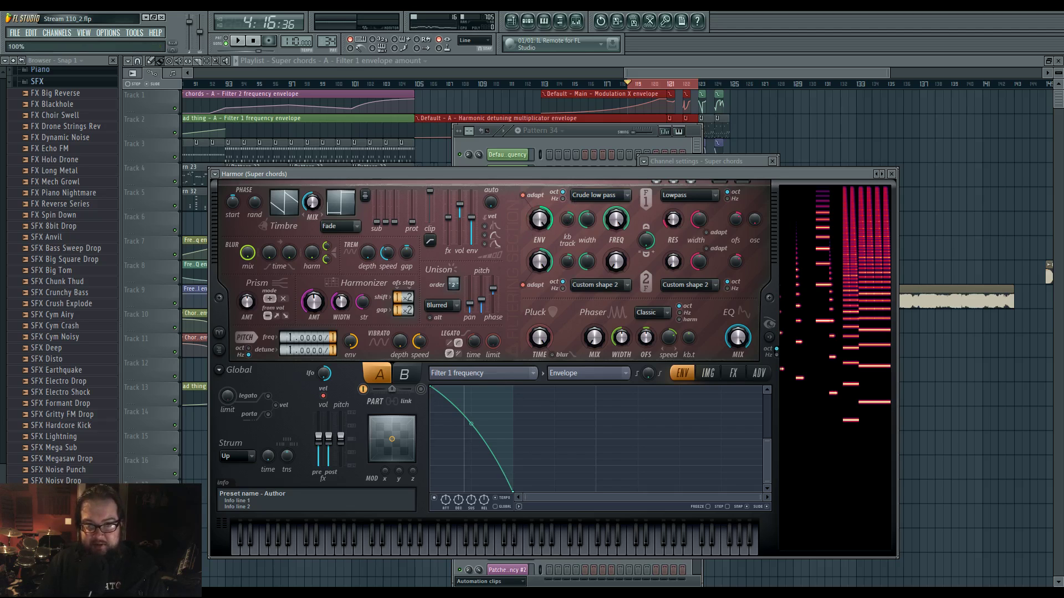
Add a step at bar 121 to the filter 1 envelope amount automation and hold it at 50% until bar 123.
key("F12")
scroll(677, 497, "down", 3)
scroll(687, 493, "up", 5)
left_click_drag(592, 487, 595, 486)
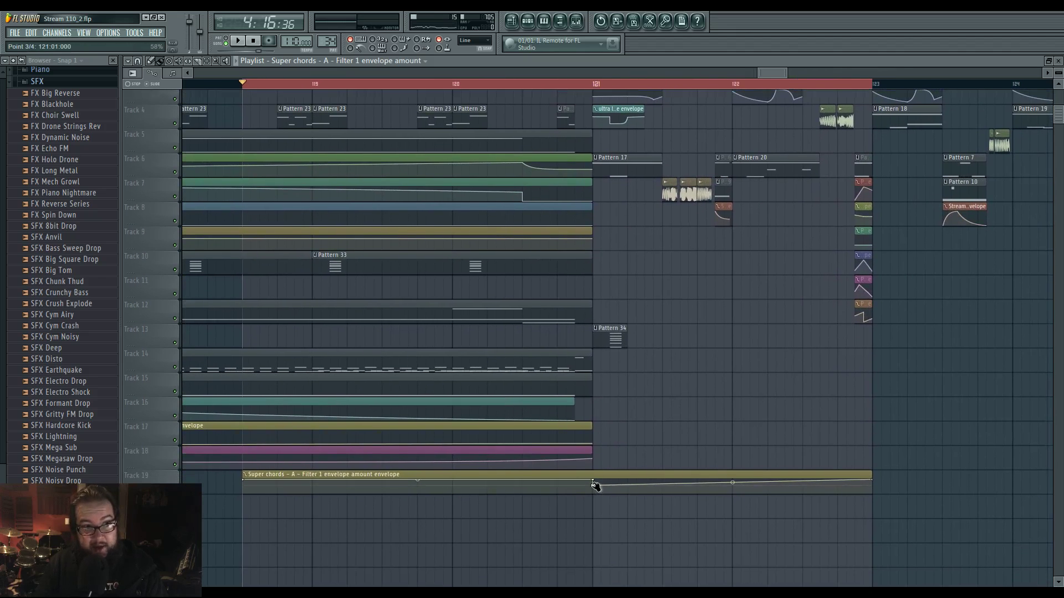
left_click_drag(871, 488, 876, 488)
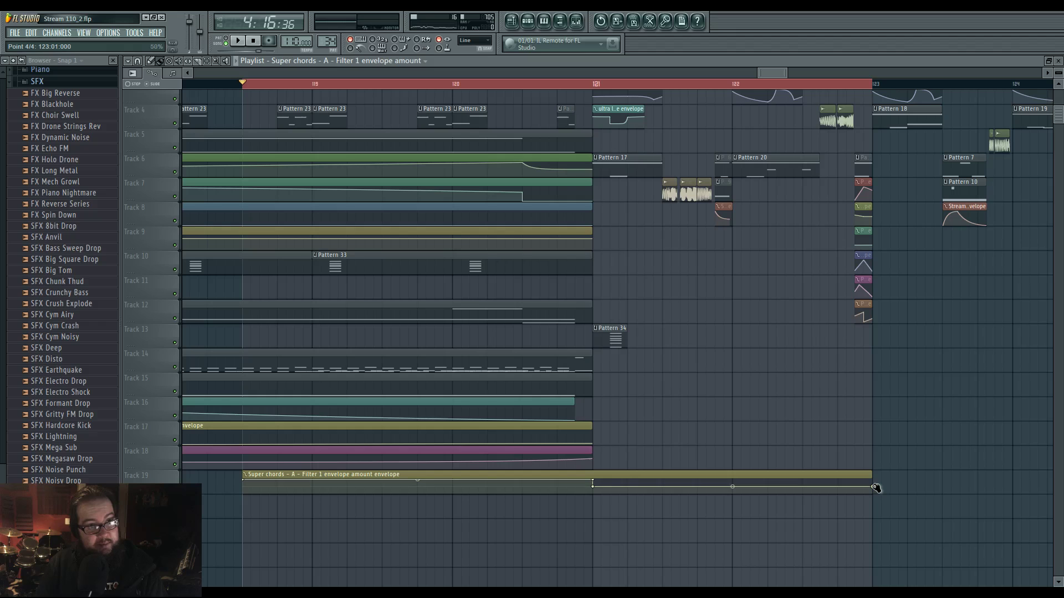
Add a low note beneath the E4 of the Super chords chord in Pattern 34.
double_click(613, 339)
left_click(245, 42)
scroll(285, 380, "down", 4)
key("space")
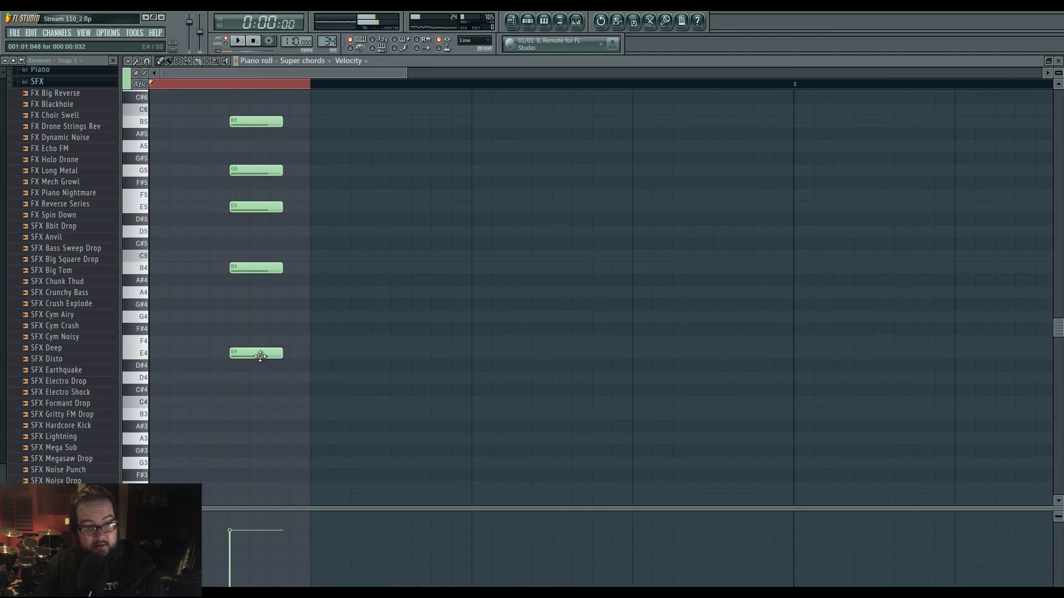
scroll(249, 399, "down", 3)
mouse_move(244, 390)
left_mouse_down()
mouse_move(228, 385)
mouse_move(226, 505)
left_mouse_up()
Replay the start of the drop from bar 121 in the playlist to check the thickened chord.
key("F5")
left_click(593, 84)
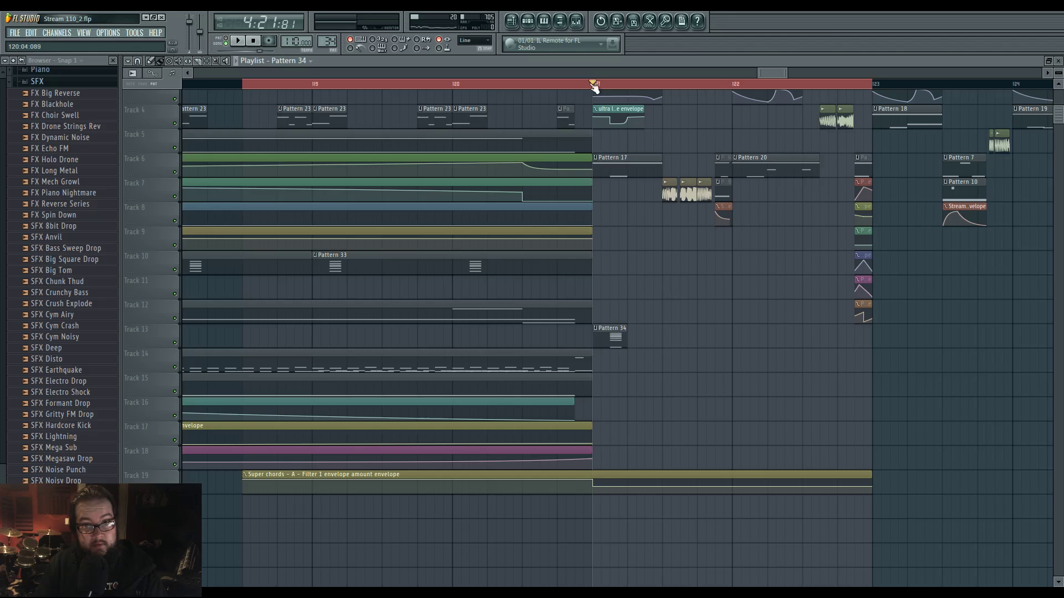
key("space")
key("space")
key("space")
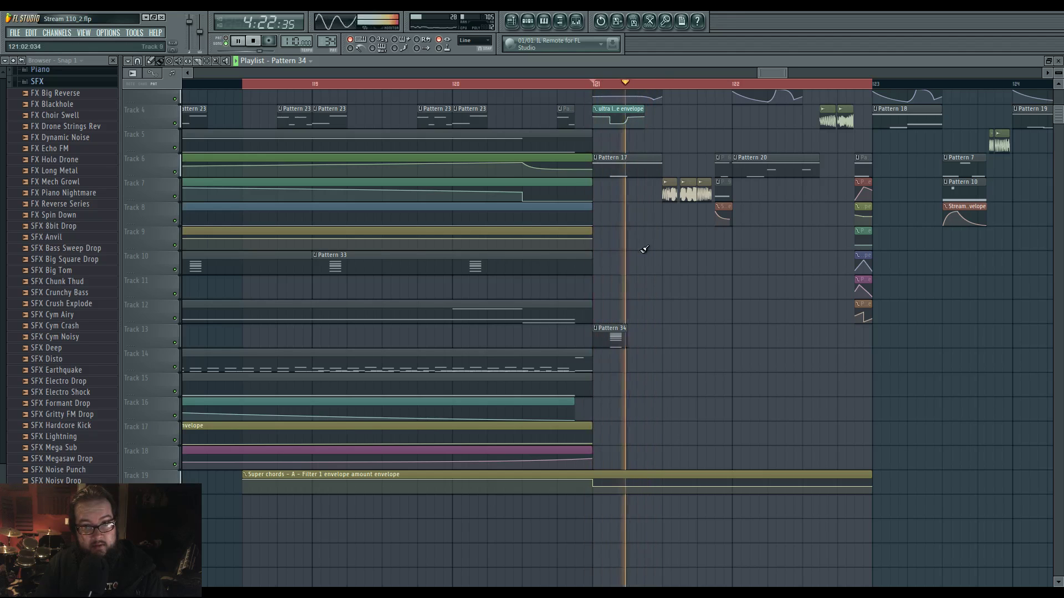
key("space")
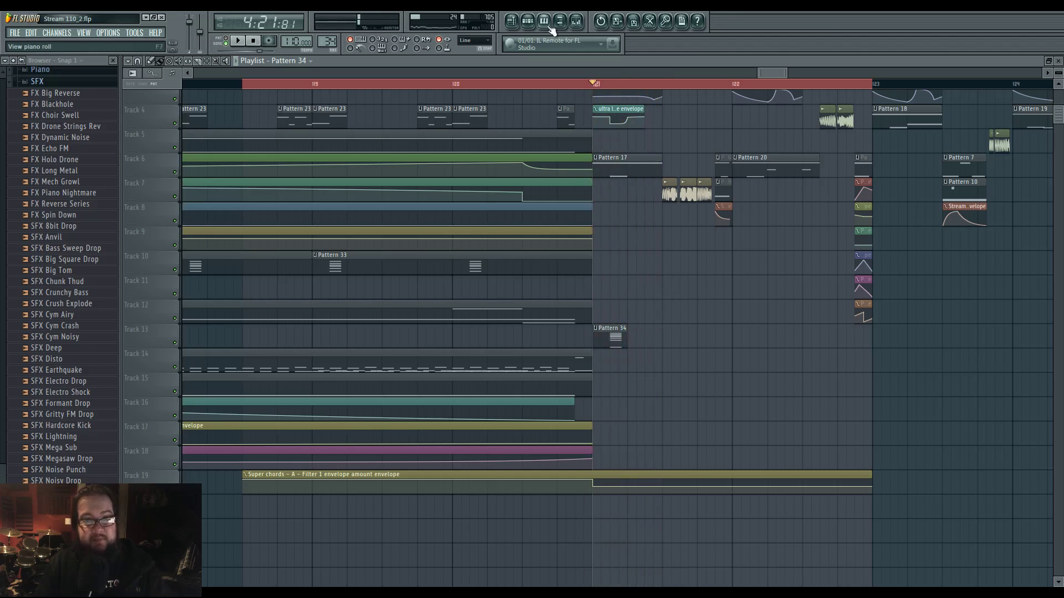
Set the Super chords Harmor's reverb wet level to -44% and create an automation clip for it.
key("F6")
left_click(523, 339)
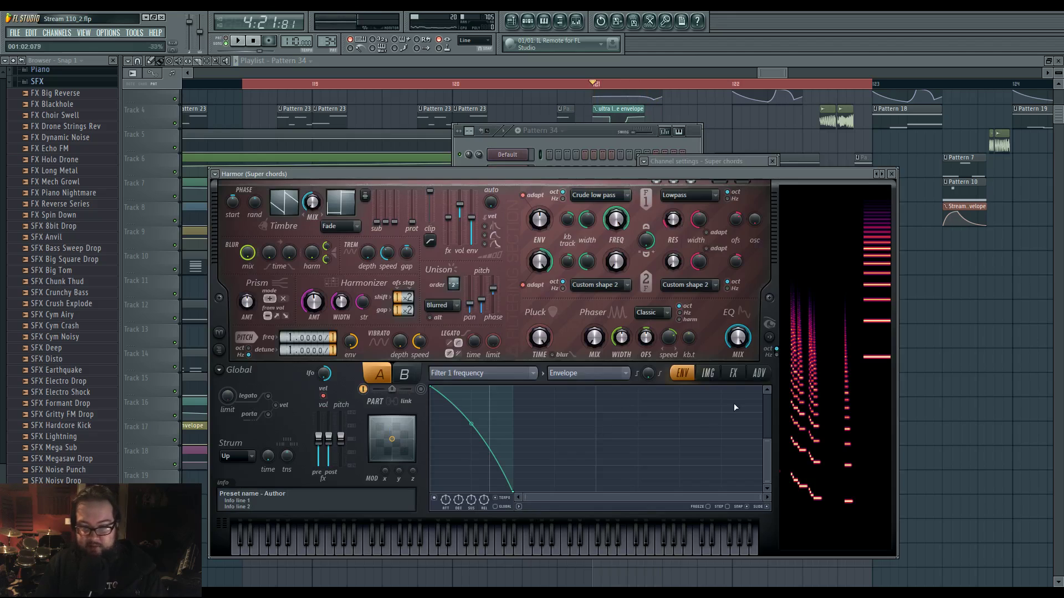
left_click(734, 374)
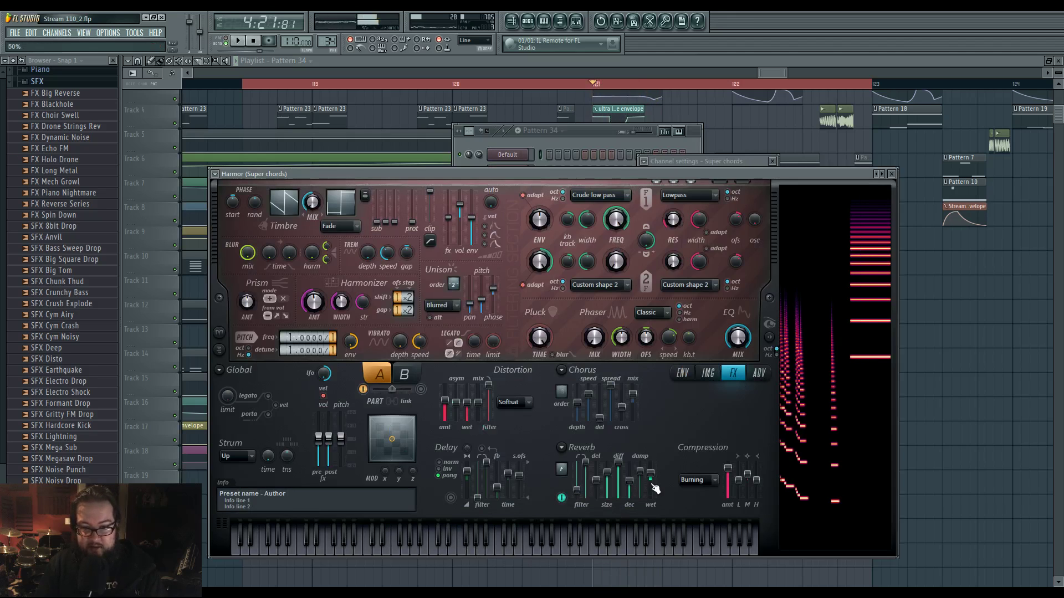
mouse_move(651, 487)
left_mouse_down()
mouse_move(651, 476)
mouse_move(651, 488)
left_mouse_up()
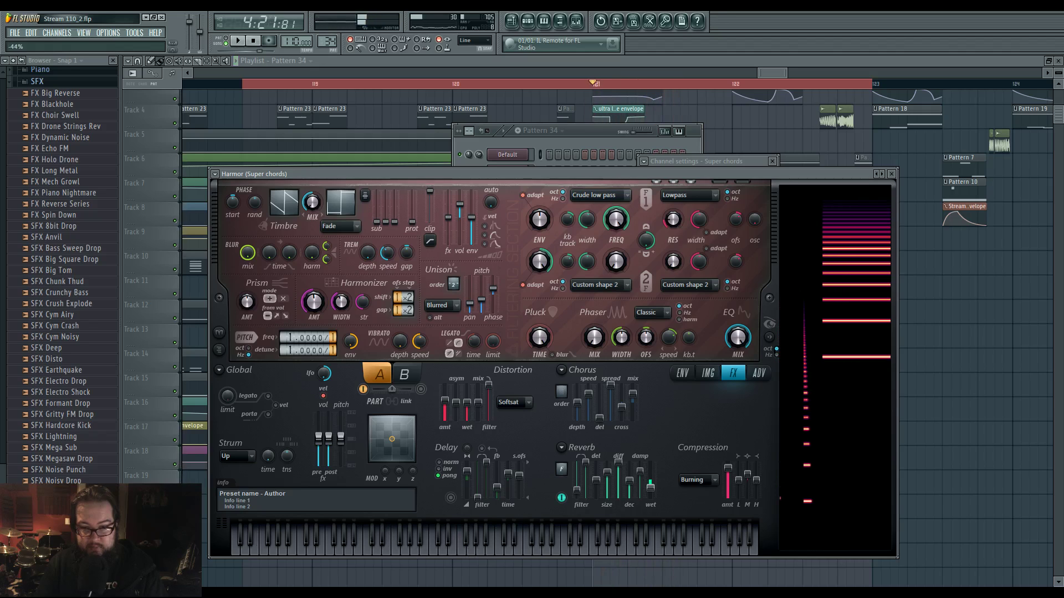
right_click(650, 487)
left_click(696, 512)
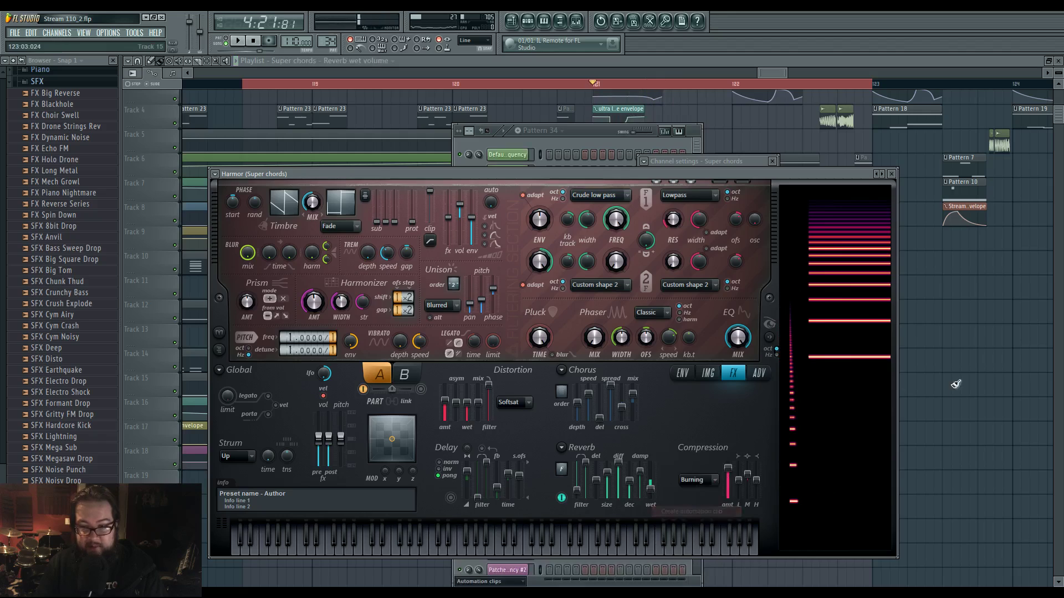
Step the reverb wet automation up at bar 121, hold it at 54% until bar 123, and clear the time selection.
right_click(592, 514)
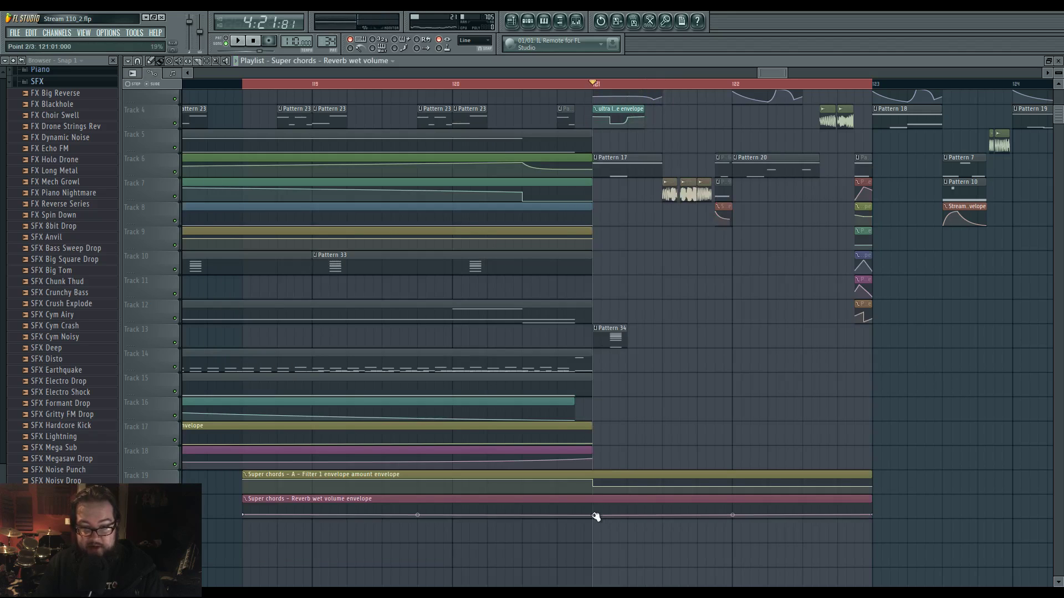
right_click(592, 515)
left_click_drag(593, 515, 596, 511)
left_click_drag(873, 517, 875, 510)
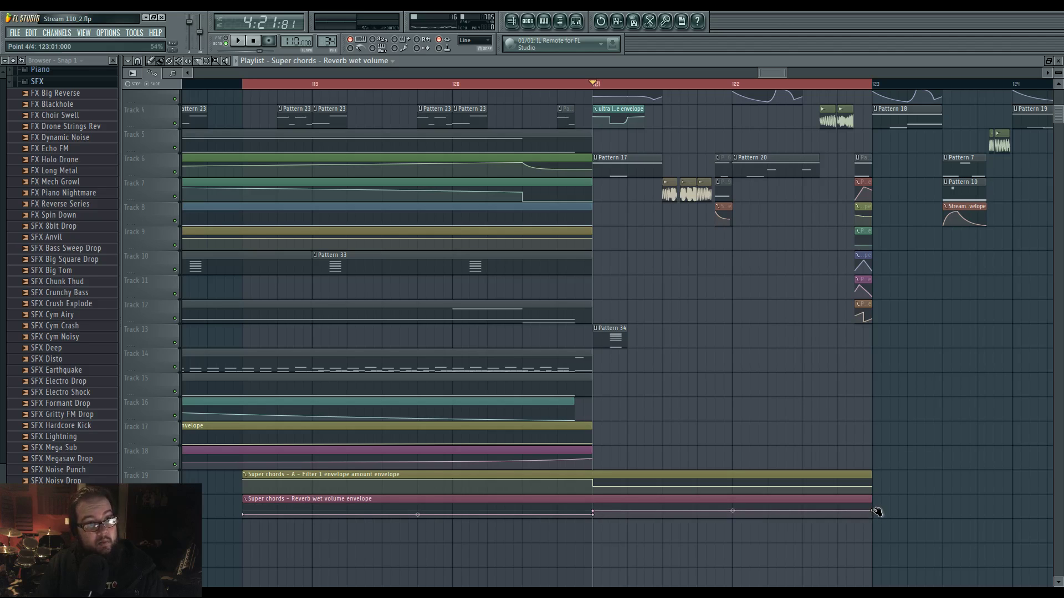
left_click(589, 84)
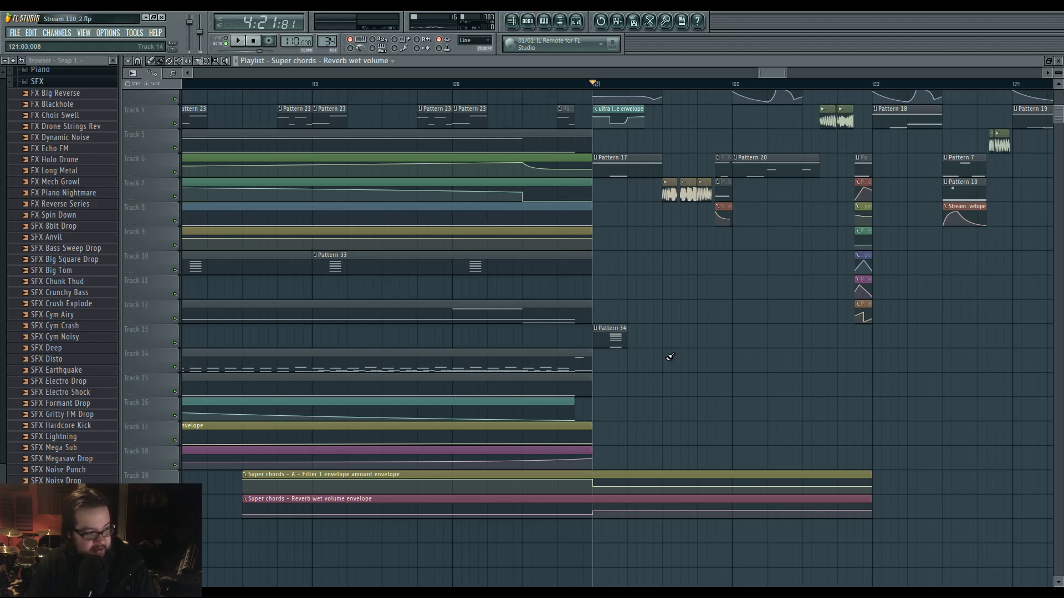
scroll(698, 318, "down", 5)
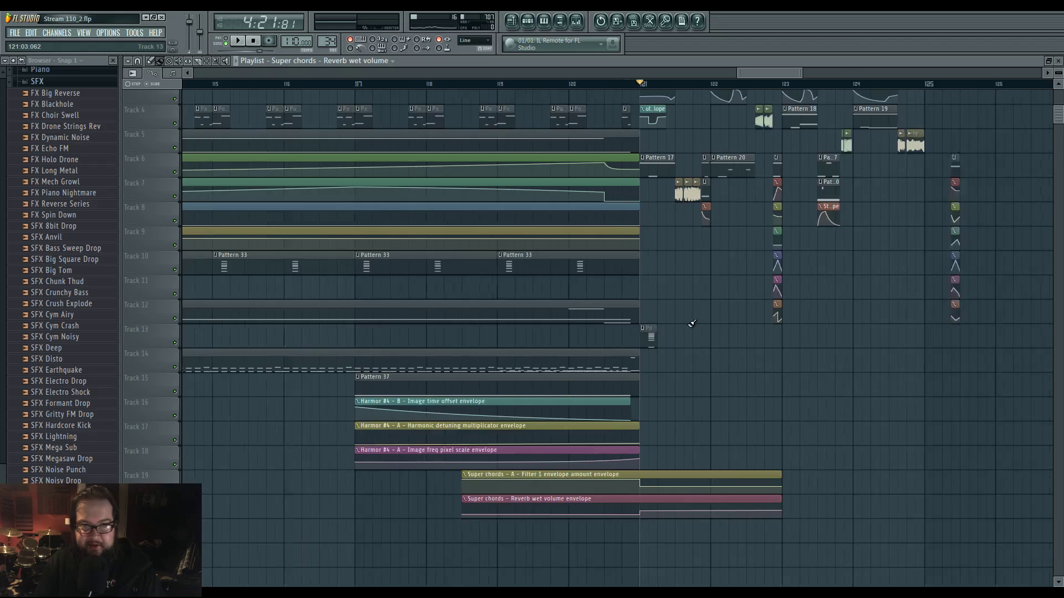
Play the build-up from bar 117 through the drop to check how the Super chords hit sits.
key("space")
scroll(767, 449, "down", 6)
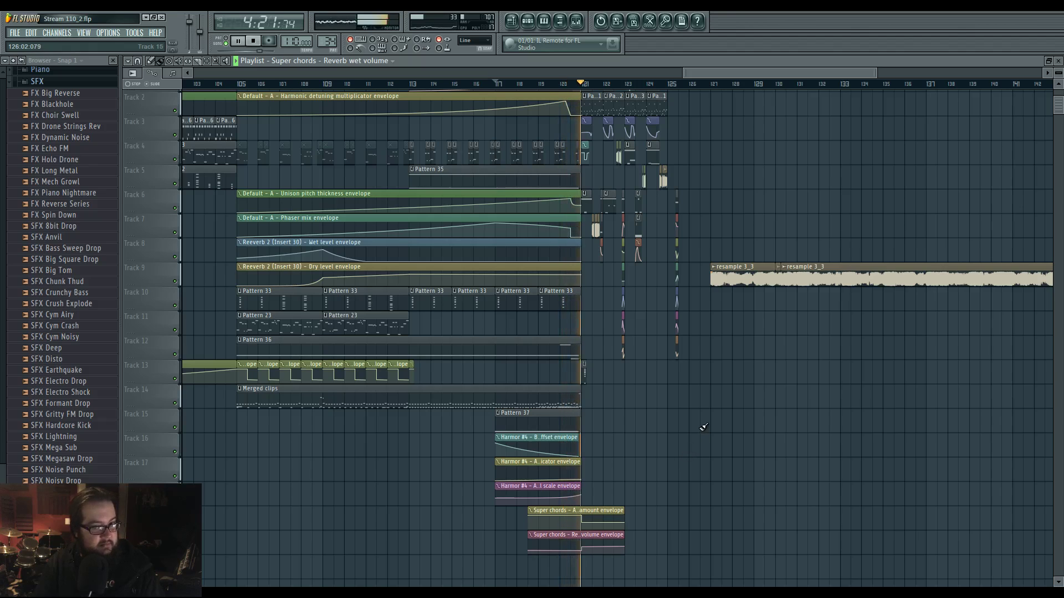
left_click_drag(713, 409, 667, 439)
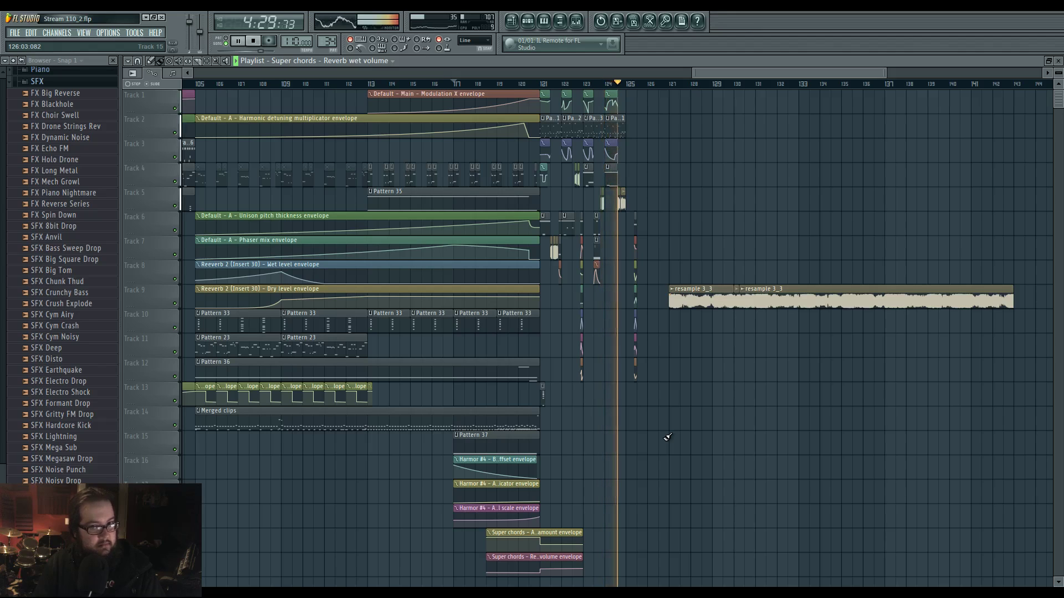
key("space")
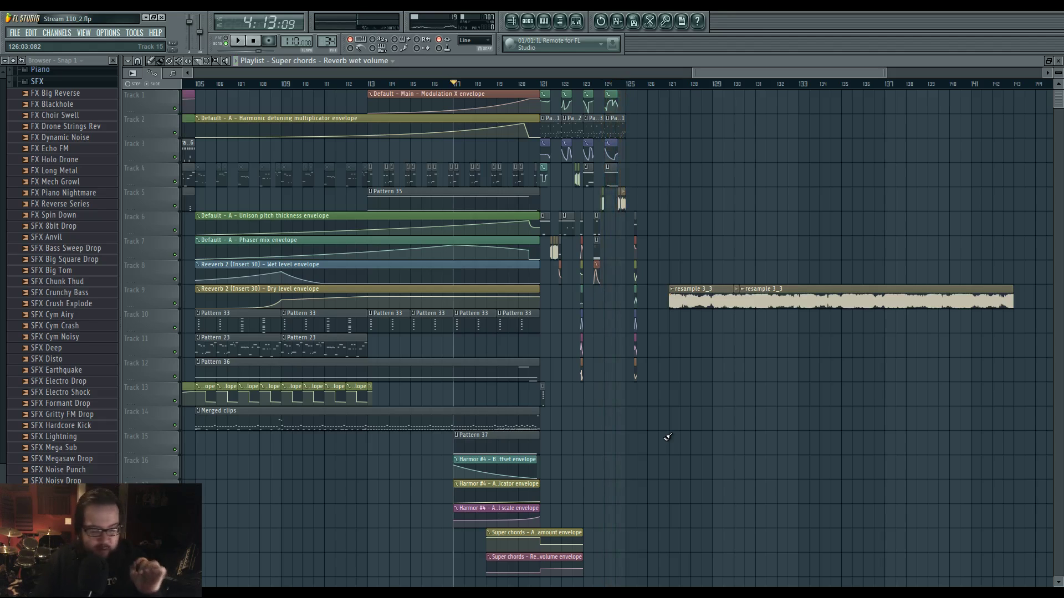
Replay the drop from bar 121 and examine the clips in bars 121 and 122.
left_click(545, 83)
key("space")
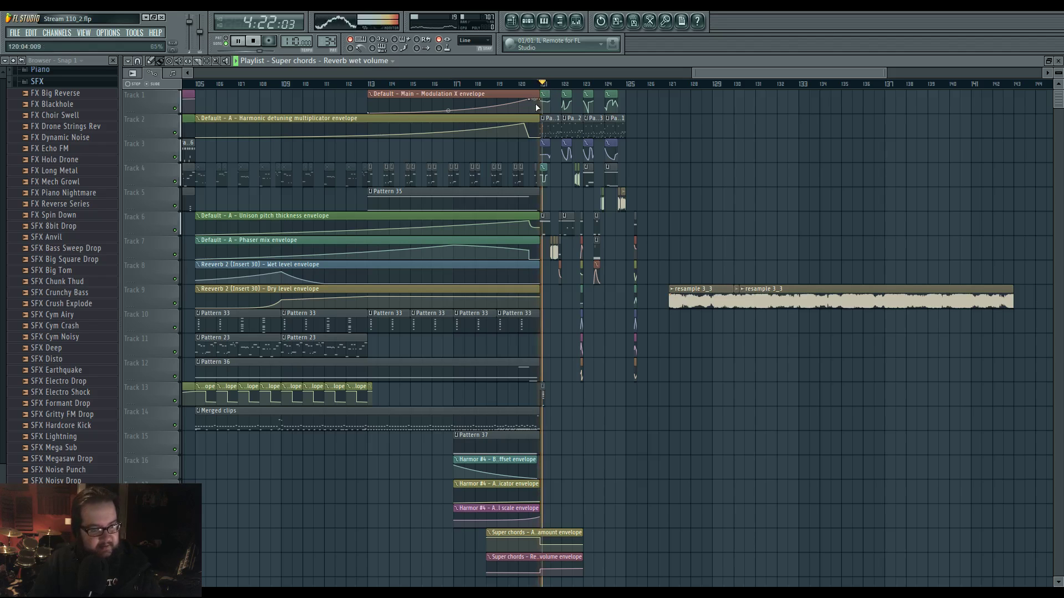
scroll(612, 401, "up", 6)
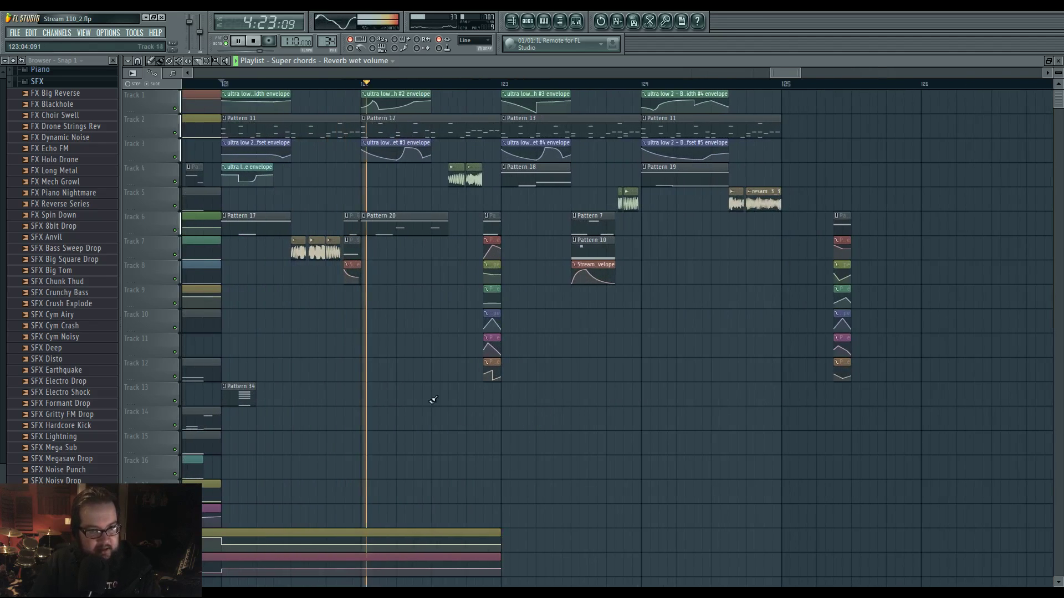
scroll(474, 394, "left", 2)
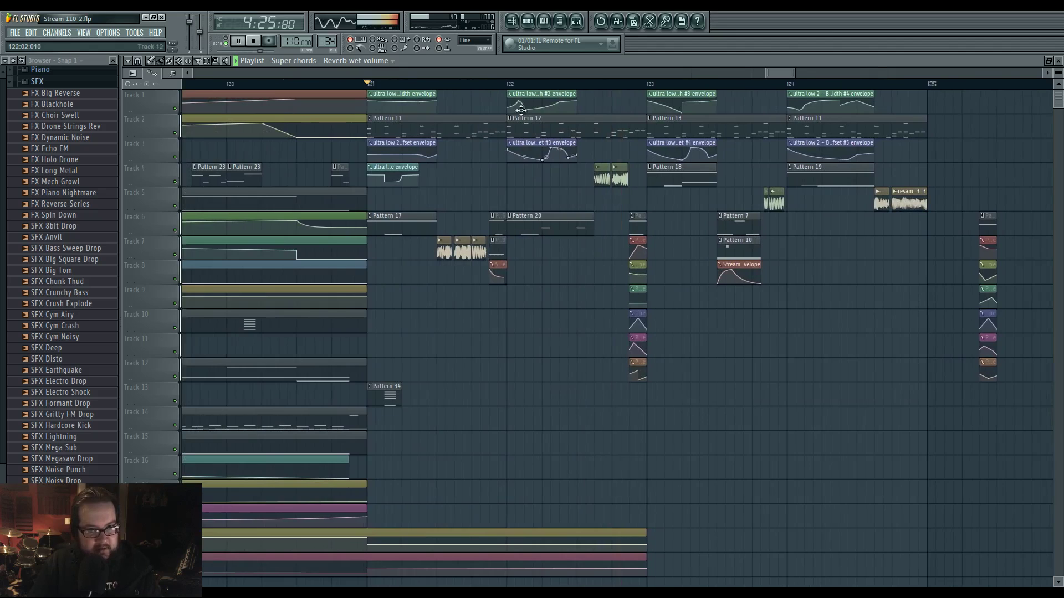
left_click(383, 403)
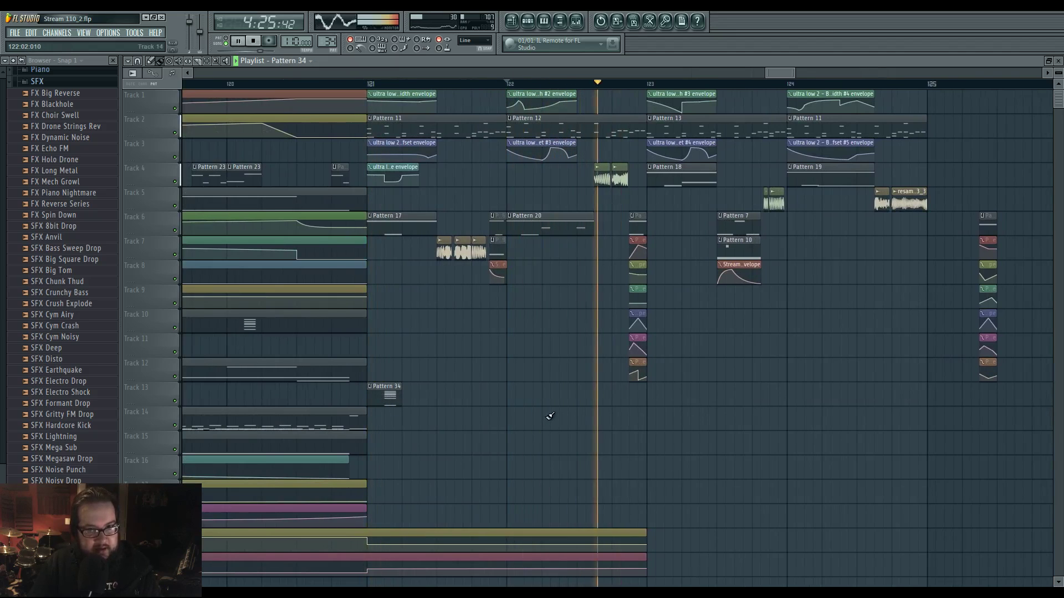
In Pattern 20's ultra low 2 notes, put the short beat 2 note on G5 and extend the E5 note from right behind it to the pattern's end.
double_click(534, 230)
key("space")
left_click_drag(214, 301, 203, 351)
key("space")
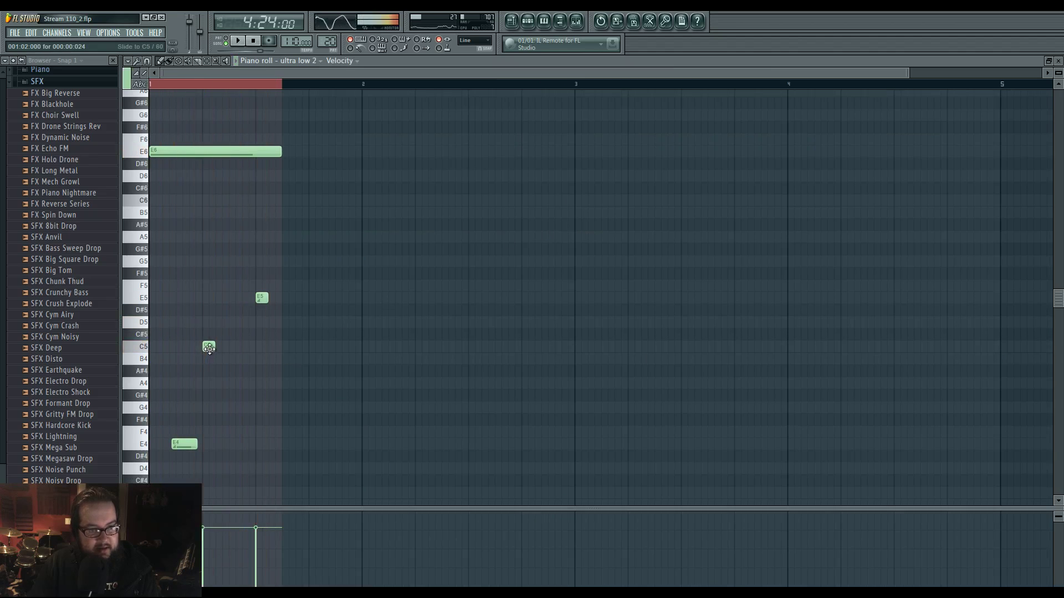
key("space")
key("space")
left_click_drag(208, 349, 204, 258)
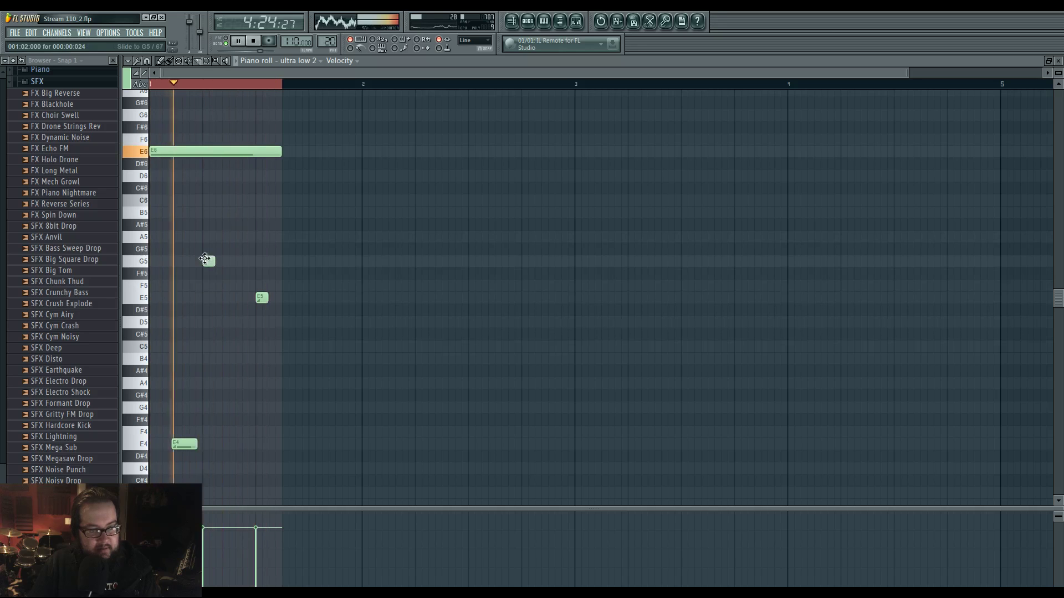
mouse_move(262, 297)
left_mouse_down()
mouse_move(219, 298)
mouse_move(281, 298)
left_mouse_up()
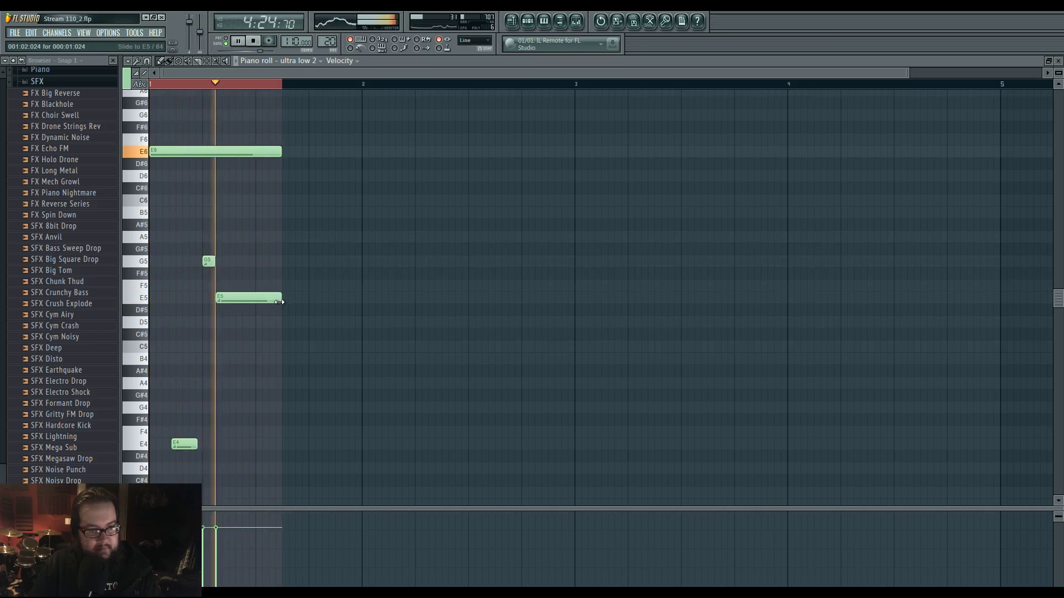
Replay the drop from bar 121 in the playlist and audition the resample 3 slices and Pattern 15 hit late in bar 122.
left_click(511, 21)
left_click(368, 84)
left_click(612, 172)
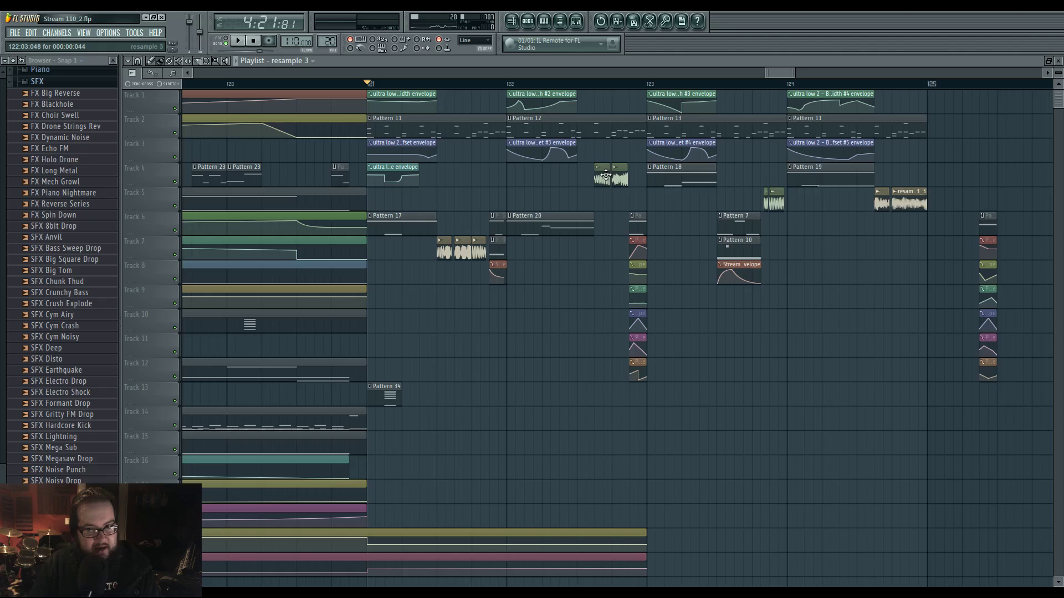
key("space")
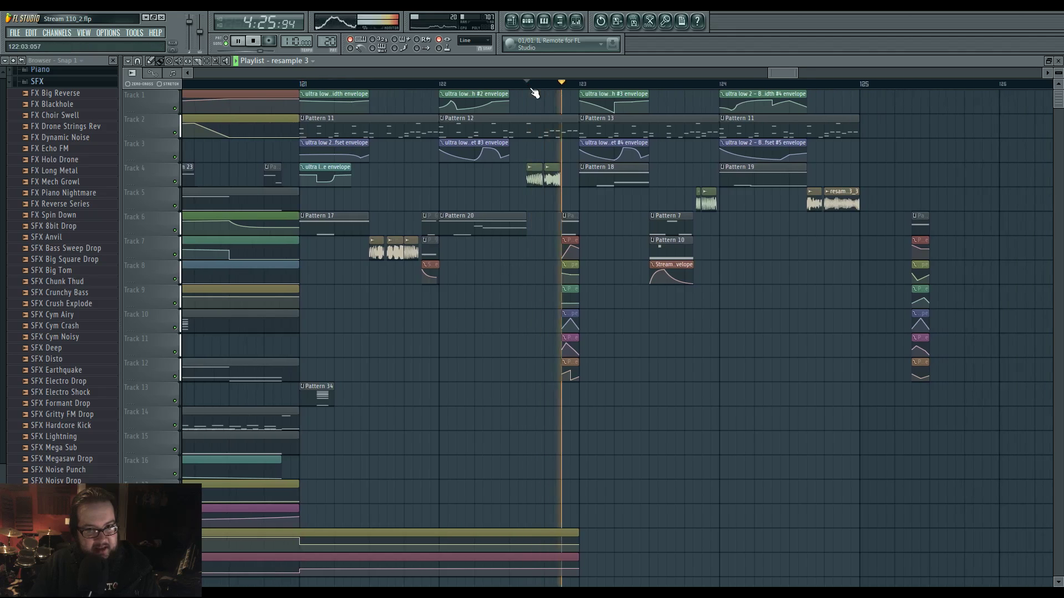
key("space")
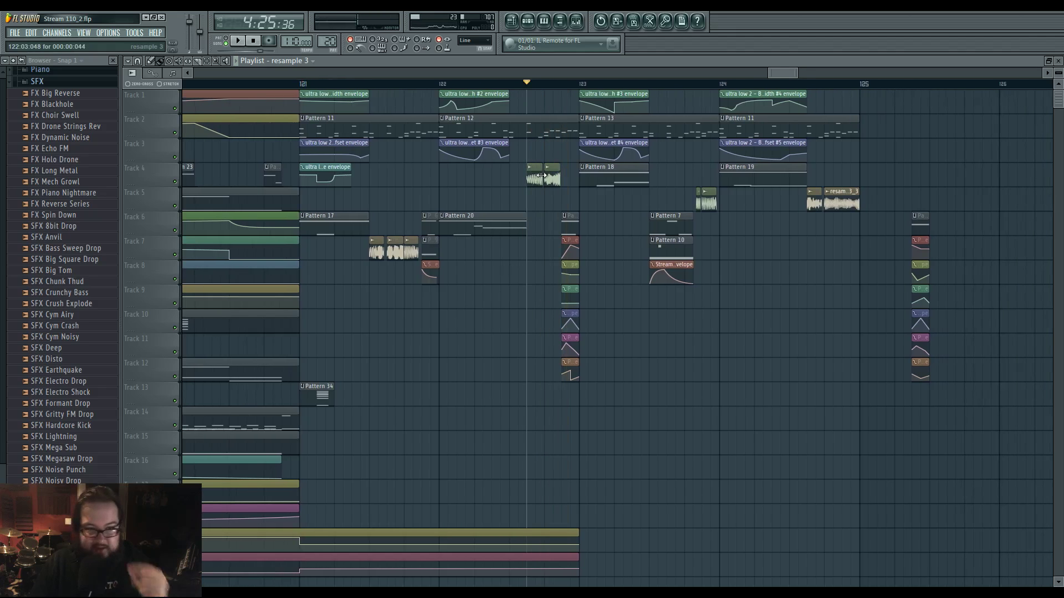
left_click(561, 84)
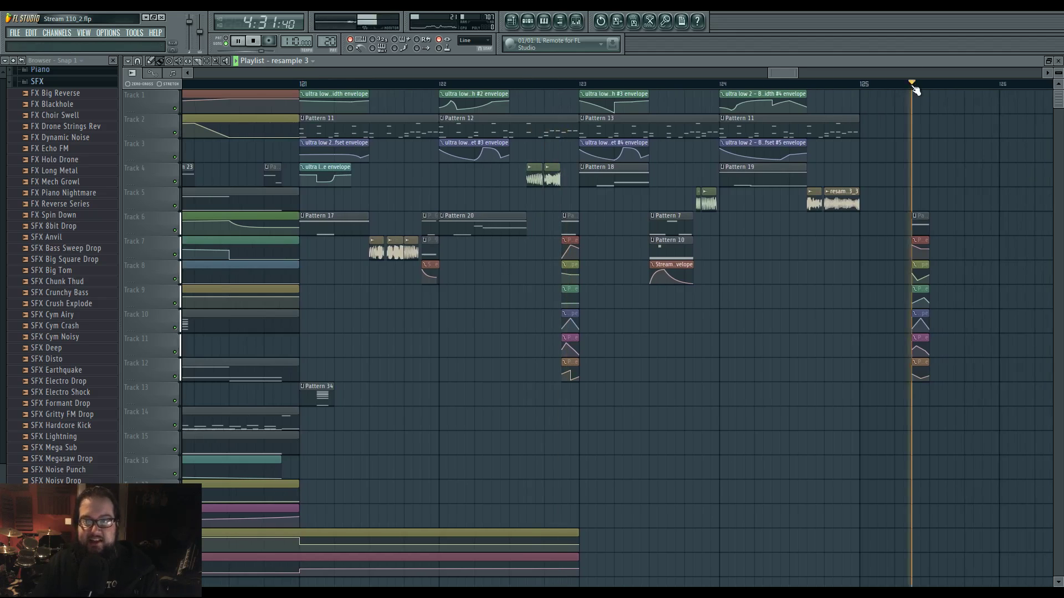
scroll(587, 239, "up", 3)
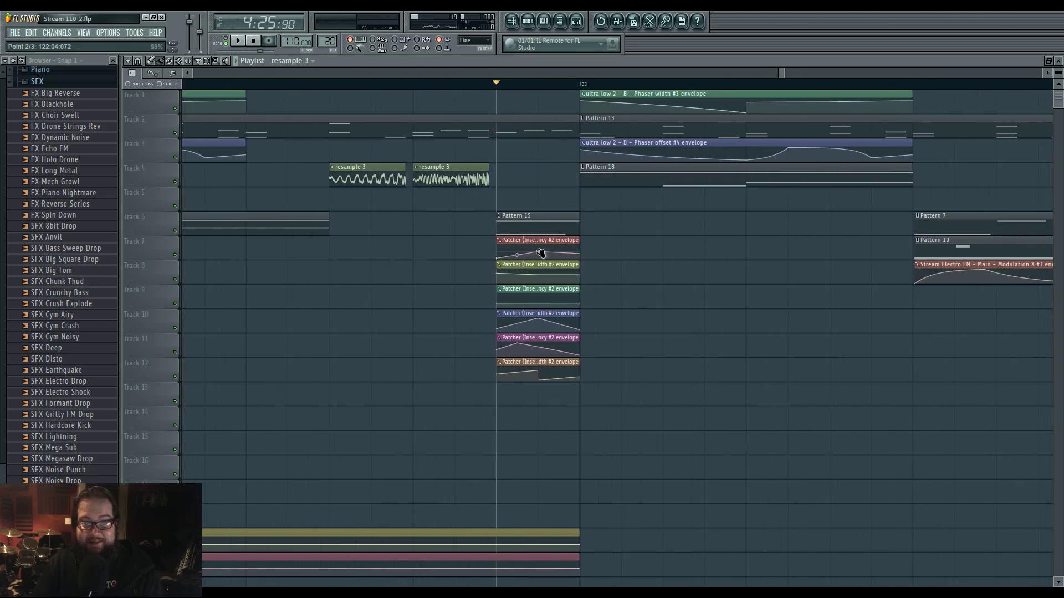
Try to make the Filter 2 cutoff frequency automation clip beneath Pattern 15 unique.
left_click(498, 240)
left_click(527, 277)
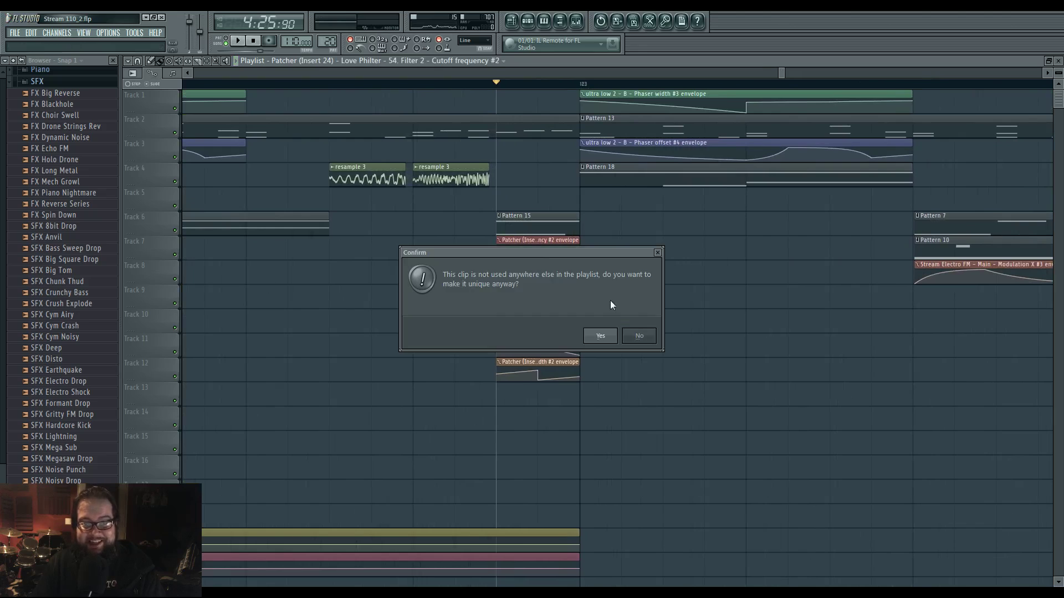
left_click(600, 336)
Move the E5 note in Pattern 15 down to E4 and return to the playlist.
double_click(542, 228)
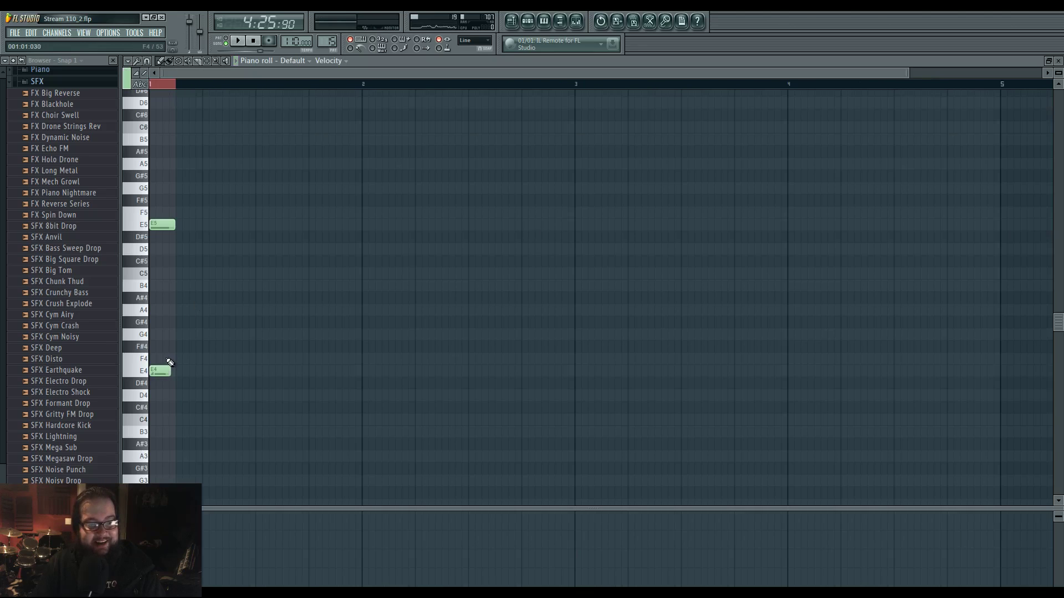
left_click_drag(161, 226, 156, 377)
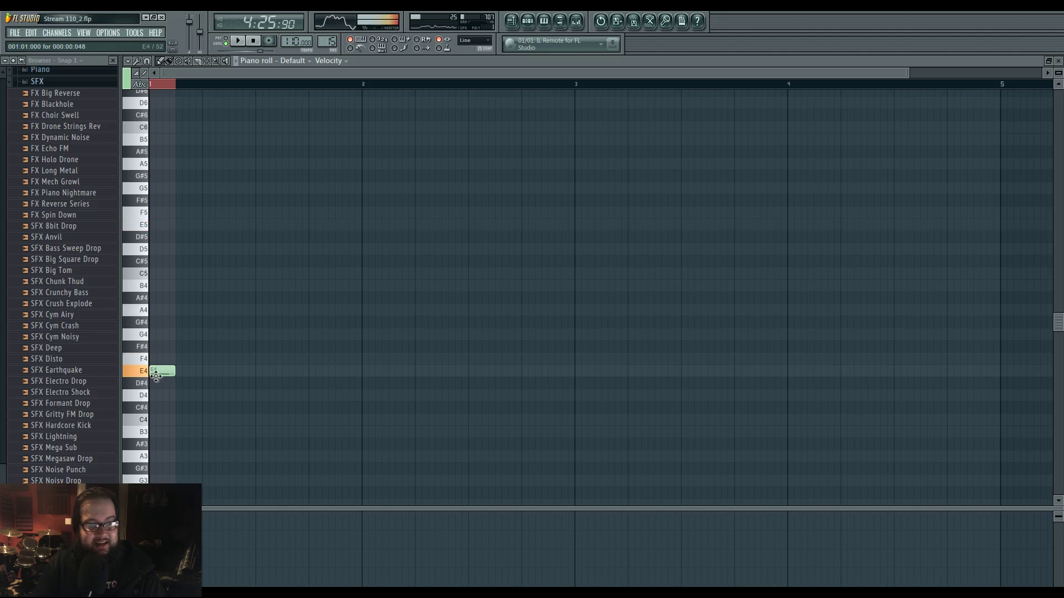
key("space")
key("F5")
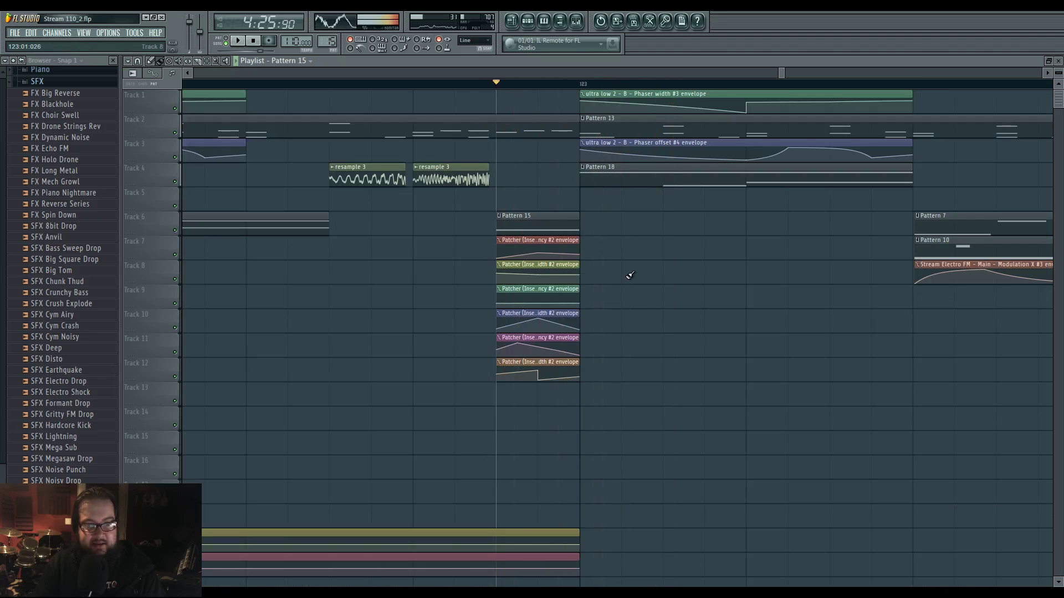
Reshape the Patcher filter automation clips under Pattern 15, ramping Filter 2 cutoff upward and dropping Filter 3 resonance sharply at the midpoint.
key("space")
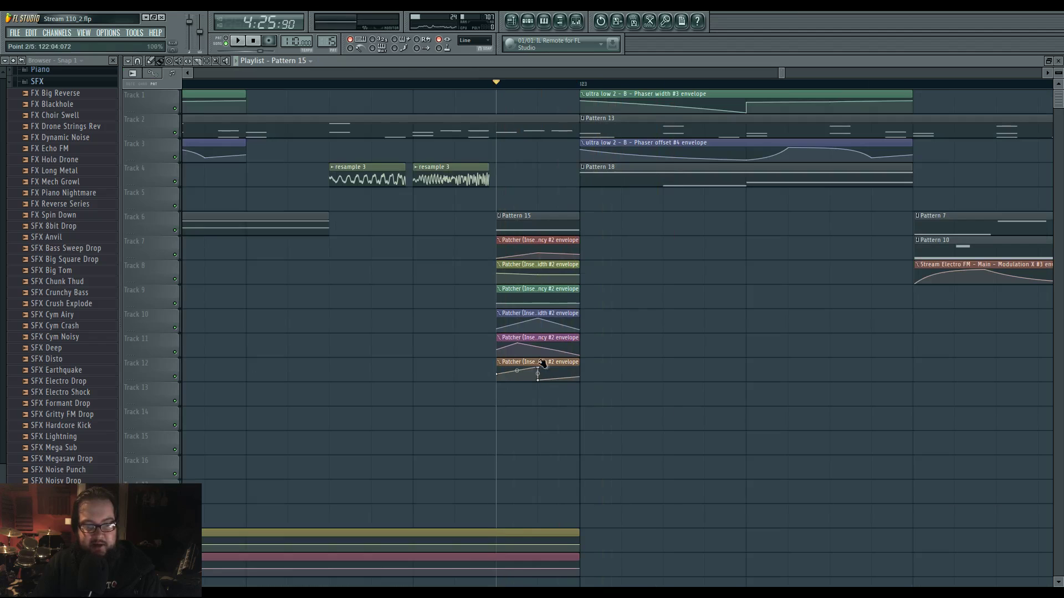
left_click(574, 251)
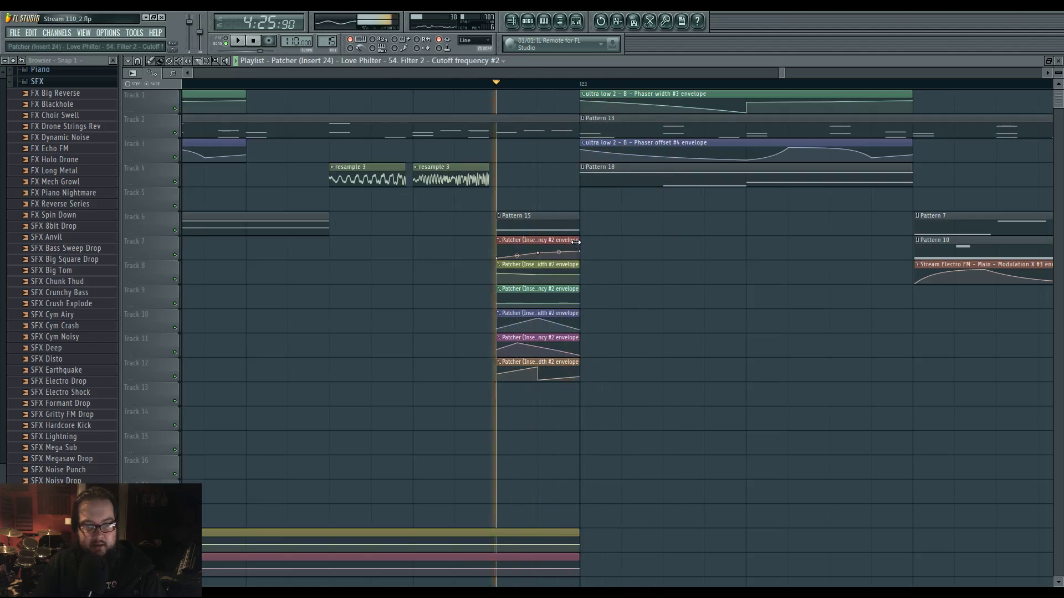
key("space")
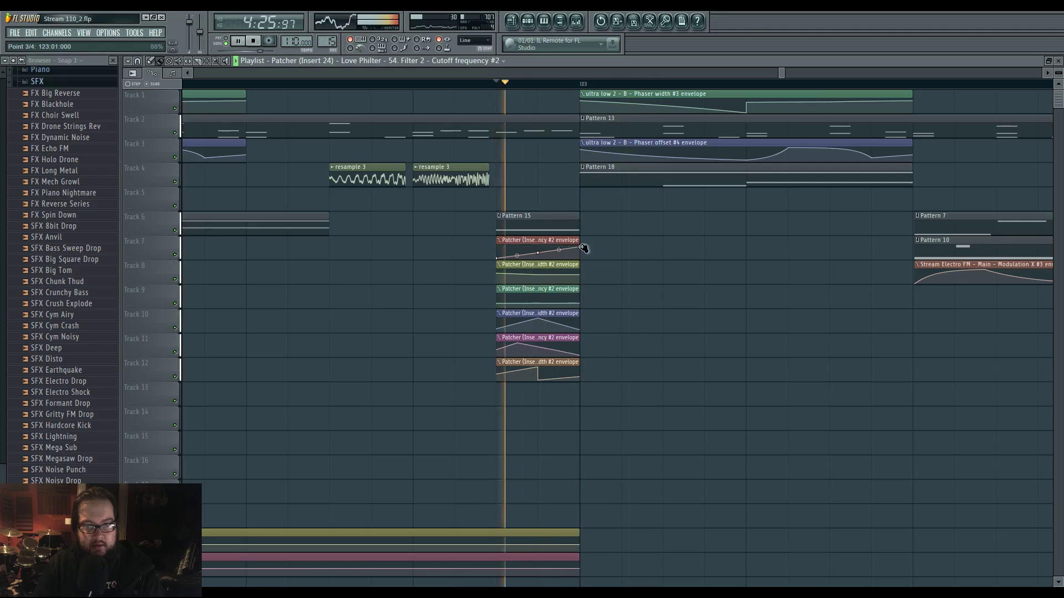
left_click_drag(497, 258, 500, 249)
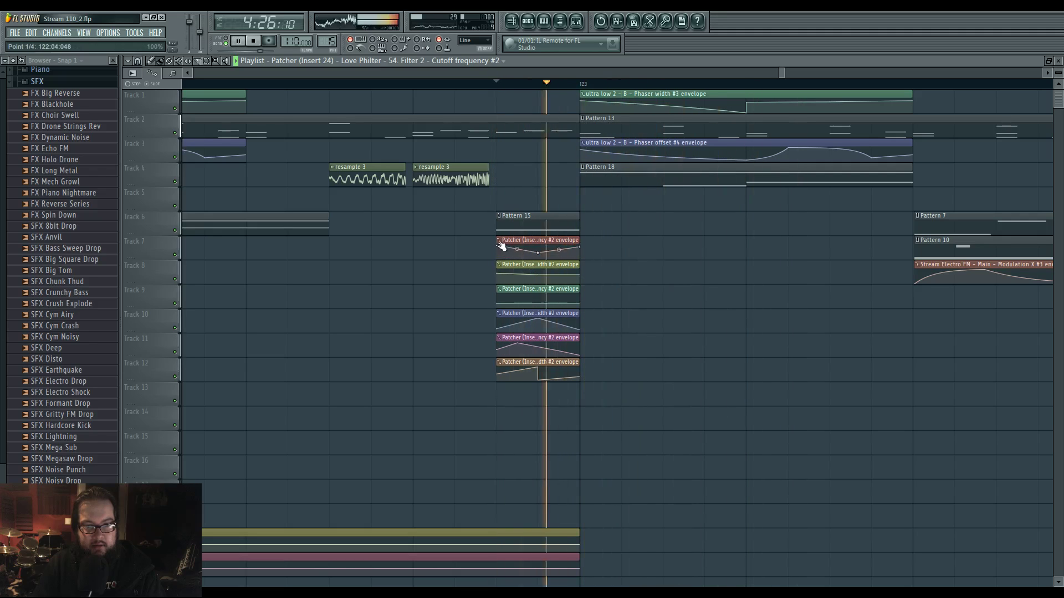
key("space")
left_click_drag(542, 282, 541, 274)
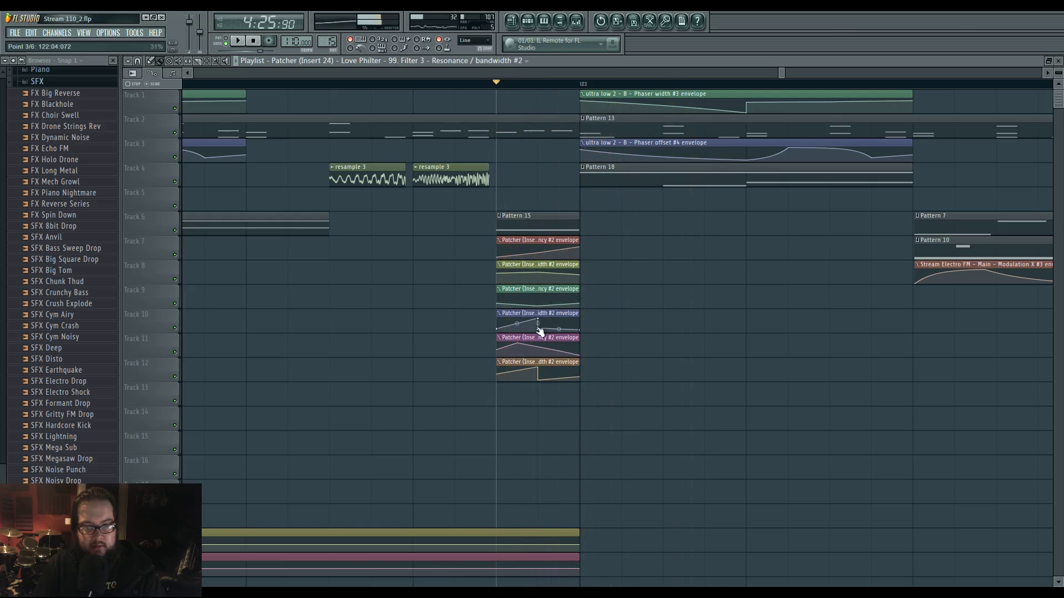
Replay the drop from bar 121 to check the reshaped filter hit before bar 123.
scroll(450, 143, "down", 5)
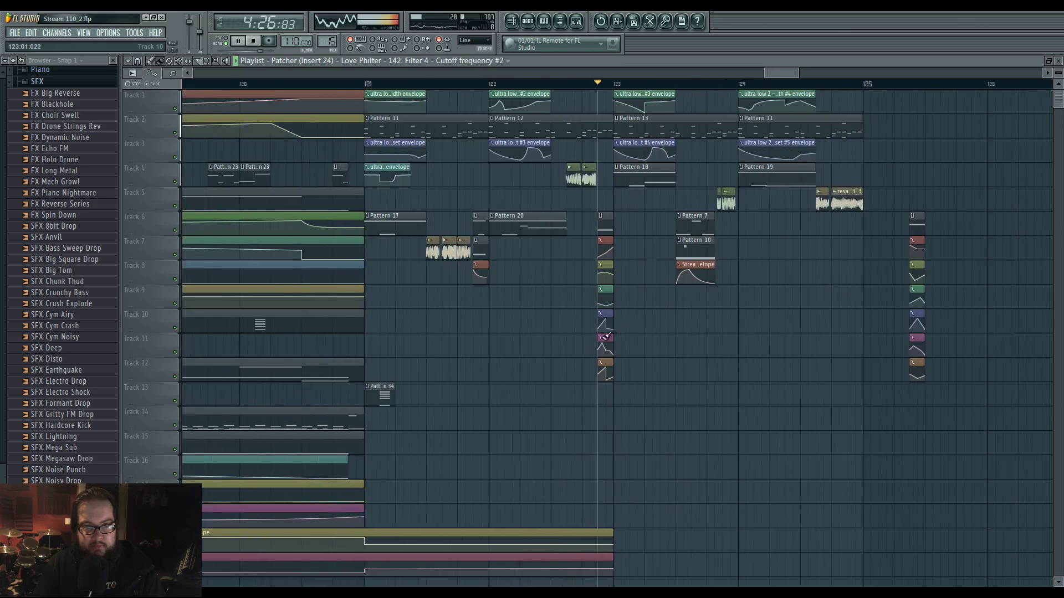
left_click(414, 84)
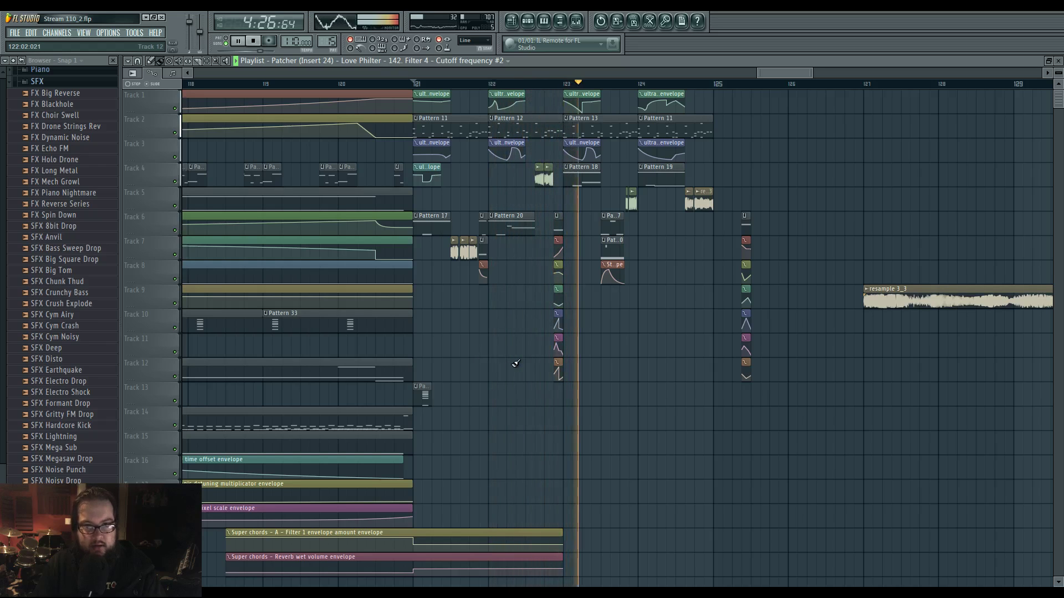
key("space")
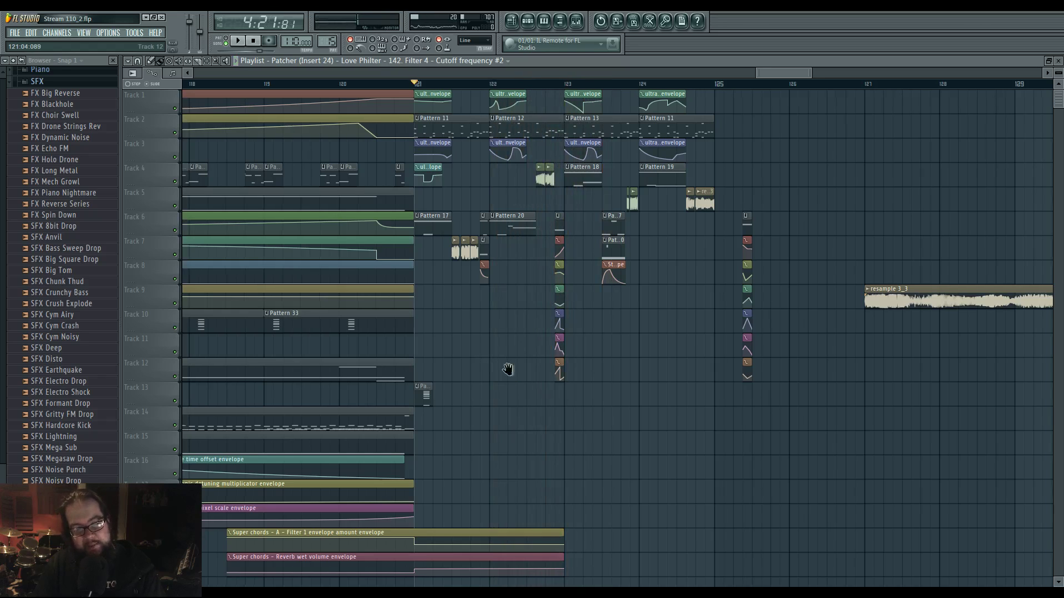
scroll(487, 366, "down", 6)
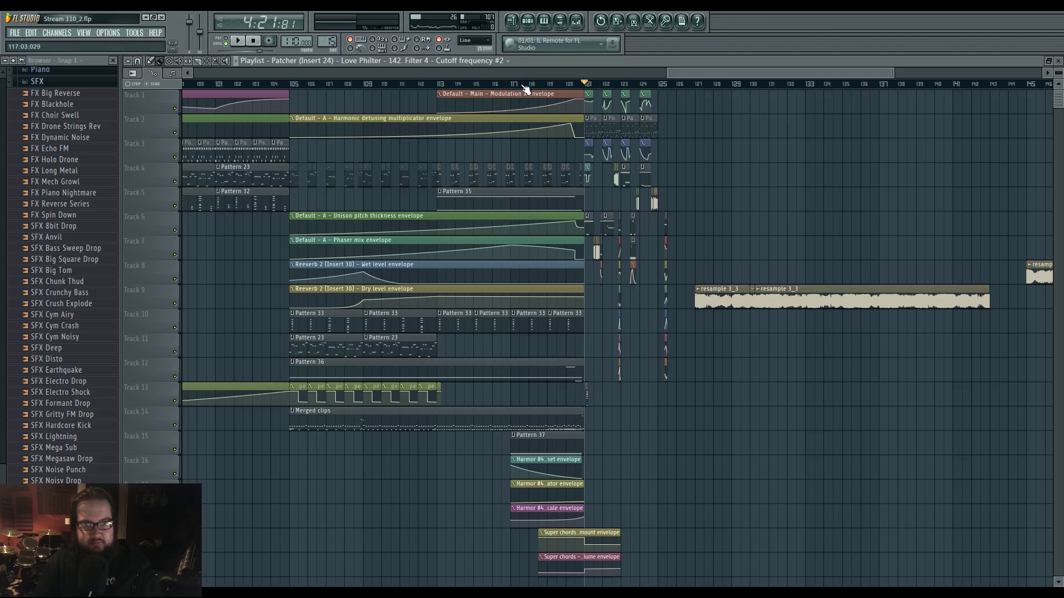
scroll(586, 345, "up", 6)
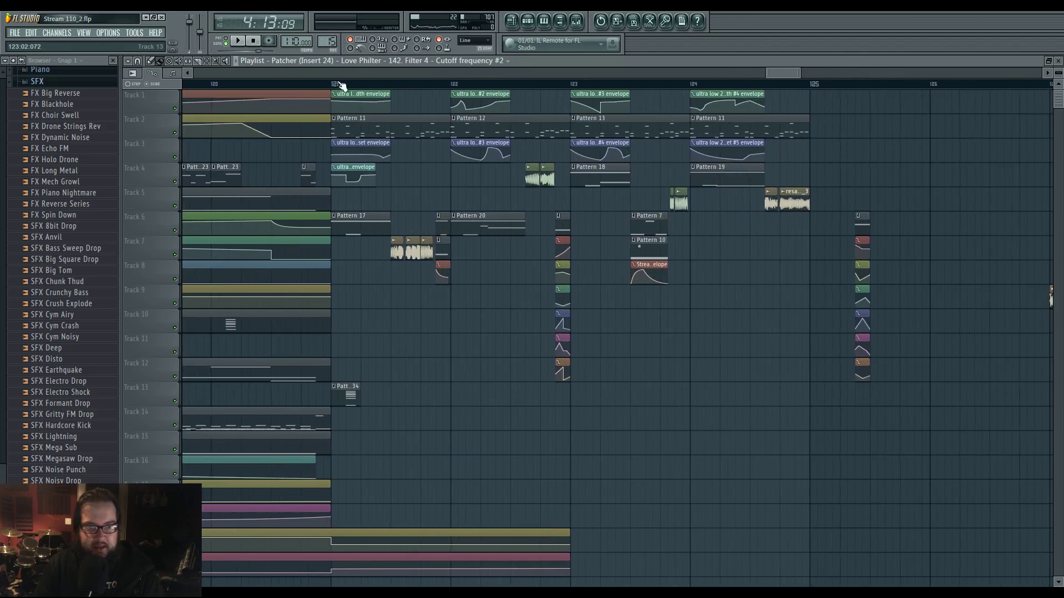
Watch the mixer levels during the drop, select Insert 18, and load Fruity Convolver in its second effect slot.
key("space")
key("F9")
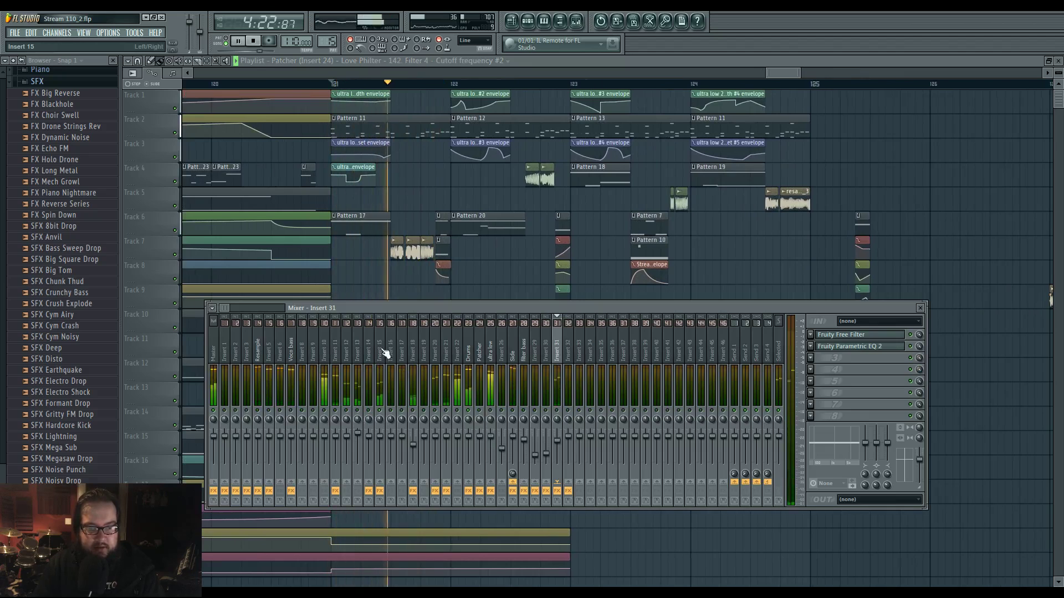
left_click(418, 369)
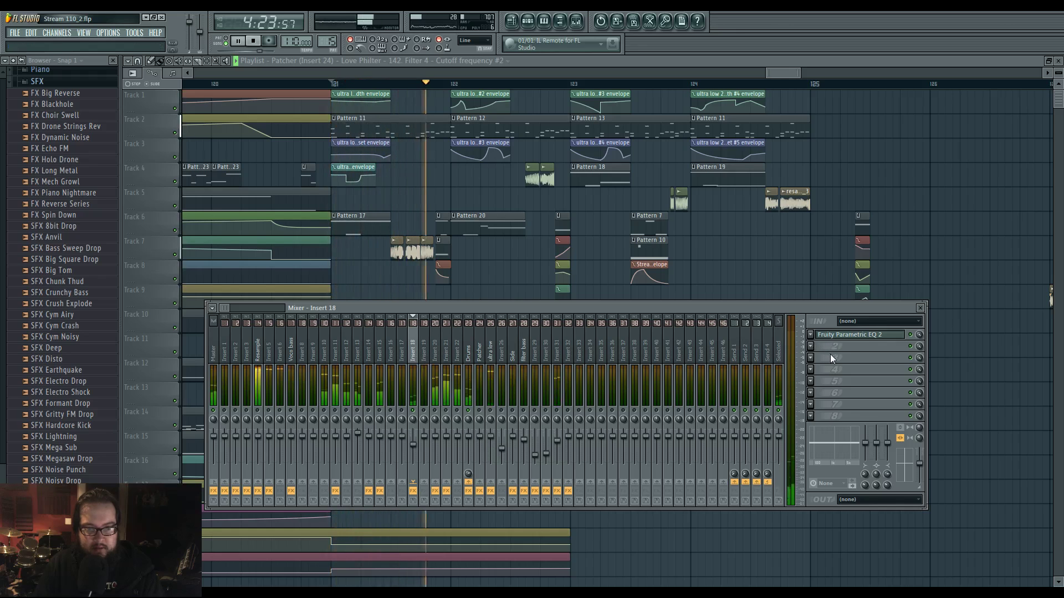
key("space")
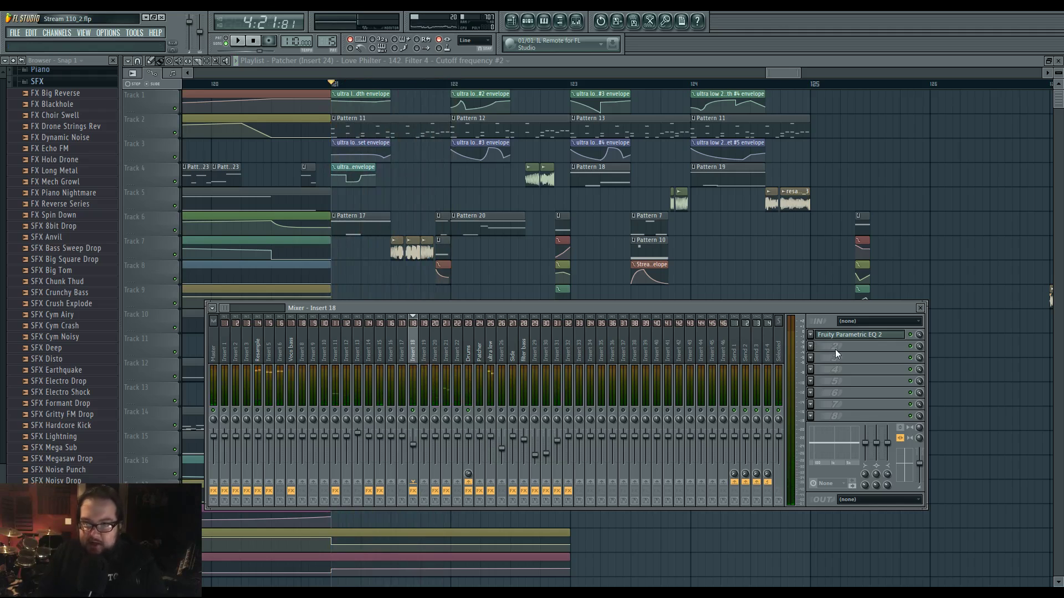
left_click(810, 347)
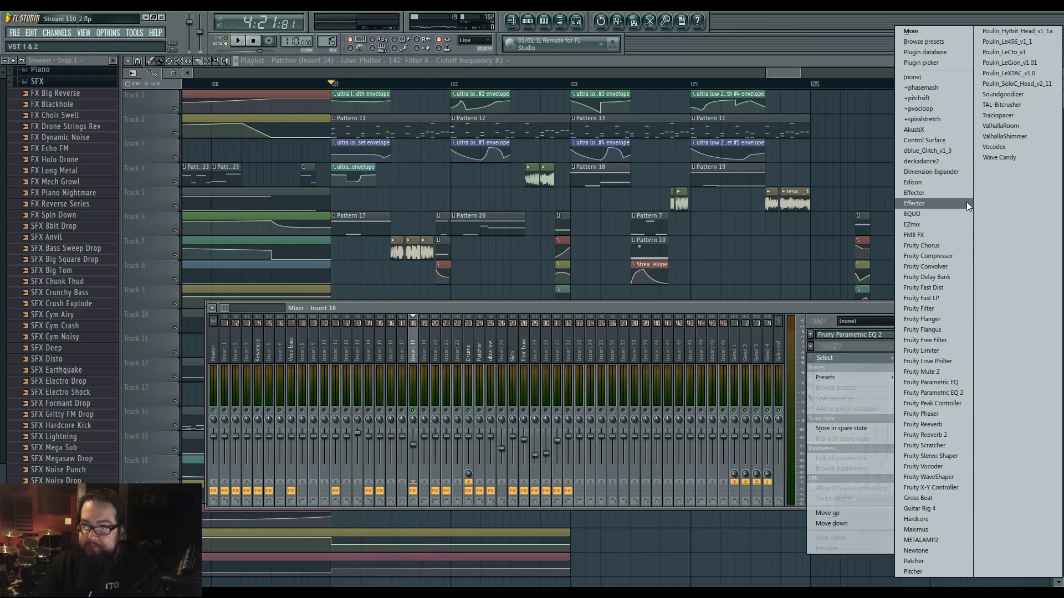
left_click(947, 268)
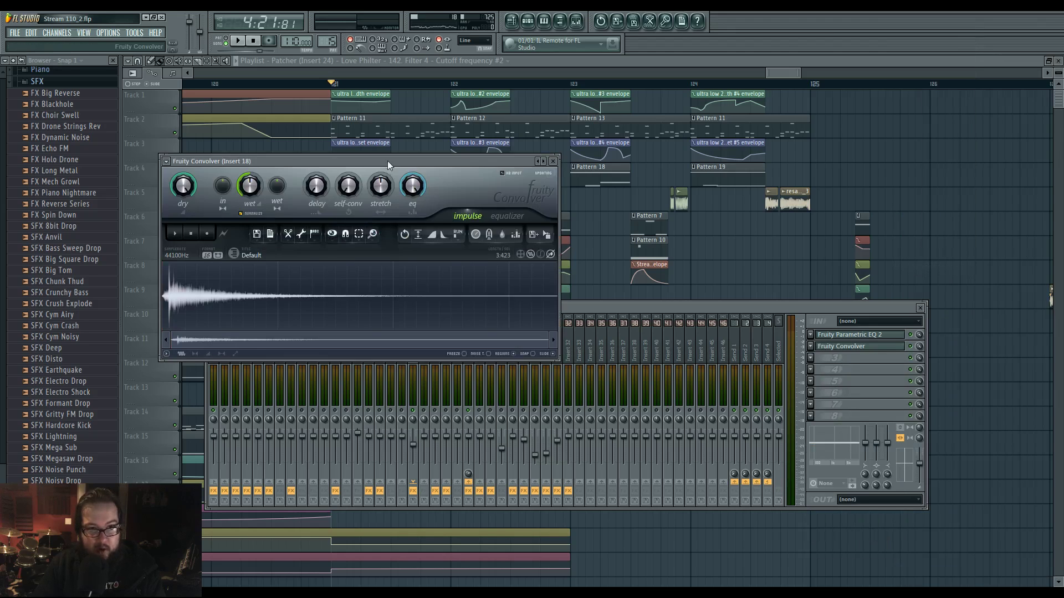
left_click_drag(387, 162, 479, 168)
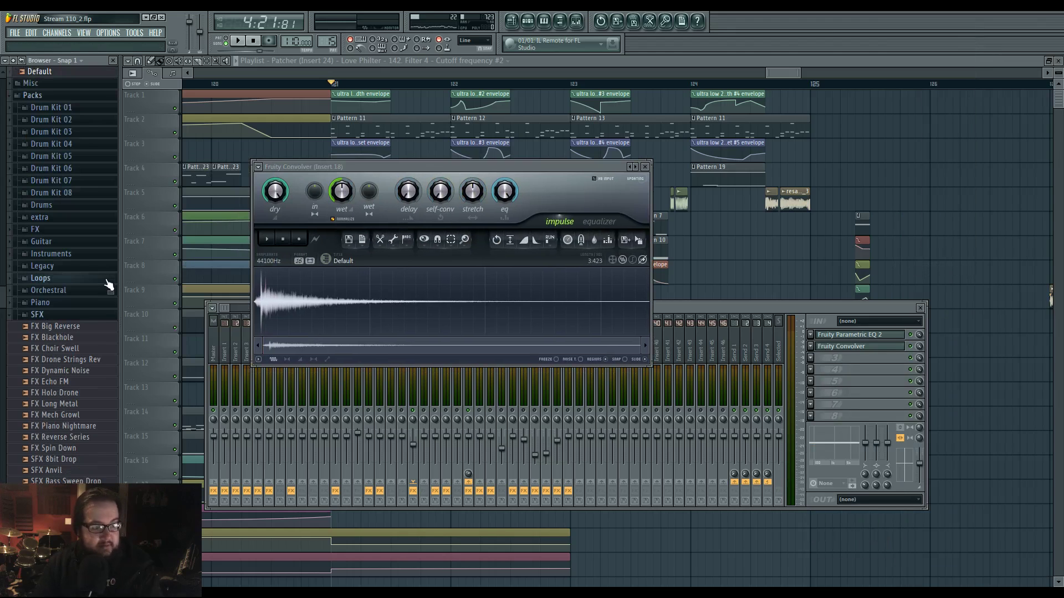
Load the IMP Public Swimming Pool 1 impulse from the Real Spaces folder into Fruity Convolver on Insert 18.
left_click(95, 315)
left_click(51, 156)
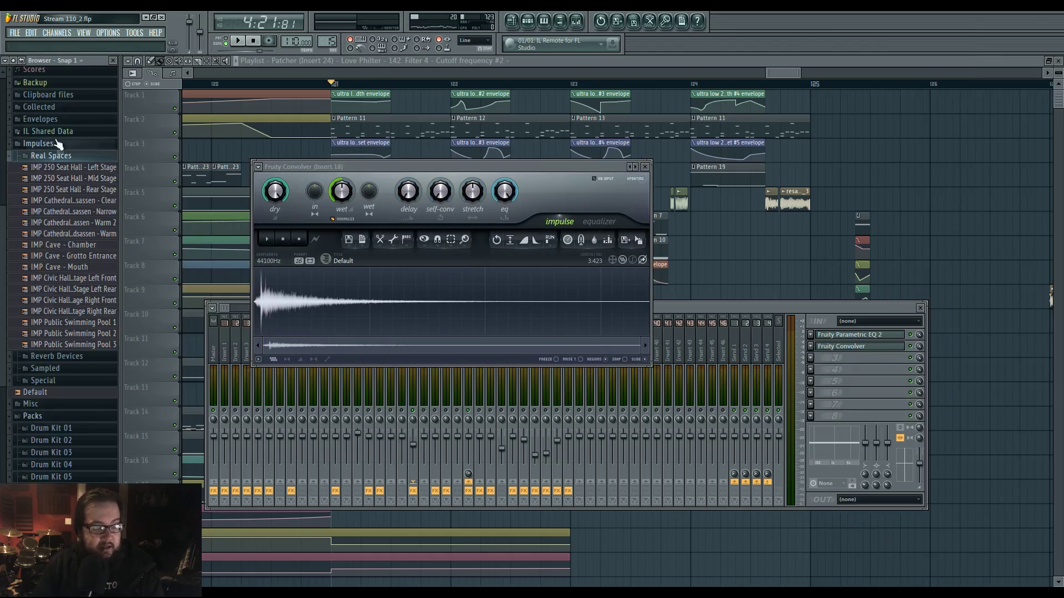
left_click_drag(76, 249, 87, 252)
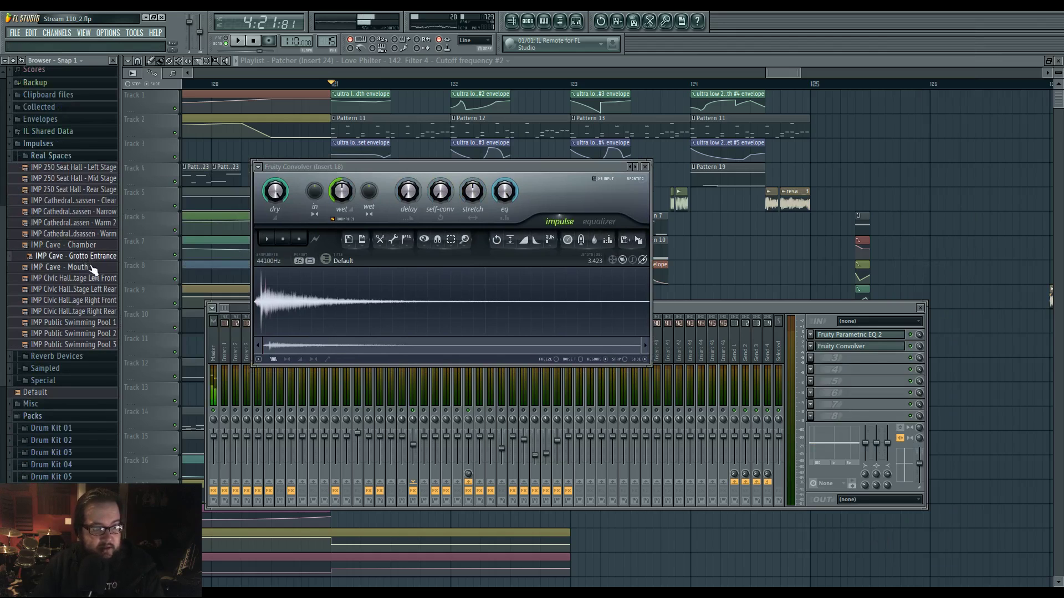
mouse_move(96, 331)
left_mouse_down()
mouse_move(430, 334)
mouse_move(646, 263)
left_mouse_up()
Redraw the Fruity Convolver equalizer curve to suppress the lows and mids and rise steeply toward the highs.
left_click(598, 221)
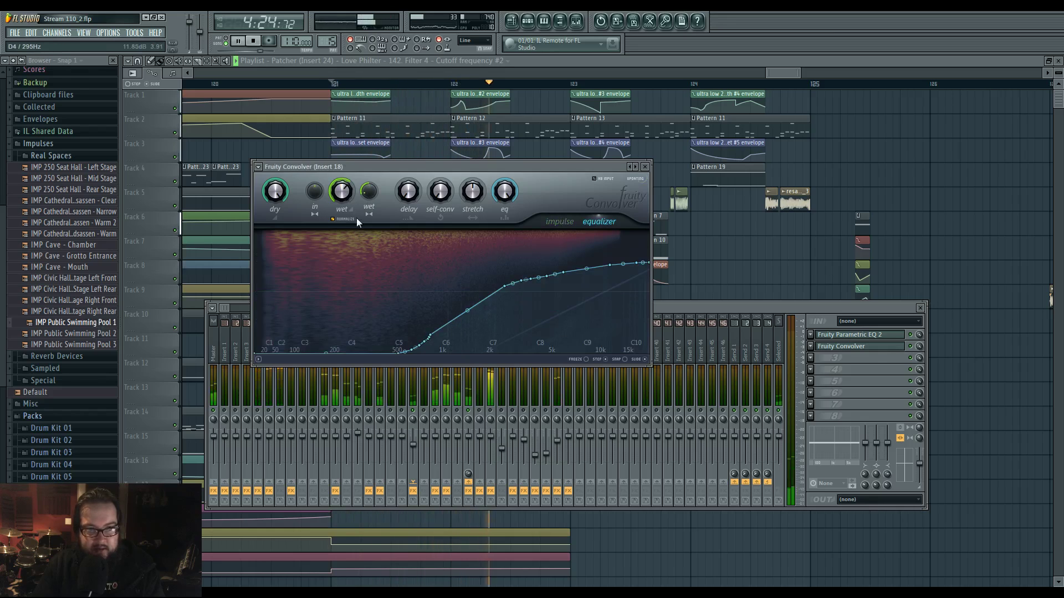
left_click_drag(485, 317, 646, 237)
mouse_move(513, 326)
left_mouse_down()
mouse_move(566, 305)
mouse_move(647, 238)
left_mouse_up()
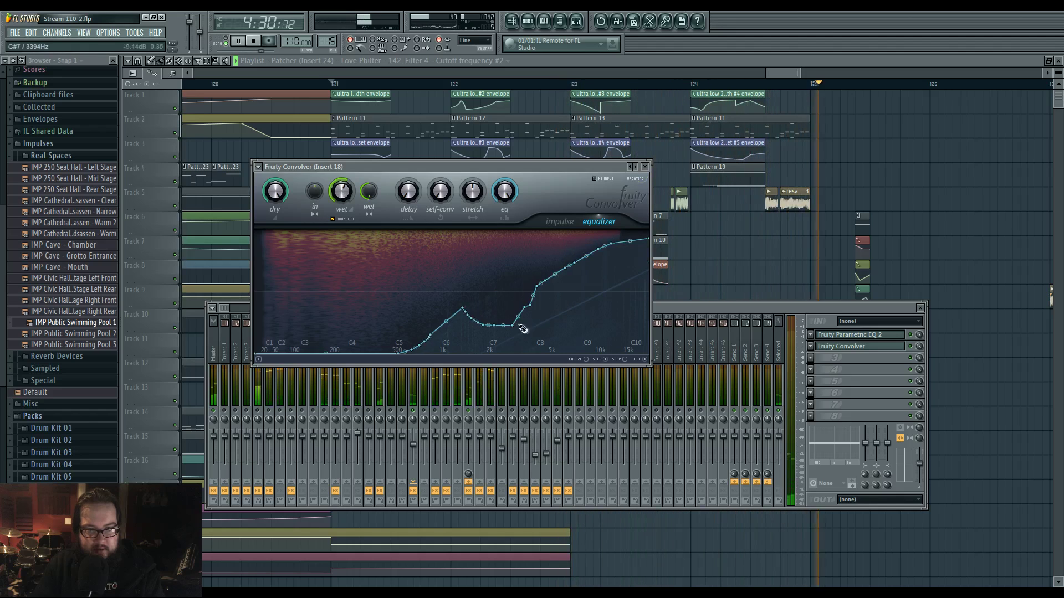
left_click_drag(532, 328, 442, 358)
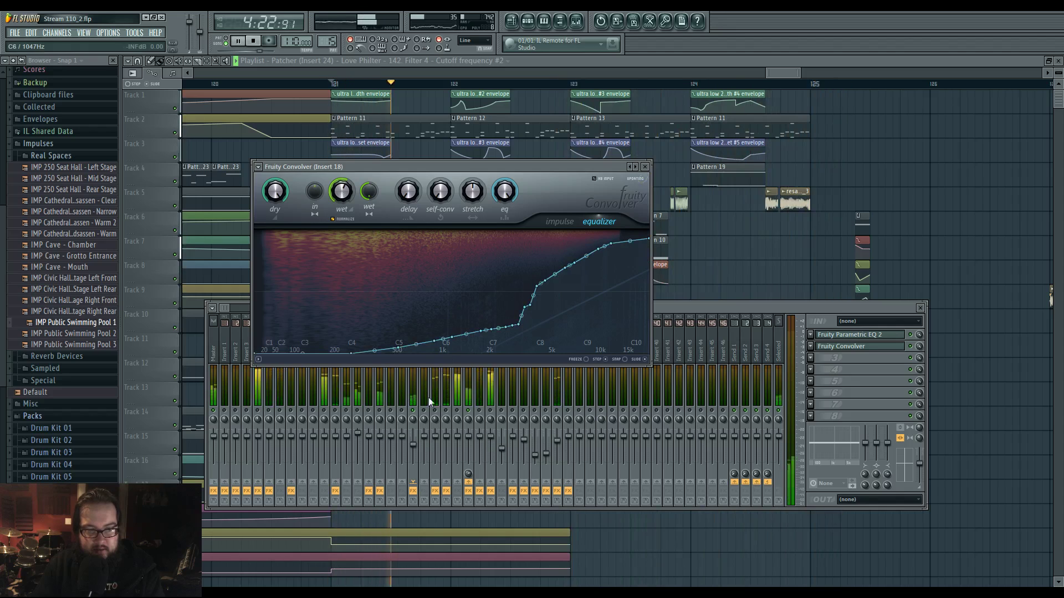
Raise band 7 of Fruity Parametric EQ 2 on Insert 18, then close the mixer and stop playback.
left_click(859, 335)
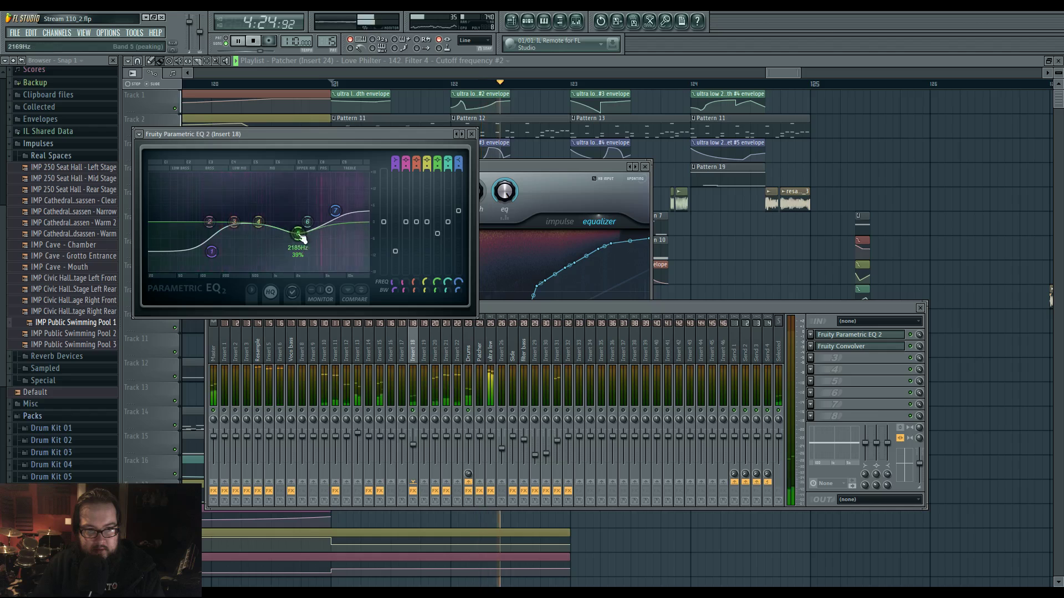
left_click_drag(335, 211, 342, 198)
left_click(502, 191)
left_click(413, 418)
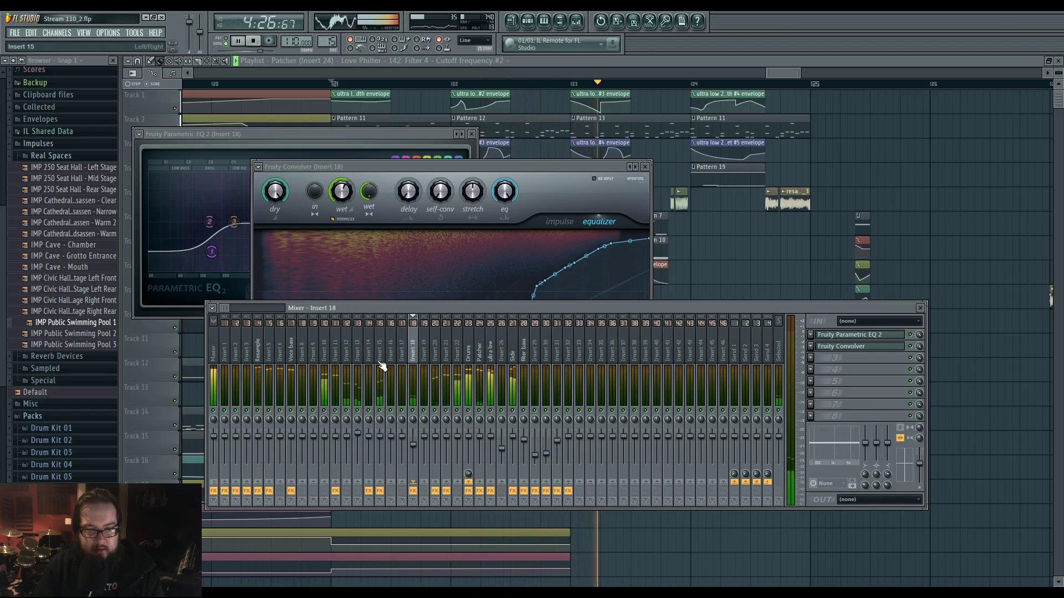
key("F12")
key("space")
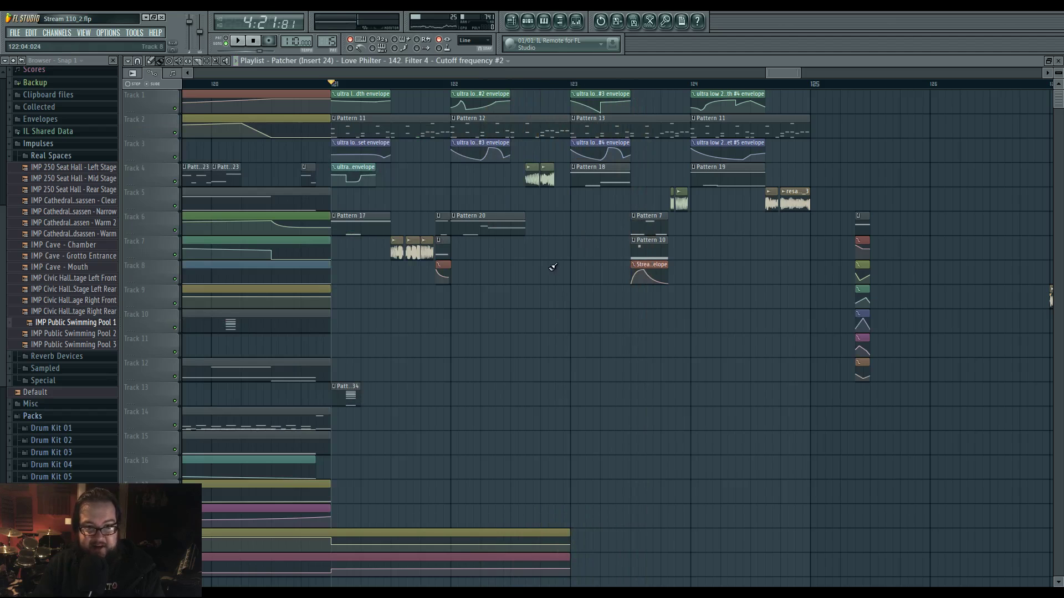
Place a resample 3_3 clip on Track 16 right after Pattern 20 and cut off everything past bar 123.
scroll(827, 281, "down", 3)
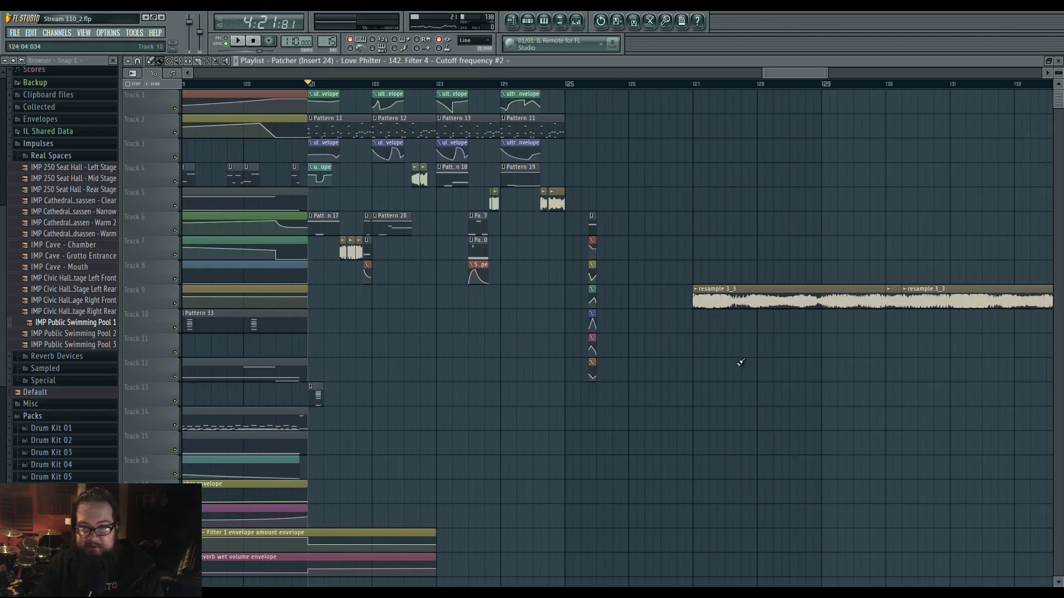
scroll(421, 376, "up", 5)
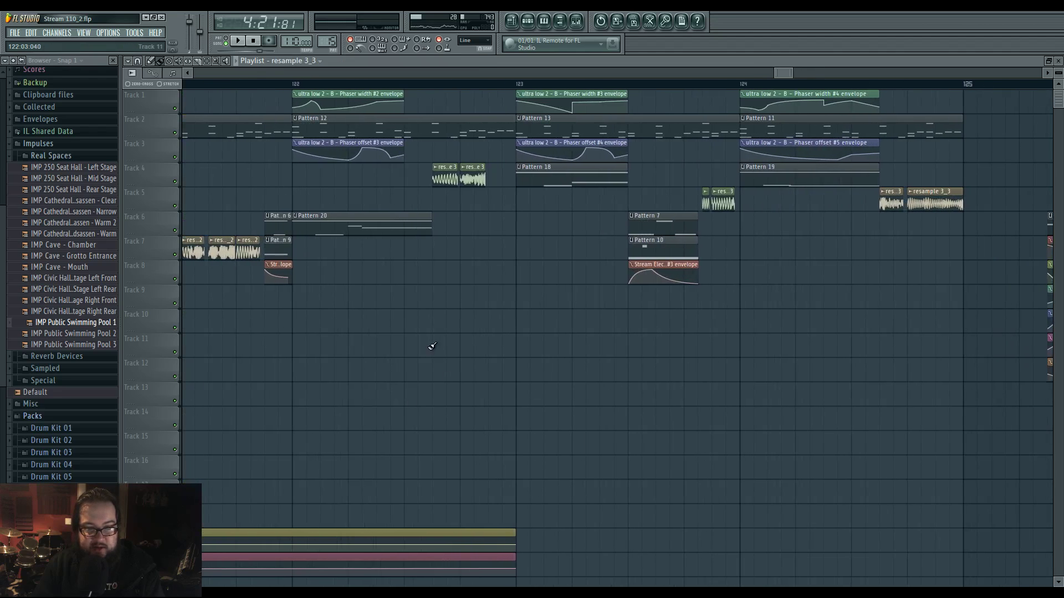
left_click(438, 468)
right_click(475, 398)
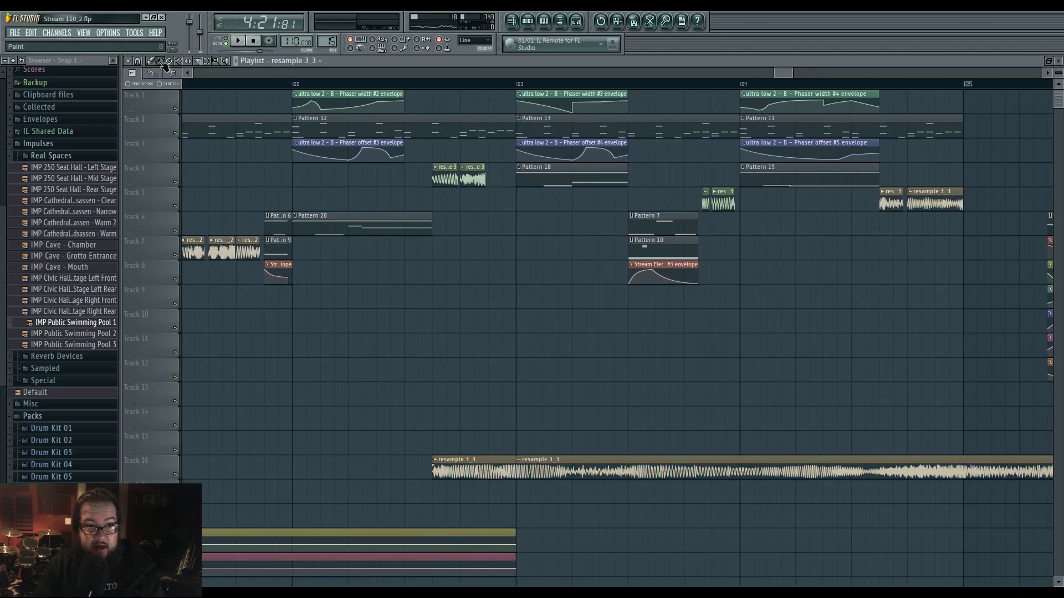
right_click(682, 469)
Play the drop from bar 122 to audition the new resample slice on Track 16.
scroll(634, 301, "left", 4)
scroll(480, 300, "right", 3)
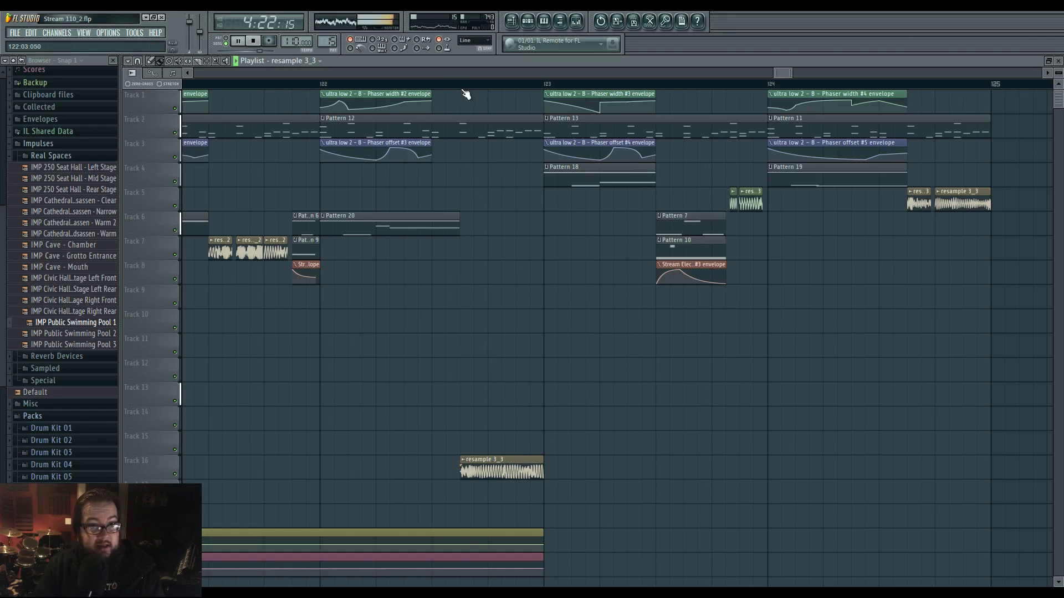
left_click(323, 86)
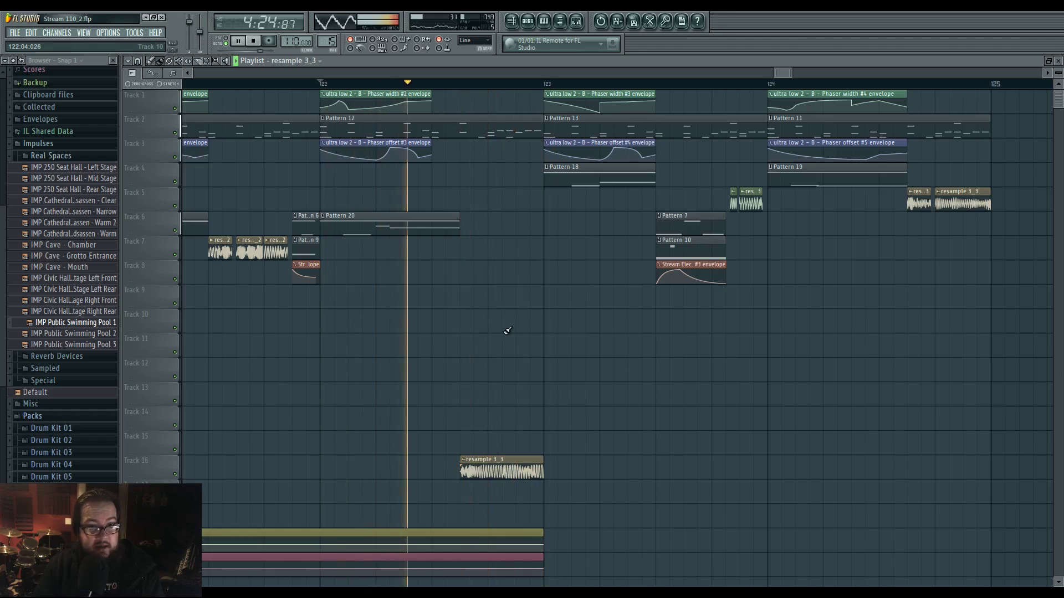
key("space")
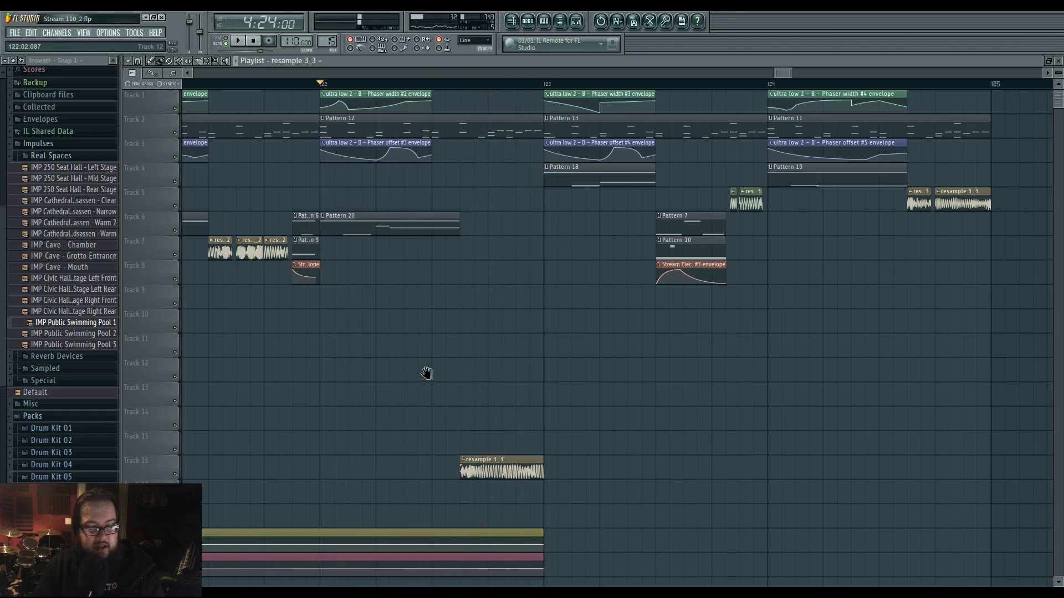
Play from bar 117 through the build-up into the drop to judge the resample slice in context.
scroll(477, 379, "left", 3)
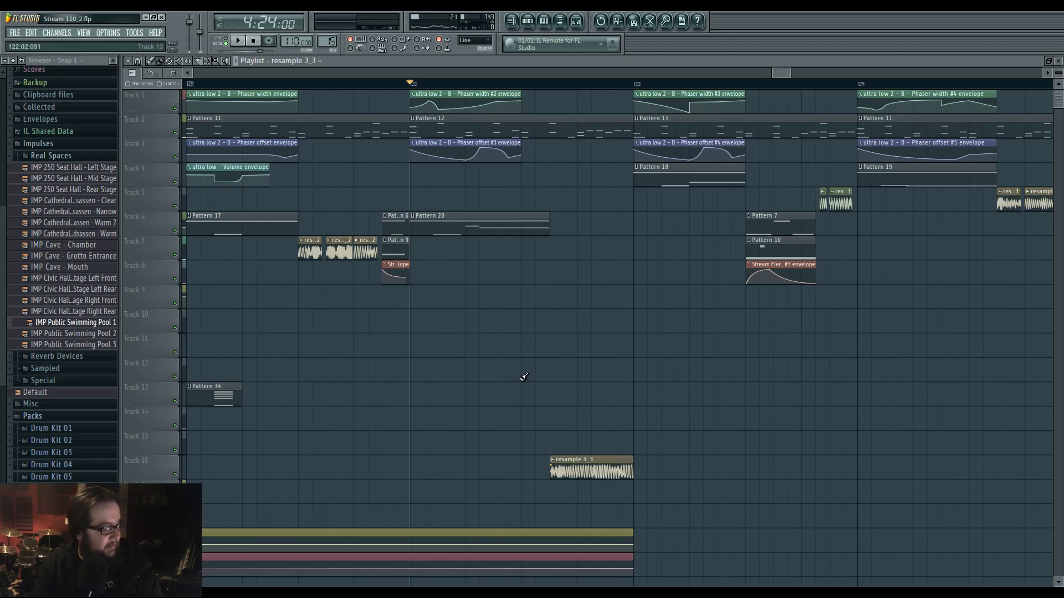
scroll(524, 377, "down", 4)
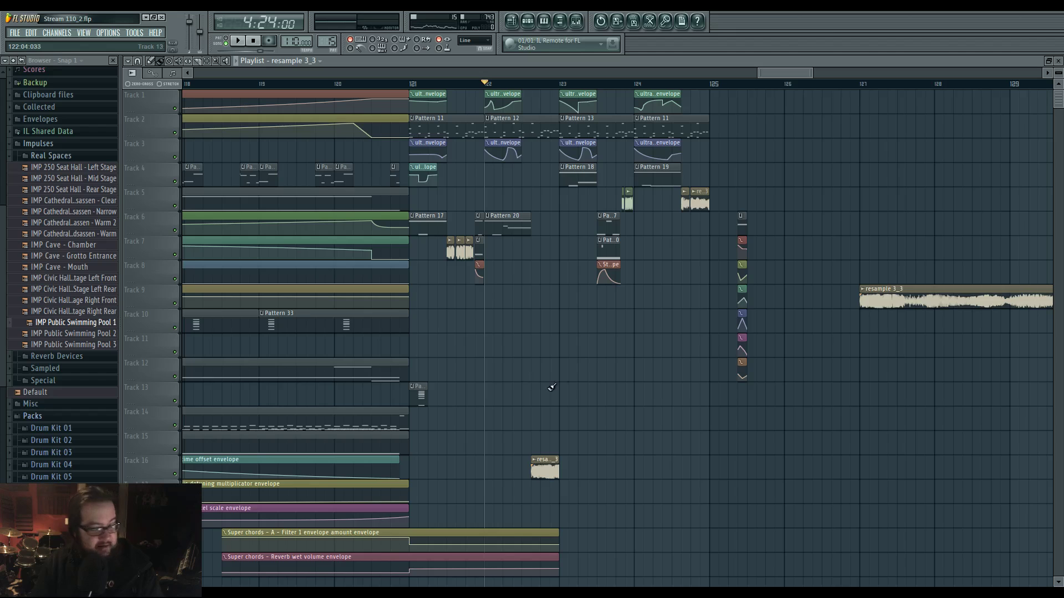
scroll(392, 138, "down", 4)
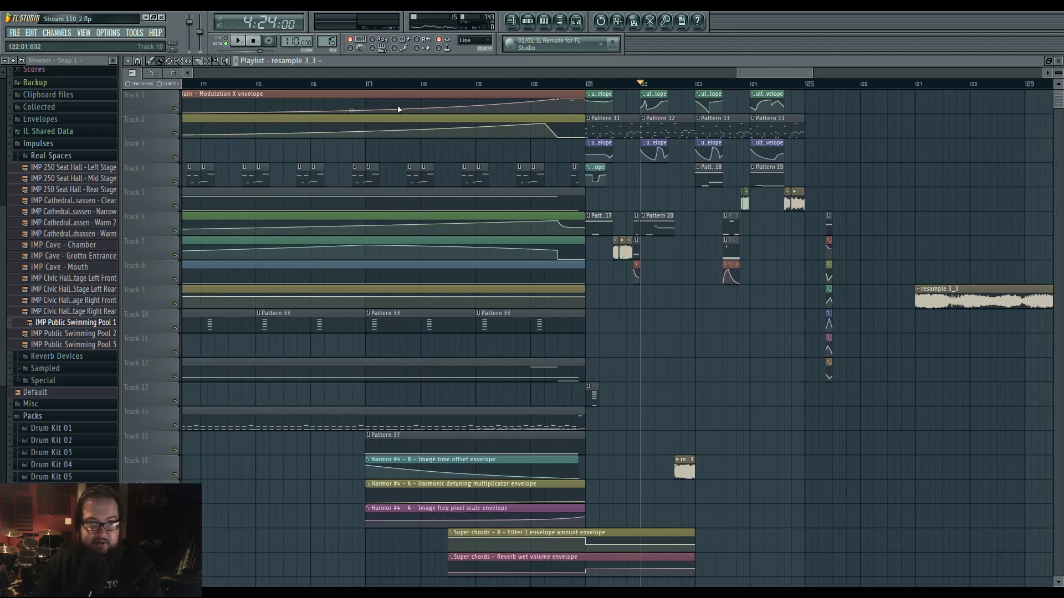
key("space")
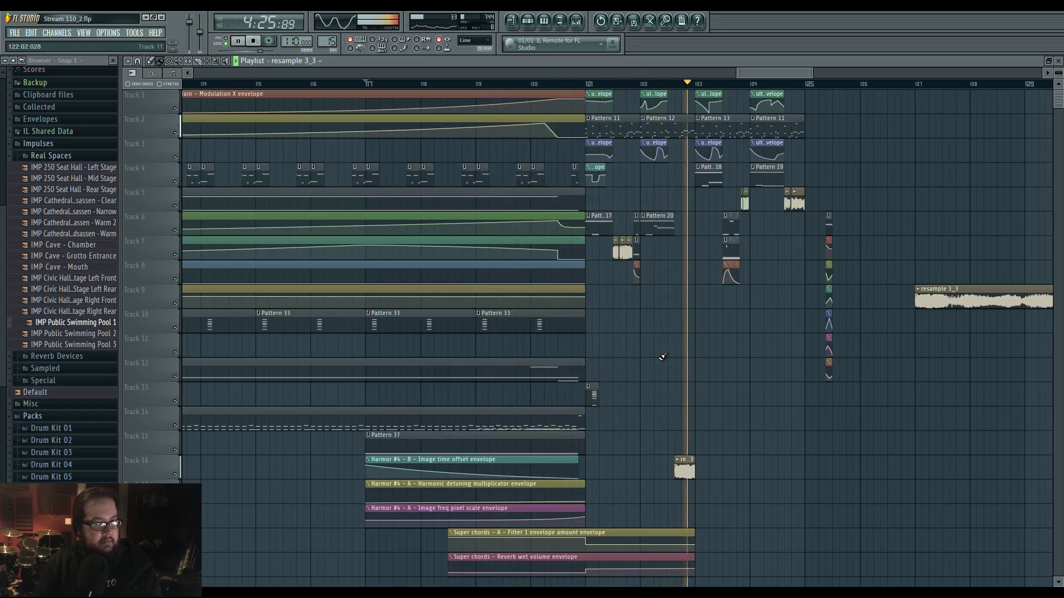
scroll(668, 355, "up", 1)
scroll(671, 353, "up", 4)
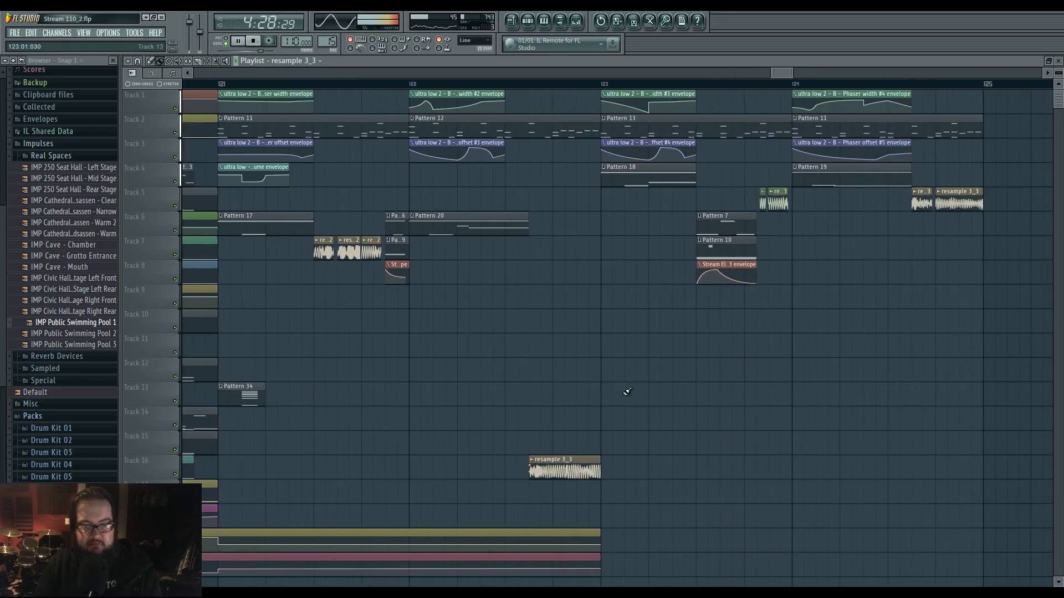
key("space")
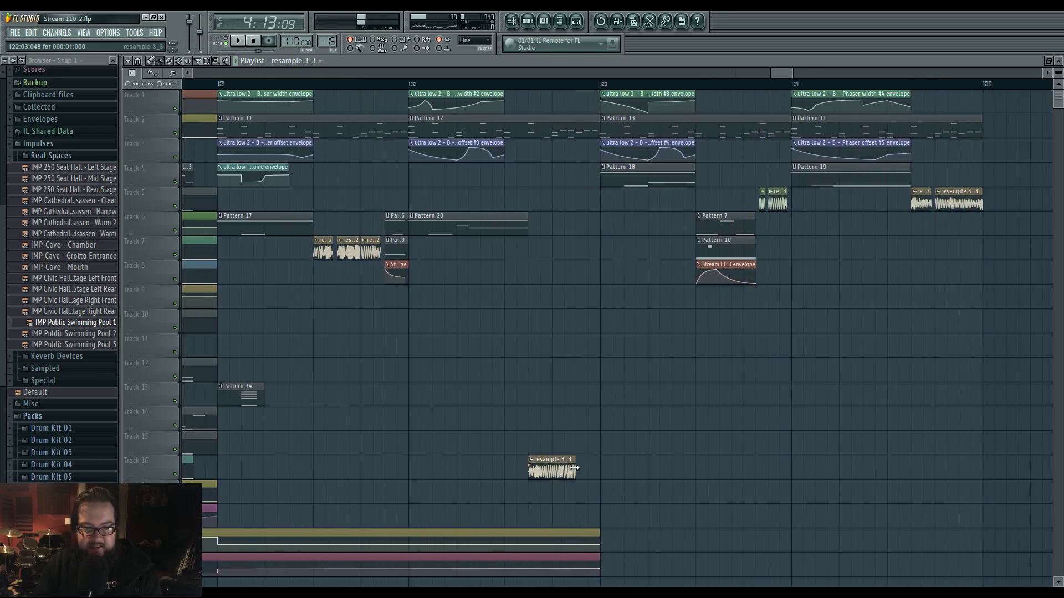
Split the Track 16 resample clip into two slices before bar 123 and slip the second slice's audio while soloing the track.
scroll(574, 469, "up", 3)
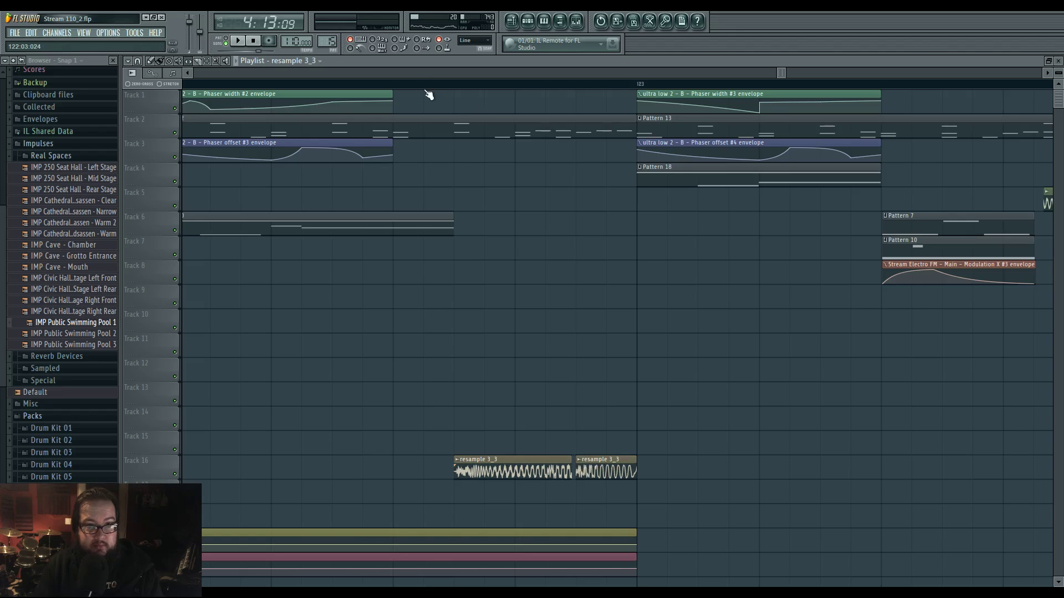
key("space")
left_click(177, 474, "ctrl")
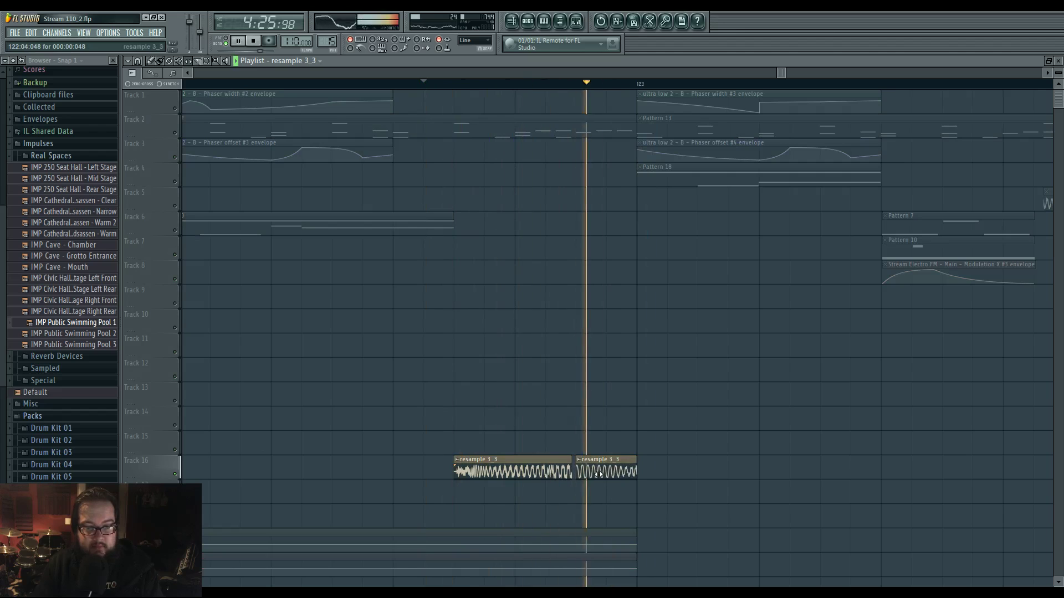
key("space")
key("space")
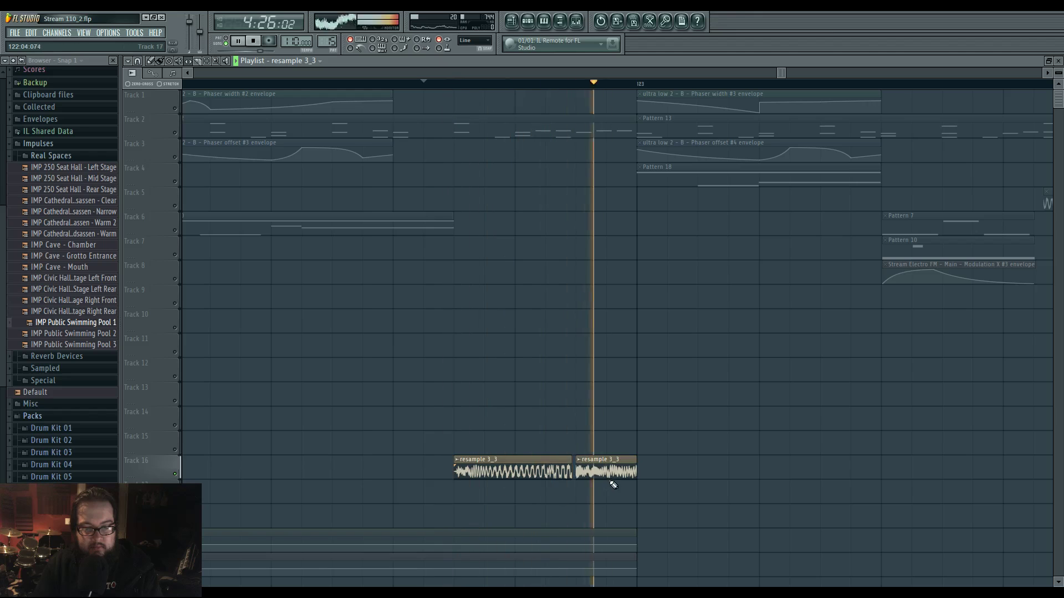
key("space")
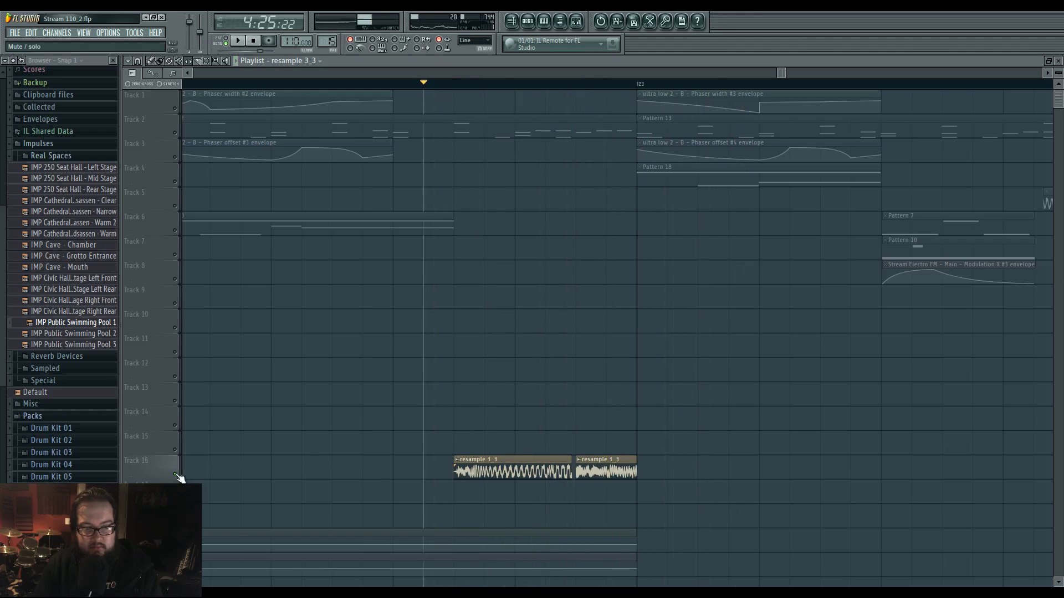
Unsolo Track 16 and replay the drop from bar 121 to check the two resample slices in the mix.
key("space")
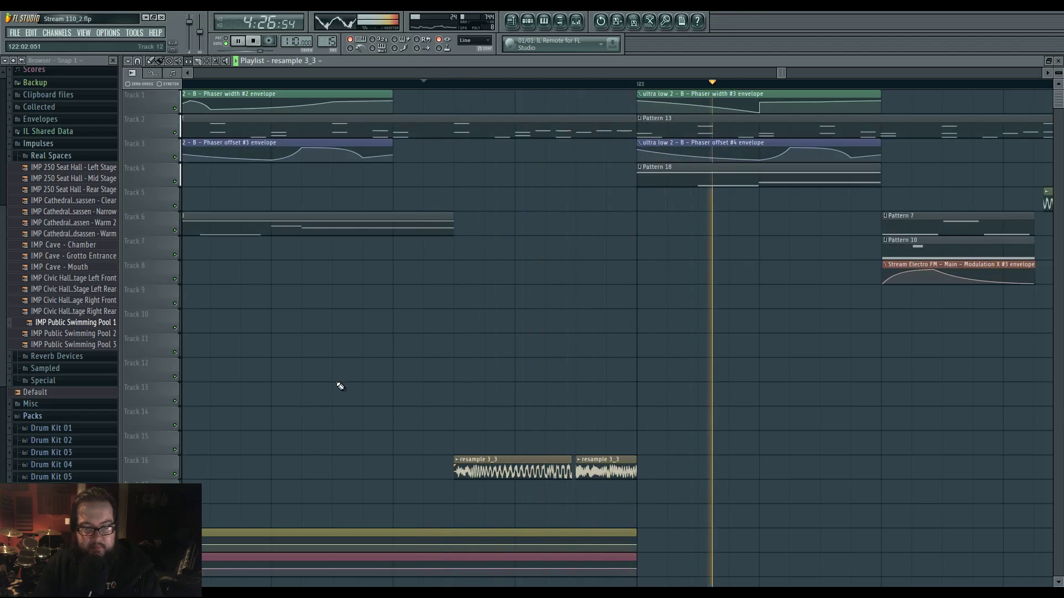
scroll(340, 386, "down", 8)
key("space")
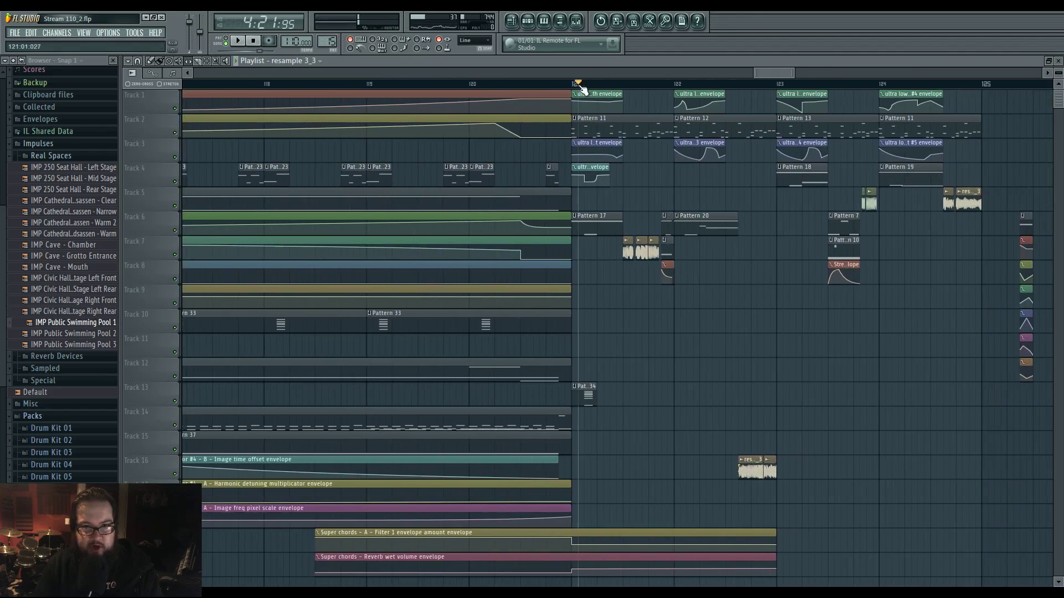
key("space")
scroll(542, 333, "up", 2)
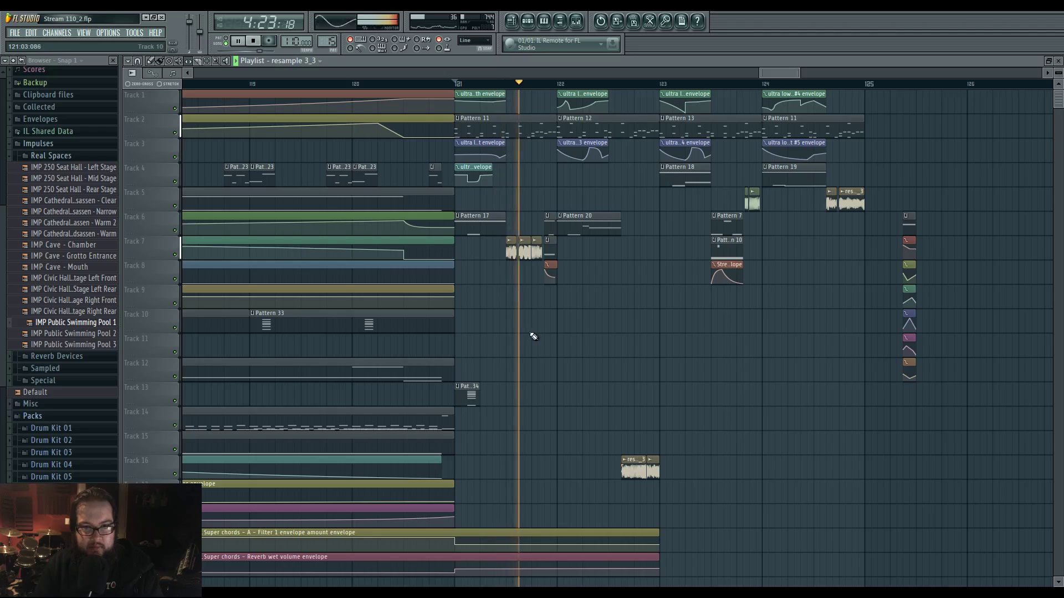
Play through the arrangement in bars 121 to 124, following the bass patterns, and restart playback from bar 124.
scroll(507, 354, "up", 3)
scroll(508, 354, "up", 2)
key("space")
scroll(532, 341, "down", 2)
key("space")
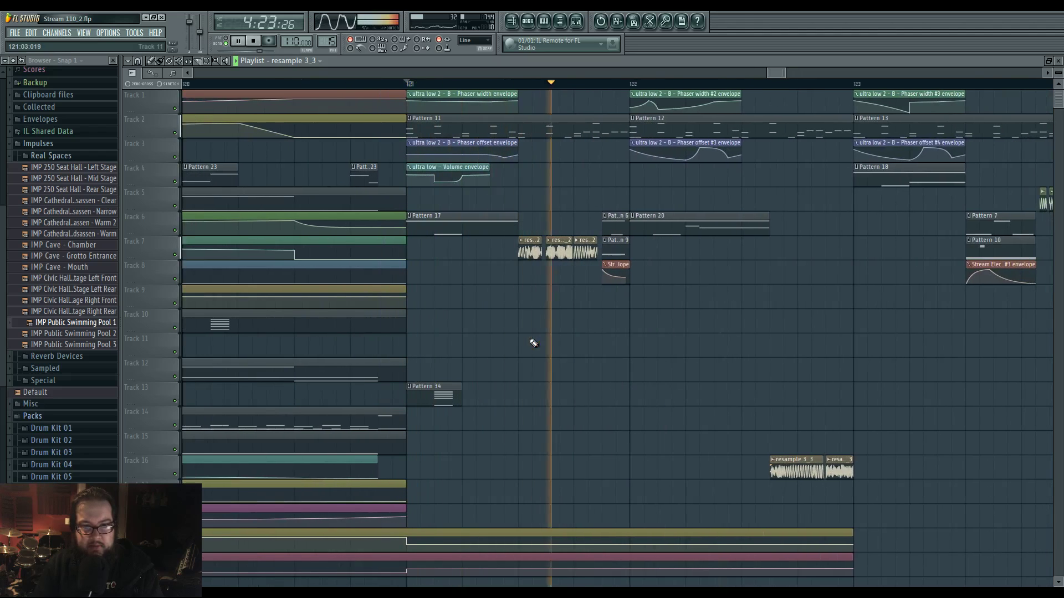
scroll(567, 359, "right", 3)
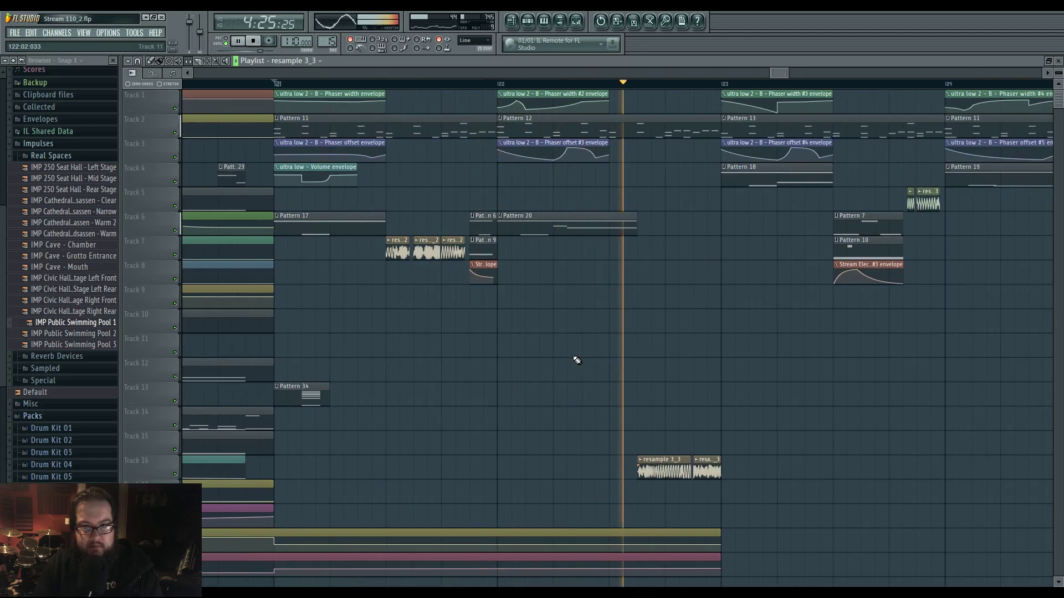
scroll(720, 355, "right", 3)
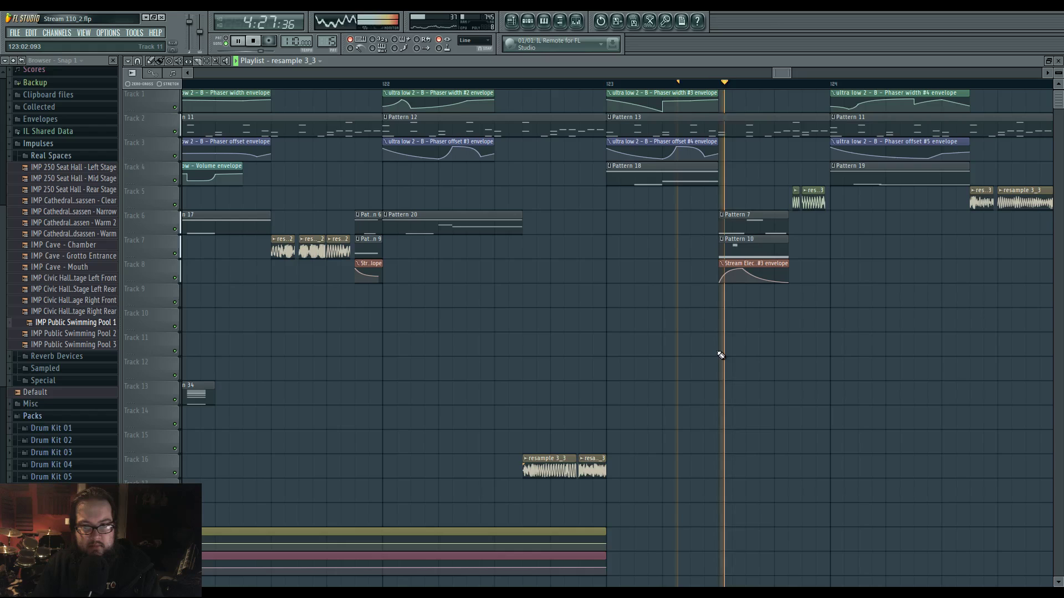
scroll(791, 352, "down", 1)
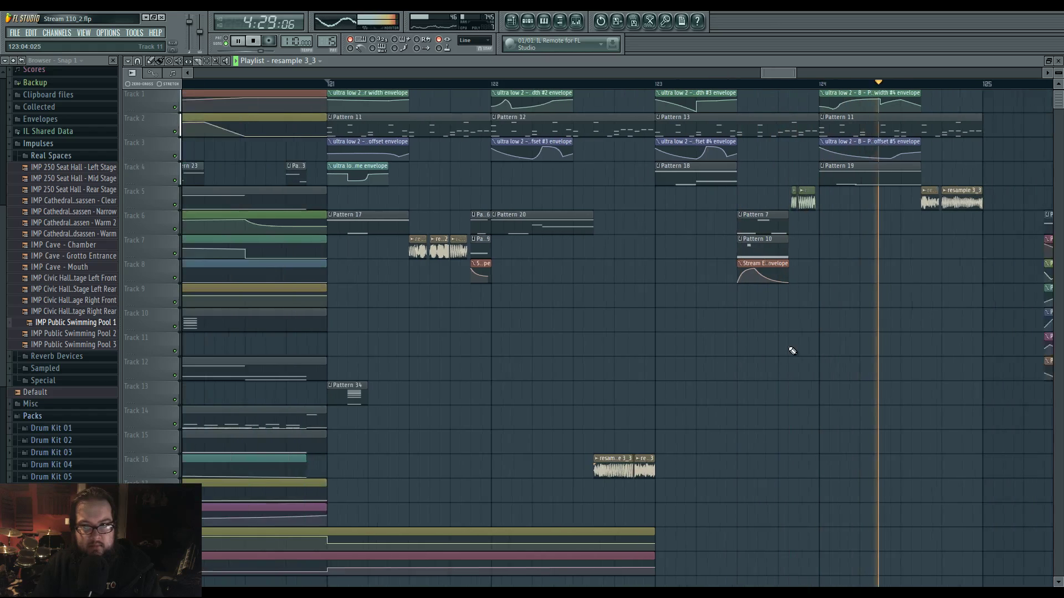
scroll(793, 351, "down", 2)
left_click(820, 84)
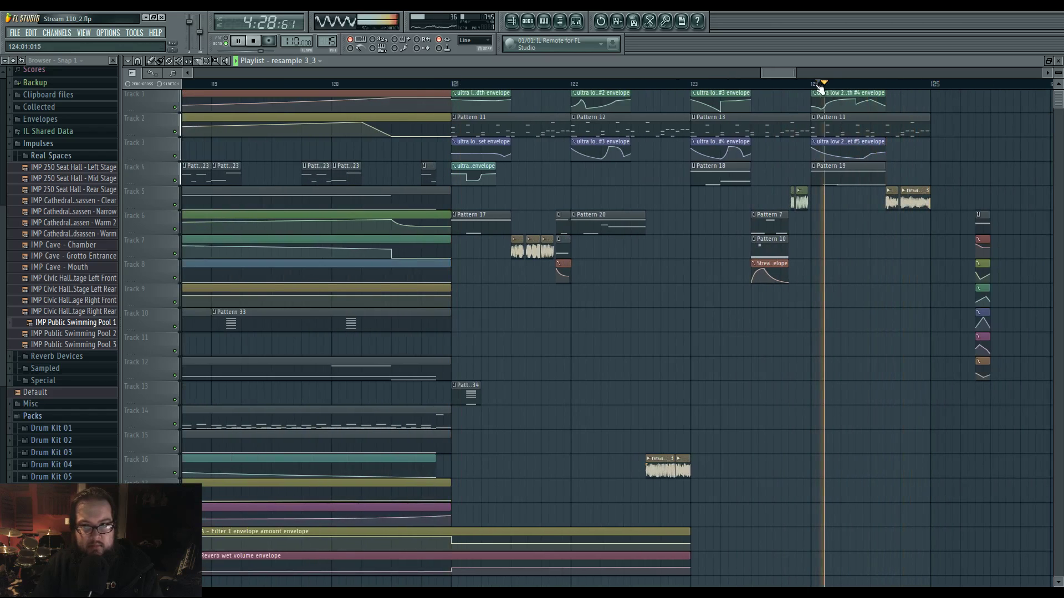
Try a shorter G#4 note in Pattern 19's ultra low 2 part, listen to it, and restore its original length.
key("F7")
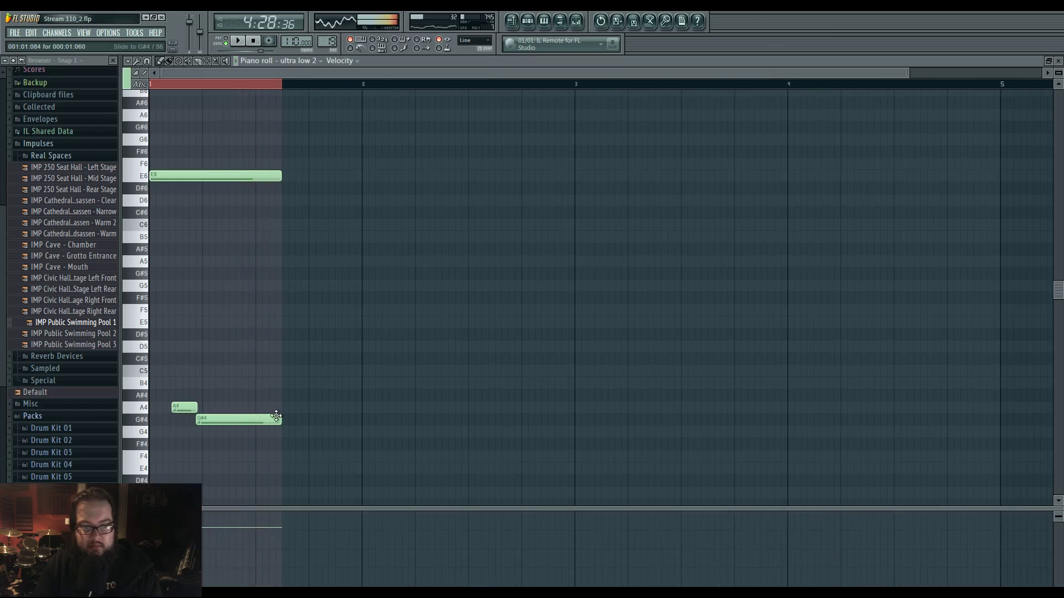
left_click_drag(280, 419, 227, 420)
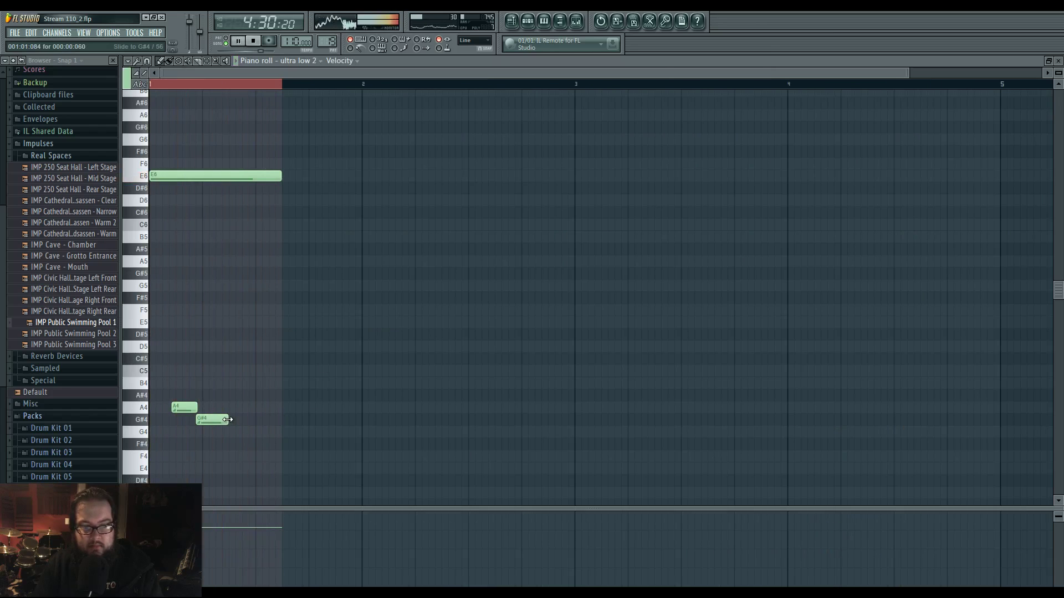
scroll(456, 340, "down", 2)
scroll(173, 351, "up", 5)
scroll(238, 413, "down", 3)
key("space")
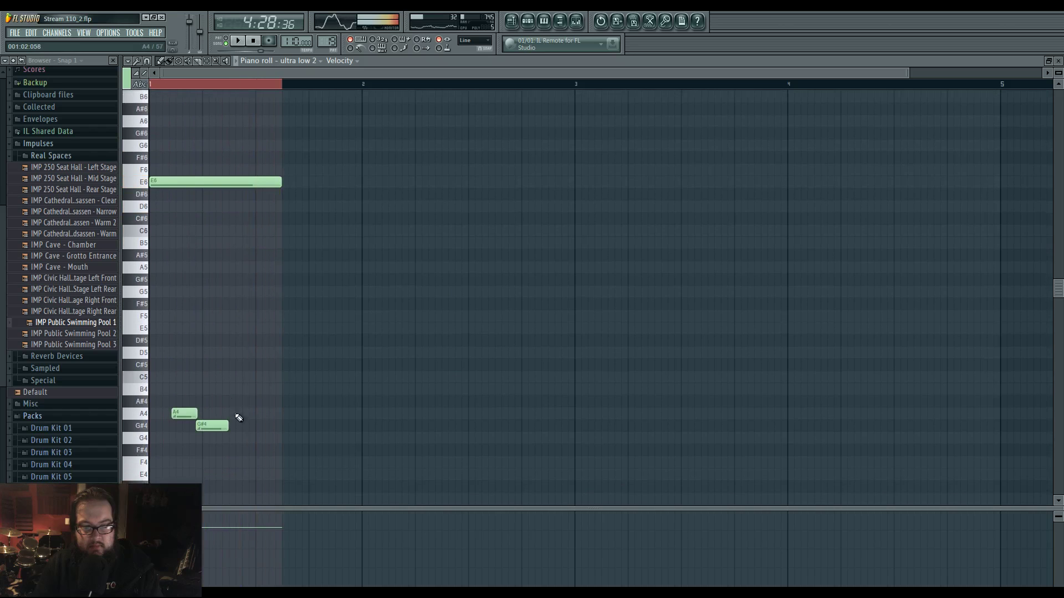
left_click_drag(228, 427, 278, 429)
key("space")
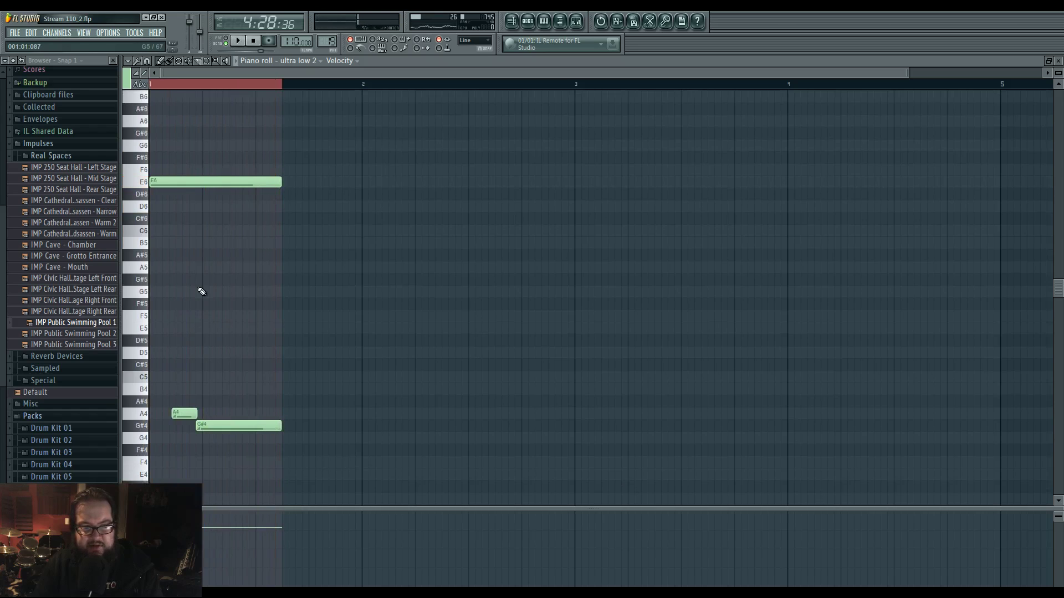
Compare parts A and B of the ultra low 2 synth and set part B's pitch frequency to 2.0000/8.
double_click(181, 418)
left_click(304, 378)
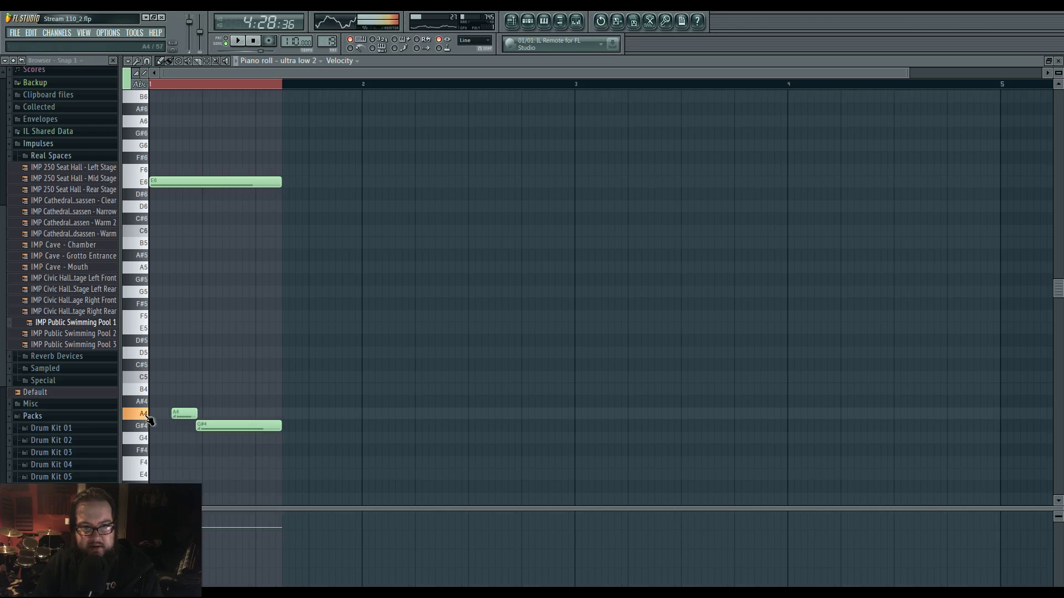
left_click(528, 22)
left_click(521, 308)
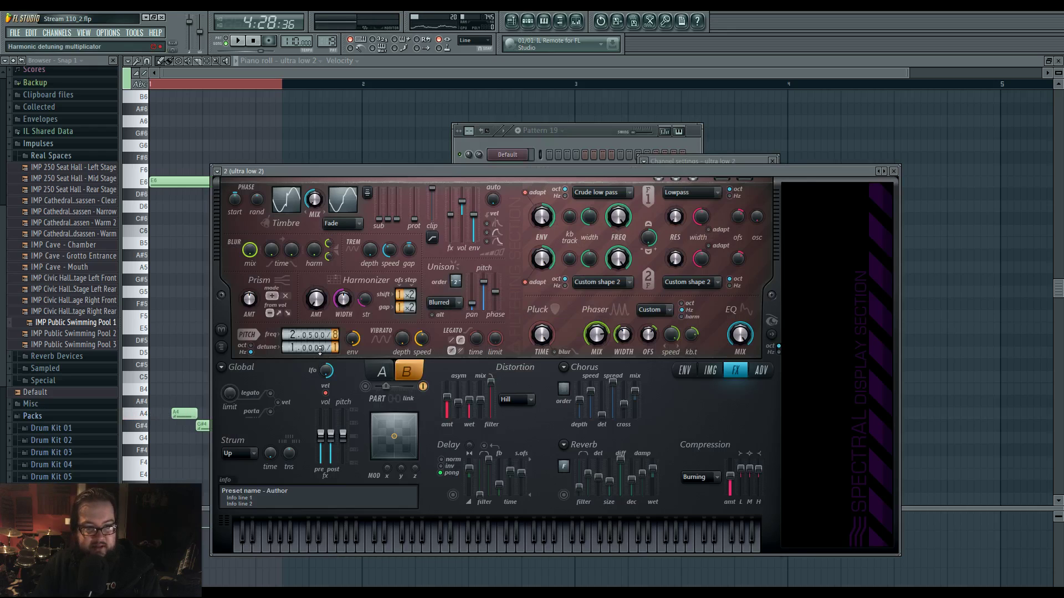
left_click(383, 373)
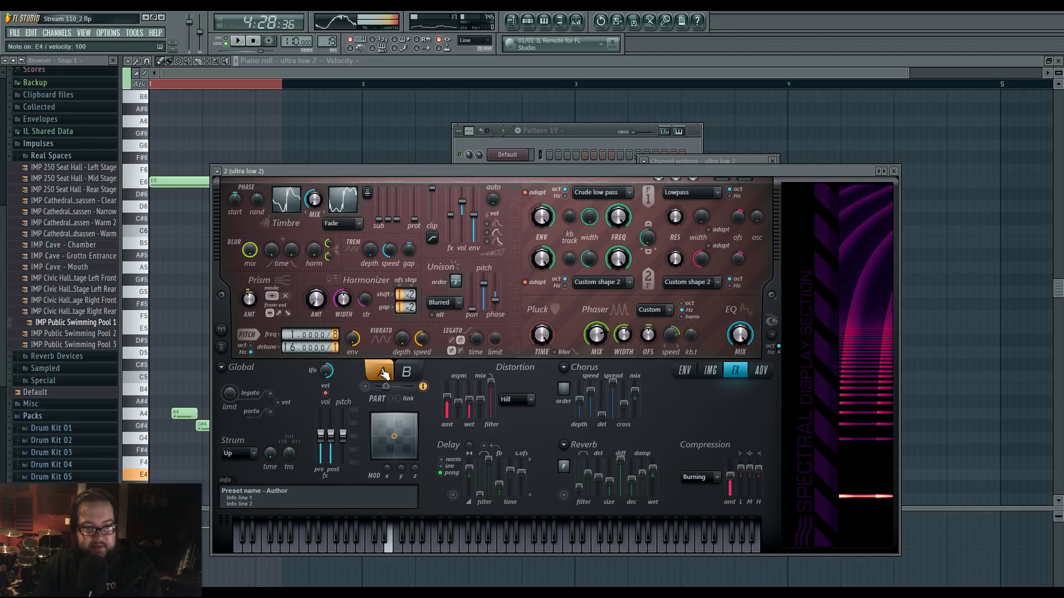
left_click(408, 372)
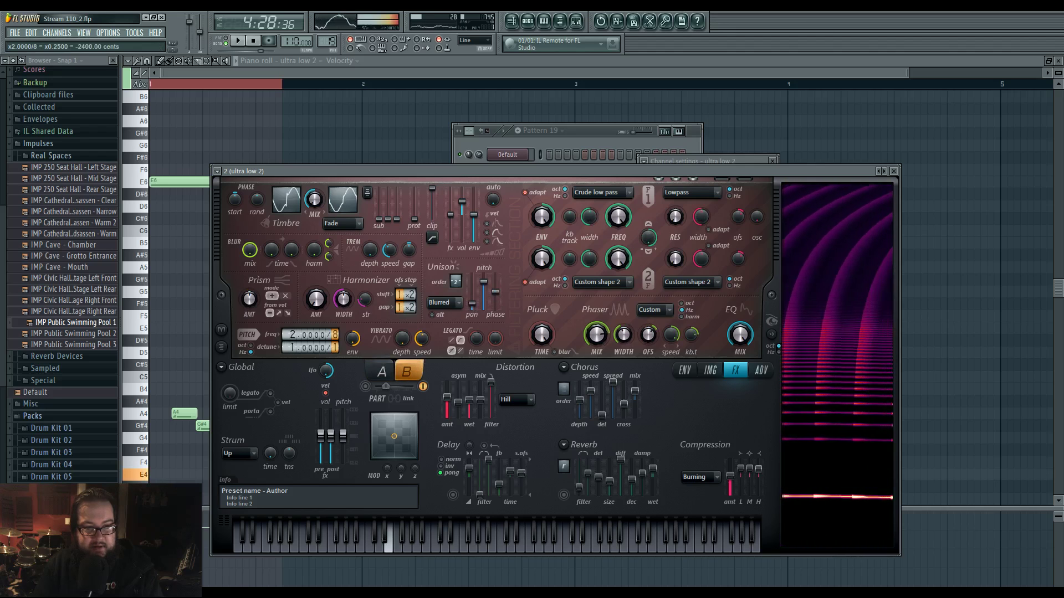
left_click(381, 373)
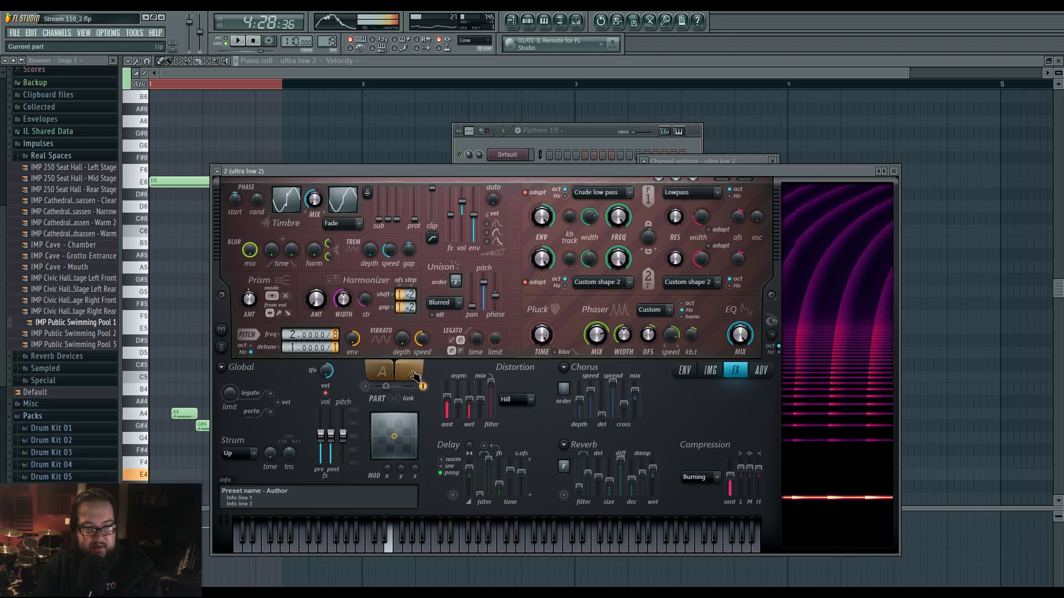
Listen to the bass notes of Pattern 19, return to the playlist and replay the section from bar 121.
key("space")
left_click(219, 361)
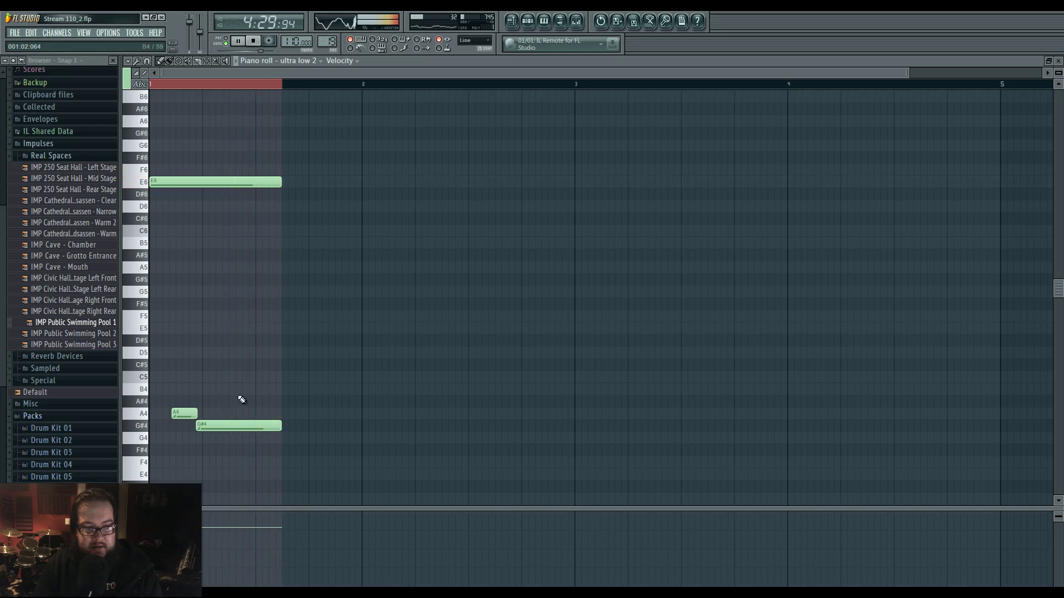
key("l")
key("F5")
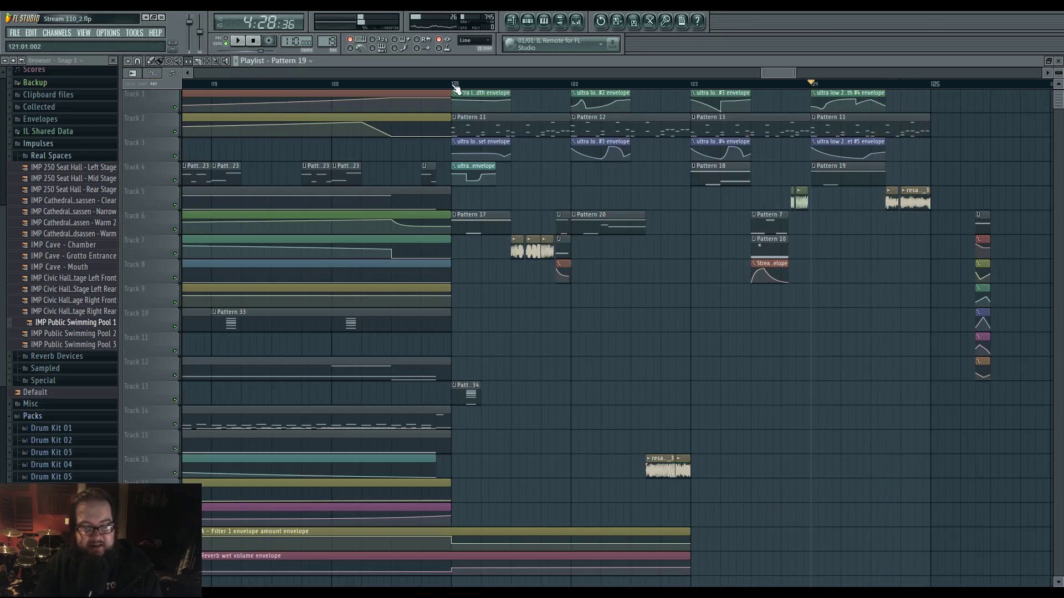
key("space")
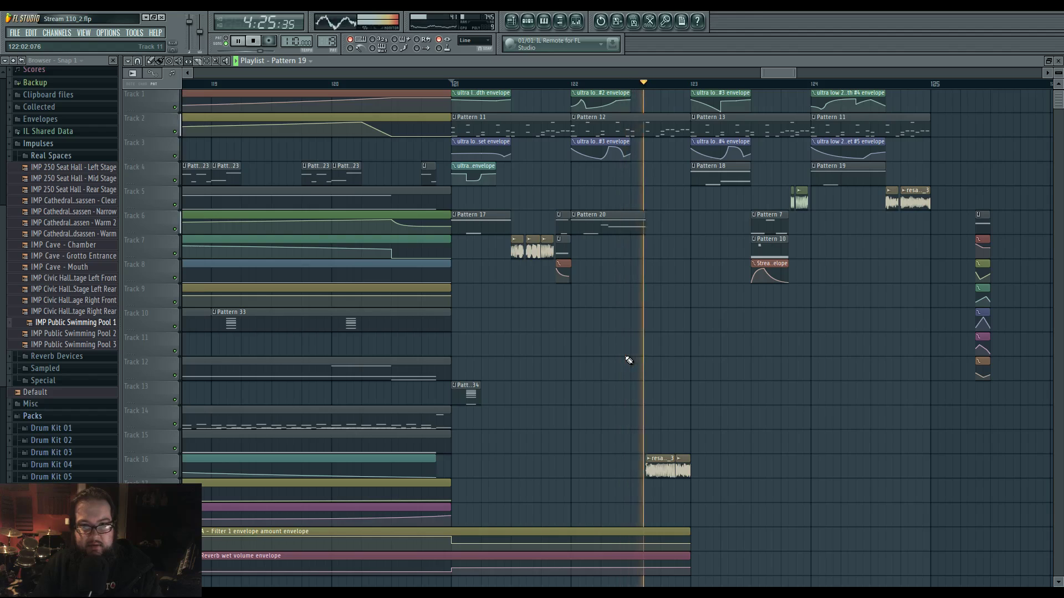
Shorten the G4 note in Pattern 20 to 48 ticks and replay the arrangement from bar 121.
double_click(620, 226)
key("space")
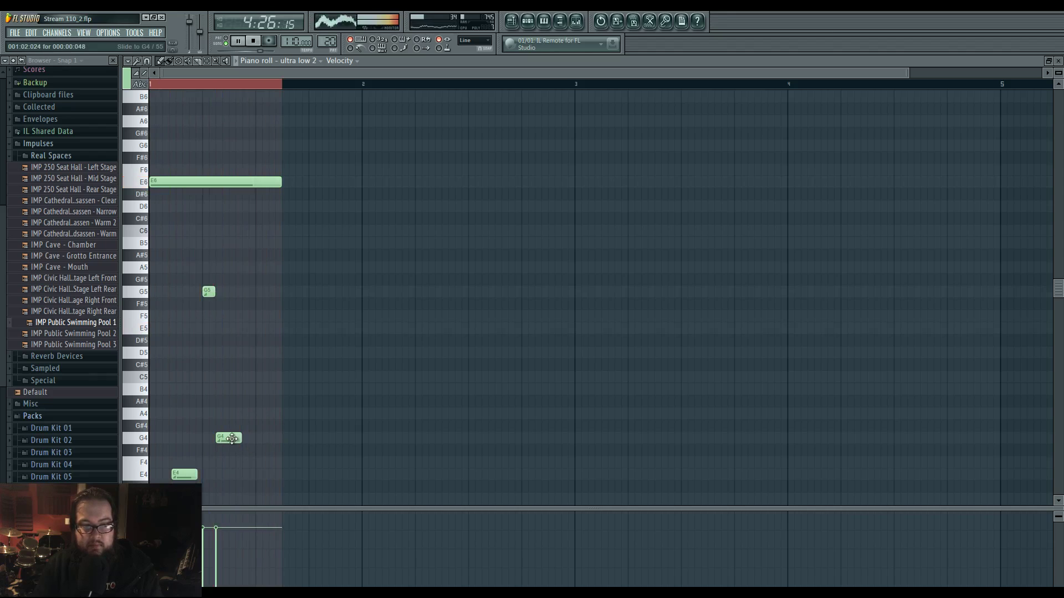
left_click(511, 22)
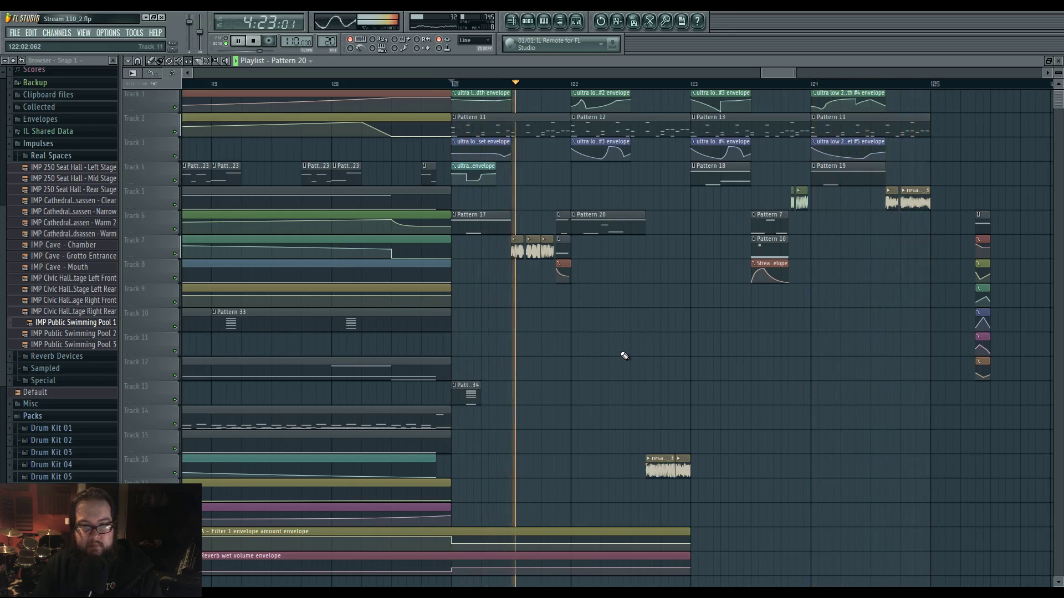
key("space")
key("space")
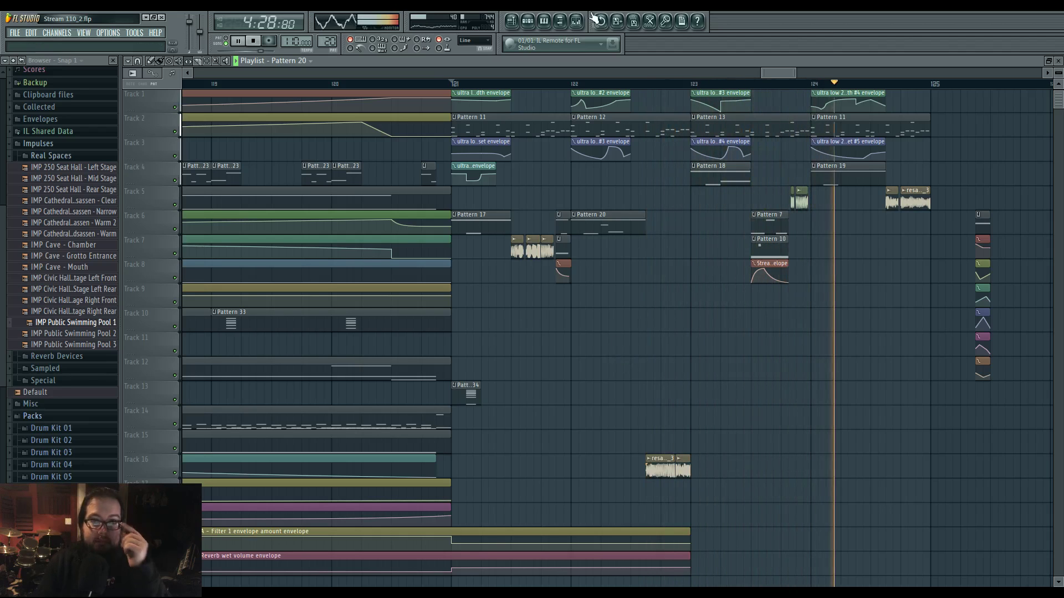
Copy the Fruity Convolver with its settings from mixer Insert 18 to Insert 15 and listen to the result.
key("F9")
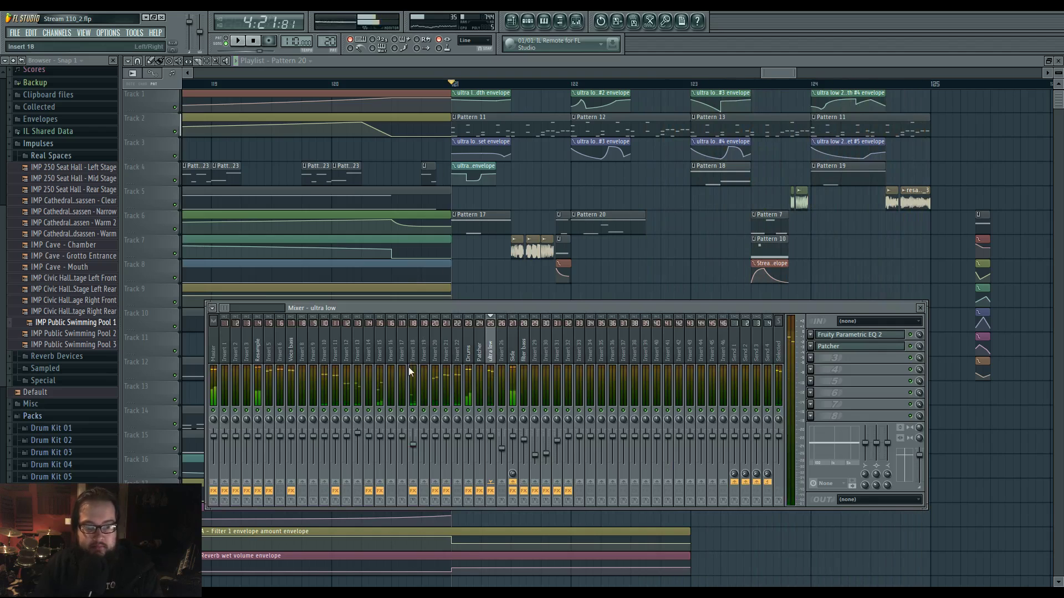
left_click(411, 354)
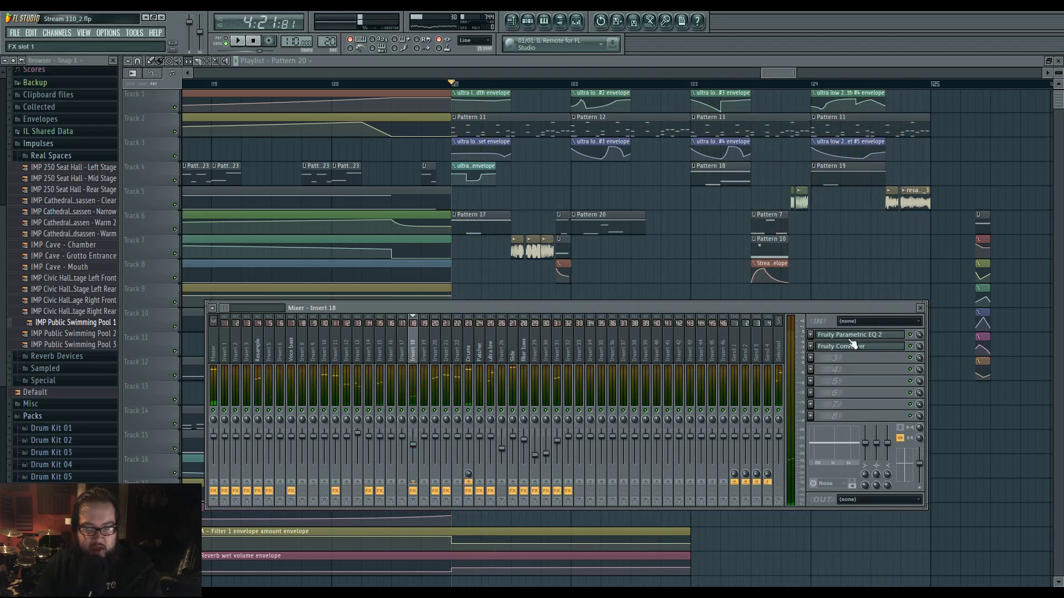
left_click(855, 346)
left_click_drag(411, 167, 574, 161)
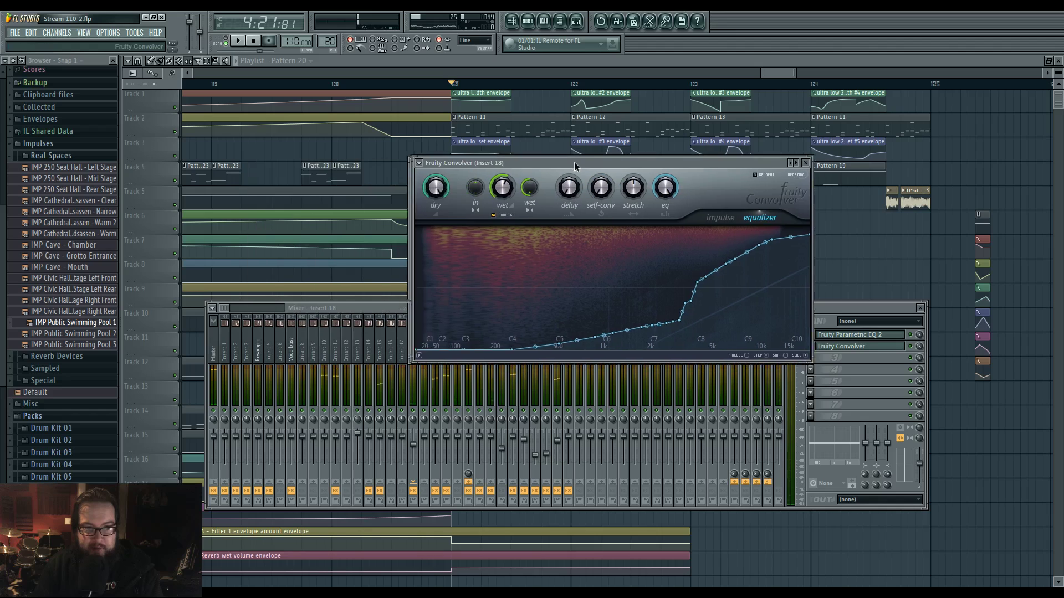
left_click(421, 161)
left_click(443, 212)
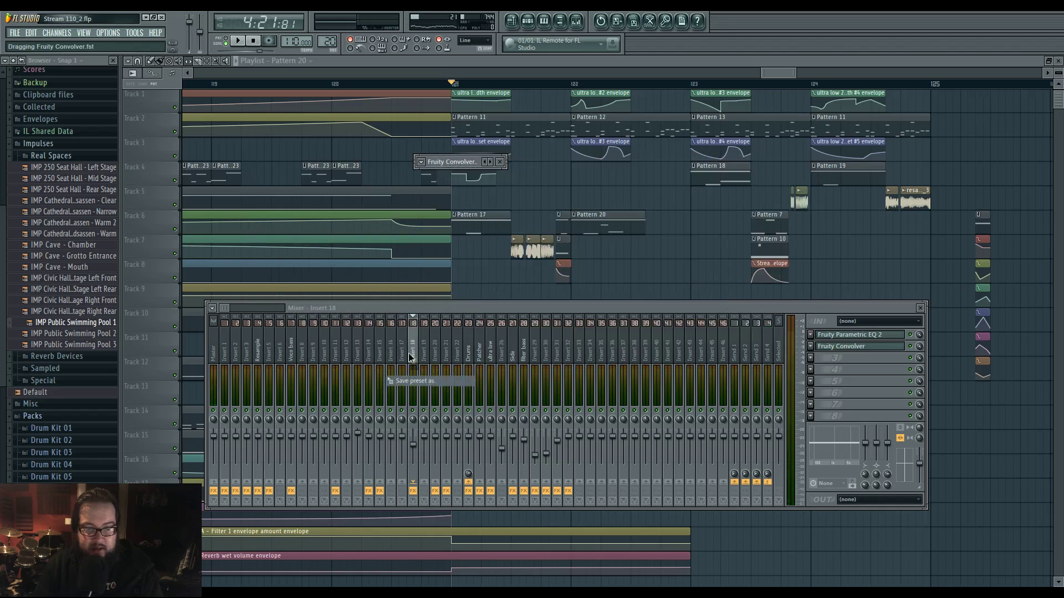
key("space")
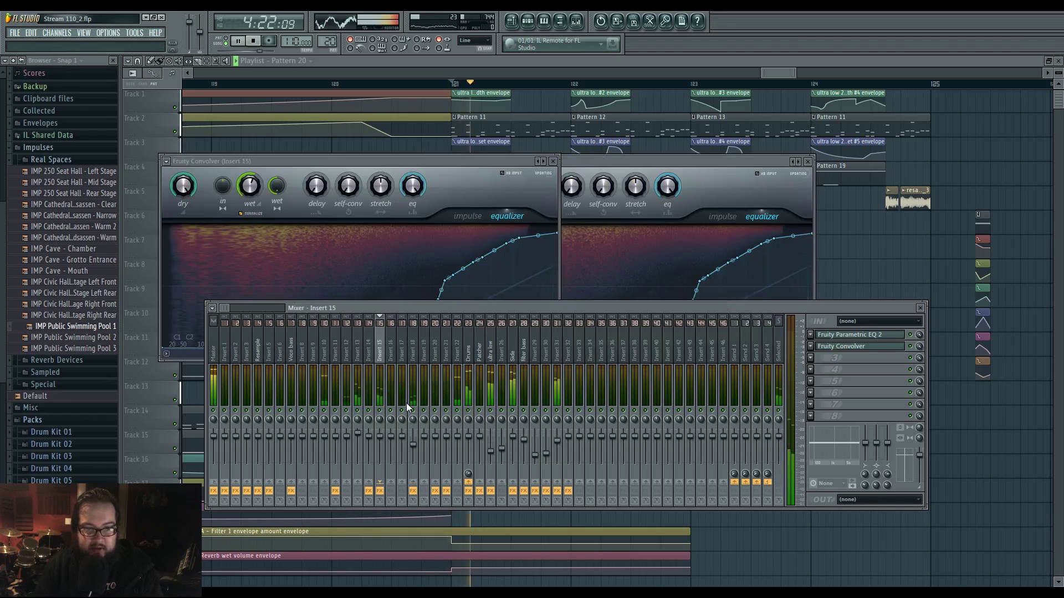
left_click(383, 364)
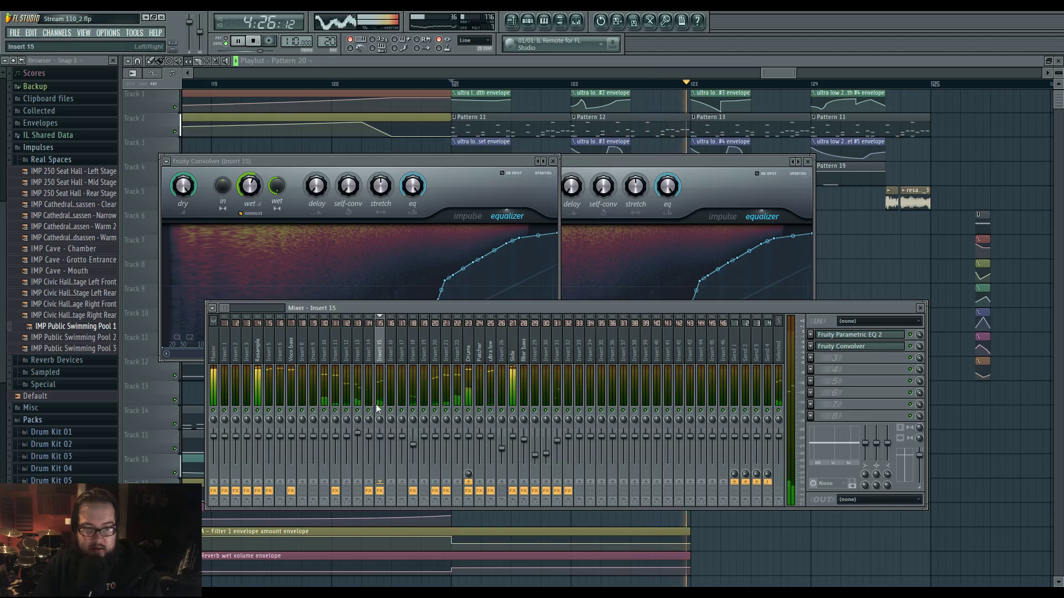
Adjust the master band's compression curve in Maximus on the Drums track while replaying the section.
left_click(471, 359)
left_click(853, 358)
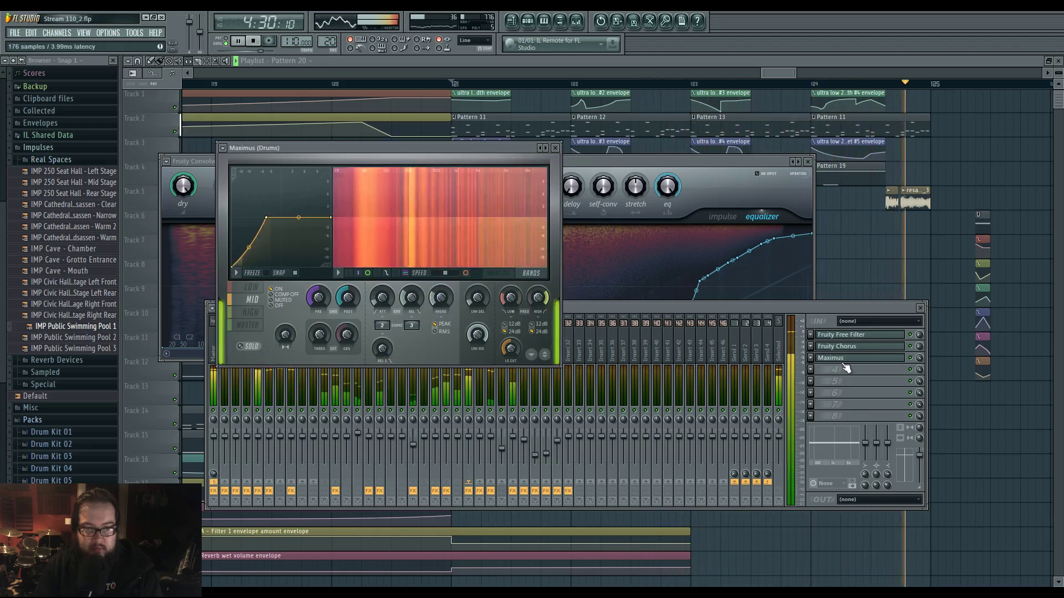
key("space")
key("space")
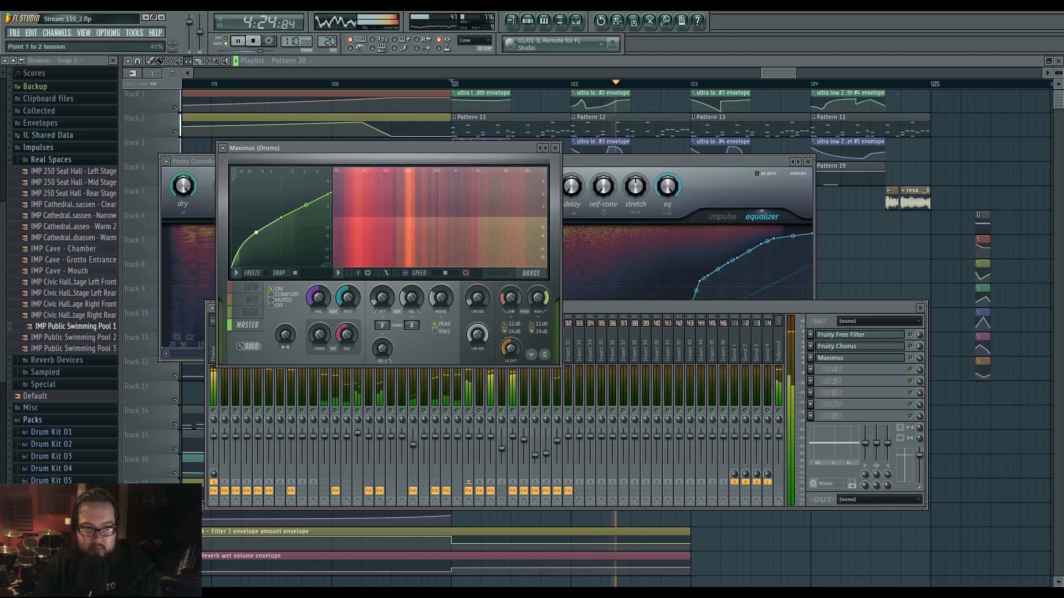
left_click(567, 310)
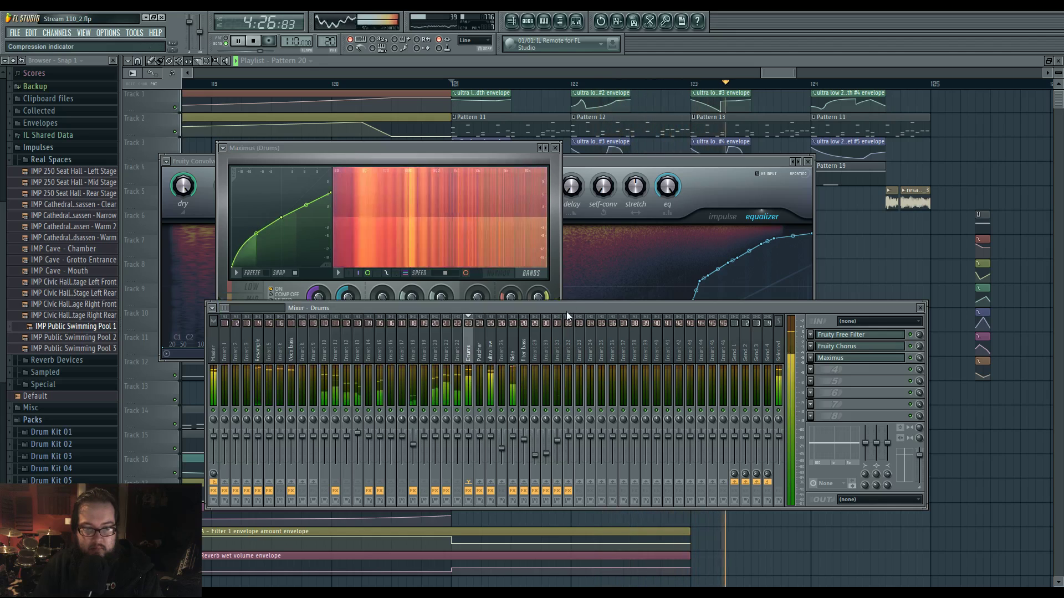
left_click_drag(257, 233, 257, 235)
left_click(591, 315)
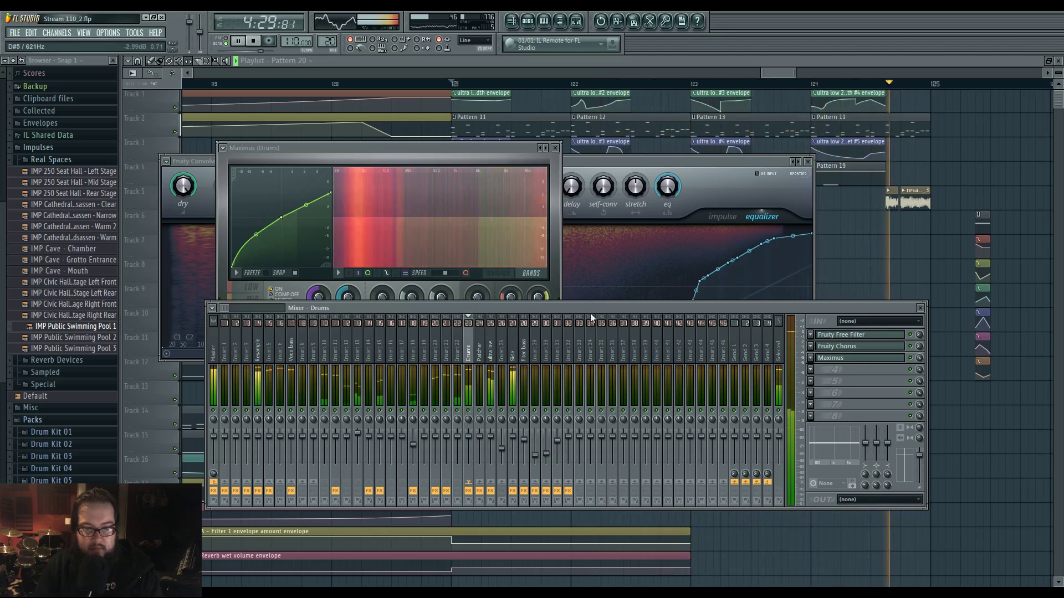
Boost bands 6 and 7 in Insert 11's Parametric EQ 2, shifting band 7 slightly lower in frequency.
left_click(339, 413)
left_click(859, 335)
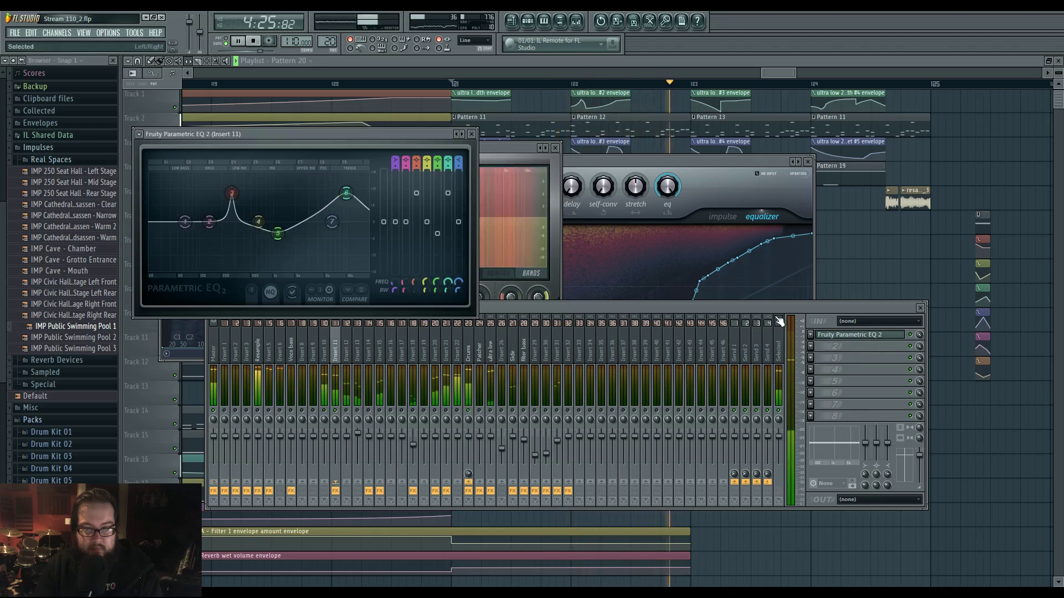
left_click_drag(331, 221, 322, 214)
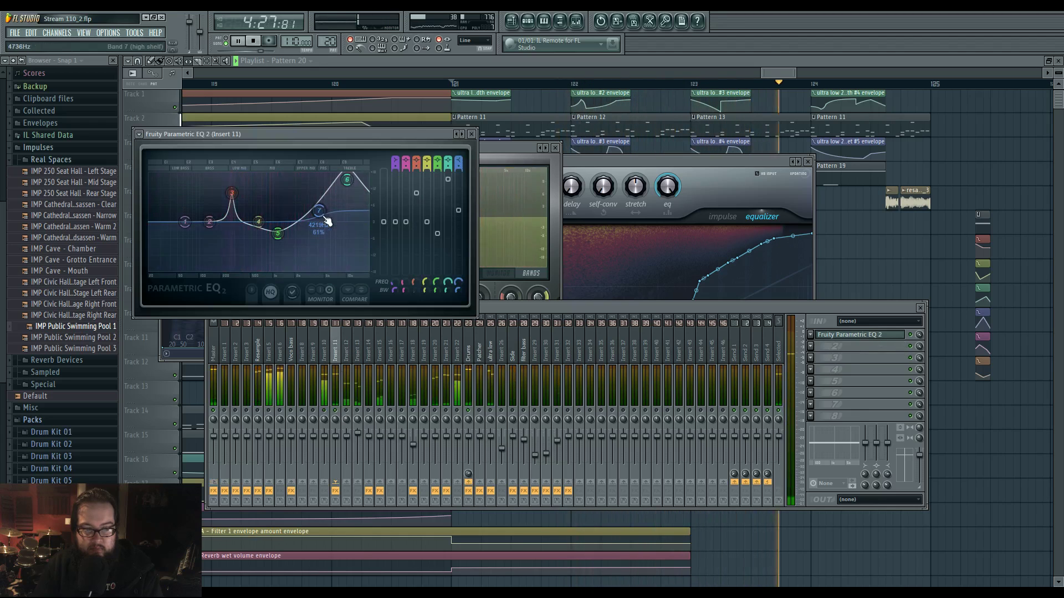
Lower Insert 12's mixer volume to 65% (-8.6 dB) and replay the section.
left_click(352, 417)
left_click(346, 423)
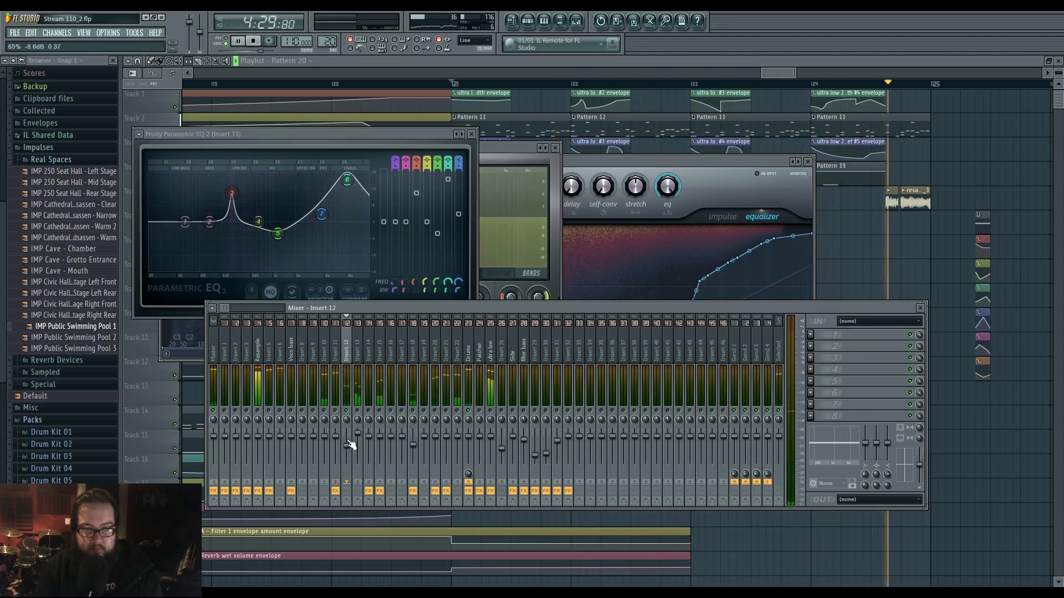
key("space")
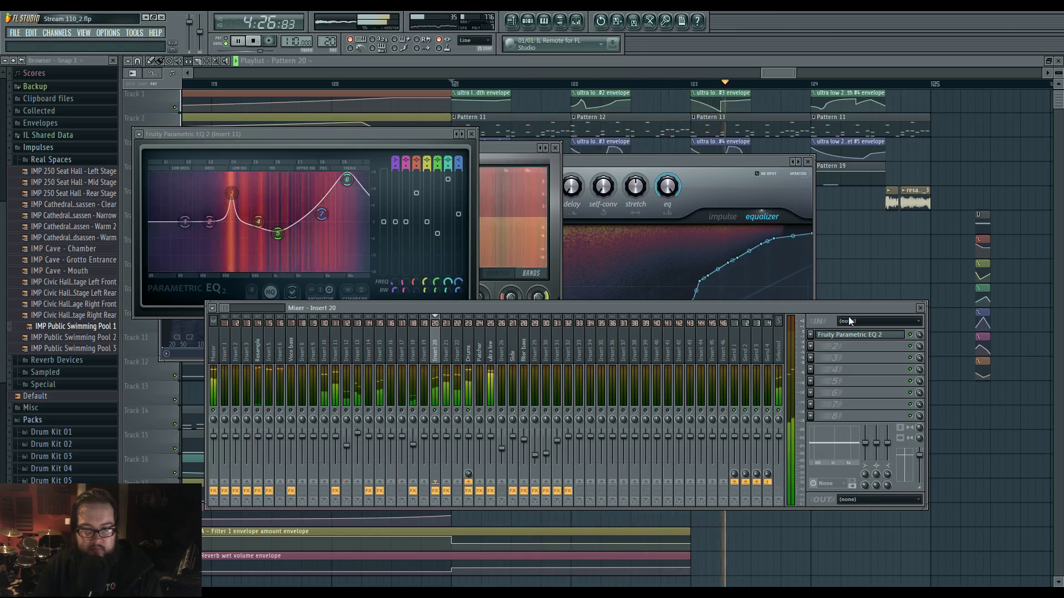
Deepen the band 5 cut in Insert 20's Parametric EQ 2 and move it to a slightly higher frequency.
left_click(854, 335)
left_click_drag(318, 232, 331, 240)
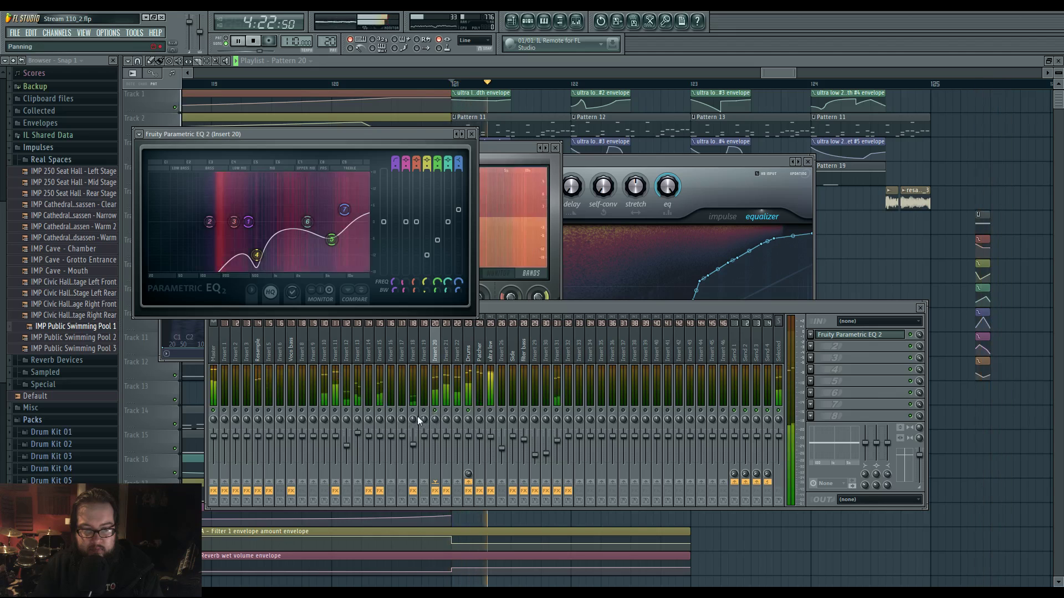
Adjust Insert 21's Parametric EQ 2, cutting band 6 slightly near 3 kHz and raising the band 4 boost.
left_click(448, 397)
left_click(456, 354)
left_click(818, 336)
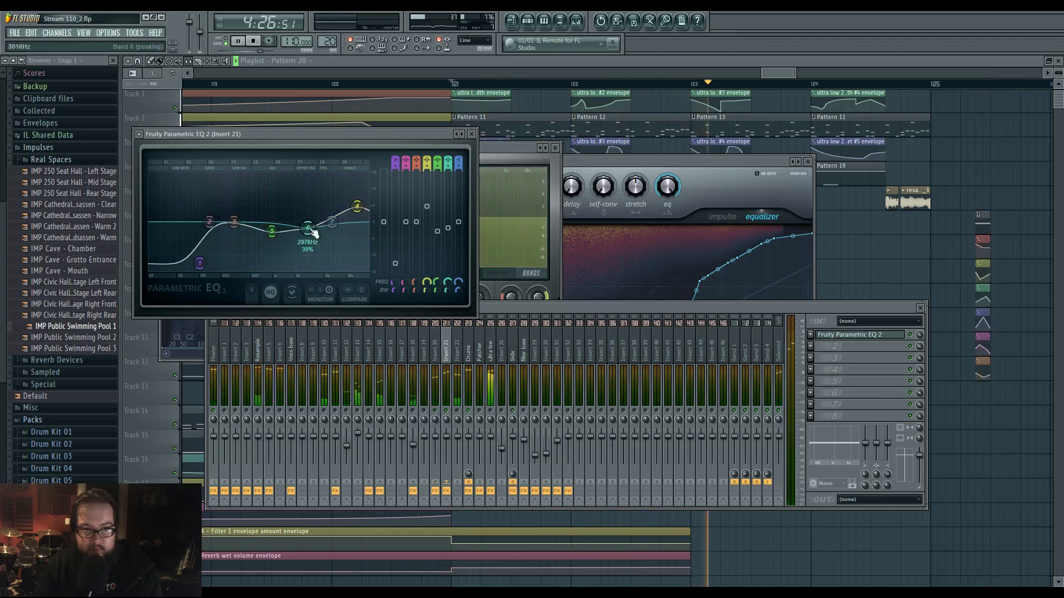
left_click(442, 413)
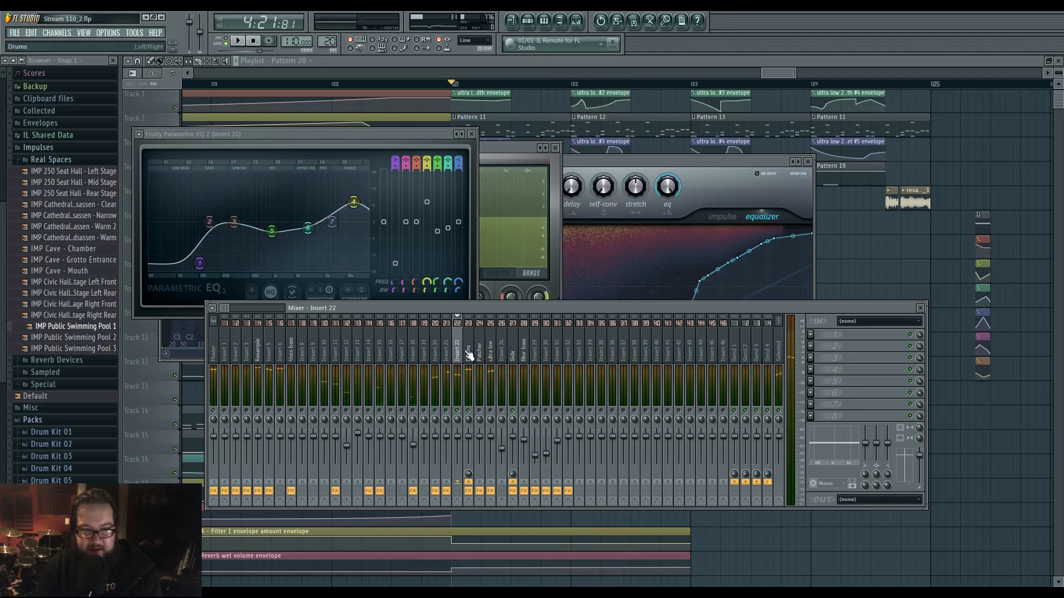
Add Fruity Parametric EQ 2 to Insert 22, cut band 4 at 206 Hz and band 5, boost band 7, and replay.
left_click(810, 334)
left_click(949, 392)
key("space")
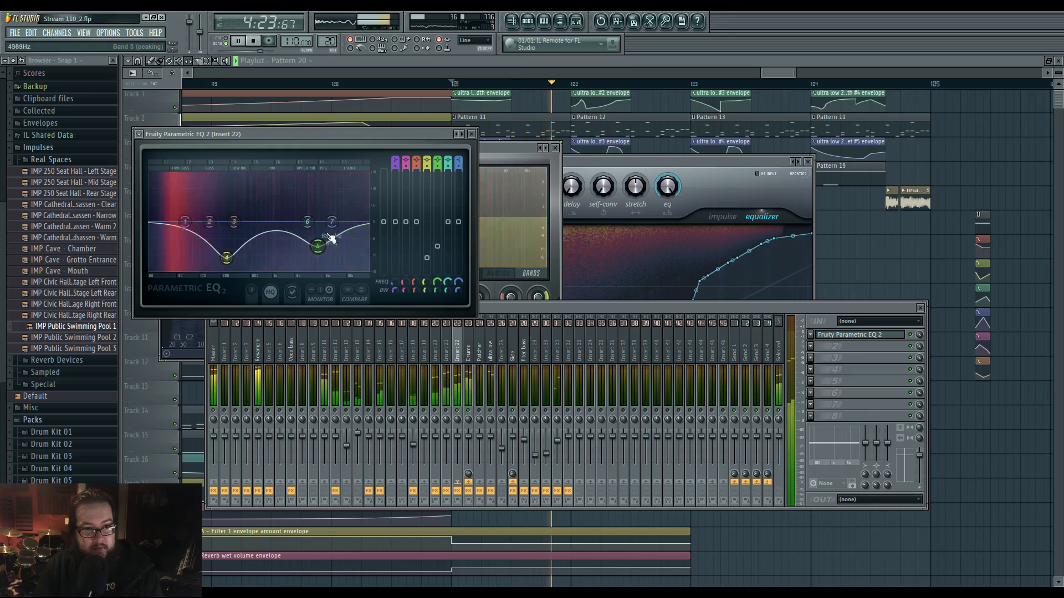
mouse_move(226, 258)
left_mouse_down()
mouse_move(235, 242)
mouse_move(222, 246)
left_mouse_up()
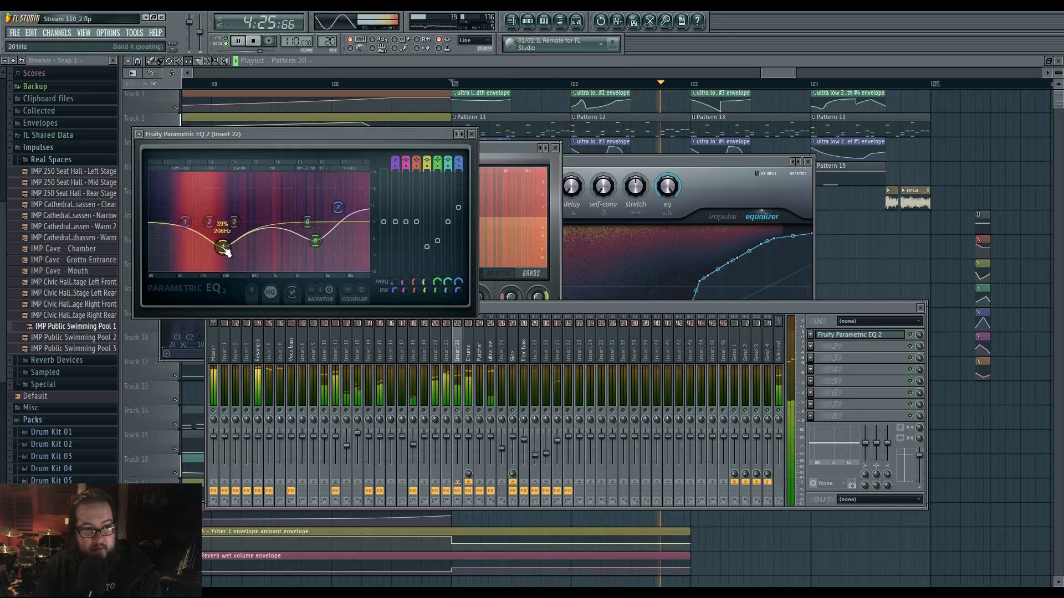
left_click(455, 416)
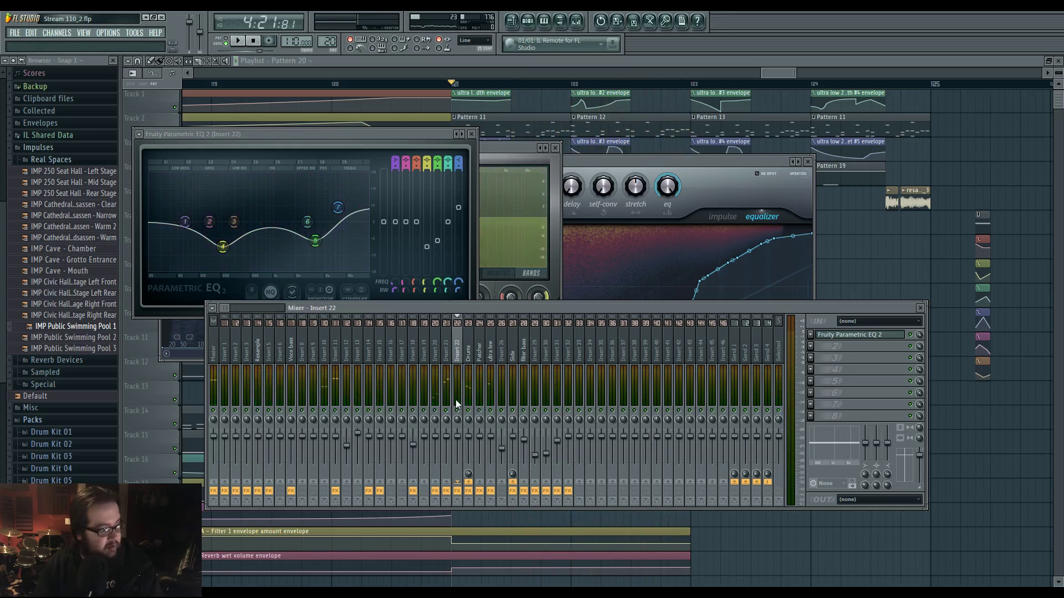
key("space")
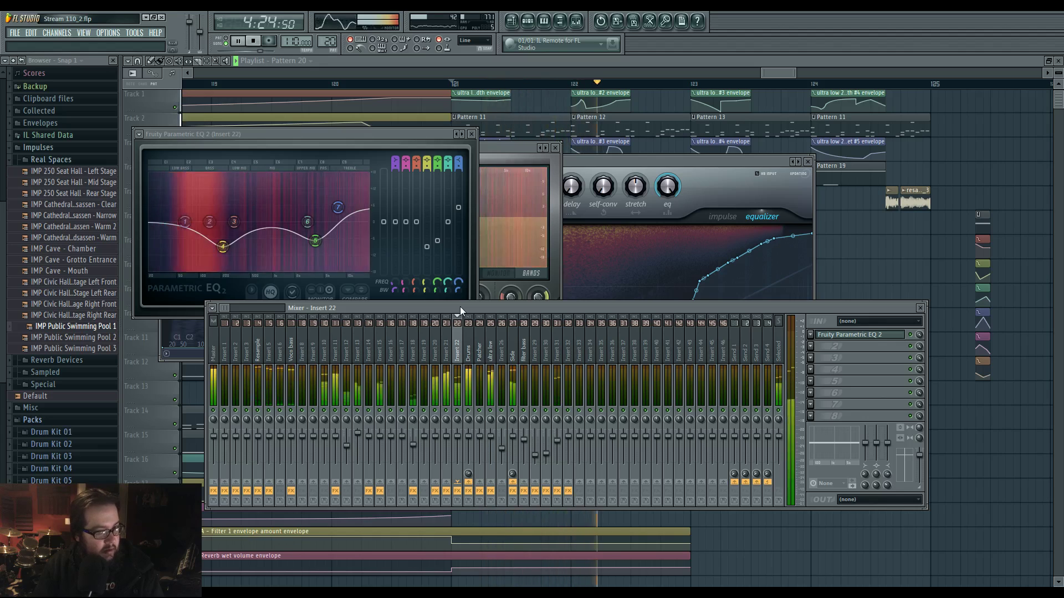
Clear the plugin and mixer windows and listen to the section from bar 121 in the playlist.
key("F12")
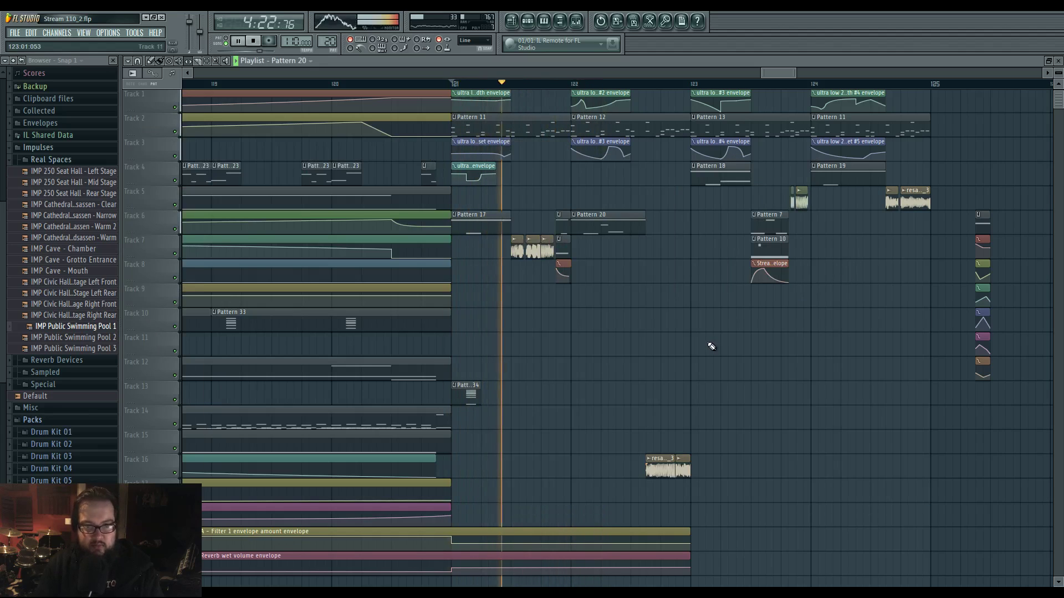
key("space")
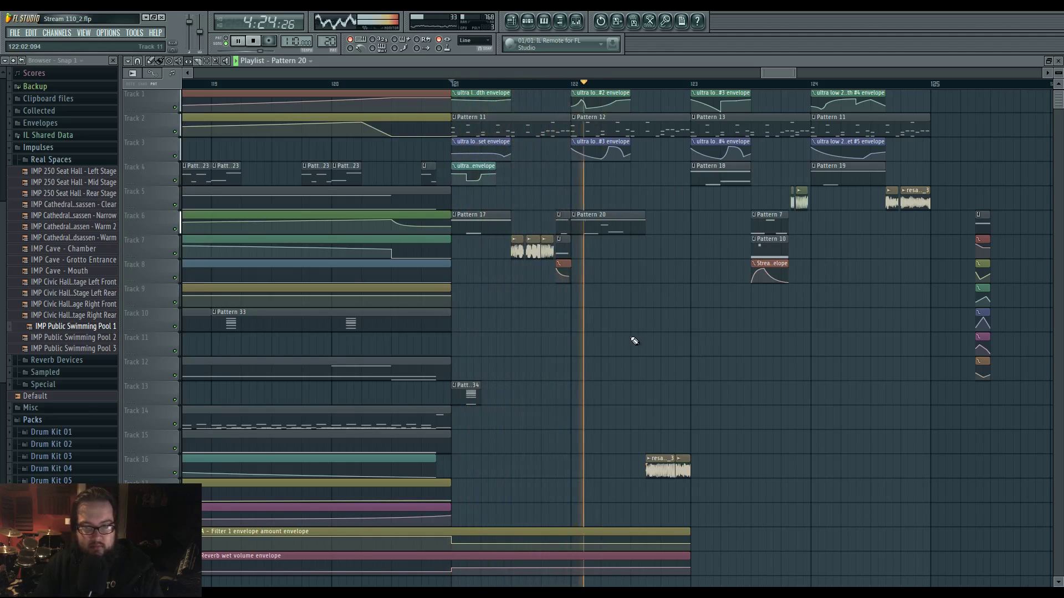
key("space")
key("space")
Set playback to start at bar 122 and replace Pattern 20's G5 and A4 notes with one A5 note.
left_click(575, 84)
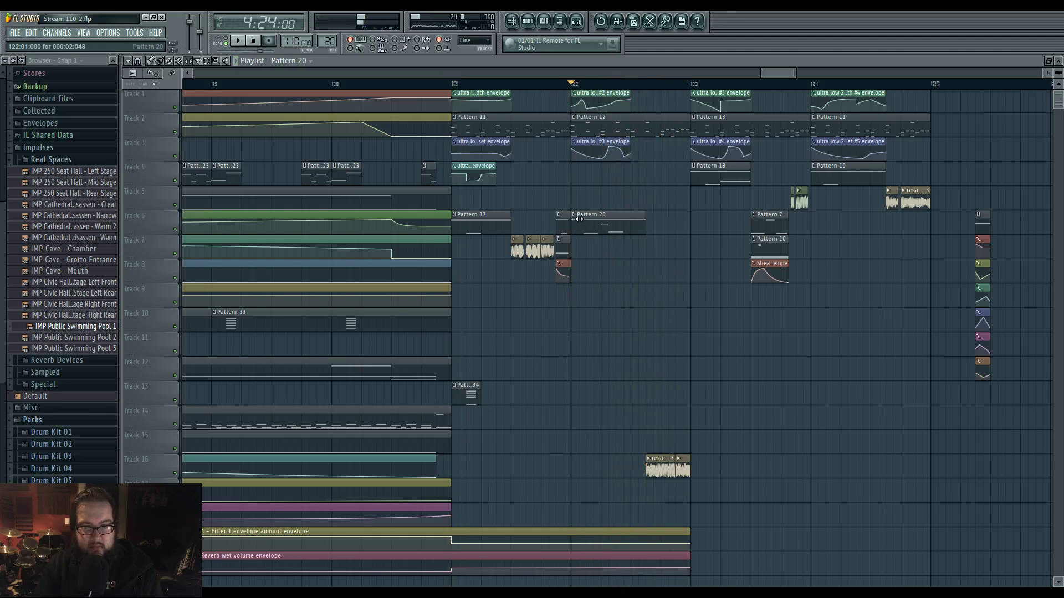
double_click(607, 233)
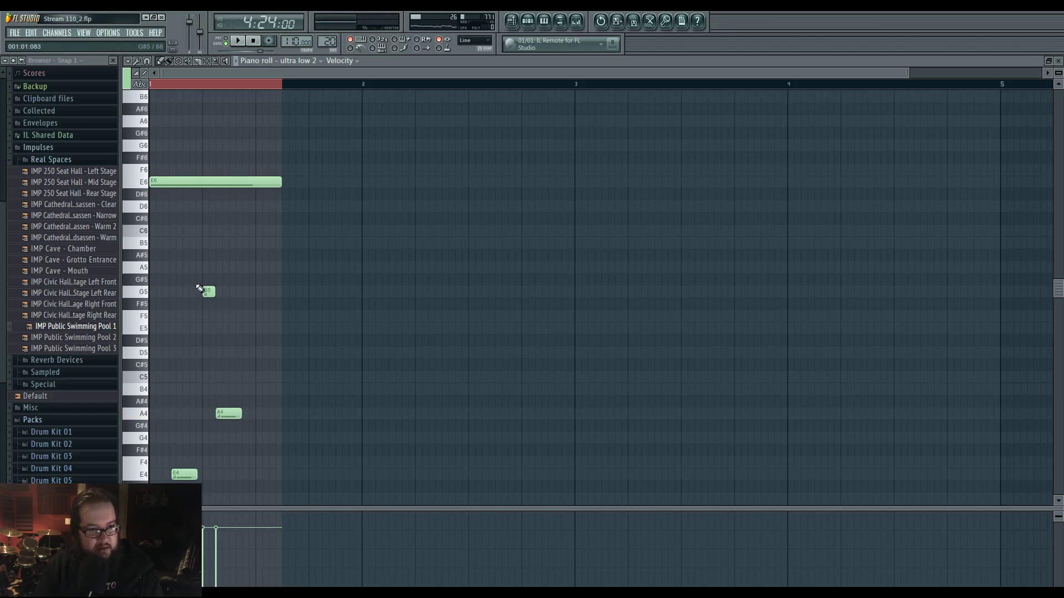
key("space")
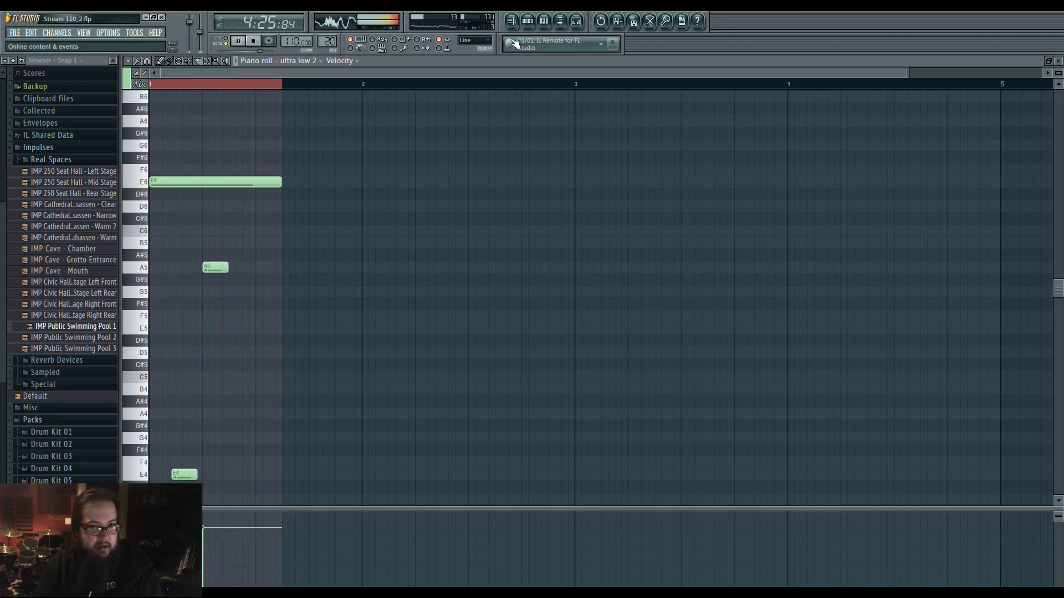
left_click(512, 21)
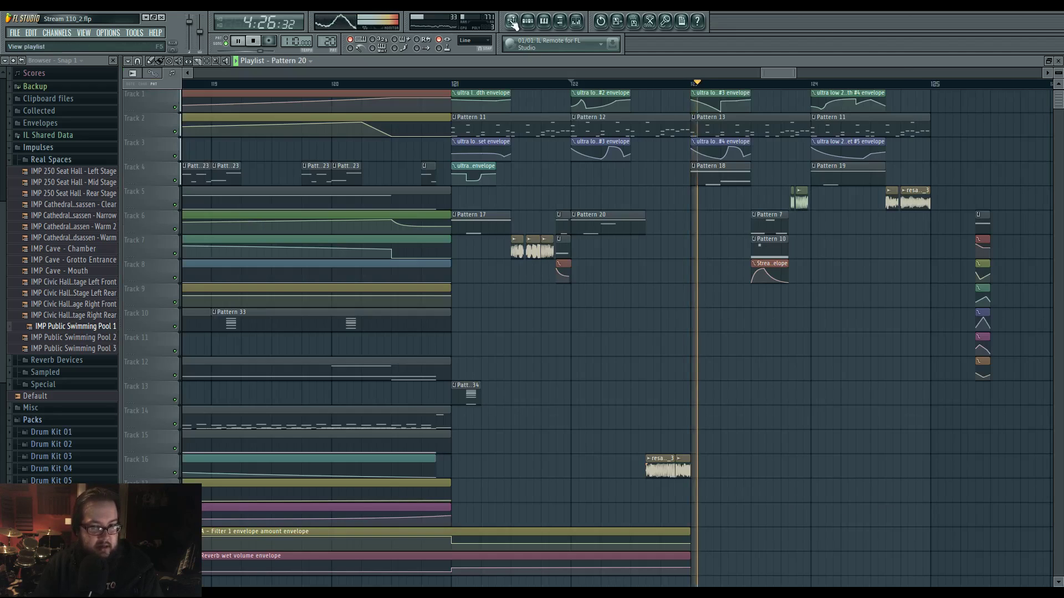
Rework the ultra low 2 notes in Pattern 18 so a G4 note fills the second half of the pattern.
left_click(694, 166)
left_click(722, 228)
left_click(640, 335)
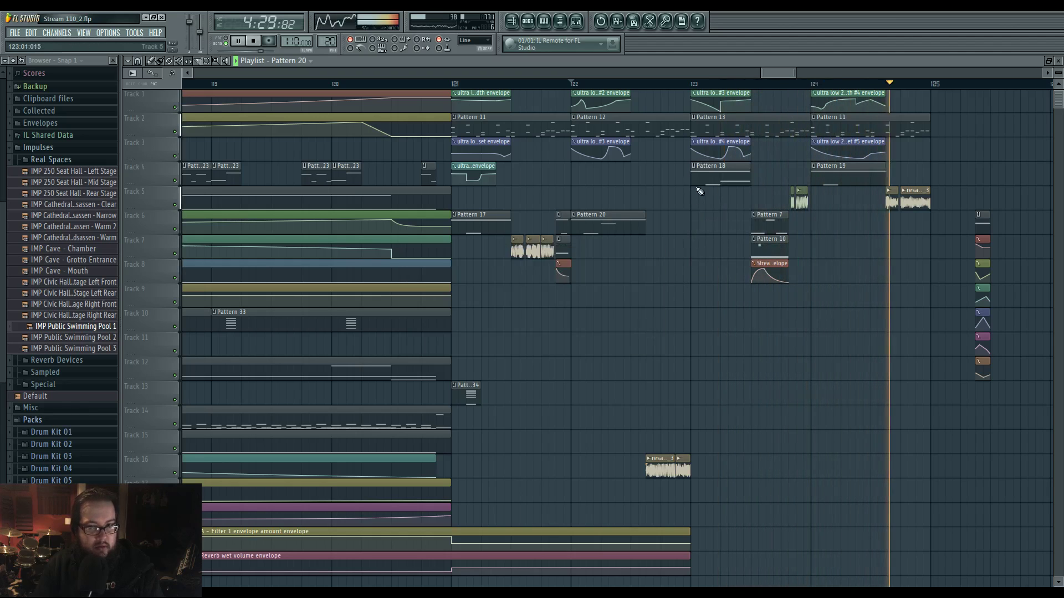
key("F7")
scroll(238, 432, "down", 4)
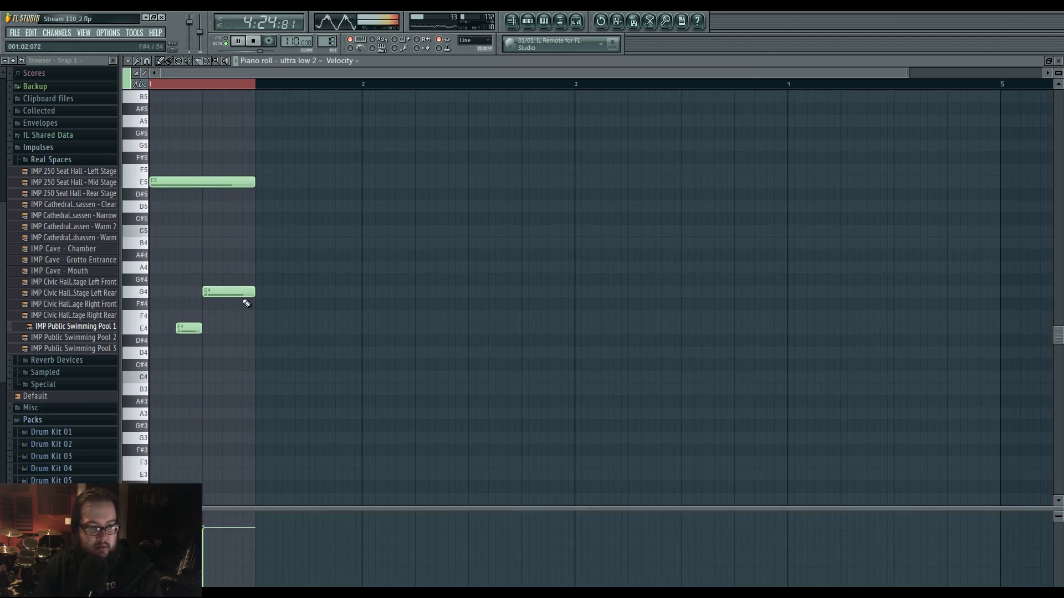
left_click(511, 21)
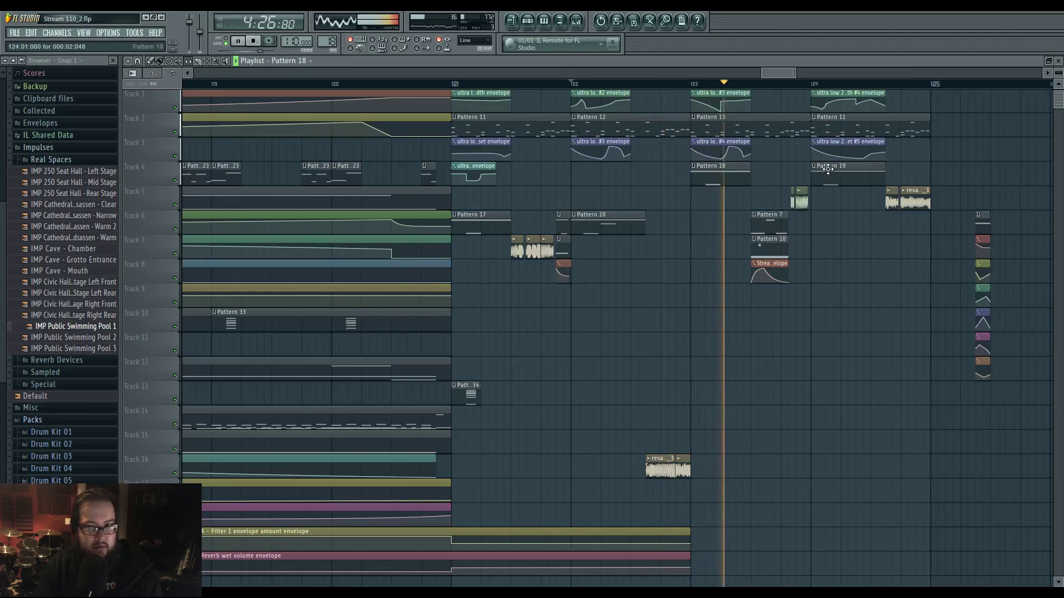
Change Pattern 19's C4 note to G4 and add a short slide note to A4 in its second beat.
key("F7")
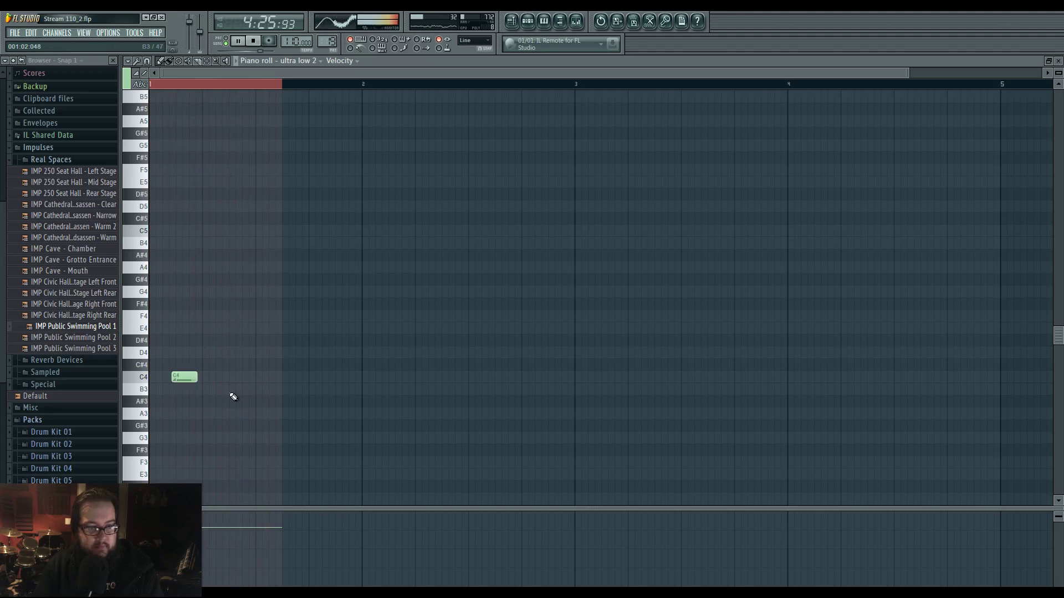
left_click(511, 21)
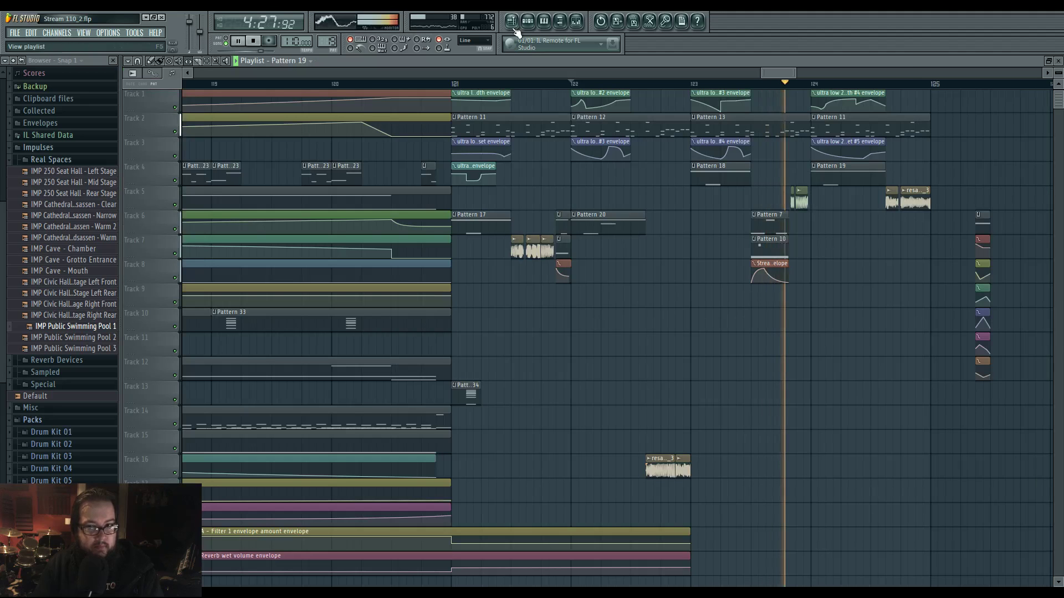
key("F7")
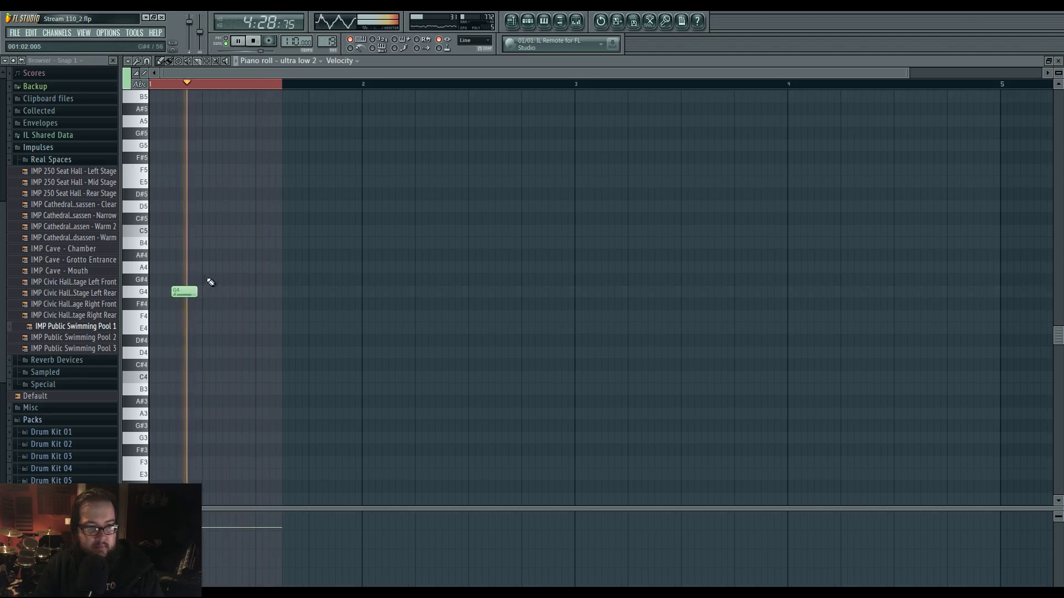
left_click(254, 268)
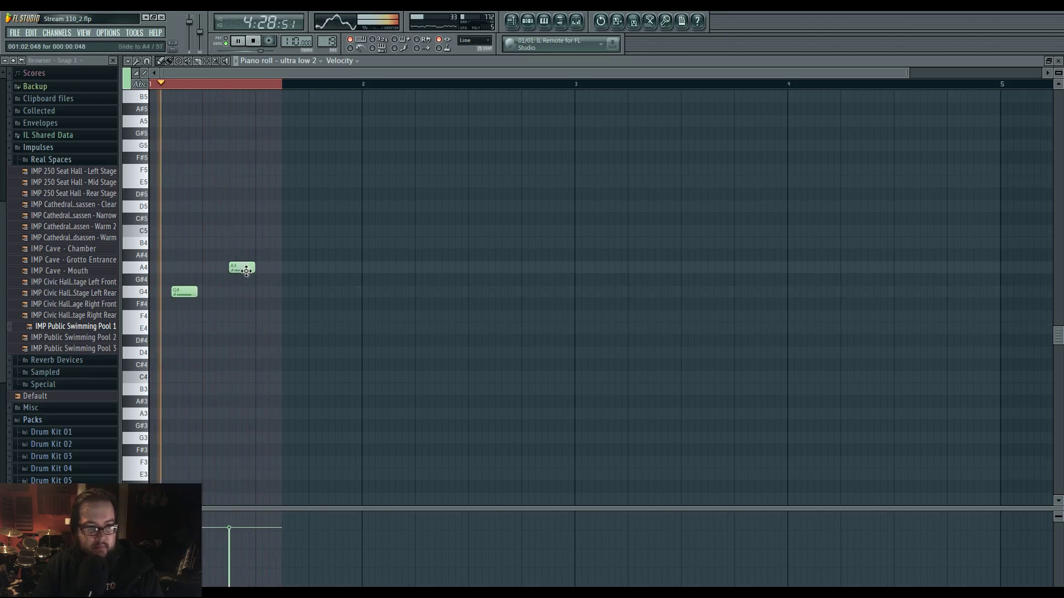
key("F5")
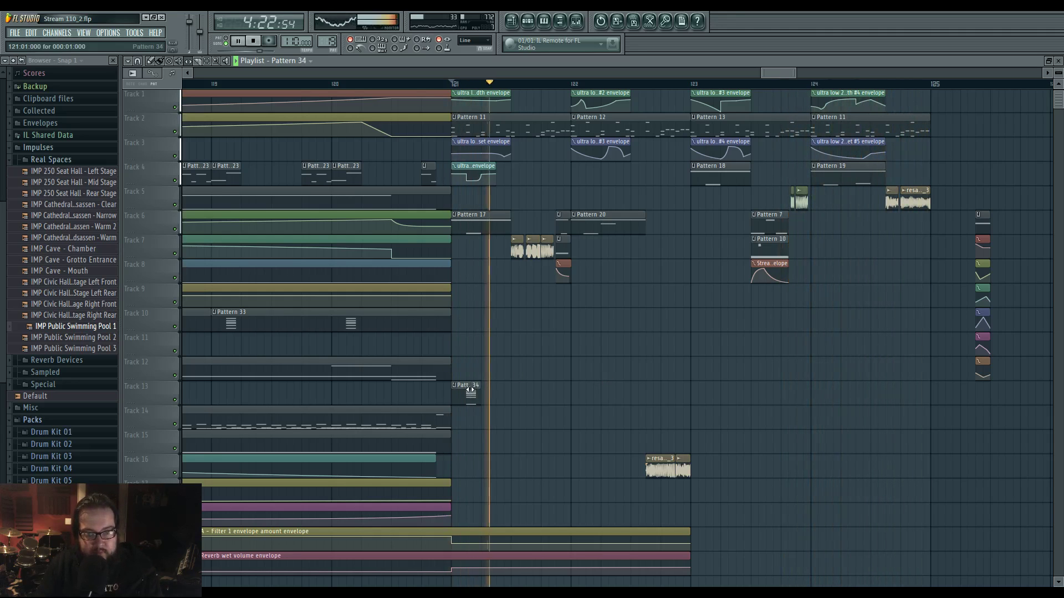
Place copies at bar 123 of Pattern 34 on Track 13 and the ultra low volume envelope on Track 5.
scroll(607, 421, "up", 2)
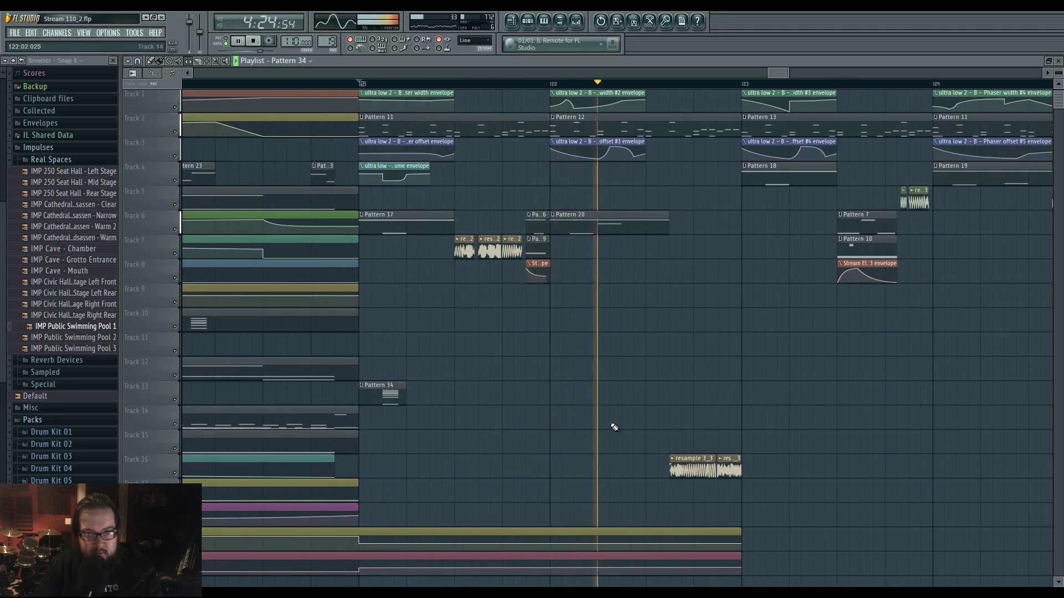
scroll(621, 410, "right", 1)
left_click(667, 392)
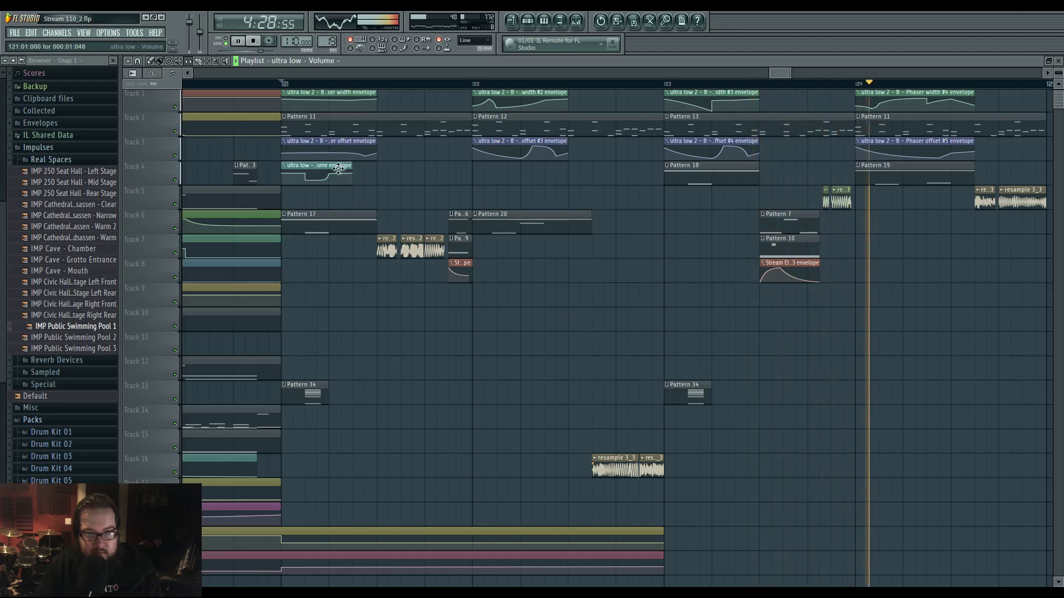
left_click(667, 195)
scroll(607, 358, "right", 2)
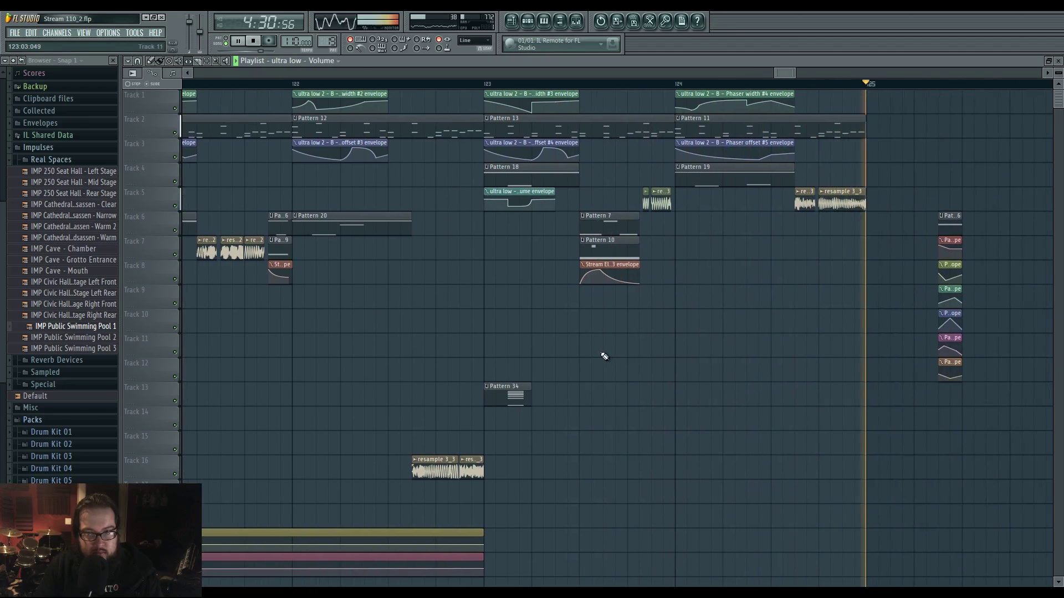
scroll(733, 349, "down", 4)
Show the mixer and open Superior Drummer 2 from the unsorted channels.
left_click(577, 21)
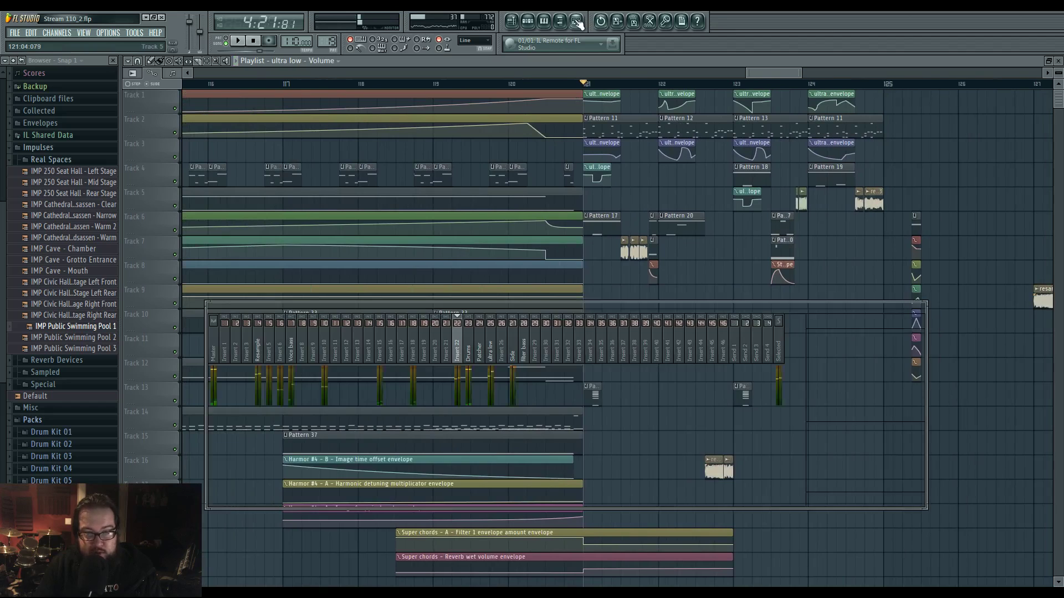
left_click(530, 23)
left_click(491, 582)
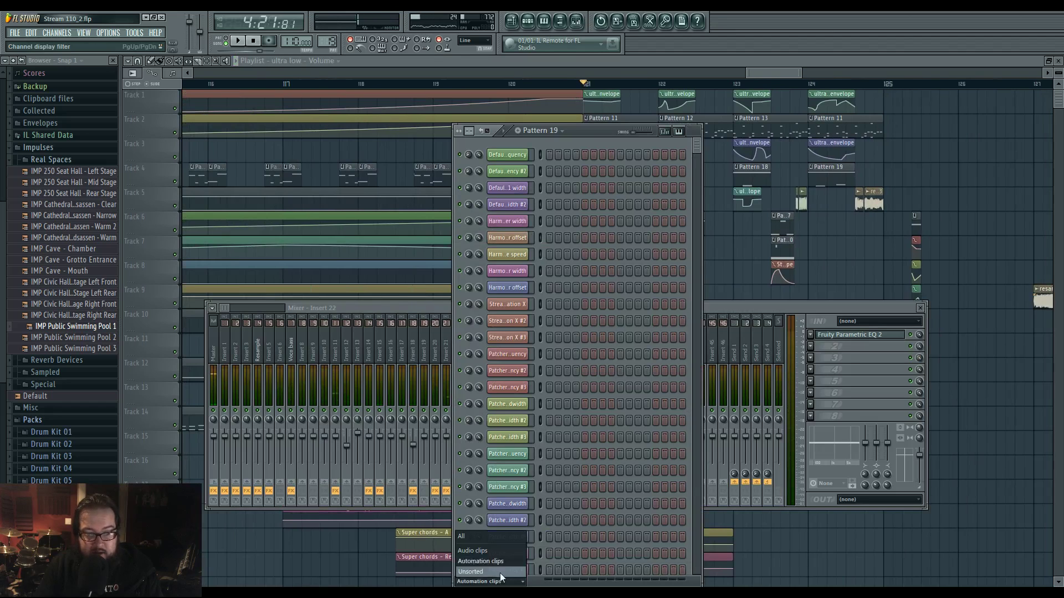
left_click(482, 546)
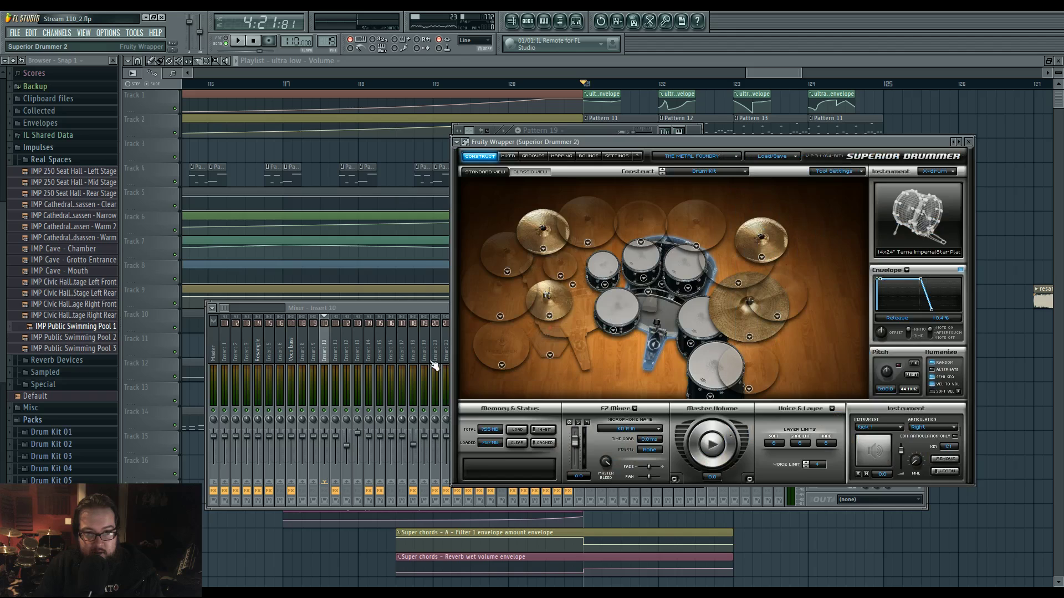
Set Superior Drummer's layer limits to Unlimited, and enable the envelope and adjust its release on the two upright crash cymbals.
left_click(548, 242)
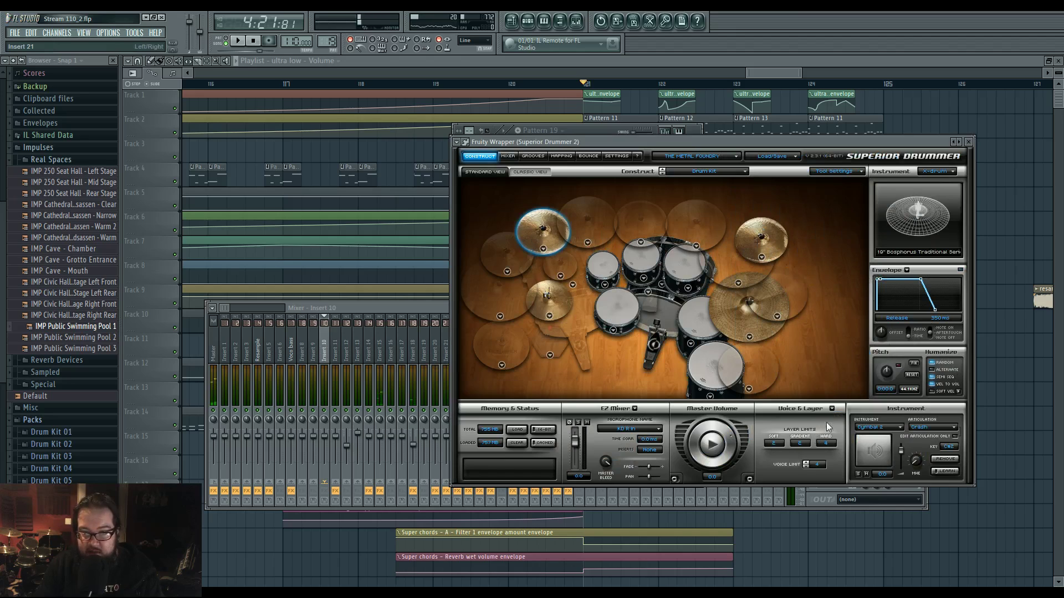
mouse_move(875, 420)
left_click(957, 434)
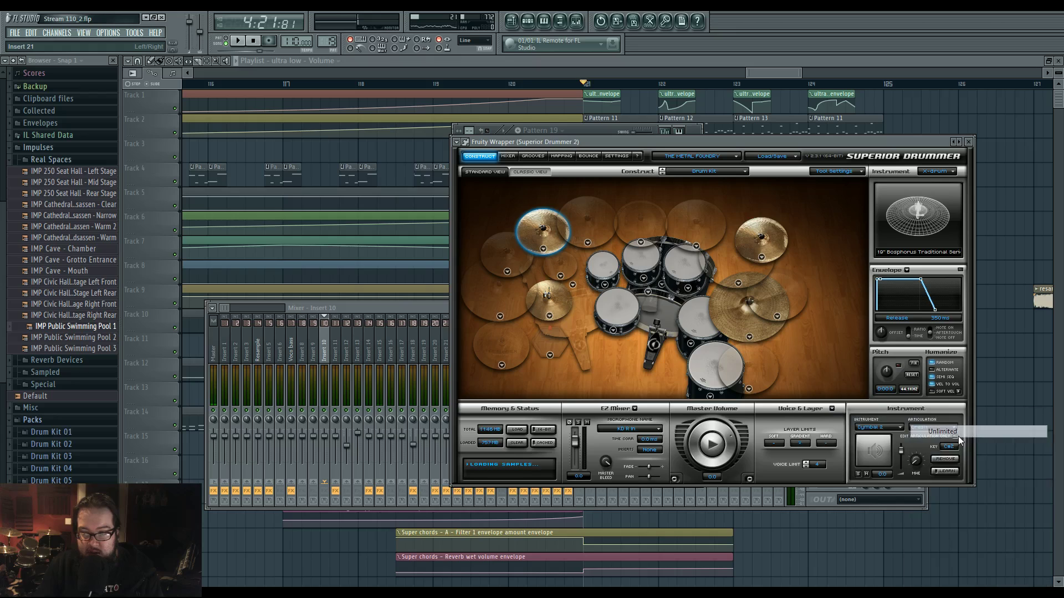
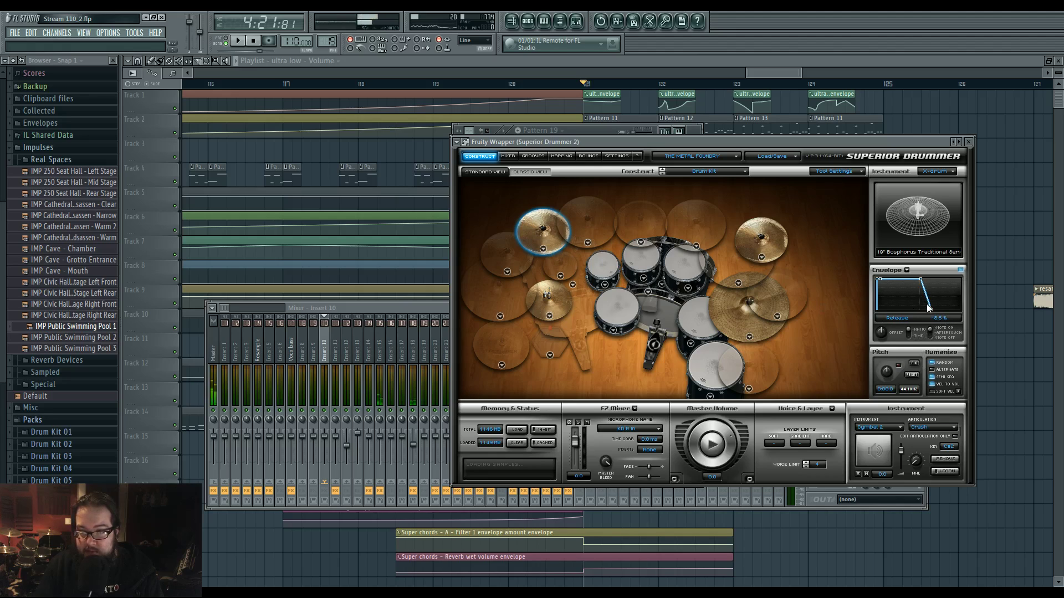
left_click(771, 249)
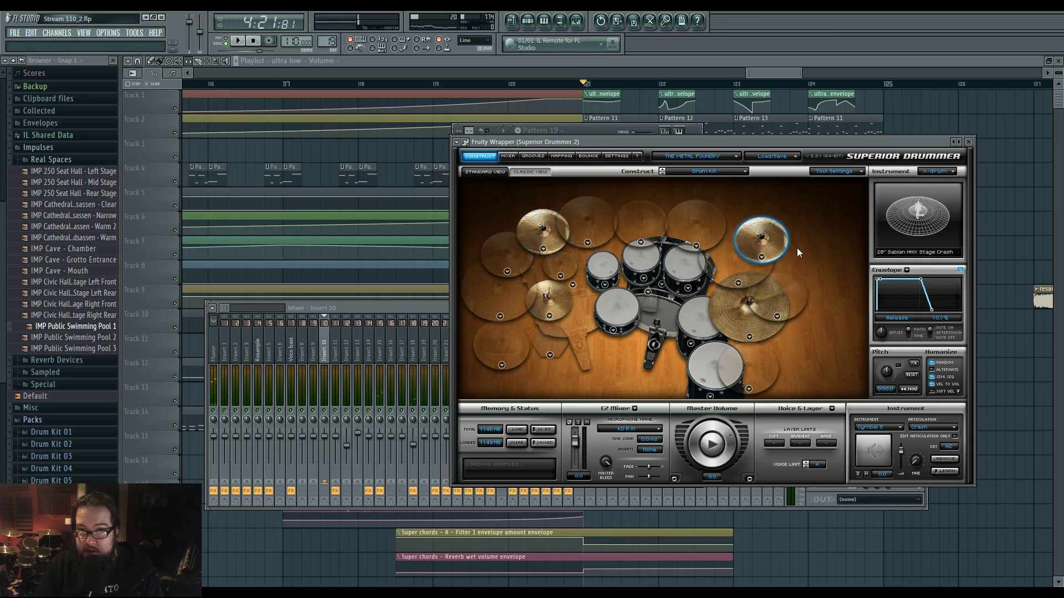
Replay the section while checking the mixer levels, then close the open windows.
key("F9")
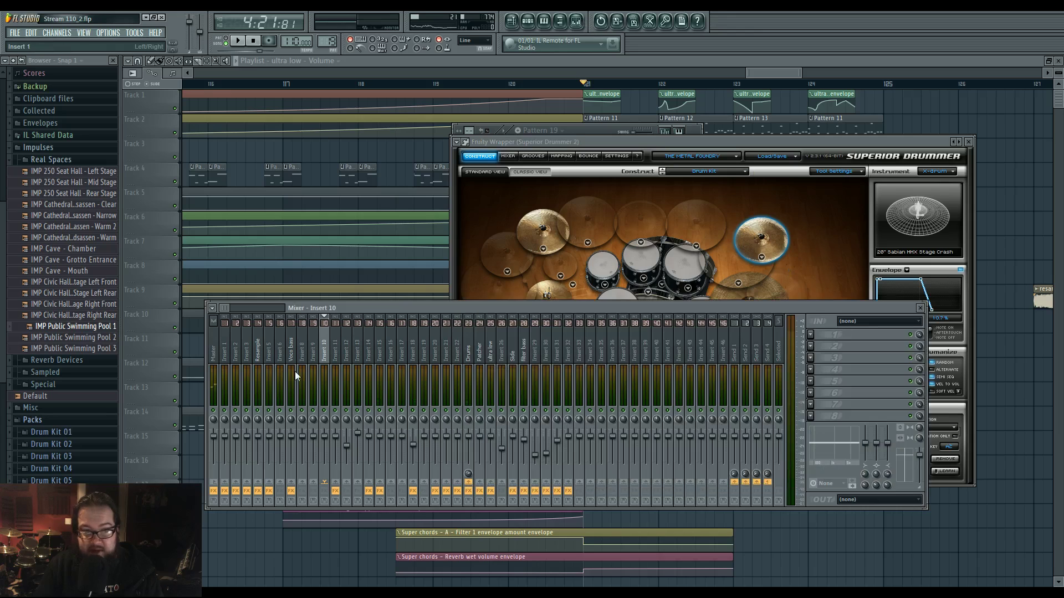
key("space")
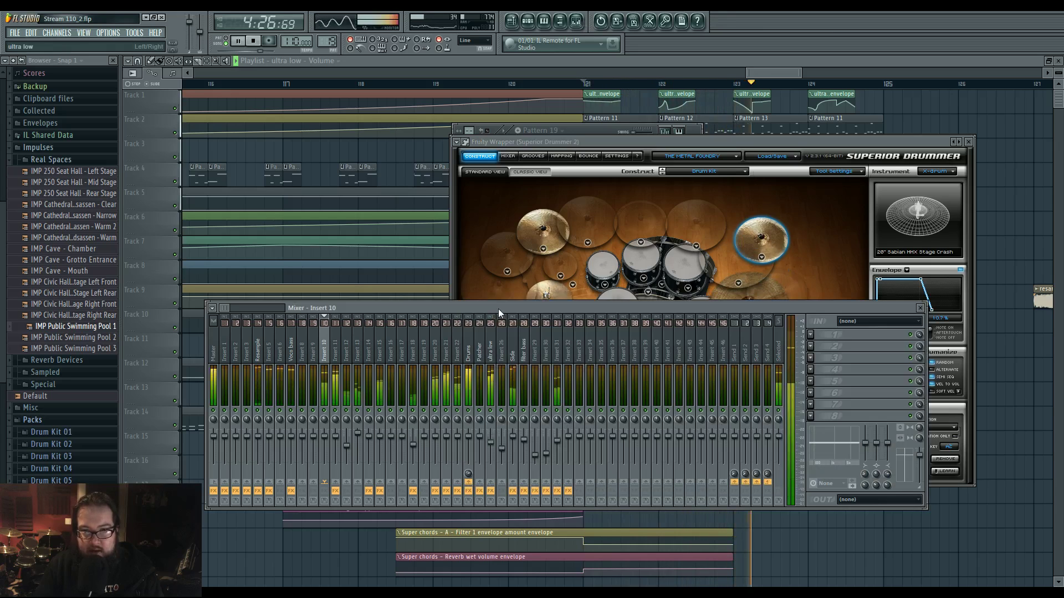
key("F12")
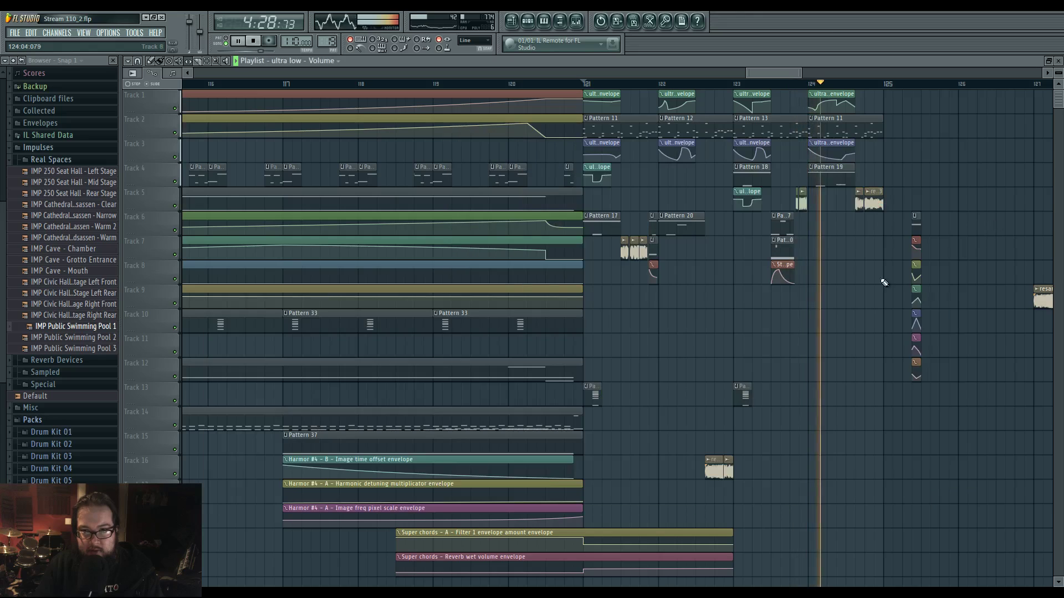
Move the stack of short pattern and automation clips from bar 125 to bar 87 on Tracks 9 to 15.
left_click_drag(674, 318, 606, 338)
key("space")
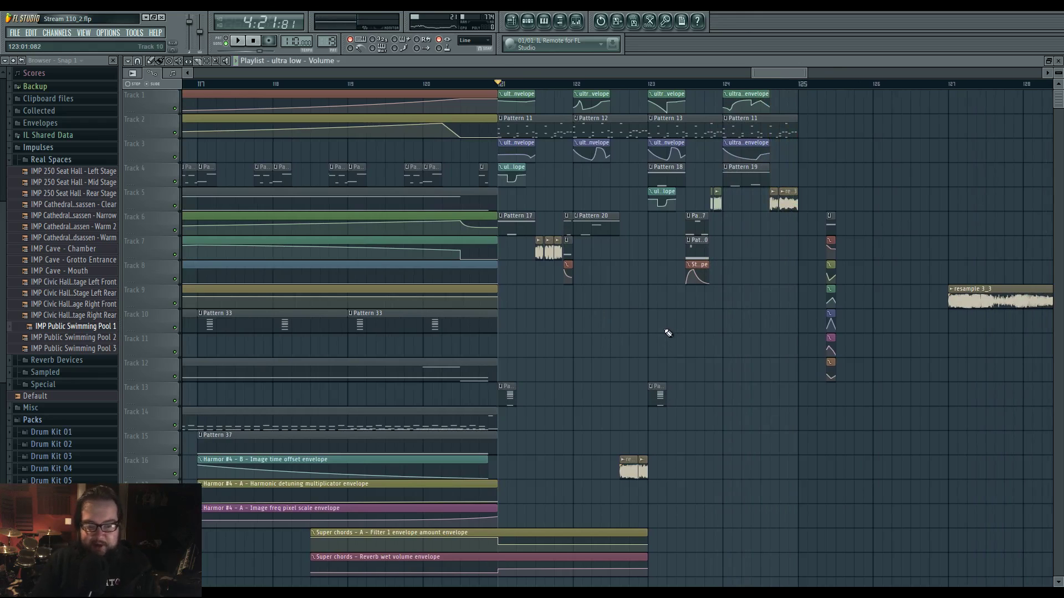
scroll(563, 330, "right", 3)
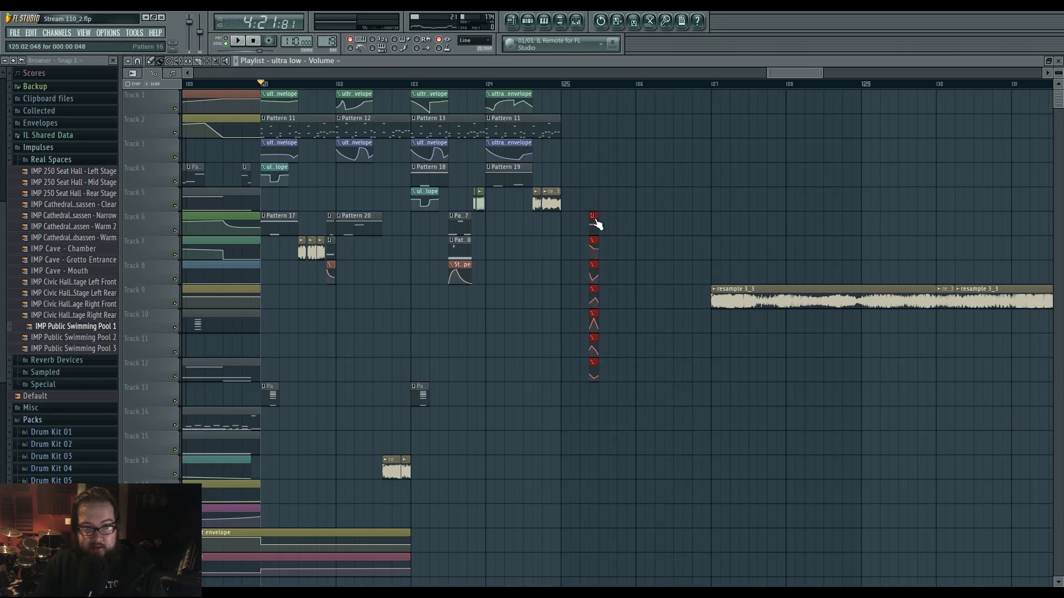
scroll(595, 217, "left", 8)
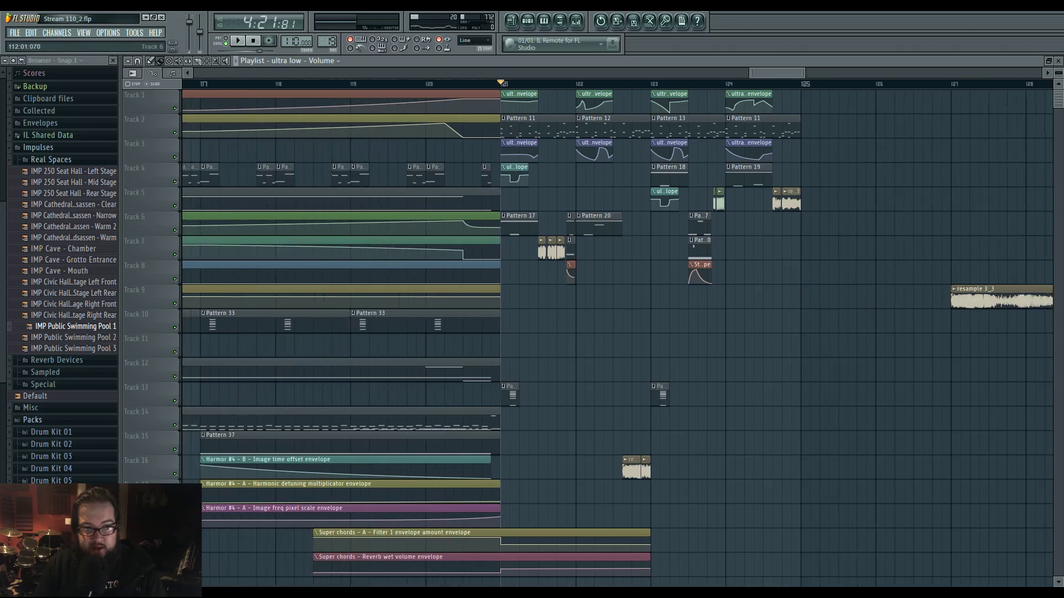
scroll(617, 327, "left", 9)
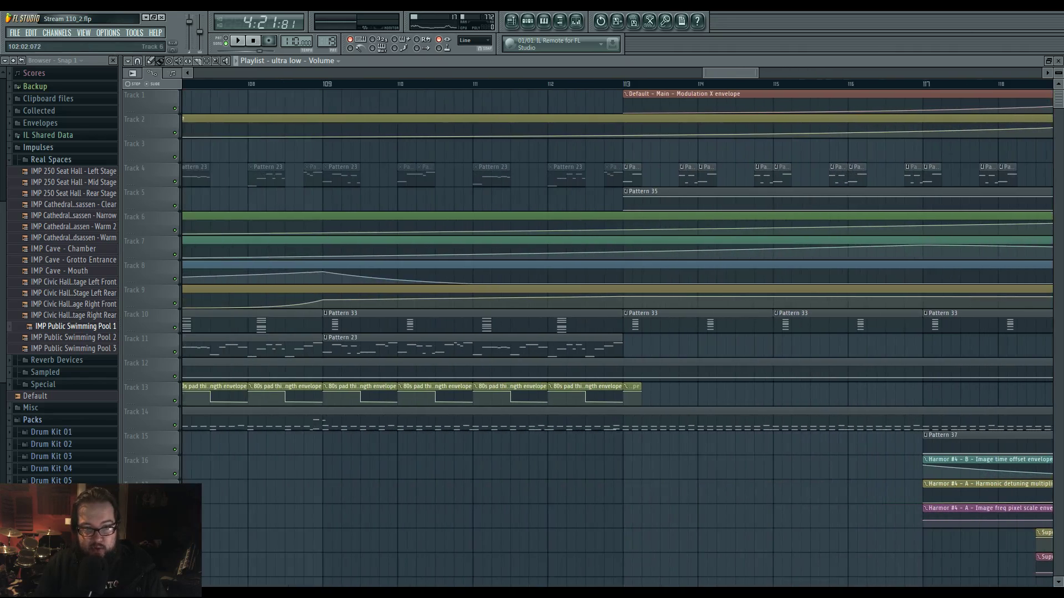
scroll(618, 327, "left", 9)
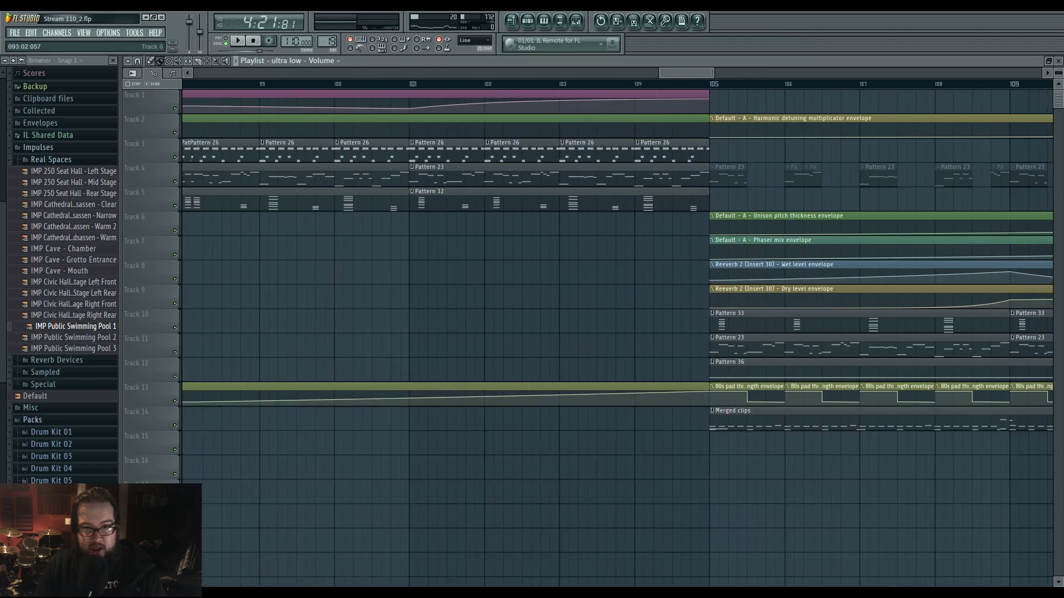
scroll(618, 327, "left", 9)
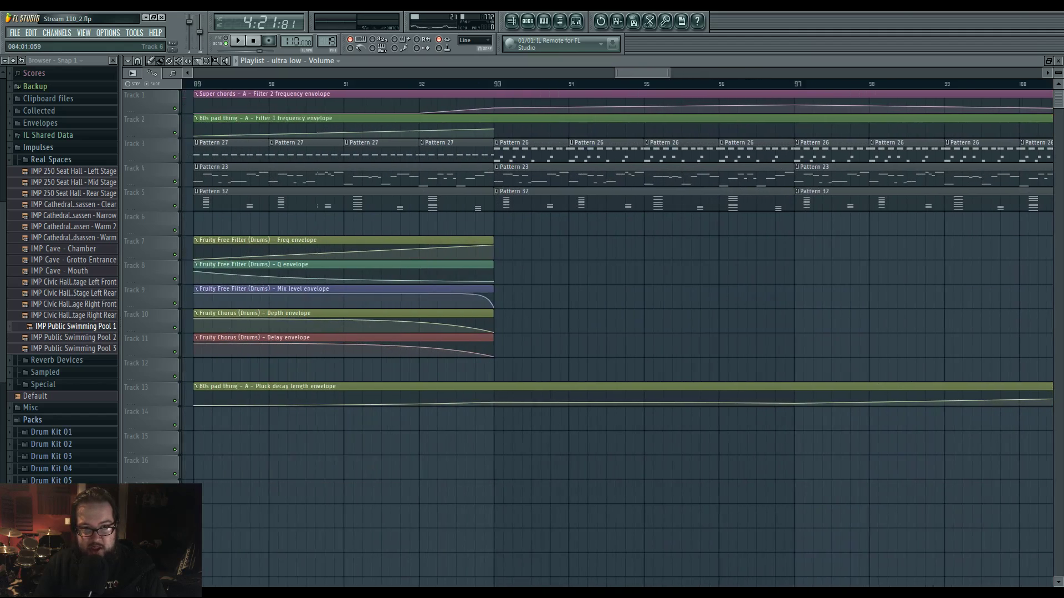
scroll(482, 193, "left", 2)
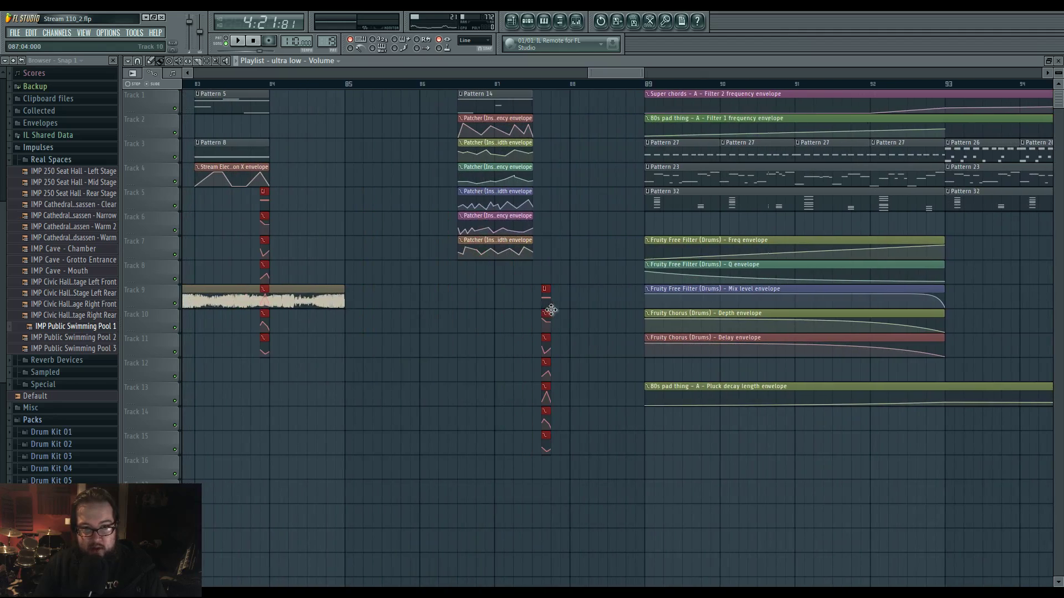
key("ctrl+z")
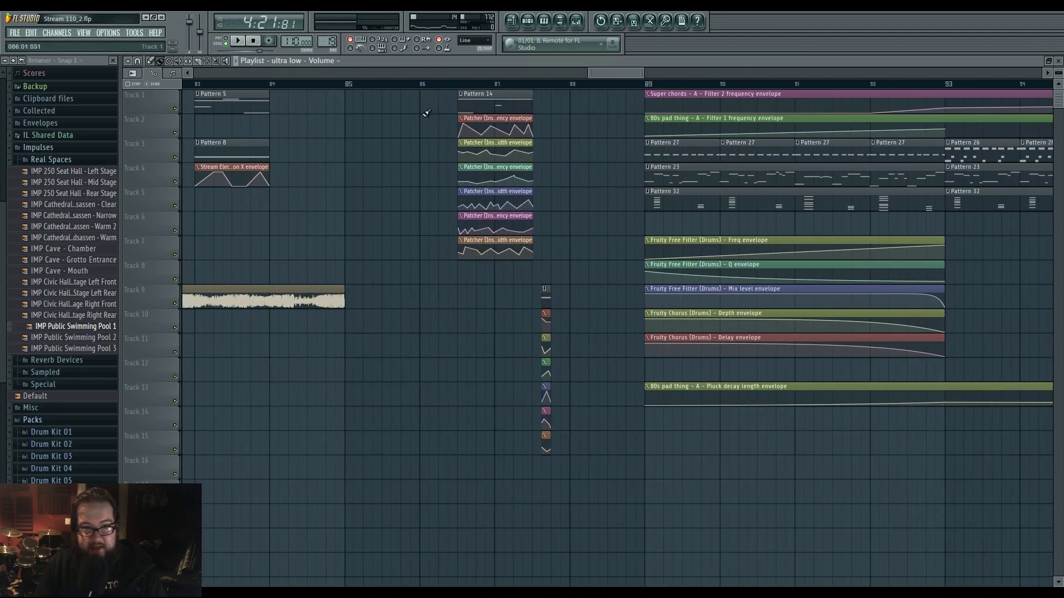
Play the arrangement from bar 121 and inspect the phaser envelopes around bar 123.
scroll(493, 378, "right", 20)
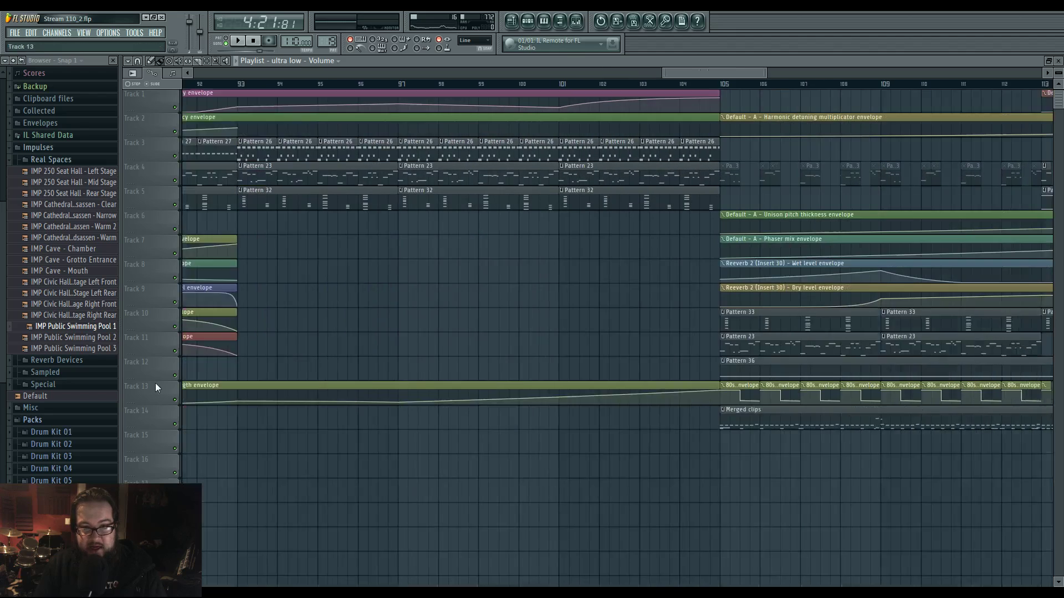
scroll(612, 348, "right", 2)
scroll(582, 365, "up", 4)
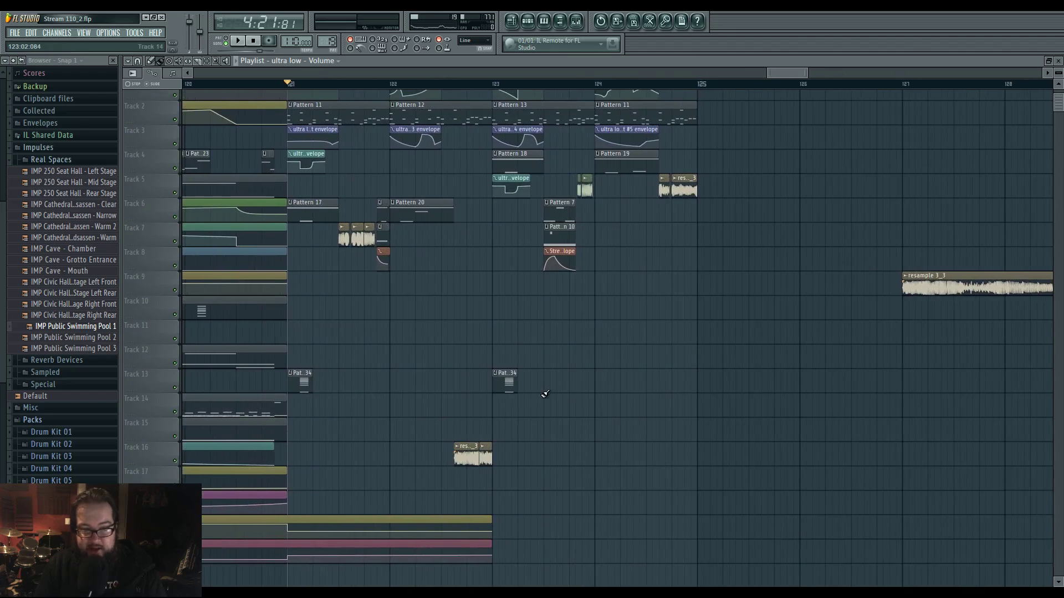
left_click_drag(421, 321, 554, 392)
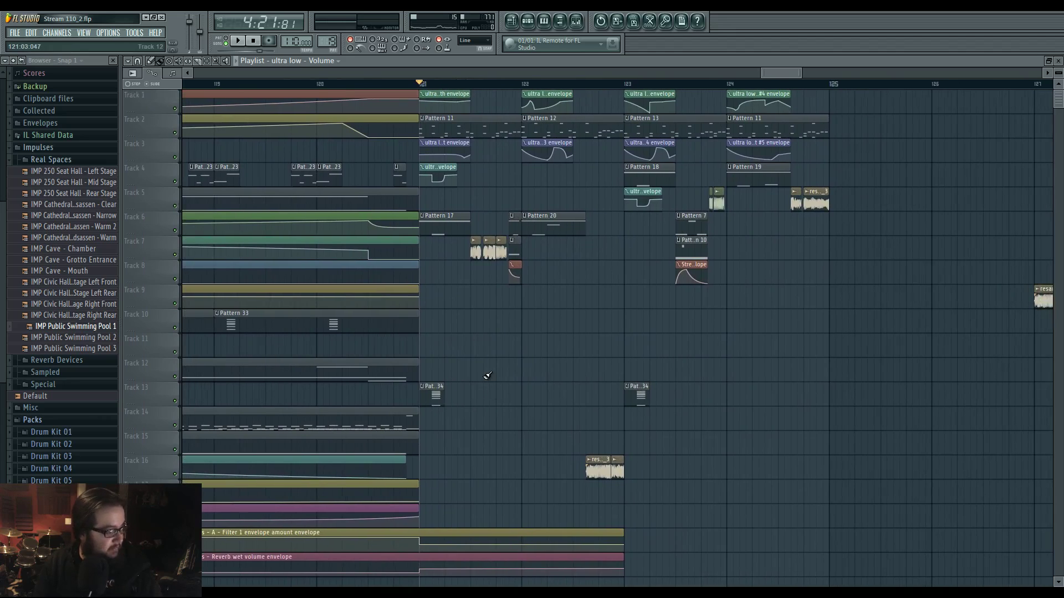
key("space")
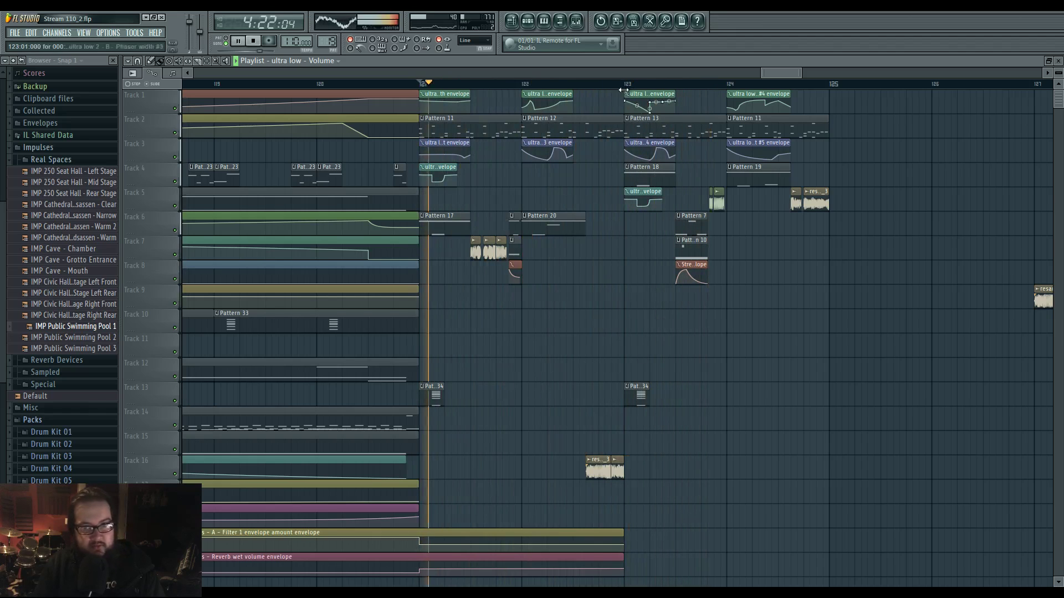
scroll(664, 280, "up", 3)
scroll(663, 280, "up", 2)
key("space")
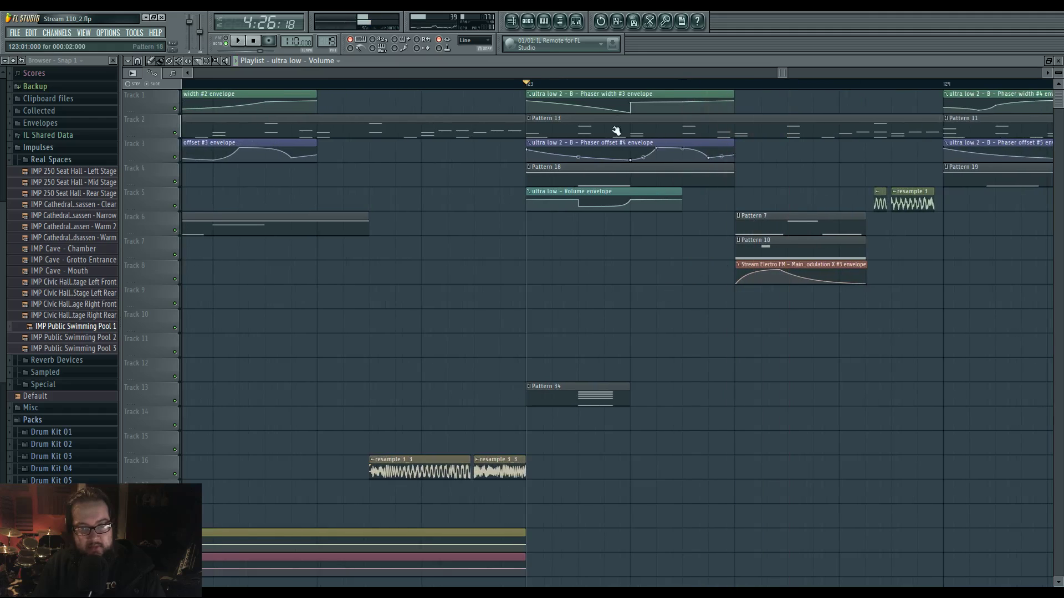
left_click(531, 98)
left_click(567, 151)
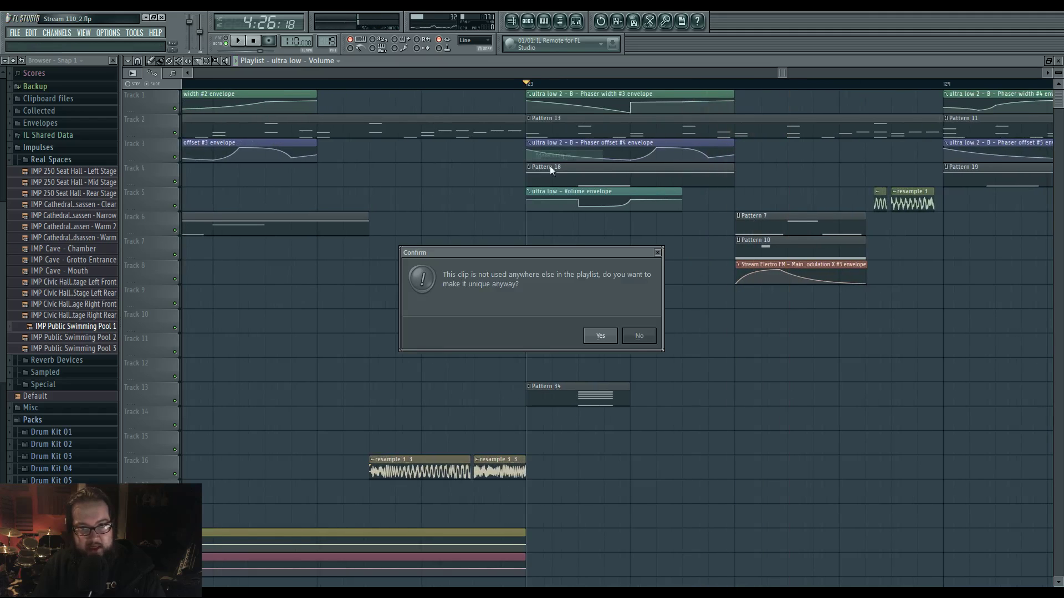
left_click(640, 339)
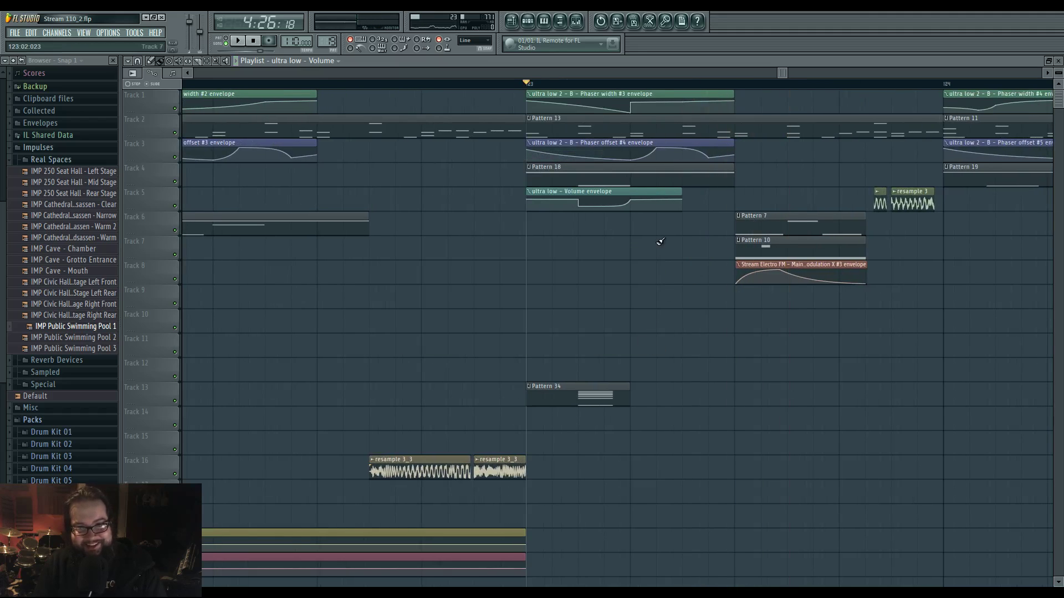
Smooth the jump in the phaser width #3 envelope at bar 123 and flatten the second hump of phaser offset #4.
right_click(691, 112)
left_click(697, 112)
key("space")
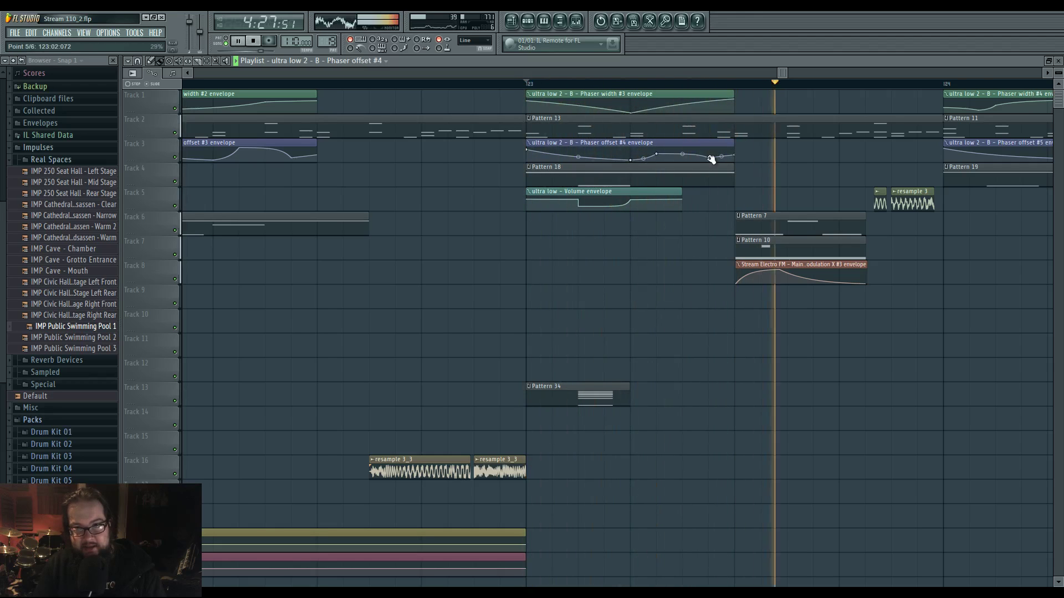
Listen to the edited envelopes from bar 123, and replay the whole section from bar 121.
scroll(652, 265, "down", 2)
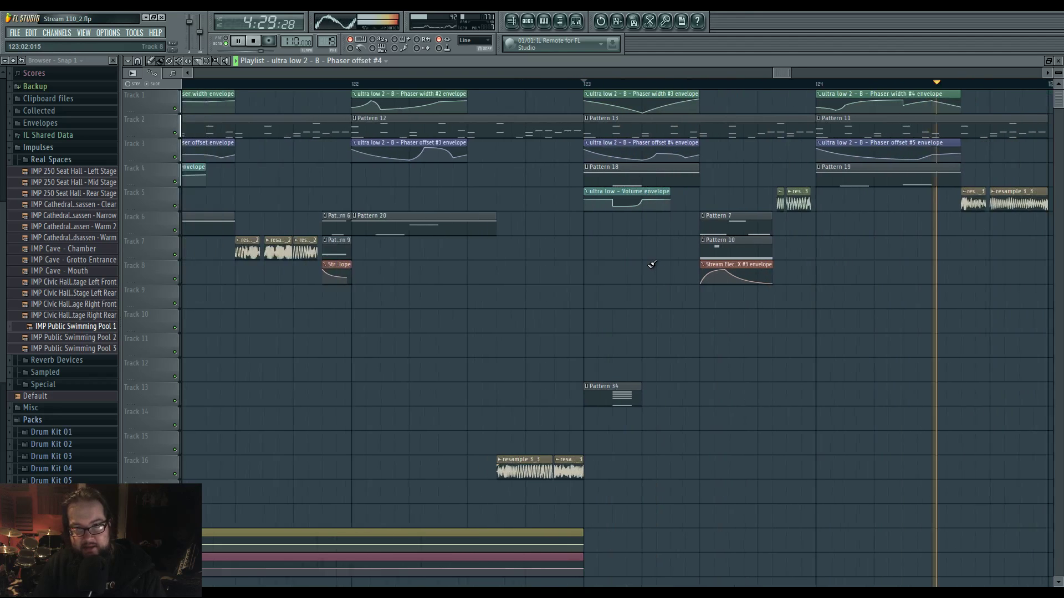
scroll(652, 264, "down", 2)
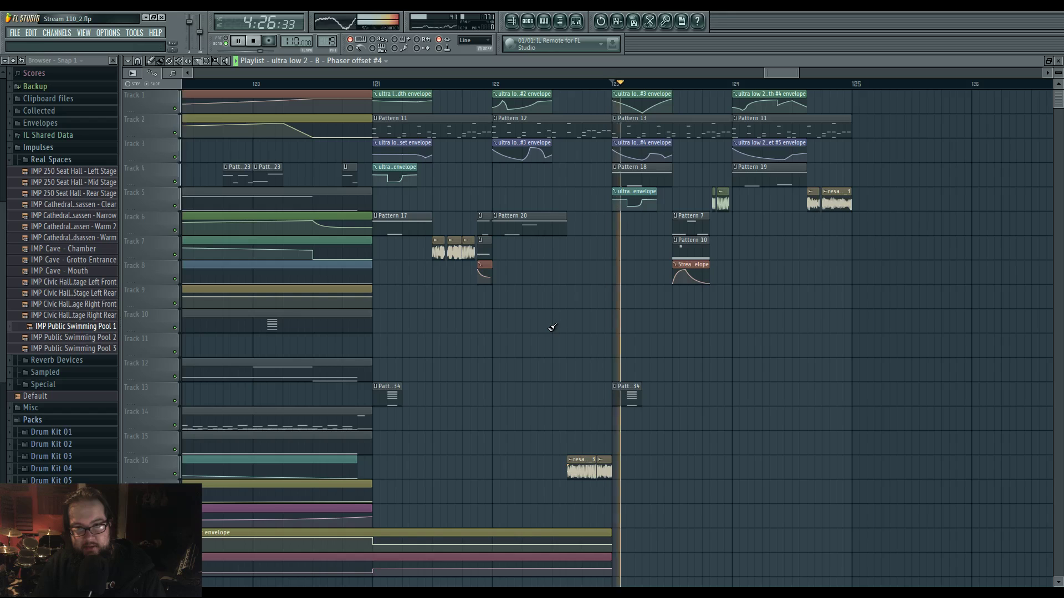
scroll(665, 336, "down", 3)
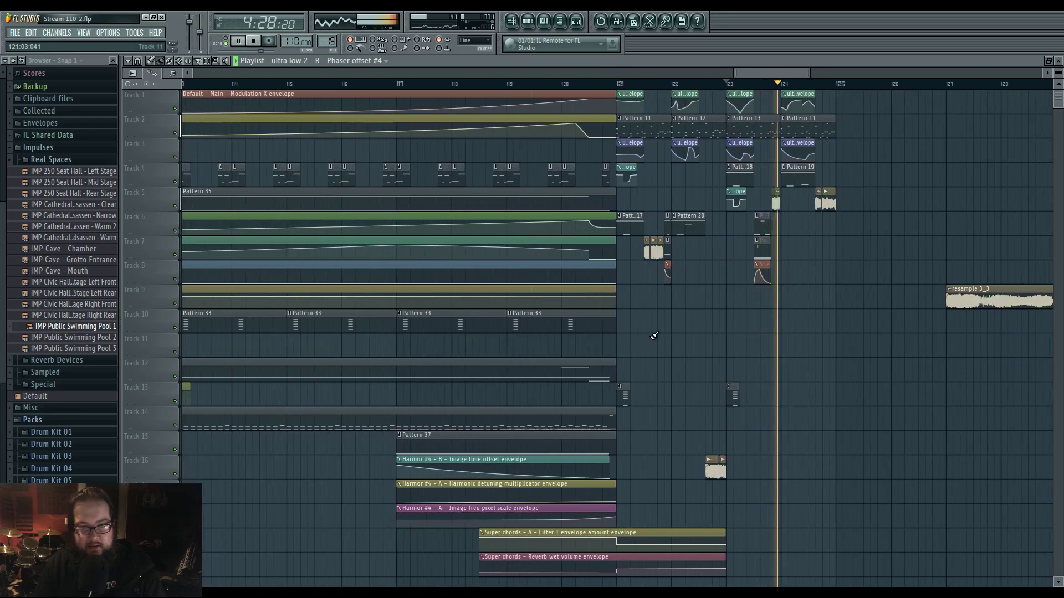
scroll(637, 282, "down", 3)
key("space")
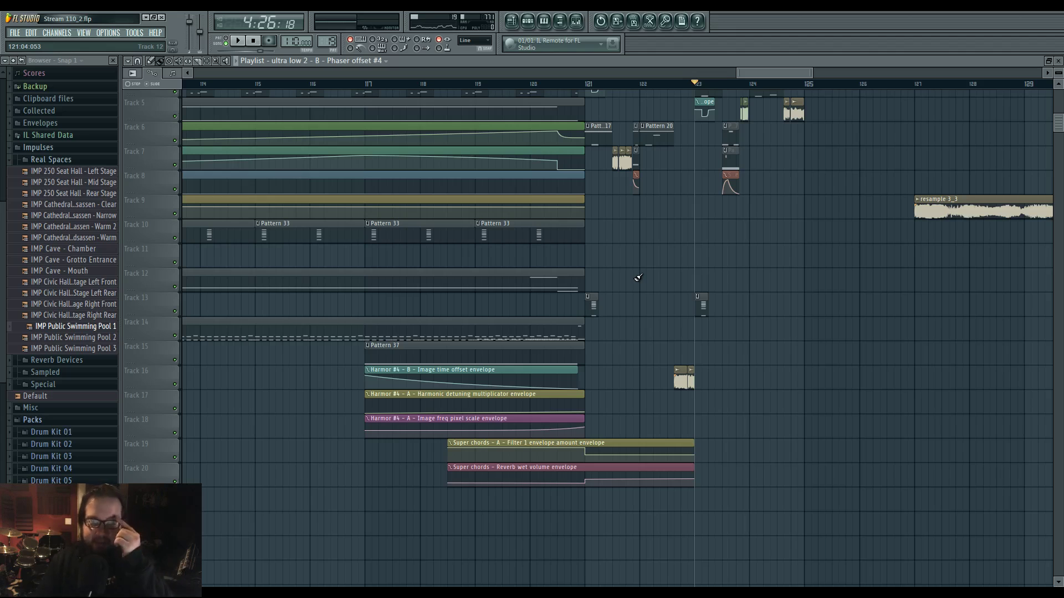
scroll(641, 276, "up", 4)
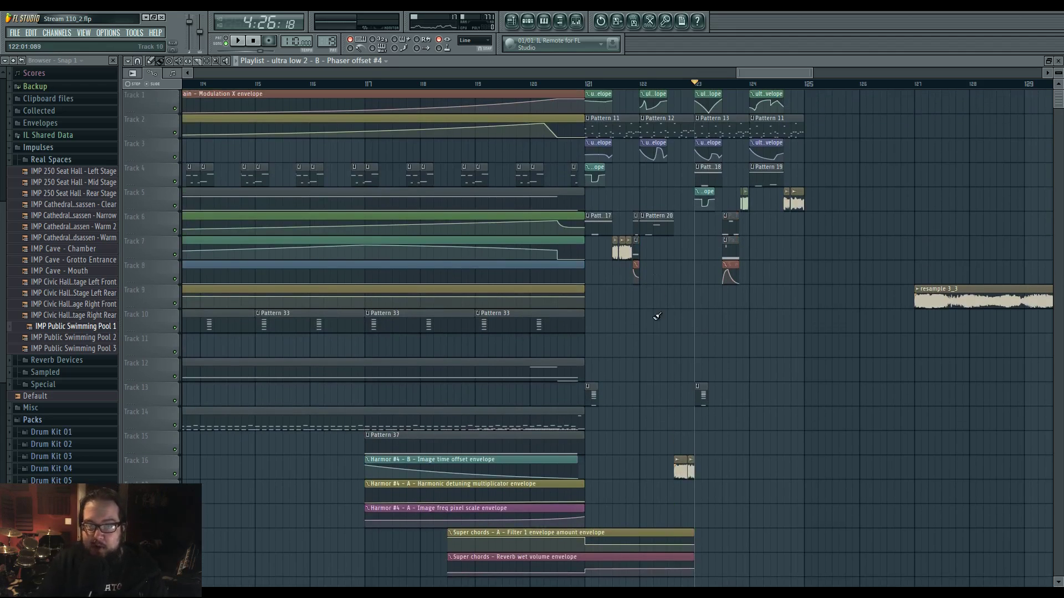
left_click(585, 84)
key("space")
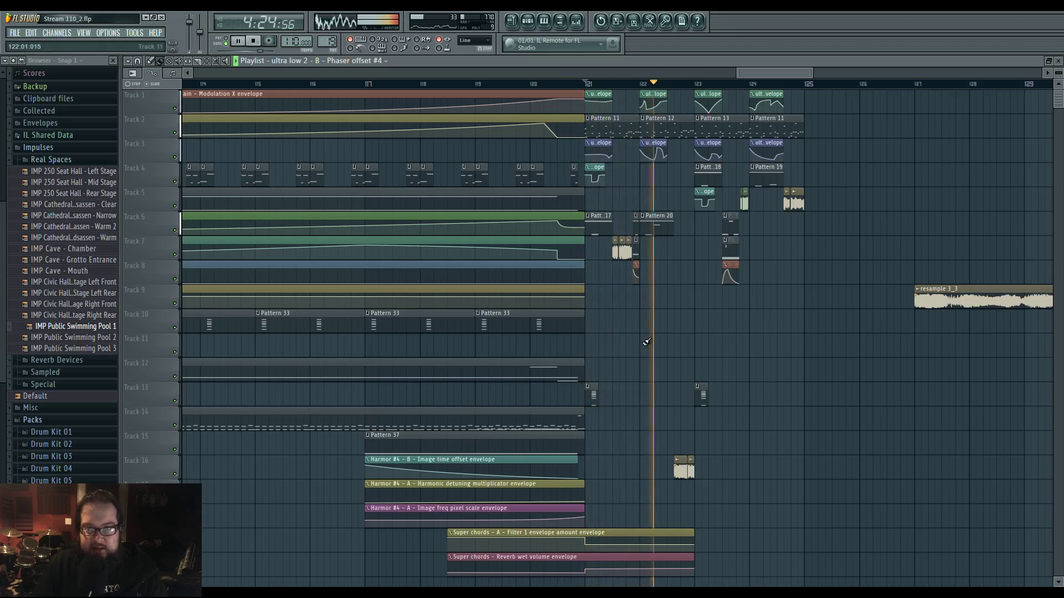
left_click_drag(637, 346, 585, 348)
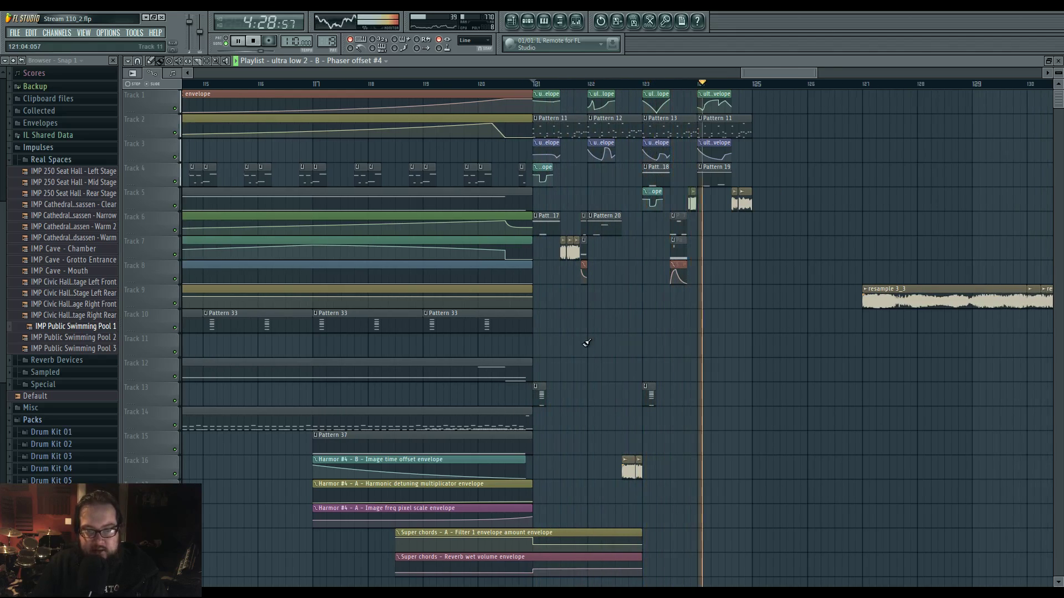
key("space")
Move the resample 3_3 audio clips on Track 9 from bar 127 to beyond bar 145.
scroll(536, 359, "down", 6)
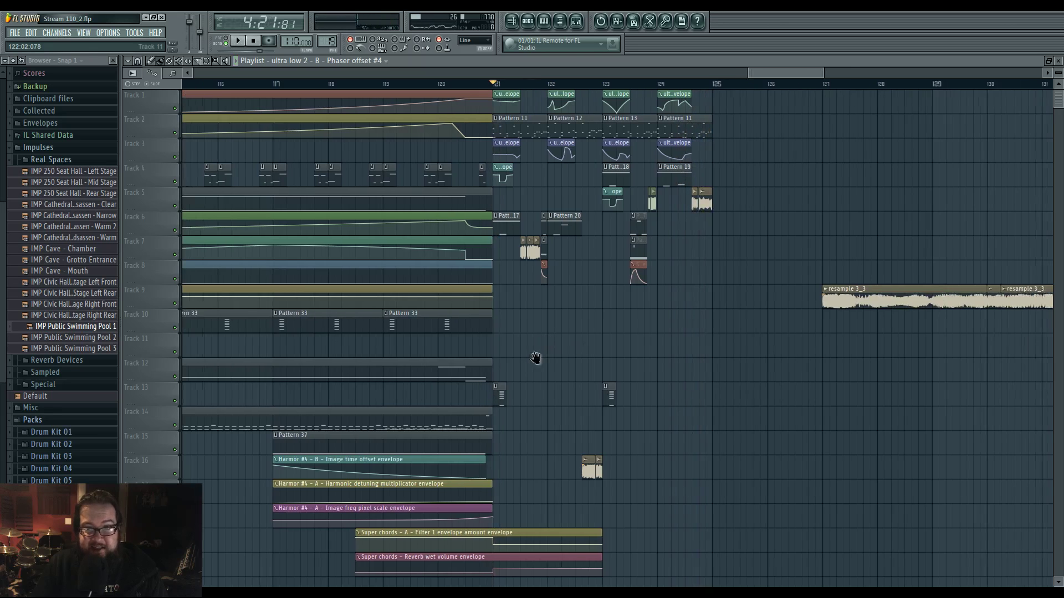
left_click_drag(792, 247, 703, 333)
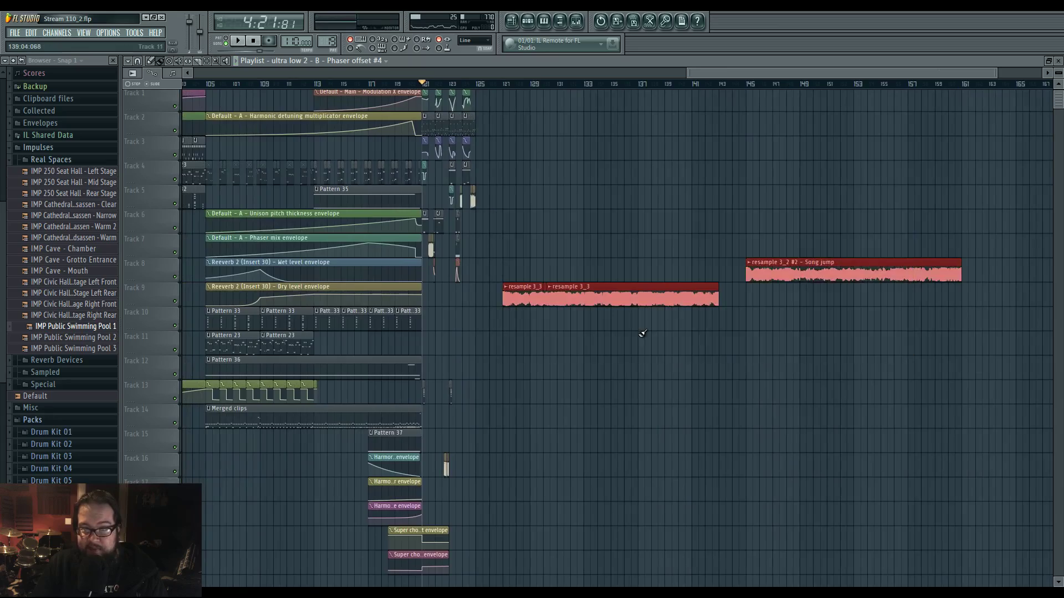
scroll(715, 332, "down", 4)
left_click_drag(785, 299, 902, 300)
Duplicate the clips of bars 121 to 125 on Tracks 1 to 16 so the copies start at bar 125.
scroll(782, 329, "up", 8)
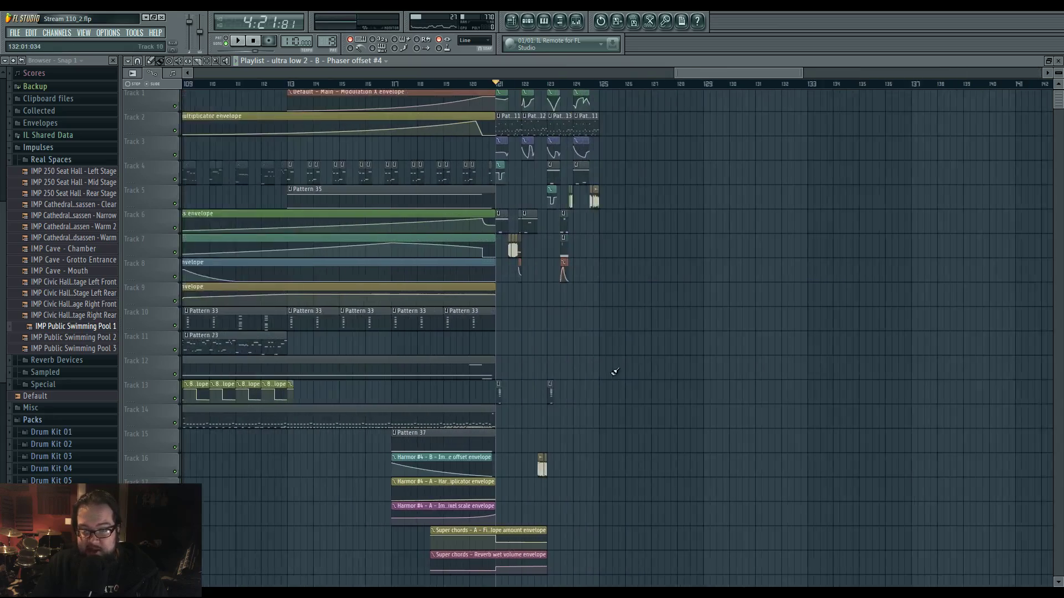
left_click_drag(382, 92, 624, 466)
key("ctrl+b")
right_click(539, 334)
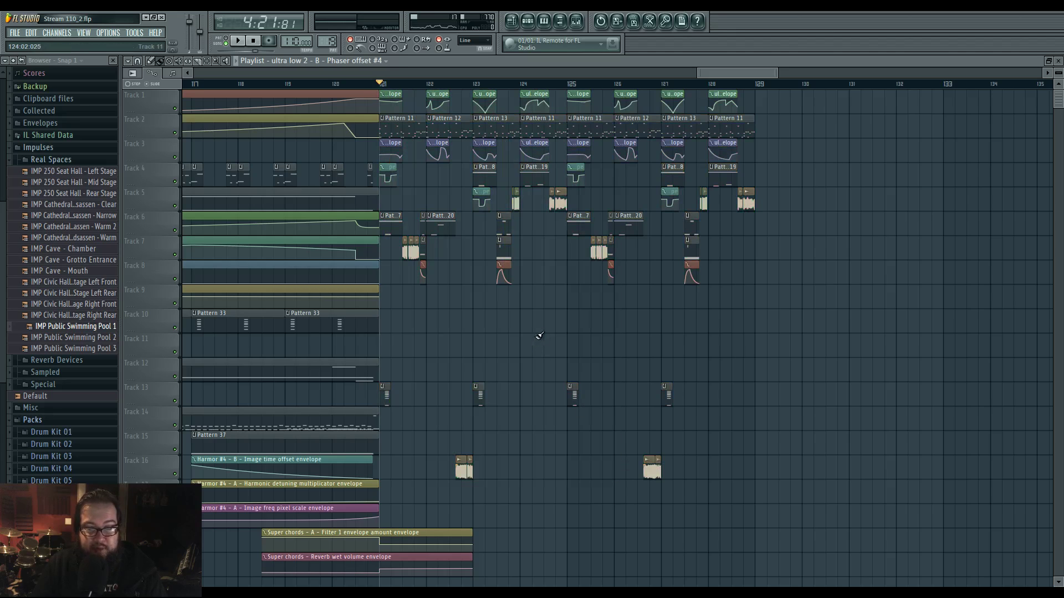
Merge the Track 2 pattern clips from bars 121 to 129 into one clip, using Track 23, and return it to Track 2.
left_click_drag(392, 117, 793, 135)
left_click_drag(403, 124, 404, 420)
scroll(409, 420, "down", 6)
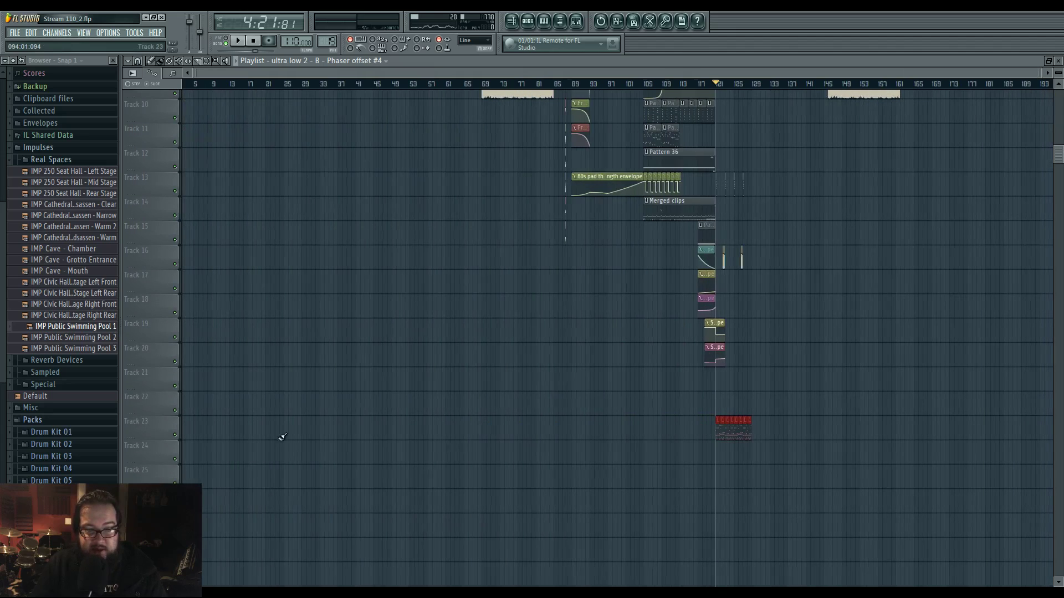
right_click(164, 430)
left_click(224, 522)
scroll(332, 449, "up", 5)
left_click_drag(334, 490, 343, 129)
Play the extended section from bar 121 into the duplicated part at bar 125.
scroll(382, 351, "left", 2)
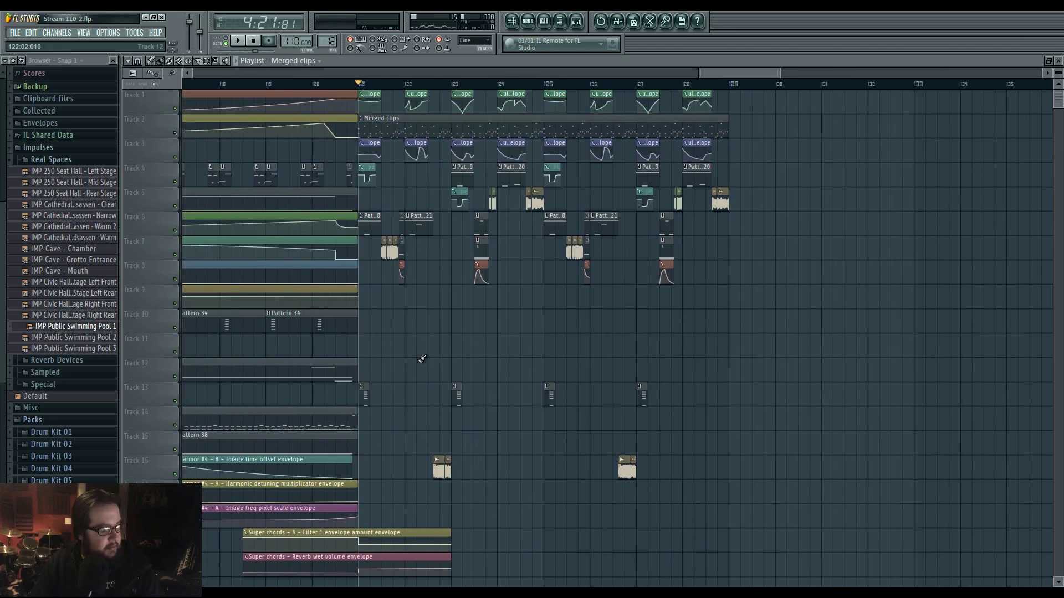
key("space")
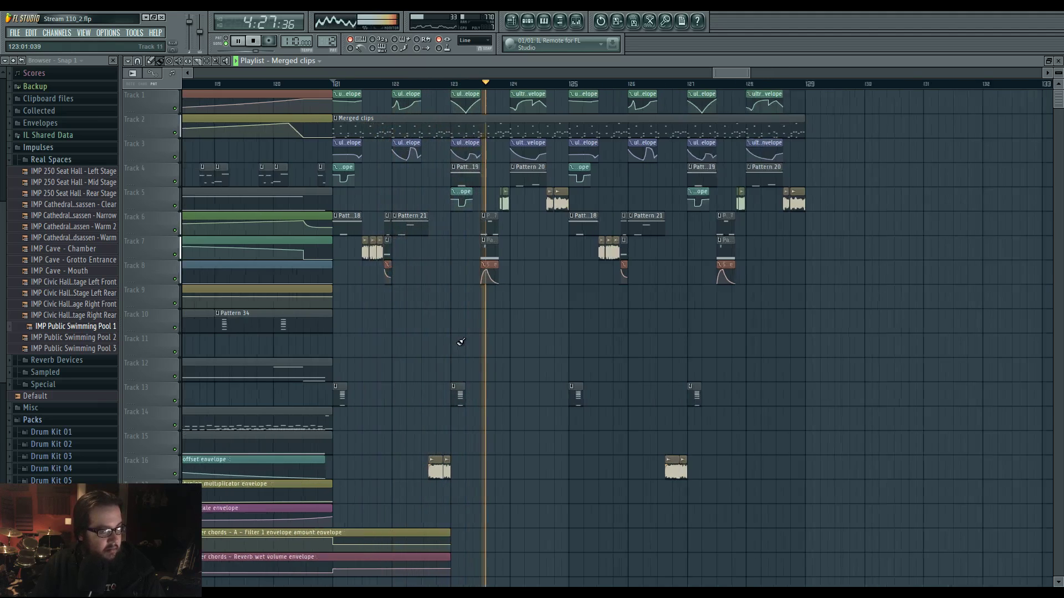
scroll(438, 339, "up", 4)
scroll(577, 328, "down", 4)
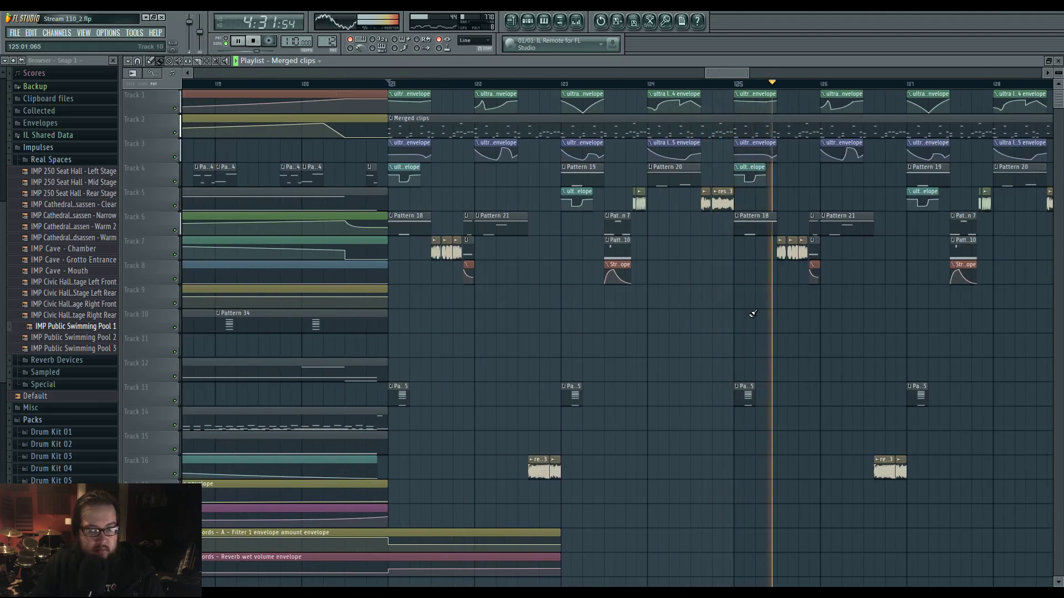
Open the merged clips pattern in the piano roll, move the early upper note to A4, and play from bar 121.
left_click(391, 83)
key("space")
double_click(396, 127)
mouse_move(286, 159)
left_mouse_down()
mouse_move(285, 181)
mouse_move(286, 171)
left_mouse_up()
key("space")
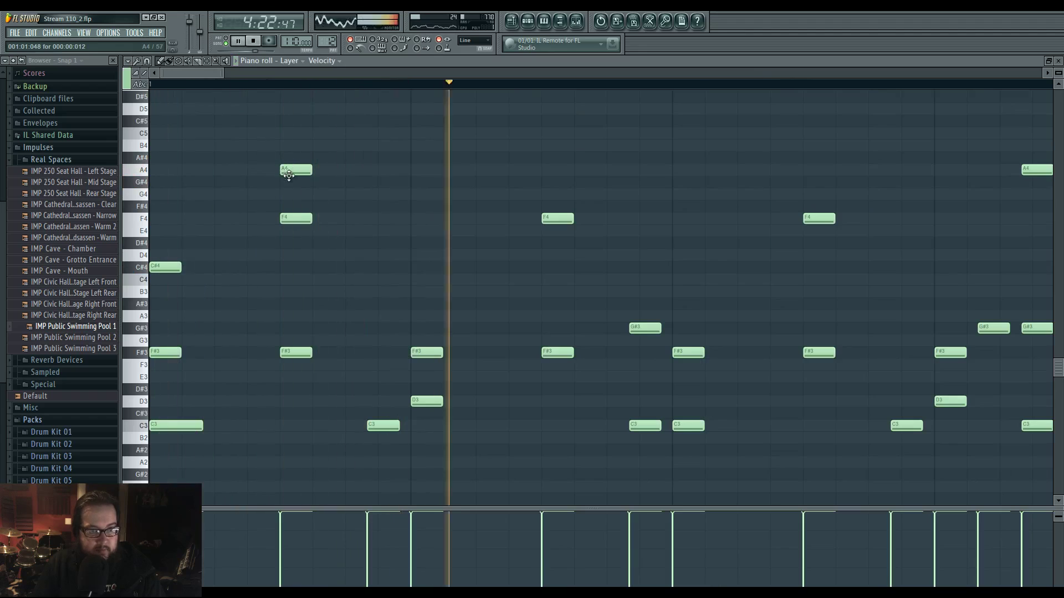
Review the merged pattern's notes during playback, stop it, and show the step sequencer.
scroll(375, 237, "down", 2)
scroll(353, 253, "down", 3)
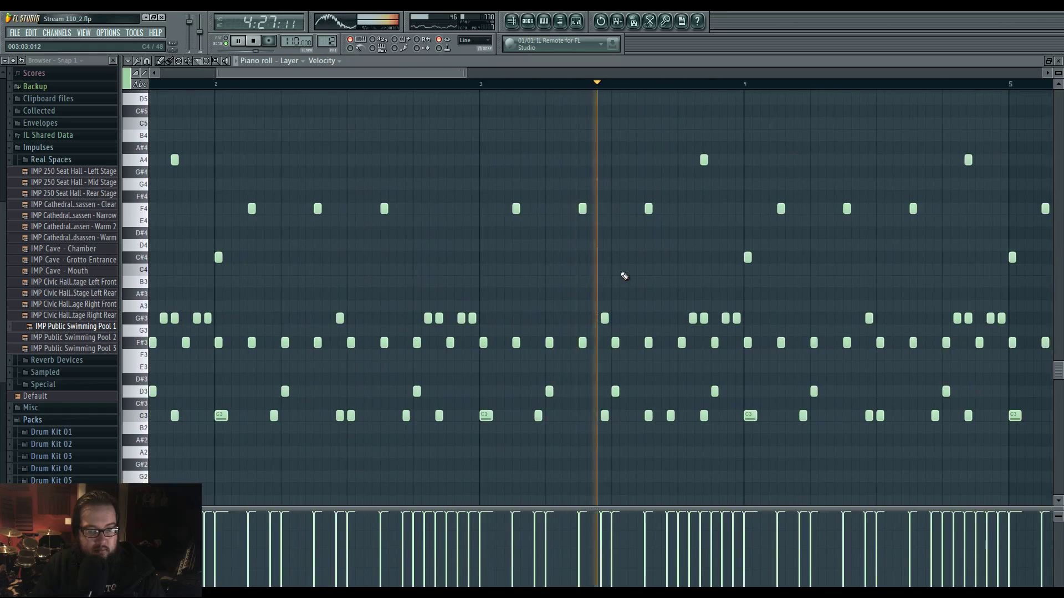
key("space")
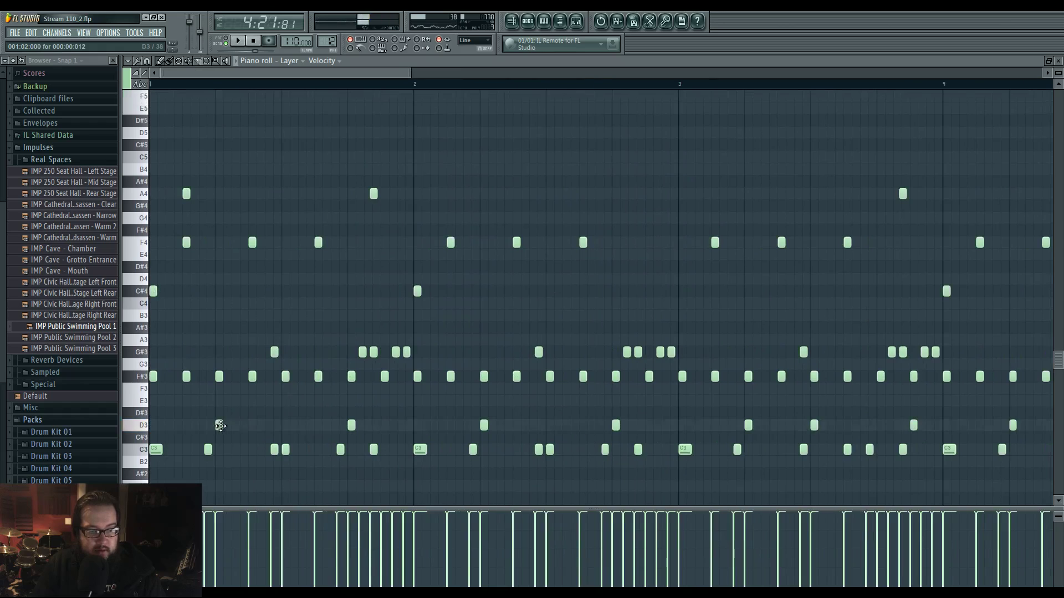
left_click(529, 21)
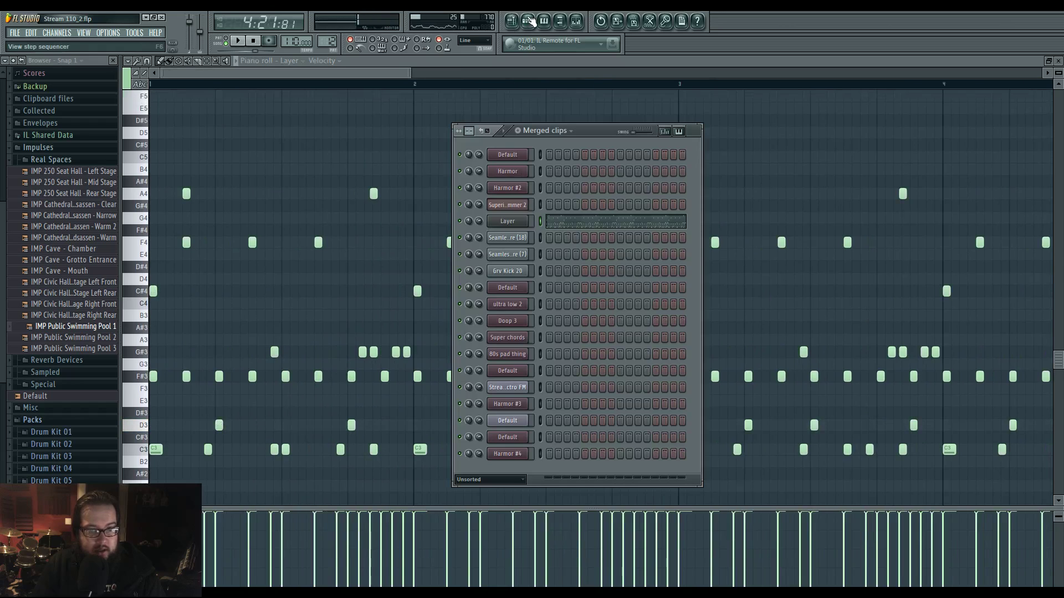
Hide the step sequencer, review the merged drum pattern's notes, and play it from bar 4.
left_click(529, 21)
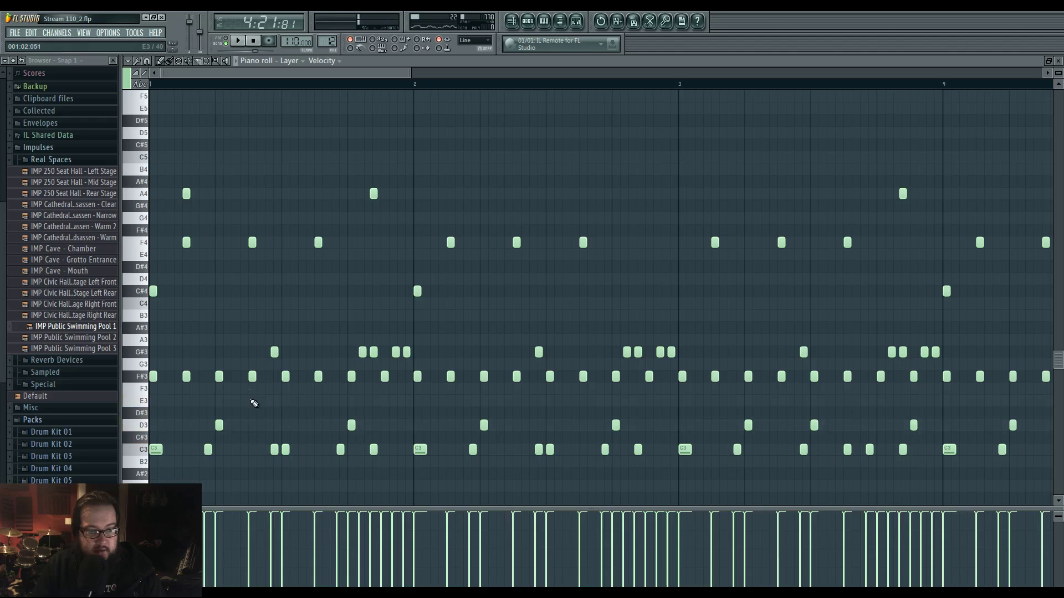
scroll(250, 166, "up", 3)
left_click_drag(242, 134, 246, 156)
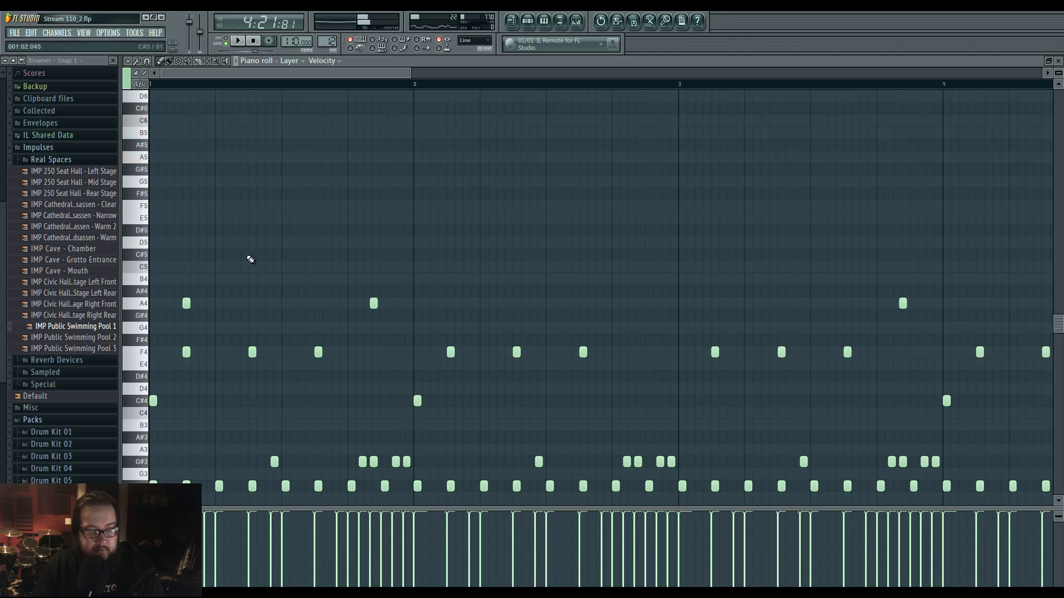
scroll(251, 277, "down", 3)
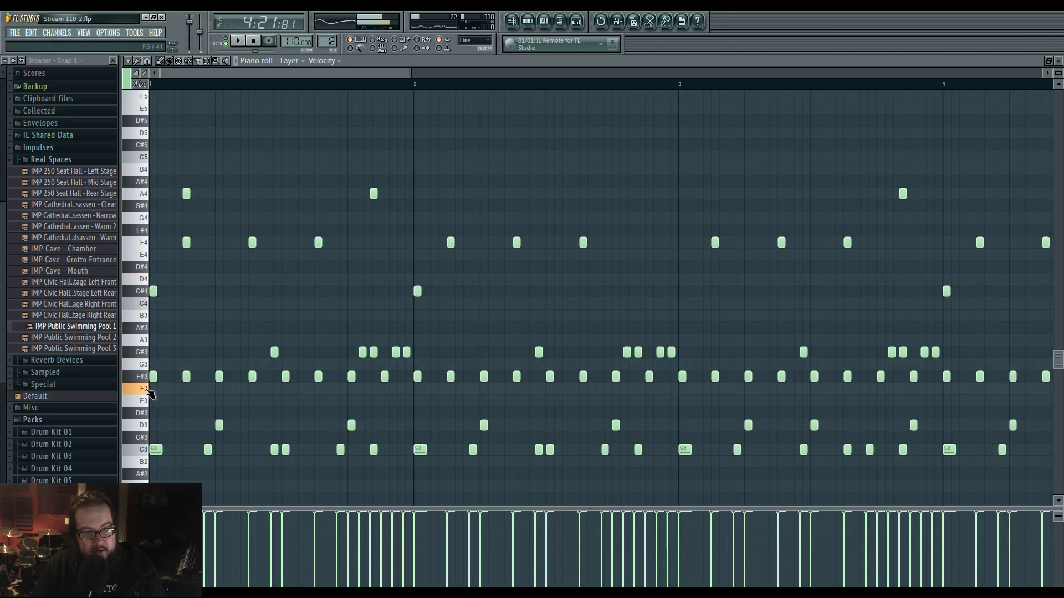
key("space")
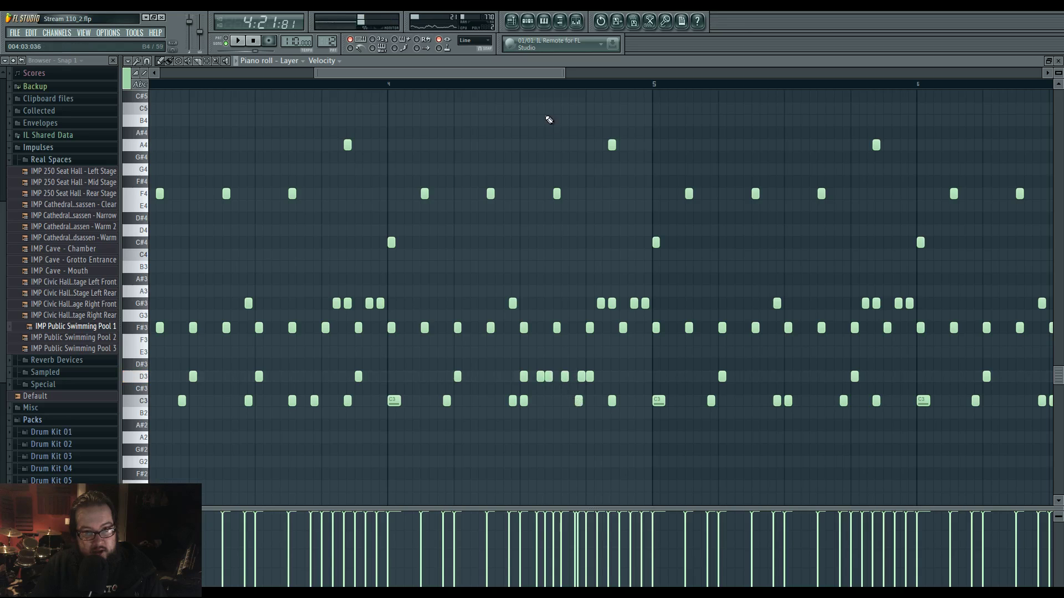
key("space")
left_click(397, 84)
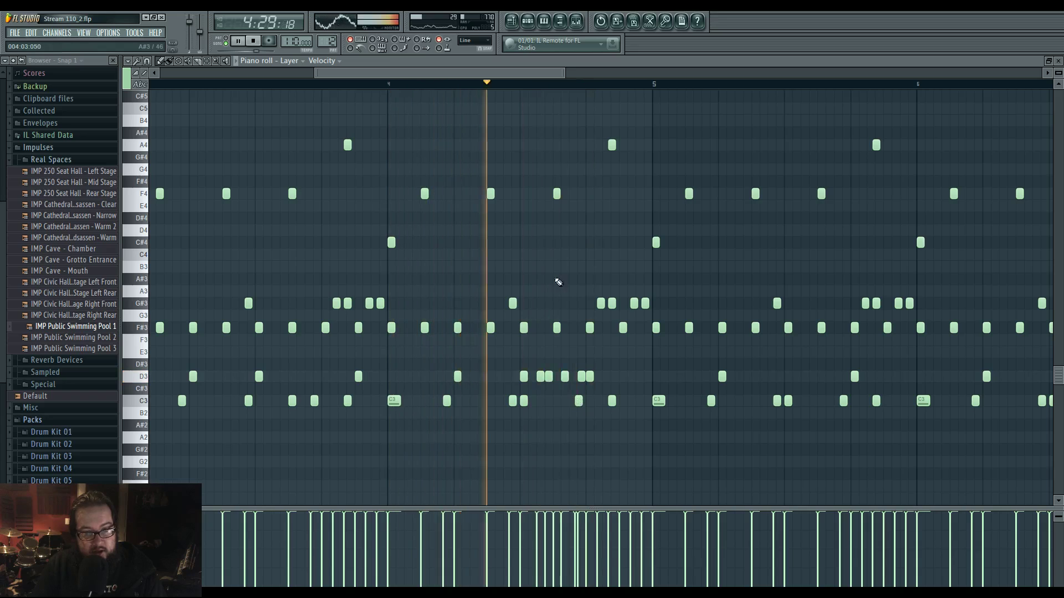
key("space")
Delete the existing D3 roll notes in beat 3 of bar 4.
left_click_drag(511, 362, 569, 377)
scroll(581, 389, "up", 3, "ctrl")
key("Delete")
scroll(450, 377, "down", 2, "ctrl")
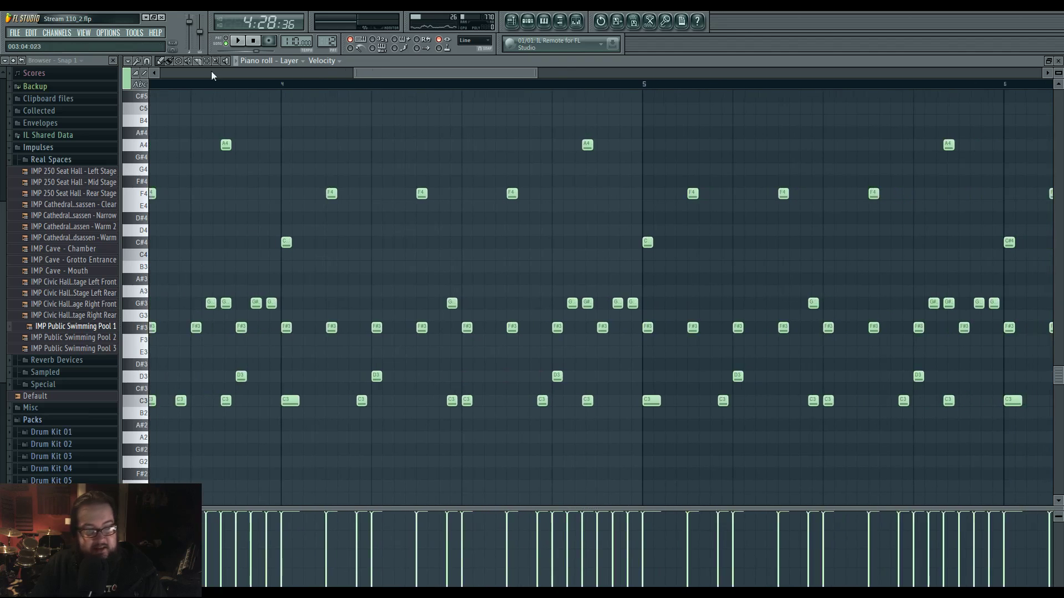
Set the piano roll snap to 1/3 step and draw a four-note triplet D3 roll in beat 3 of bar 4.
left_click(147, 61)
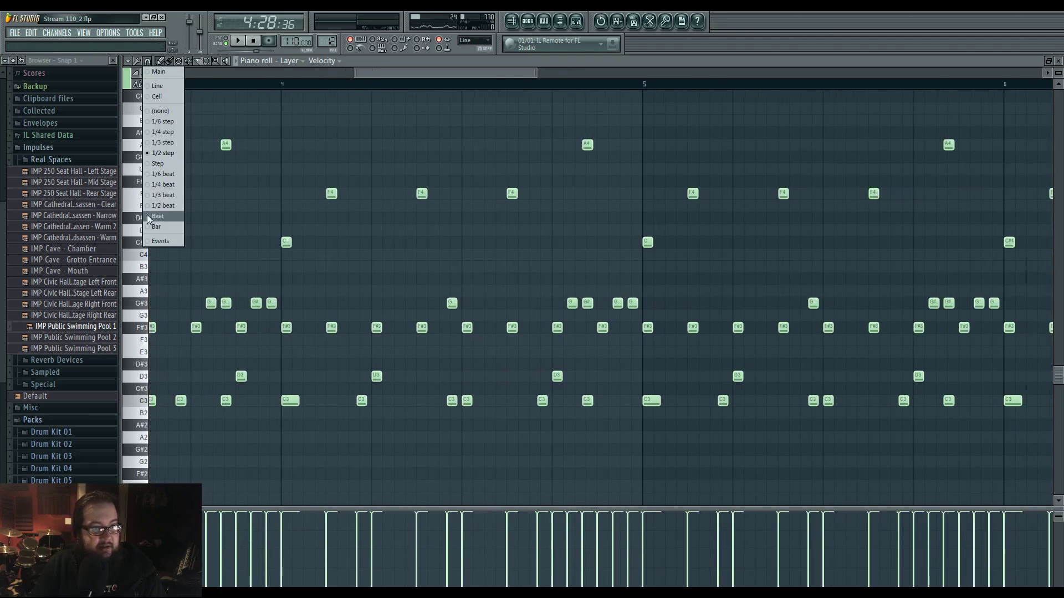
left_click(169, 143)
scroll(476, 311, "up", 2, "ctrl")
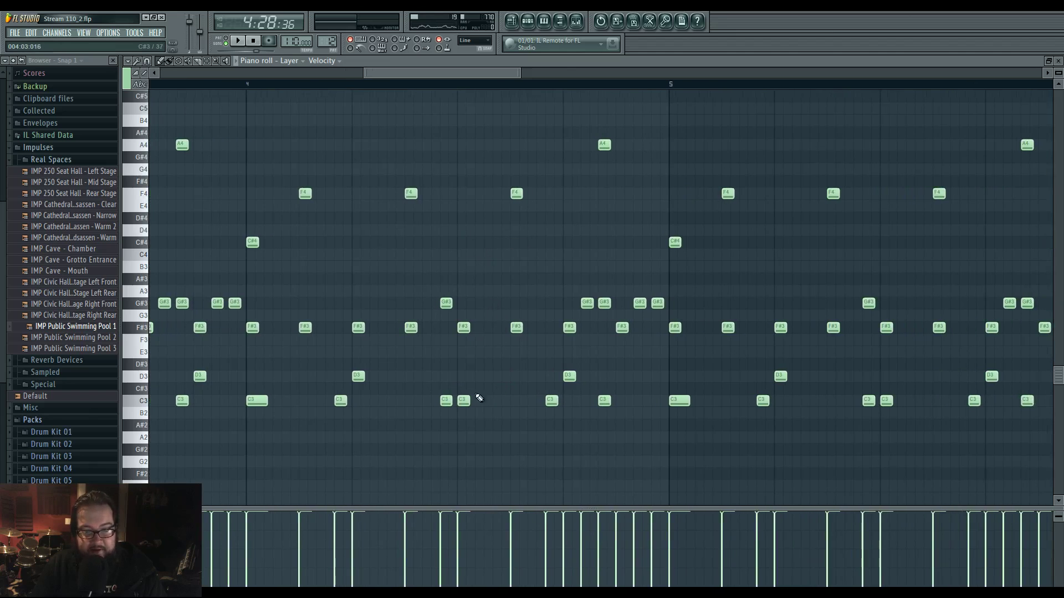
left_click(461, 377)
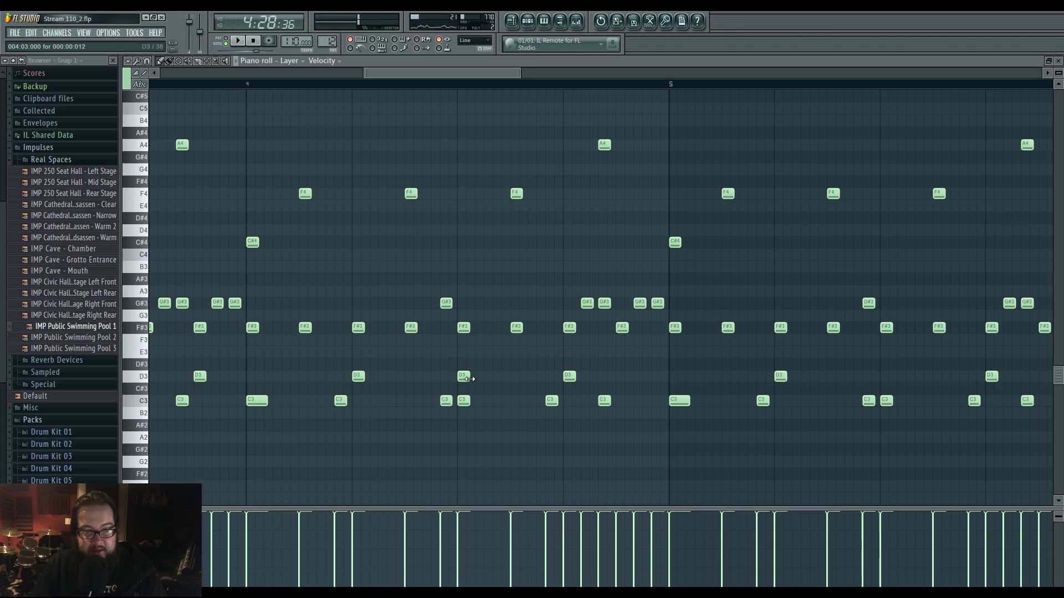
double_click(465, 377)
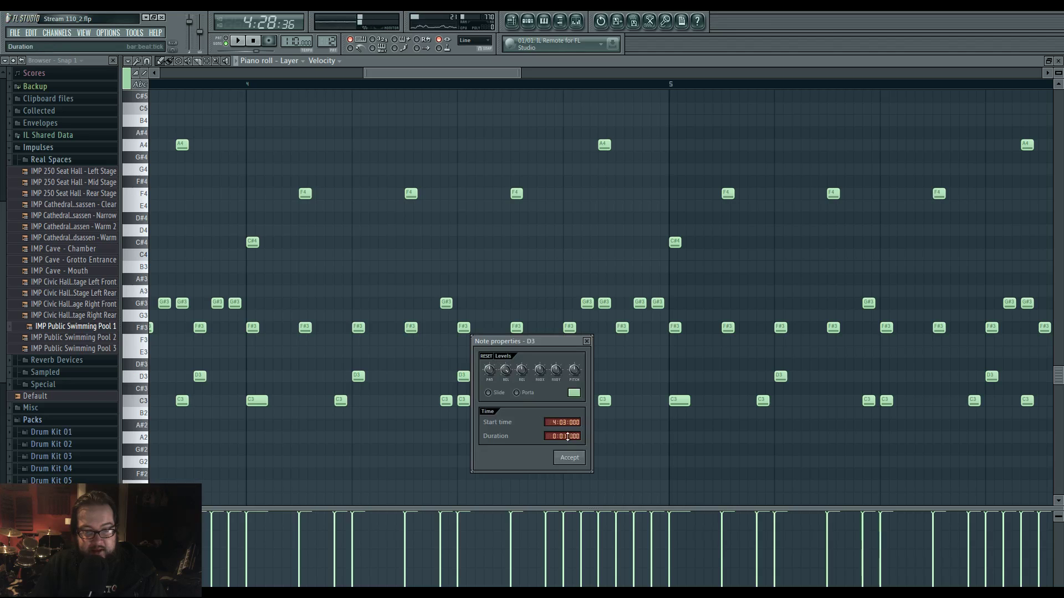
left_click(569, 458)
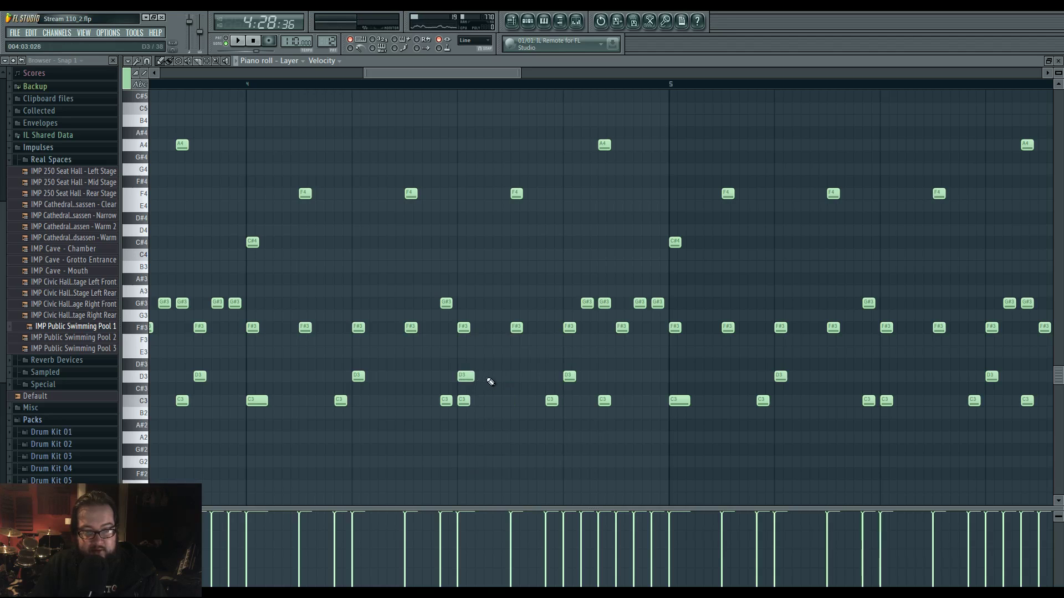
key("space")
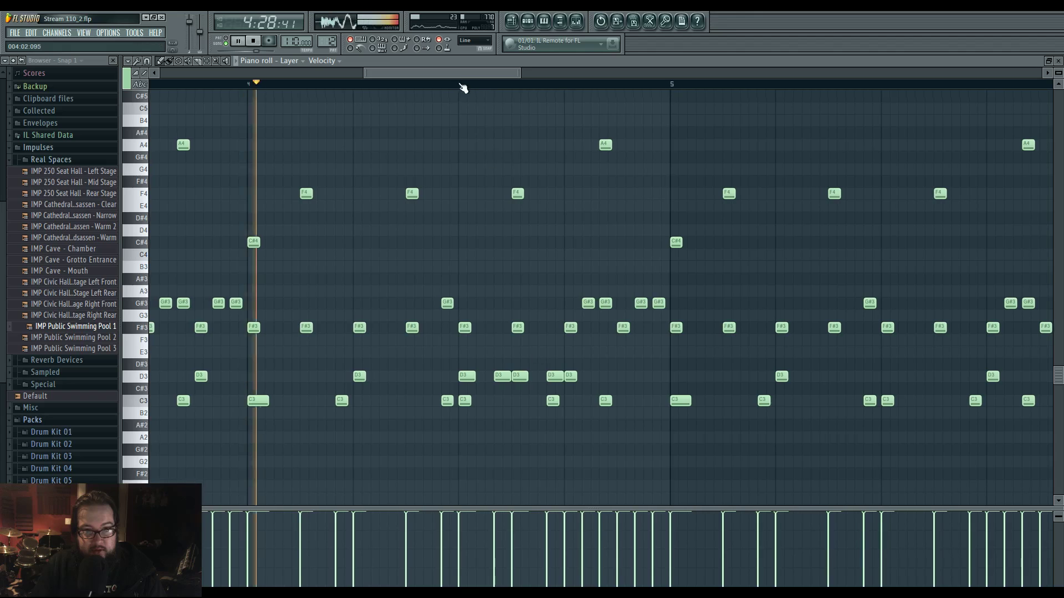
Select the four new D3 roll notes and lower their velocities, with the last one softest.
left_click_drag(451, 361, 560, 385)
key("space")
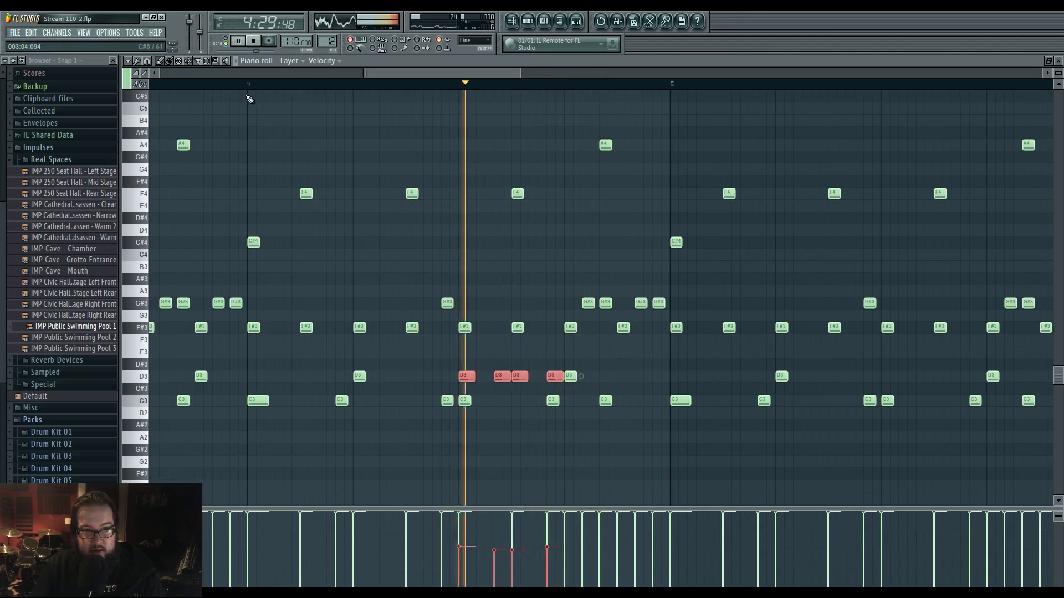
mouse_move(512, 551)
left_mouse_down()
mouse_move(534, 563)
mouse_move(505, 551)
left_mouse_up()
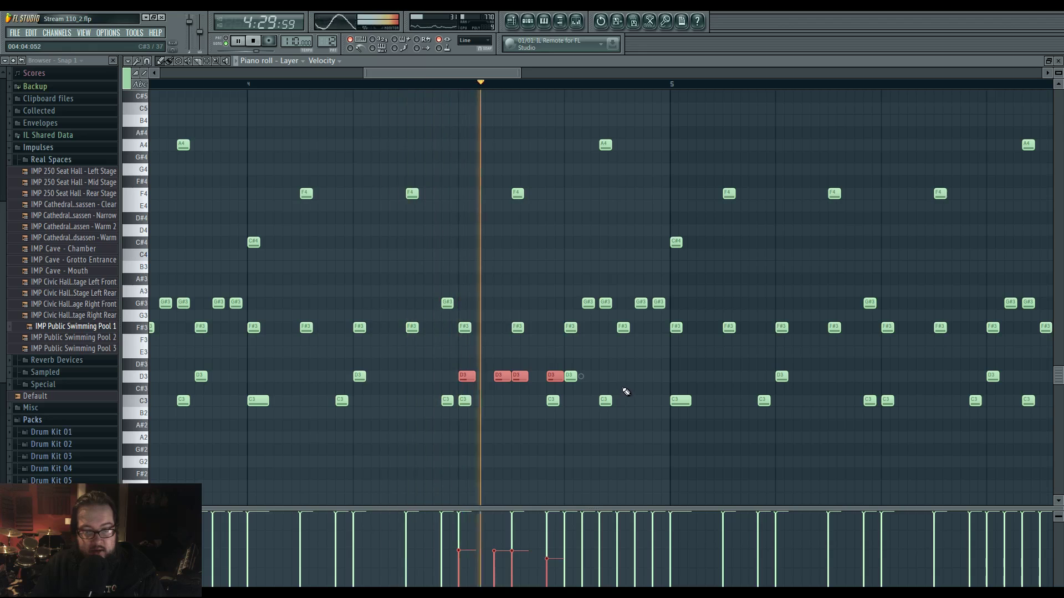
Delete the last F#3 note and the last two G#3 notes at the end of bar 4.
right_click(623, 327)
right_click(641, 303)
right_click(657, 303)
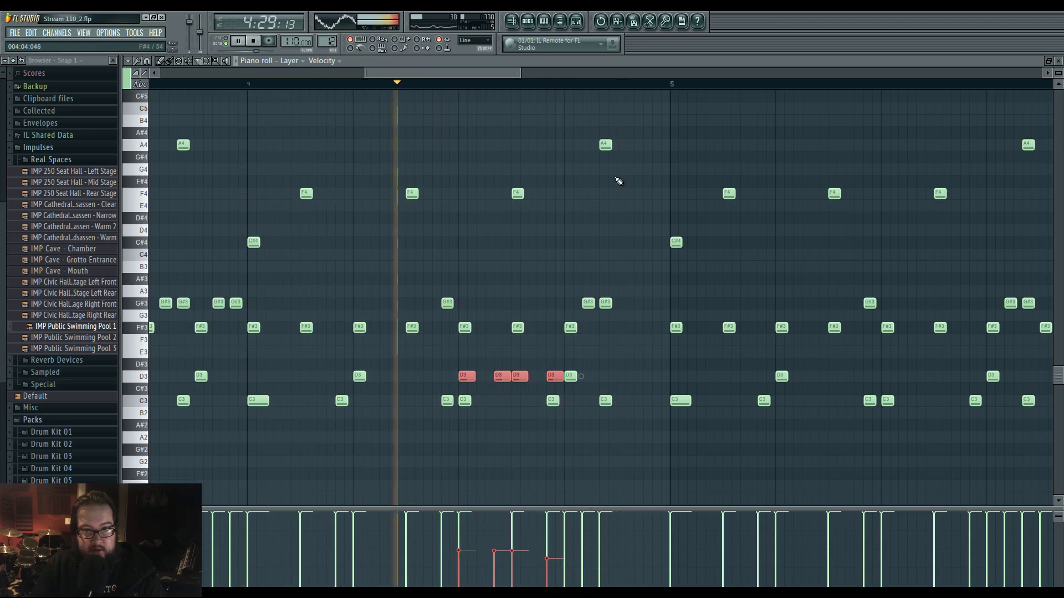
Draw descending D4, B3 and A3 tom notes at the end of bar 4 and raise their velocities to full.
key("space")
left_click(625, 254)
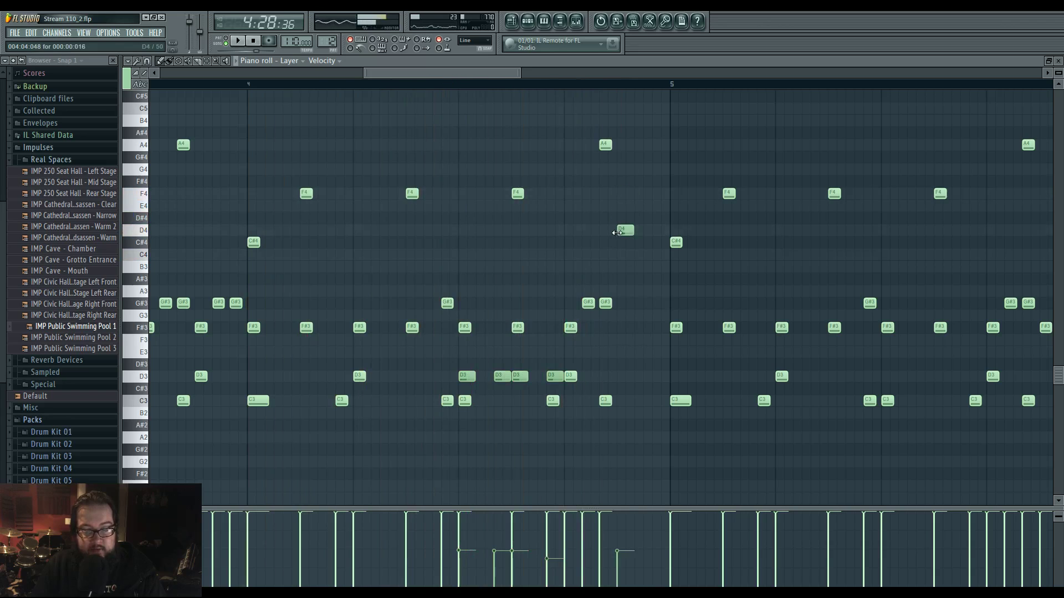
left_click_drag(625, 238, 635, 267)
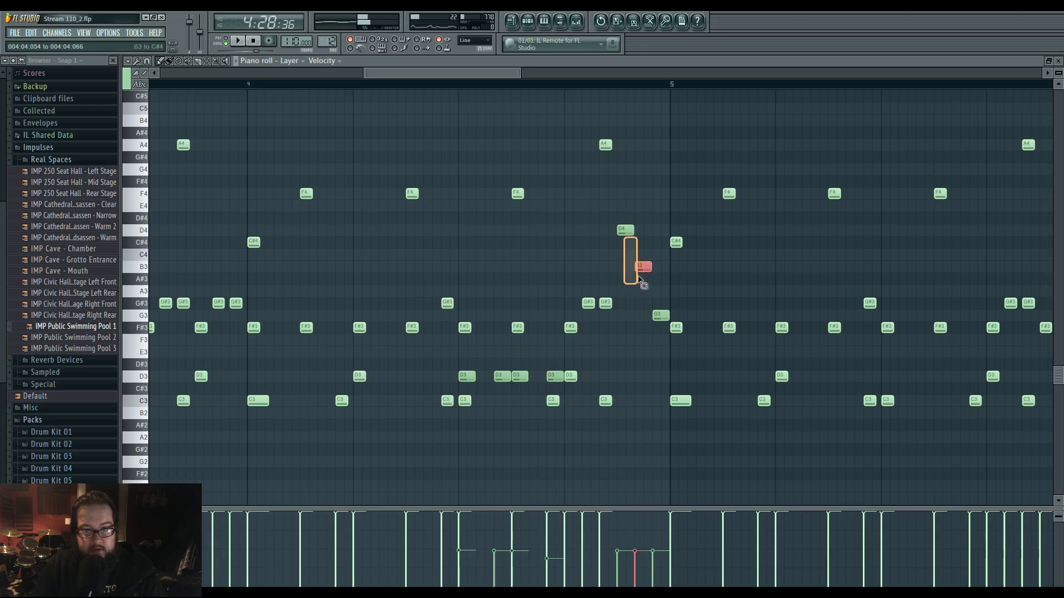
left_click(656, 286)
left_click_drag(622, 211, 663, 297)
left_click(690, 444)
Play the new fill, mark the last beat of bar 4 as the playback range, and loop it with the mixer open.
key("space")
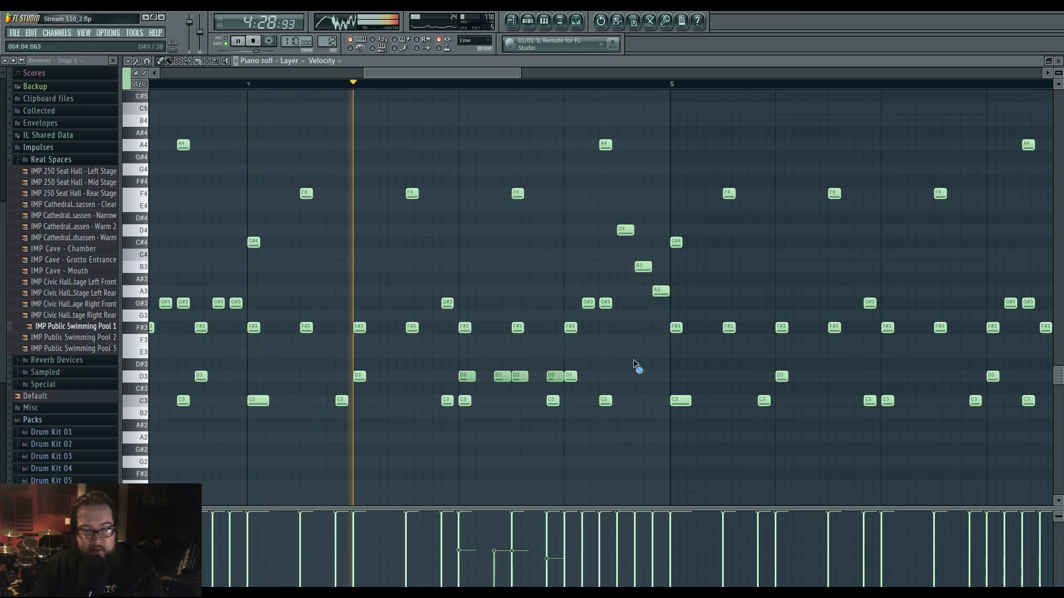
key("space")
key("space")
key("space")
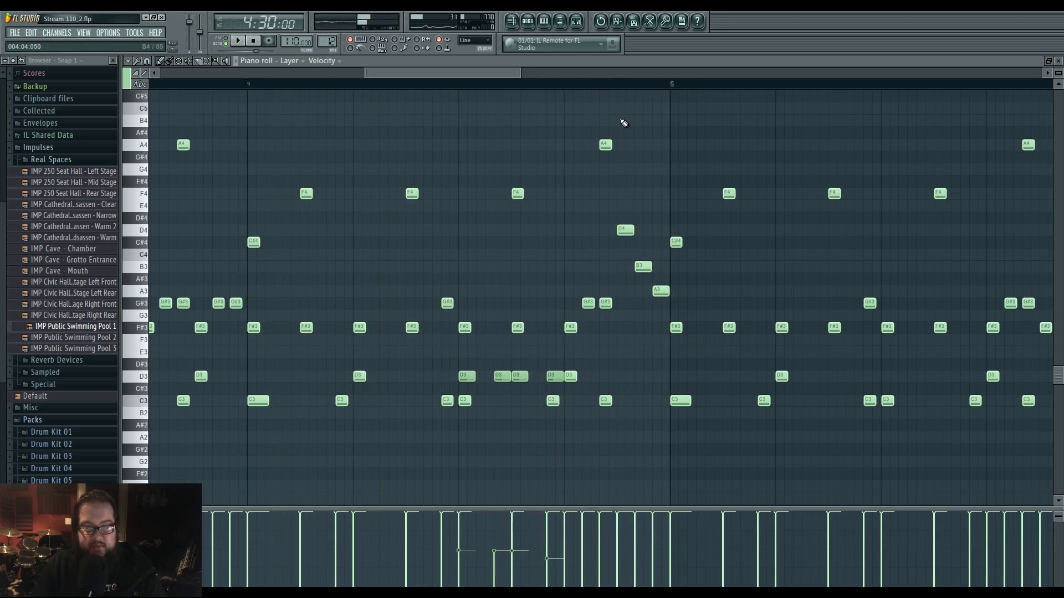
left_click_drag(565, 88, 670, 91)
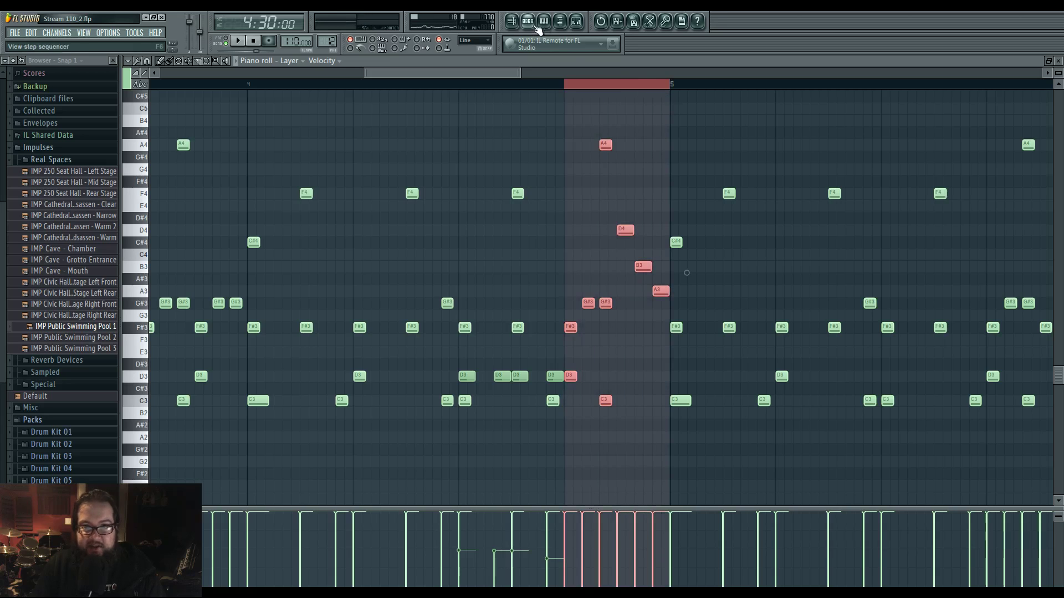
key("F9")
key("space")
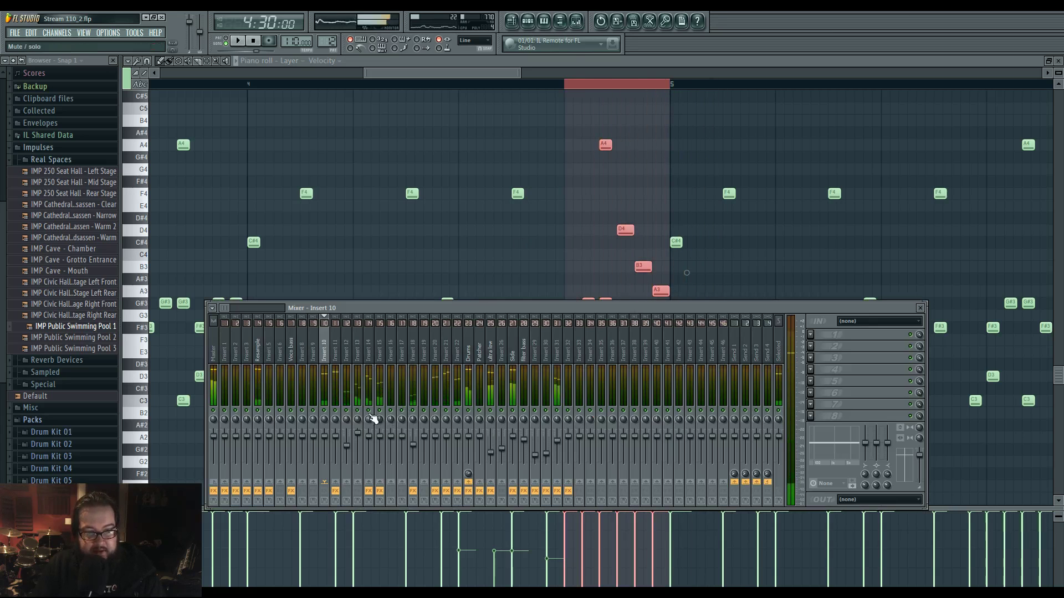
In Insert 14's Fruity Parametric EQ 2, cut band 5 slightly, boost band 6 in the highs, and lower band 4 in the upper range.
left_click(368, 355)
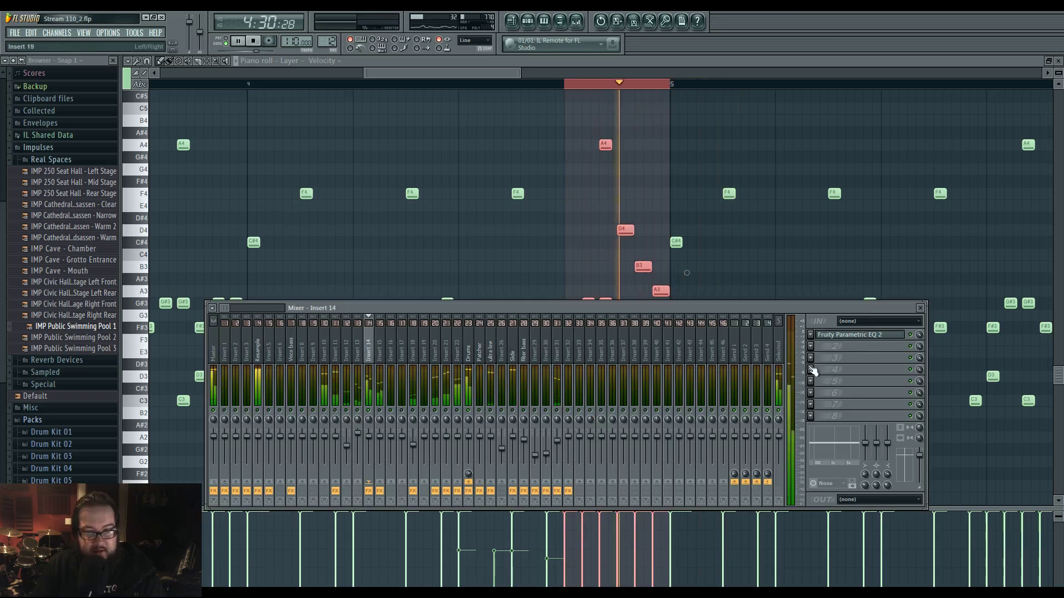
left_click(859, 335)
left_click_drag(286, 226, 280, 239)
left_click_drag(308, 222, 347, 188)
left_click_drag(258, 224, 325, 245)
key("space")
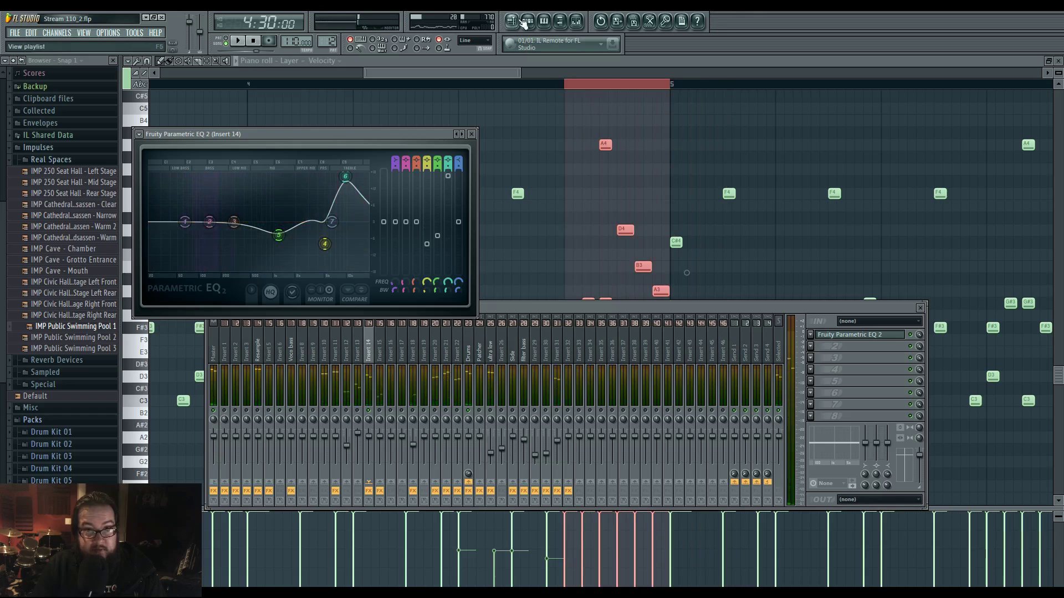
Open the Superior Drummer 2 channel and enable a release envelope on Racktom 1.
key("F6")
left_click(507, 207)
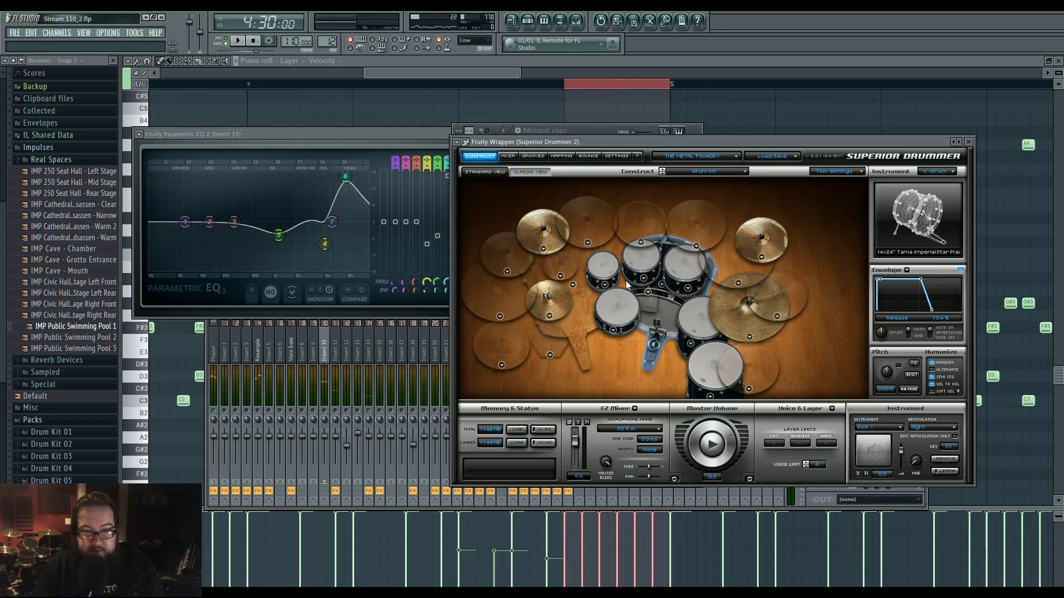
left_click(605, 270)
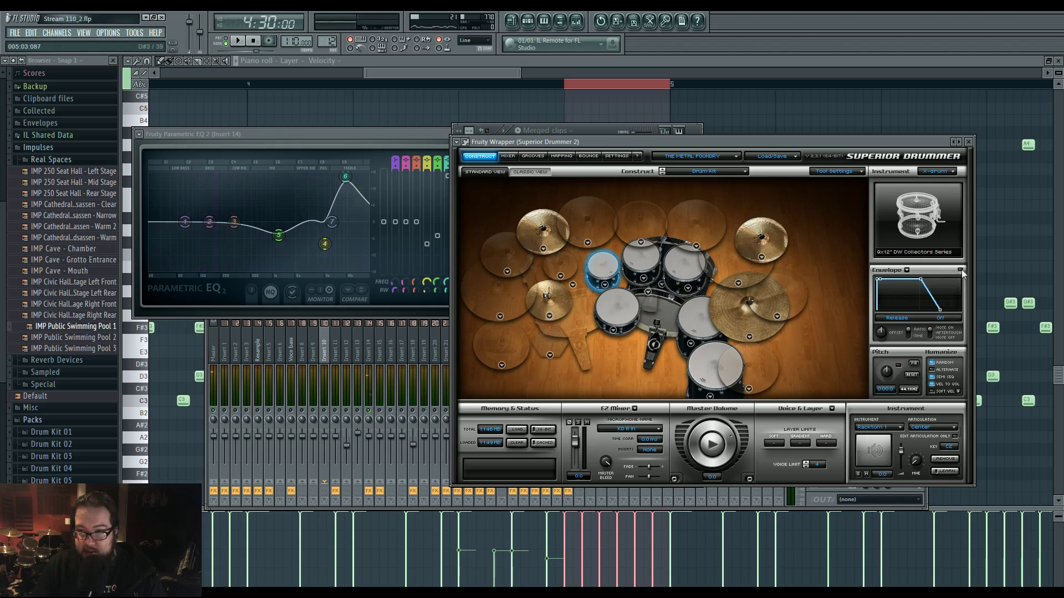
left_click(599, 259)
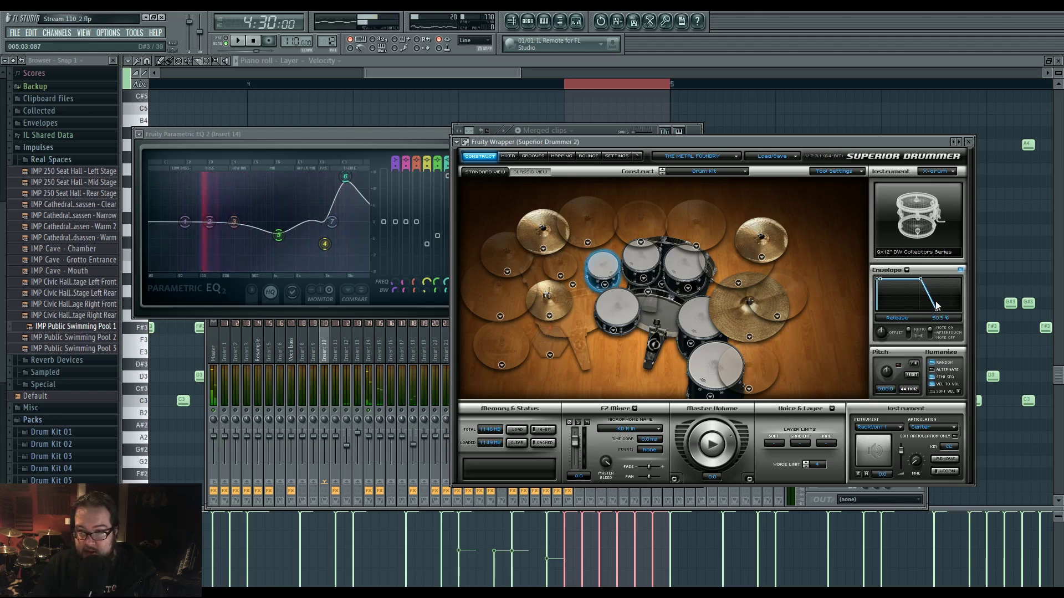
Enable the release envelopes on Racktom 2 and Racktom 3, with Racktom 3's release at about 10%.
left_click(626, 260)
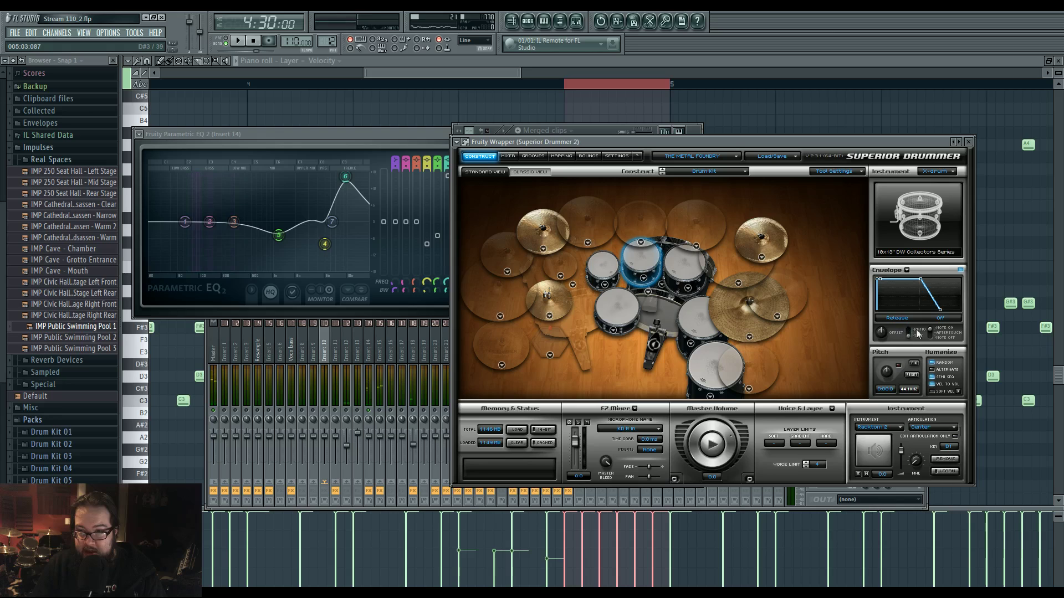
left_click(638, 262)
left_click(686, 265)
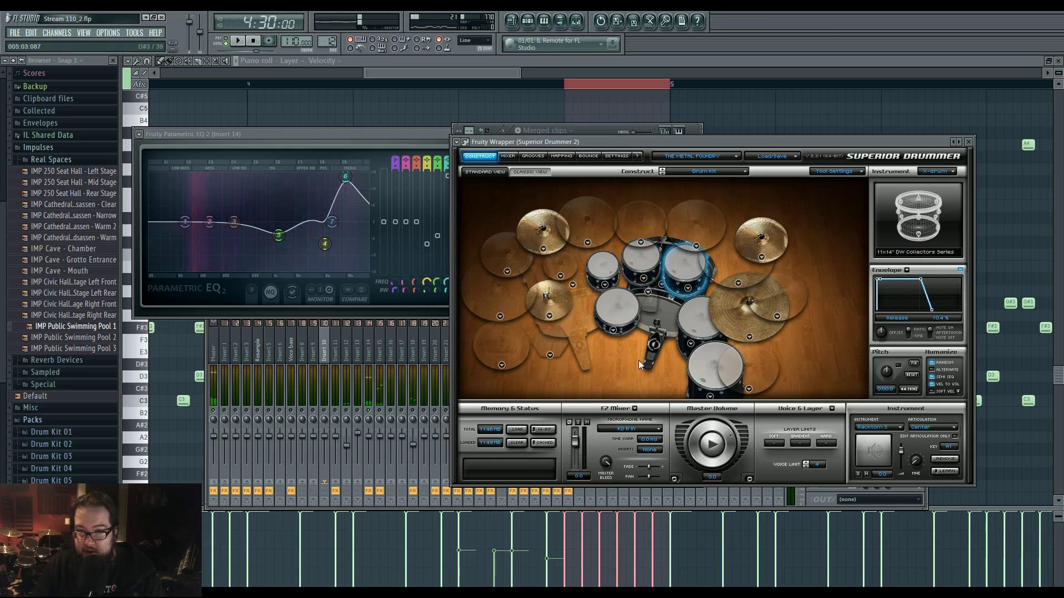
Enable the release envelopes on Floortom 1 and Floortom 2, audition the drums, and set Floortom 2's release to about 15%.
left_click(693, 317)
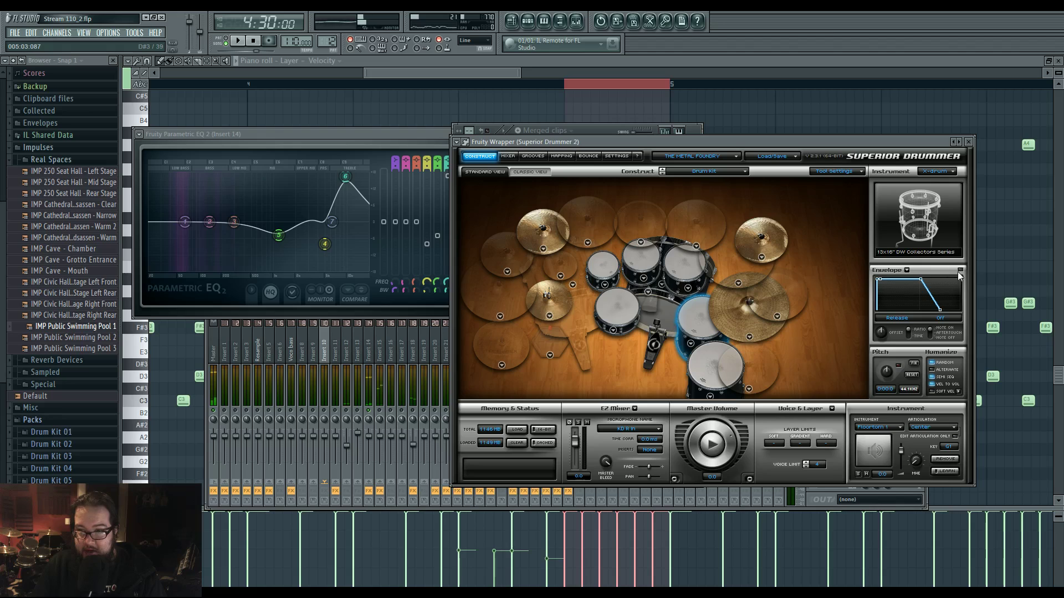
left_click(714, 324)
left_click(723, 329)
left_click(715, 363)
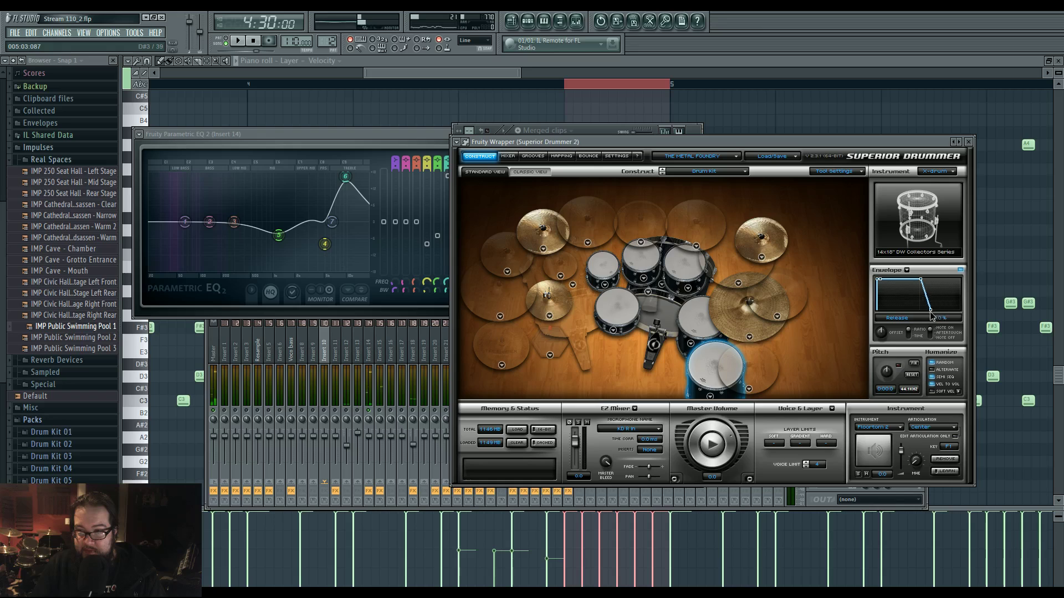
left_click(703, 377)
left_click(703, 365)
left_click(702, 377)
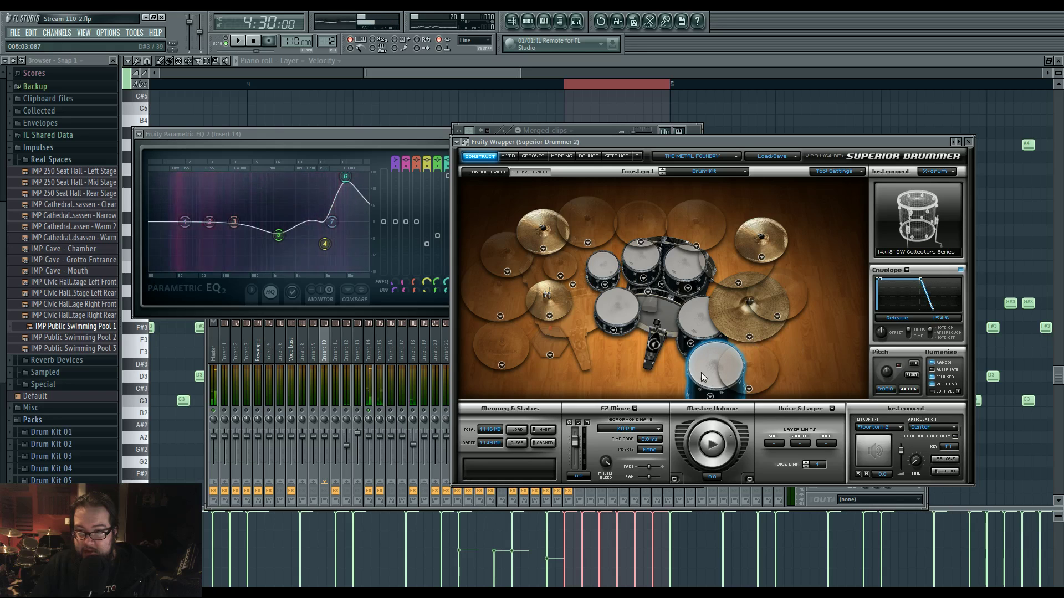
Raise band 5 to a slight cut in Insert 14's Fruity Parametric EQ 2 while auditioning the tom fill.
key("space")
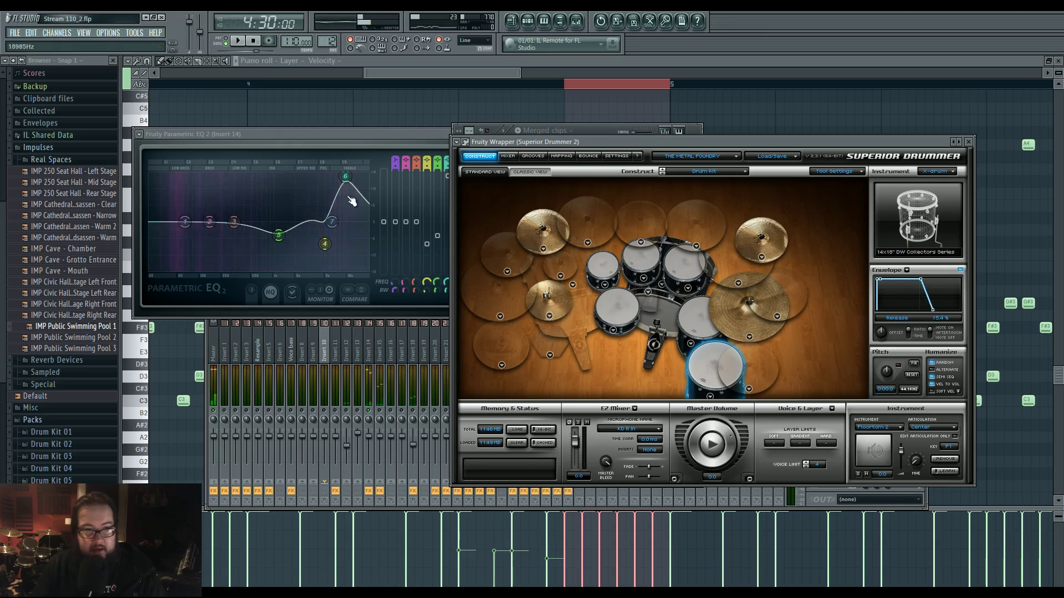
left_click(396, 133)
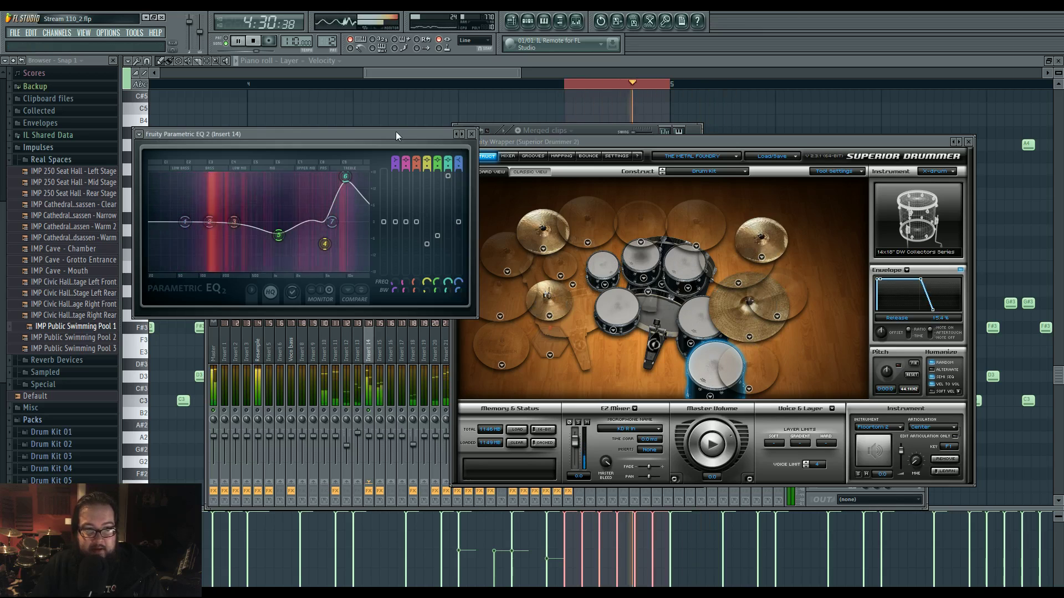
key("space")
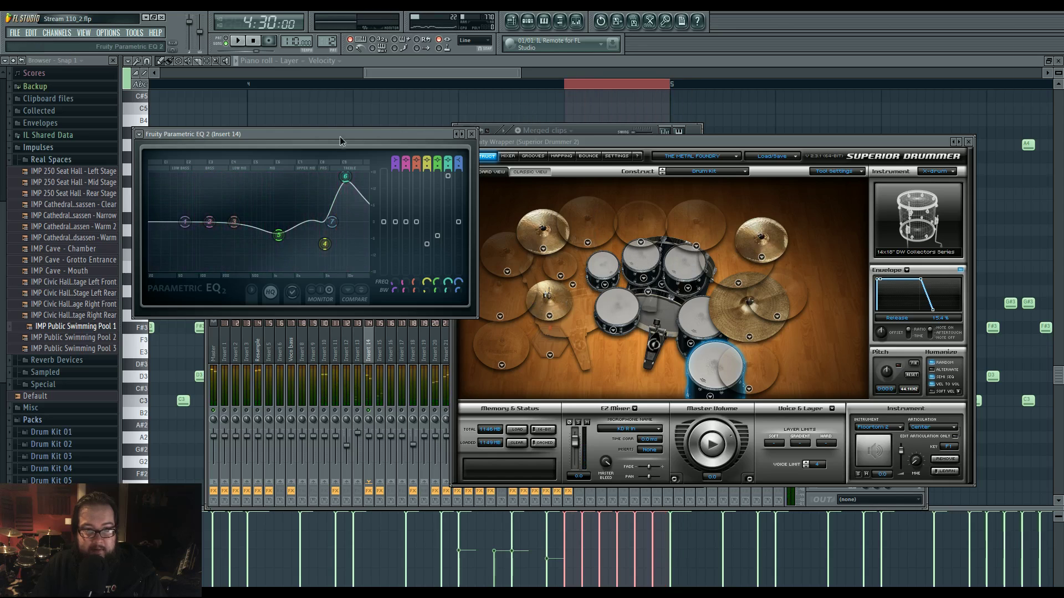
key("space")
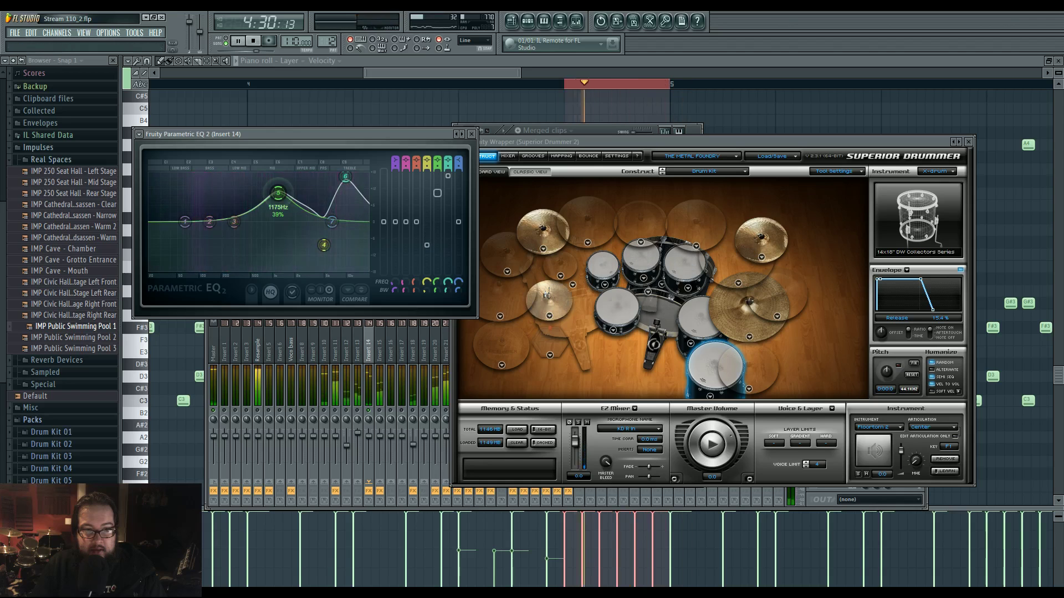
mouse_move(284, 243)
left_mouse_down()
mouse_move(274, 253)
mouse_move(296, 252)
mouse_move(268, 247)
mouse_move(272, 228)
left_mouse_up()
key("space")
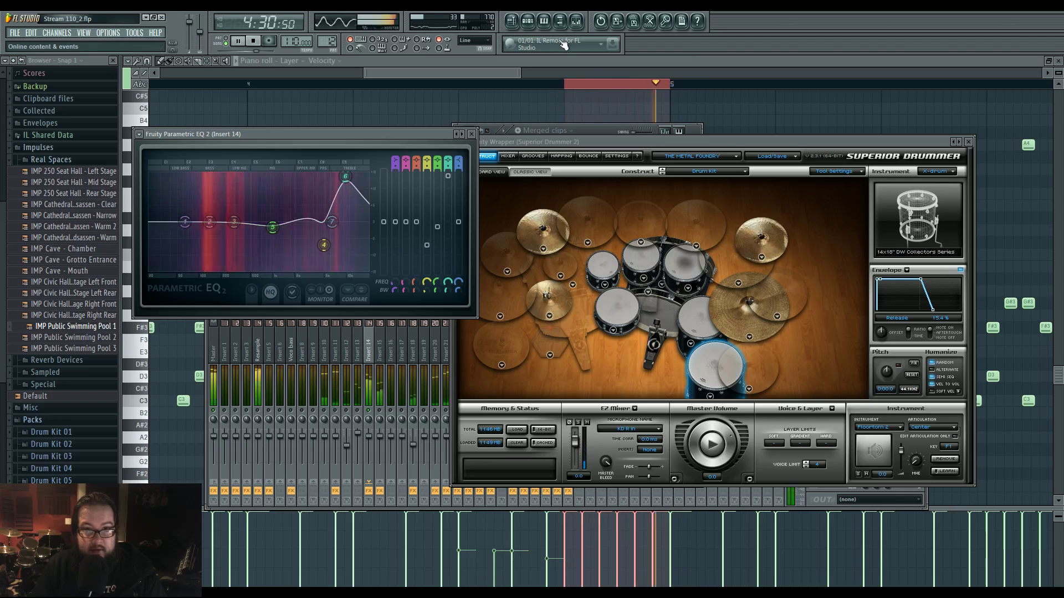
key("space")
Play the looped tom fill with the mixer in view to check the drum levels.
left_click(576, 21)
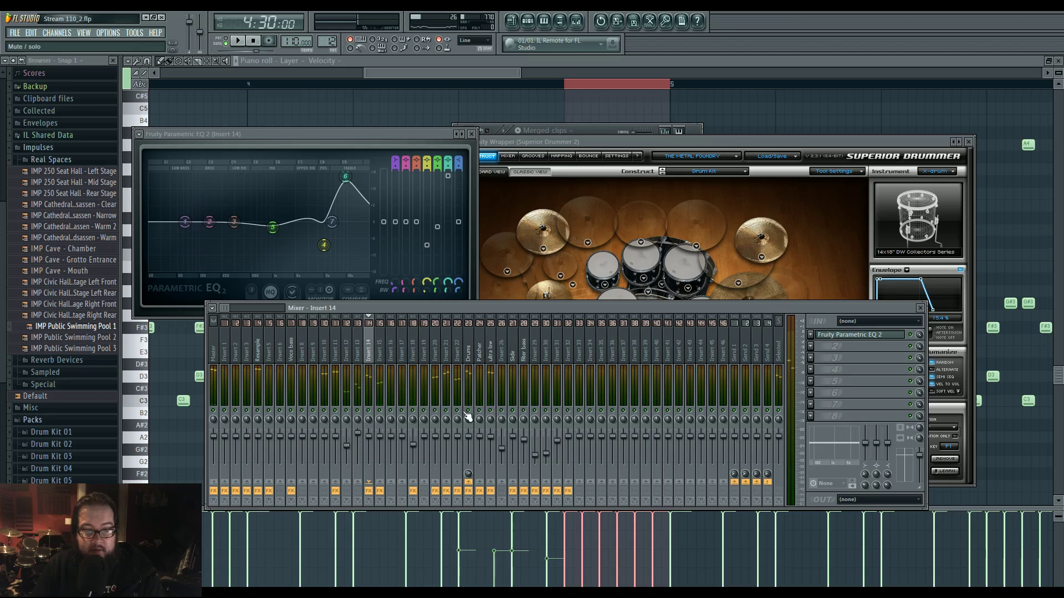
key("space")
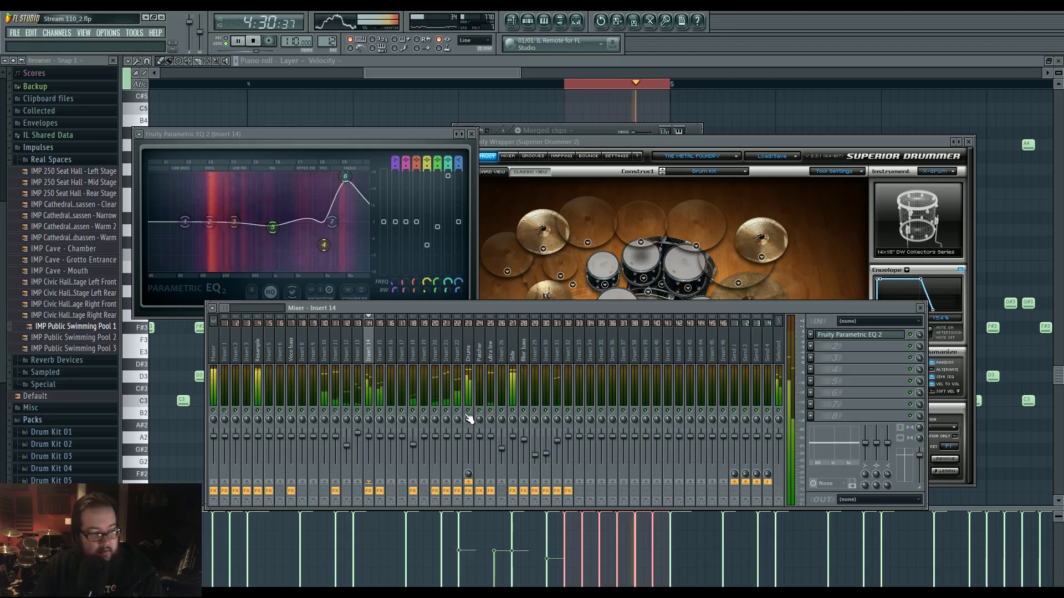
key("space")
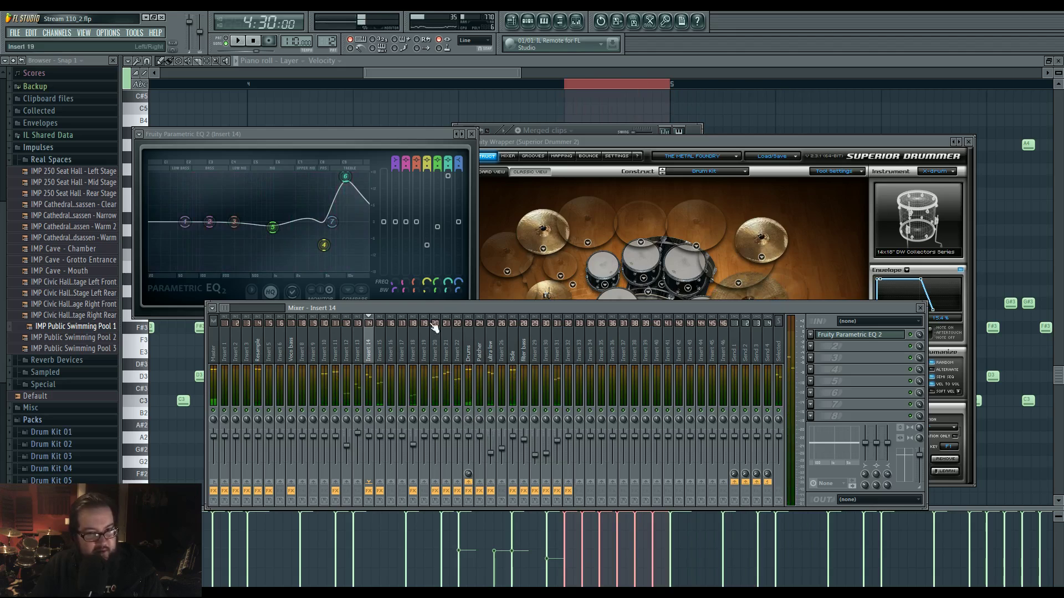
Clear the existing groove notes from beat 4 of bar 8 in the Layer piano roll.
key("F7")
key("space")
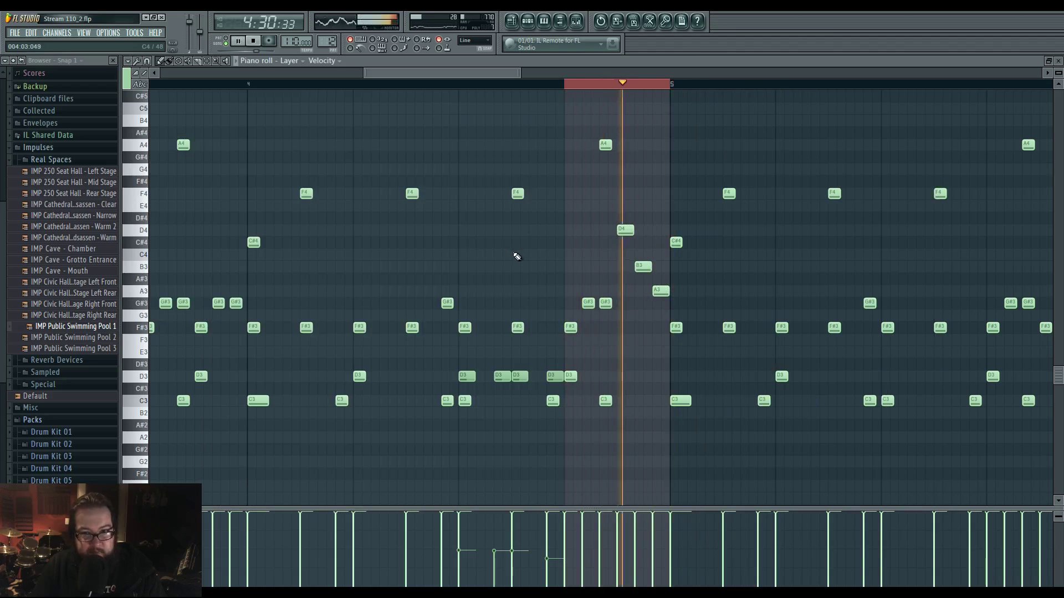
scroll(518, 245, "down", 3)
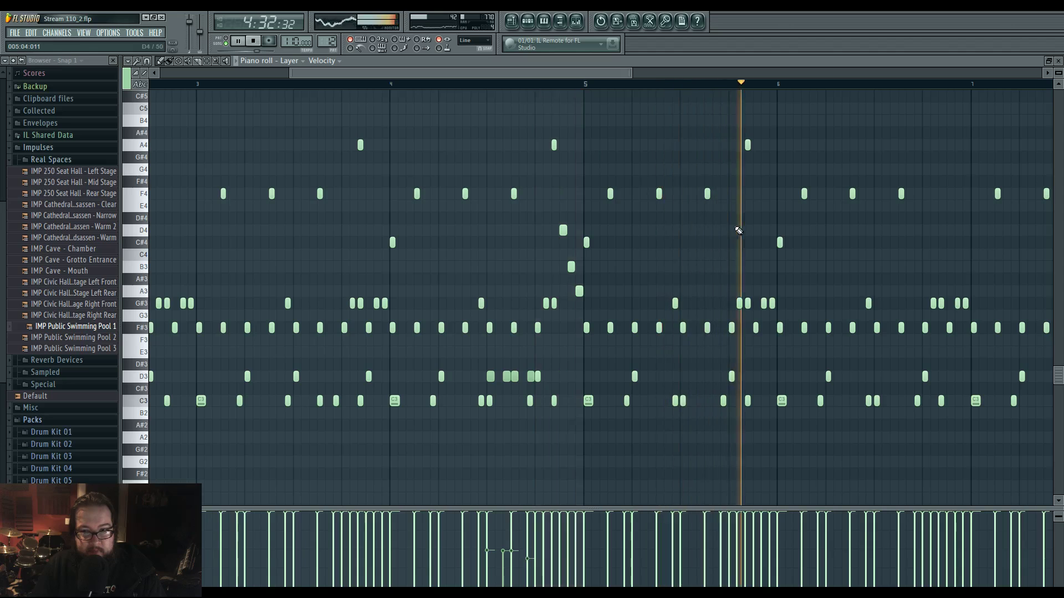
left_click_drag(739, 230, 495, 231)
scroll(594, 304, "up", 3)
left_click_drag(775, 258, 521, 263)
left_click_drag(660, 258, 291, 261)
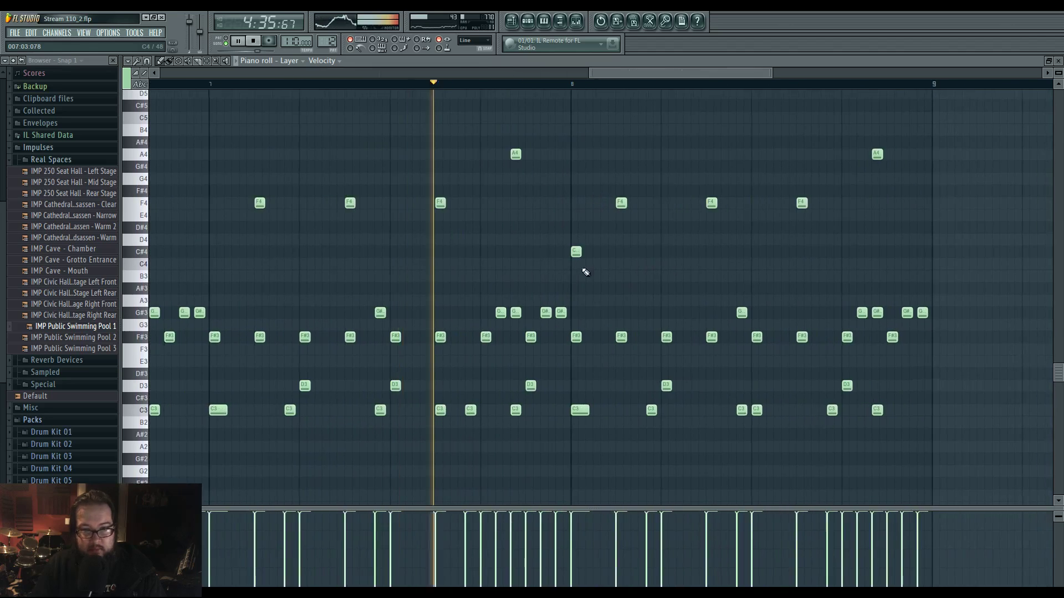
key("space")
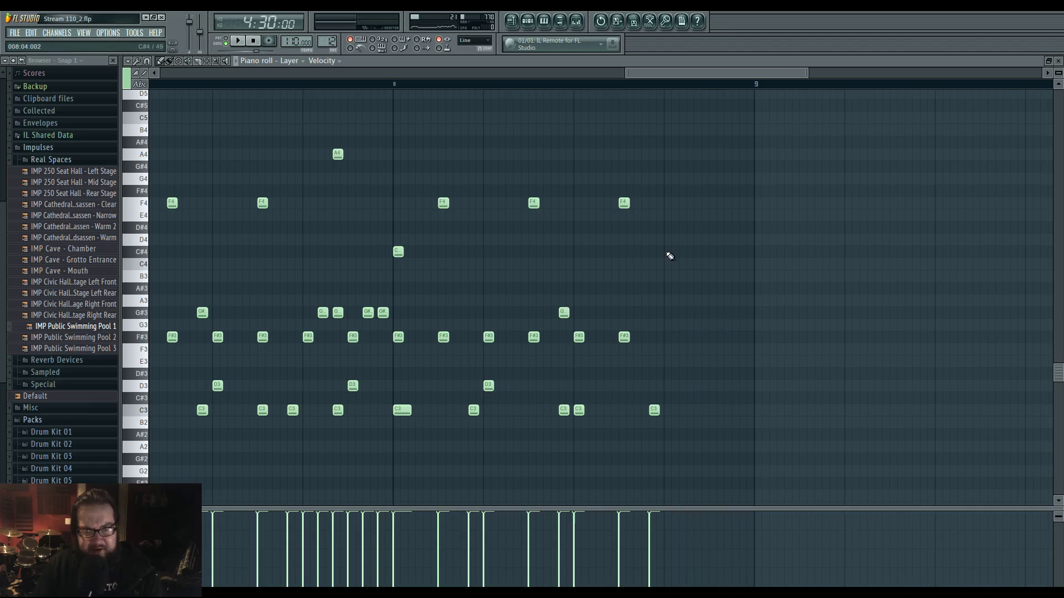
Try a fill of D4, C4, C3, B3, A3 and C3 across beat 4 of bar 8 and audition it.
mouse_move(669, 216)
left_mouse_down()
mouse_move(663, 240)
mouse_move(677, 266)
left_mouse_up()
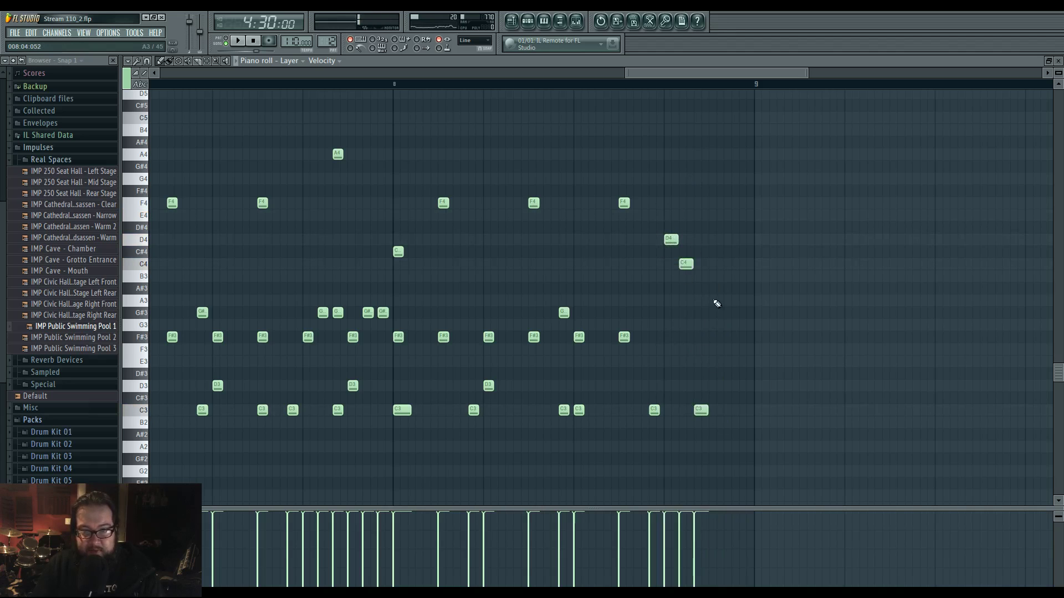
key("space")
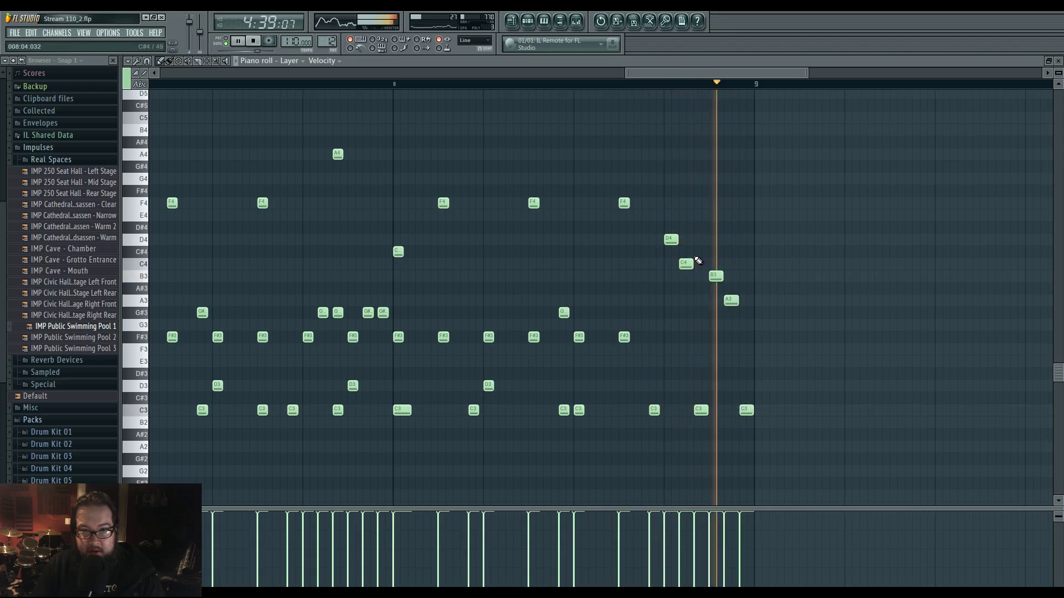
key("space")
Reopen the Layer channel's piano roll from the step sequencer and audition the fill at the end of bar 8.
scroll(720, 310, "up", 3)
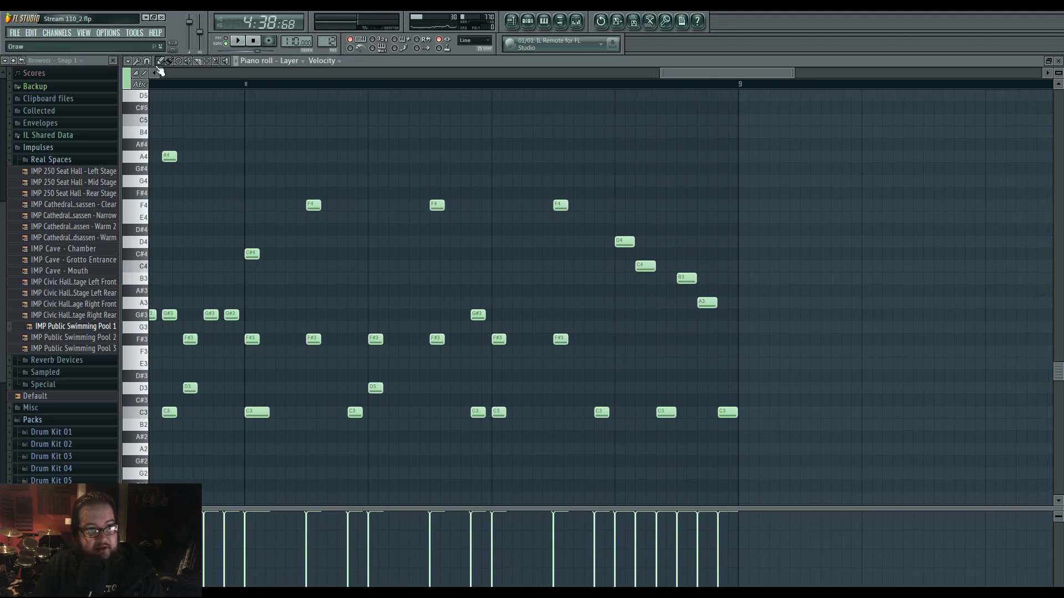
key("F5")
left_click(529, 30)
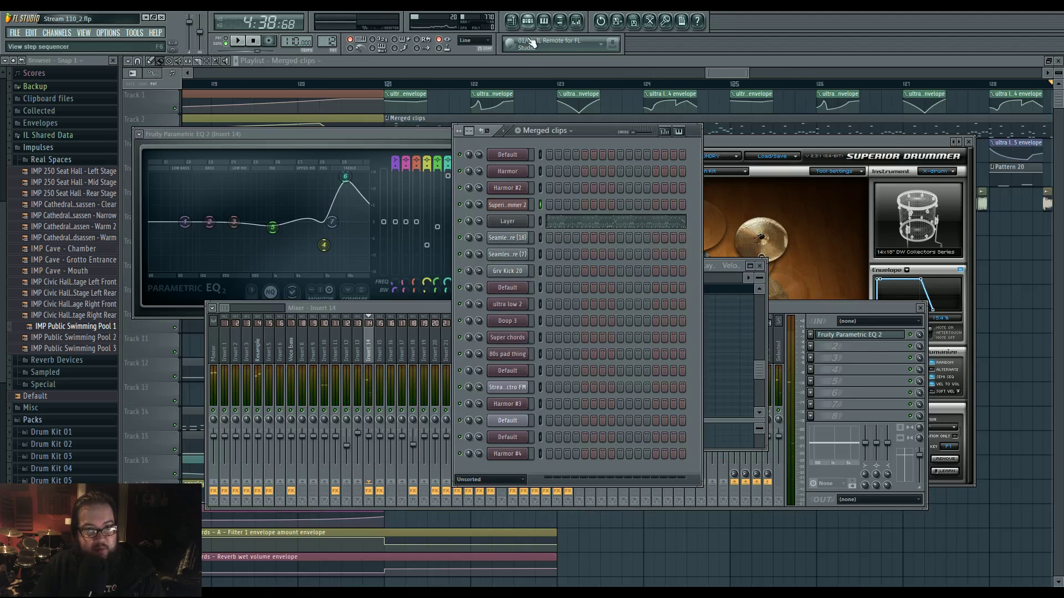
left_click(625, 227)
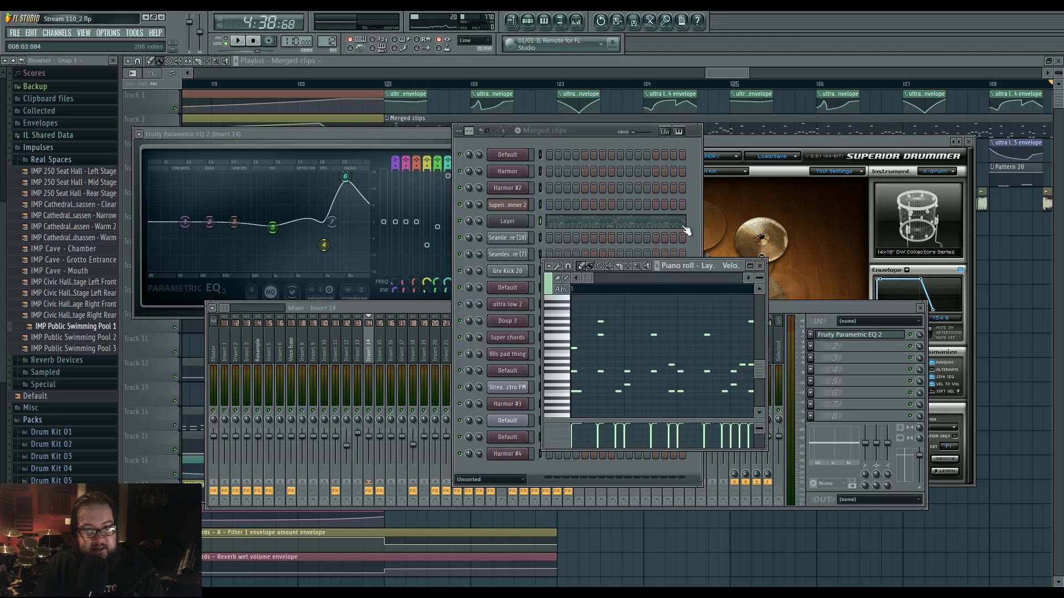
left_click(759, 270)
scroll(842, 330, "down", 6)
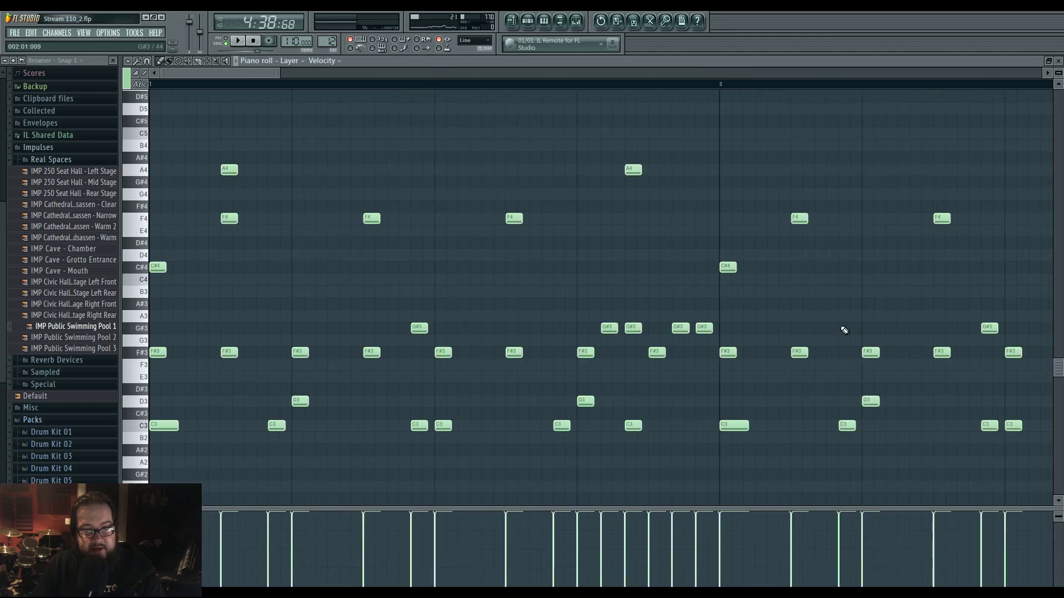
scroll(460, 276, "down", 10)
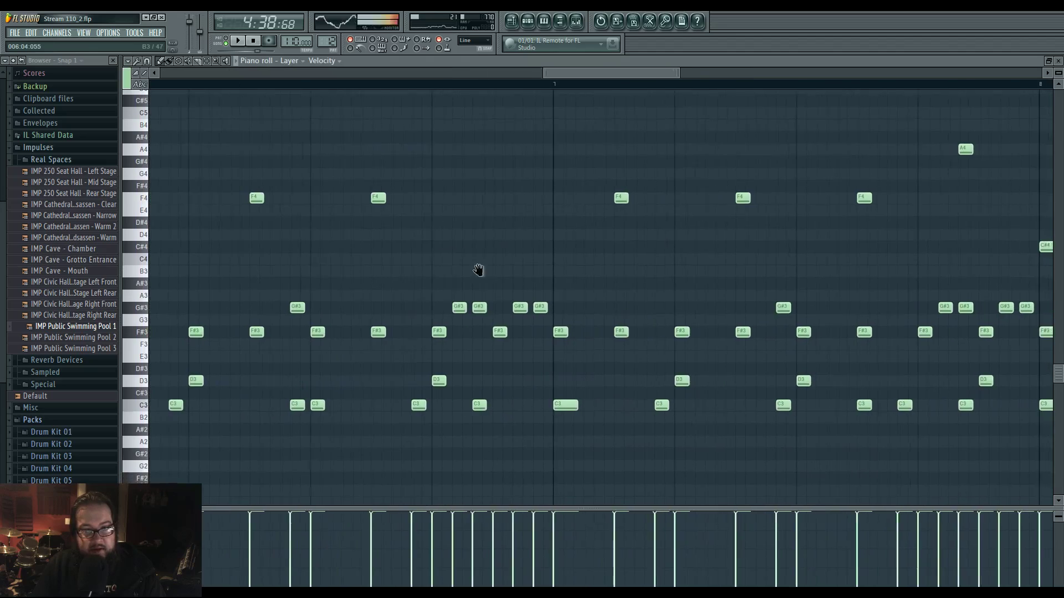
scroll(478, 252, "down", 4)
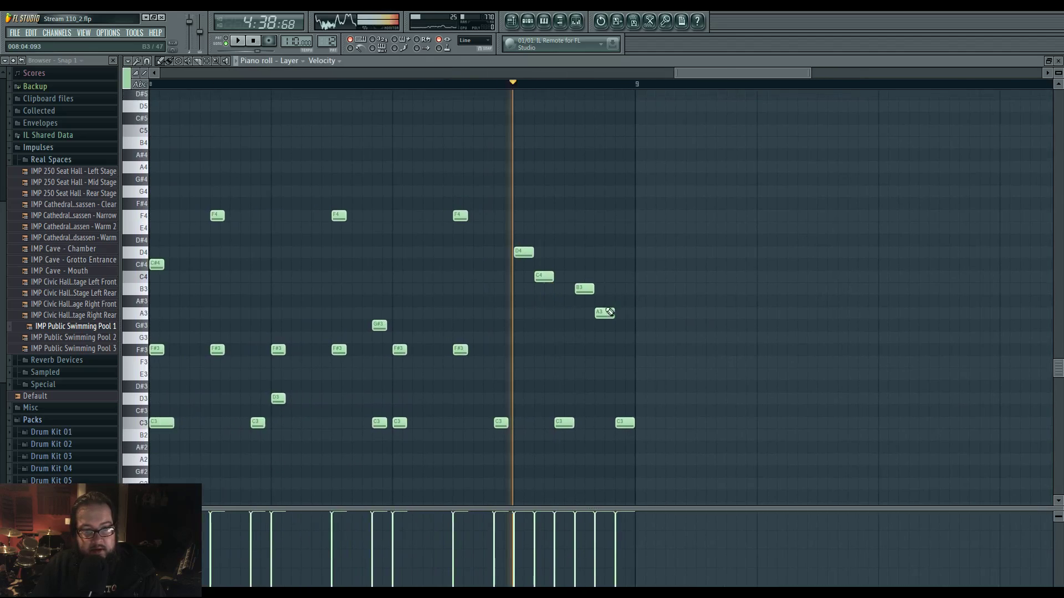
key("space")
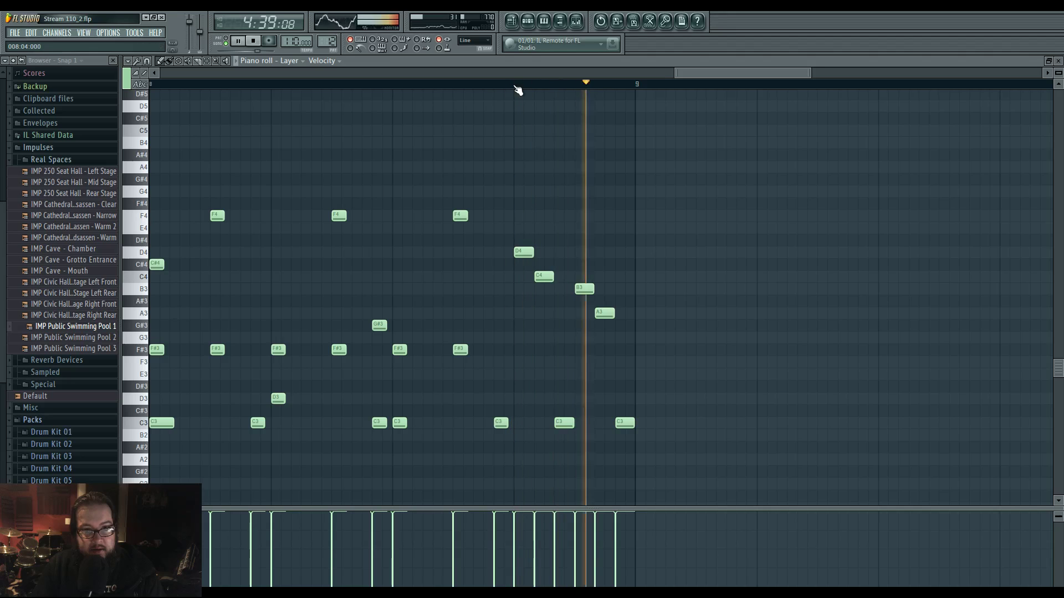
key("space")
Try a denser fill in beat 4 of bar 8, alternating D4-C4, C4-B3 and A3-G3 tom pairs with C3 kick pairs.
scroll(548, 327, "down", 1)
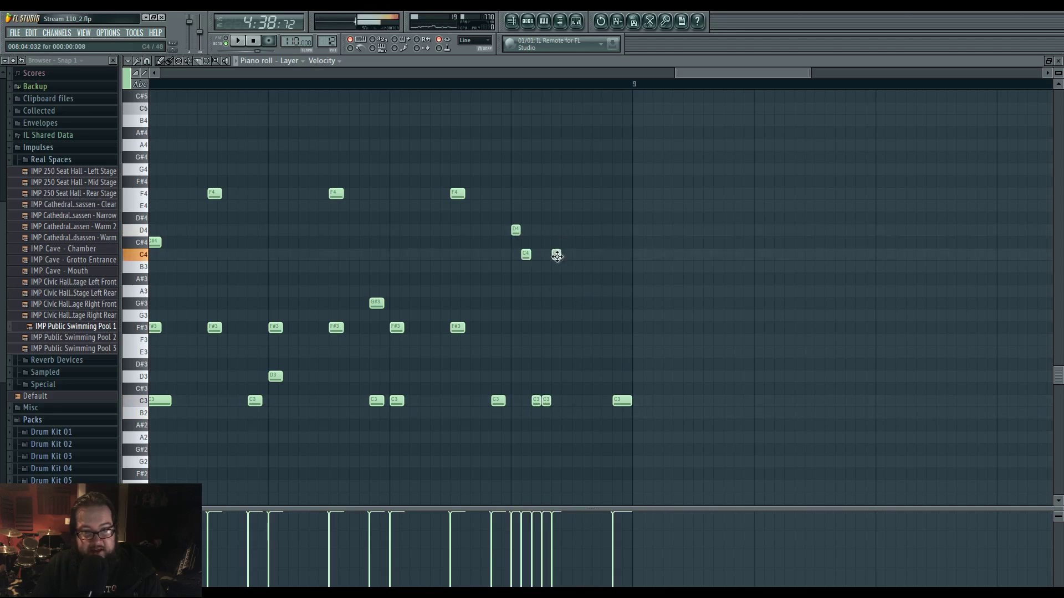
left_click(573, 401)
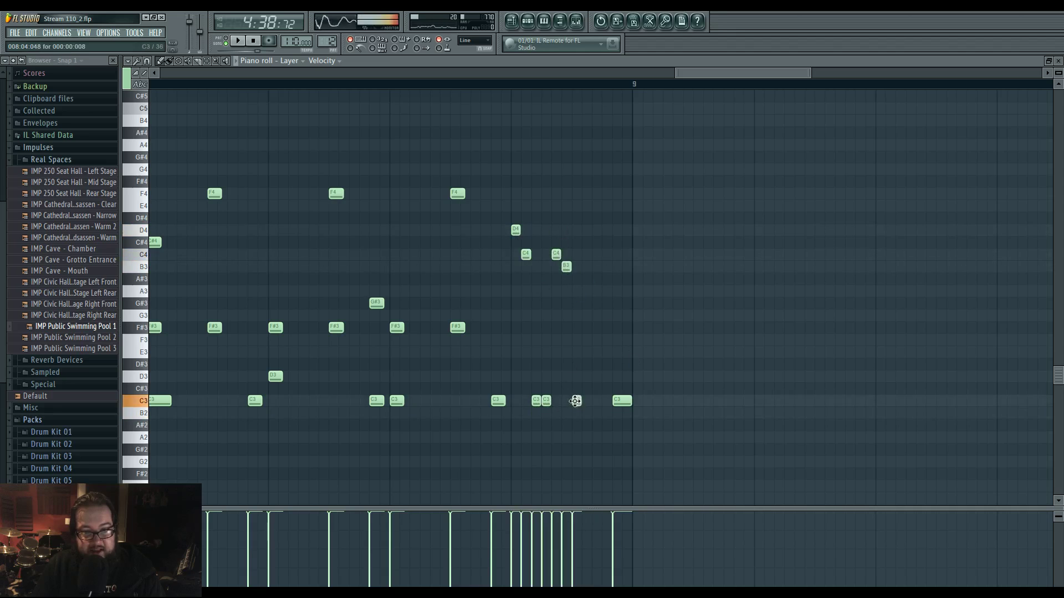
left_click(629, 402)
left_click(512, 85)
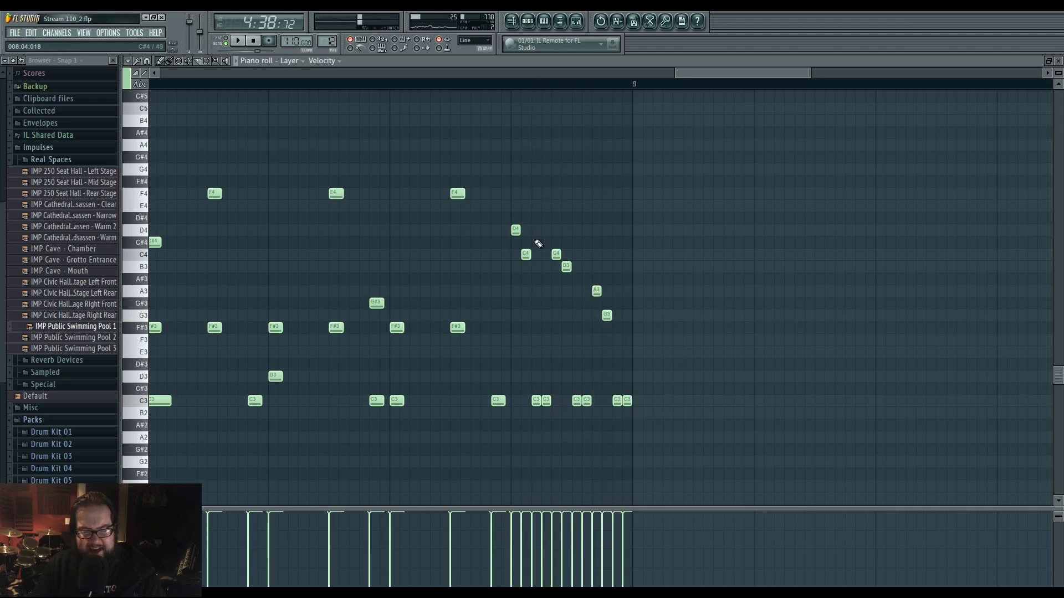
Try a 1/2 step snap fill in beat 4 of bar 8 with D4, B3, A3, C3 and A5 notes, and audition it.
left_click(147, 61)
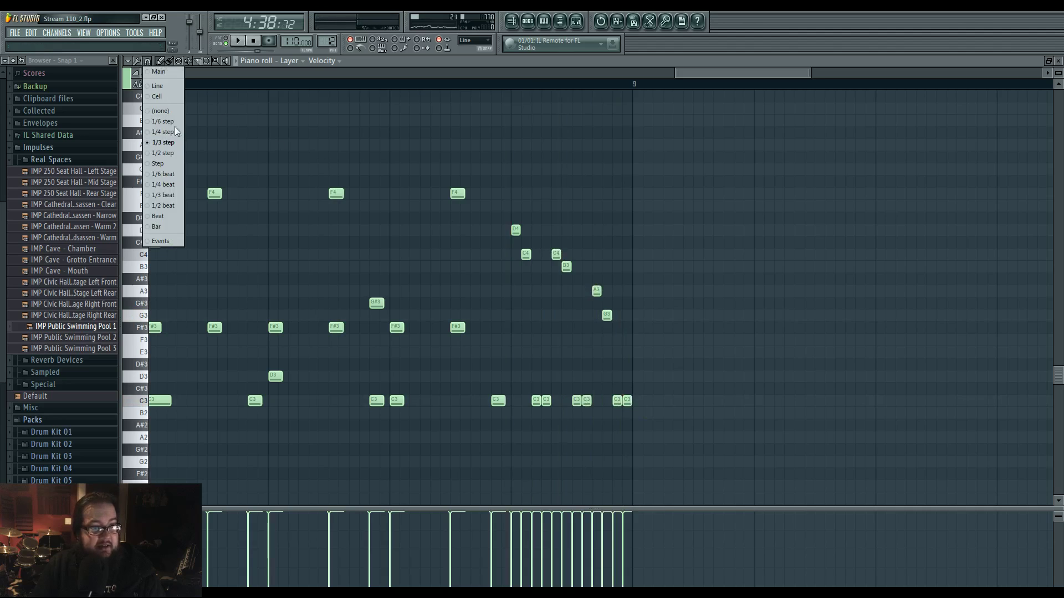
left_click(165, 153)
mouse_move(559, 270)
left_mouse_down()
mouse_move(582, 327)
mouse_move(635, 398)
left_mouse_up()
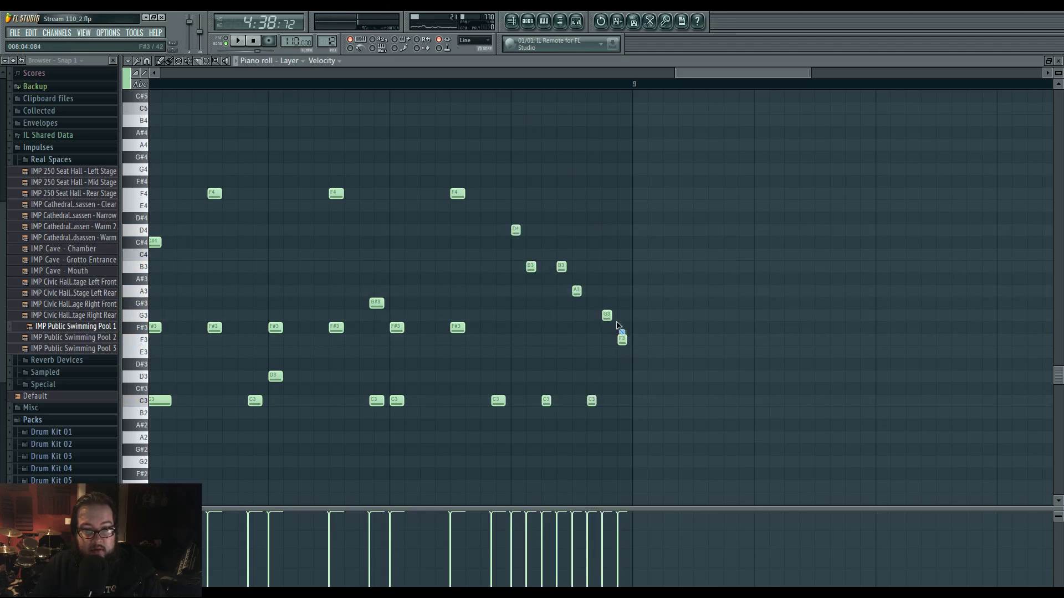
scroll(606, 161, "up", 4)
left_click(604, 144)
key("space")
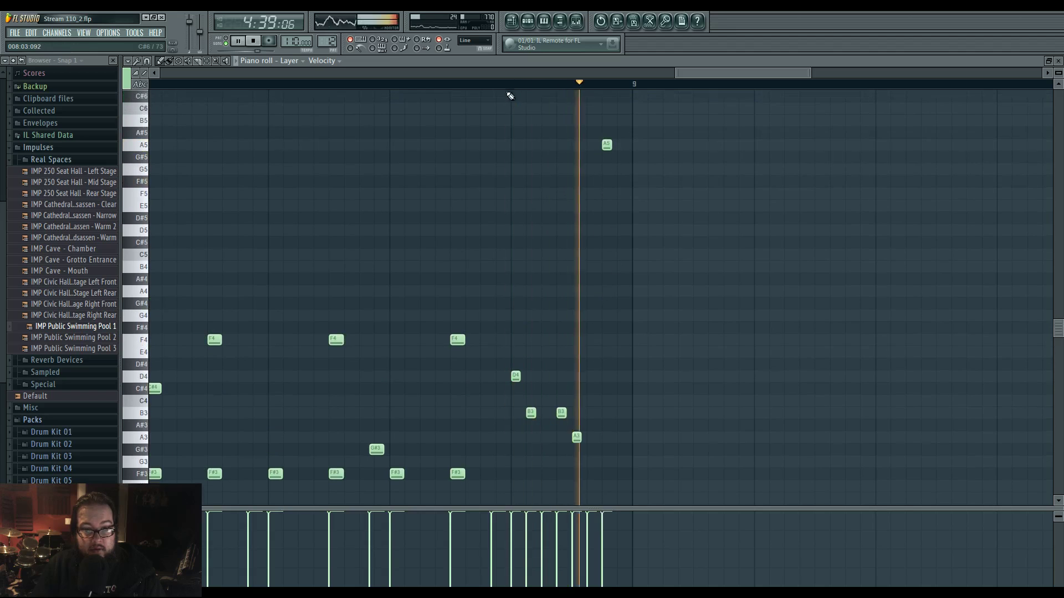
key("space")
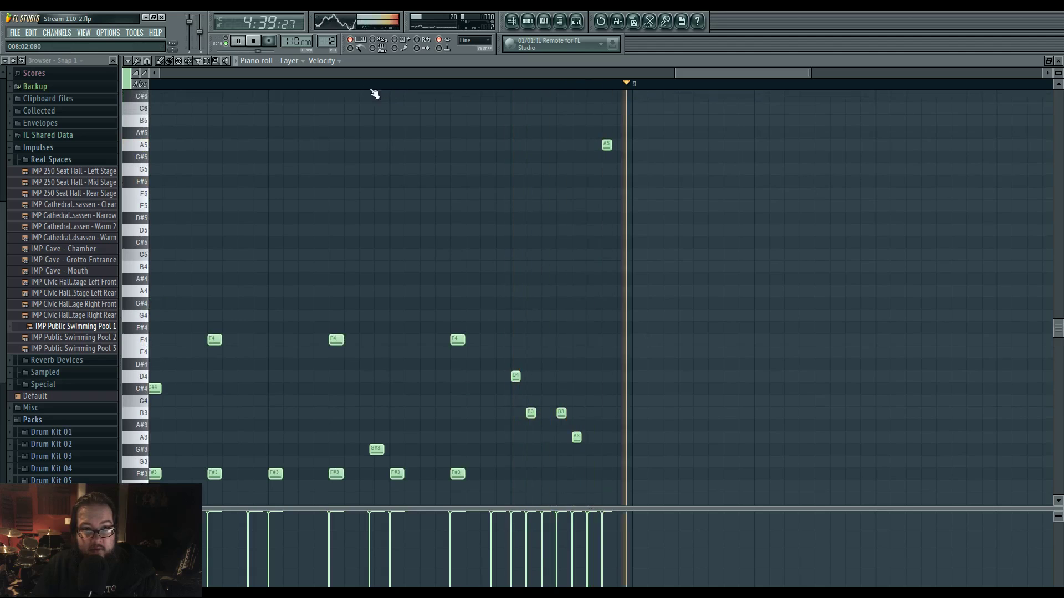
scroll(547, 159, "down", 3)
key("space")
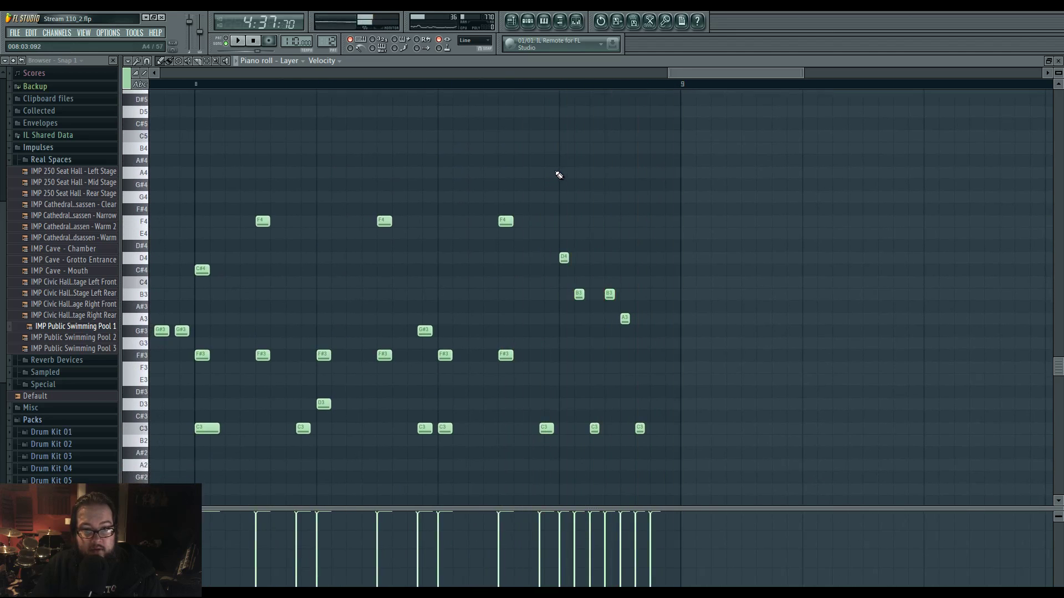
Delete all the fill notes from beat 4 of bar 8.
scroll(570, 222, "up", 3)
right_click(656, 135)
scroll(613, 274, "down", 3)
right_click(564, 259)
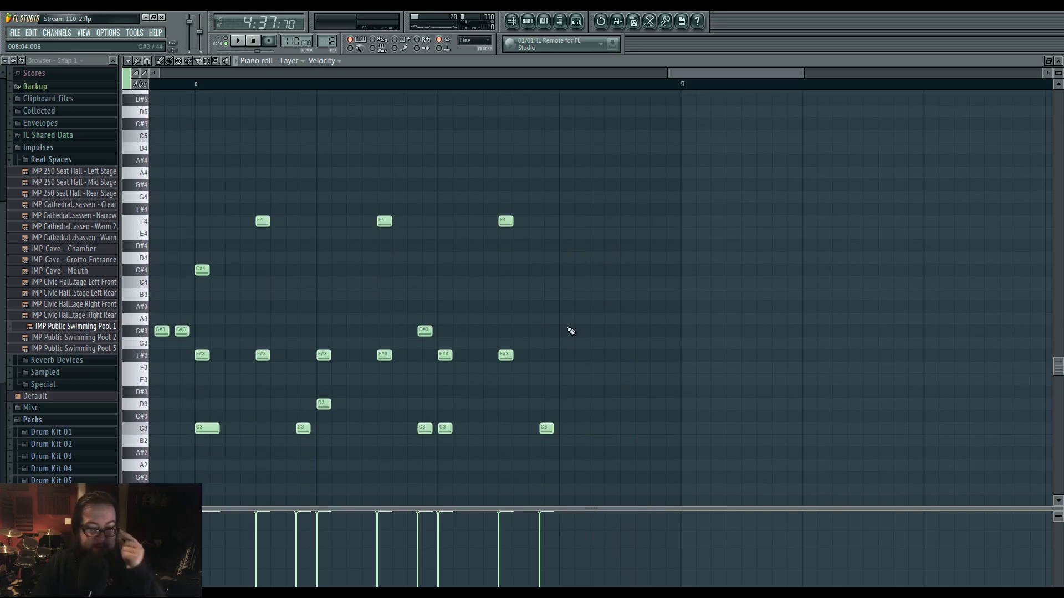
With 1/3 step snap, write a bar 8 beat 4 fill of D4, C4, C3 and three D3 hits with rising velocities.
left_click(447, 428)
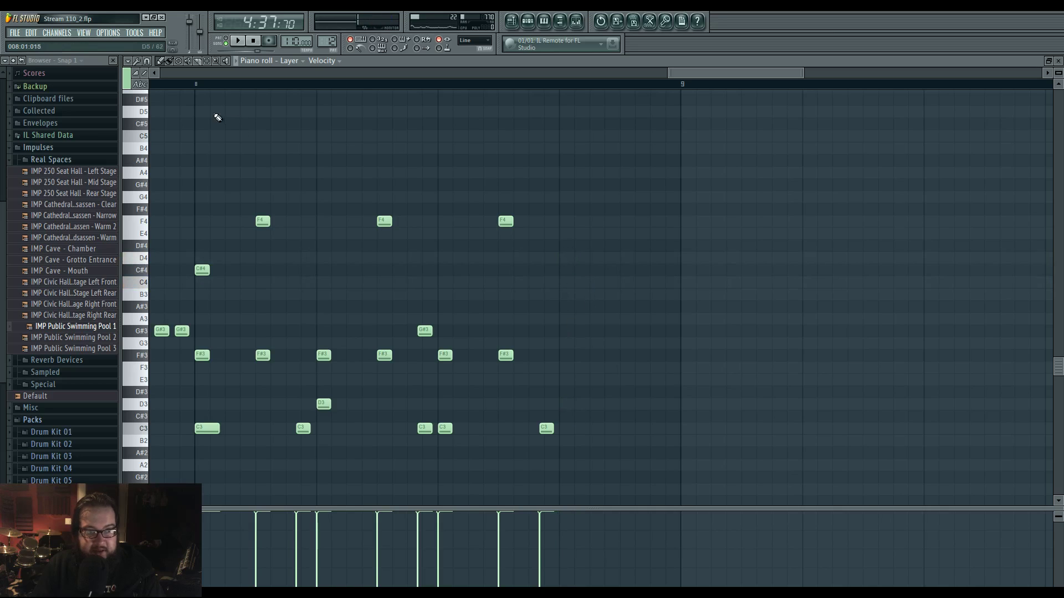
left_click(148, 61)
left_click(165, 142)
left_click(571, 258)
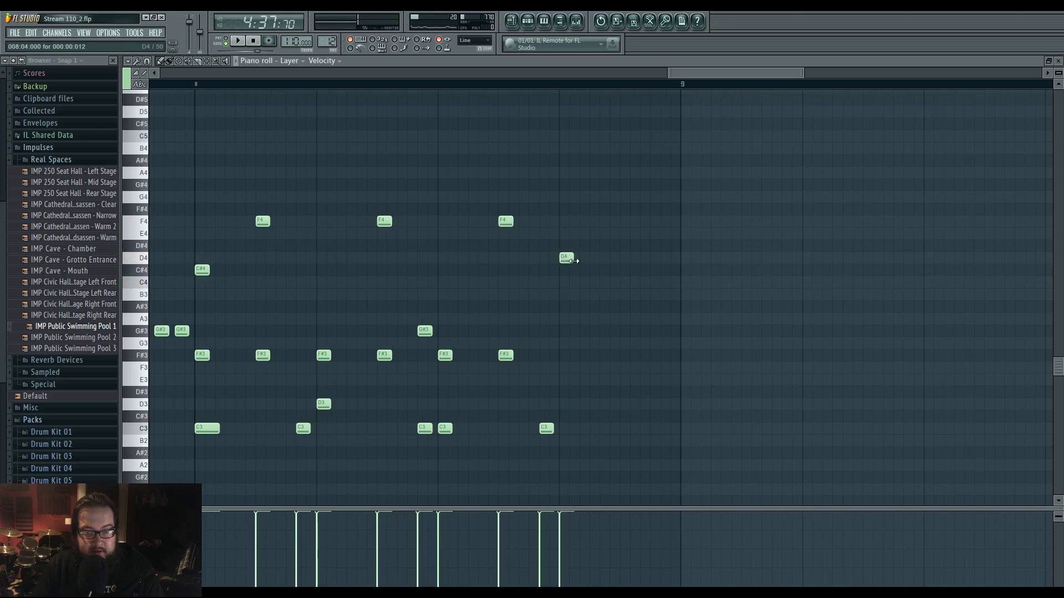
double_click(572, 260)
left_click(674, 341)
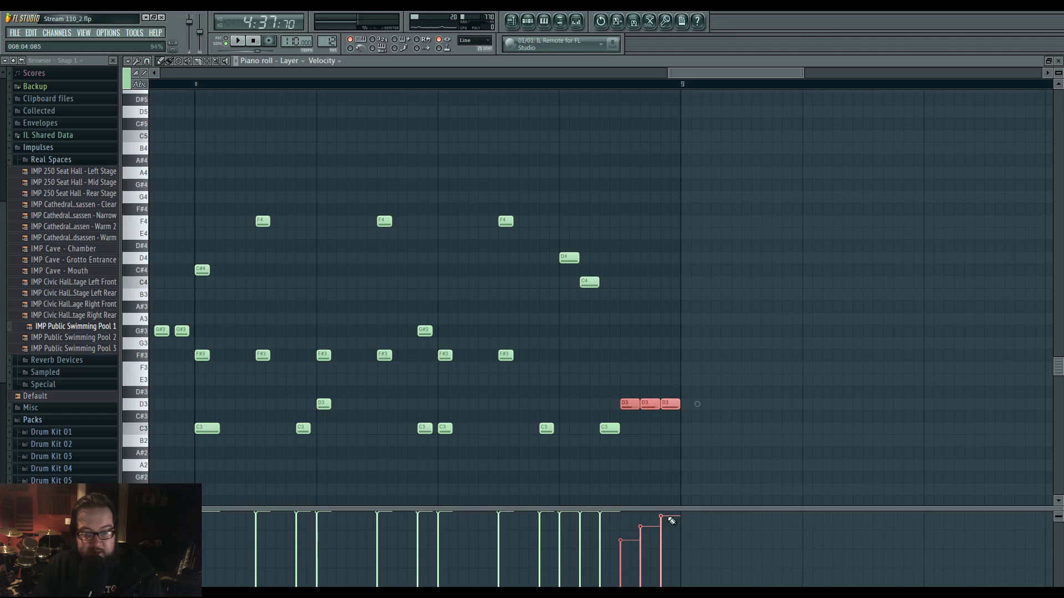
Play the pattern through bar 8 to hear the new fill in context.
scroll(570, 359, "down", 6)
key("space")
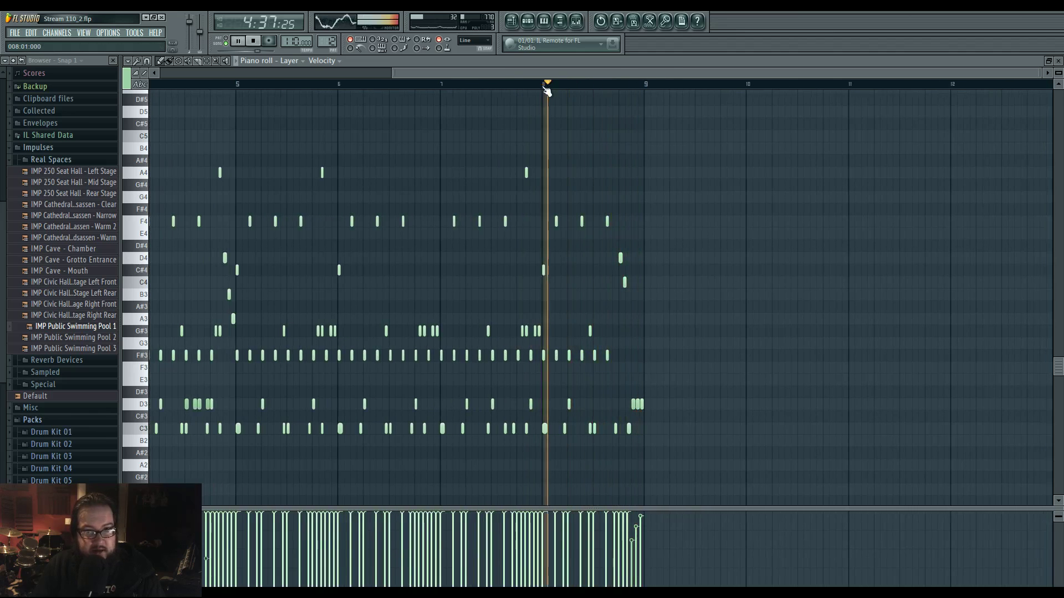
scroll(646, 325, "up", 5)
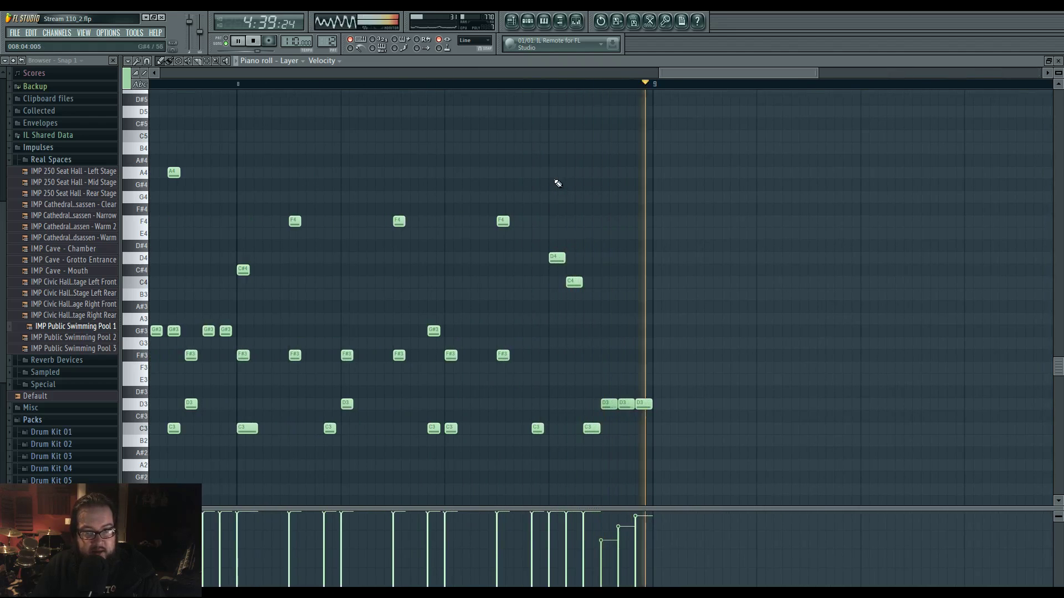
Add a C3 kick note on beat 4 of bar 8 in the drum fill.
left_click(552, 429)
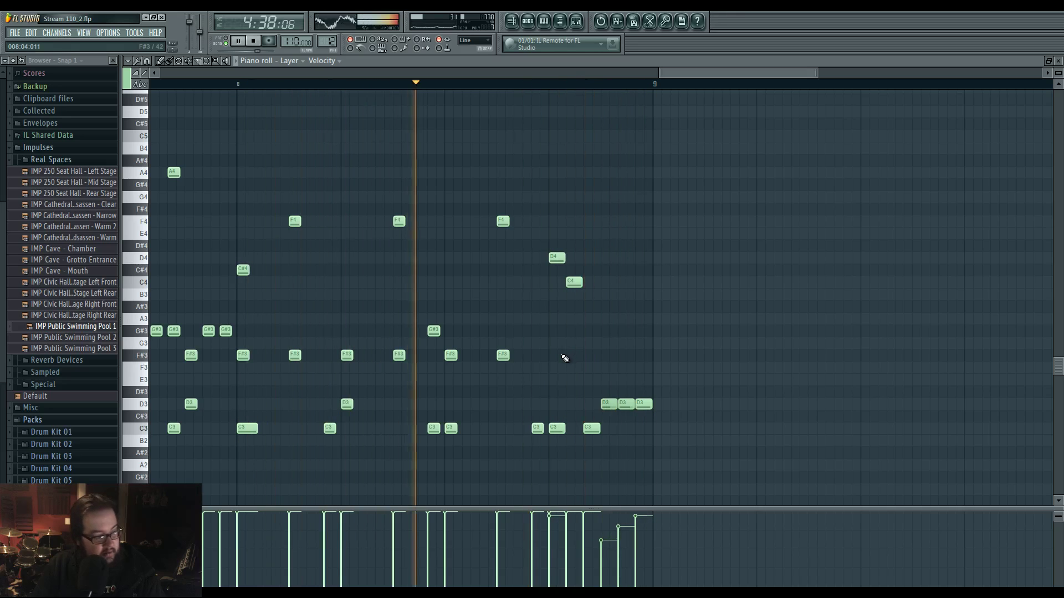
key("space")
scroll(565, 359, "down", 6)
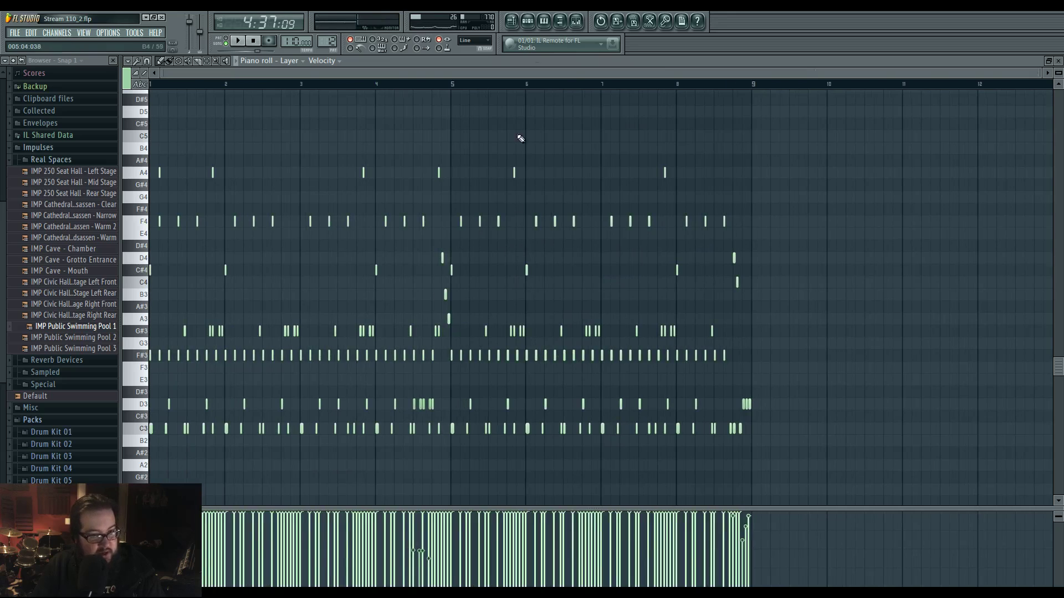
Listen to the drop in the playlist with the new drum fill, replaying the section from bar 123.
left_click(513, 22)
key("space")
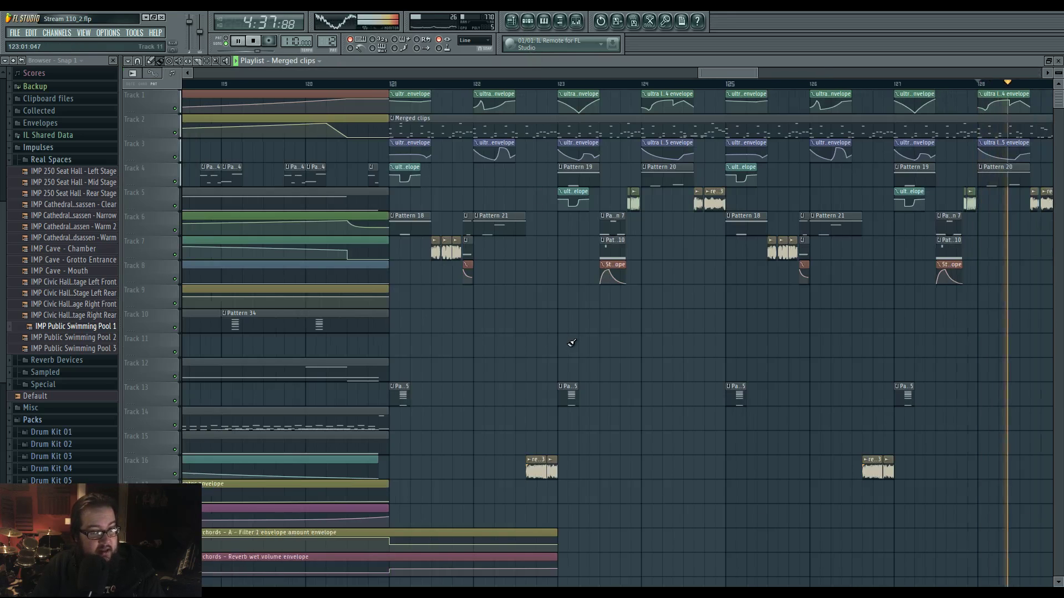
left_click(496, 85)
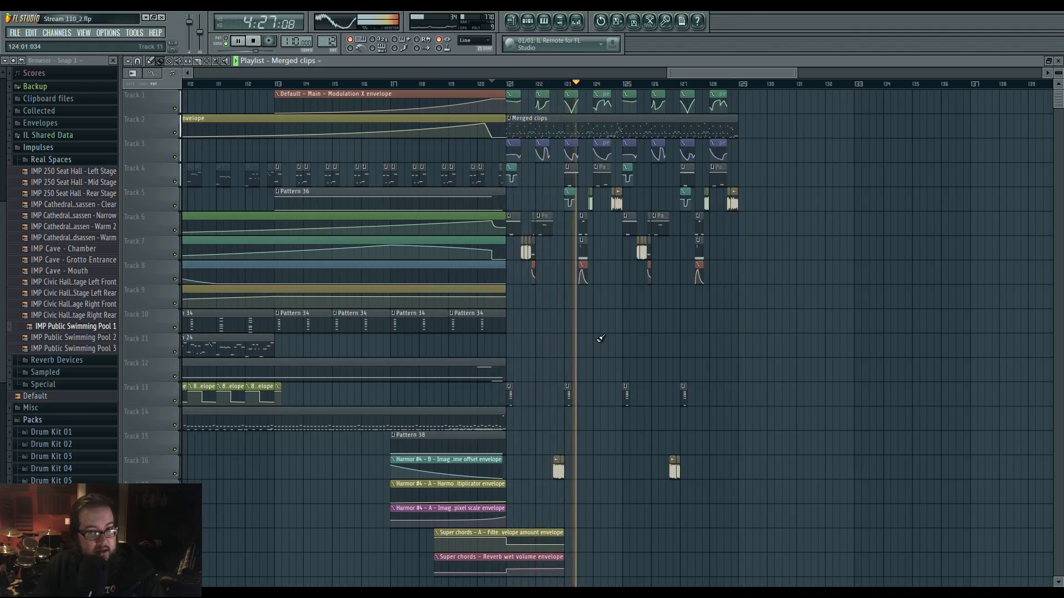
scroll(603, 333, "up", 1)
scroll(603, 333, "up", 5)
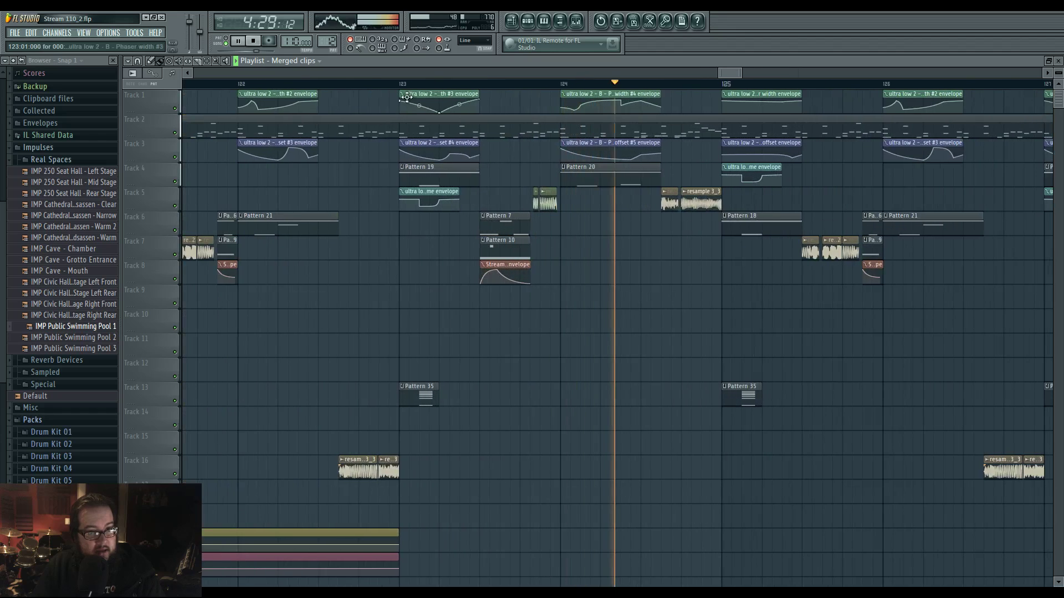
left_click(402, 88)
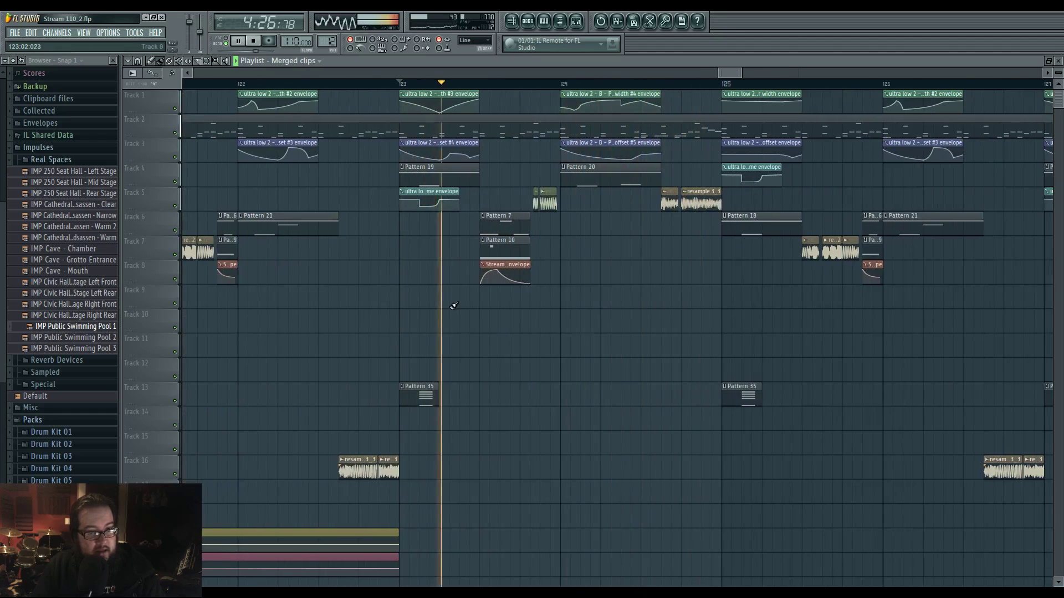
key("space")
key("space")
left_click_drag(452, 153, 453, 156)
key("space")
key("space")
key("space")
Make the Pattern 19 clip at bar 123 unique and add short F5 and E4 slide notes in its second beat.
left_click(403, 167)
left_click(424, 207)
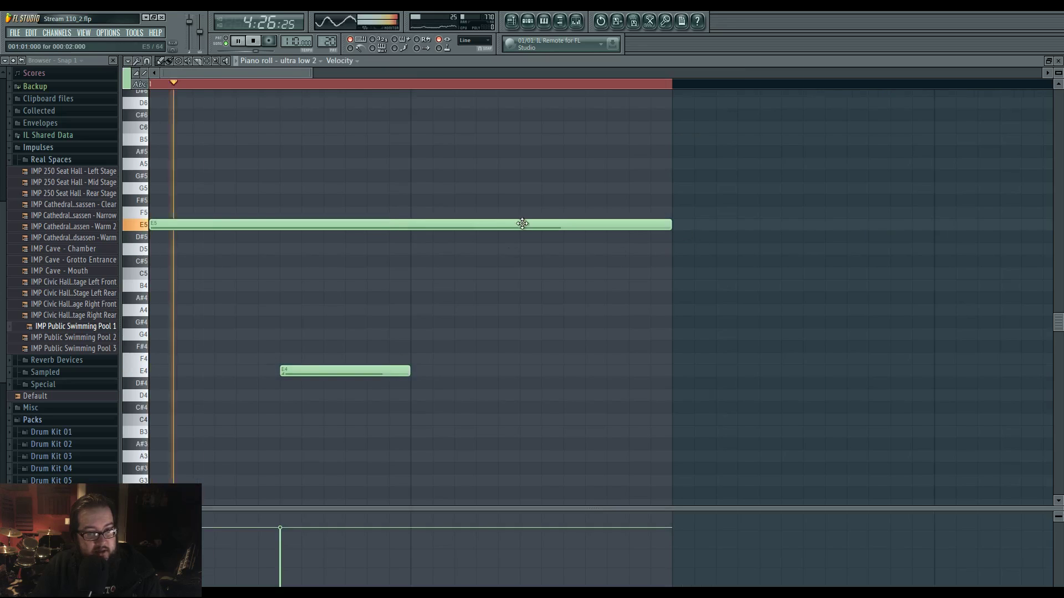
left_click(554, 213)
left_click_drag(672, 213, 563, 213)
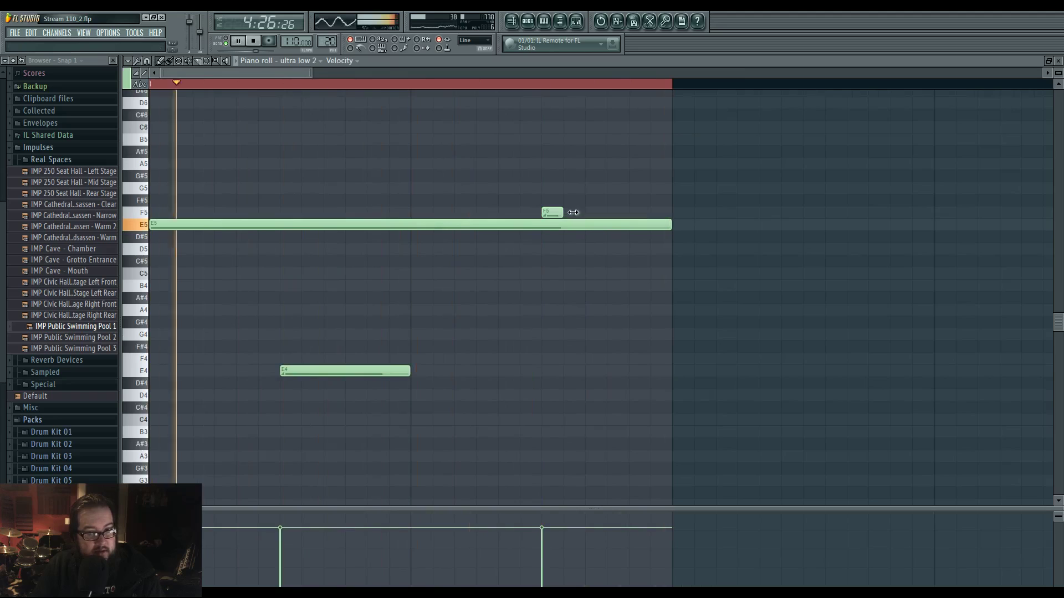
left_click(623, 371)
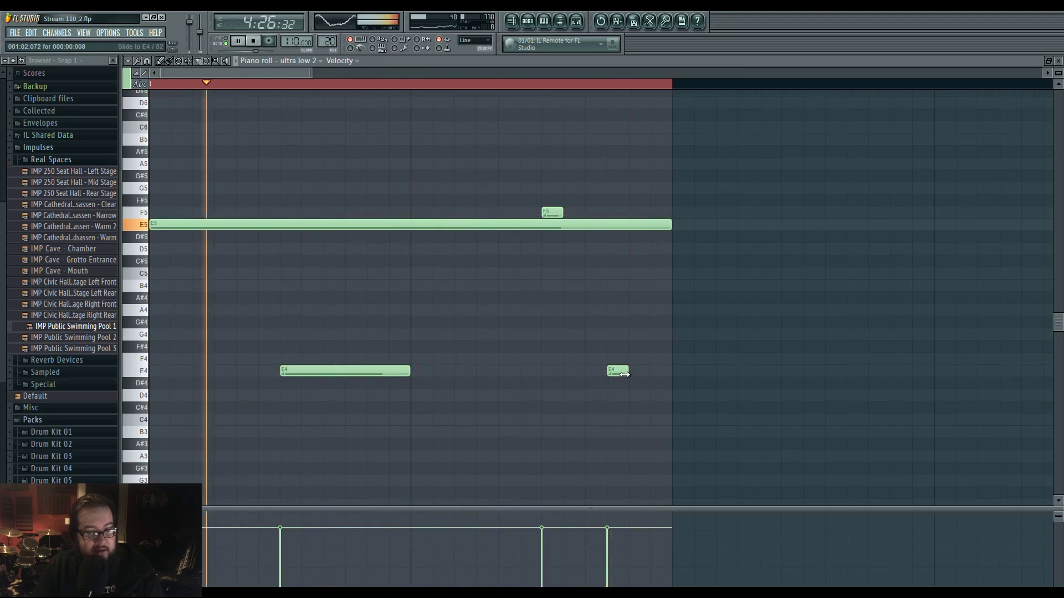
left_click(511, 22)
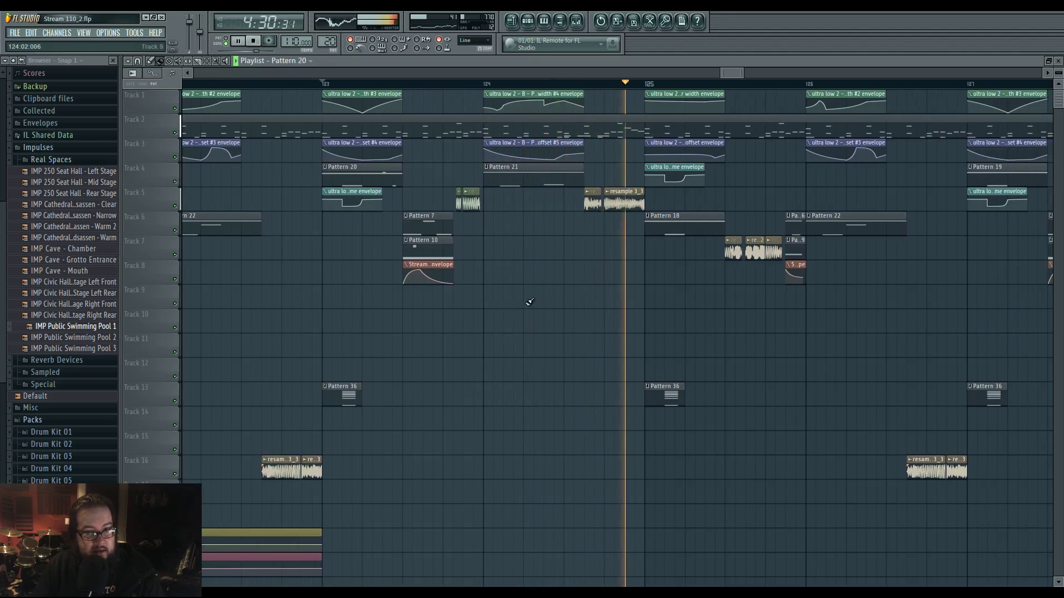
Add an A4 cymbal note on beat 2 of bar 5 in the merged drum pattern and audition it.
scroll(553, 328, "down", 3)
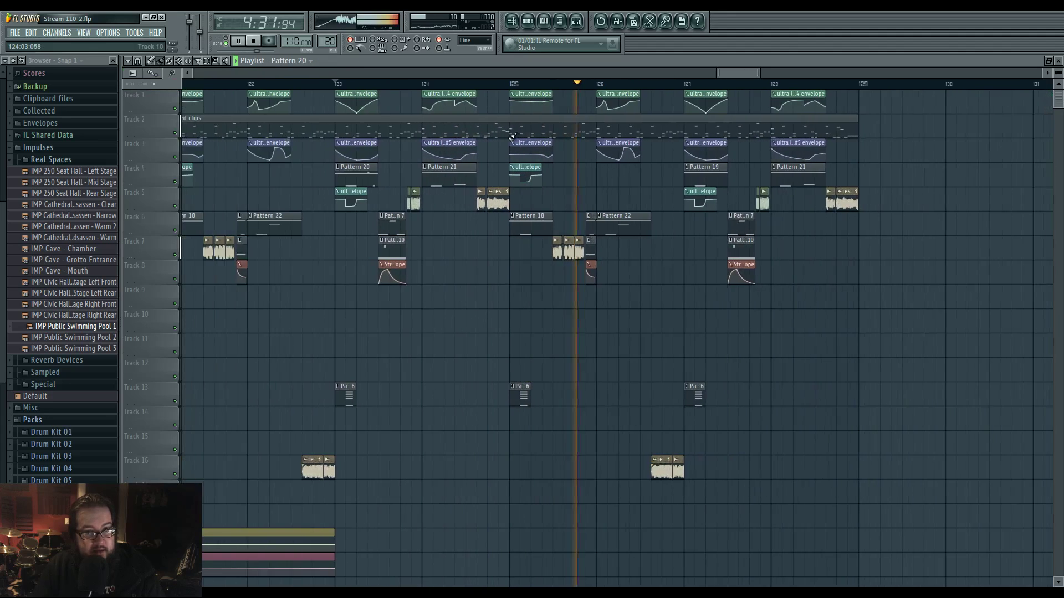
key("F7")
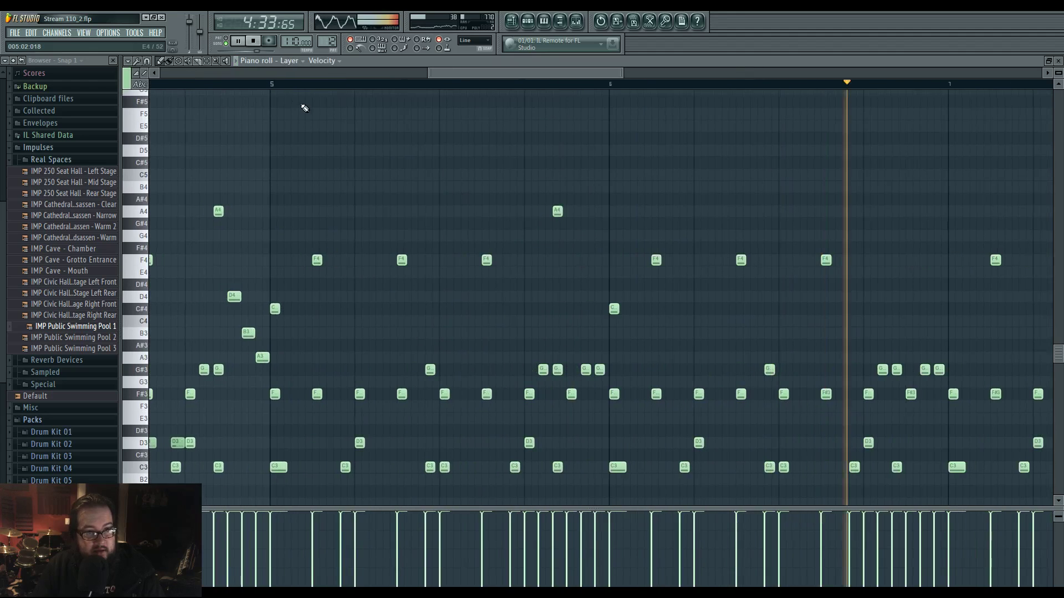
key("space")
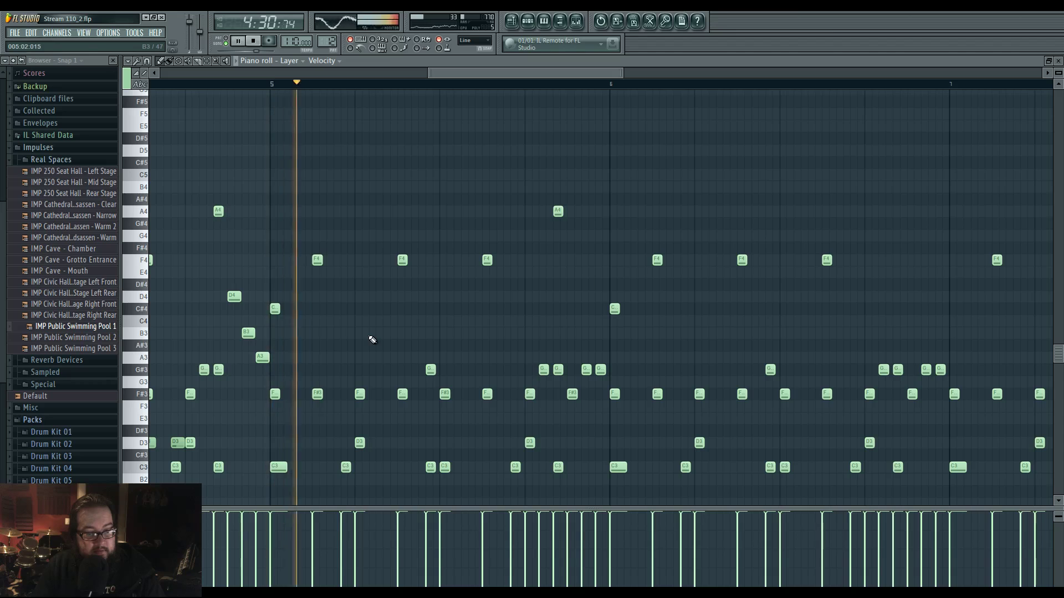
key("space")
key("space")
key("space")
key("space")
left_click(356, 211)
key("space")
key("space")
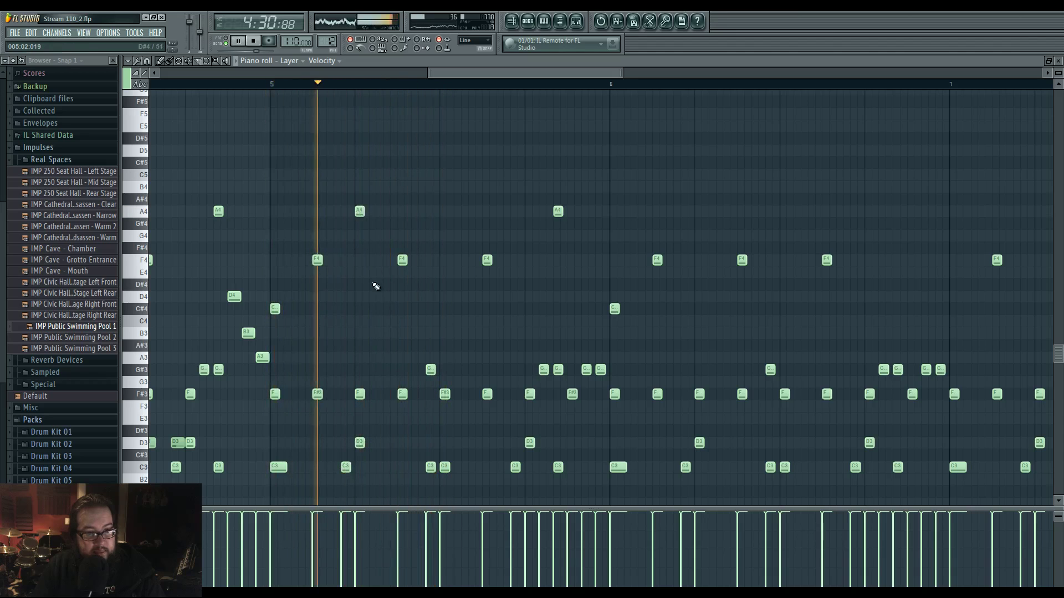
left_click_drag(555, 296, 225, 289)
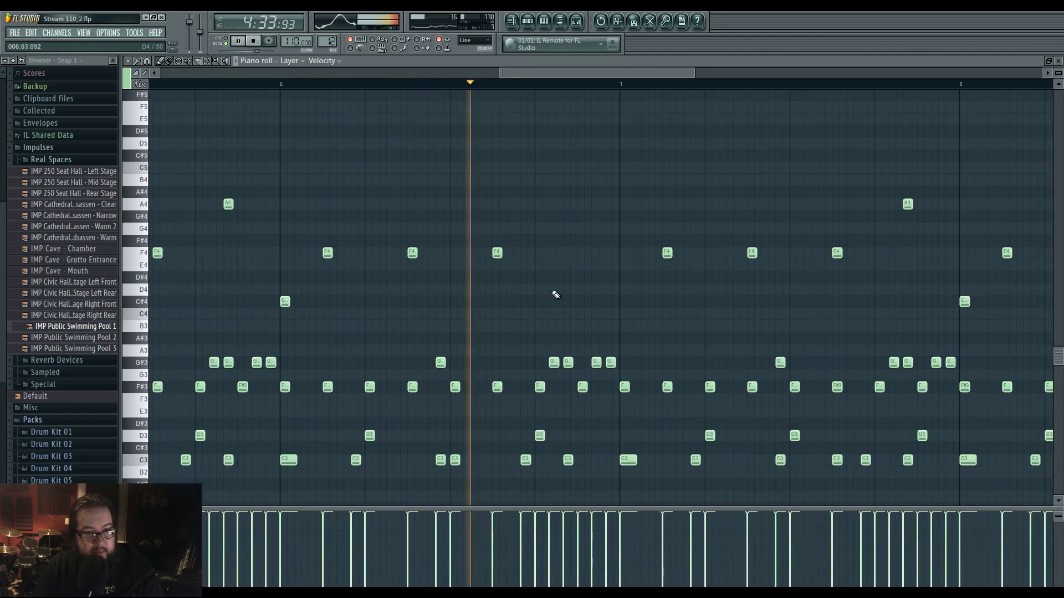
Open Superior Drummer 2 from the channel list and select the 24" ride cymbal with the Bell Shank articulation.
left_click(528, 22)
left_click(510, 204)
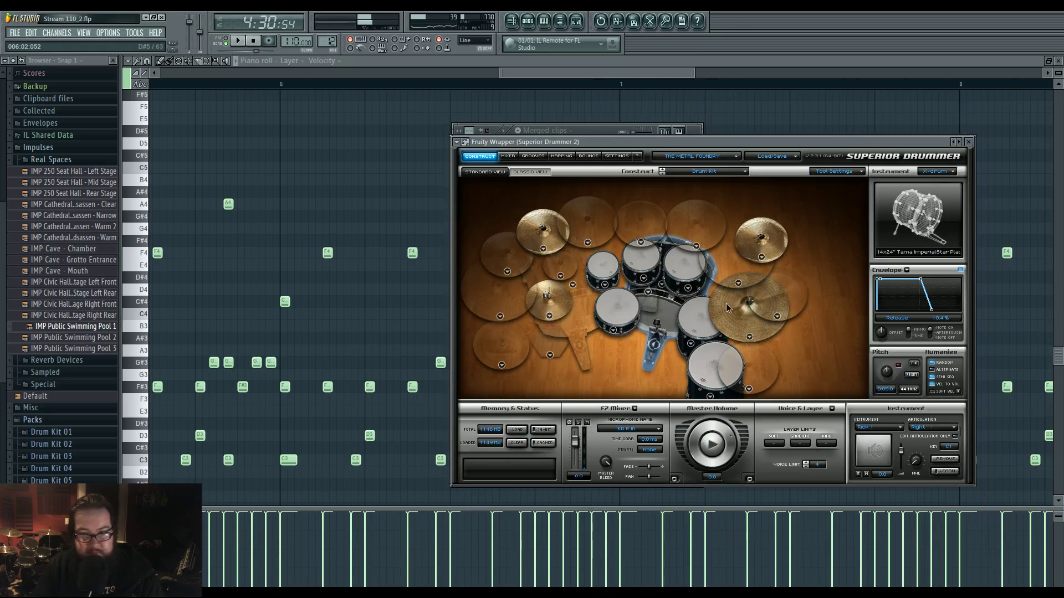
left_click(730, 306)
left_click(902, 448)
left_click(944, 429)
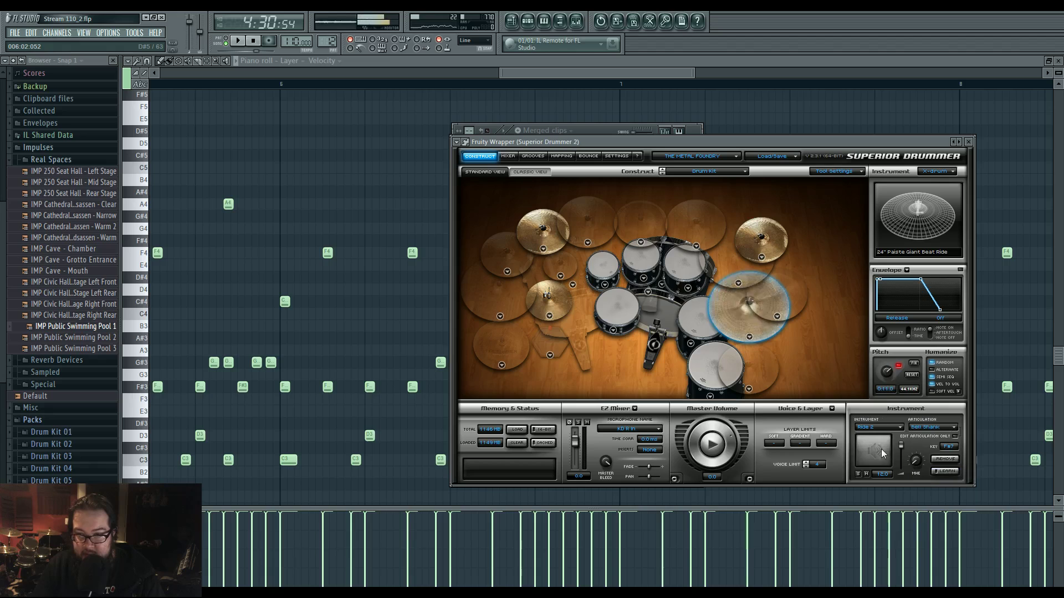
Retune the ride bell's pitch and set its instrument volume to 0.0 while the pattern plays.
left_click_drag(885, 380, 881, 436)
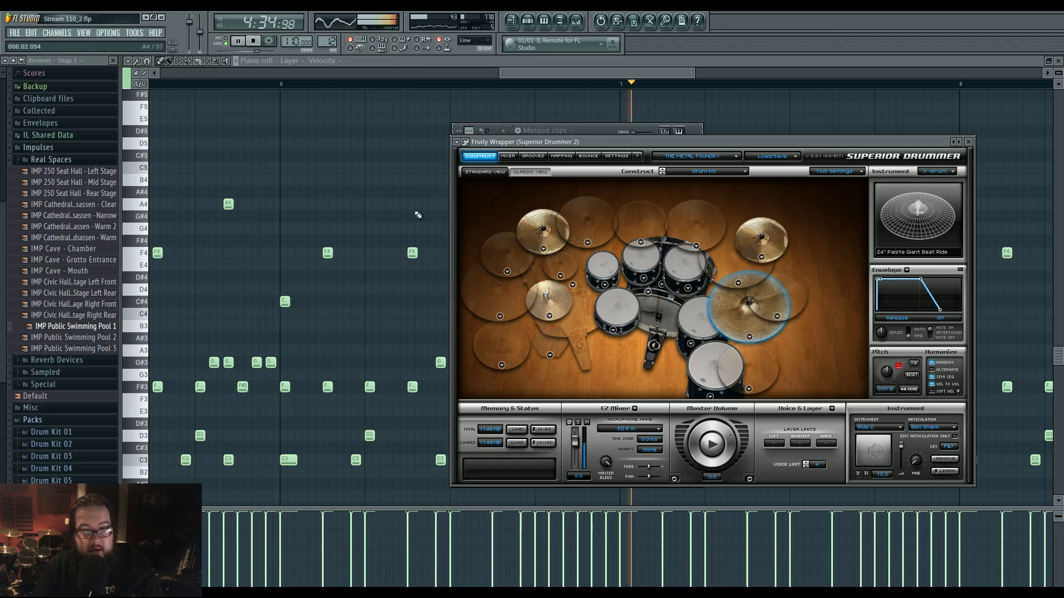
left_click_drag(889, 380, 893, 379)
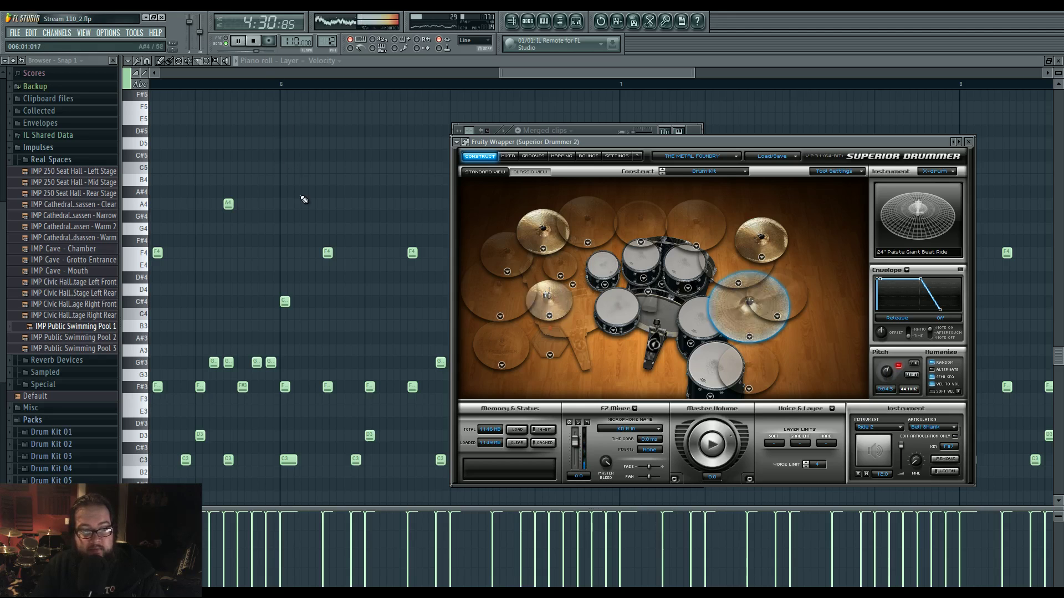
left_click_drag(897, 447, 902, 446)
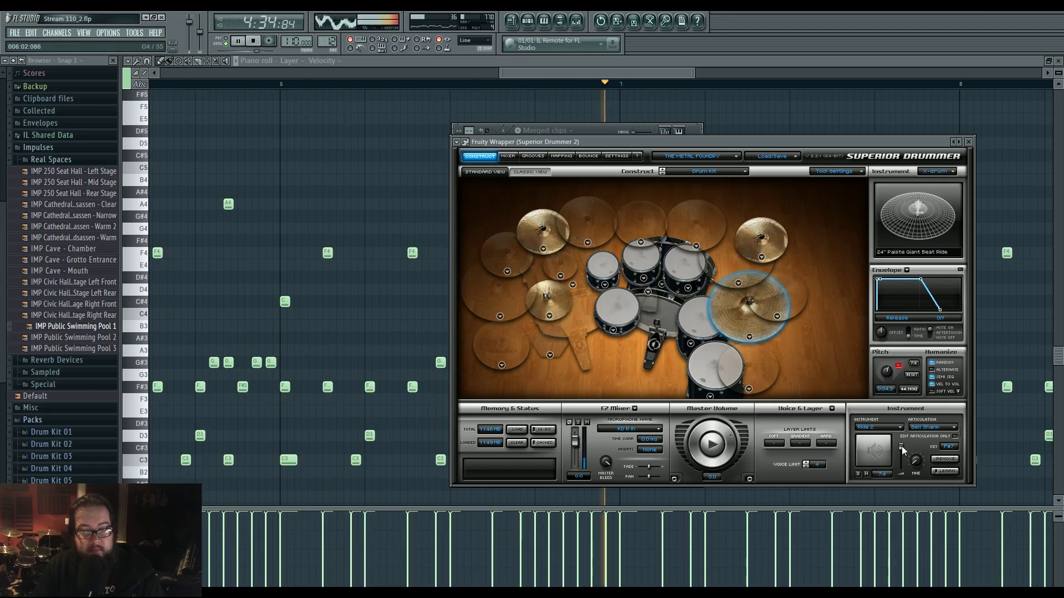
left_click_drag(902, 447, 900, 446)
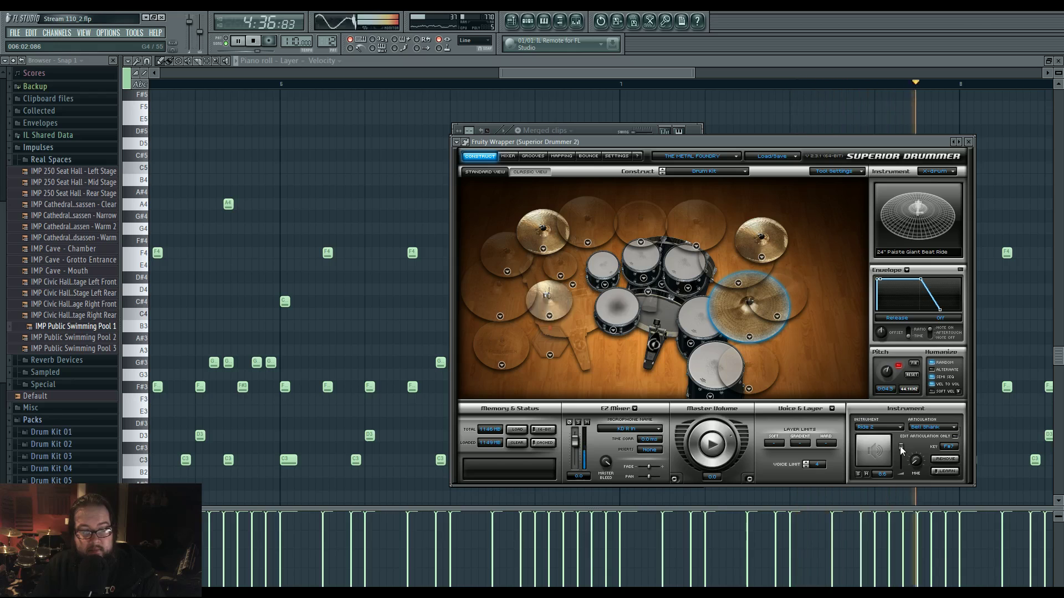
Reshape two bands of the Fruity Parametric EQ 2 on mixer insert 22.
left_click(576, 23)
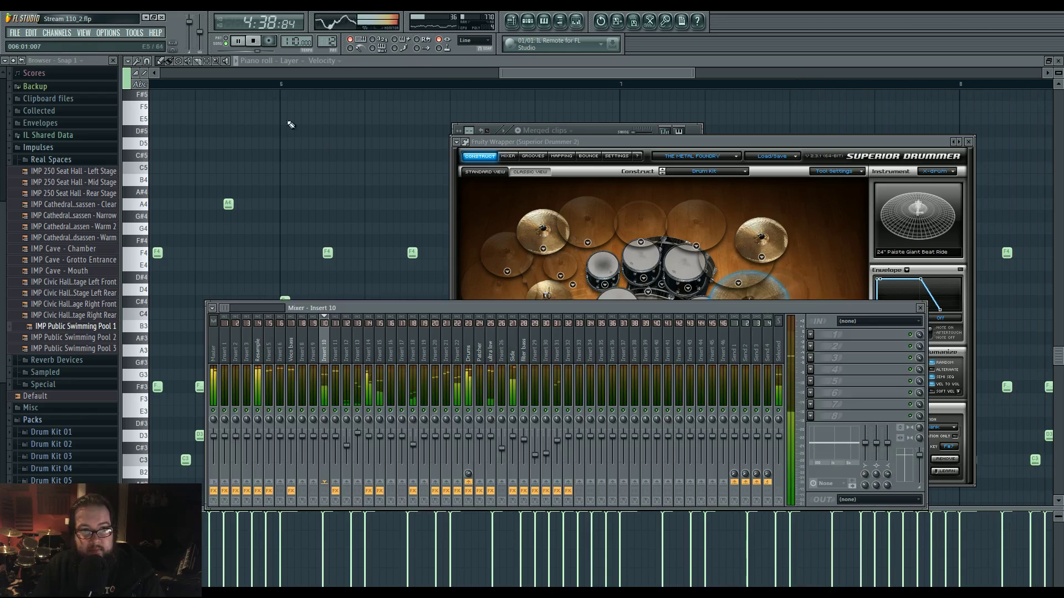
left_click(469, 353)
key("space")
left_click(458, 354)
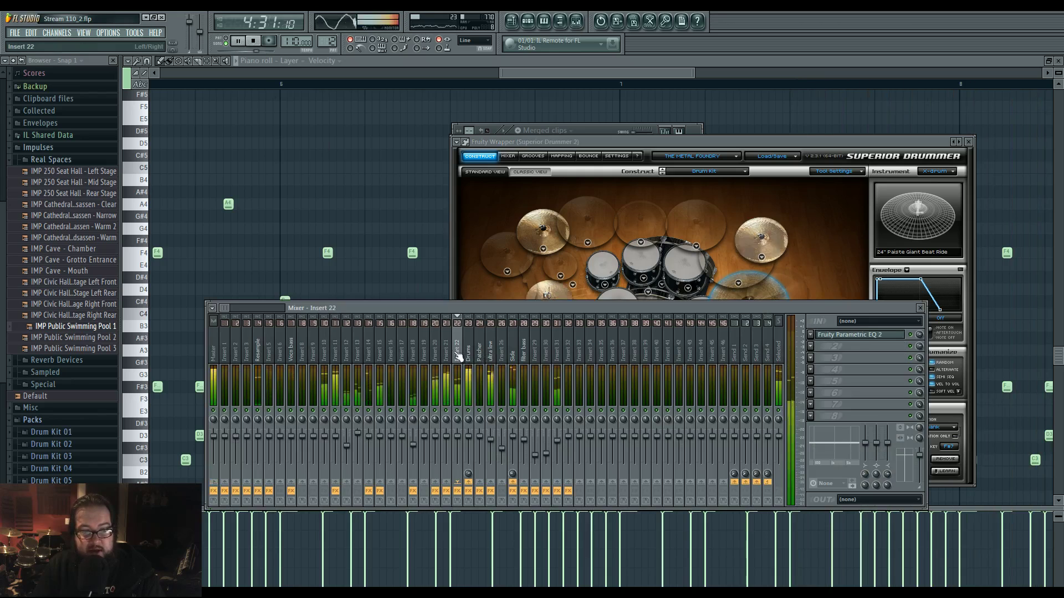
left_click(856, 336)
left_click_drag(338, 207, 310, 231)
left_click_drag(222, 246, 222, 228)
left_click_drag(310, 230, 275, 225)
Listen to the drop in the playlist and look into the Pattern 21 clip at bar 128.
left_click(512, 23)
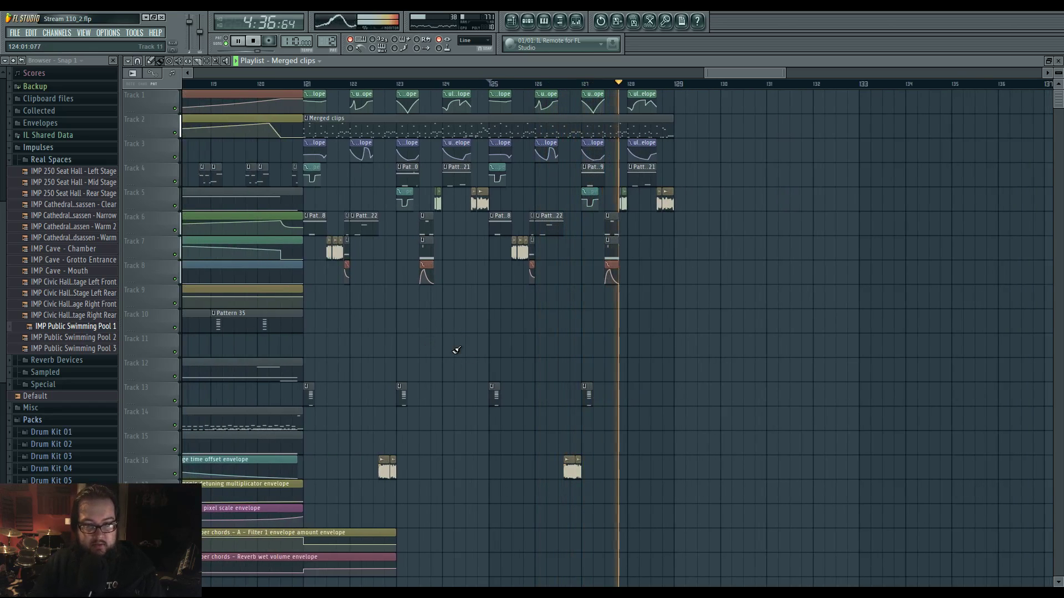
key("space")
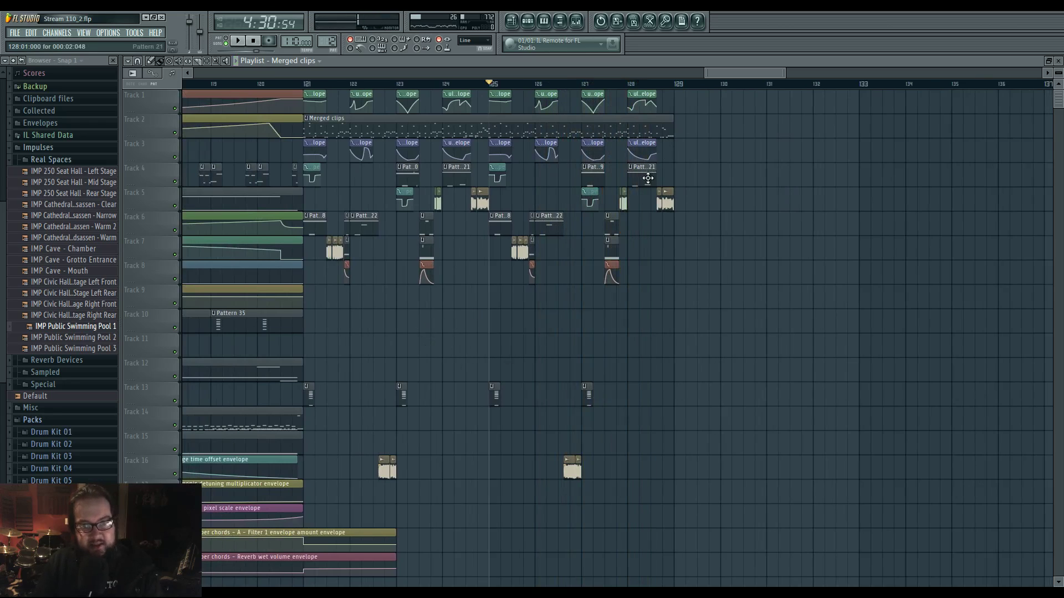
double_click(647, 178)
left_click(519, 25)
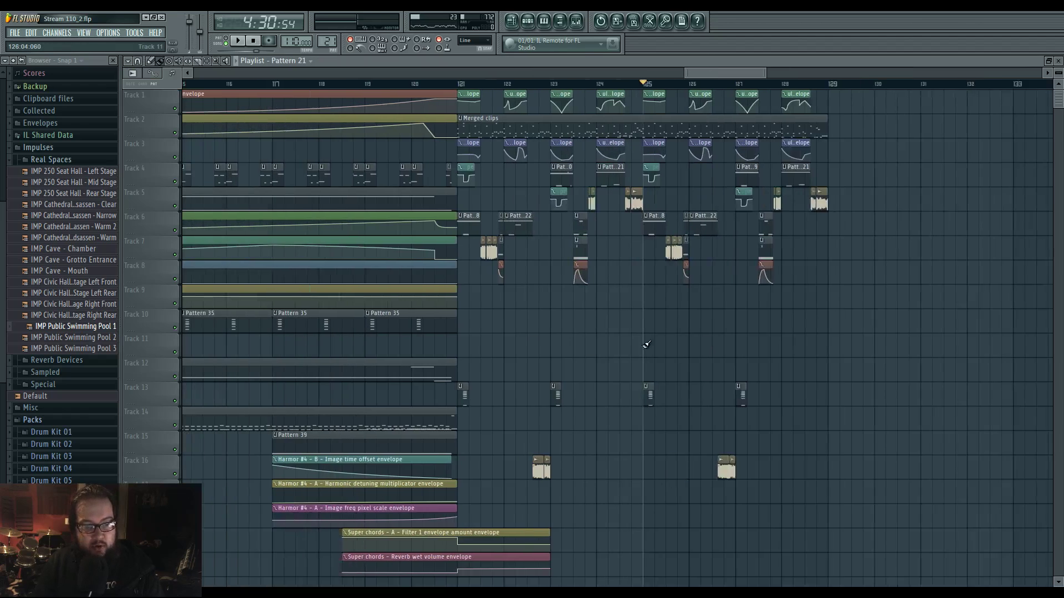
Open the Super chords notes of Pattern 35 and audition the chord in bar 4.
scroll(523, 368, "left", 3)
double_click(238, 275)
scroll(361, 289, "down", 4)
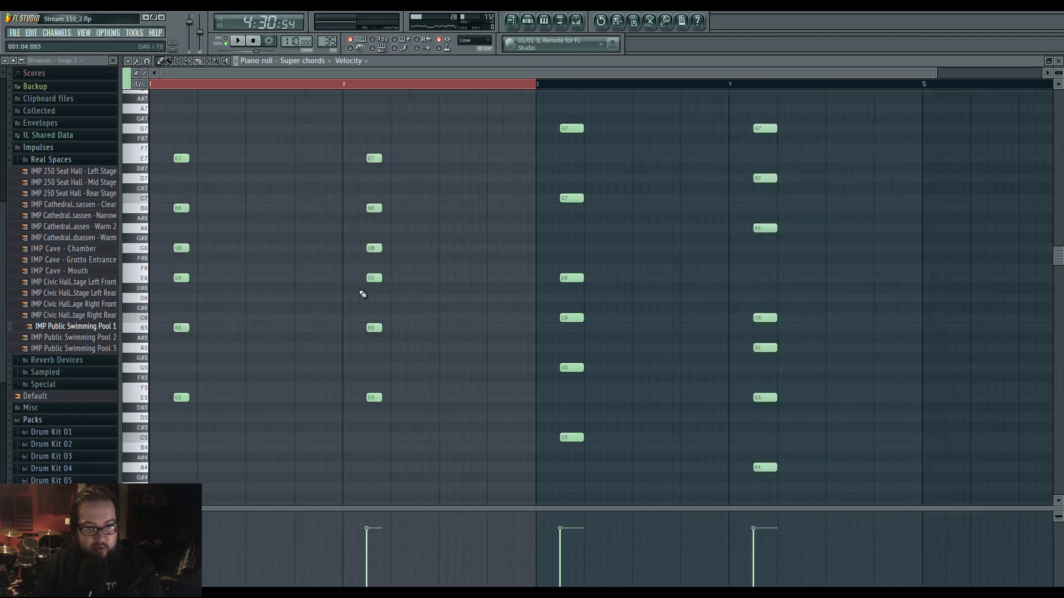
left_click(410, 87)
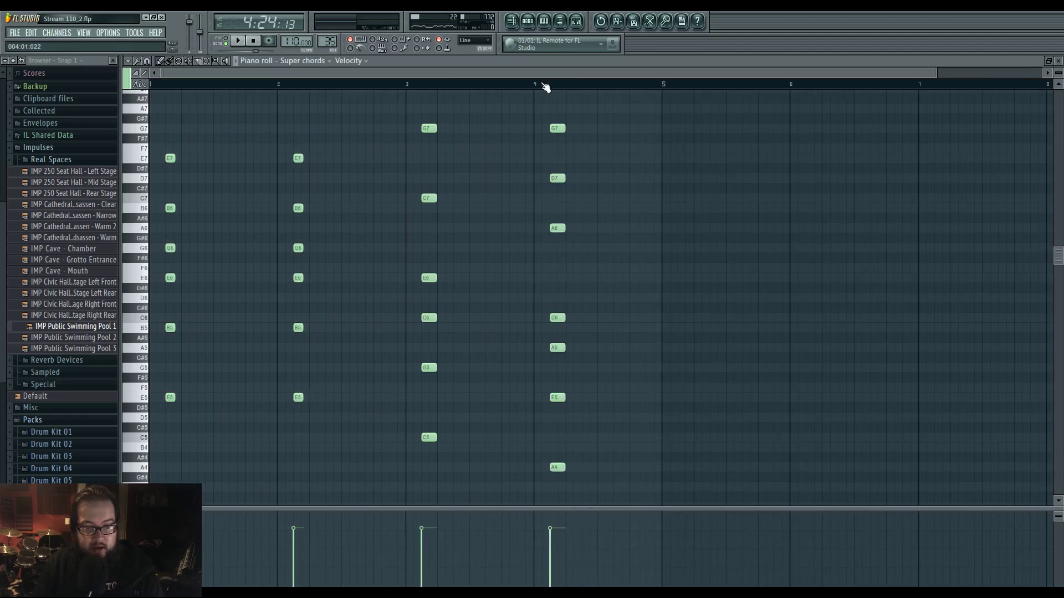
left_click(508, 84)
key("space")
key("space")
key("space")
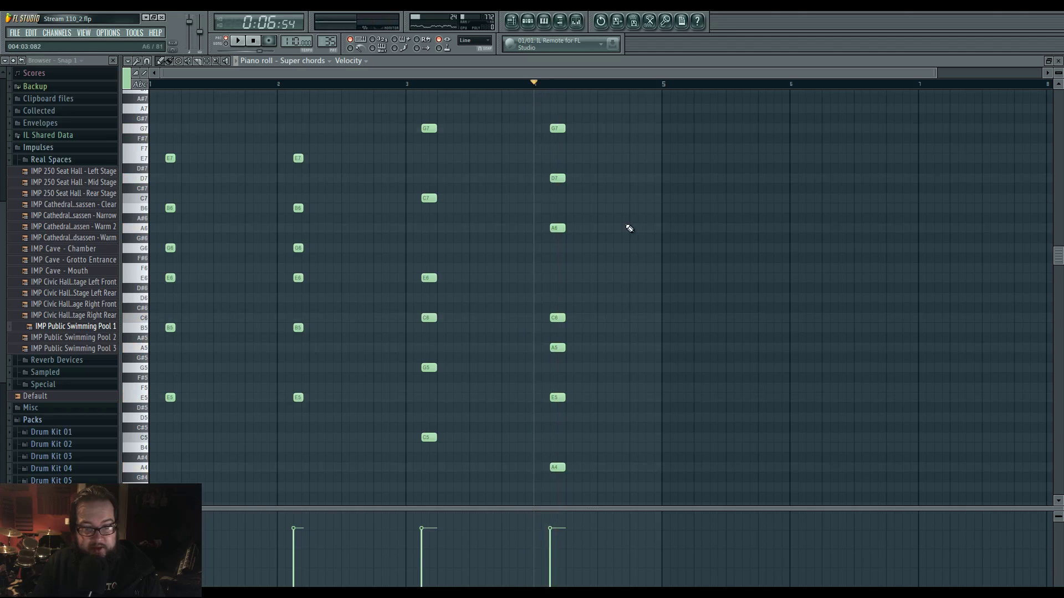
Select and copy all notes of the bar 4 chord, from A4 up to G7.
scroll(629, 228, "up", 2)
left_click_drag(506, 200, 583, 324)
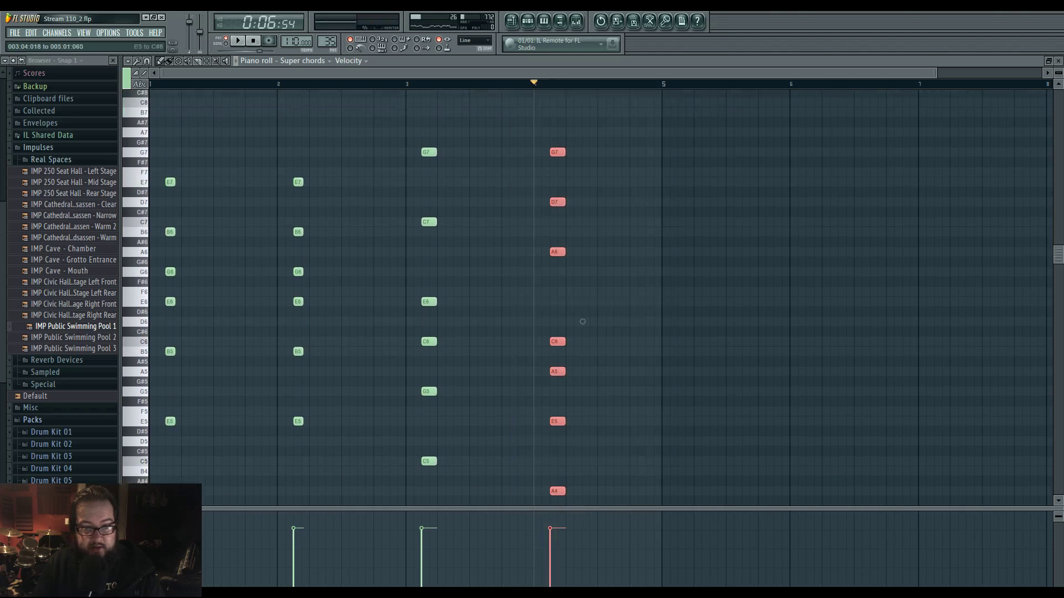
scroll(634, 279, "down", 2)
Create a unique version of the Pattern 36 chord clip in bar 125 on Track 13.
left_click(512, 22)
scroll(556, 375, "up", 5)
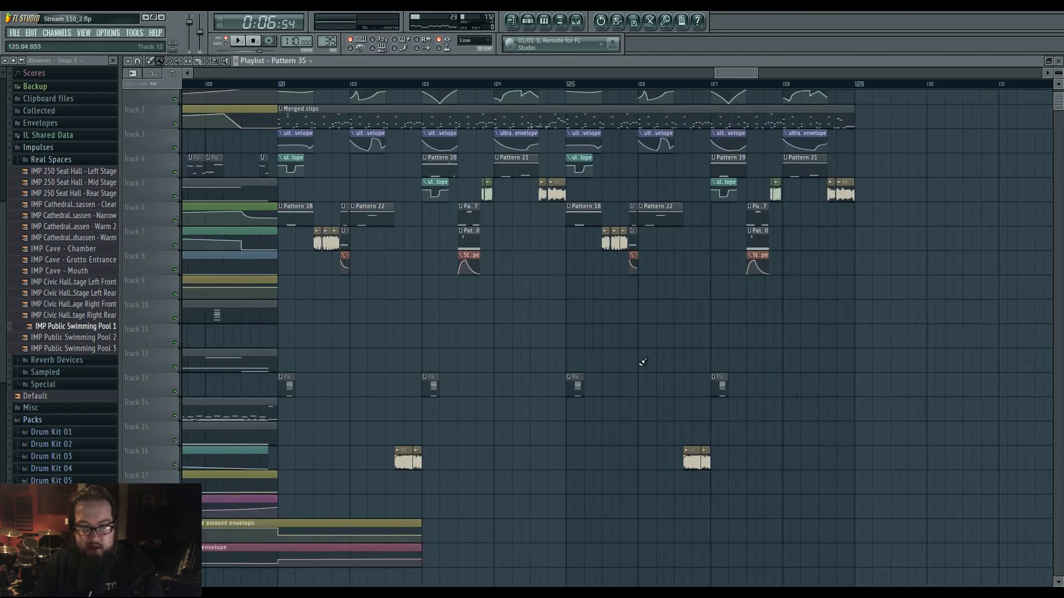
right_click(555, 377)
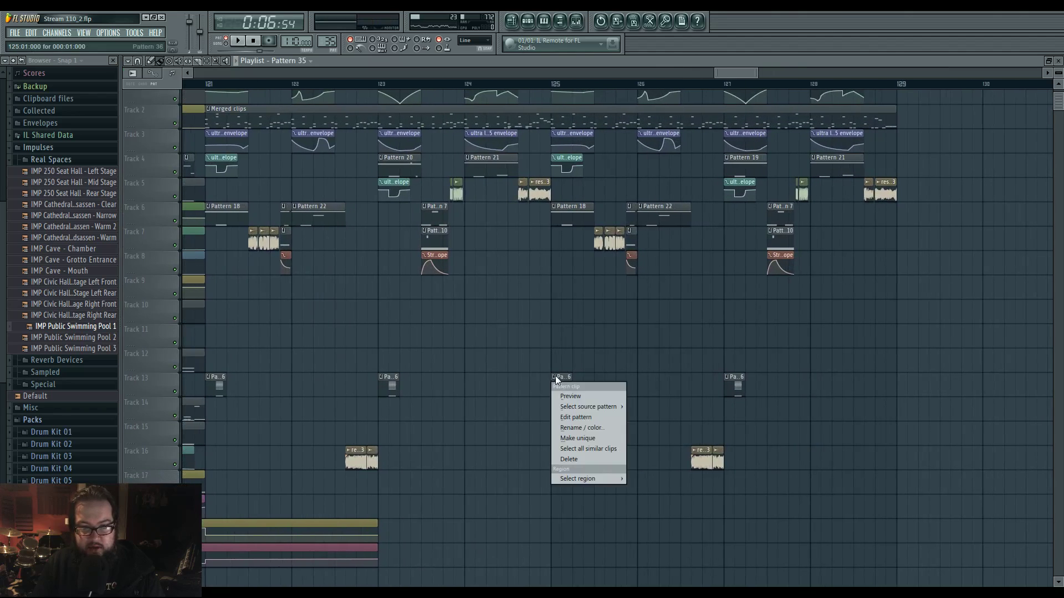
left_click(610, 379)
right_click(609, 377)
left_click(637, 438)
Replace the unique Super chords pattern's notes with the copied bar 4 chord, starting halfway through beat 1.
right_click(340, 139)
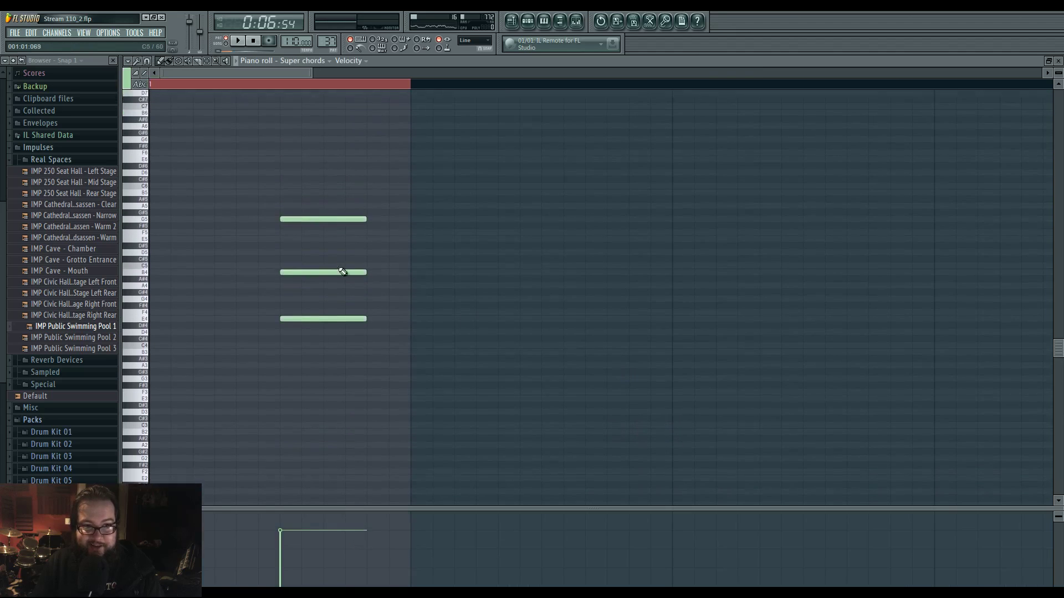
scroll(344, 299, "up", 10)
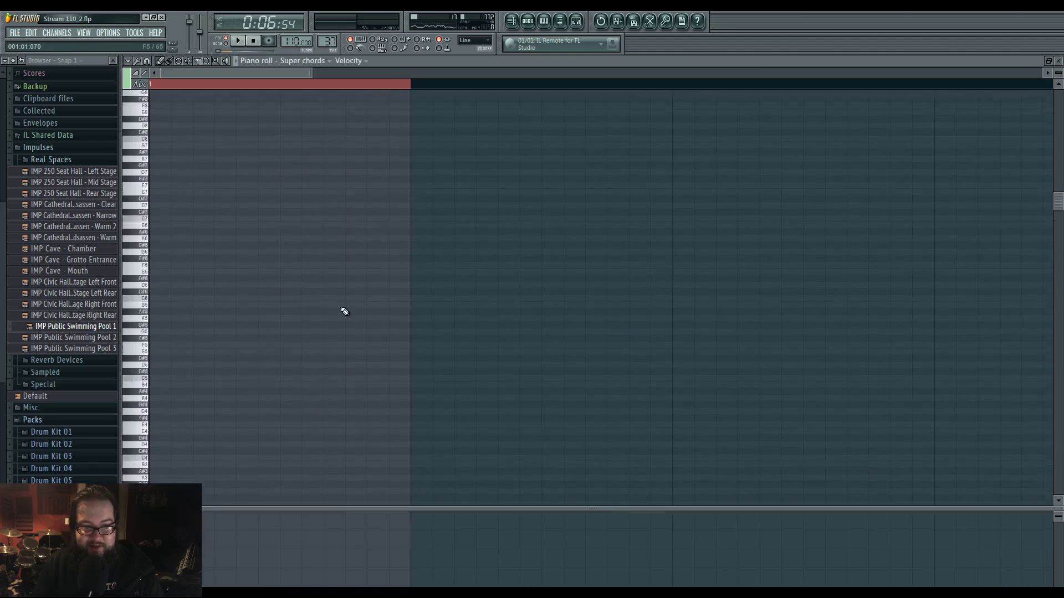
scroll(313, 337, "down", 4)
scroll(325, 340, "up", 2)
scroll(325, 343, "down", 3)
scroll(327, 346, "up", 5)
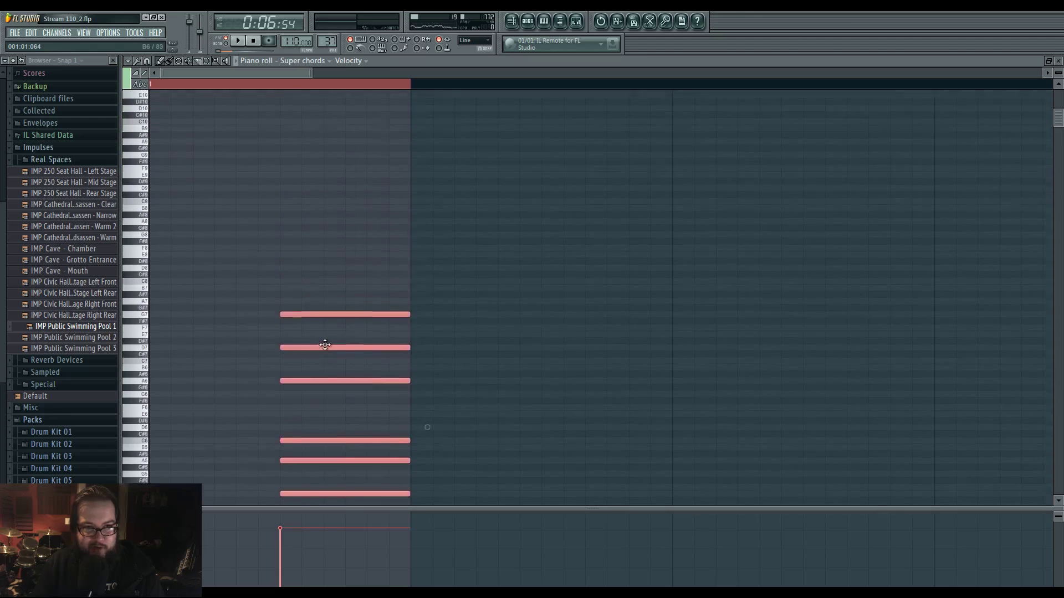
Add a low A2 bass note beneath the pasted chord, matching its length, and audition the result.
scroll(324, 350, "down", 5)
left_click(323, 351)
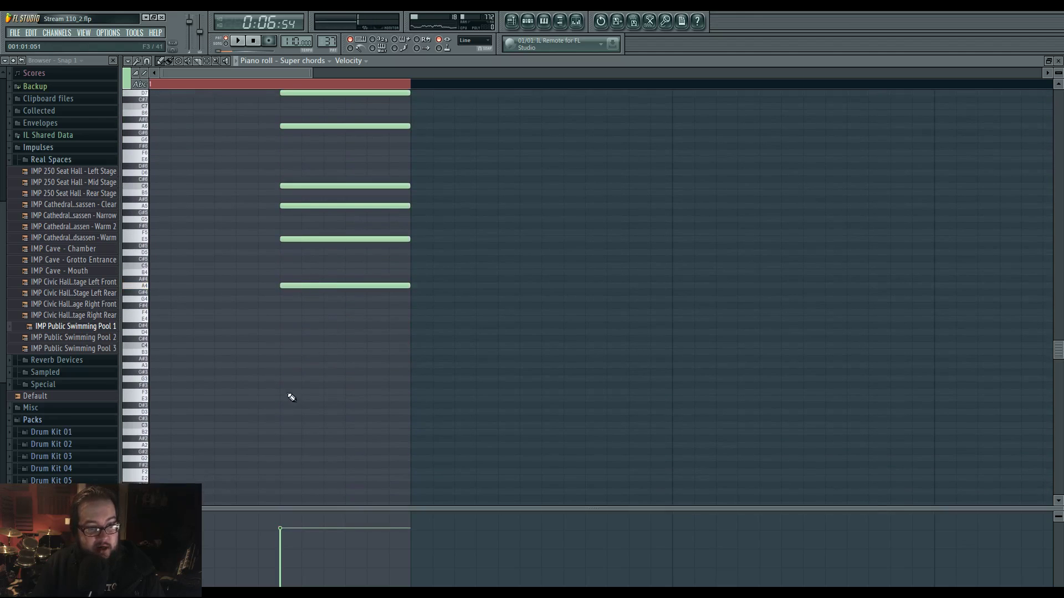
scroll(289, 317, "up", 5)
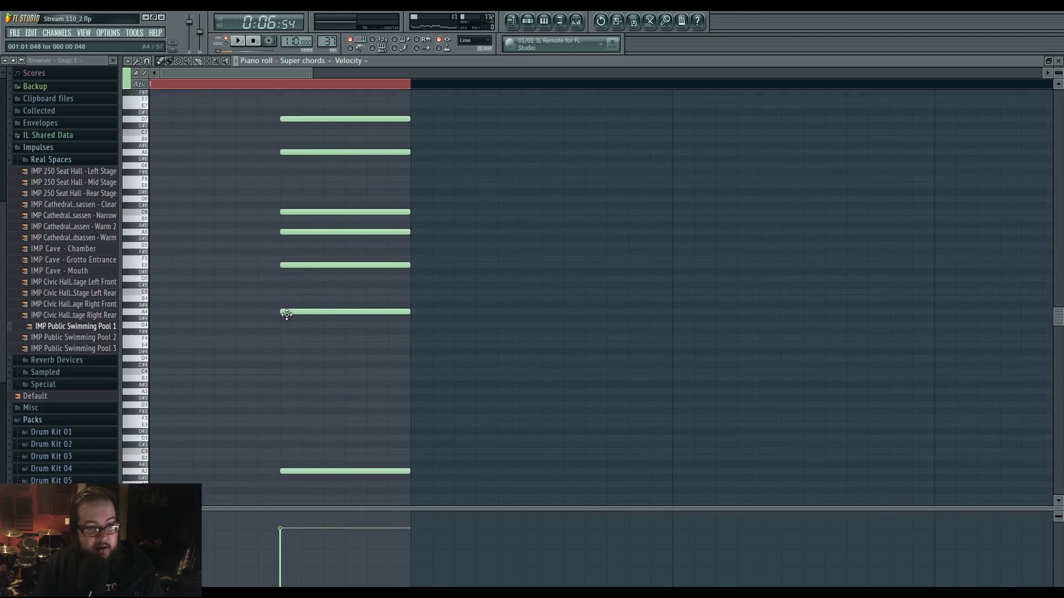
key("space")
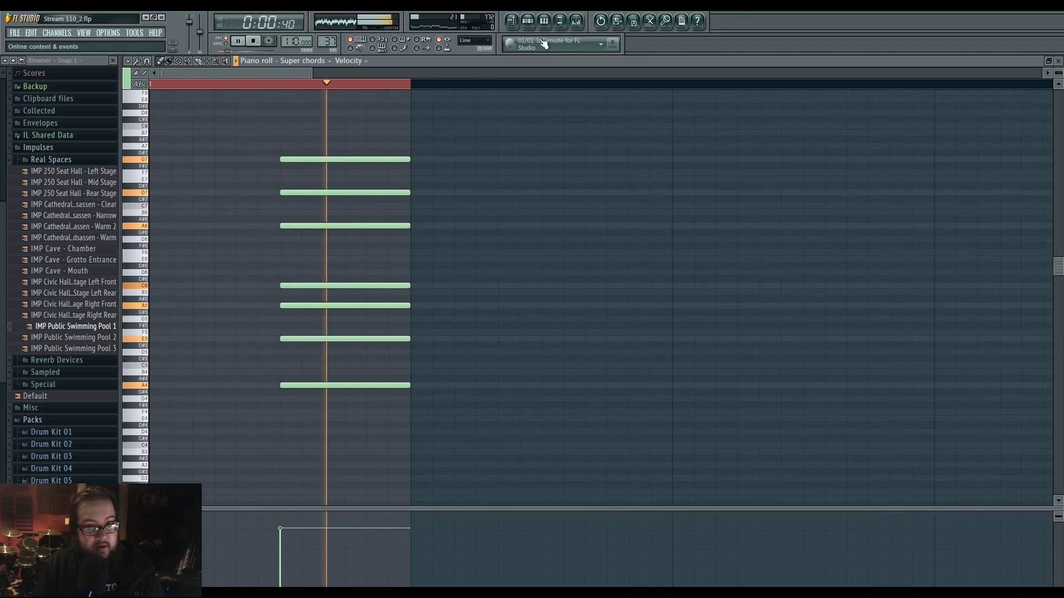
Compare the notes of the new Pattern 37 chord with those of the Pattern 36 chord in bar 125.
key("F5")
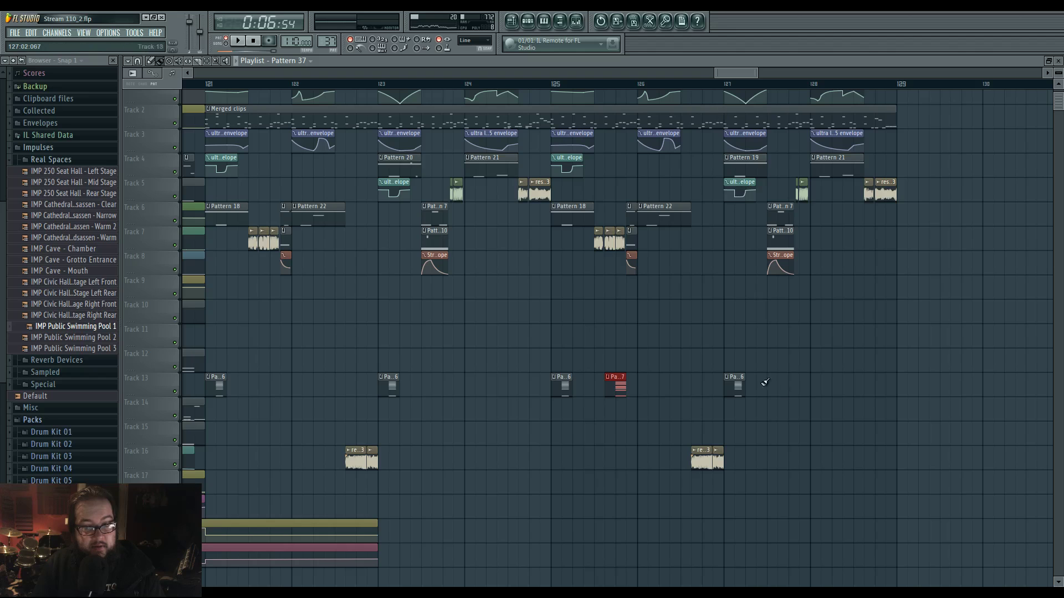
double_click(622, 390)
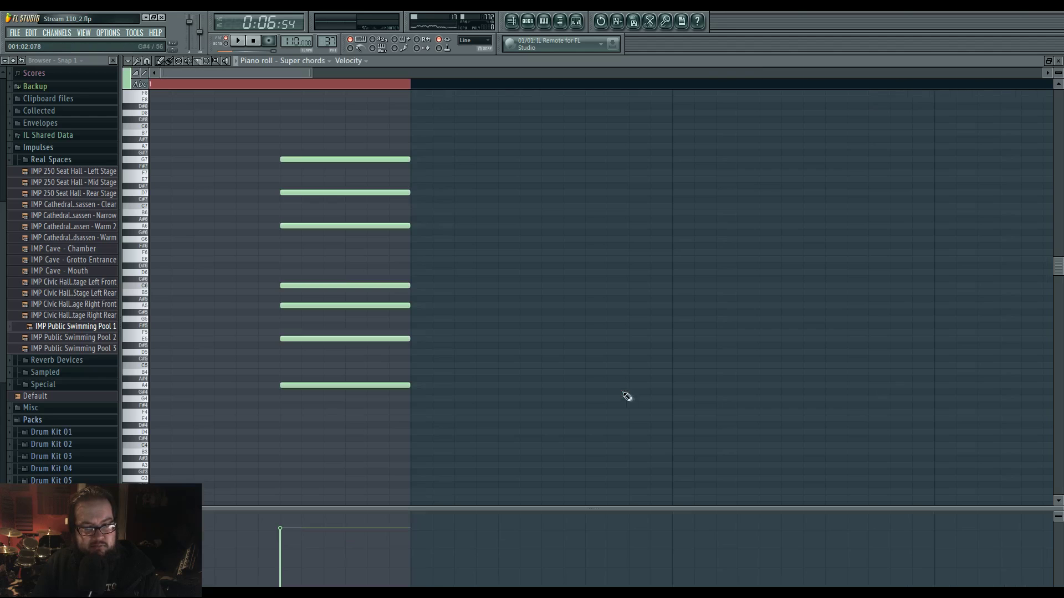
left_click(520, 26)
double_click(565, 396)
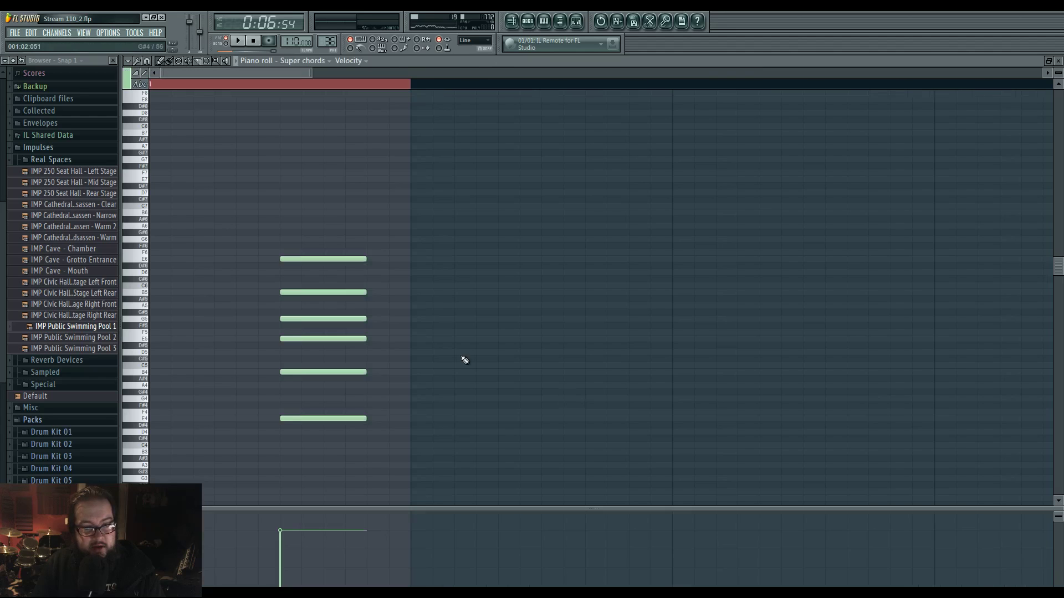
left_click(514, 22)
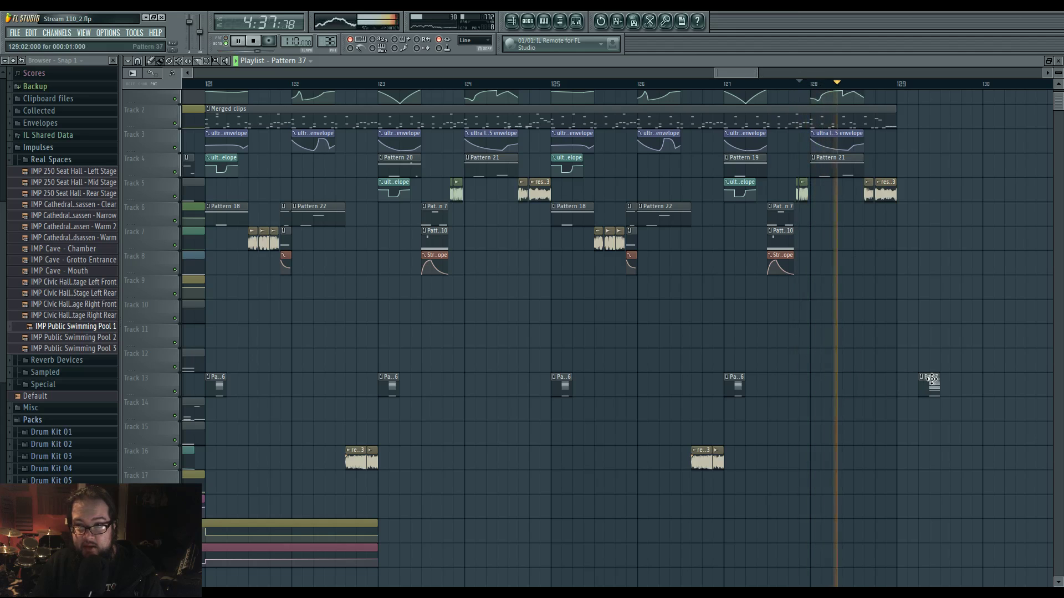
Move the Pattern 37 clip to beat 3 of bar 128 on Track 13 and delete the short resample clip at its second half.
scroll(922, 391, "up", 2)
left_click_drag(930, 388, 789, 389)
key("space")
right_click(798, 193)
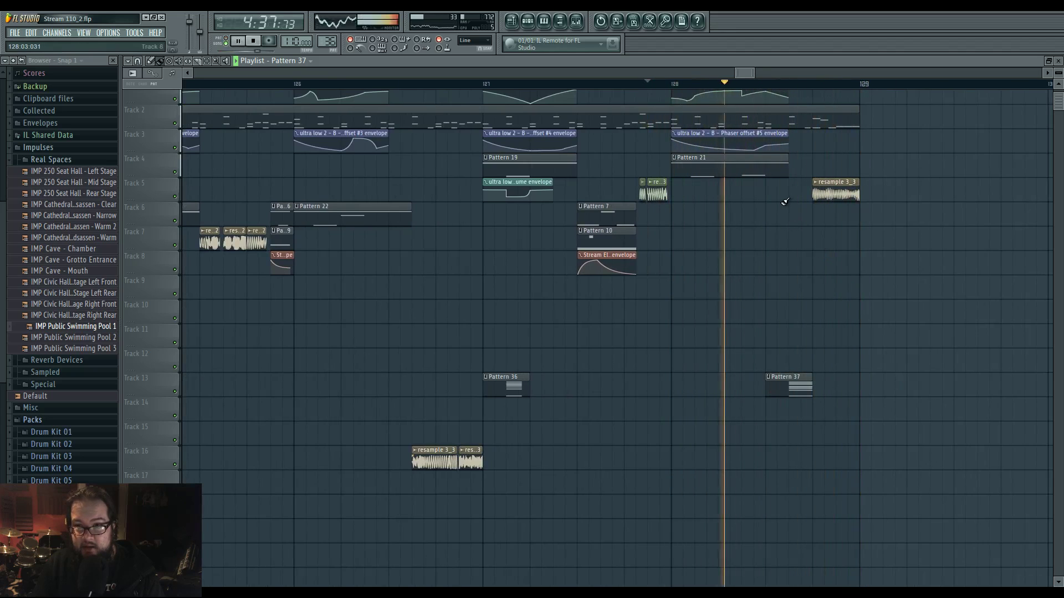
key("space")
Place a Pattern 37 clip at beat 3 of bar 124 on Track 13 and delete the short resample clip overlapping it on Track 5.
scroll(594, 324, "down", 6, "ctrl")
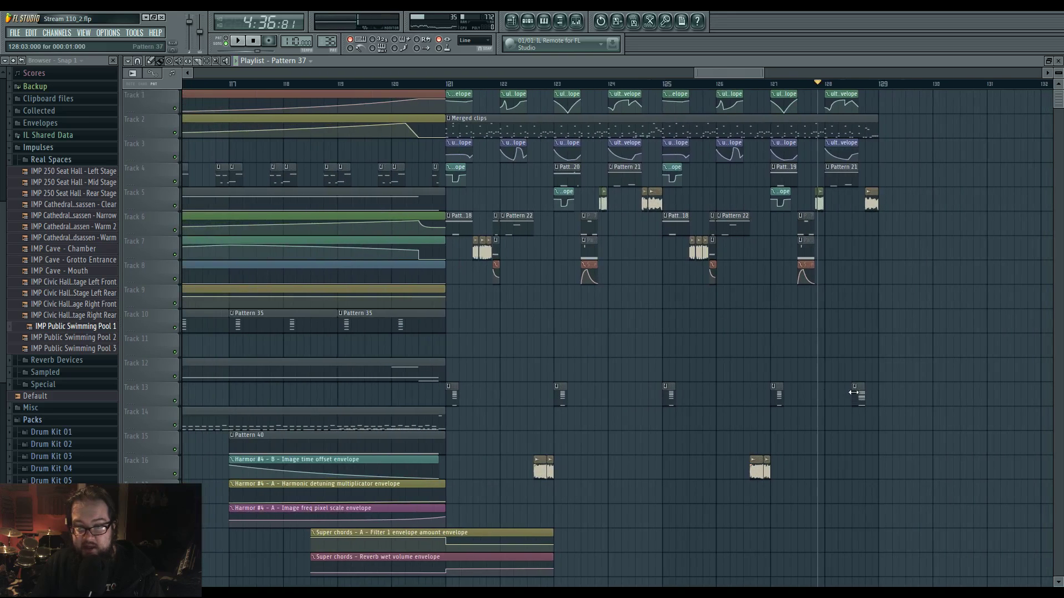
scroll(584, 393, "up", 5, "ctrl")
left_click(602, 192)
left_click(588, 278)
scroll(618, 209, "down", 6, "ctrl")
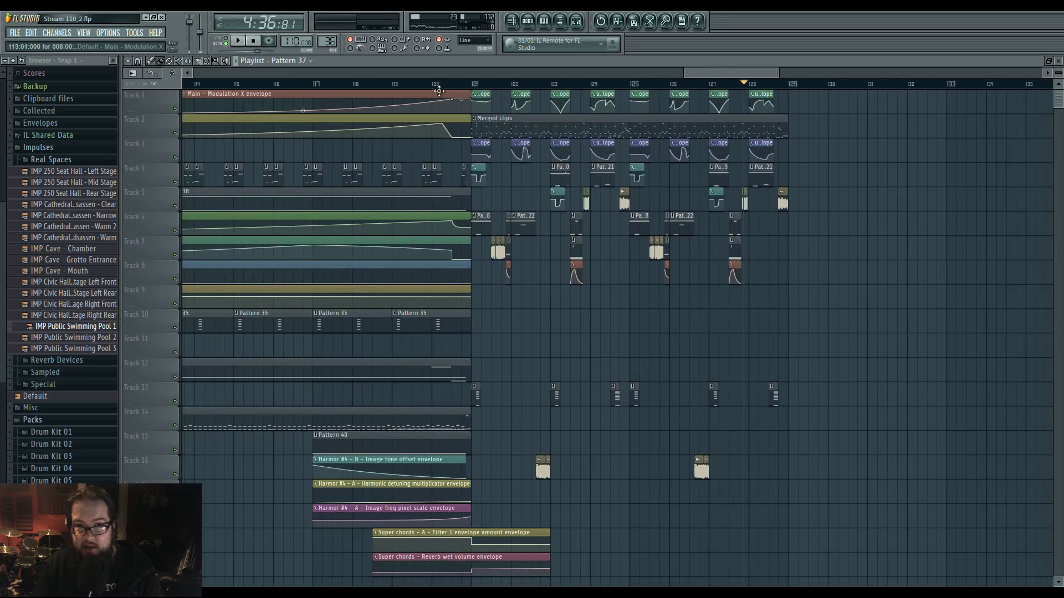
Play the arrangement from about bar 118 through the drop to hear the added chord stabs.
left_click_drag(401, 90, 483, 87)
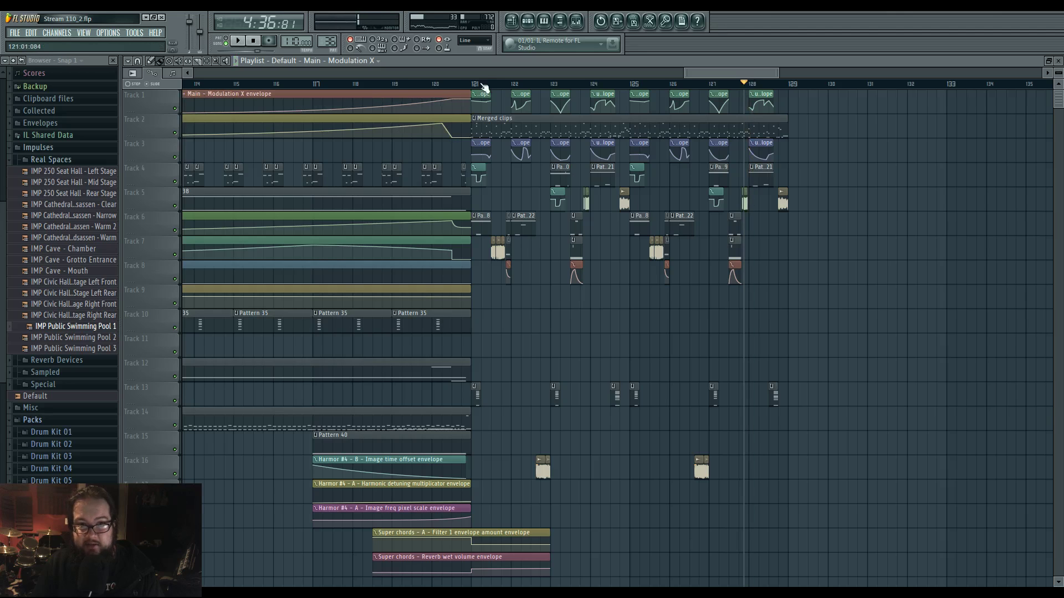
left_click(355, 83)
key("space")
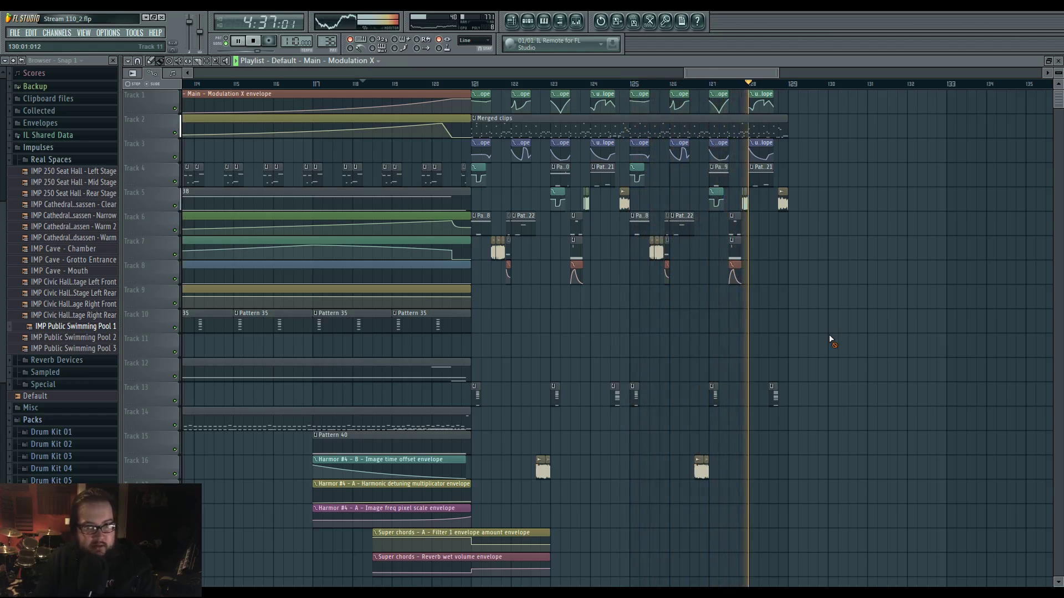
scroll(835, 337, "up", 2, "ctrl")
scroll(835, 337, "up", 3, "ctrl")
key("space")
Replay bar 128 from its start to check the Pattern 37 chord against the bass.
scroll(690, 381, "up", 3, "ctrl")
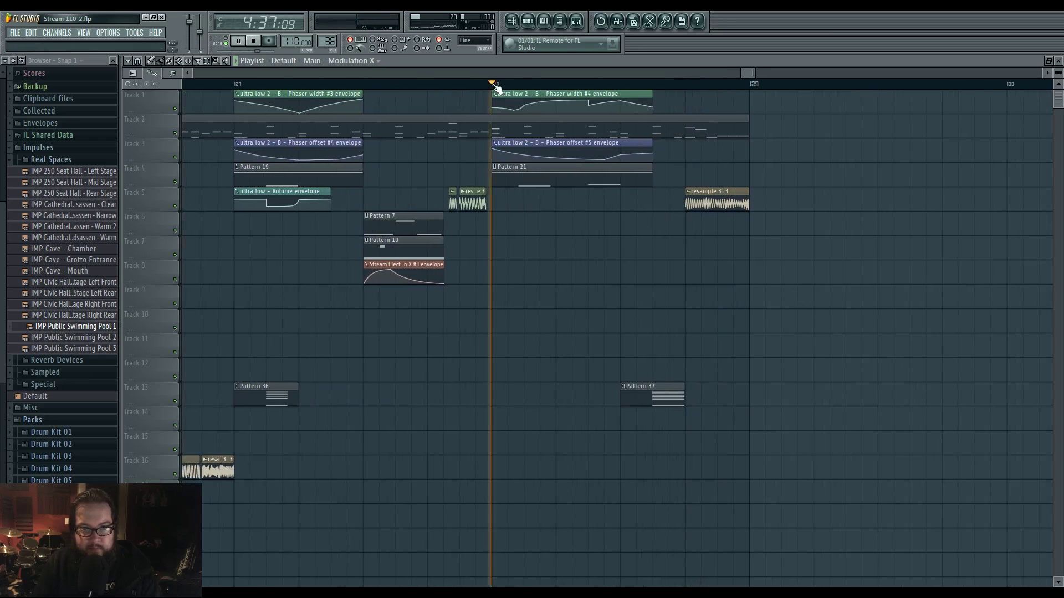
key("space")
key("space")
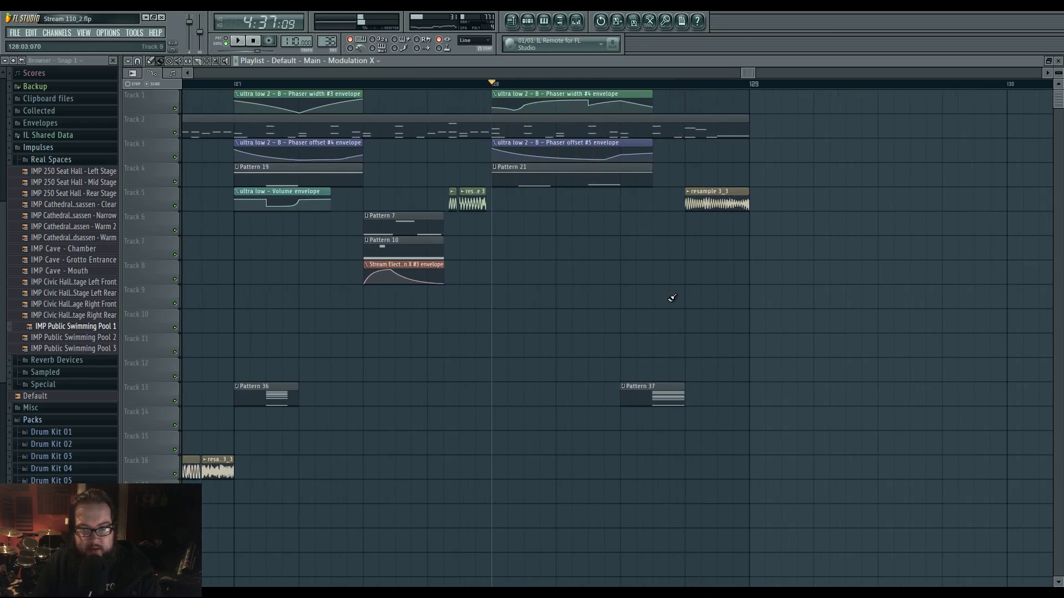
key("space")
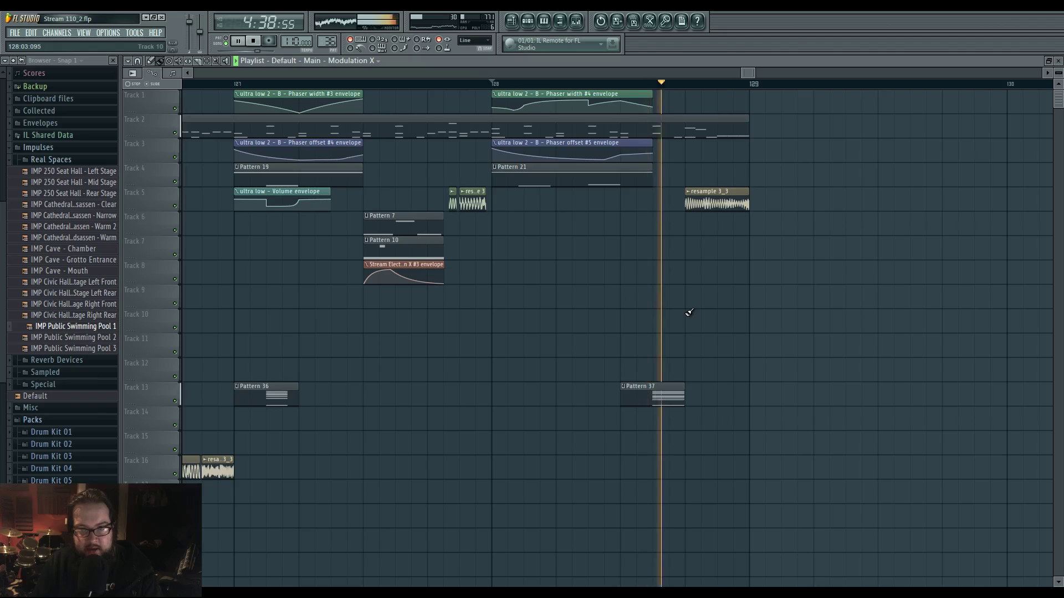
key("space")
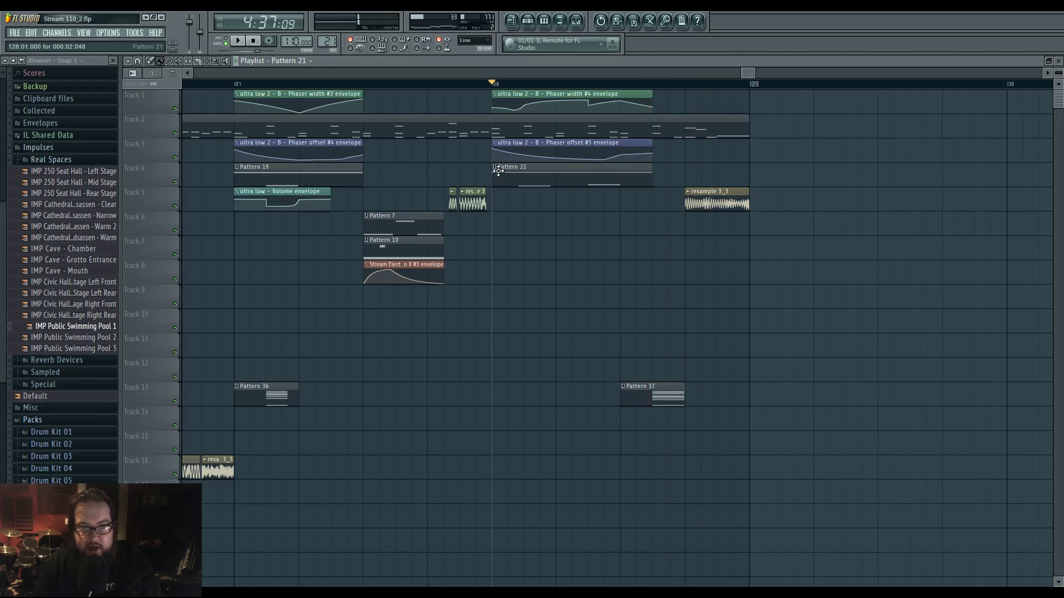
Make the Pattern 21 clip in bar 128 unique and shorten its E6 note to two beats.
left_click(495, 169)
left_click(534, 222)
left_click_drag(797, 171, 678, 175)
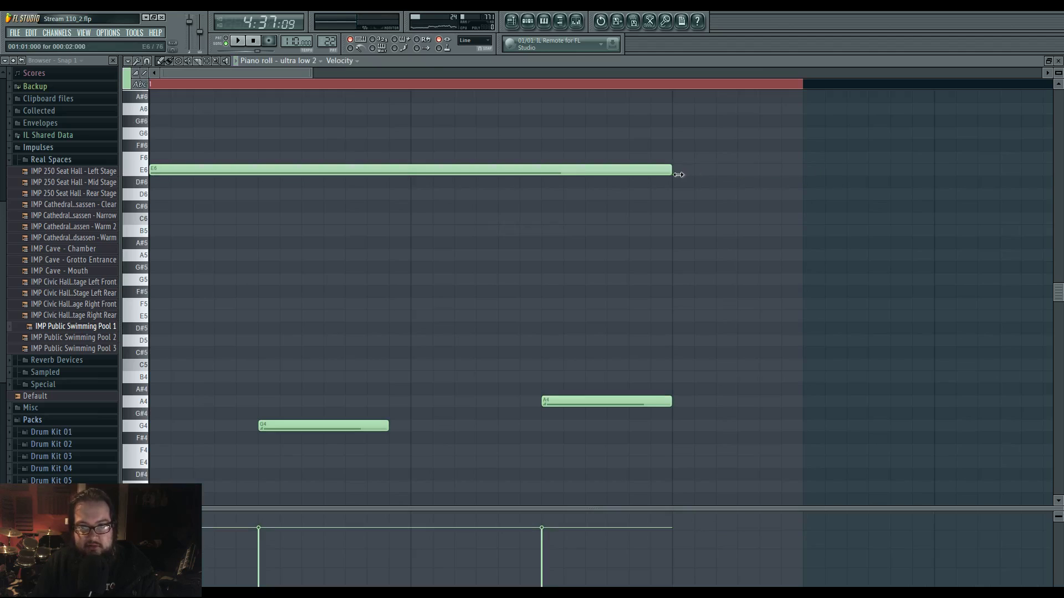
Move the Super chords clip in bar 128 half a beat earlier and make it a unique pattern.
left_click(527, 22)
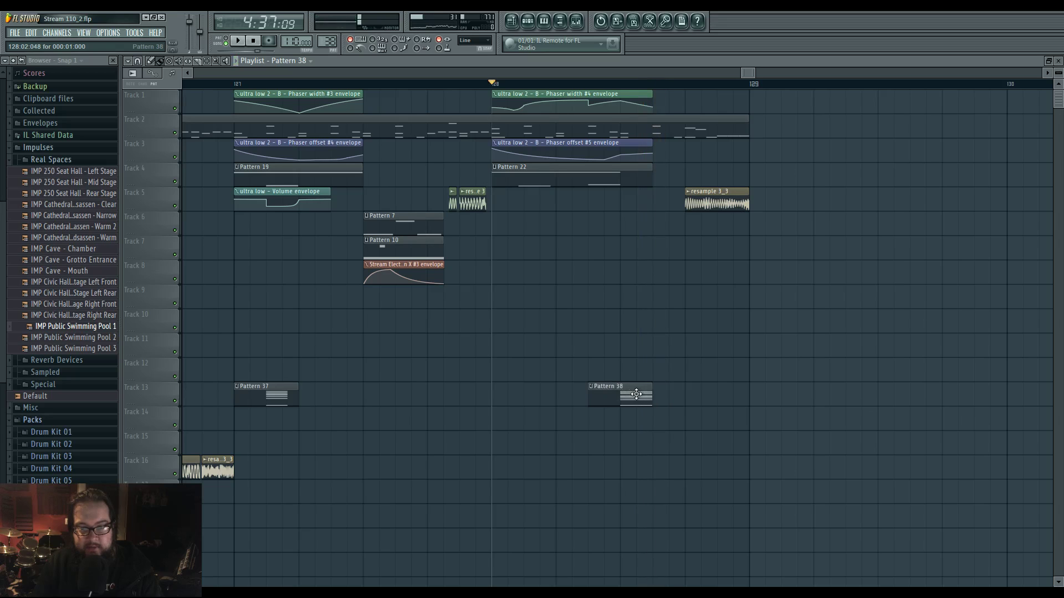
left_click(591, 387)
left_click(633, 447)
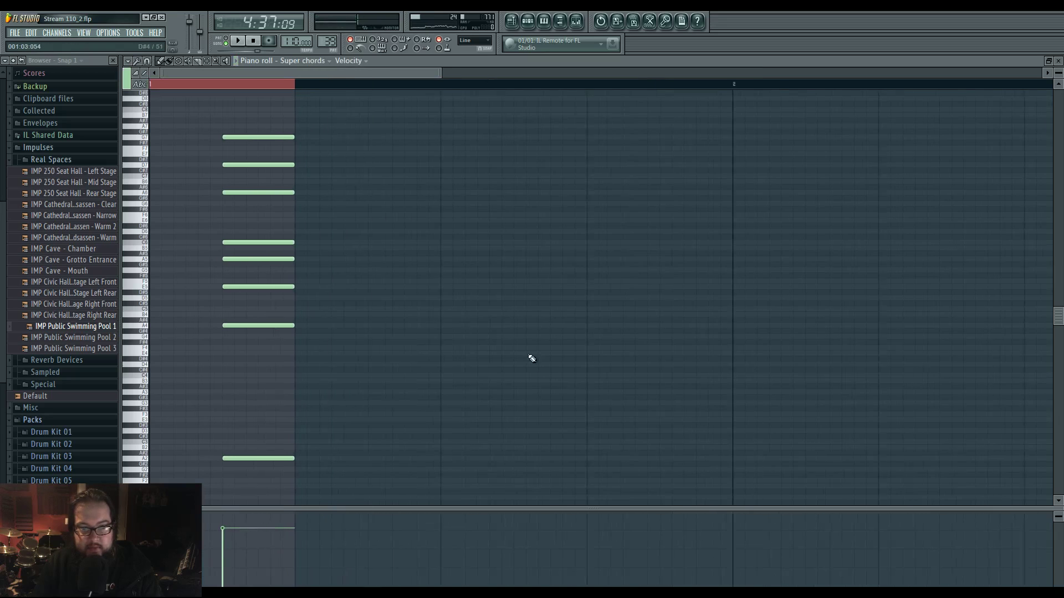
Shift the chord to the pattern's start and repeat its notes from A4 to G7 twice, leaving out the A2 bass note.
left_click_drag(228, 107, 306, 469)
left_click_drag(240, 128, 332, 443)
key("ctrl+b")
scroll(299, 332, "down", 4)
scroll(298, 356, "up", 4)
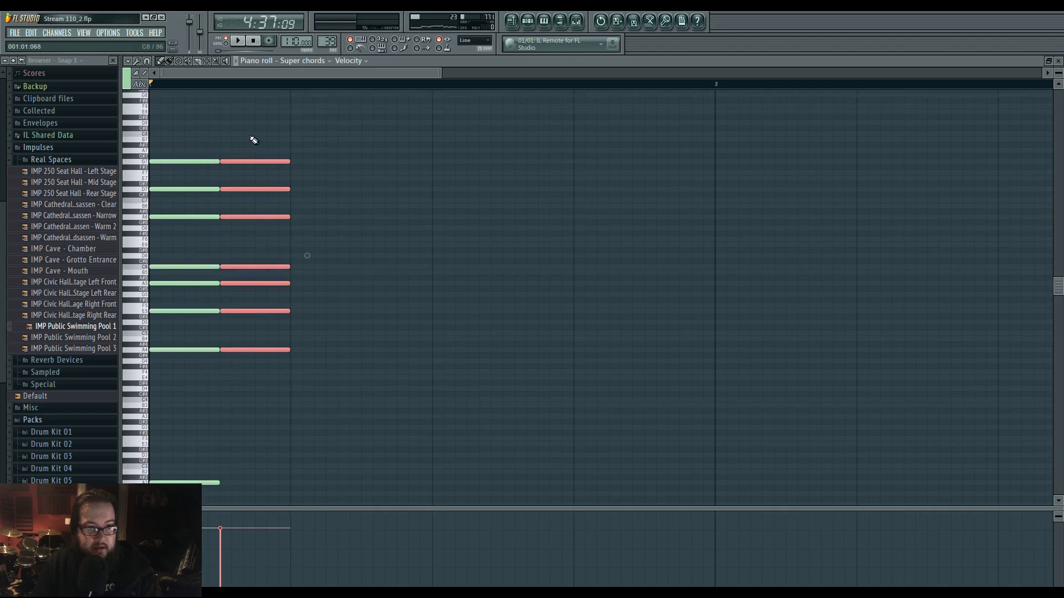
key("ctrl+b")
key("ctrl+d")
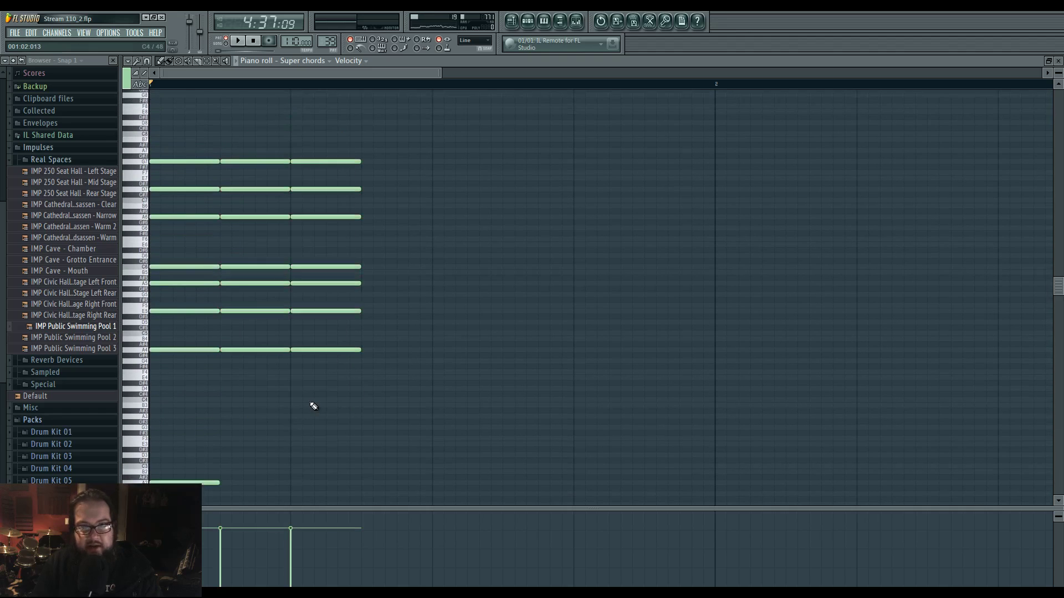
Audition the three consecutive Super chords stabs in the pattern.
scroll(273, 403, "up", 3, "ctrl")
scroll(456, 387, "down", 1)
key("space")
key("space")
left_click(430, 143)
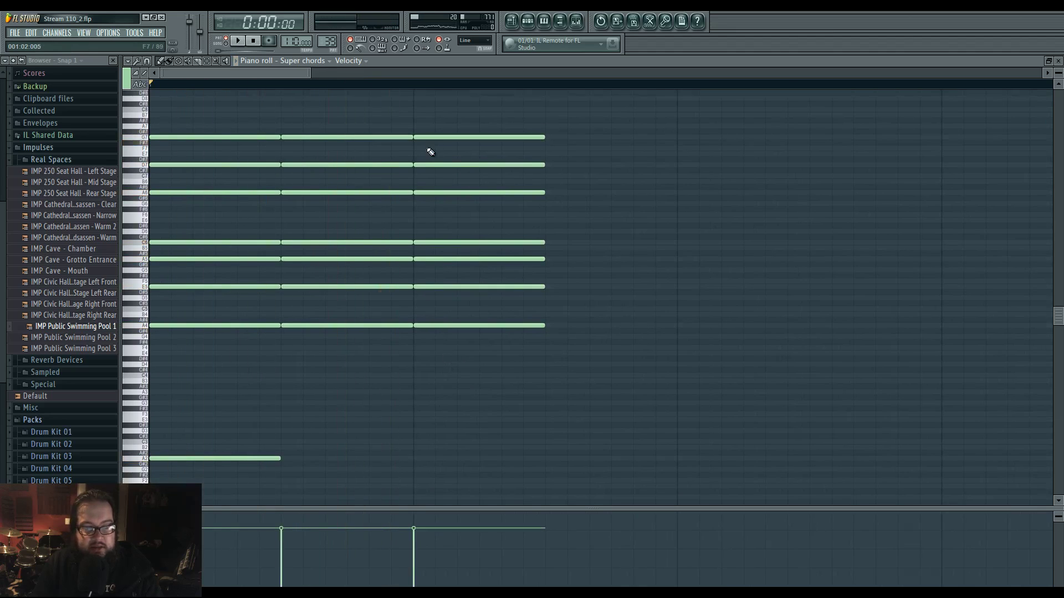
scroll(408, 401, "down", 3)
scroll(408, 401, "up", 3)
key("space")
key("space")
Try lowering the third chord's A5 and A6 notes to G#5 and G#6, then restore them.
scroll(423, 294, "up", 4, "alt")
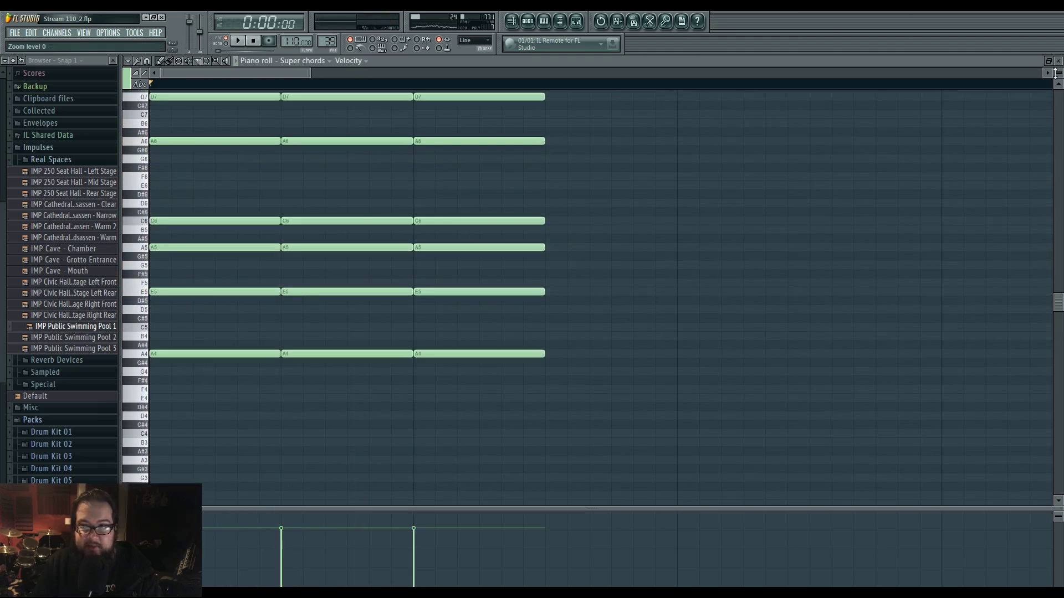
scroll(613, 309, "down", 1)
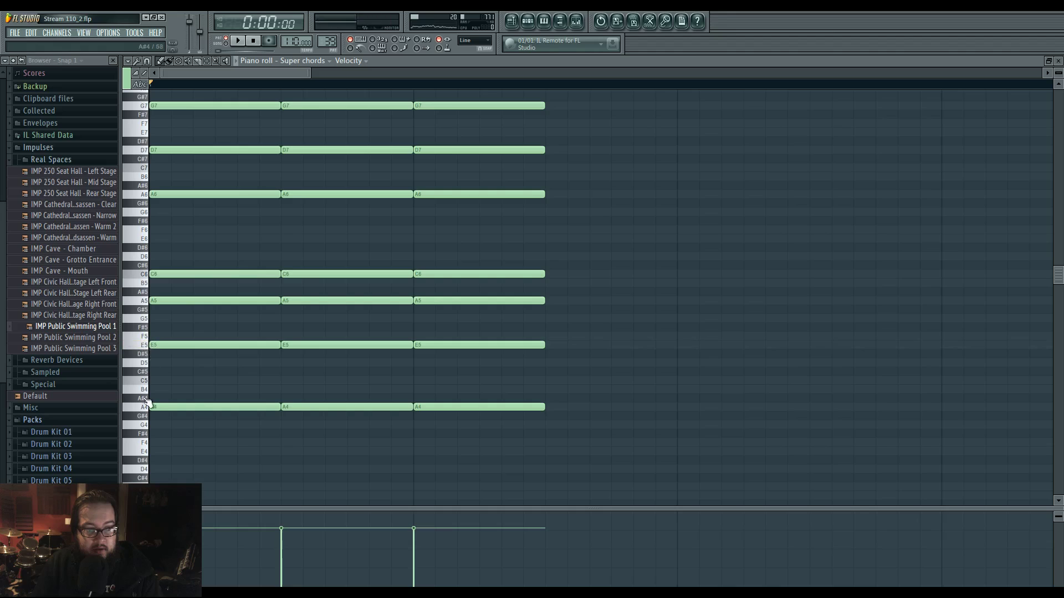
left_click_drag(429, 299, 432, 337)
scroll(446, 336, "up", 1)
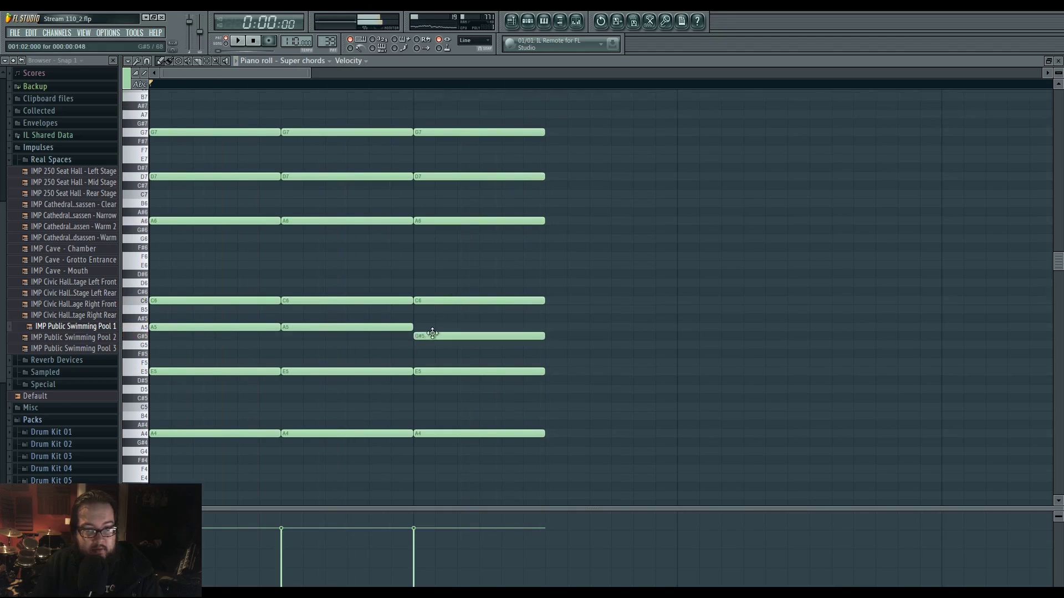
left_click_drag(437, 221, 437, 230)
scroll(434, 214, "up", 2)
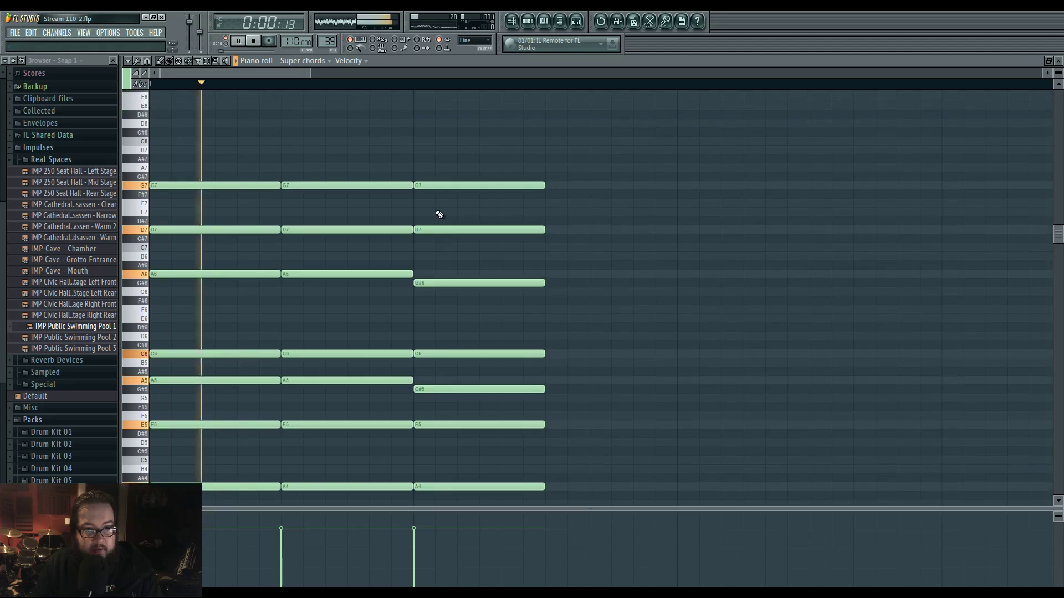
mouse_move(440, 189)
left_mouse_down()
mouse_move(440, 209)
mouse_move(440, 189)
left_mouse_up()
left_click_drag(441, 284, 441, 274)
mouse_move(426, 388)
left_mouse_down()
mouse_move(426, 379)
mouse_move(451, 401)
mouse_move(451, 376)
mouse_move(453, 402)
mouse_move(452, 383)
left_mouse_up()
scroll(451, 399, "down", 4)
mouse_move(435, 318)
left_mouse_down()
mouse_move(439, 335)
mouse_move(439, 319)
left_mouse_up()
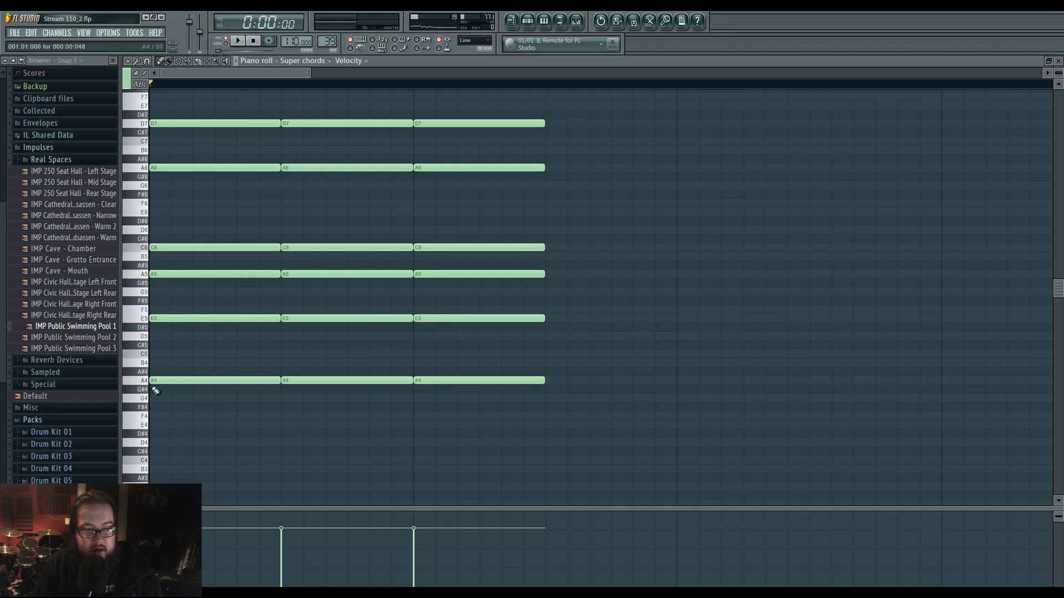
Try a new voicing for the third chord by lowering G7 to F7, D7 to C7 and E5 to C5.
scroll(154, 370, "down", 3)
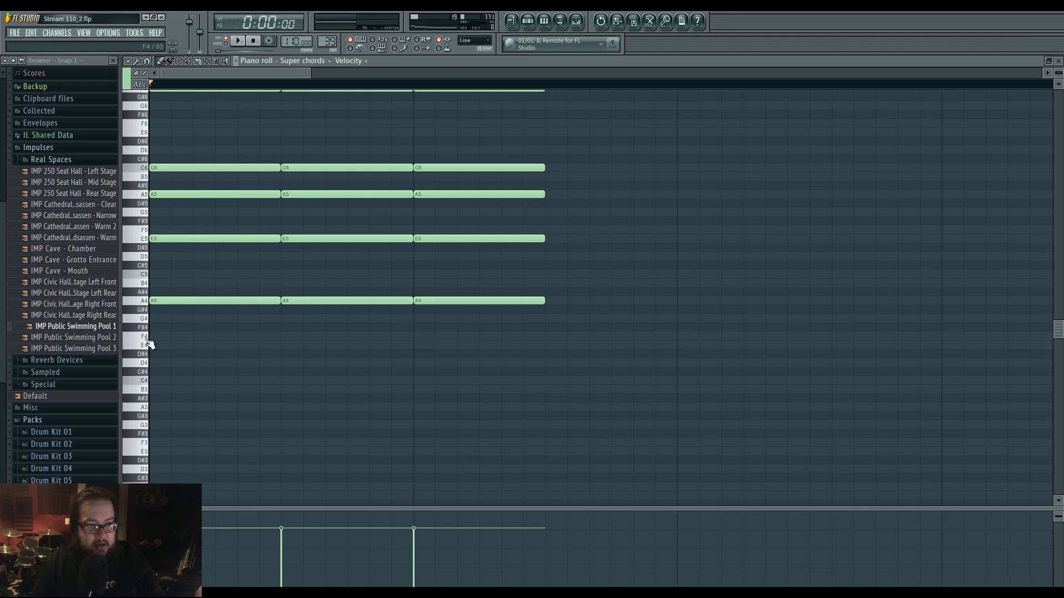
key("space")
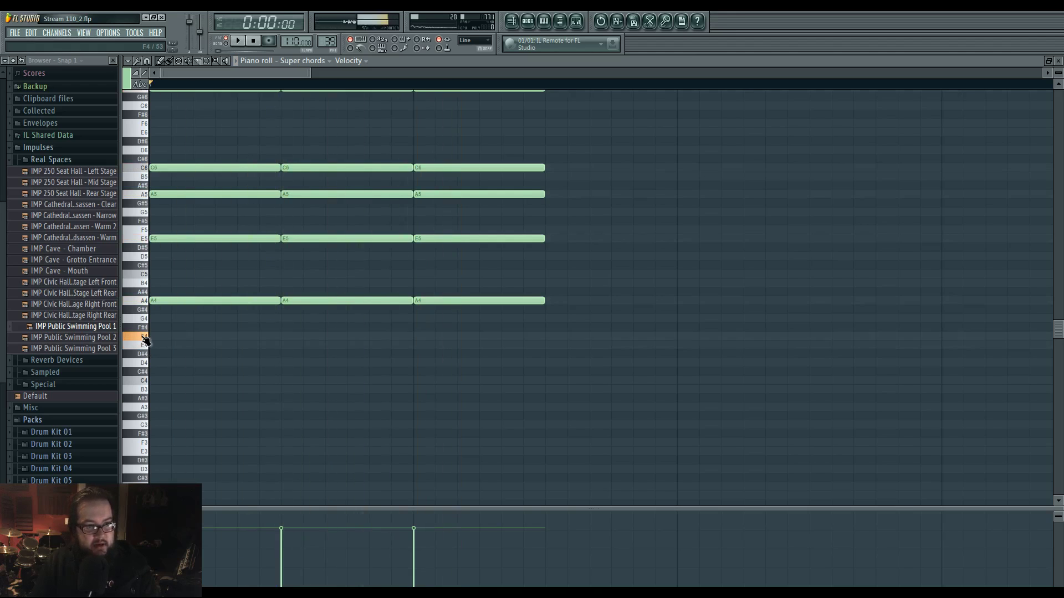
scroll(440, 360, "up", 5)
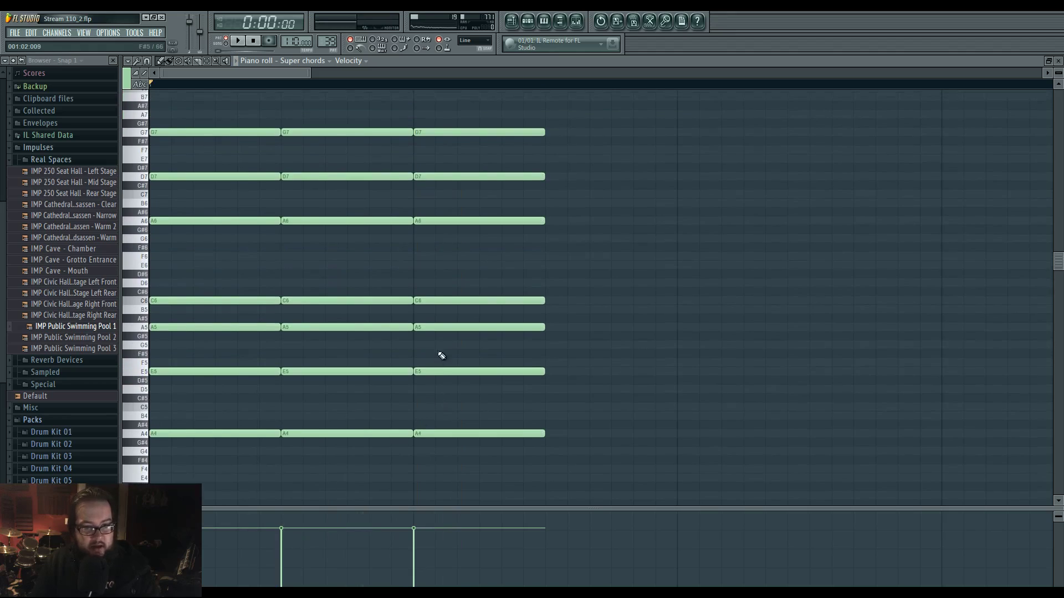
scroll(438, 362, "up", 2)
left_click_drag(442, 186, 442, 252)
key("space")
key("space")
scroll(467, 323, "down", 2)
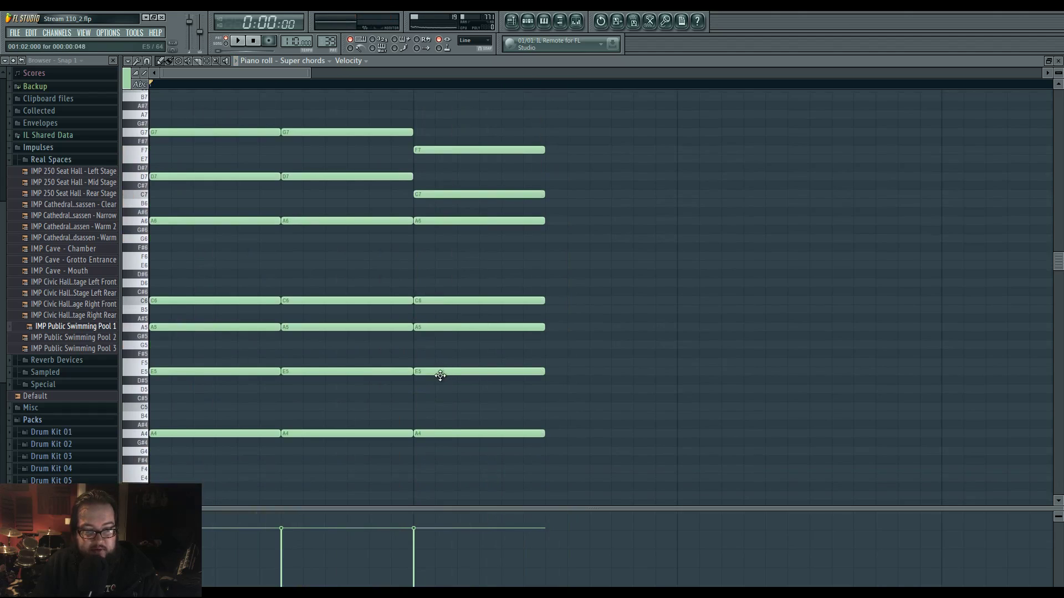
left_click_drag(451, 371, 451, 407)
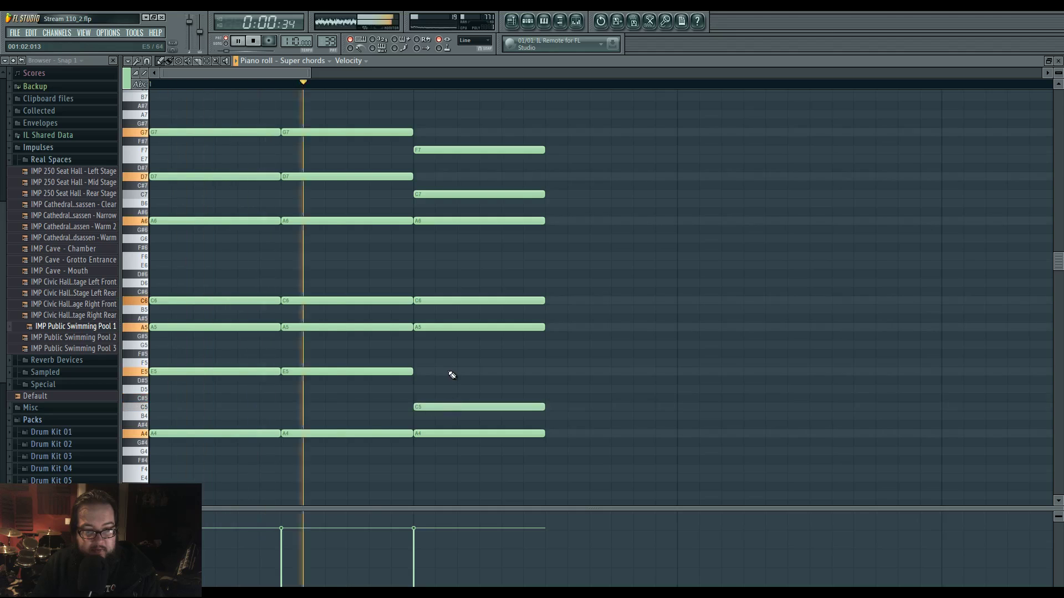
Delete all notes of the third chord and return to the playlist.
left_click_drag(451, 351, 460, 147)
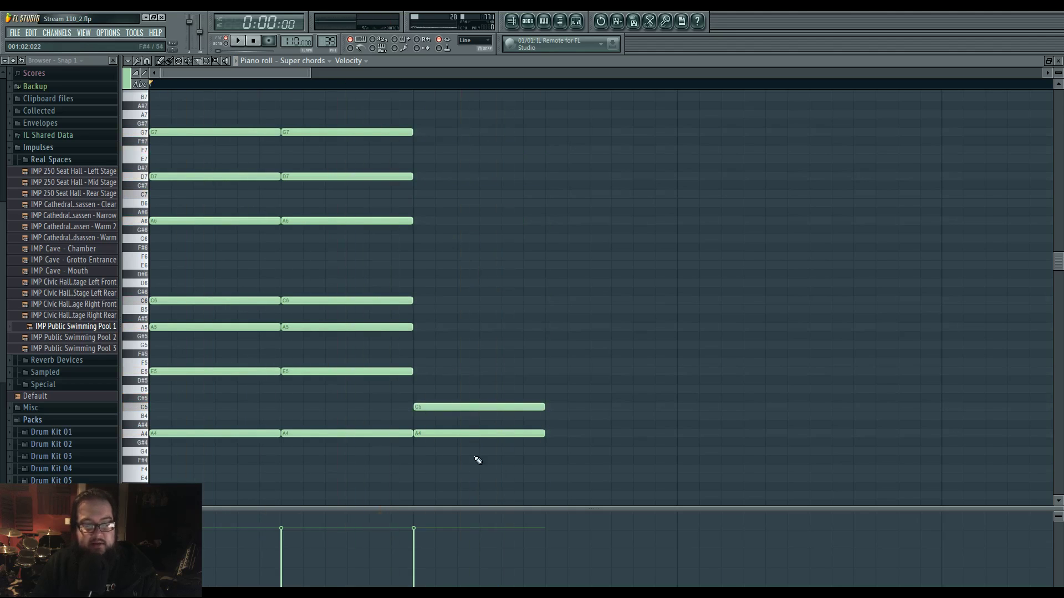
left_click_drag(477, 458, 497, 376)
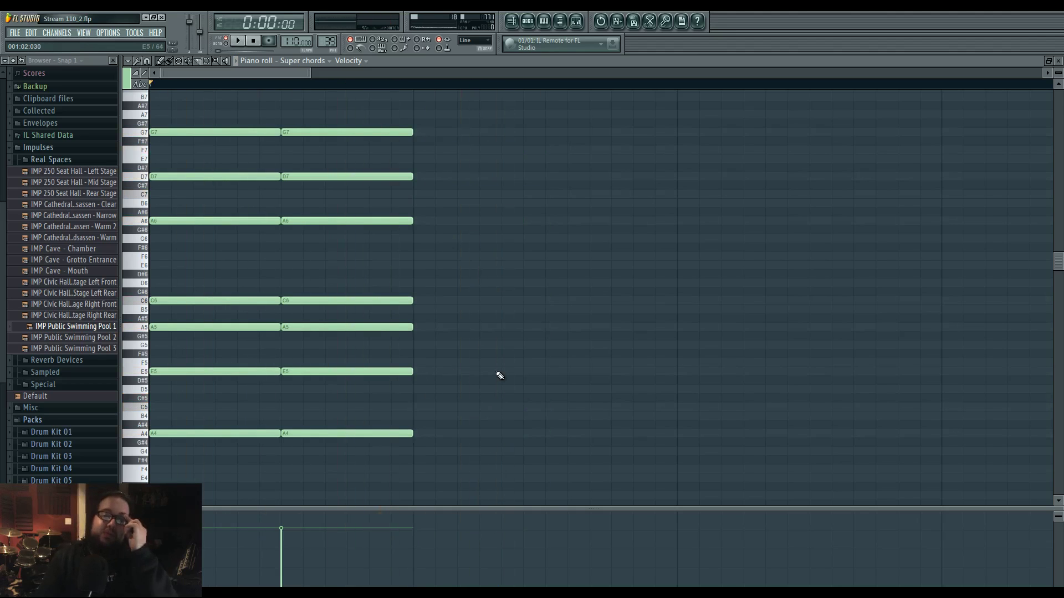
left_click(511, 21)
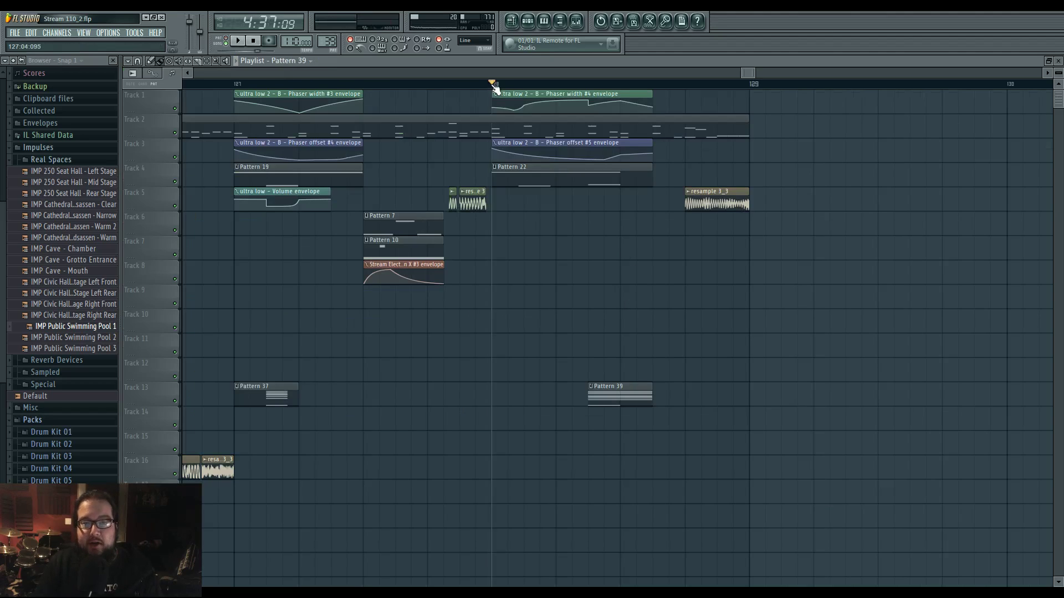
Move the Pattern 39 clip to 128:03:048 in the playlist and open its Super chords notes.
key("space")
left_click_drag(619, 392, 683, 392)
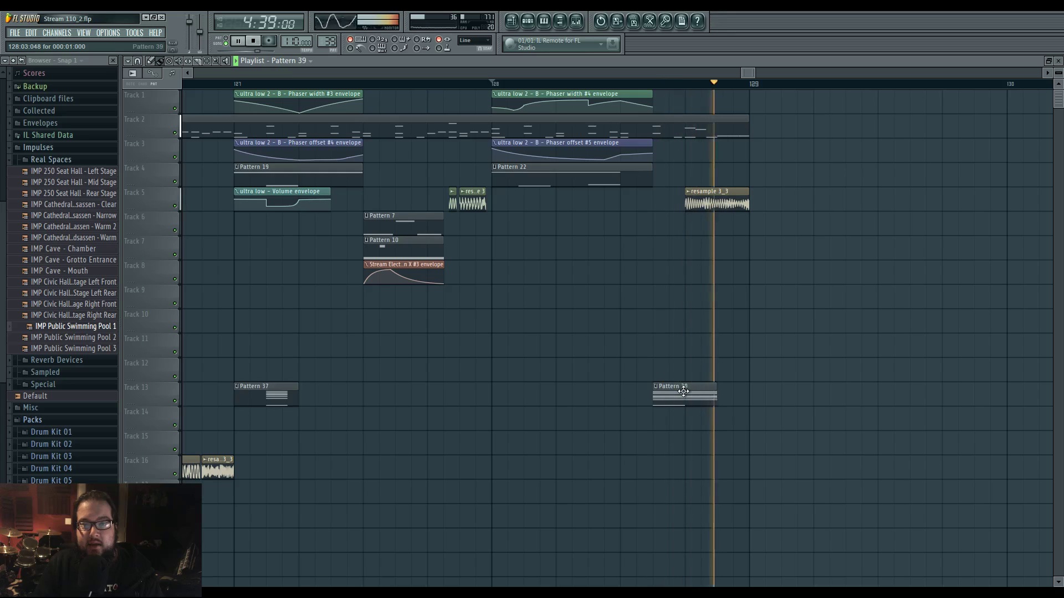
key("space")
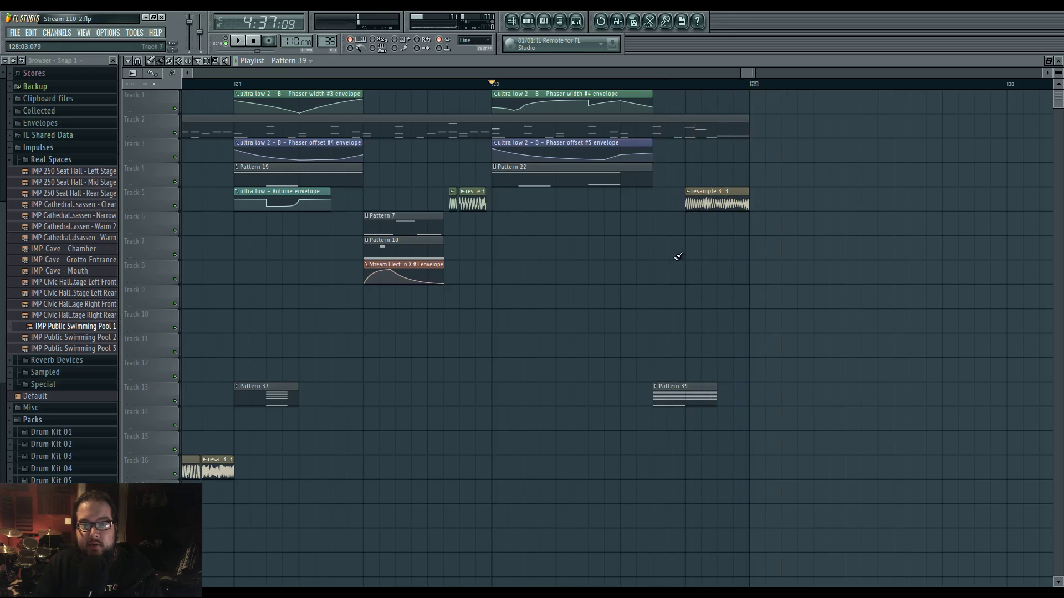
double_click(703, 392)
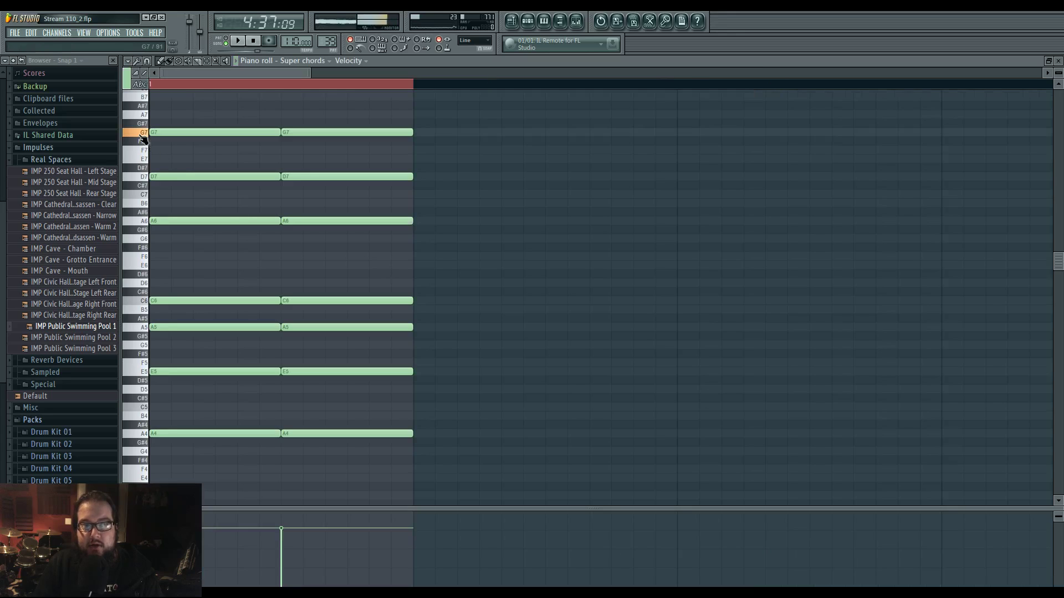
Try a low chord of A3, E4, A4, C5 and G5 on beat 3 of the first bar.
scroll(589, 352, "down", 5)
scroll(579, 336, "right", 4)
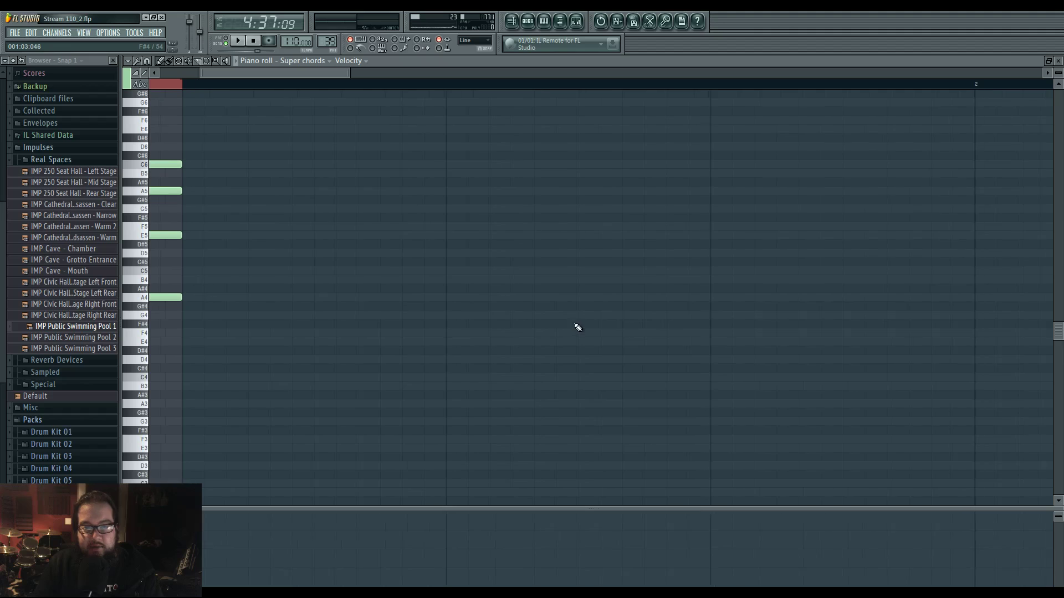
left_click(447, 404)
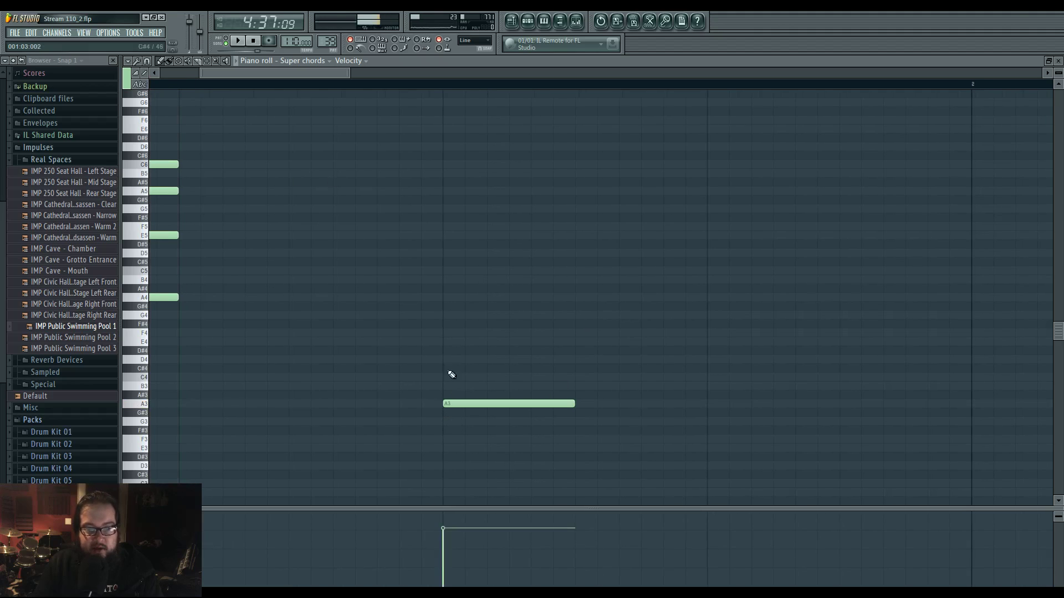
left_click(444, 343)
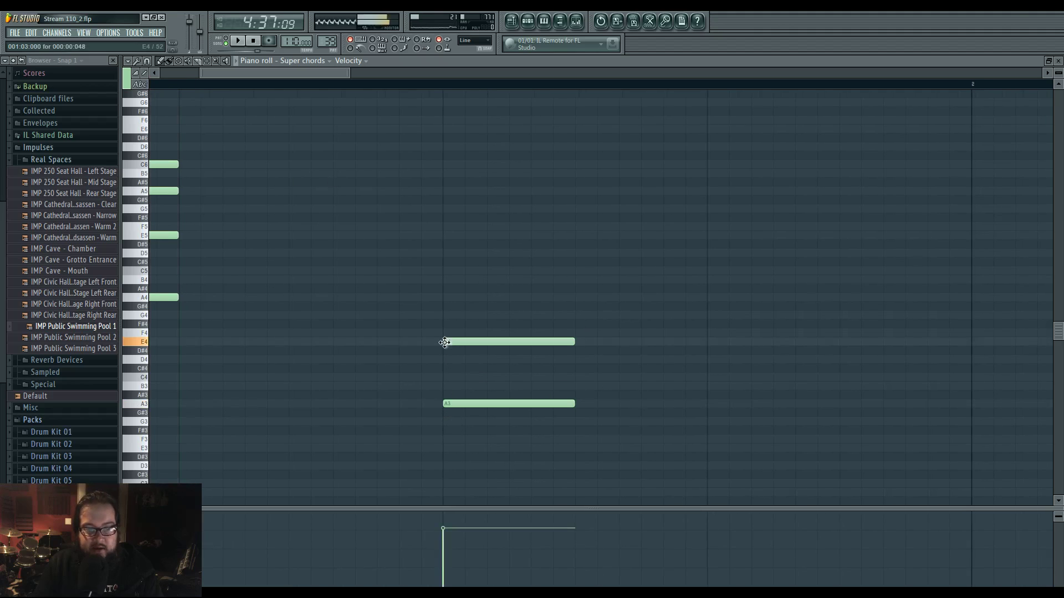
left_click(446, 296)
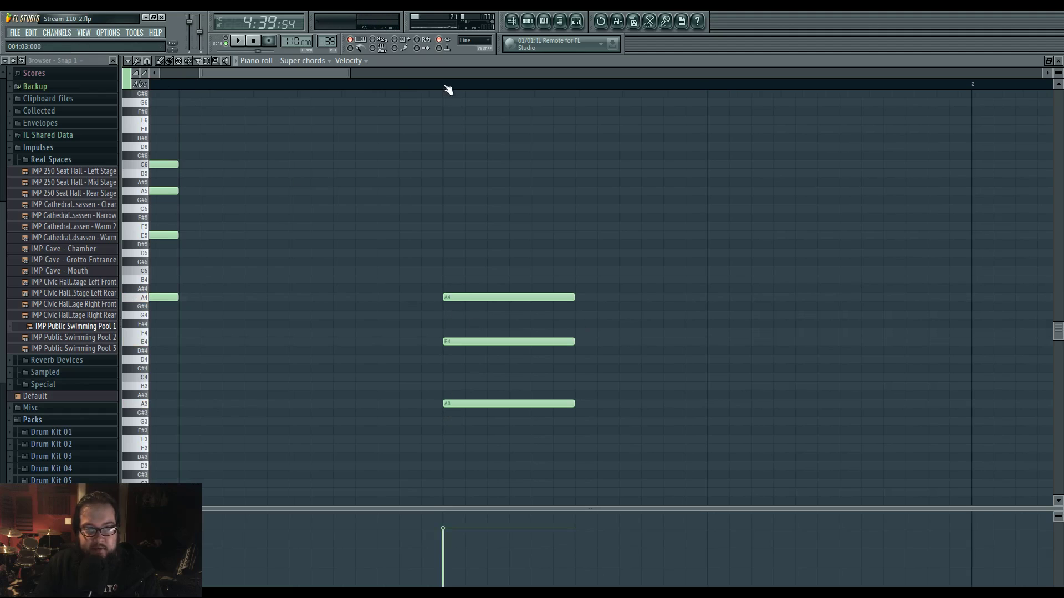
left_click(235, 42)
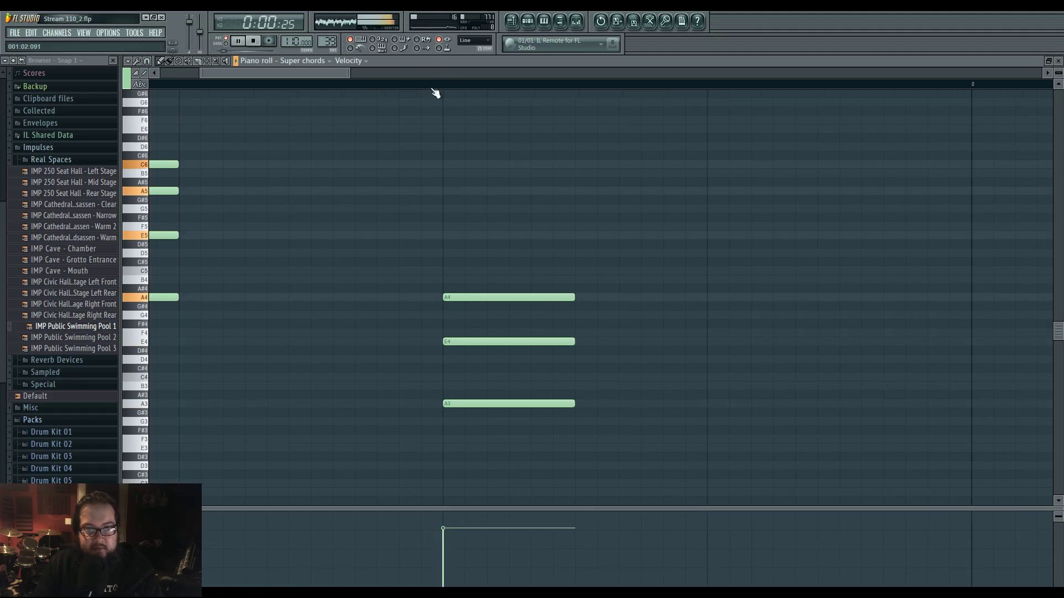
left_click(449, 261)
mouse_move(449, 261)
left_mouse_down()
mouse_move(453, 253)
mouse_move(451, 271)
left_mouse_up()
key("space")
left_click(446, 209)
Lower the beat 3 chord's C5 note to C4 and delete its G5 note.
scroll(465, 289, "left", 3)
scroll(465, 288, "up", 1)
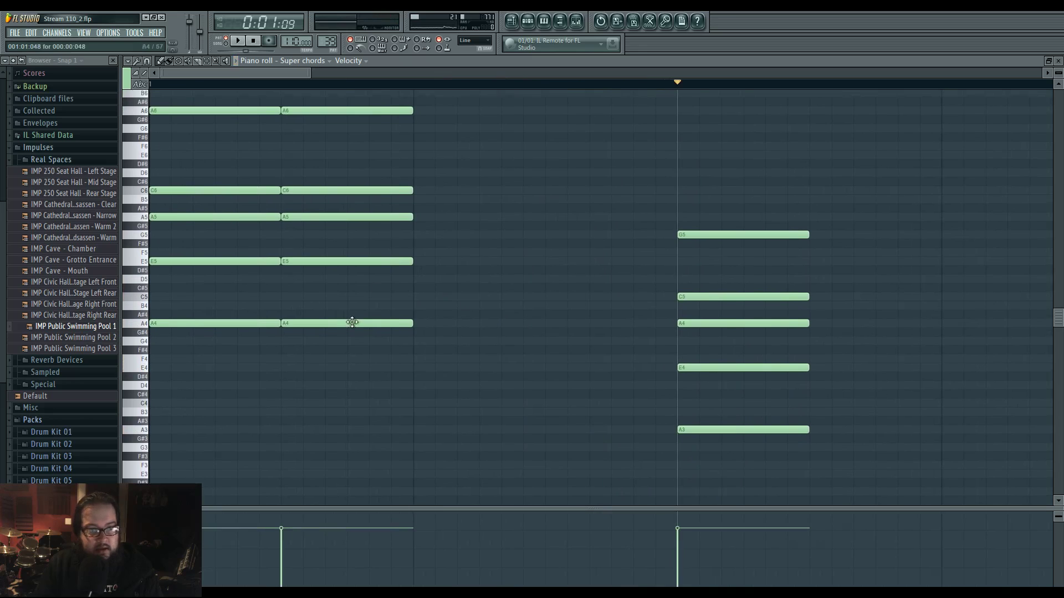
scroll(423, 340, "right", 4)
scroll(423, 339, "up", 1)
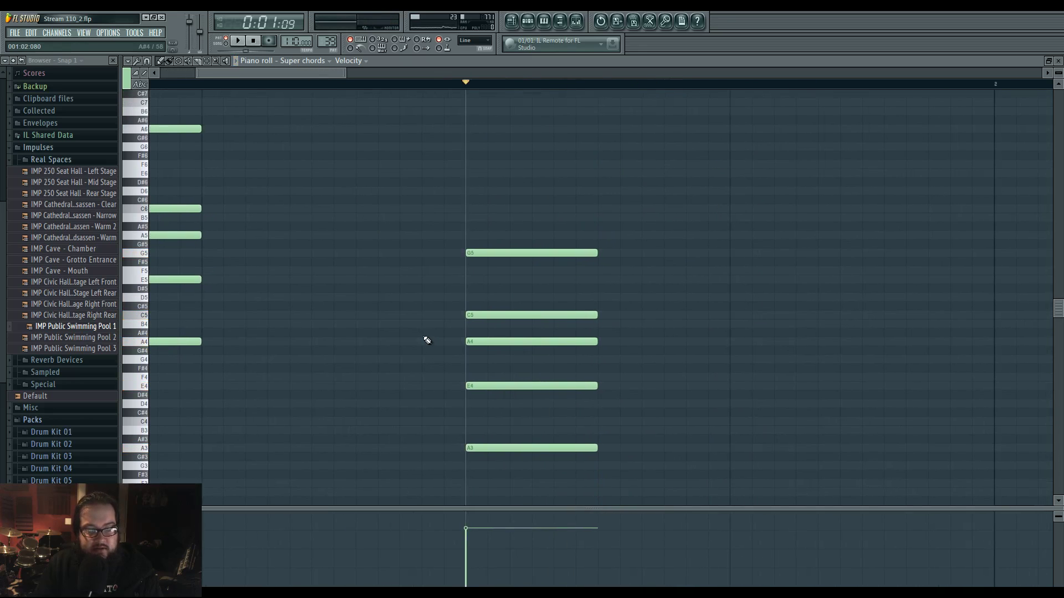
scroll(428, 344, "down", 2)
scroll(515, 373, "right", 1)
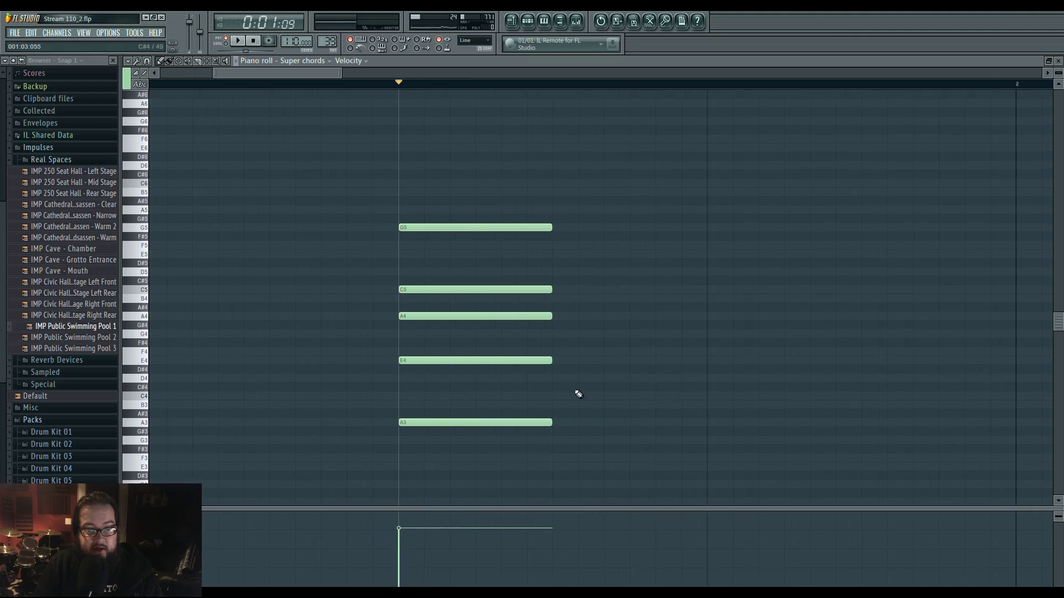
left_click_drag(422, 290, 419, 398)
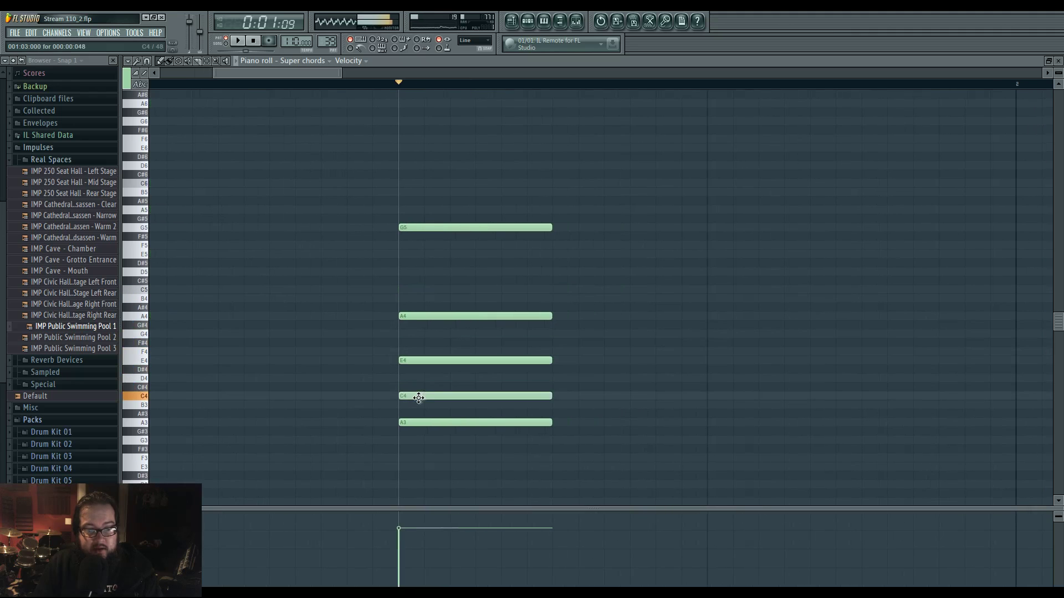
left_click(426, 235)
right_click(434, 235)
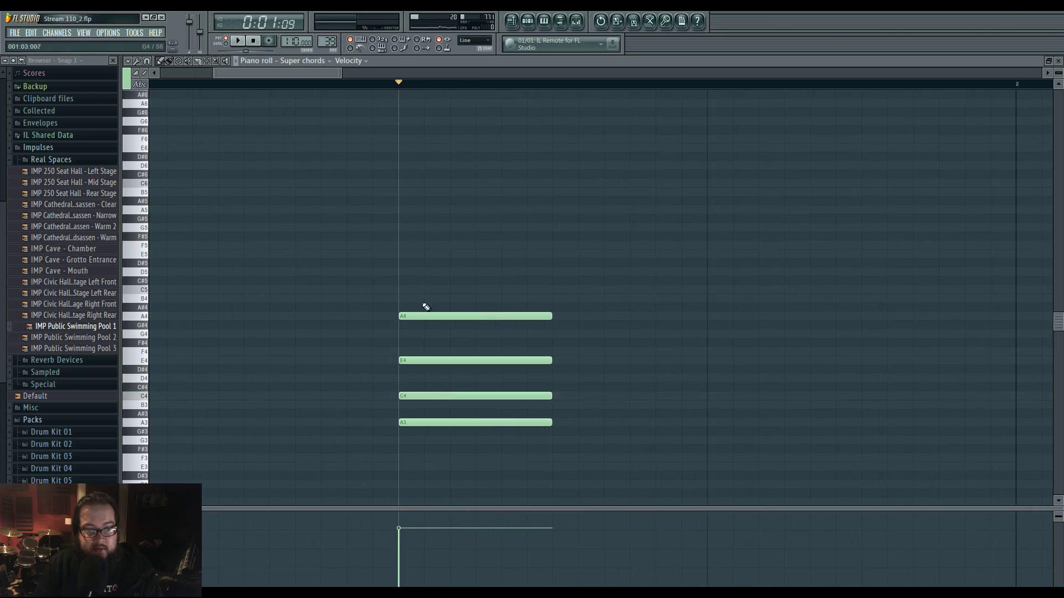
Try adding G4 and raising C4 to C#4 in the beat 3 chord, then remove both notes.
left_click(403, 343)
left_click_drag(403, 342, 404, 333)
key("space")
key("space")
key("space")
mouse_move(422, 395)
left_mouse_down()
mouse_move(432, 387)
mouse_move(411, 387)
left_mouse_up()
key("space")
right_click(412, 333)
key("space")
mouse_move(410, 316)
left_mouse_down()
mouse_move(417, 324)
mouse_move(416, 316)
left_mouse_up()
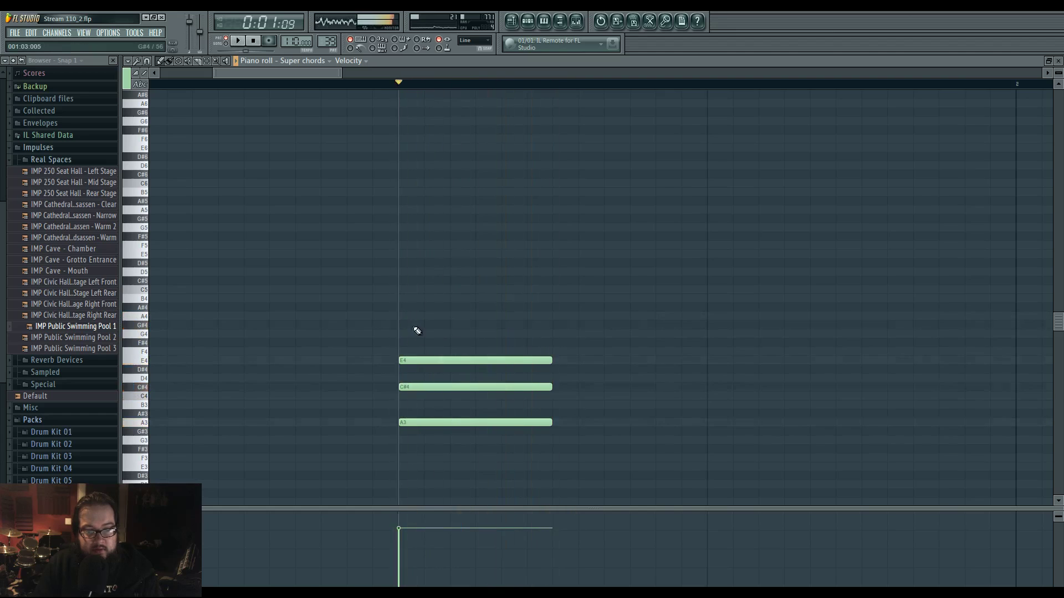
key("space")
mouse_move(417, 386)
left_mouse_down()
mouse_move(410, 395)
mouse_move(430, 388)
mouse_move(432, 399)
mouse_move(431, 386)
left_mouse_up()
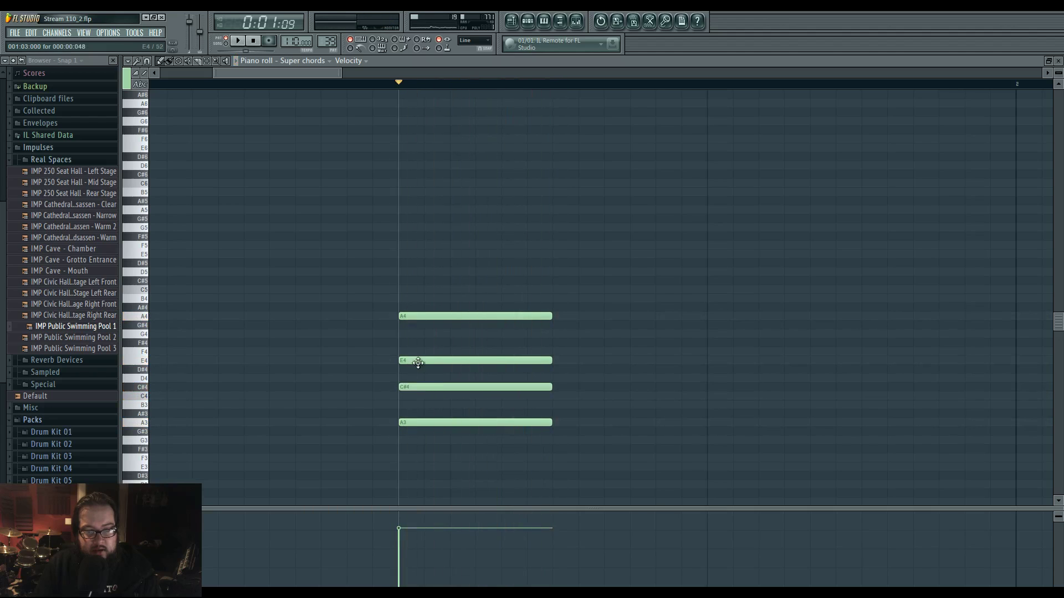
right_click(430, 388)
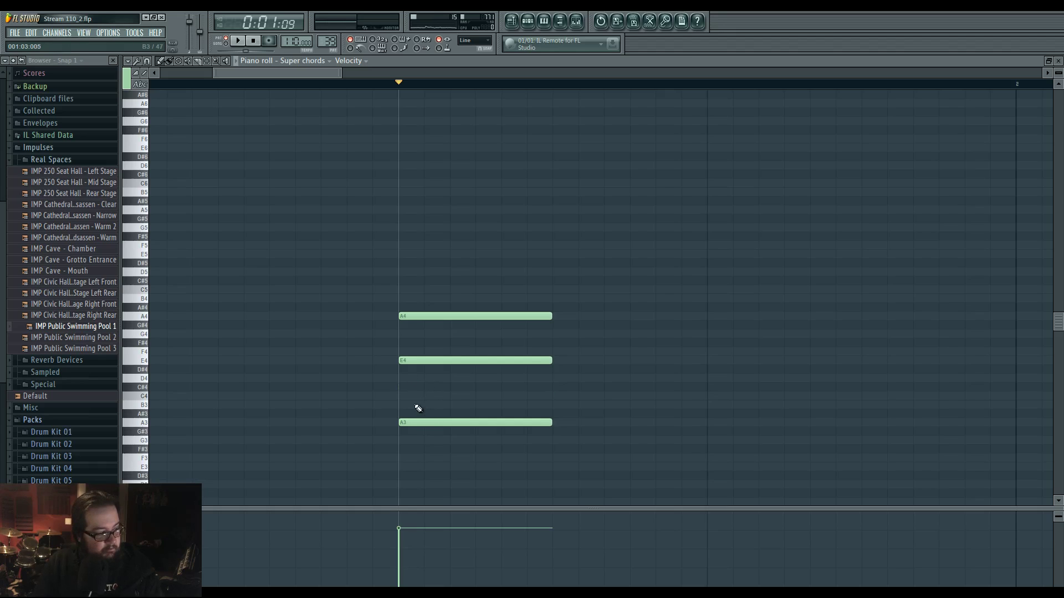
Audition the remaining A3, E4 and A4 chord on beat 3, then delete all its notes.
key("space")
key("space")
key("space")
key("space")
key("space")
key("space")
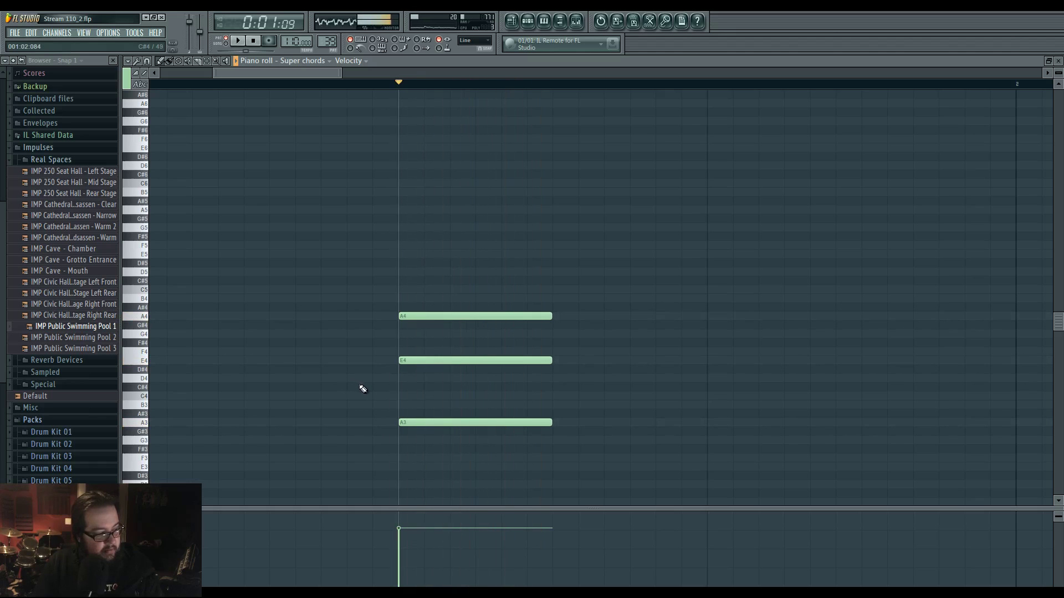
left_click_drag(369, 385, 424, 390)
scroll(427, 390, "down", 5)
right_click(354, 322)
right_click(360, 428)
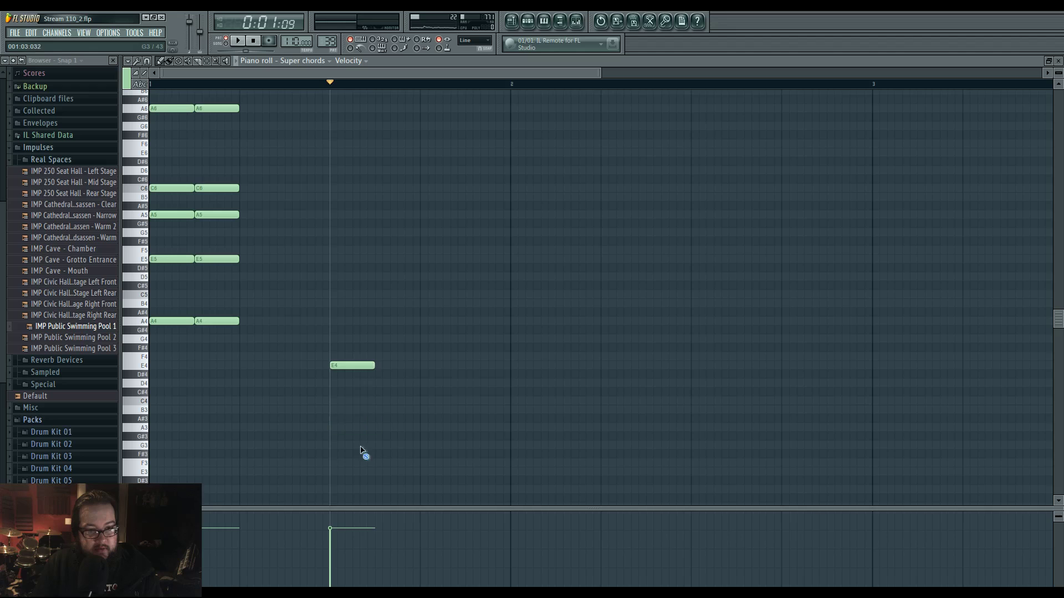
Add an A2 bass note under the second chord and a G2 bass note on beat 2 for a third chord.
key("space")
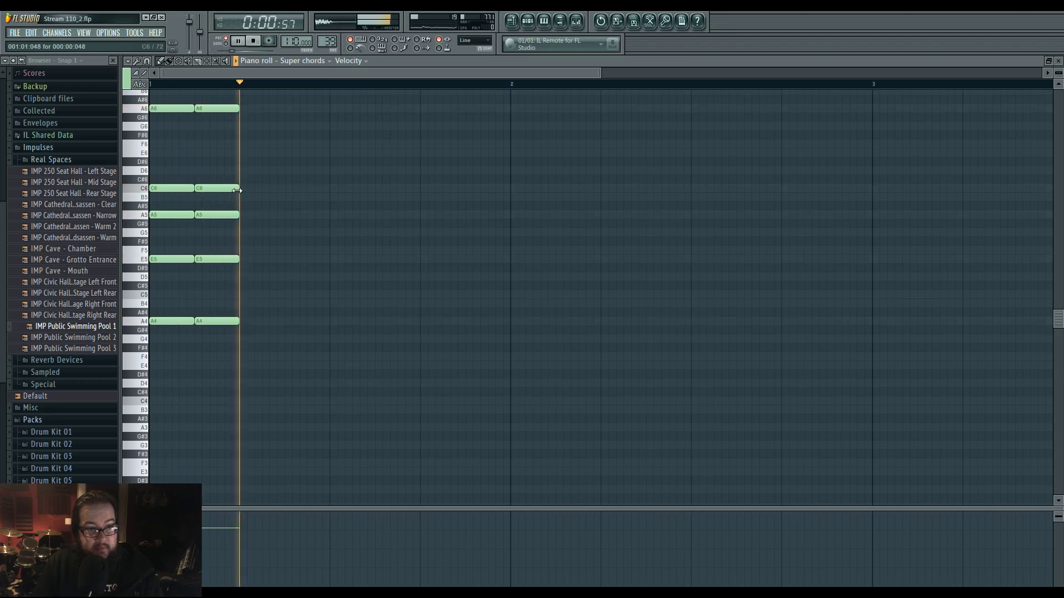
left_click(180, 393)
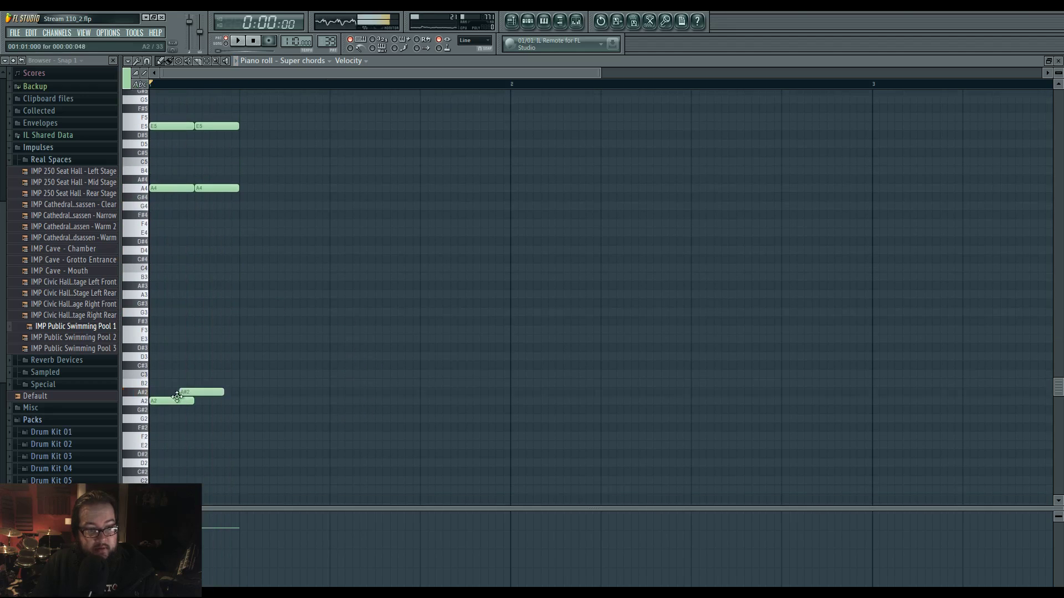
left_click_drag(268, 392, 268, 419)
key("space")
key("space")
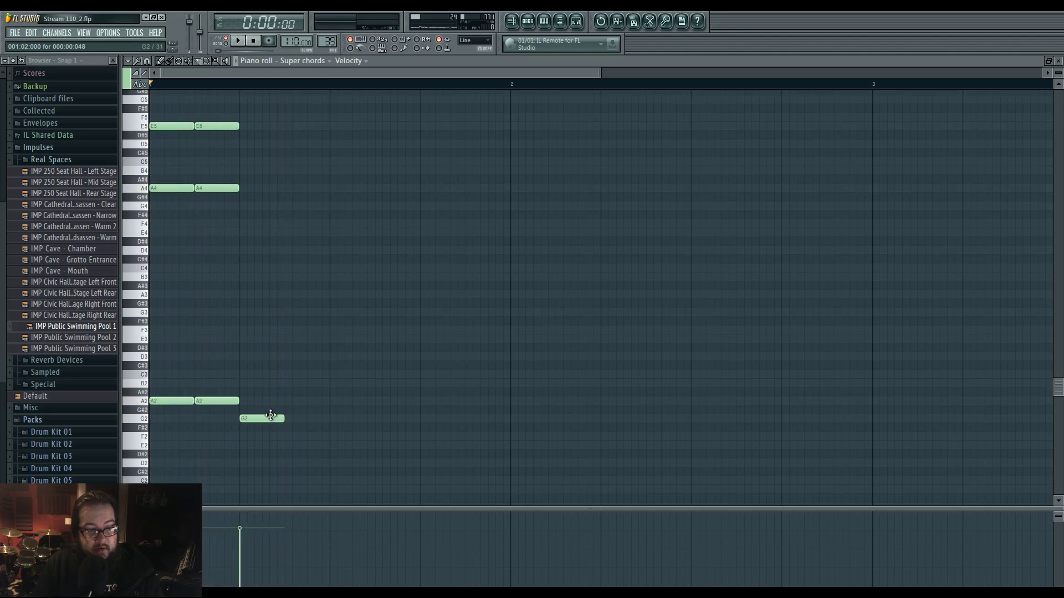
left_click_drag(277, 431, 290, 449)
right_click(291, 448)
Add G4, E5, C6, G6 and D7 to the third chord on beat 2 and audition the pattern.
scroll(250, 414, "up", 7)
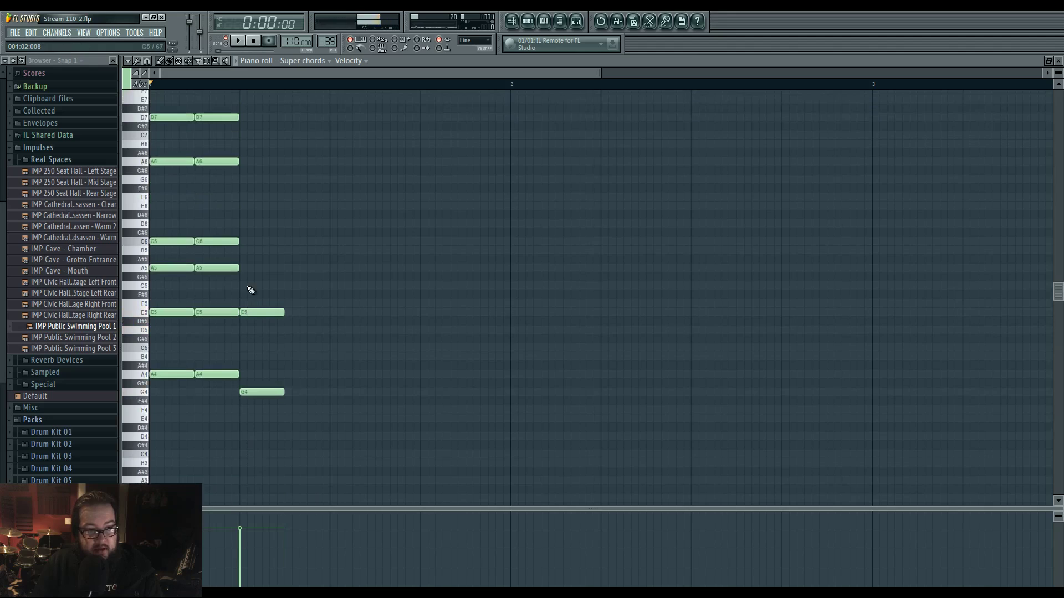
scroll(248, 260, "up", 2)
left_click(246, 269)
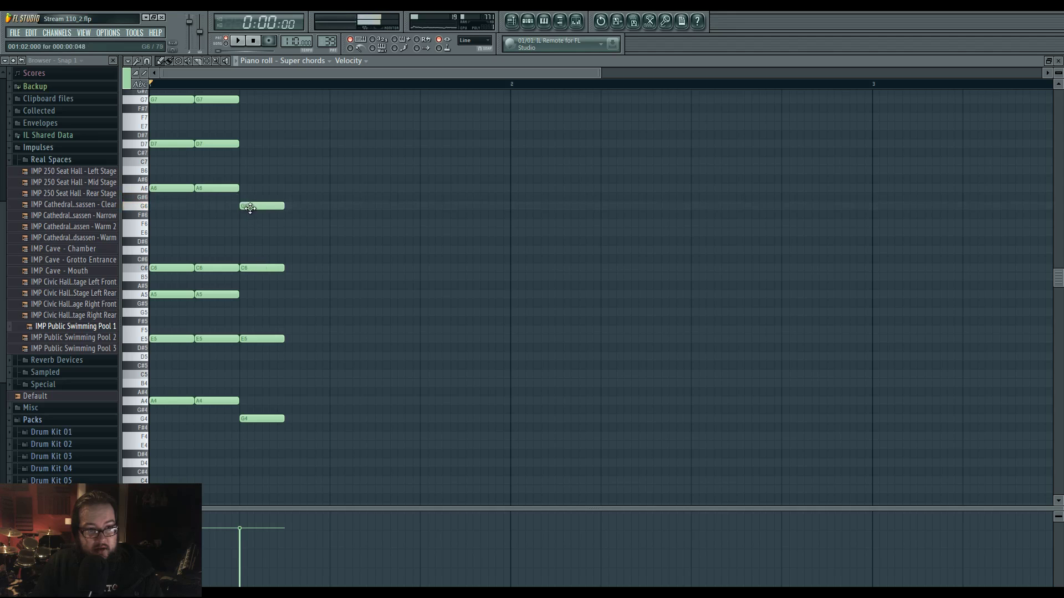
scroll(248, 216, "up", 3)
key("space")
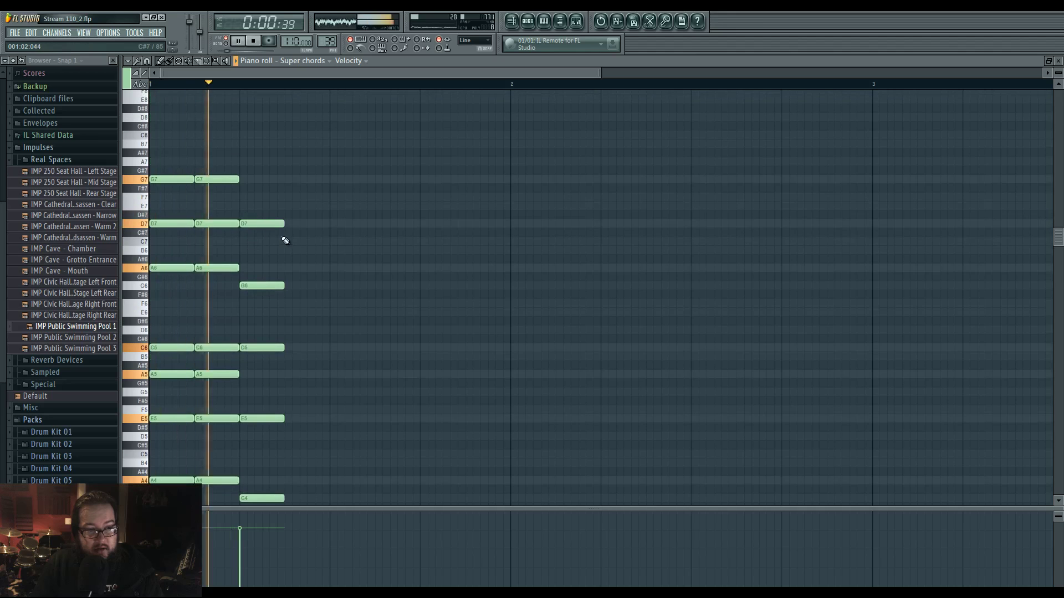
key("space")
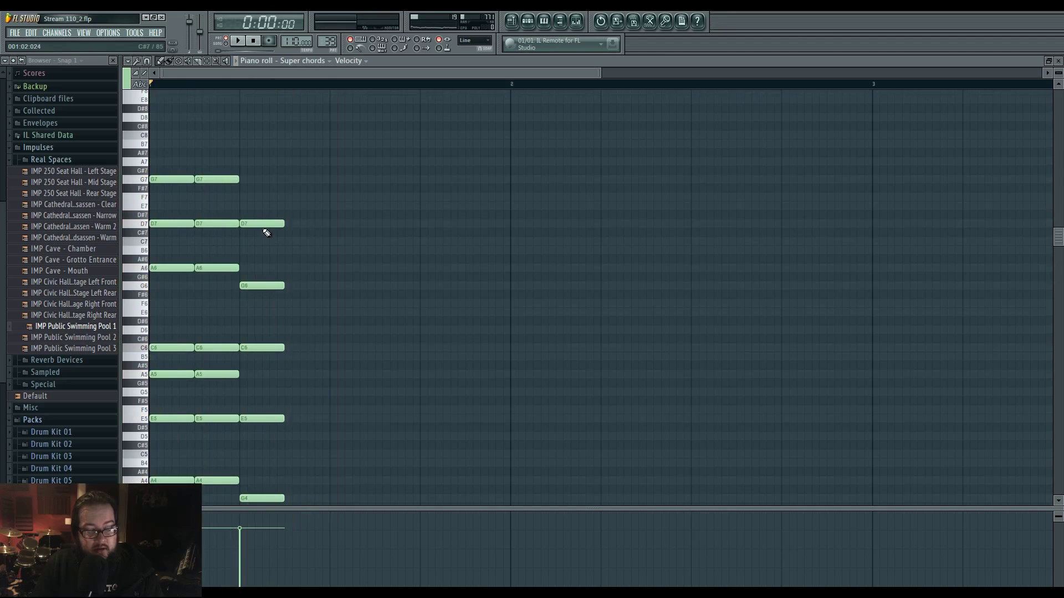
key("space")
key("space")
Raise the third chord's G2 bass note to C3, lower its D7 to C7 and audition the pattern.
scroll(269, 412, "down", 10)
left_click(256, 446)
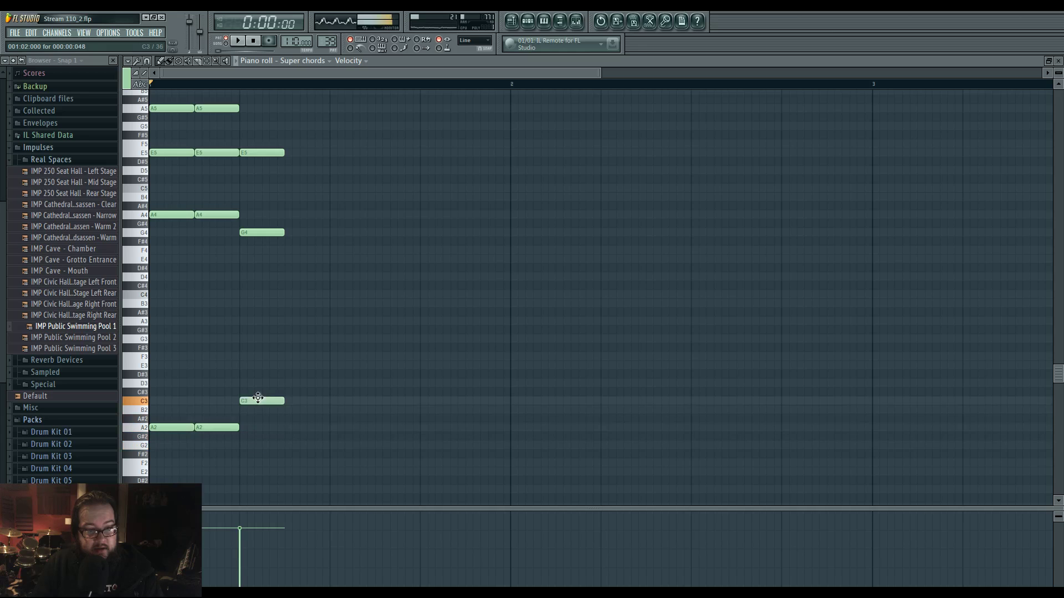
scroll(258, 397, "up", 5)
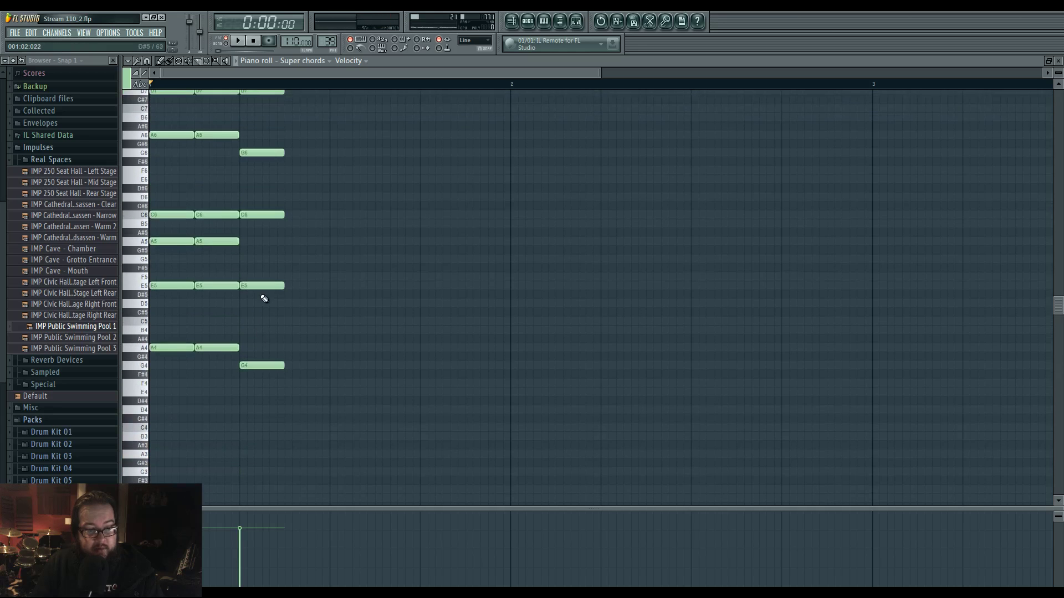
scroll(264, 339, "up", 2)
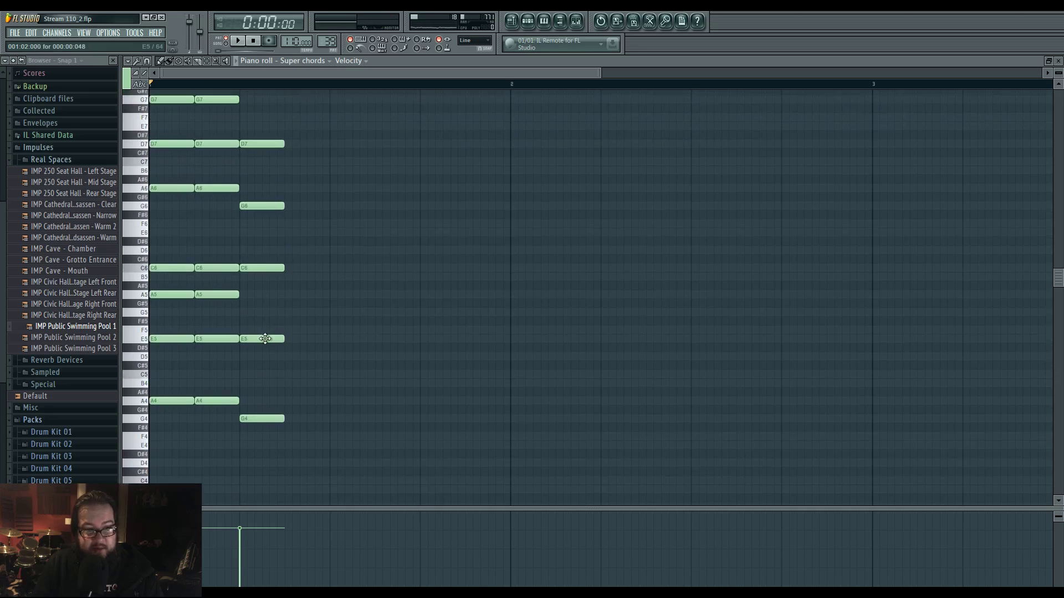
scroll(264, 269, "up", 2)
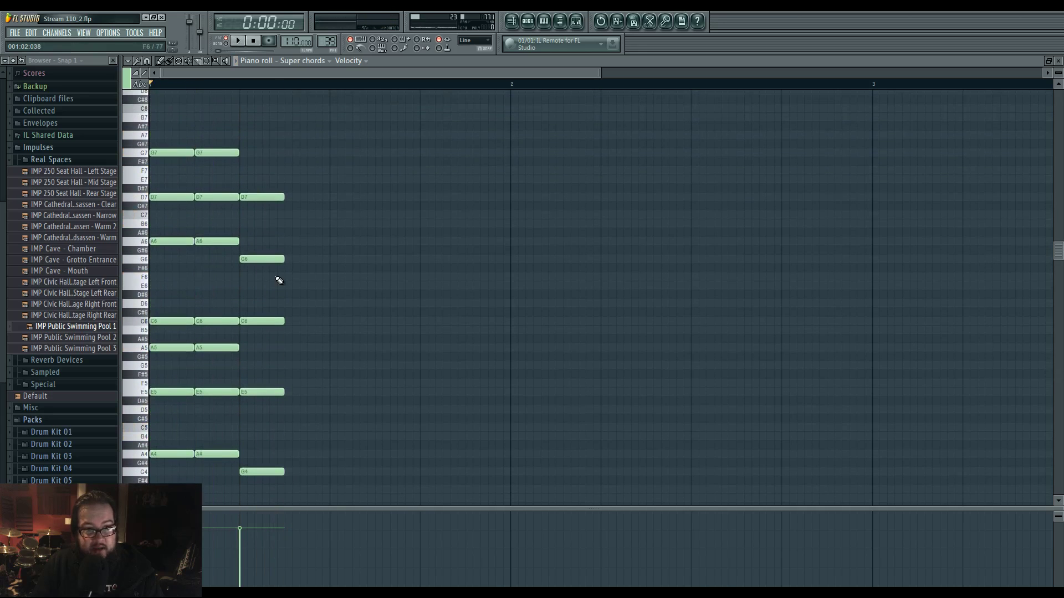
left_click_drag(262, 200, 262, 218)
key("space")
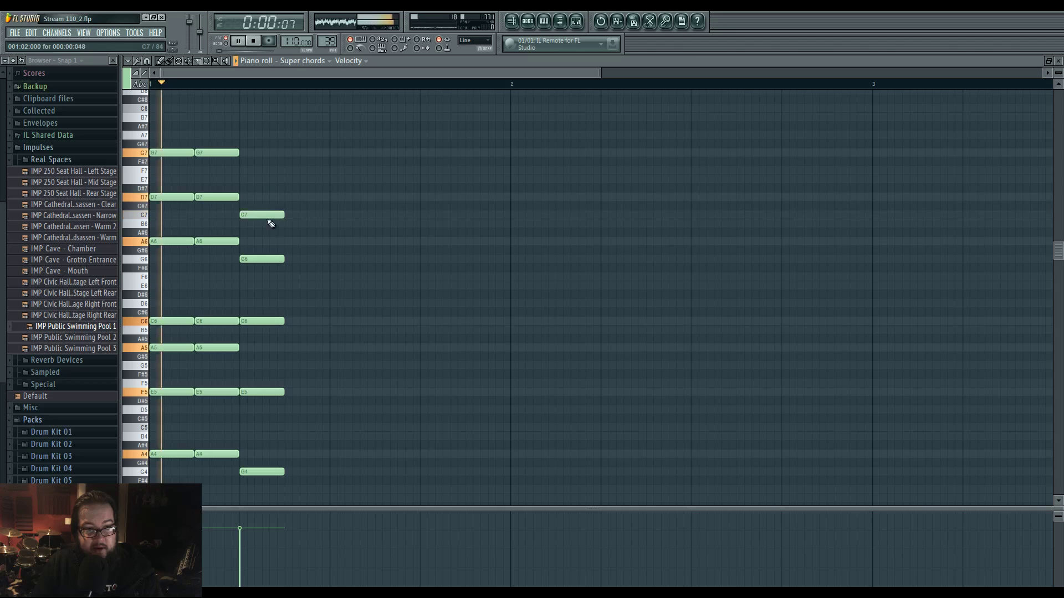
key("space")
Return to the playlist and move the Pattern 39 clip to start on beat 3 of bar 128.
left_click(519, 24)
key("space")
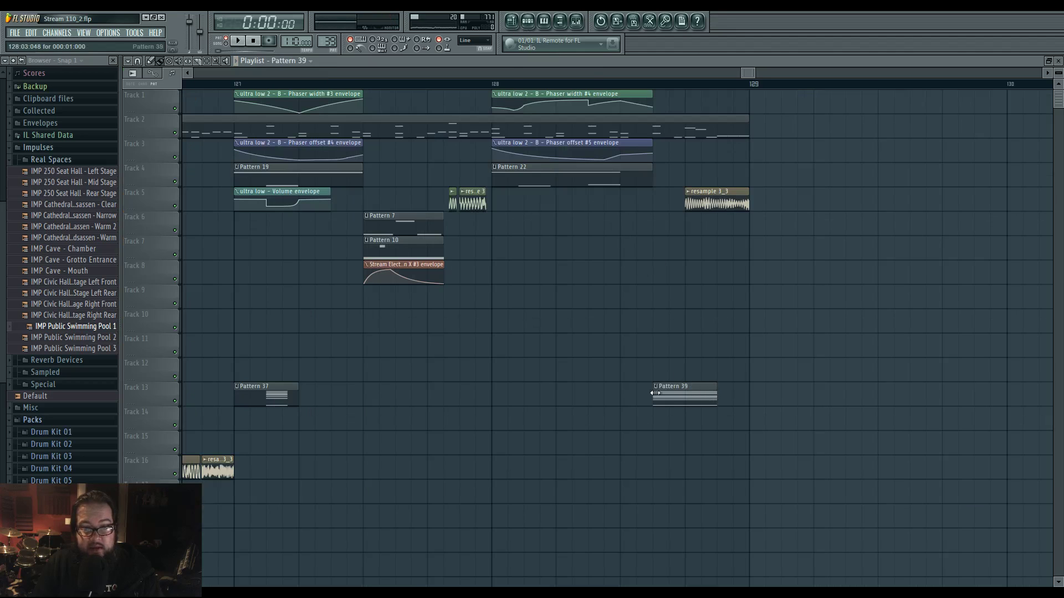
left_click_drag(678, 398, 645, 397)
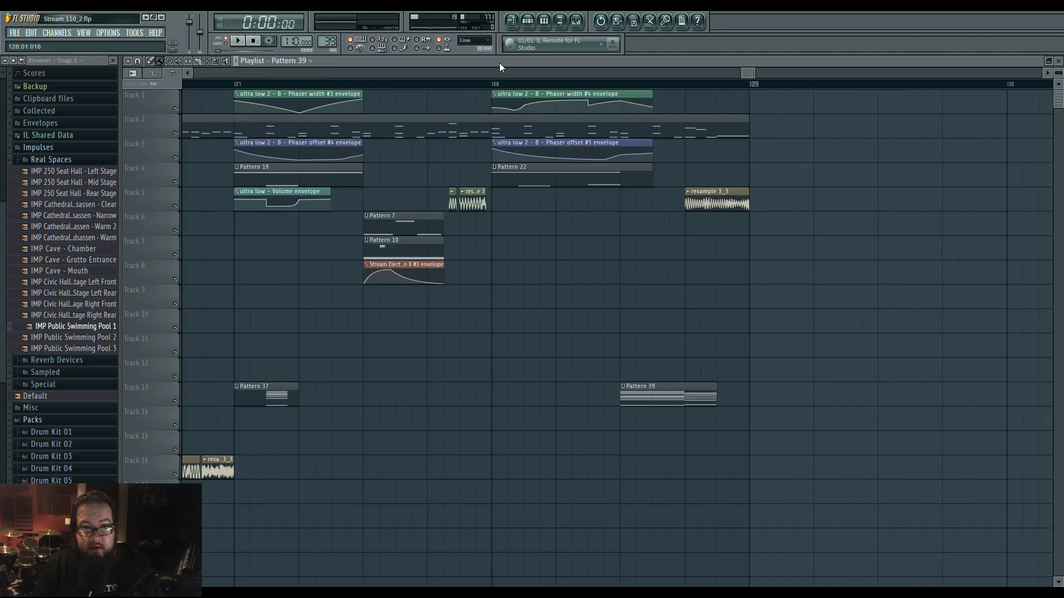
Play bar 128 and shorten its closing resample 3_3 clip to the last half beat, starting at 128:04:048.
key("space")
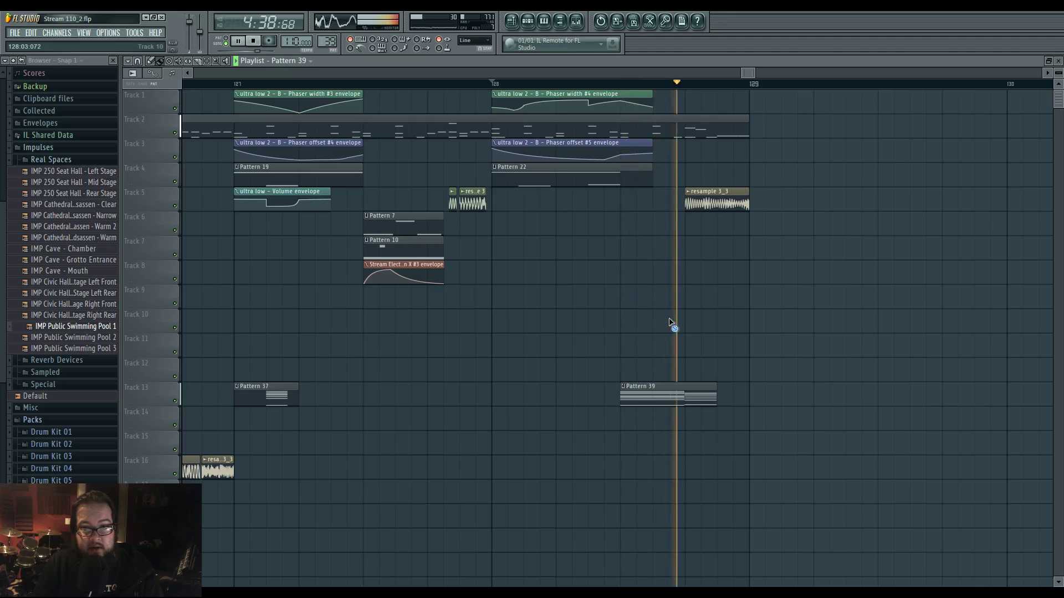
mouse_move(748, 204)
left_mouse_down()
mouse_move(780, 204)
mouse_move(760, 204)
left_mouse_up()
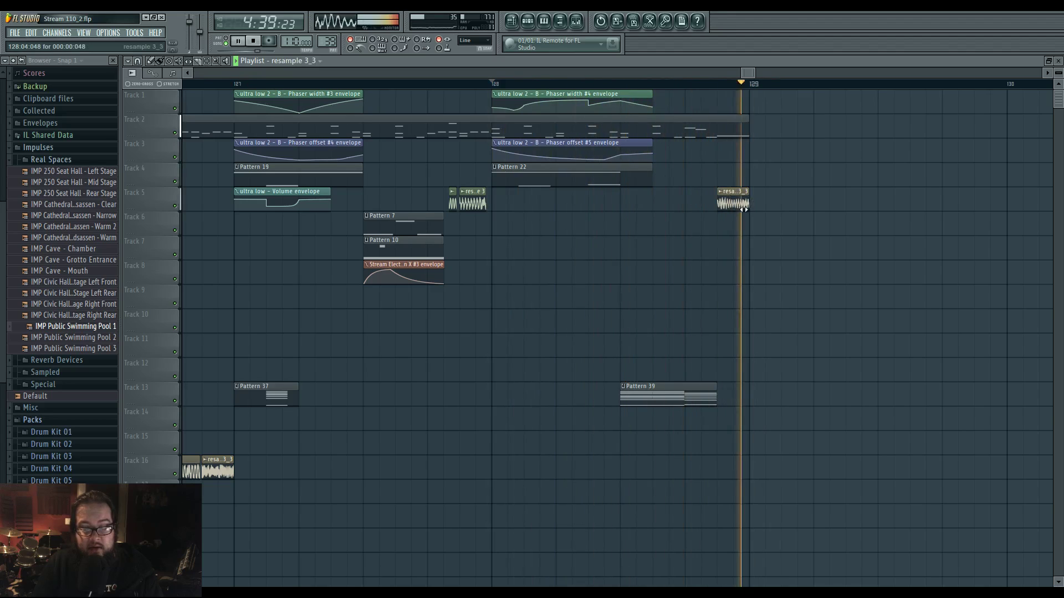
key("space")
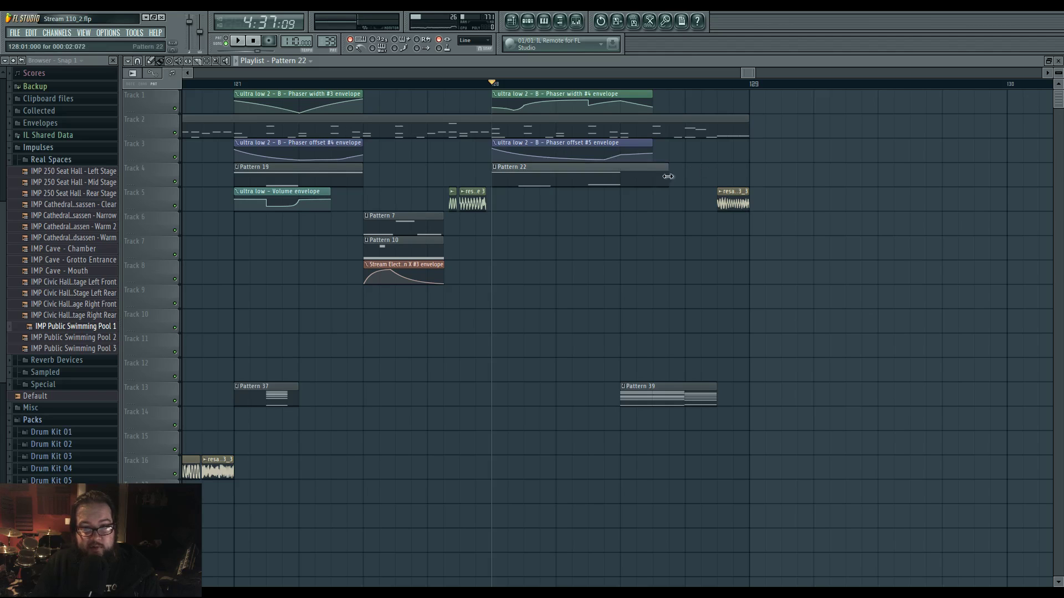
Extend the Pattern 22 clip to 128:04:048 and add a closing C4 note at 001:03:088 to its ultra low 2 bass line.
double_click(711, 177)
left_click_drag(269, 172, 259, 295)
scroll(273, 430, "down", 5)
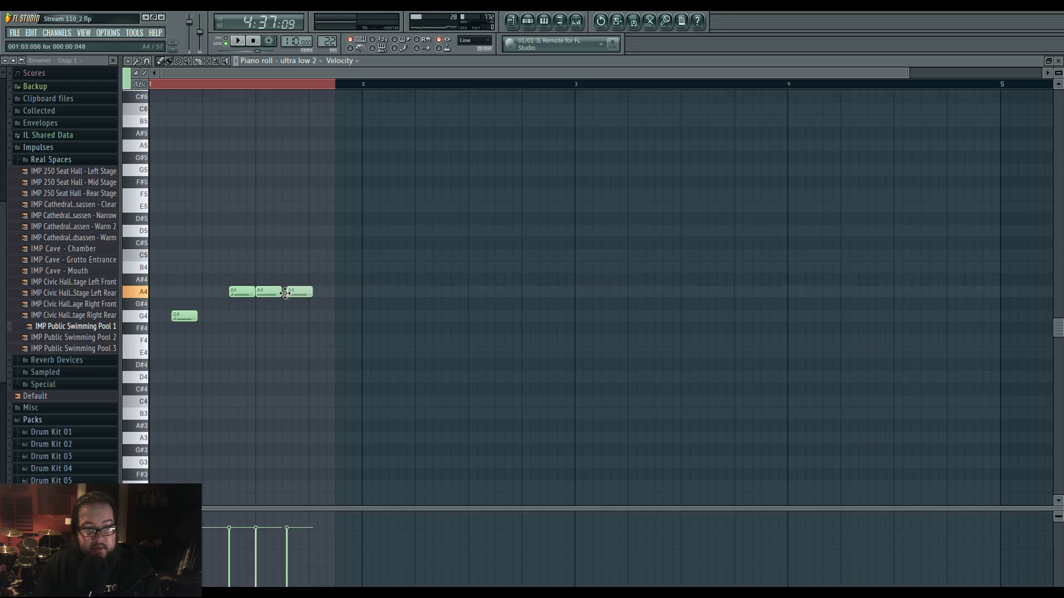
left_click_drag(306, 267, 304, 399)
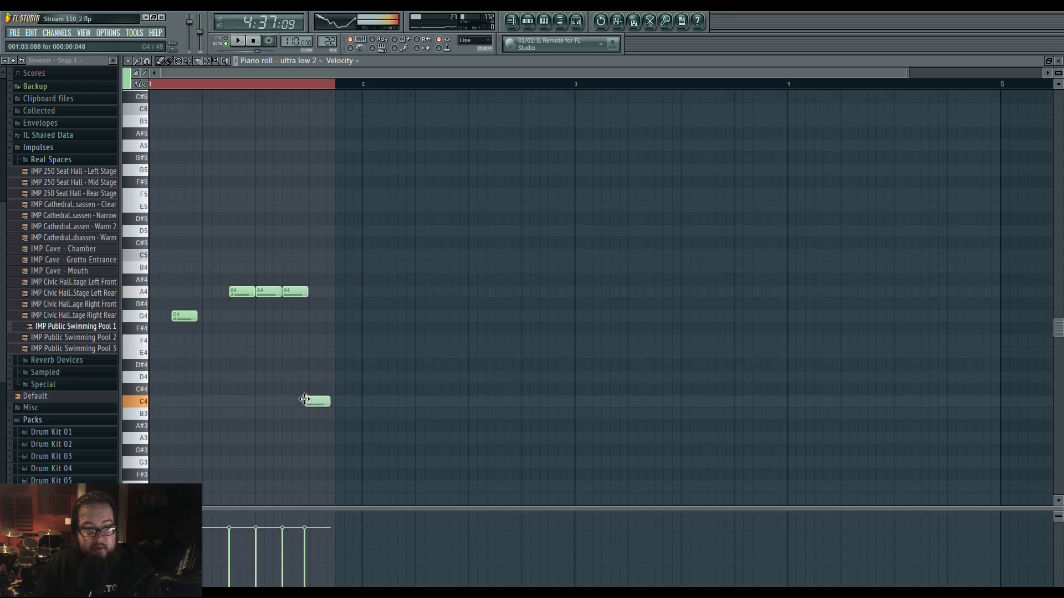
Return to the playlist and audition bar 128 with the extended Pattern 22 bass line.
left_click(511, 21)
left_click(636, 84)
key("space")
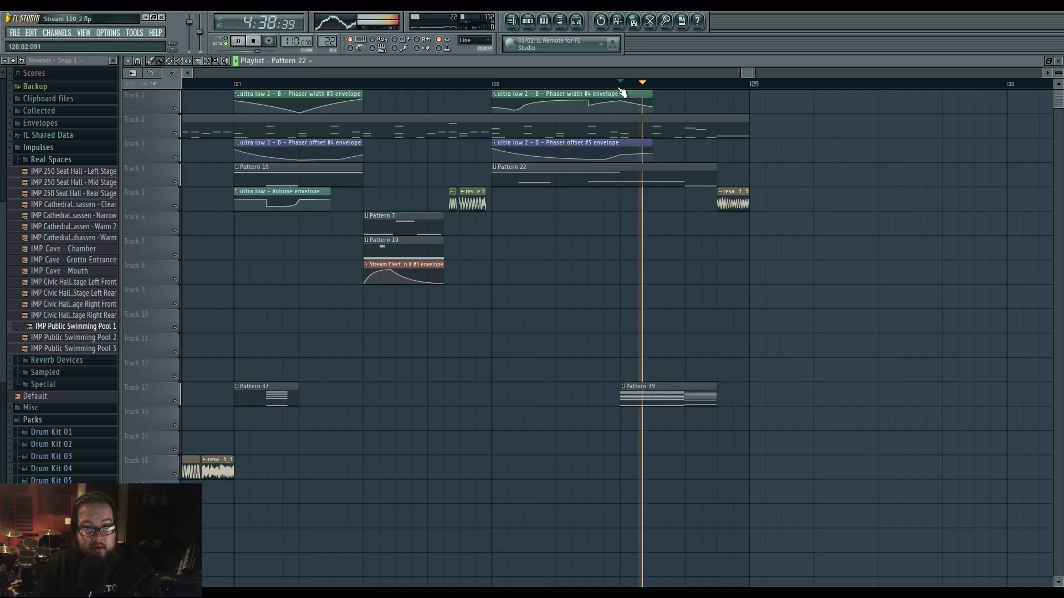
left_click(491, 84)
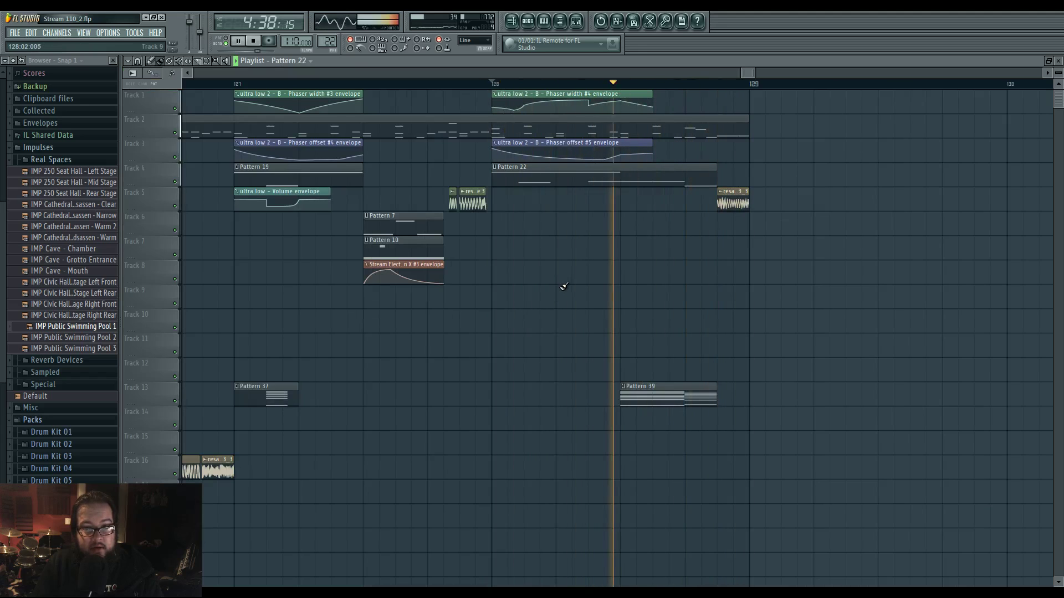
key("space")
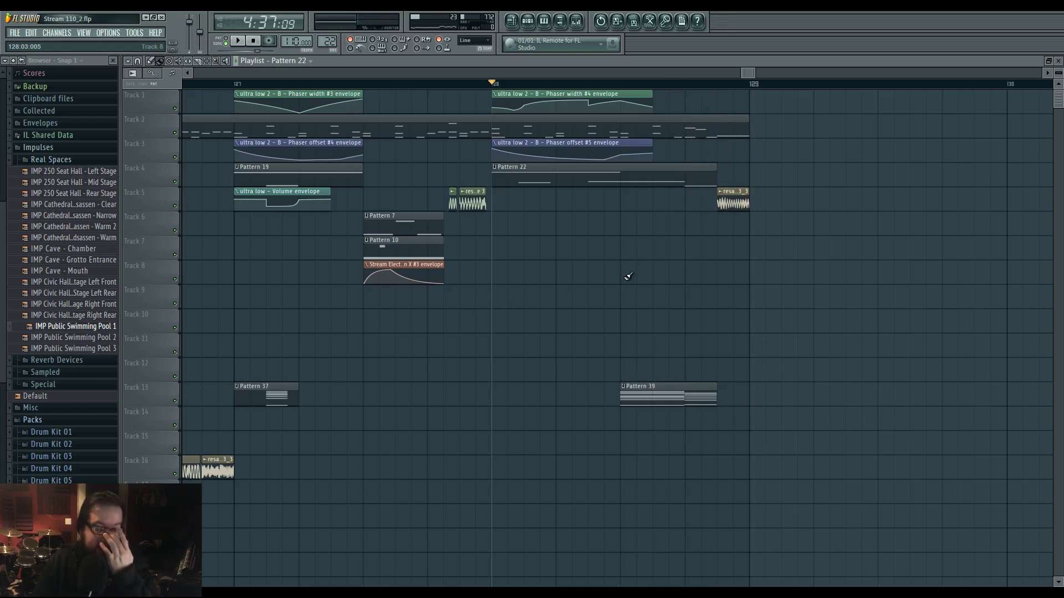
Play the whole drop from bar 121 through the end of bar 128.
scroll(586, 294, "down", 5)
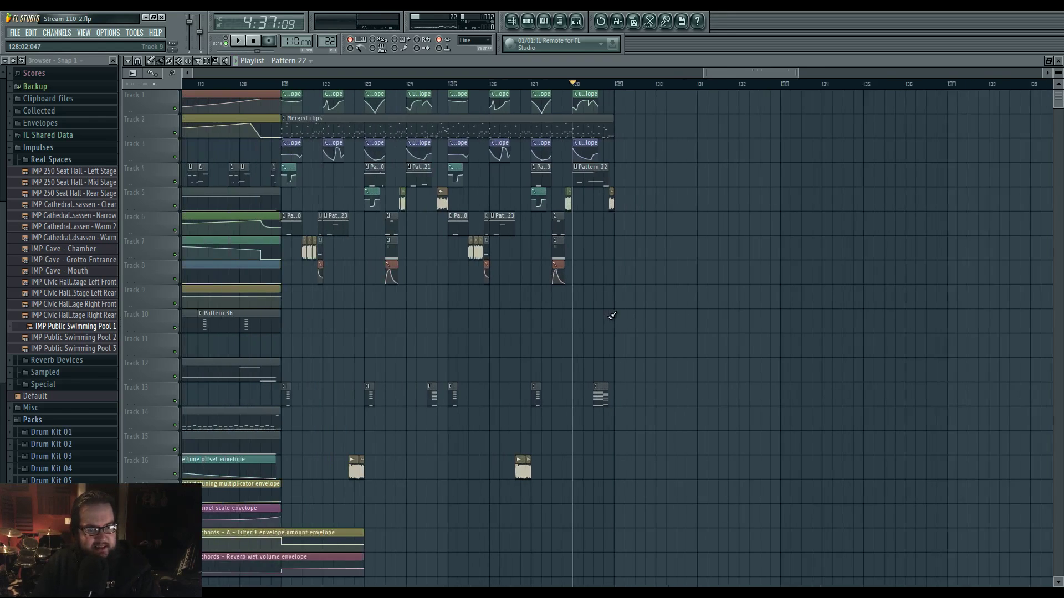
left_click(299, 84)
key("space")
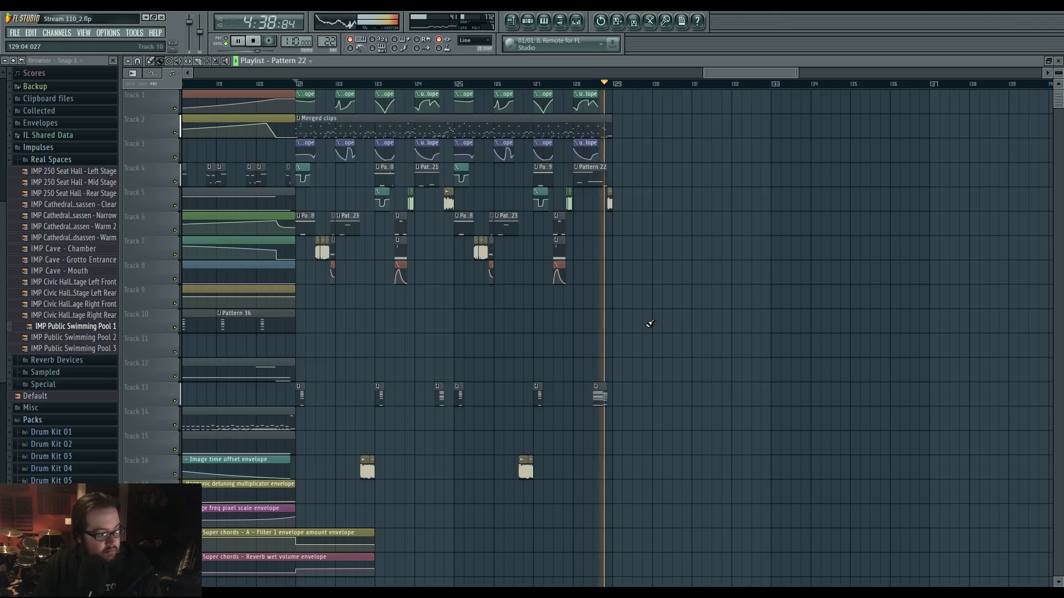
key("space")
Delete the Pattern 39 chord clip from Track 13 in bar 128 and play the bar without it.
scroll(665, 269, "up", 8)
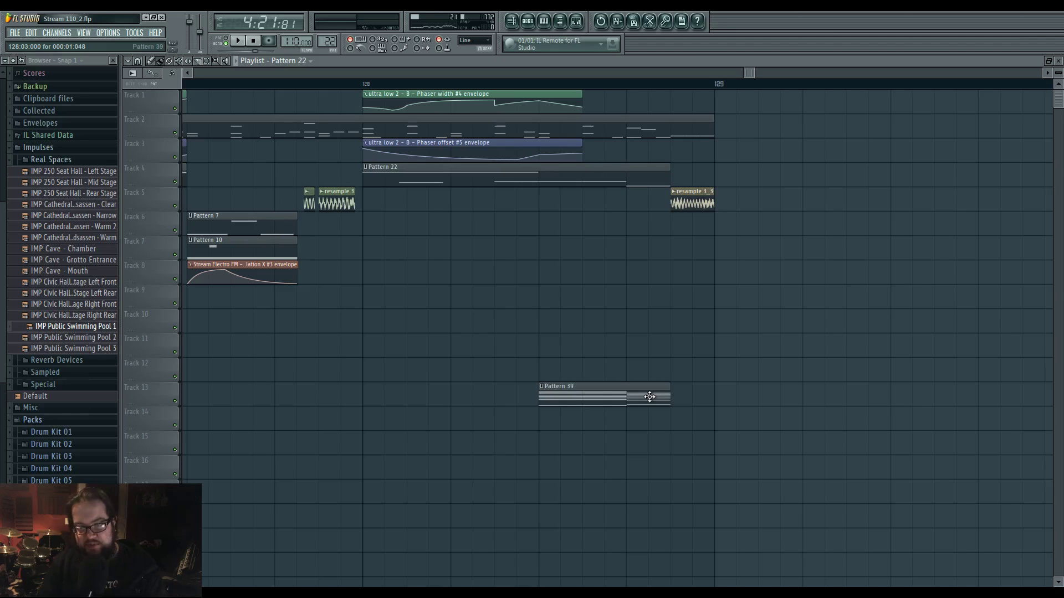
right_click(626, 391)
key("space")
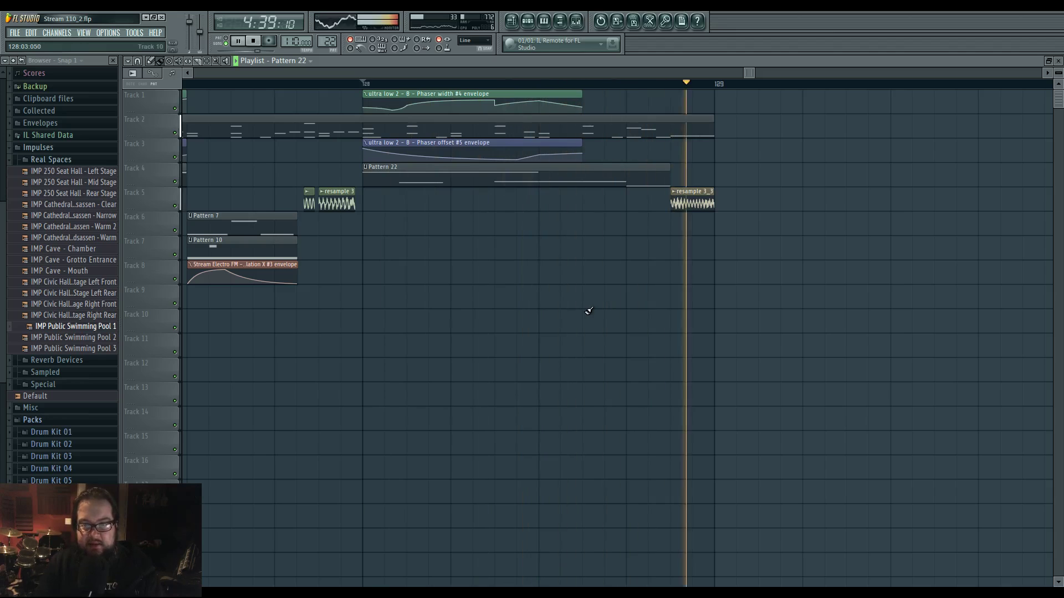
End Pattern 22 and start the closing resample 3_3 clip at 128:04:000, and loop that final beat up to bar 129.
left_click_drag(663, 176, 620, 176)
left_click_drag(672, 201, 627, 201)
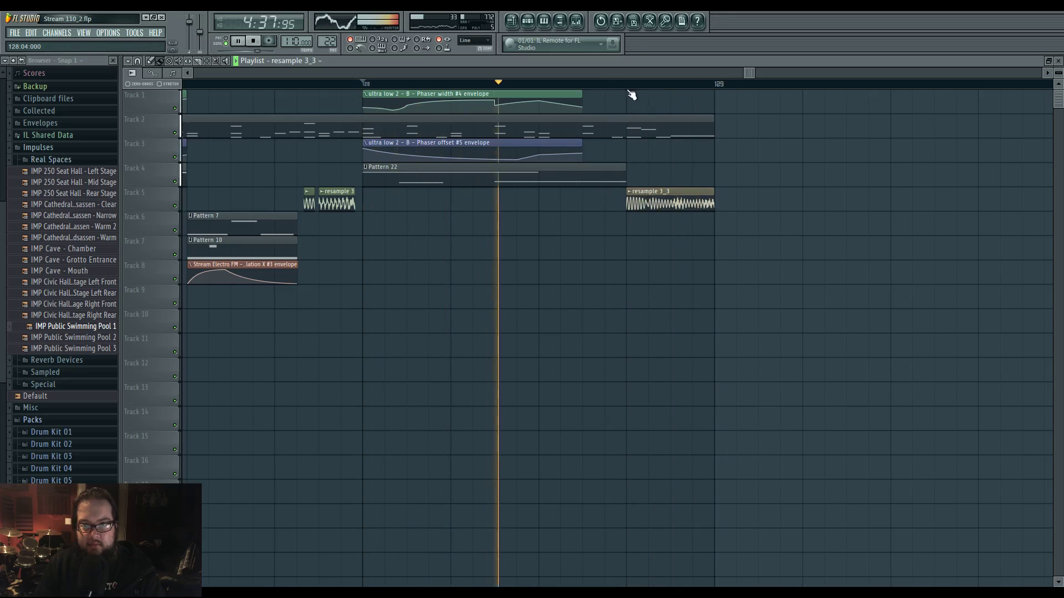
left_click_drag(632, 86, 715, 86)
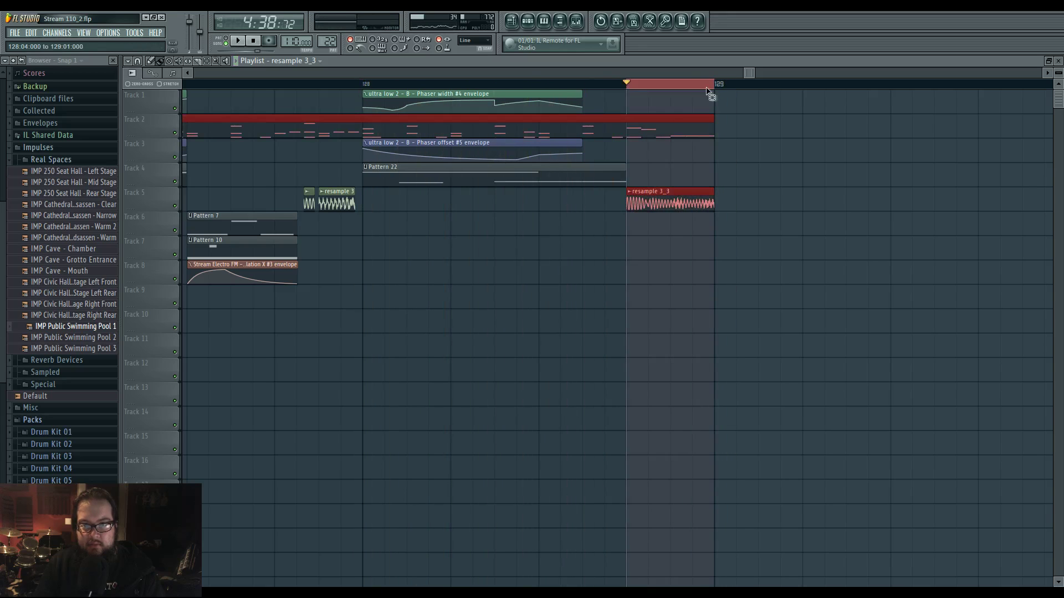
left_click(577, 22)
key("space")
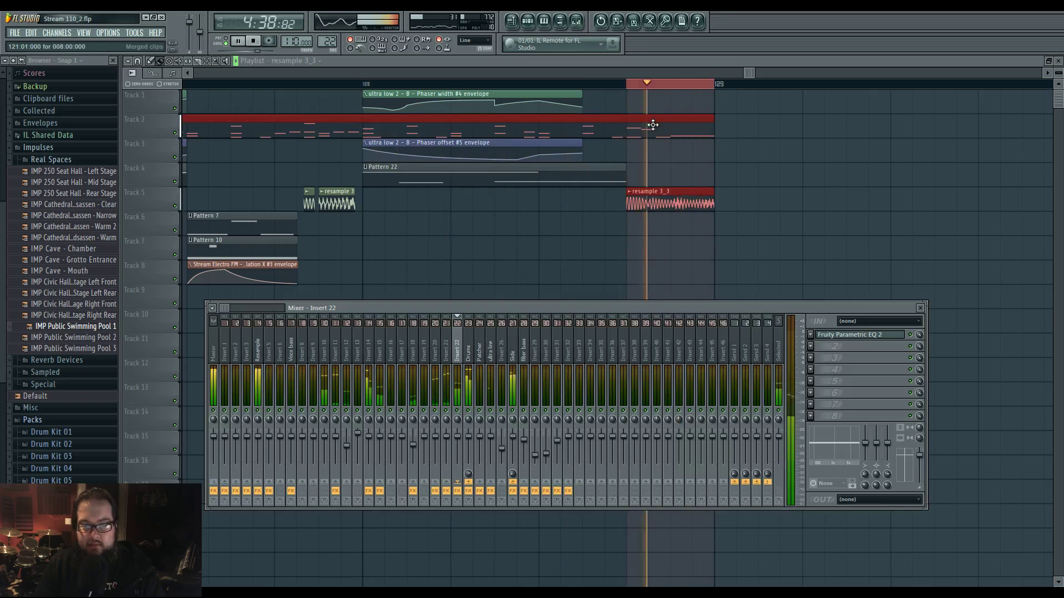
key("F9")
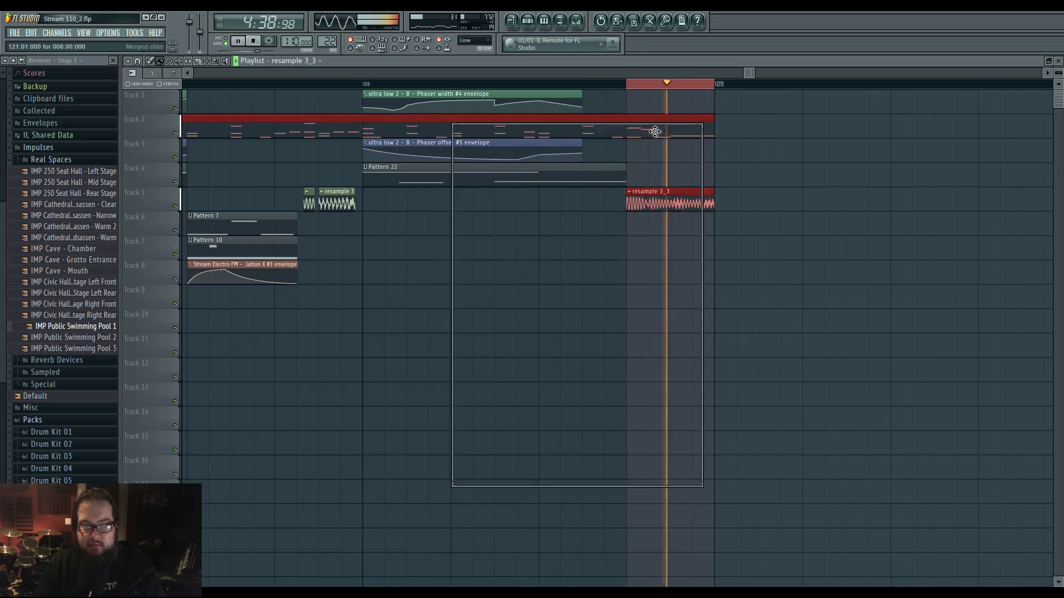
In Track 2's Merged clips drum pattern, replace the closing fill's last two B3 hits with A3 and G3 at raised velocity.
double_click(653, 128)
key("space")
left_click_drag(353, 402, 353, 296)
key("space")
left_click(353, 323)
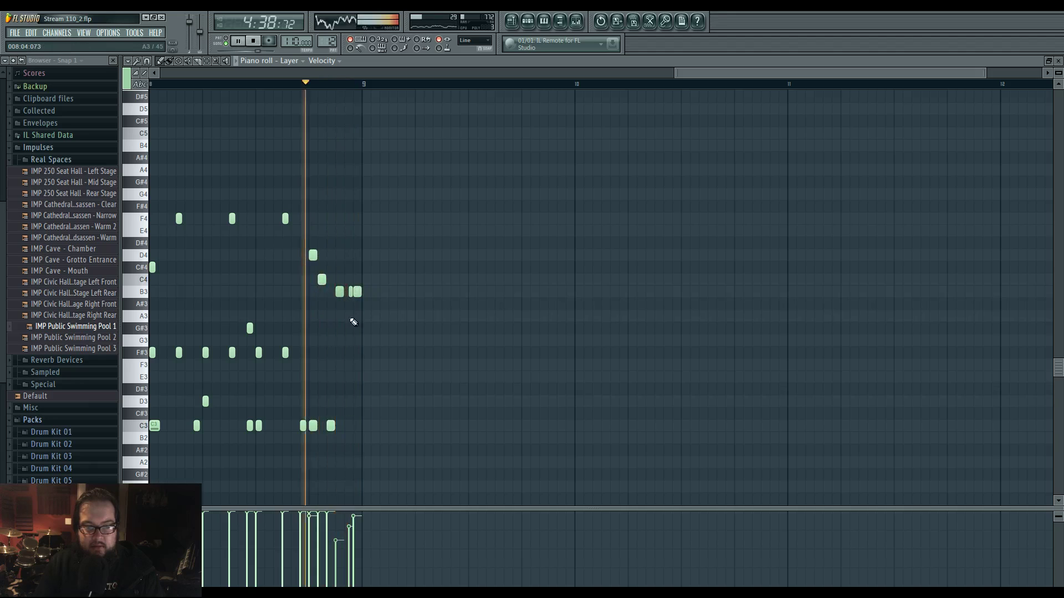
right_click(351, 292)
right_click(358, 292)
key("space")
left_click(344, 316)
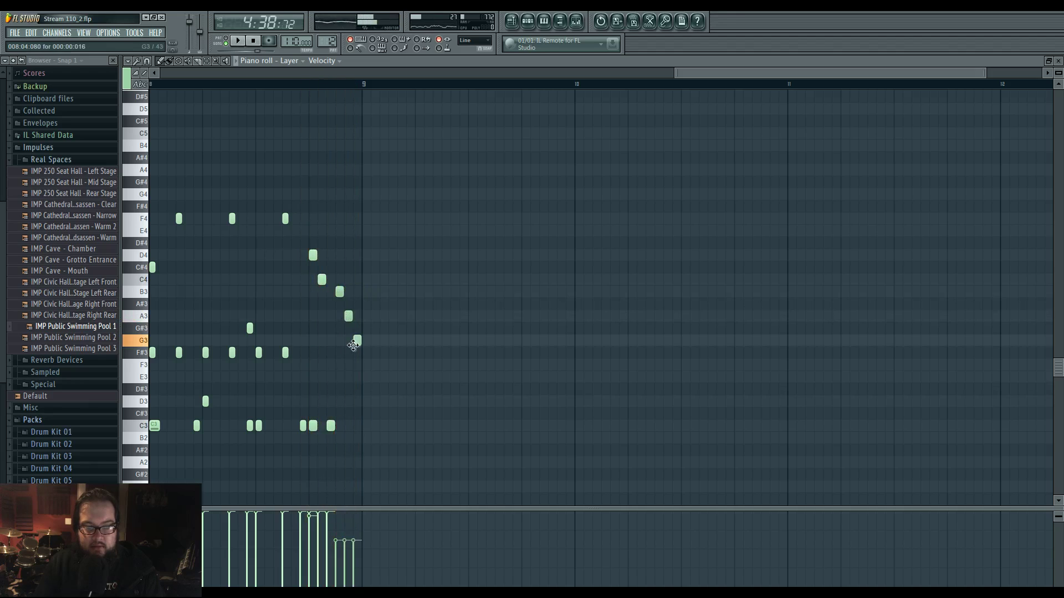
key("space")
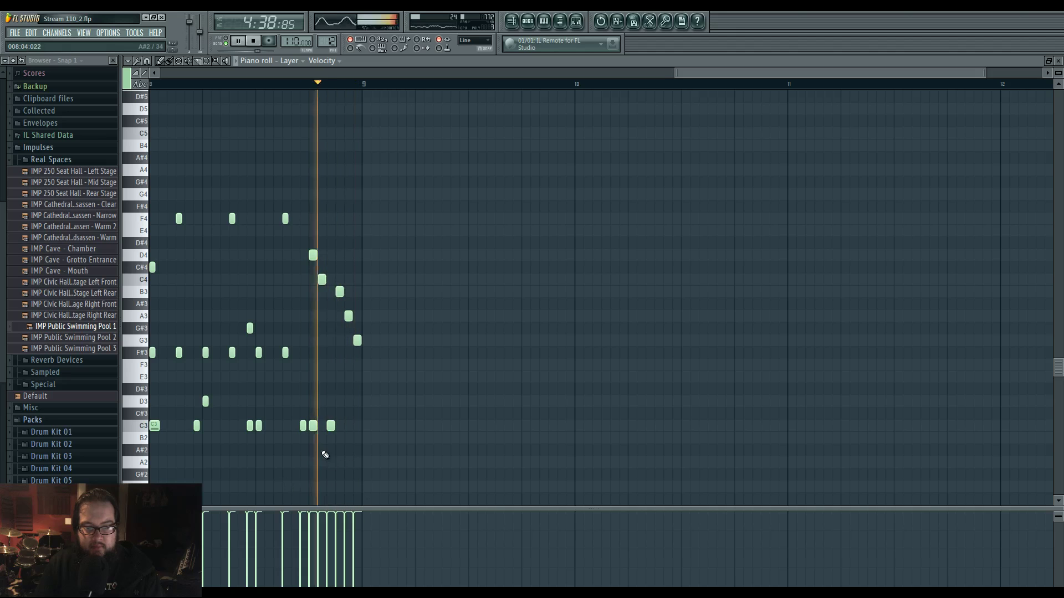
Return to the playlist, clear the final-beat loop selection and set the playback position to bar 121.
left_click(511, 21)
key("space")
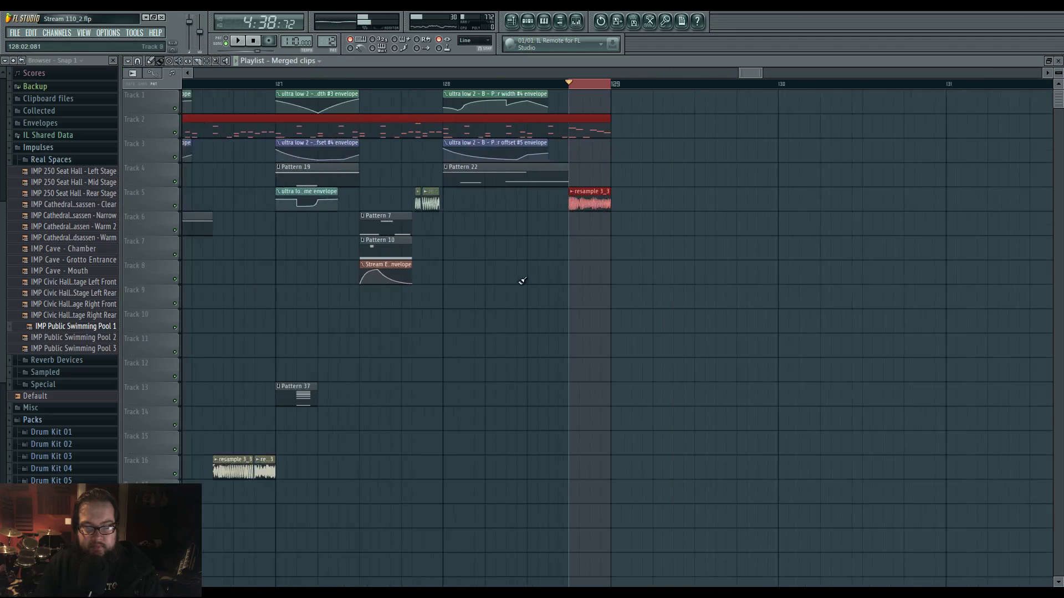
left_click(538, 86, "ctrl")
scroll(537, 278, "up", 3)
left_click_drag(537, 277, 603, 359)
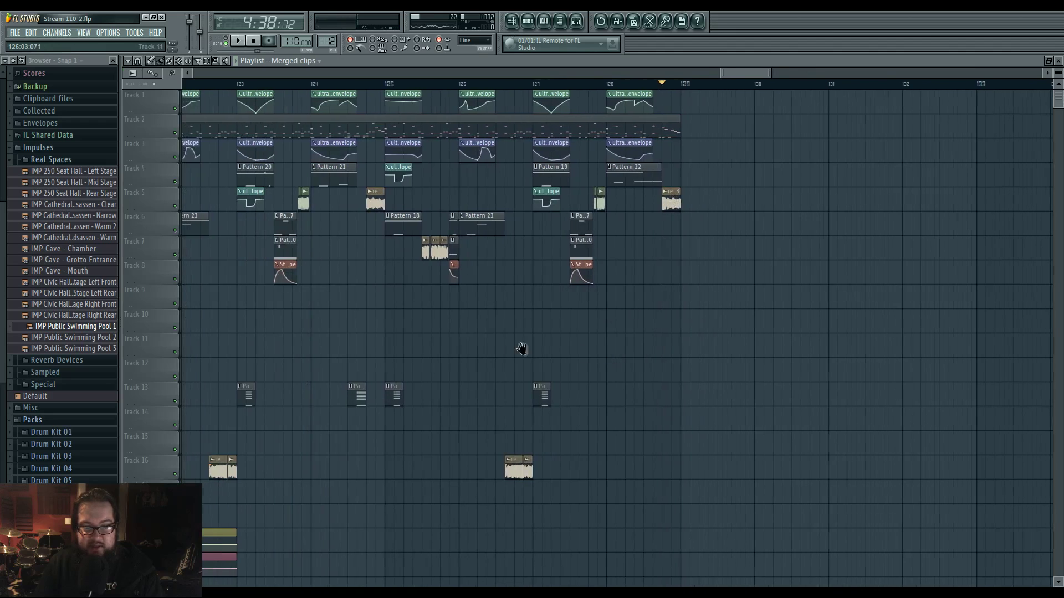
left_click_drag(514, 349, 699, 349)
left_click_drag(282, 84, 273, 84)
left_click_drag(349, 327, 641, 351)
key("space")
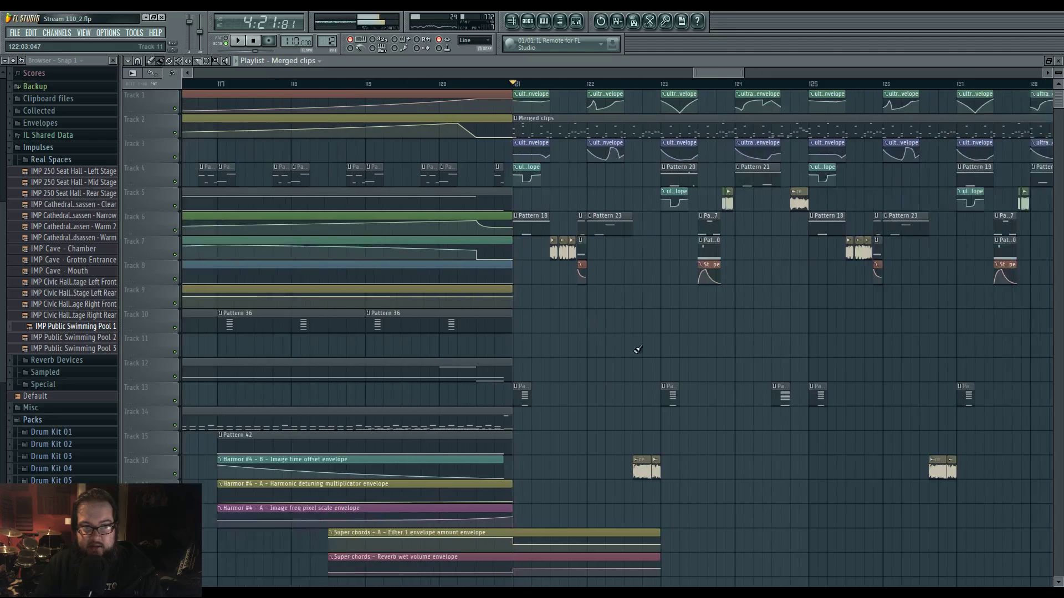
Play the arrangement from bar 89 to hear the build-up in context.
scroll(641, 351, "down", 5)
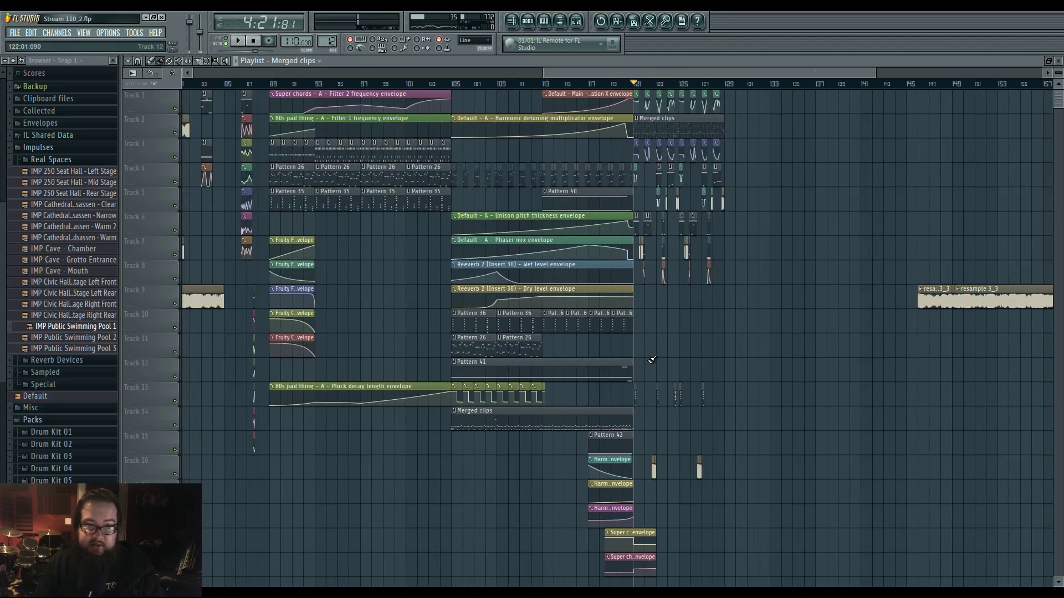
left_click(273, 85)
key("space")
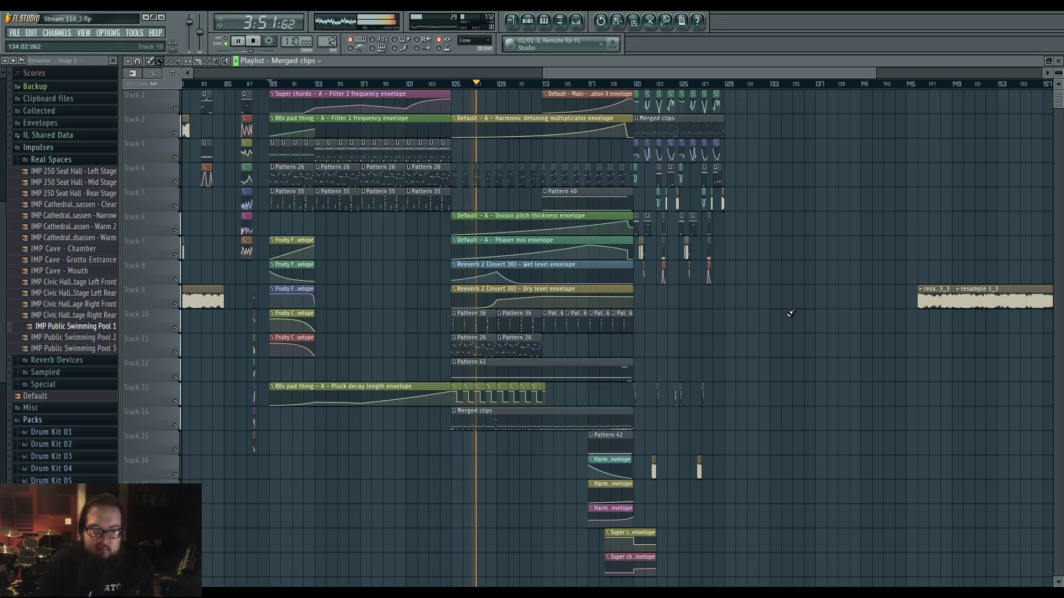
Inspect the Superior Drummer 2 and Layer notes in Track 14's Merged clips, and listen on from the playlist to bar 129.
double_click(465, 427)
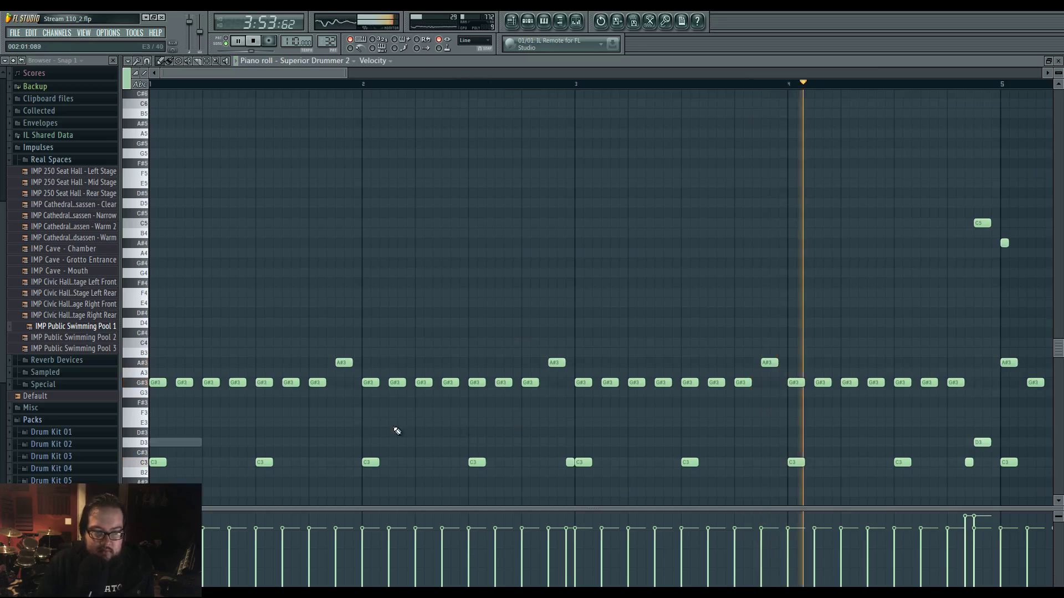
double_click(184, 443)
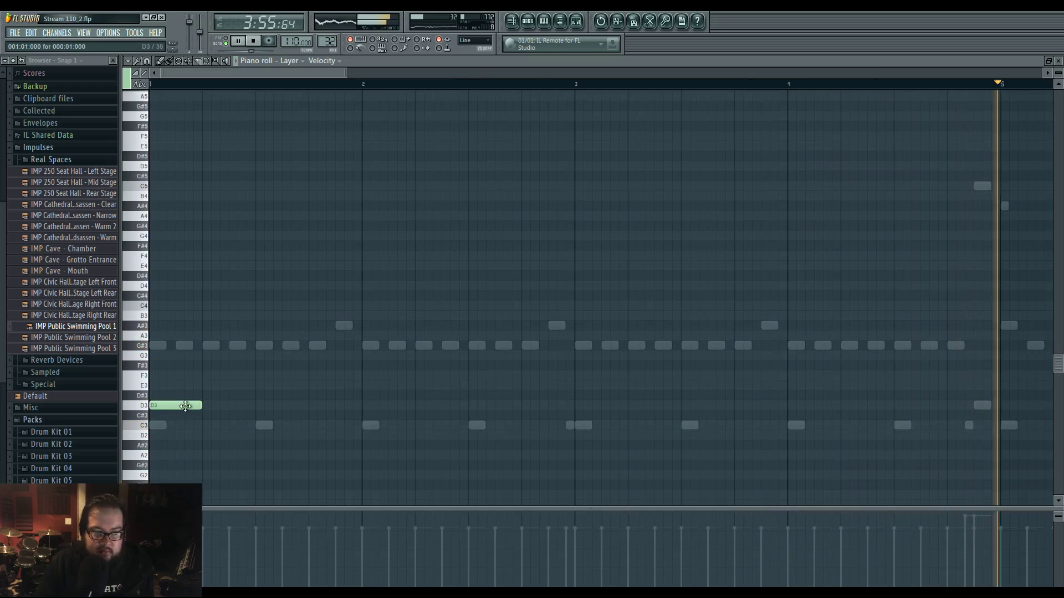
left_click(512, 27)
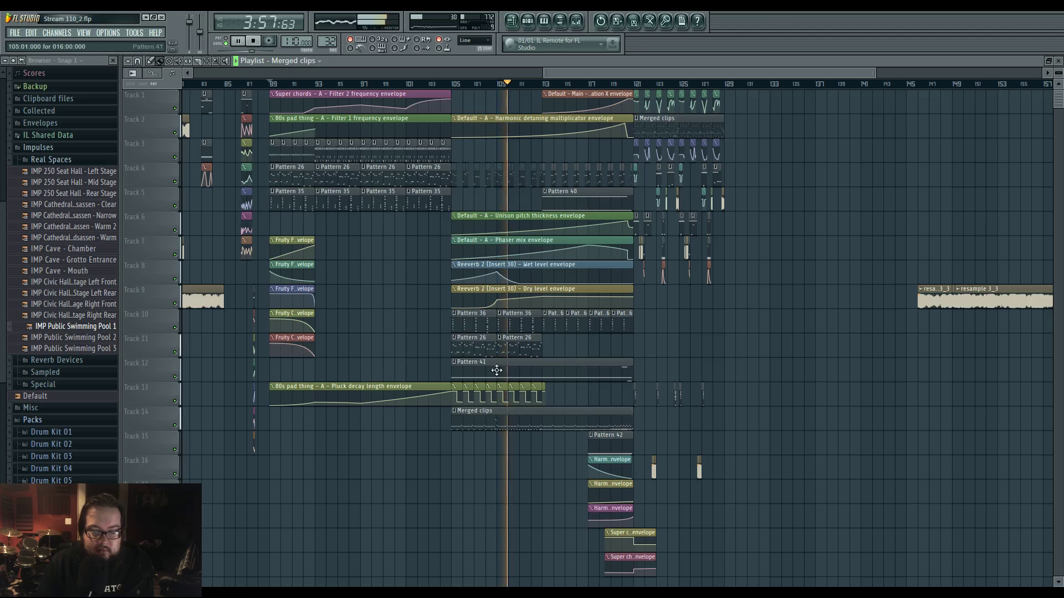
scroll(368, 423, "up", 1)
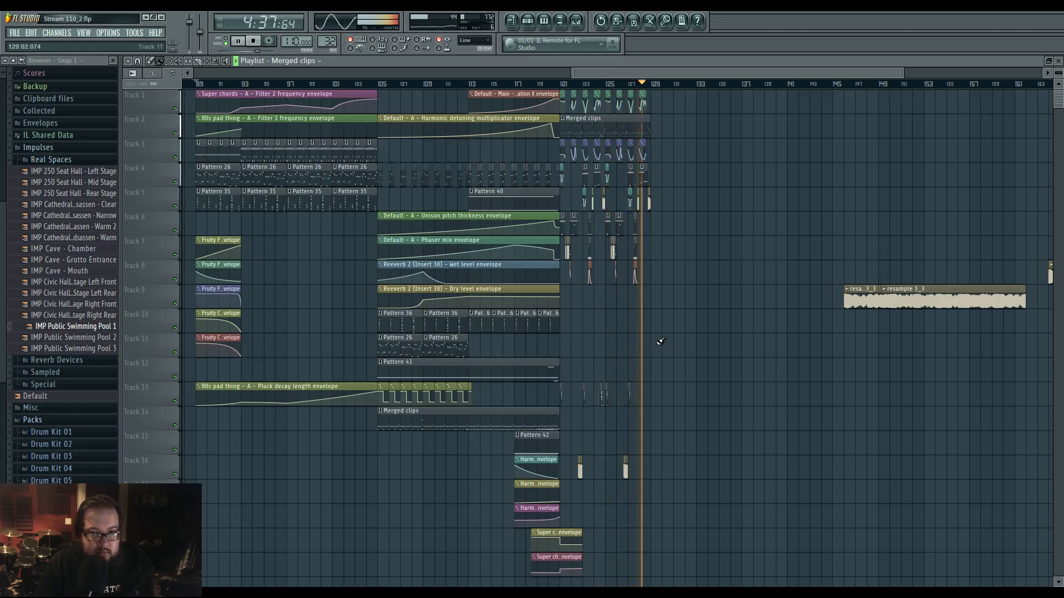
left_click(244, 43)
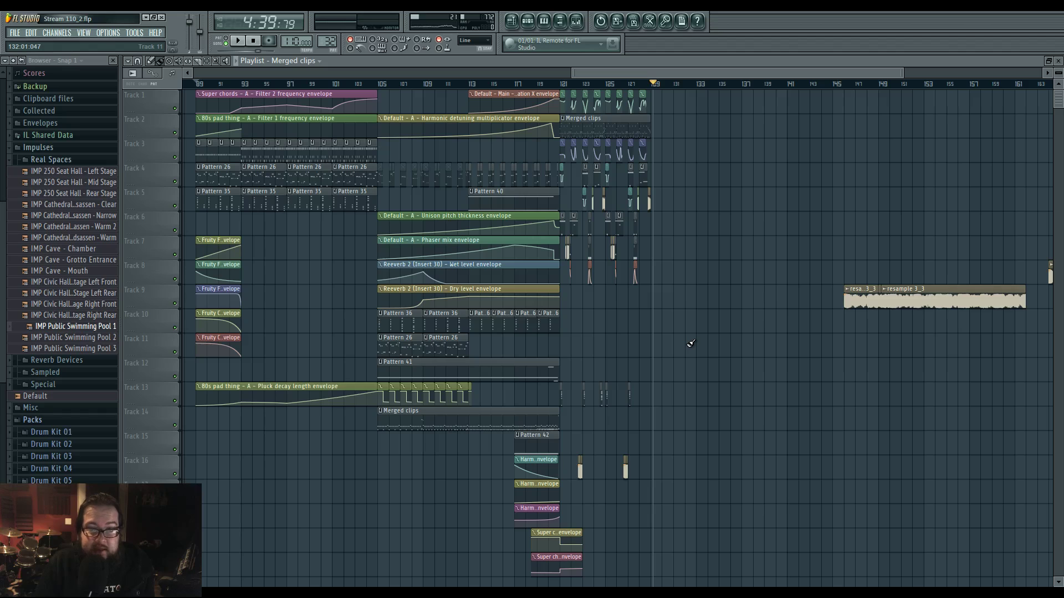
Collapse the Impulses folder in the browser and set the playback position to the drop's start at bar 121.
scroll(693, 346, "left", 3)
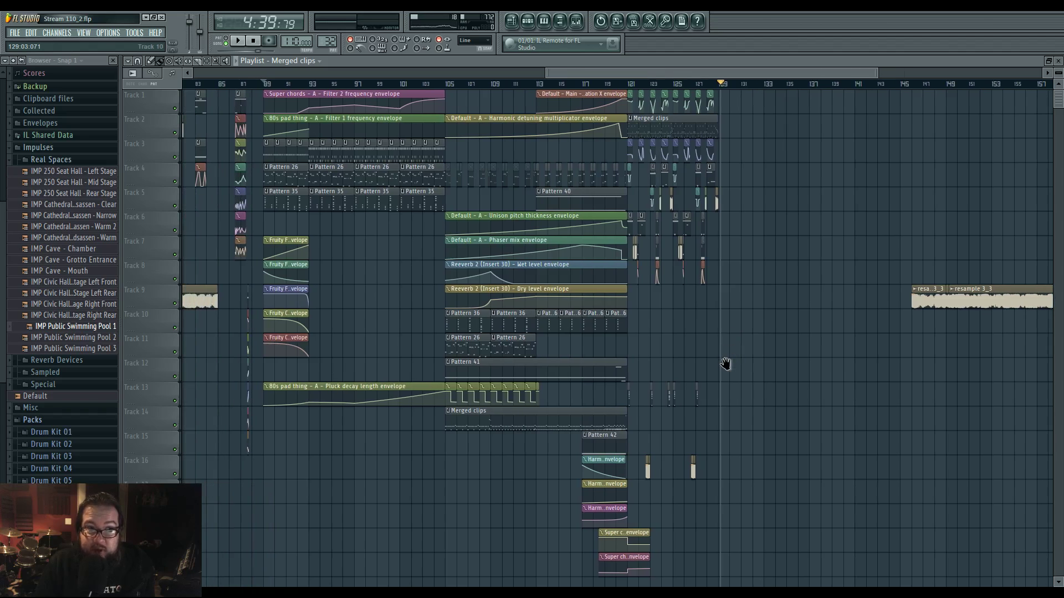
left_click(89, 148)
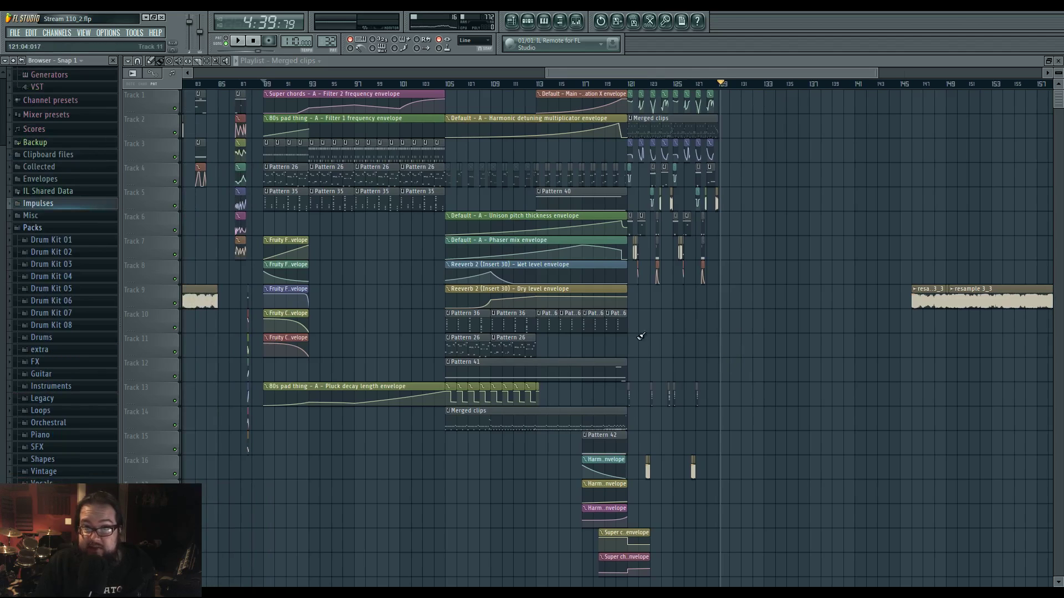
scroll(637, 337, "right", 3)
left_click(547, 83)
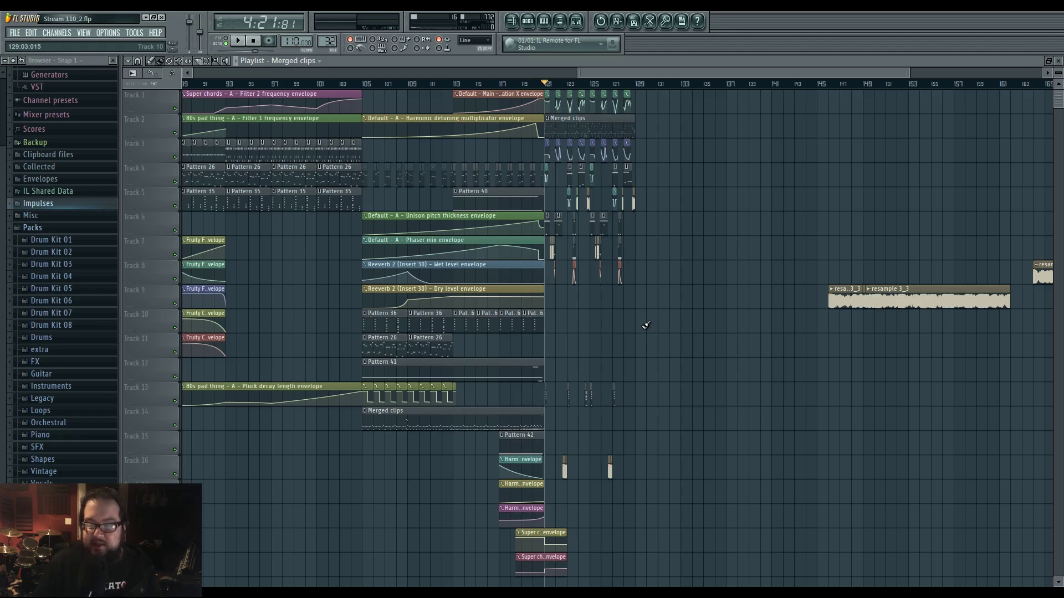
left_click_drag(565, 328, 705, 404)
left_click_drag(786, 364, 734, 365)
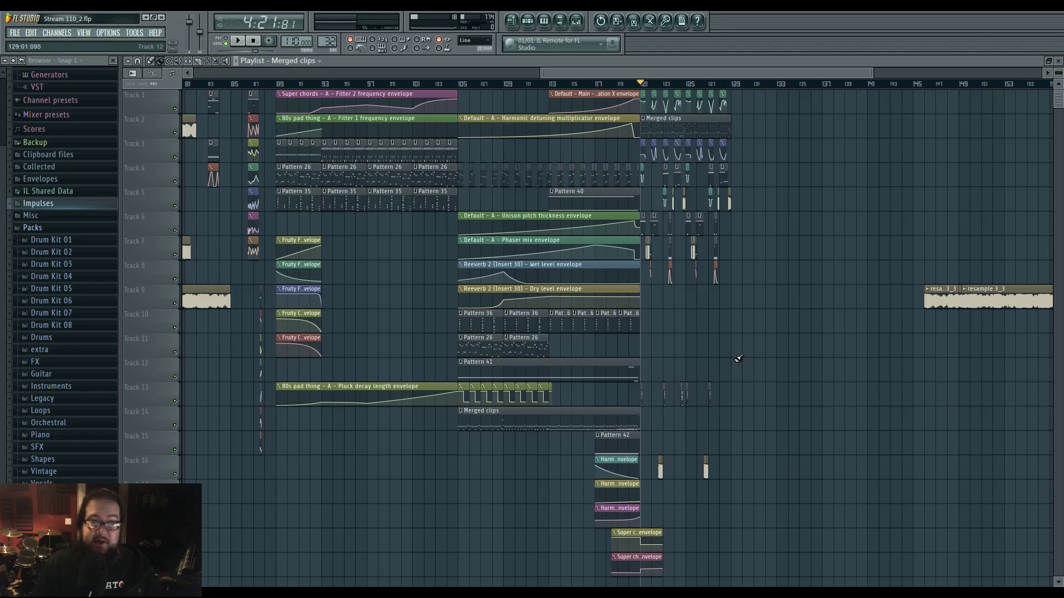